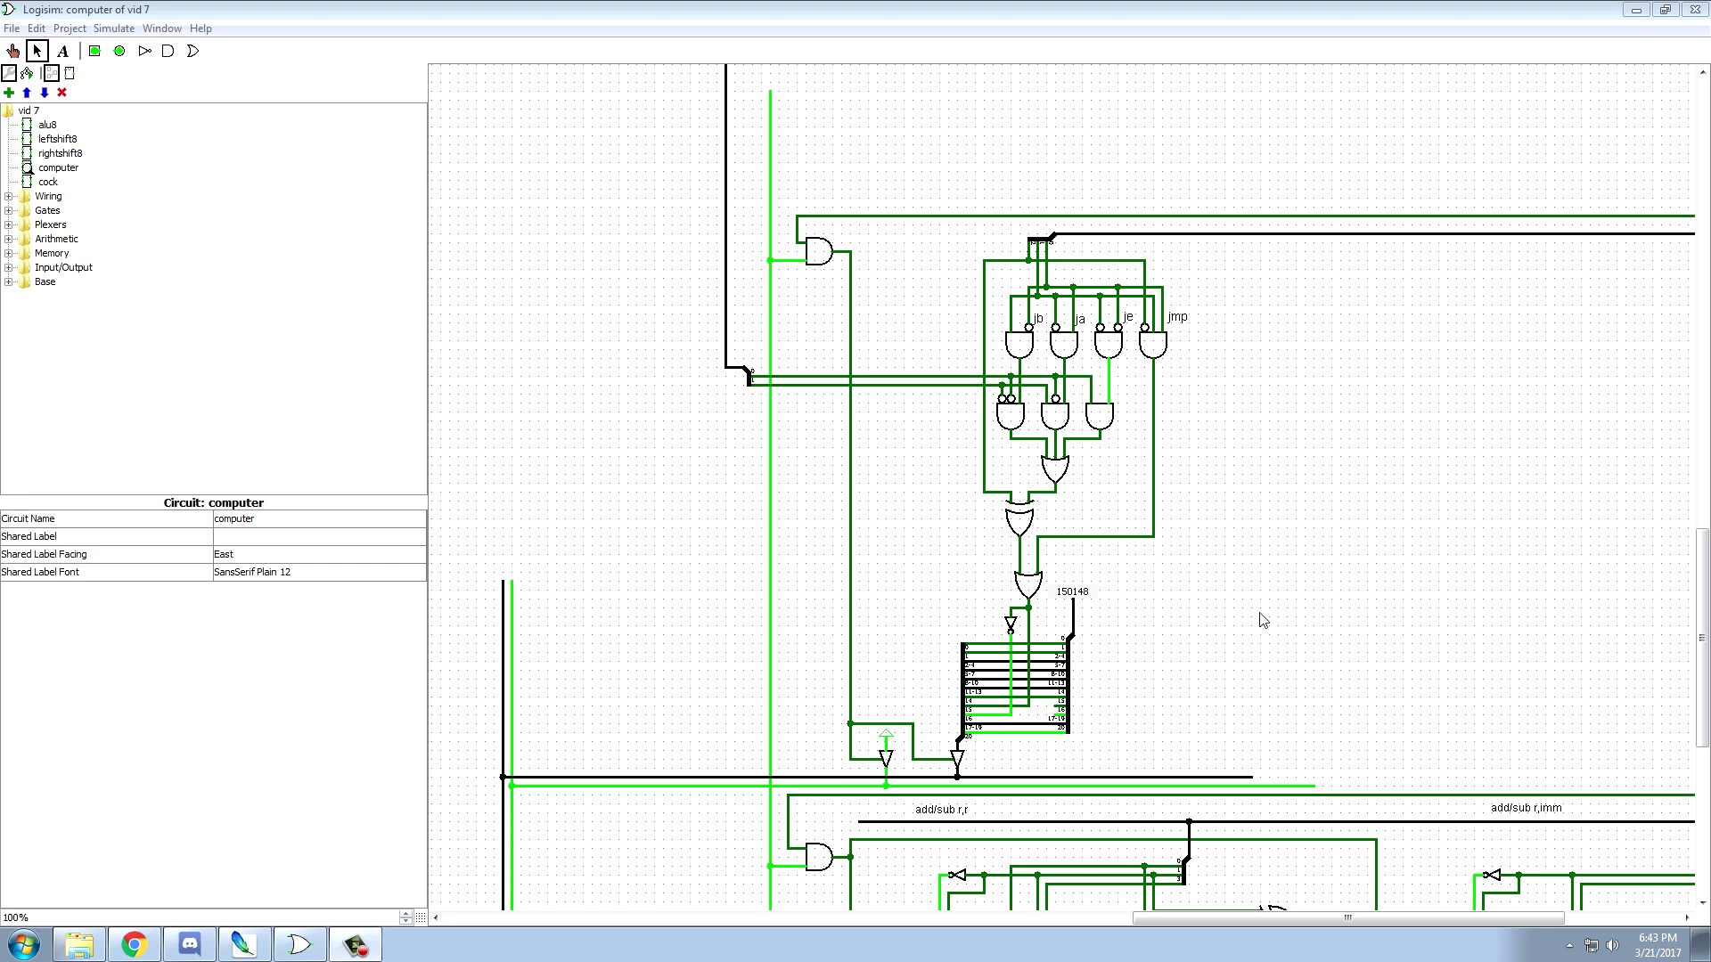
- Select the jb, ja and je decoder AND gates one by one to examine them, and clear the selection
{"action": "left_click", "coordinate": [1024, 350]}
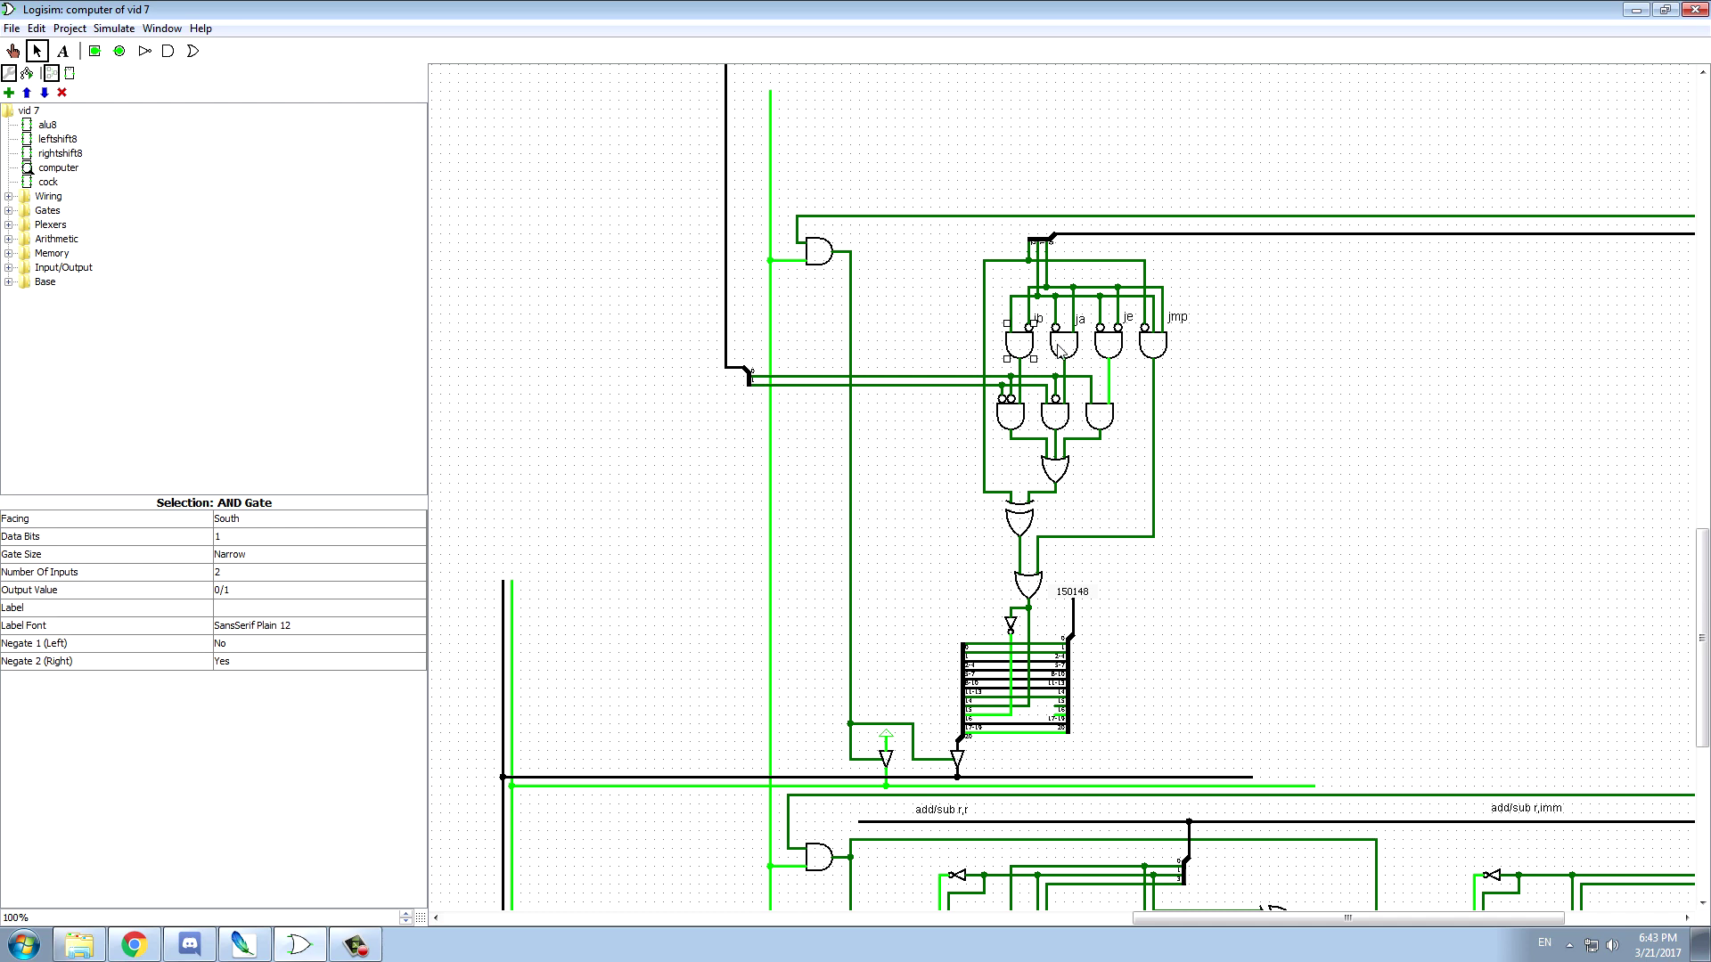
{"action": "left_click", "coordinate": [1062, 352]}
{"action": "left_click", "coordinate": [1117, 356]}
{"action": "left_click", "coordinate": [1228, 385]}
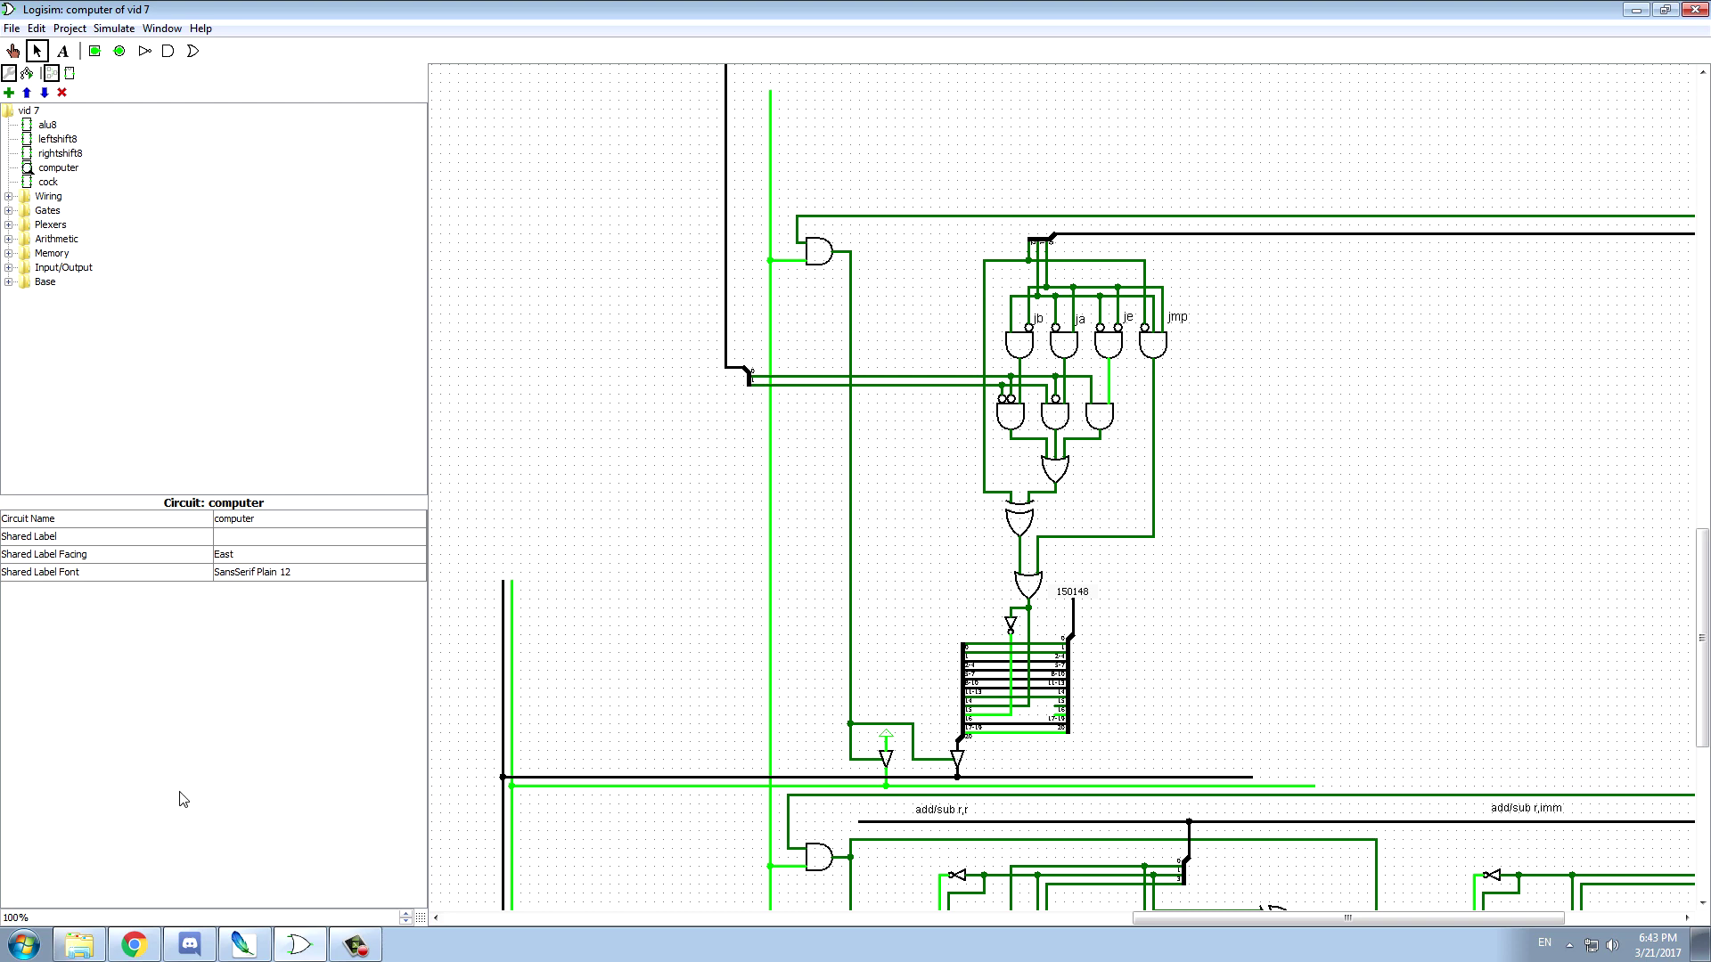
- Switch to Photoshop and handwrite the binary subtraction 0001 − 0001 in white with a line beneath it
{"action": "left_click", "coordinate": [242, 945]}
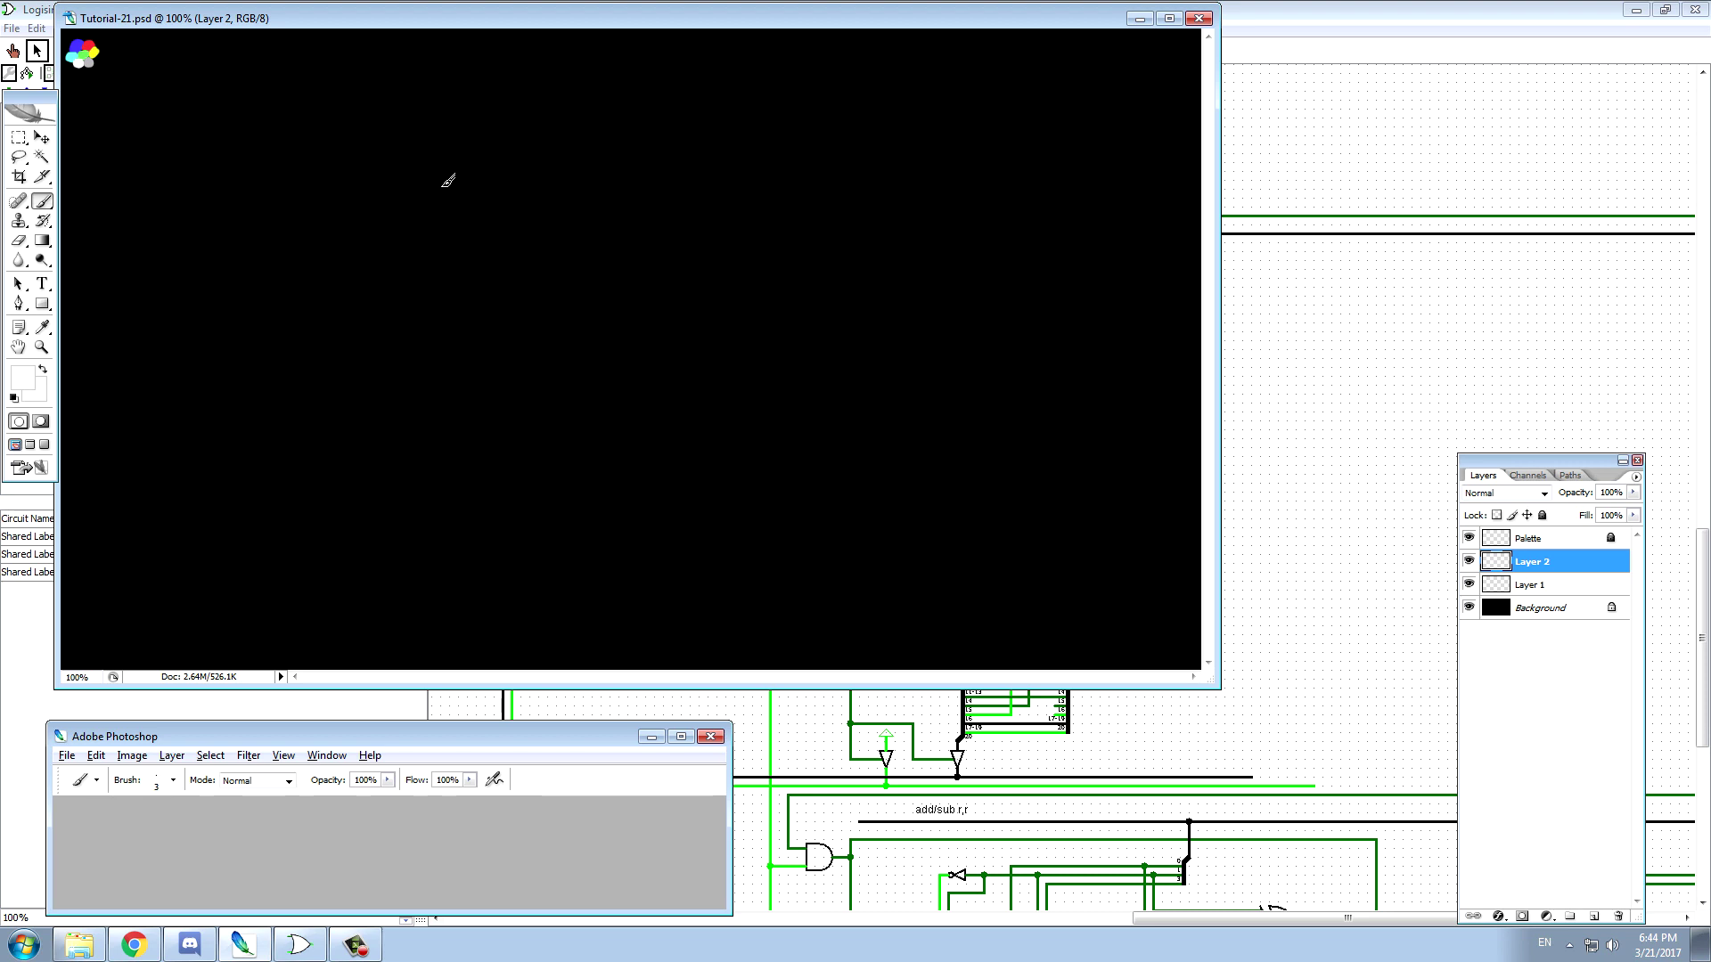
{"action": "mouse_move", "coordinate": [448, 181]}
{"action": "left_mouse_down"}
{"action": "mouse_move", "coordinate": [386, 160]}
{"action": "mouse_move", "coordinate": [395, 181]}
{"action": "left_mouse_up"}
{"action": "left_click_drag", "start_coordinate": [255, 149], "coordinate": [291, 155]}
{"action": "left_click_drag", "start_coordinate": [315, 155], "coordinate": [315, 155]}
{"action": "mouse_move", "coordinate": [336, 150]}
{"action": "left_mouse_down"}
{"action": "mouse_move", "coordinate": [336, 172]}
{"action": "mouse_move", "coordinate": [252, 192]}
{"action": "left_mouse_up"}
{"action": "mouse_move", "coordinate": [285, 192]}
{"action": "left_mouse_down"}
{"action": "mouse_move", "coordinate": [276, 212]}
{"action": "mouse_move", "coordinate": [287, 193]}
{"action": "left_mouse_up"}
{"action": "mouse_move", "coordinate": [312, 194]}
{"action": "left_mouse_down"}
{"action": "mouse_move", "coordinate": [306, 210]}
{"action": "mouse_move", "coordinate": [314, 195]}
{"action": "mouse_move", "coordinate": [339, 216]}
{"action": "left_mouse_up"}
{"action": "left_click_drag", "start_coordinate": [205, 254], "coordinate": [385, 251]}
{"action": "left_click_drag", "start_coordinate": [236, 204], "coordinate": [197, 206]}
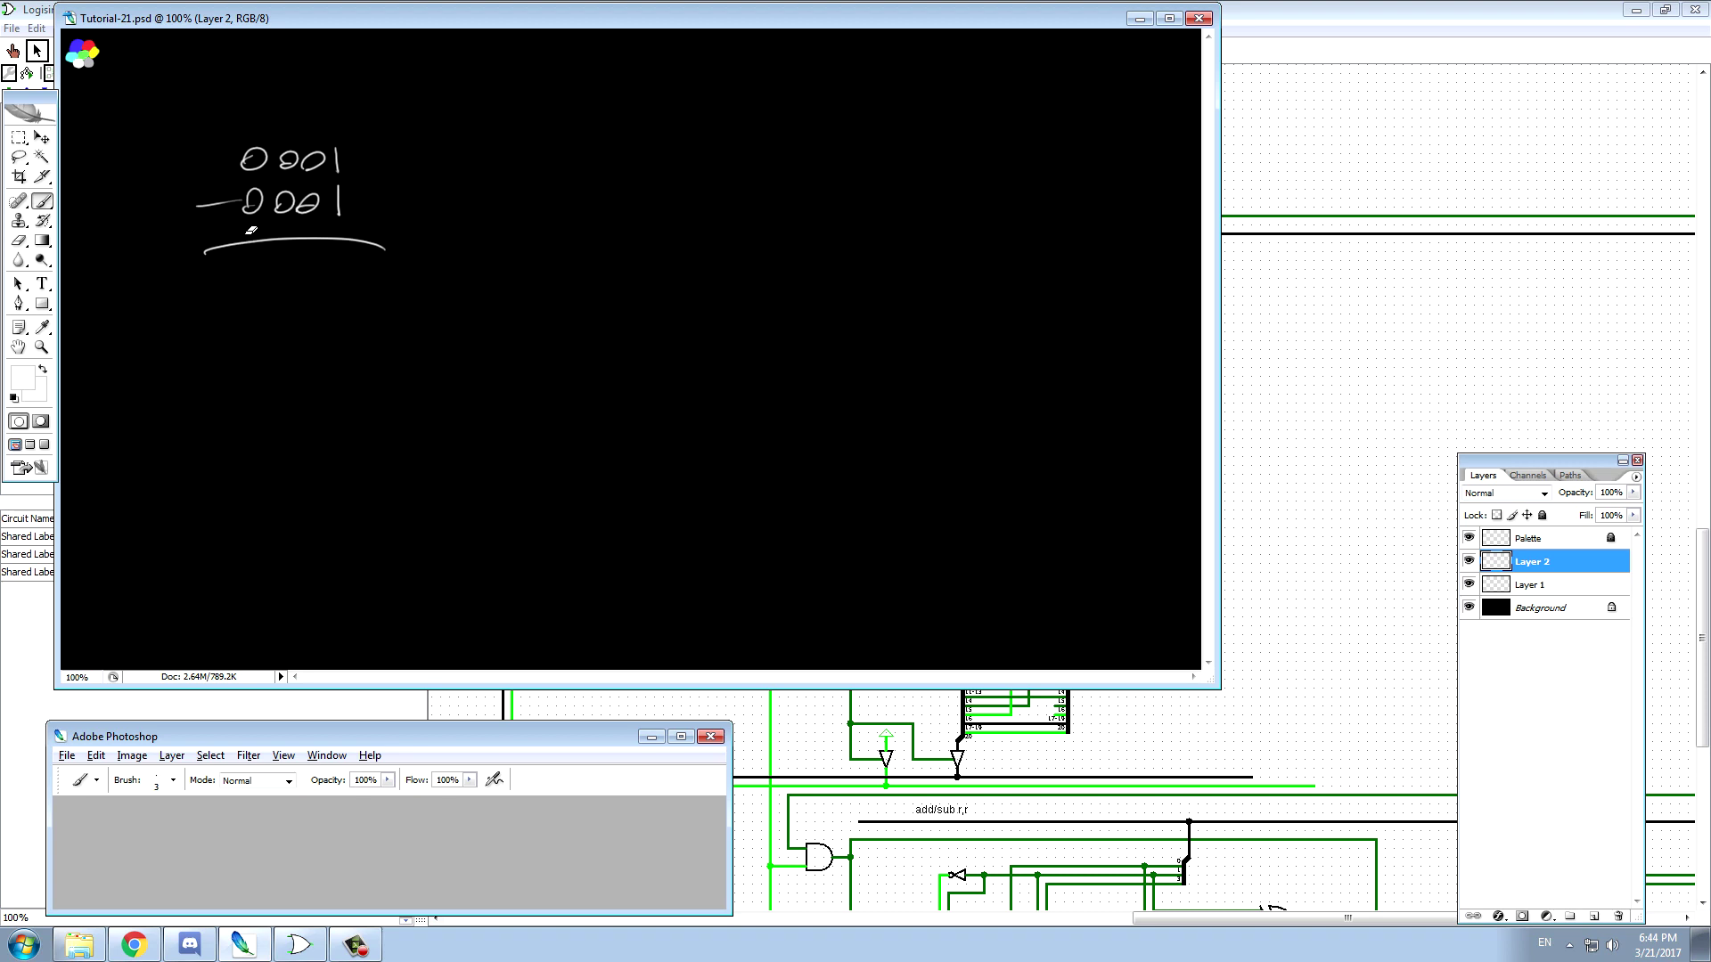
- Rewrite the handwritten subtraction as the addition 0001 + 1111 and write the sum 10000 under the line
{"action": "left_click_drag", "start_coordinate": [250, 226], "coordinate": [338, 215]}
{"action": "left_click_drag", "start_coordinate": [217, 181], "coordinate": [217, 236]}
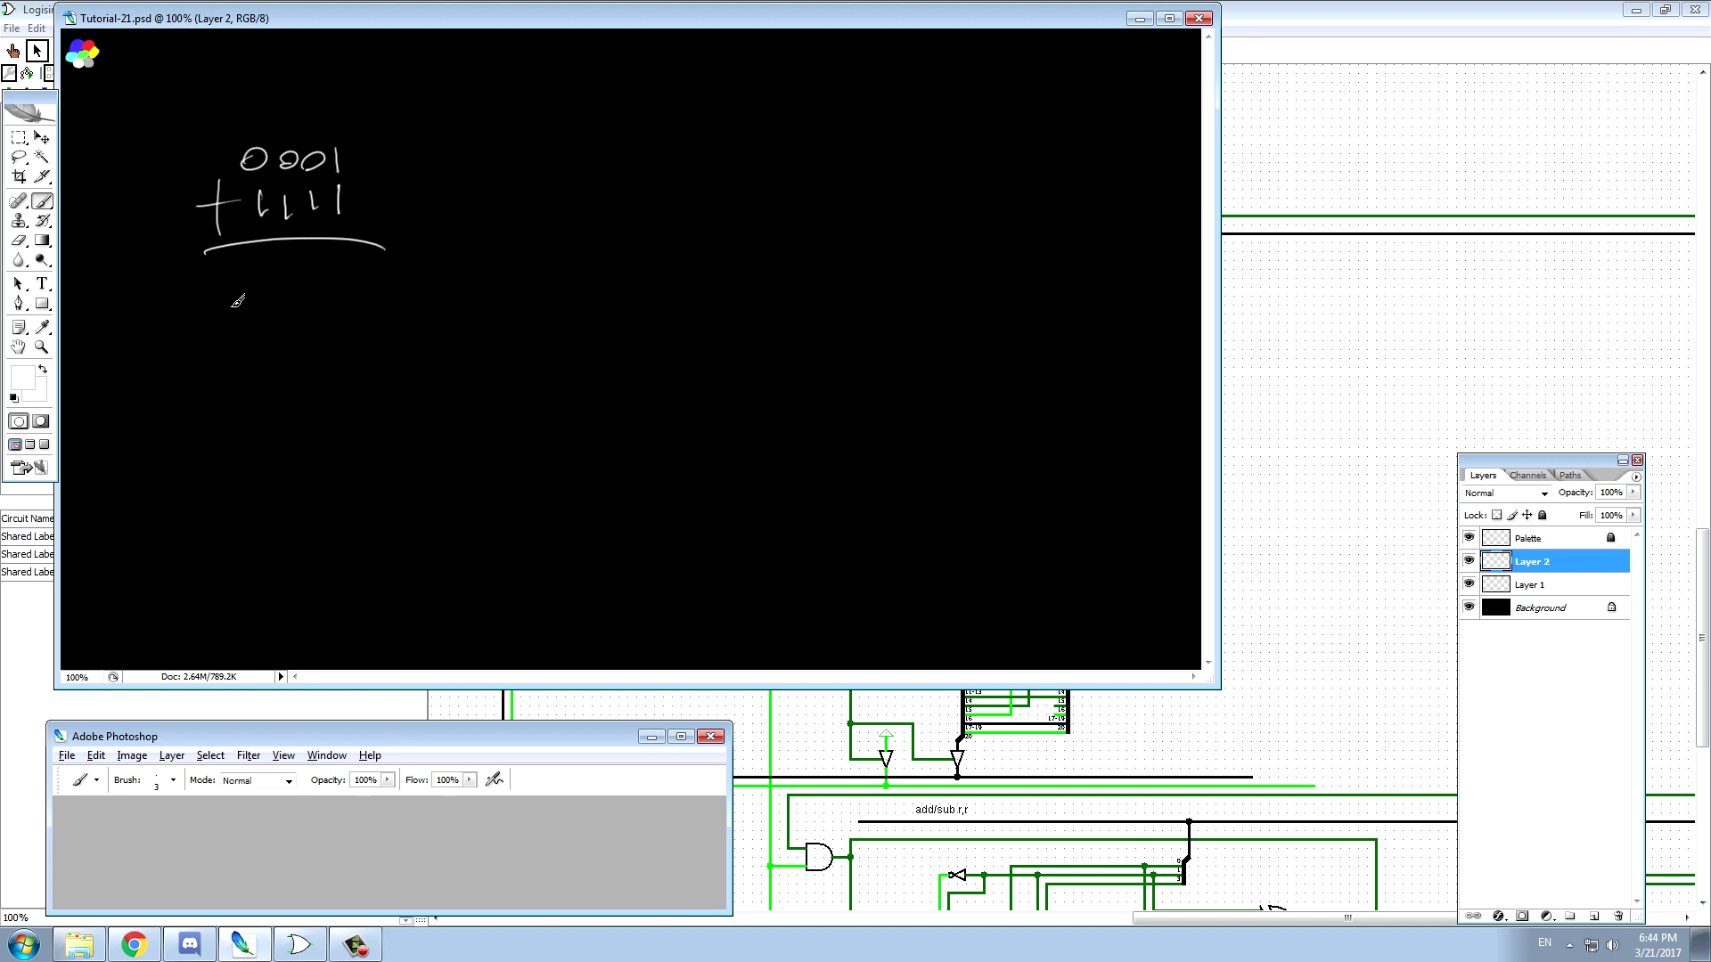
{"action": "left_click_drag", "start_coordinate": [231, 265], "coordinate": [221, 310]}
{"action": "mouse_move", "coordinate": [260, 275]}
{"action": "left_mouse_down"}
{"action": "mouse_move", "coordinate": [249, 287]}
{"action": "mouse_move", "coordinate": [261, 277]}
{"action": "left_mouse_up"}
{"action": "left_click_drag", "start_coordinate": [292, 275], "coordinate": [317, 276]}
{"action": "mouse_move", "coordinate": [352, 269]}
{"action": "left_mouse_down"}
{"action": "mouse_move", "coordinate": [341, 286]}
{"action": "mouse_move", "coordinate": [353, 269]}
{"action": "left_mouse_up"}
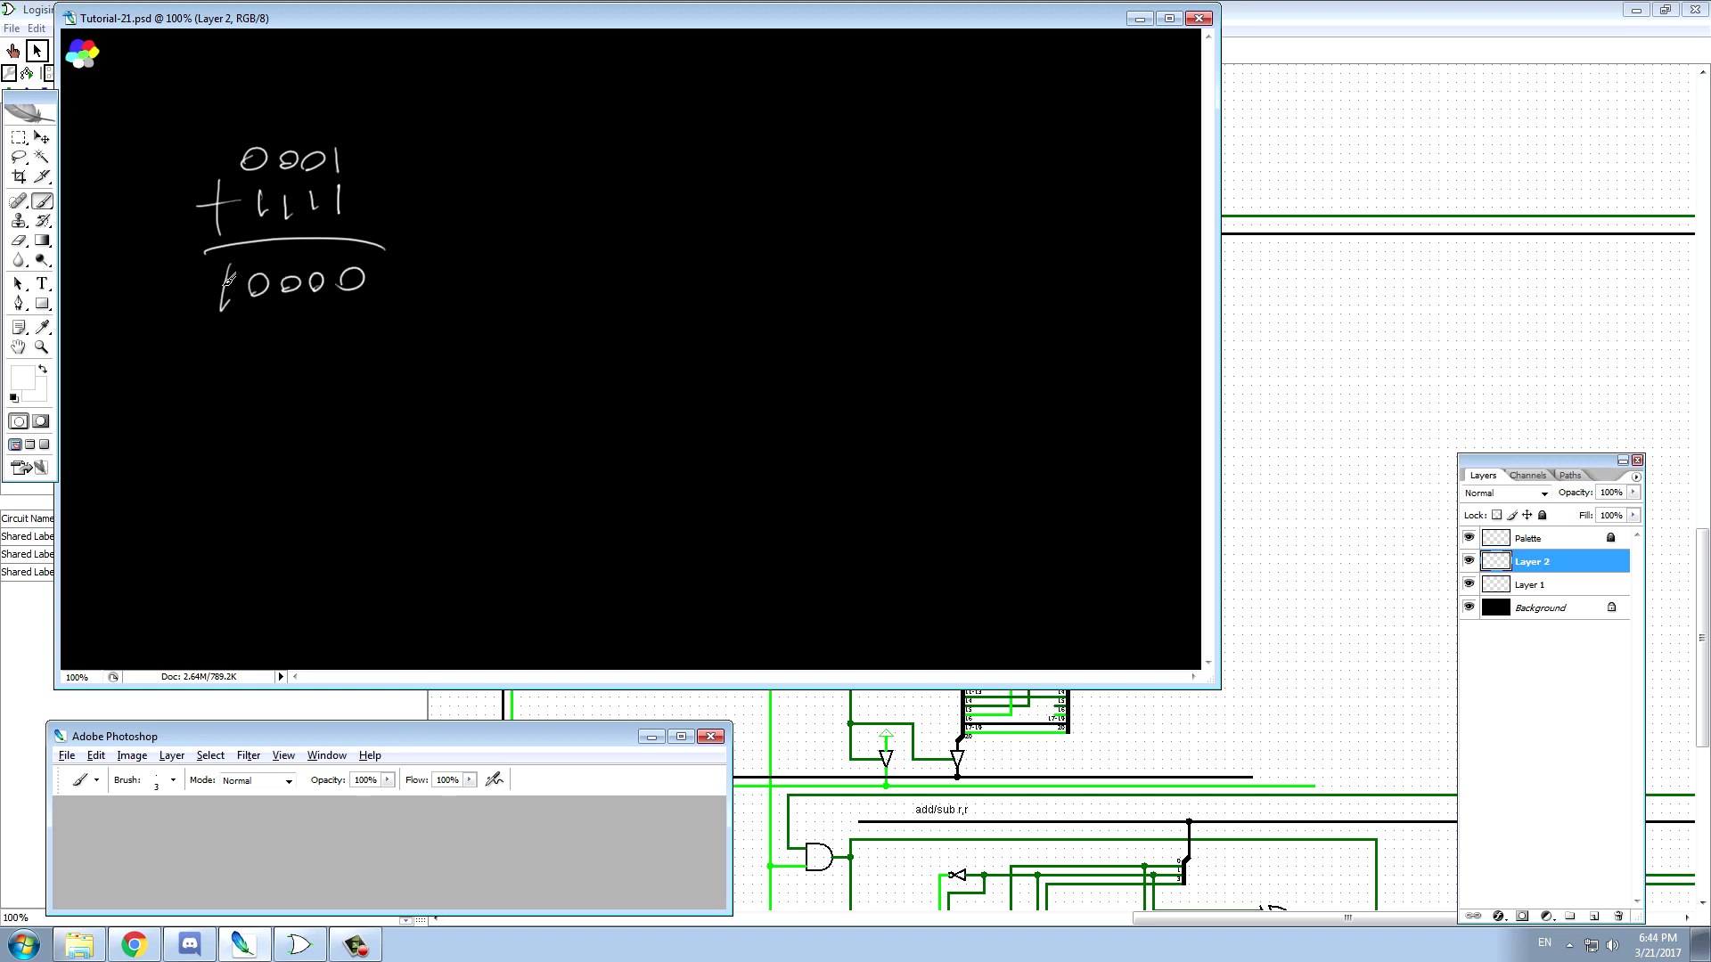
- Box the four zeros of the sum, mark its leading 1, and write C + Z below the calculation
{"action": "left_click_drag", "start_coordinate": [230, 268], "coordinate": [259, 254]}
{"action": "mouse_move", "coordinate": [252, 379]}
{"action": "left_mouse_down"}
{"action": "mouse_move", "coordinate": [253, 399]}
{"action": "mouse_move", "coordinate": [296, 387]}
{"action": "left_mouse_up"}
{"action": "left_click_drag", "start_coordinate": [284, 377], "coordinate": [283, 403]}
{"action": "mouse_move", "coordinate": [252, 278]}
{"action": "left_mouse_down"}
{"action": "mouse_move", "coordinate": [302, 318]}
{"action": "mouse_move", "coordinate": [373, 315]}
{"action": "mouse_move", "coordinate": [375, 260]}
{"action": "mouse_move", "coordinate": [239, 259]}
{"action": "left_mouse_up"}
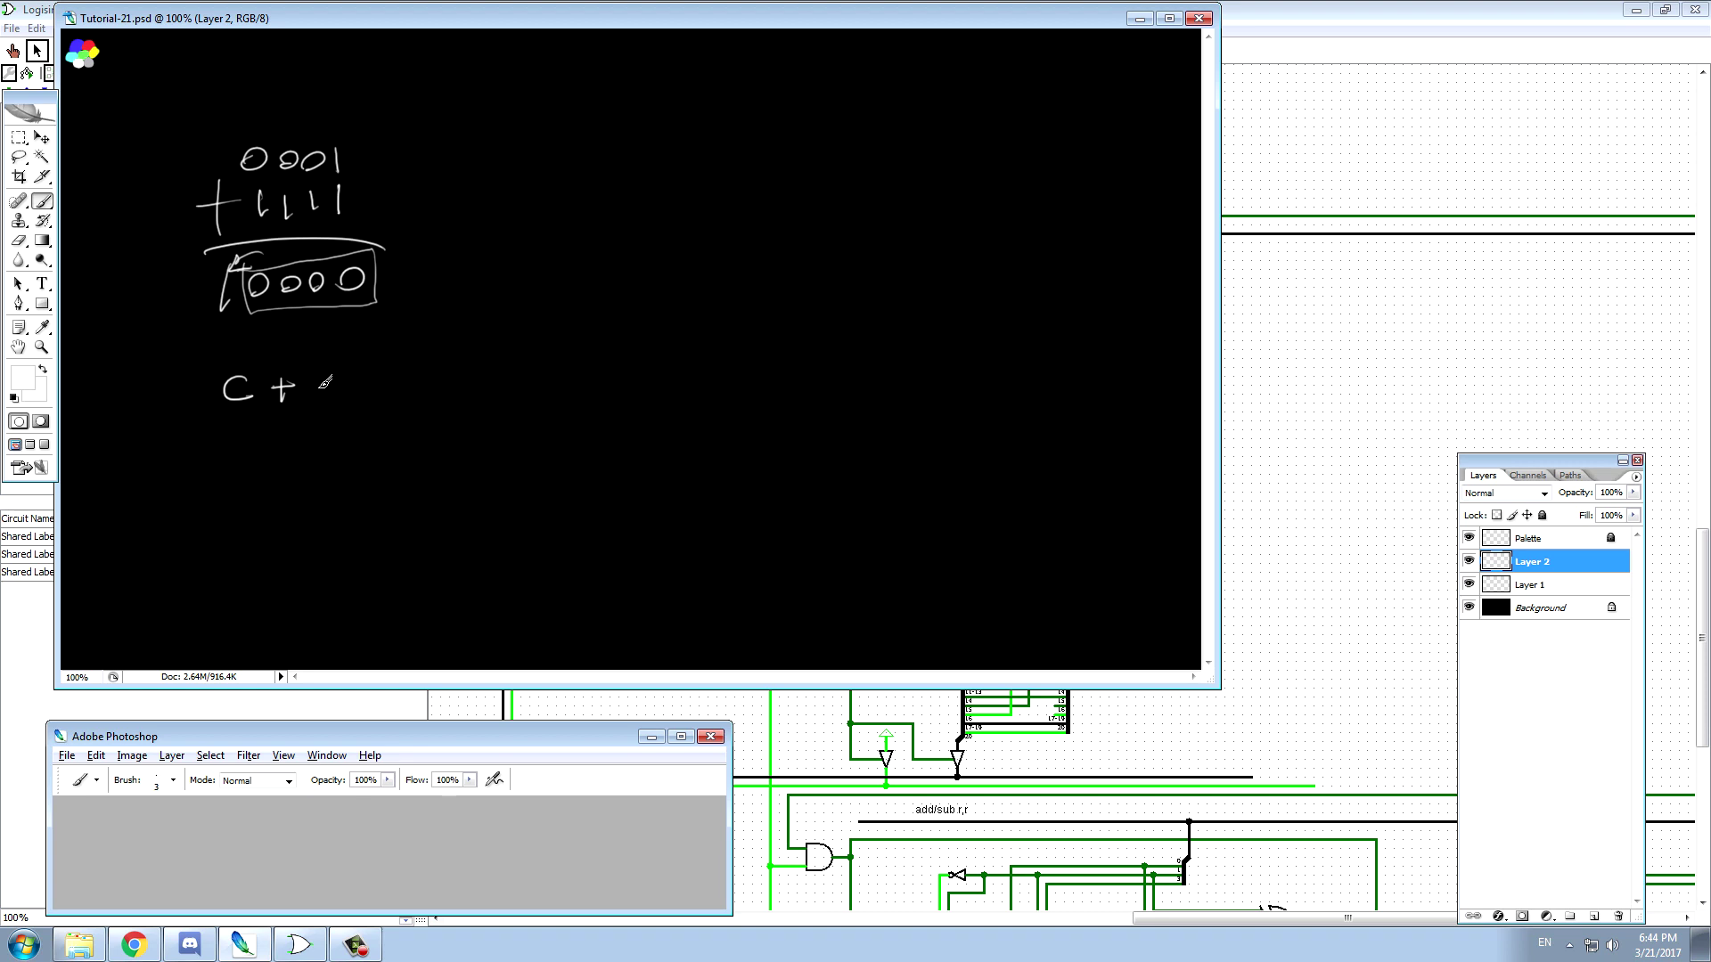
{"action": "left_click_drag", "start_coordinate": [310, 378], "coordinate": [356, 407]}
- Write the heading je above the first calculation and replace the plus in its condition with a dot, giving C · Z
{"action": "left_click_drag", "start_coordinate": [267, 107], "coordinate": [235, 101]}
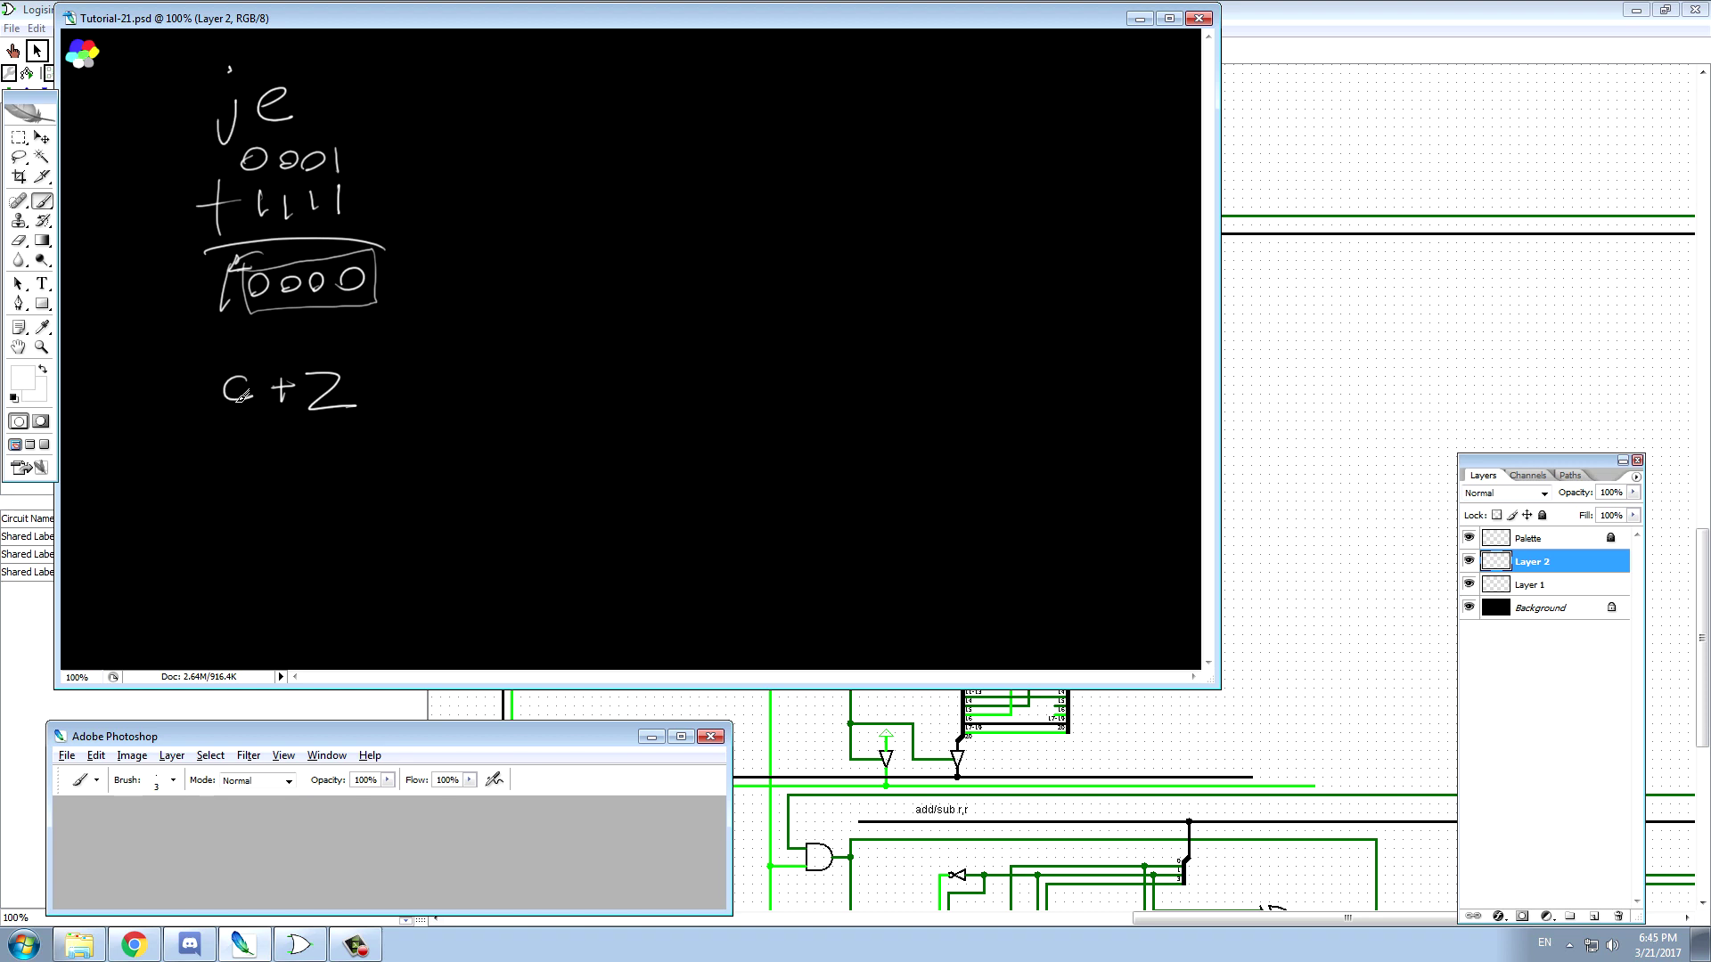
{"action": "mouse_move", "coordinate": [287, 408]}
{"action": "left_mouse_down"}
{"action": "mouse_move", "coordinate": [278, 392]}
{"action": "mouse_move", "coordinate": [300, 394]}
{"action": "left_mouse_up"}
{"action": "left_click_drag", "start_coordinate": [285, 401], "coordinate": [292, 401]}
- Handwrite a second example headed ja beside the first, with the subtraction 0010 − 0001 and a line beneath
{"action": "left_click", "coordinate": [622, 67]}
{"action": "mouse_move", "coordinate": [631, 99]}
{"action": "left_mouse_down"}
{"action": "mouse_move", "coordinate": [615, 130]}
{"action": "mouse_move", "coordinate": [669, 95]}
{"action": "mouse_move", "coordinate": [677, 114]}
{"action": "left_mouse_up"}
{"action": "mouse_move", "coordinate": [595, 181]}
{"action": "left_mouse_down"}
{"action": "mouse_move", "coordinate": [625, 215]}
{"action": "mouse_move", "coordinate": [682, 183]}
{"action": "left_mouse_up"}
{"action": "mouse_move", "coordinate": [599, 234]}
{"action": "left_mouse_down"}
{"action": "mouse_move", "coordinate": [586, 255]}
{"action": "mouse_move", "coordinate": [597, 233]}
{"action": "mouse_move", "coordinate": [634, 231]}
{"action": "left_mouse_up"}
{"action": "mouse_move", "coordinate": [665, 232]}
{"action": "left_mouse_down"}
{"action": "mouse_move", "coordinate": [652, 251]}
{"action": "mouse_move", "coordinate": [666, 232]}
{"action": "left_mouse_up"}
{"action": "left_click_drag", "start_coordinate": [691, 228], "coordinate": [689, 251]}
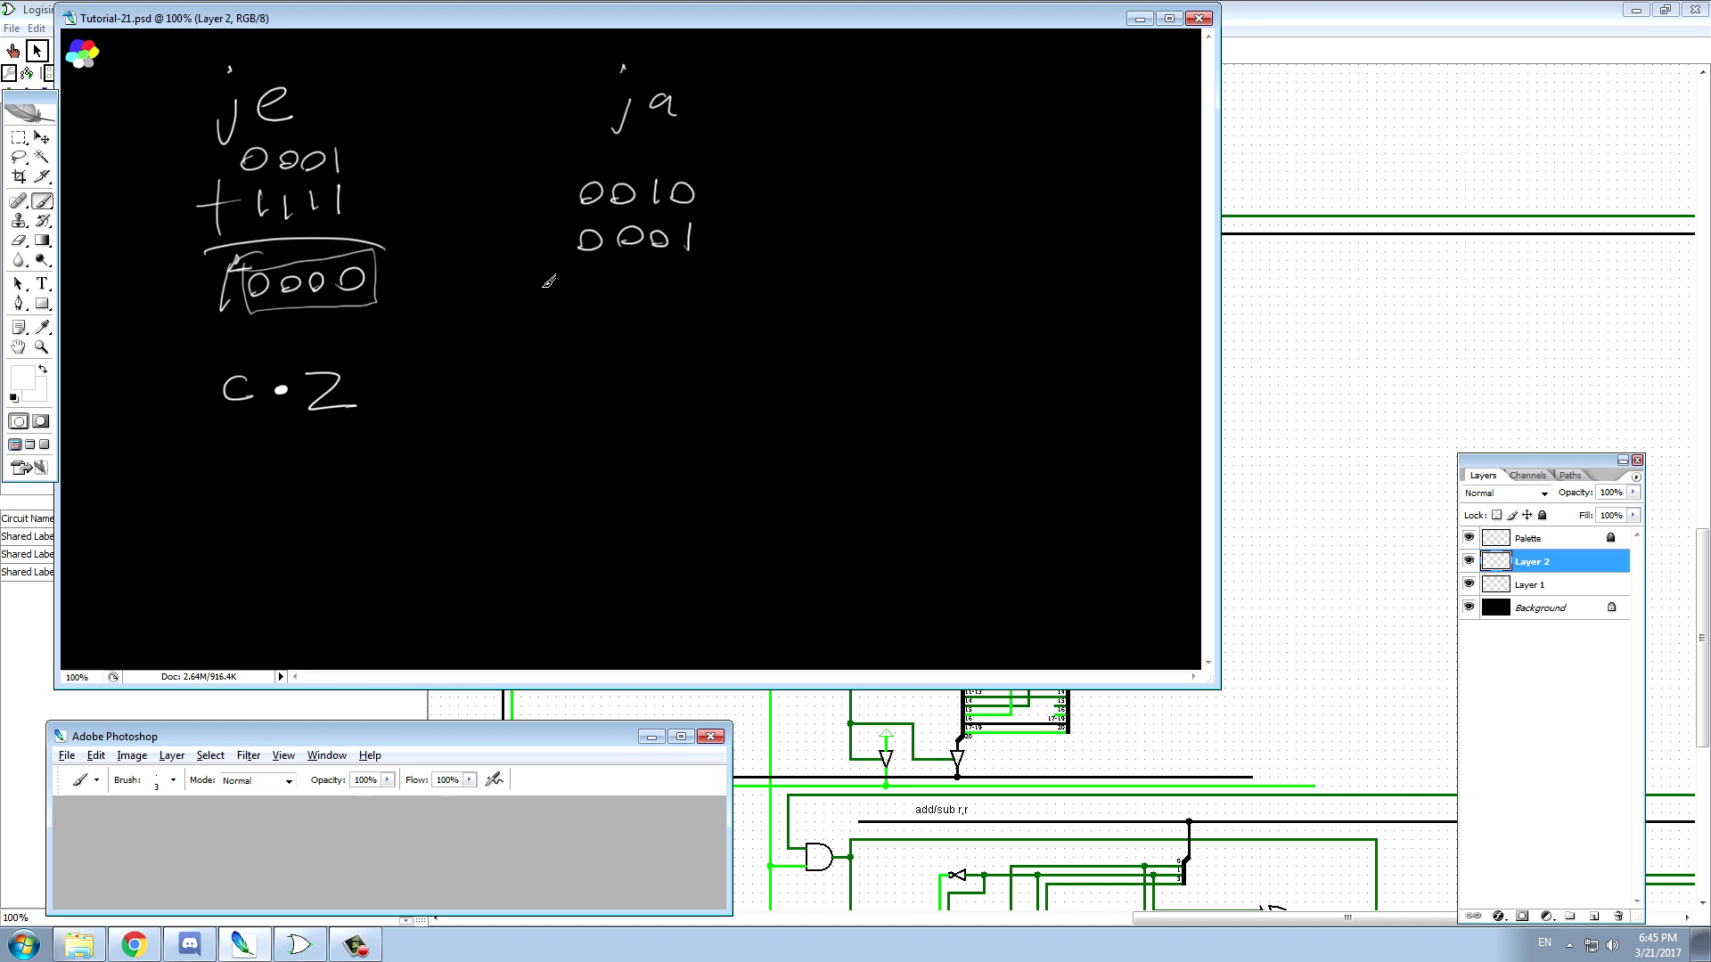
{"action": "left_click_drag", "start_coordinate": [512, 278], "coordinate": [708, 277]}
{"action": "mouse_move", "coordinate": [525, 244]}
{"action": "left_mouse_down"}
{"action": "mouse_move", "coordinate": [592, 233]}
{"action": "mouse_move", "coordinate": [604, 254]}
{"action": "mouse_move", "coordinate": [579, 253]}
{"action": "mouse_move", "coordinate": [698, 242]}
{"action": "mouse_move", "coordinate": [646, 264]}
{"action": "mouse_move", "coordinate": [672, 236]}
{"action": "mouse_move", "coordinate": [591, 250]}
{"action": "left_mouse_up"}
- Replace the second operand of the ja example with 1111, write the result 10001, and add the condition C · Z with a bar over Z
{"action": "mouse_move", "coordinate": [623, 227]}
{"action": "left_mouse_down"}
{"action": "mouse_move", "coordinate": [618, 250]}
{"action": "mouse_move", "coordinate": [690, 250]}
{"action": "left_mouse_up"}
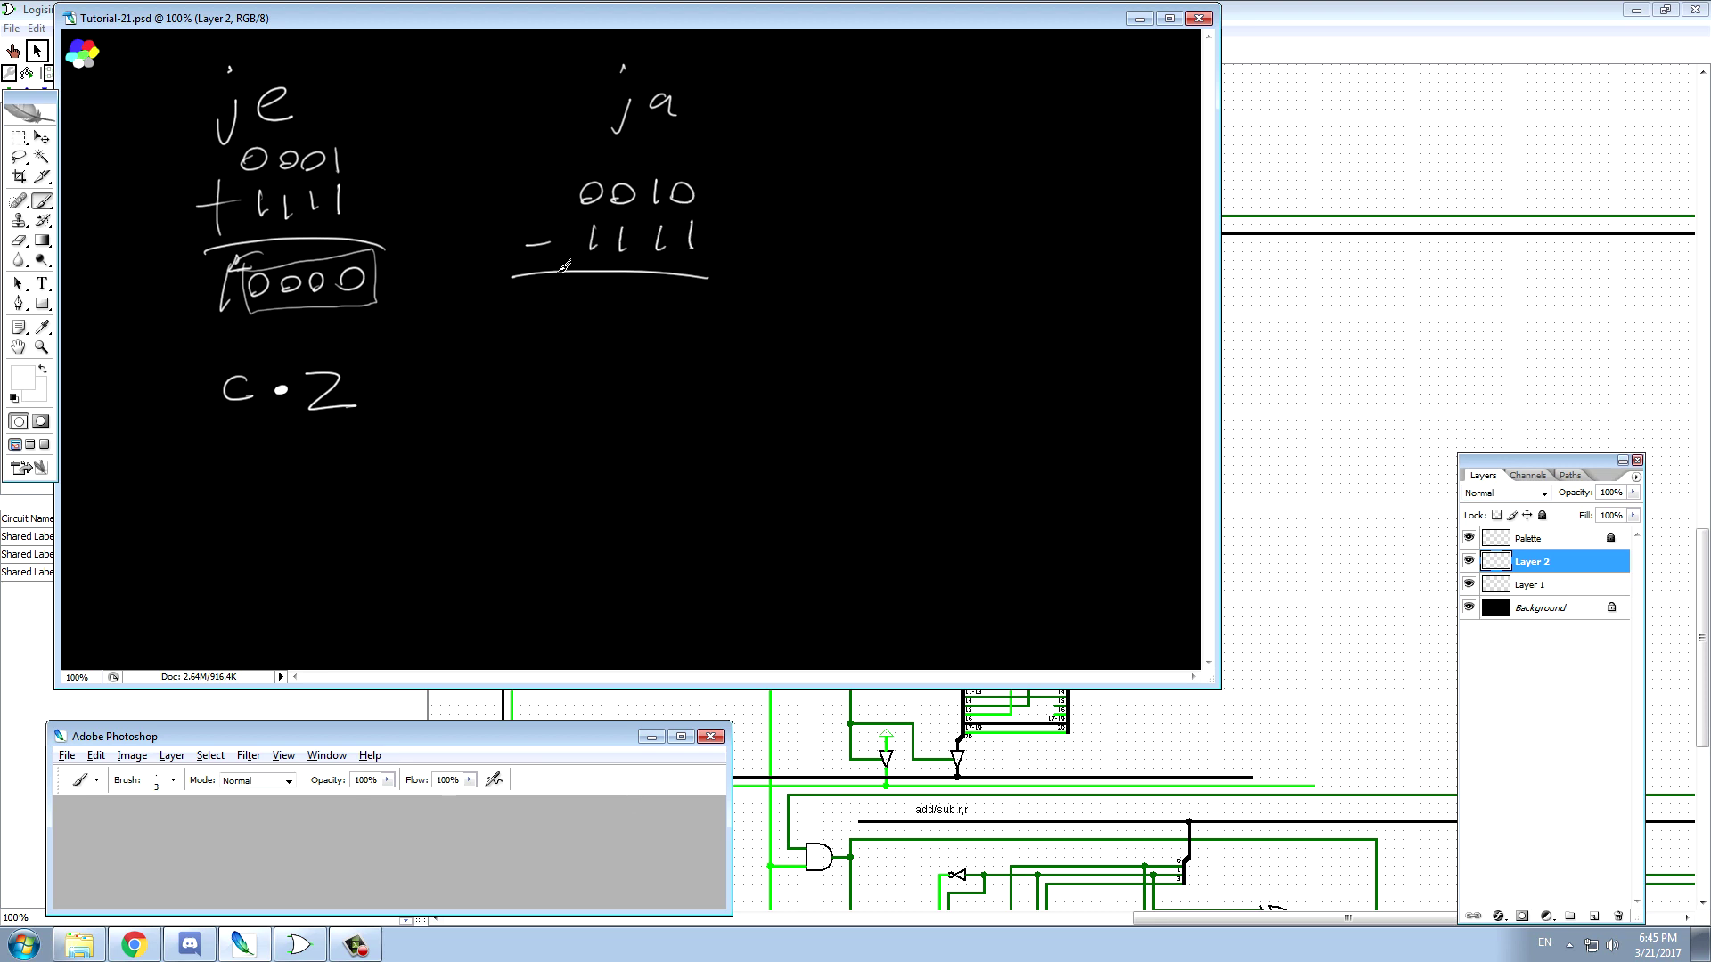
{"action": "mouse_move", "coordinate": [701, 308]}
{"action": "left_mouse_down"}
{"action": "mouse_move", "coordinate": [698, 340]}
{"action": "mouse_move", "coordinate": [672, 317]}
{"action": "mouse_move", "coordinate": [601, 313]}
{"action": "mouse_move", "coordinate": [547, 339]}
{"action": "left_mouse_up"}
{"action": "mouse_move", "coordinate": [627, 399]}
{"action": "left_mouse_down"}
{"action": "mouse_move", "coordinate": [630, 428]}
{"action": "mouse_move", "coordinate": [708, 401]}
{"action": "mouse_move", "coordinate": [720, 422]}
{"action": "mouse_move", "coordinate": [718, 384]}
{"action": "left_mouse_up"}
{"action": "left_click", "coordinate": [659, 409]}
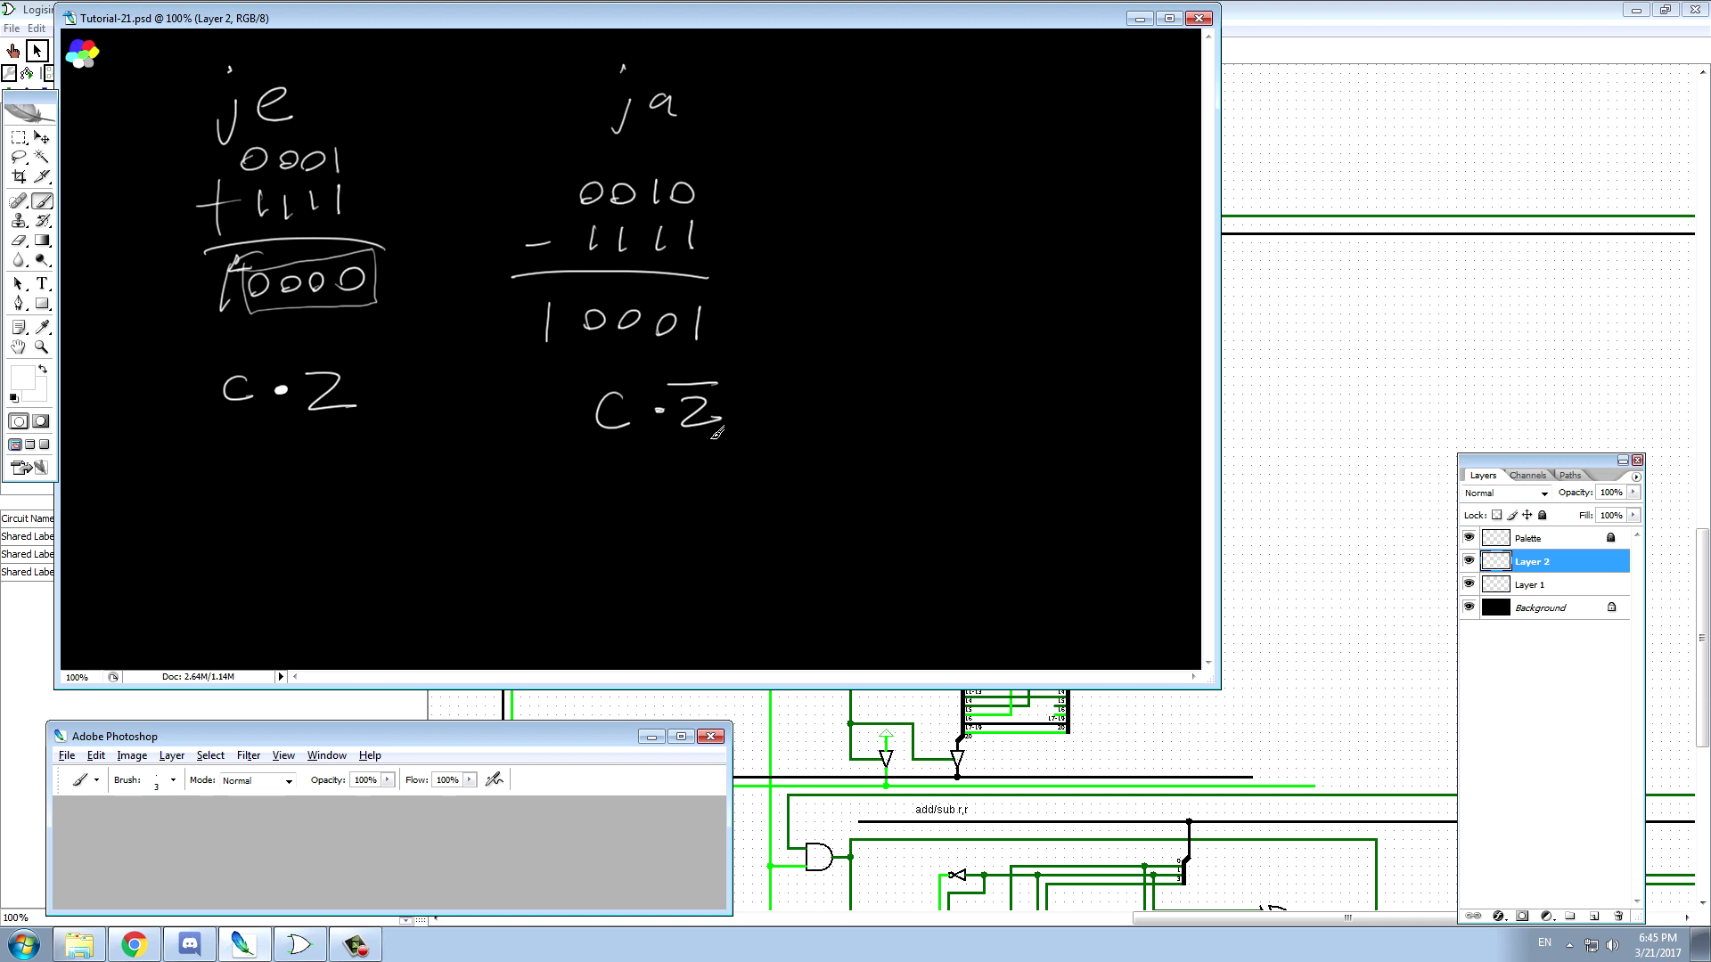
- Handwrite a third example headed jb, with the subtraction 0001 − 0010 and a line beneath
{"action": "left_click", "coordinate": [974, 81]}
{"action": "mouse_move", "coordinate": [978, 106]}
{"action": "left_mouse_down"}
{"action": "mouse_move", "coordinate": [964, 144]}
{"action": "mouse_move", "coordinate": [994, 121]}
{"action": "left_mouse_up"}
{"action": "mouse_move", "coordinate": [946, 201]}
{"action": "left_mouse_down"}
{"action": "mouse_move", "coordinate": [943, 217]}
{"action": "mouse_move", "coordinate": [932, 203]}
{"action": "mouse_move", "coordinate": [966, 212]}
{"action": "left_mouse_up"}
{"action": "mouse_move", "coordinate": [989, 196]}
{"action": "left_mouse_down"}
{"action": "mouse_move", "coordinate": [982, 212]}
{"action": "mouse_move", "coordinate": [996, 198]}
{"action": "mouse_move", "coordinate": [1016, 211]}
{"action": "left_mouse_up"}
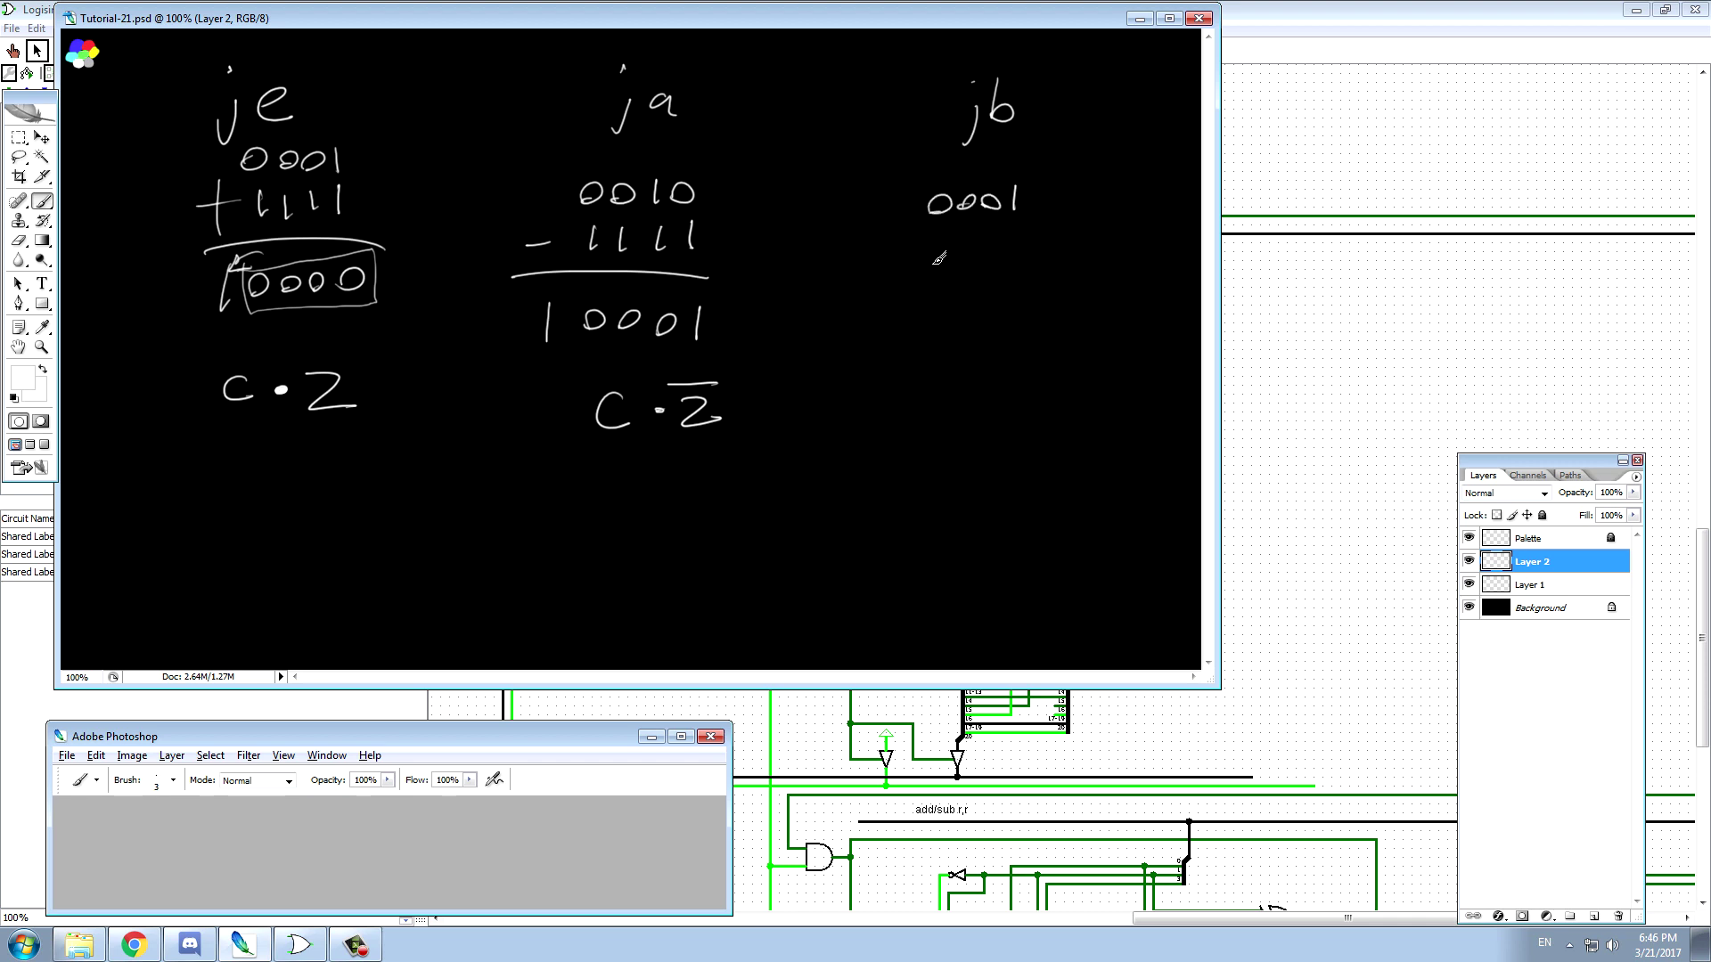
{"action": "left_click_drag", "start_coordinate": [943, 237], "coordinate": [933, 240]}
{"action": "mouse_move", "coordinate": [965, 237]}
{"action": "left_mouse_down"}
{"action": "mouse_move", "coordinate": [955, 255]}
{"action": "mouse_move", "coordinate": [968, 238]}
{"action": "left_mouse_up"}
{"action": "mouse_move", "coordinate": [1001, 234]}
{"action": "left_mouse_down"}
{"action": "mouse_move", "coordinate": [999, 256]}
{"action": "mouse_move", "coordinate": [1016, 241]}
{"action": "left_mouse_up"}
{"action": "left_click_drag", "start_coordinate": [865, 278], "coordinate": [1058, 283]}
{"action": "left_click_drag", "start_coordinate": [901, 259], "coordinate": [917, 247]}
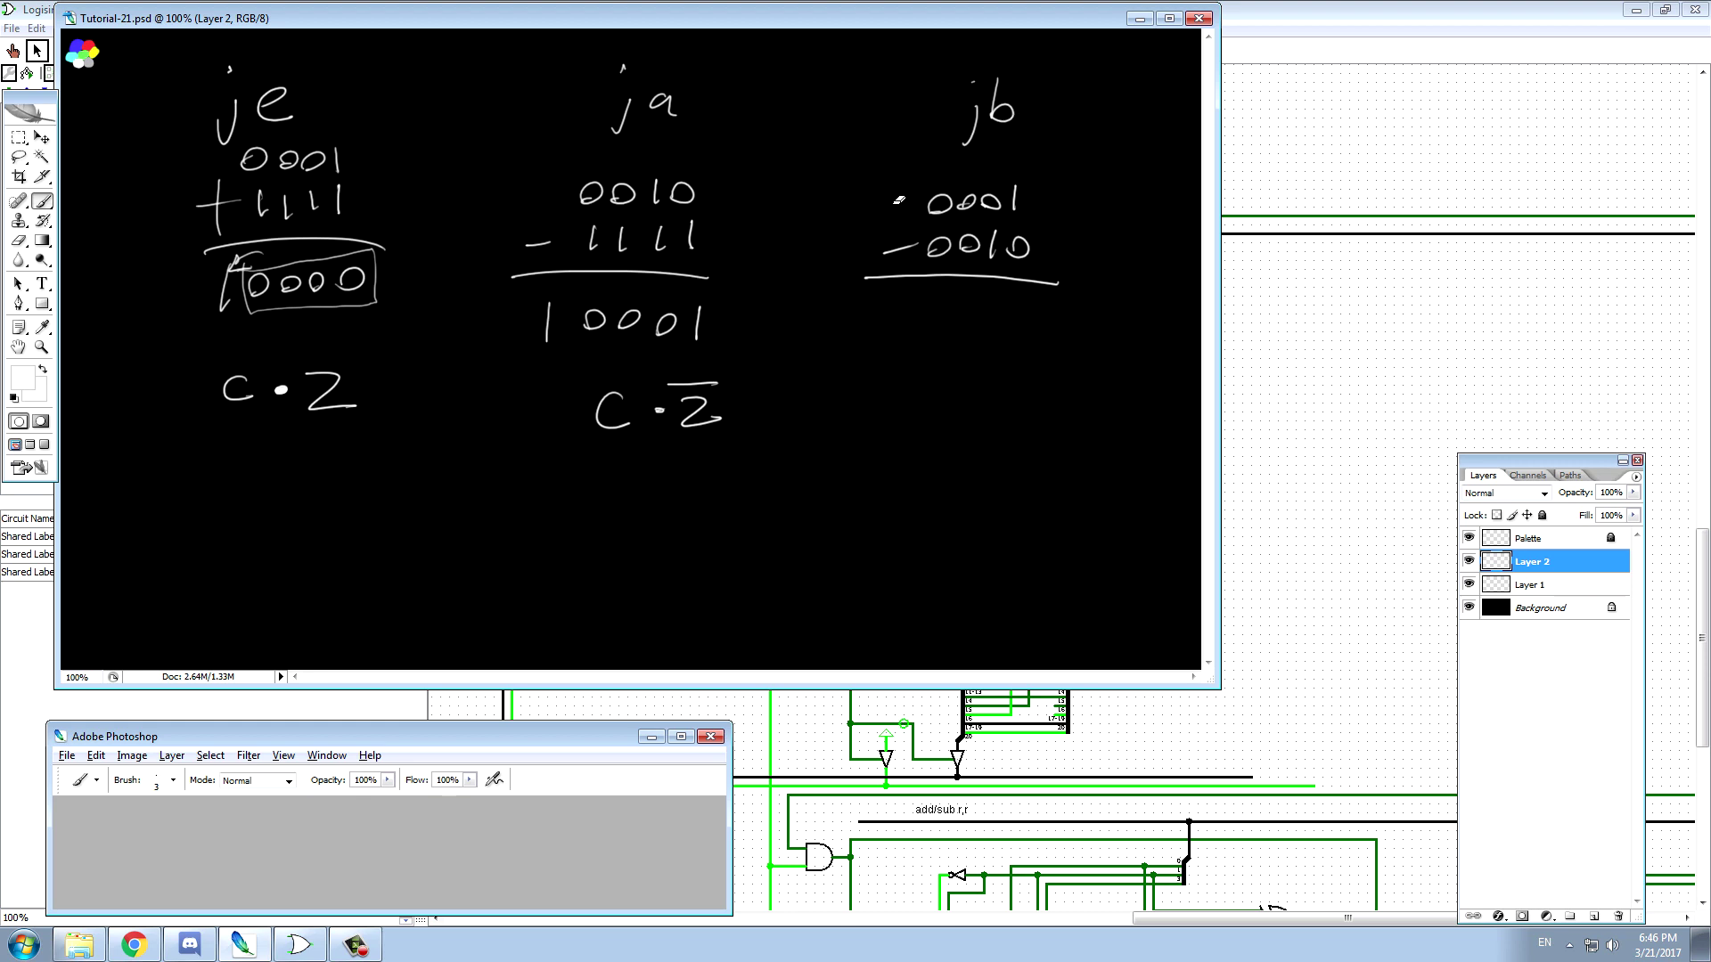
- Rewrite the jb example as adding 1110 and change the minus sign in the ja example to a plus
{"action": "mouse_move", "coordinate": [933, 271]}
{"action": "left_mouse_down"}
{"action": "mouse_move", "coordinate": [964, 253]}
{"action": "mouse_move", "coordinate": [1049, 266]}
{"action": "left_mouse_up"}
{"action": "mouse_move", "coordinate": [940, 245]}
{"action": "left_mouse_down"}
{"action": "mouse_move", "coordinate": [1019, 265]}
{"action": "mouse_move", "coordinate": [961, 240]}
{"action": "mouse_move", "coordinate": [969, 264]}
{"action": "mouse_move", "coordinate": [970, 249]}
{"action": "mouse_move", "coordinate": [899, 283]}
{"action": "mouse_move", "coordinate": [842, 245]}
{"action": "mouse_move", "coordinate": [893, 271]}
{"action": "left_mouse_up"}
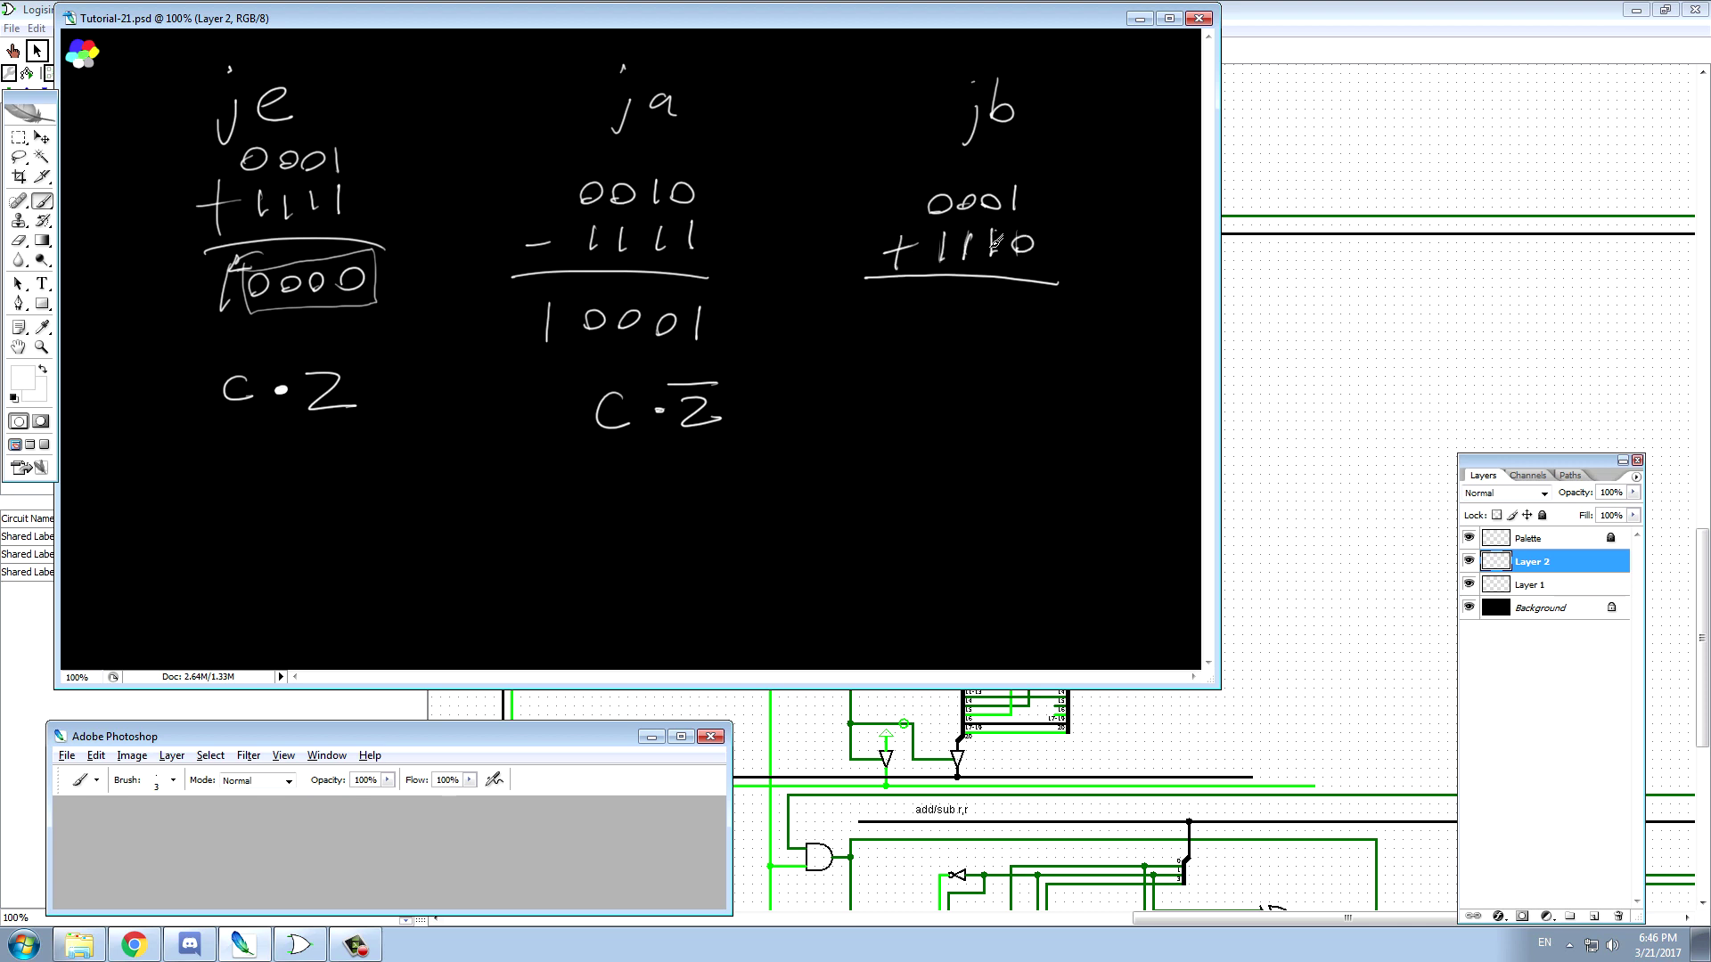
{"action": "left_click_drag", "start_coordinate": [539, 230], "coordinate": [534, 263]}
- Write the result 1111 for the jb example and the condition C · Z with bars over both letters beneath it
{"action": "left_click_drag", "start_coordinate": [941, 301], "coordinate": [937, 331]}
{"action": "left_click_drag", "start_coordinate": [964, 301], "coordinate": [961, 331]}
{"action": "mouse_move", "coordinate": [990, 303]}
{"action": "left_mouse_down"}
{"action": "mouse_move", "coordinate": [986, 331]}
{"action": "mouse_move", "coordinate": [1027, 331]}
{"action": "left_mouse_up"}
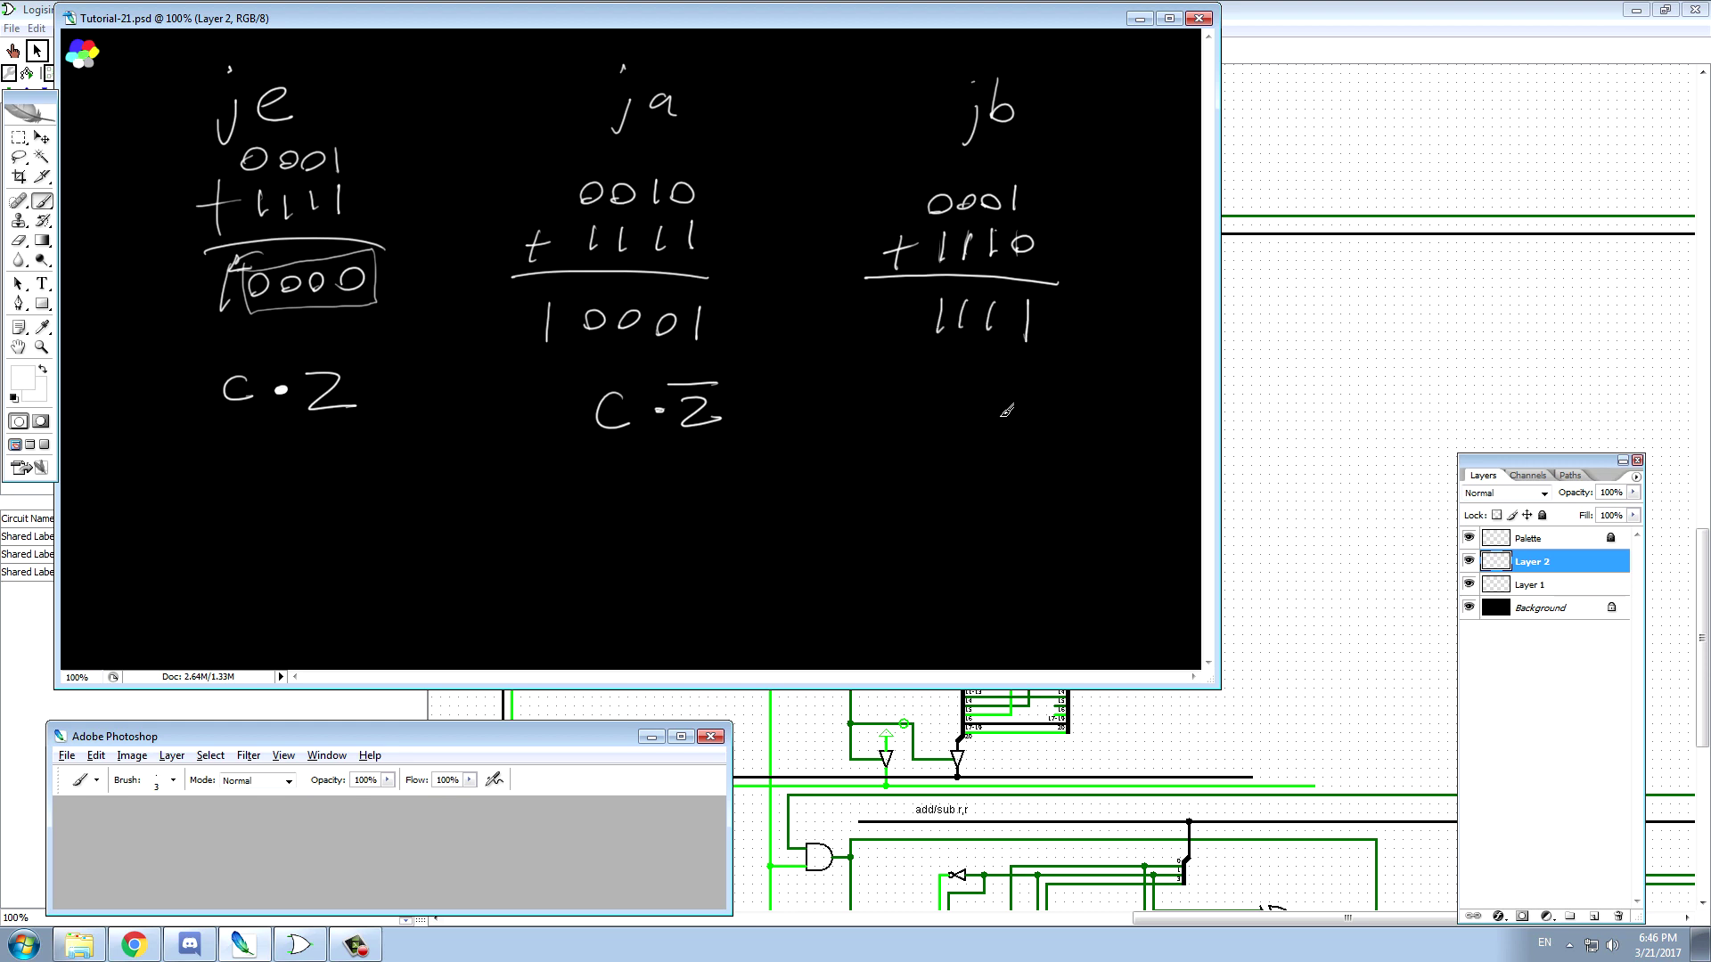
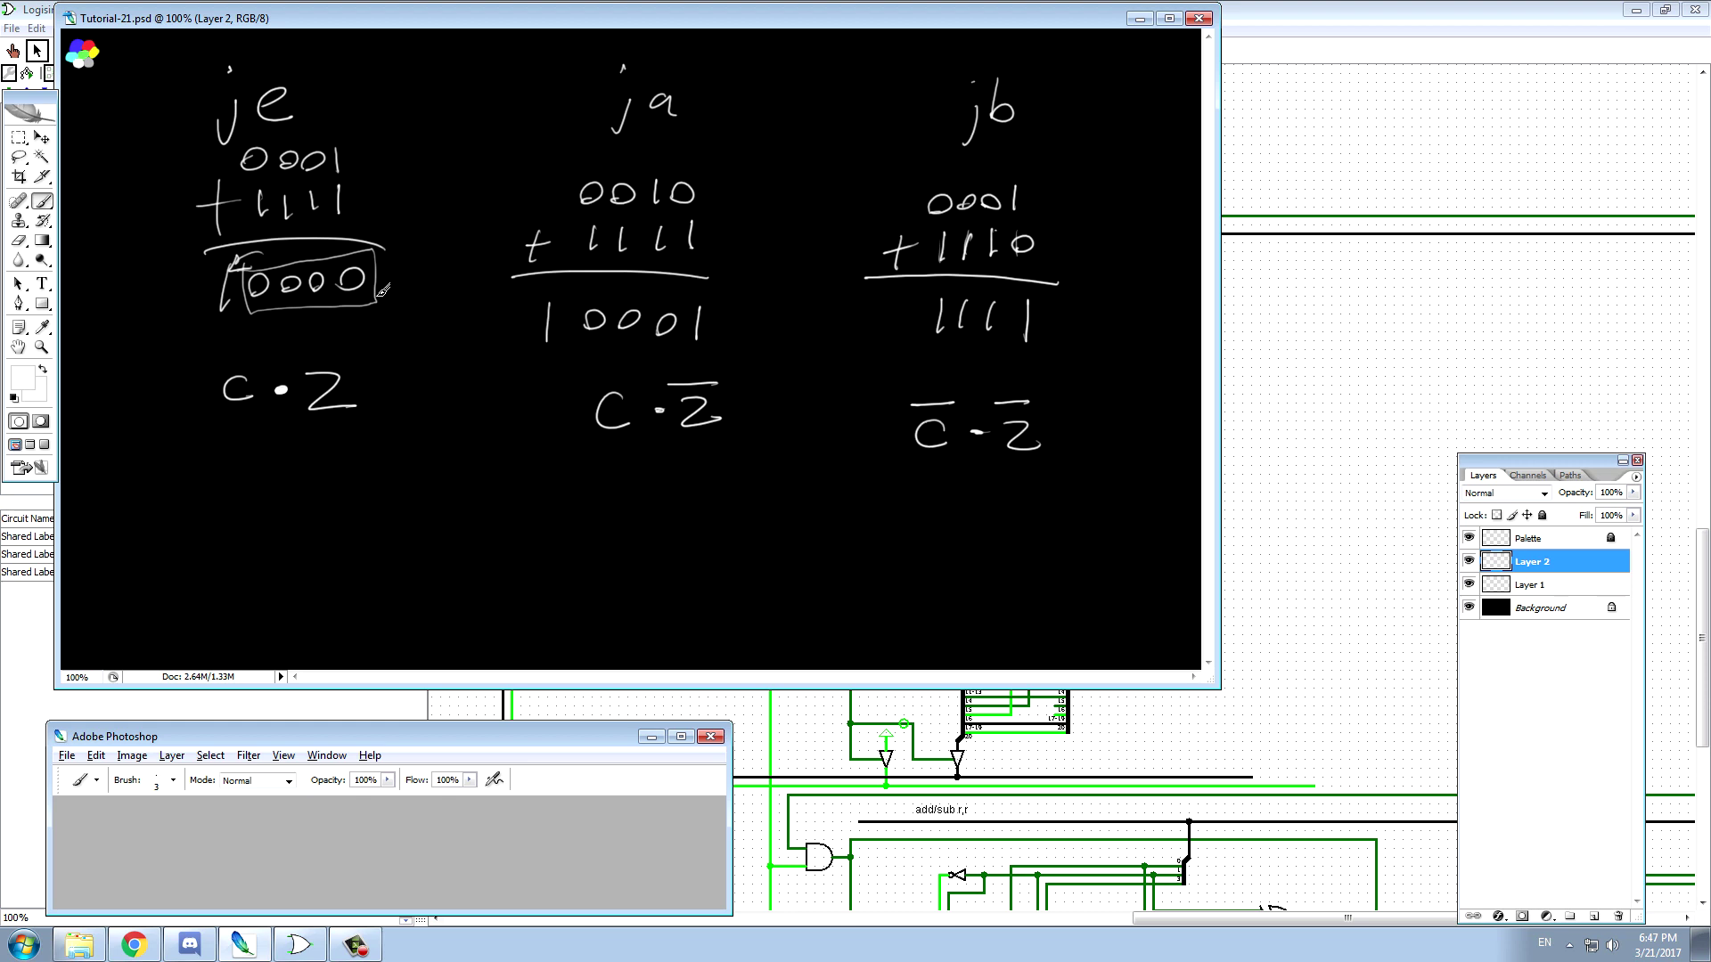
- Underline the ja and je headings, retrace the C in the ja condition, and frame that condition in white
{"action": "left_click_drag", "start_coordinate": [621, 136], "coordinate": [663, 153]}
{"action": "left_click_drag", "start_coordinate": [628, 406], "coordinate": [627, 437]}
{"action": "mouse_move", "coordinate": [212, 141]}
{"action": "left_mouse_down"}
{"action": "mouse_move", "coordinate": [297, 130]}
{"action": "mouse_move", "coordinate": [267, 132]}
{"action": "left_mouse_up"}
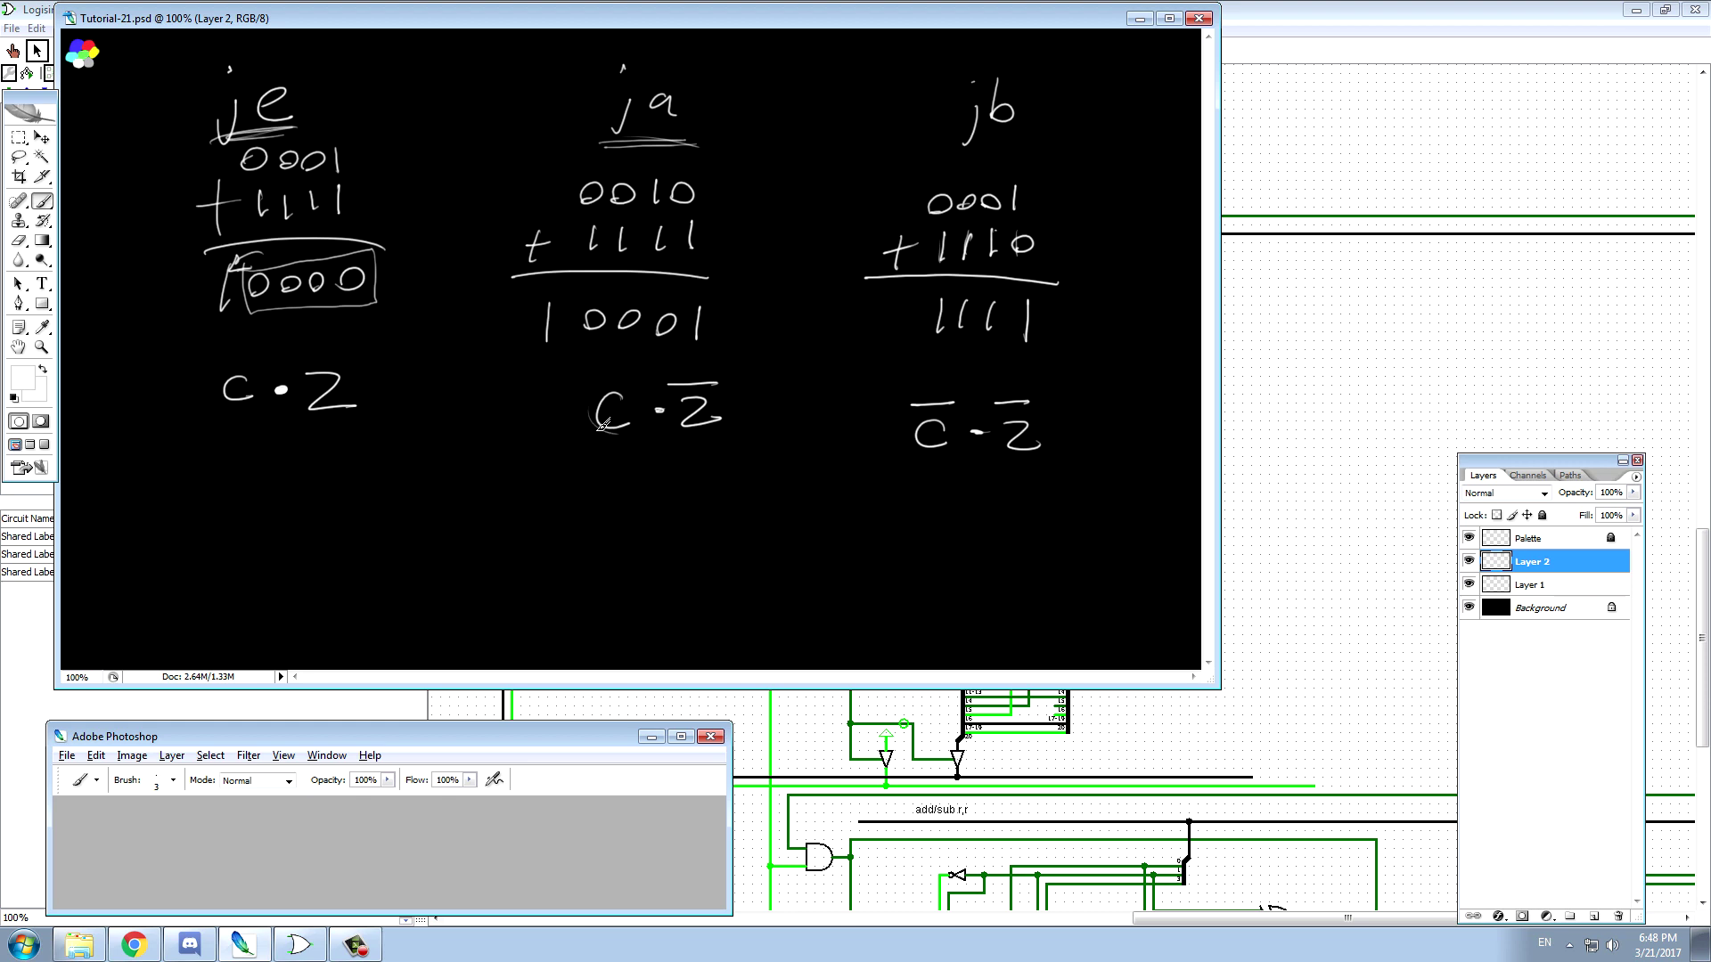
{"action": "mouse_move", "coordinate": [610, 394]}
{"action": "left_mouse_down"}
{"action": "mouse_move", "coordinate": [636, 417]}
{"action": "mouse_move", "coordinate": [615, 435]}
{"action": "left_mouse_up"}
{"action": "mouse_move", "coordinate": [595, 373]}
{"action": "left_mouse_down"}
{"action": "mouse_move", "coordinate": [637, 460]}
{"action": "mouse_move", "coordinate": [690, 360]}
{"action": "left_mouse_up"}
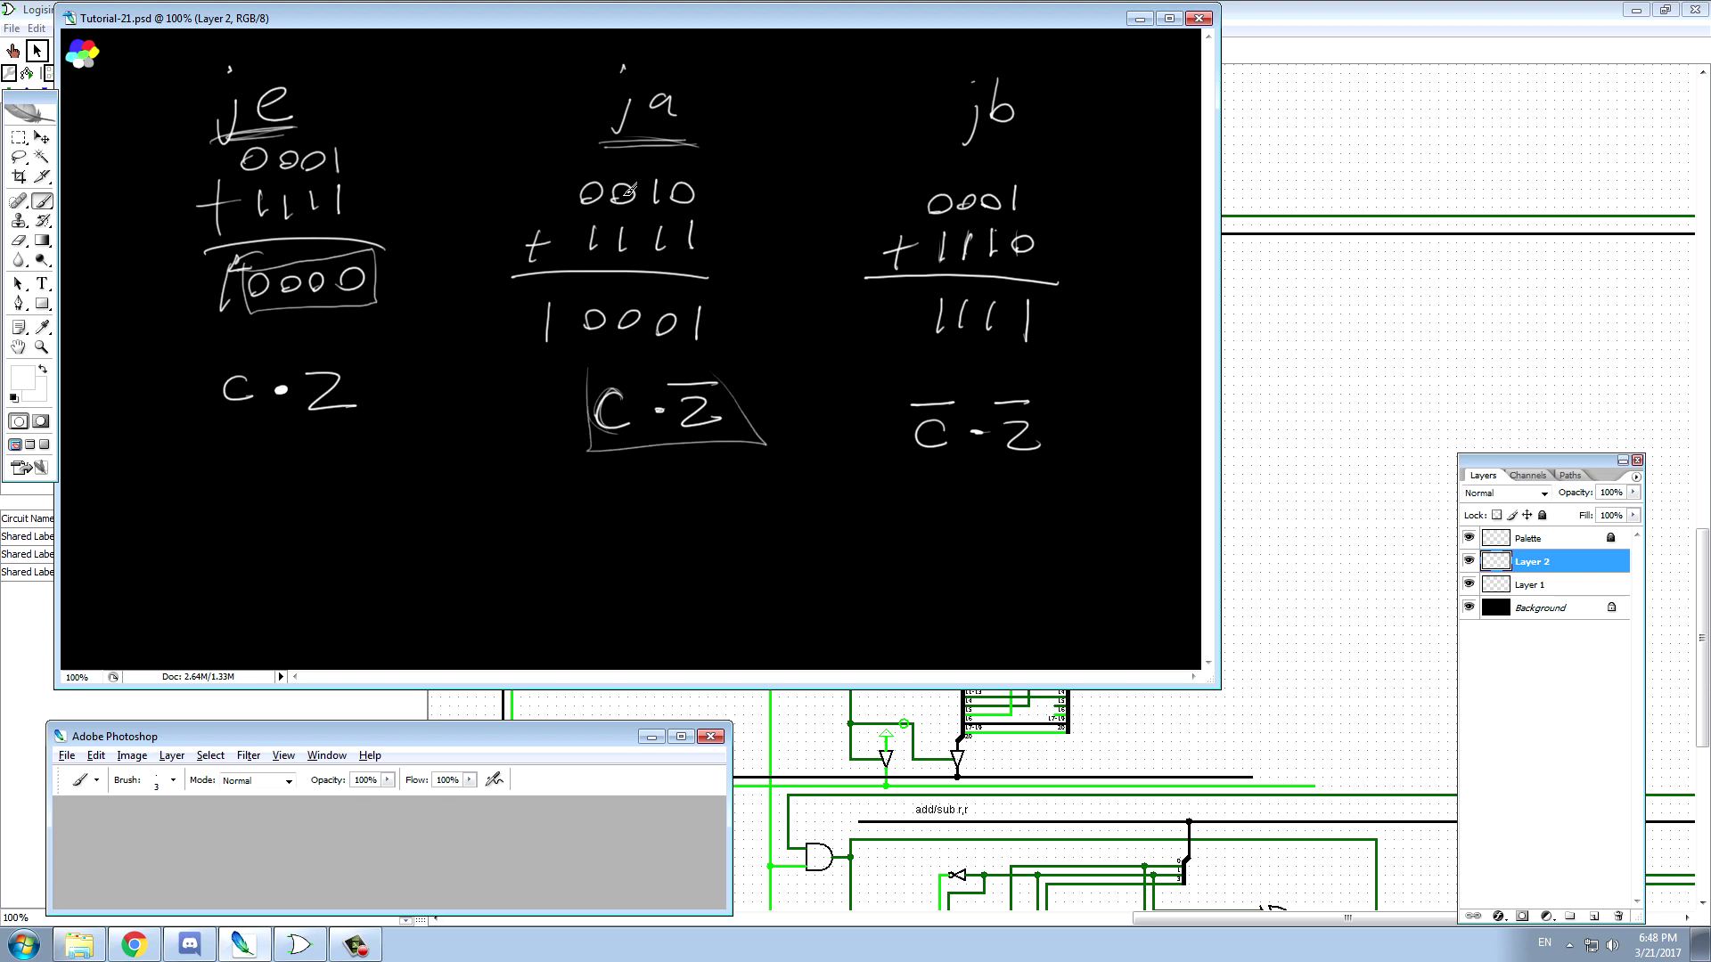
- Frame the je condition in white, then circle its Z and the e of the je heading
{"action": "mouse_move", "coordinate": [217, 365]}
{"action": "left_mouse_down"}
{"action": "mouse_move", "coordinate": [328, 462]}
{"action": "mouse_move", "coordinate": [367, 365]}
{"action": "mouse_move", "coordinate": [185, 388]}
{"action": "left_mouse_up"}
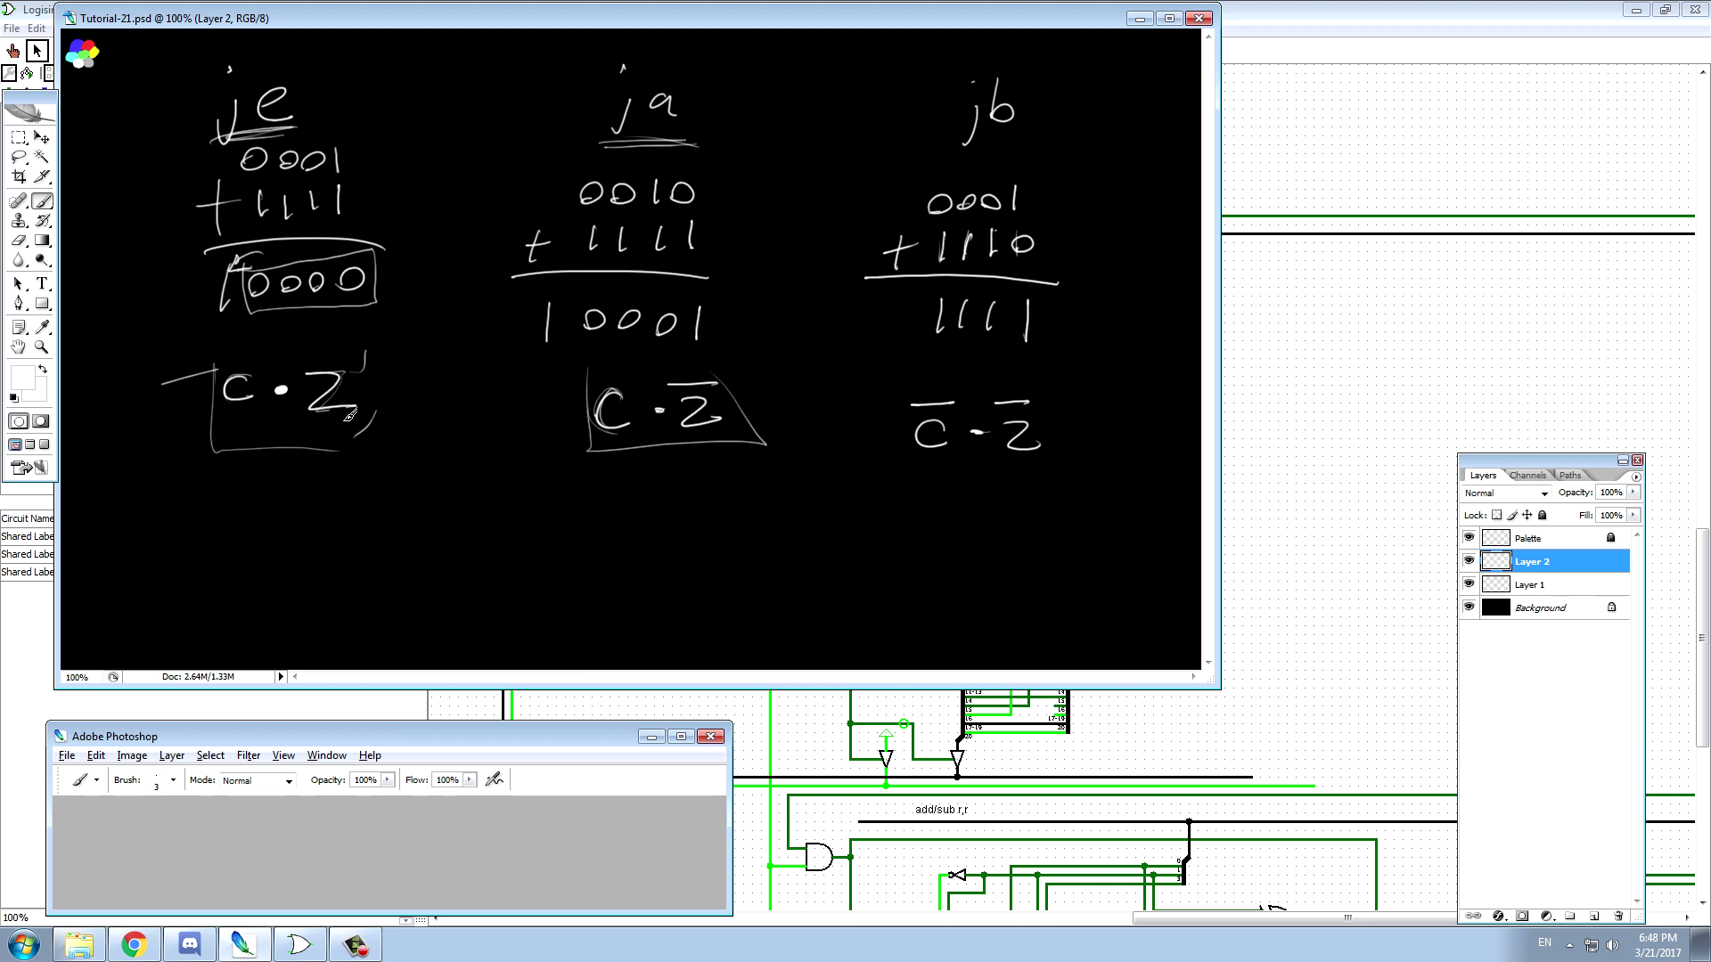
{"action": "left_click_drag", "start_coordinate": [370, 427], "coordinate": [343, 384]}
{"action": "mouse_move", "coordinate": [282, 136]}
{"action": "left_mouse_down"}
{"action": "mouse_move", "coordinate": [307, 100]}
{"action": "mouse_move", "coordinate": [272, 121]}
{"action": "left_mouse_up"}
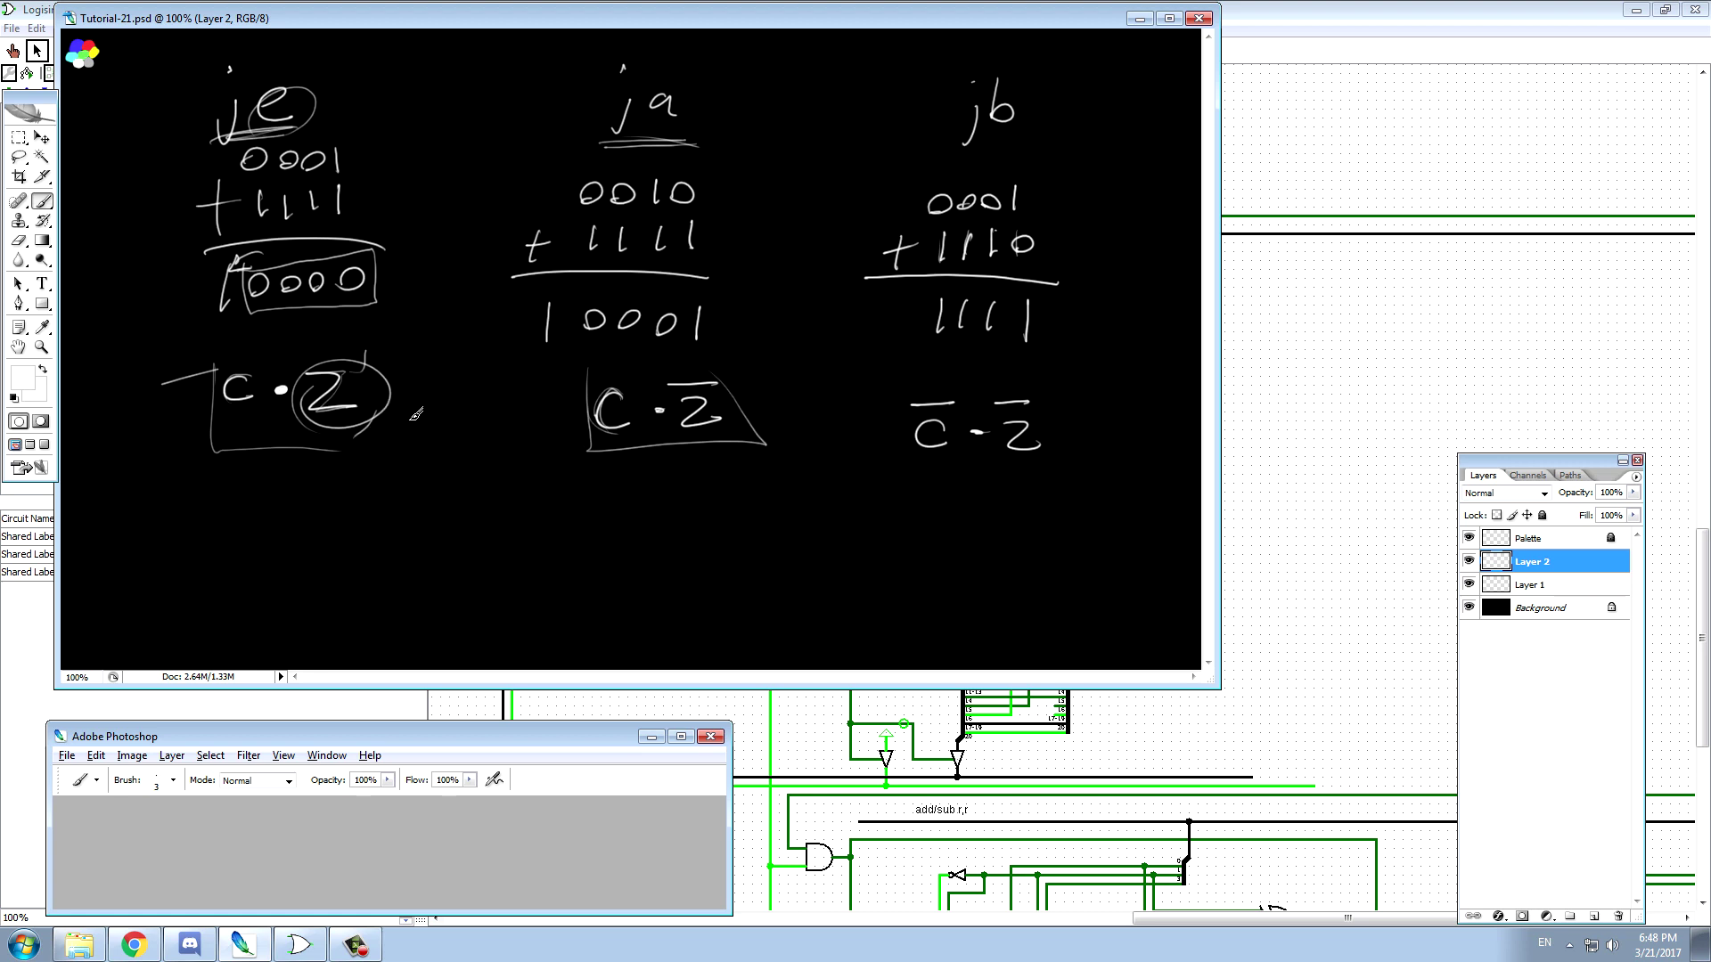
- Pick red from the palette, circle the Z in the je condition, and frame the whole ja condition
{"action": "left_click", "coordinate": [89, 56], "text": "alt"}
{"action": "left_click_drag", "start_coordinate": [308, 367], "coordinate": [339, 408]}
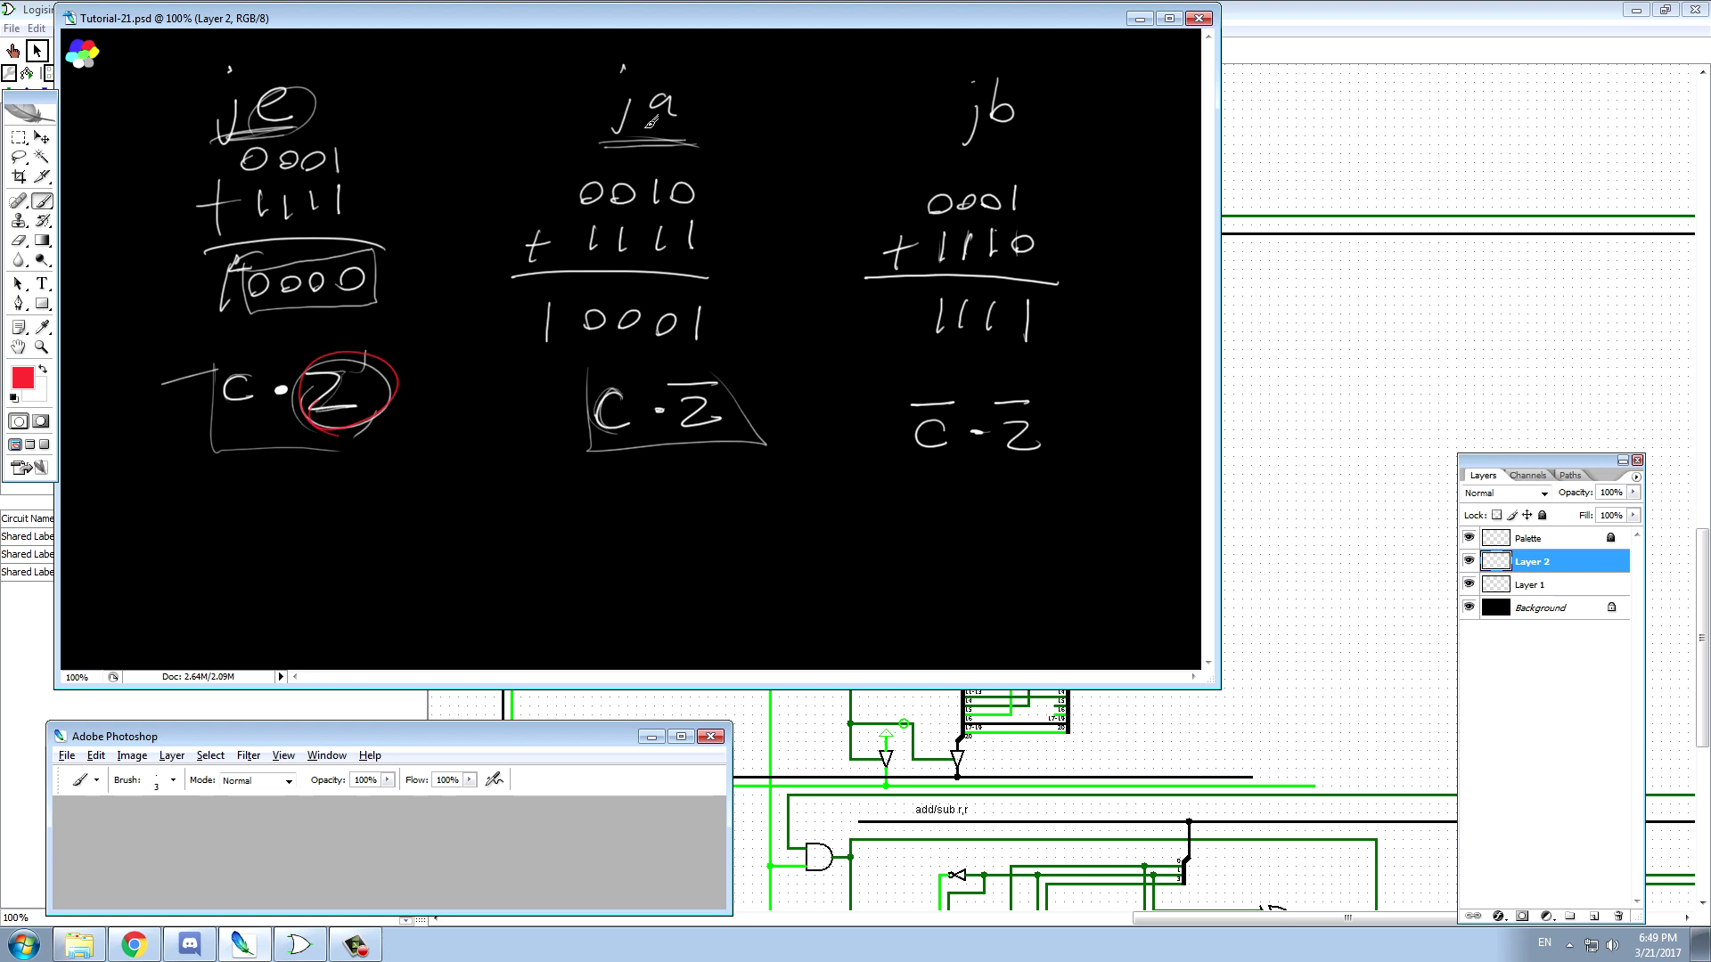
{"action": "mouse_move", "coordinate": [586, 372]}
{"action": "left_mouse_down"}
{"action": "mouse_move", "coordinate": [581, 503]}
{"action": "mouse_move", "coordinate": [636, 475]}
{"action": "mouse_move", "coordinate": [764, 465]}
{"action": "mouse_move", "coordinate": [754, 375]}
{"action": "mouse_move", "coordinate": [570, 372]}
{"action": "left_mouse_up"}
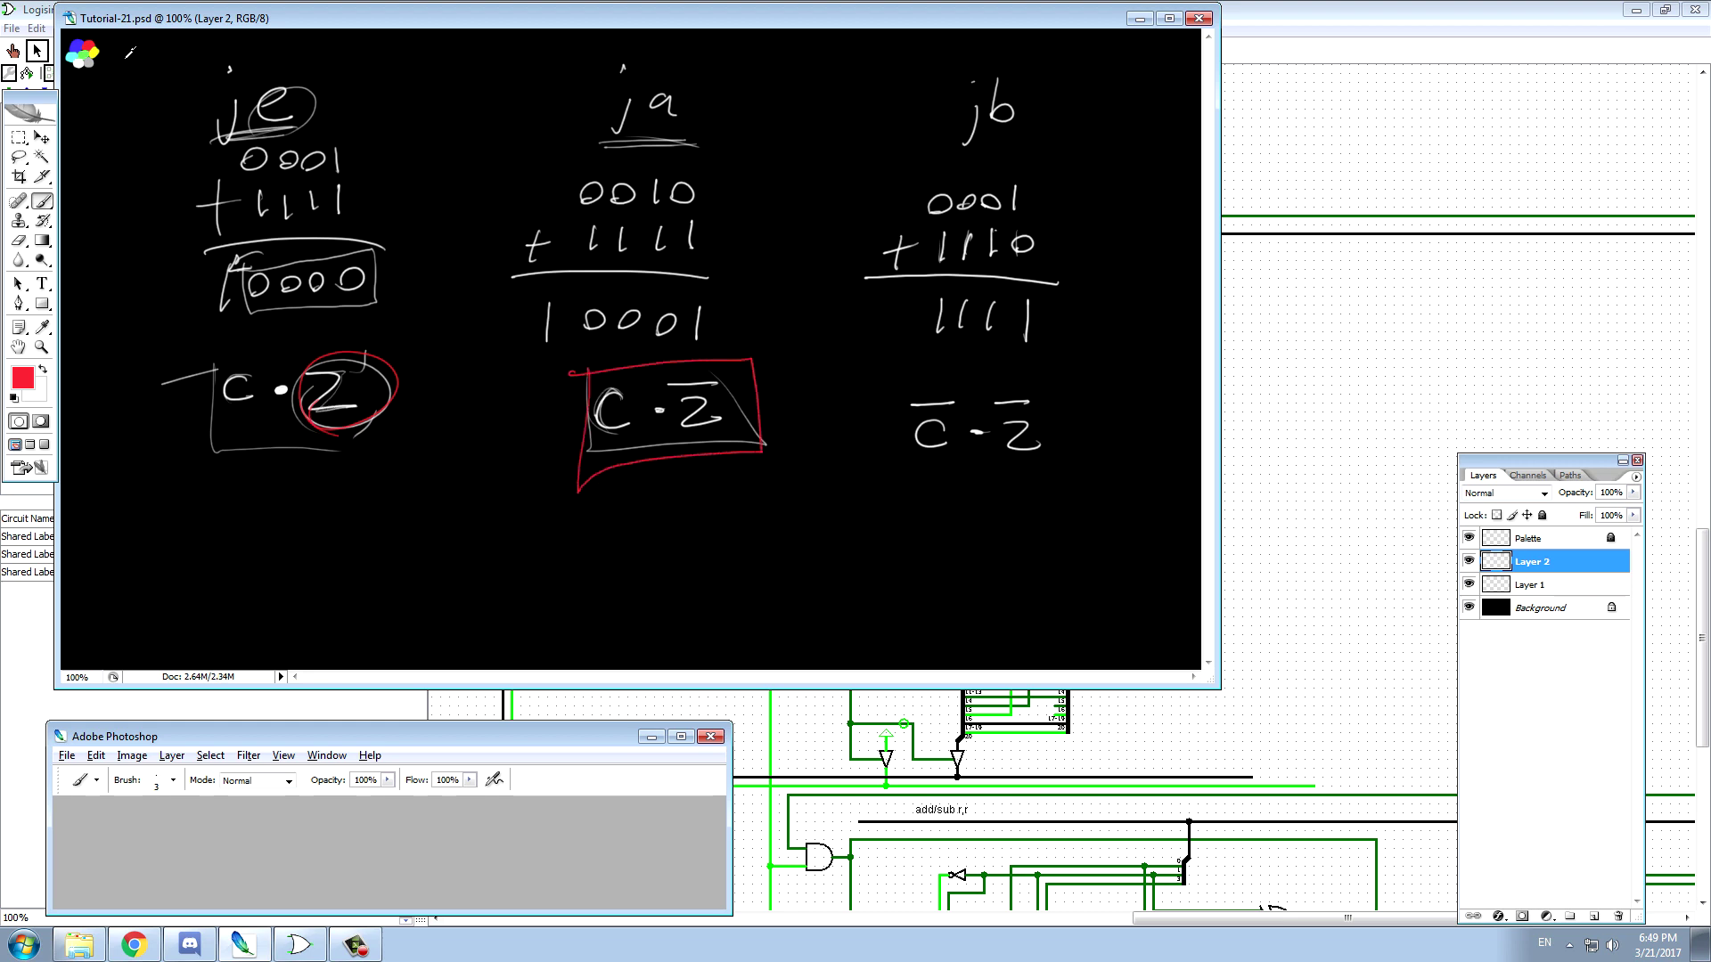
- Frame the barred C of the jb condition in red and underline the jb heading twice
{"action": "left_click", "coordinate": [90, 56], "text": "alt"}
{"action": "left_click", "coordinate": [77, 46], "text": "alt"}
{"action": "mouse_move", "coordinate": [902, 392]}
{"action": "left_mouse_down"}
{"action": "mouse_move", "coordinate": [974, 411]}
{"action": "mouse_move", "coordinate": [900, 390]}
{"action": "left_mouse_up"}
{"action": "left_click_drag", "start_coordinate": [961, 135], "coordinate": [1029, 133]}
{"action": "left_click_drag", "start_coordinate": [962, 145], "coordinate": [1032, 148]}
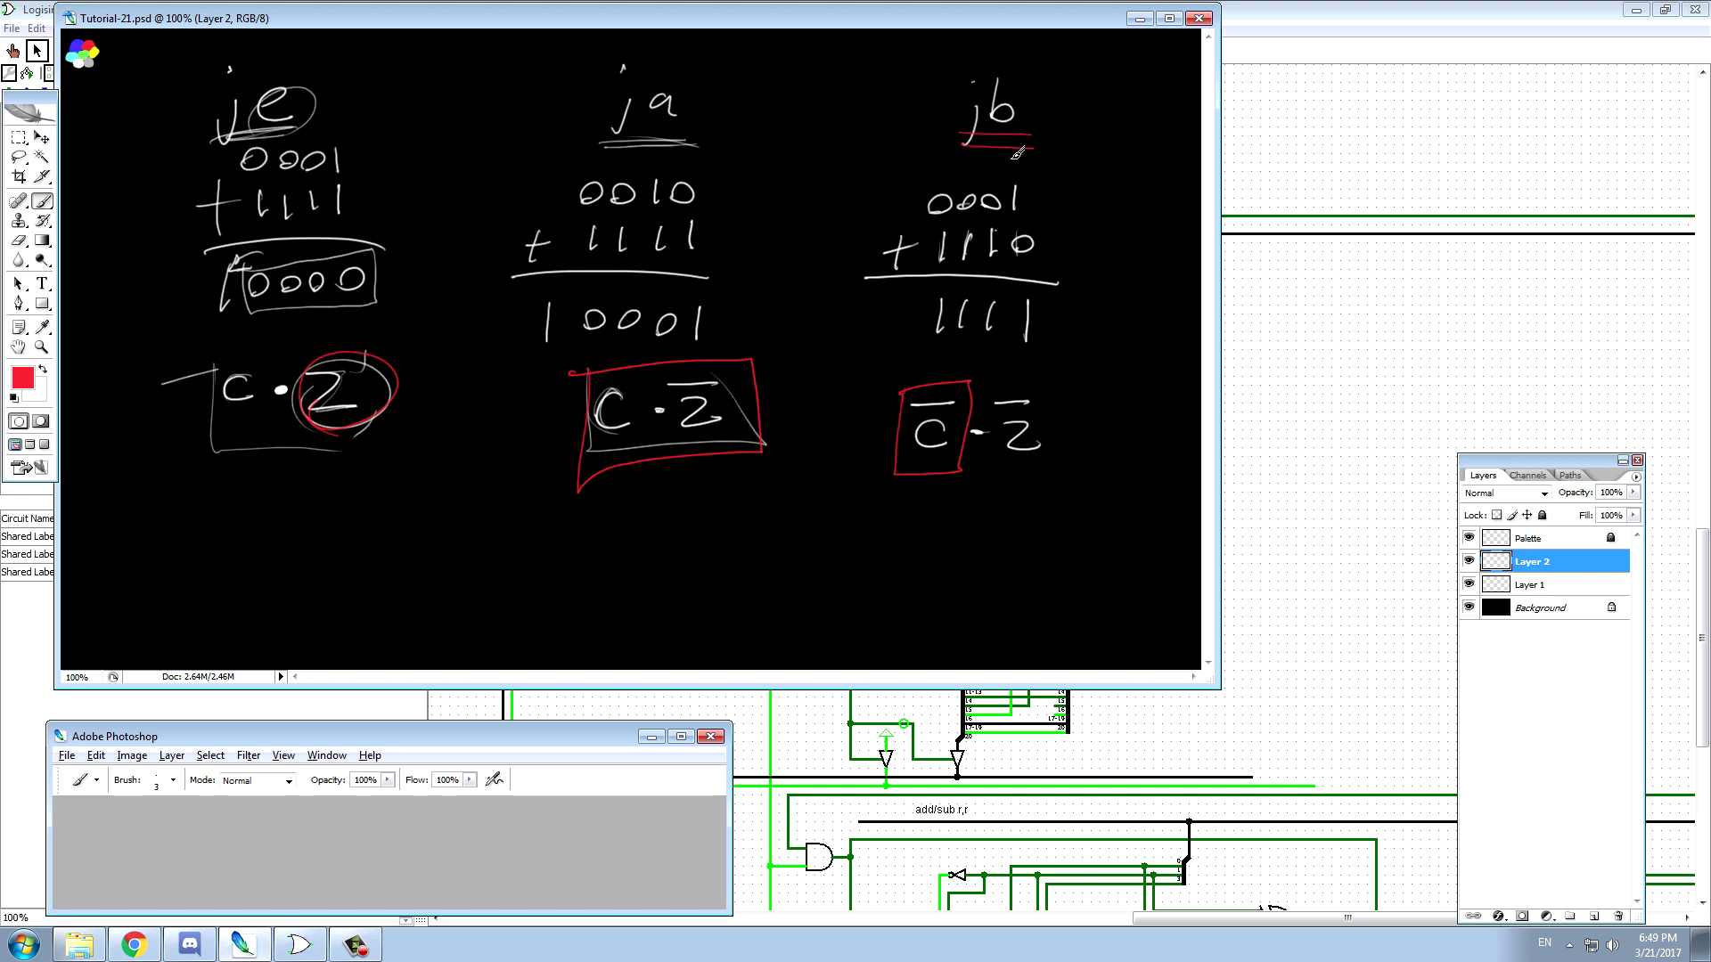
- Draw a red arrow to the framed C, write jb ≡ jnc and jnb ≡ jc, and frame jc
{"action": "left_click_drag", "start_coordinate": [846, 426], "coordinate": [900, 417]}
{"action": "mouse_move", "coordinate": [1040, 94]}
{"action": "left_mouse_down"}
{"action": "mouse_move", "coordinate": [1070, 93]}
{"action": "mouse_move", "coordinate": [1086, 135]}
{"action": "mouse_move", "coordinate": [1119, 101]}
{"action": "mouse_move", "coordinate": [1156, 116]}
{"action": "left_mouse_up"}
{"action": "left_click", "coordinate": [1099, 88]}
{"action": "mouse_move", "coordinate": [1081, 209]}
{"action": "left_mouse_down"}
{"action": "mouse_move", "coordinate": [1146, 206]}
{"action": "mouse_move", "coordinate": [1155, 225]}
{"action": "mouse_move", "coordinate": [1181, 215]}
{"action": "mouse_move", "coordinate": [1194, 225]}
{"action": "mouse_move", "coordinate": [1165, 257]}
{"action": "mouse_move", "coordinate": [1169, 177]}
{"action": "mouse_move", "coordinate": [1189, 243]}
{"action": "left_mouse_up"}
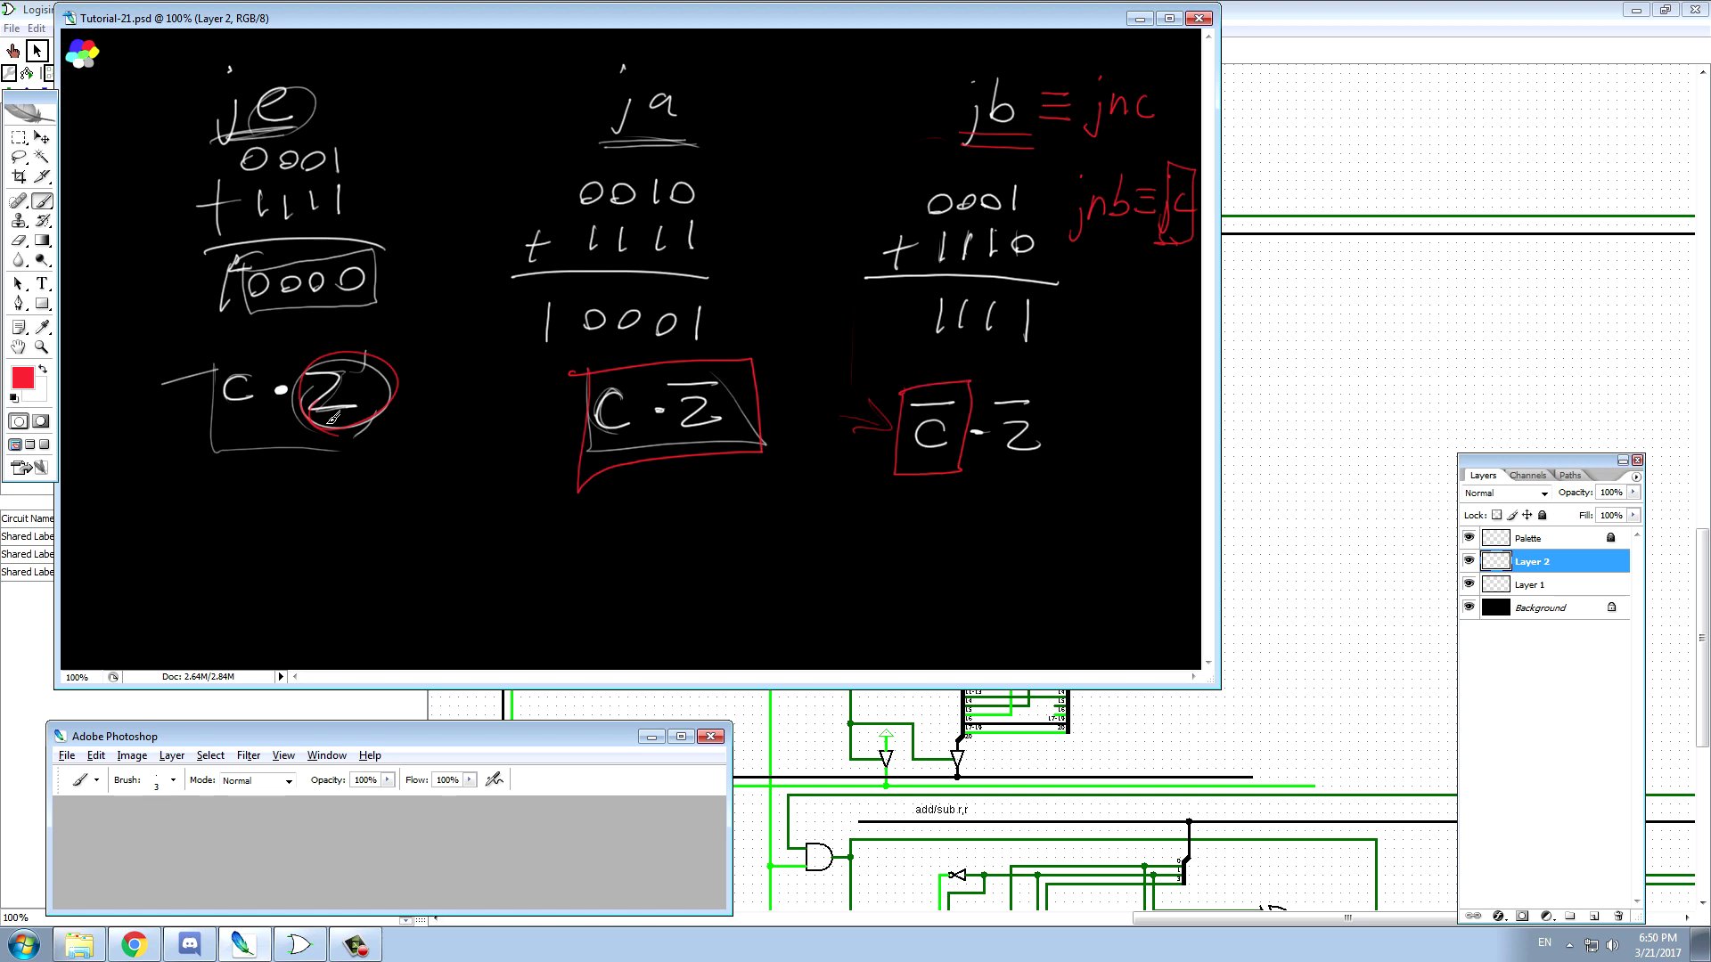
- Recheck the handwritten jump conditions in Photoshop and return to the circuit in Logisim
{"action": "left_click", "coordinate": [652, 737]}
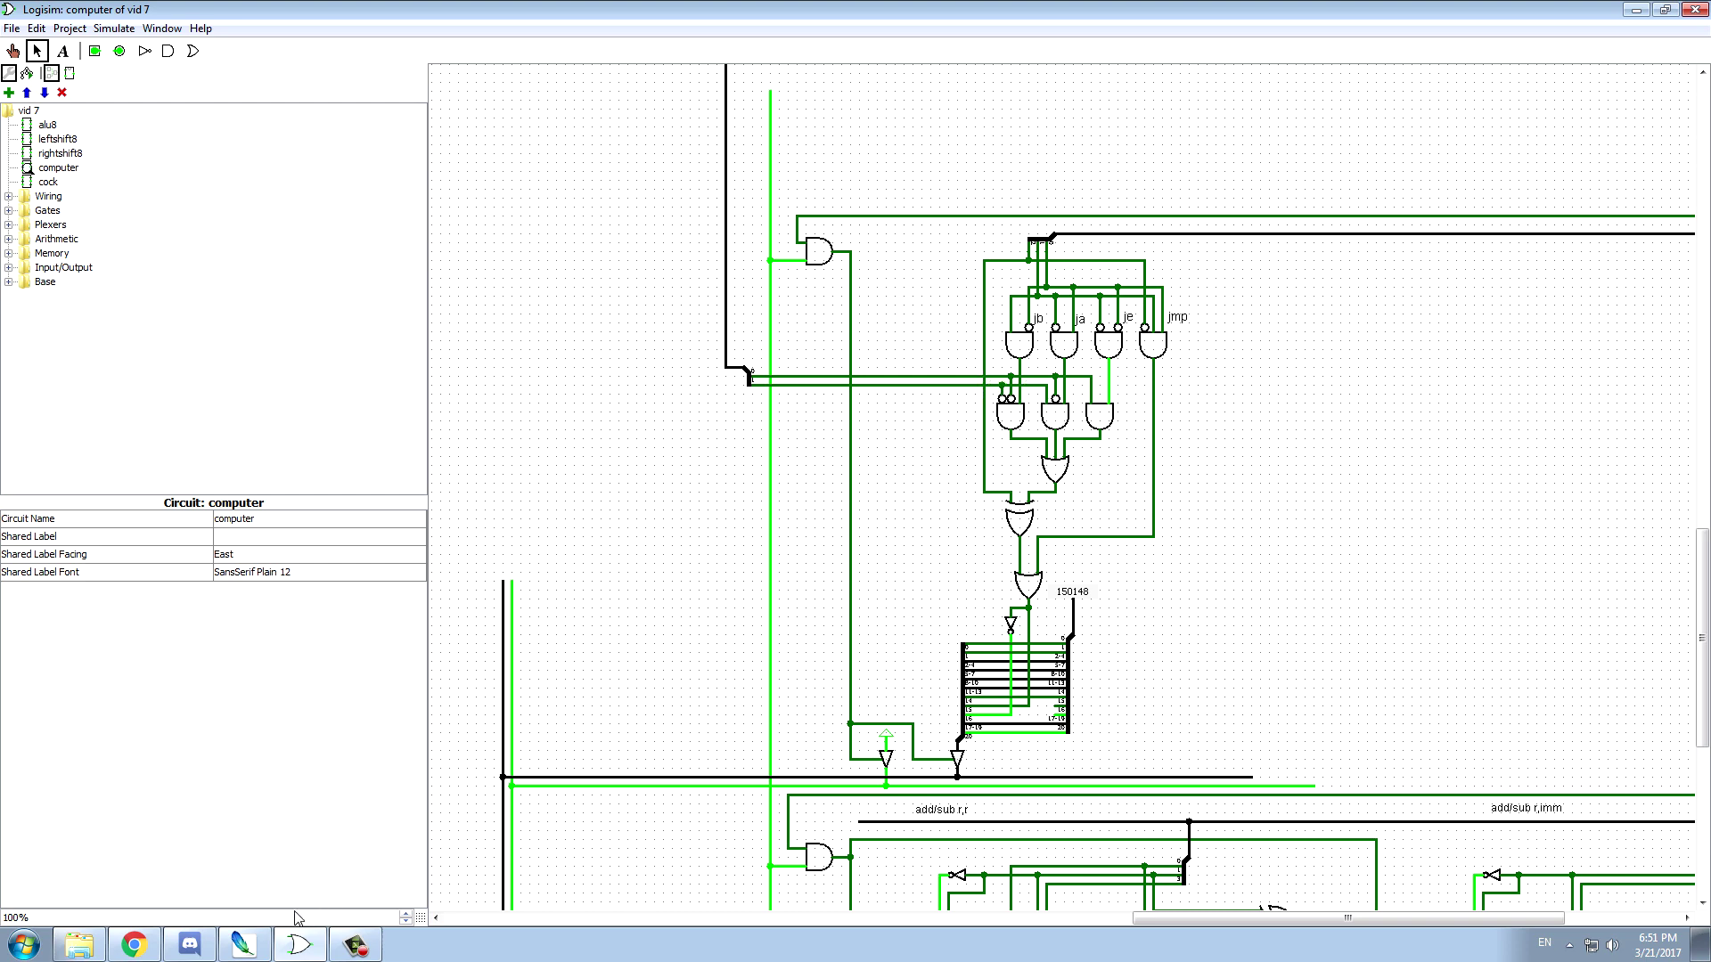
{"action": "left_click", "coordinate": [243, 944]}
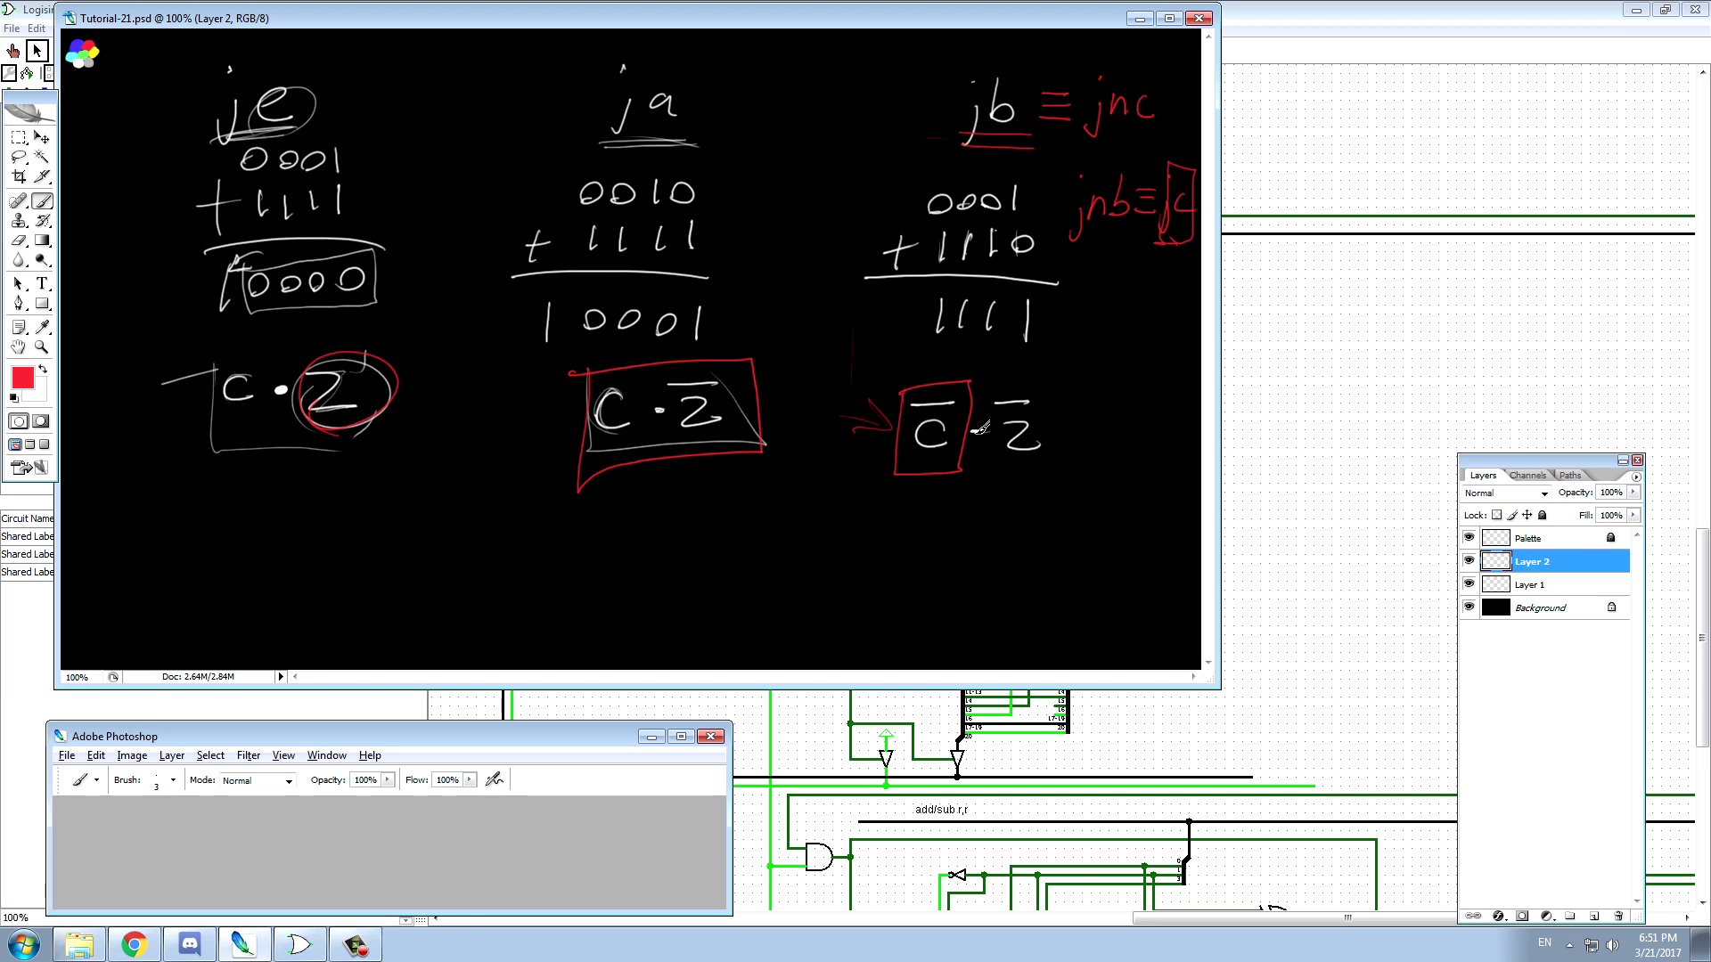
{"action": "left_click", "coordinate": [649, 737]}
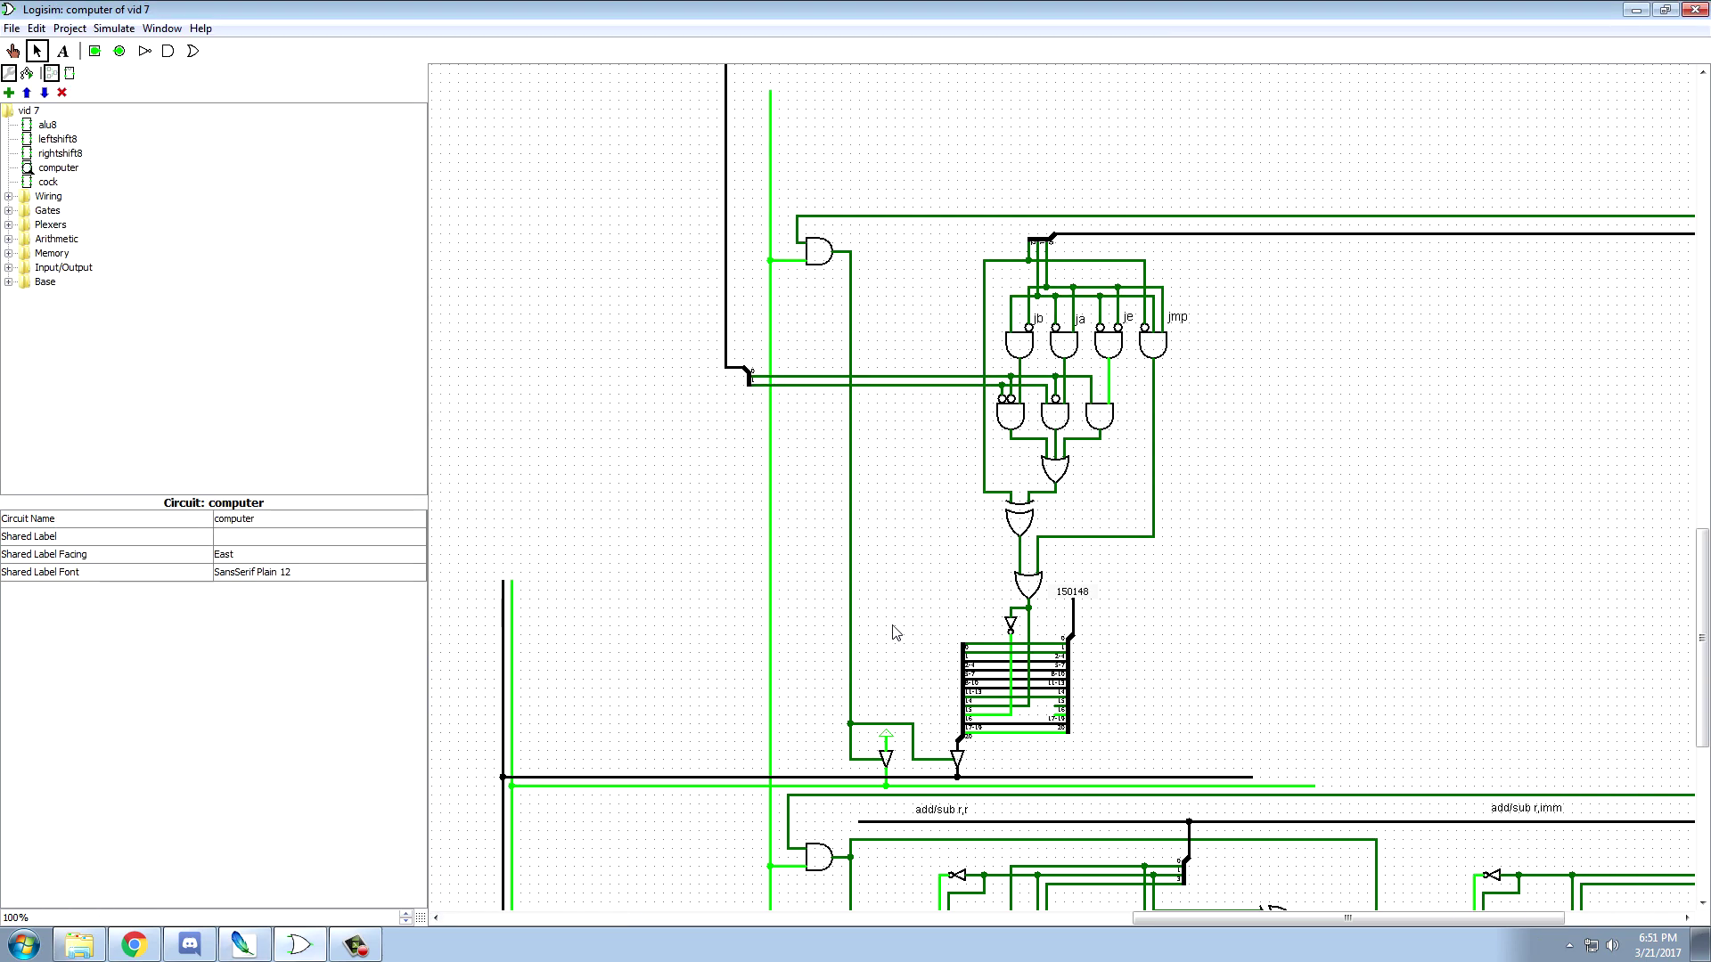
- Delete the short vertical wire feeding the middle input of the lower three-input AND gate in the jb branch
{"action": "left_click", "coordinate": [1012, 383]}
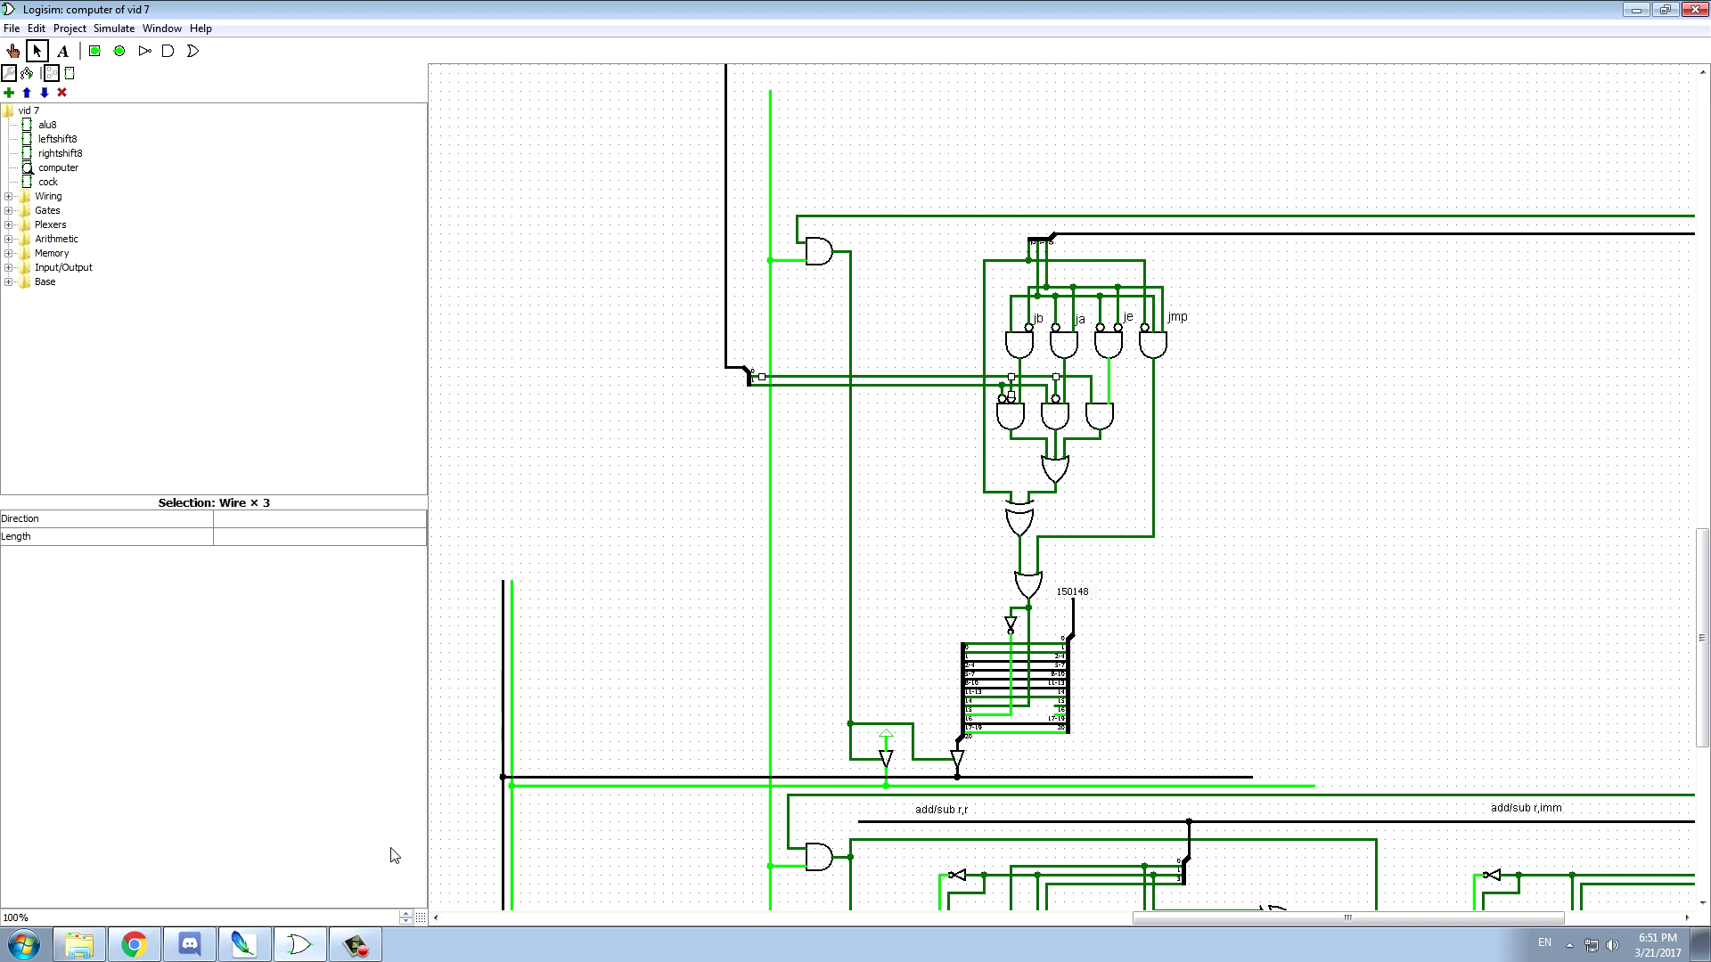
{"action": "left_click", "coordinate": [406, 914]}
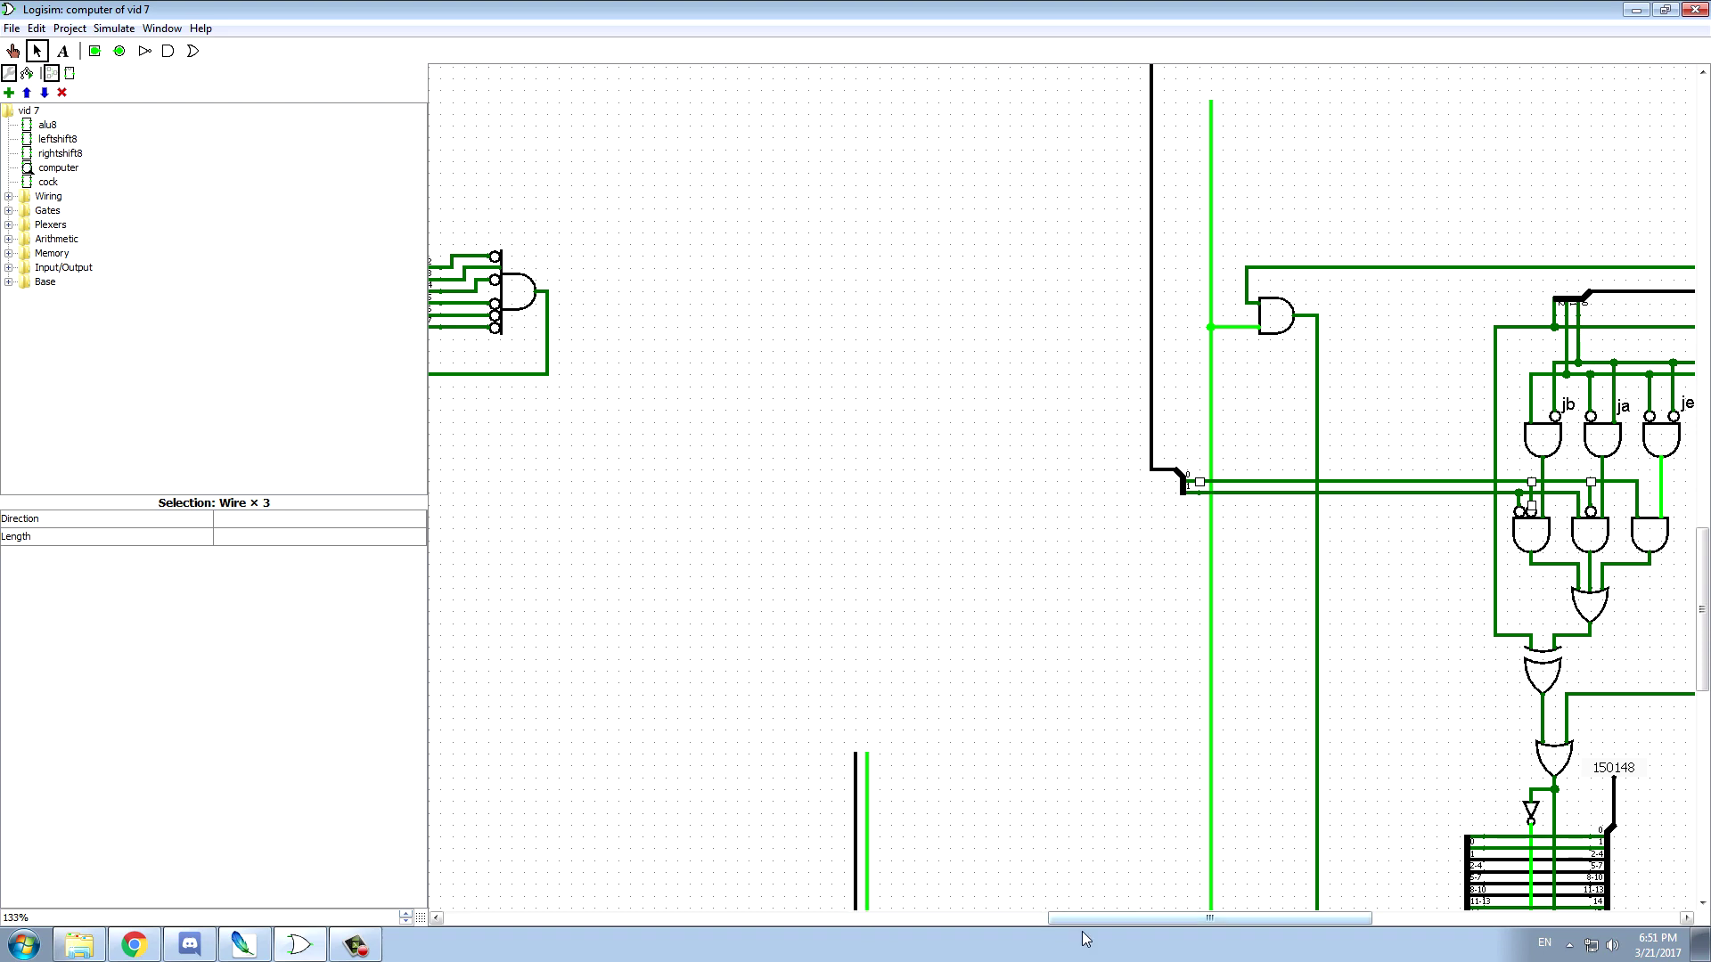
{"action": "left_click_drag", "start_coordinate": [1085, 919], "coordinate": [1185, 898]}
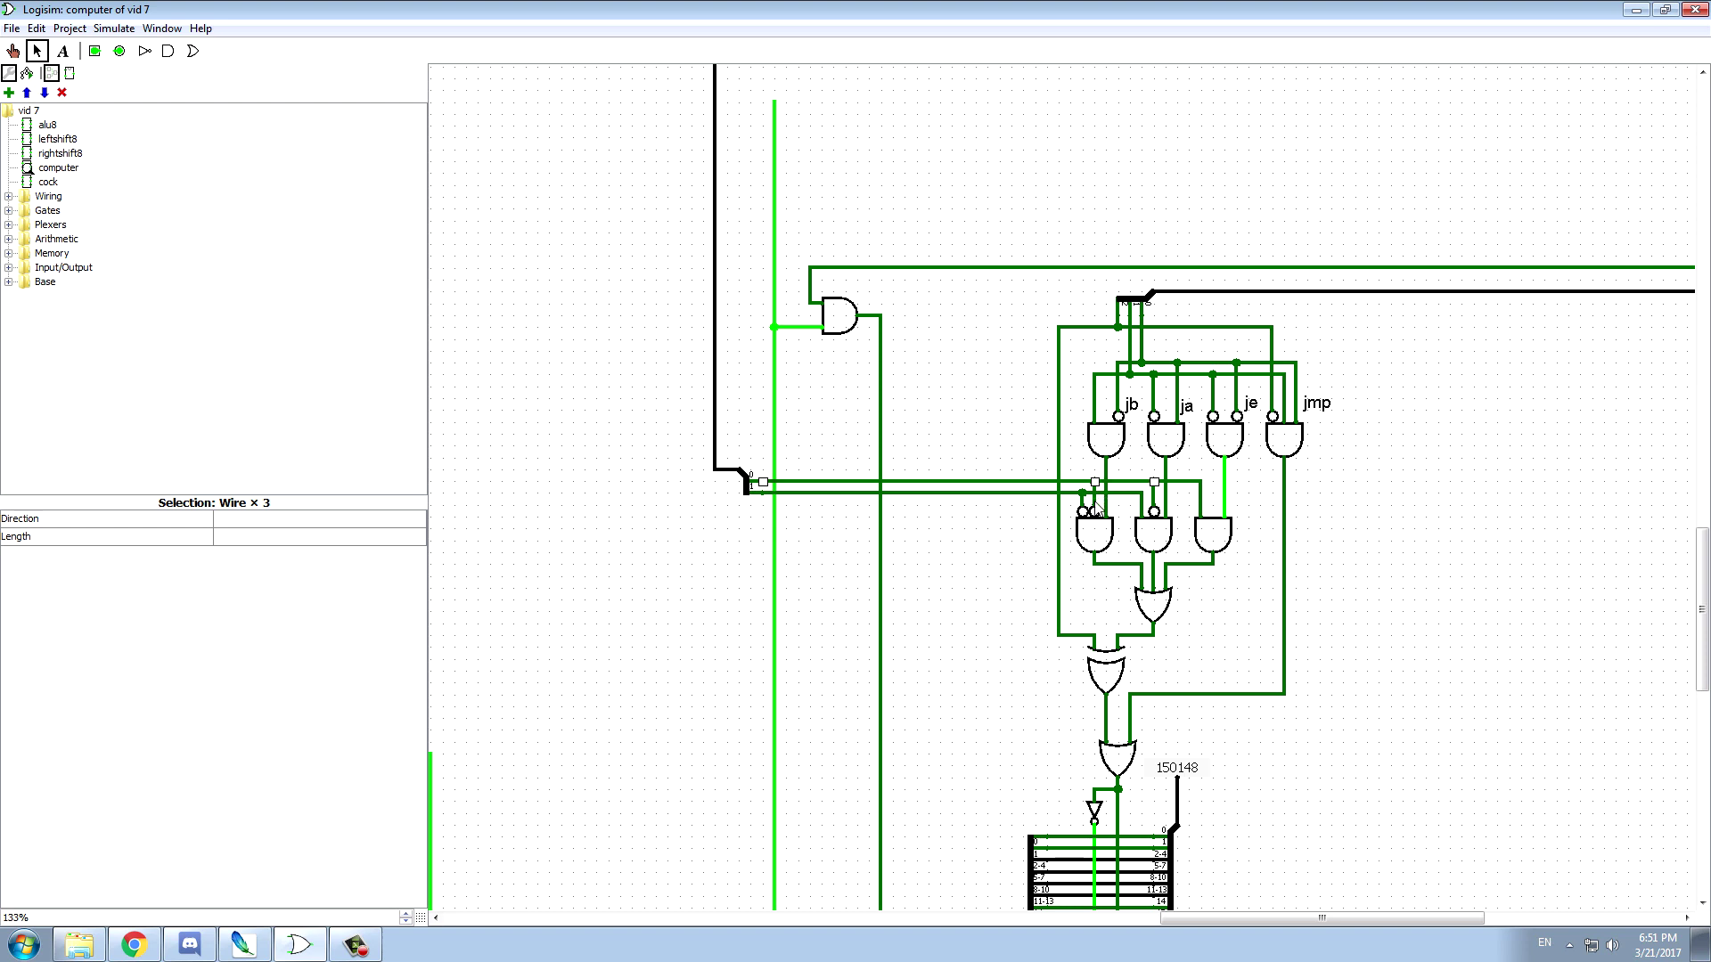
{"action": "left_click", "coordinate": [1090, 472]}
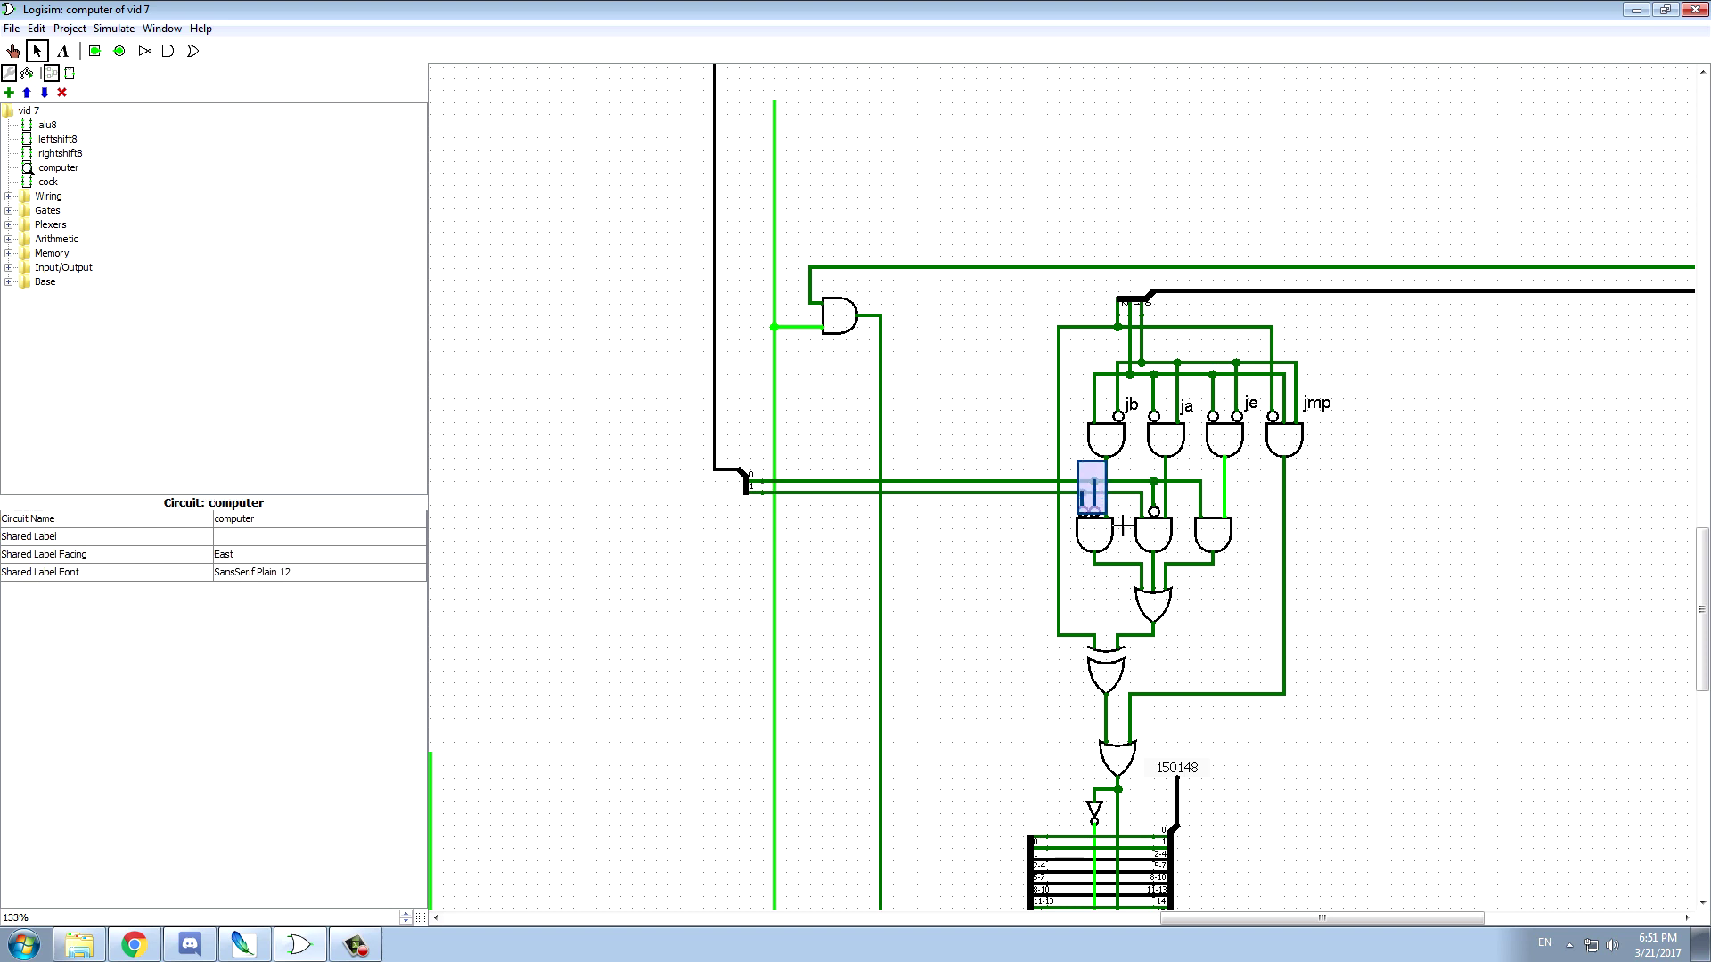
{"action": "left_click", "coordinate": [1108, 499]}
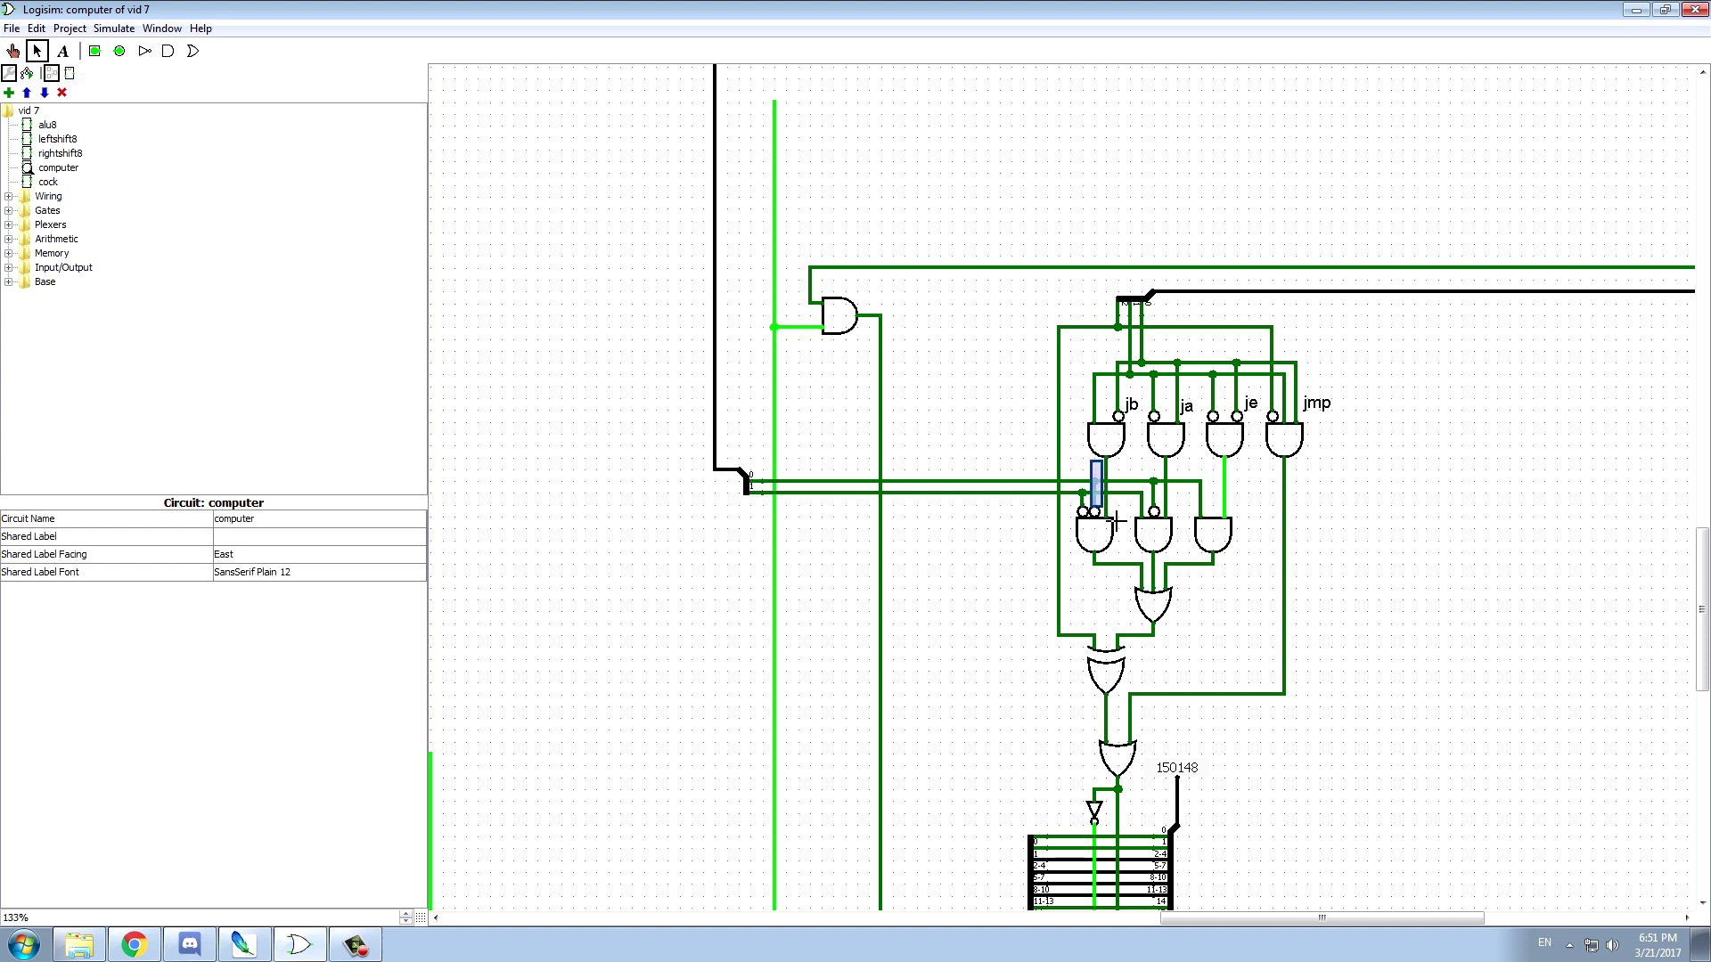
{"action": "left_click", "coordinate": [1095, 495]}
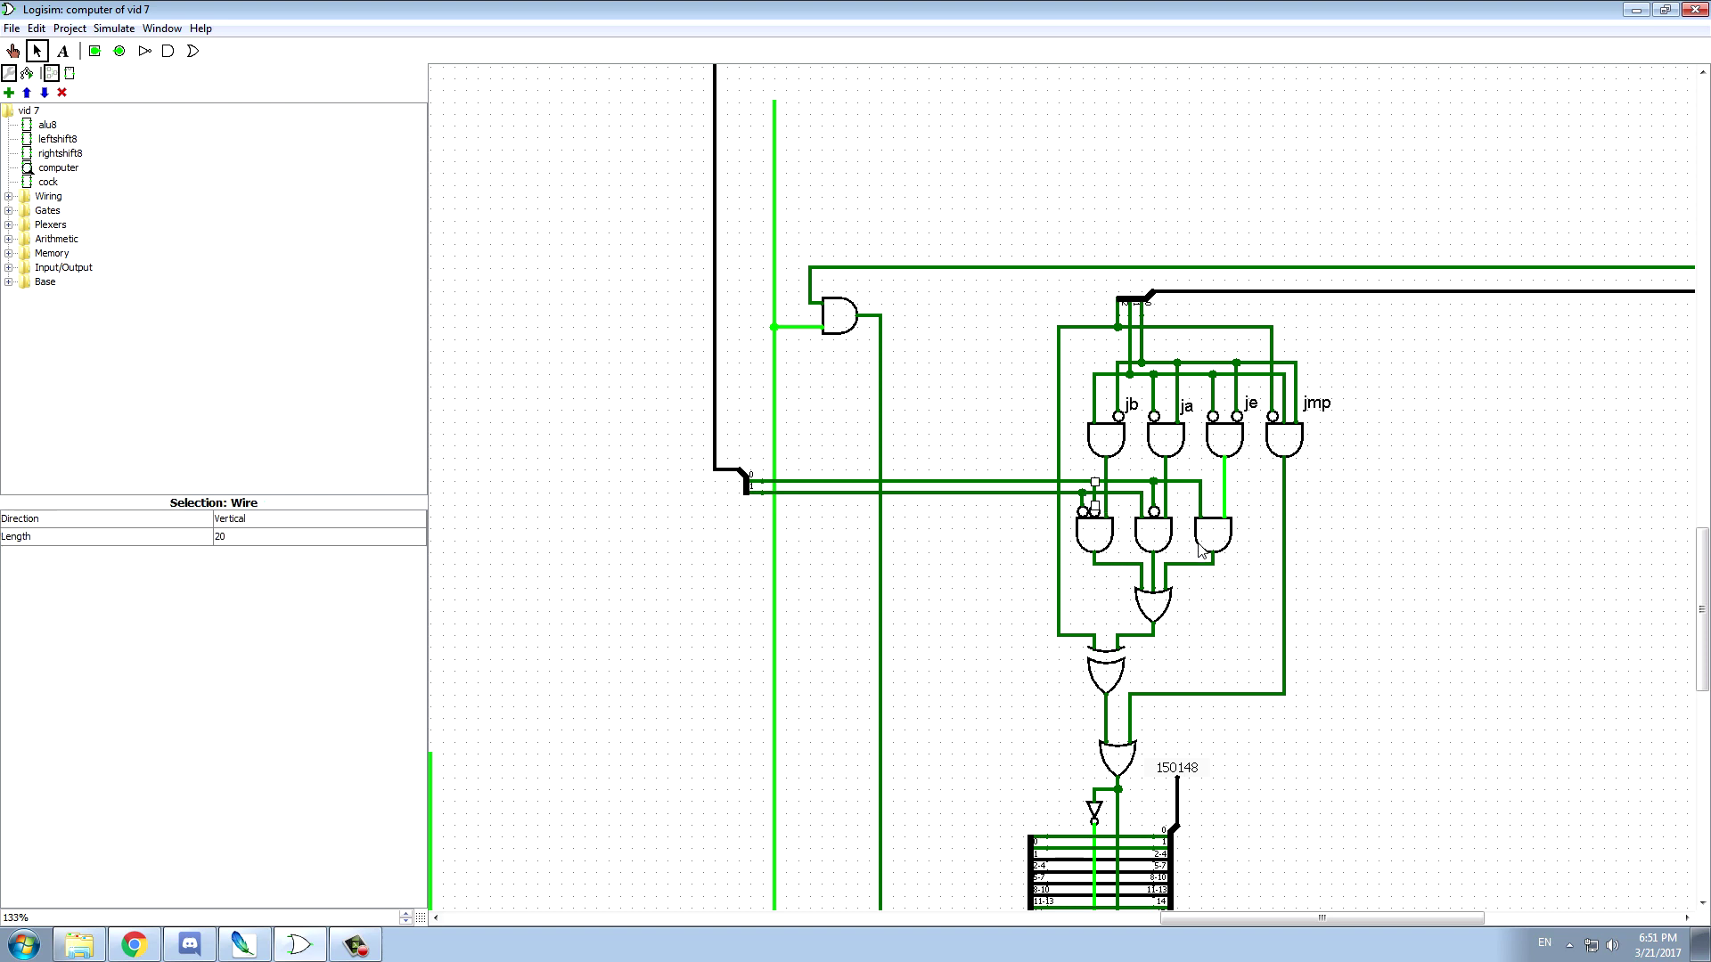
{"action": "key", "text": "Delete"}
- Reduce the lower AND gate in the jb branch to 2 inputs and turn off negation on its right input
{"action": "left_click", "coordinate": [1110, 539]}
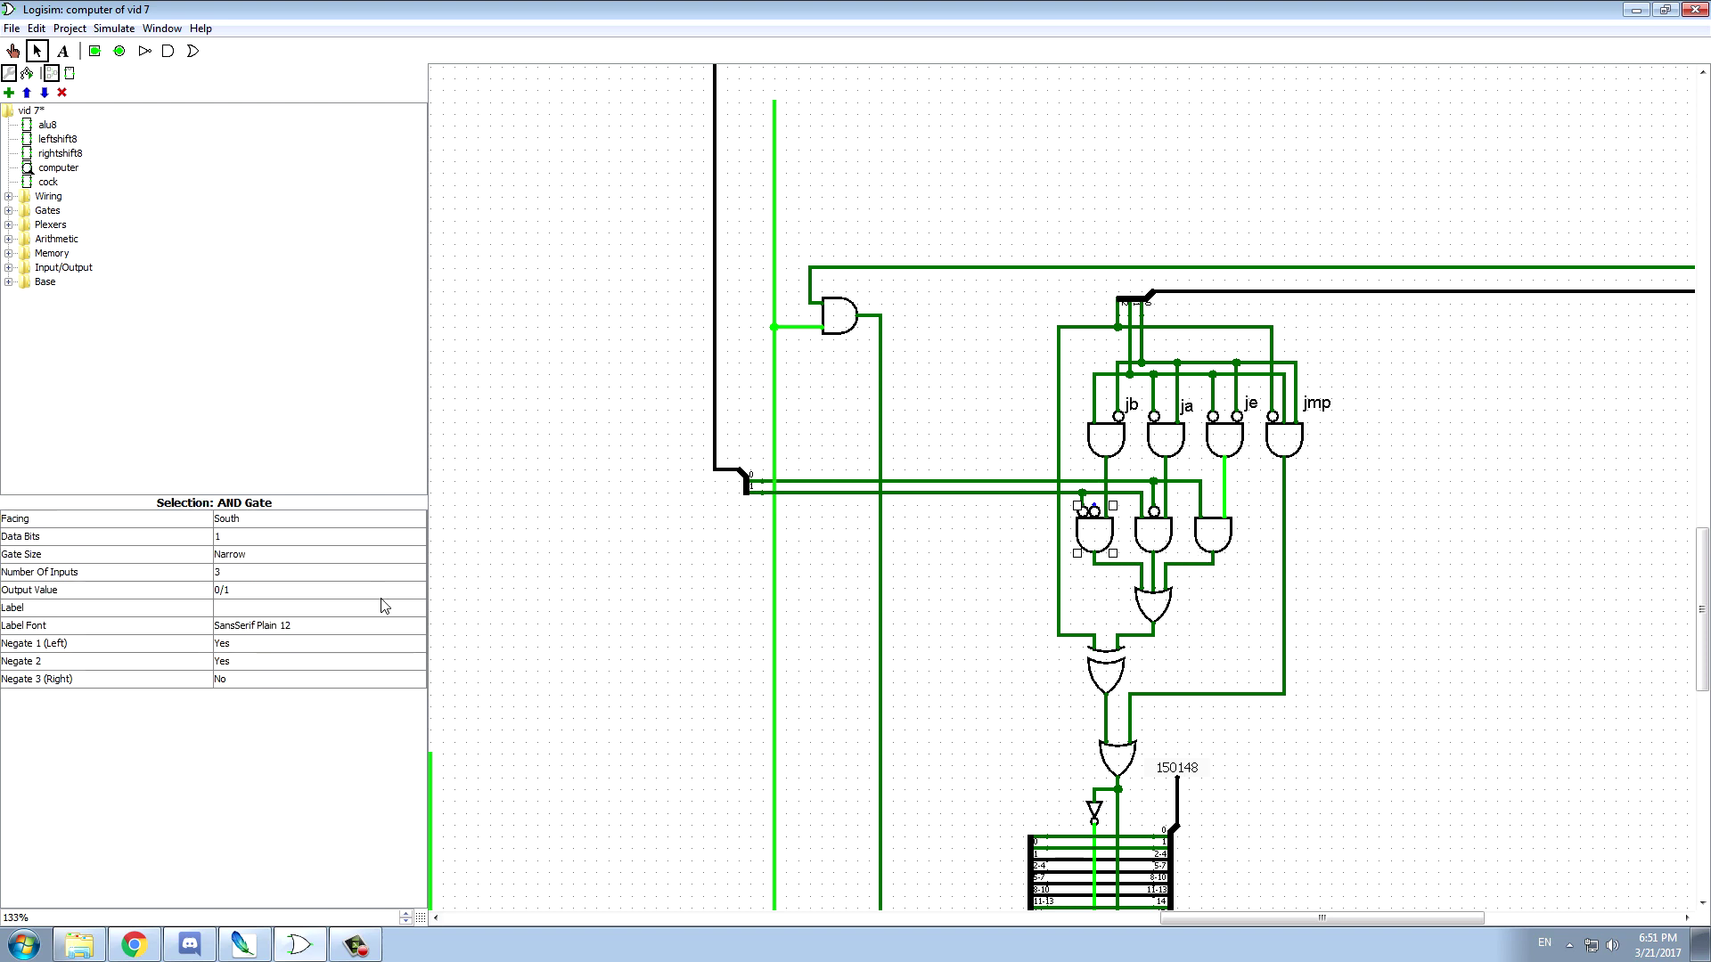
{"action": "left_click", "coordinate": [223, 574]}
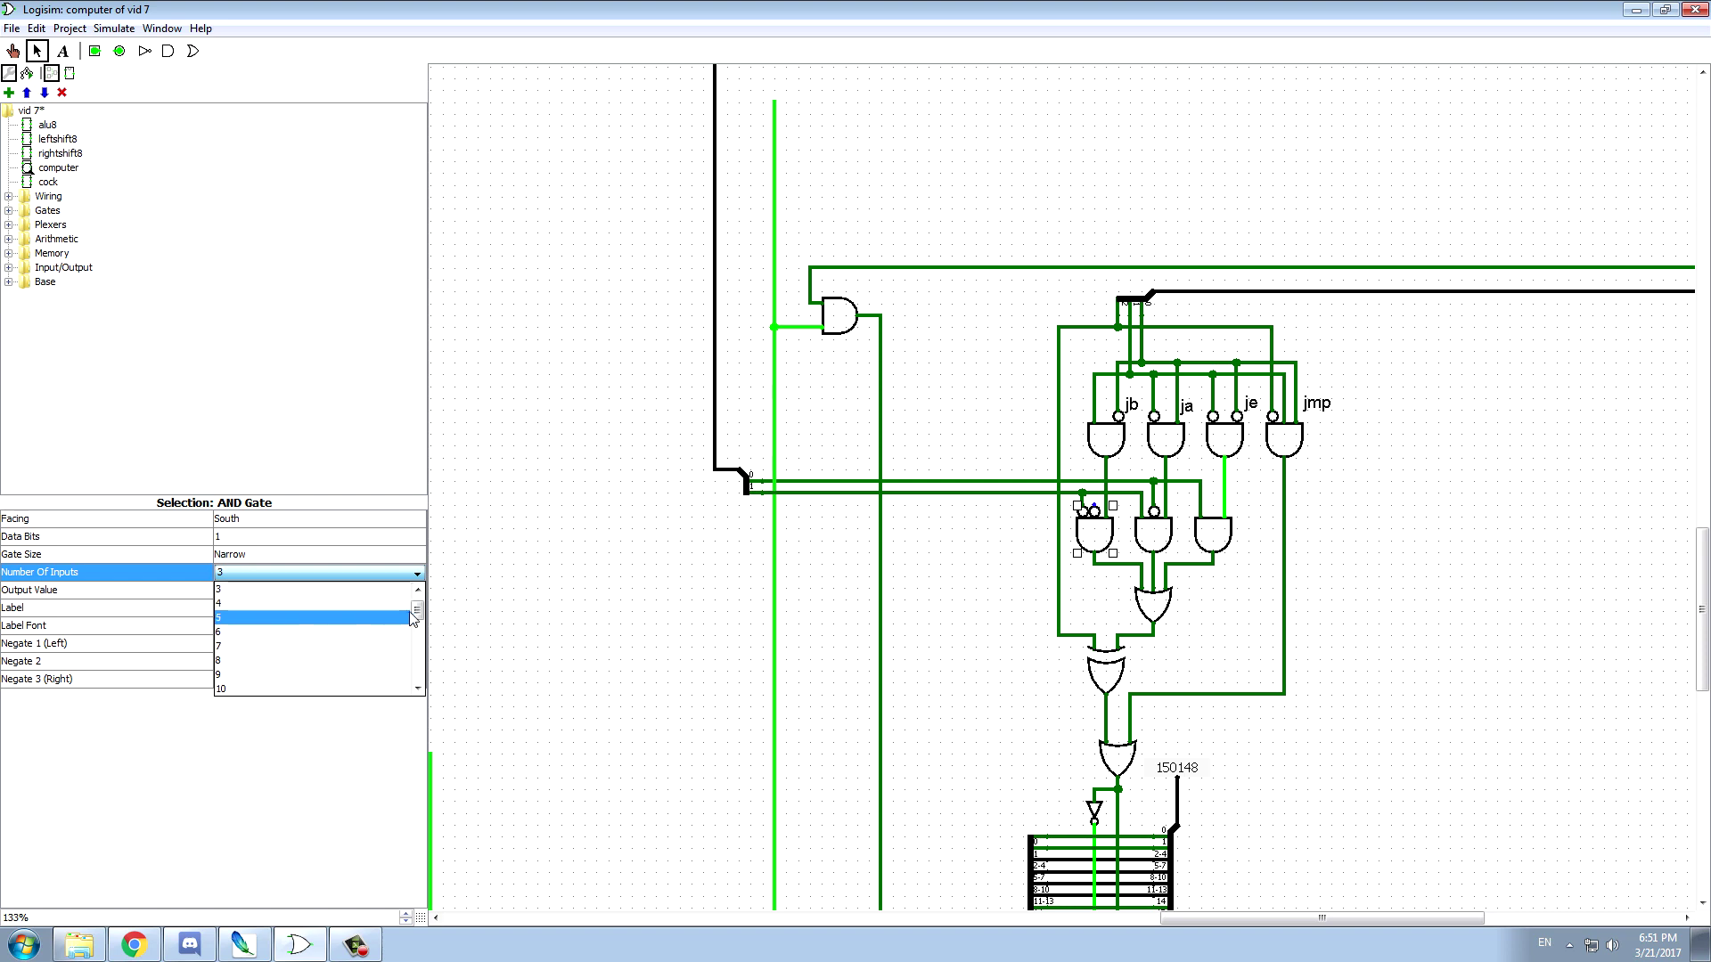
{"action": "left_click", "coordinate": [290, 589]}
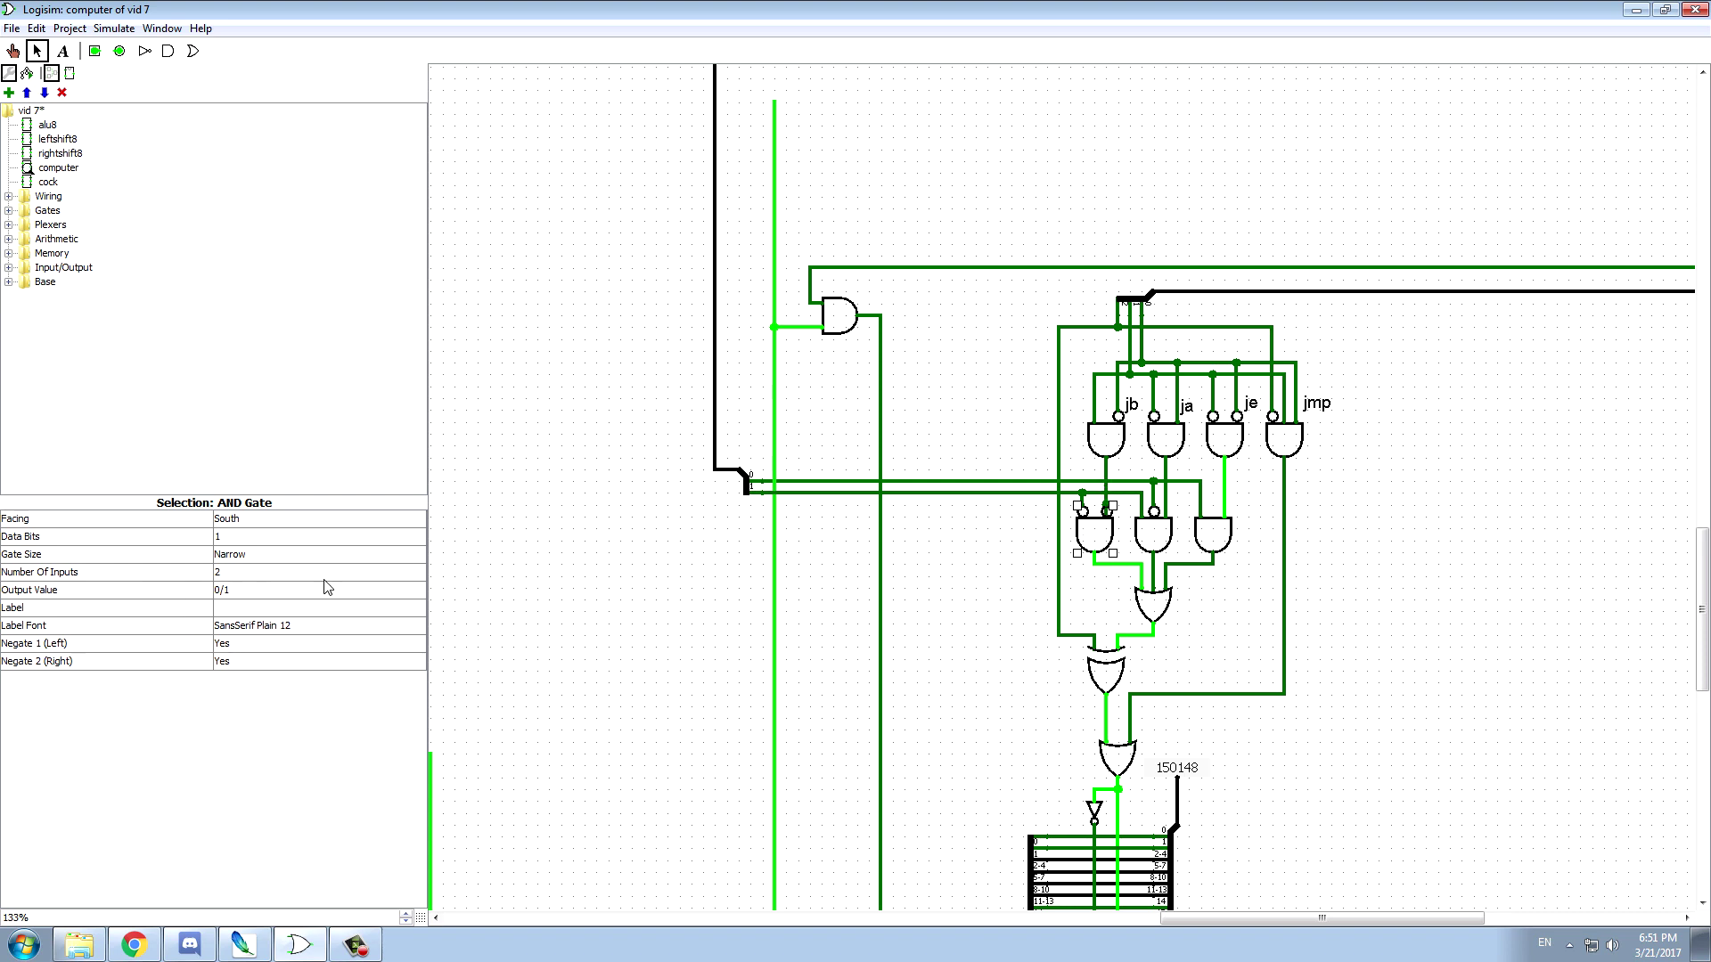
{"action": "left_click", "coordinate": [239, 664]}
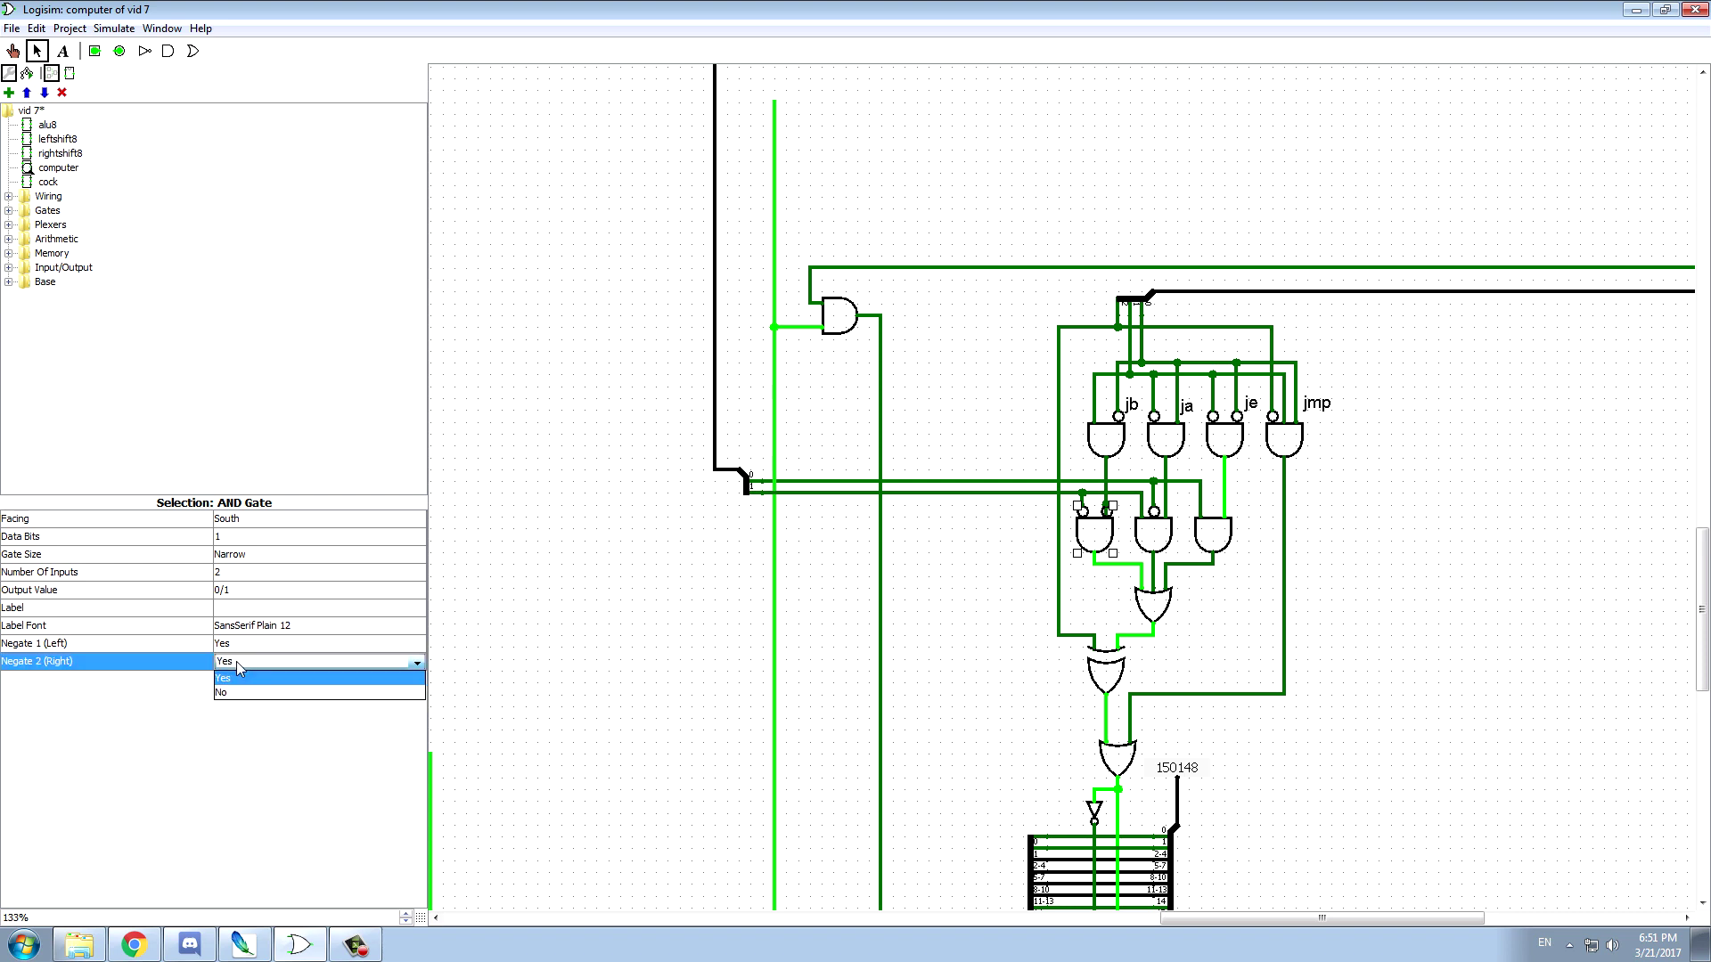
{"action": "left_click", "coordinate": [237, 693]}
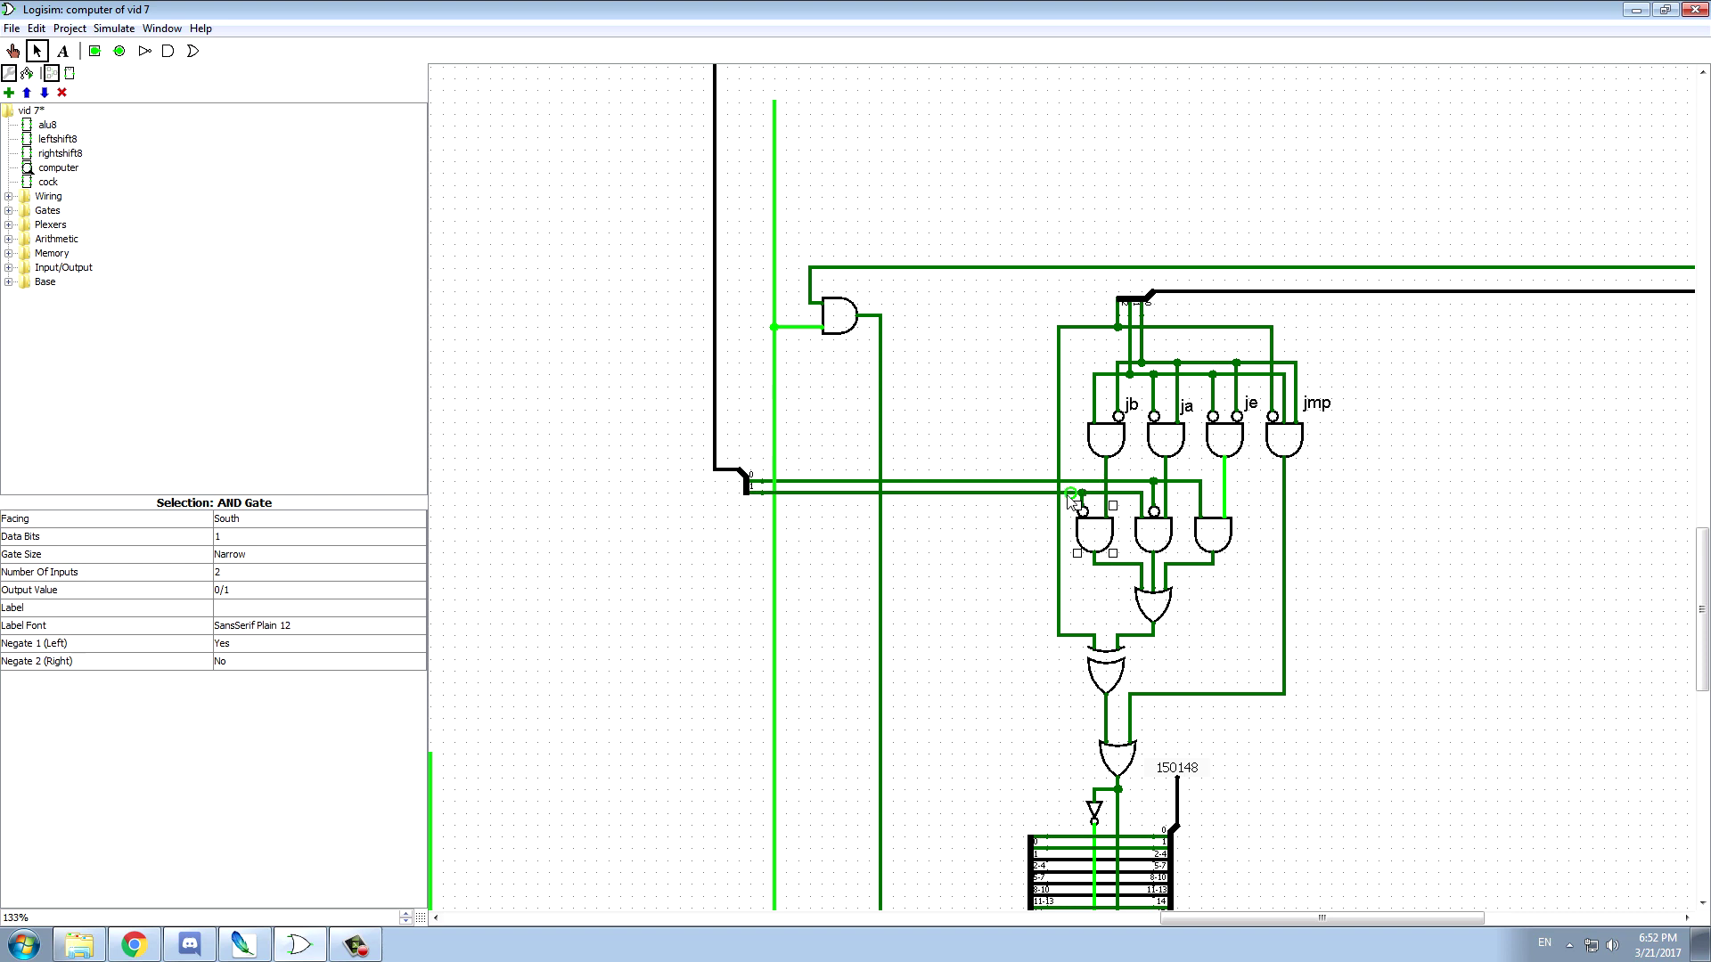
- Zoom out to 75% and examine the ALU, its flag outputs and the surrounding phase and memory wiring
{"action": "left_click", "coordinate": [406, 921]}
{"action": "left_click", "coordinate": [407, 921]}
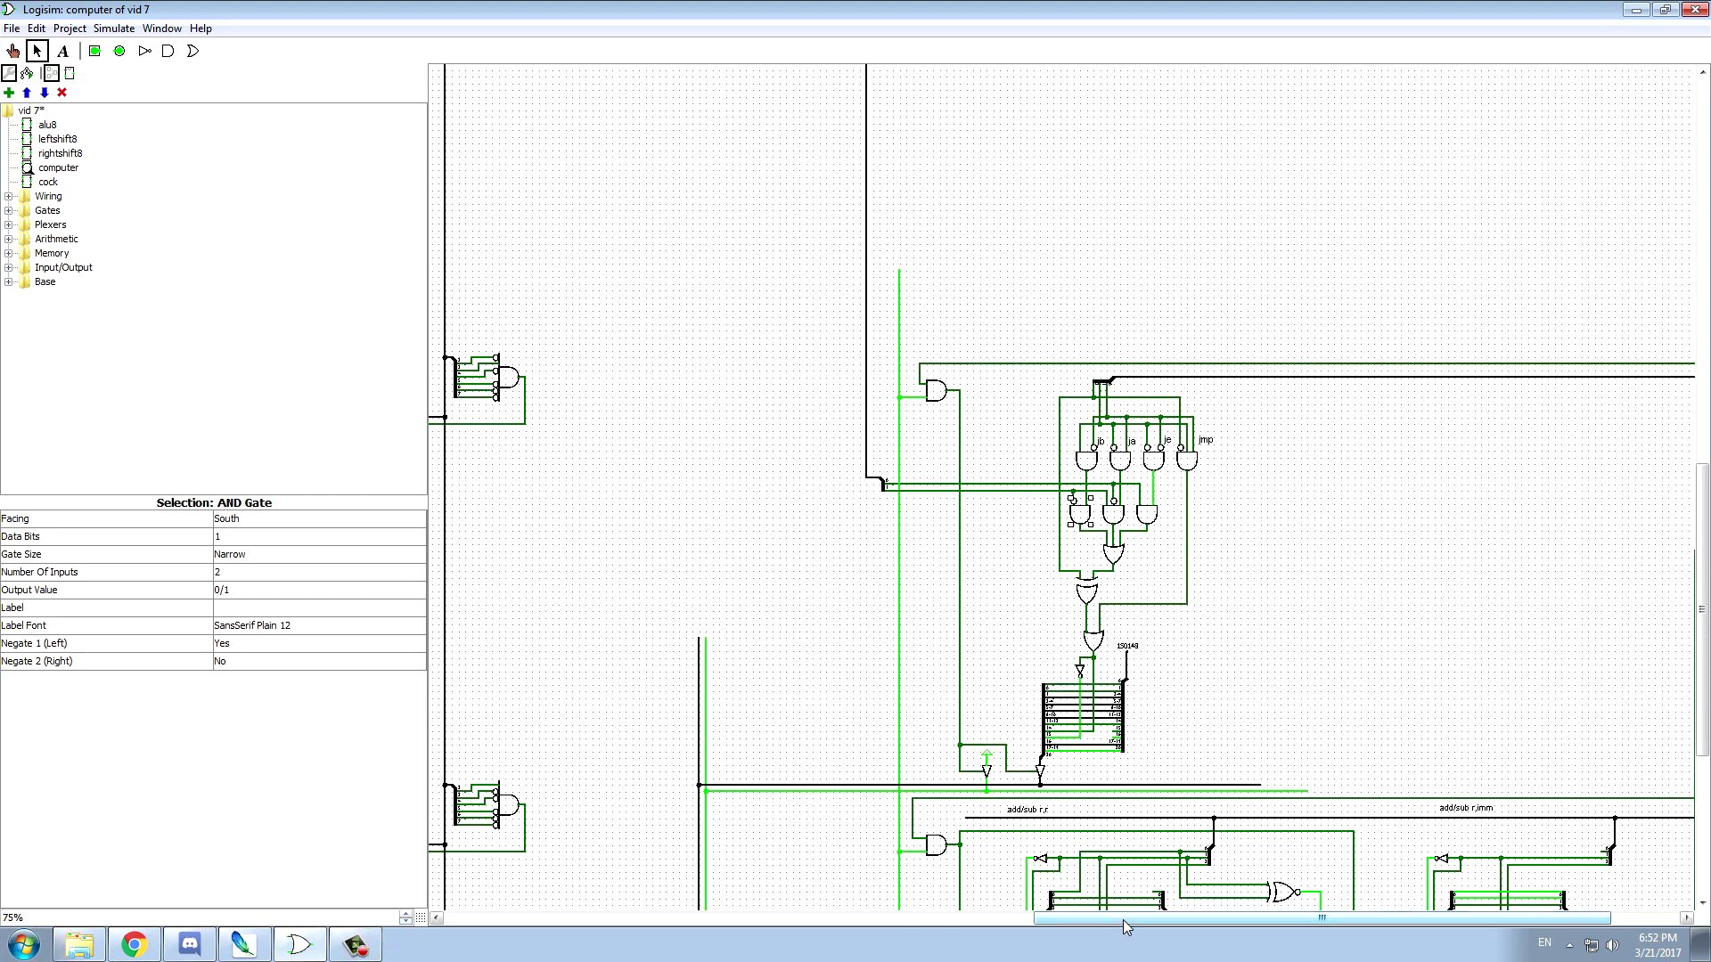
{"action": "left_click_drag", "start_coordinate": [1123, 919], "coordinate": [728, 918]}
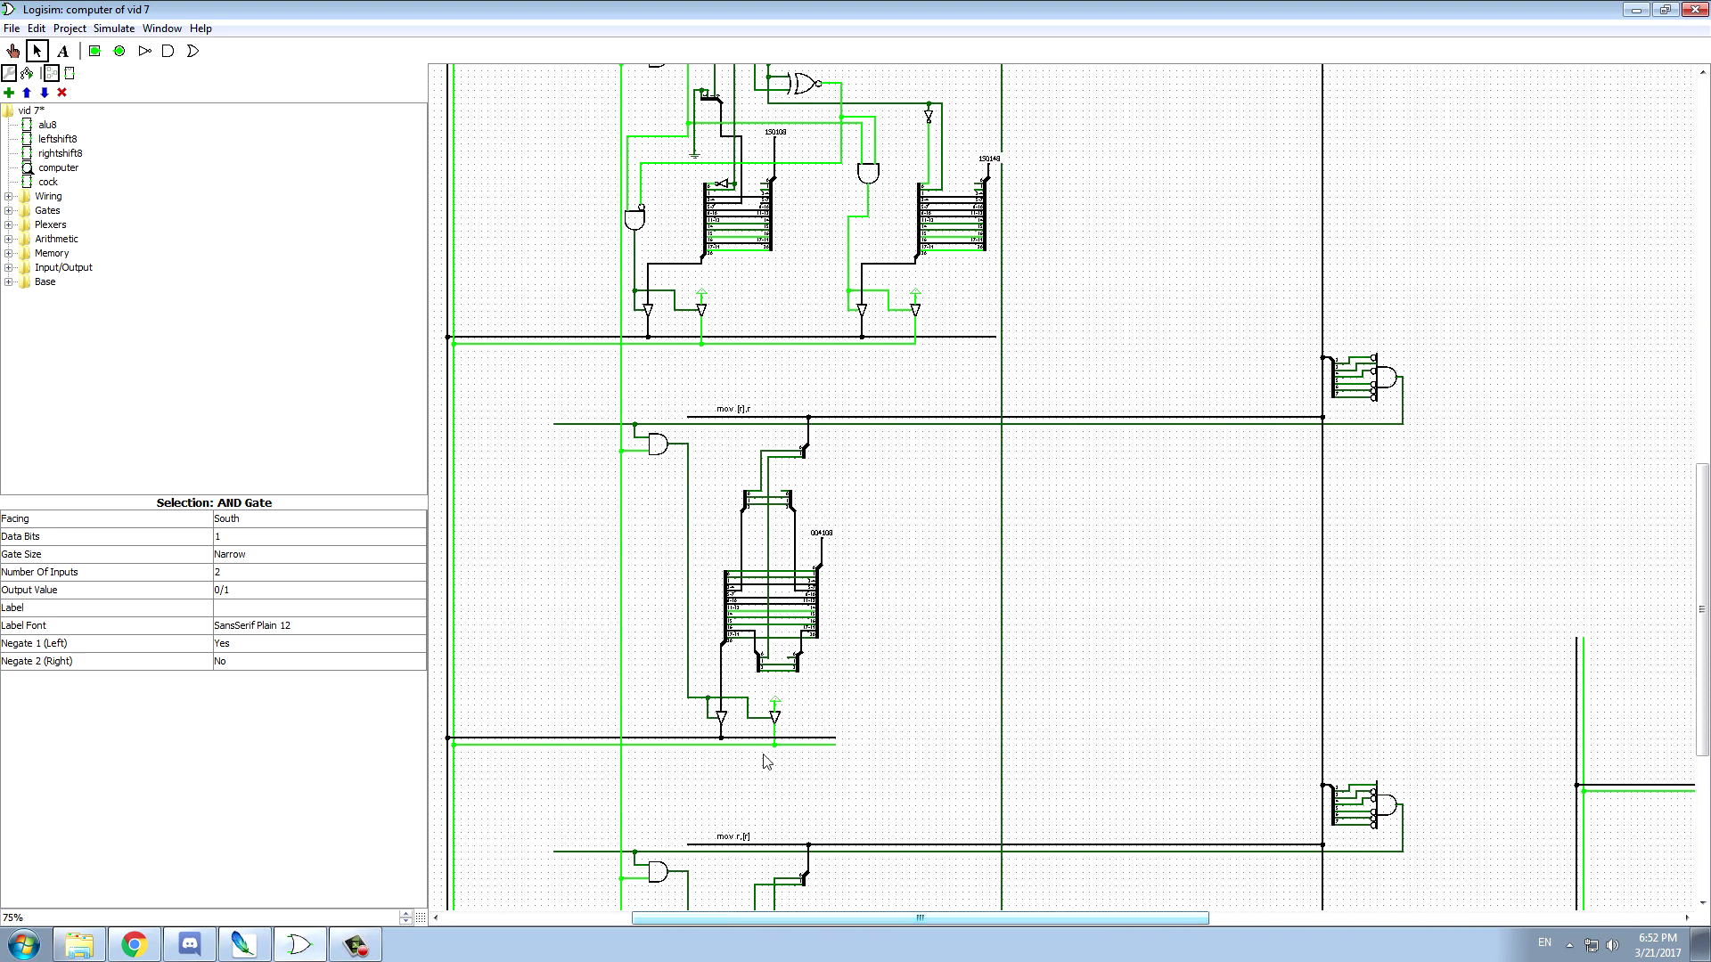
{"action": "scroll", "coordinate": [813, 508], "scroll_direction": "up", "scroll_amount": 5}
{"action": "scroll", "coordinate": [849, 546], "scroll_direction": "up", "scroll_amount": 5}
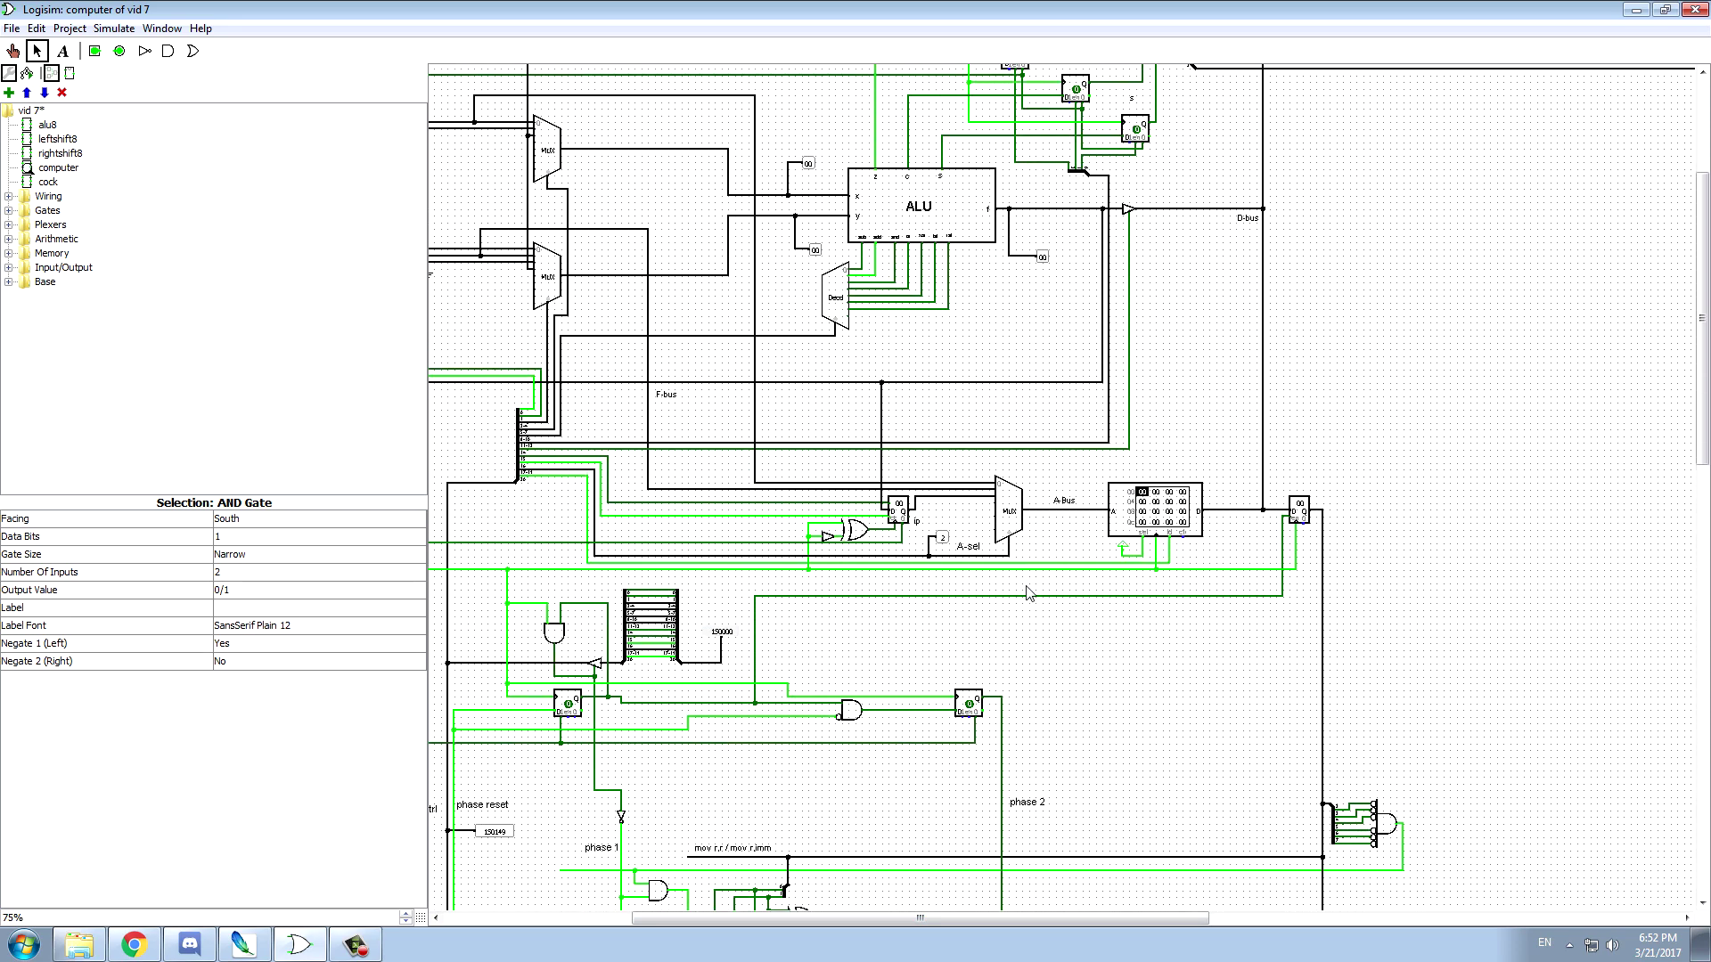
{"action": "left_click_drag", "start_coordinate": [1088, 916], "coordinate": [1157, 912]}
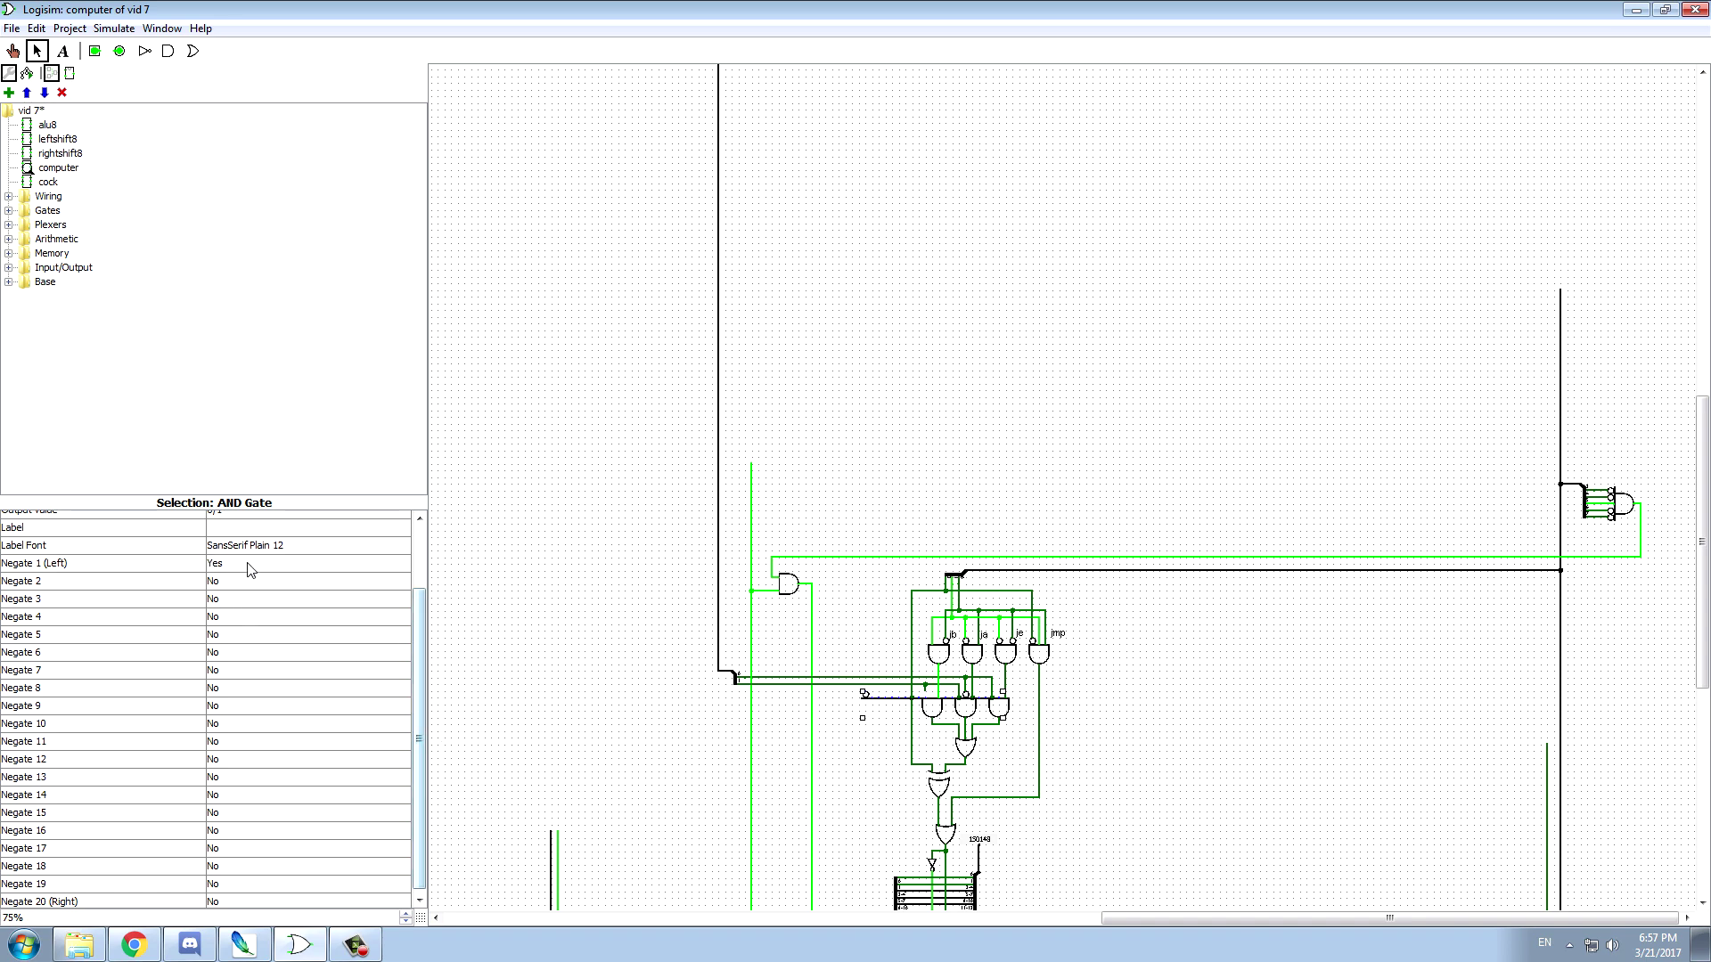
- Review the 20-input AND gate's attributes and look over the jump circuit down to the add/sub sections
{"action": "left_click_drag", "start_coordinate": [419, 740], "coordinate": [419, 684]}
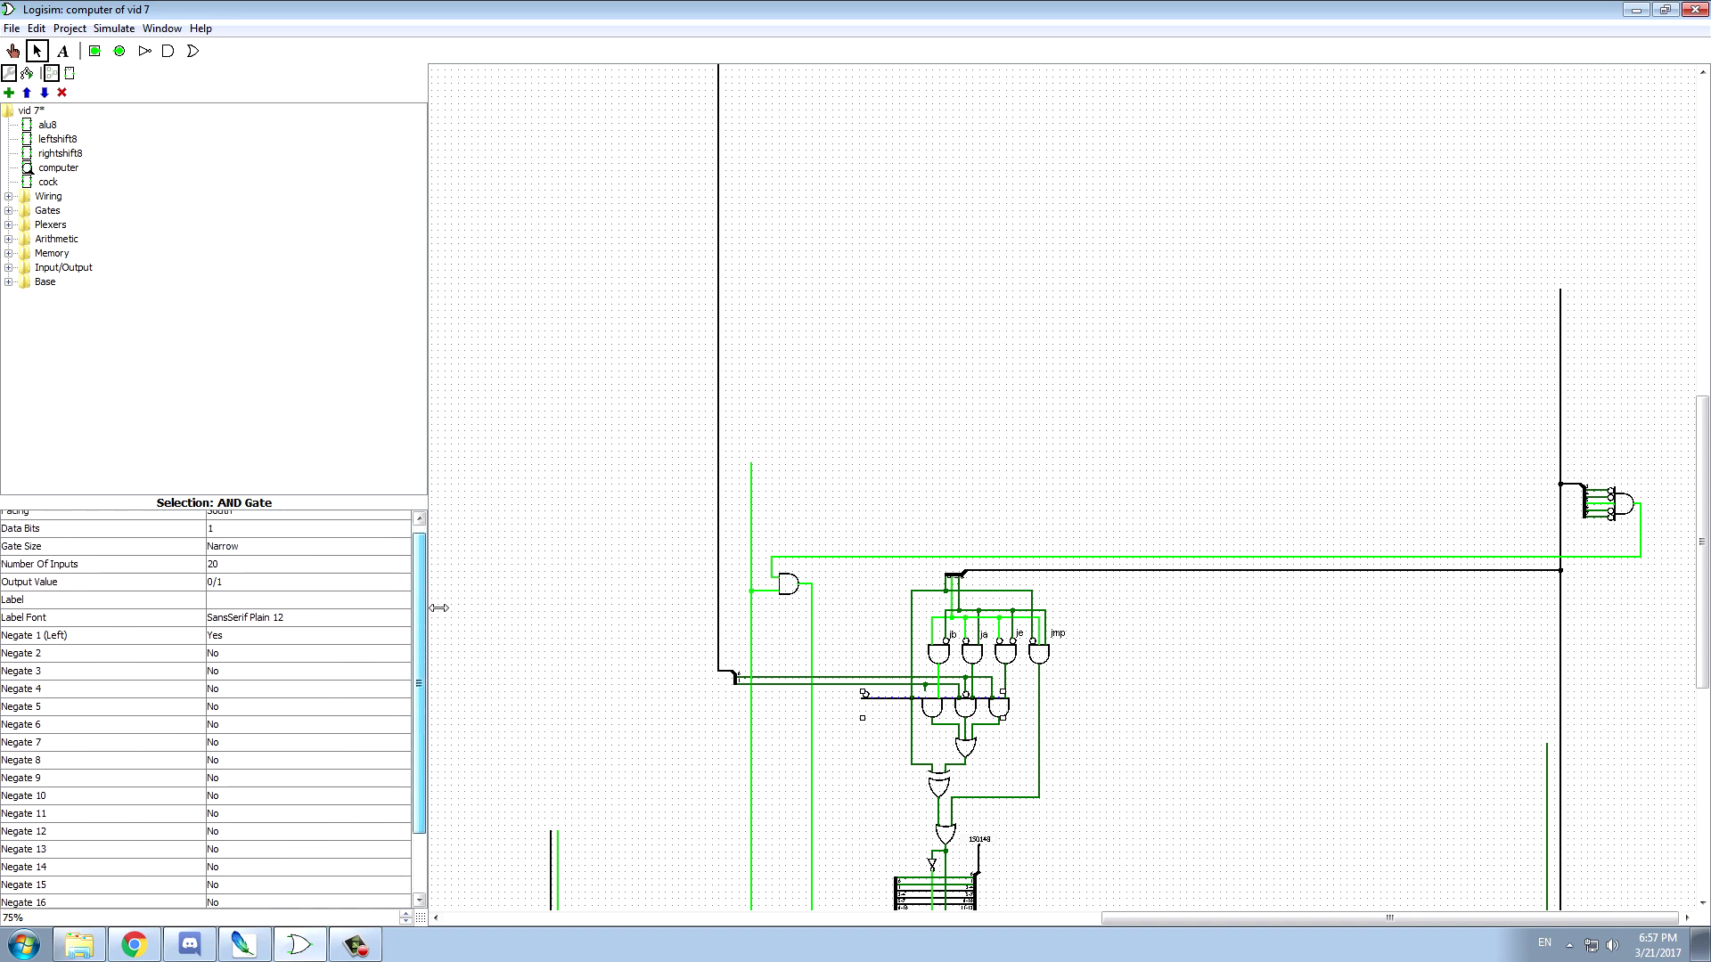
{"action": "left_click_drag", "start_coordinate": [419, 615], "coordinate": [422, 657]}
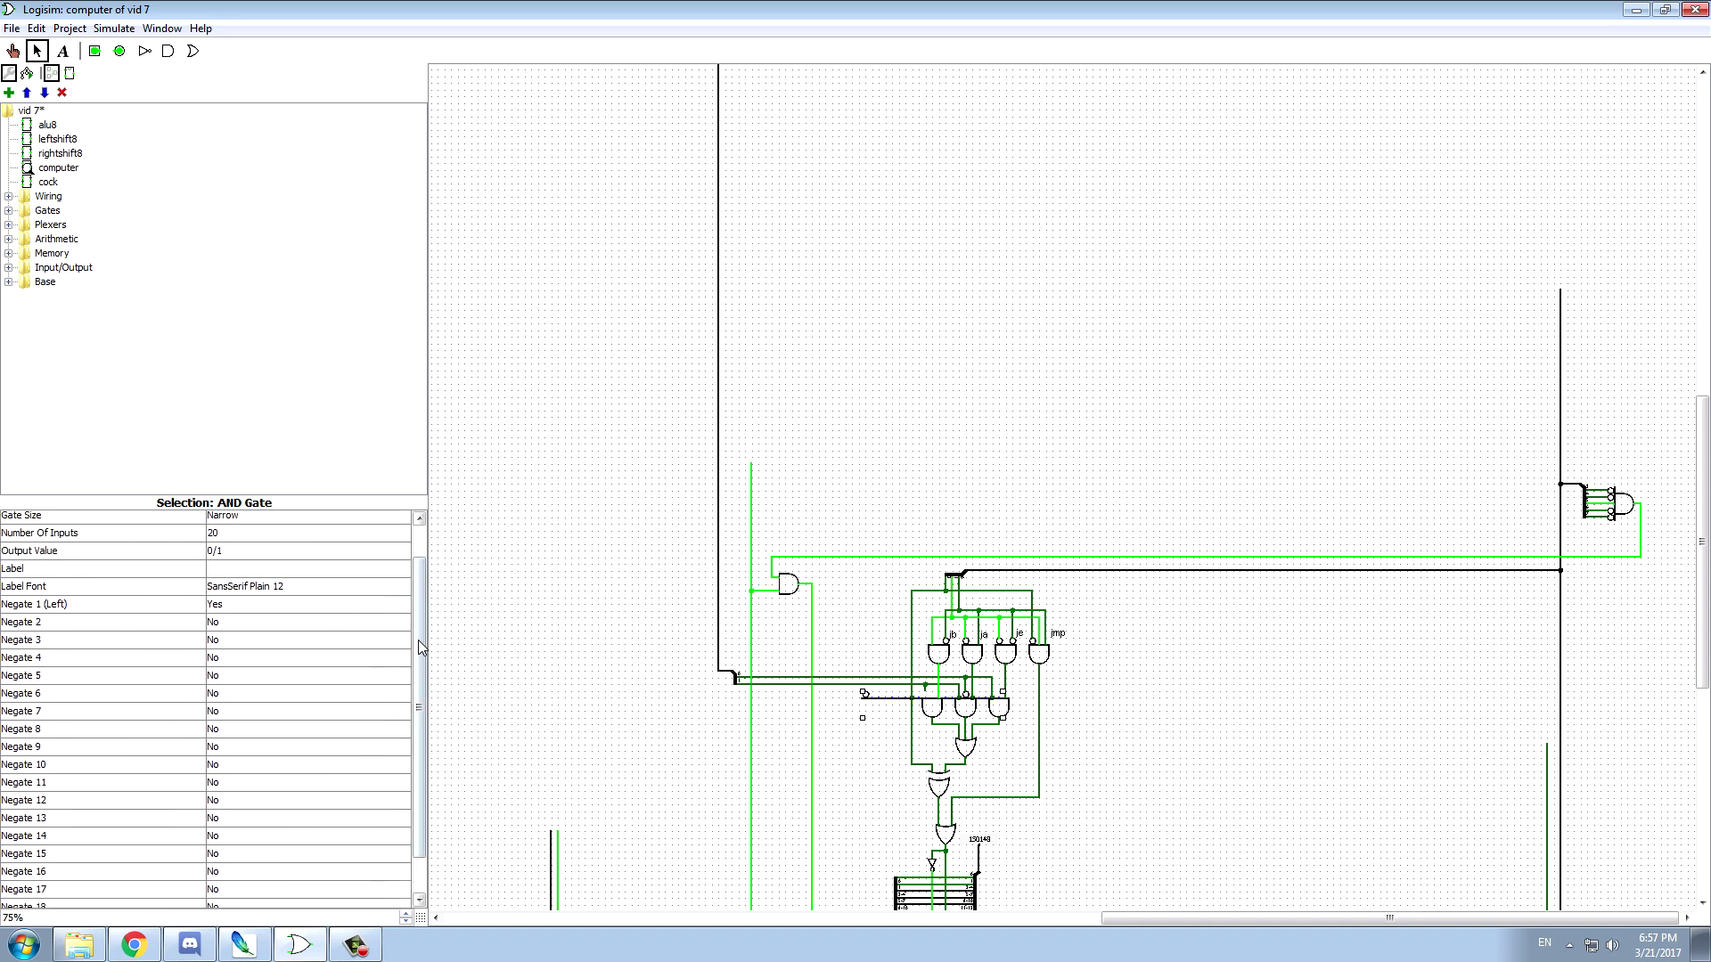
{"action": "key", "text": "ctrl+1"}
{"action": "scroll", "coordinate": [1200, 466], "scroll_direction": "down", "scroll_amount": 5}
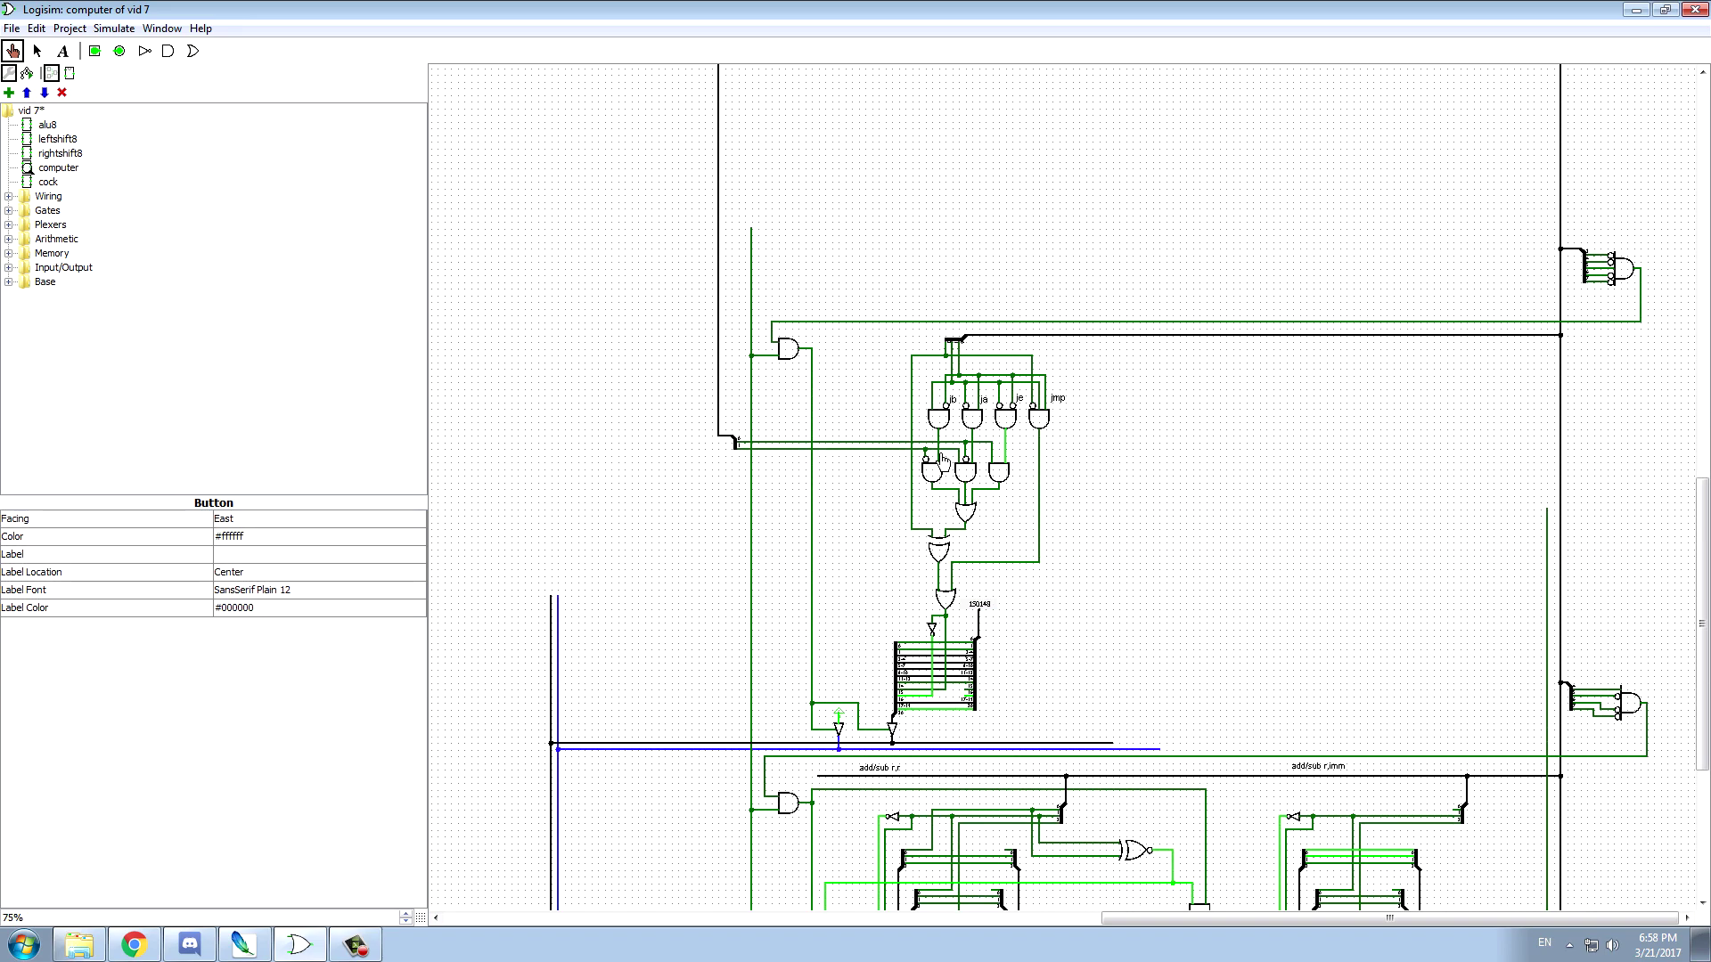
{"action": "scroll", "coordinate": [842, 412], "scroll_direction": "down", "scroll_amount": 6}
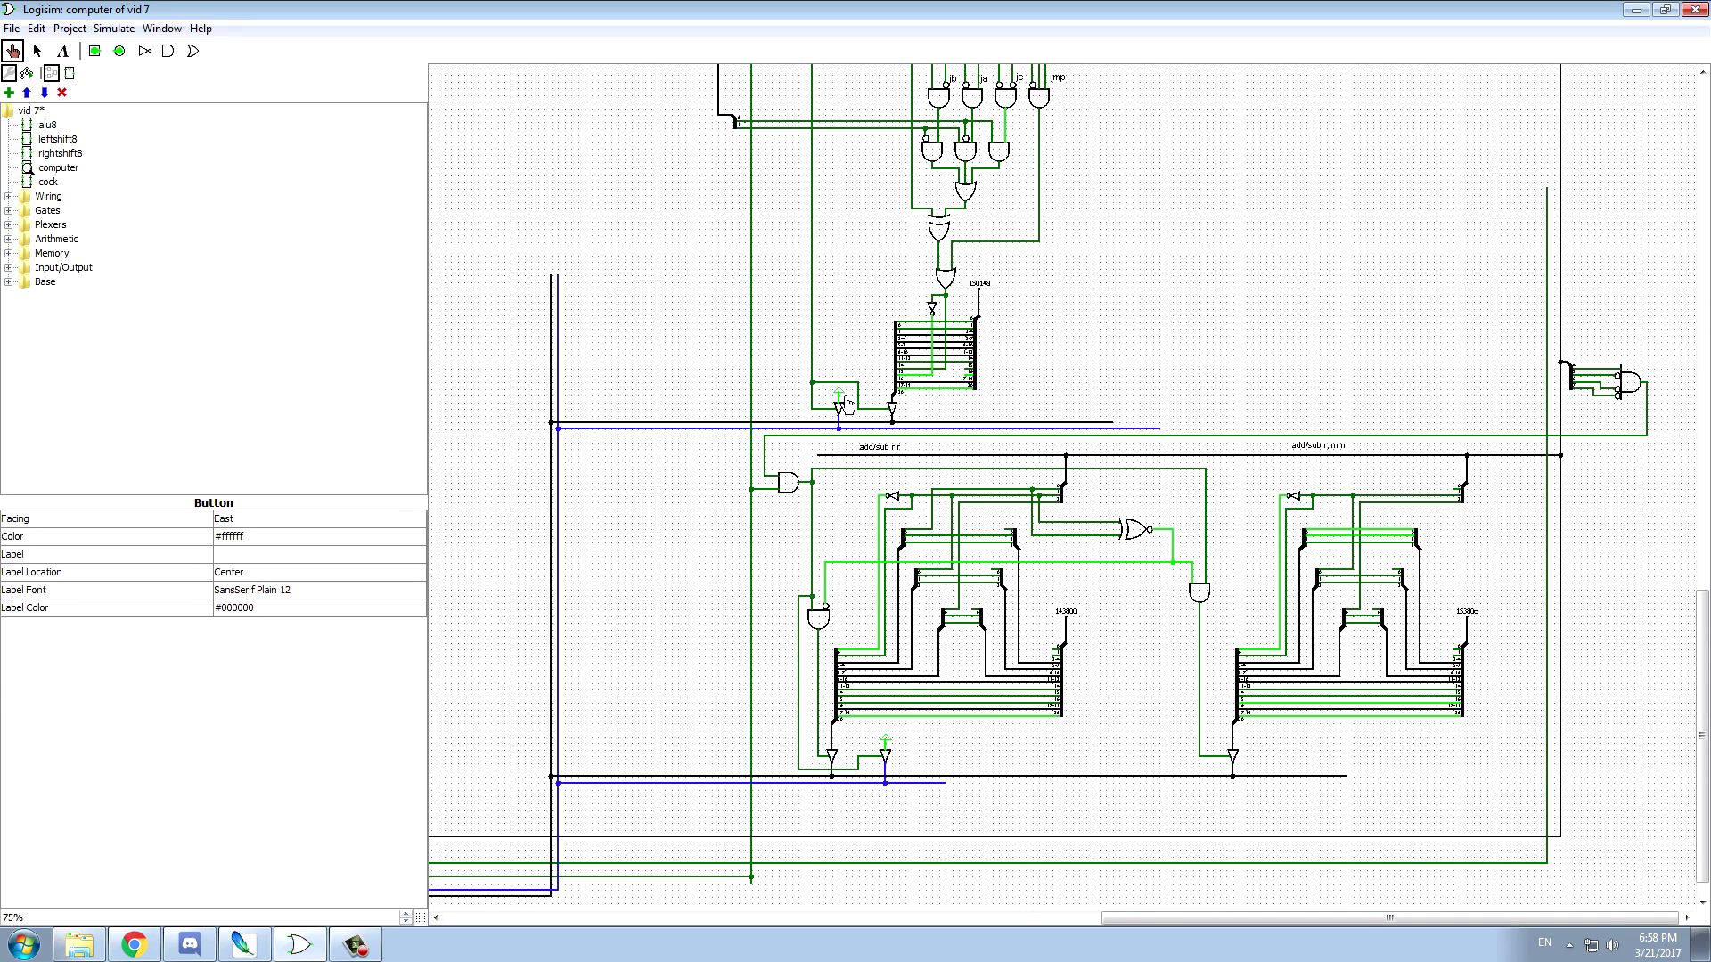
{"action": "scroll", "coordinate": [843, 412], "scroll_direction": "up", "scroll_amount": 3}
{"action": "scroll", "coordinate": [843, 412], "scroll_direction": "up", "scroll_amount": 2}
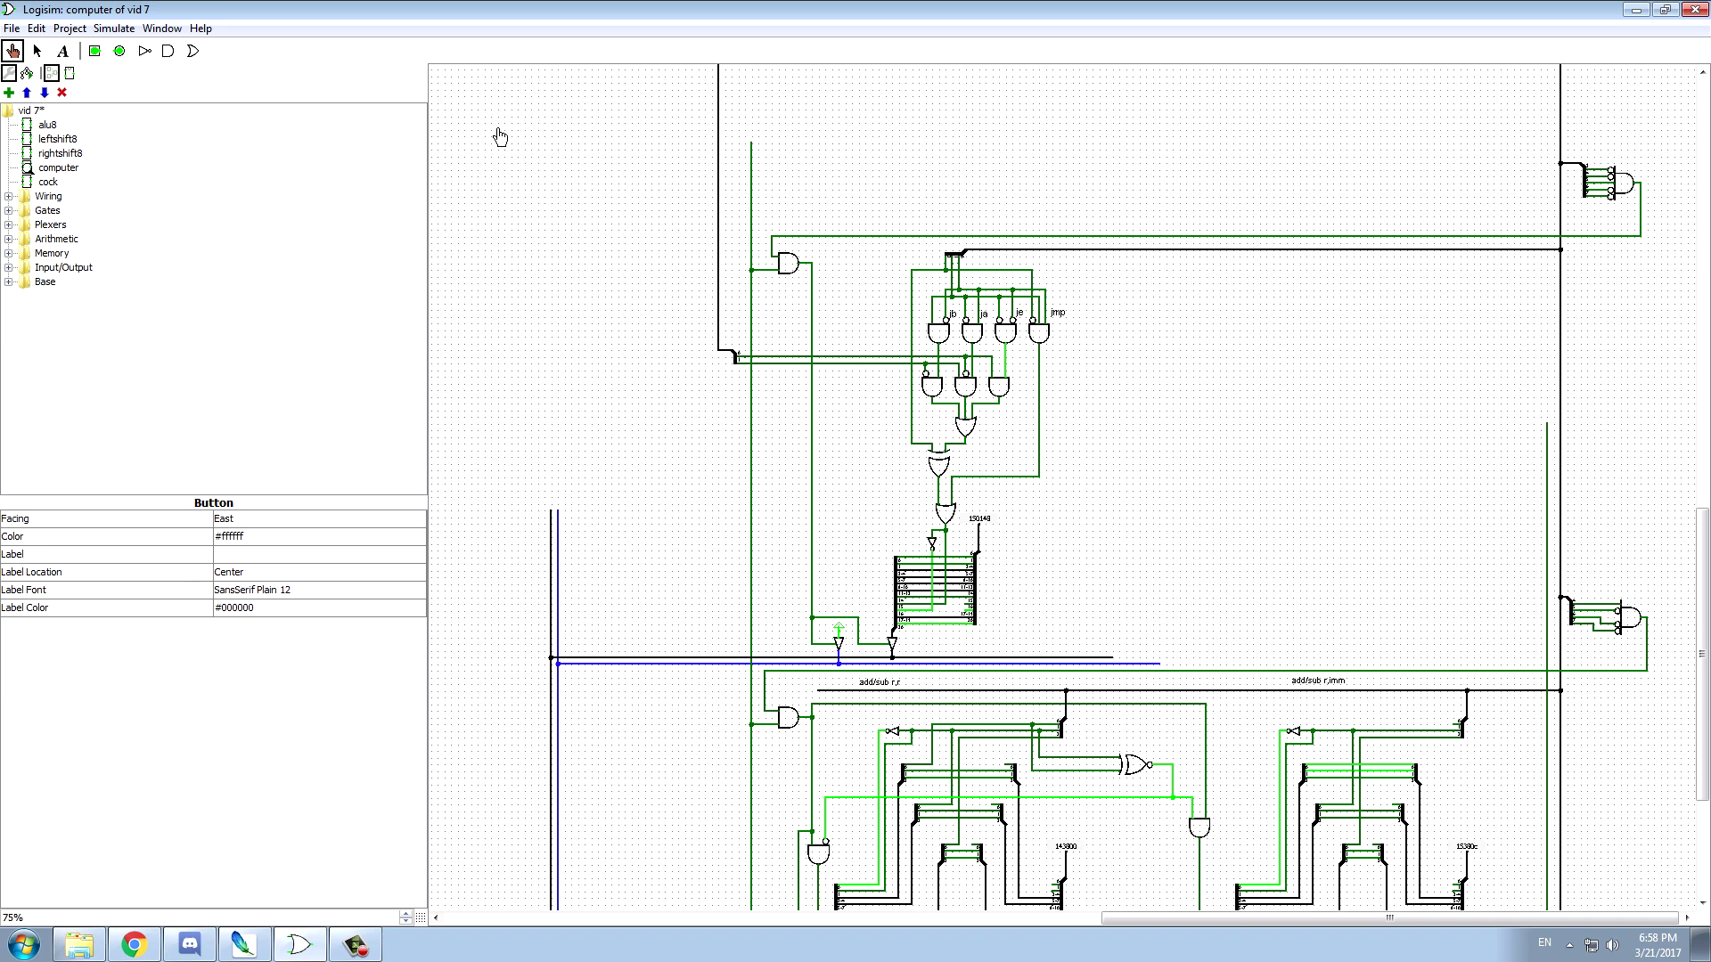
{"action": "left_click", "coordinate": [37, 52]}
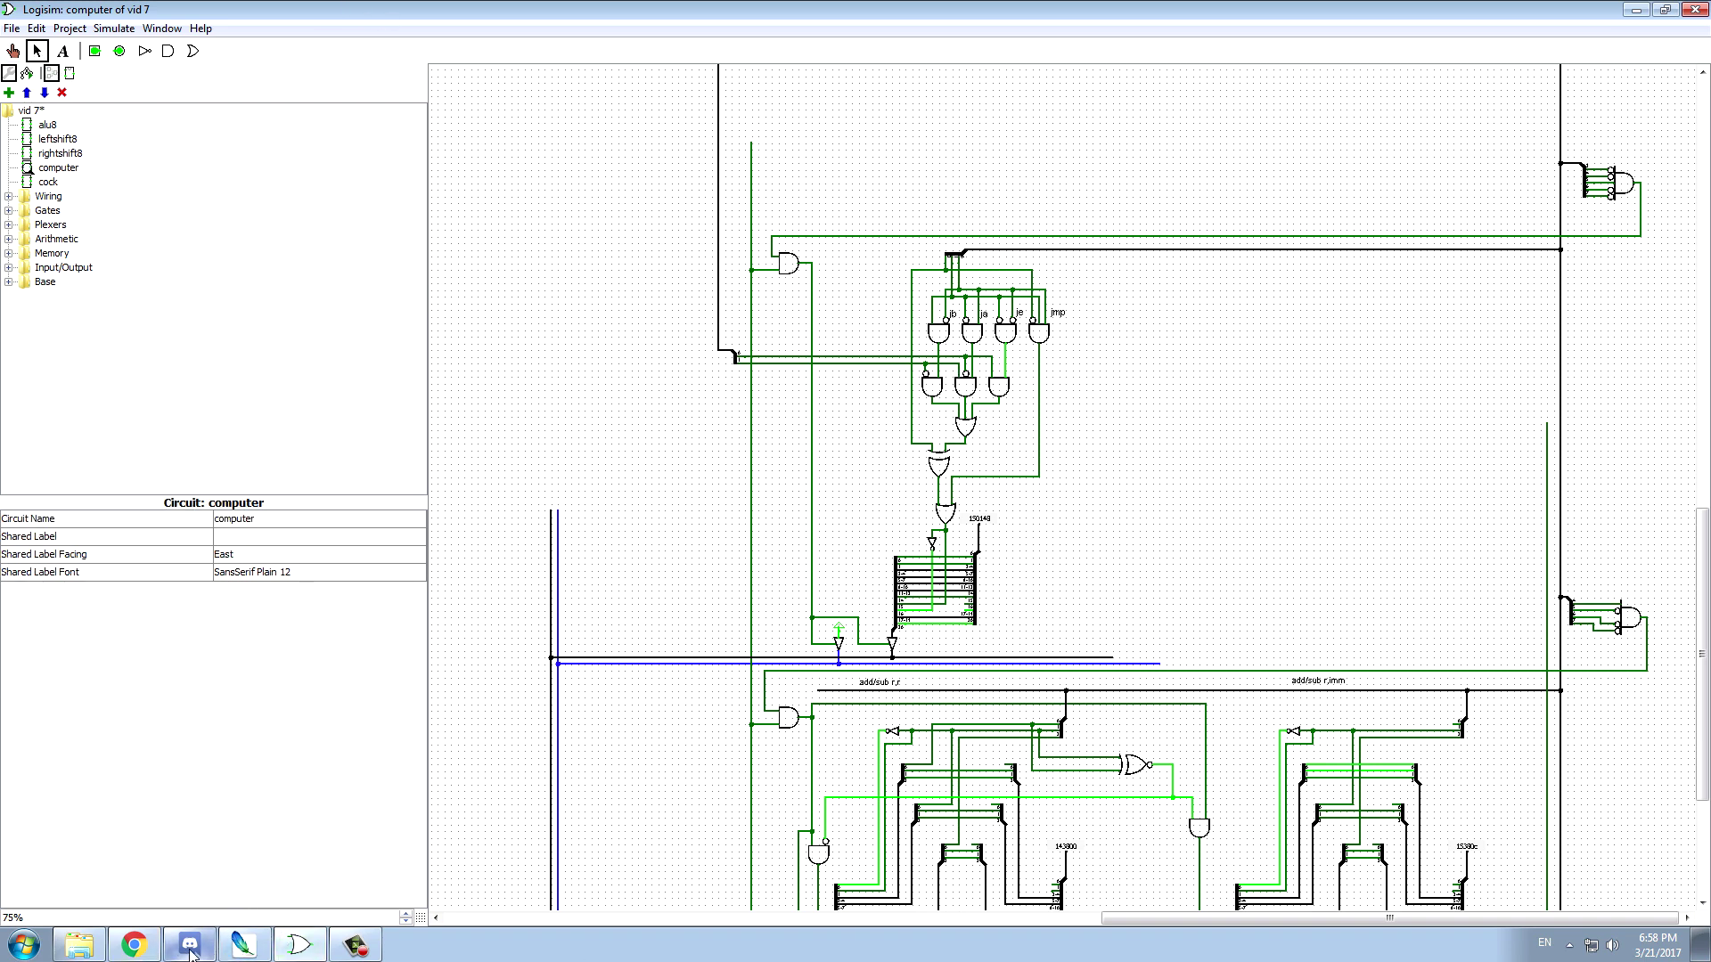
- Switch to the CPU control spreadsheet in Chrome and review the instruction control bits and the opcode table
{"action": "left_click", "coordinate": [157, 941]}
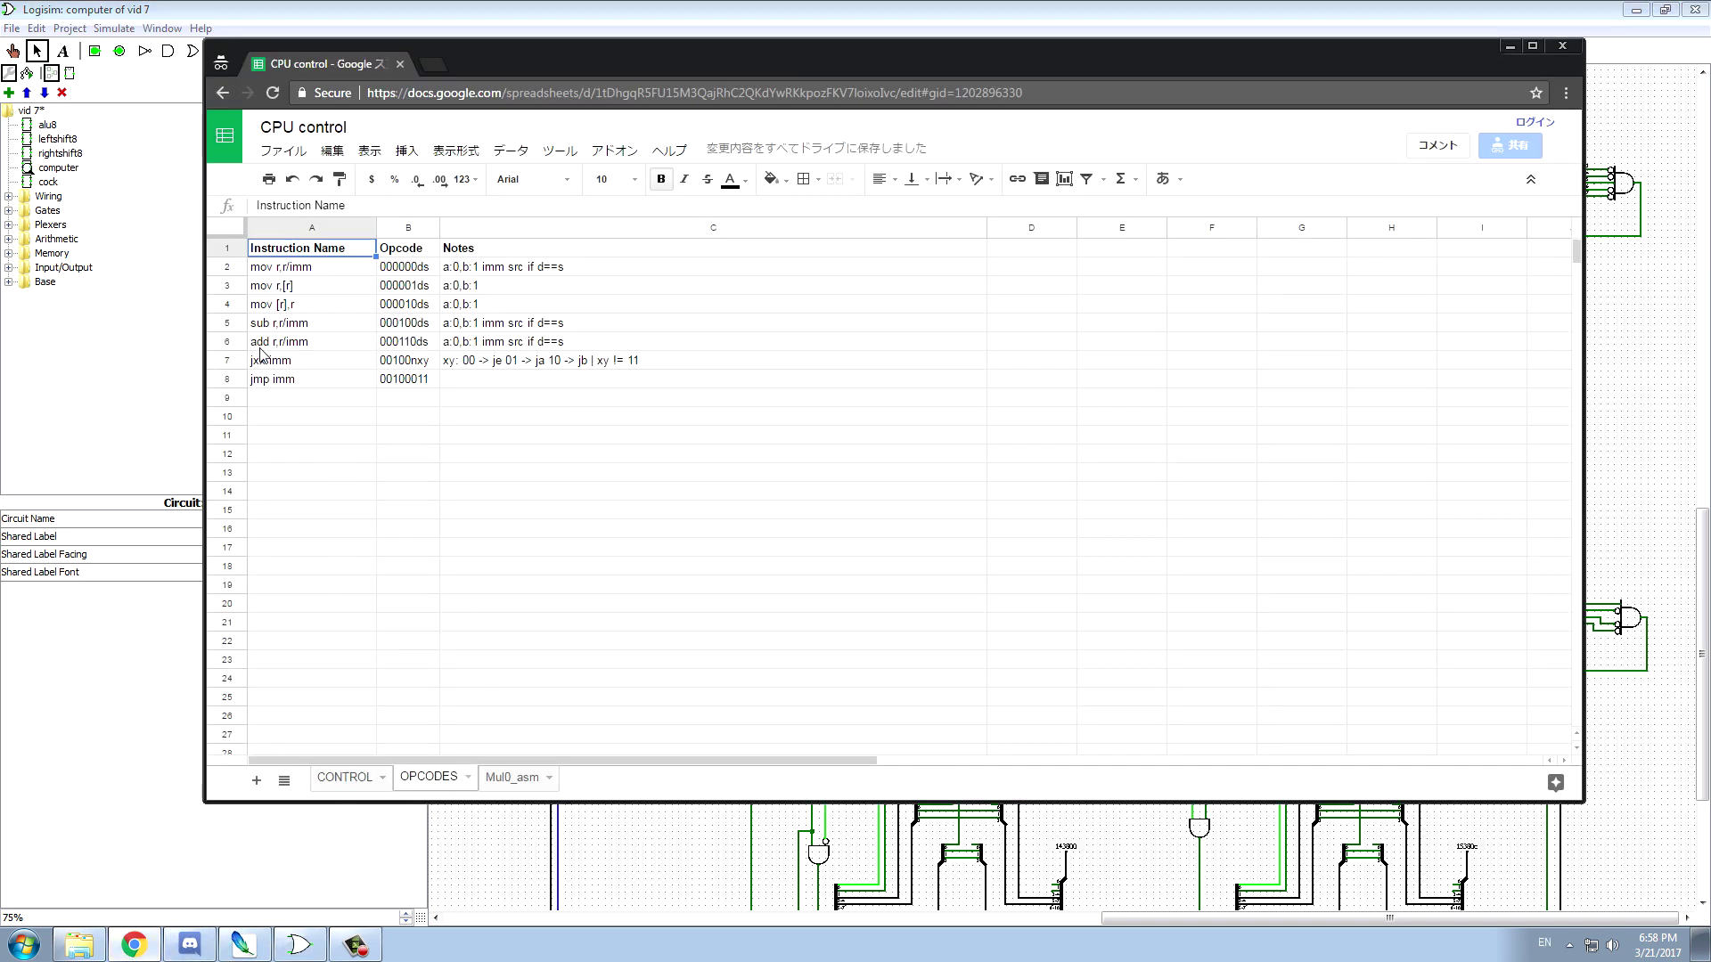
{"action": "left_click", "coordinate": [345, 777]}
{"action": "scroll", "coordinate": [413, 571], "scroll_direction": "down", "scroll_amount": 1}
{"action": "scroll", "coordinate": [419, 568], "scroll_direction": "down", "scroll_amount": 1}
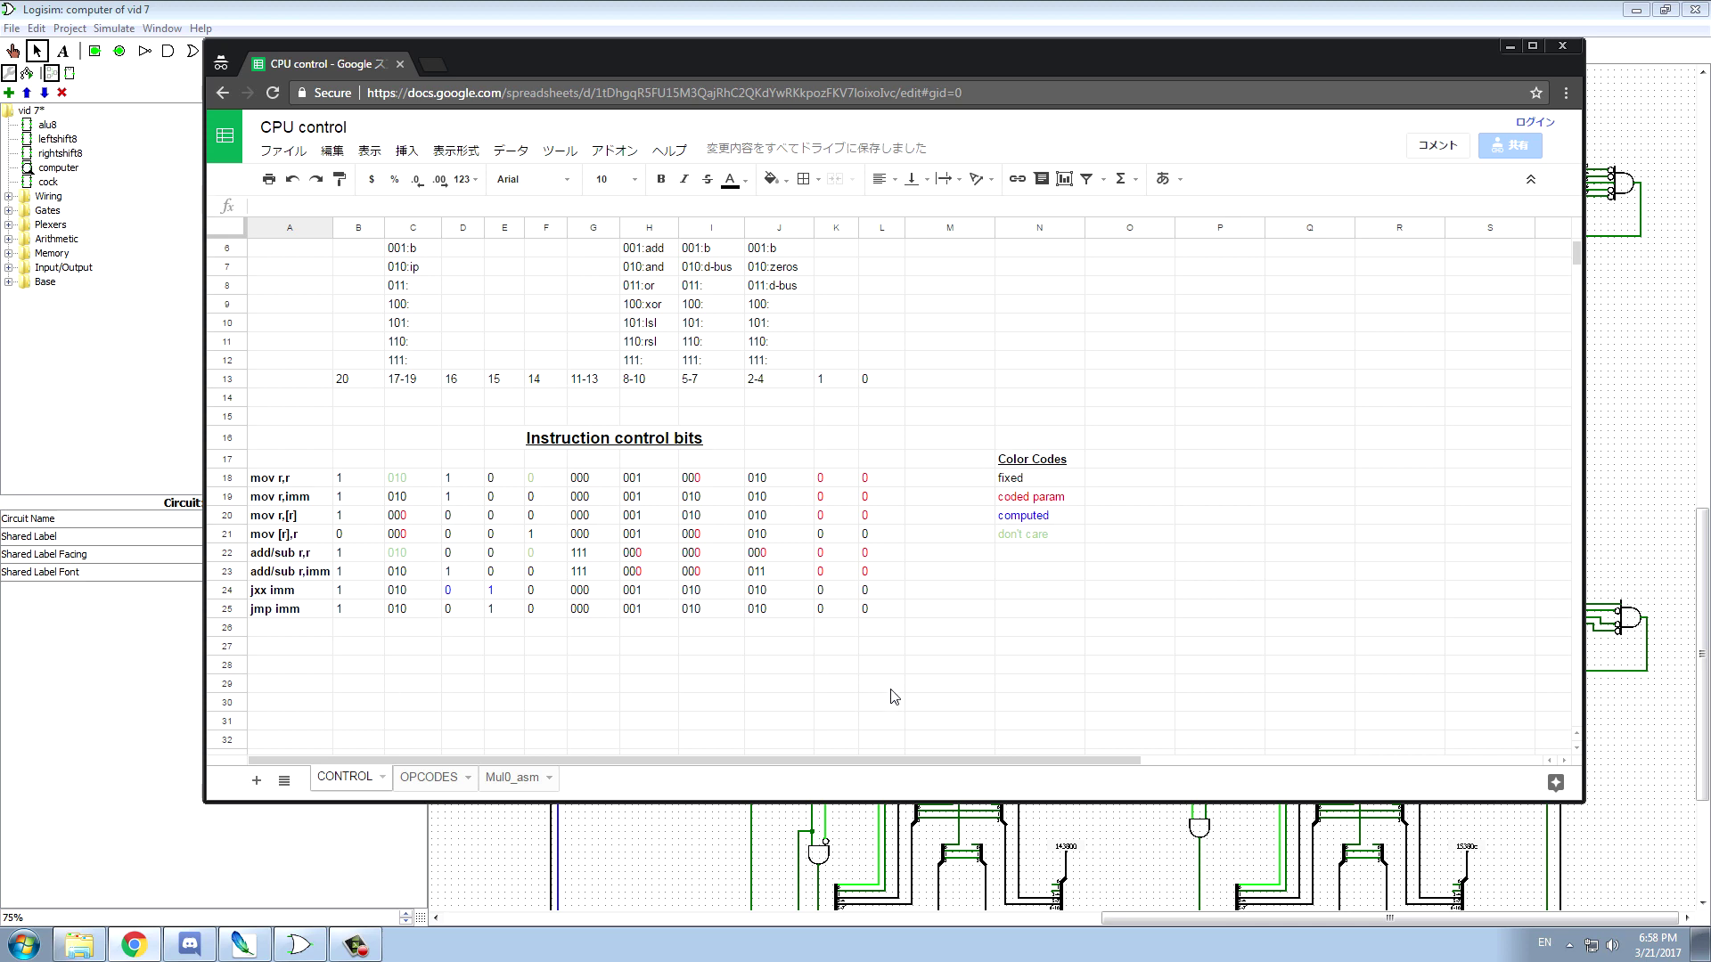
{"action": "scroll", "coordinate": [638, 675], "scroll_direction": "up", "scroll_amount": 2}
{"action": "scroll", "coordinate": [638, 674], "scroll_direction": "down", "scroll_amount": 2}
{"action": "left_click", "coordinate": [416, 777]}
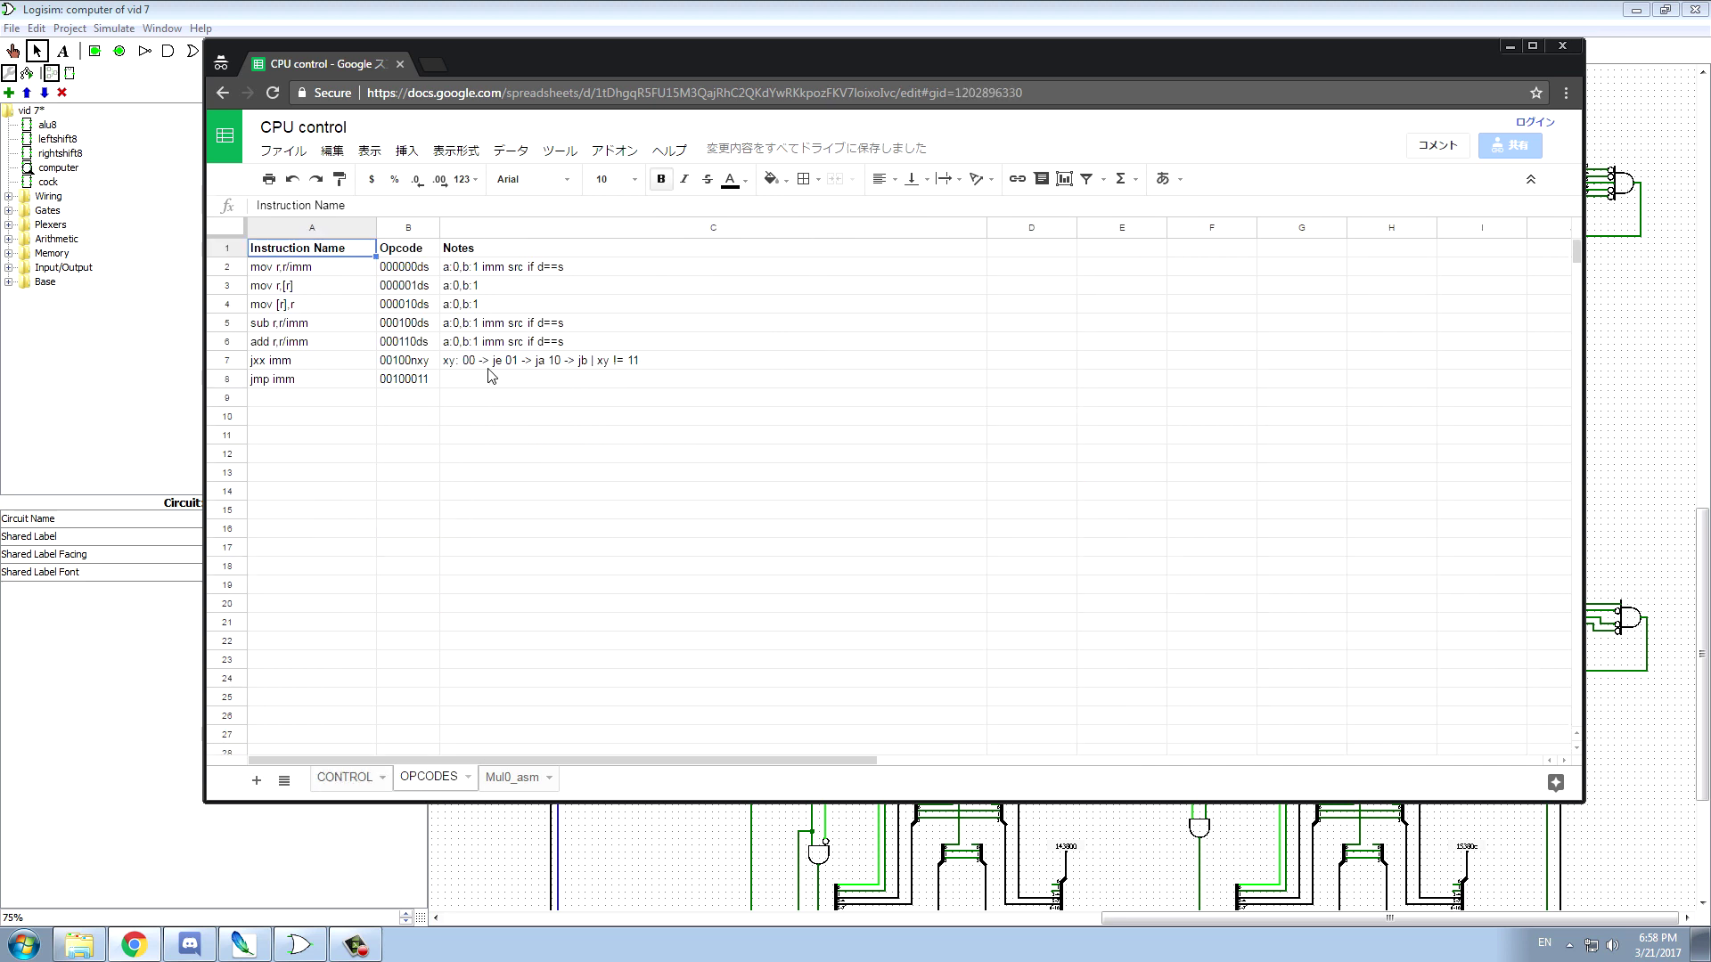
- Narrow the Notes column on the OPCODES sheet to fit its text and widen the empty column D
{"action": "left_click", "coordinate": [1031, 366]}
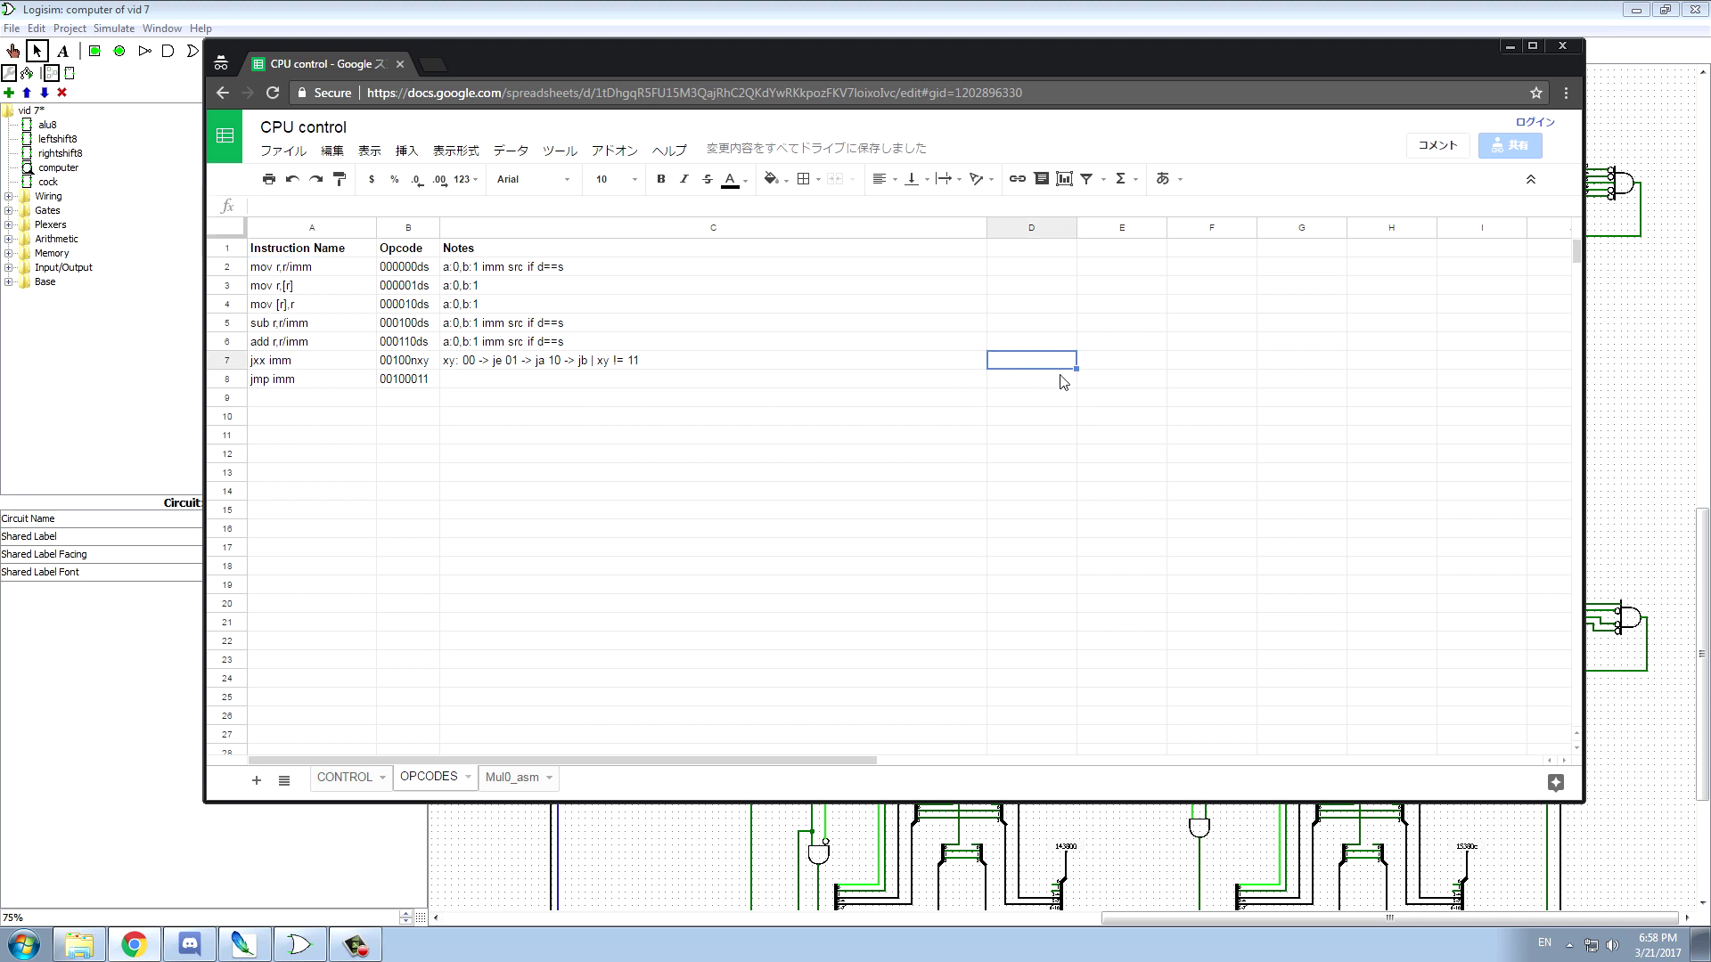
{"action": "left_click", "coordinate": [1027, 383]}
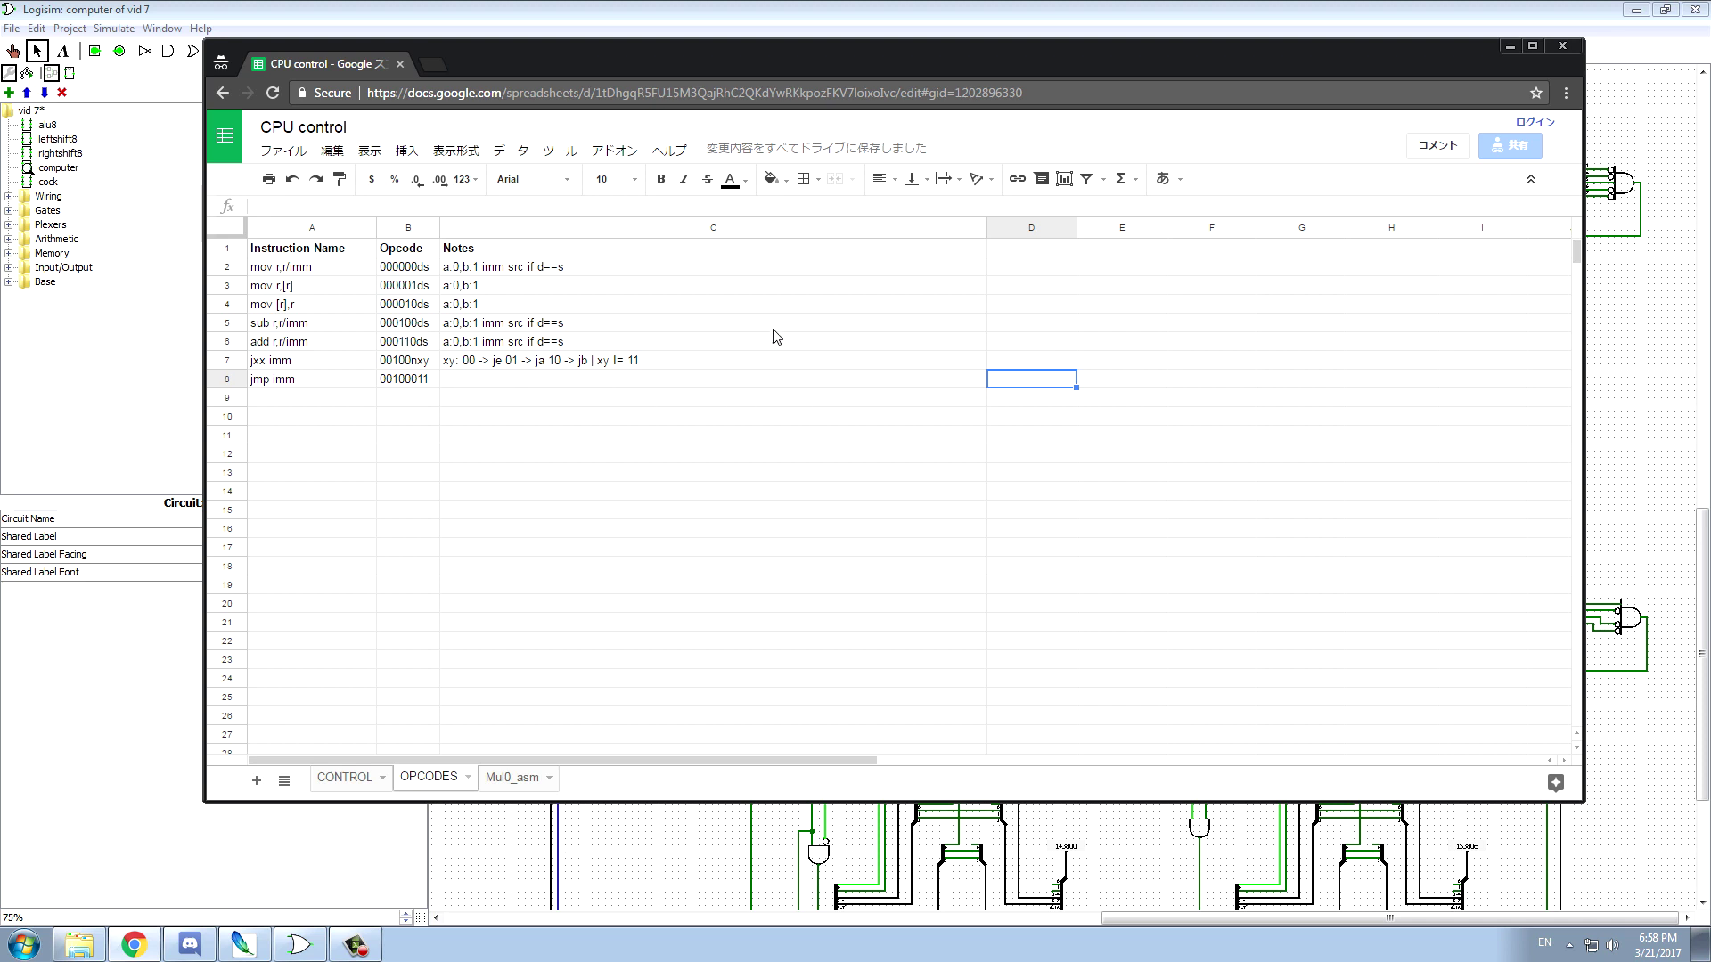
{"action": "left_click", "coordinate": [1021, 364]}
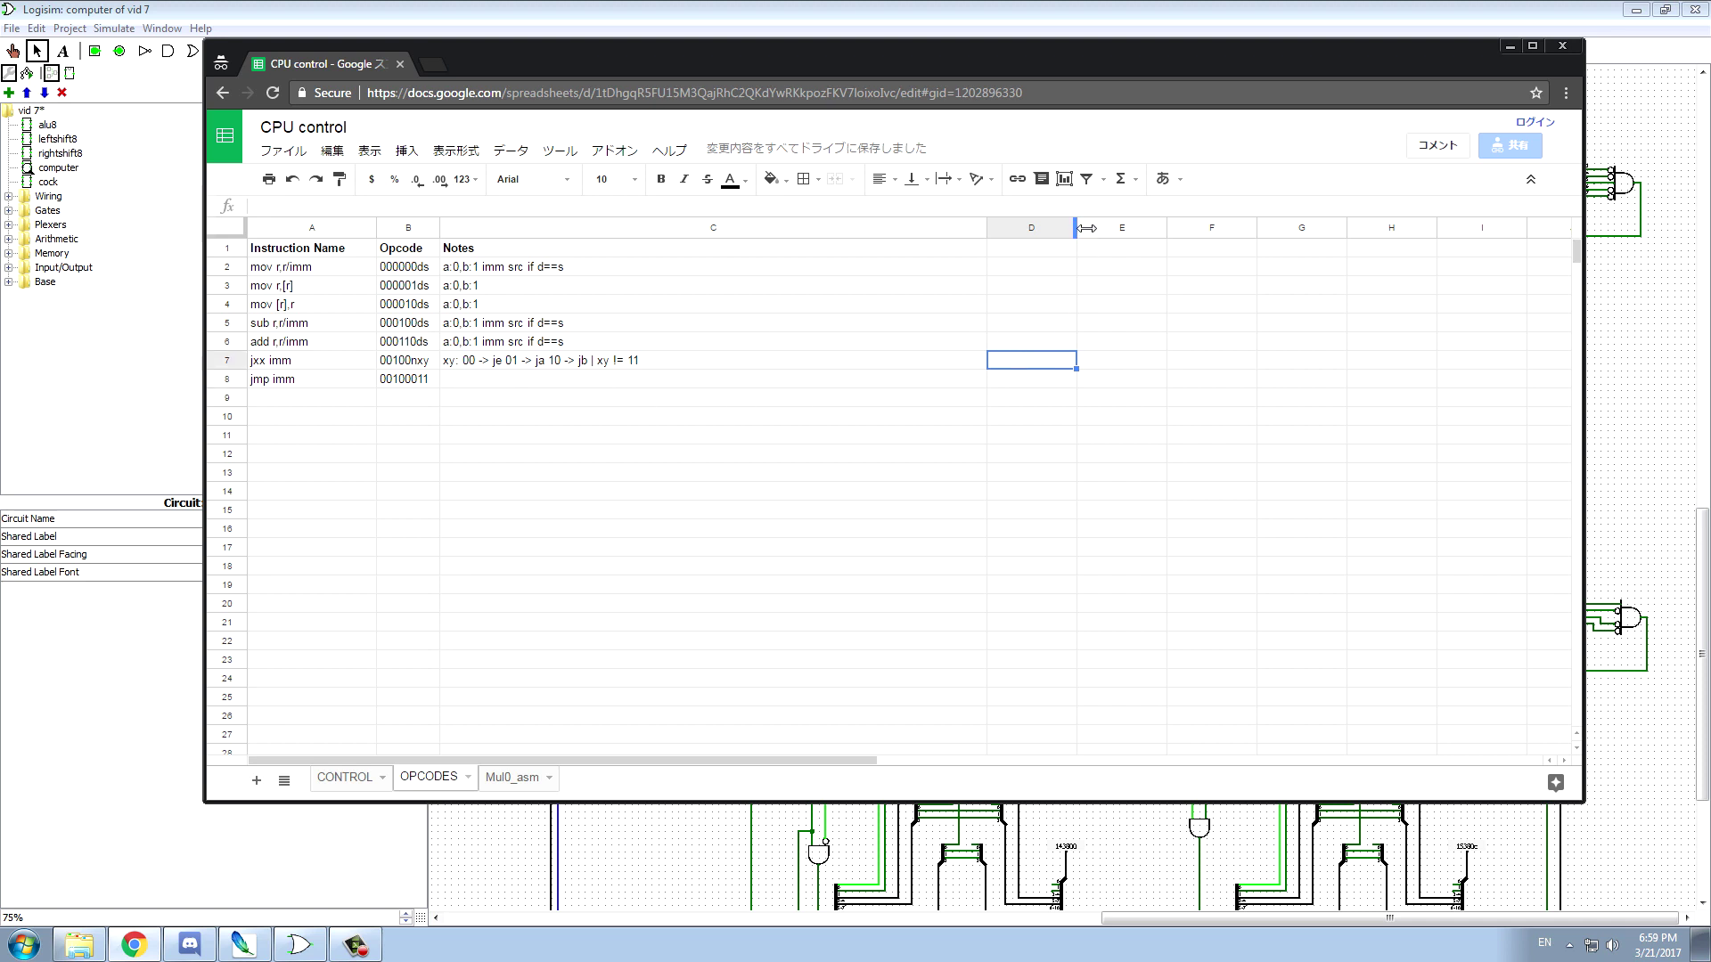
{"action": "left_click_drag", "start_coordinate": [1086, 228], "coordinate": [1244, 245]}
{"action": "left_click_drag", "start_coordinate": [987, 230], "coordinate": [648, 256]}
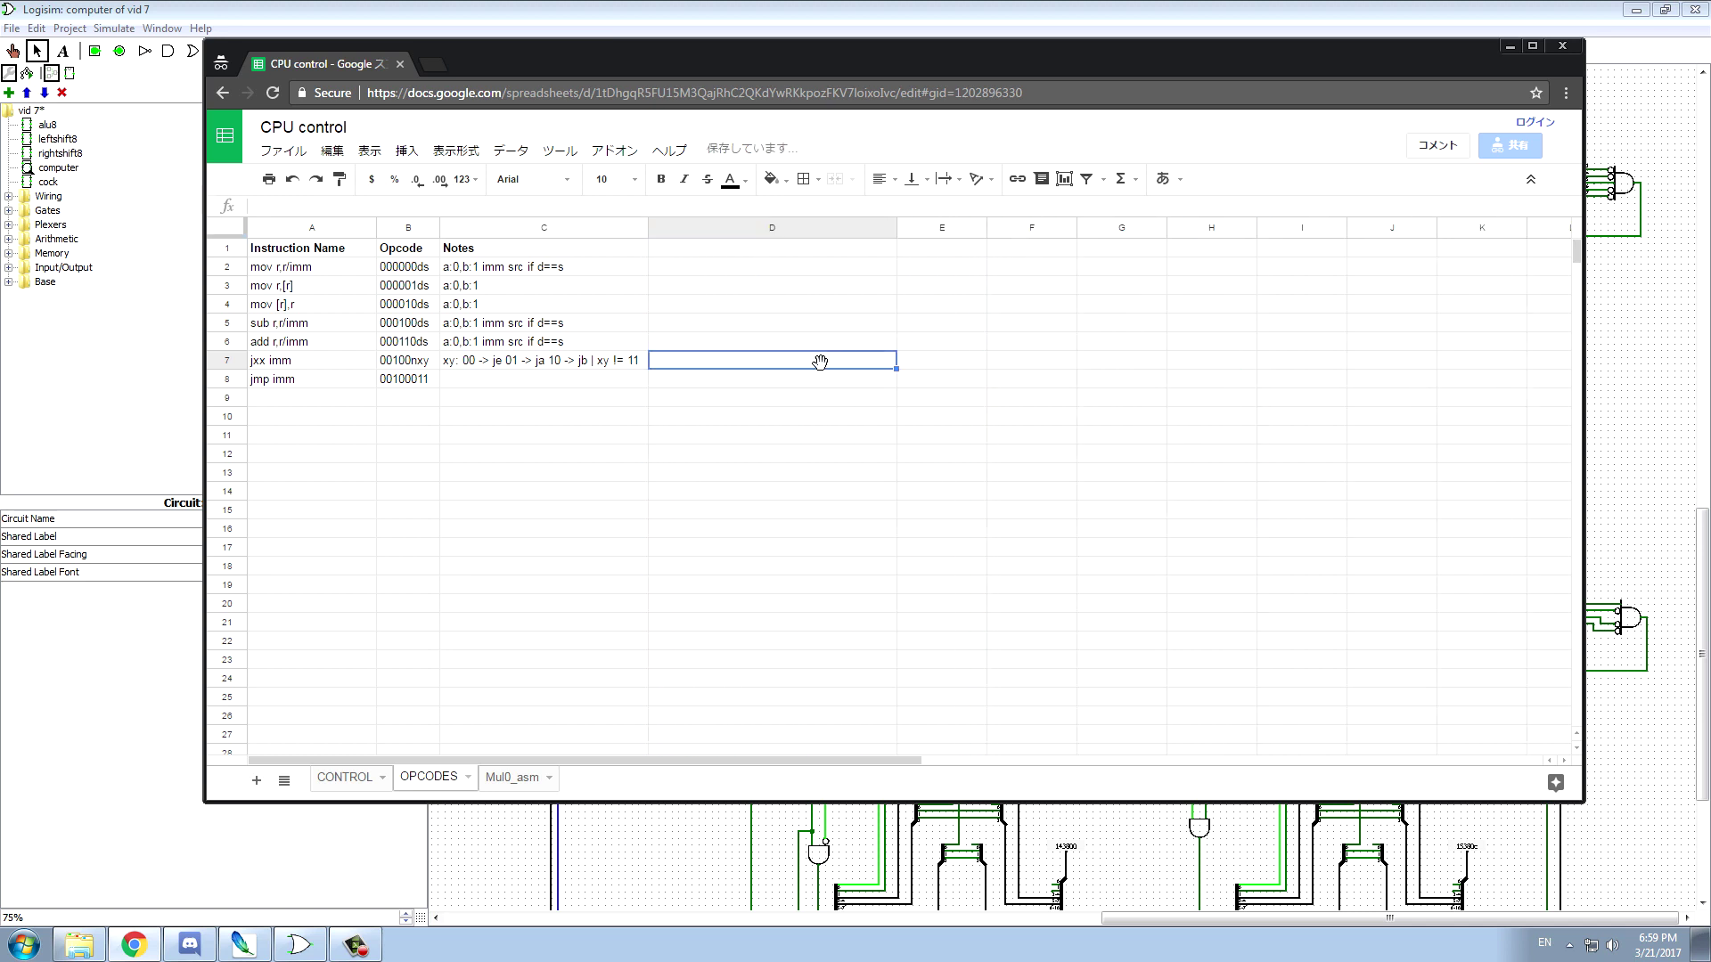
{"action": "left_click_drag", "start_coordinate": [904, 225], "coordinate": [997, 228]}
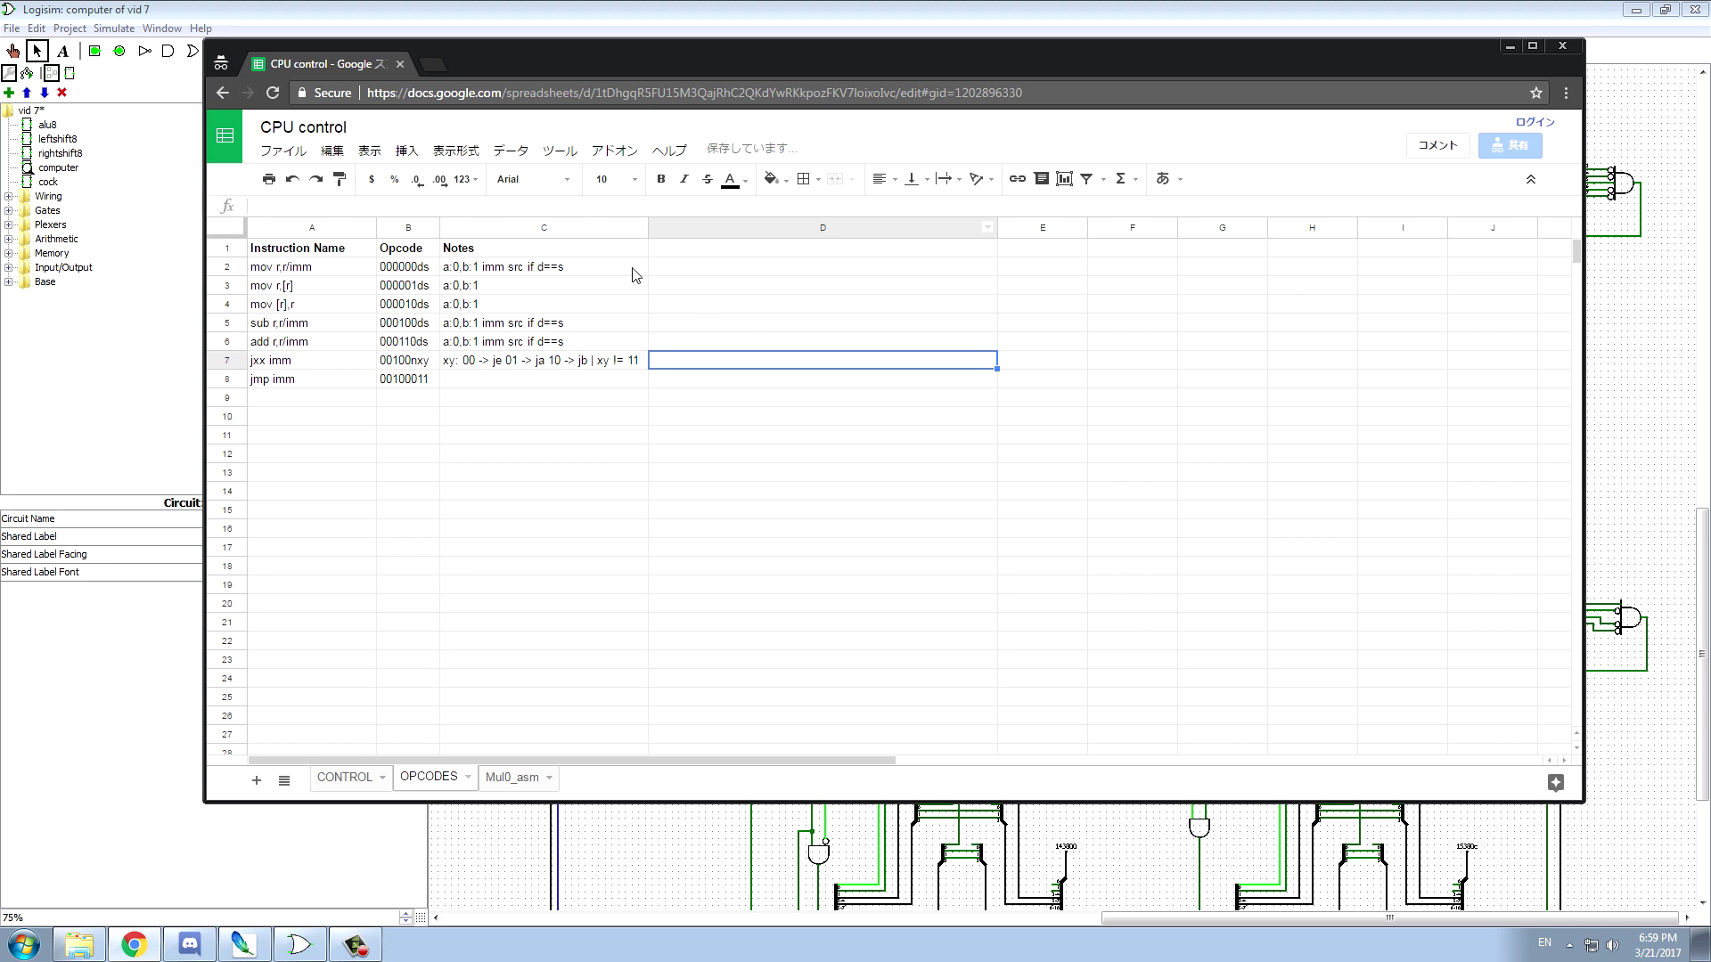
- Add the heading Aliases in cell D1 beside Notes and make it bold
{"action": "left_click", "coordinate": [696, 250]}
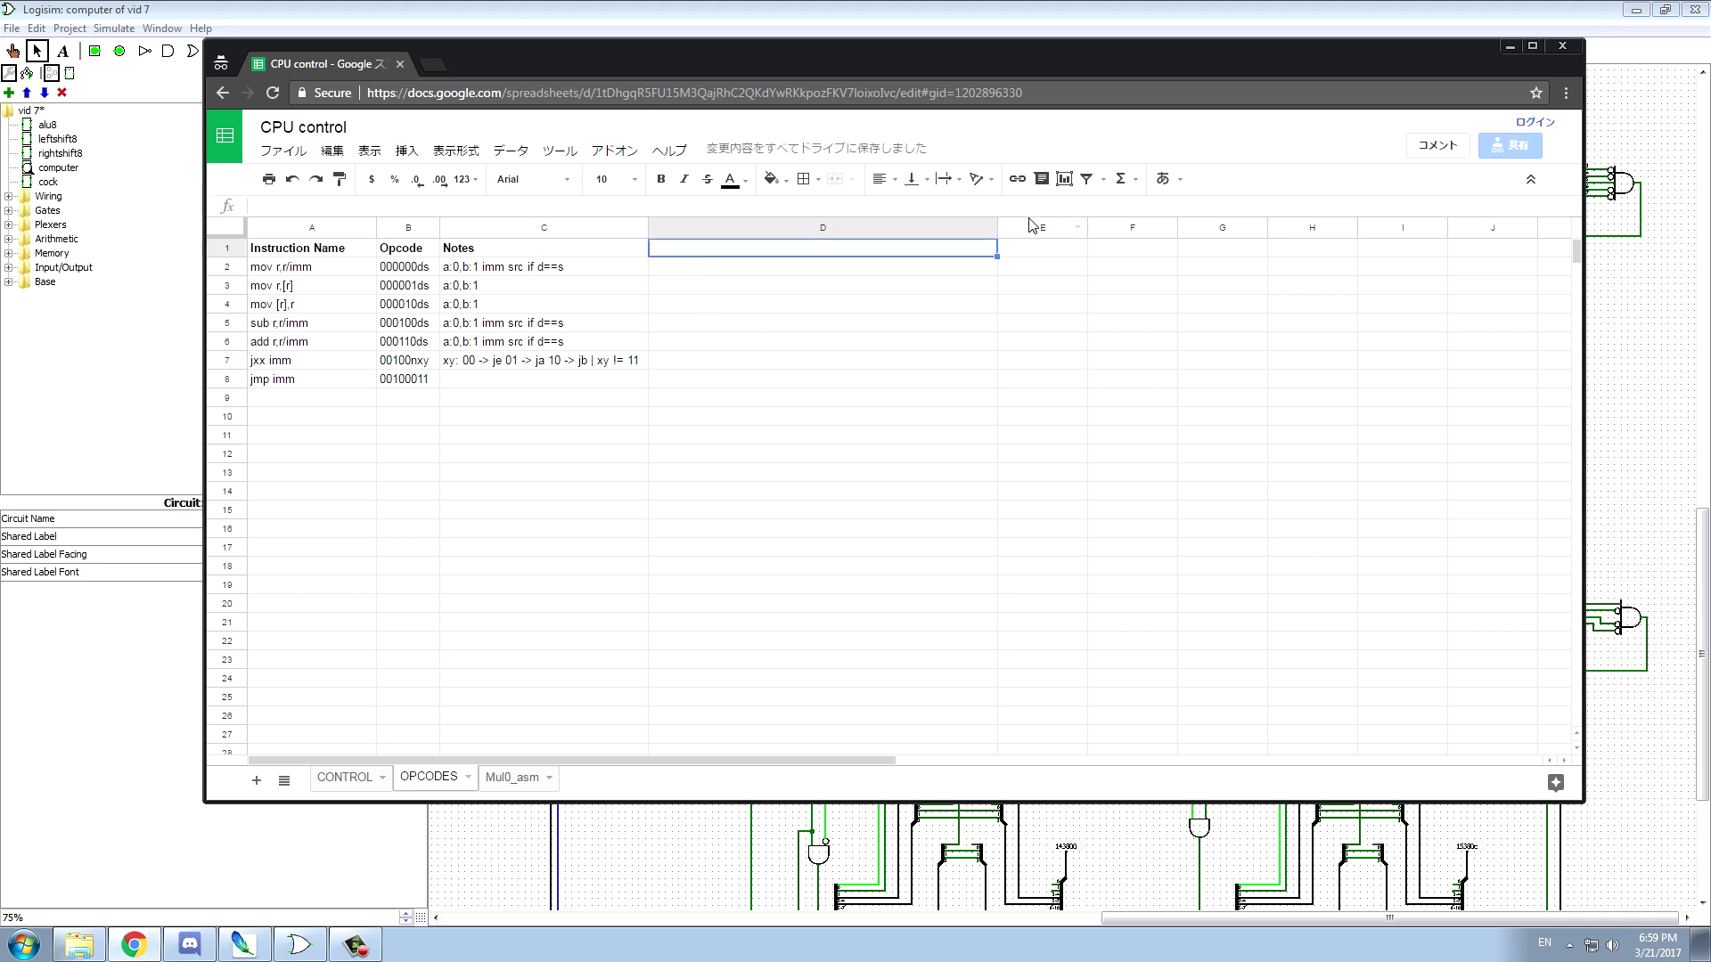
{"action": "type", "text": "Aliases"}
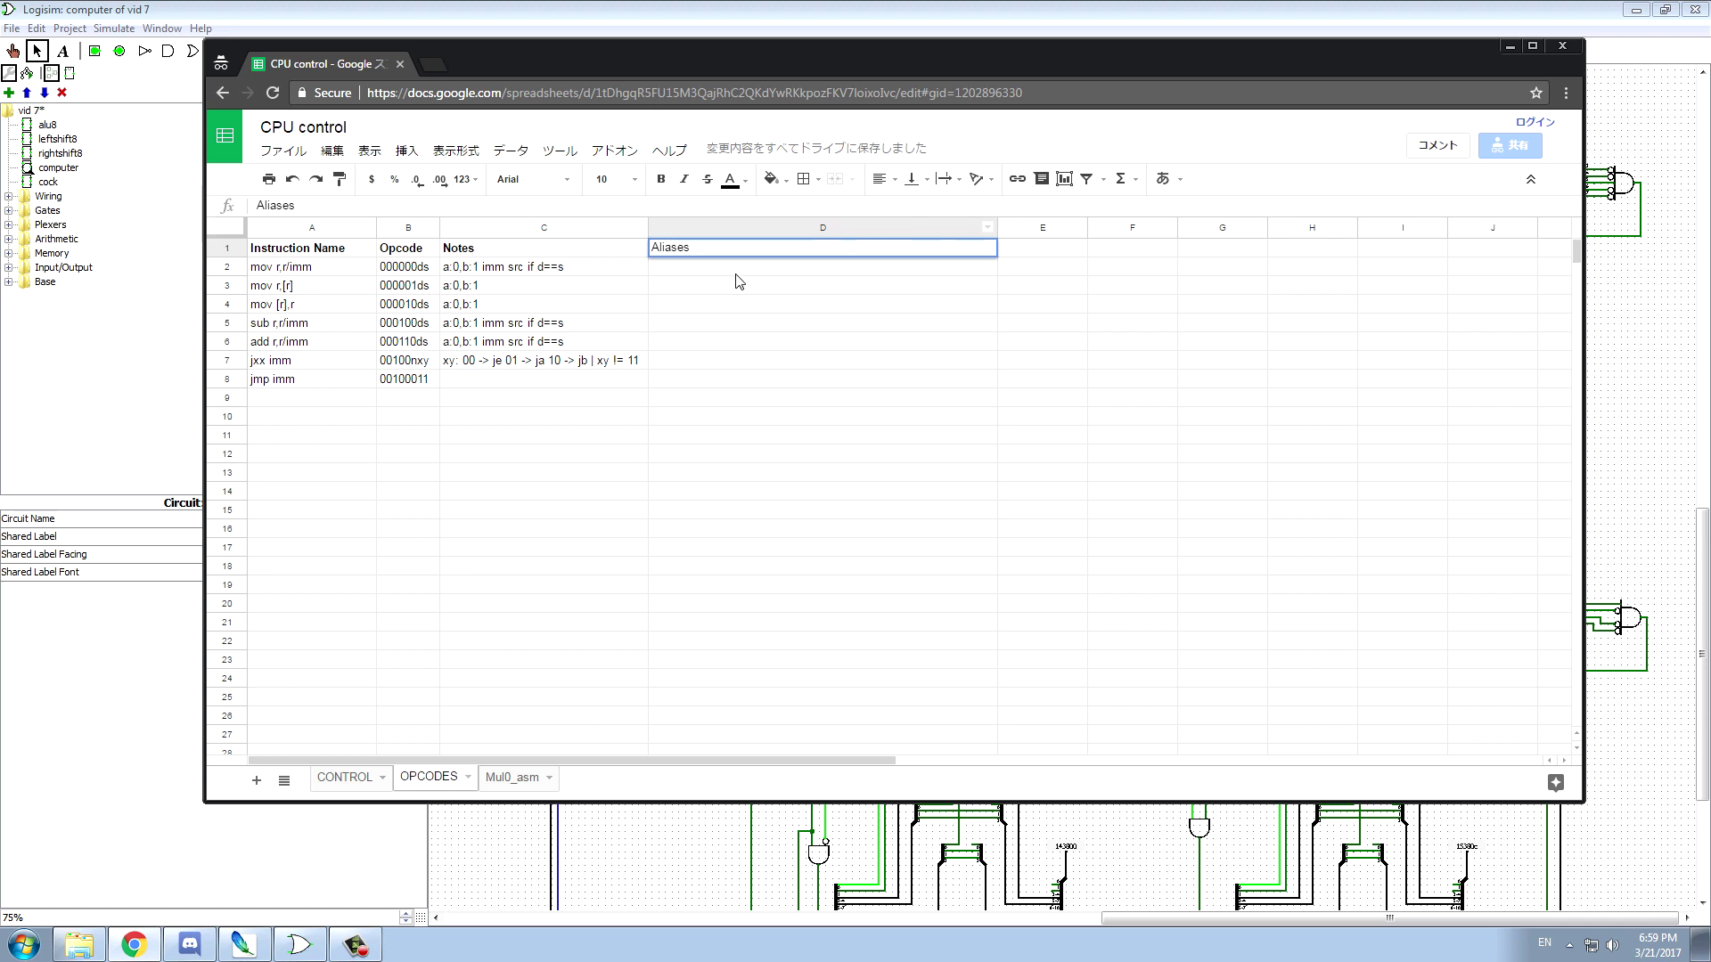
{"action": "left_click", "coordinate": [723, 286]}
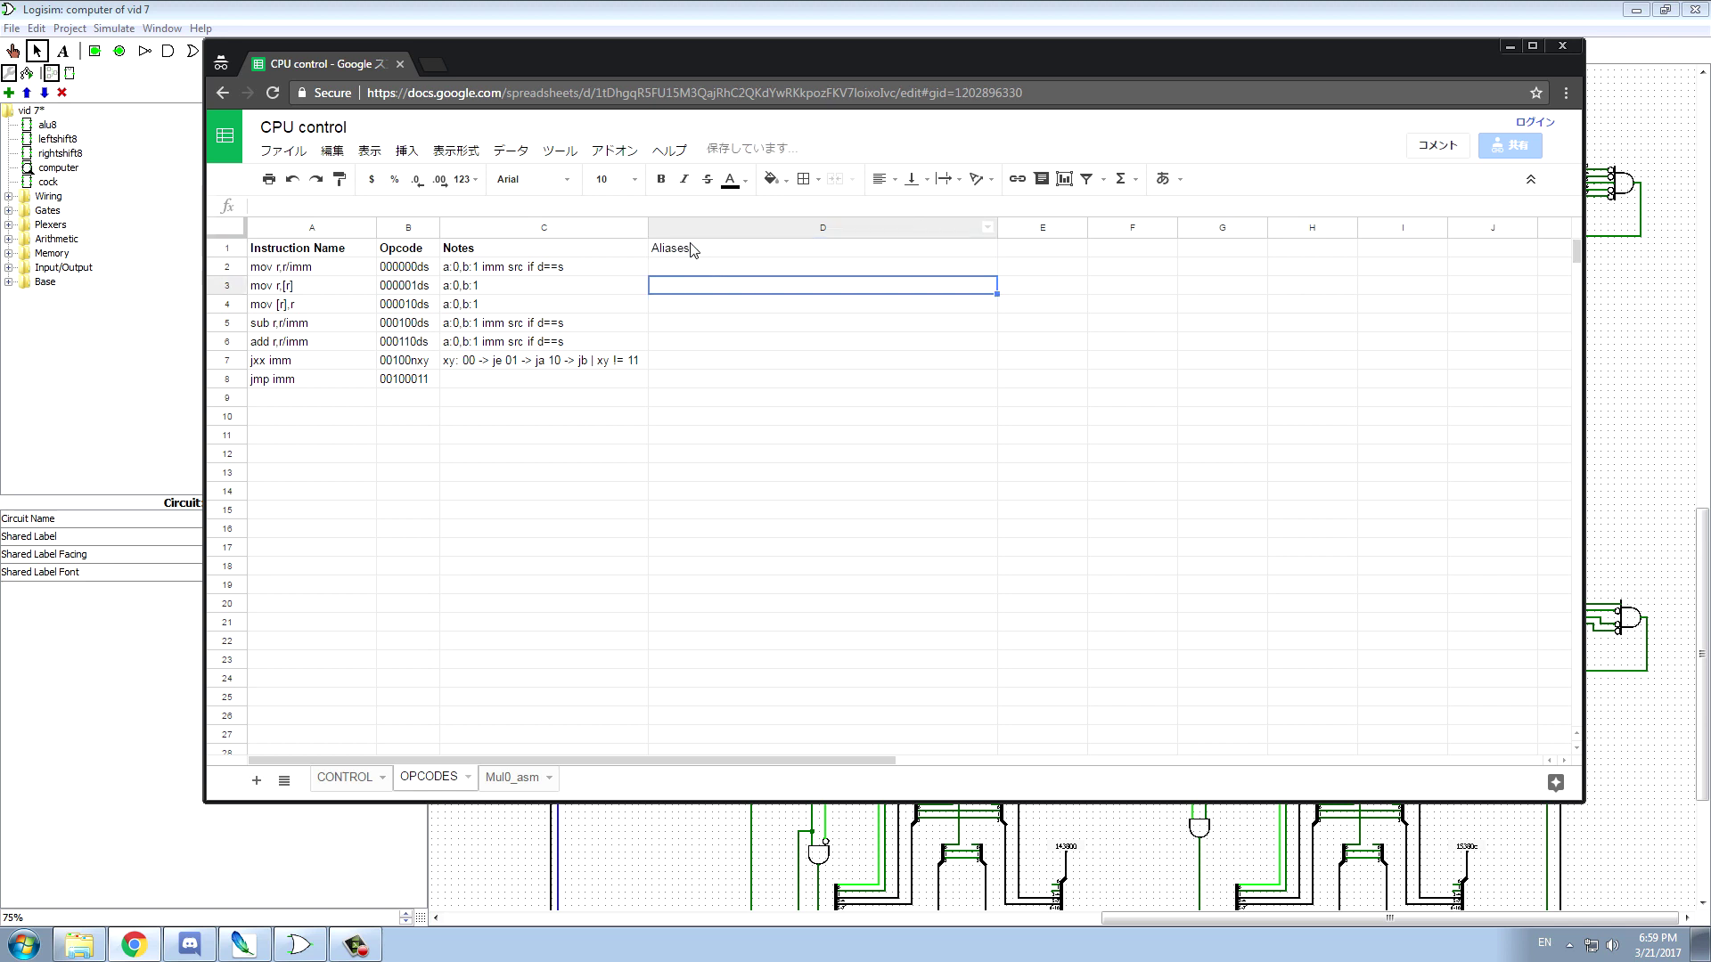
{"action": "left_click", "coordinate": [693, 255]}
{"action": "left_click", "coordinate": [661, 178]}
{"action": "left_click", "coordinate": [692, 364]}
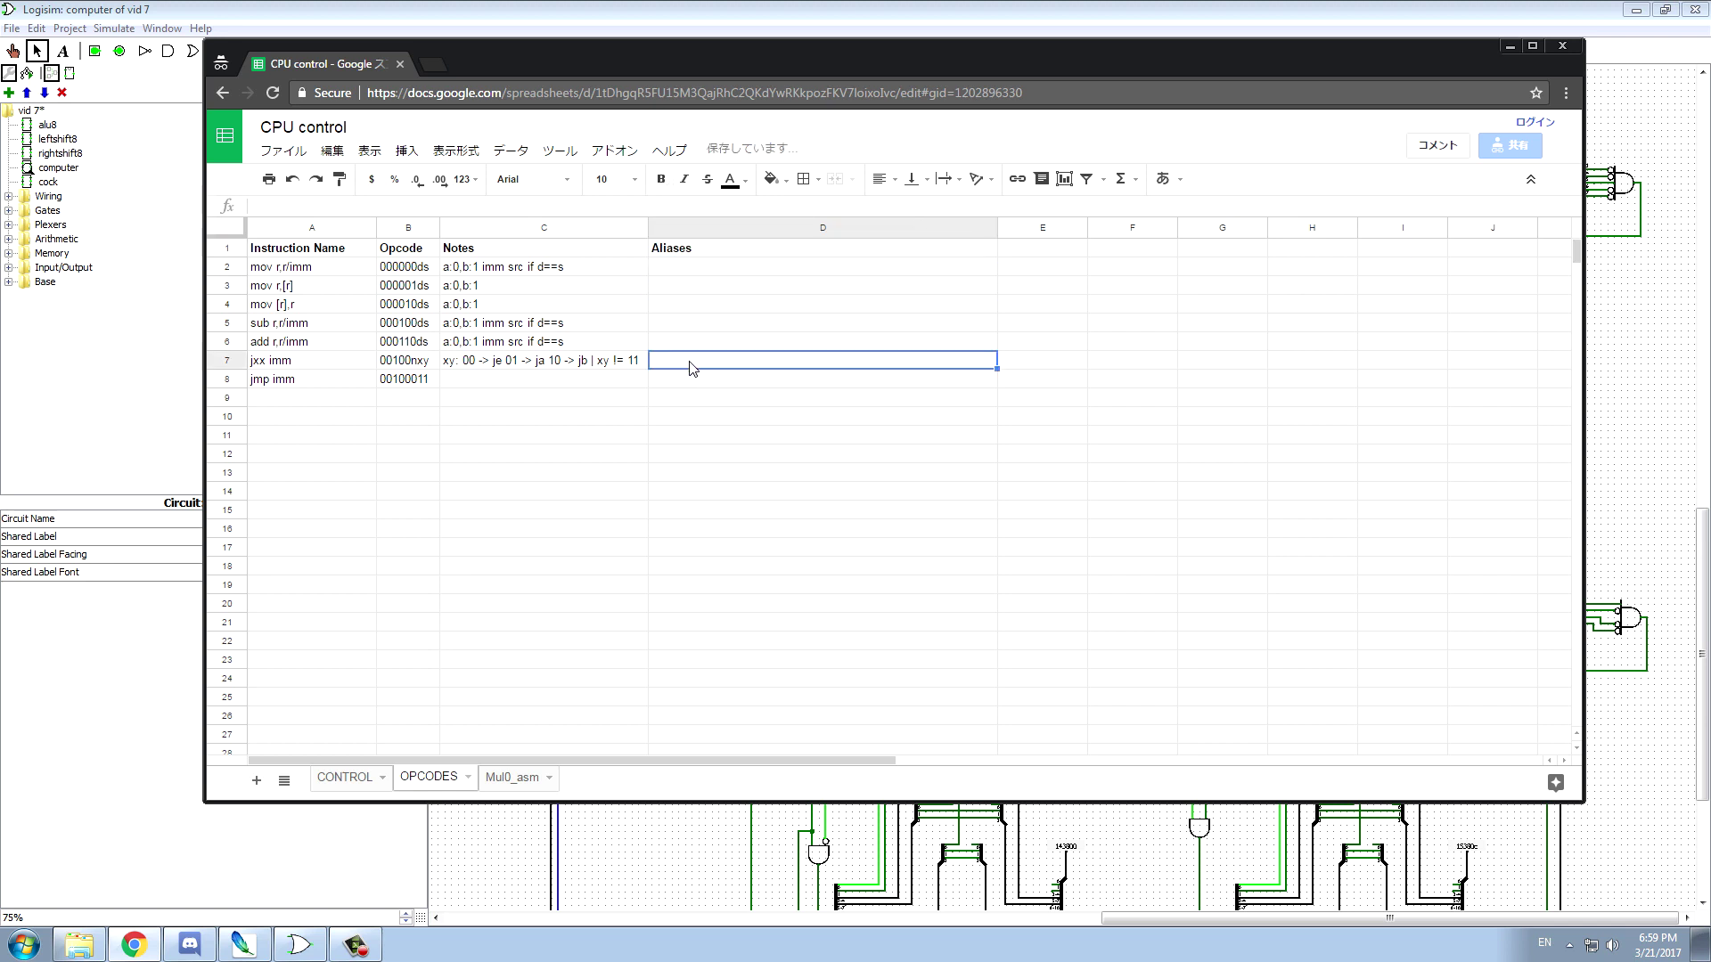
{"action": "left_click", "coordinate": [693, 385]}
{"action": "left_click", "coordinate": [684, 365]}
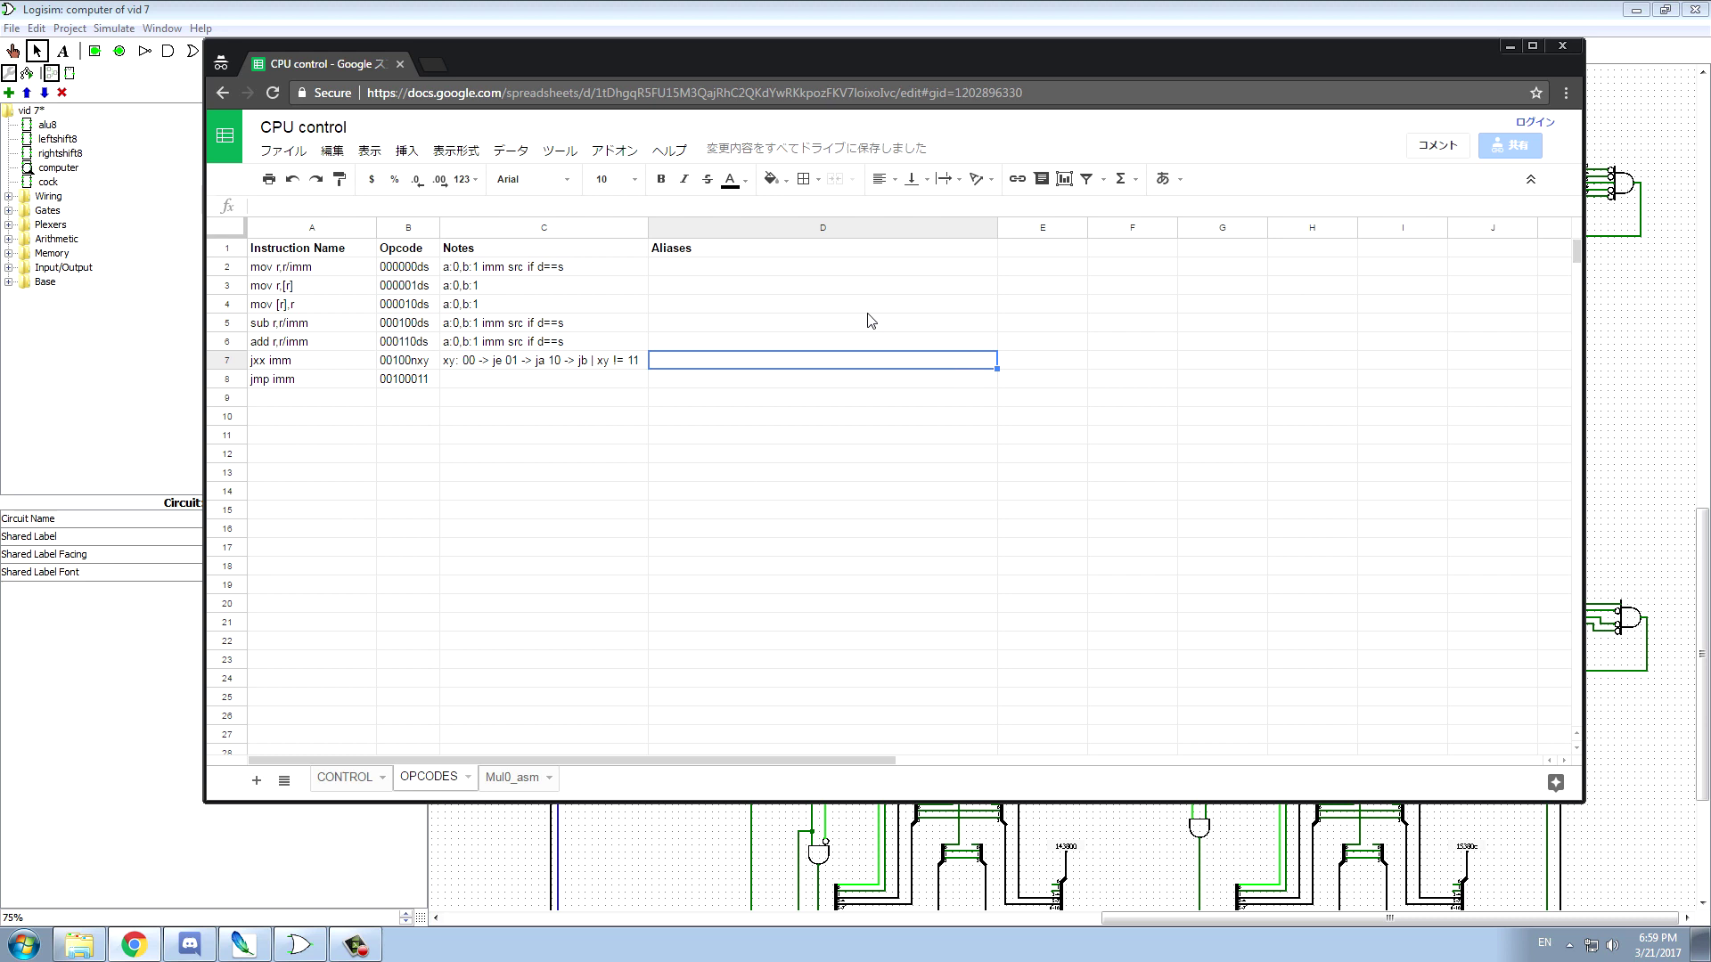
{"action": "left_click", "coordinate": [692, 251]}
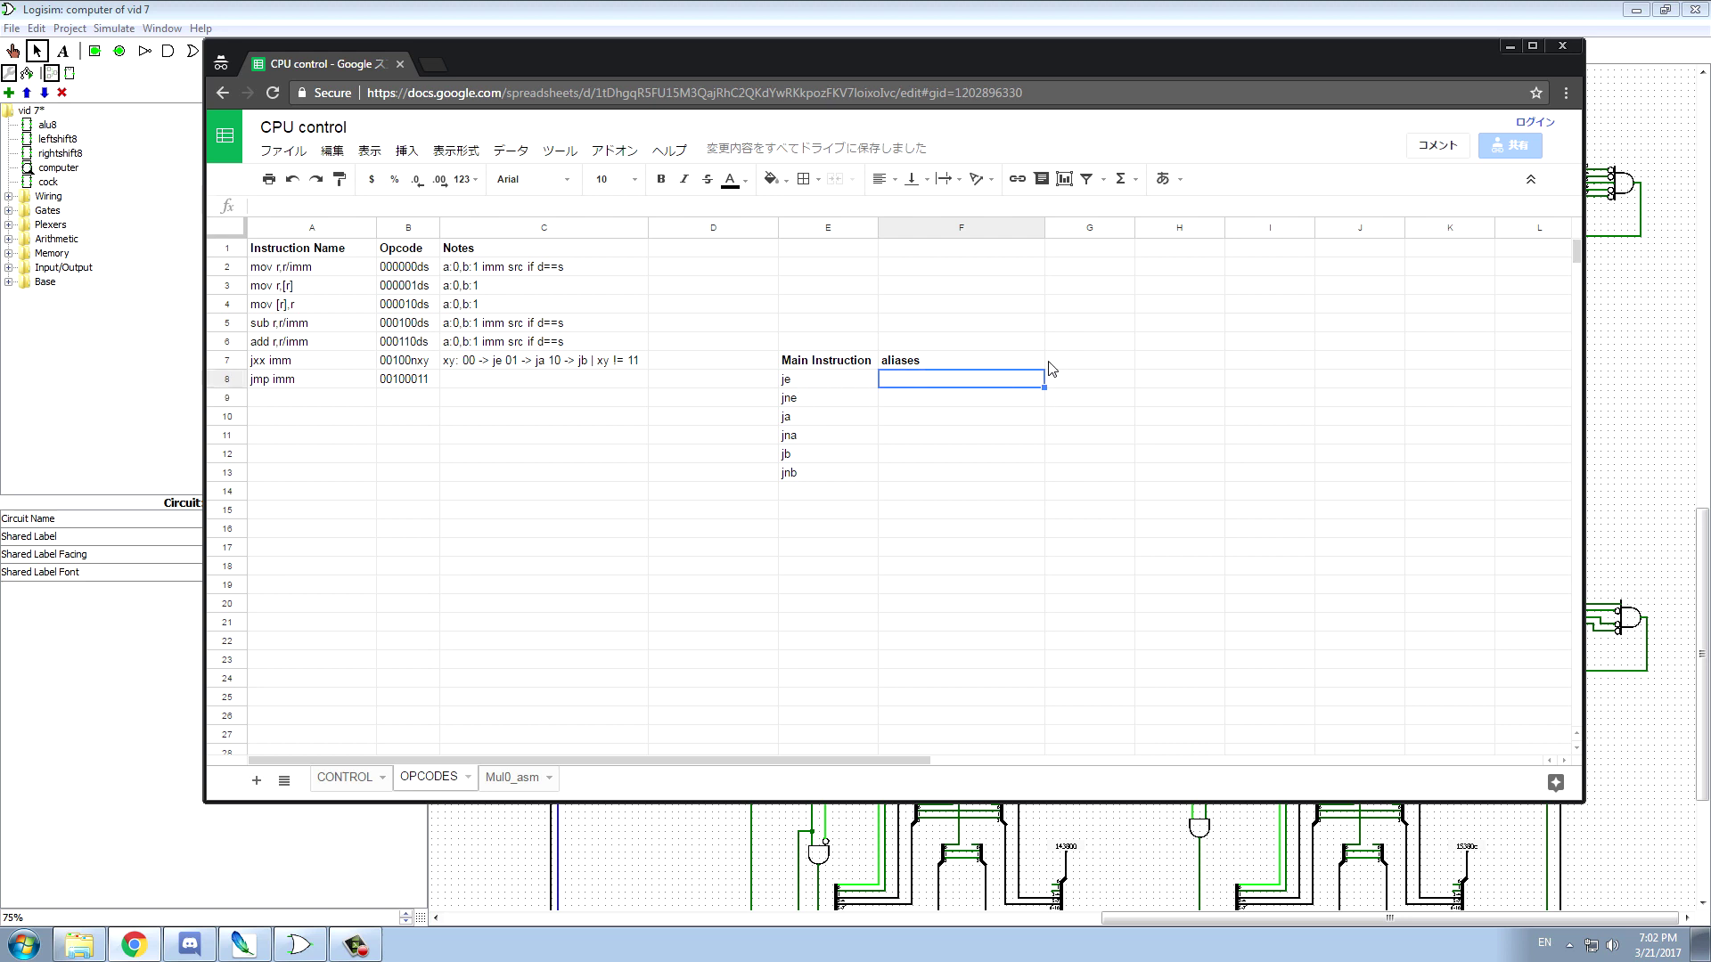
- Enter the alias jz for je and jnz for jne in the aliases column
{"action": "type", "text": "jz"}
{"action": "left_click", "coordinate": [916, 398]}
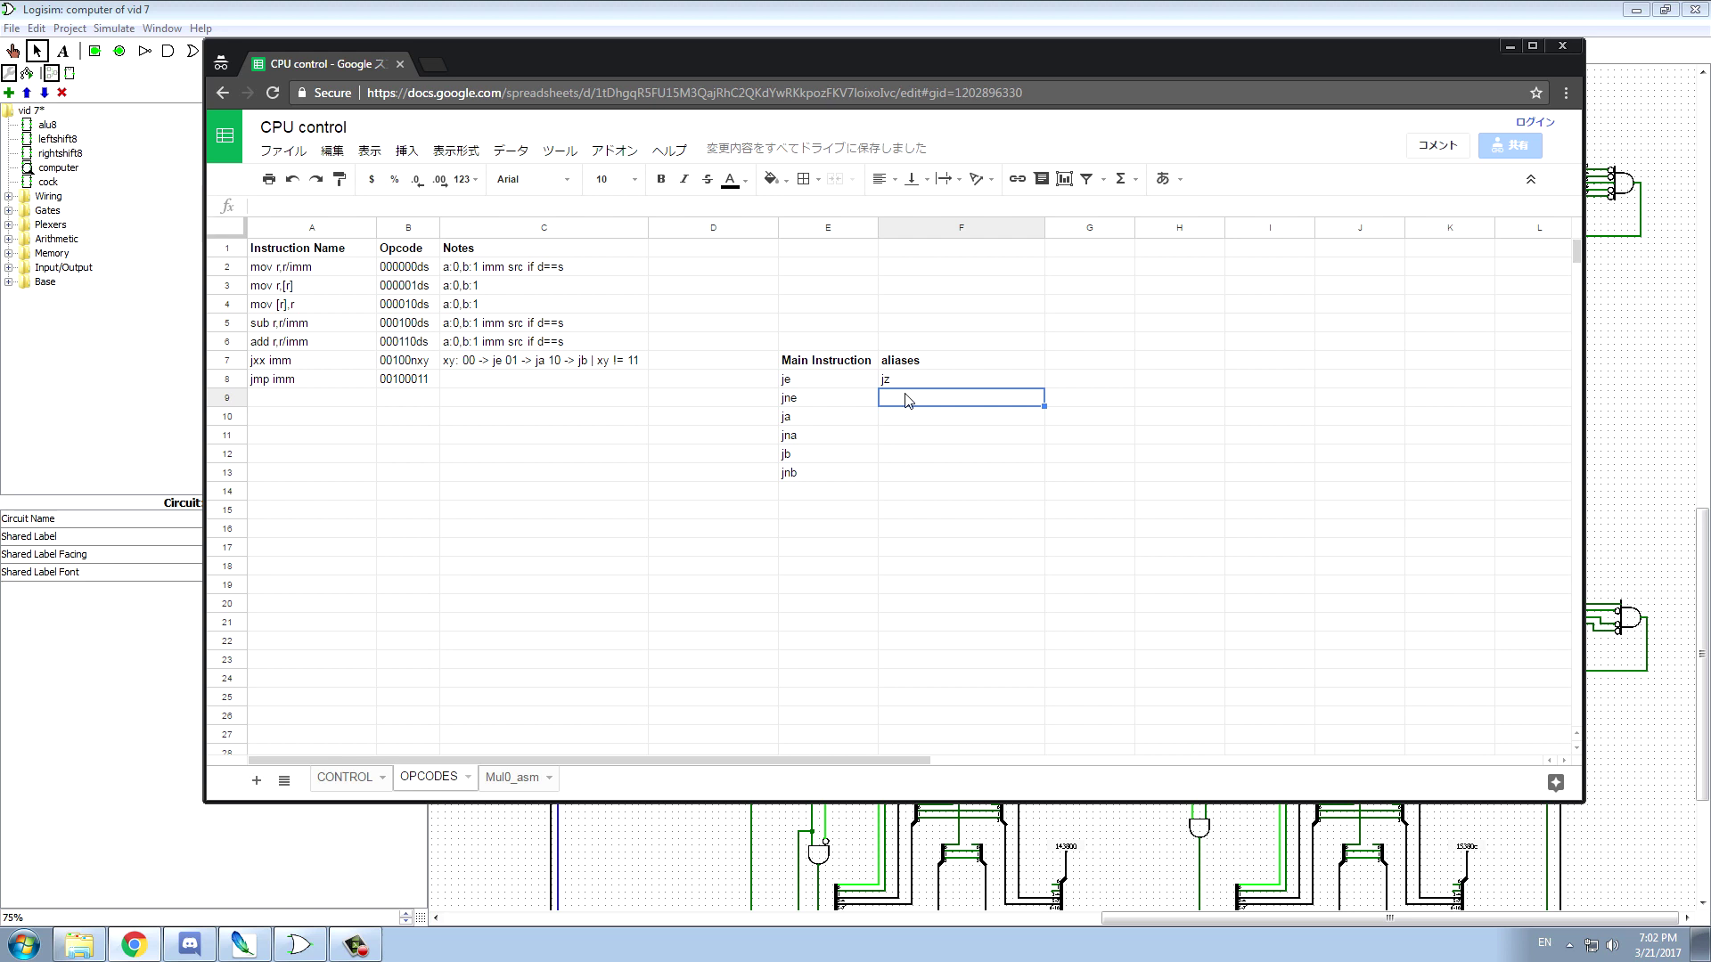
{"action": "type", "text": "jnz"}
{"action": "key", "text": "Return"}
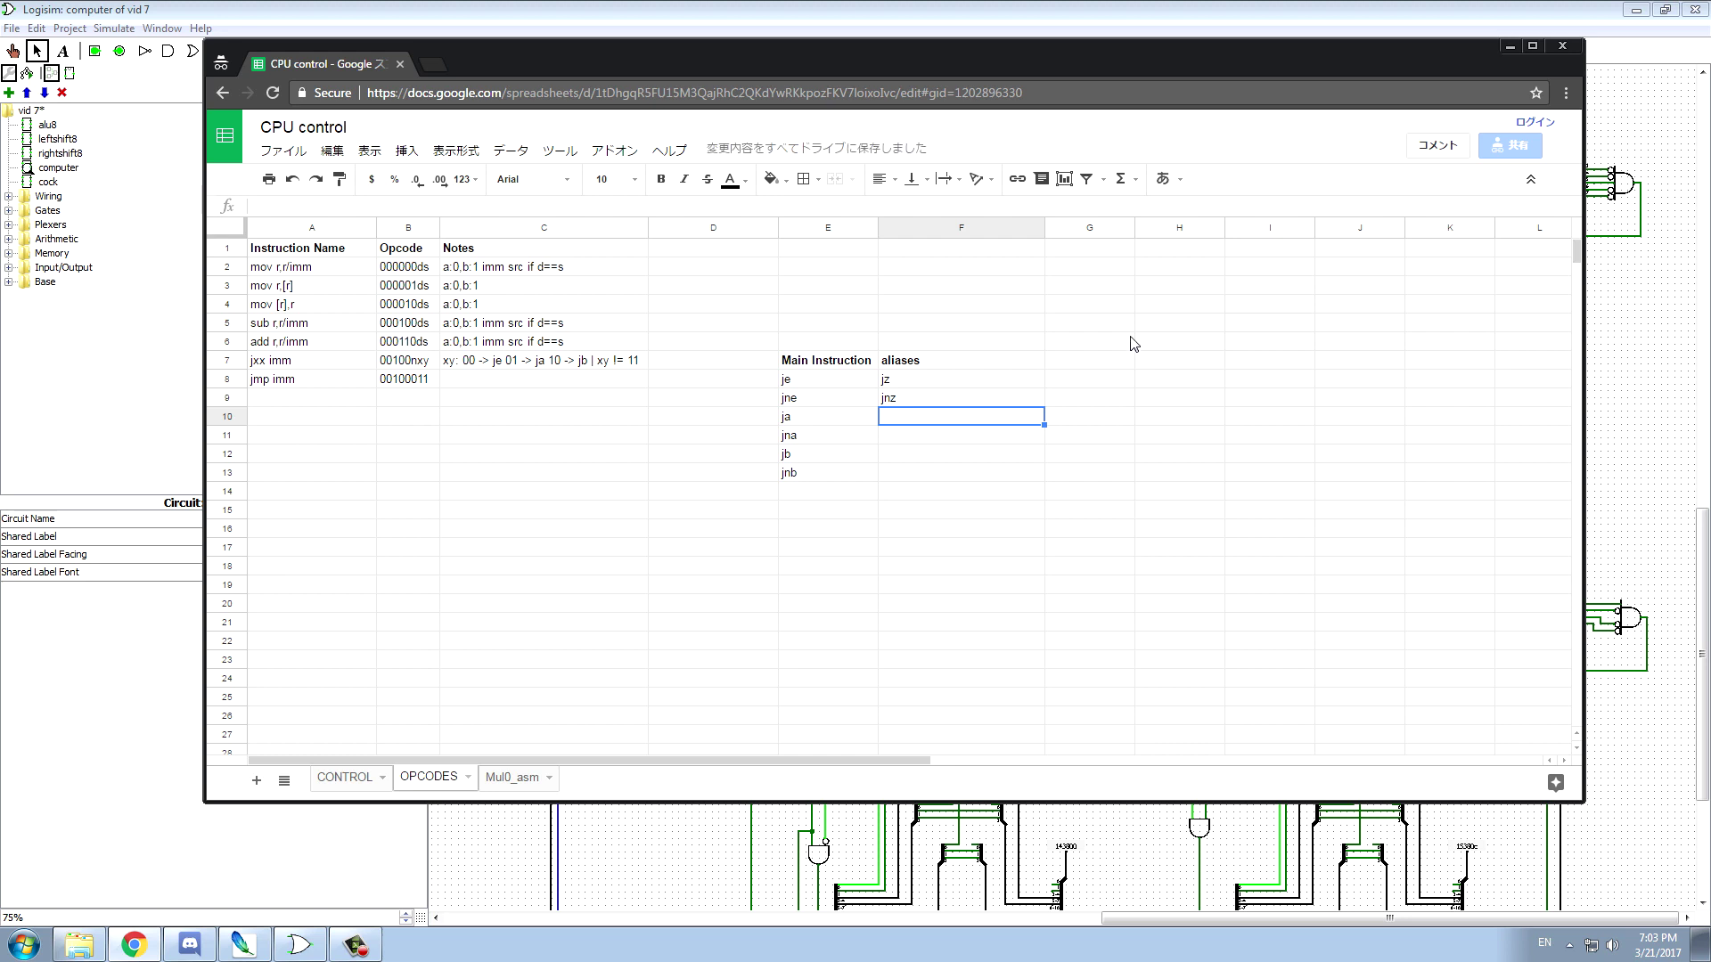
- Enter the alias jbe for jna and jae for jnb, and select the empty alias cell for jb
{"action": "left_click", "coordinate": [891, 439]}
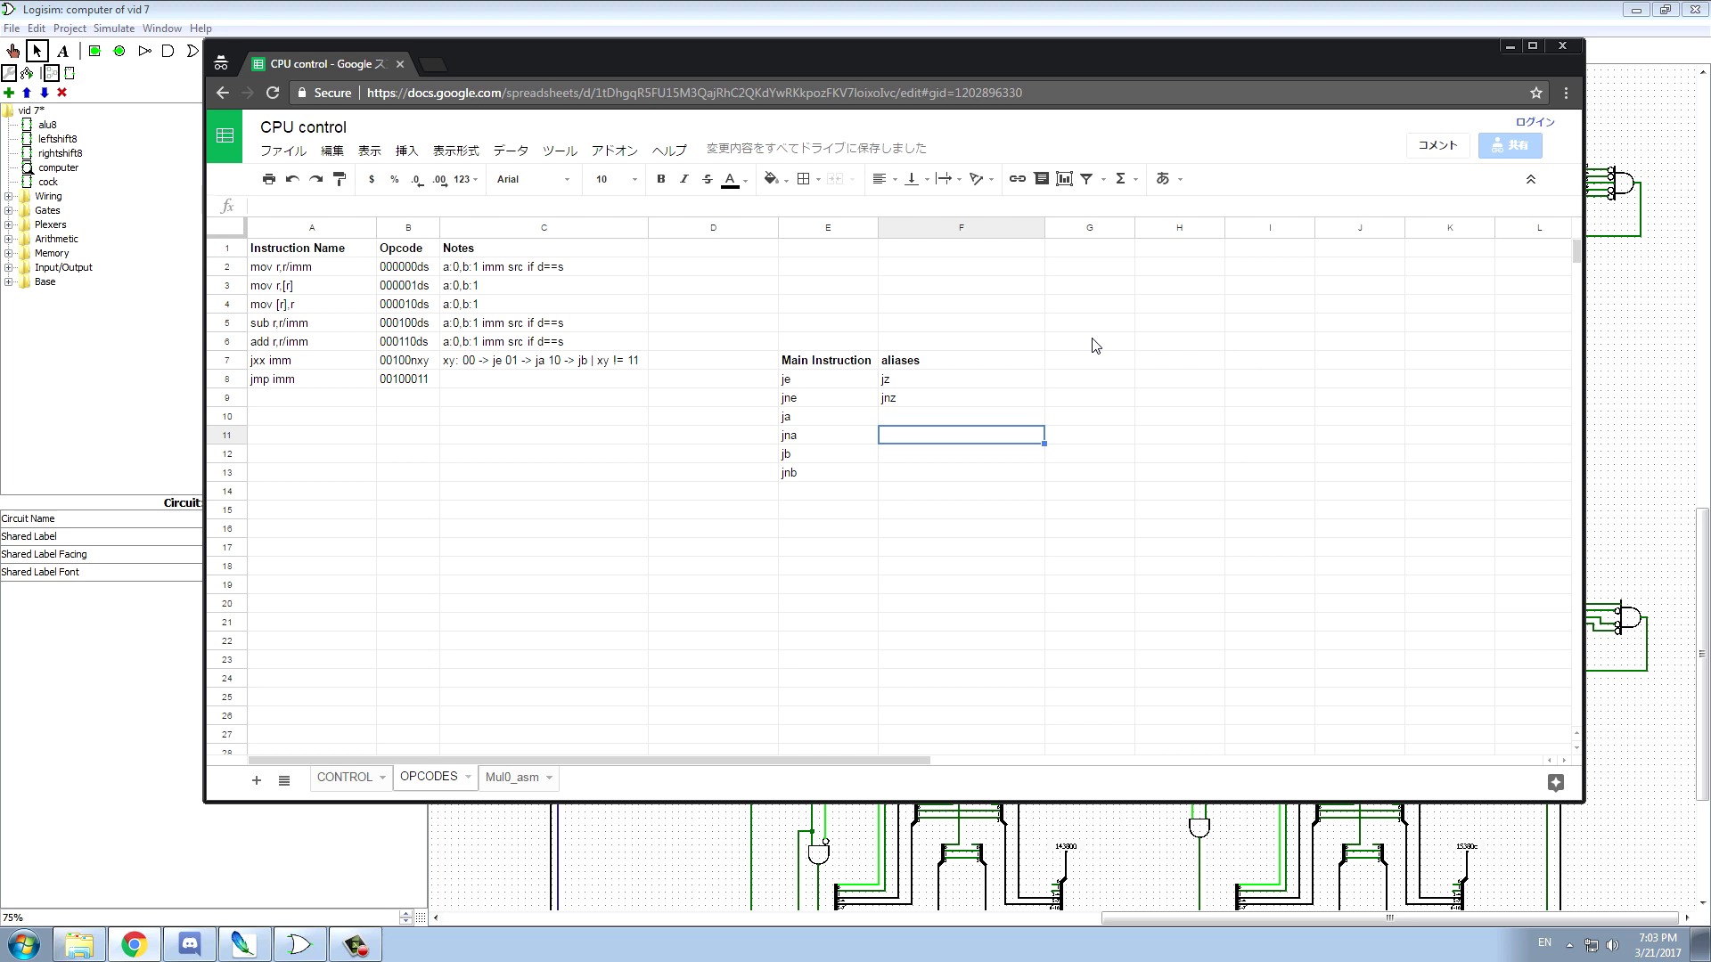
{"action": "type", "text": "jbe"}
{"action": "left_click", "coordinate": [902, 474]}
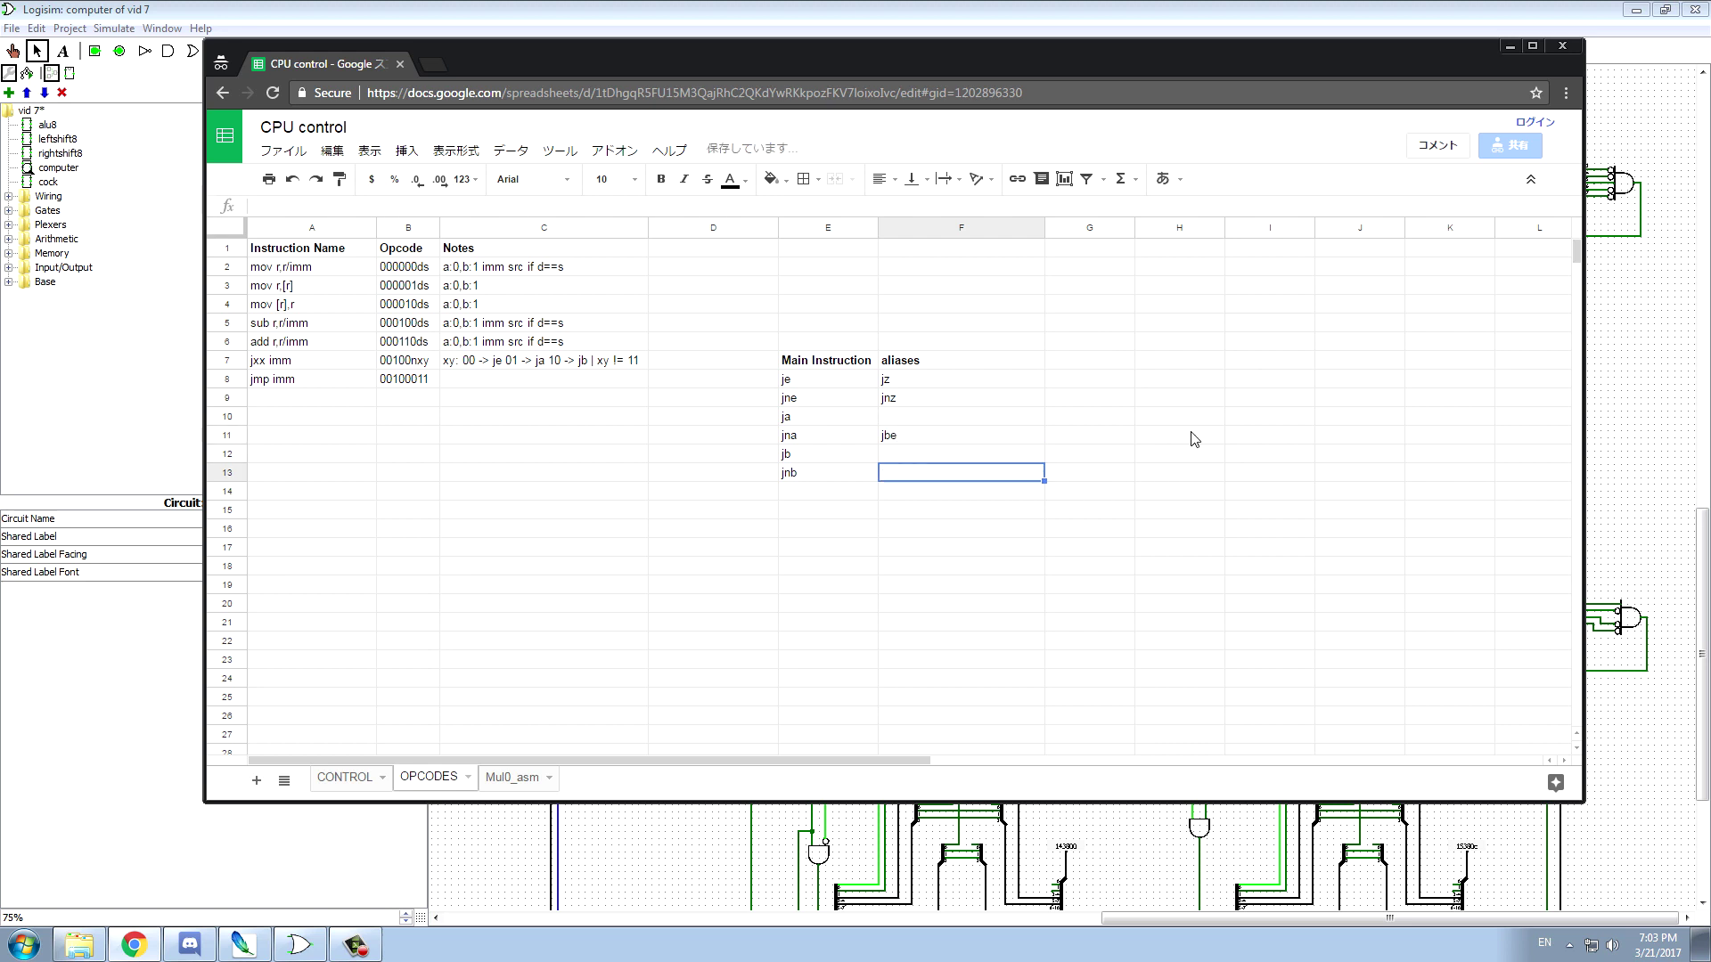
{"action": "type", "text": "jae"}
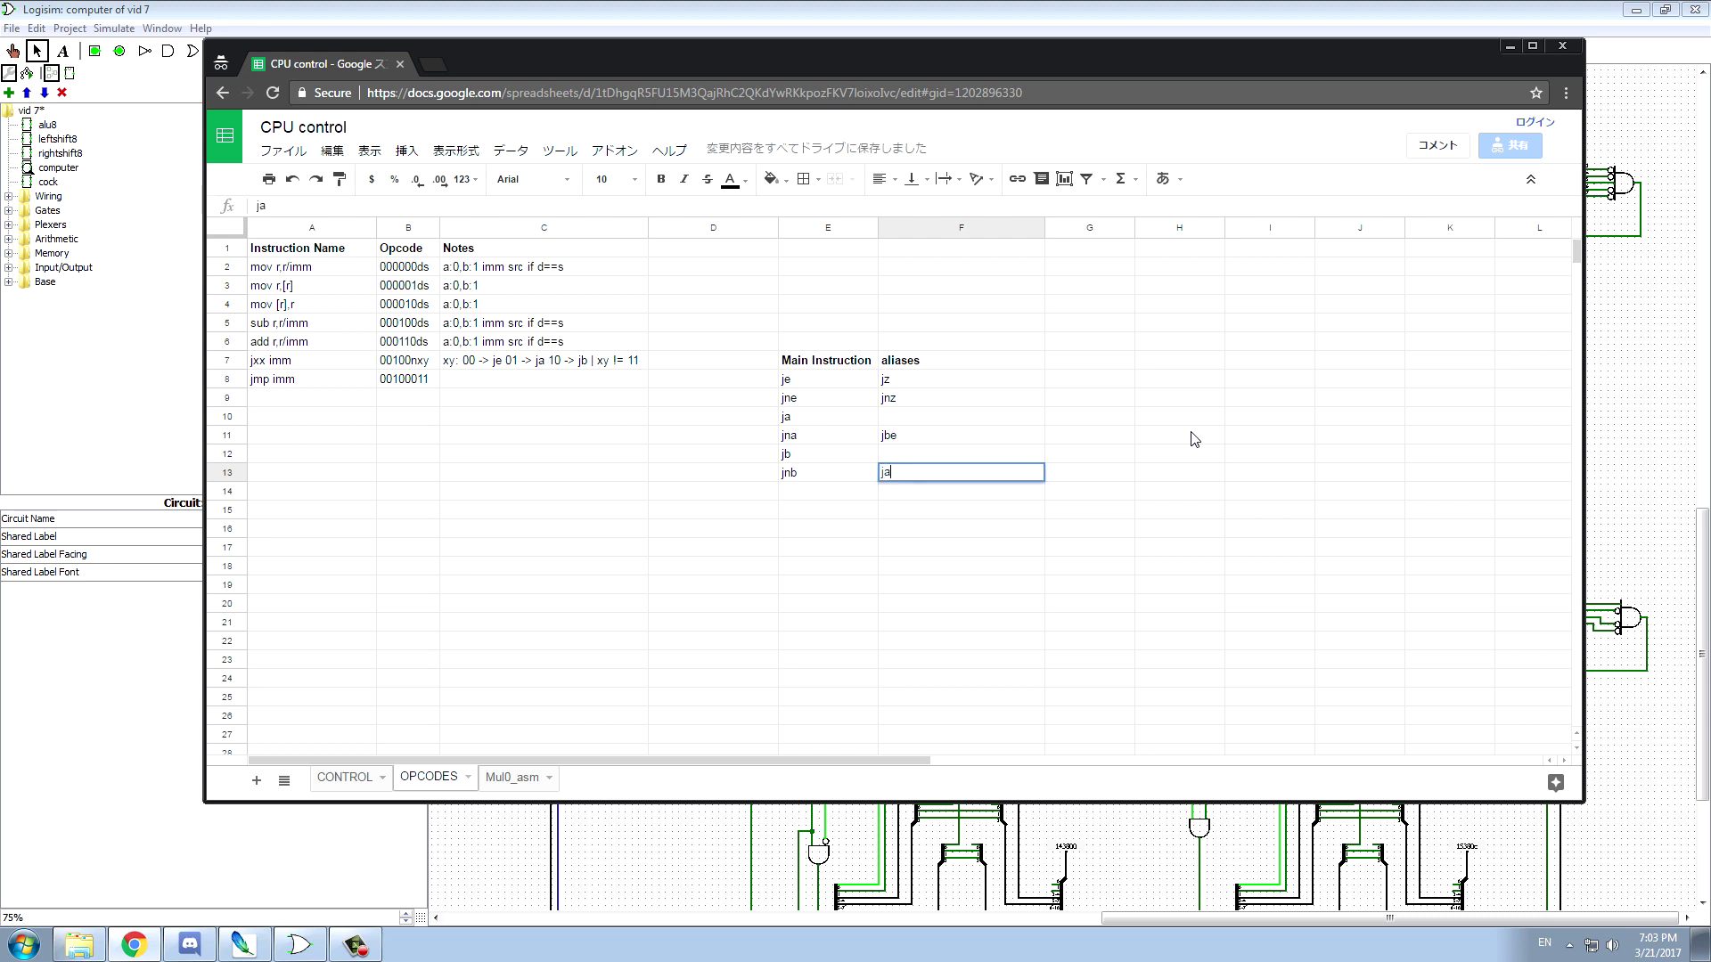
{"action": "left_click", "coordinate": [882, 458]}
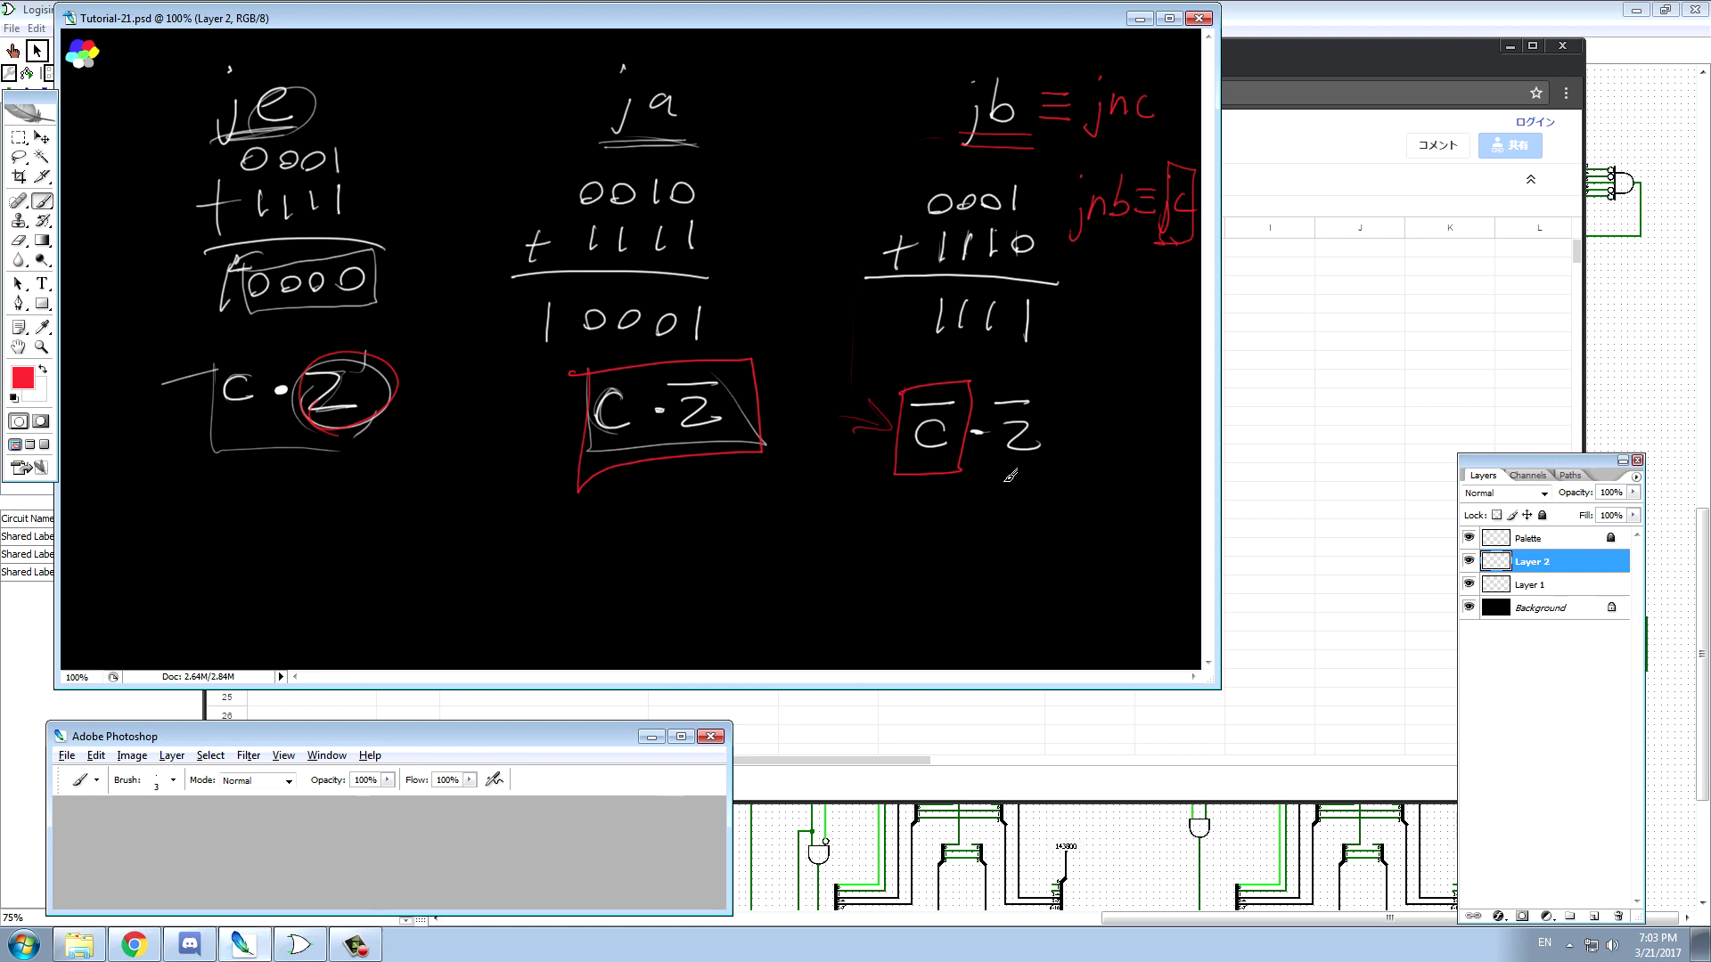
- Return to the spreadsheet and enter the alias jnc for jb, and extend the alias of jnb to "jae, jc"
{"action": "left_click", "coordinate": [652, 736]}
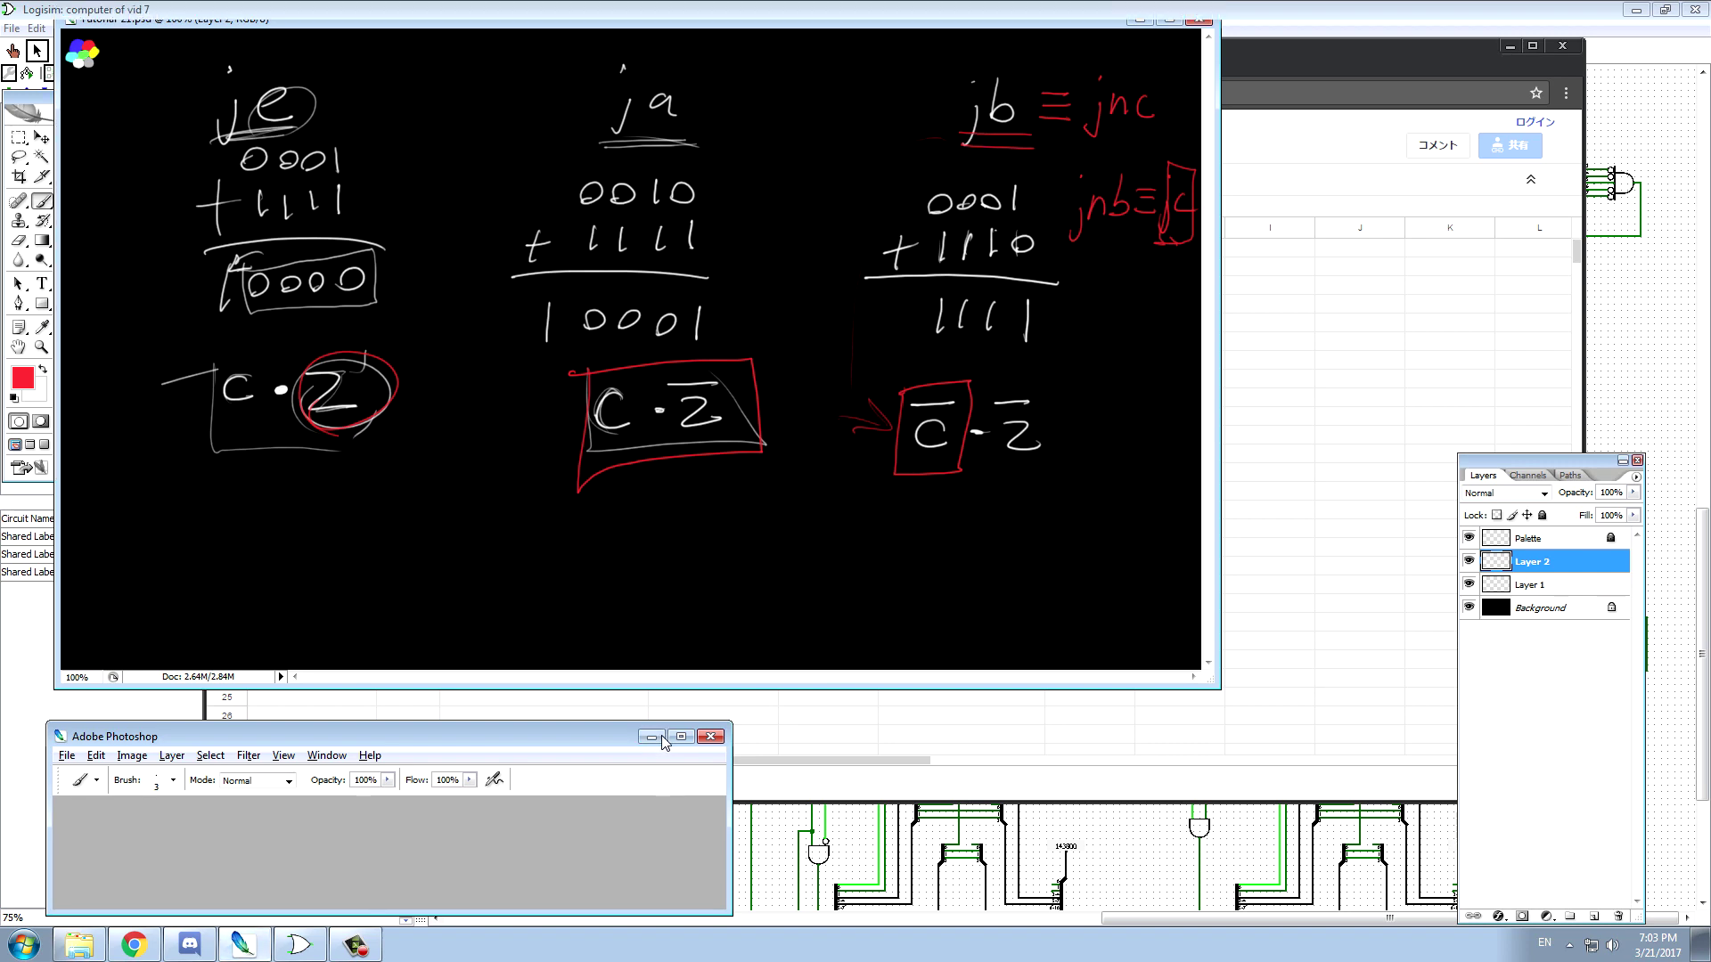
{"action": "type", "text": "jnc"}
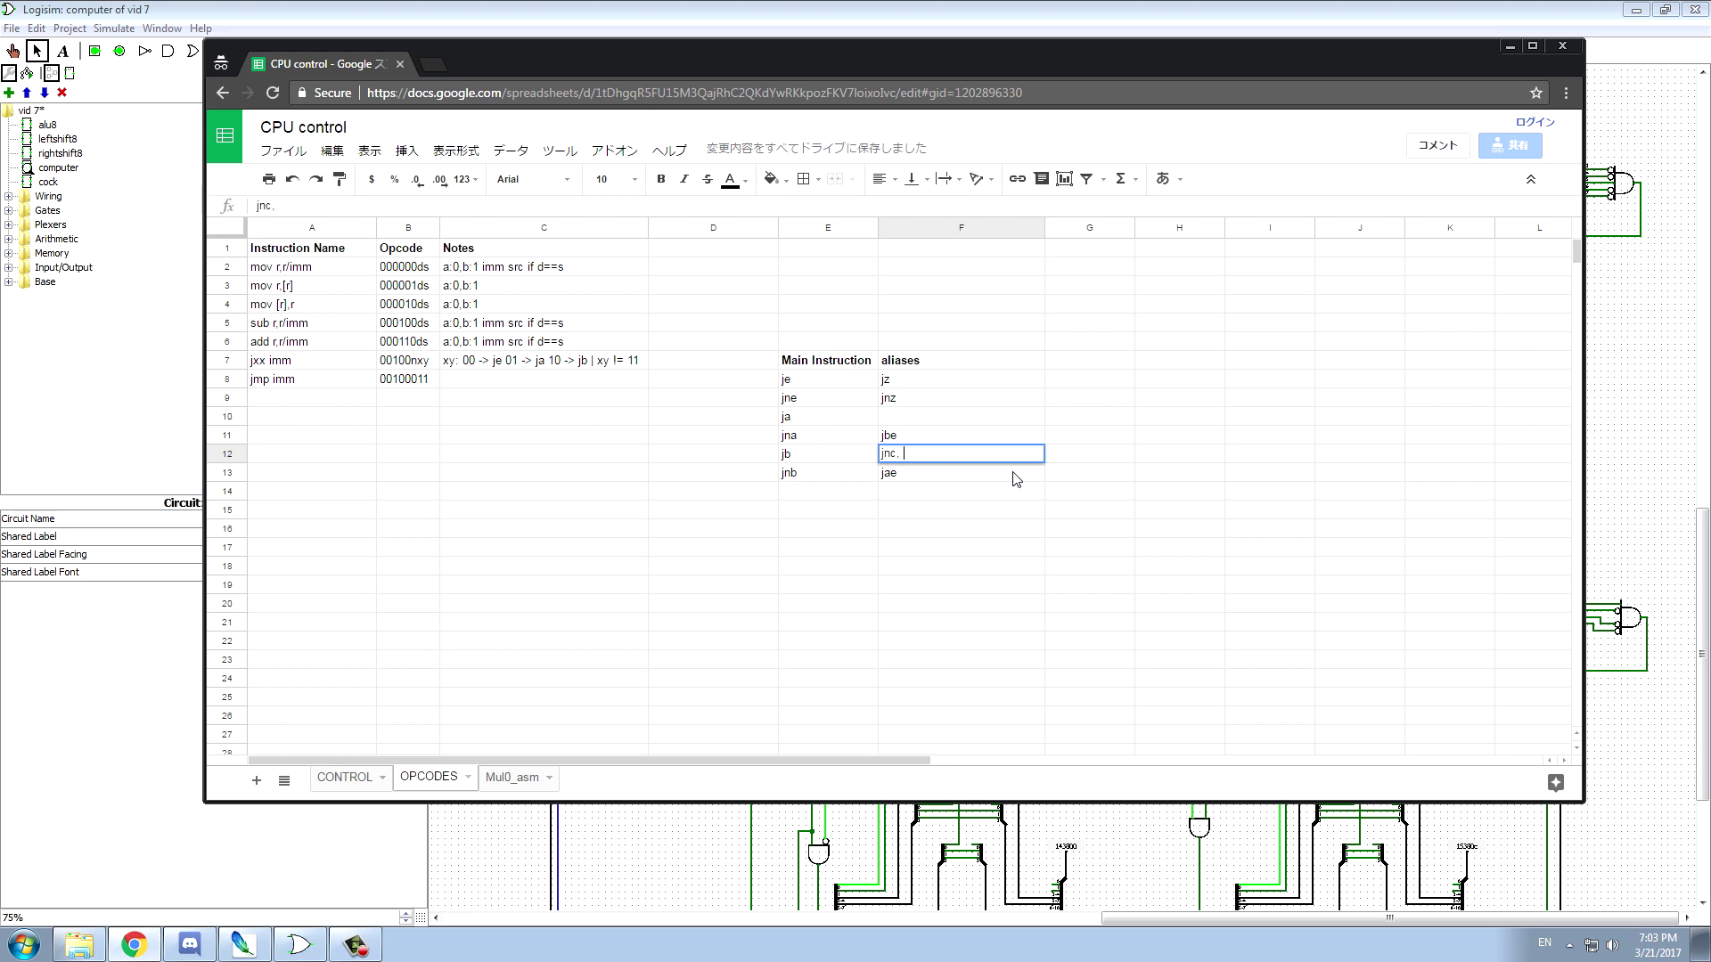
{"action": "left_click", "coordinate": [908, 478]}
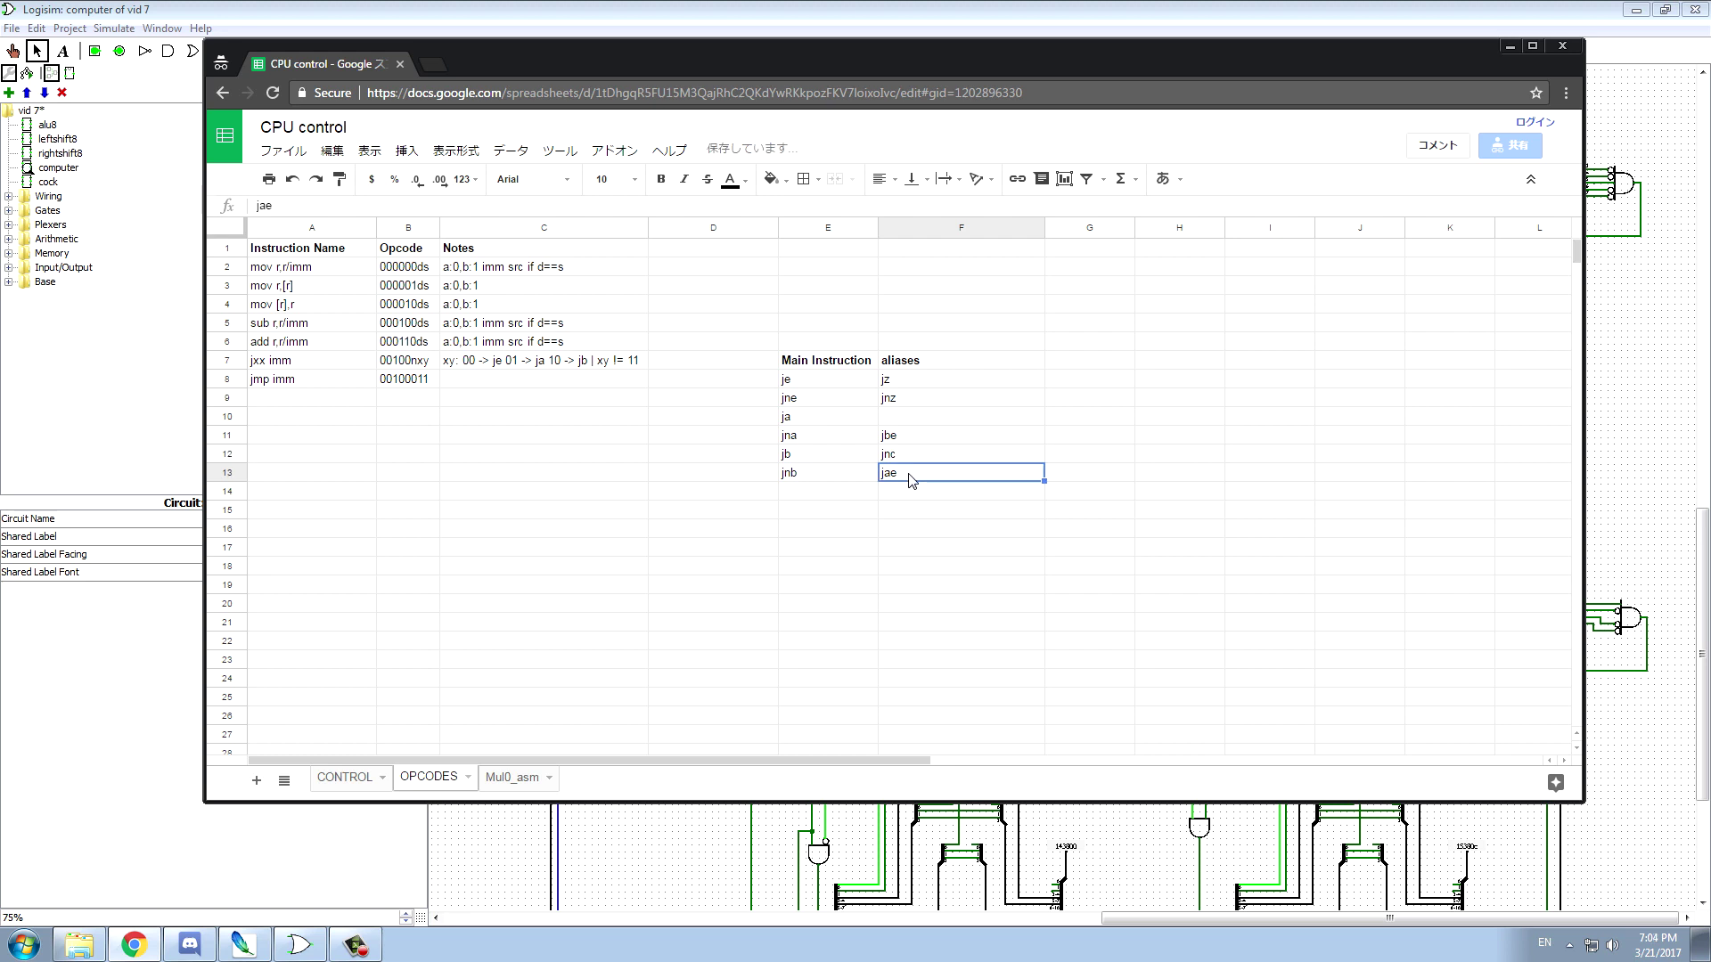
{"action": "double_click", "coordinate": [910, 479]}
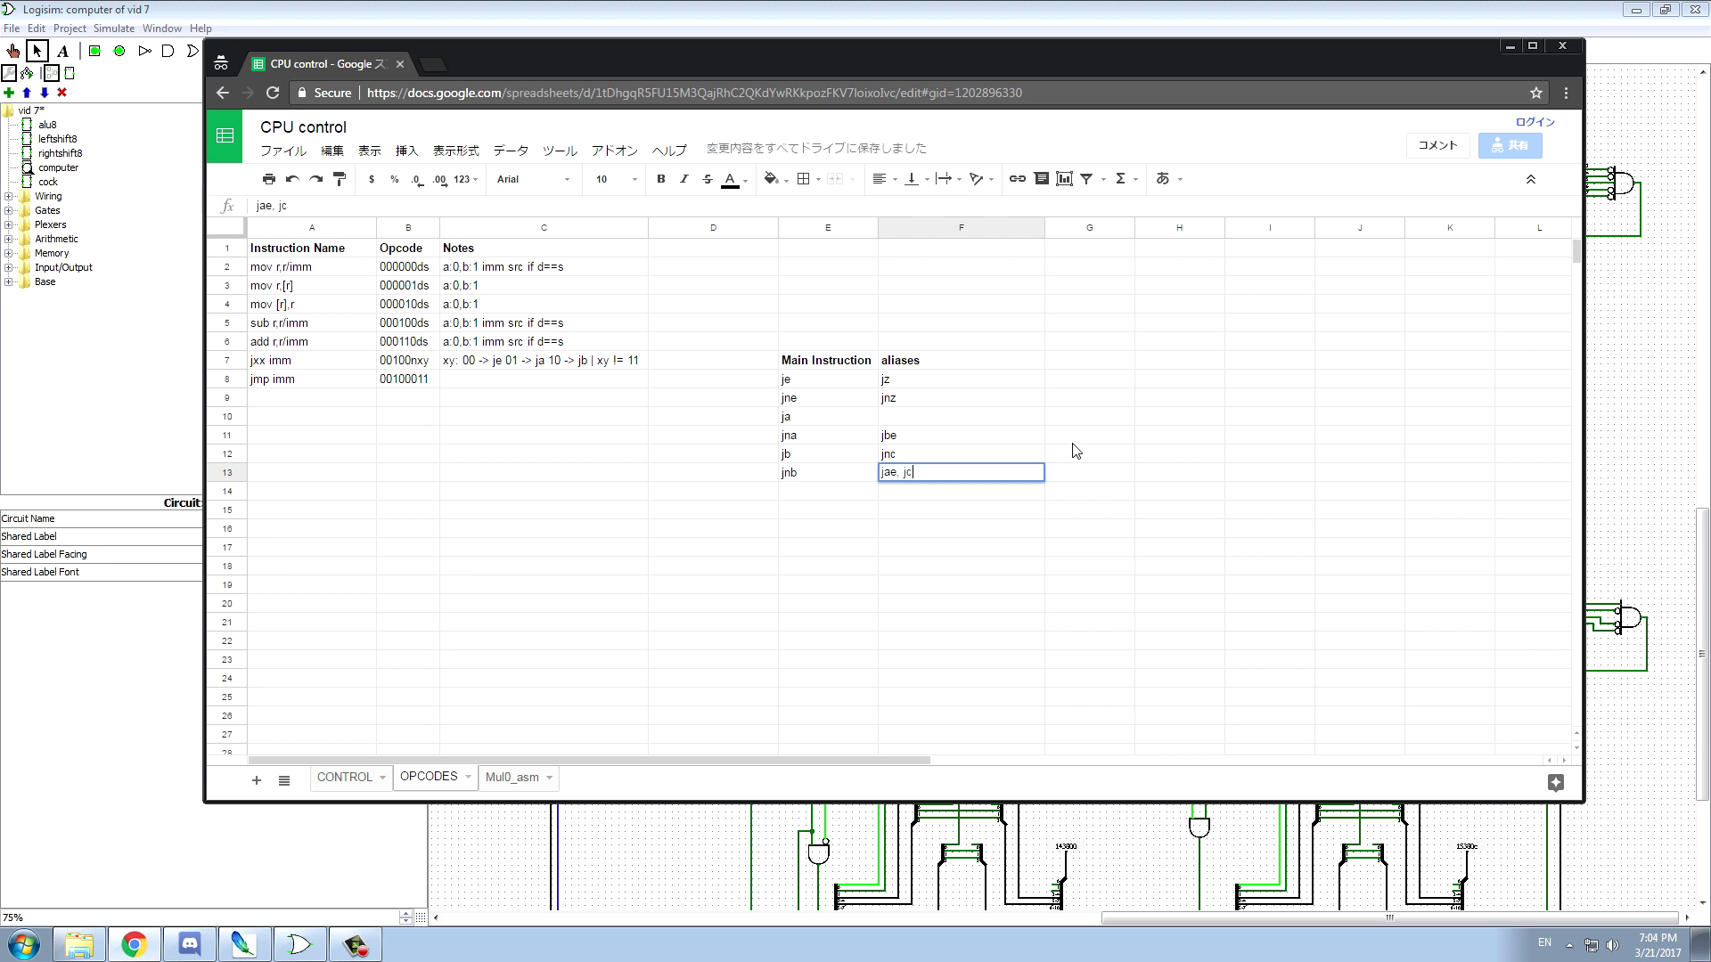
{"action": "key", "text": "Return"}
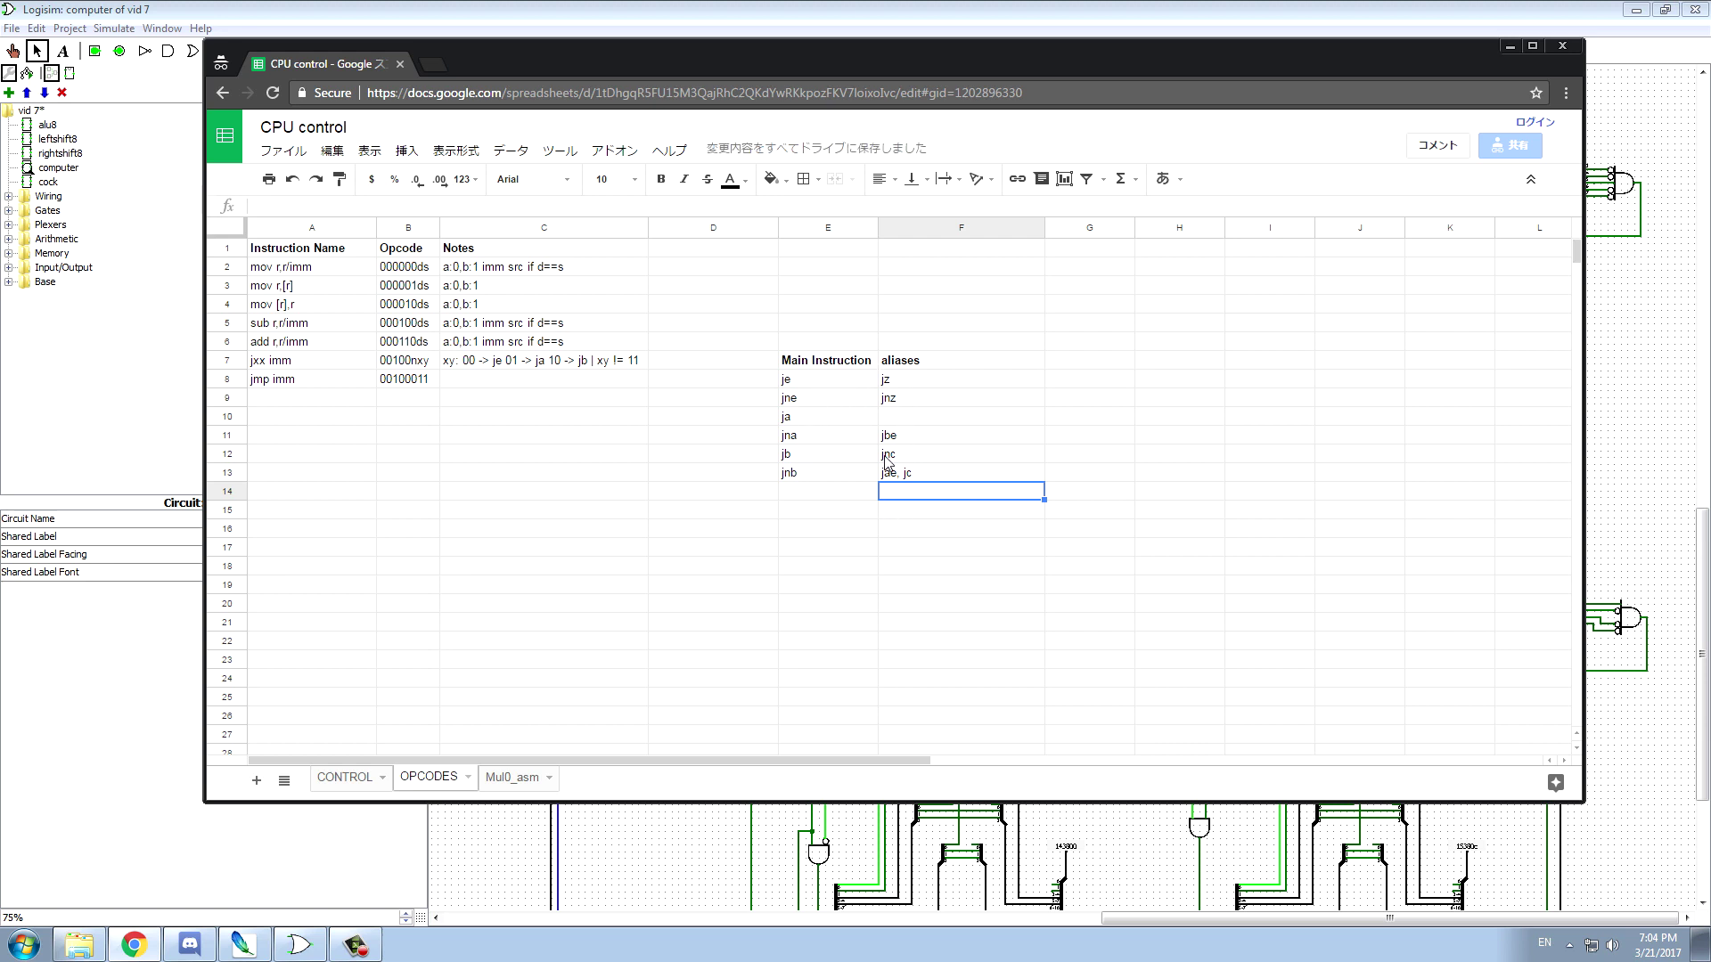
- Leave the alias cell for ja empty and narrow the aliases column on the OPCODES sheet
{"action": "left_click", "coordinate": [894, 418]}
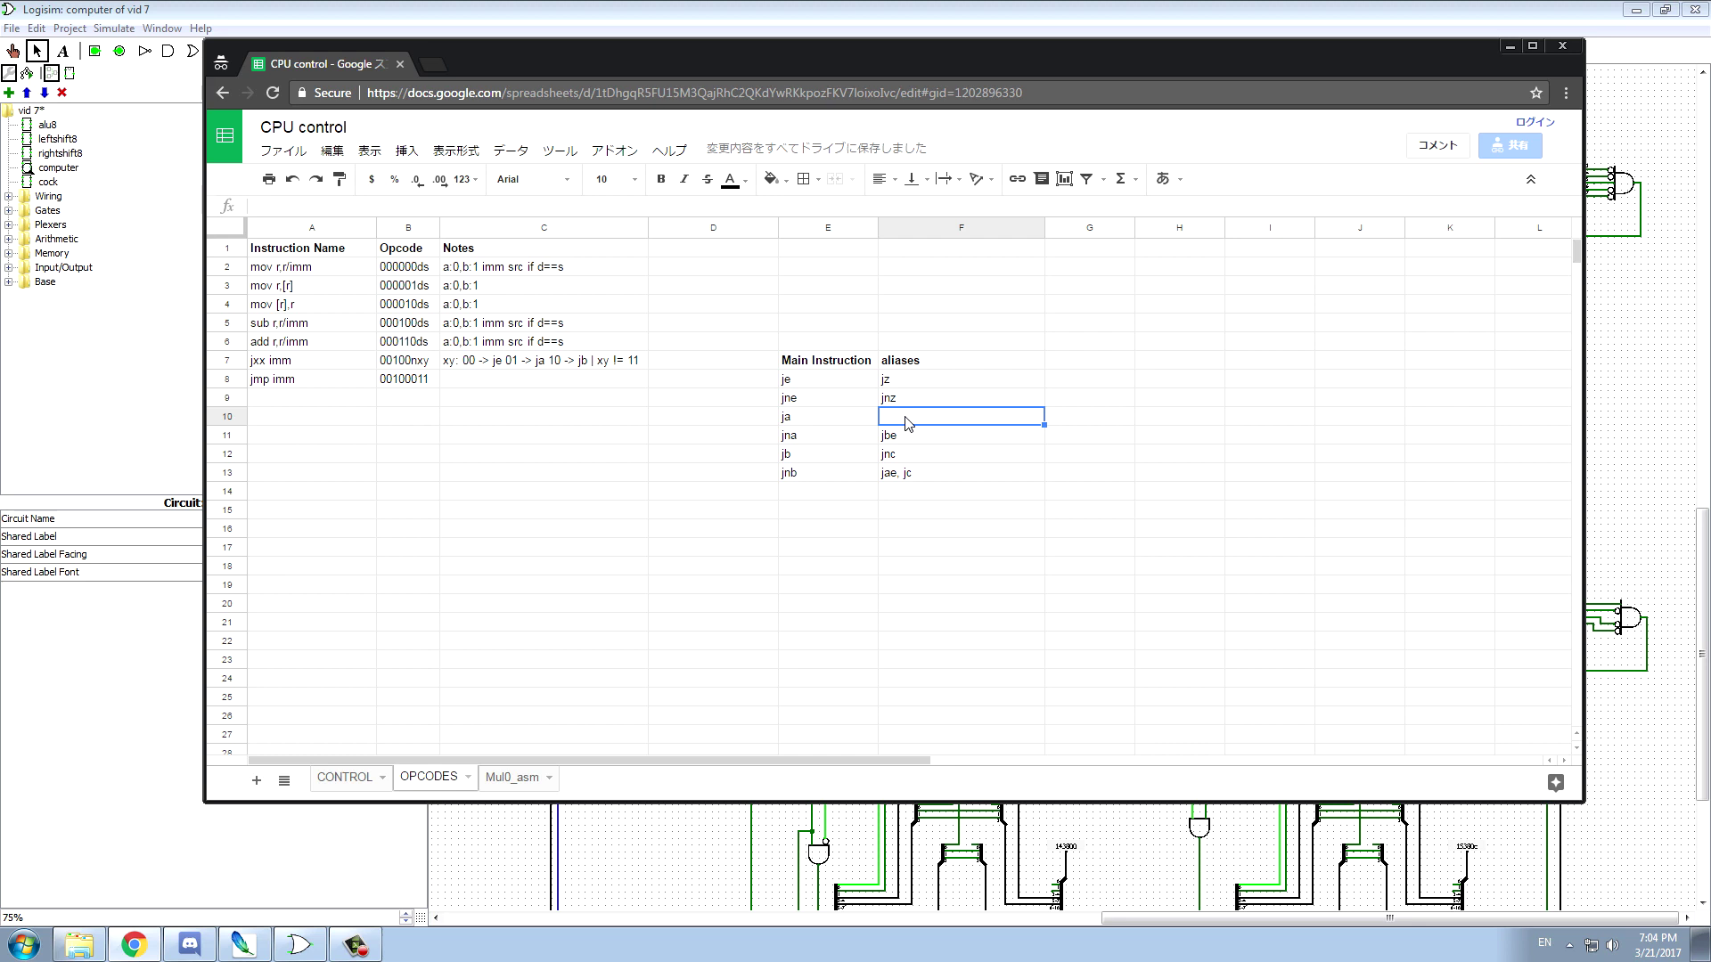
{"action": "type", "text": "j"}
{"action": "left_click", "coordinate": [870, 497]}
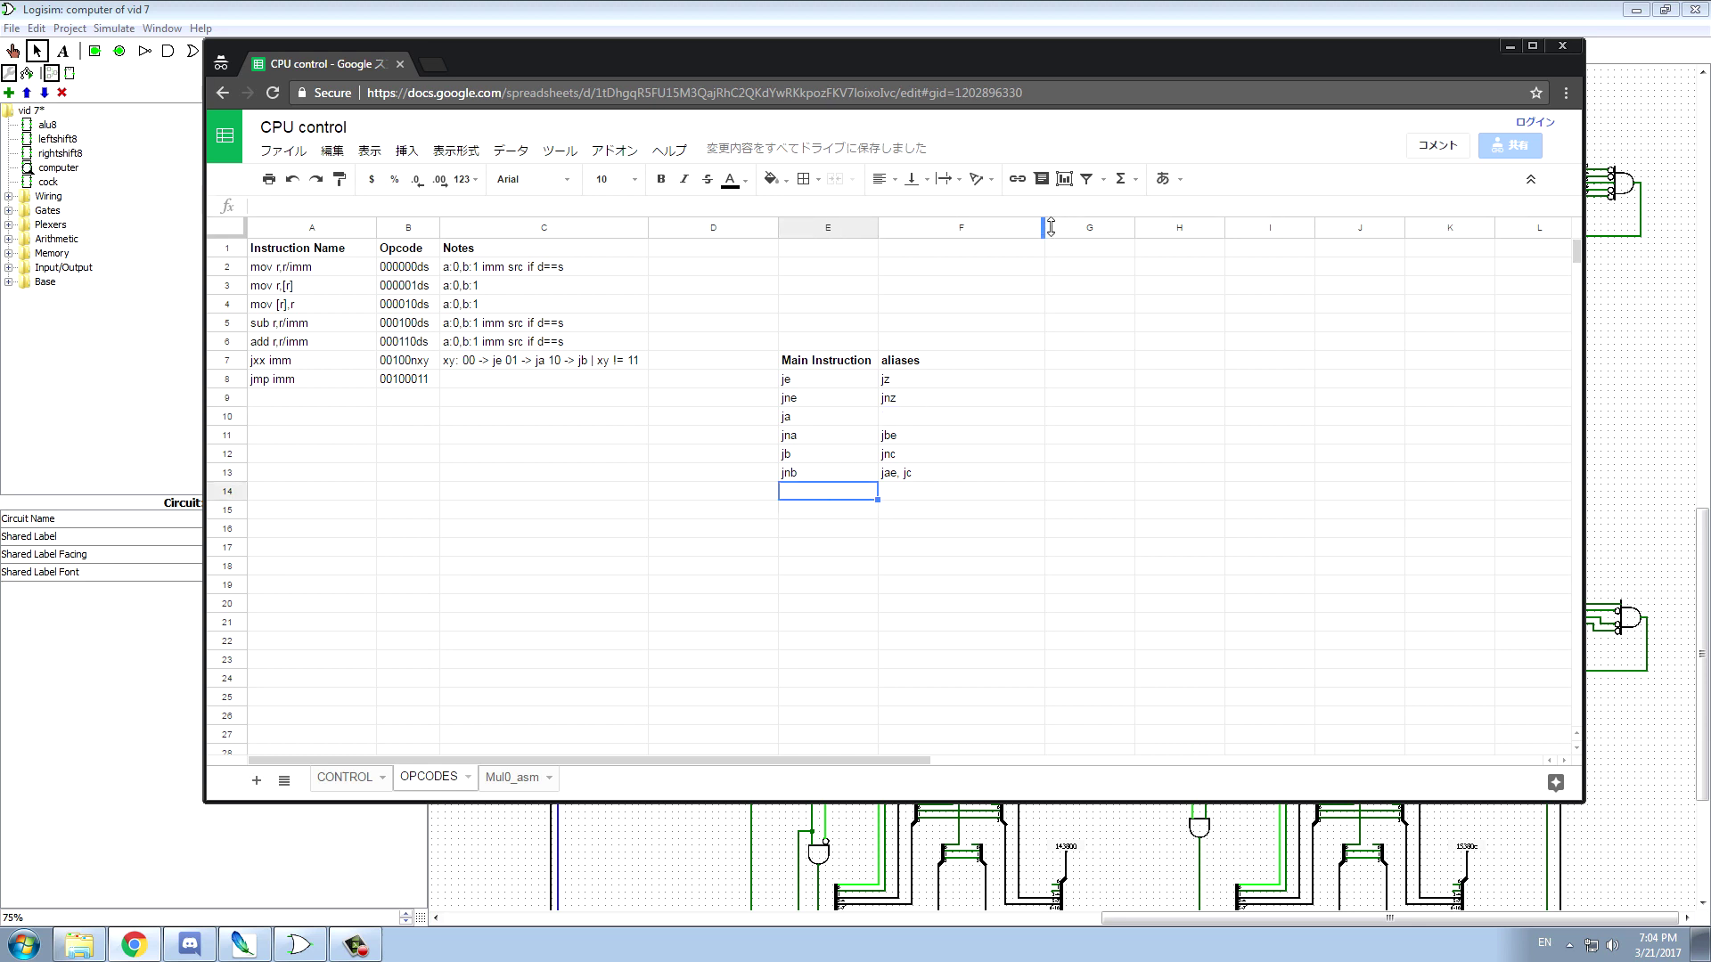
{"action": "left_click_drag", "start_coordinate": [1044, 234], "coordinate": [943, 234]}
- Open the Mul0_asm sheet and select its first cell, A1
{"action": "left_click", "coordinate": [521, 779]}
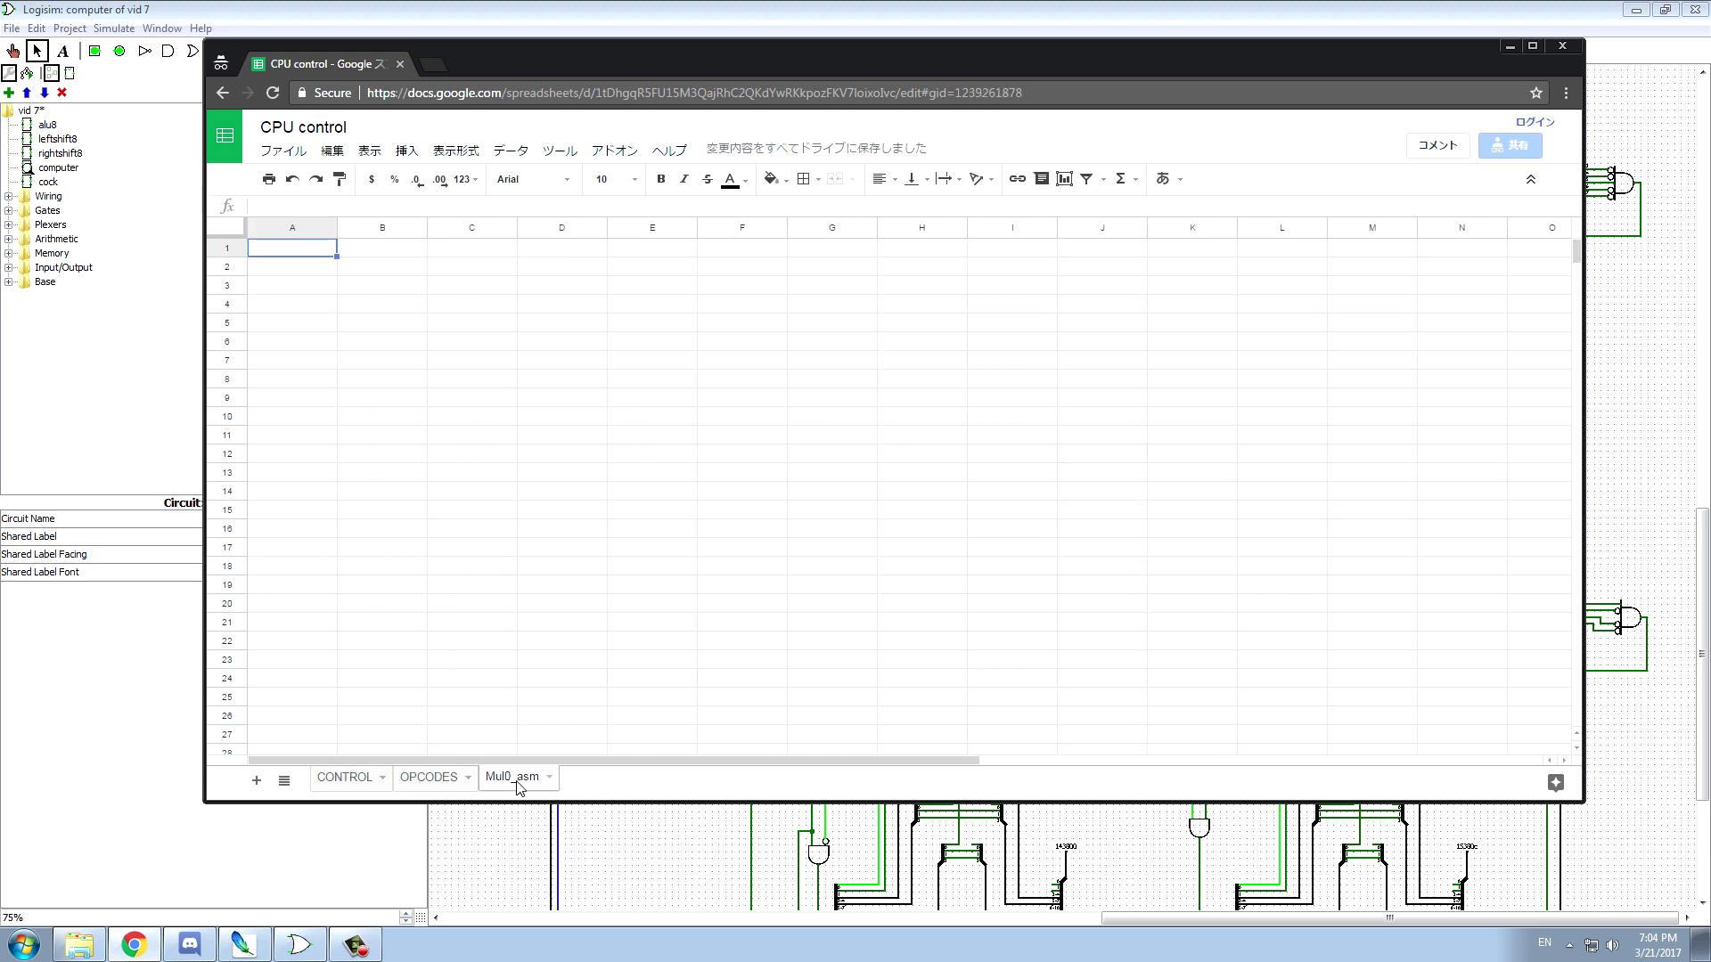
{"action": "left_click", "coordinate": [376, 250]}
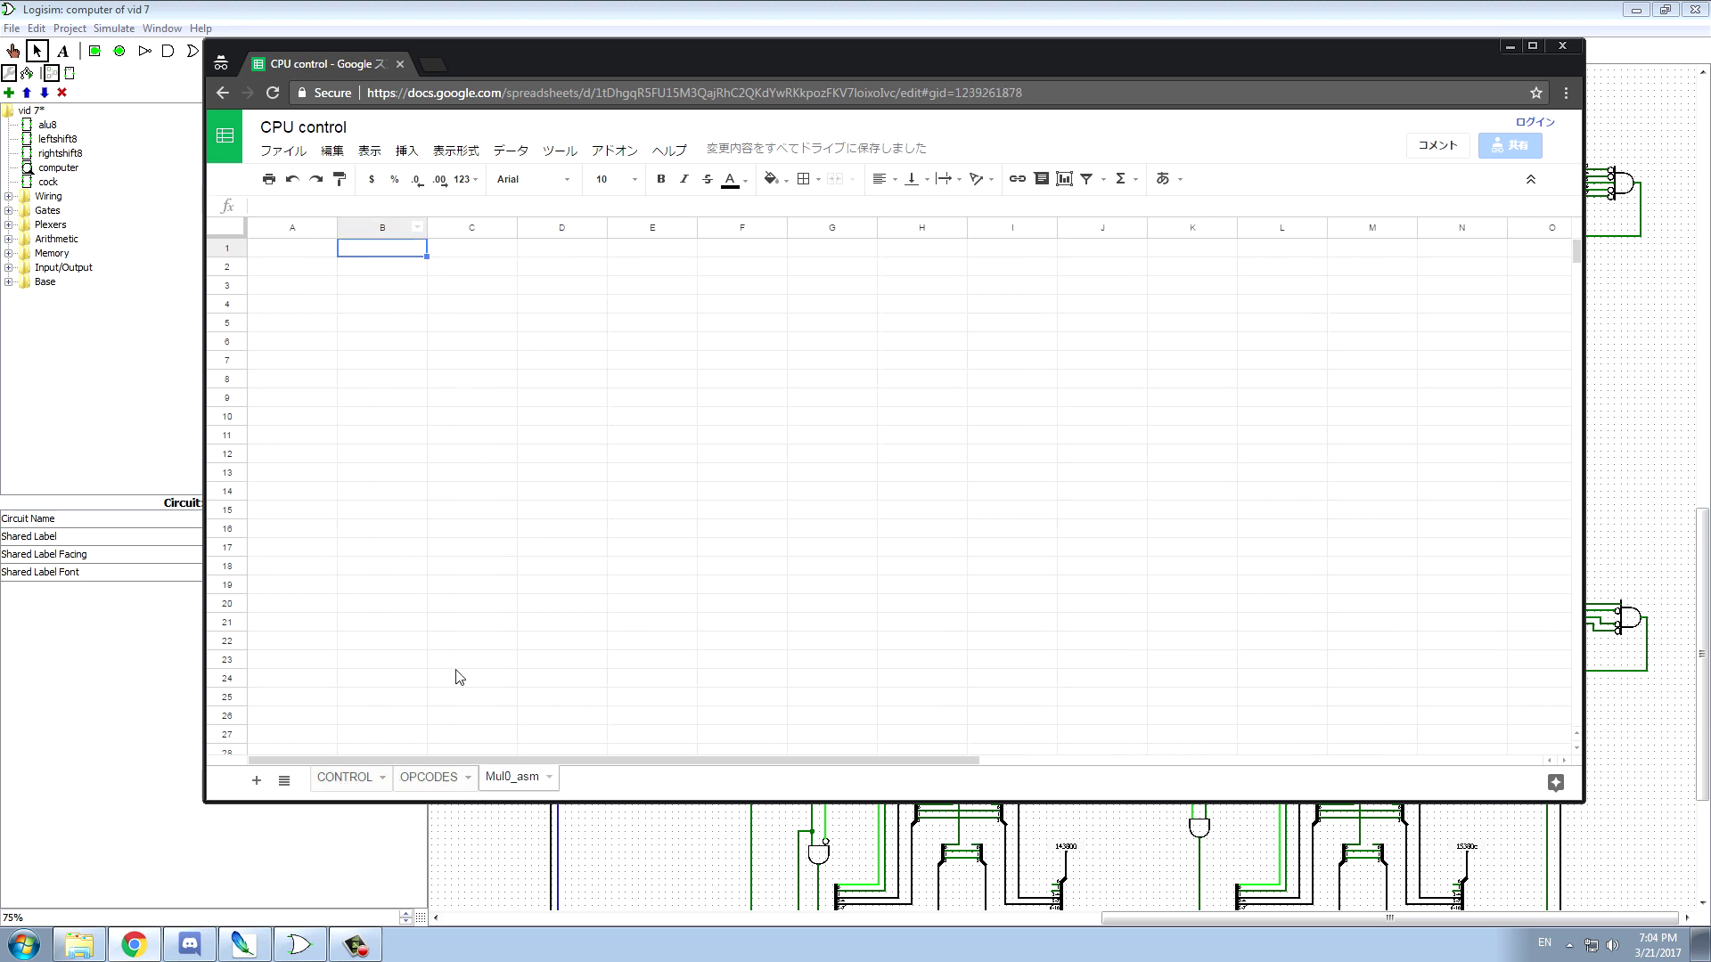
{"action": "left_click", "coordinate": [389, 270]}
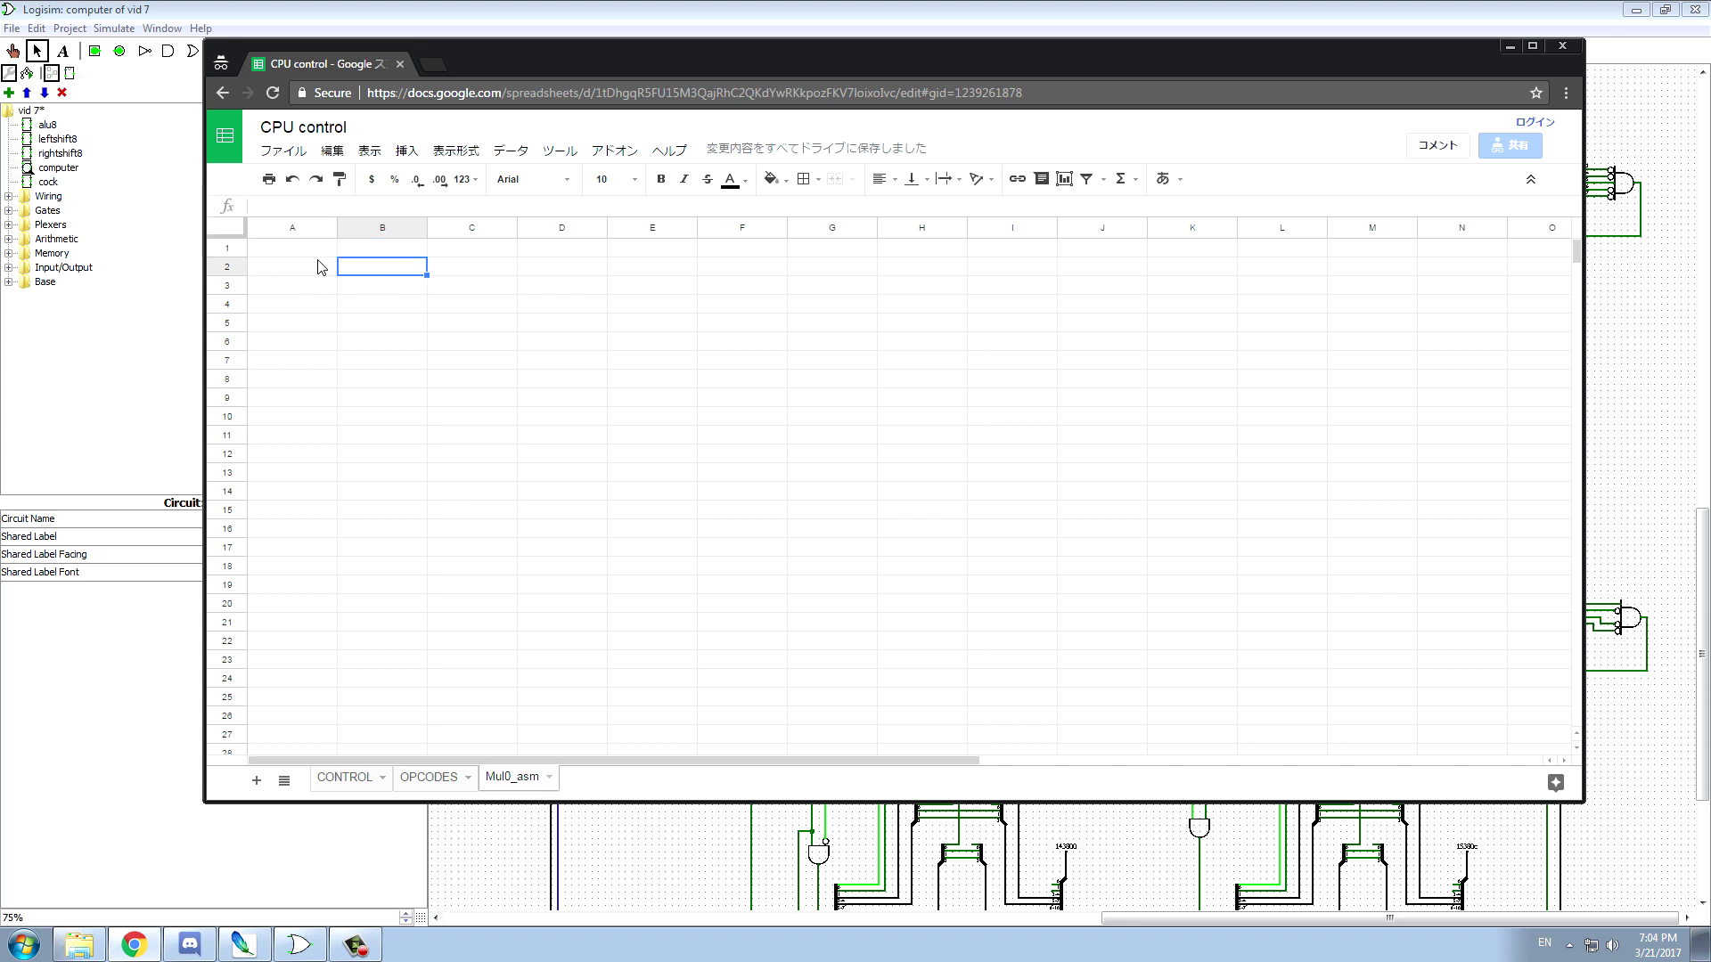
{"action": "left_click", "coordinate": [316, 249]}
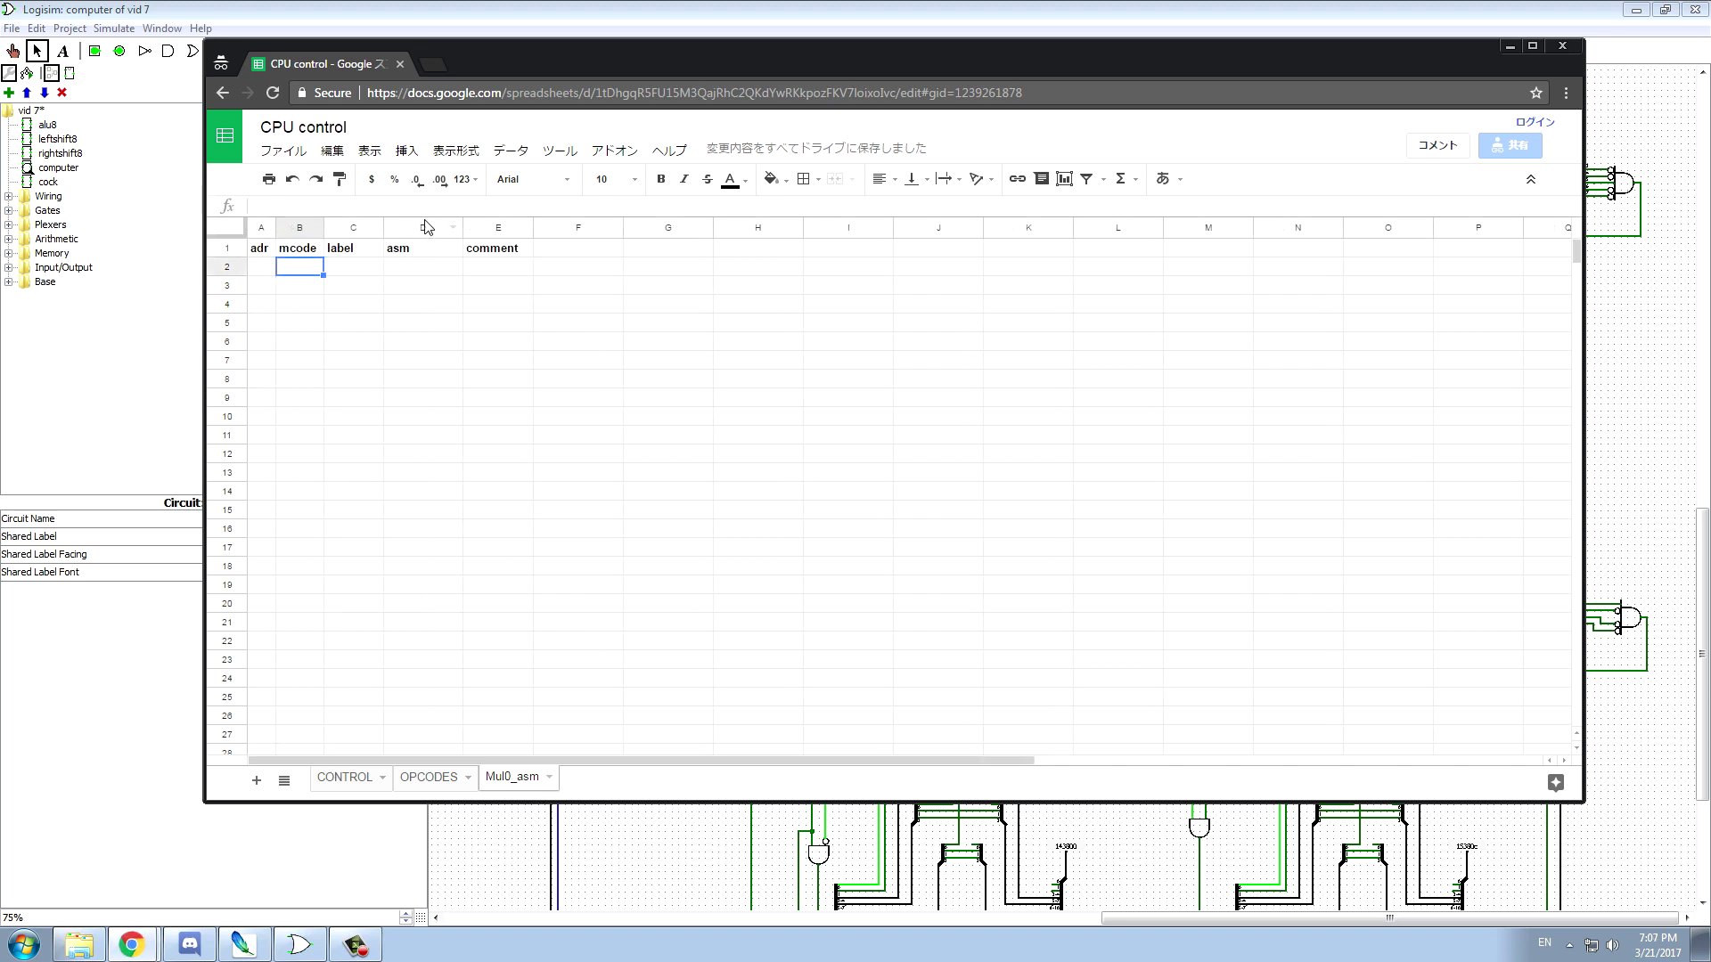
- Widen the comment column on the Mul0_asm sheet
{"action": "left_click", "coordinate": [416, 269]}
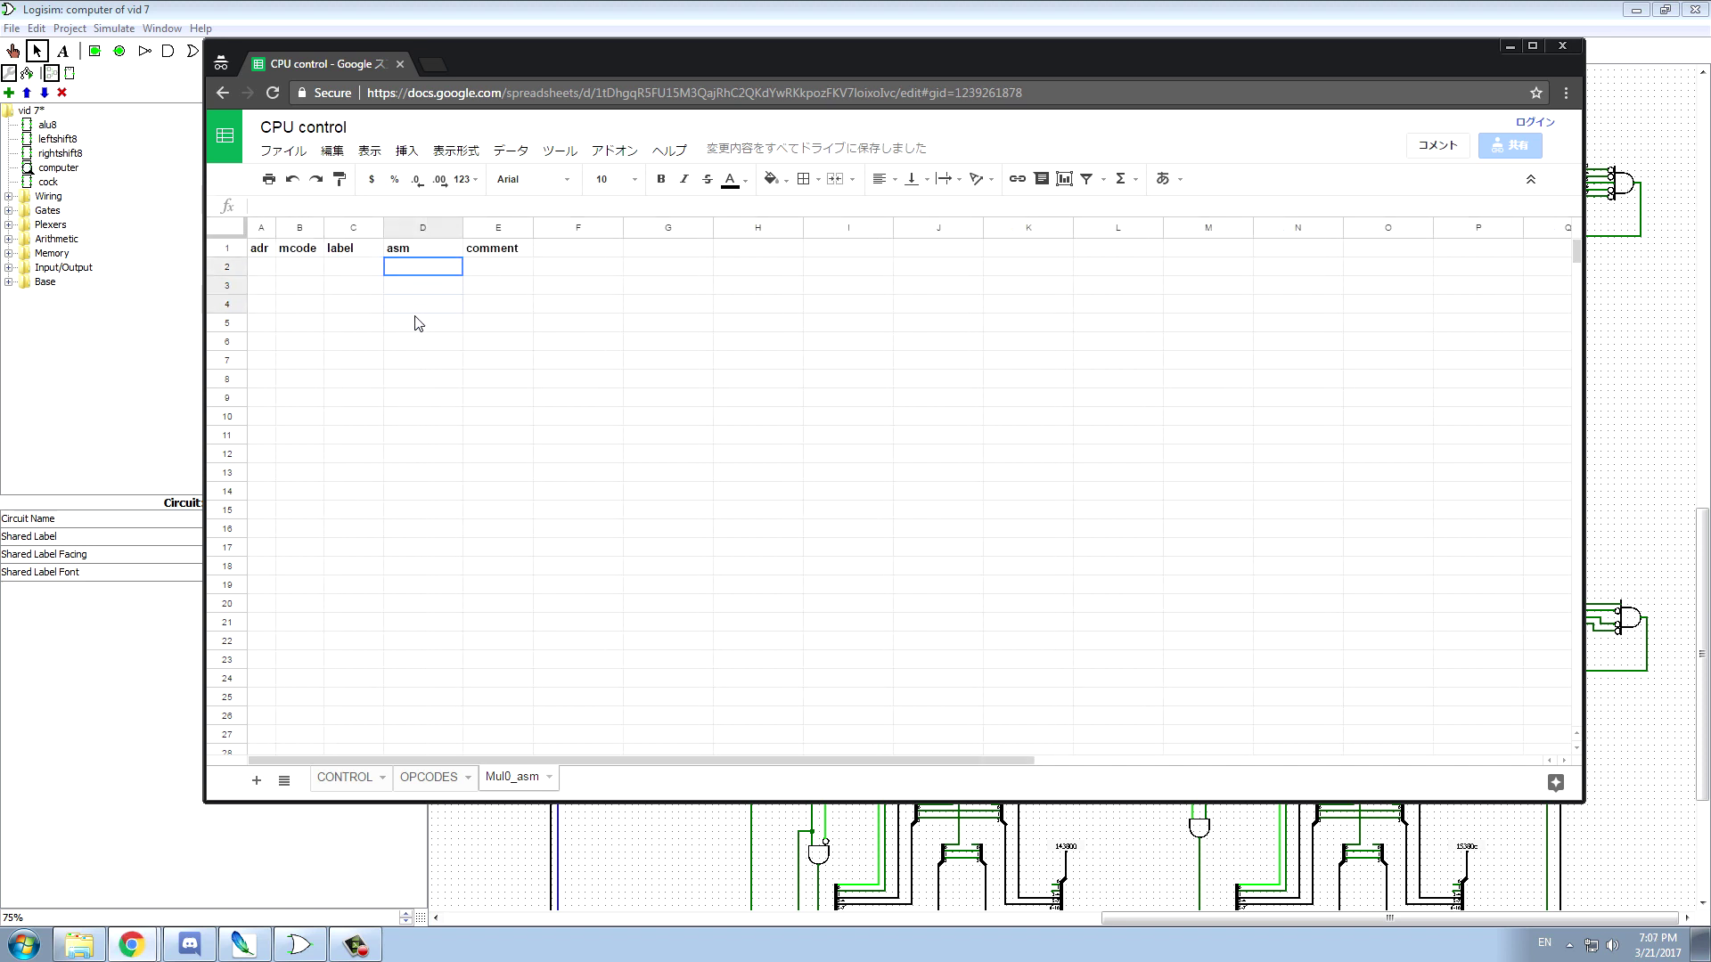
{"action": "left_click", "coordinate": [427, 601], "text": "shift"}
{"action": "left_click_drag", "start_coordinate": [354, 272], "coordinate": [361, 588]}
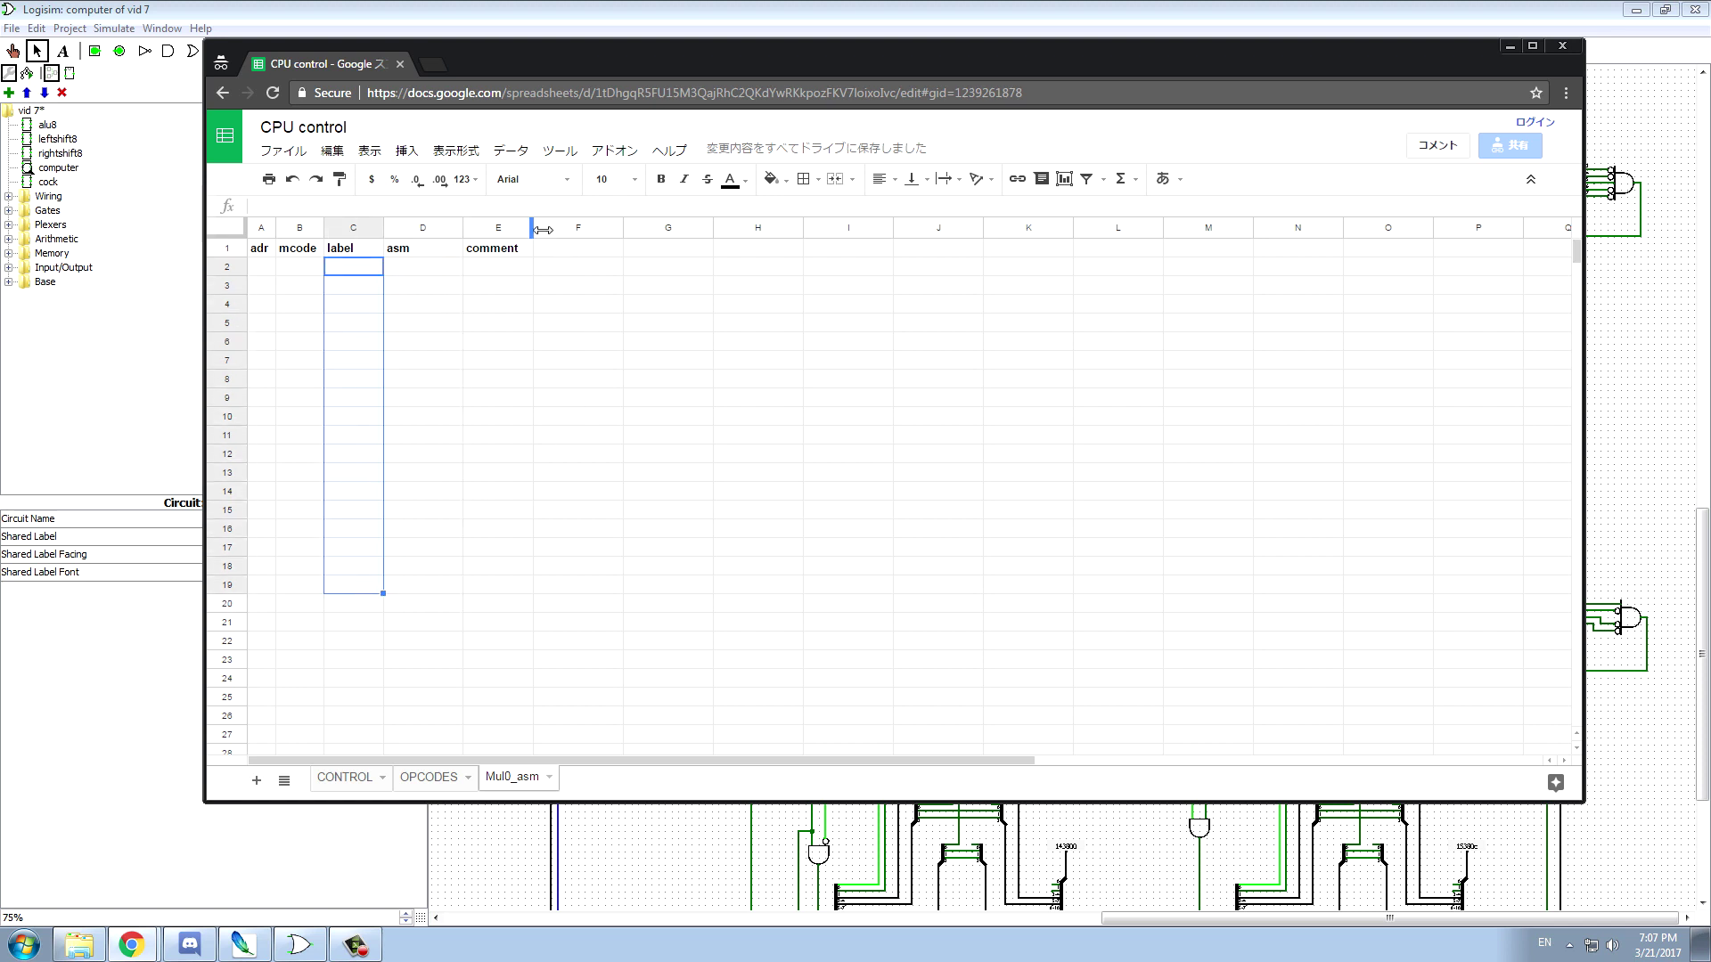
{"action": "left_click_drag", "start_coordinate": [623, 231], "coordinate": [625, 233]}
- Go through the empty cells below the comment, mcode, adr and label headings to review the sheet layout
{"action": "left_click", "coordinate": [517, 267]}
{"action": "left_click", "coordinate": [534, 550], "text": "shift"}
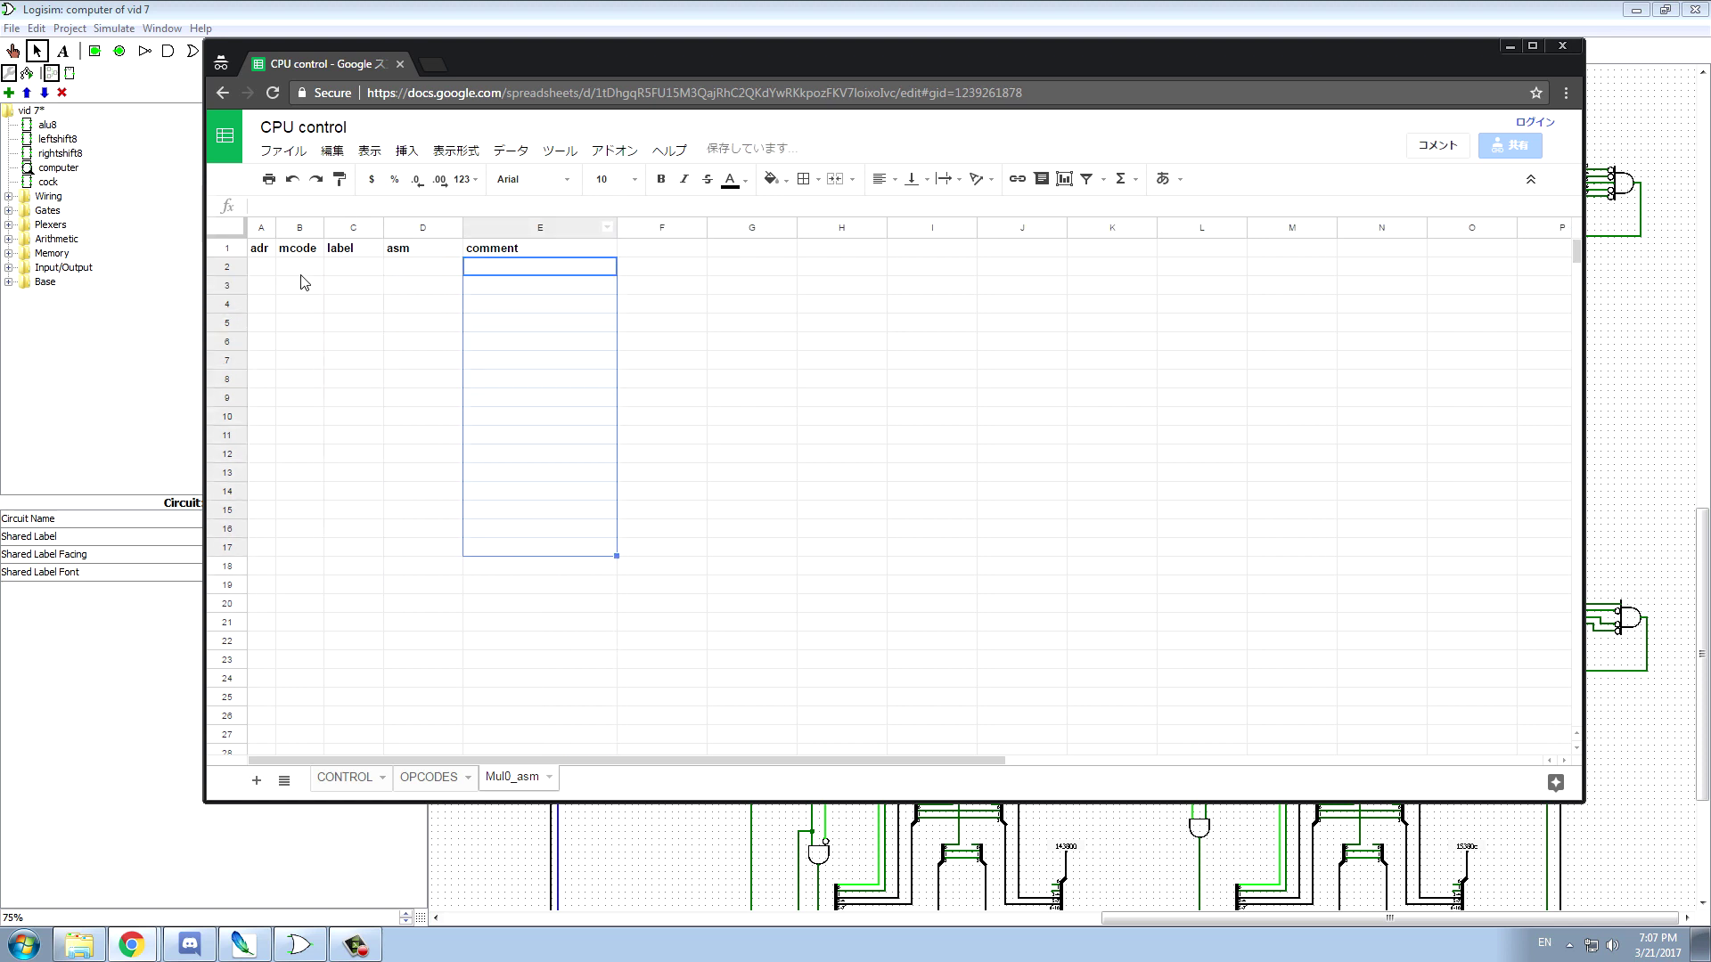
{"action": "left_click_drag", "start_coordinate": [303, 272], "coordinate": [312, 570]}
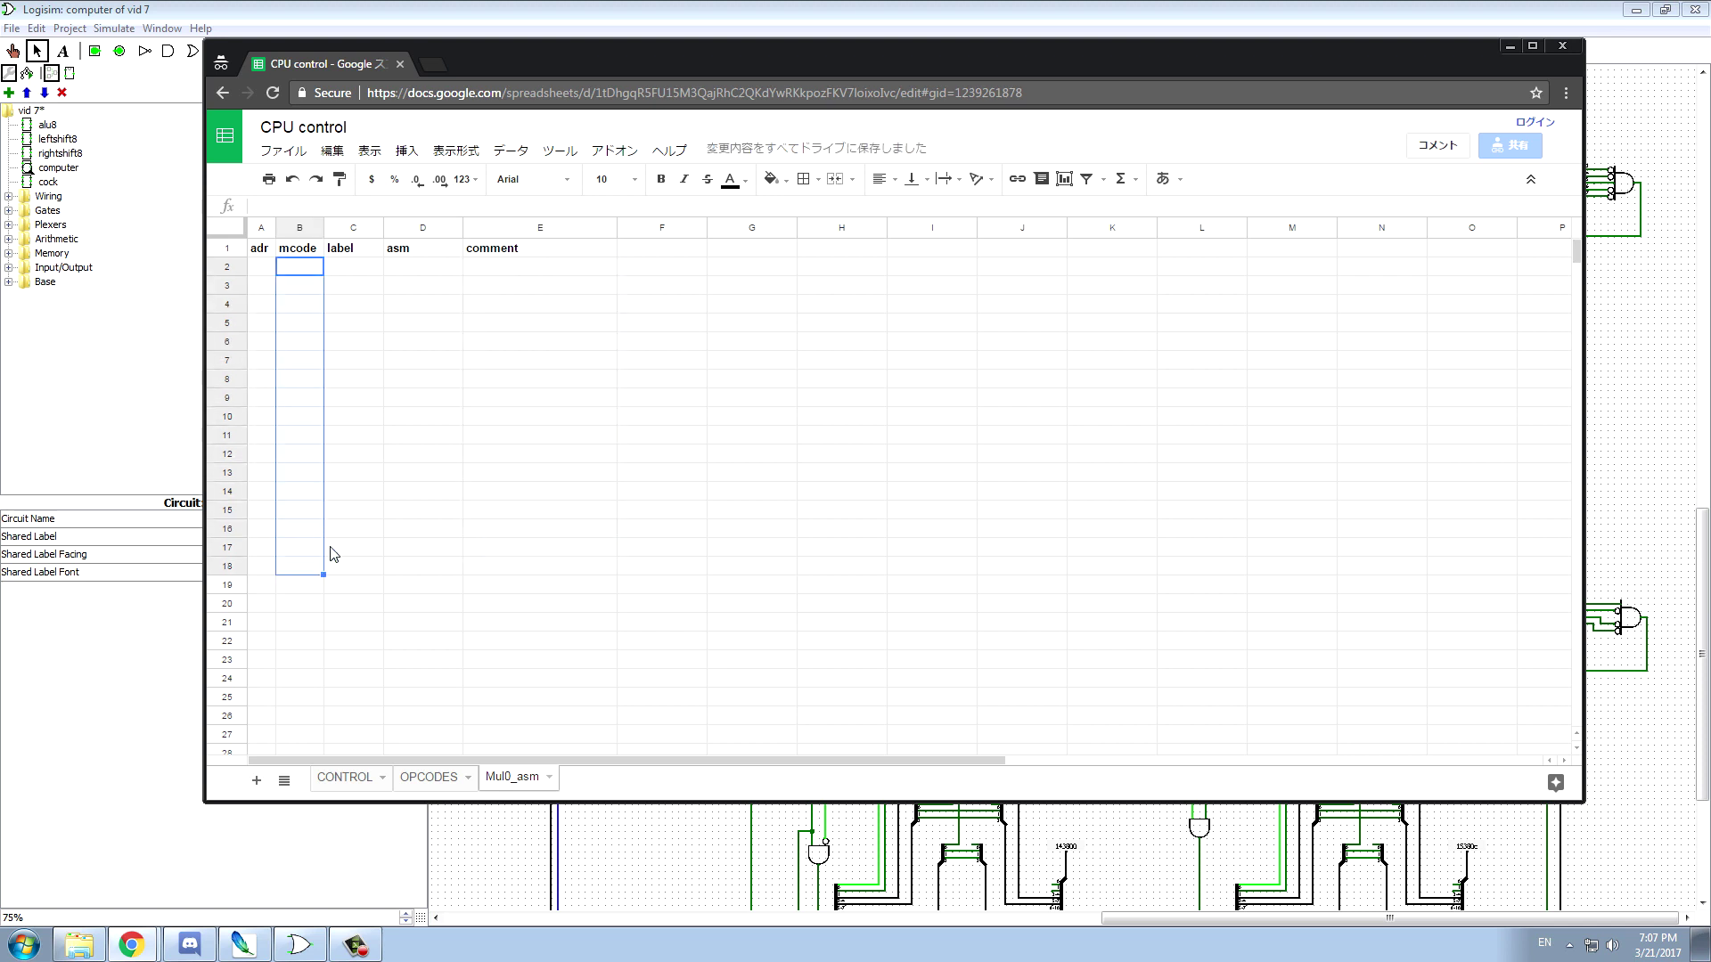
{"action": "left_click", "coordinate": [259, 267]}
{"action": "left_click", "coordinate": [254, 548], "text": "shift"}
{"action": "left_click", "coordinate": [303, 266]}
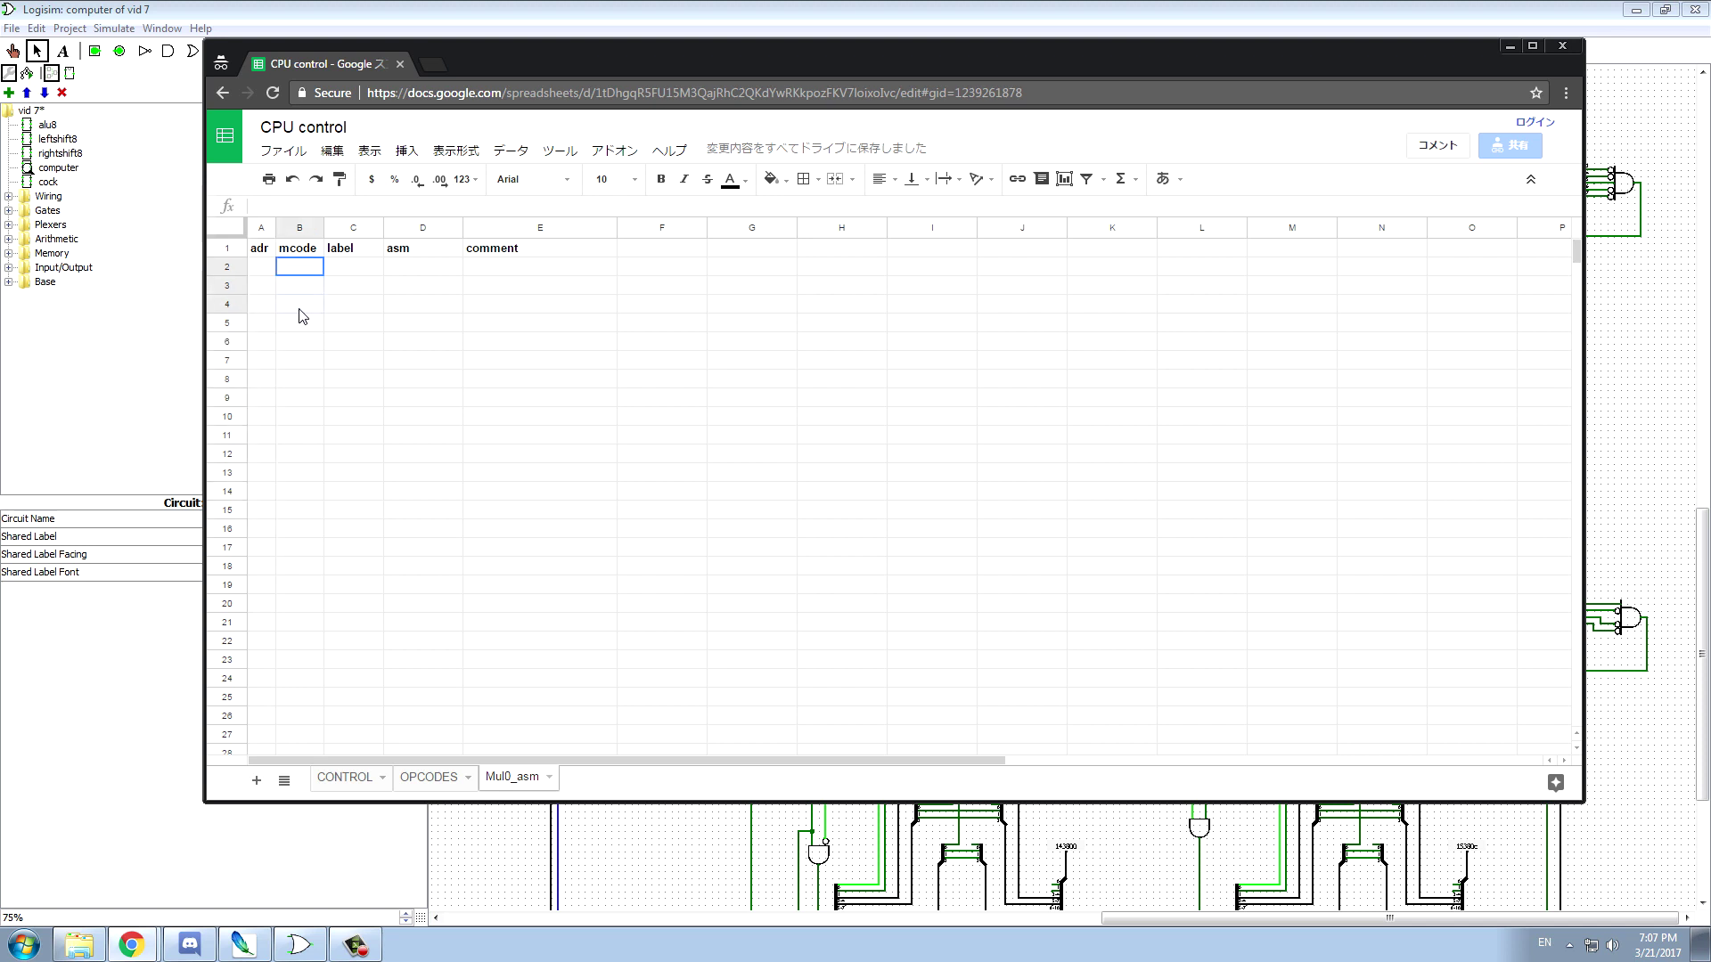
{"action": "left_click", "coordinate": [305, 564], "text": "shift"}
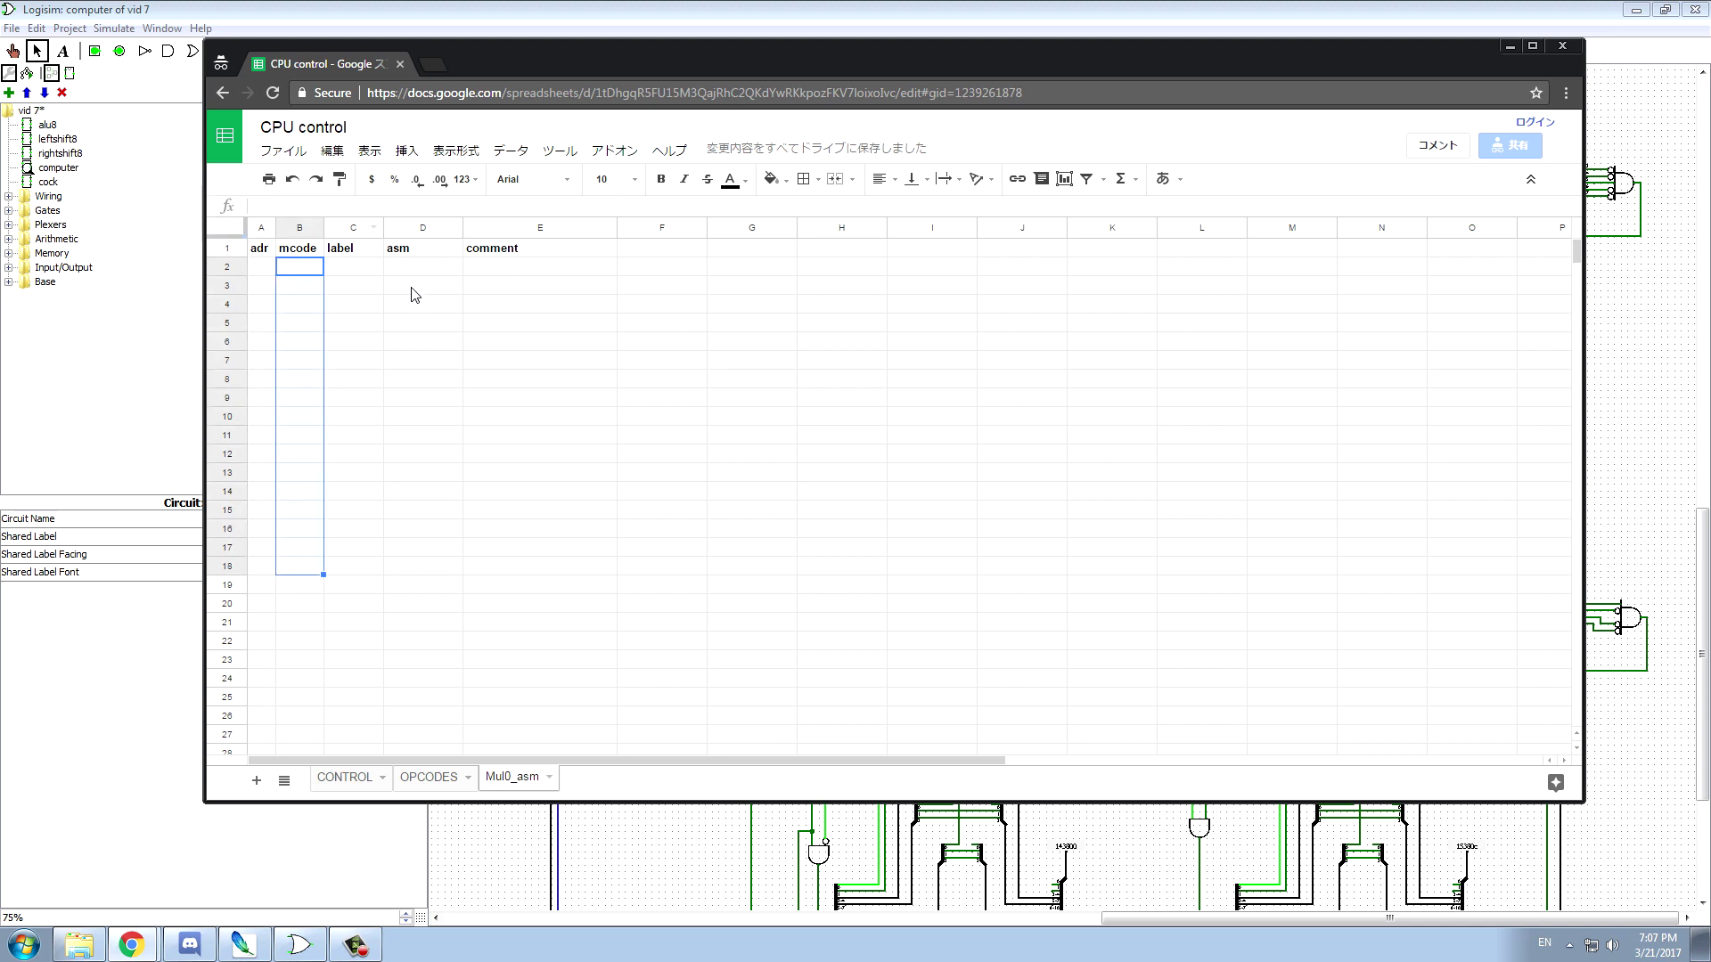
{"action": "left_click", "coordinate": [357, 268]}
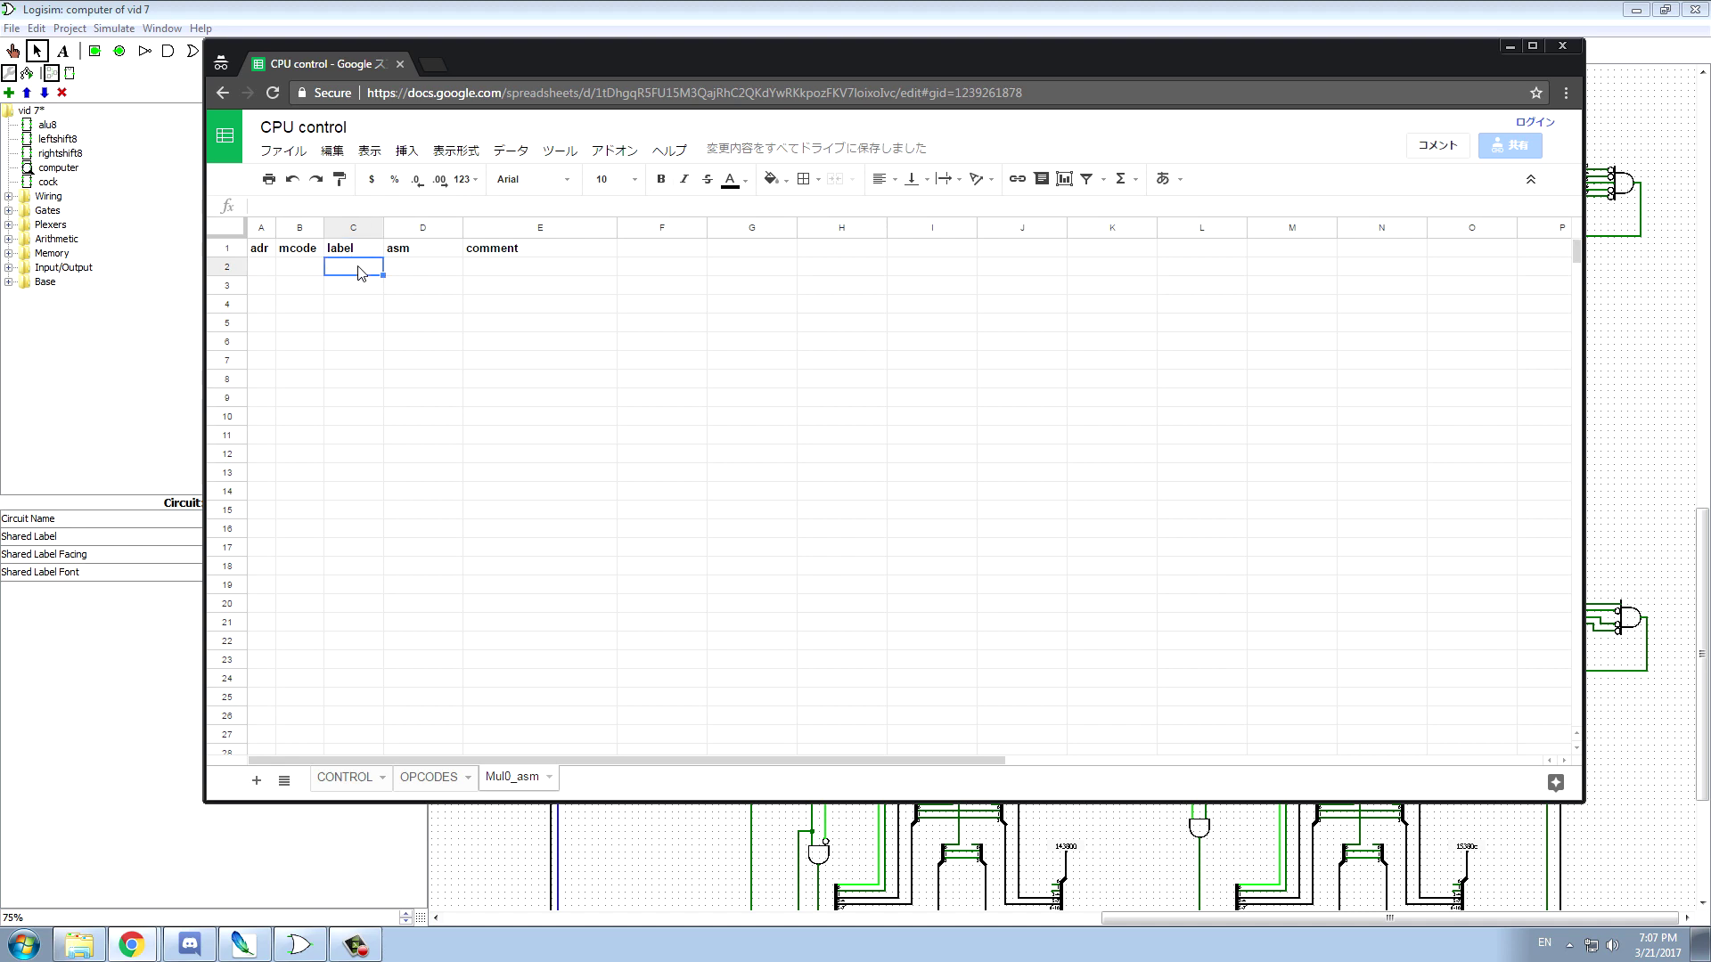
- Switch to the Photoshop drawing, hide Layer 2 and make Layer 1 the active layer
{"action": "left_click", "coordinate": [258, 955]}
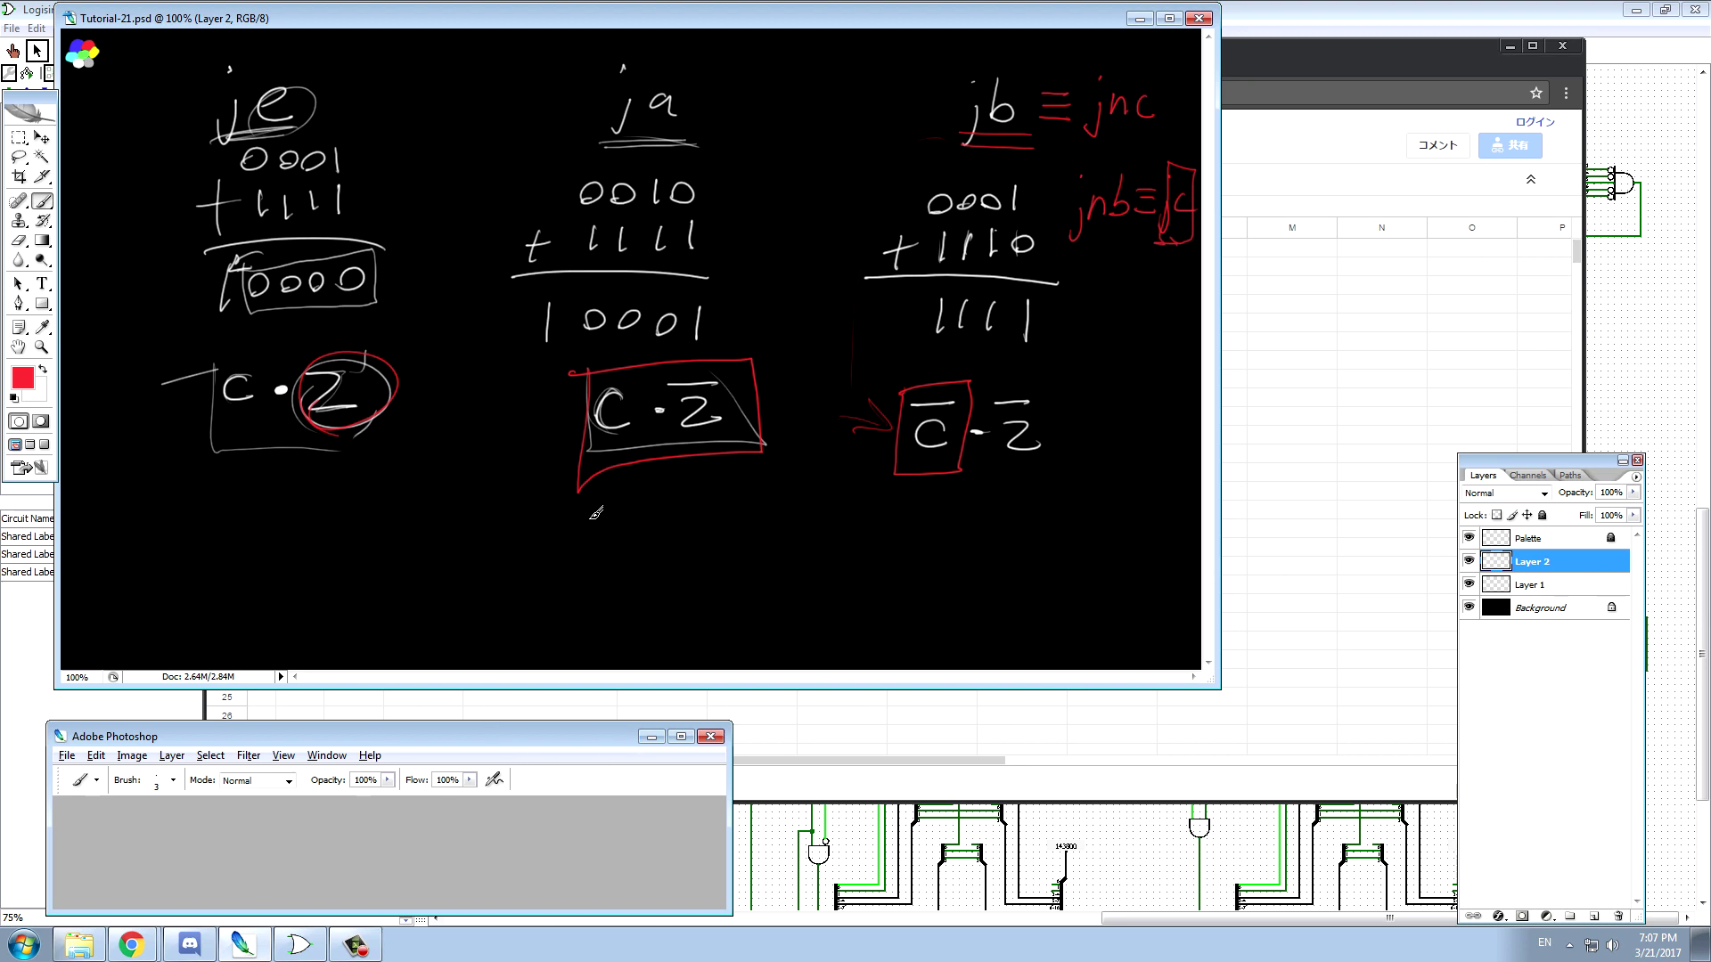
{"action": "left_click", "coordinate": [1469, 561]}
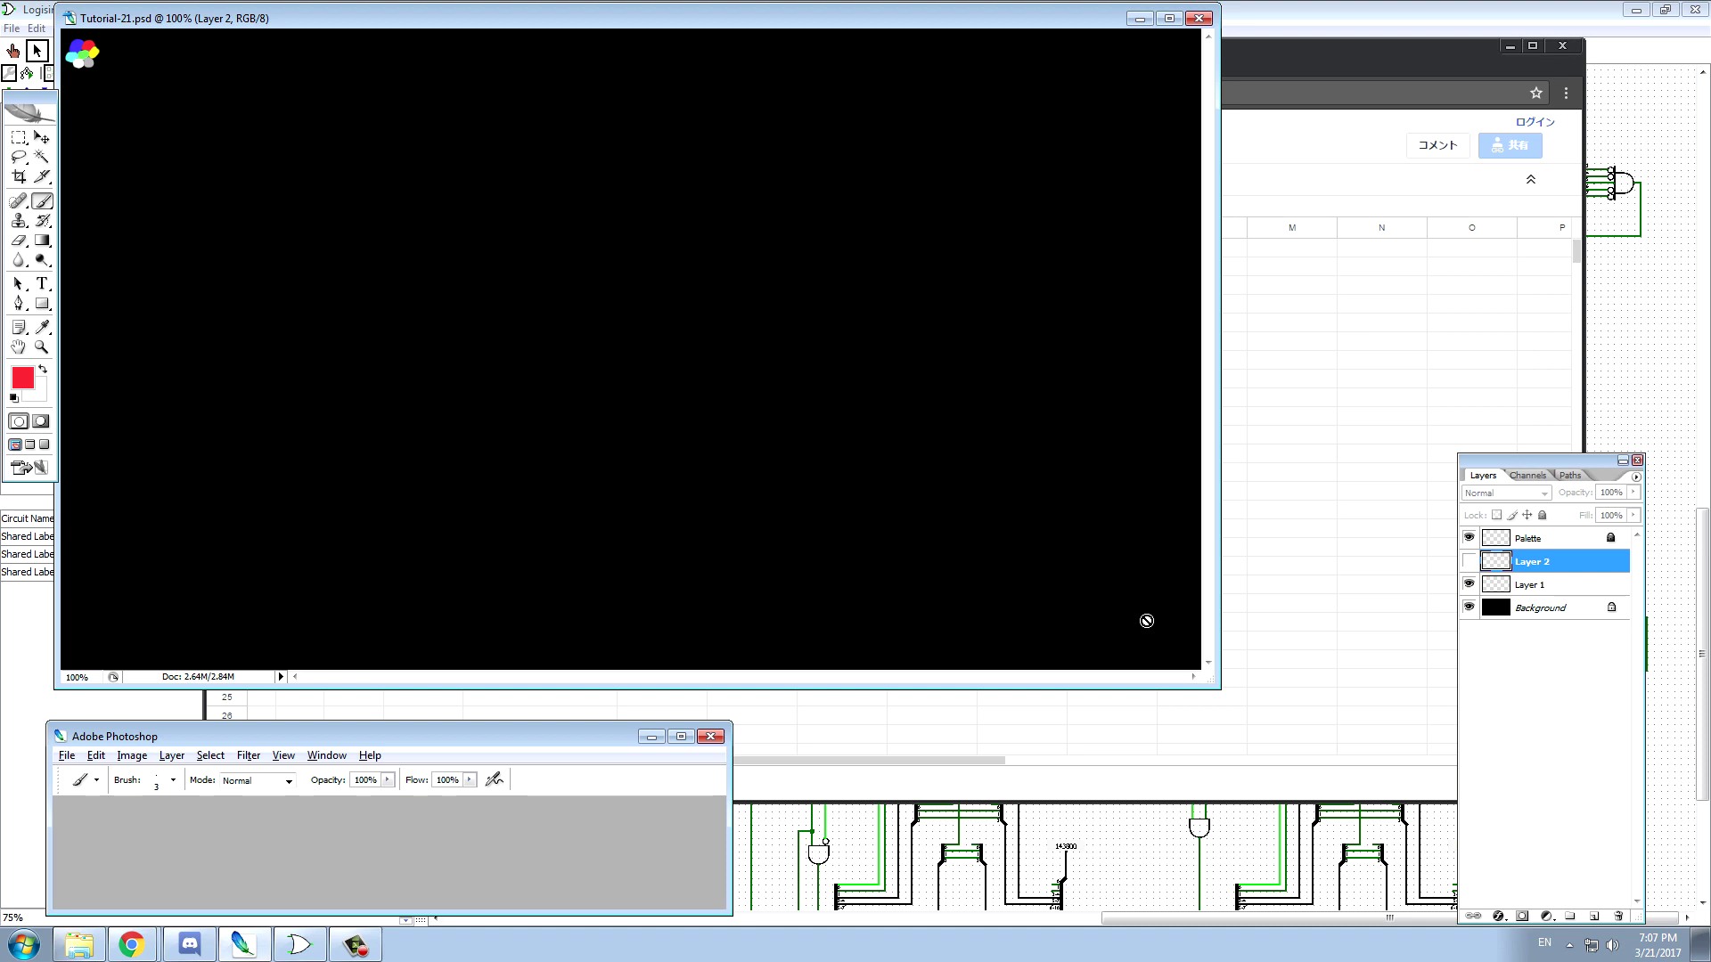
{"action": "left_click", "coordinate": [1541, 586]}
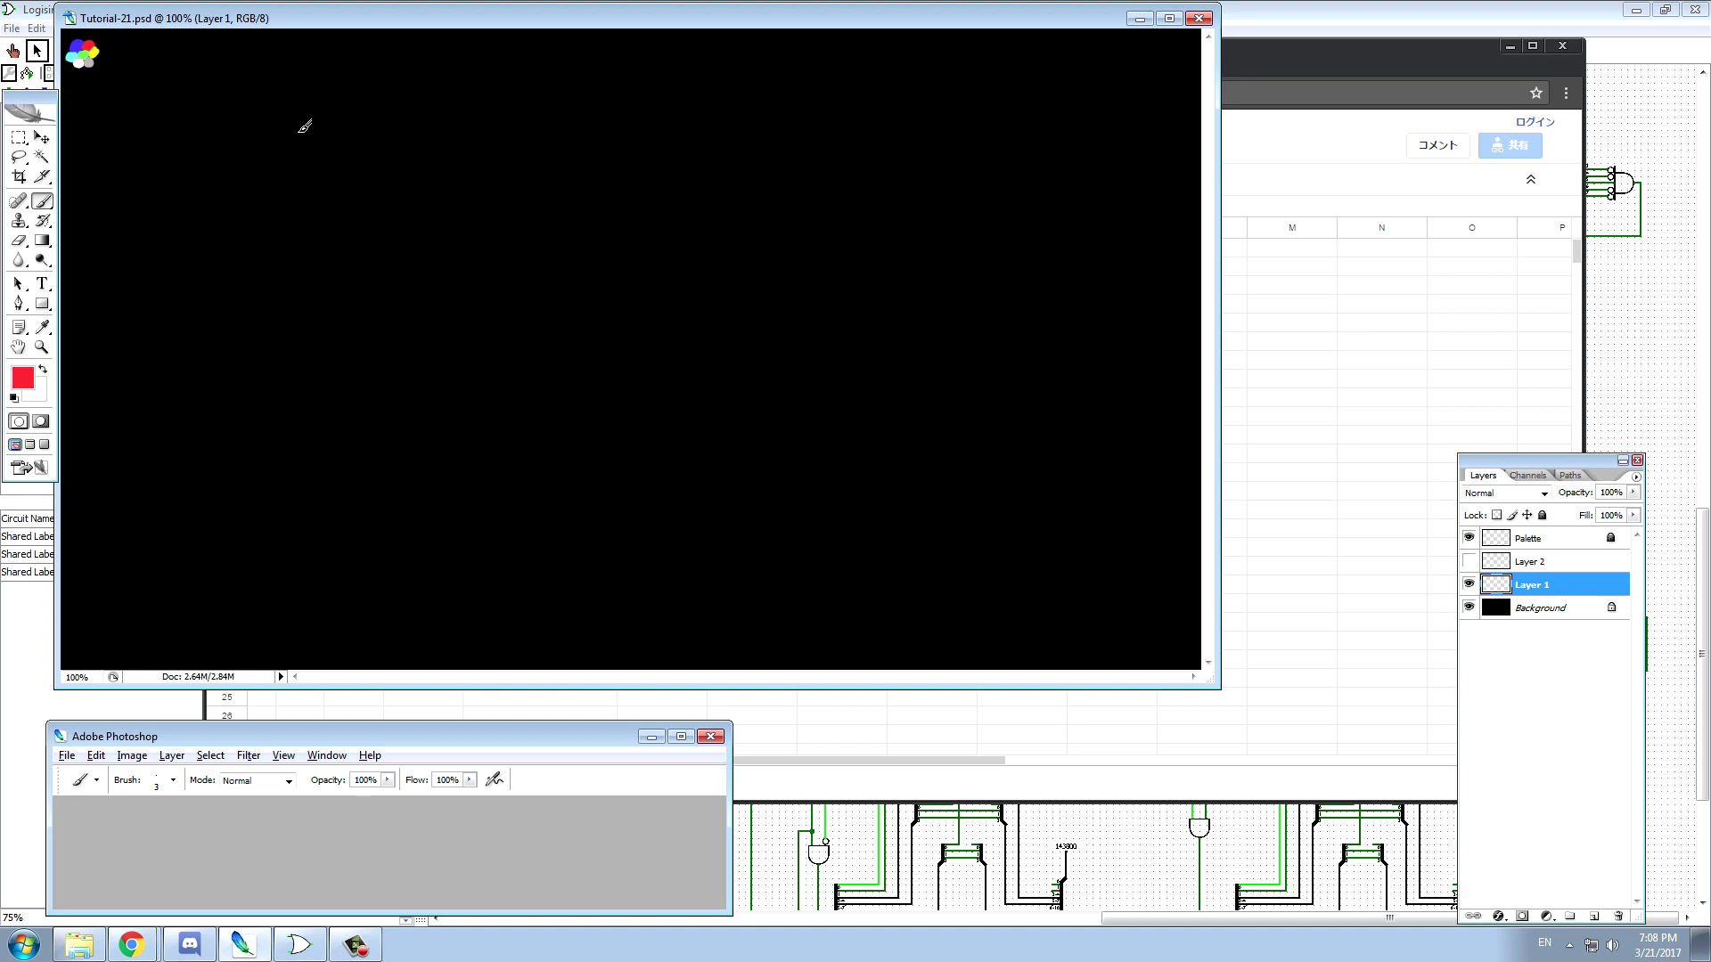
- Handwrite 5 × 3 in red with an arrow from the 5 to a box containing 15, and underline and circle the 3
{"action": "mouse_move", "coordinate": [257, 105]}
{"action": "left_mouse_down"}
{"action": "mouse_move", "coordinate": [251, 145]}
{"action": "mouse_move", "coordinate": [286, 101]}
{"action": "mouse_move", "coordinate": [372, 154]}
{"action": "left_mouse_up"}
{"action": "mouse_move", "coordinate": [252, 152]}
{"action": "left_mouse_down"}
{"action": "mouse_move", "coordinate": [226, 313]}
{"action": "mouse_move", "coordinate": [218, 274]}
{"action": "mouse_move", "coordinate": [282, 323]}
{"action": "mouse_move", "coordinate": [216, 322]}
{"action": "mouse_move", "coordinate": [239, 288]}
{"action": "left_mouse_up"}
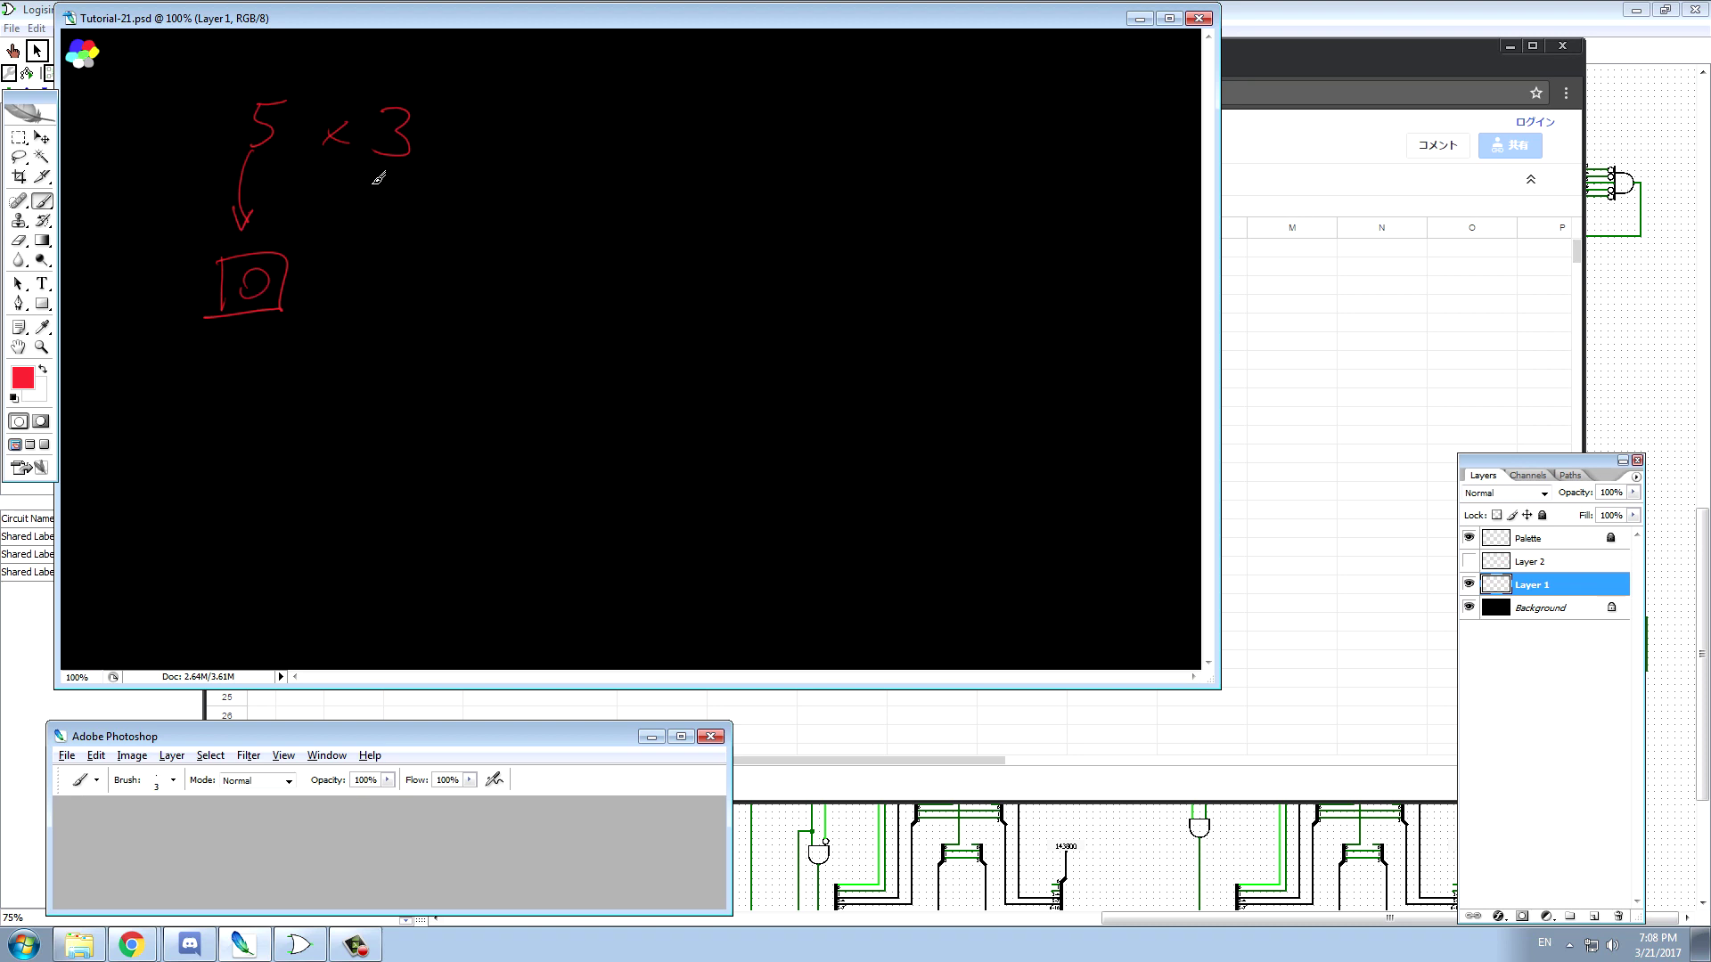
{"action": "left_click_drag", "start_coordinate": [364, 167], "coordinate": [426, 159]}
{"action": "left_click_drag", "start_coordinate": [366, 176], "coordinate": [426, 170]}
{"action": "mouse_move", "coordinate": [261, 292]}
{"action": "left_mouse_down"}
{"action": "mouse_move", "coordinate": [249, 304]}
{"action": "mouse_move", "coordinate": [266, 272]}
{"action": "mouse_move", "coordinate": [234, 303]}
{"action": "left_mouse_up"}
{"action": "mouse_move", "coordinate": [260, 273]}
{"action": "left_mouse_down"}
{"action": "mouse_move", "coordinate": [246, 291]}
{"action": "mouse_move", "coordinate": [264, 302]}
{"action": "mouse_move", "coordinate": [252, 278]}
{"action": "mouse_move", "coordinate": [274, 290]}
{"action": "mouse_move", "coordinate": [254, 283]}
{"action": "mouse_move", "coordinate": [252, 300]}
{"action": "mouse_move", "coordinate": [278, 265]}
{"action": "left_mouse_up"}
{"action": "mouse_move", "coordinate": [369, 147]}
{"action": "left_mouse_down"}
{"action": "mouse_move", "coordinate": [373, 166]}
{"action": "mouse_move", "coordinate": [383, 107]}
{"action": "left_mouse_up"}
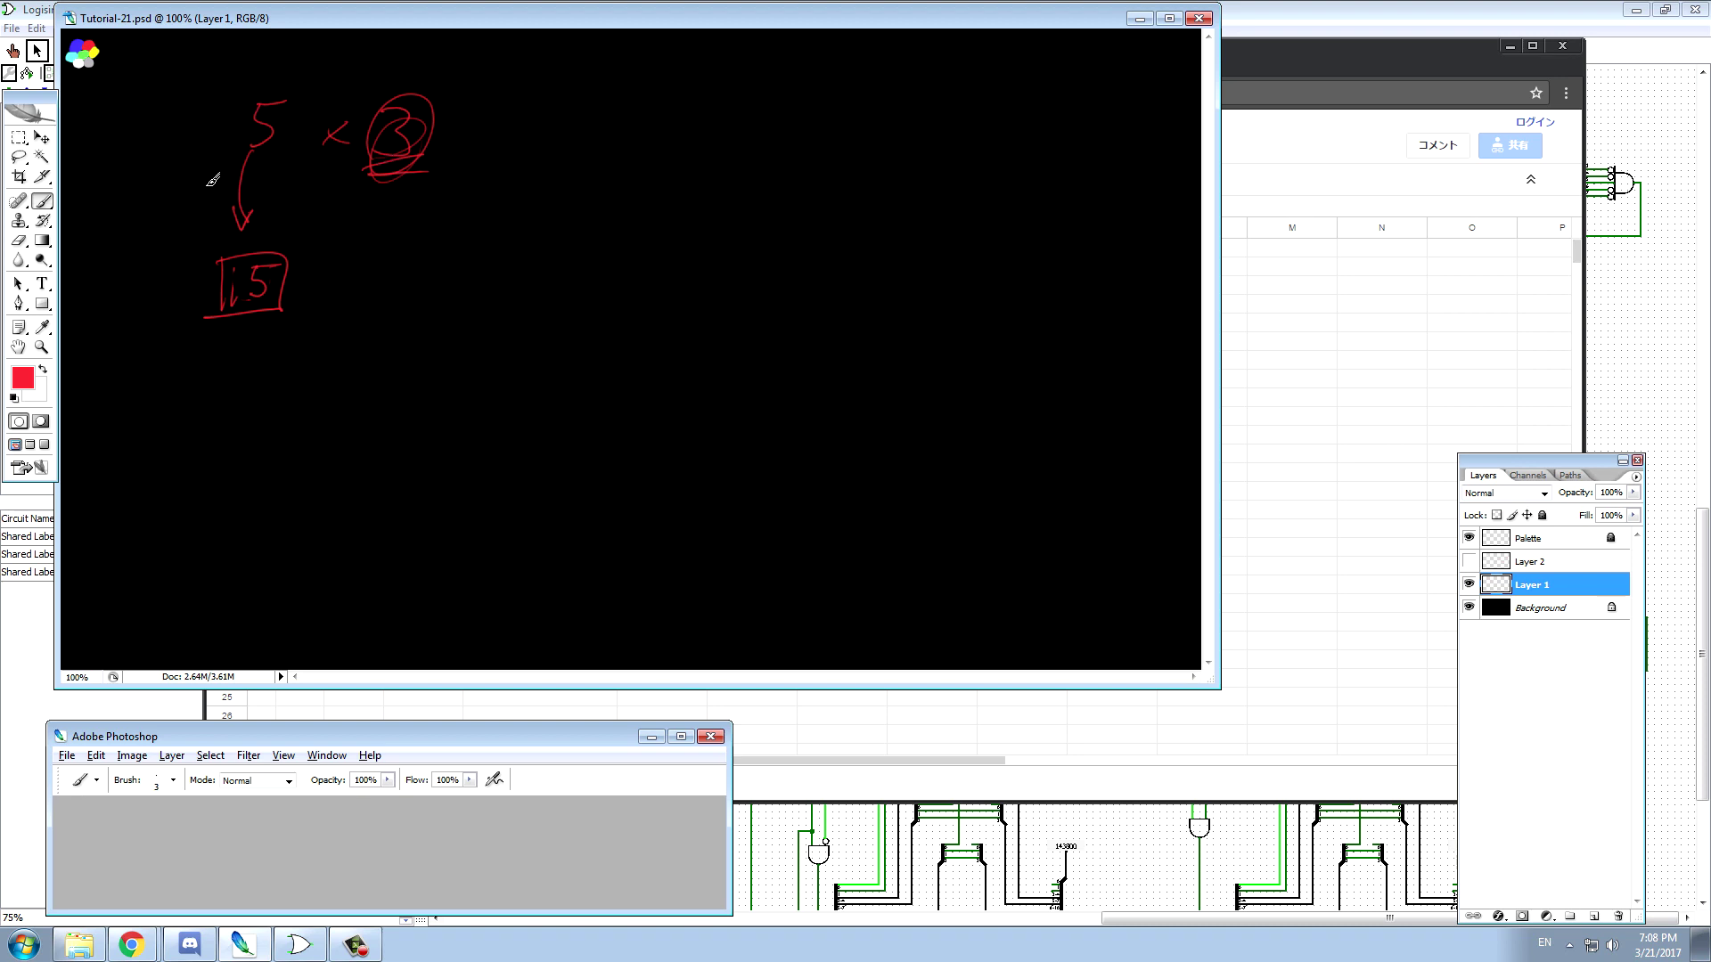
- Draw a second box beside the boxed 15 and add marks over the boxes
{"action": "left_click_drag", "start_coordinate": [186, 251], "coordinate": [189, 246]}
{"action": "mouse_move", "coordinate": [116, 274]}
{"action": "left_mouse_down"}
{"action": "mouse_move", "coordinate": [120, 316]}
{"action": "mouse_move", "coordinate": [161, 279]}
{"action": "mouse_move", "coordinate": [179, 327]}
{"action": "mouse_move", "coordinate": [110, 336]}
{"action": "left_mouse_up"}
{"action": "left_click_drag", "start_coordinate": [253, 283], "coordinate": [254, 310]}
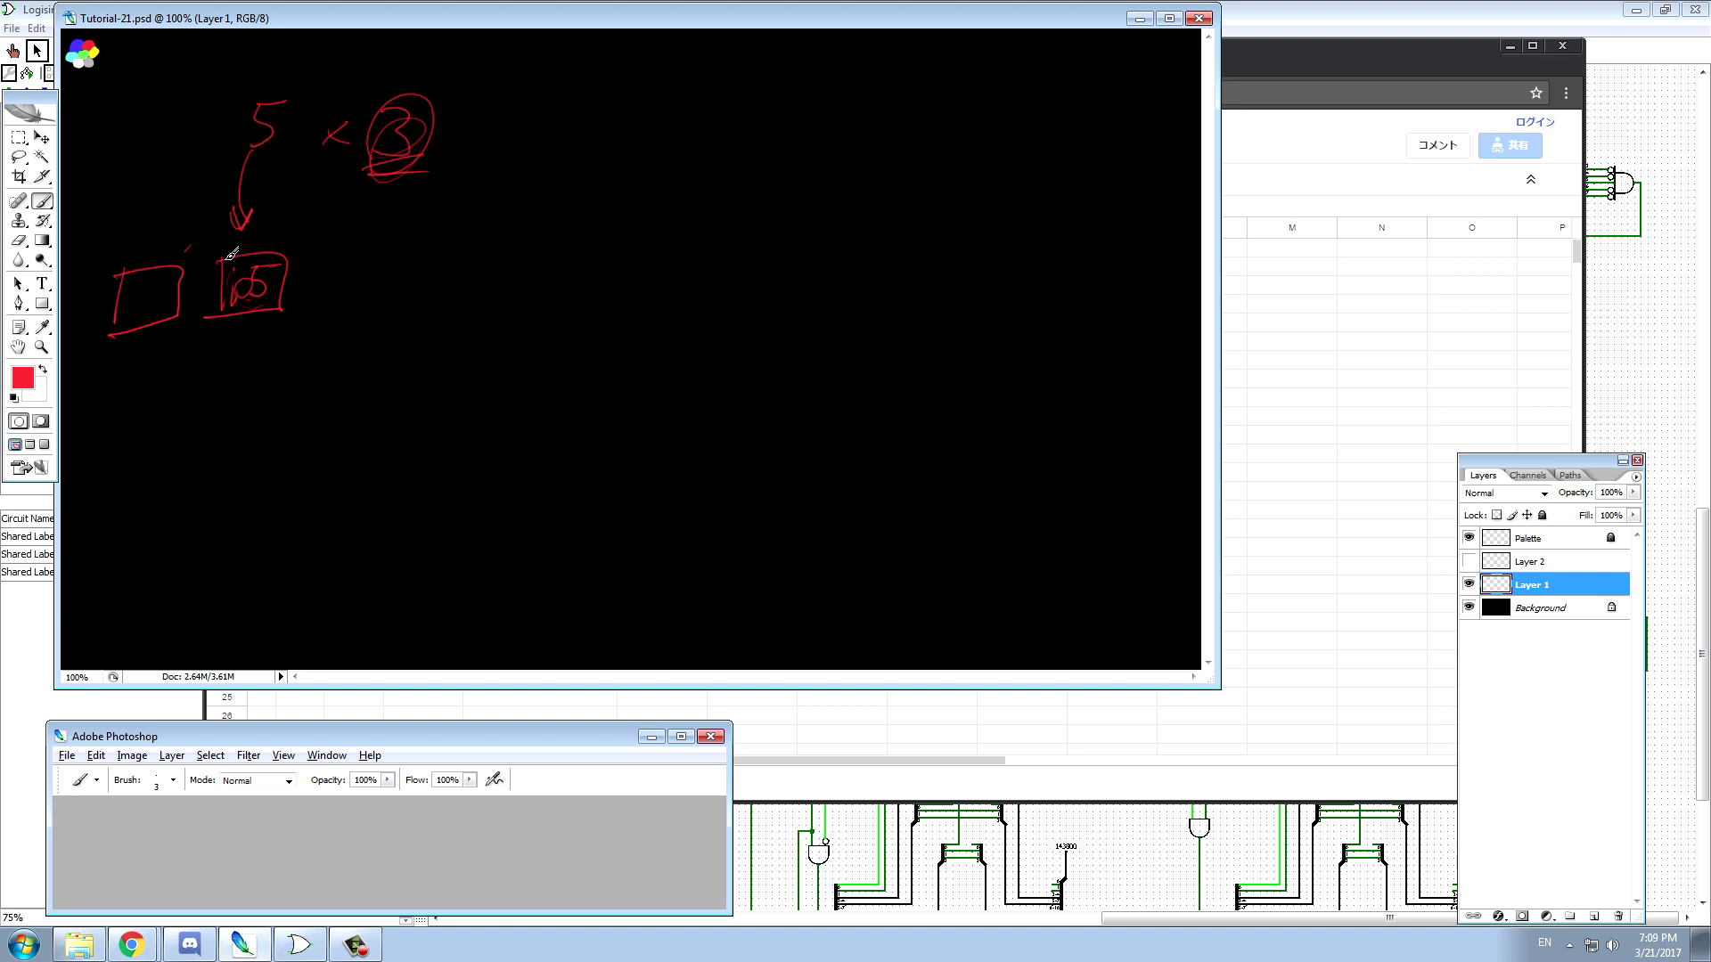
{"action": "mouse_move", "coordinate": [229, 253]}
{"action": "left_mouse_down"}
{"action": "mouse_move", "coordinate": [189, 239]}
{"action": "mouse_move", "coordinate": [166, 322]}
{"action": "mouse_move", "coordinate": [130, 324]}
{"action": "left_mouse_up"}
- Return to the Mul0_asm sheet and enter org f0 in cell D17 of the asm column
{"action": "left_click", "coordinate": [650, 737]}
{"action": "left_click", "coordinate": [352, 512]}
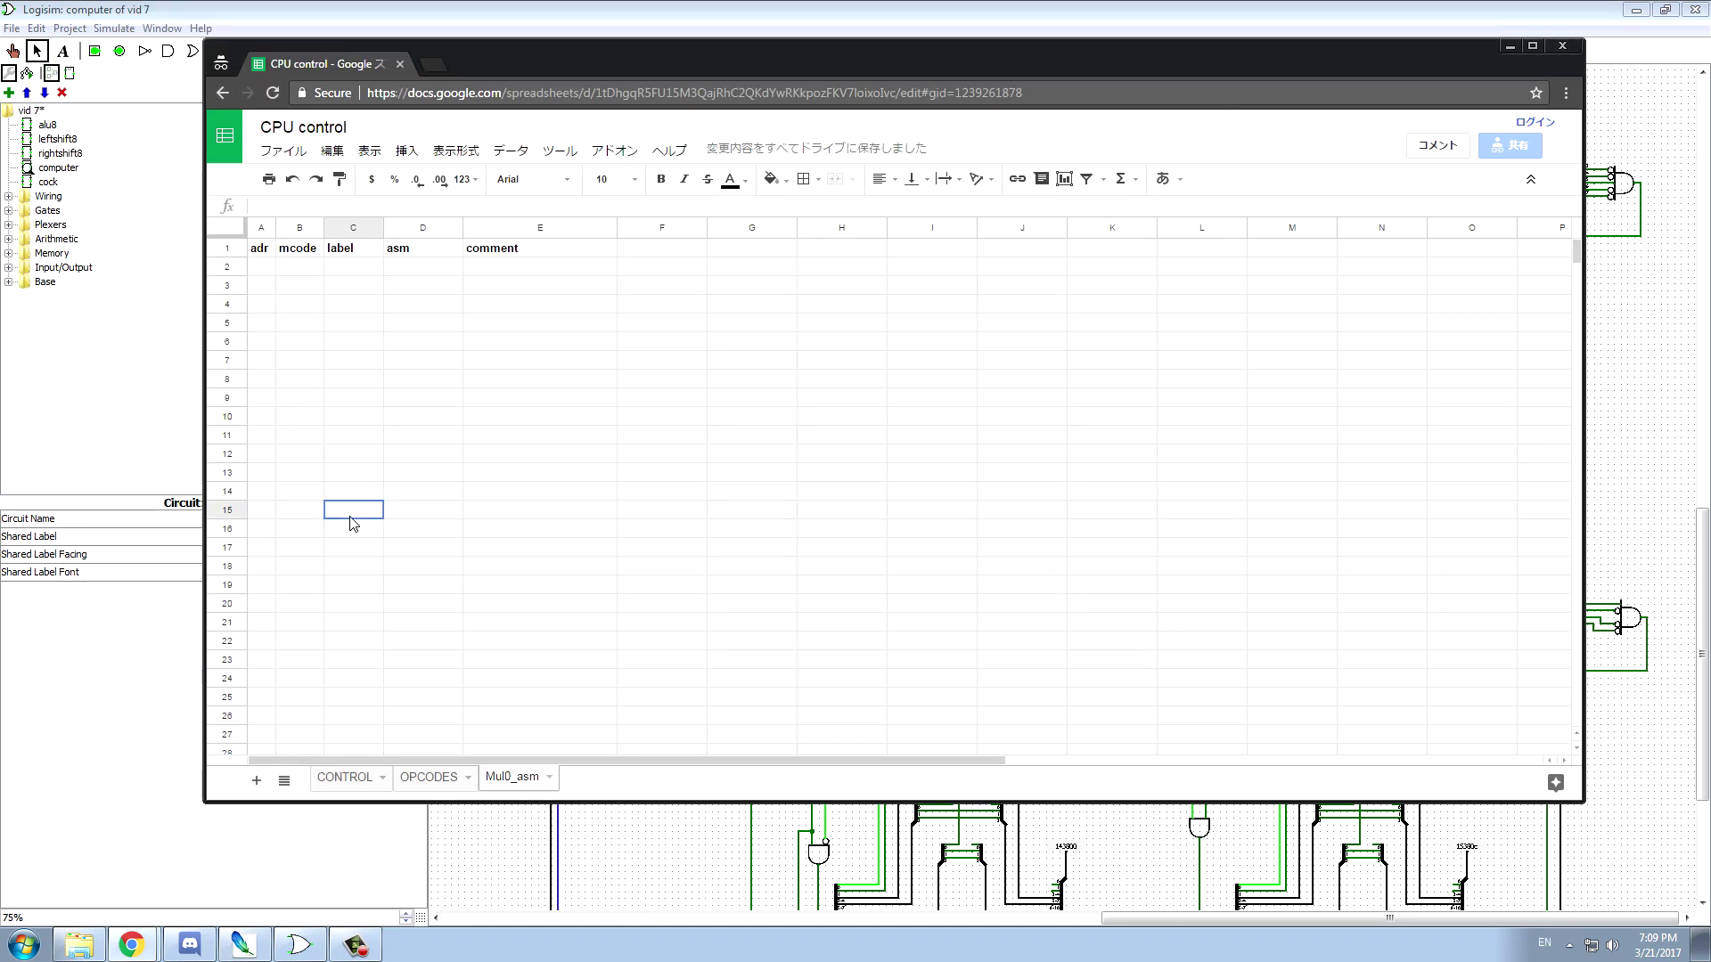
{"action": "left_click", "coordinate": [335, 551]}
{"action": "left_click", "coordinate": [360, 563]}
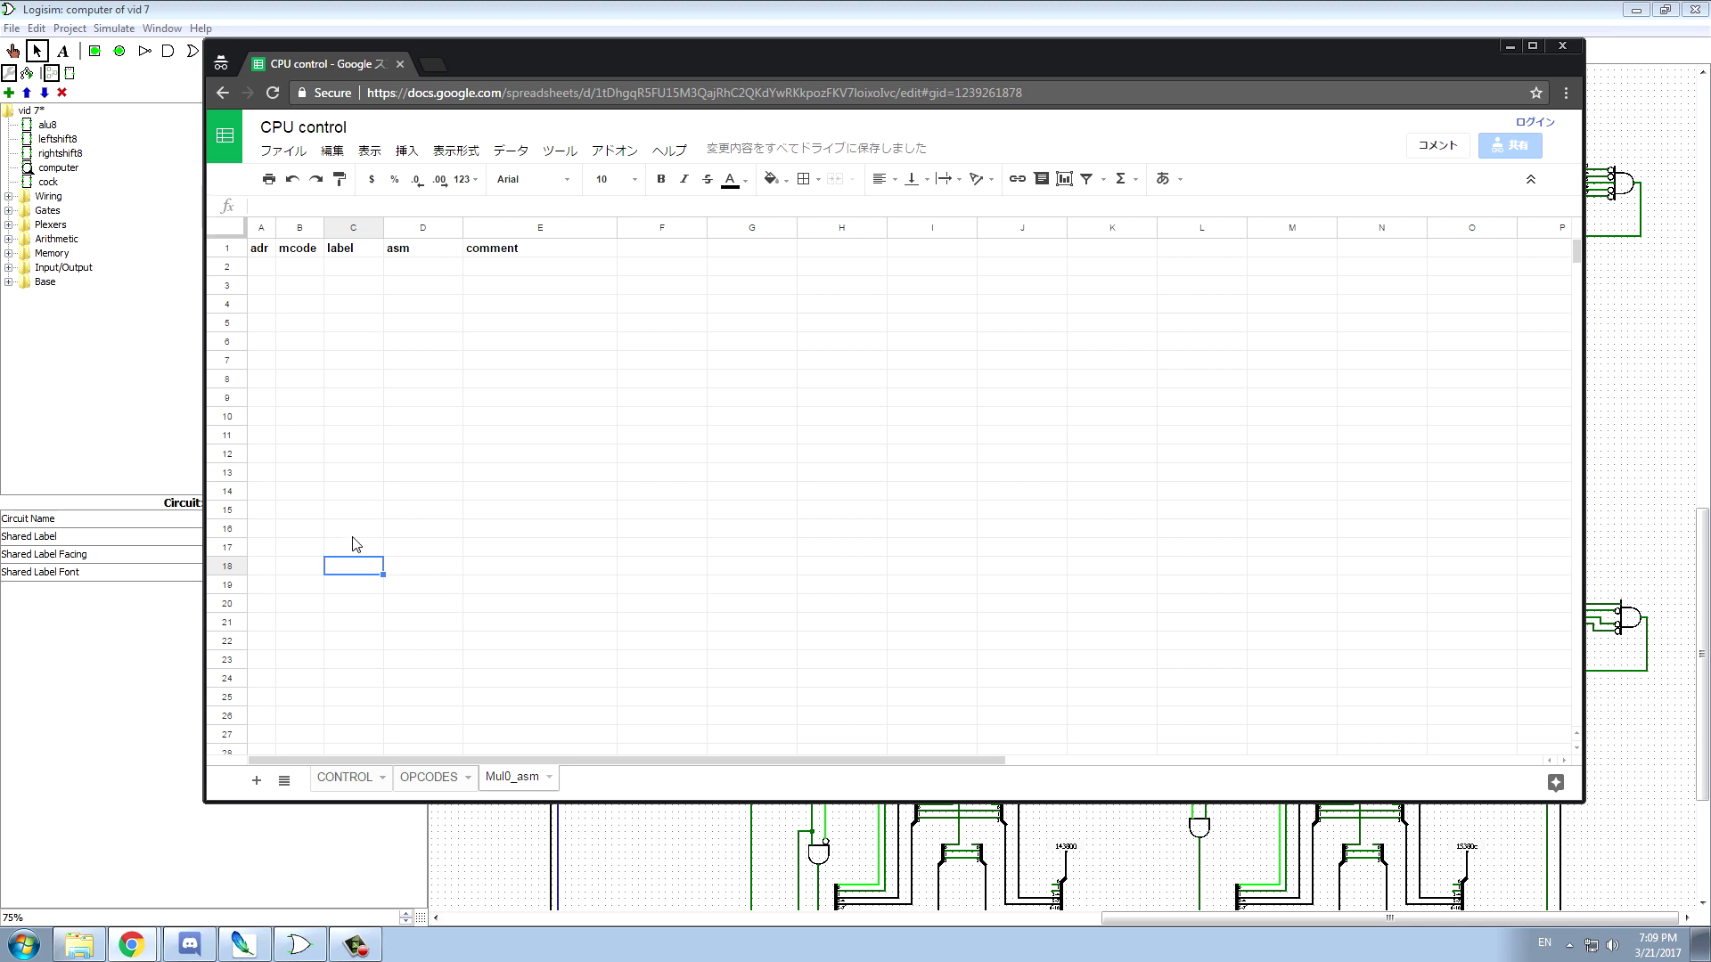
{"action": "left_click", "coordinate": [353, 548]}
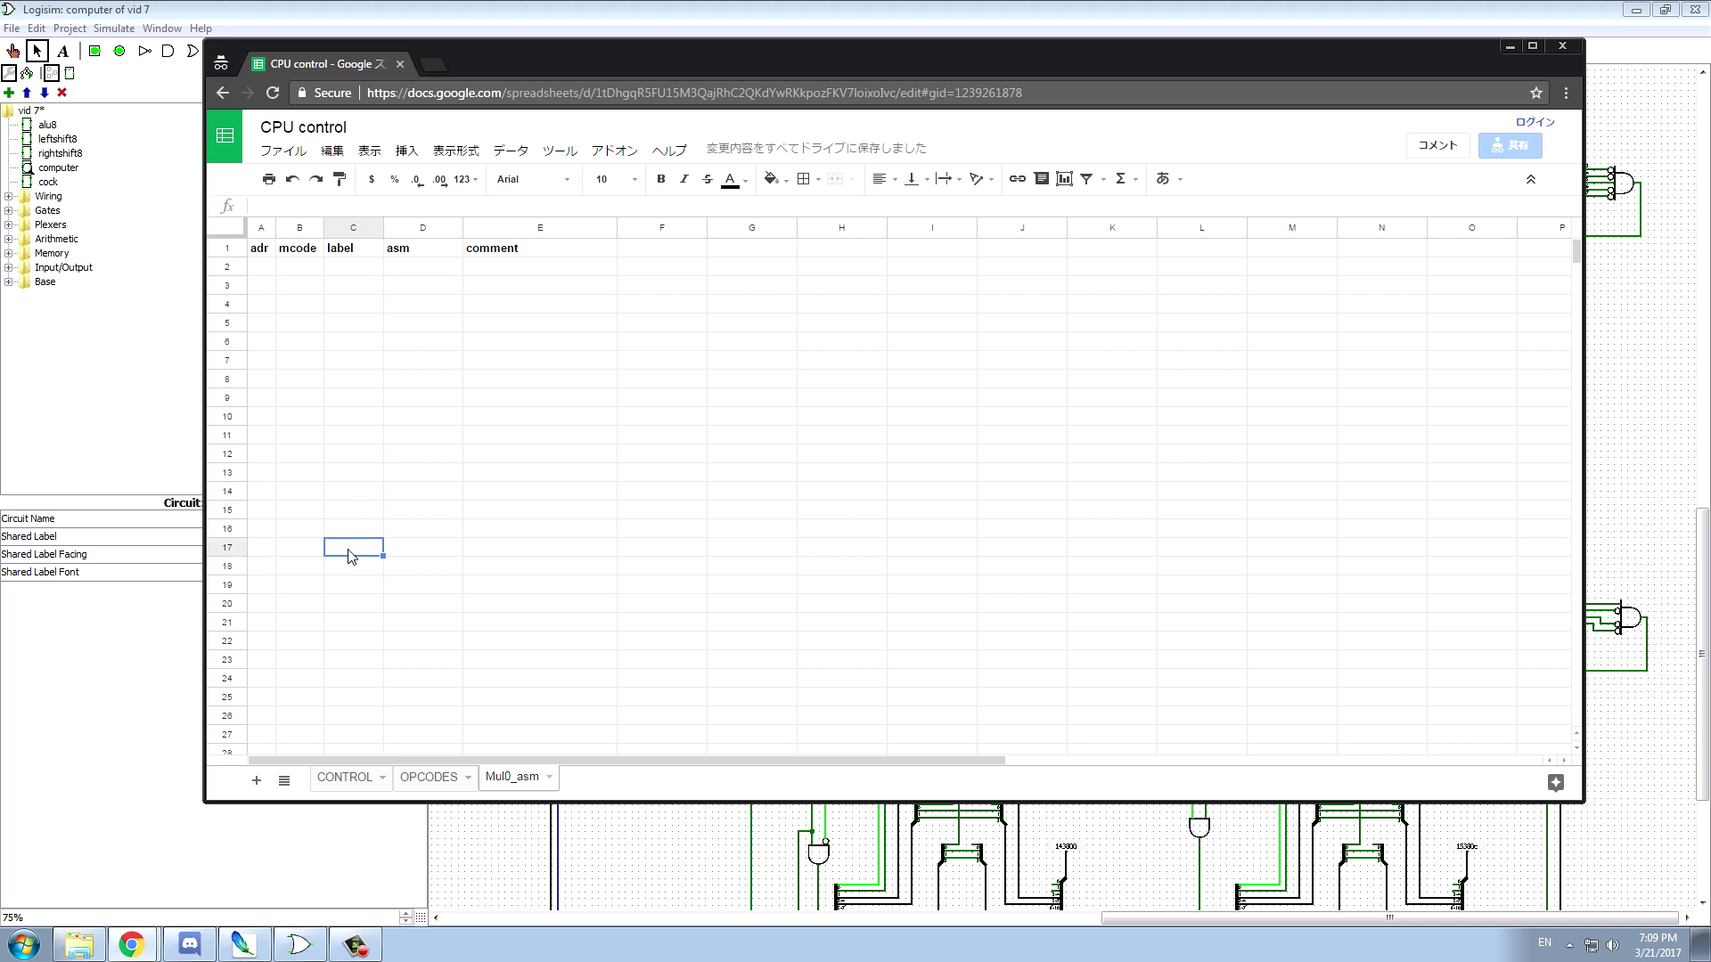
{"action": "left_click", "coordinate": [408, 553]}
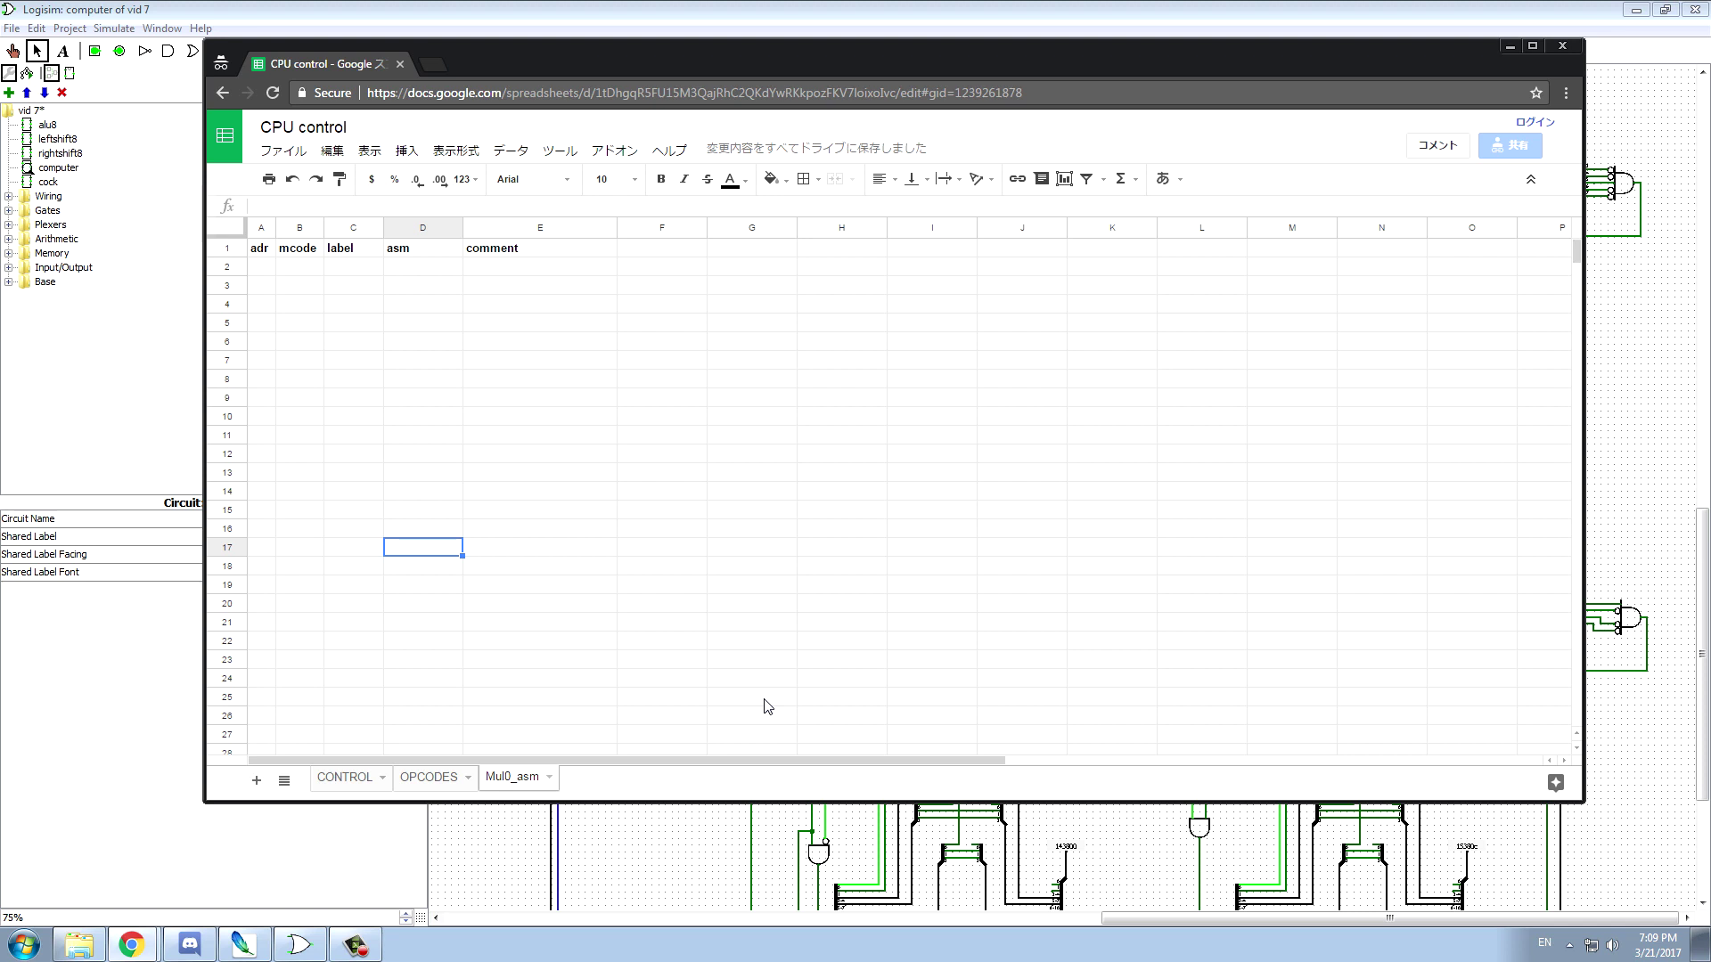
{"action": "type", "text": "org f0"}
{"action": "key", "text": "Return"}
- Correct the directive in cell D17 to org 0f0h
{"action": "left_click", "coordinate": [413, 553]}
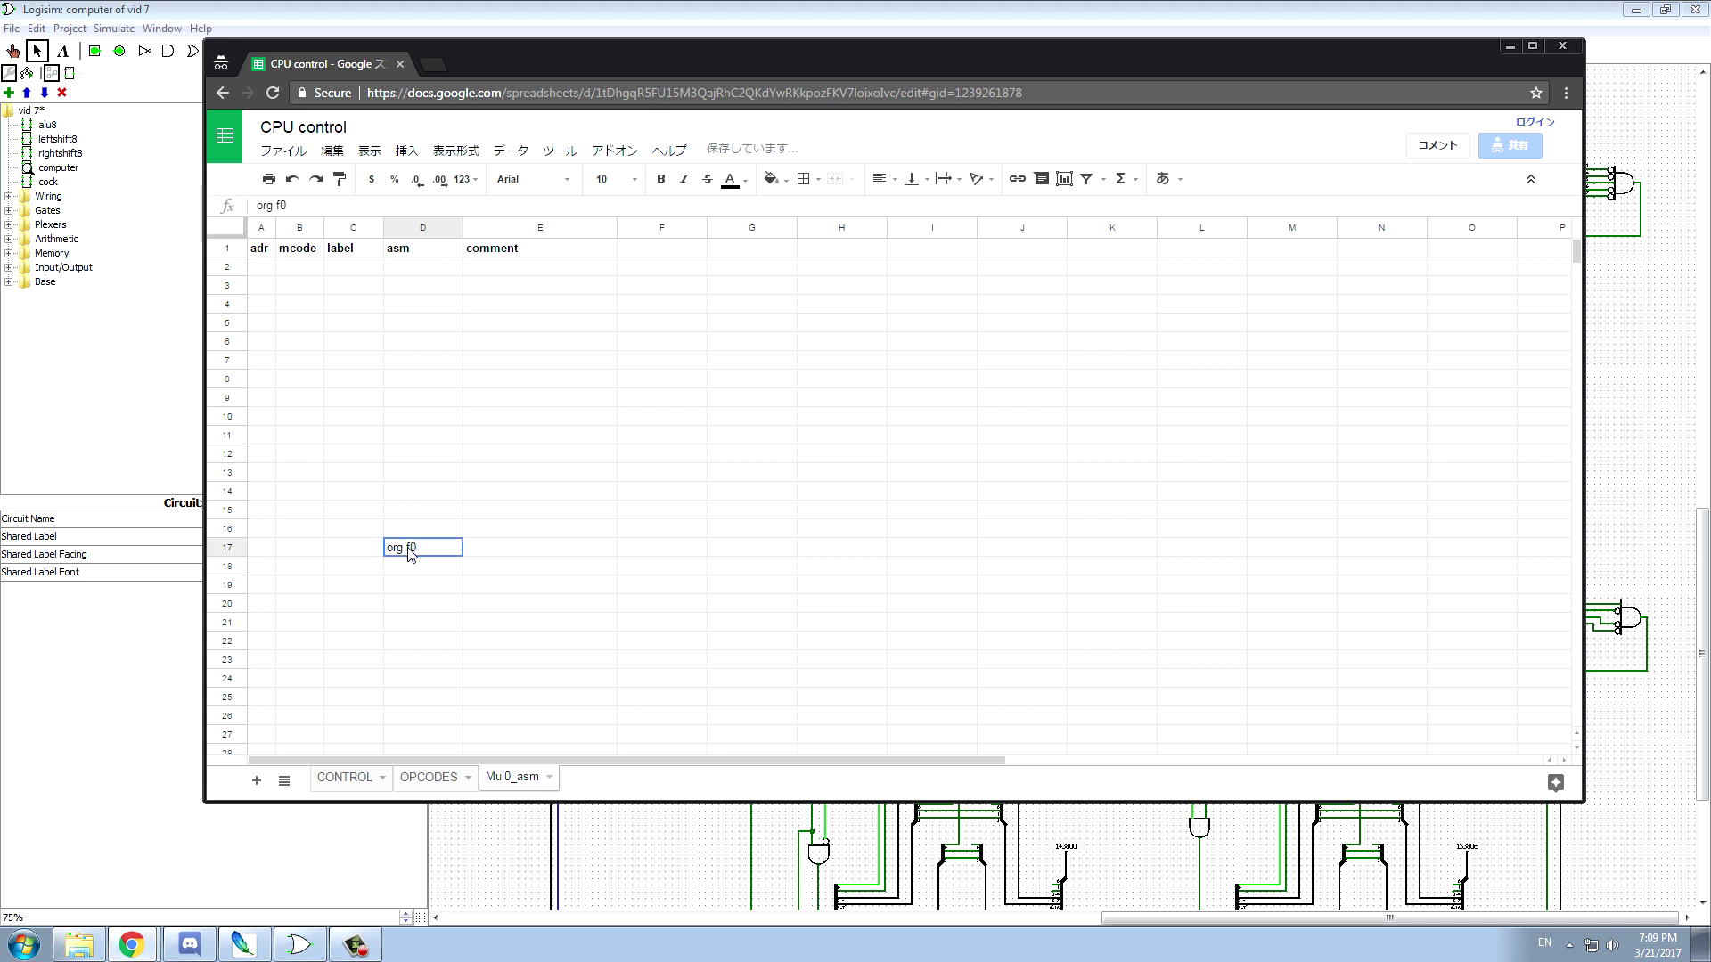
{"action": "double_click", "coordinate": [414, 554]}
{"action": "left_click", "coordinate": [413, 550]}
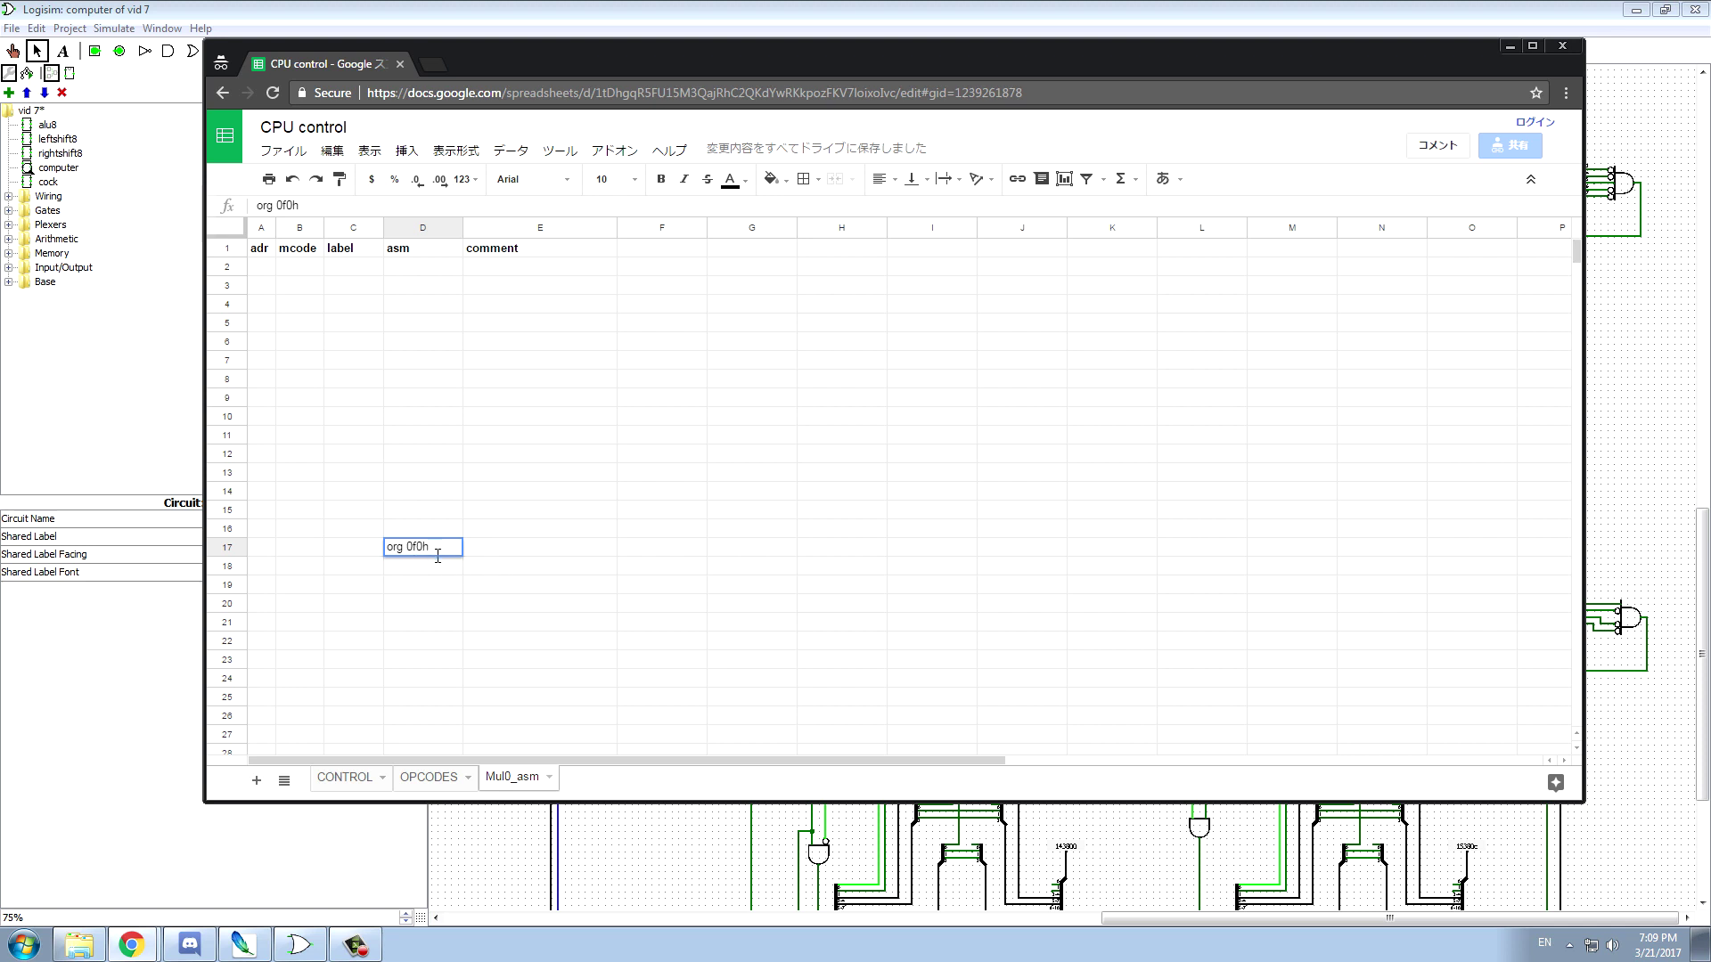
{"action": "key", "text": "Return"}
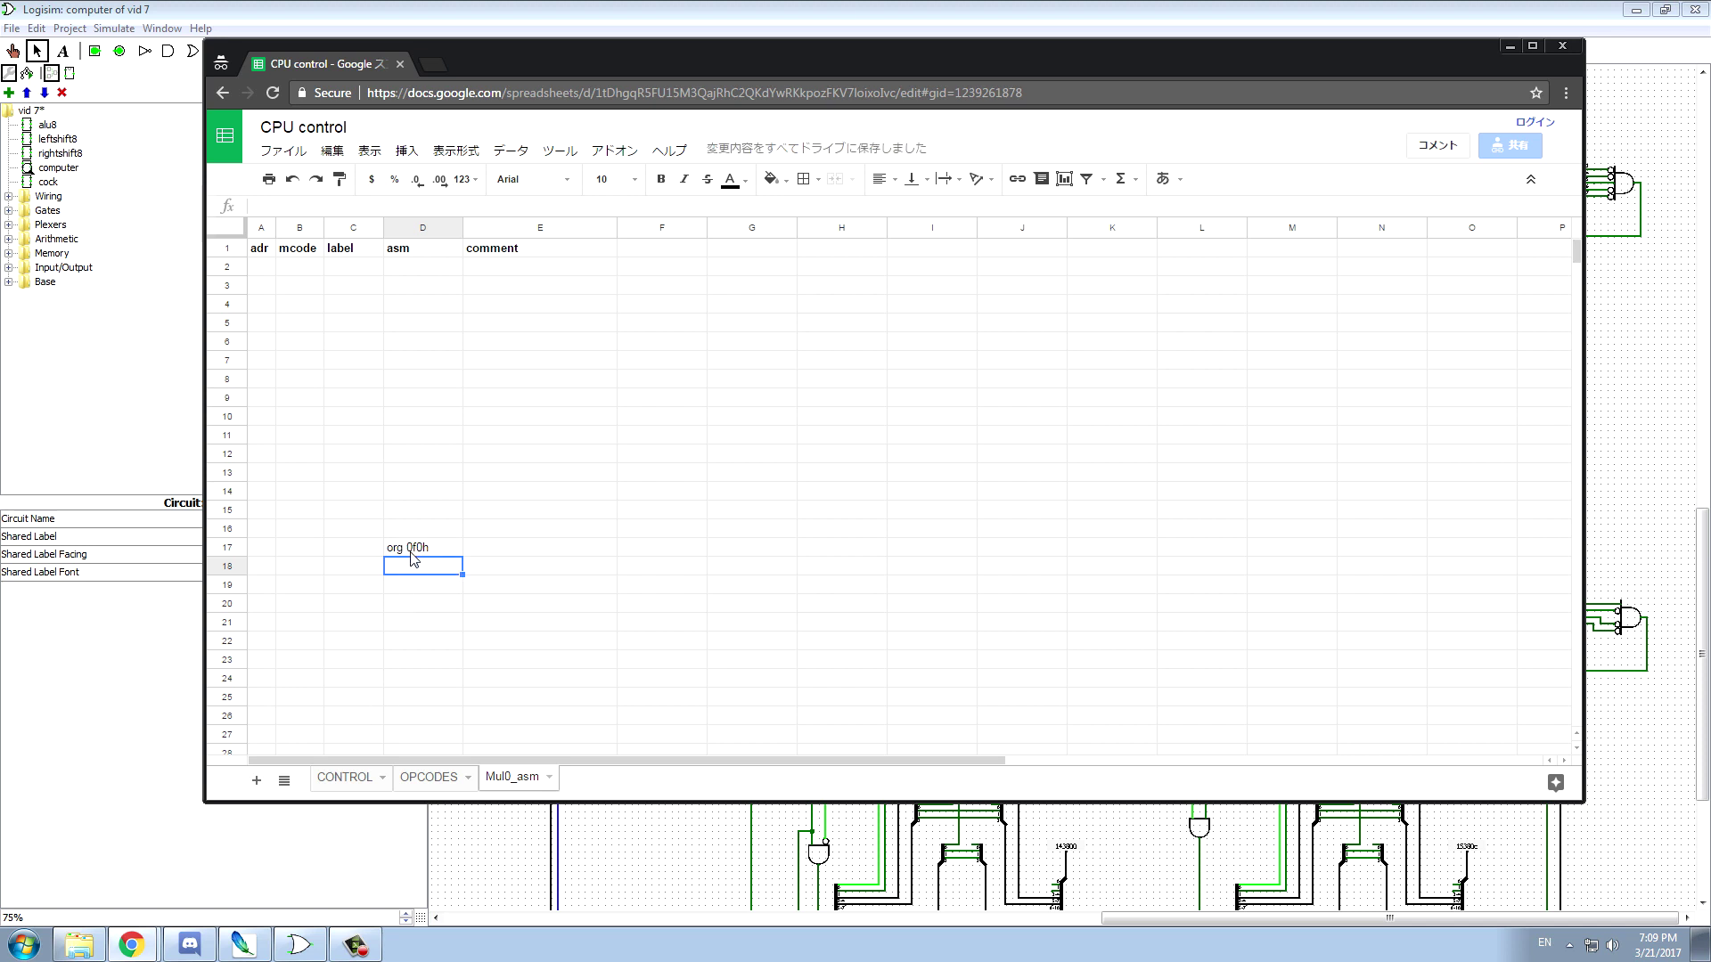
- Declare the first input variable in row 18, with label in_a and db ? in the asm column
{"action": "left_click", "coordinate": [353, 569]}
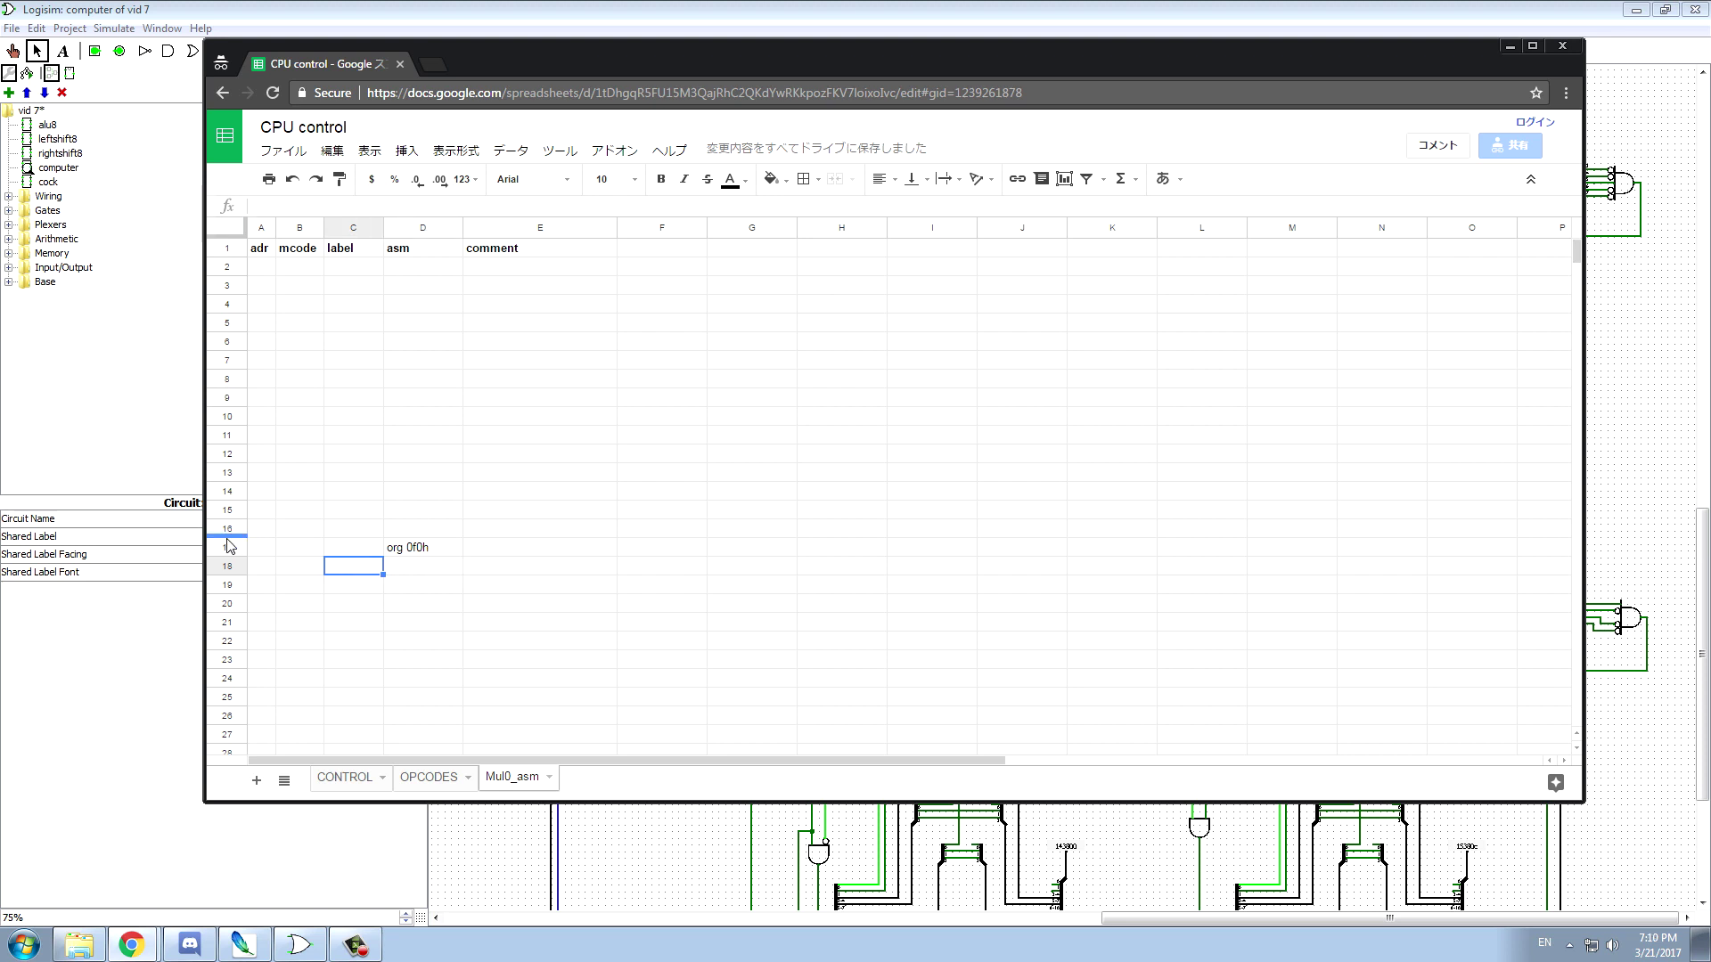
{"action": "left_click", "coordinate": [409, 575]}
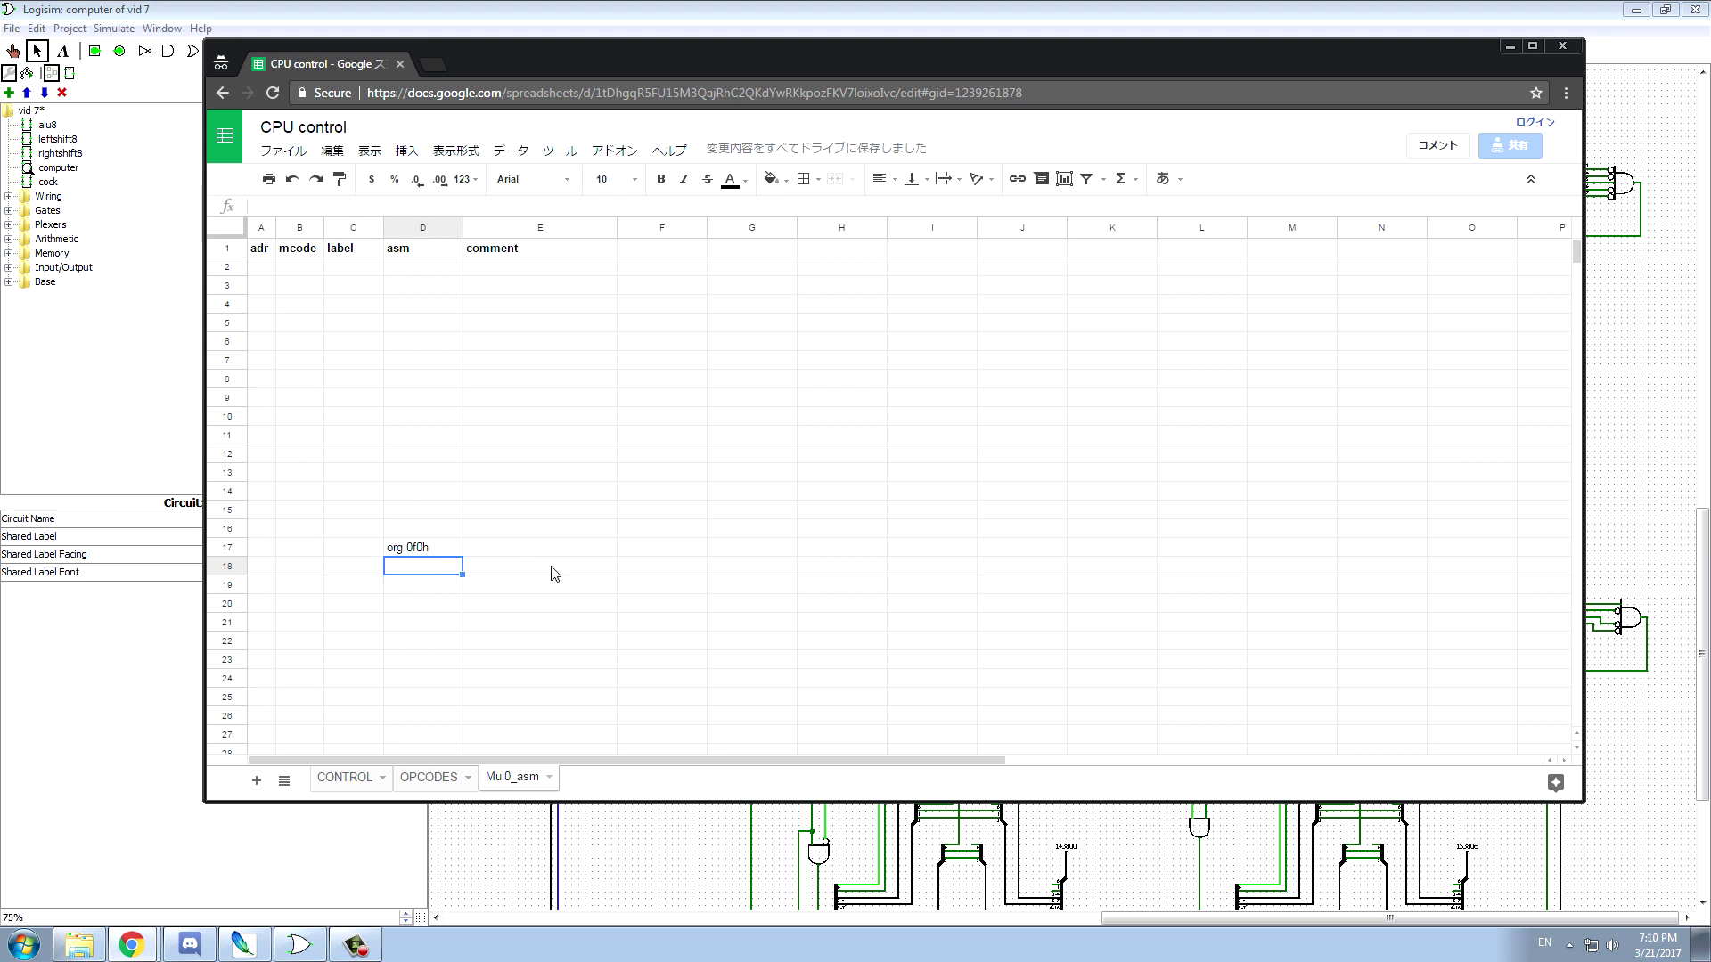
{"action": "left_click", "coordinate": [345, 571]}
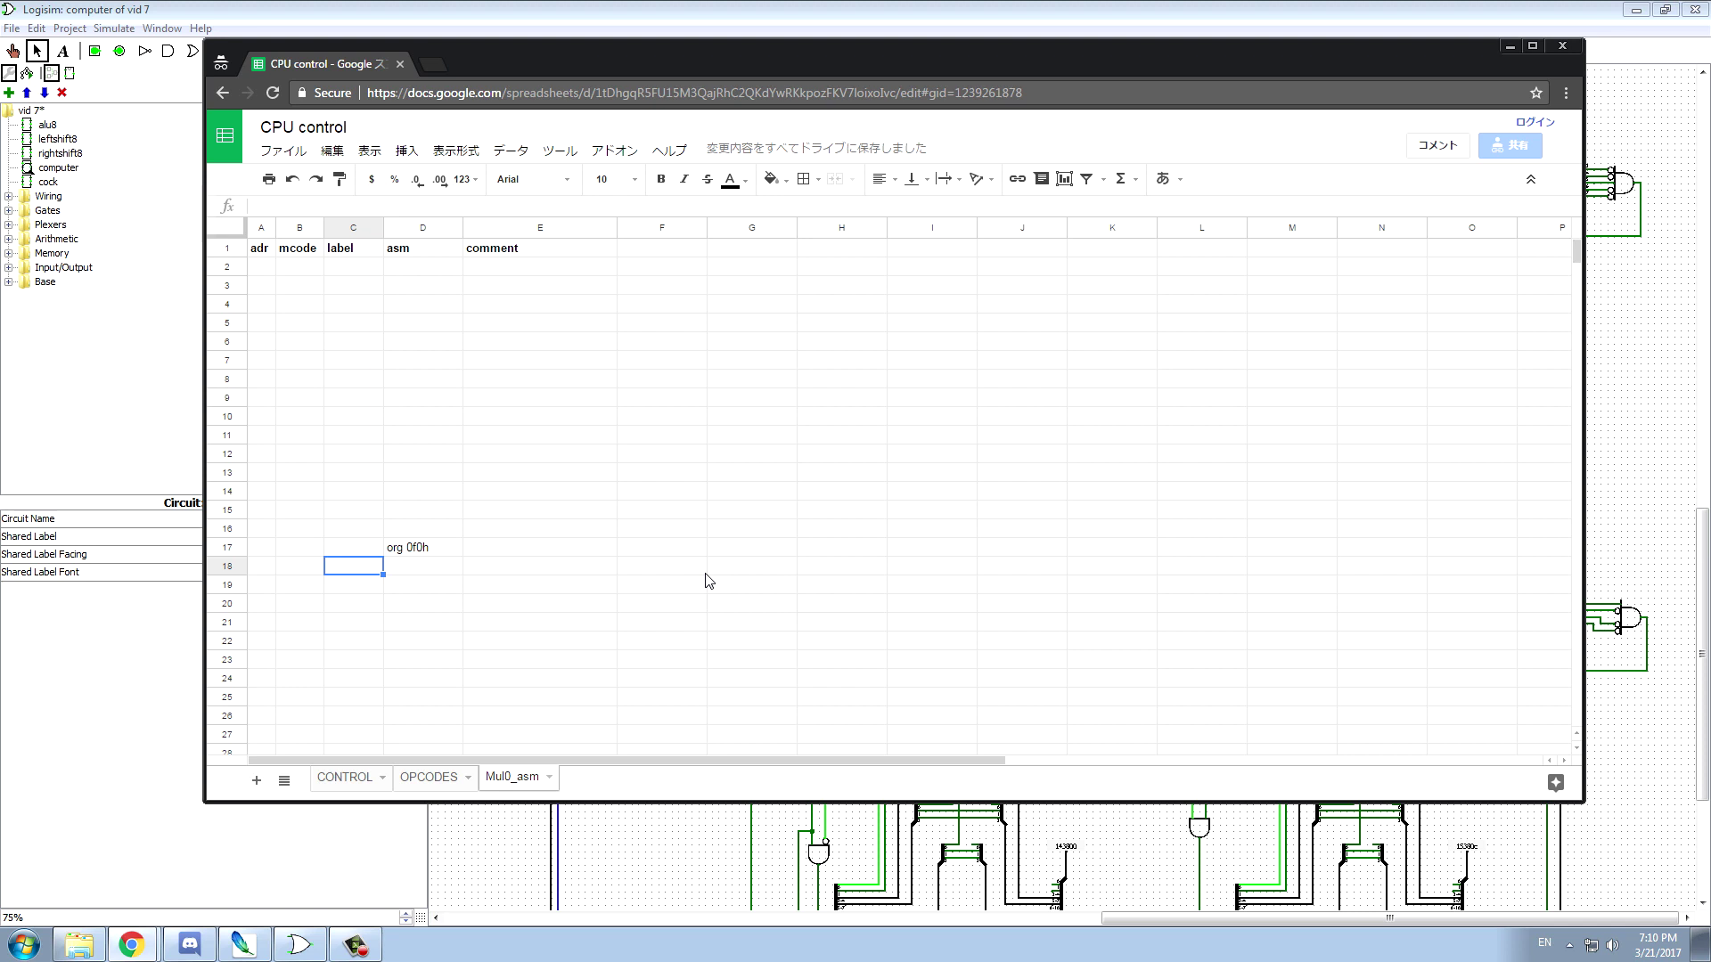
{"action": "type", "text": "in_a"}
{"action": "key", "text": "Tab"}
{"action": "type", "text": "db ?"}
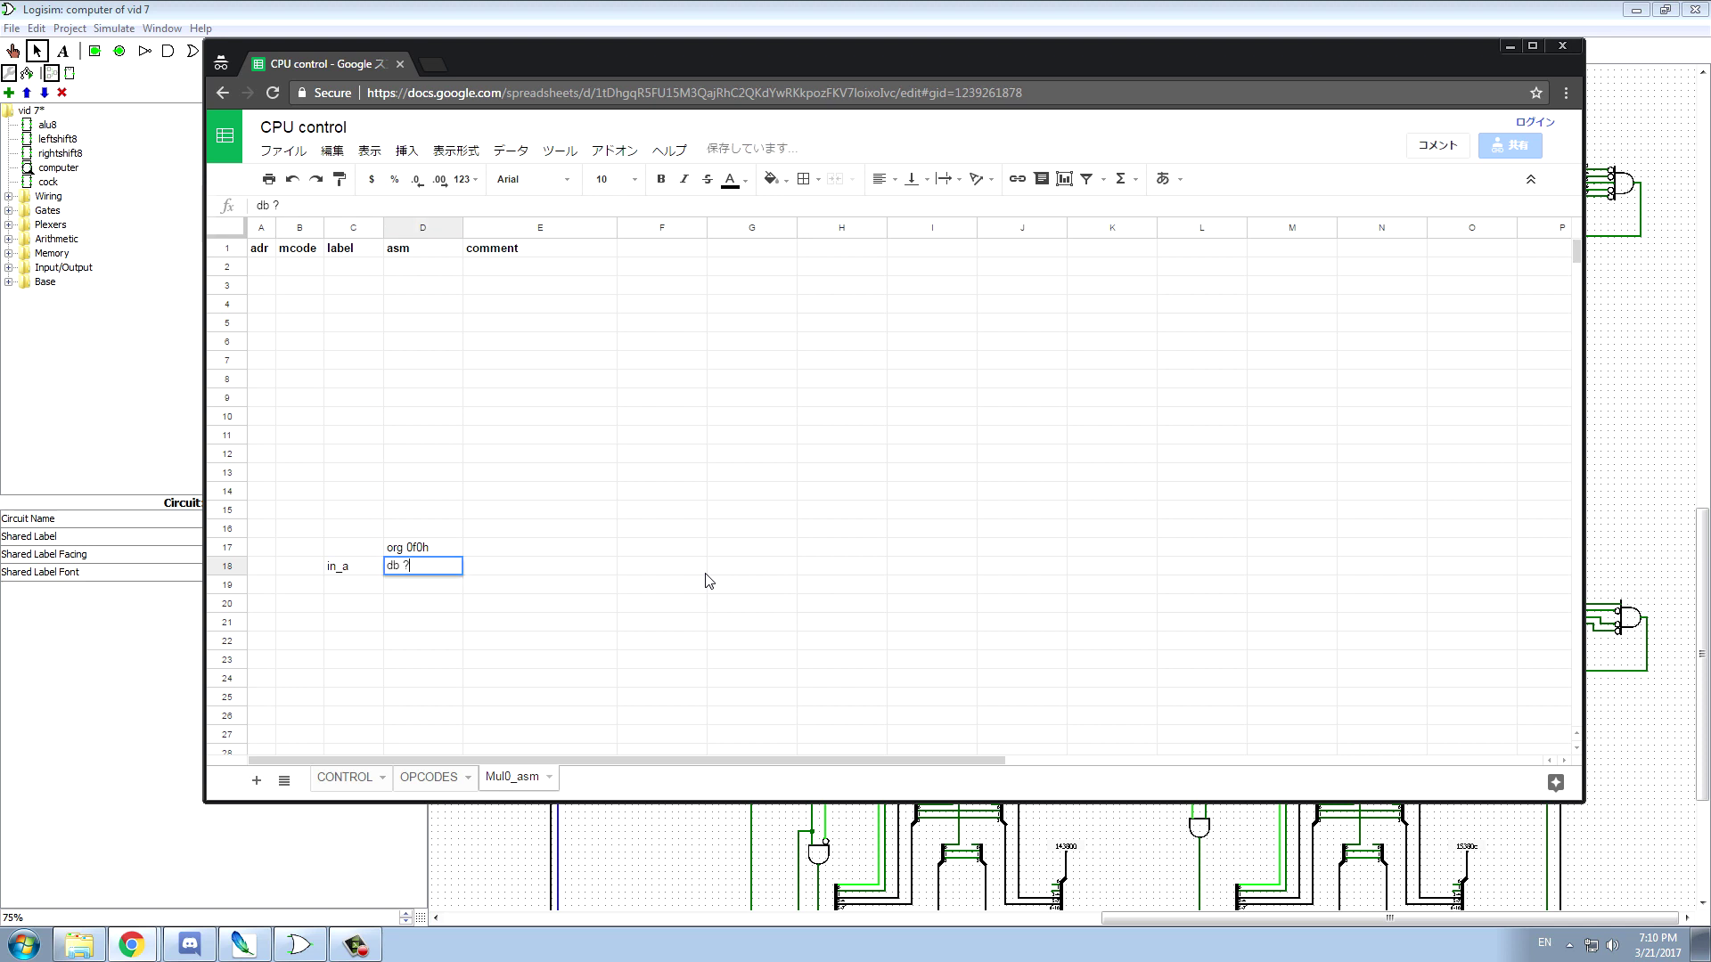
{"action": "left_click", "coordinate": [412, 593]}
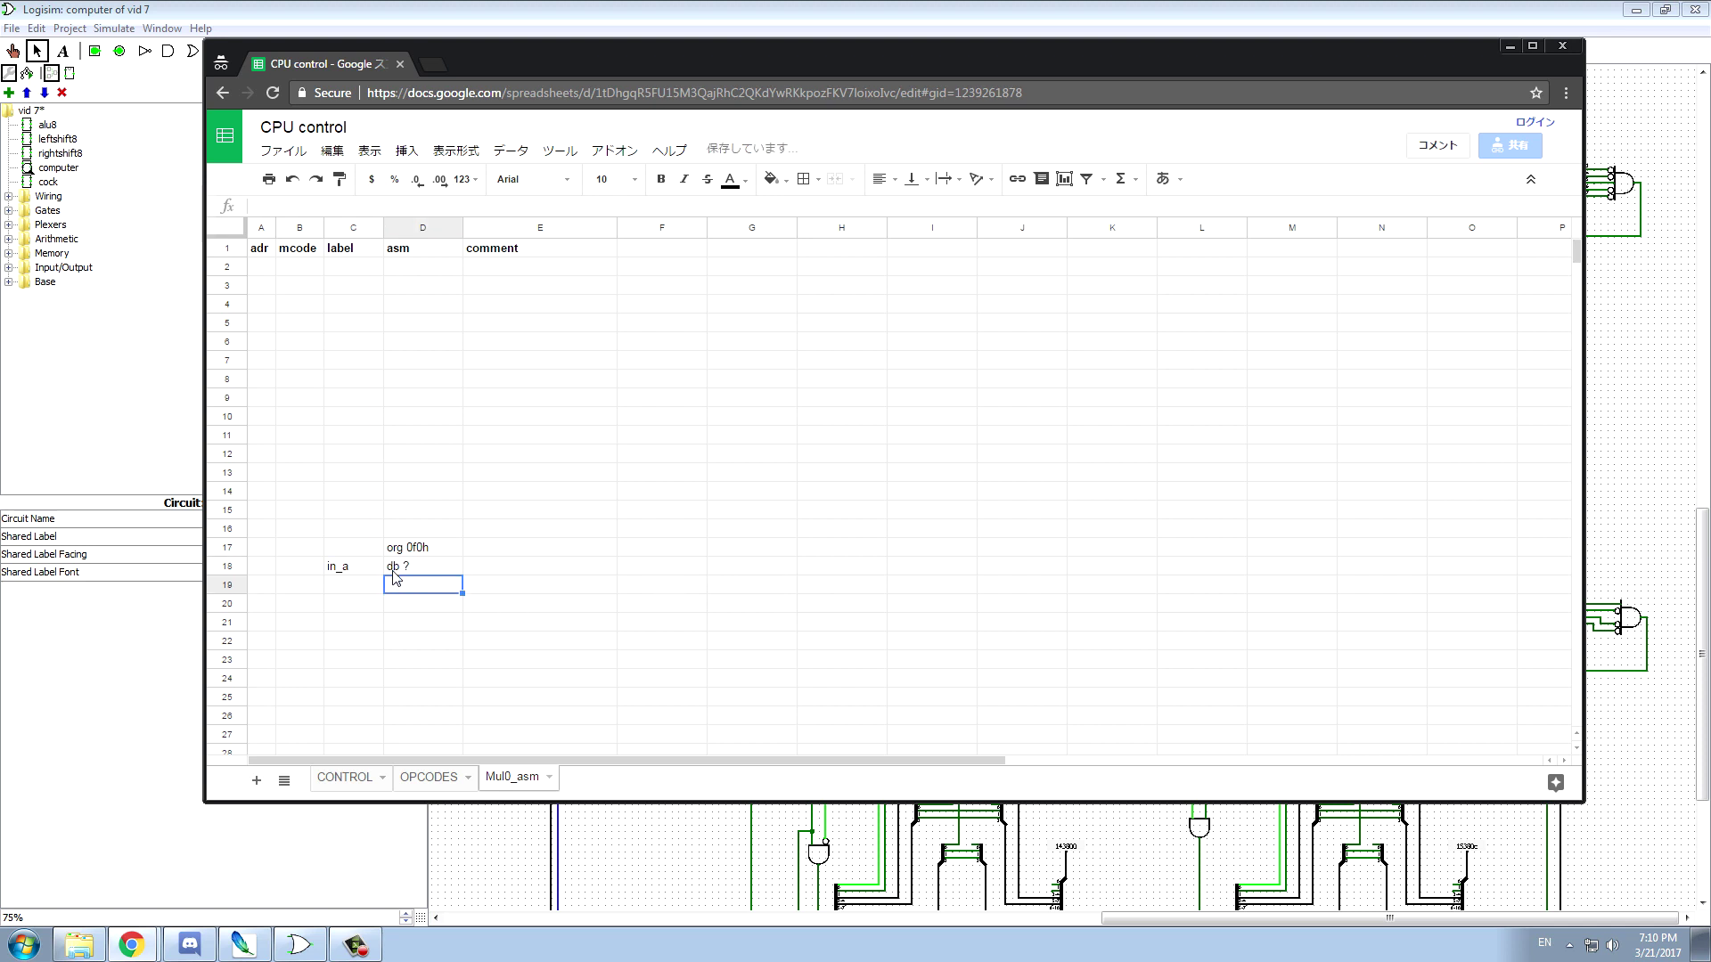
- Declare the second input variable in row 19, with label in_b and db ? in the asm column
{"action": "left_click", "coordinate": [346, 586]}
{"action": "type", "text": "in"}
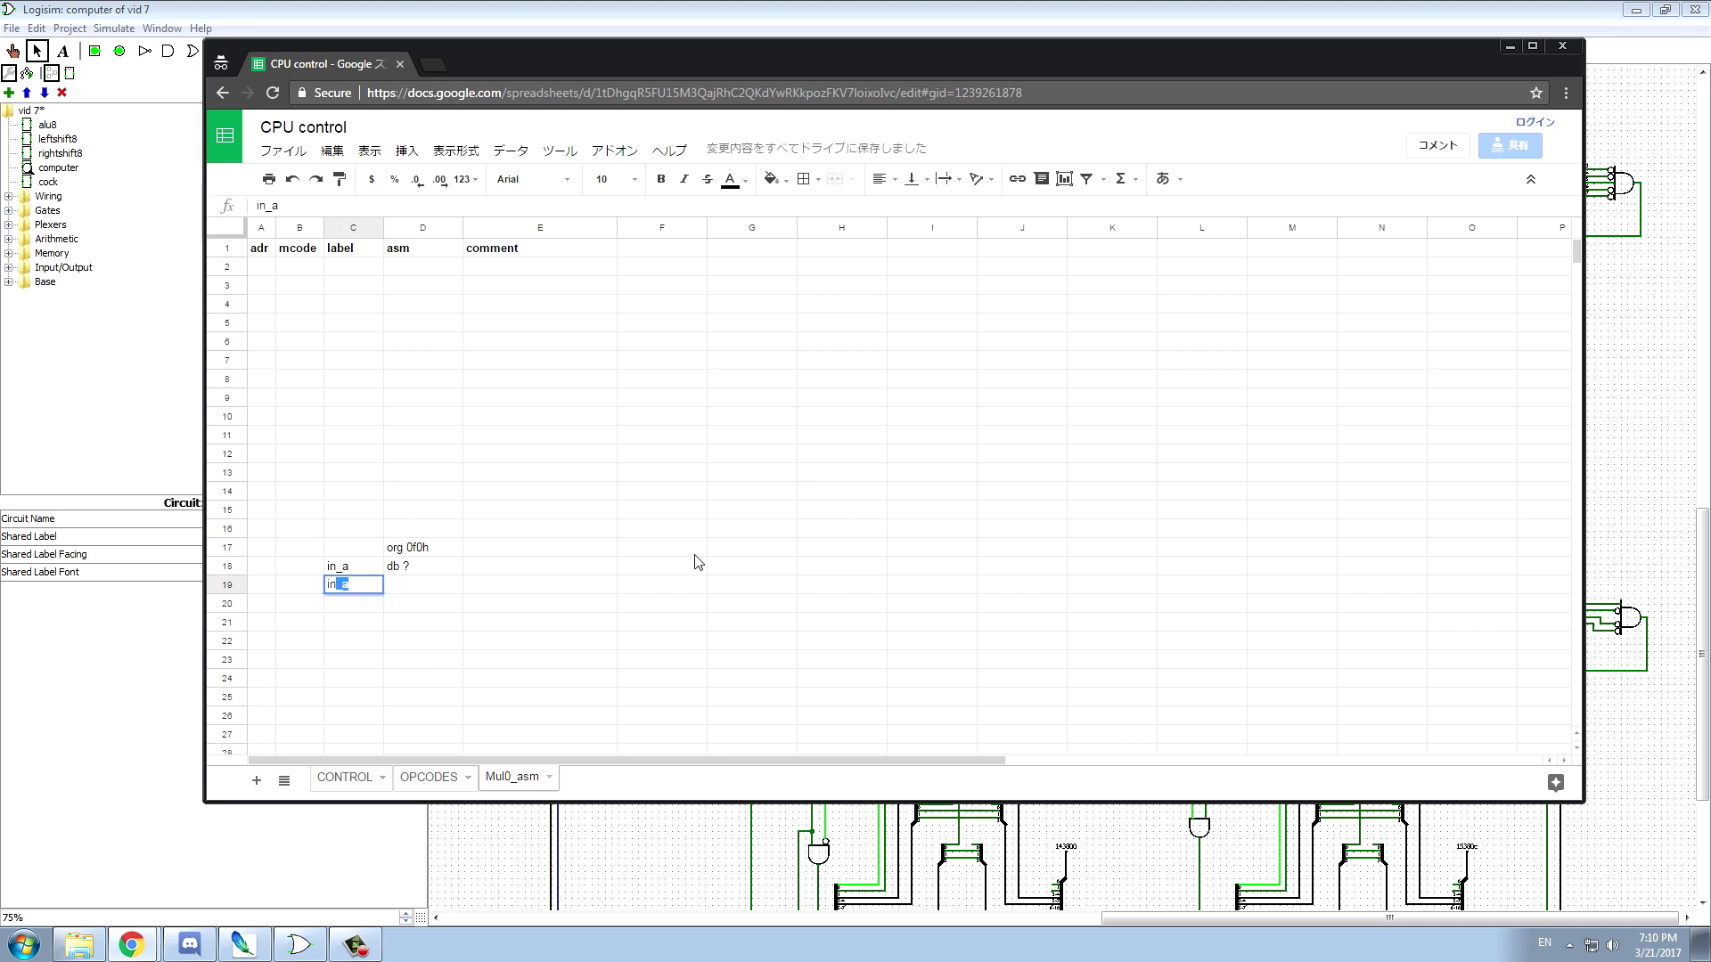
{"action": "type", "text": "_b"}
{"action": "key", "text": "Tab"}
{"action": "type", "text": "db"}
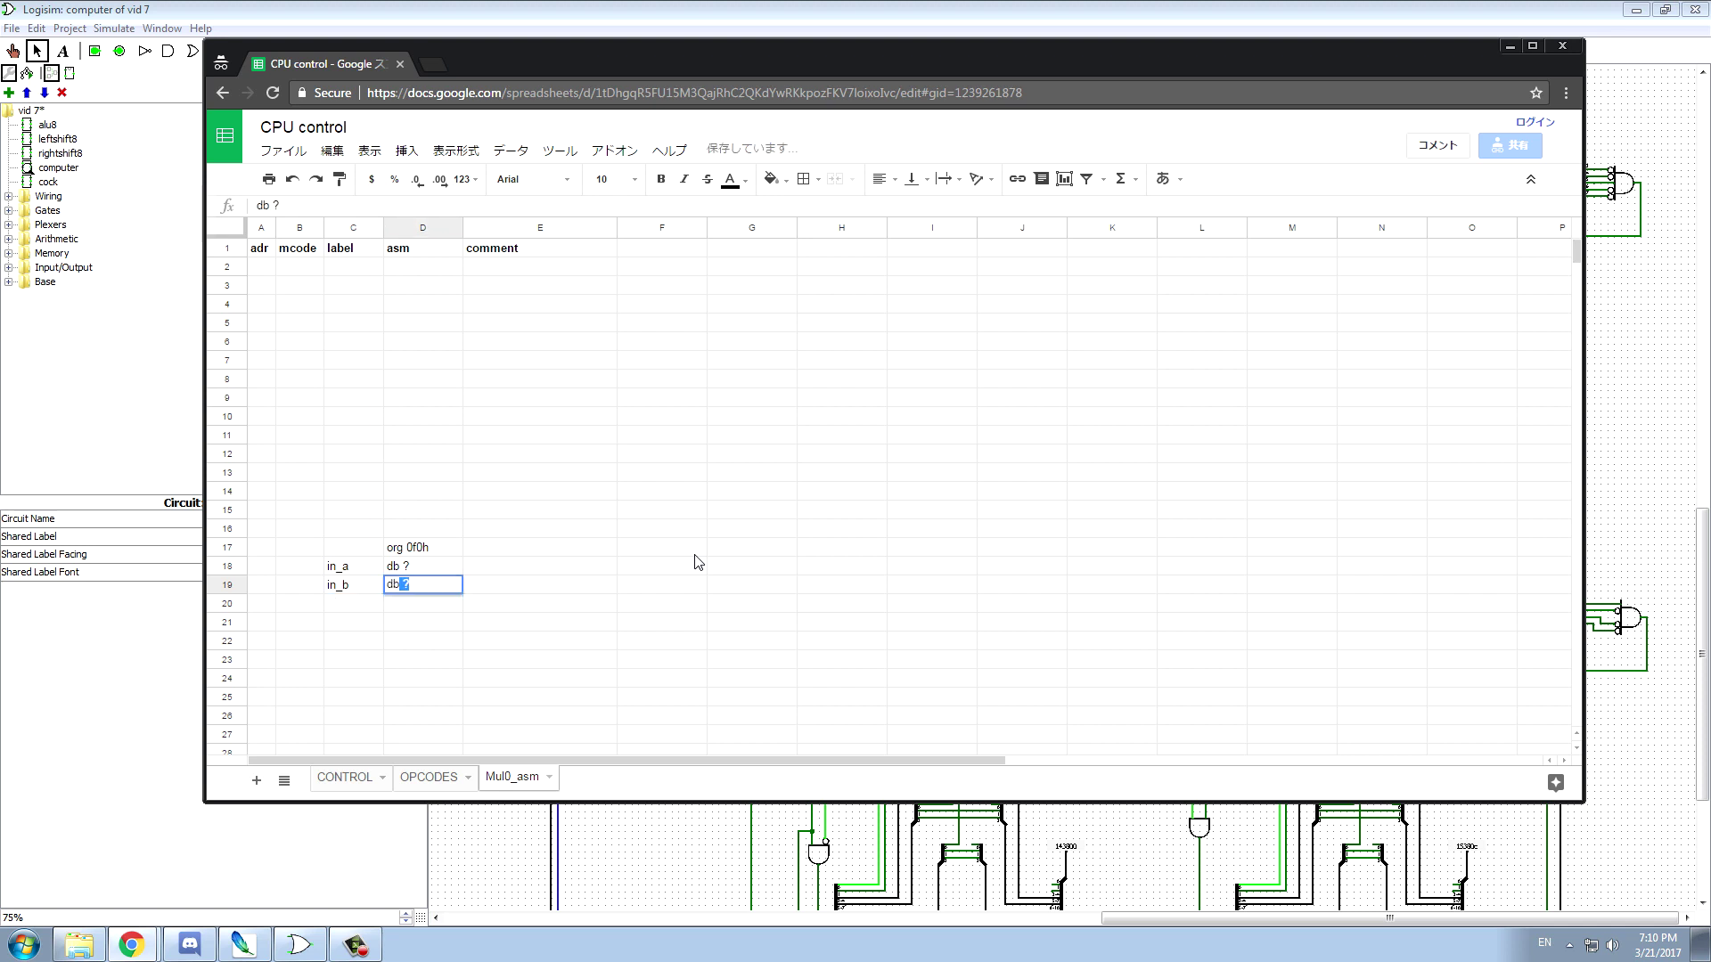
{"action": "type", "text": " ?"}
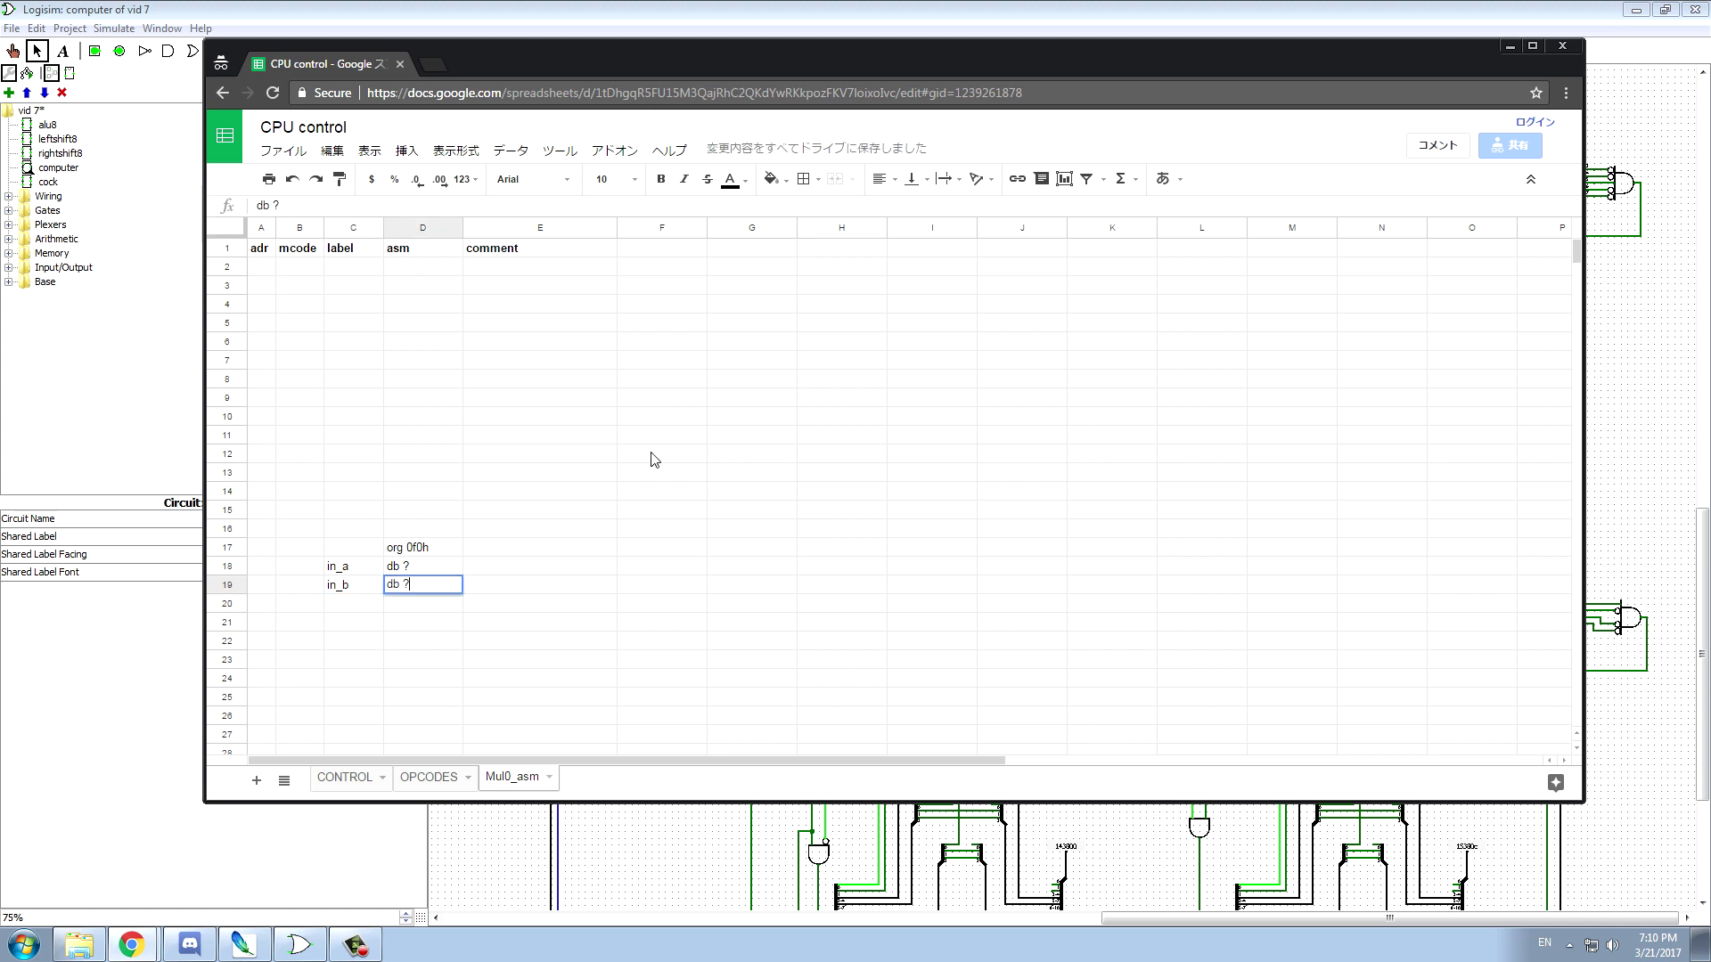
{"action": "left_click", "coordinate": [352, 571]}
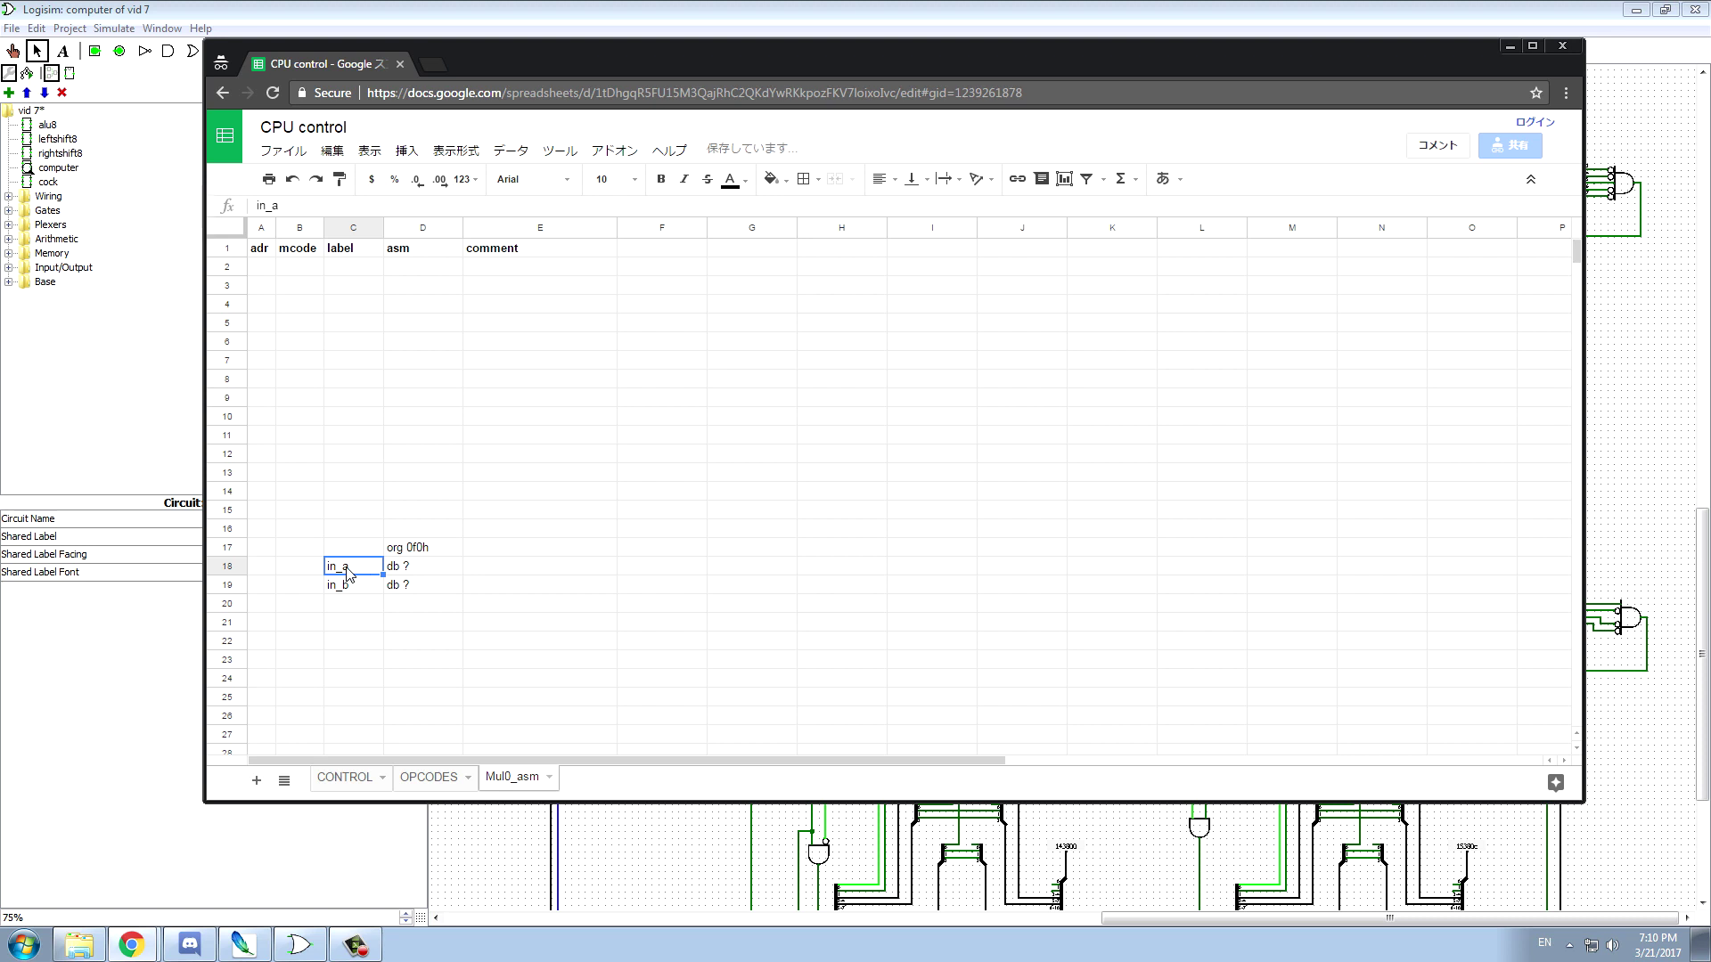
{"action": "double_click", "coordinate": [351, 570]}
{"action": "key", "text": "shift+Left"}
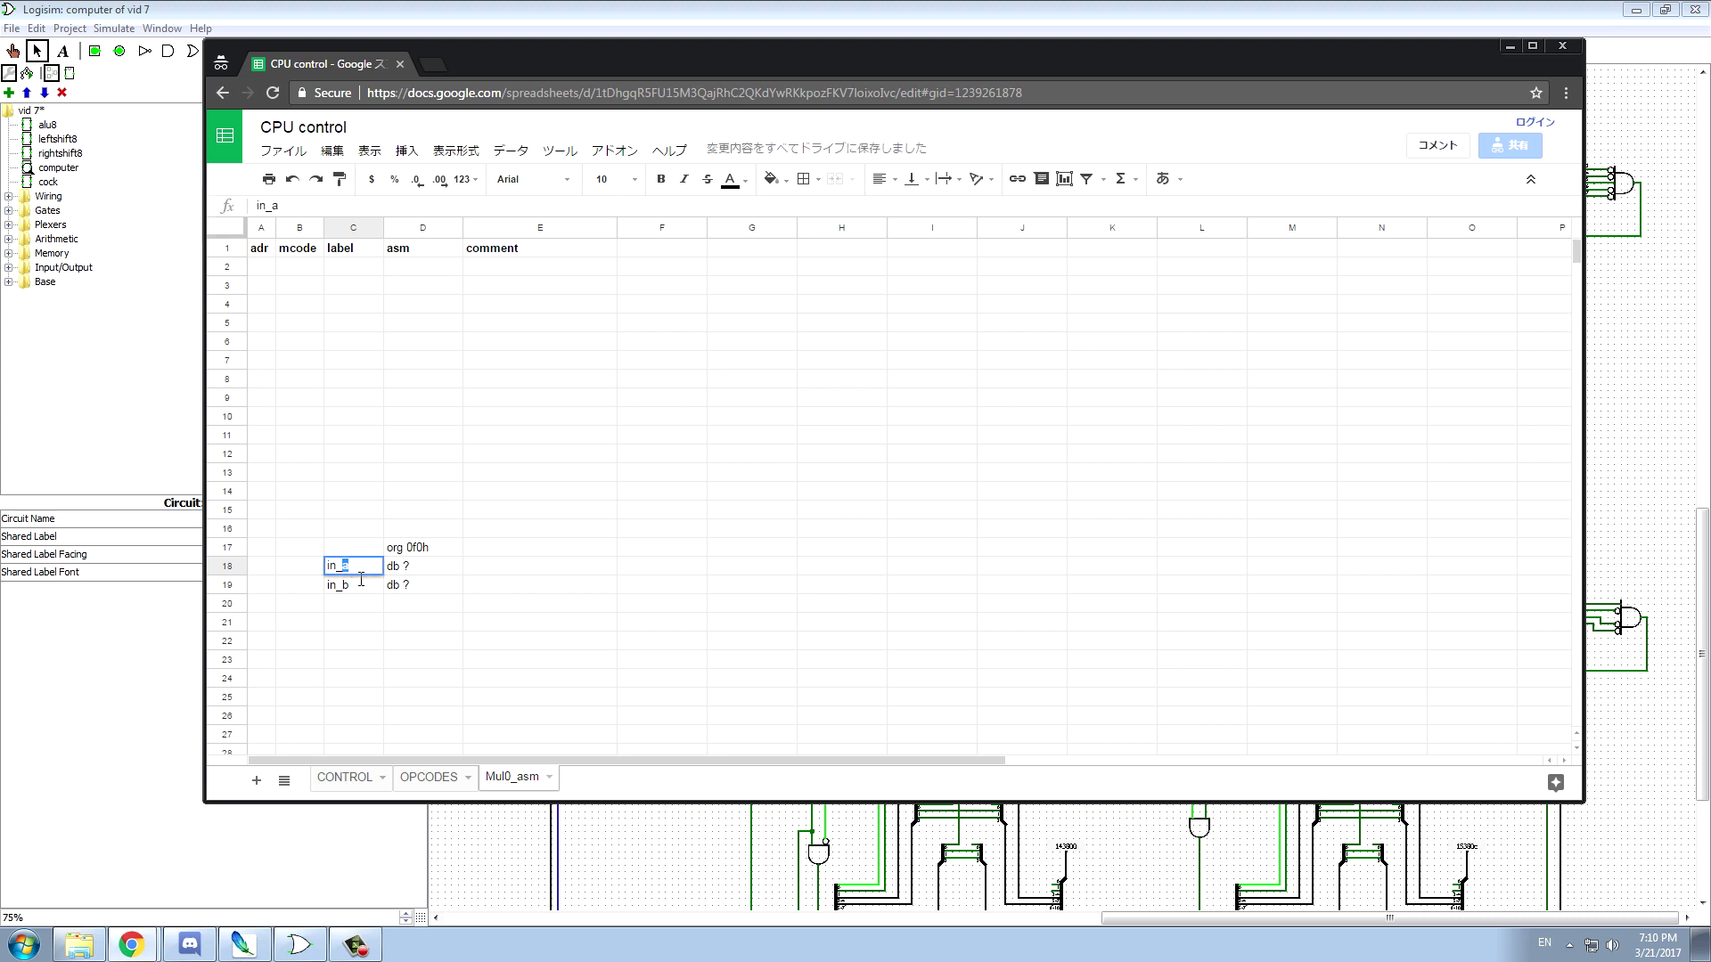
{"action": "left_click", "coordinate": [349, 589]}
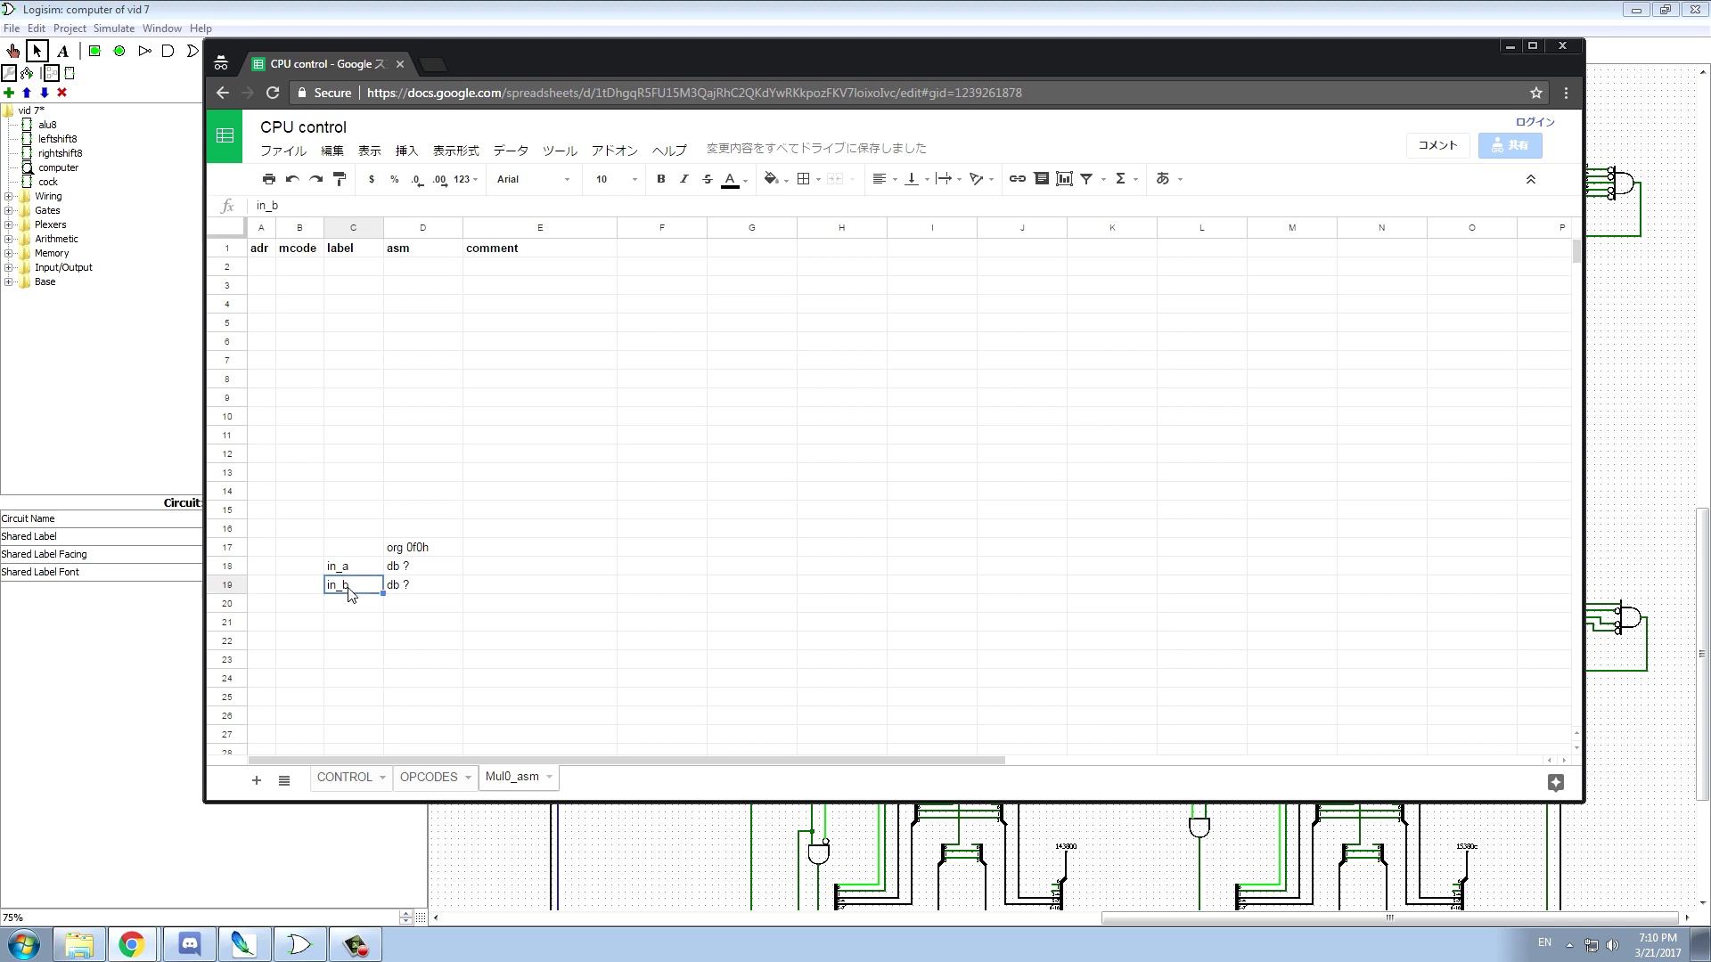
- Declare the low output byte in row 20, with label out_lo and db ? in the asm column
{"action": "left_click", "coordinate": [351, 606]}
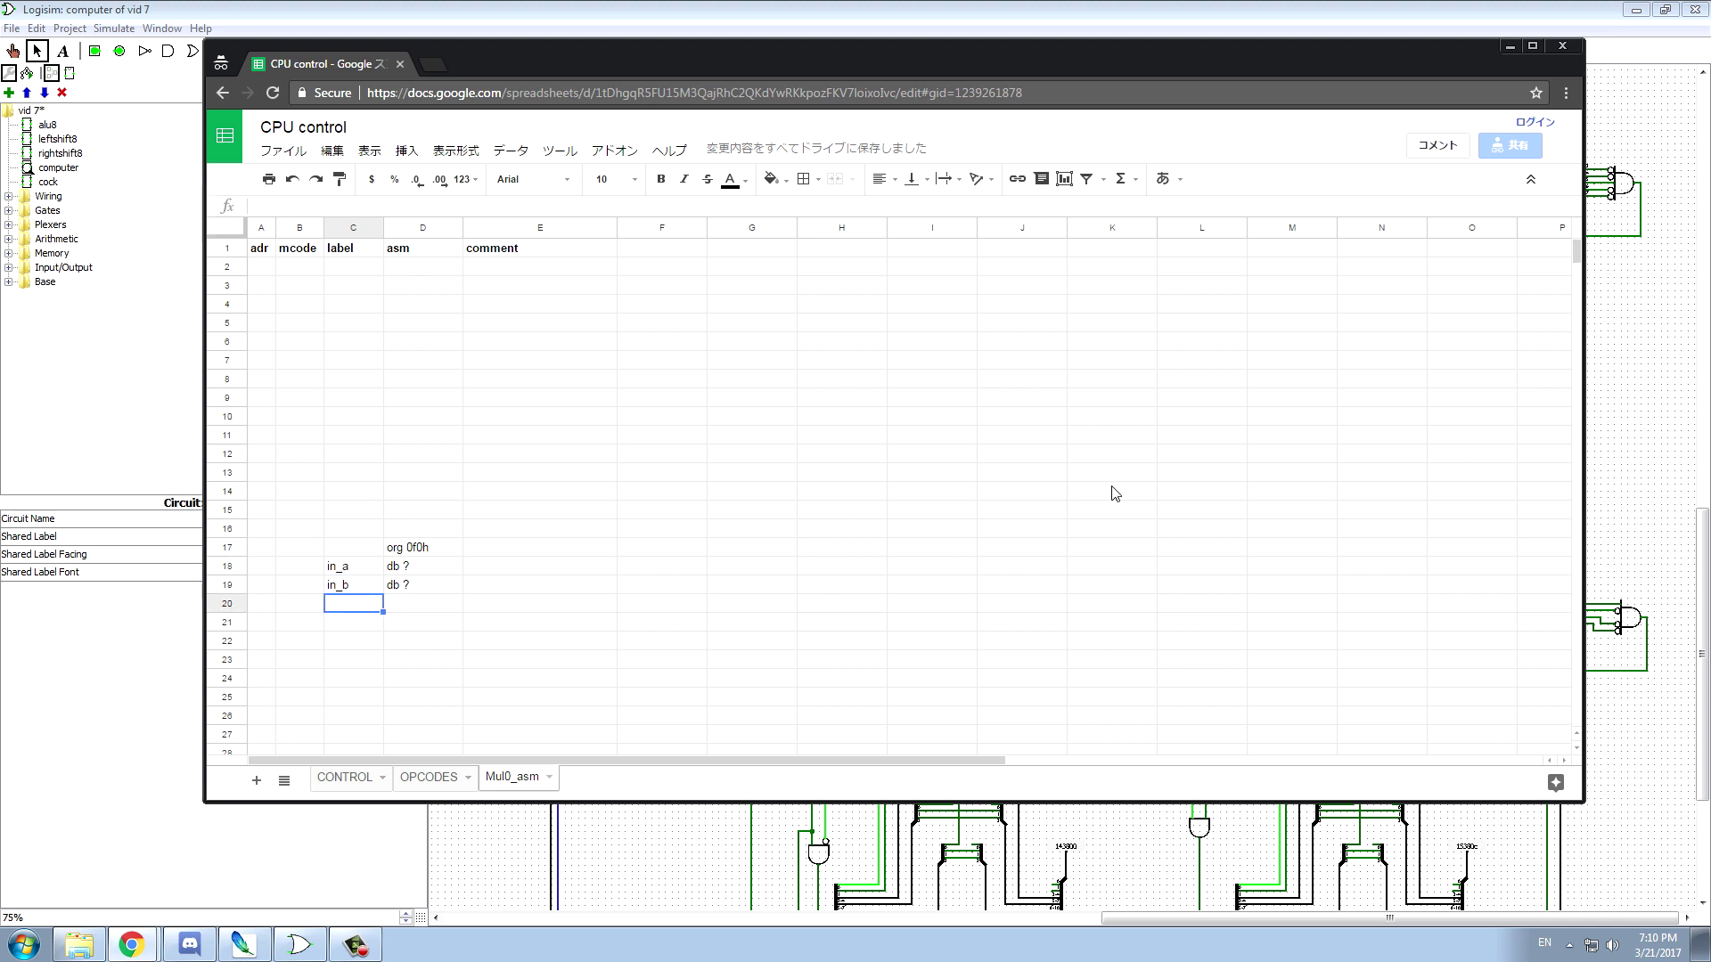
{"action": "type", "text": "ou"}
{"action": "type", "text": "t_h"}
{"action": "type", "text": "i"}
{"action": "key", "text": "BackSpace"}
{"action": "key", "text": "BackSpace"}
{"action": "type", "text": "lo"}
{"action": "key", "text": "Tab"}
{"action": "type", "text": "db"}
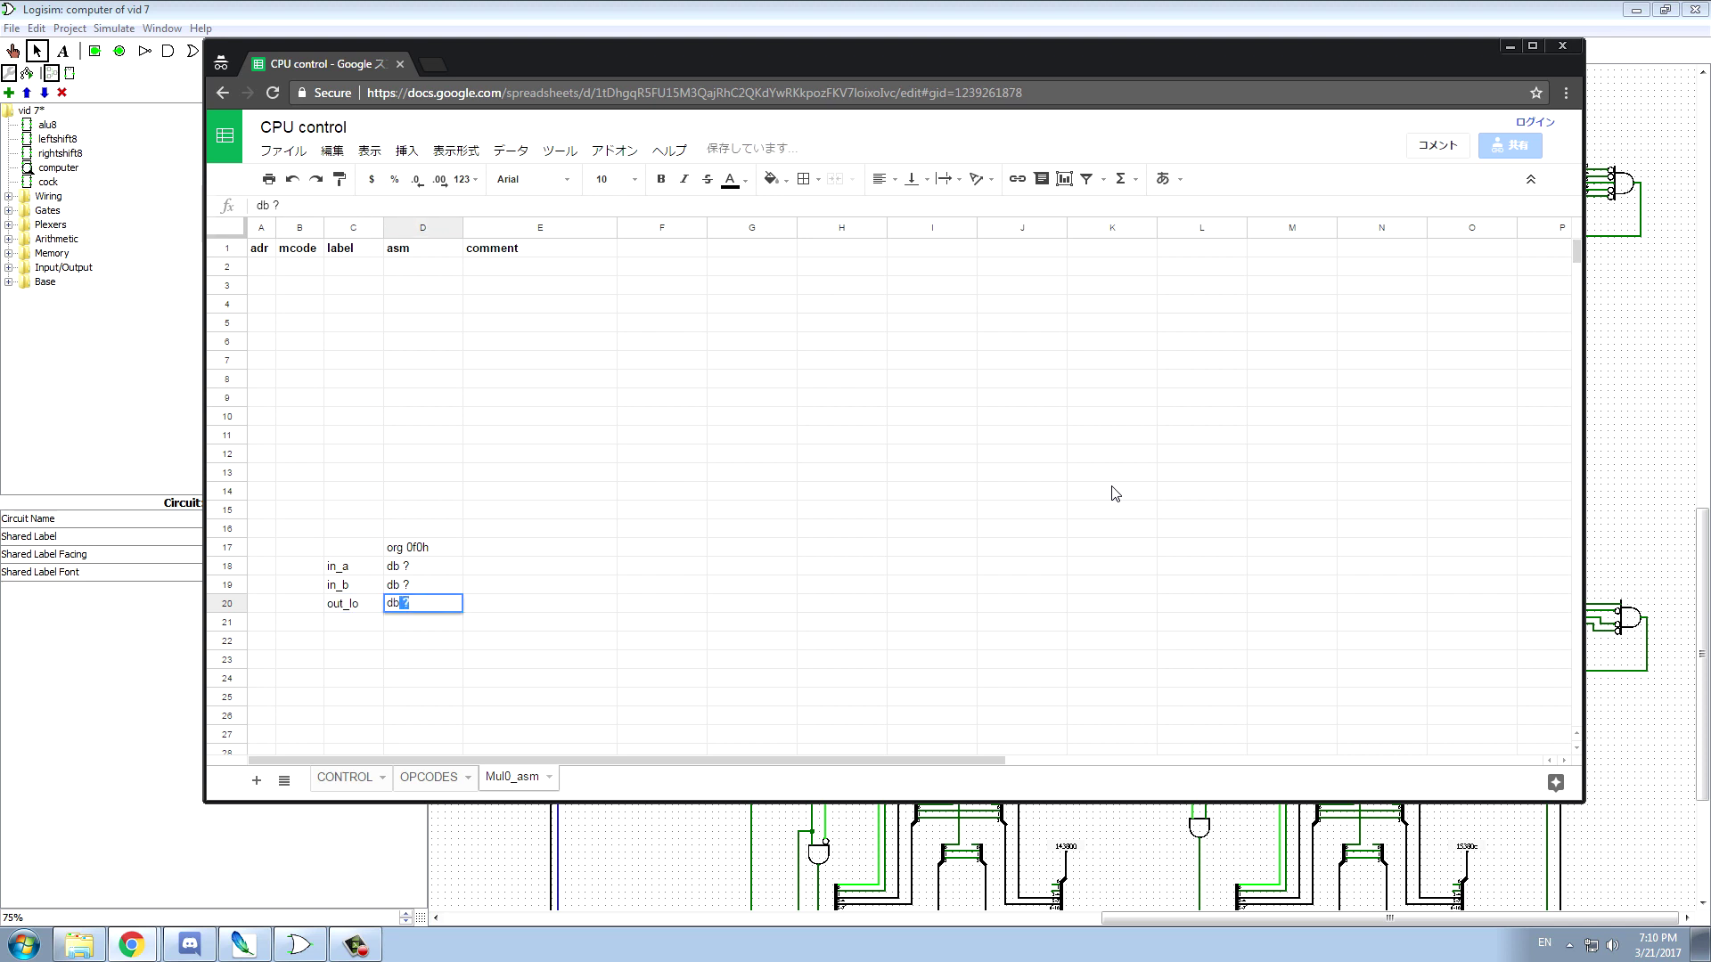
{"action": "type", "text": " ?"}
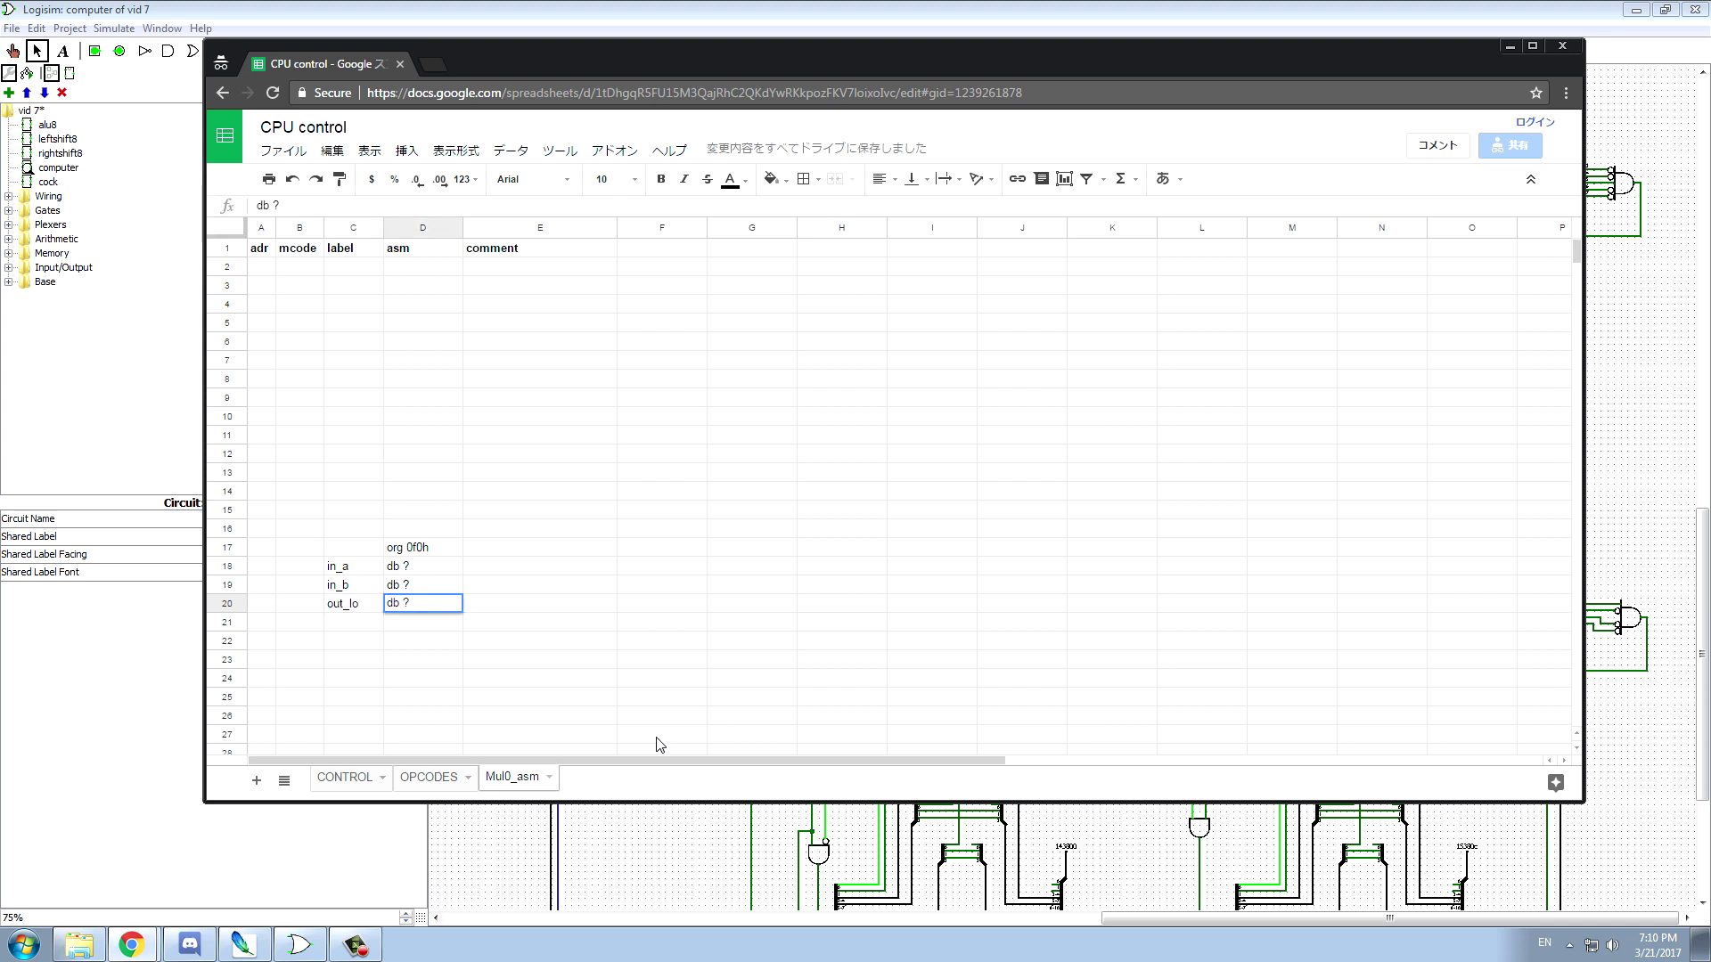
{"action": "key", "text": "Return"}
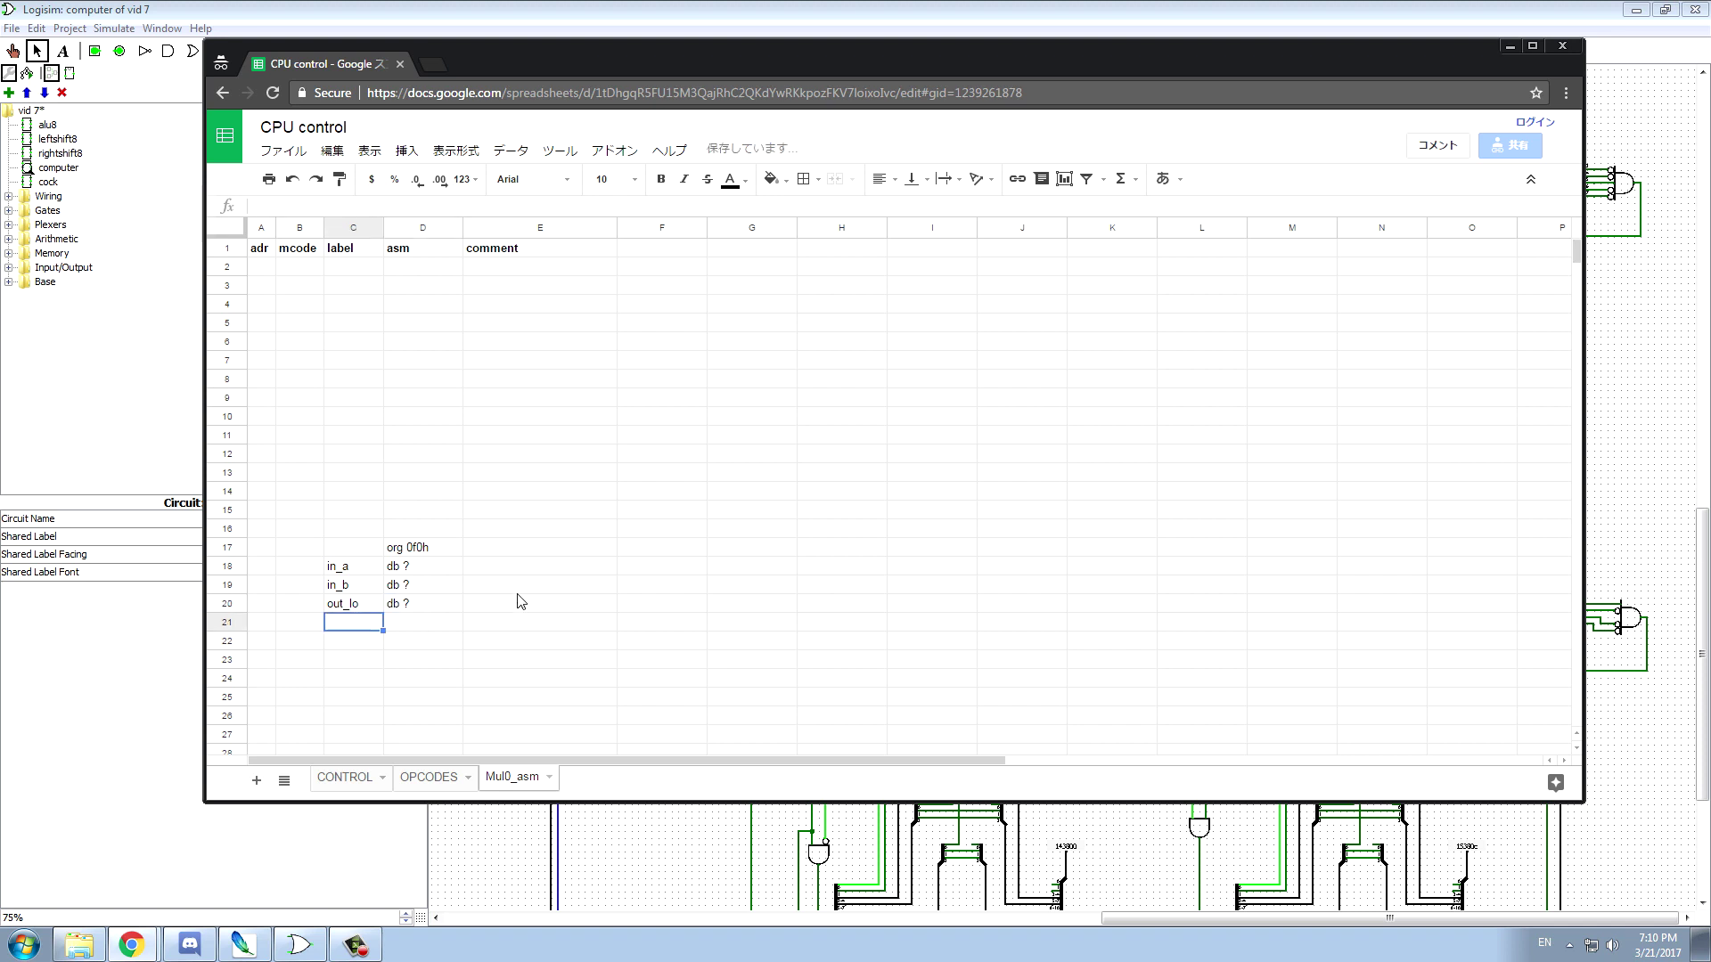
- Declare the high output byte in row 21, with label out_hi and db ? in the asm column
{"action": "type", "text": "out_"}
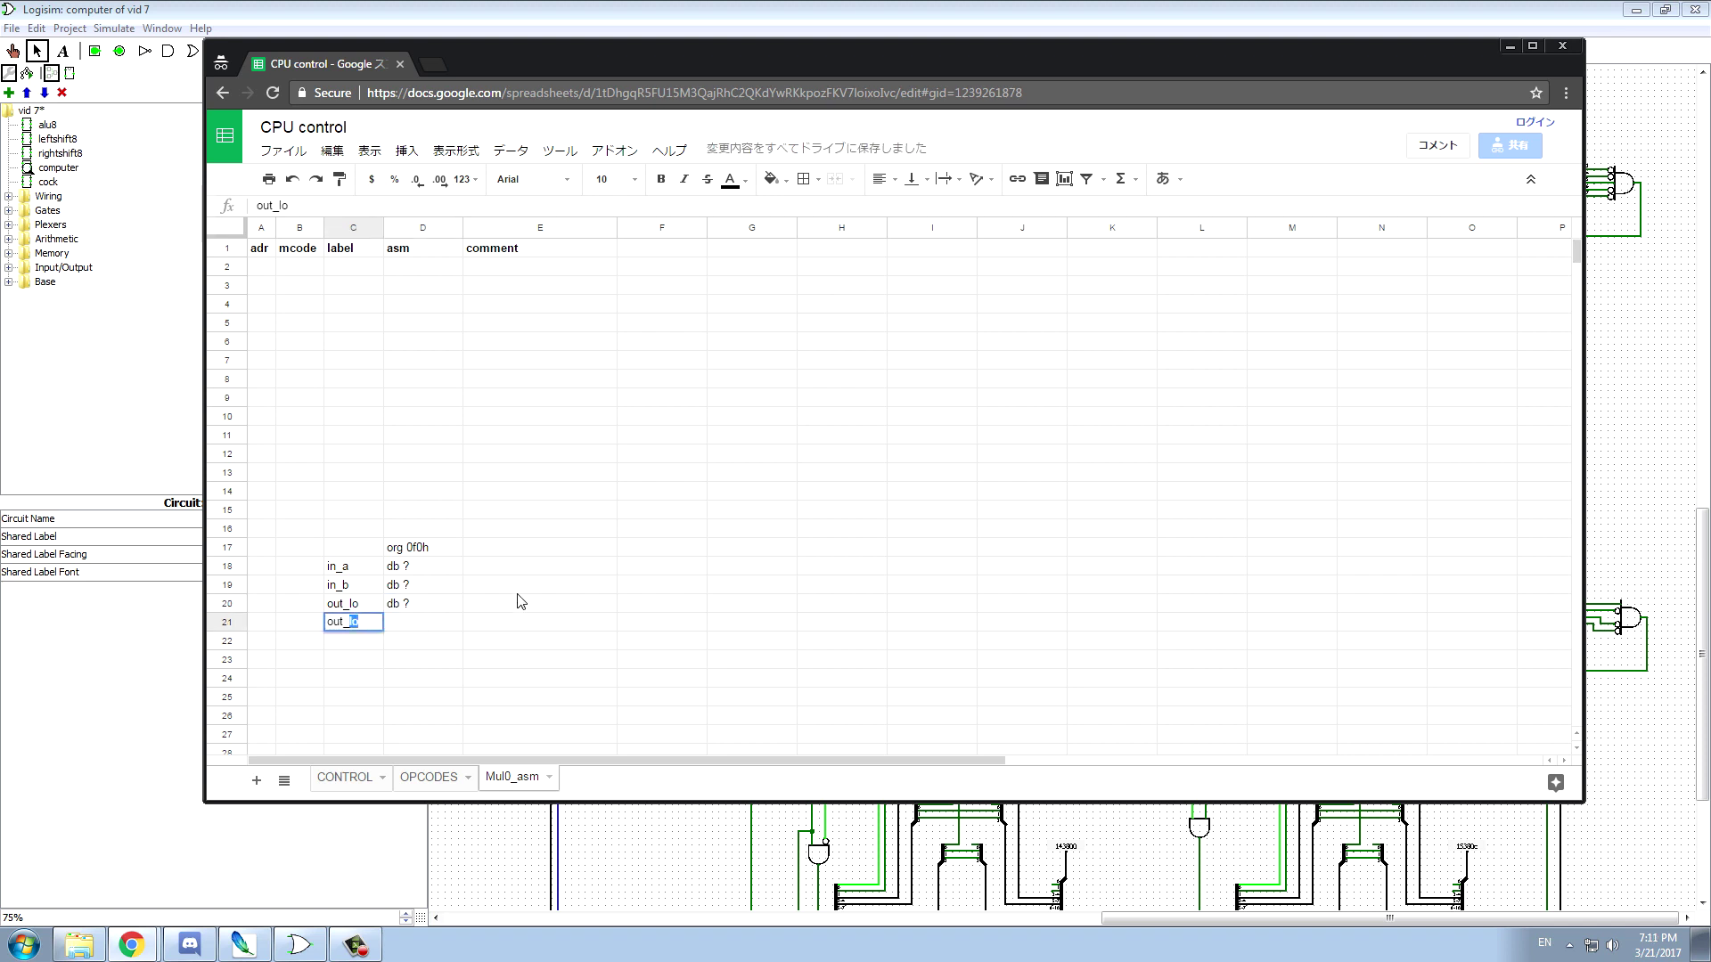
{"action": "type", "text": "hi"}
{"action": "key", "text": "Tab"}
{"action": "type", "text": "db ?"}
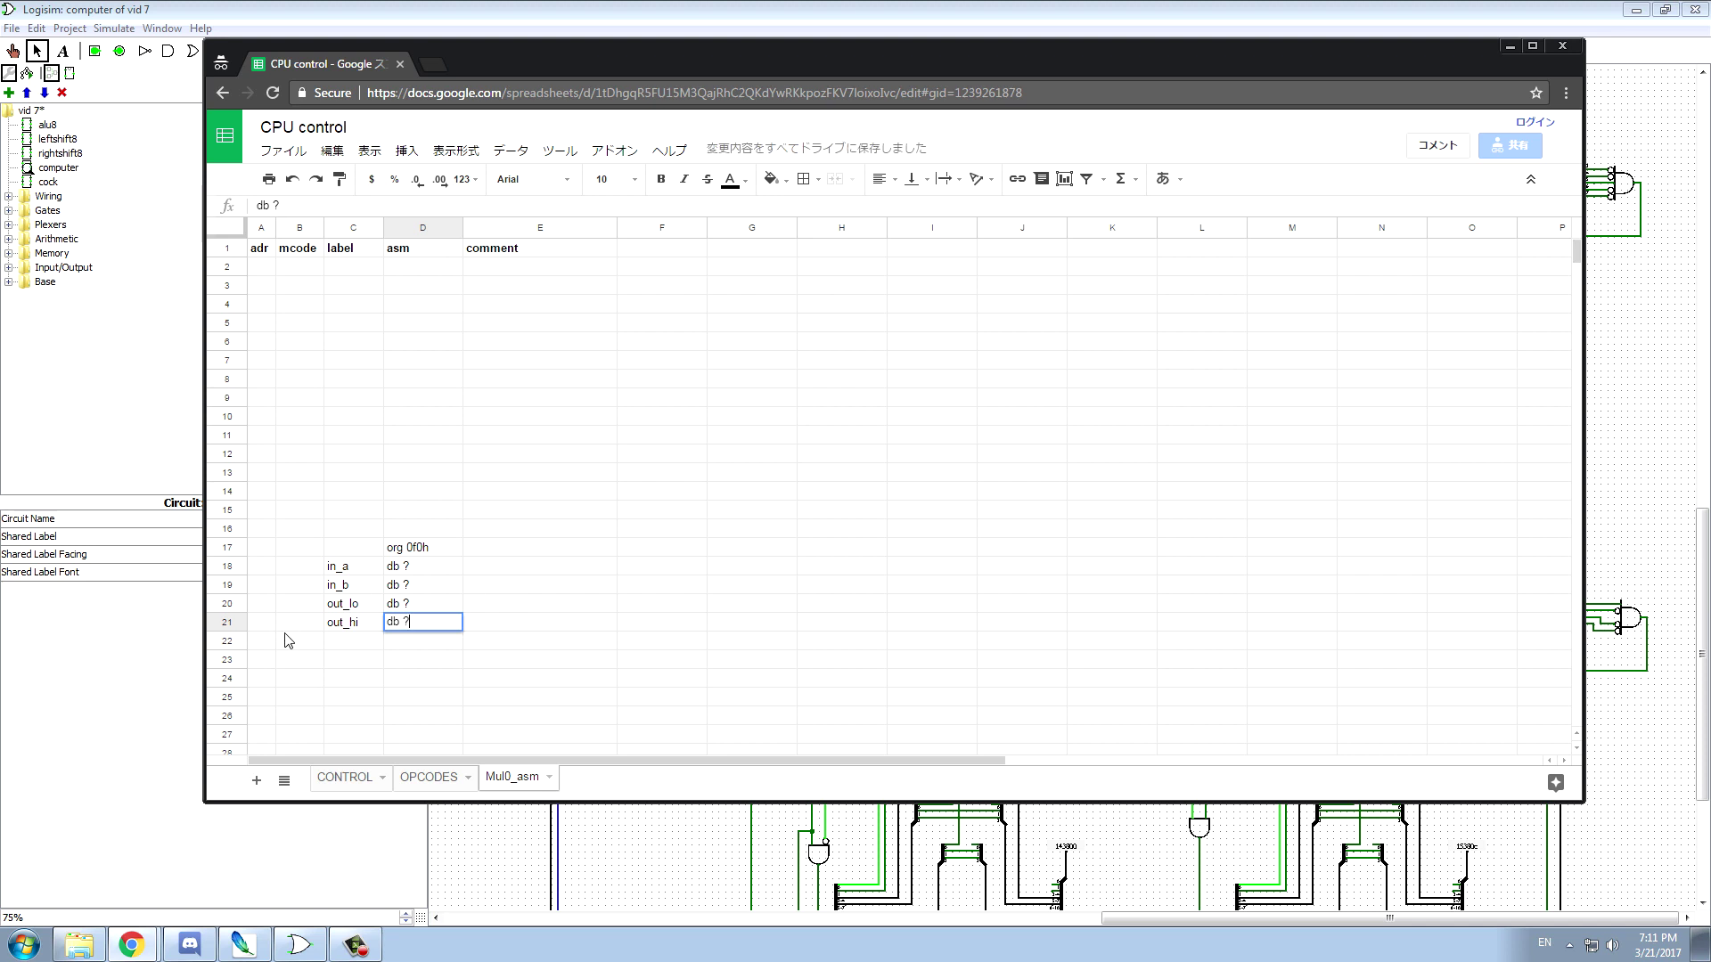
{"action": "mouse_move", "coordinate": [350, 574]}
{"action": "left_mouse_down"}
{"action": "mouse_move", "coordinate": [361, 588]}
{"action": "mouse_move", "coordinate": [353, 573]}
{"action": "left_mouse_up"}
{"action": "left_click", "coordinate": [348, 586]}
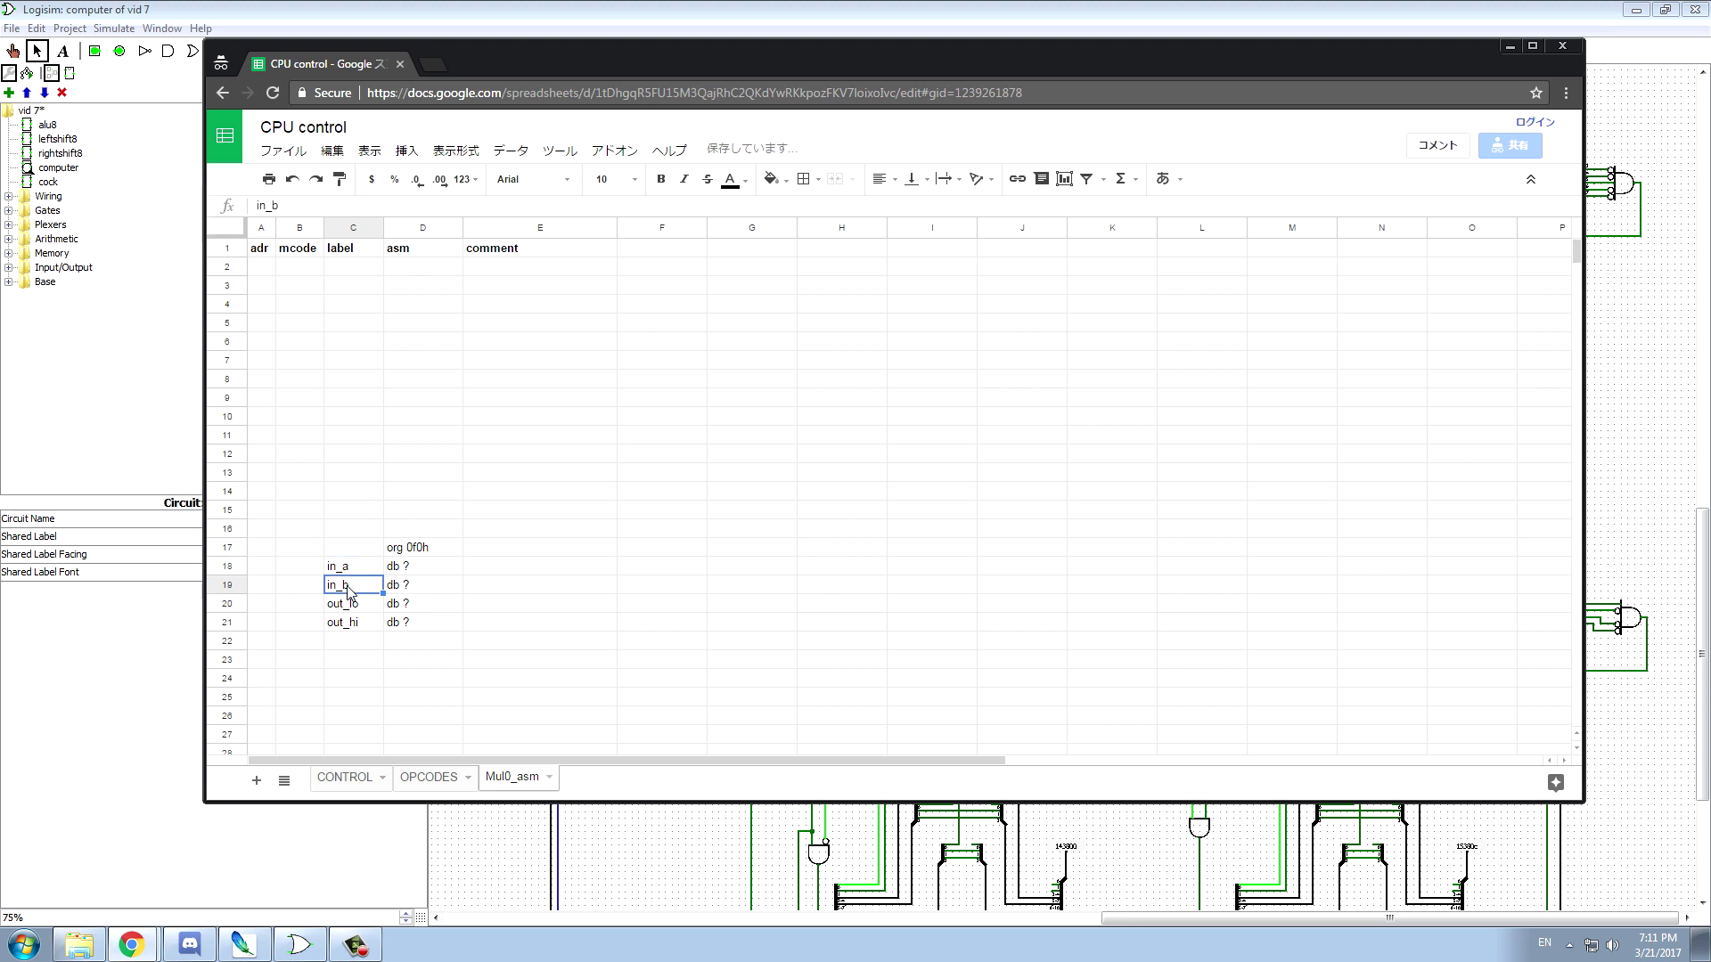
{"action": "left_click", "coordinate": [359, 607]}
{"action": "left_click", "coordinate": [361, 624]}
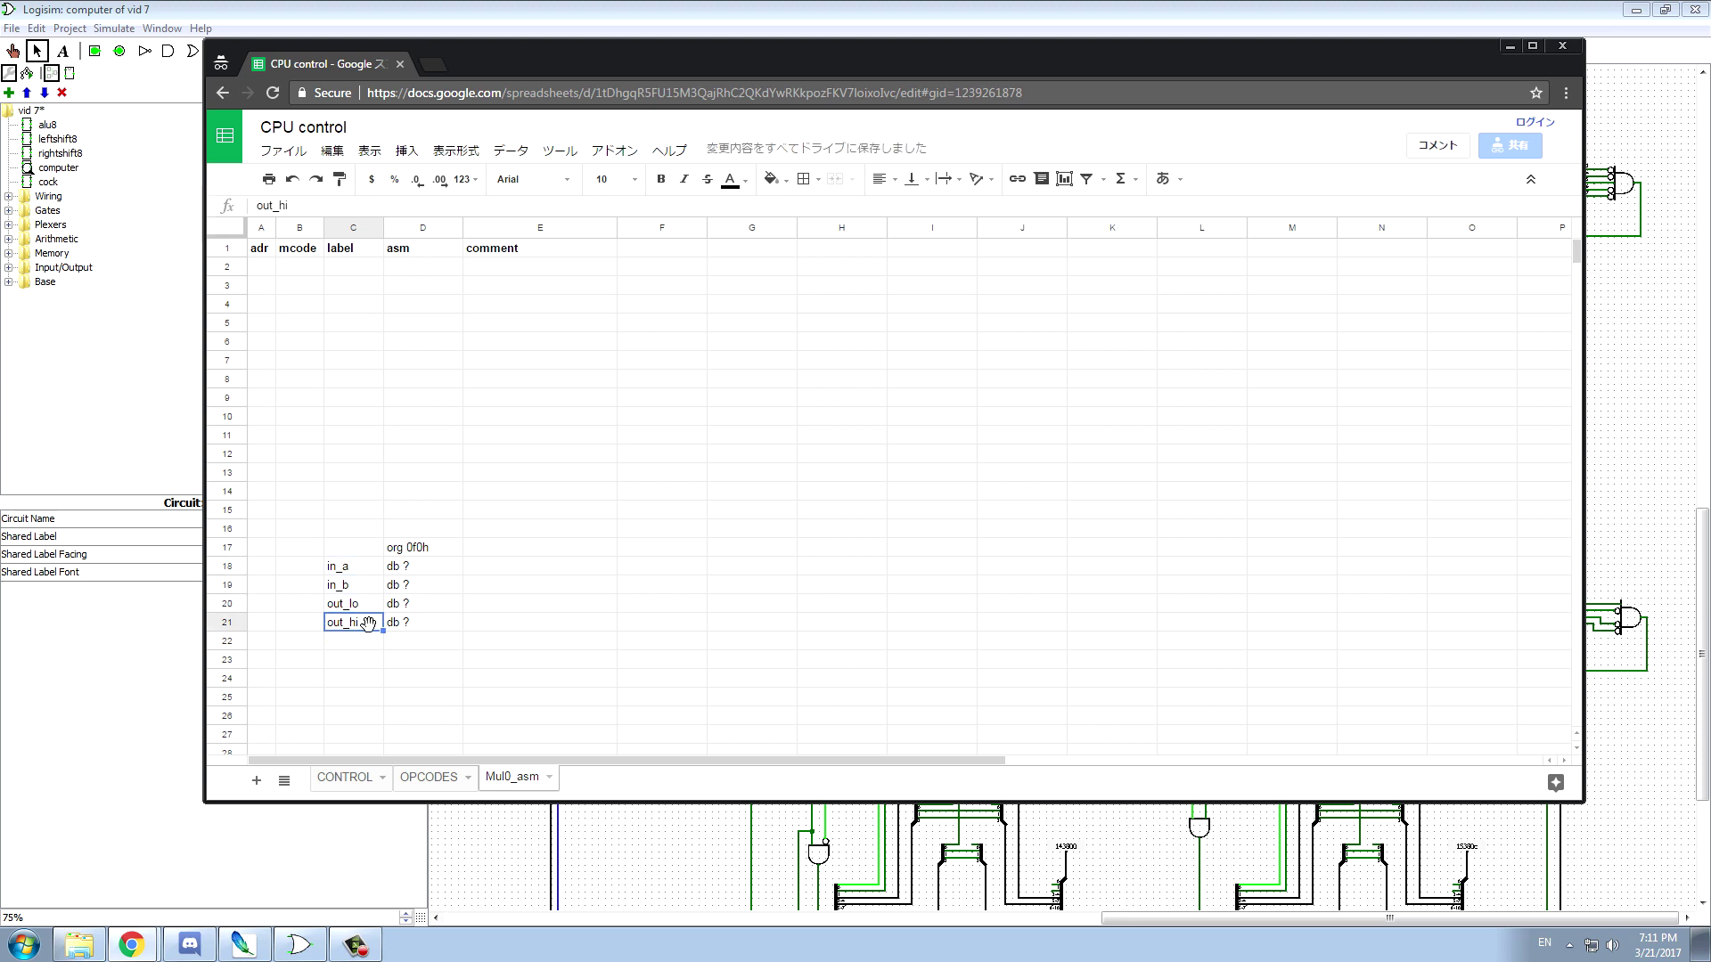
{"action": "left_click", "coordinate": [362, 606]}
{"action": "left_click", "coordinate": [359, 627]}
{"action": "left_click", "coordinate": [357, 606]}
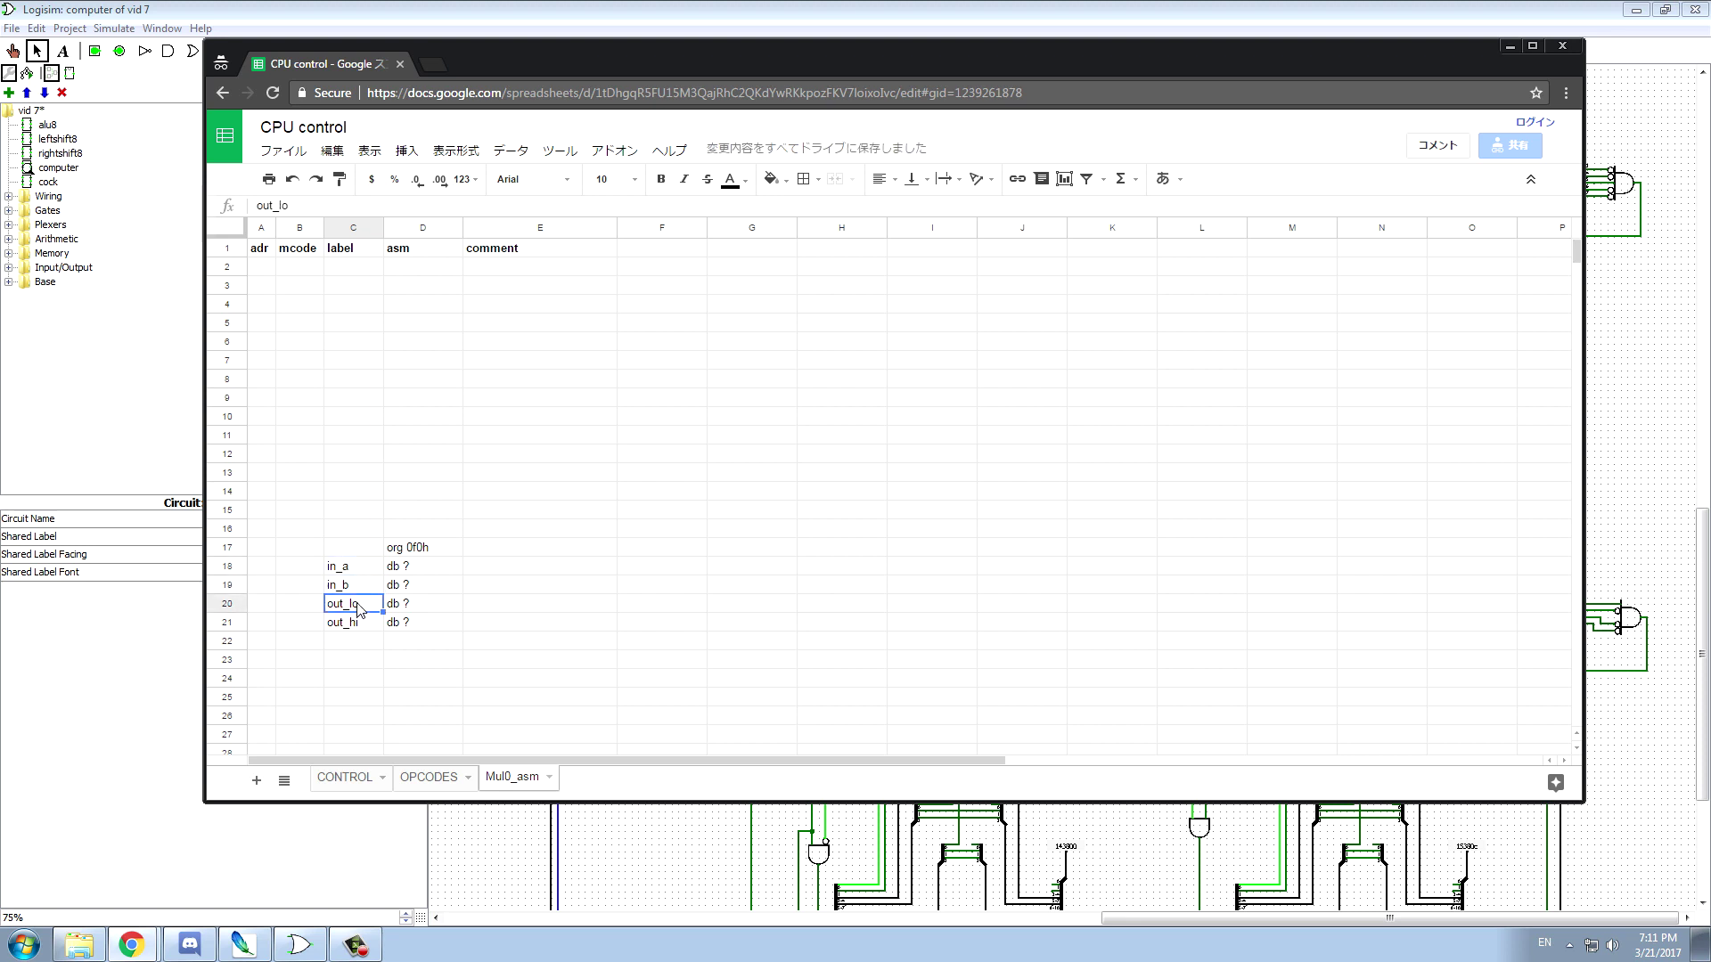
{"action": "left_click", "coordinate": [361, 625]}
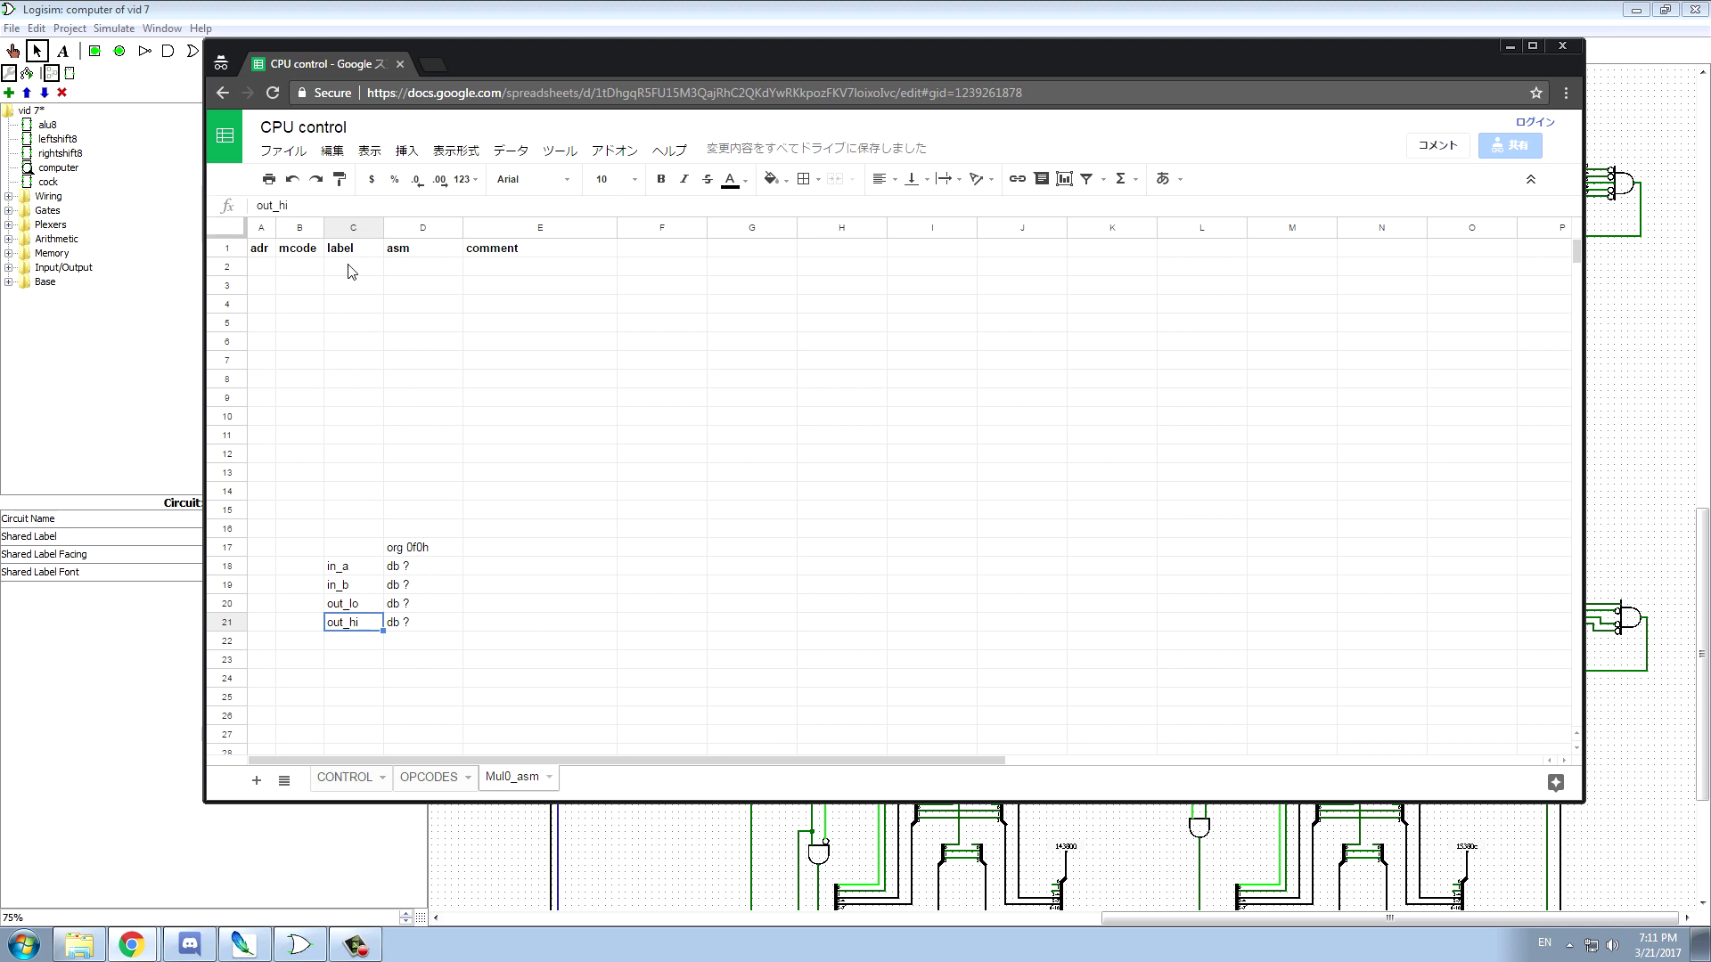
- Widen the asm column slightly
{"action": "left_click", "coordinate": [400, 272]}
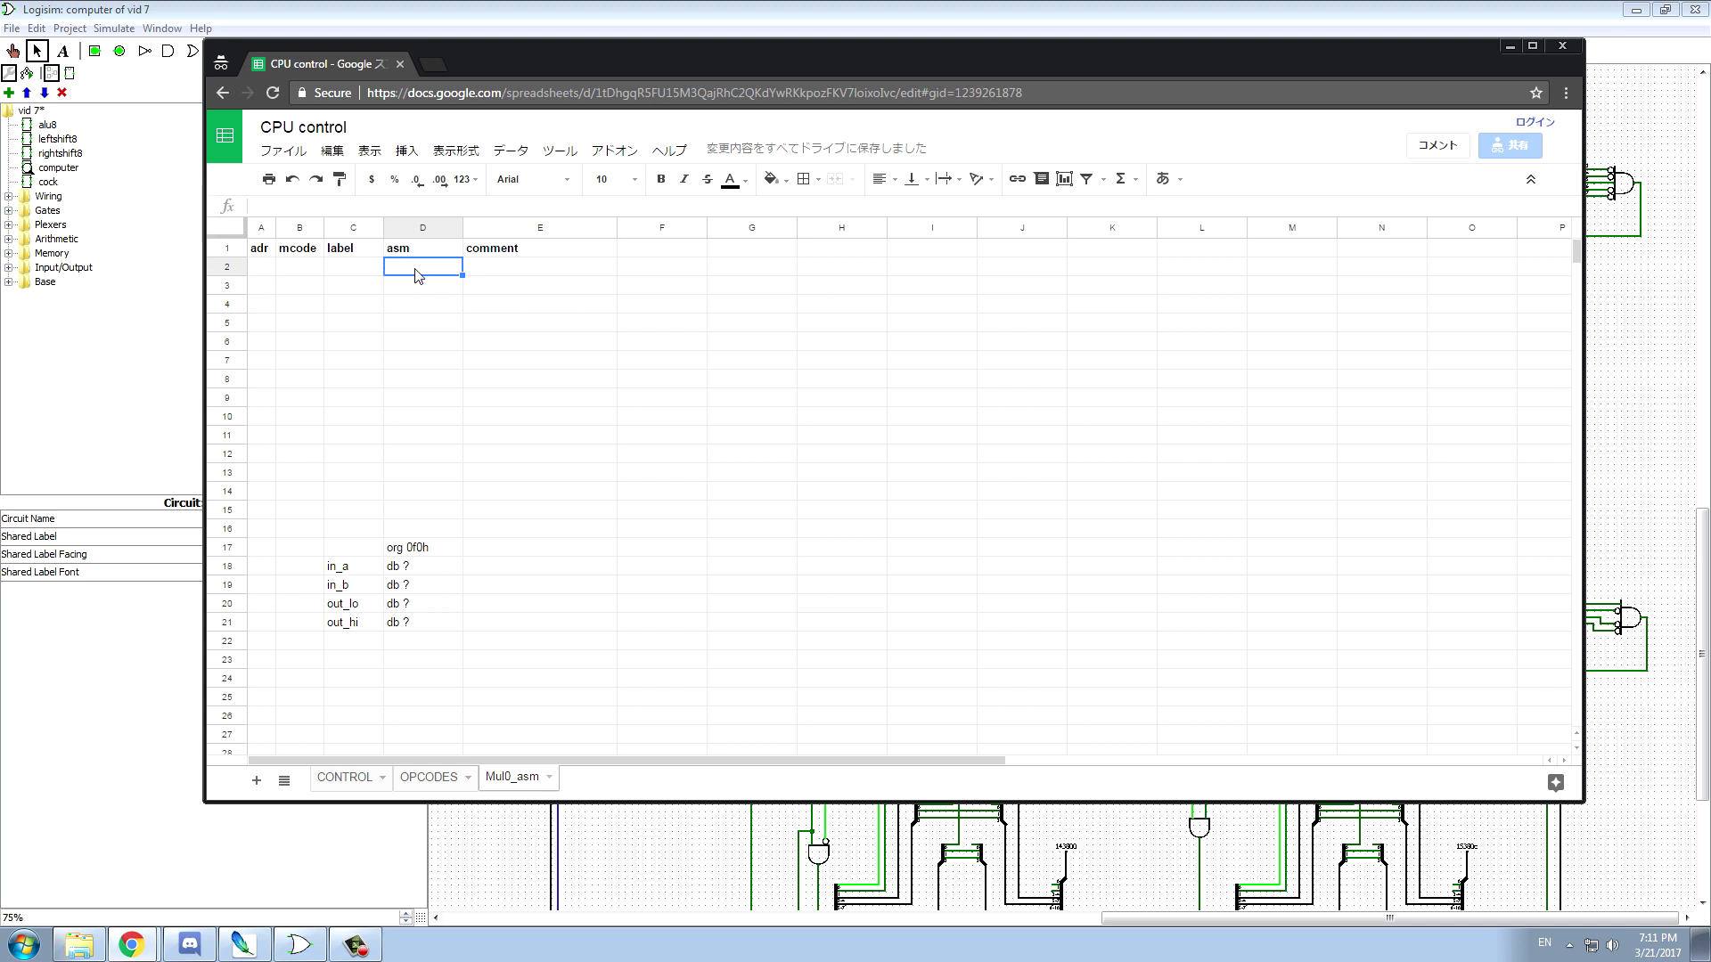
{"action": "left_click_drag", "start_coordinate": [463, 230], "coordinate": [477, 231]}
{"action": "left_click", "coordinate": [348, 568]}
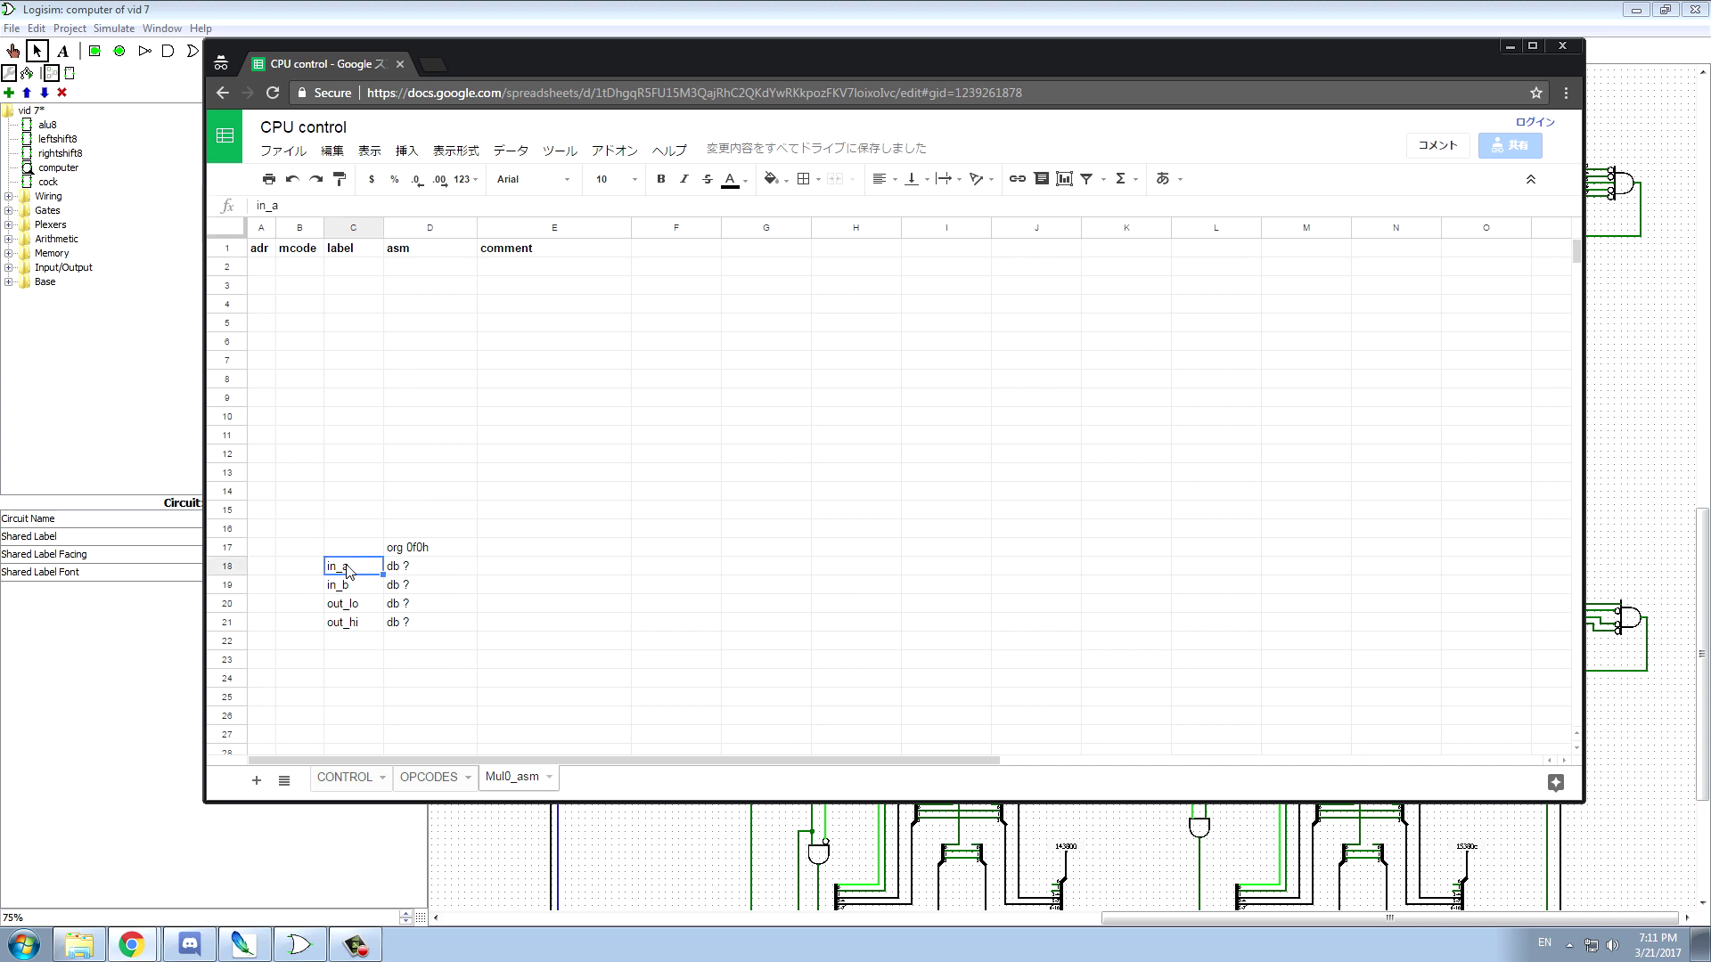
{"action": "left_click", "coordinate": [352, 609]}
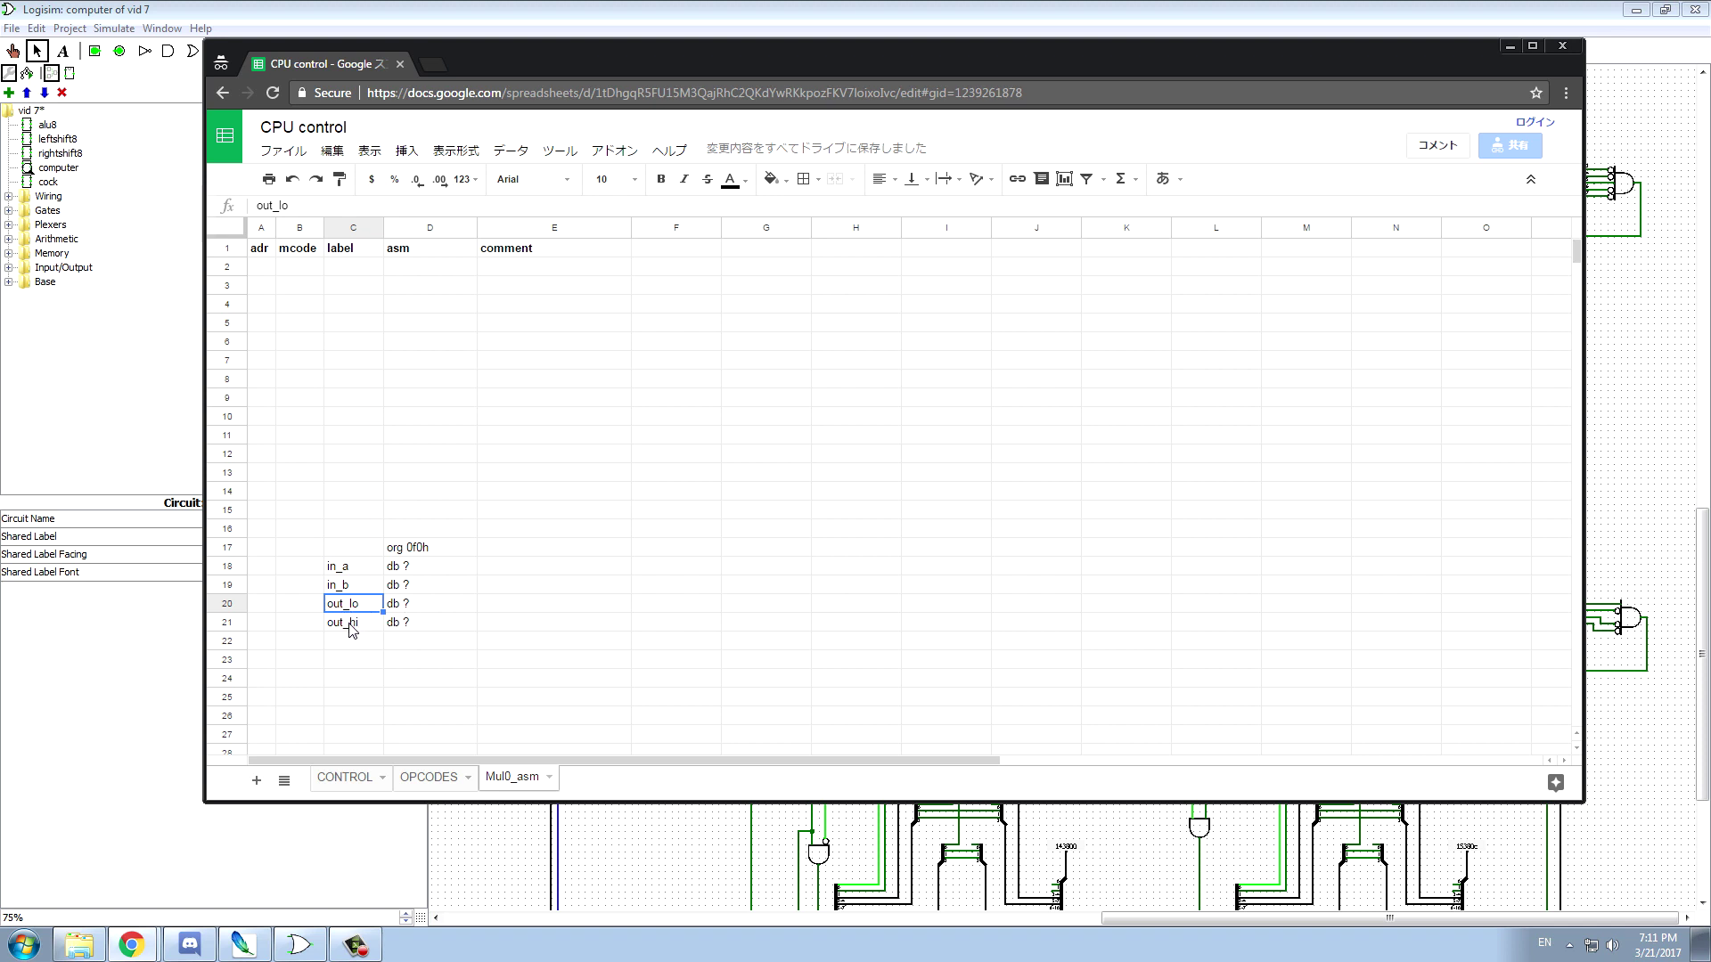
{"action": "left_click", "coordinate": [343, 623]}
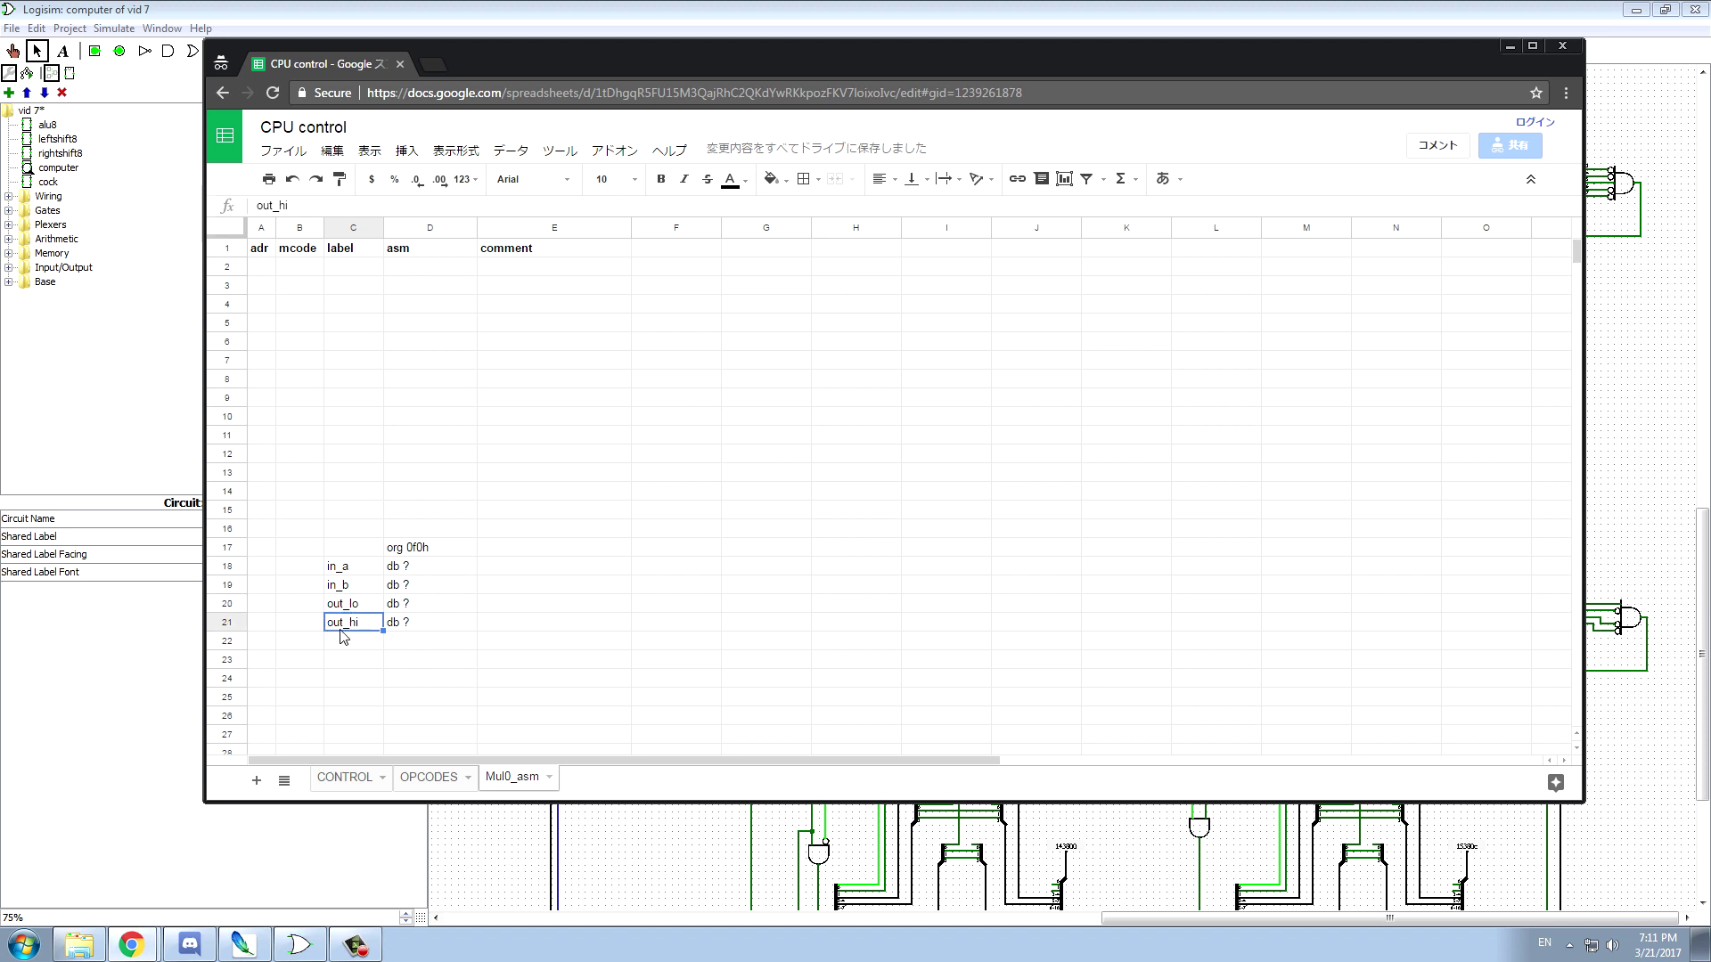
{"action": "left_click", "coordinate": [349, 607]}
{"action": "left_click", "coordinate": [346, 570]}
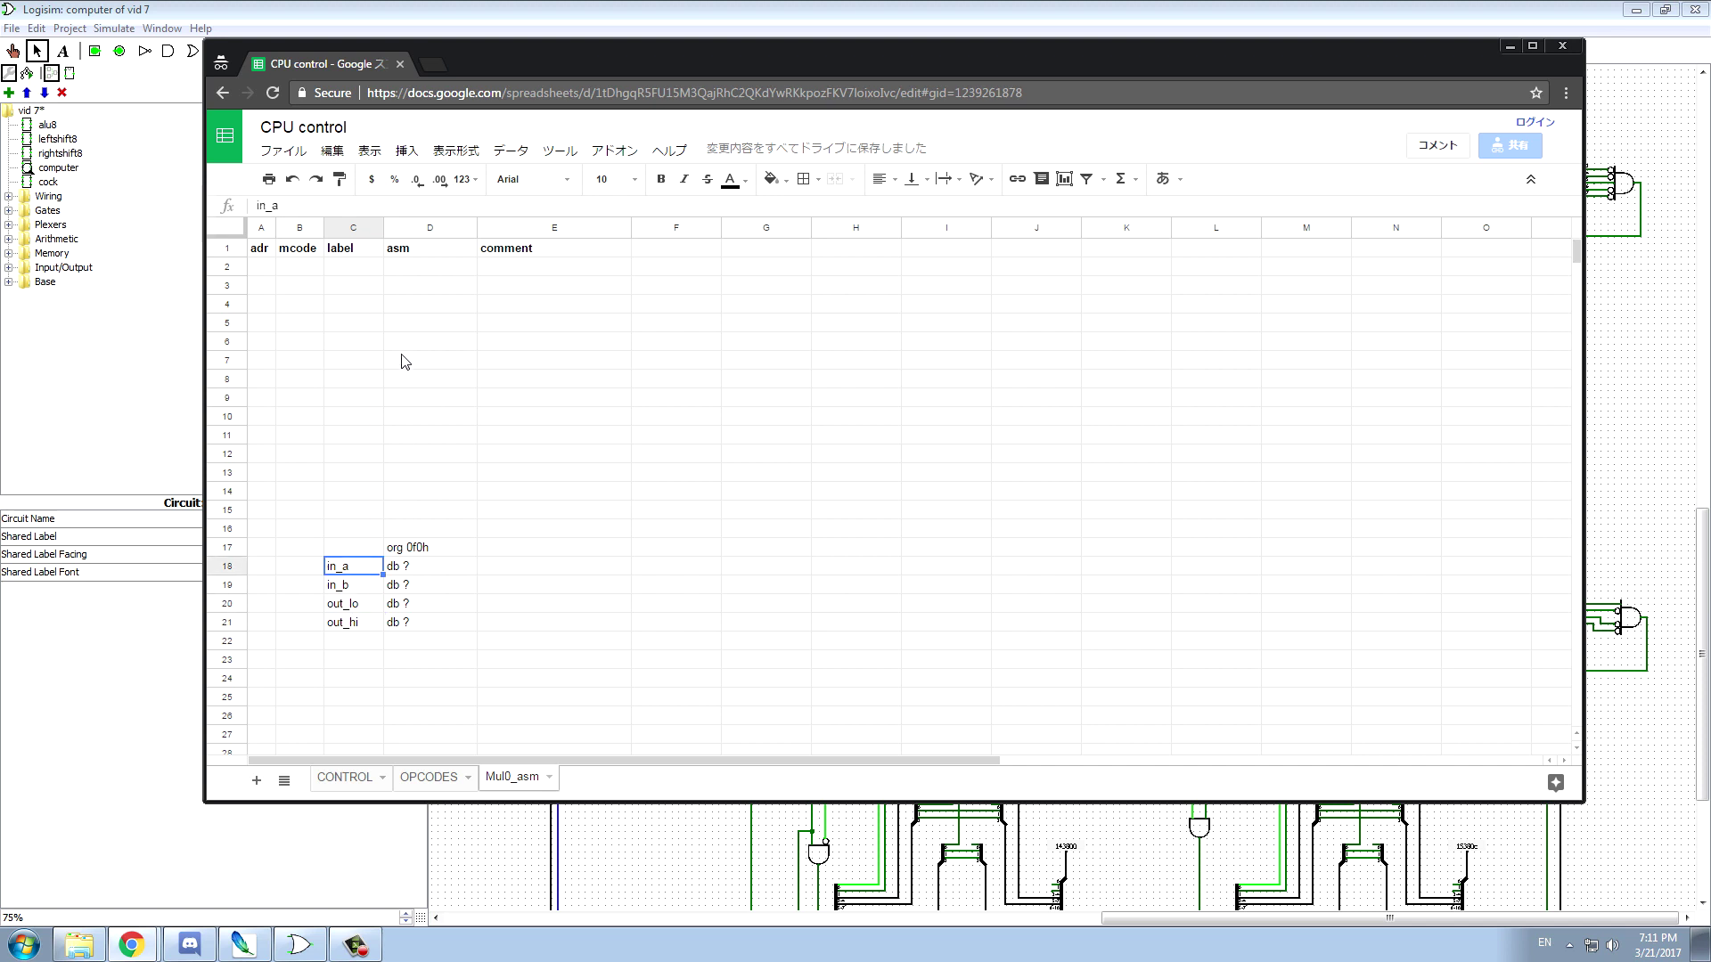
- Enter the instructions mov a,&in_a in cell D2 and mov a,[a] in cell D3 of the asm column
{"action": "left_click", "coordinate": [403, 270]}
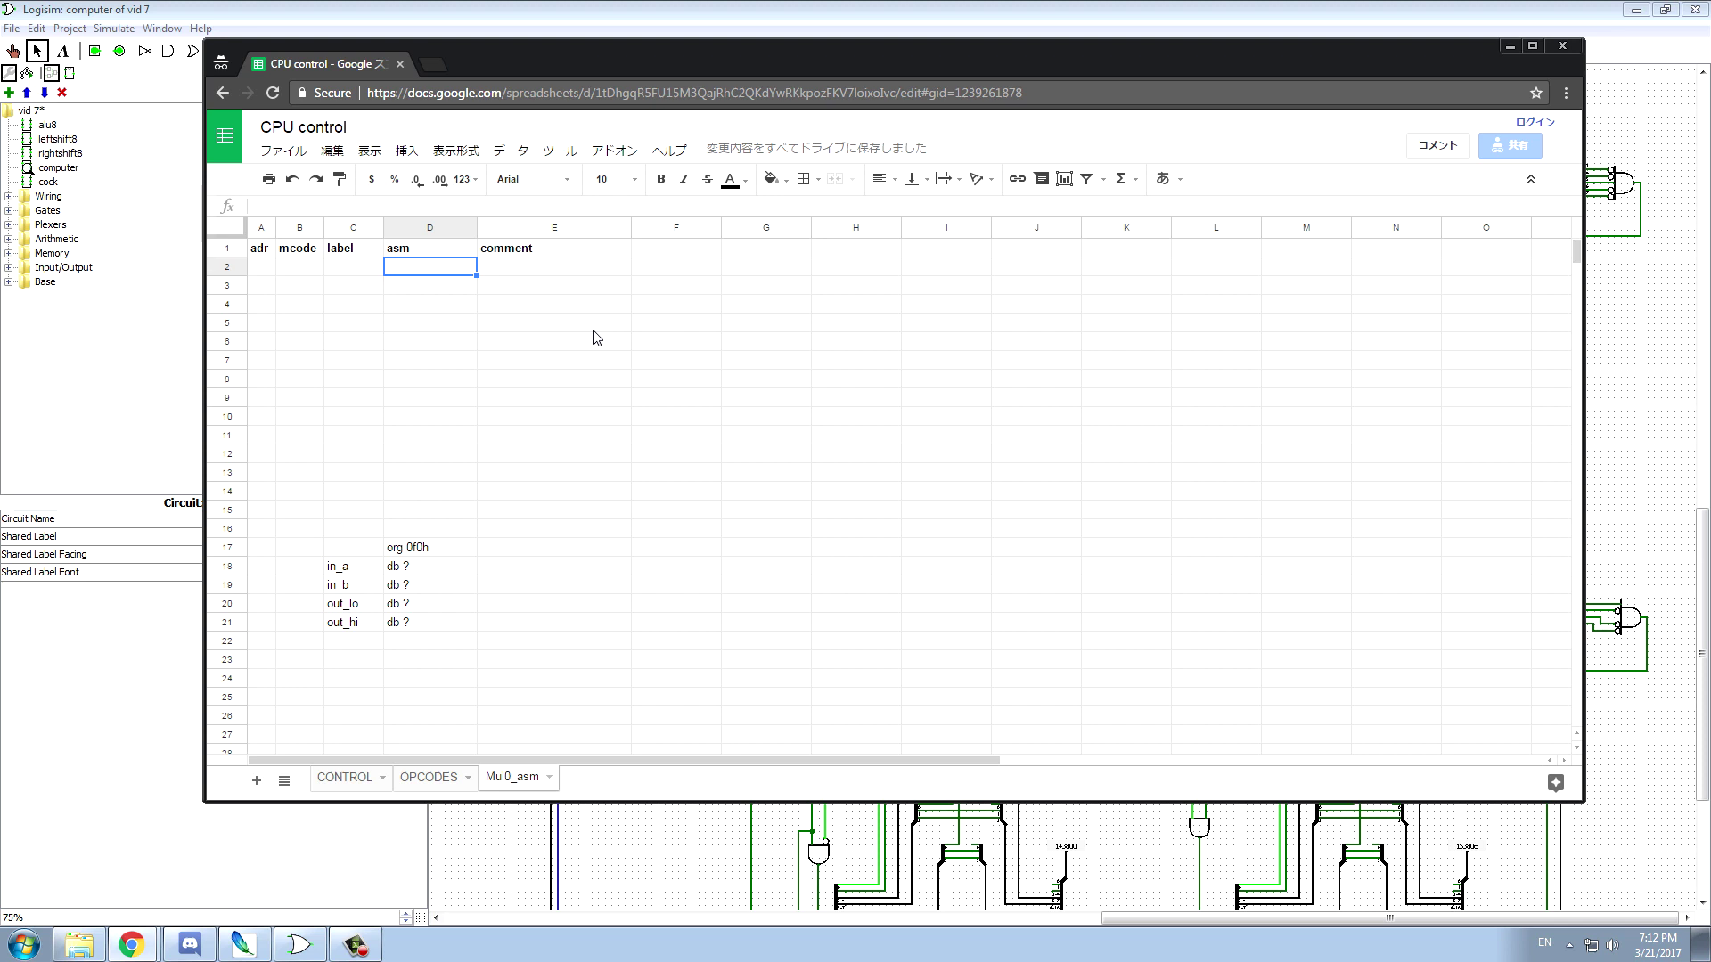
{"action": "type", "text": "mov a,&"}
{"action": "type", "text": "in_a"}
{"action": "left_click", "coordinate": [456, 288]}
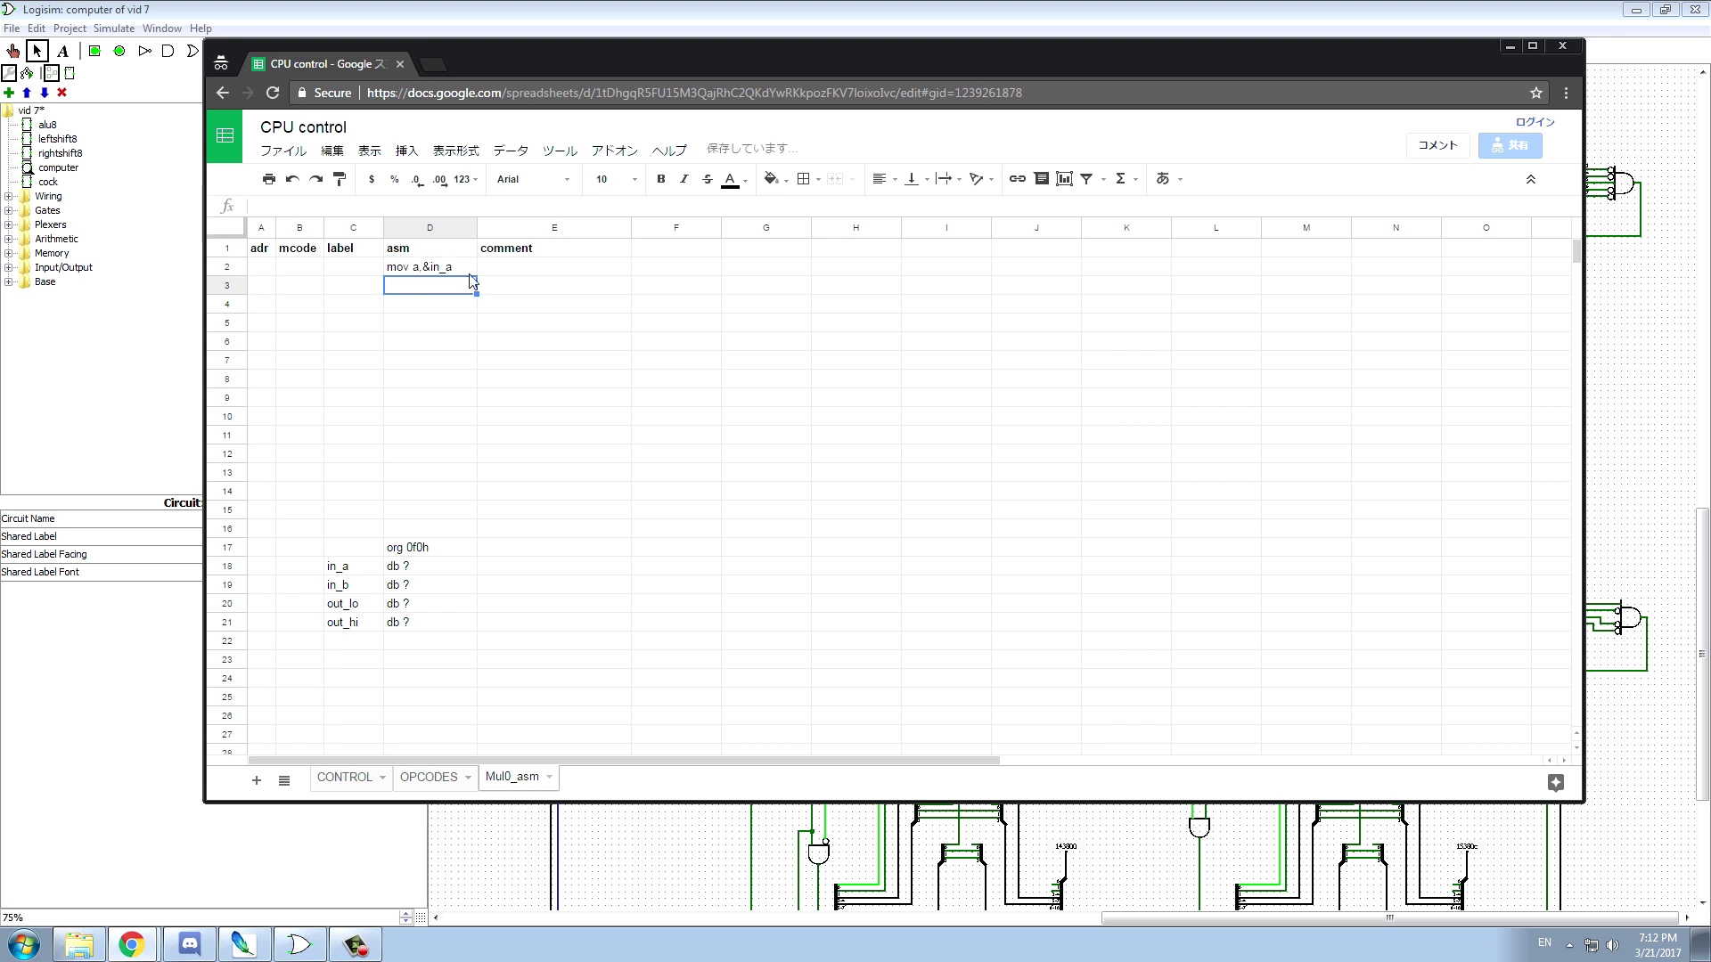
{"action": "type", "text": "mov"}
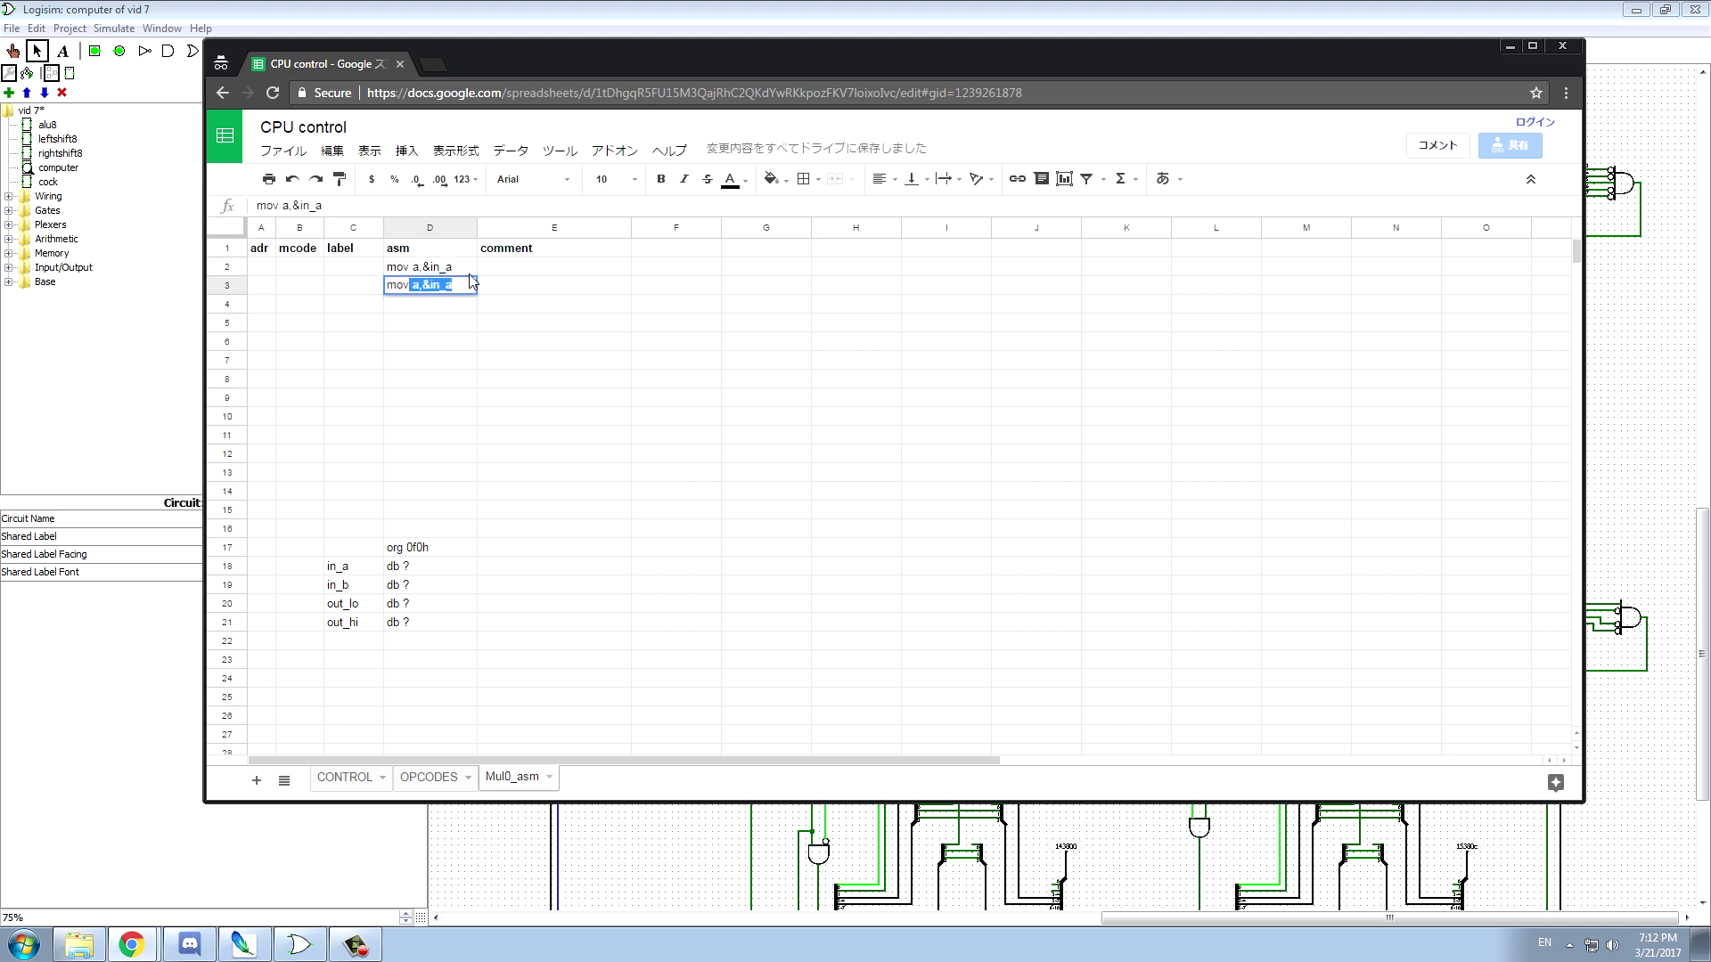
{"action": "type", "text": " a,[a"}
{"action": "left_click", "coordinate": [346, 575]}
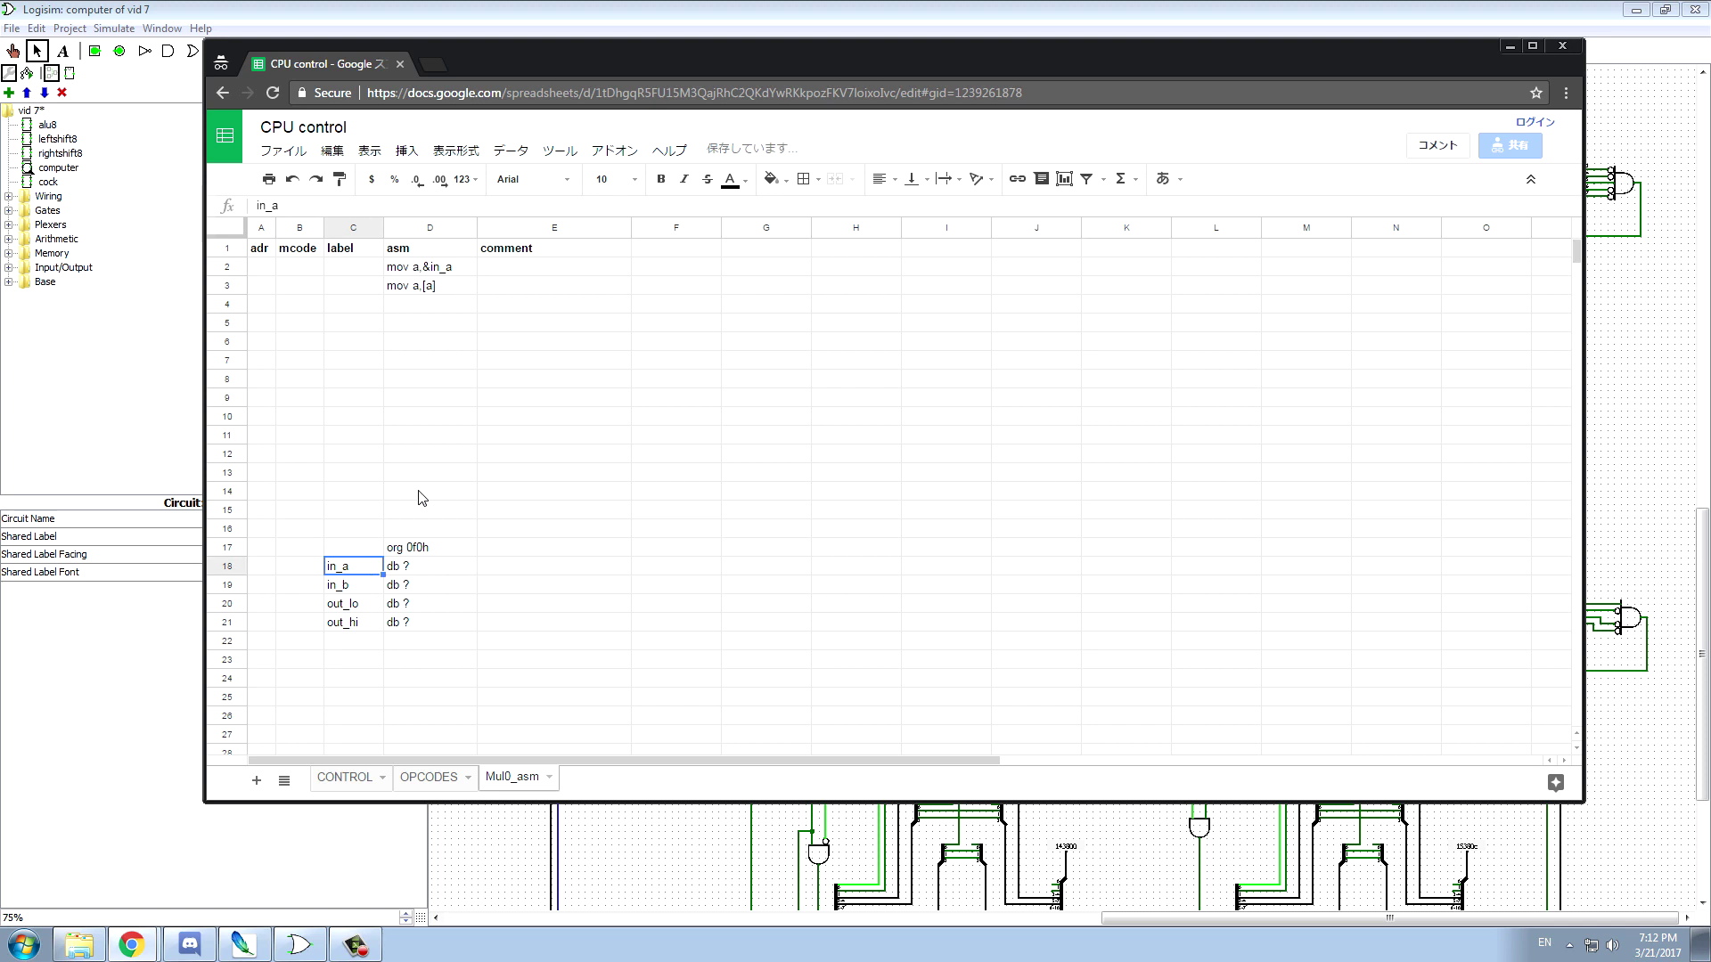
{"action": "left_click", "coordinate": [412, 310]}
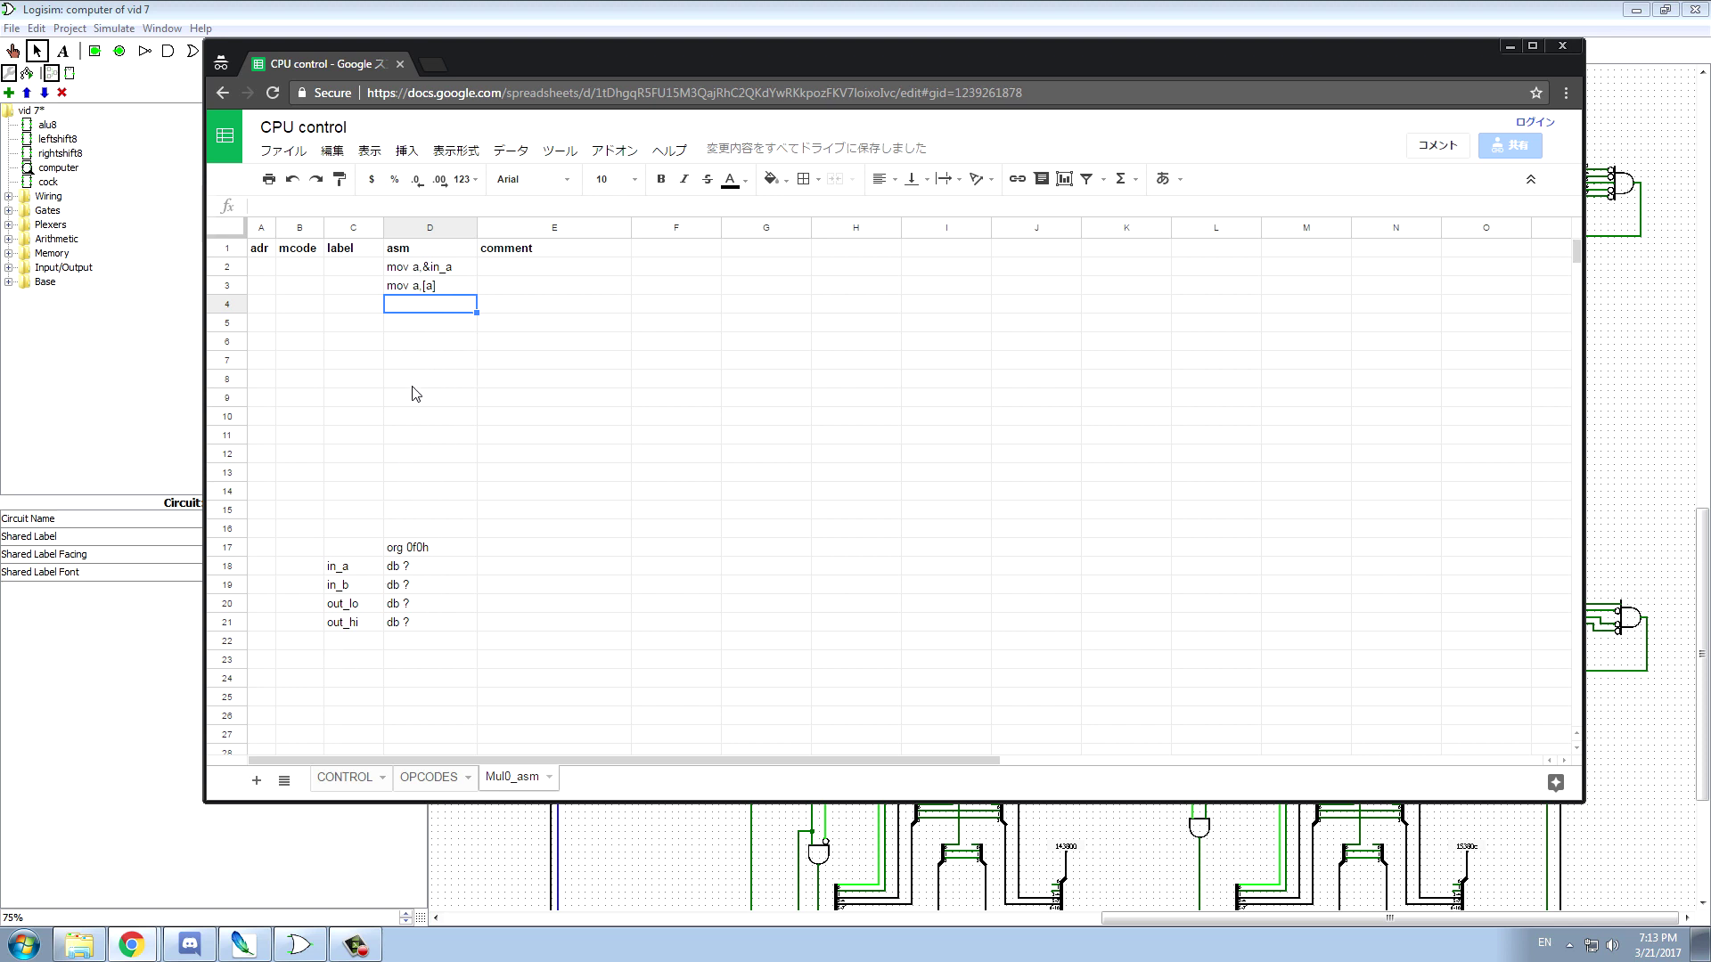
{"action": "left_click", "coordinate": [452, 274]}
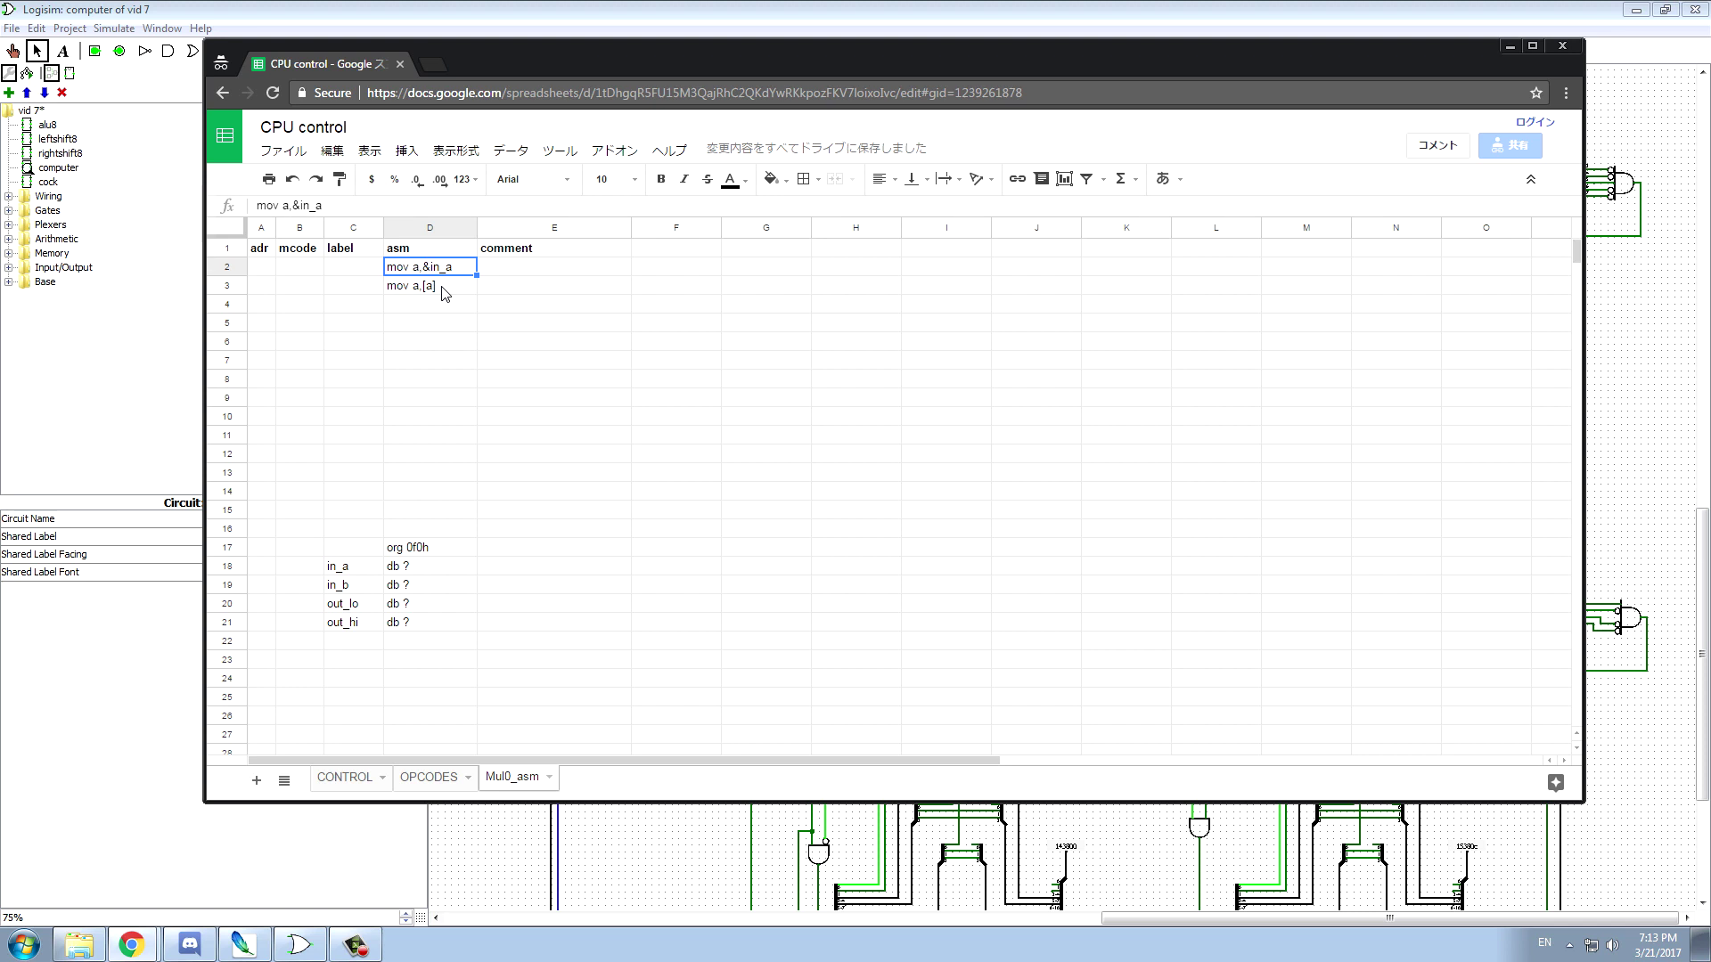
{"action": "left_click", "coordinate": [445, 286]}
{"action": "left_click", "coordinate": [445, 275]}
{"action": "left_click", "coordinate": [446, 292]}
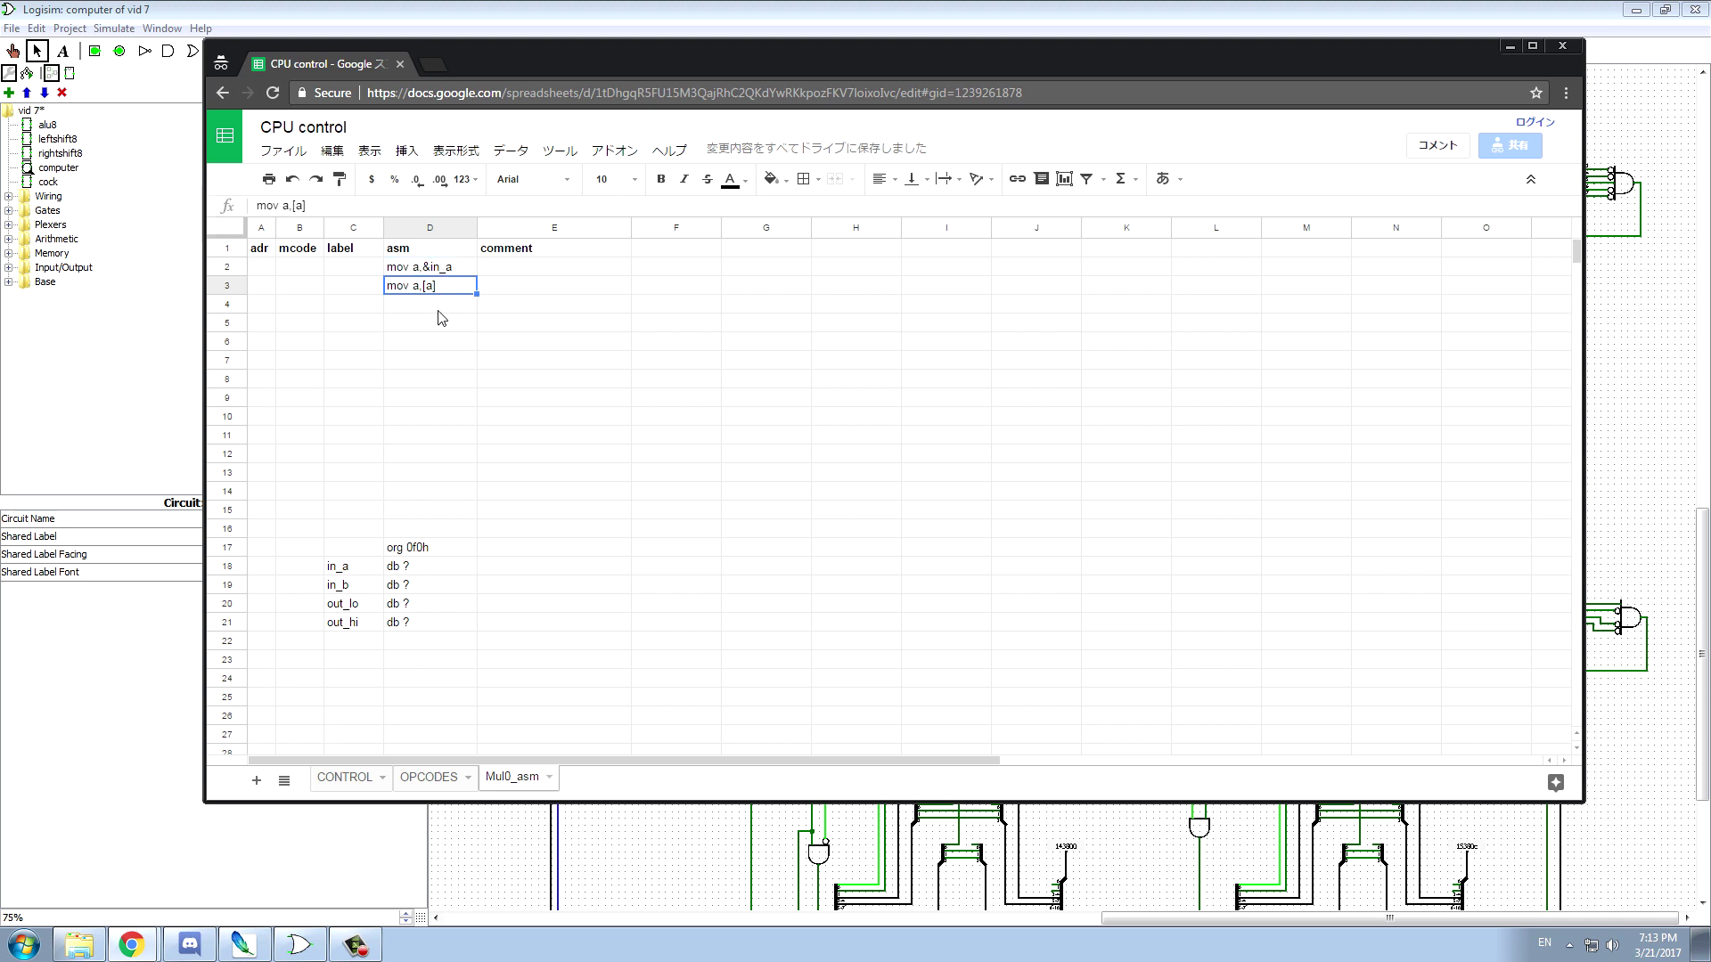
{"action": "left_click", "coordinate": [346, 589]}
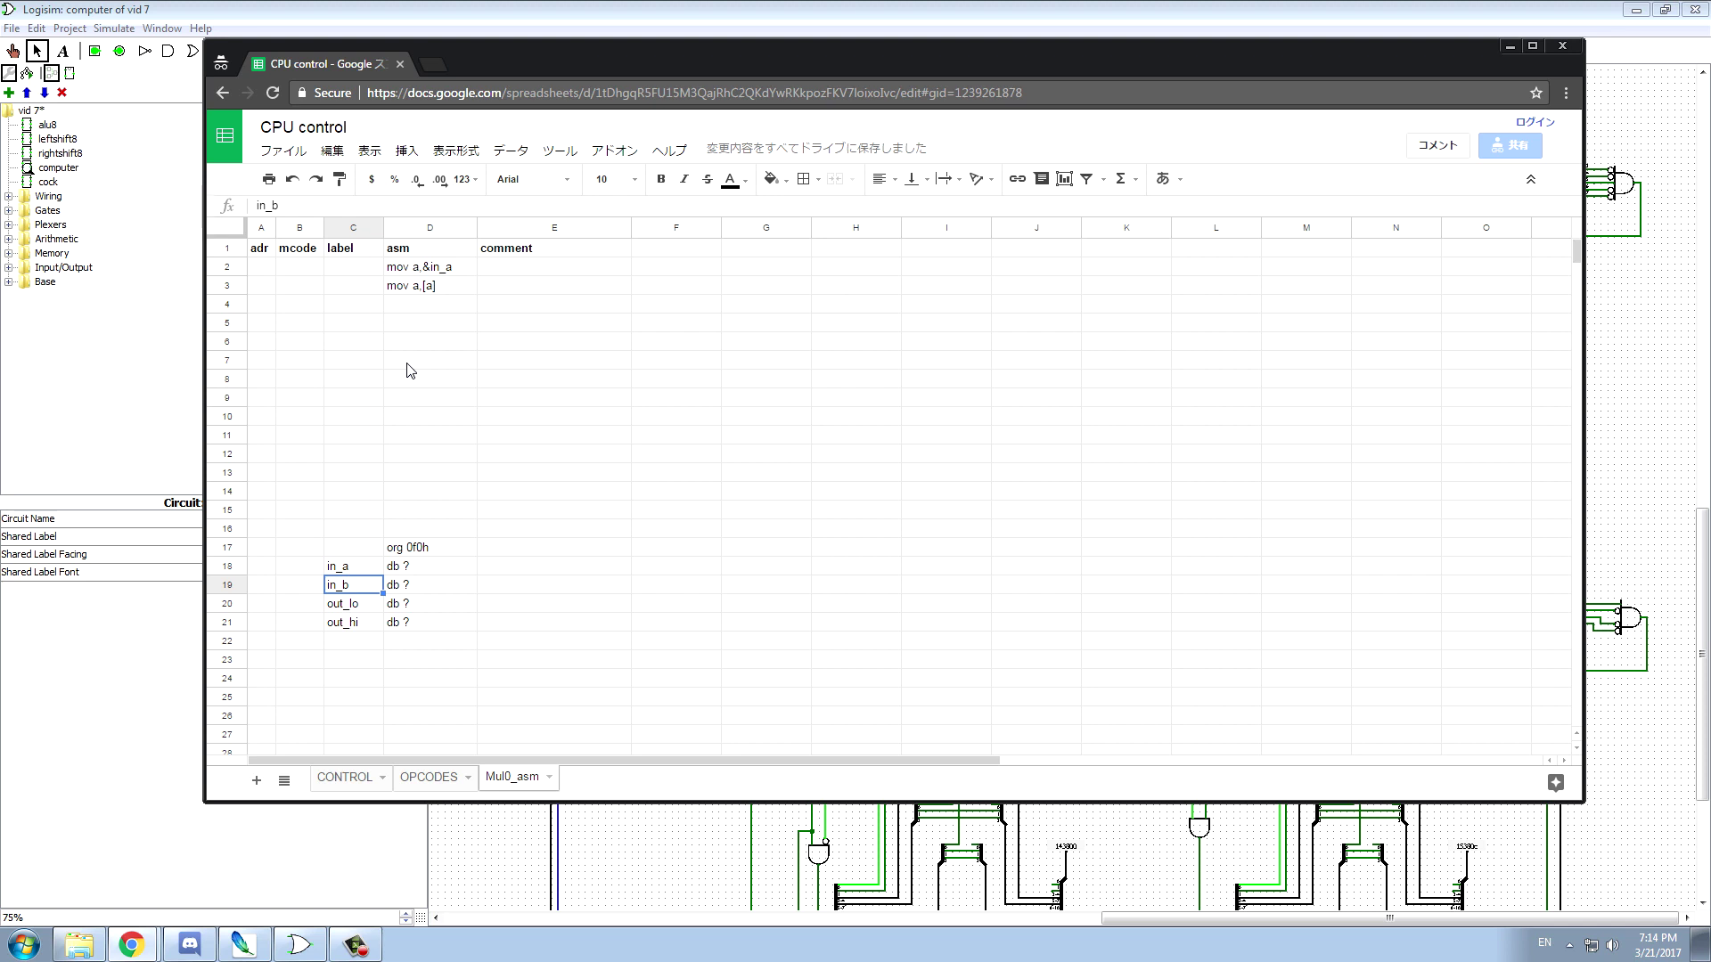
{"action": "left_click", "coordinate": [424, 274]}
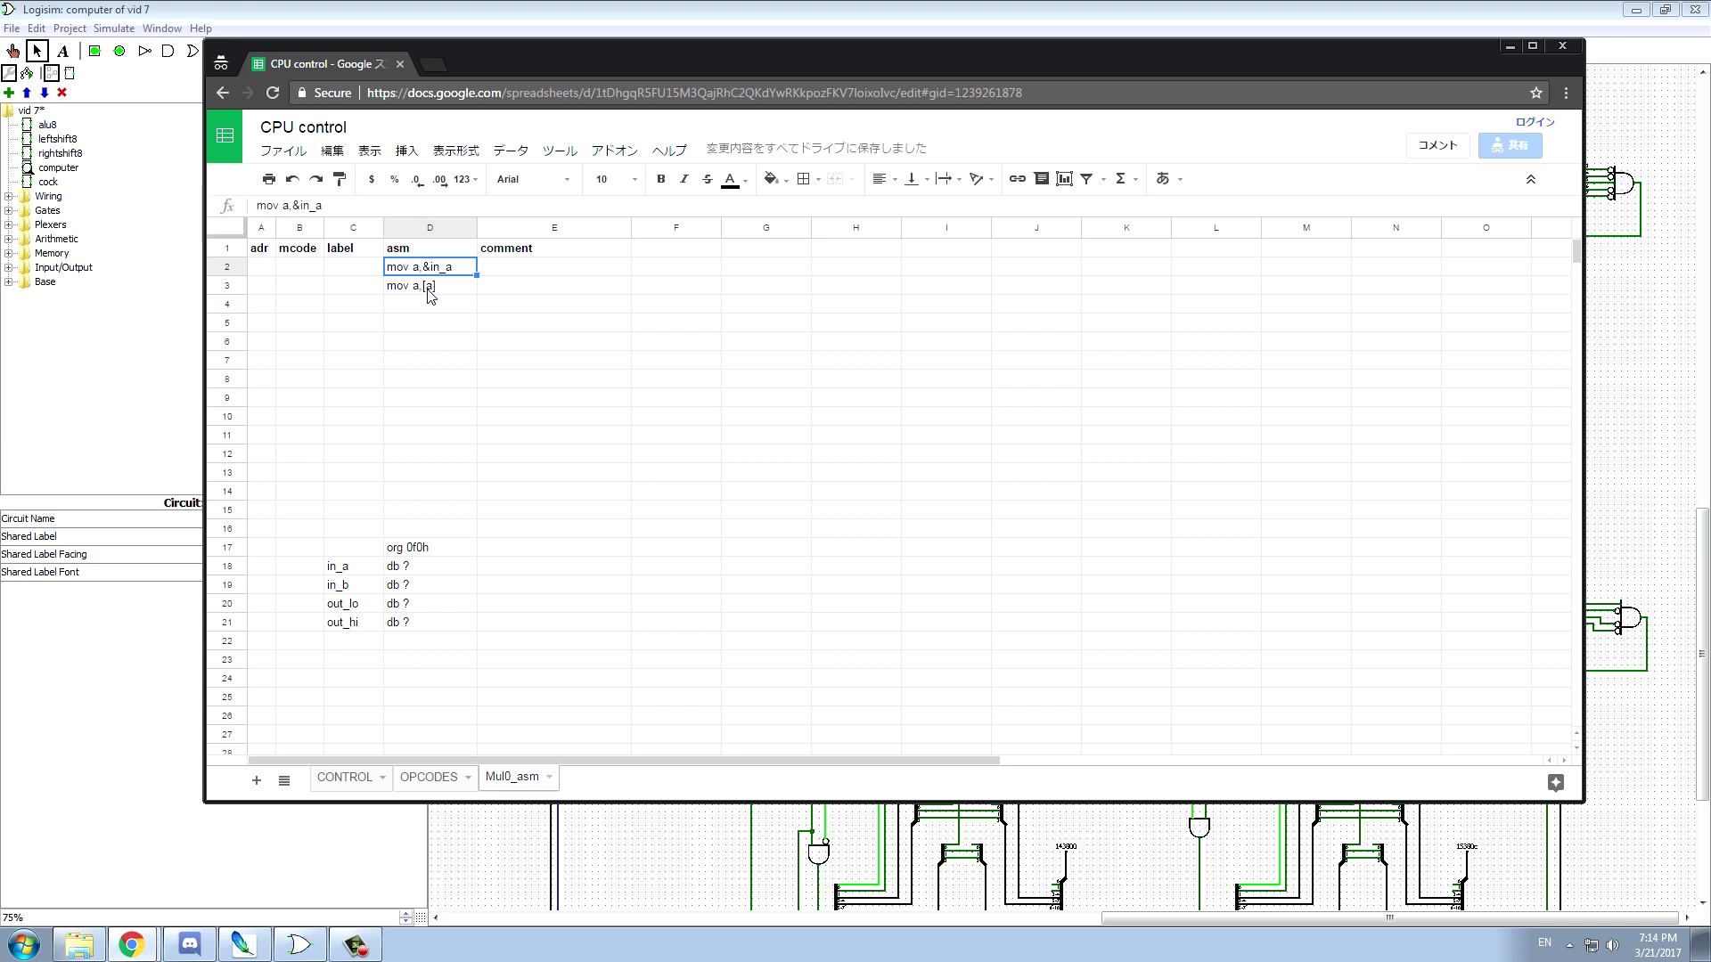
- Move the instructions mov a,&in_a and mov a,[a] from cells D2:D3 to D6:D7 of the asm column
{"action": "left_click", "coordinate": [429, 294], "text": "shift"}
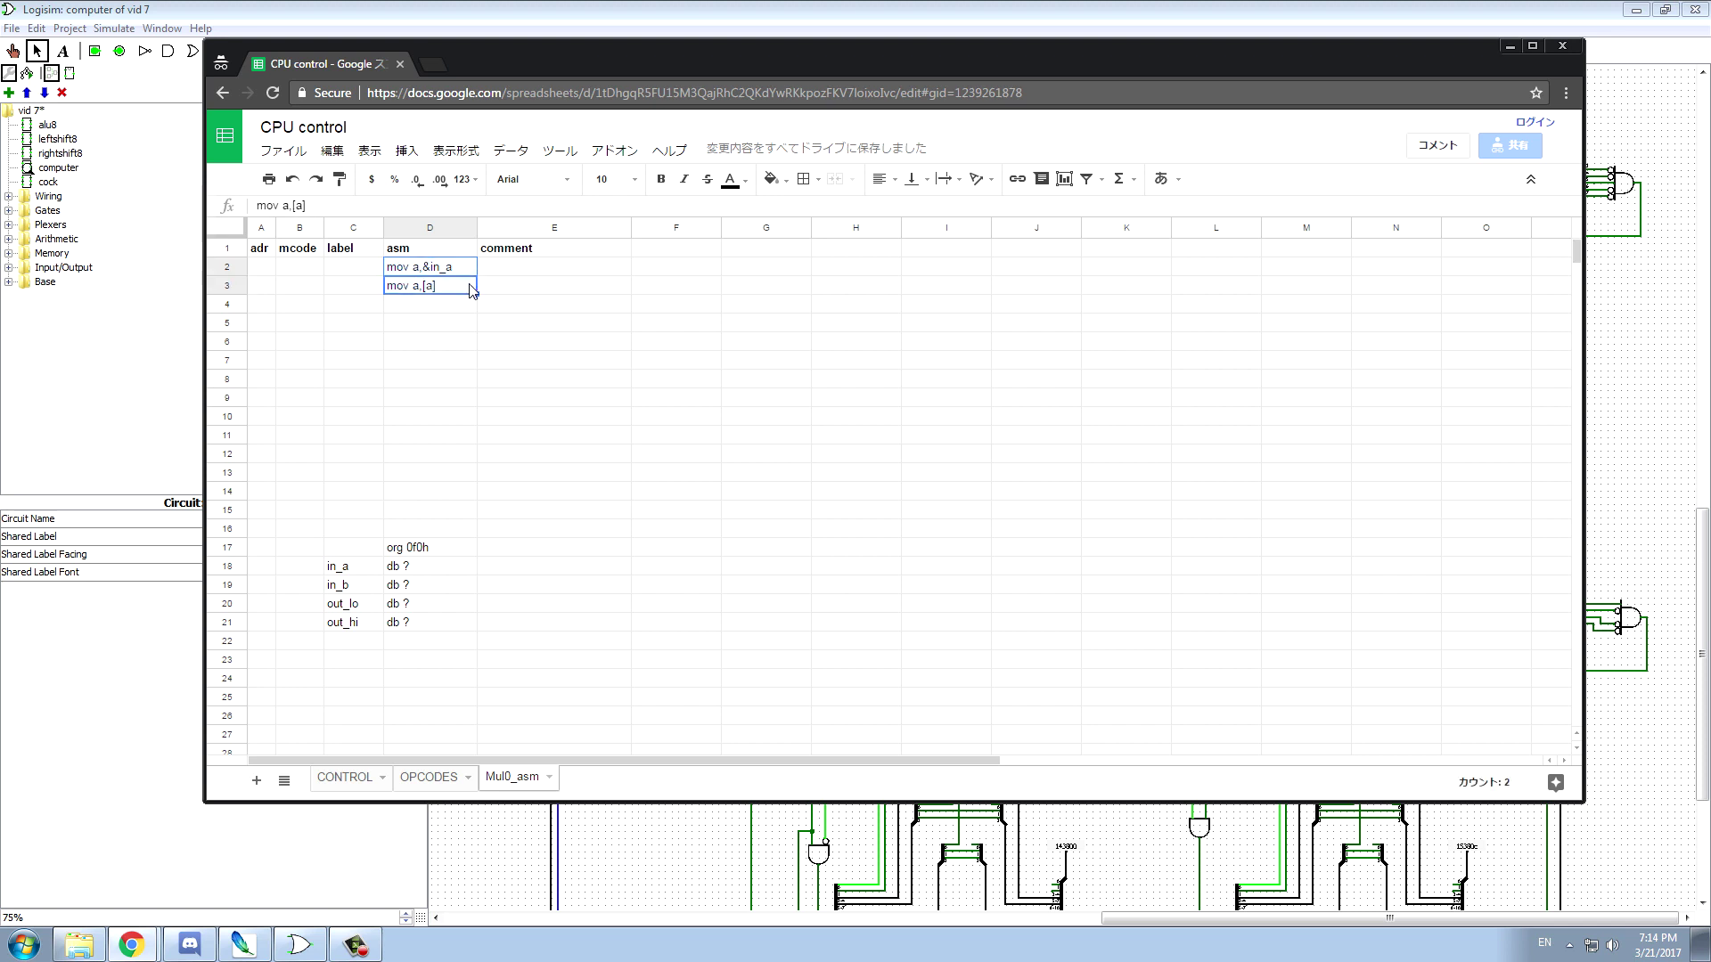
{"action": "key", "text": "ctrl+c"}
{"action": "left_click", "coordinate": [426, 371]}
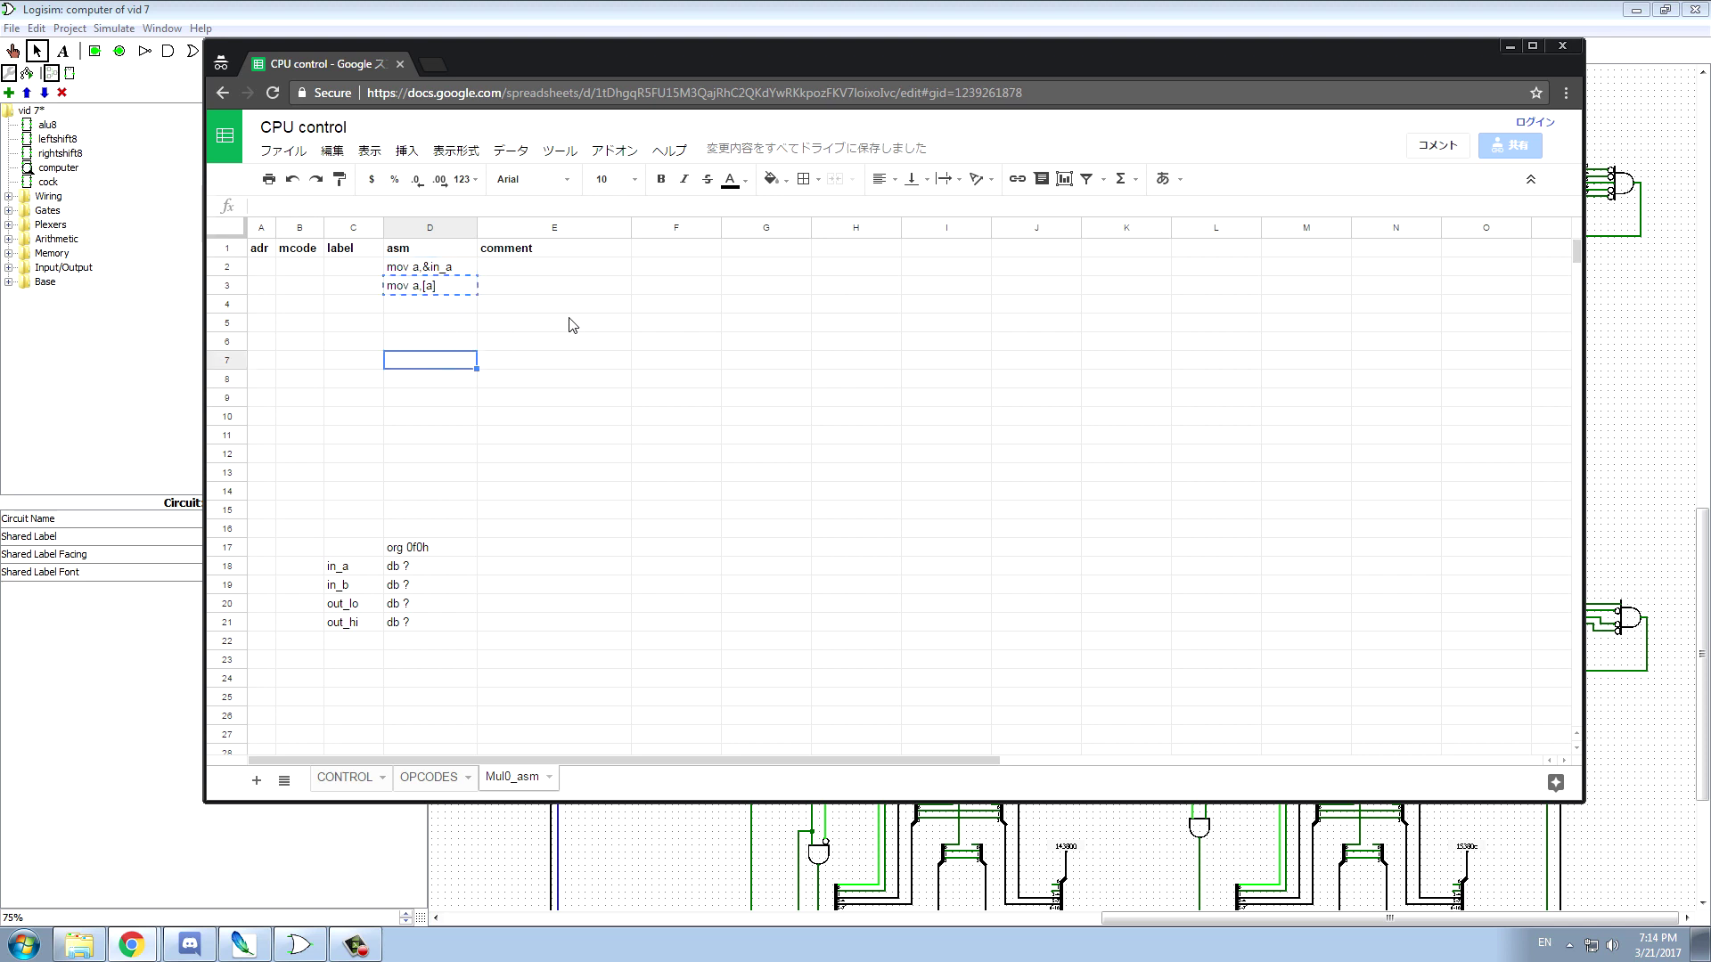
{"action": "key", "text": "ctrl+v"}
{"action": "left_click", "coordinate": [426, 273]}
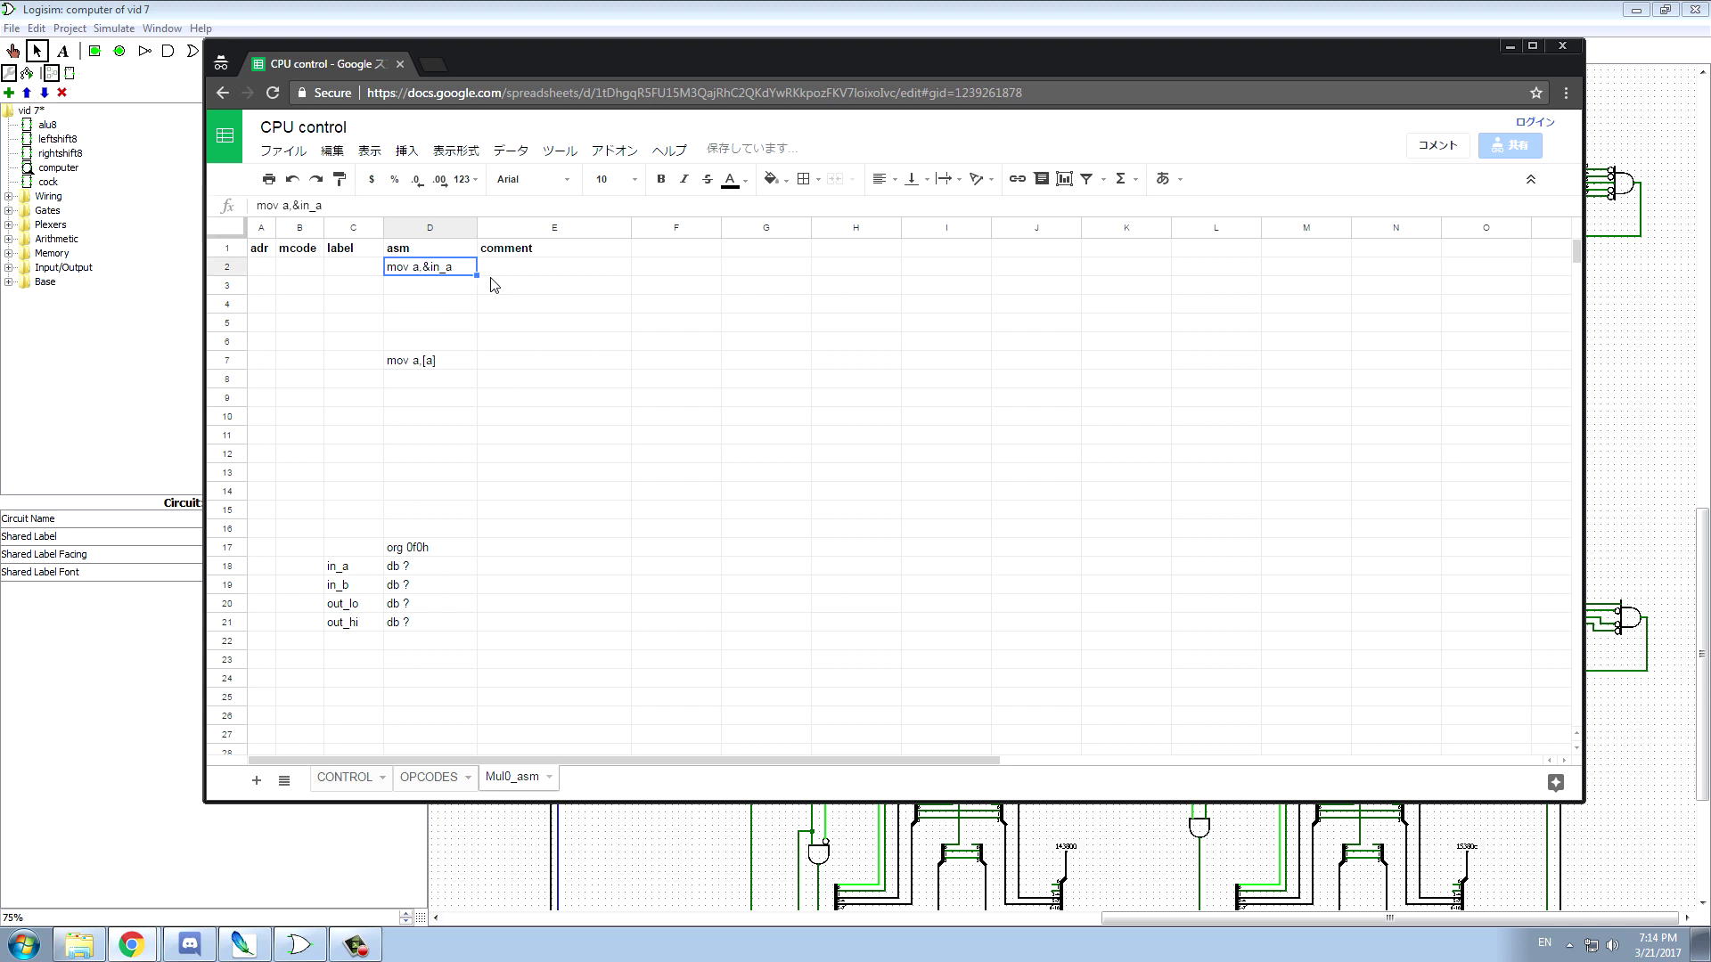
{"action": "key", "text": "ctrl+x"}
{"action": "left_click", "coordinate": [428, 341]}
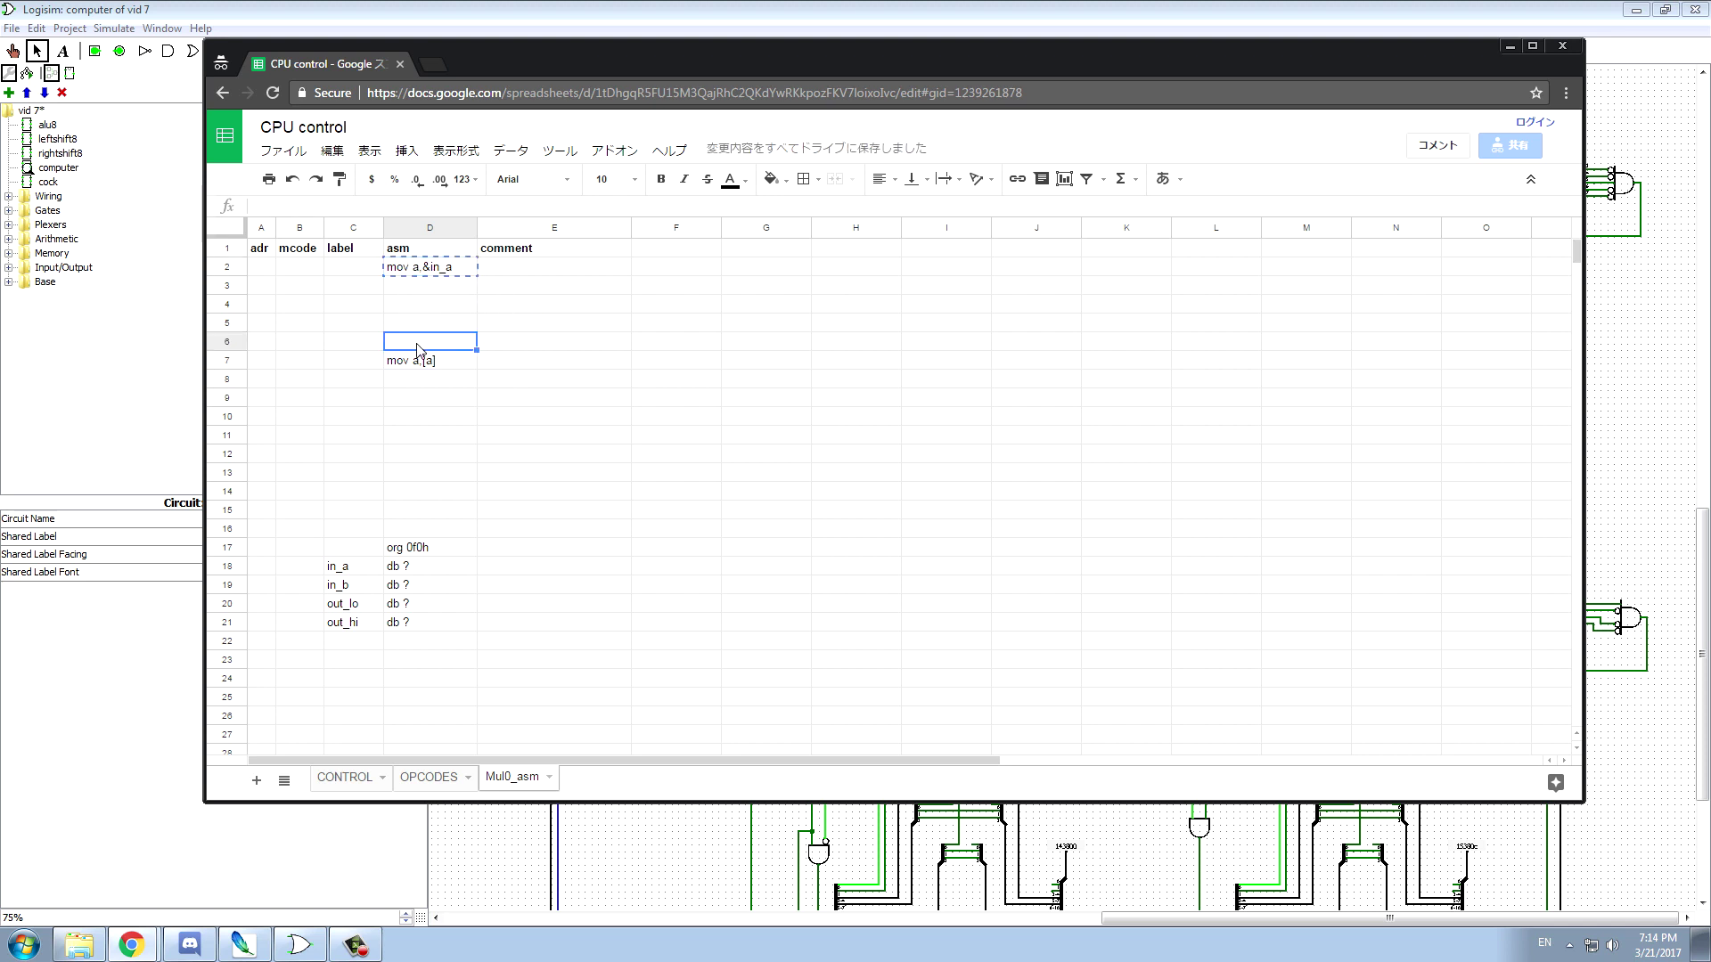
{"action": "key", "text": "ctrl+v"}
- Move the two mov instructions further down to cells D9:D10 of the asm column
{"action": "left_click_drag", "start_coordinate": [426, 344], "coordinate": [431, 371]}
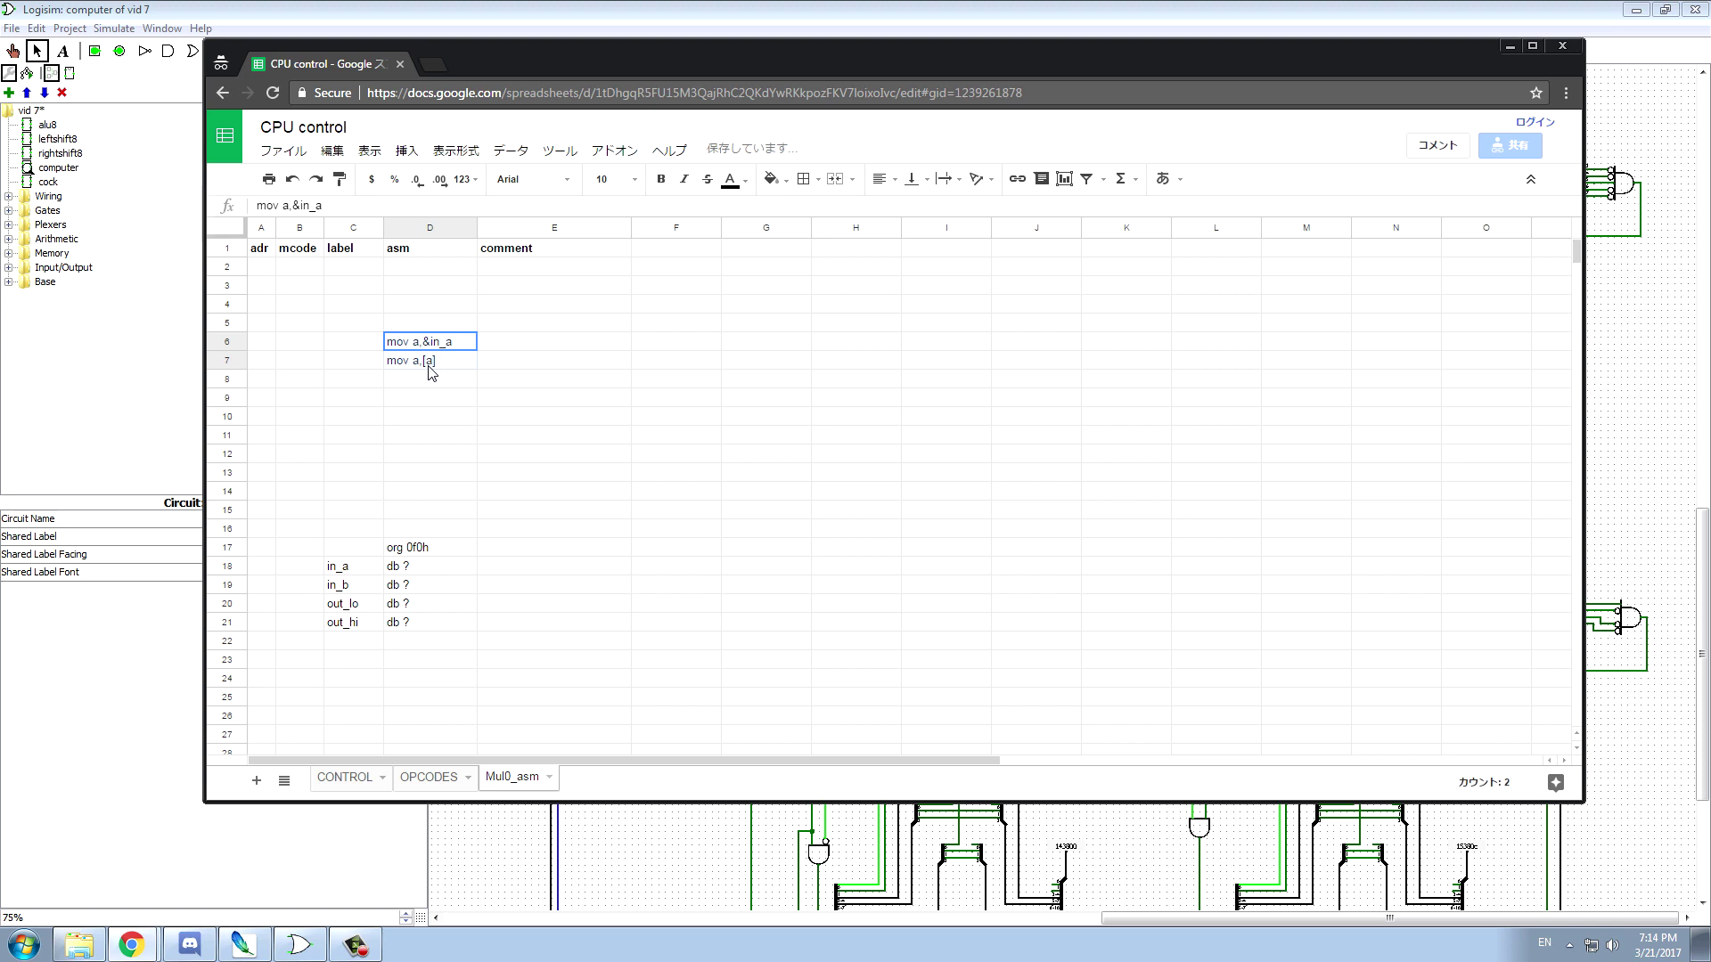
{"action": "key", "text": "ctrl+c"}
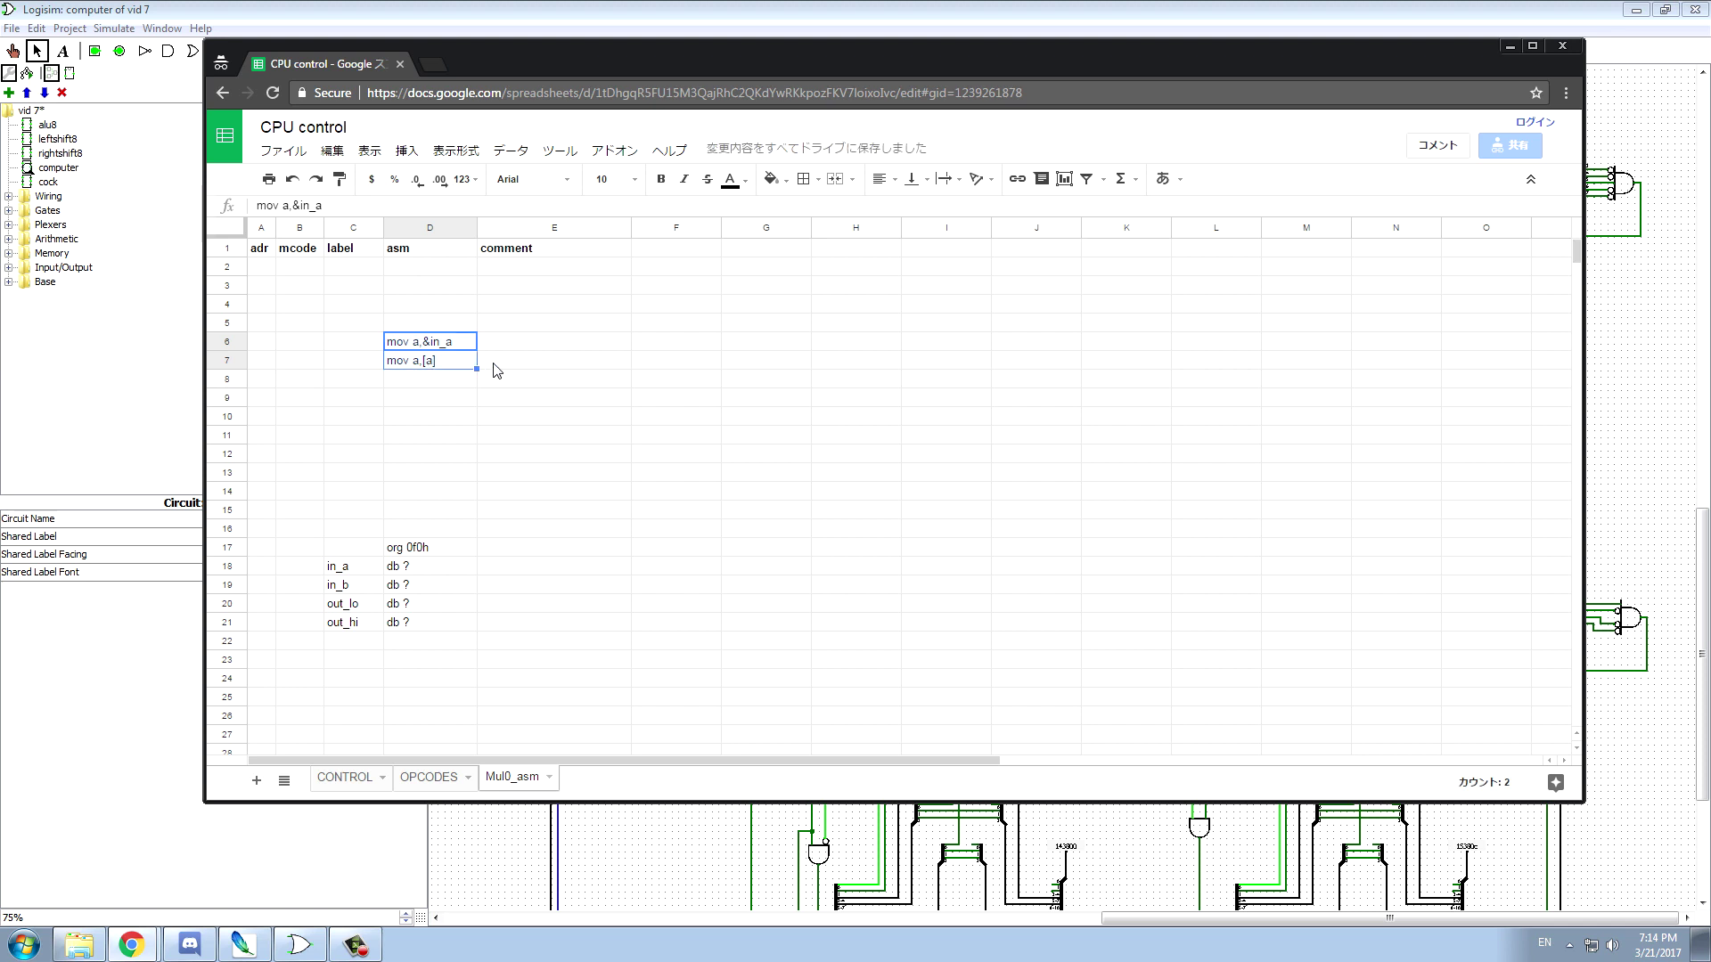
{"action": "left_click", "coordinate": [427, 403]}
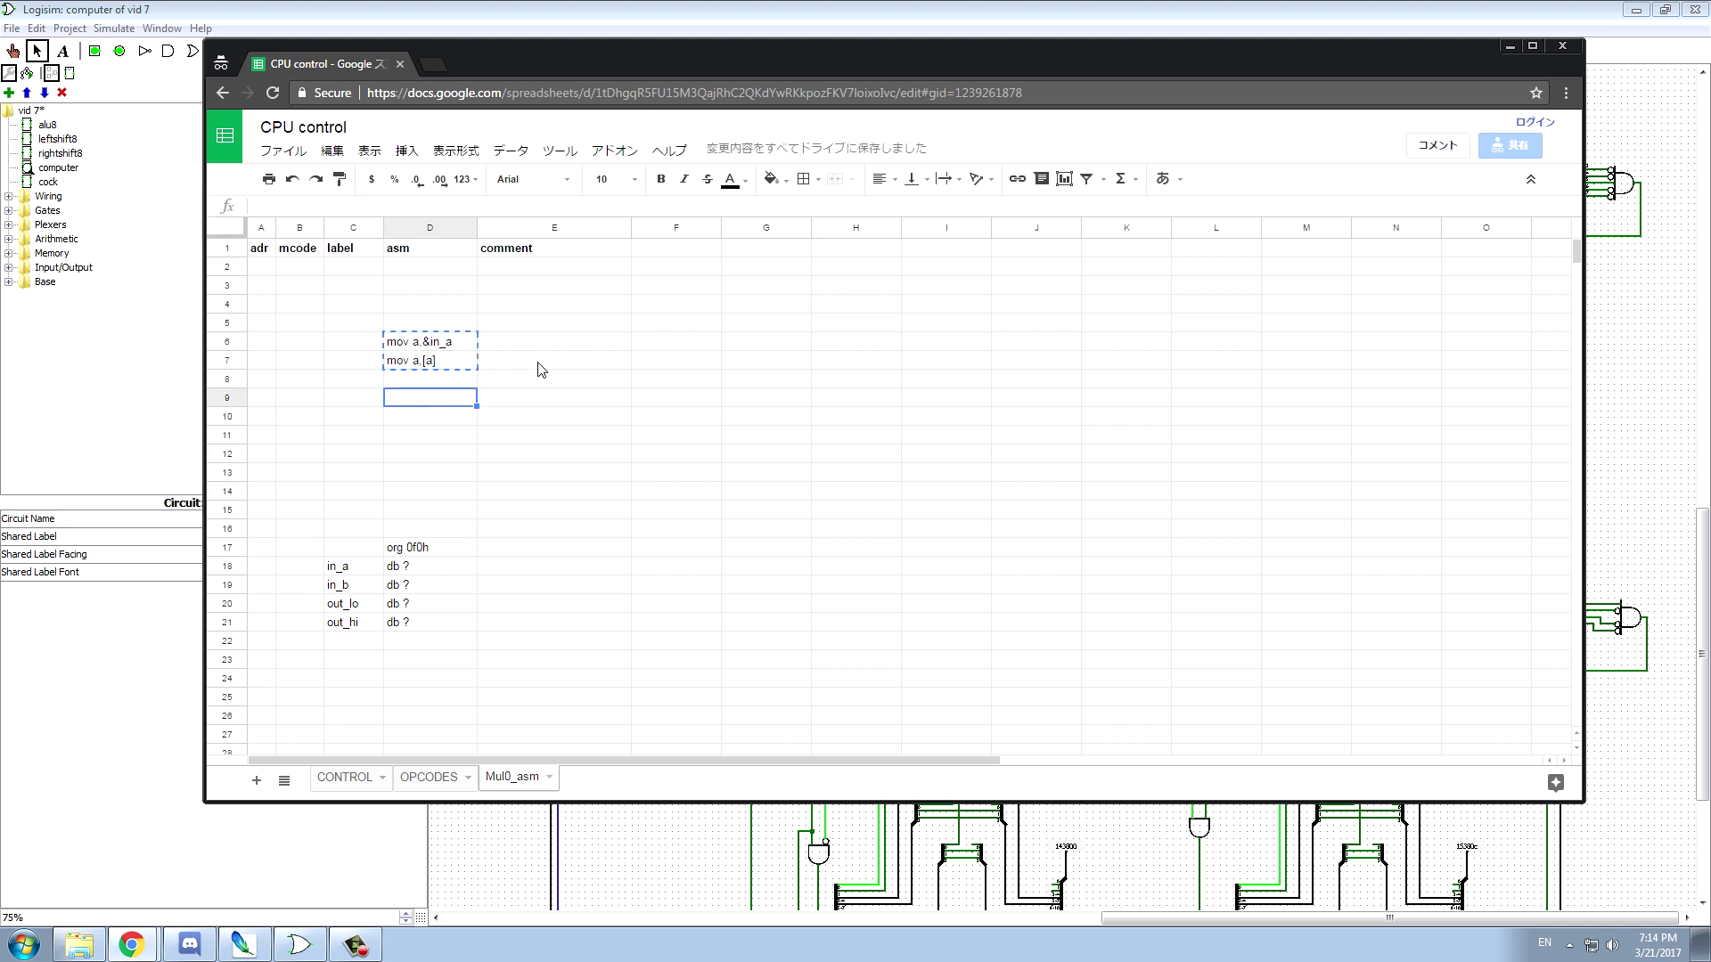
{"action": "key", "text": "ctrl+v"}
- Review the out_lo and out_hi declarations in rows 20 and 21 of the asm column
{"action": "left_click", "coordinate": [403, 267]}
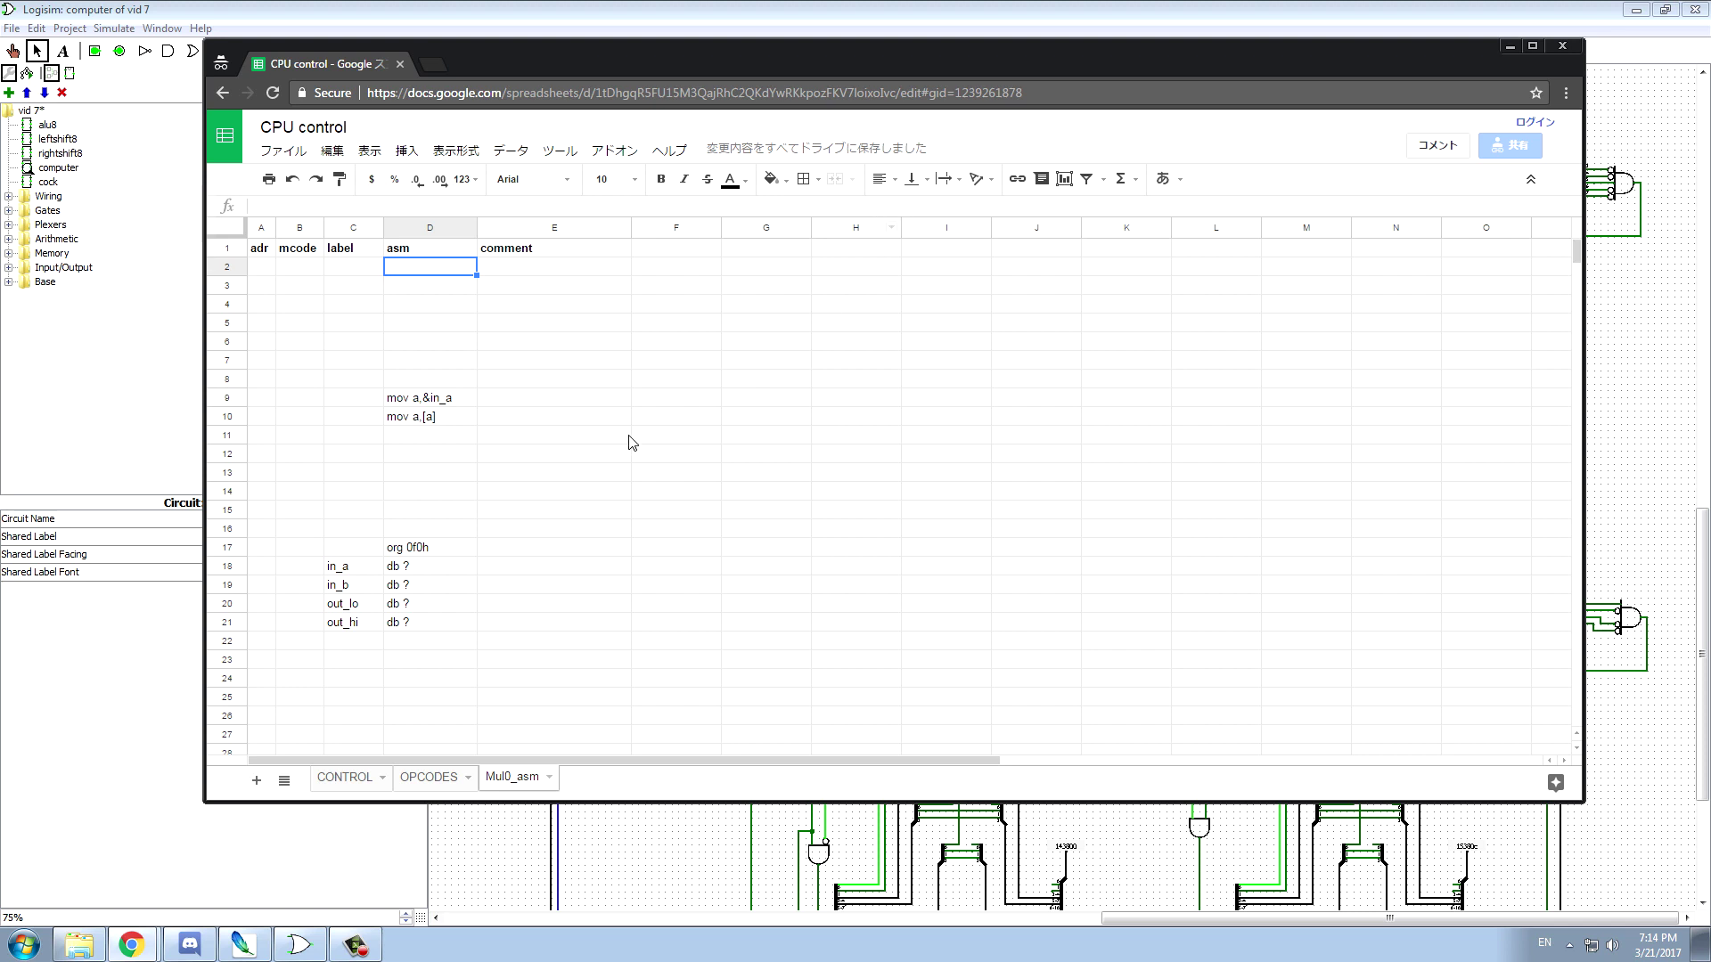
{"action": "left_click", "coordinate": [398, 606]}
{"action": "left_click", "coordinate": [401, 624]}
{"action": "left_click", "coordinate": [400, 610]}
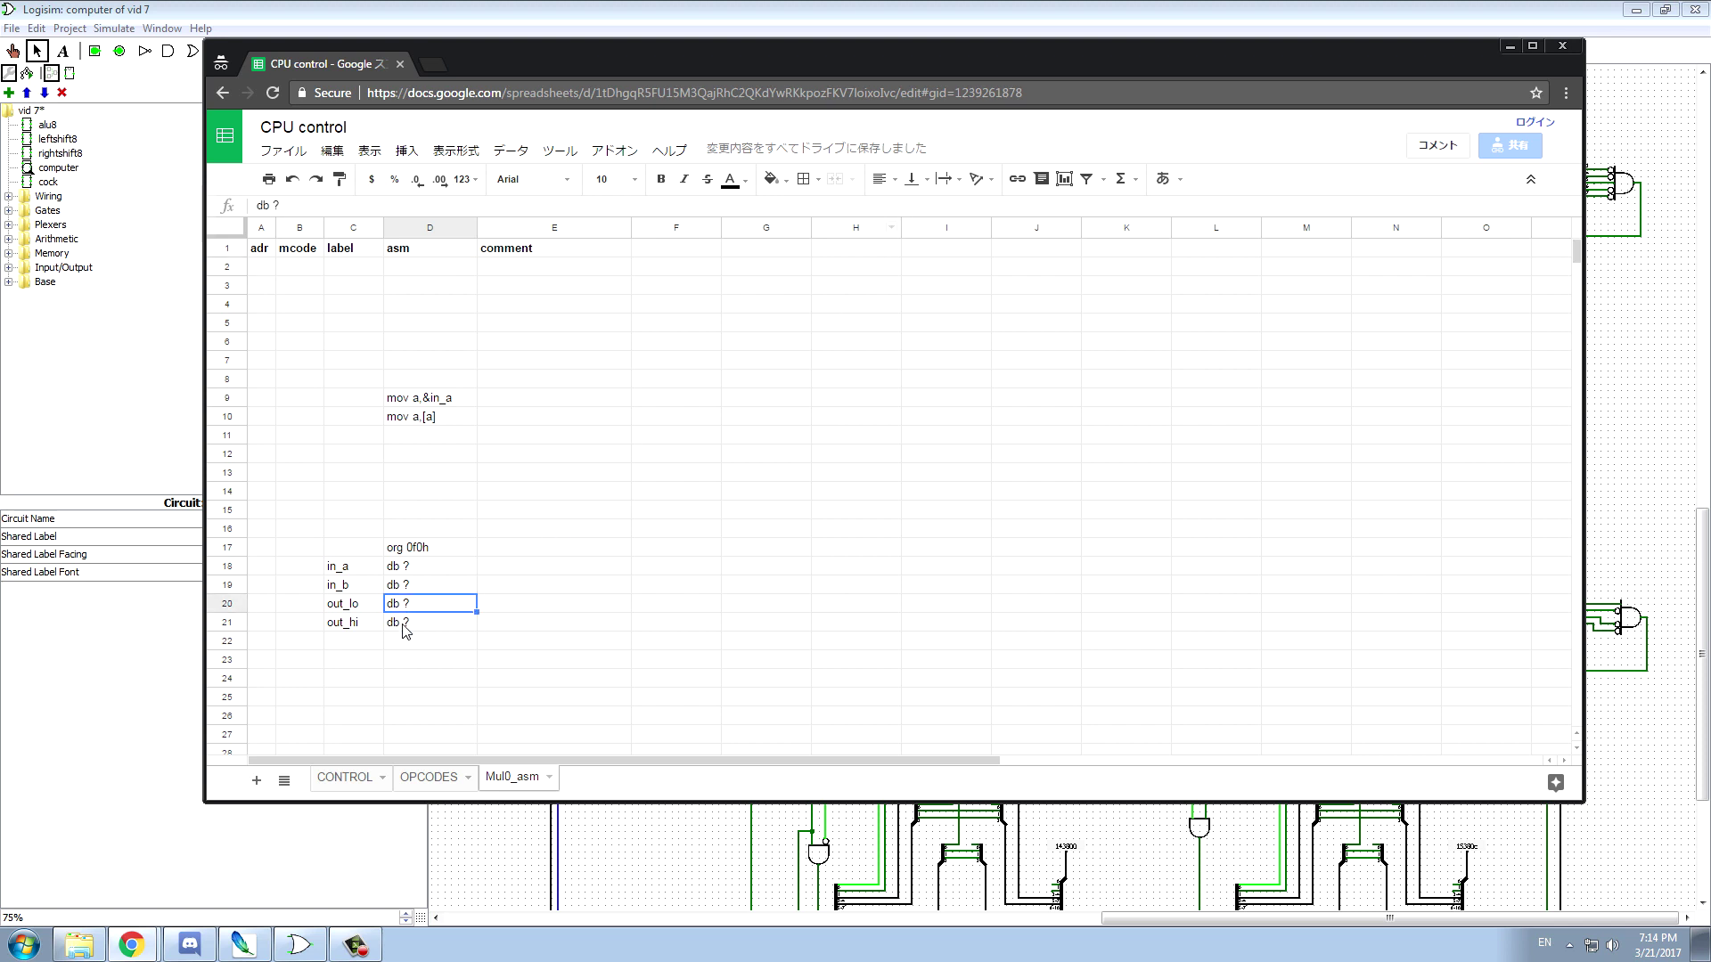
{"action": "left_click", "coordinate": [402, 627]}
{"action": "left_click", "coordinate": [403, 607]}
{"action": "left_click", "coordinate": [403, 623]}
{"action": "left_click", "coordinate": [439, 272]}
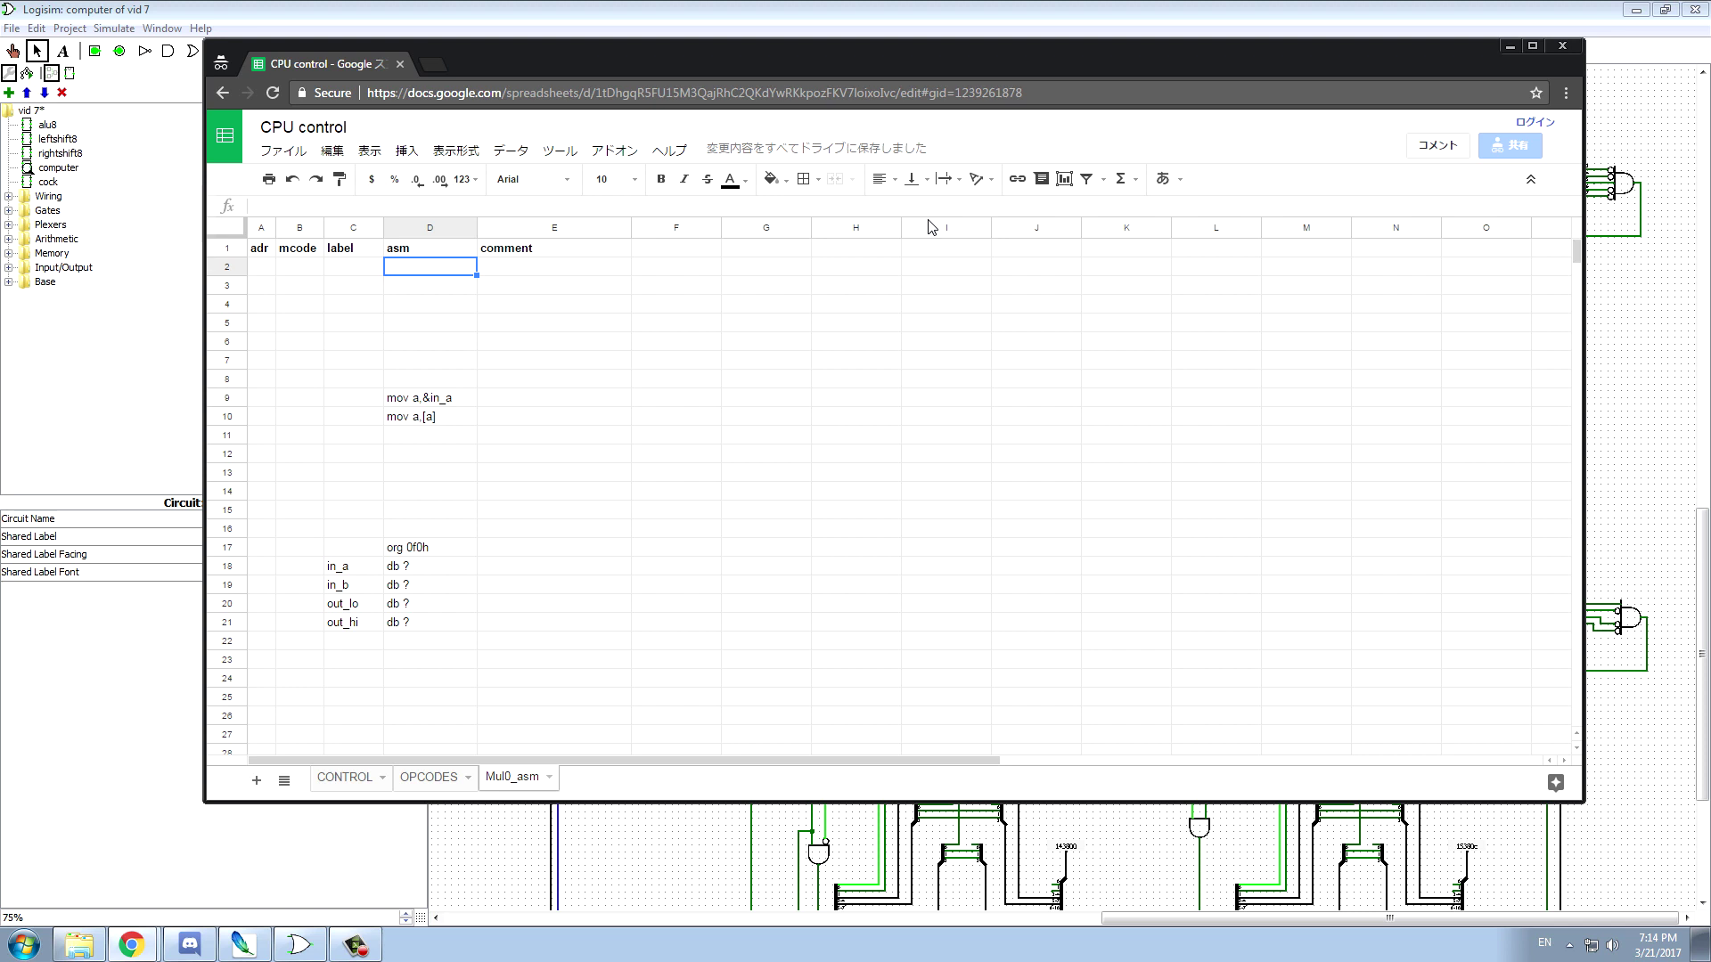
{"action": "left_click", "coordinate": [417, 606]}
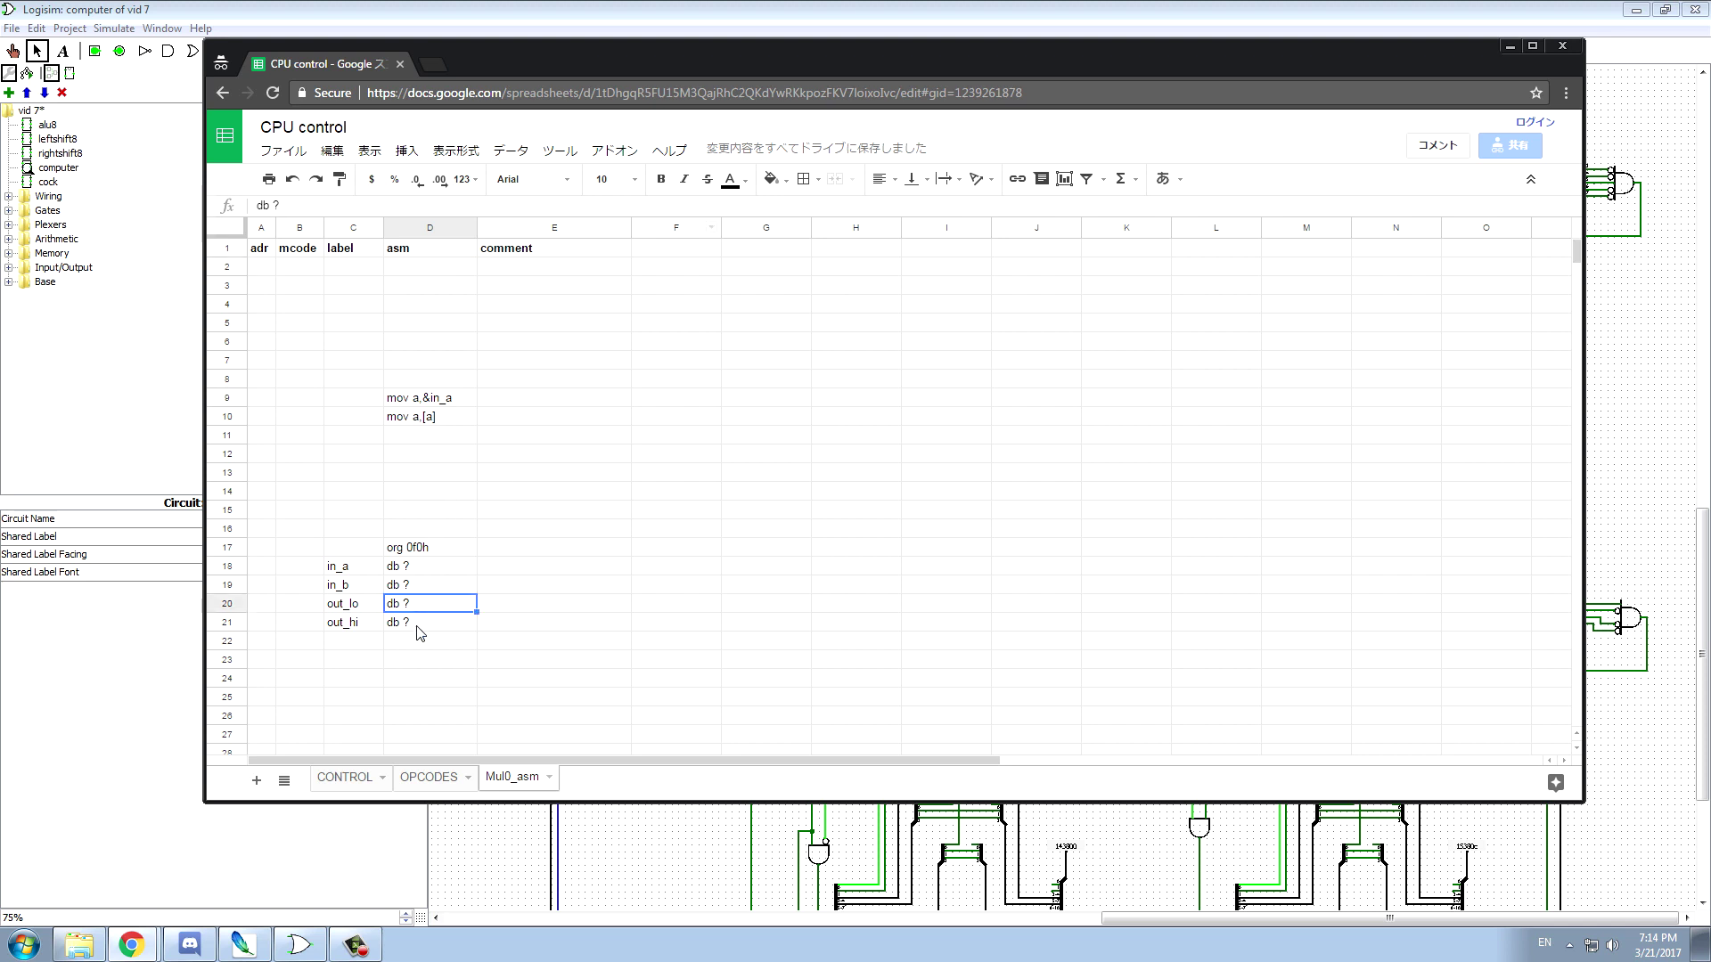
{"action": "left_click", "coordinate": [419, 627]}
{"action": "left_click", "coordinate": [416, 613]}
- Enter the instructions mov a,&in_b in cell D3 and mov a,[a] in cell D4 of the asm column
{"action": "left_click", "coordinate": [417, 287]}
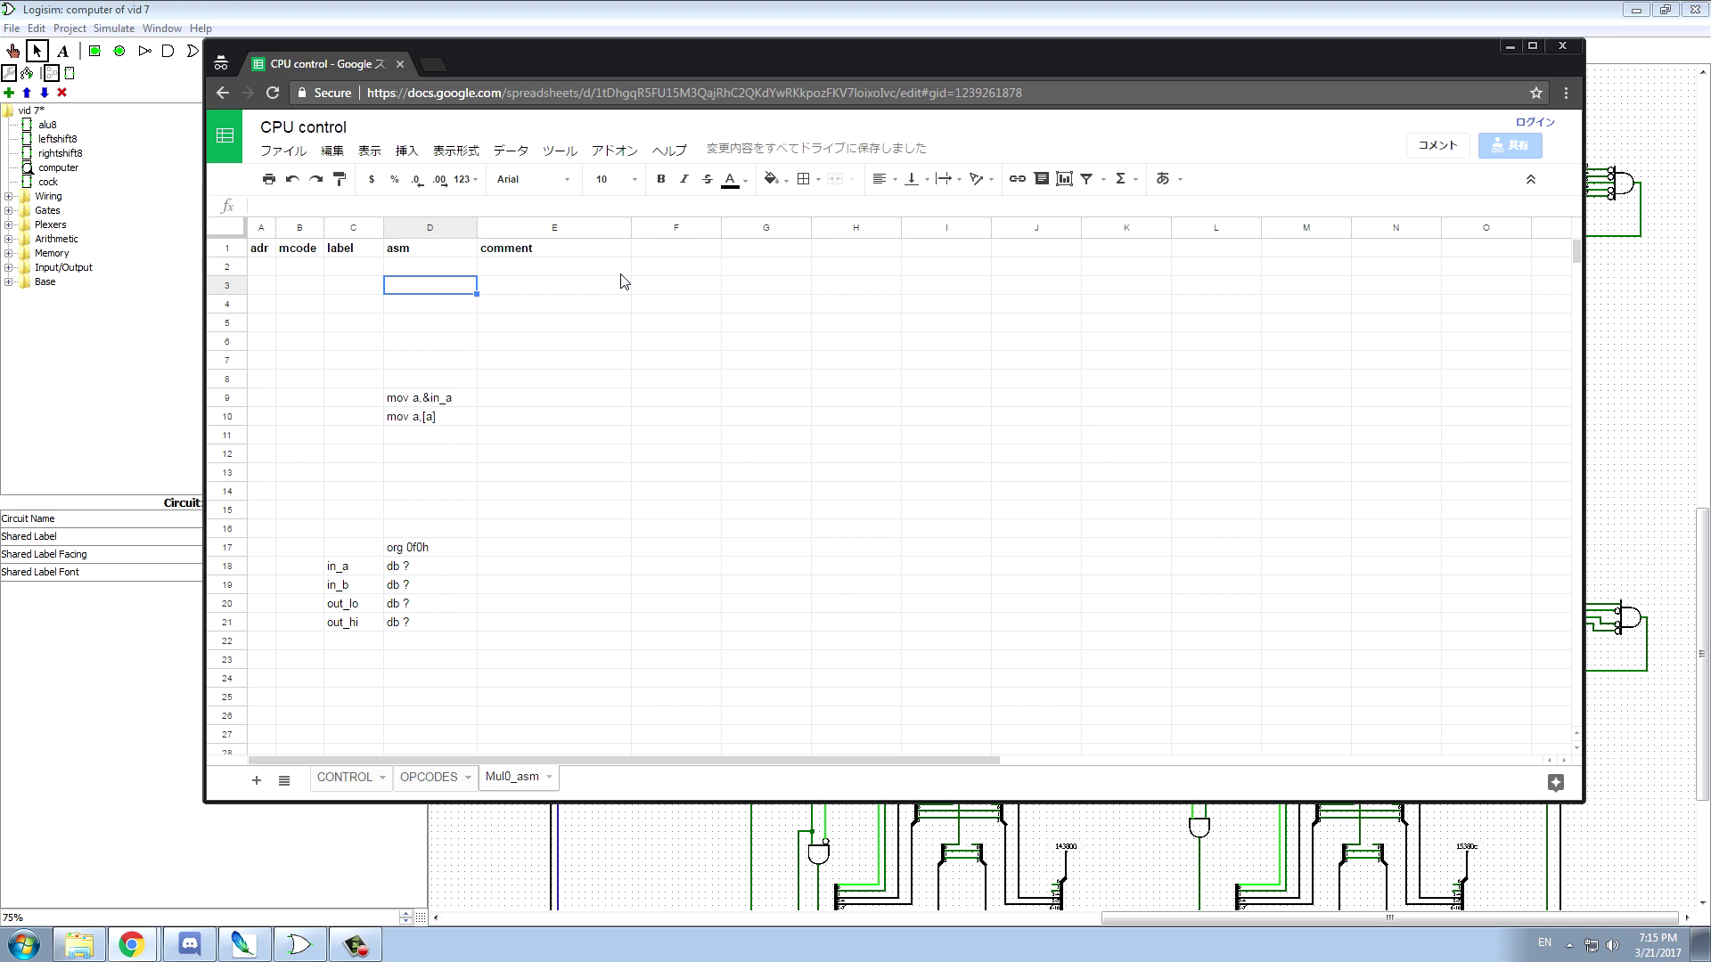
{"action": "type", "text": "mov a,&in_b"}
{"action": "key", "text": "Return"}
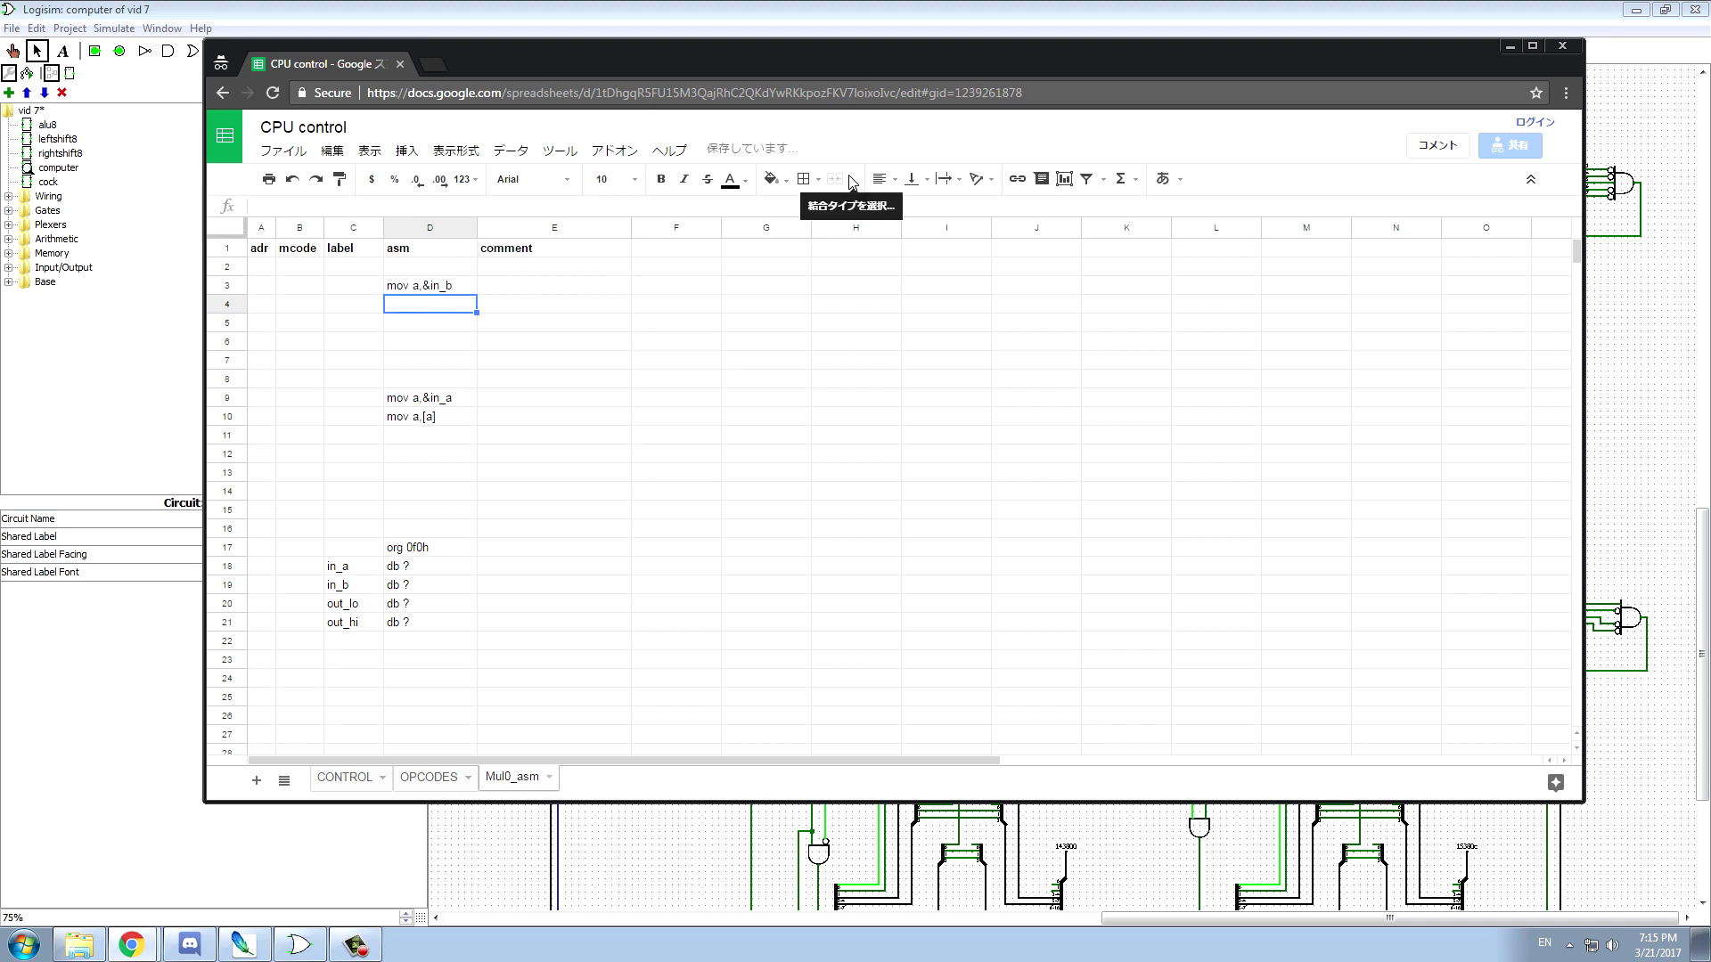
{"action": "type", "text": "mov a "}
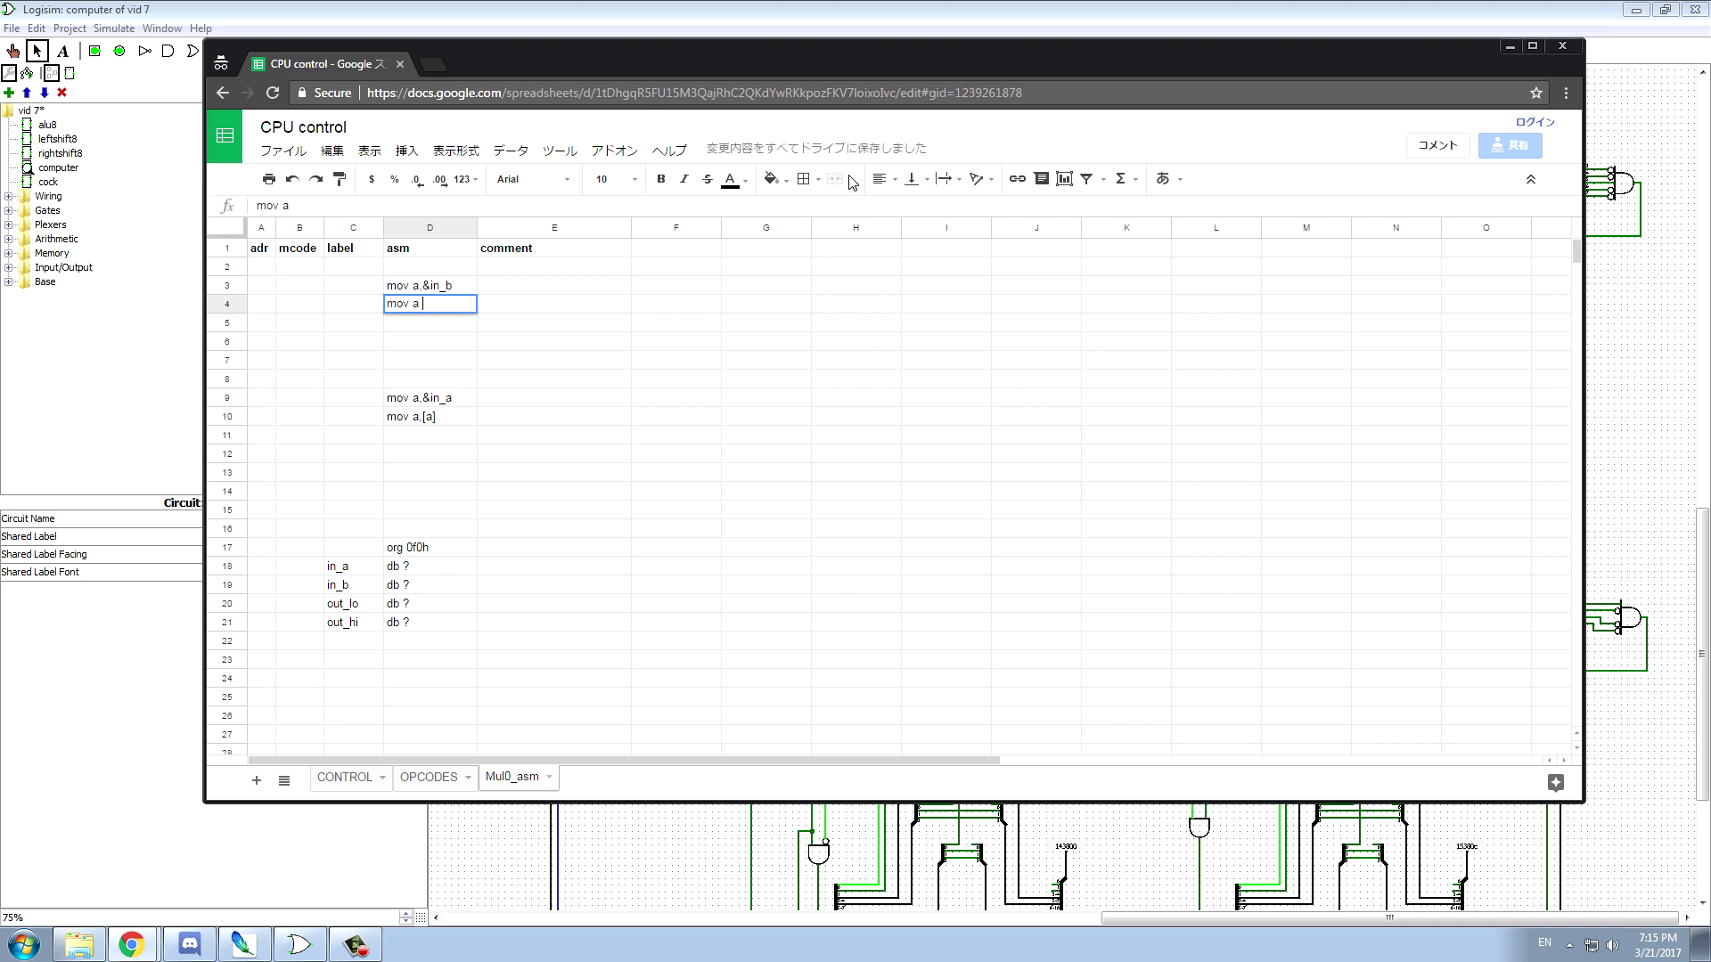
{"action": "type", "text": ",[a"}
{"action": "left_click", "coordinate": [403, 286]}
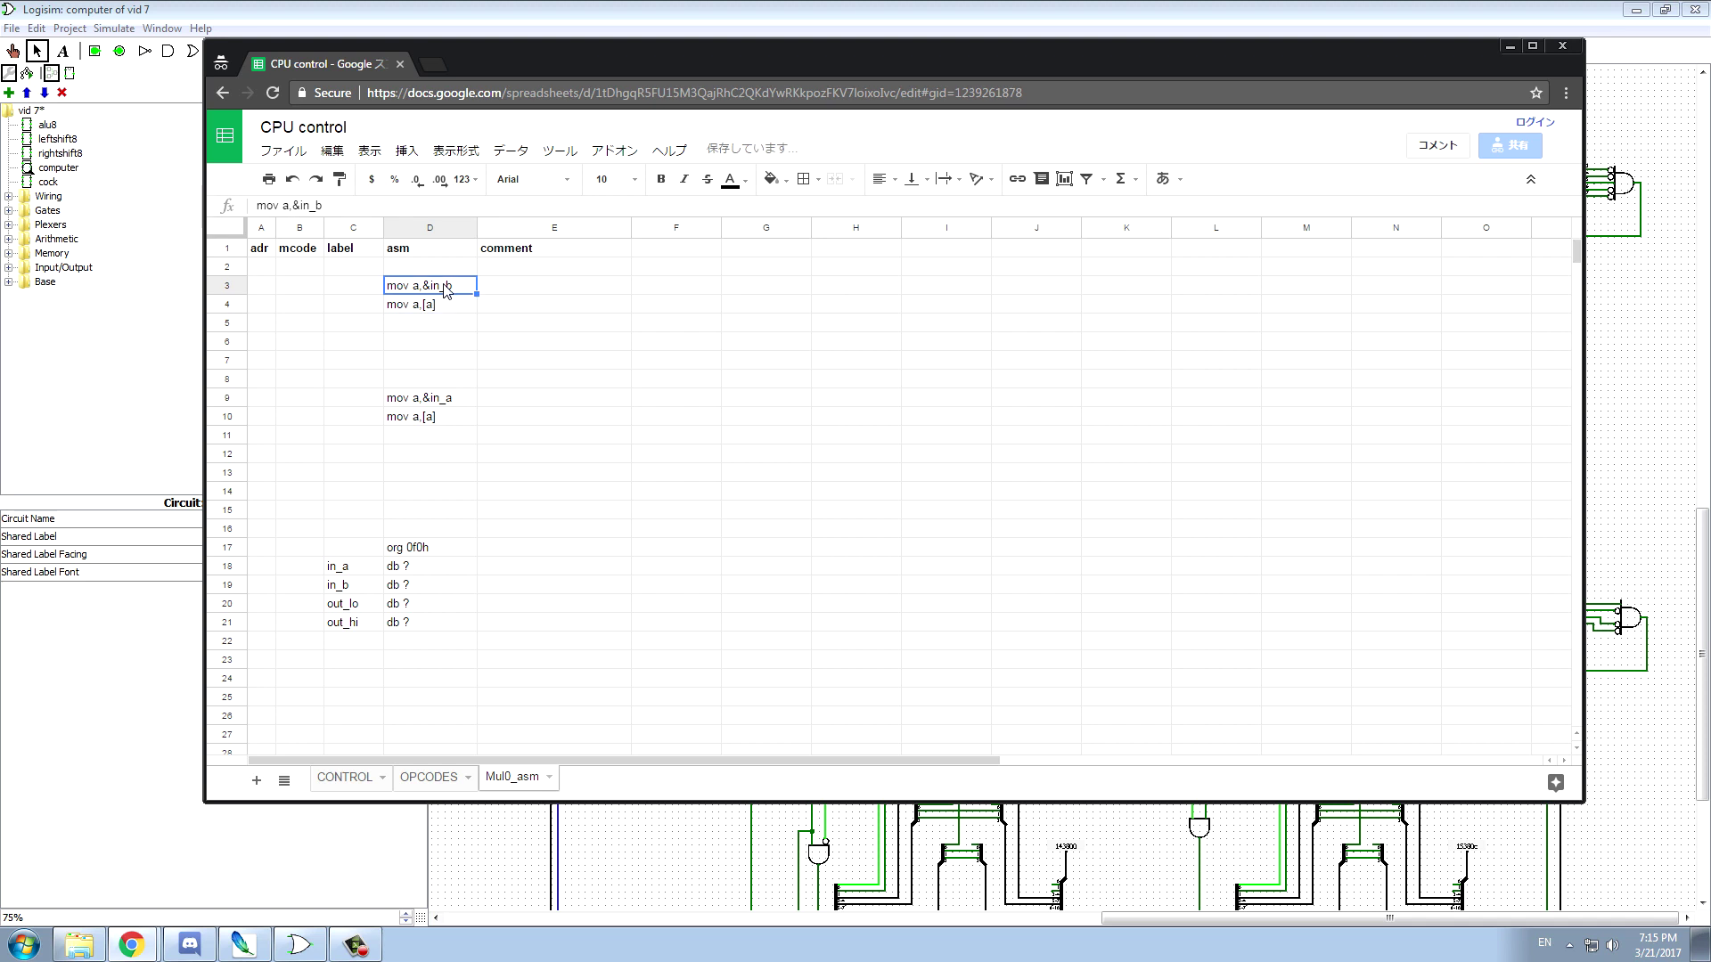
- Enter the instructions sub a,1 in cell D5 and jb end in cell D6 of the asm column
{"action": "left_click", "coordinate": [419, 323]}
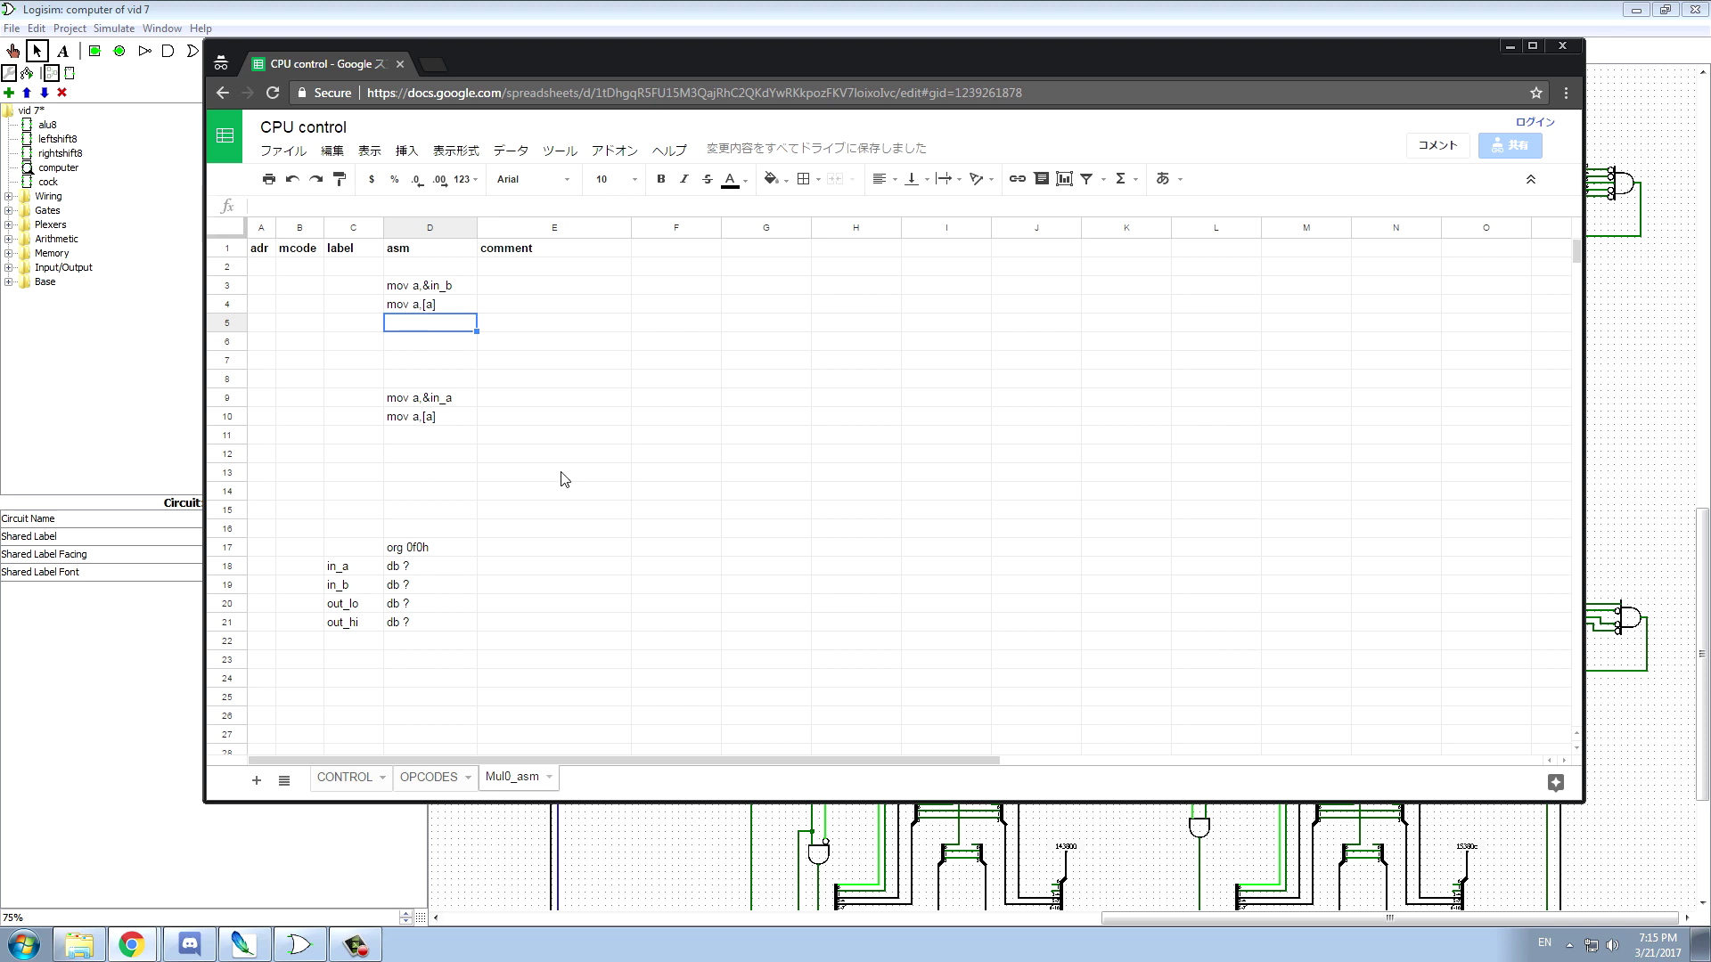
{"action": "type", "text": "sub a,1"}
{"action": "left_click", "coordinate": [428, 343]}
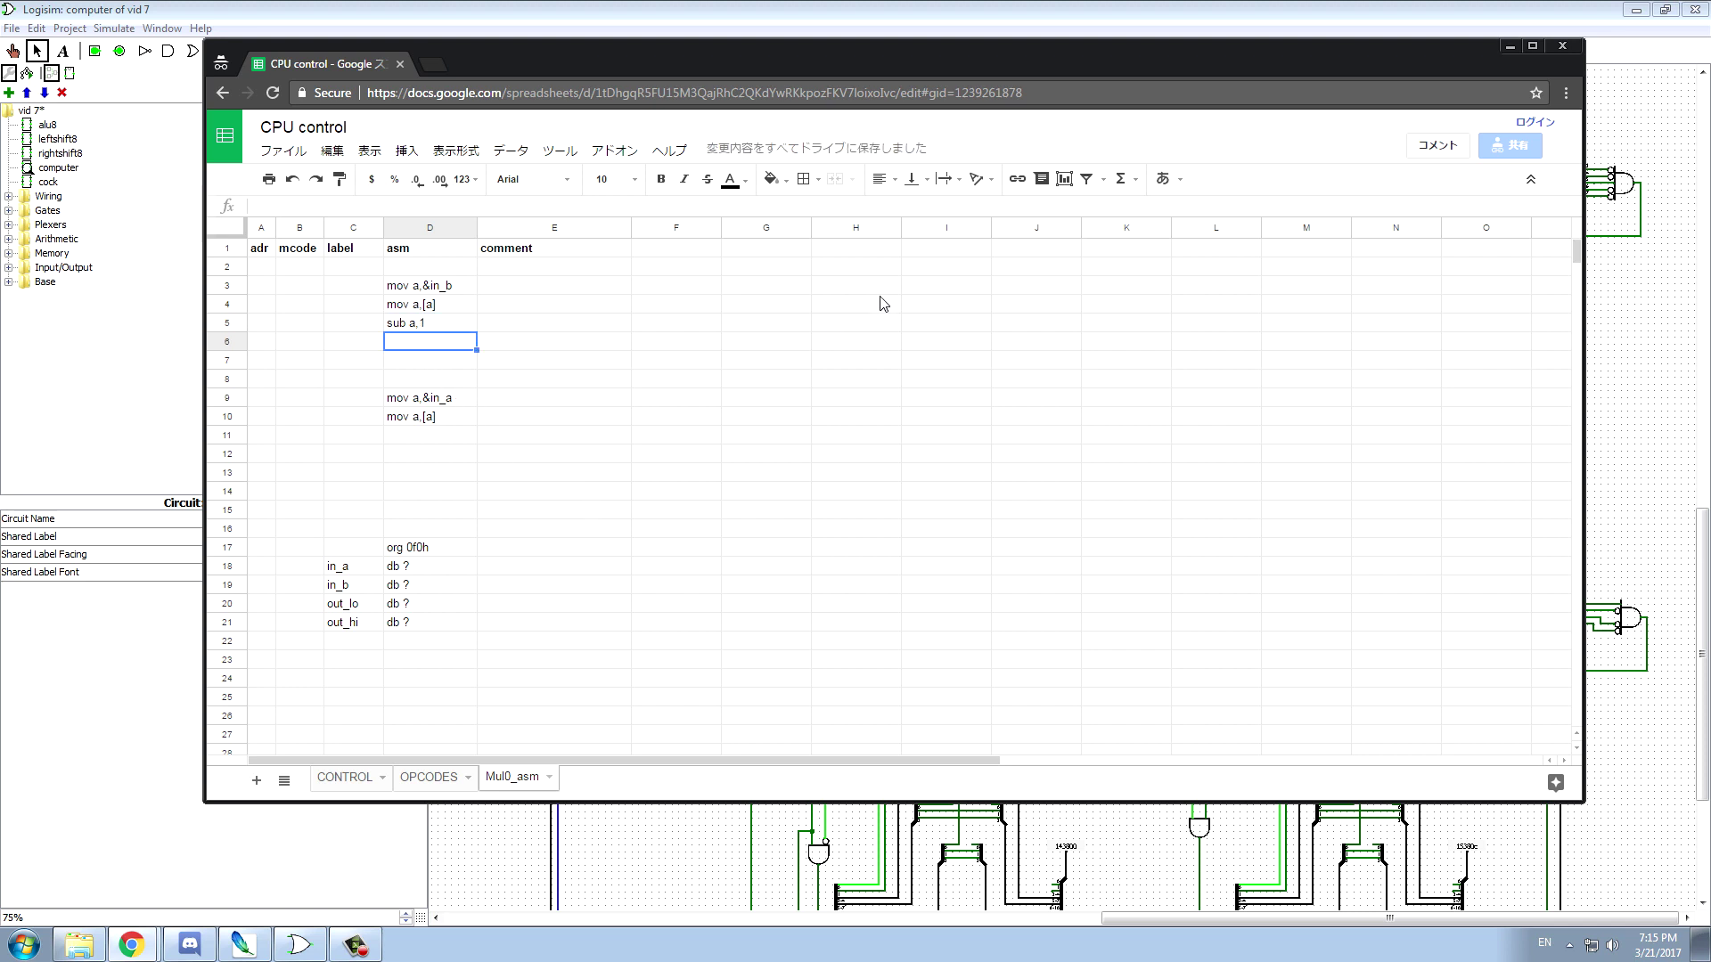
{"action": "type", "text": "jb end"}
{"action": "left_click", "coordinate": [405, 355]}
{"action": "left_click", "coordinate": [405, 349]}
{"action": "left_click", "coordinate": [405, 360]}
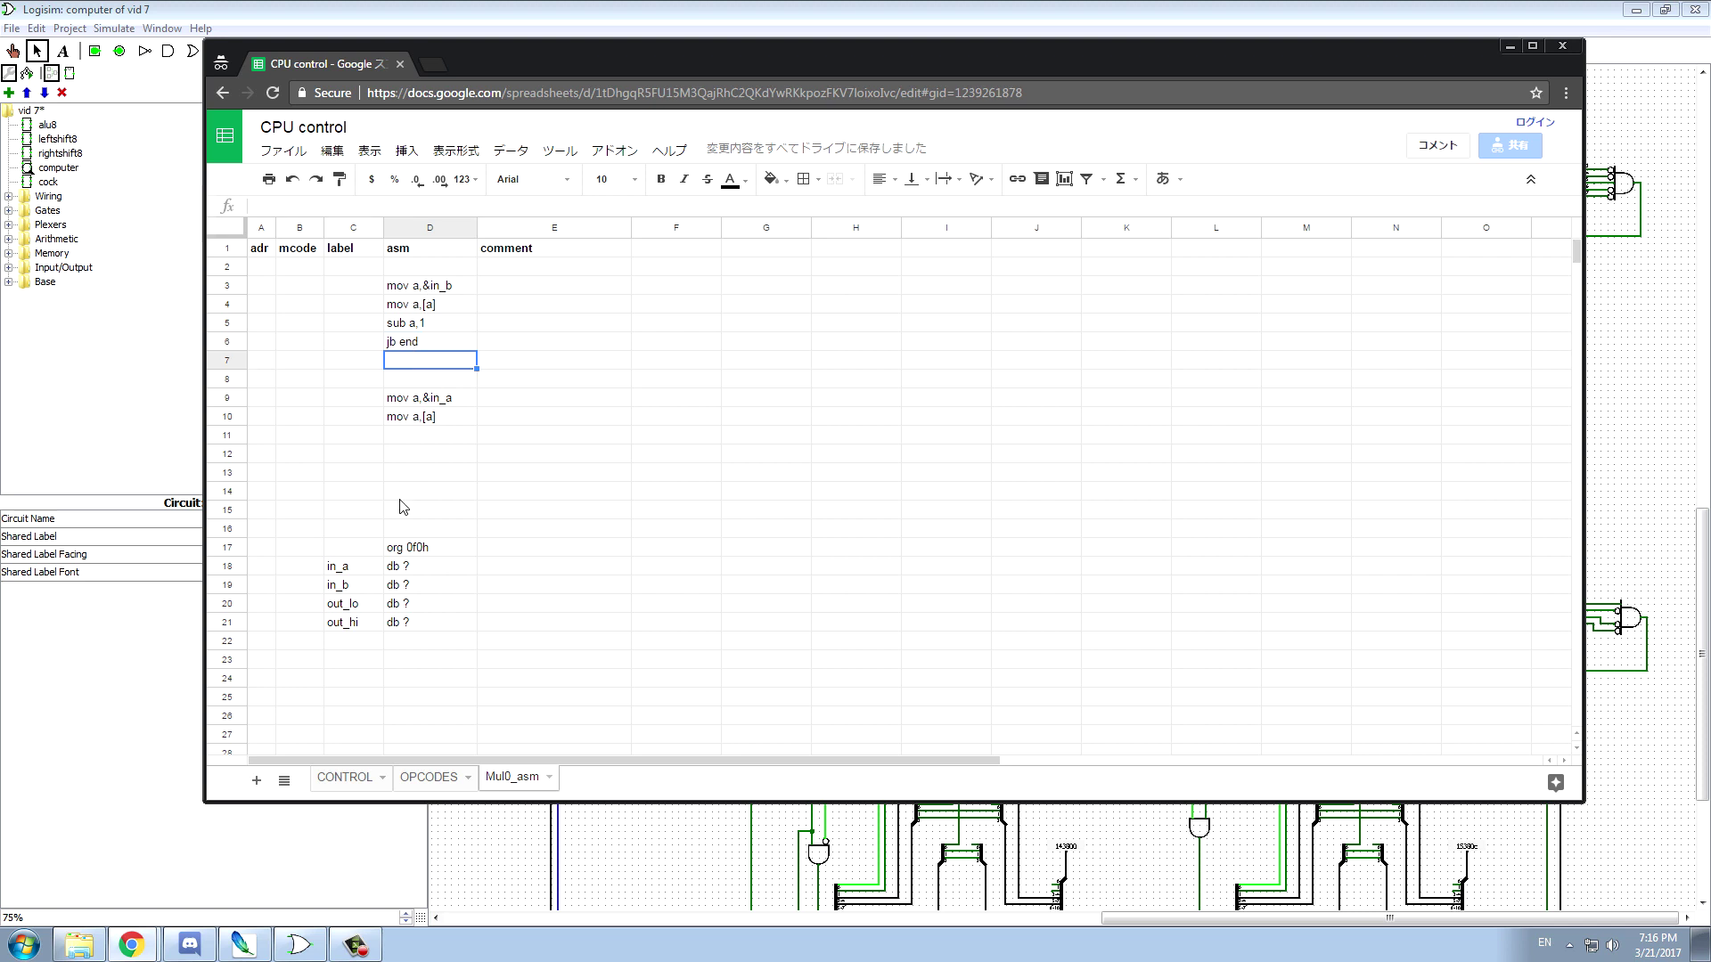
- Enter the instructions mov a,&in_a in cell D7 and mov a,[a] in cell D8 of the asm column
{"action": "type", "text": "jb"}
{"action": "key", "text": "Escape"}
{"action": "type", "text": "mov a,&"}
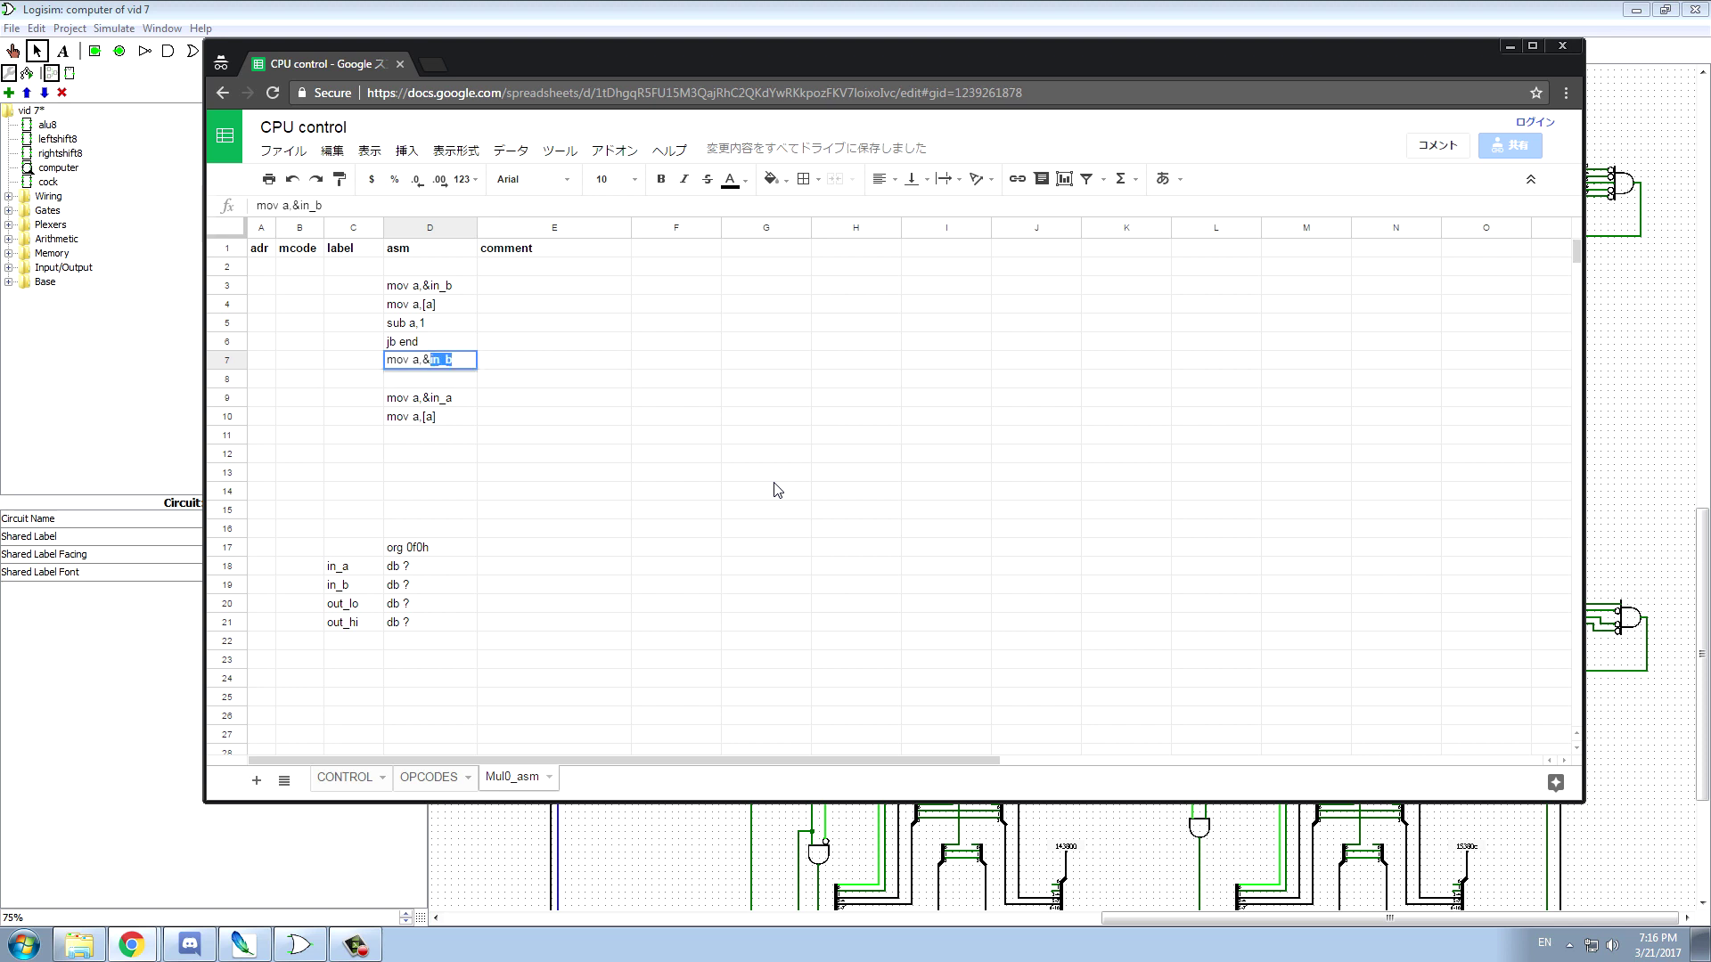
{"action": "type", "text": "in_a"}
{"action": "key", "text": "Return"}
{"action": "type", "text": "mov"}
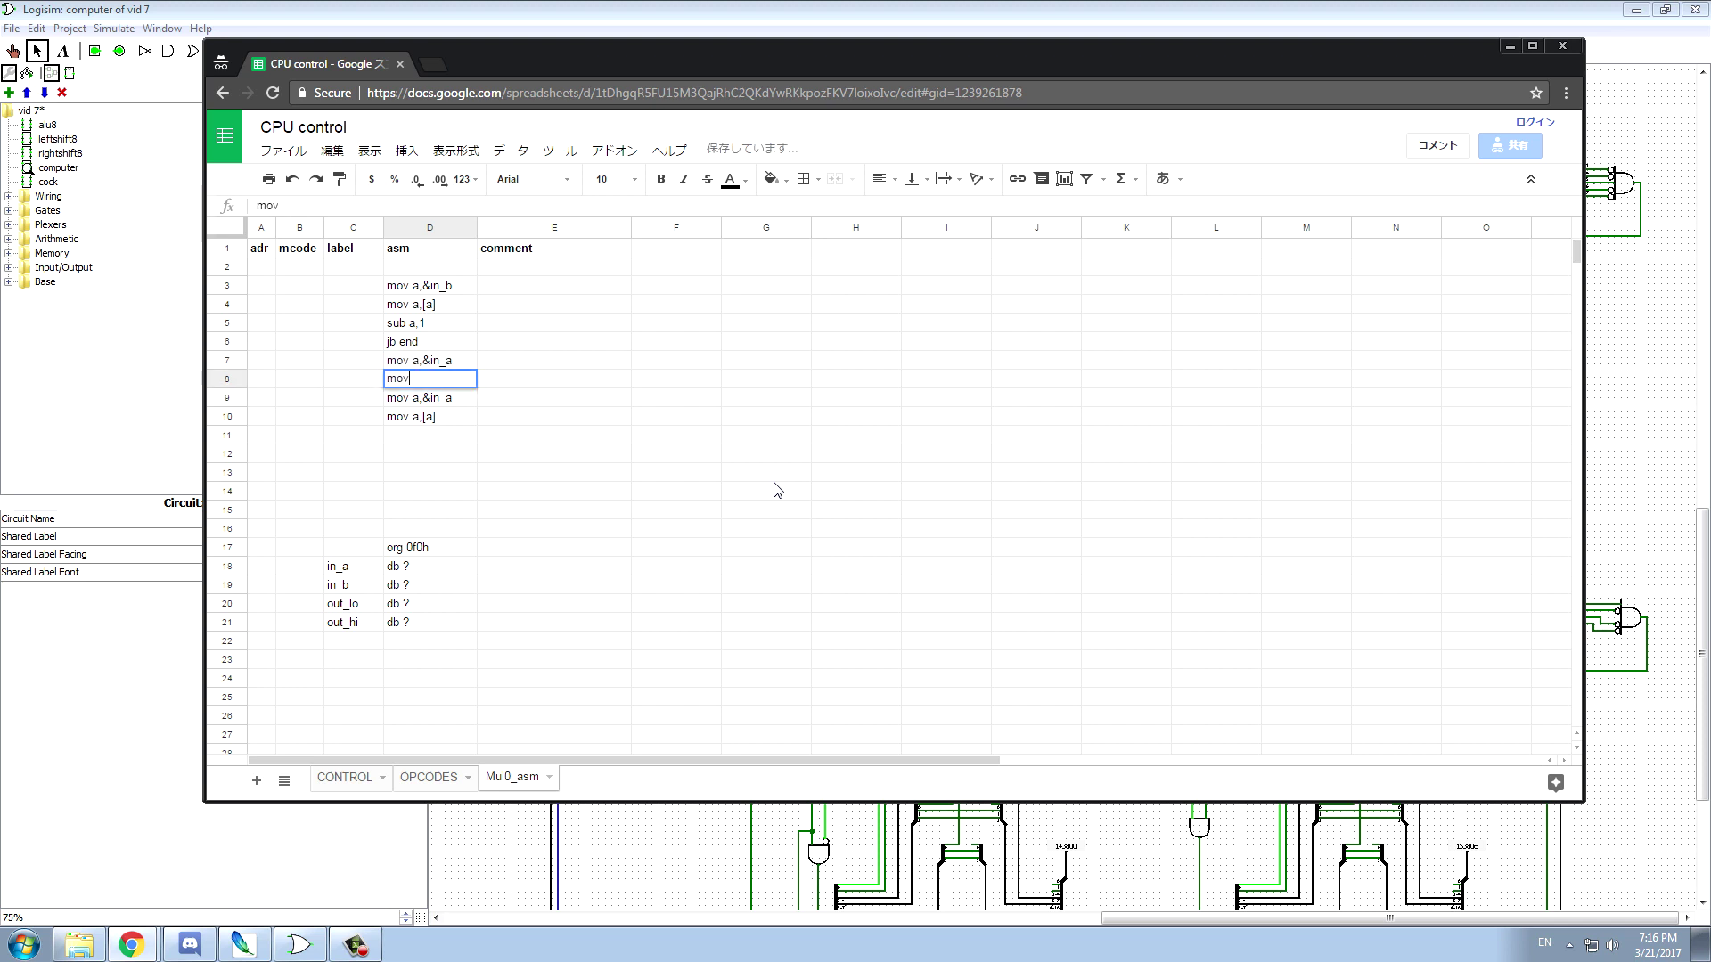
{"action": "type", "text": " a,[a"}
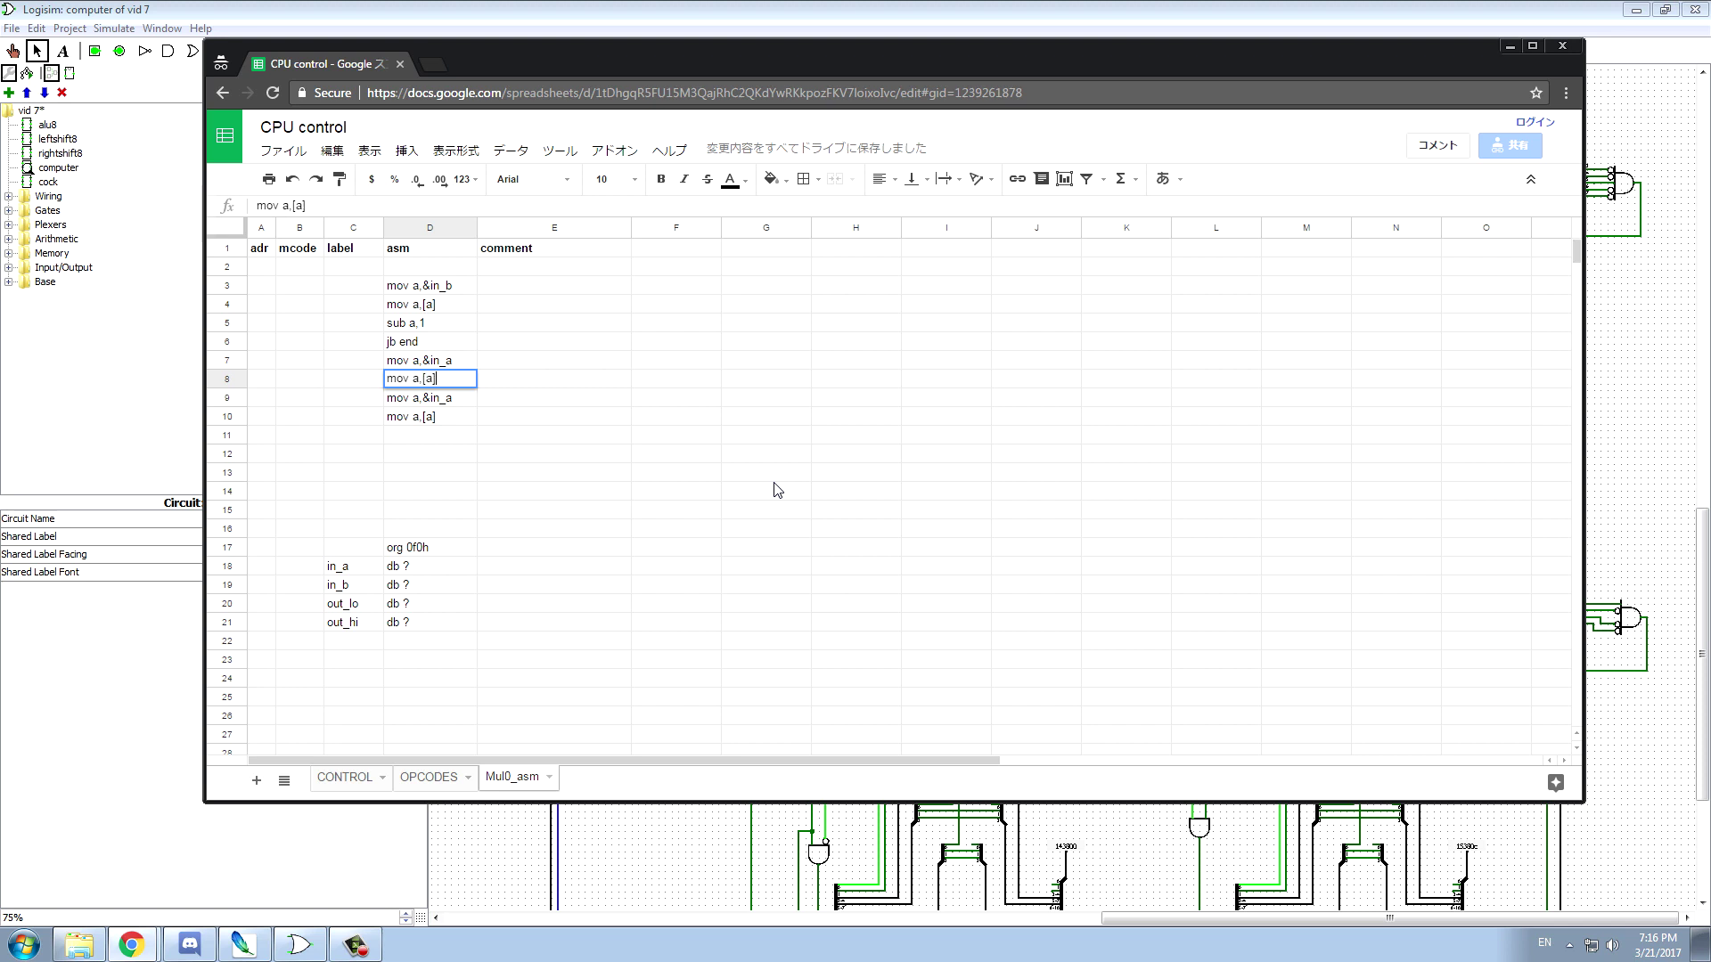
- Move the spare mov a,&in_a and mov a,[a] pair from D9:D10 to D15:D16 and delete it there
{"action": "left_click_drag", "start_coordinate": [451, 401], "coordinate": [440, 424]}
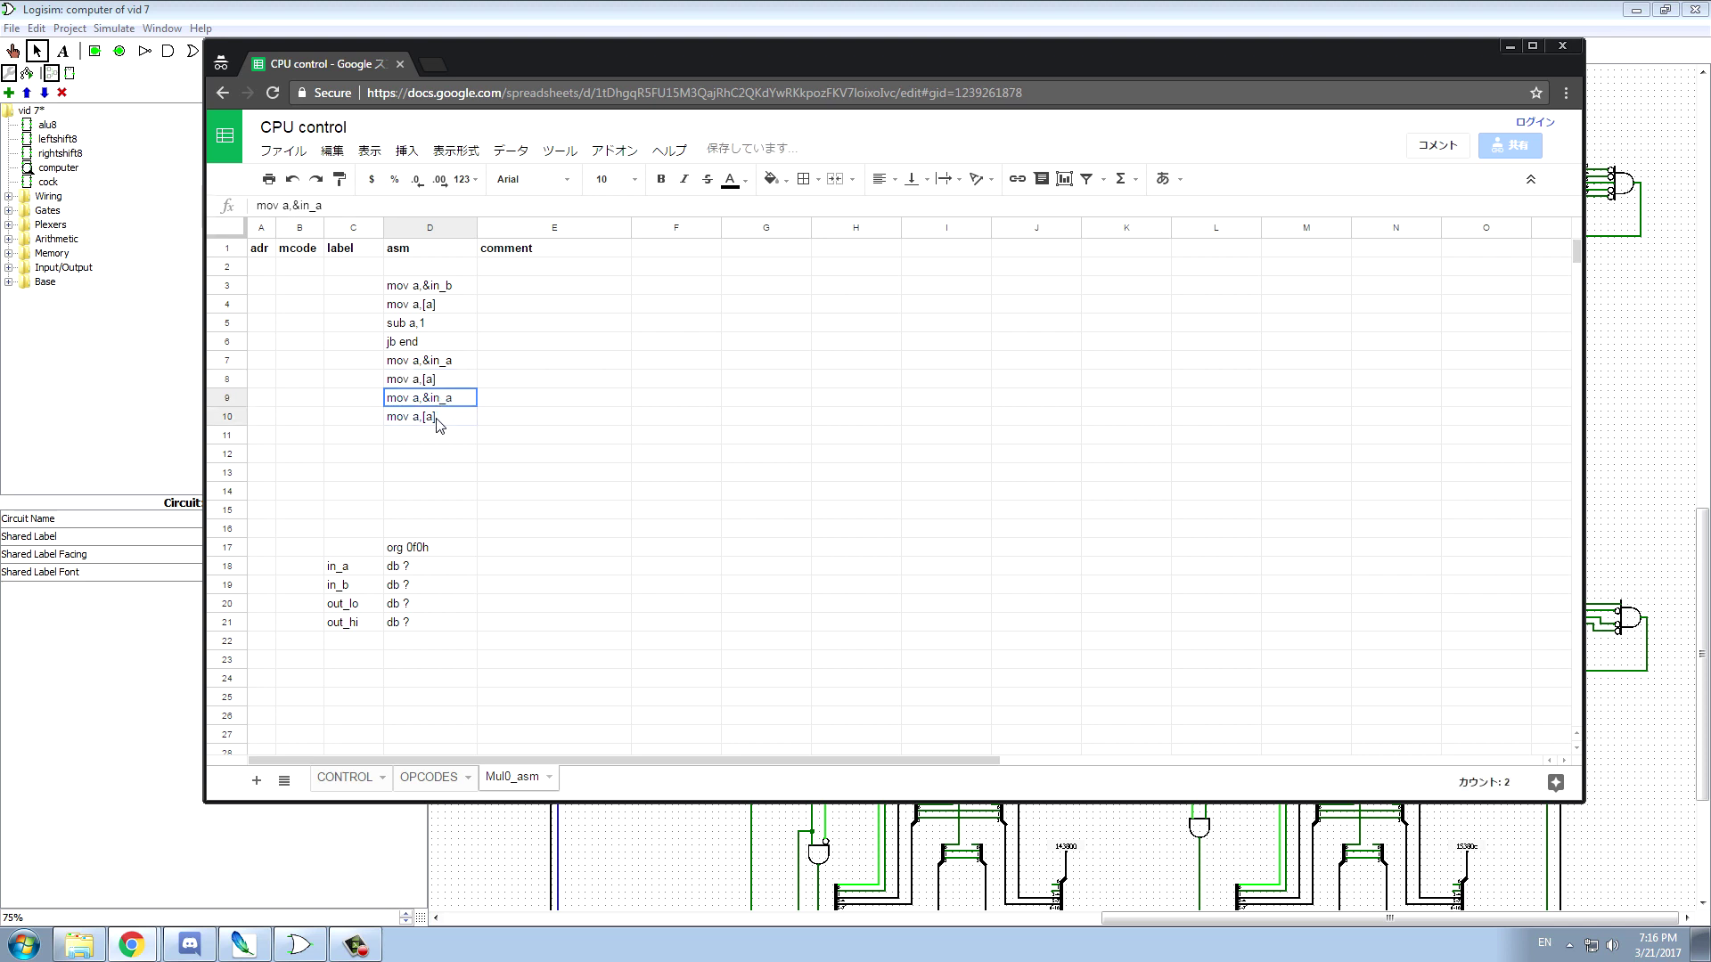
{"action": "key", "text": "ctrl+c"}
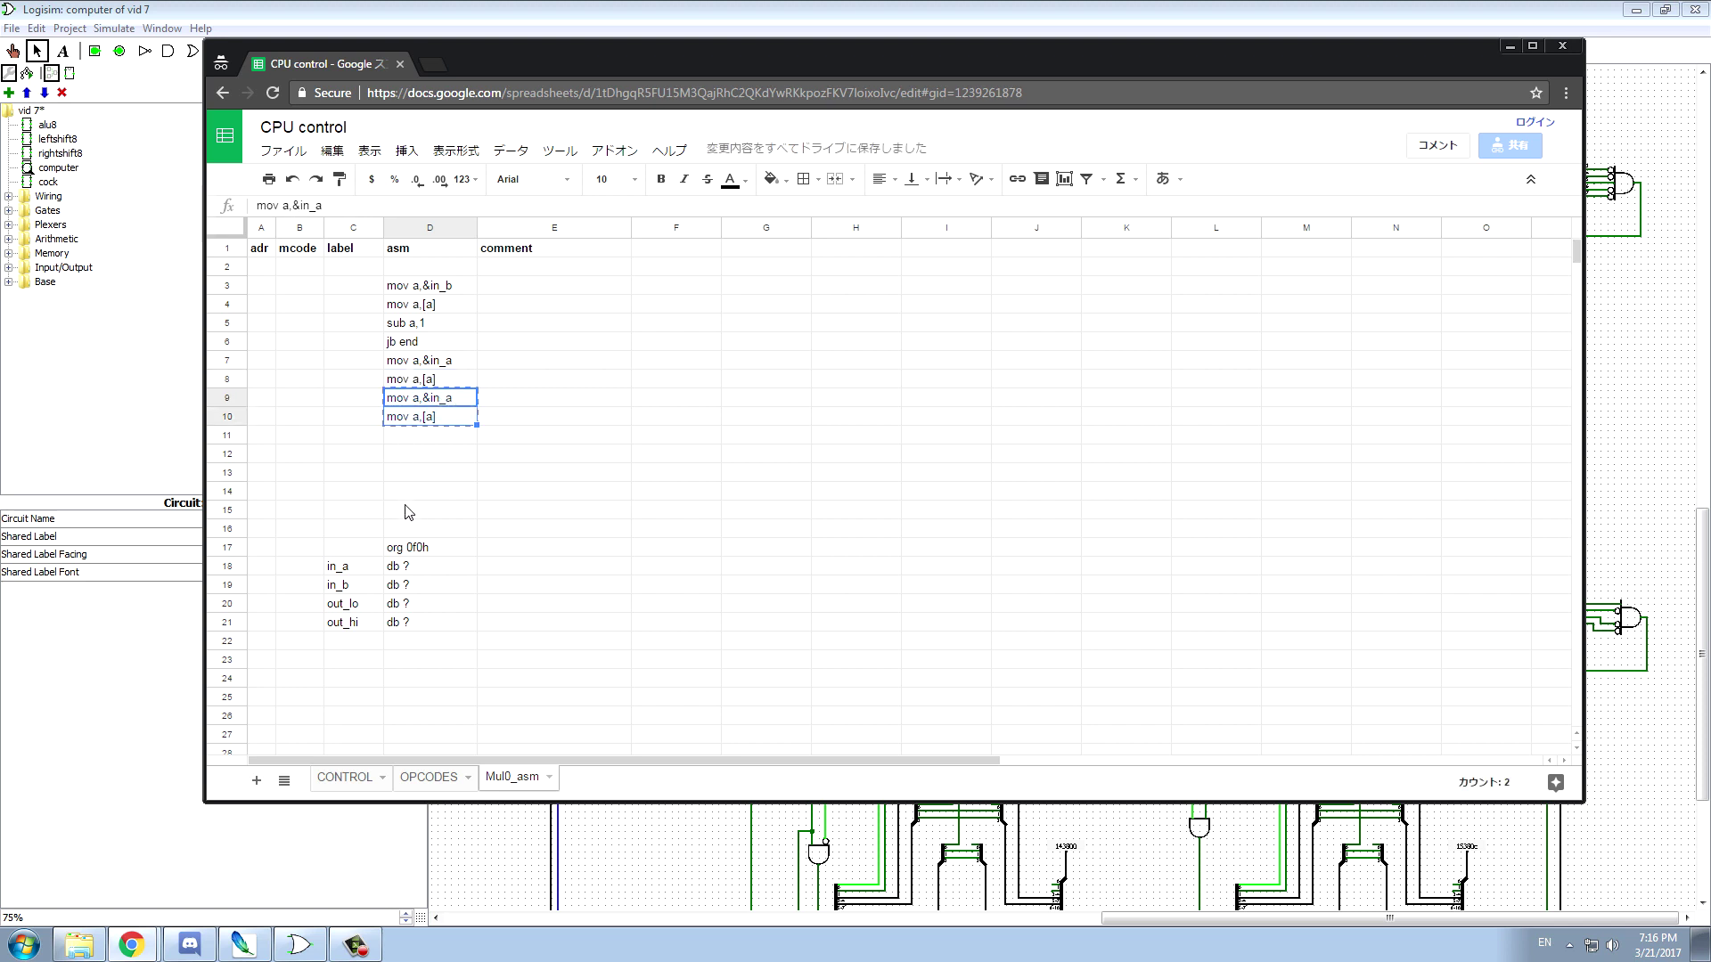
{"action": "left_click", "coordinate": [405, 512]}
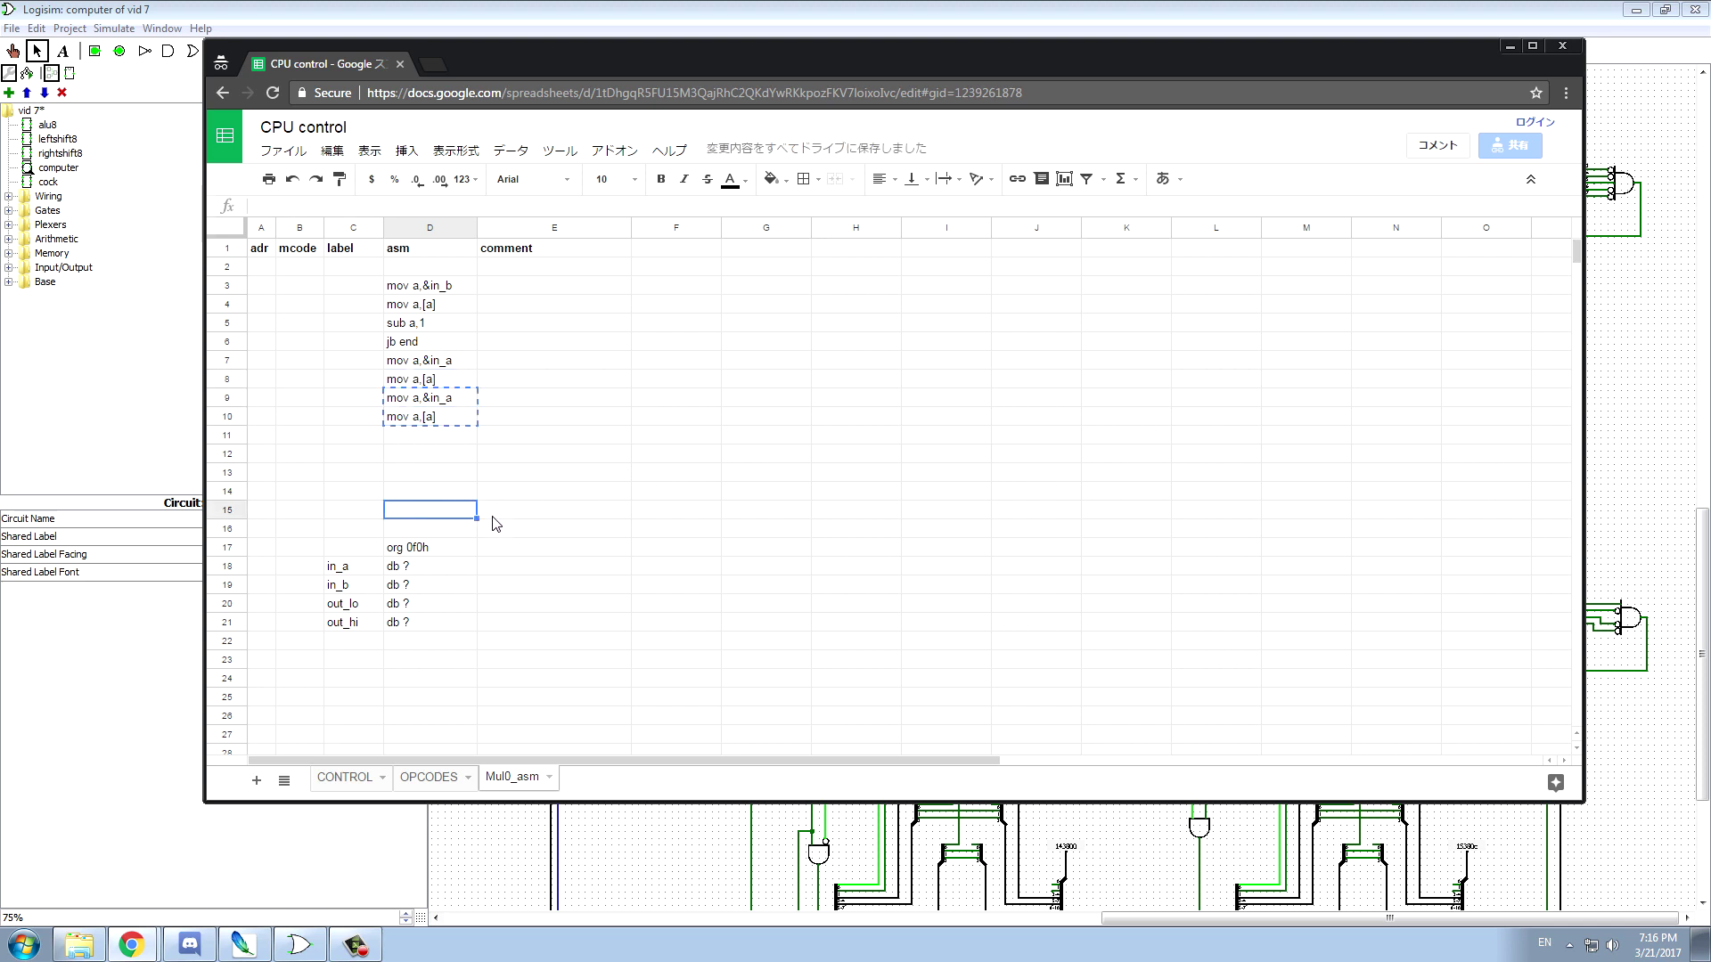
{"action": "key", "text": "ctrl+v"}
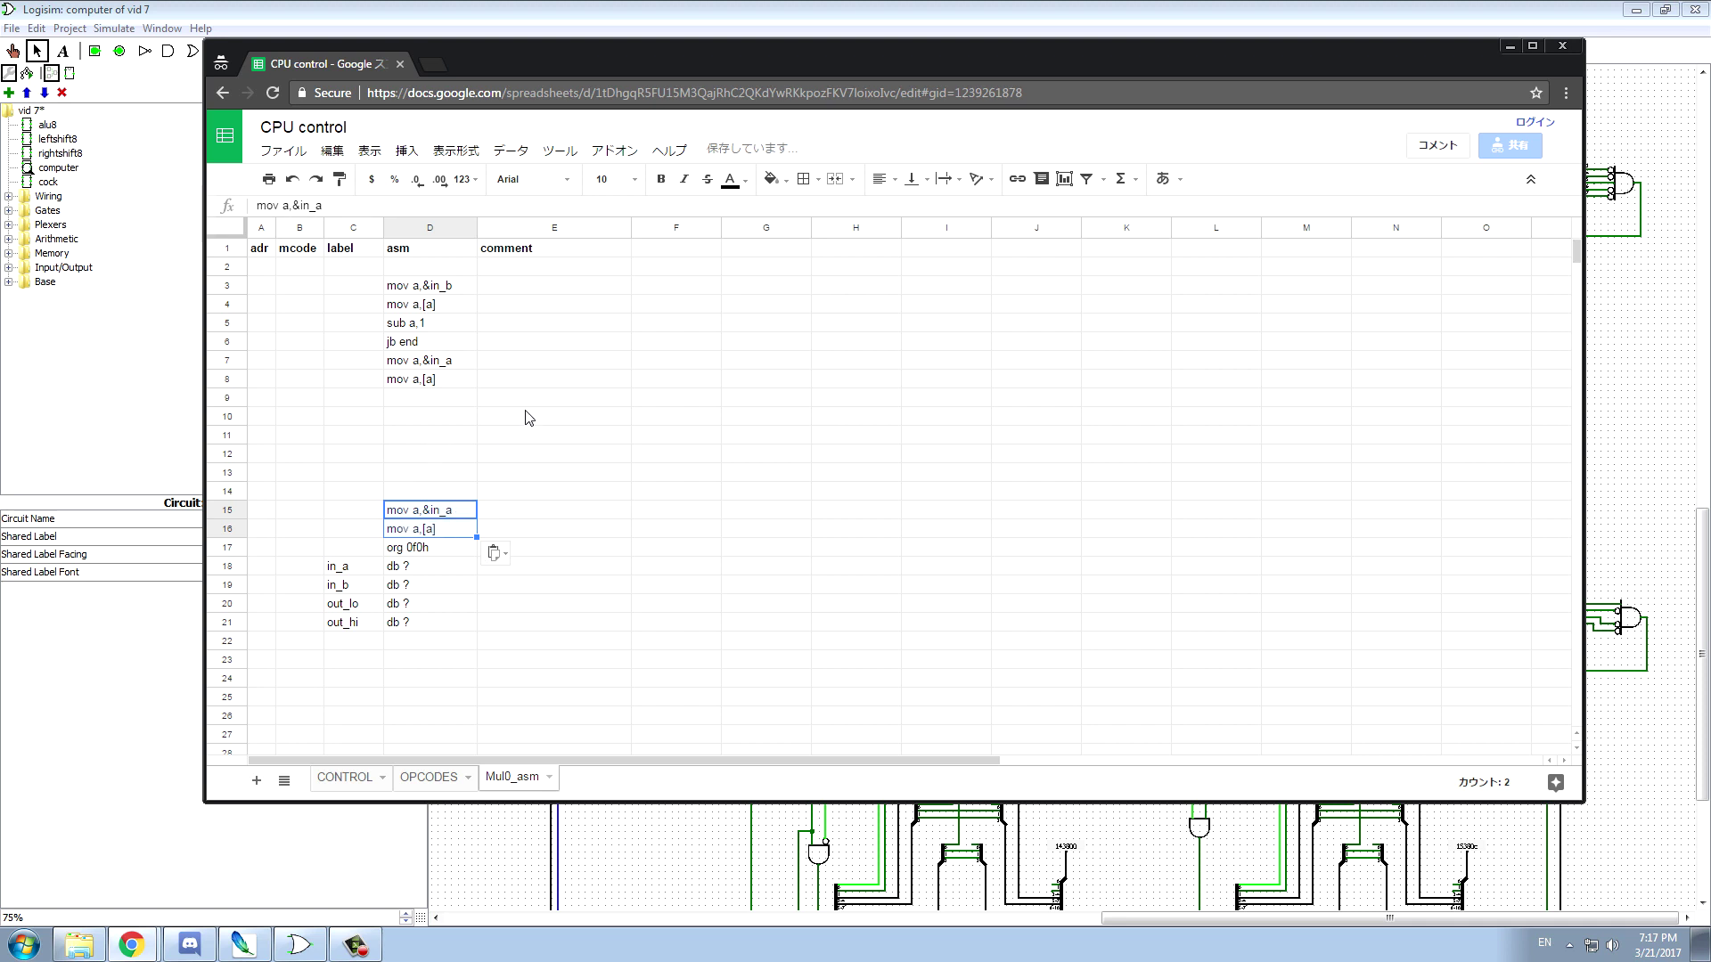
{"action": "left_click", "coordinate": [409, 393]}
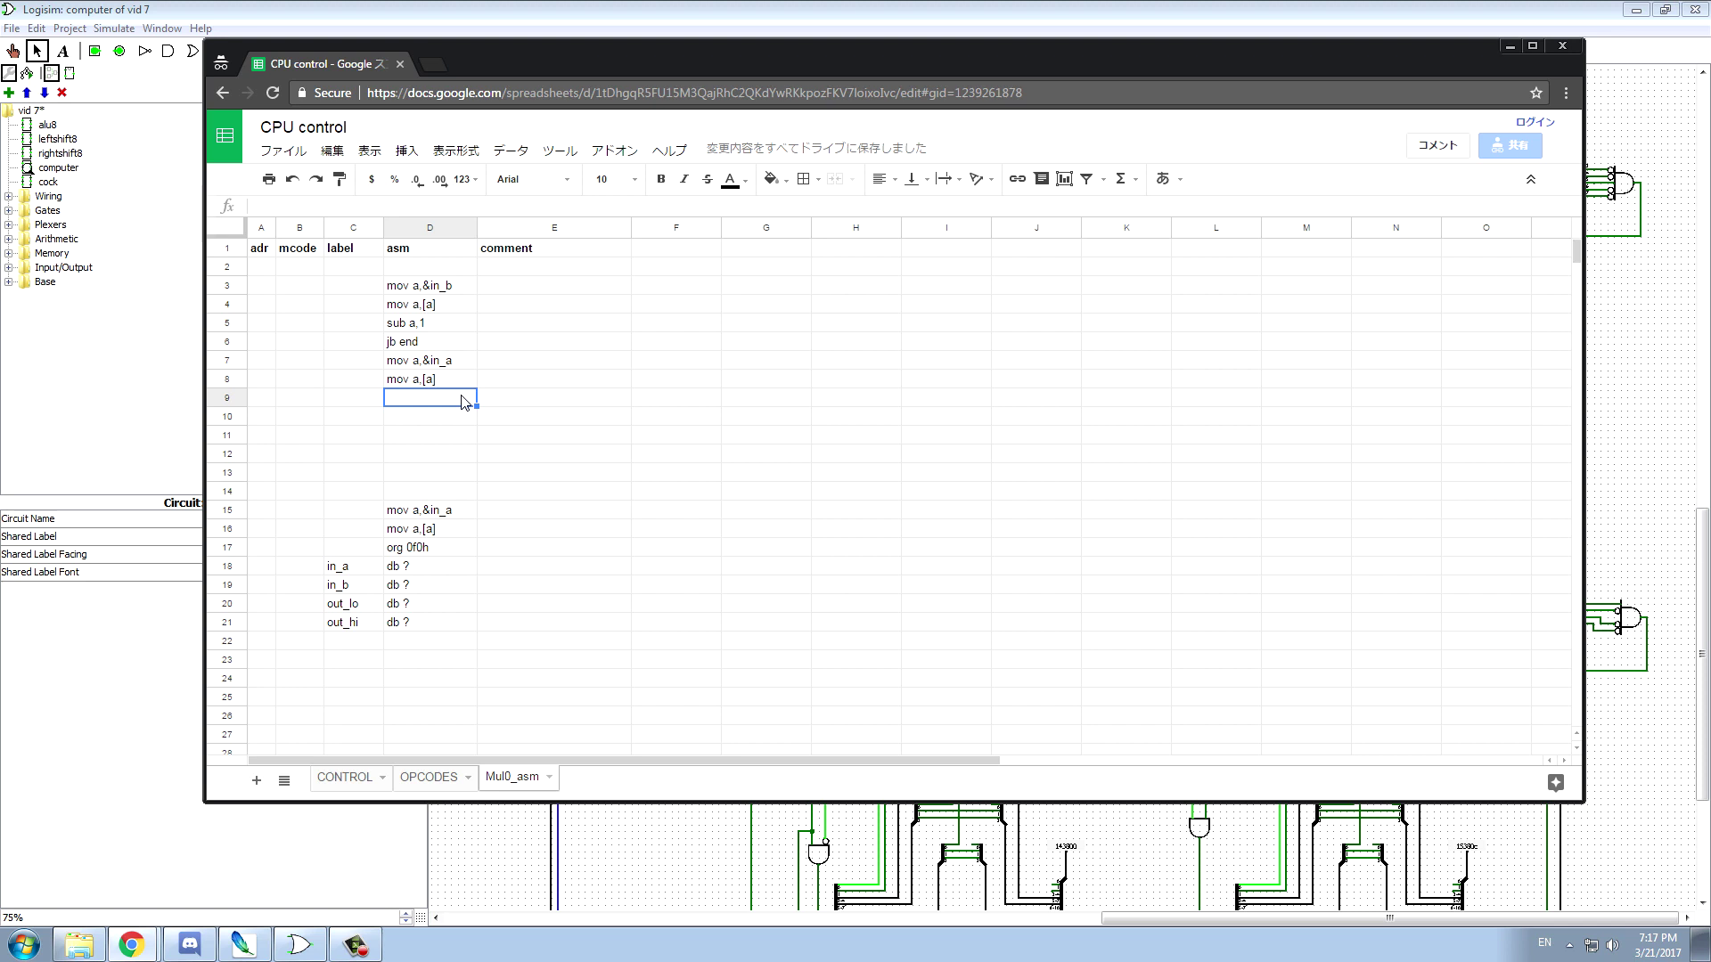
{"action": "left_click_drag", "start_coordinate": [437, 513], "coordinate": [439, 535]}
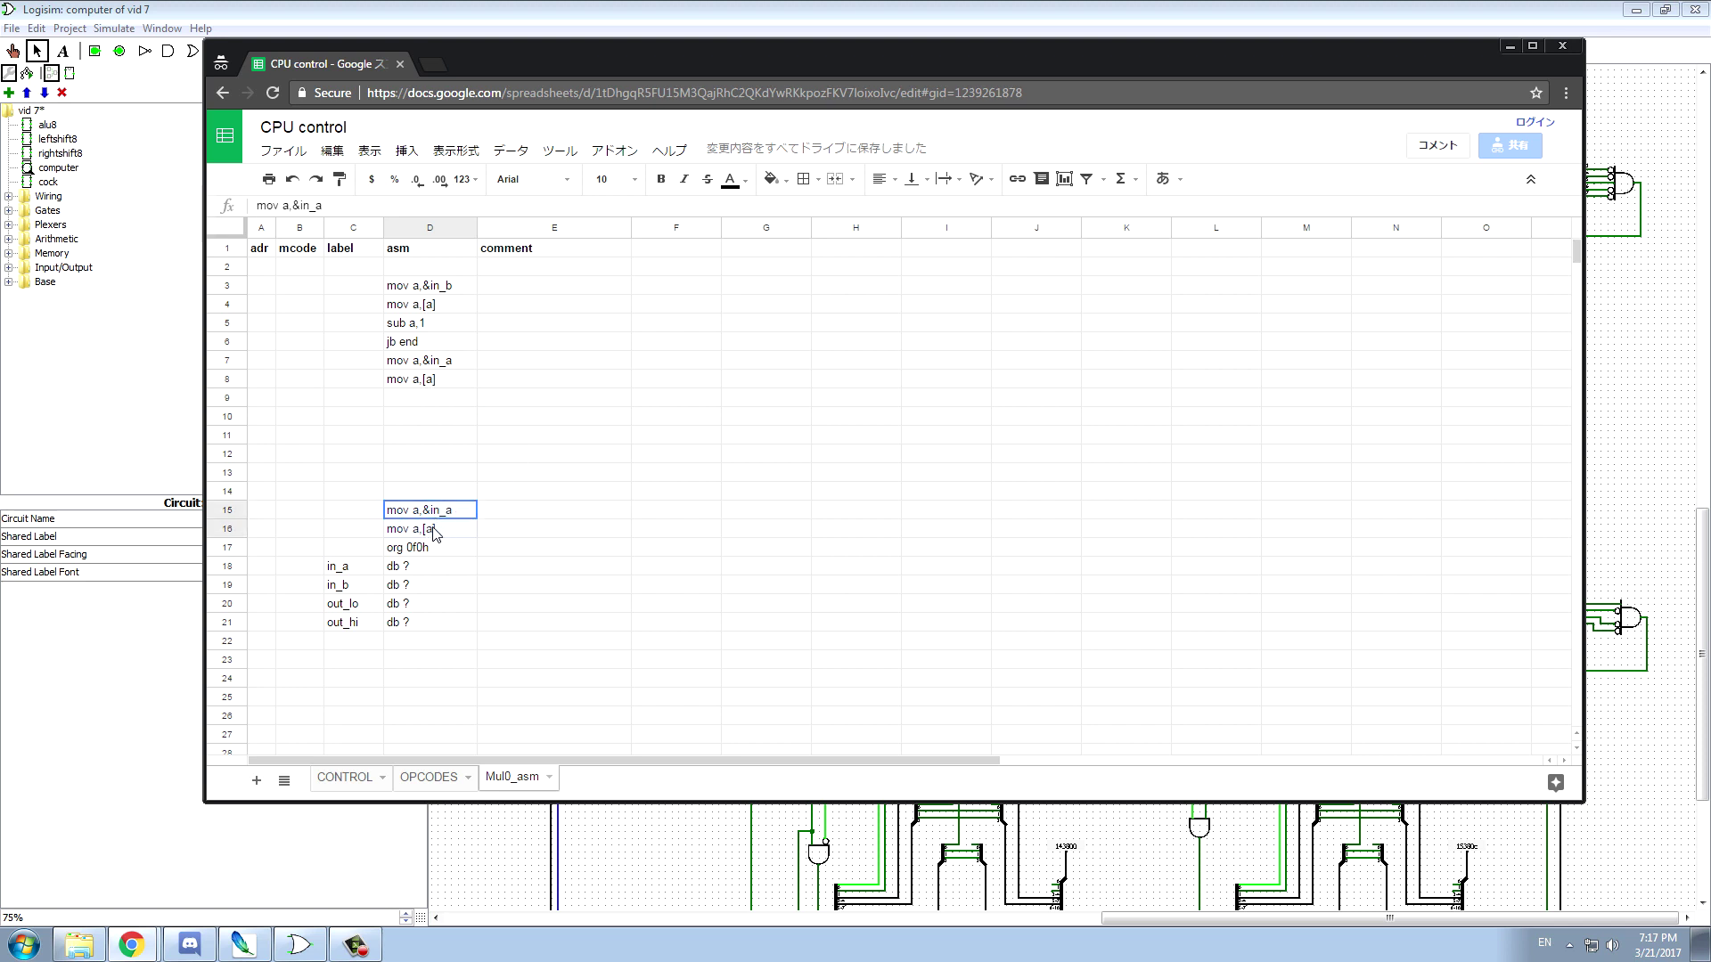
{"action": "key", "text": "Delete"}
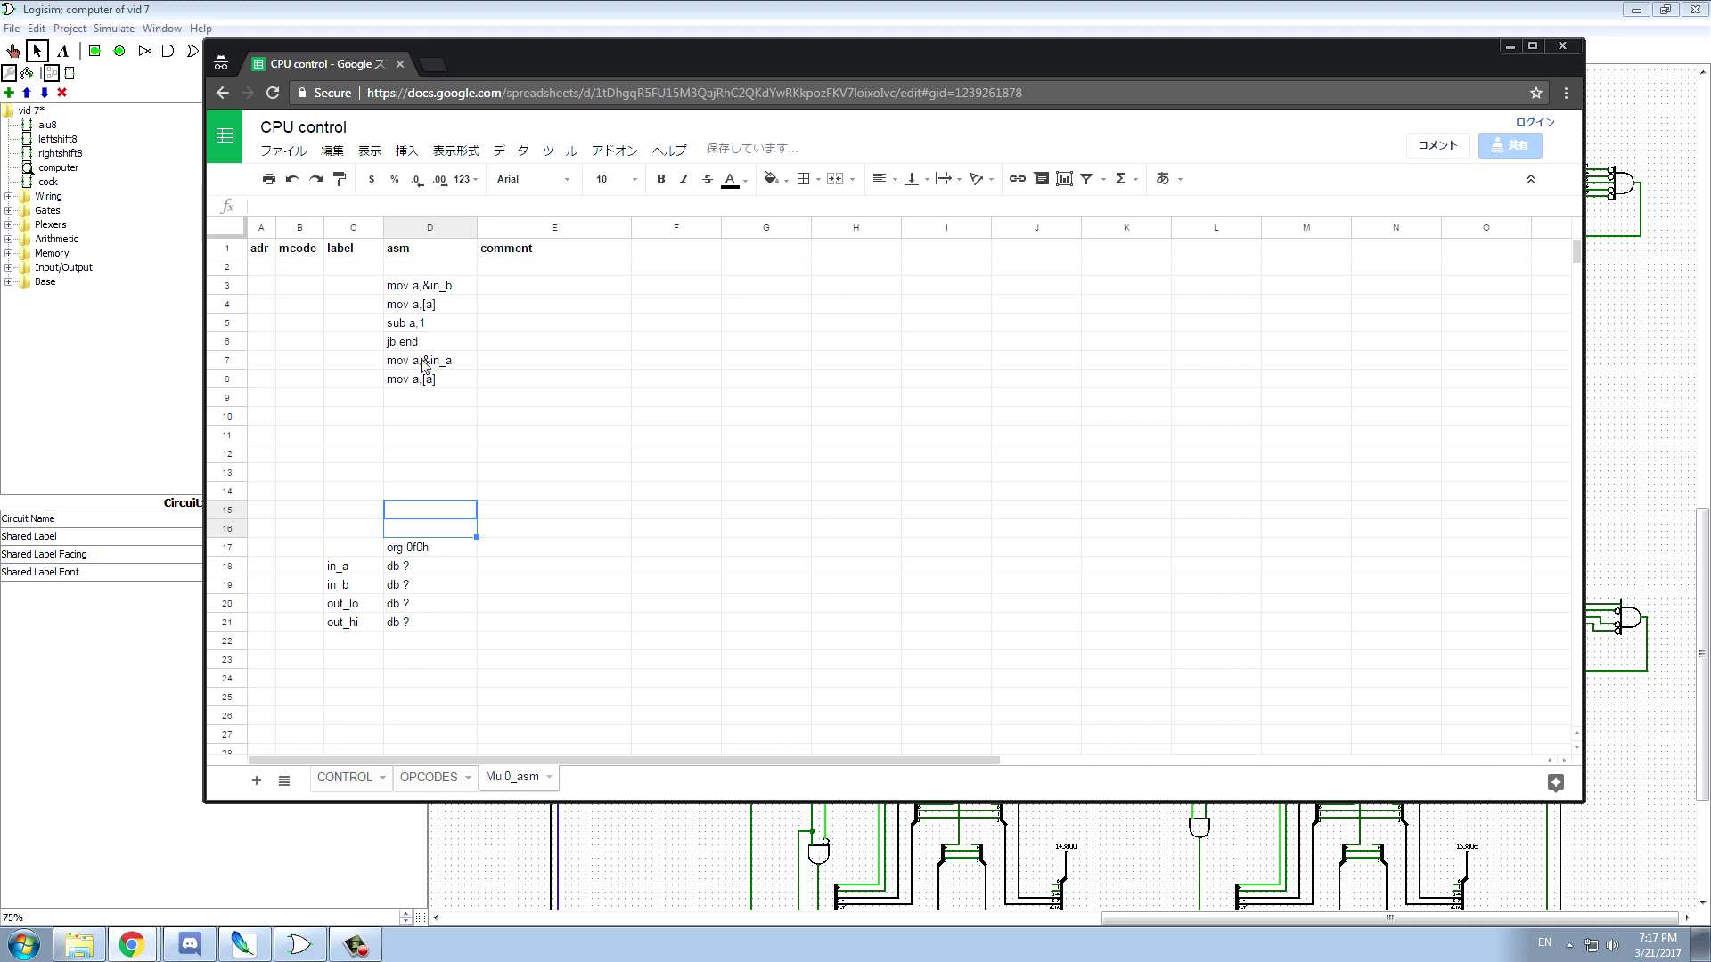
{"action": "left_click", "coordinate": [413, 406]}
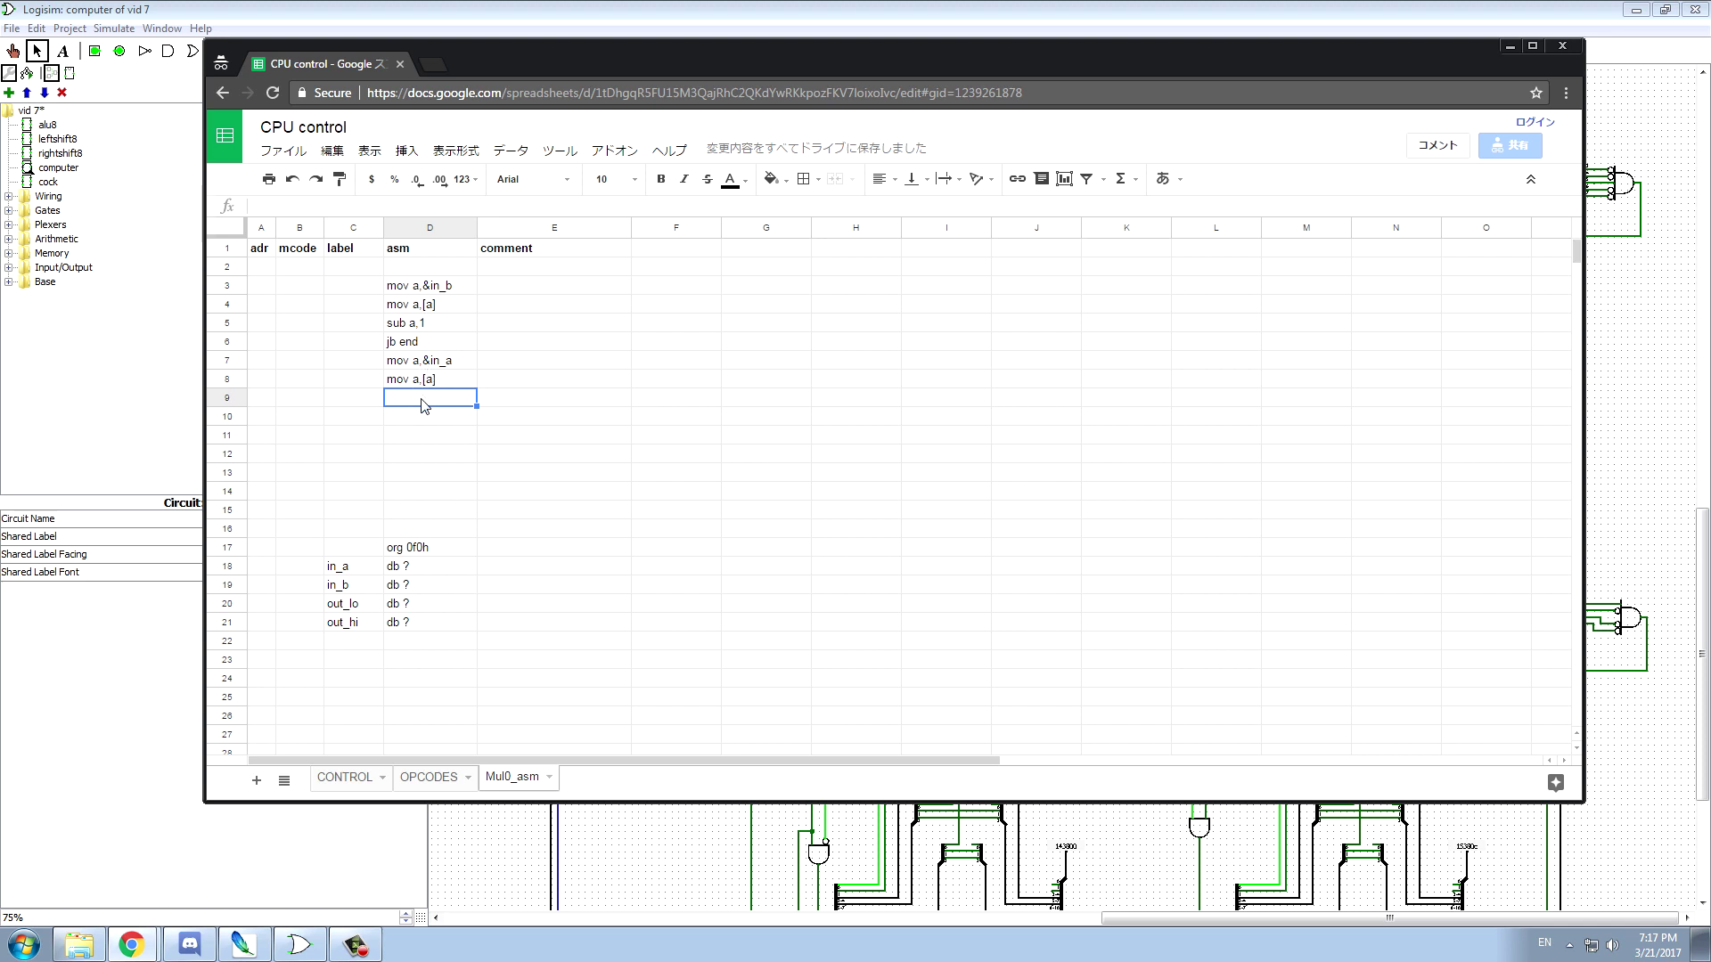
- Rename the two input labels in rows 18 and 19 to in_x and in_y
{"action": "double_click", "coordinate": [349, 570]}
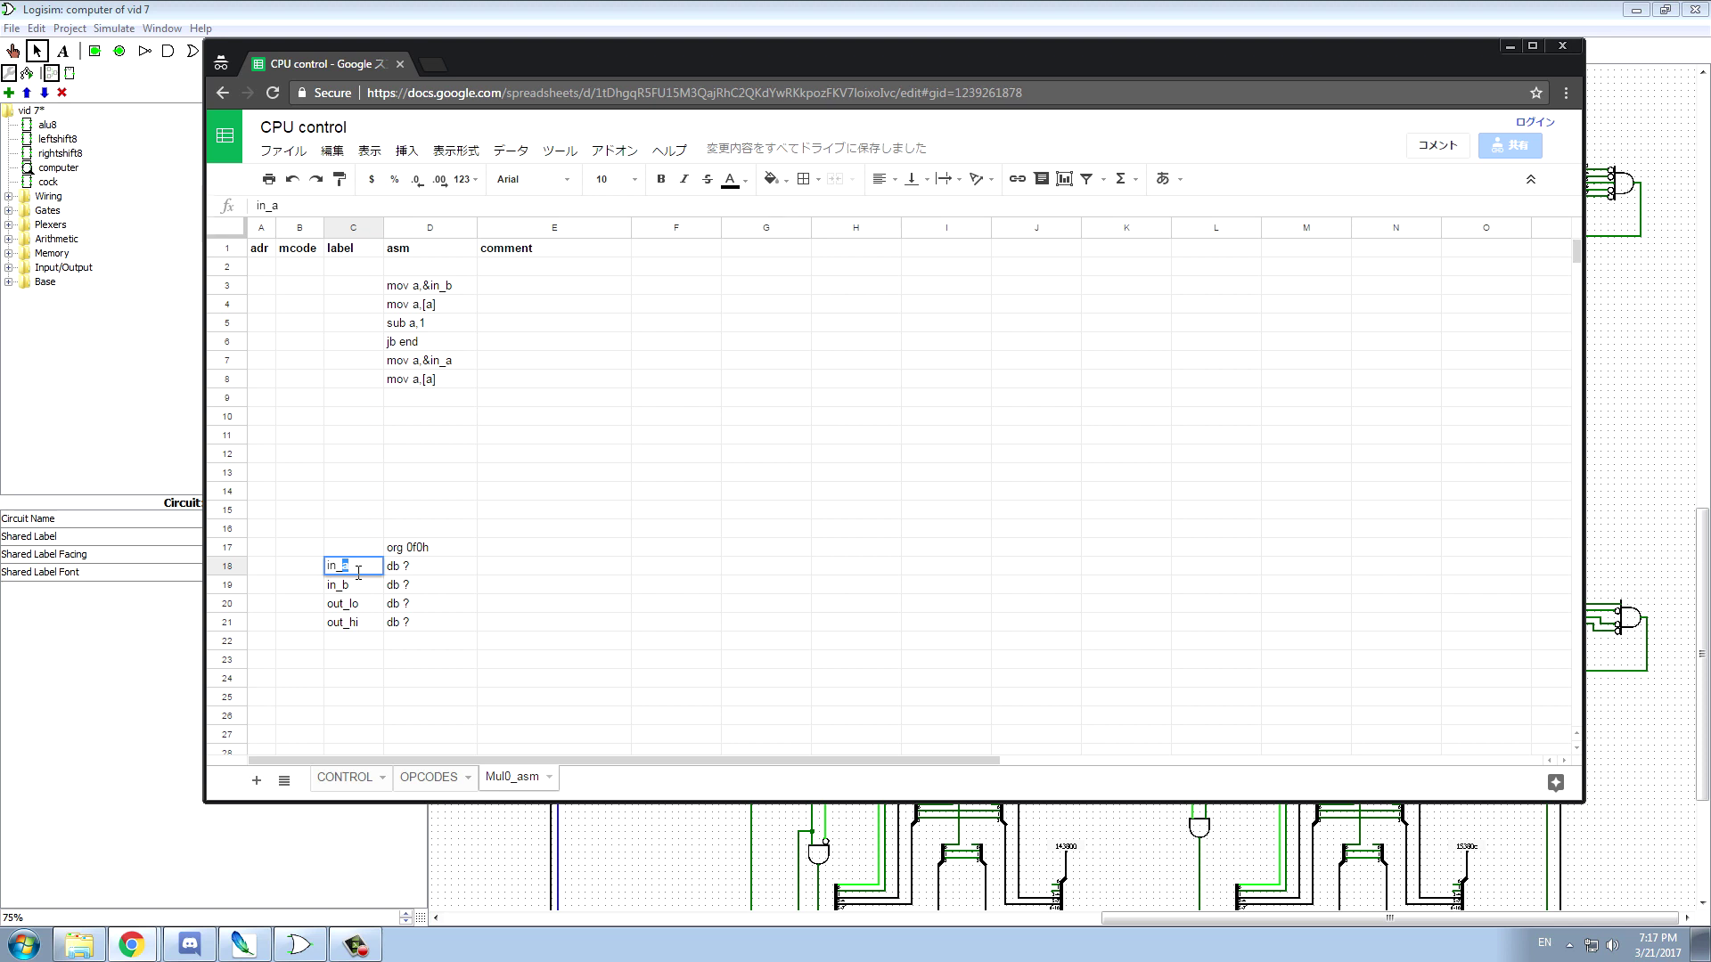
{"action": "key", "text": "BackSpace"}
{"action": "type", "text": "x"}
{"action": "double_click", "coordinate": [353, 590]}
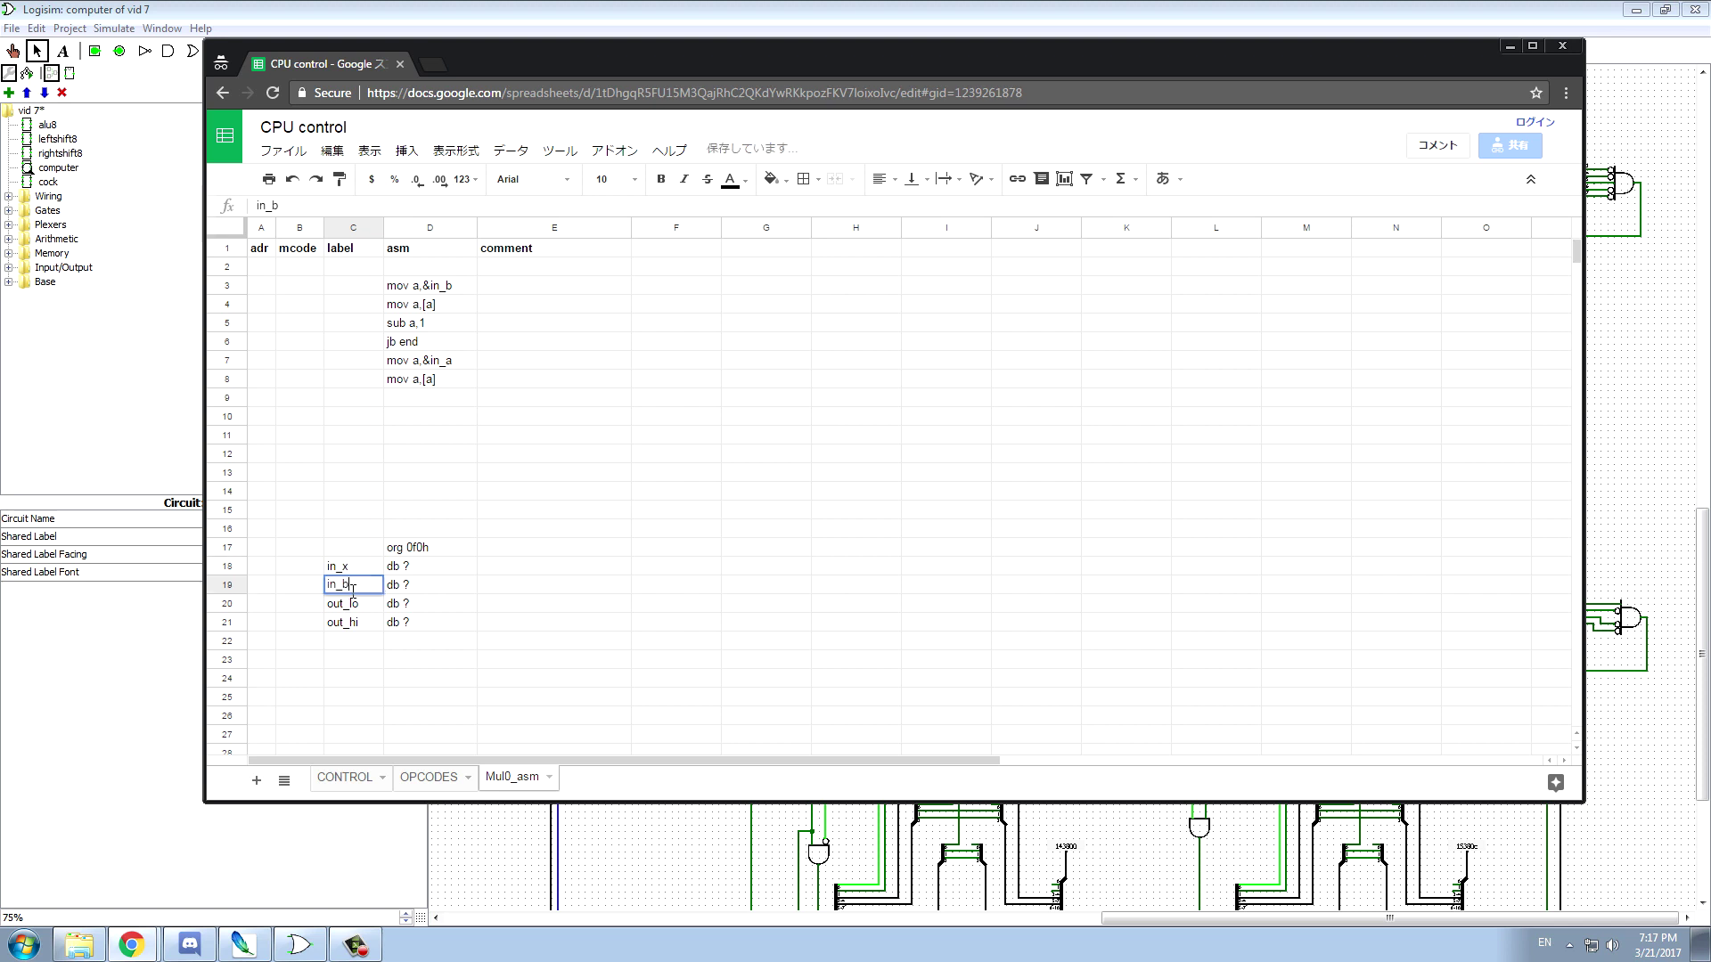
{"action": "key", "text": "shift+Left"}
{"action": "type", "text": "y"}
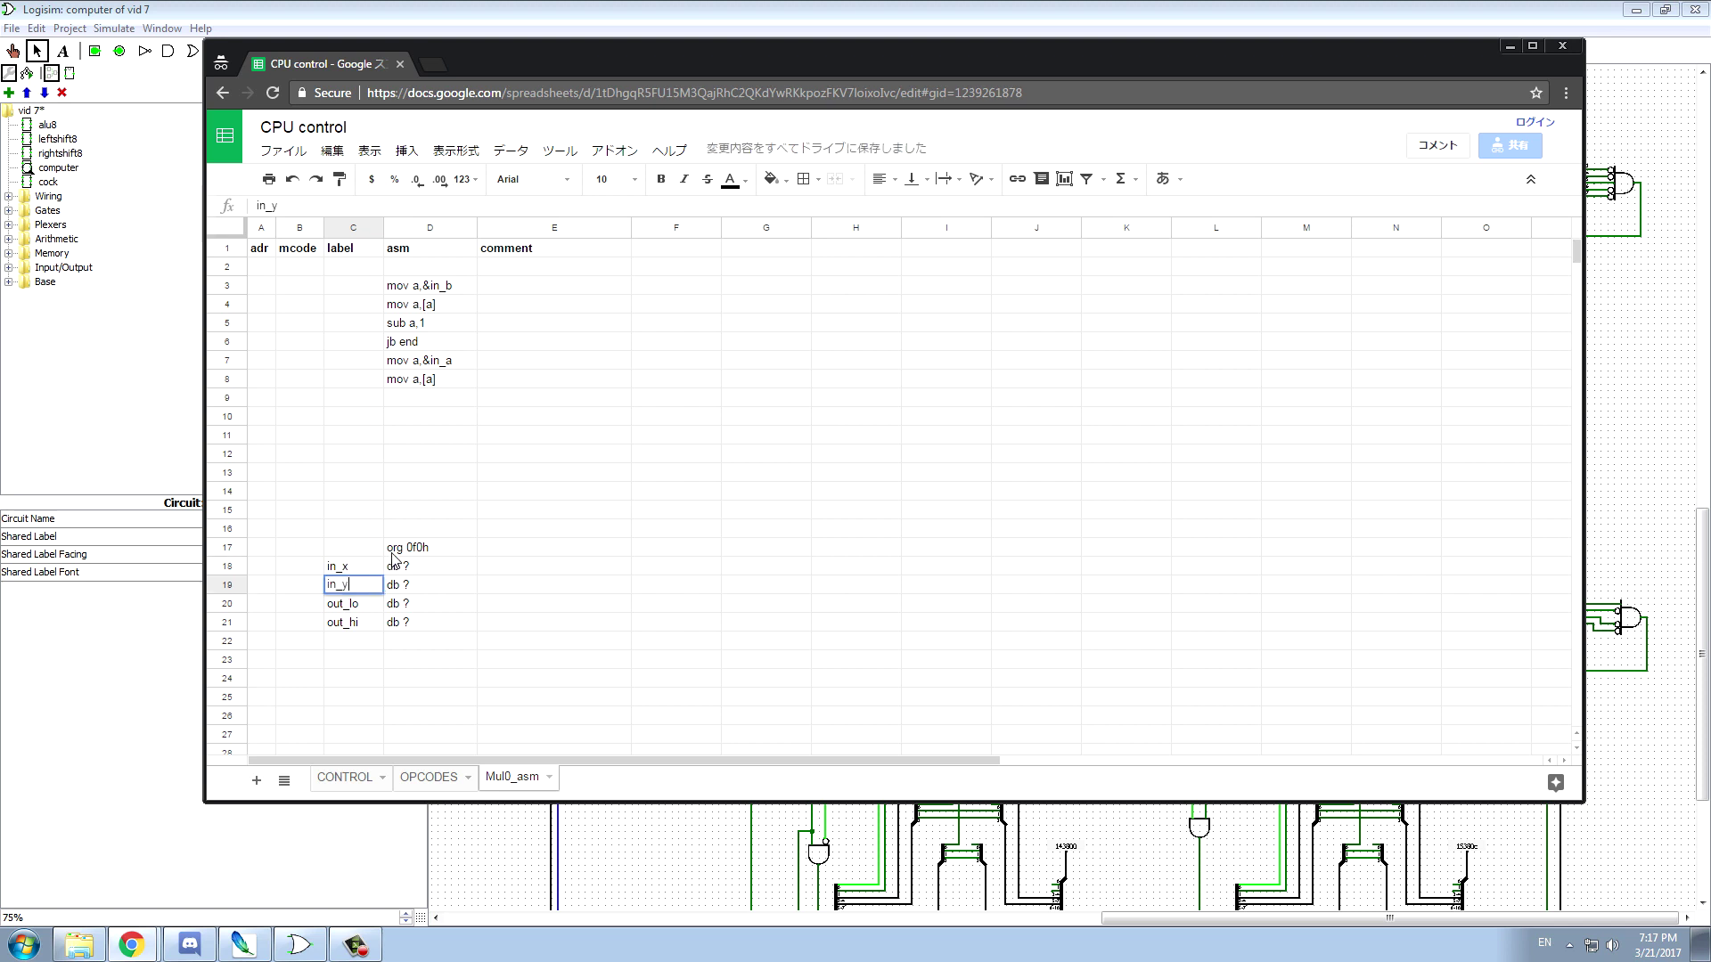
- Change the instruction in cell D3 to mov a,&in_y
{"action": "left_click", "coordinate": [417, 290]}
{"action": "double_click", "coordinate": [418, 294]}
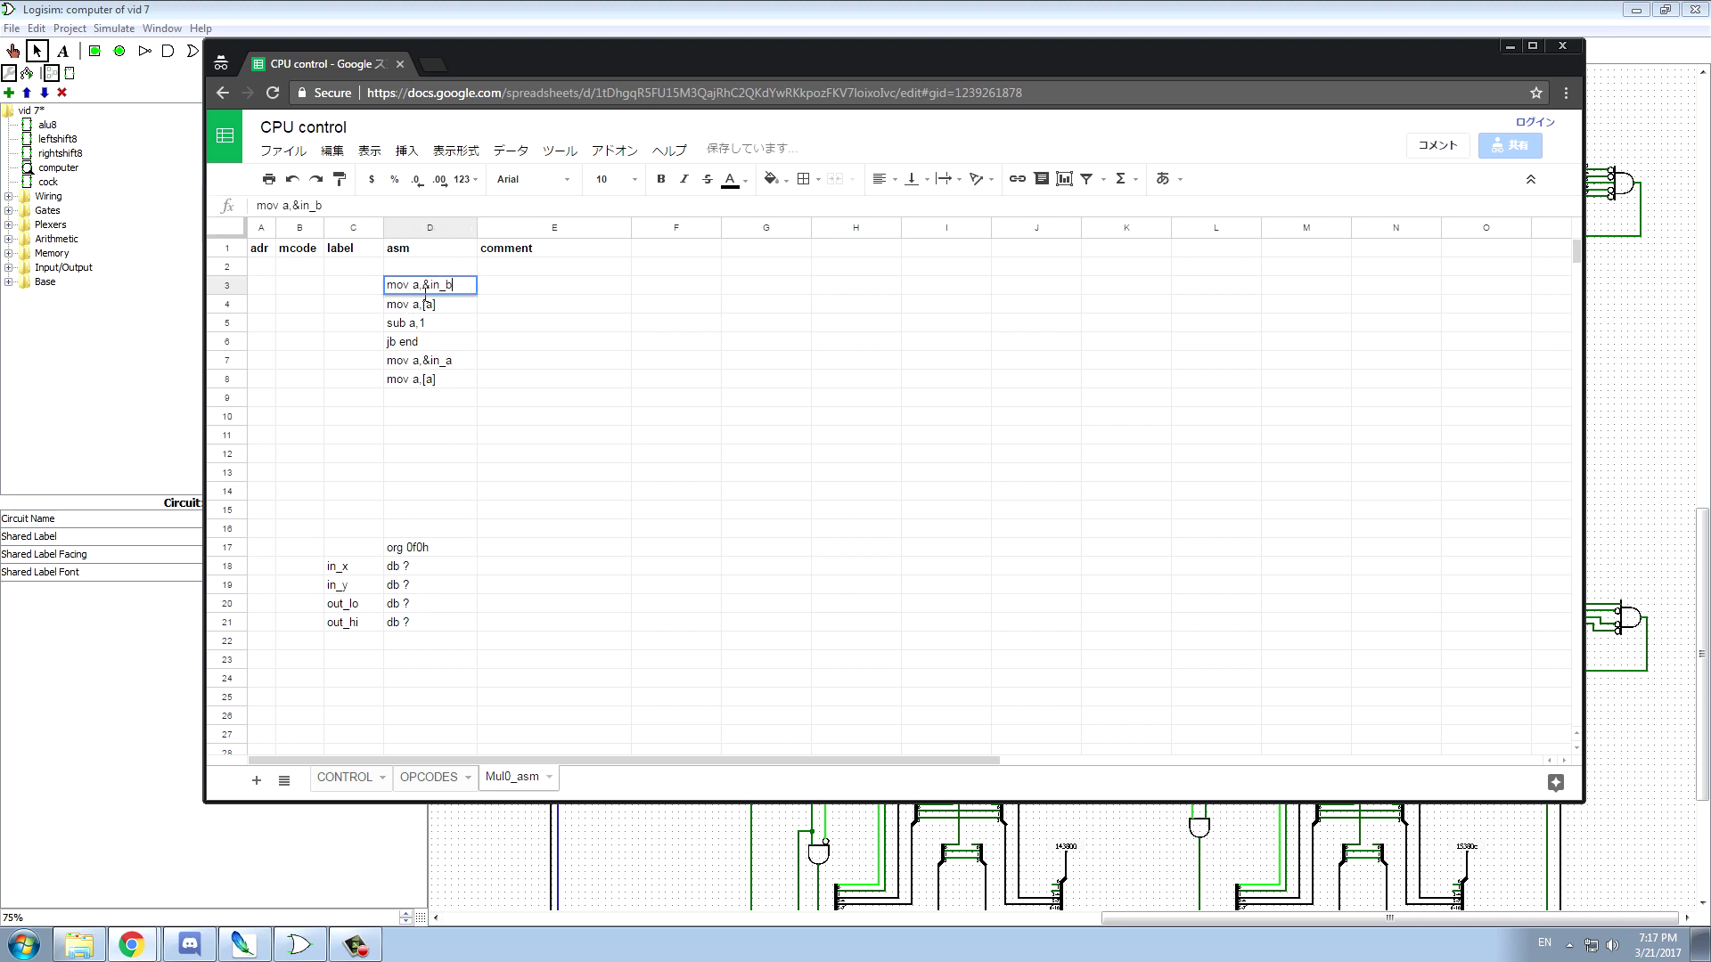
{"action": "double_click", "coordinate": [417, 290]}
{"action": "left_click", "coordinate": [458, 295]}
{"action": "key", "text": "shift+Left"}
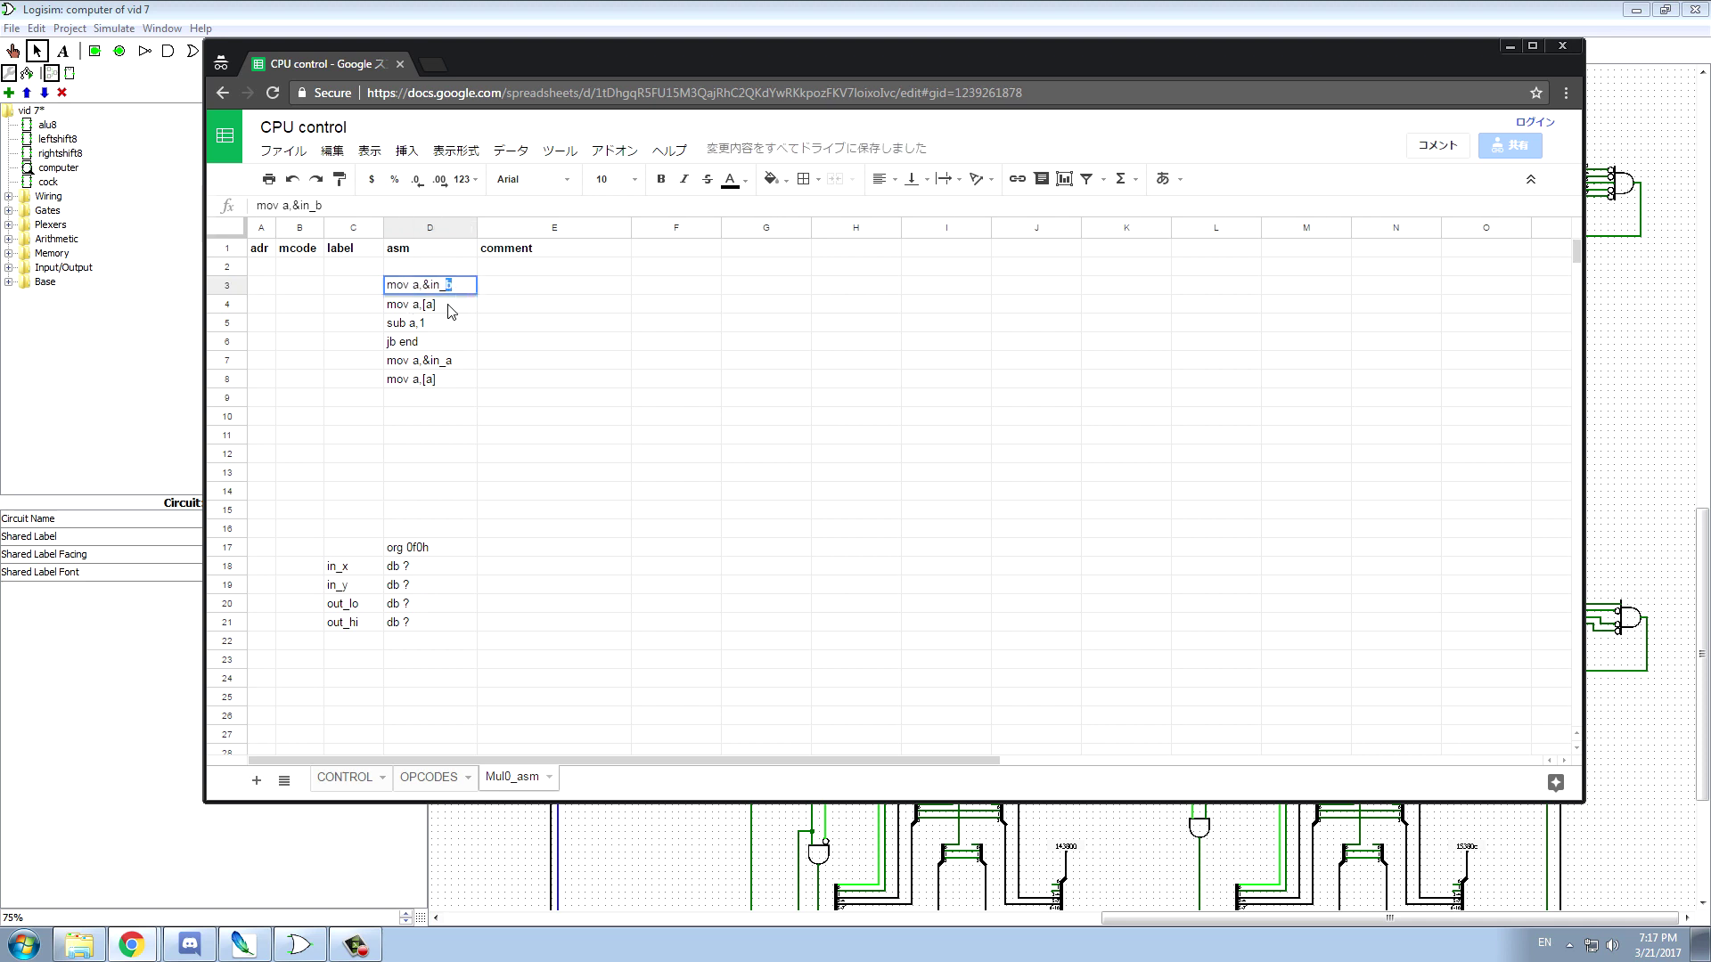
{"action": "type", "text": "y"}
{"action": "left_click", "coordinate": [428, 307]}
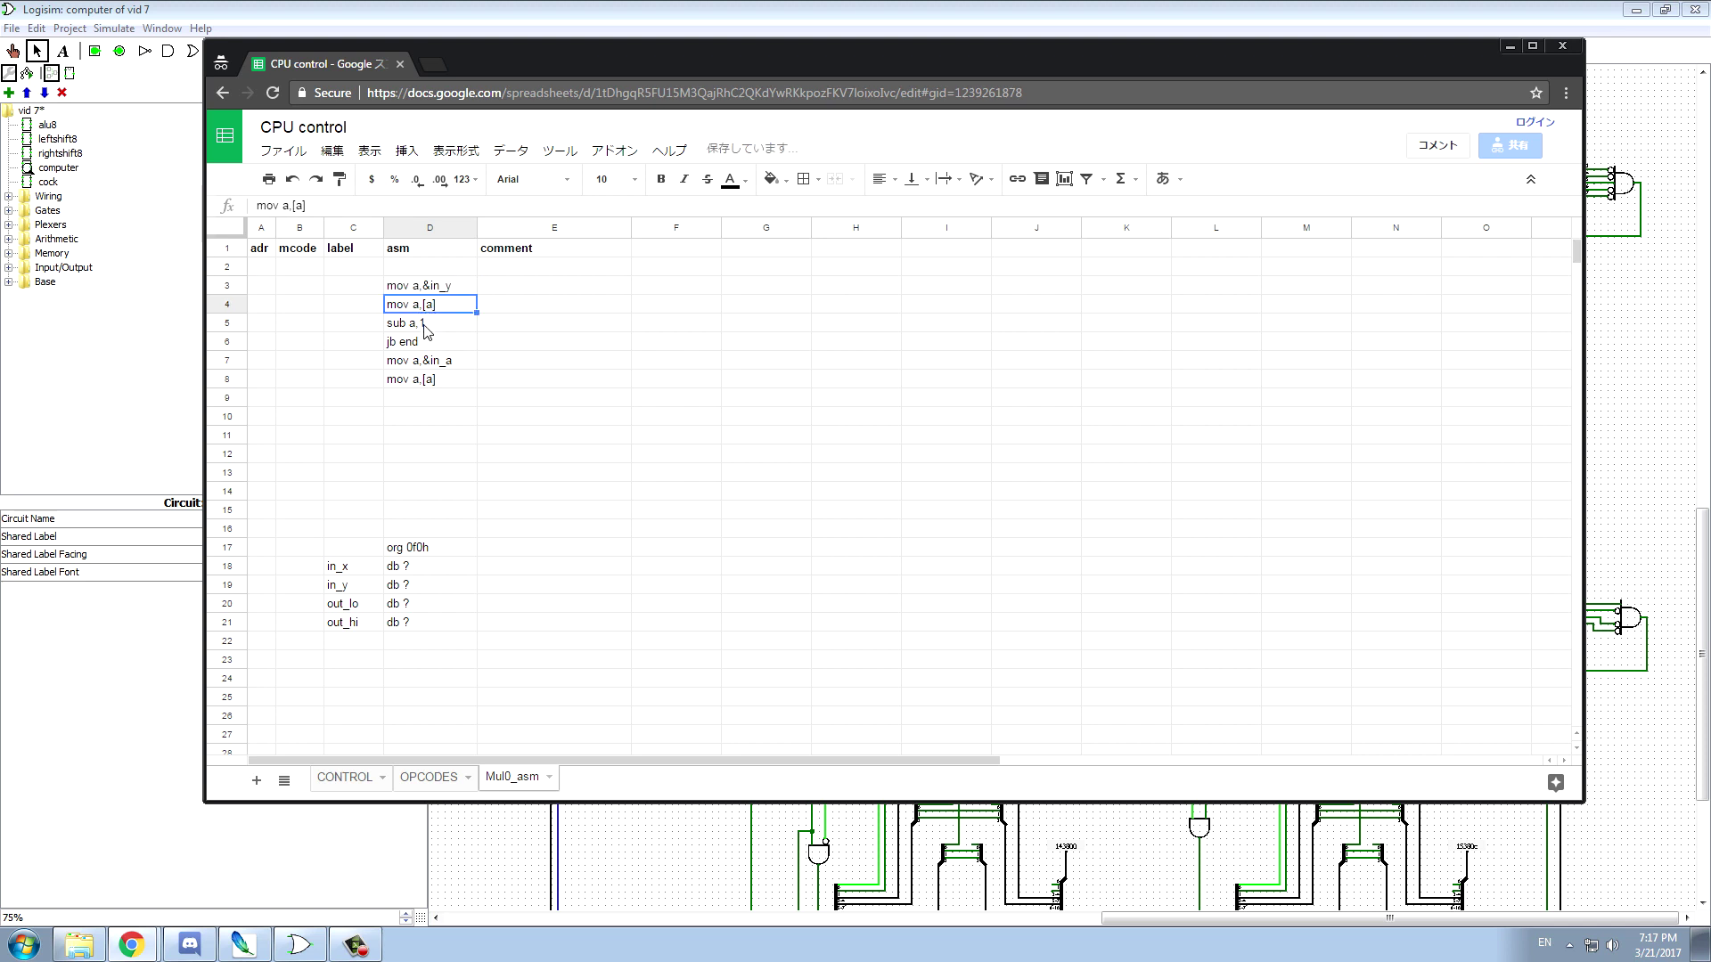
- Change the instruction in cell D7 to mov a,&in_x
{"action": "double_click", "coordinate": [450, 366]}
{"action": "key", "text": "BackSpace"}
{"action": "type", "text": "x"}
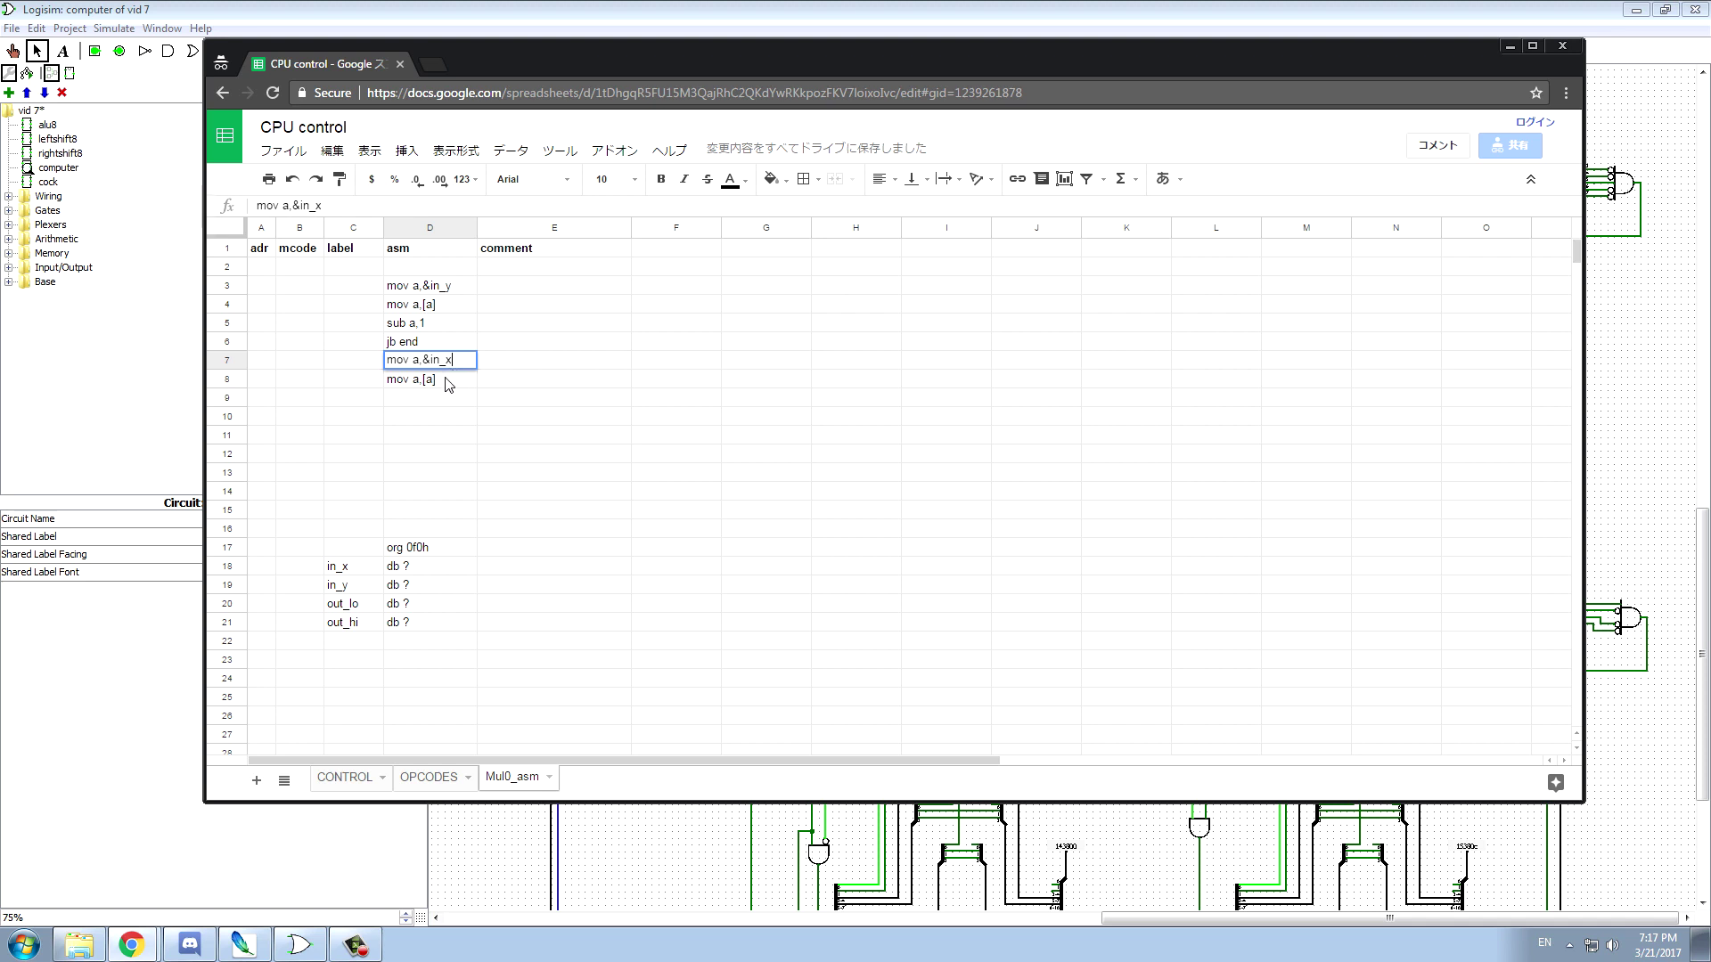
{"action": "key", "text": "Return"}
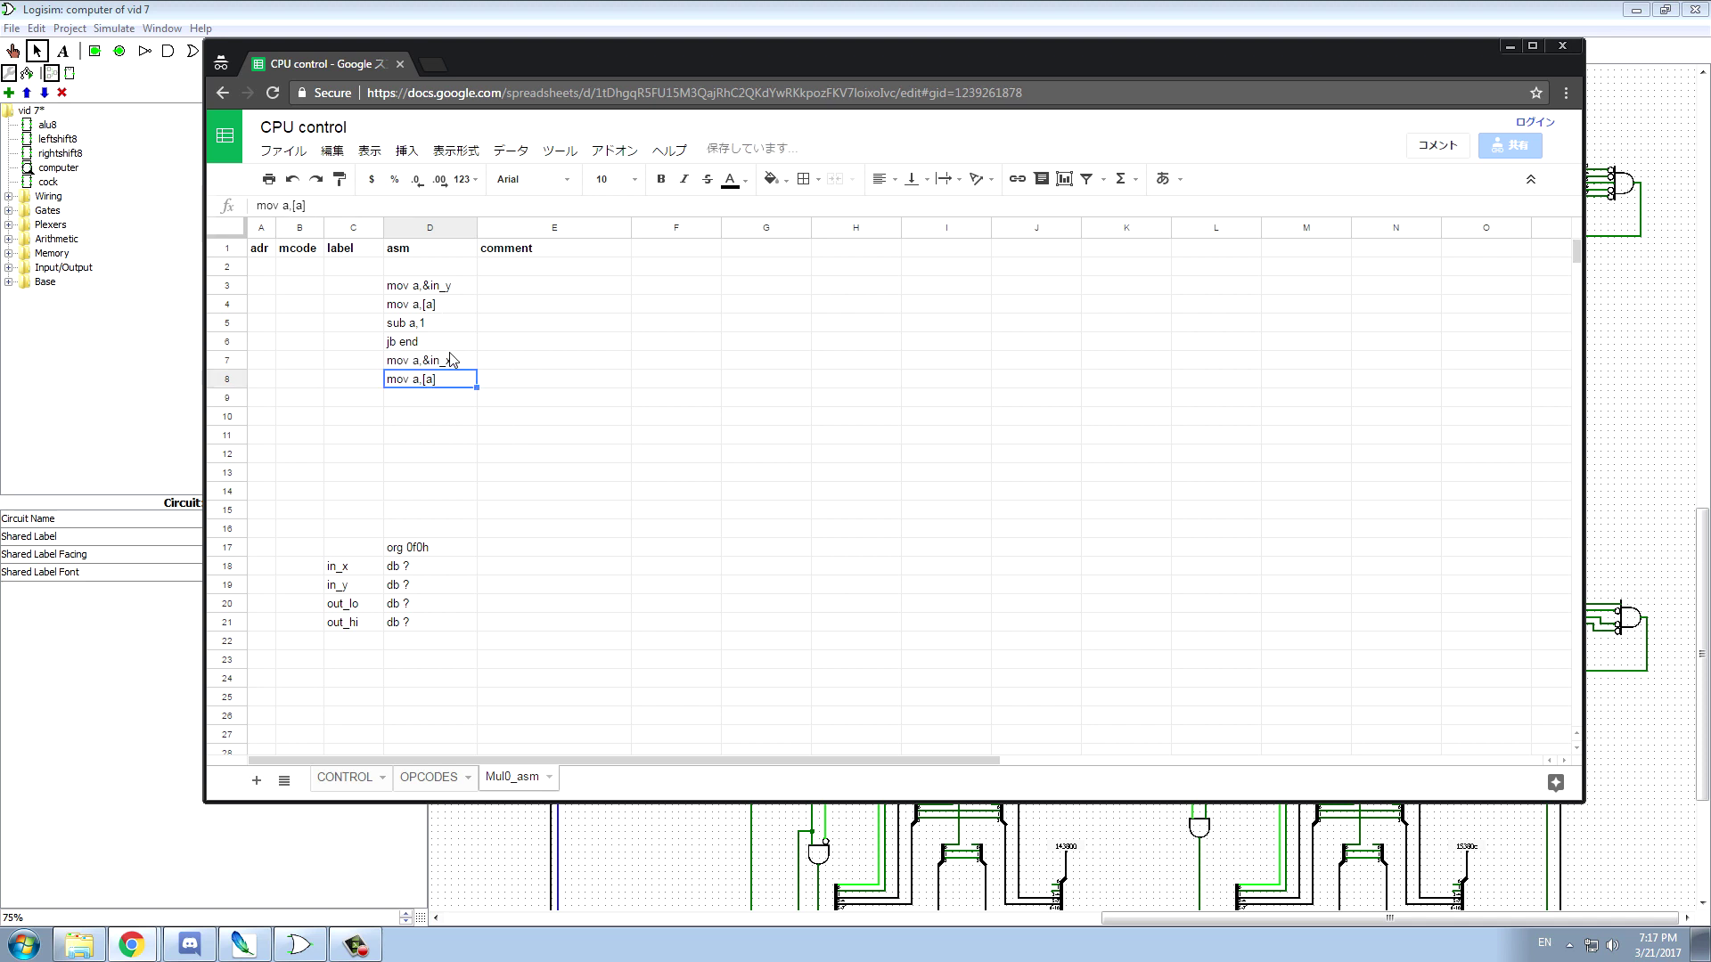
- Enter the instructions mov b,&out_lo in cell D9 and mov b,[b] in cell D10 of the asm column
{"action": "left_click", "coordinate": [429, 401]}
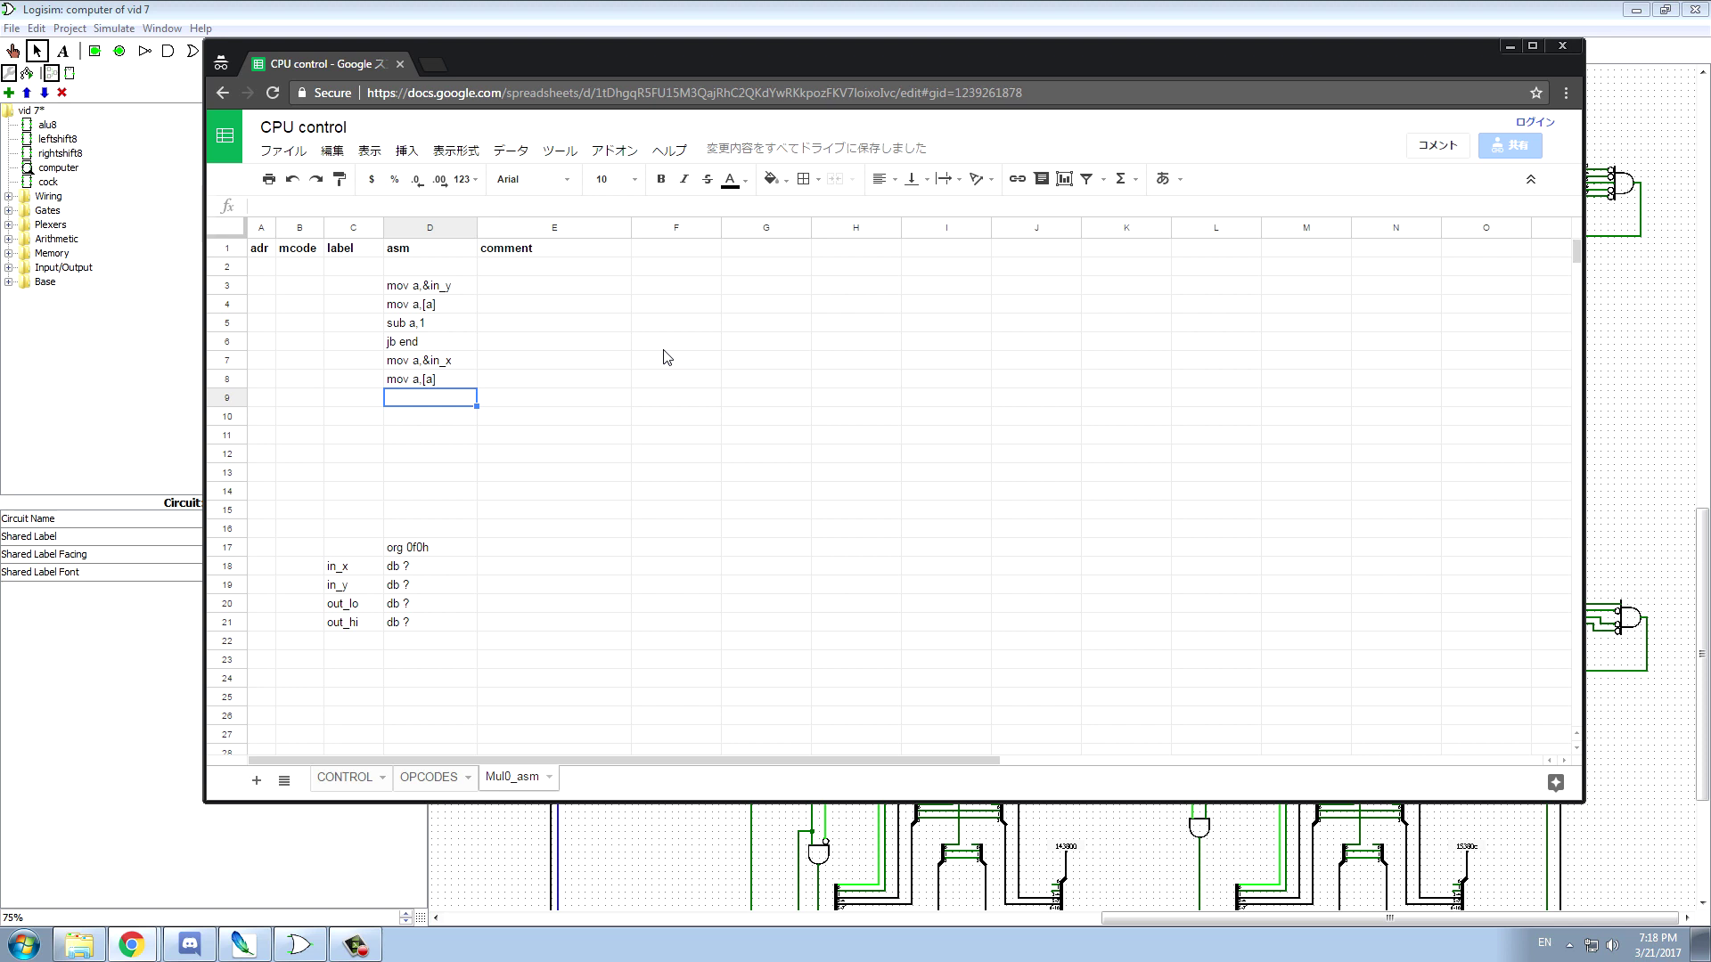
{"action": "type", "text": "mov"}
{"action": "type", "text": " b,&in"}
{"action": "type", "text": "out_lo"}
{"action": "left_click", "coordinate": [429, 419]}
{"action": "type", "text": "mo"}
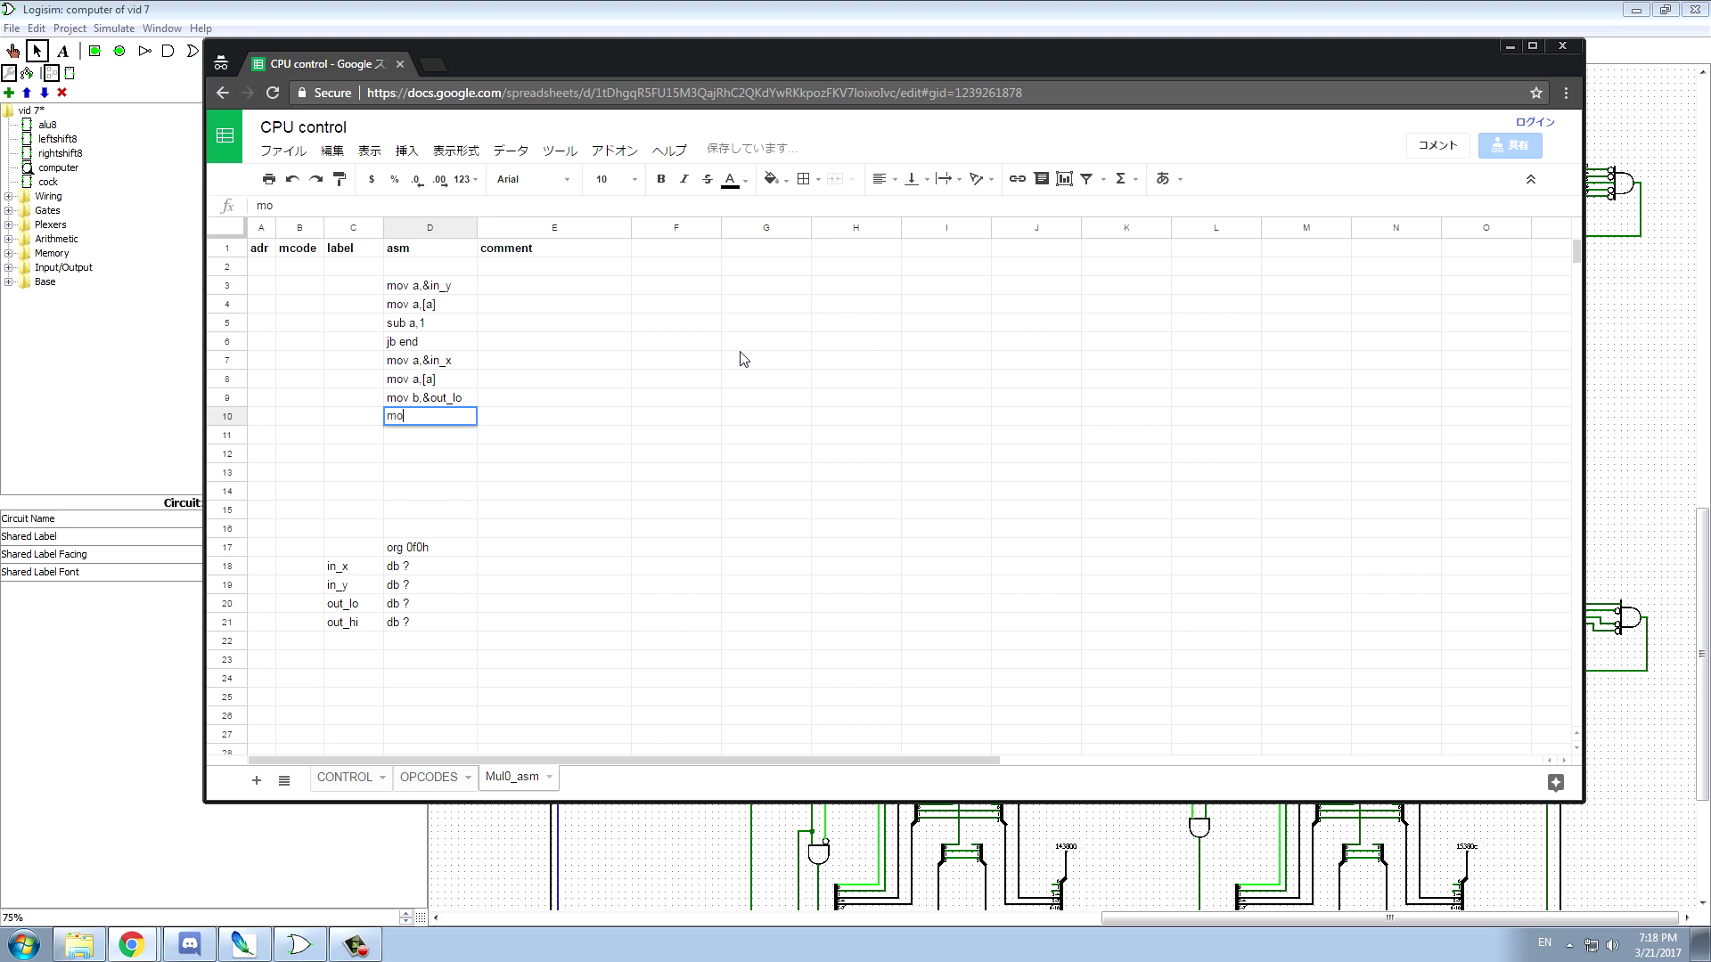
{"action": "type", "text": "v b,"}
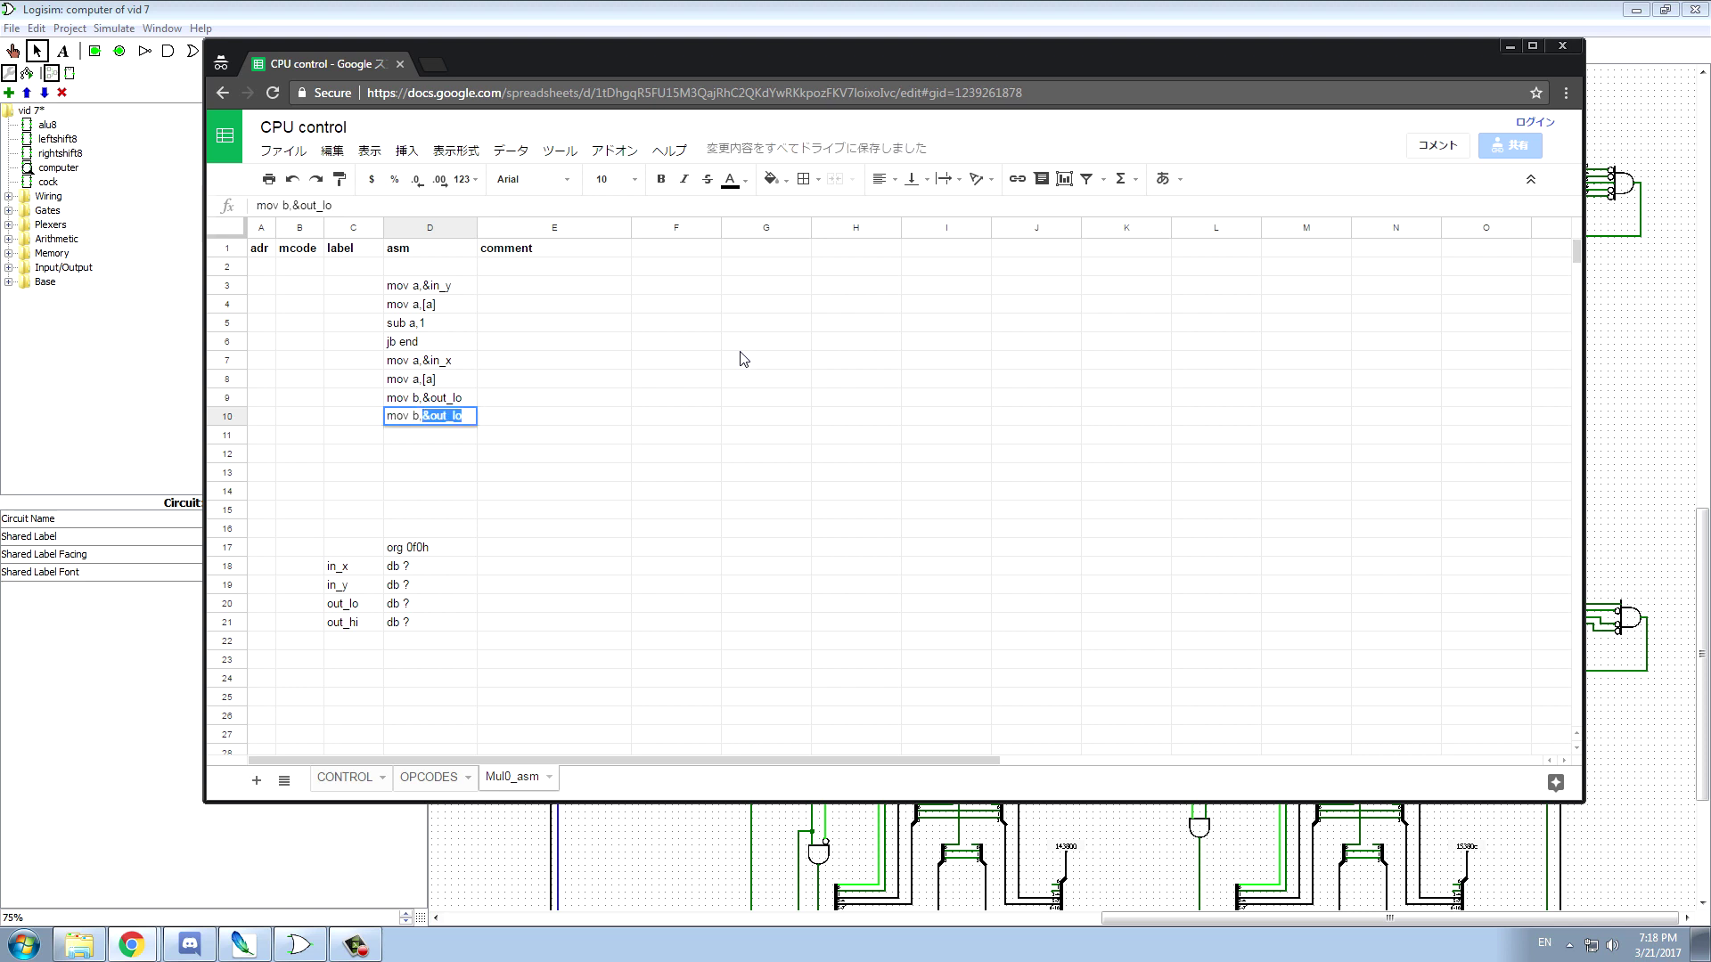
{"action": "type", "text": "[a]"}
{"action": "key", "text": "Left"}
{"action": "left_click", "coordinate": [443, 425]}
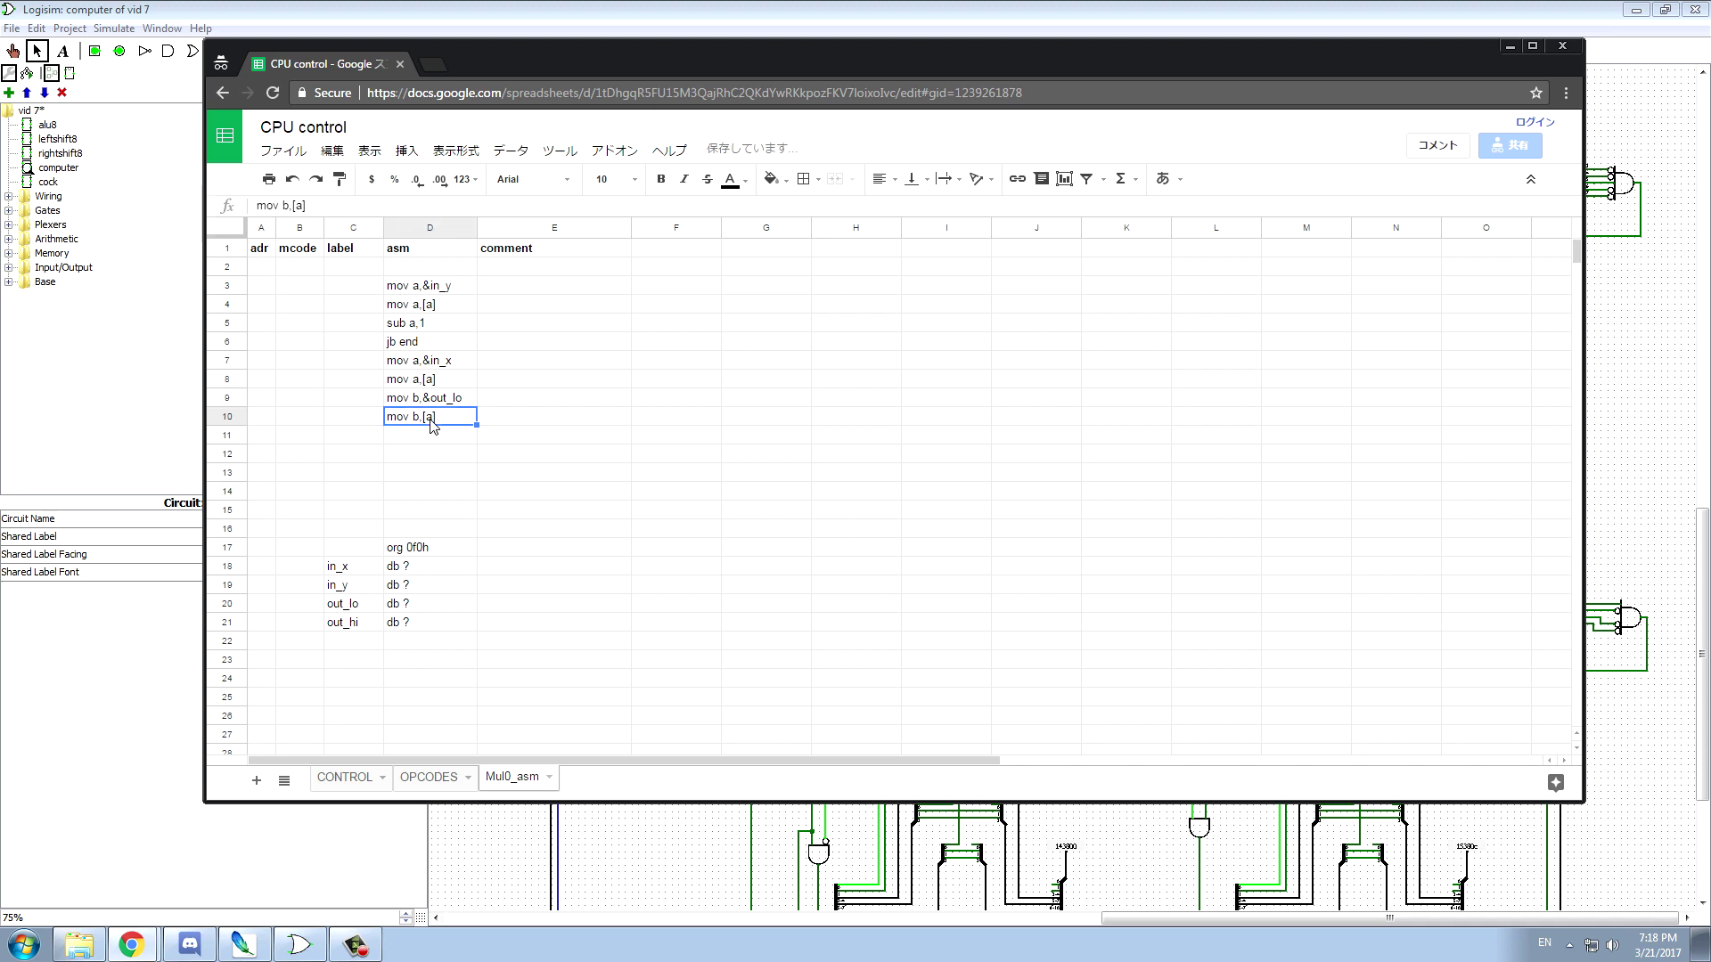
{"action": "double_click", "coordinate": [443, 425]}
{"action": "key", "text": "Left"}
{"action": "key", "text": "BackSpace"}
{"action": "type", "text": "b"}
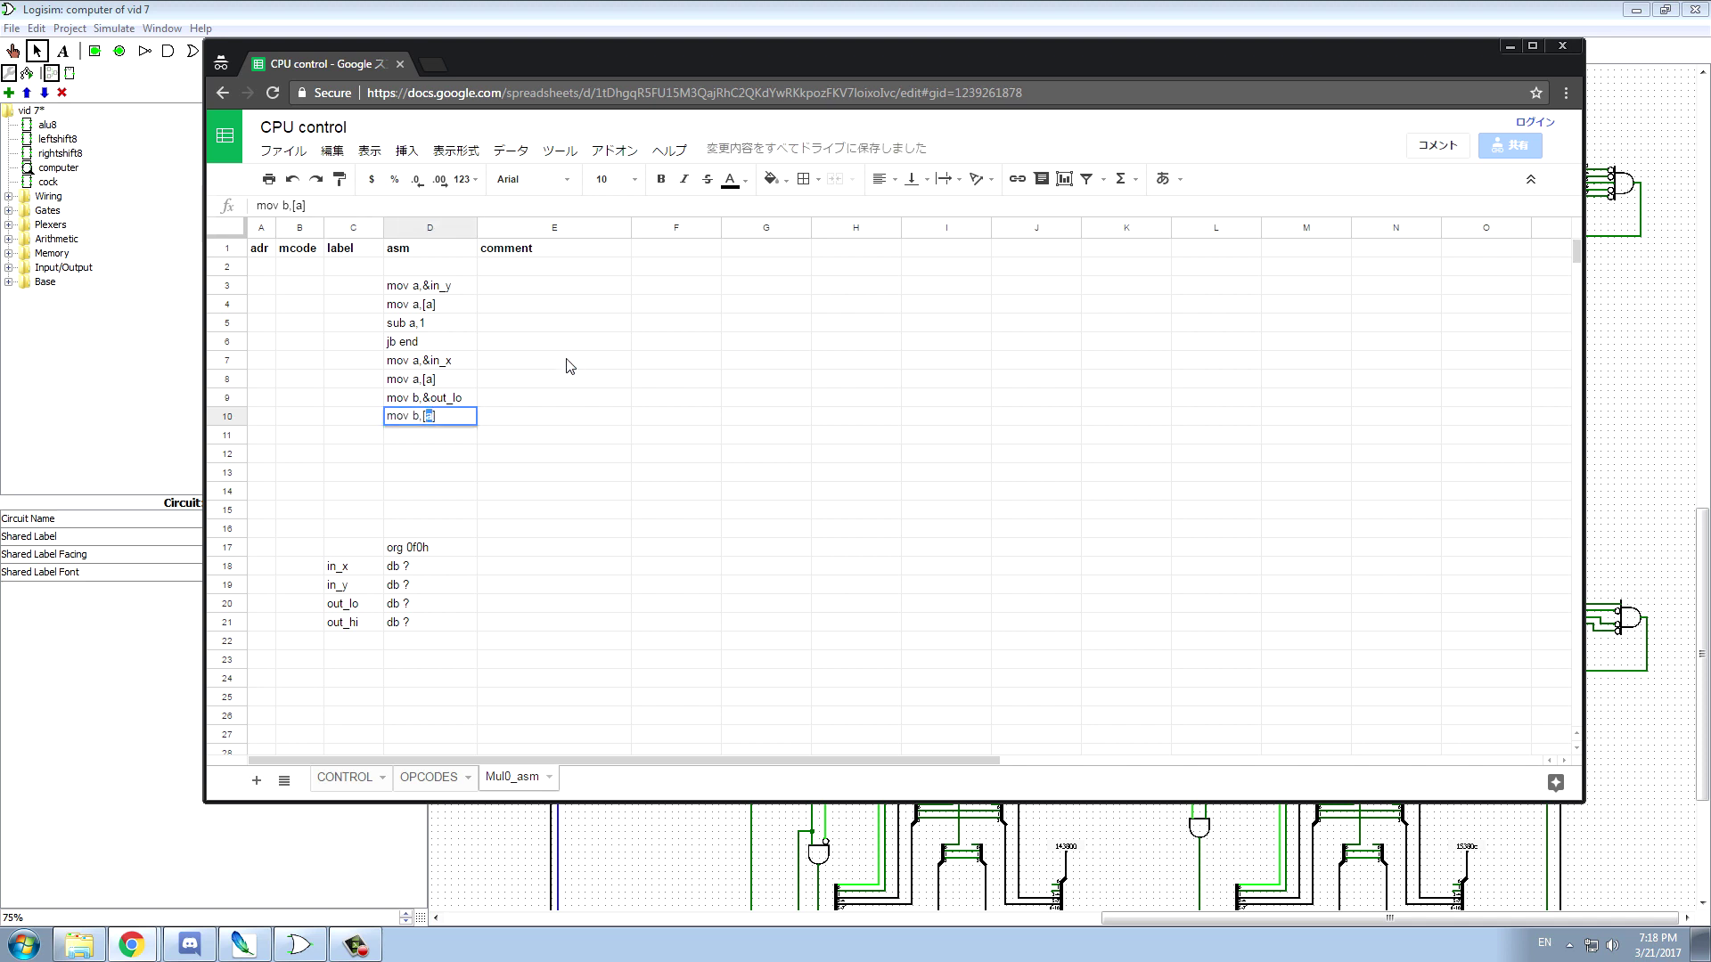
{"action": "key", "text": "Return"}
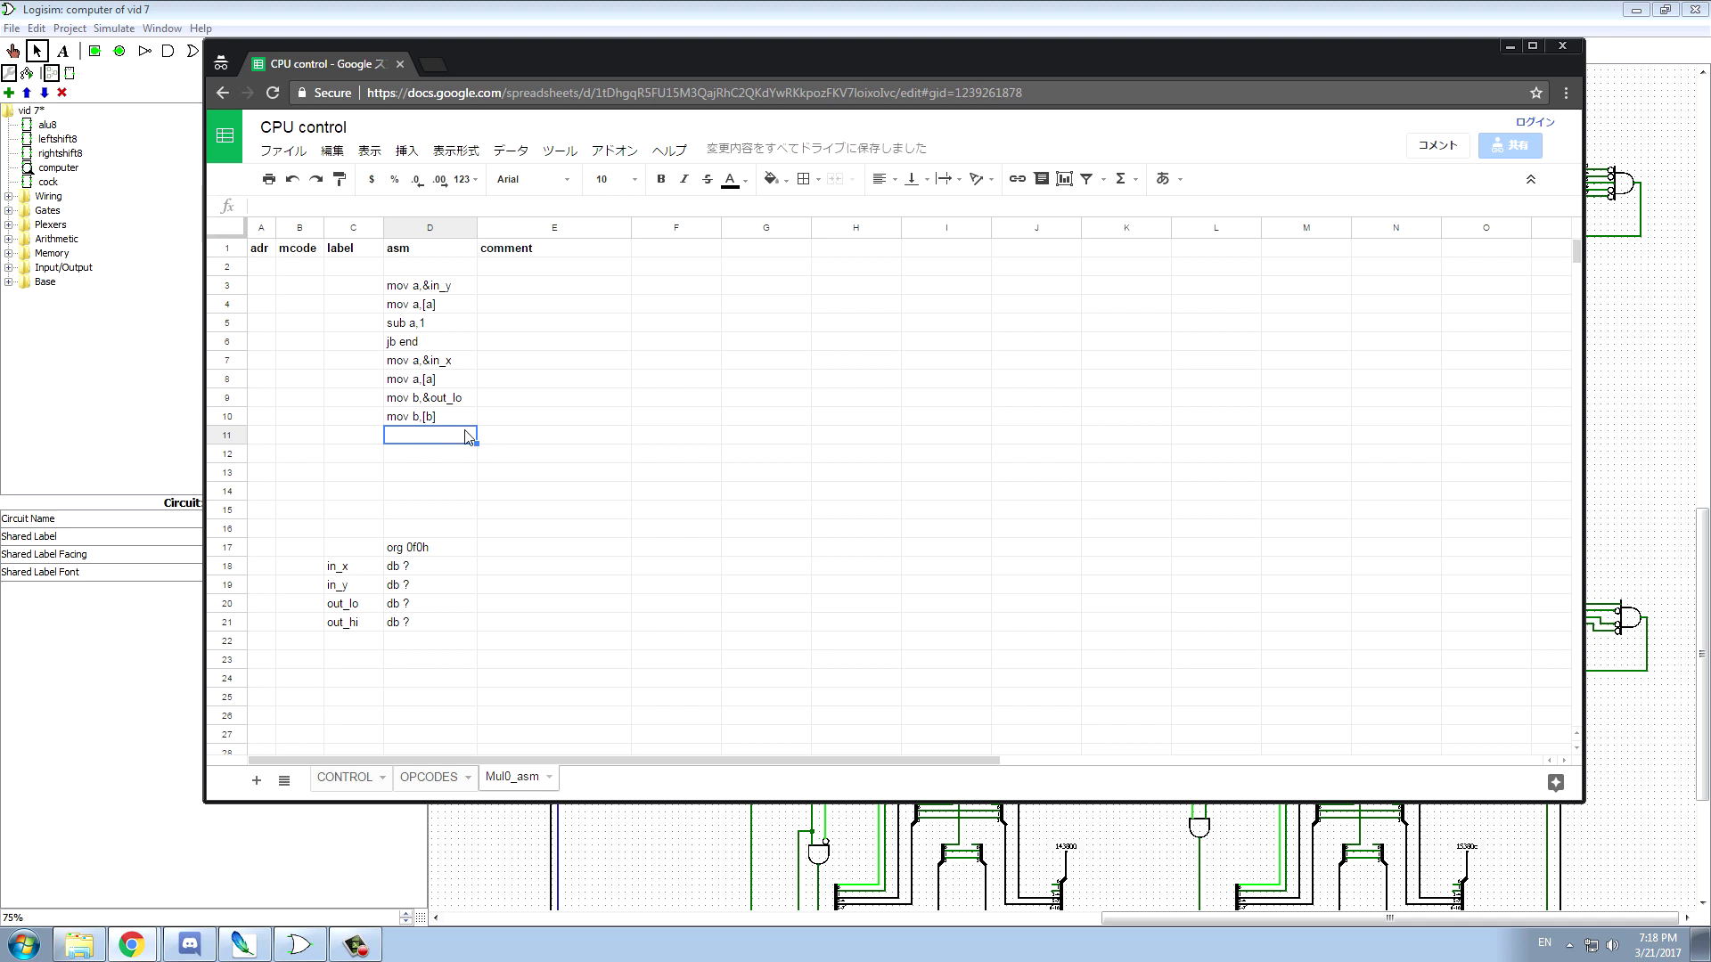
- Enter the instruction add b,a in cell D11
{"action": "type", "text": "add b,a"}
{"action": "left_click_drag", "start_coordinate": [427, 436], "coordinate": [409, 437]}
{"action": "type", "text": "b"}
{"action": "left_click", "coordinate": [416, 459]}
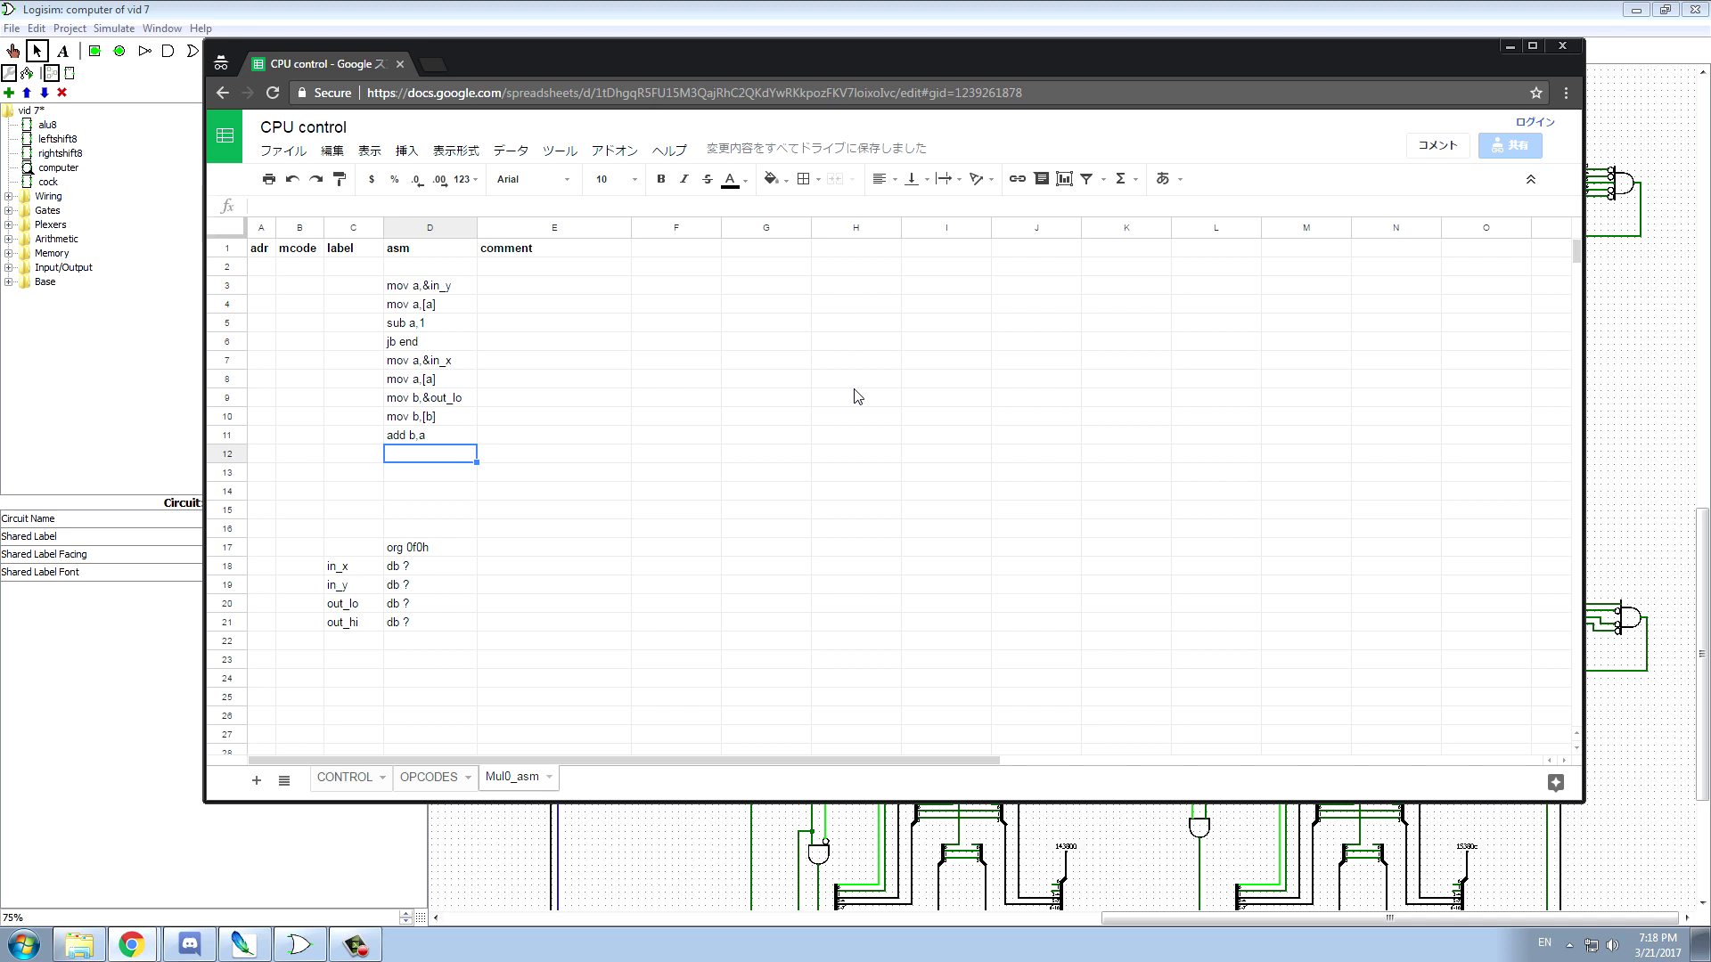
- Enter mov a,&out_lo in cell D12 and mov [a],b in cell D13 to store the sum in the low output
{"action": "left_click", "coordinate": [405, 606]}
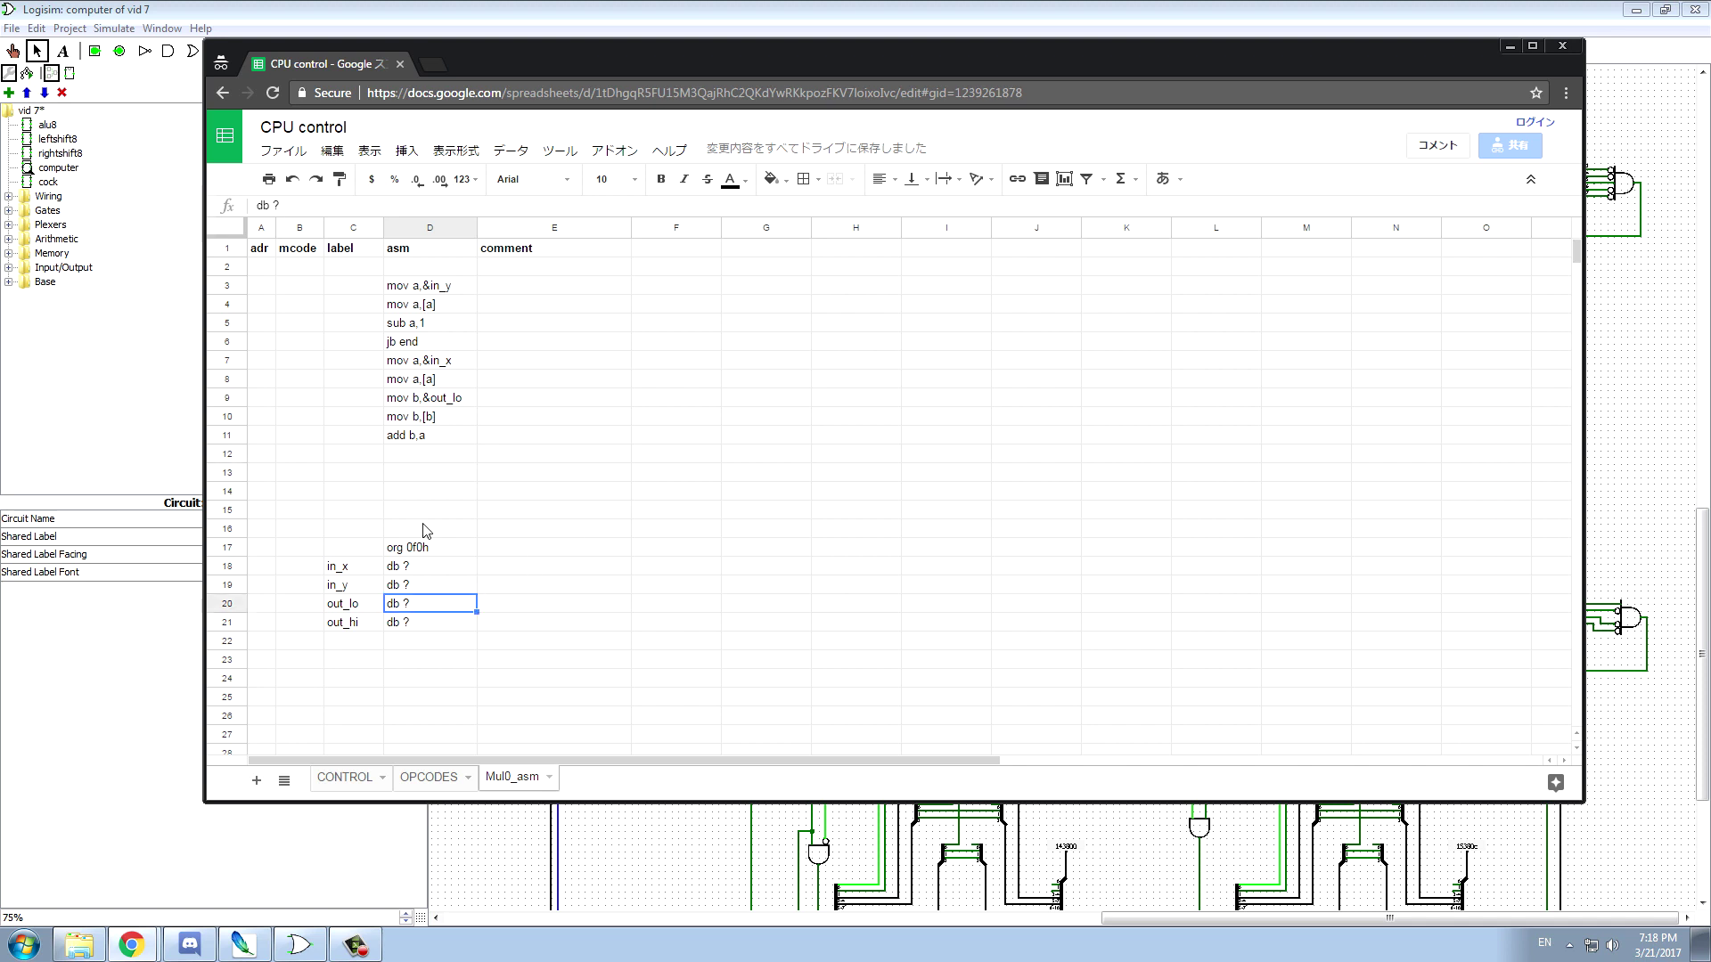
{"action": "left_click", "coordinate": [413, 454]}
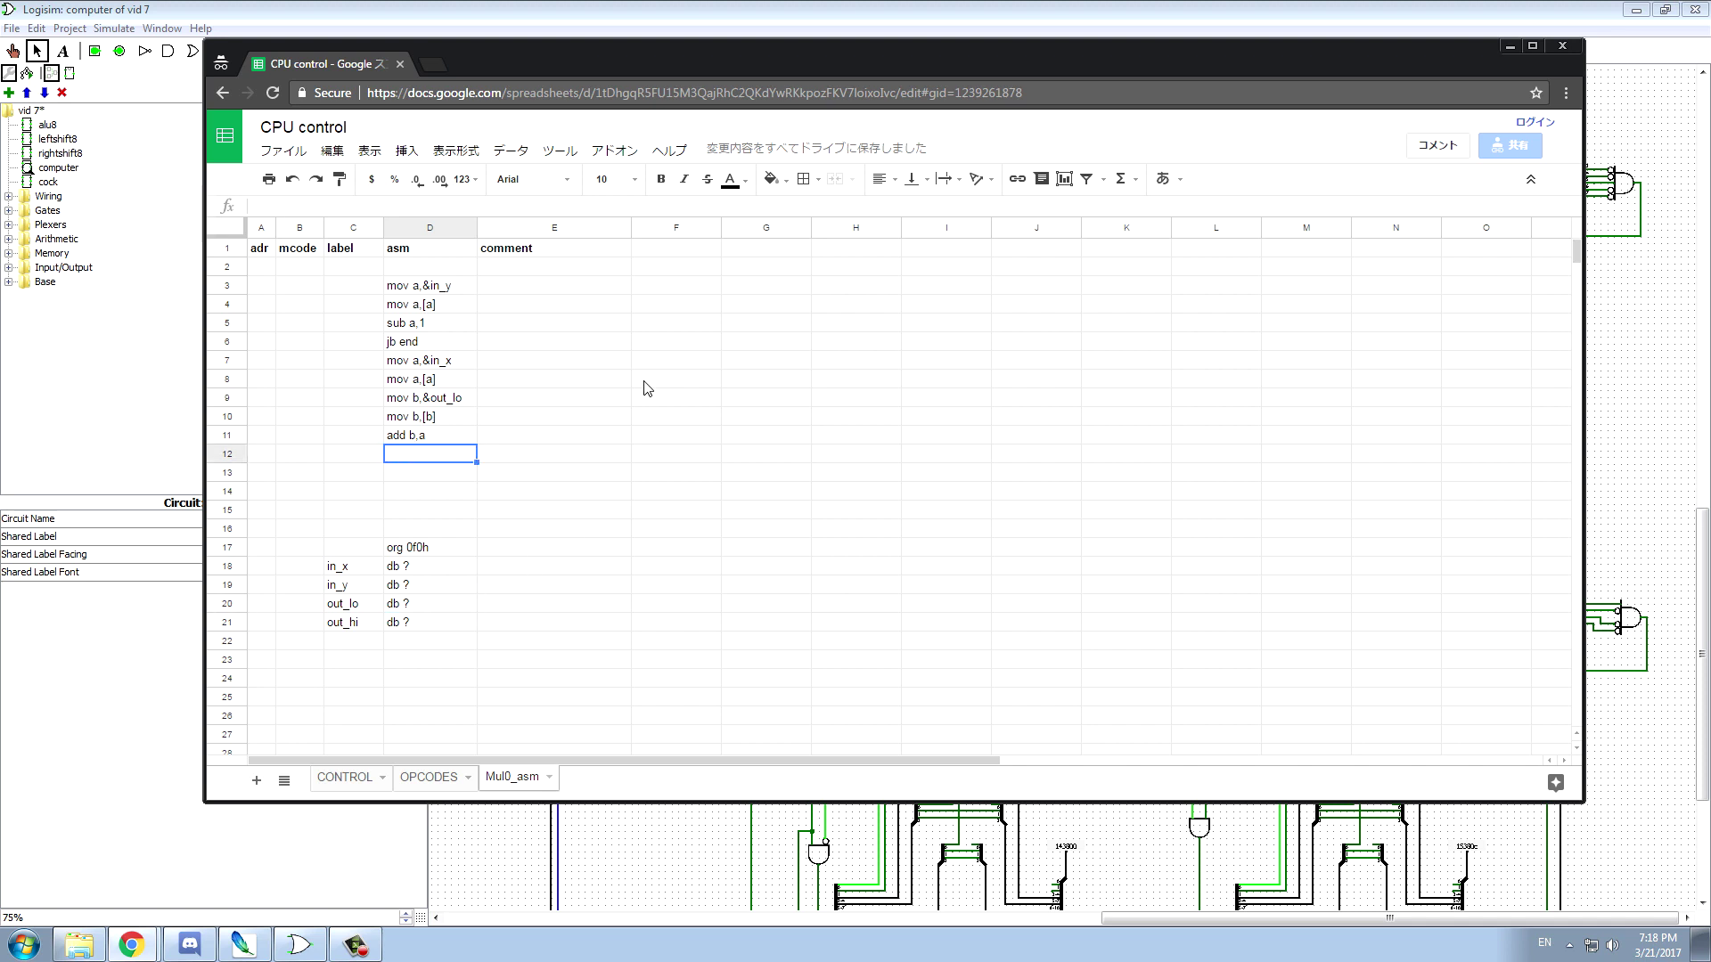
{"action": "type", "text": "mov a,&out_lo"}
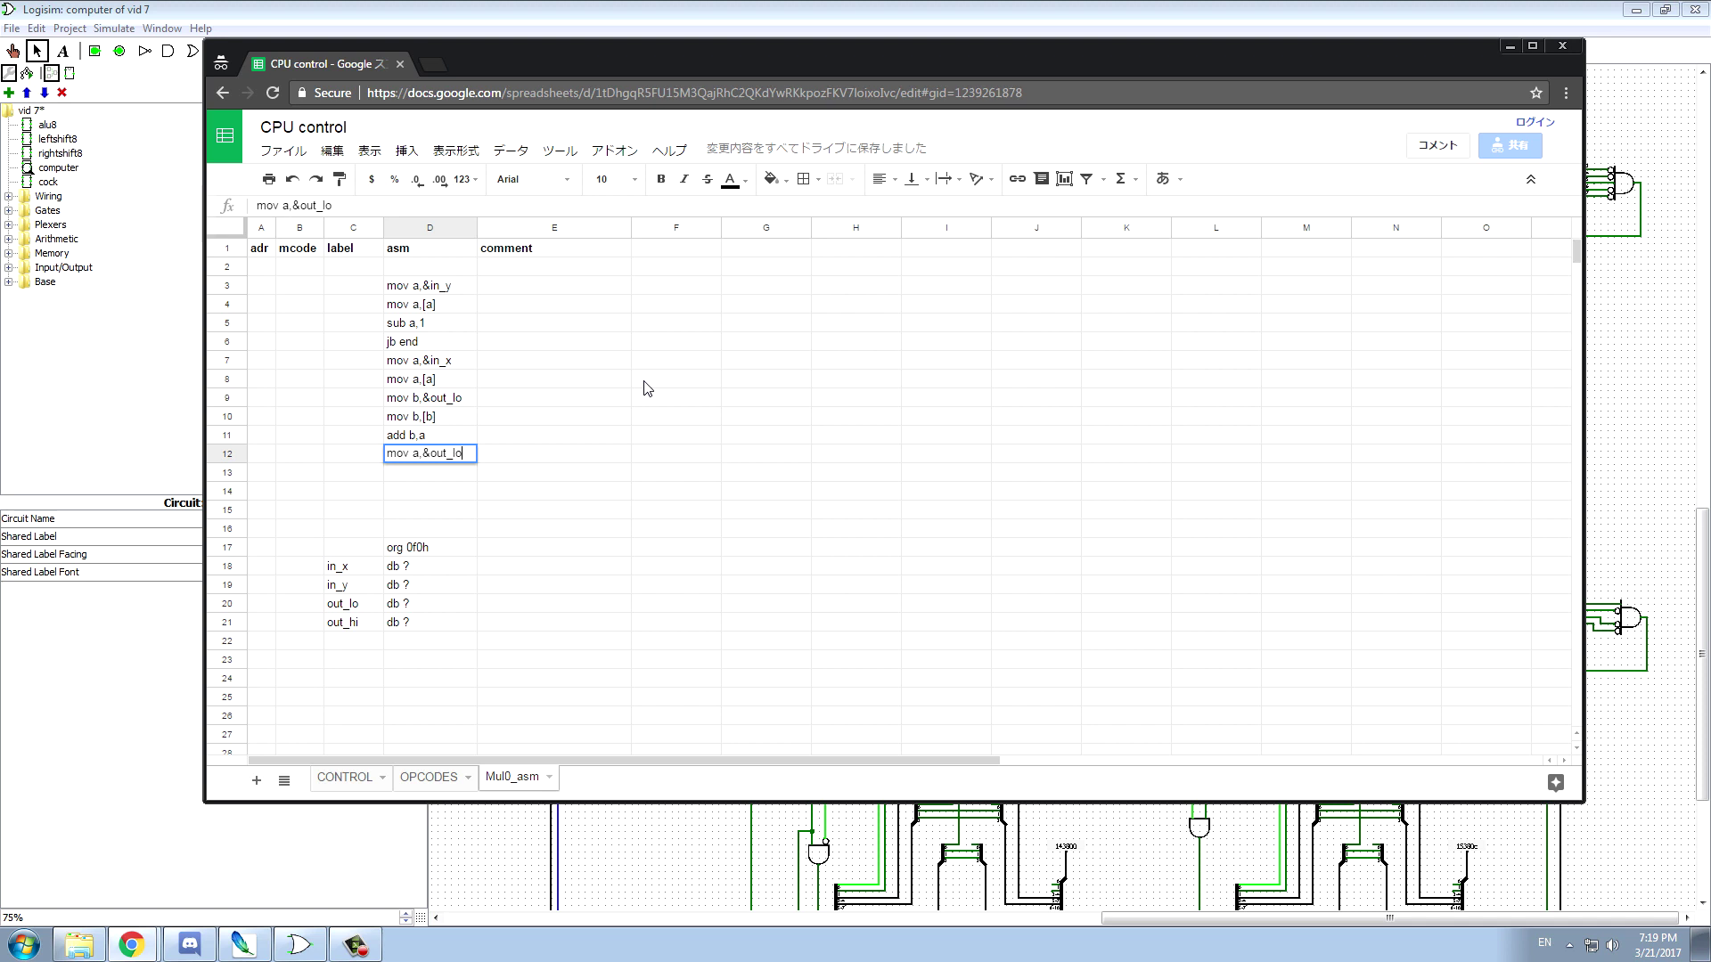
{"action": "key", "text": "Return"}
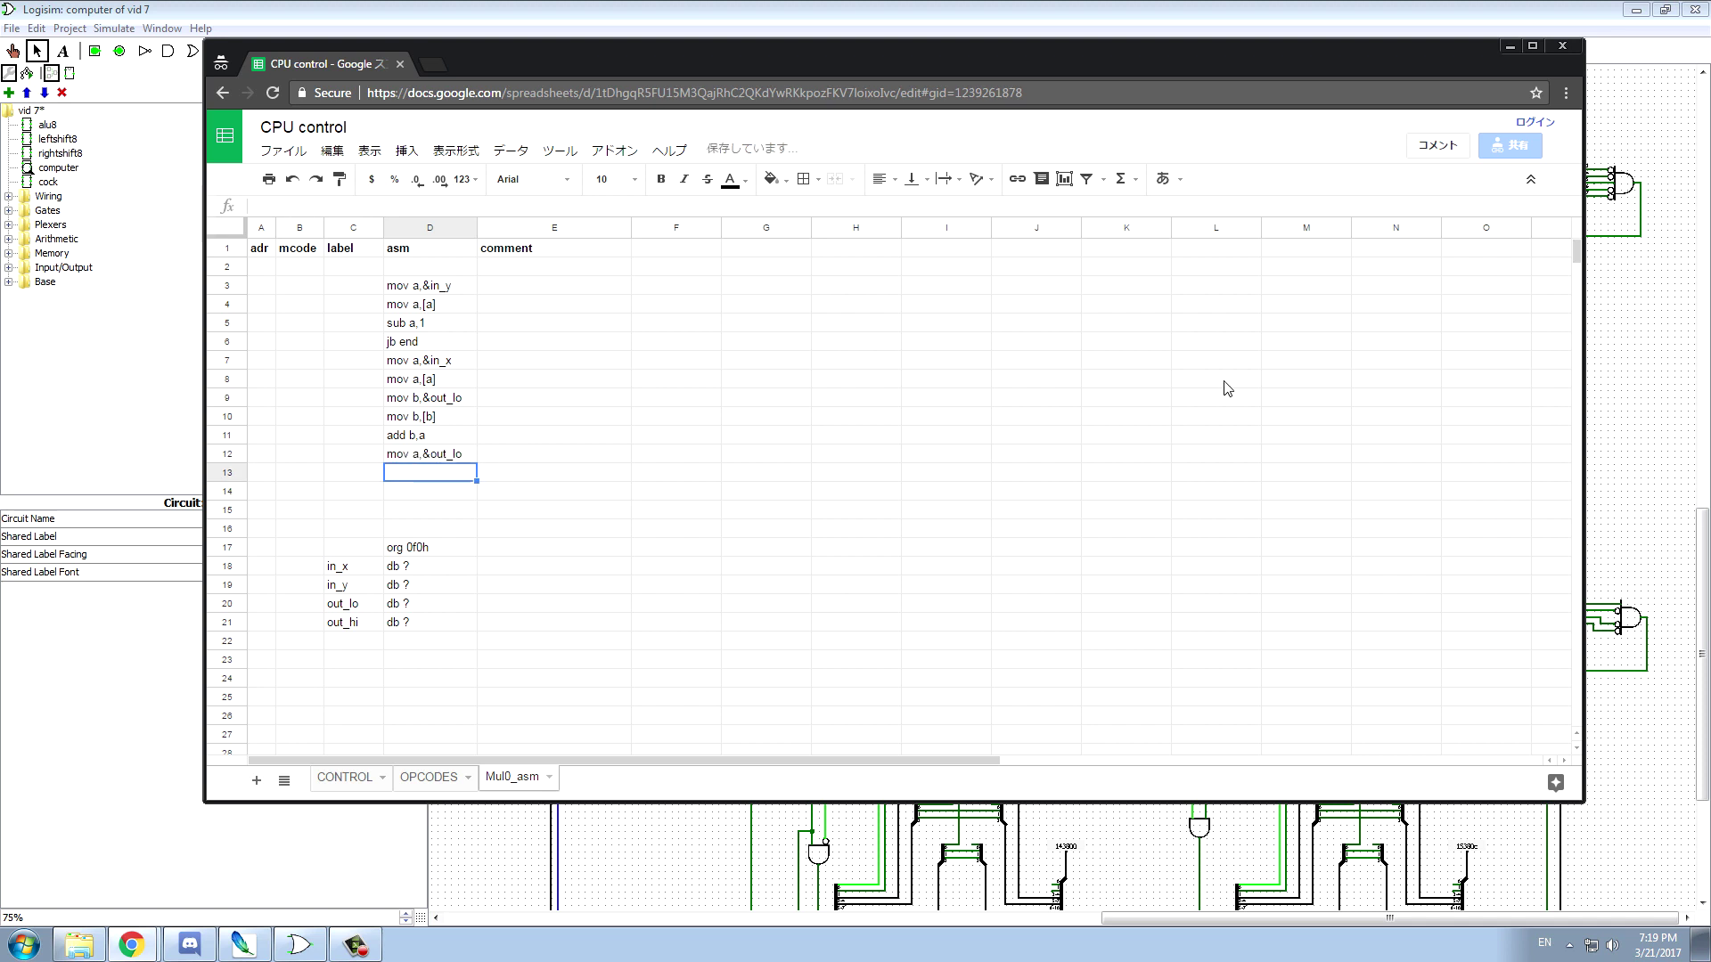
{"action": "type", "text": "mov"}
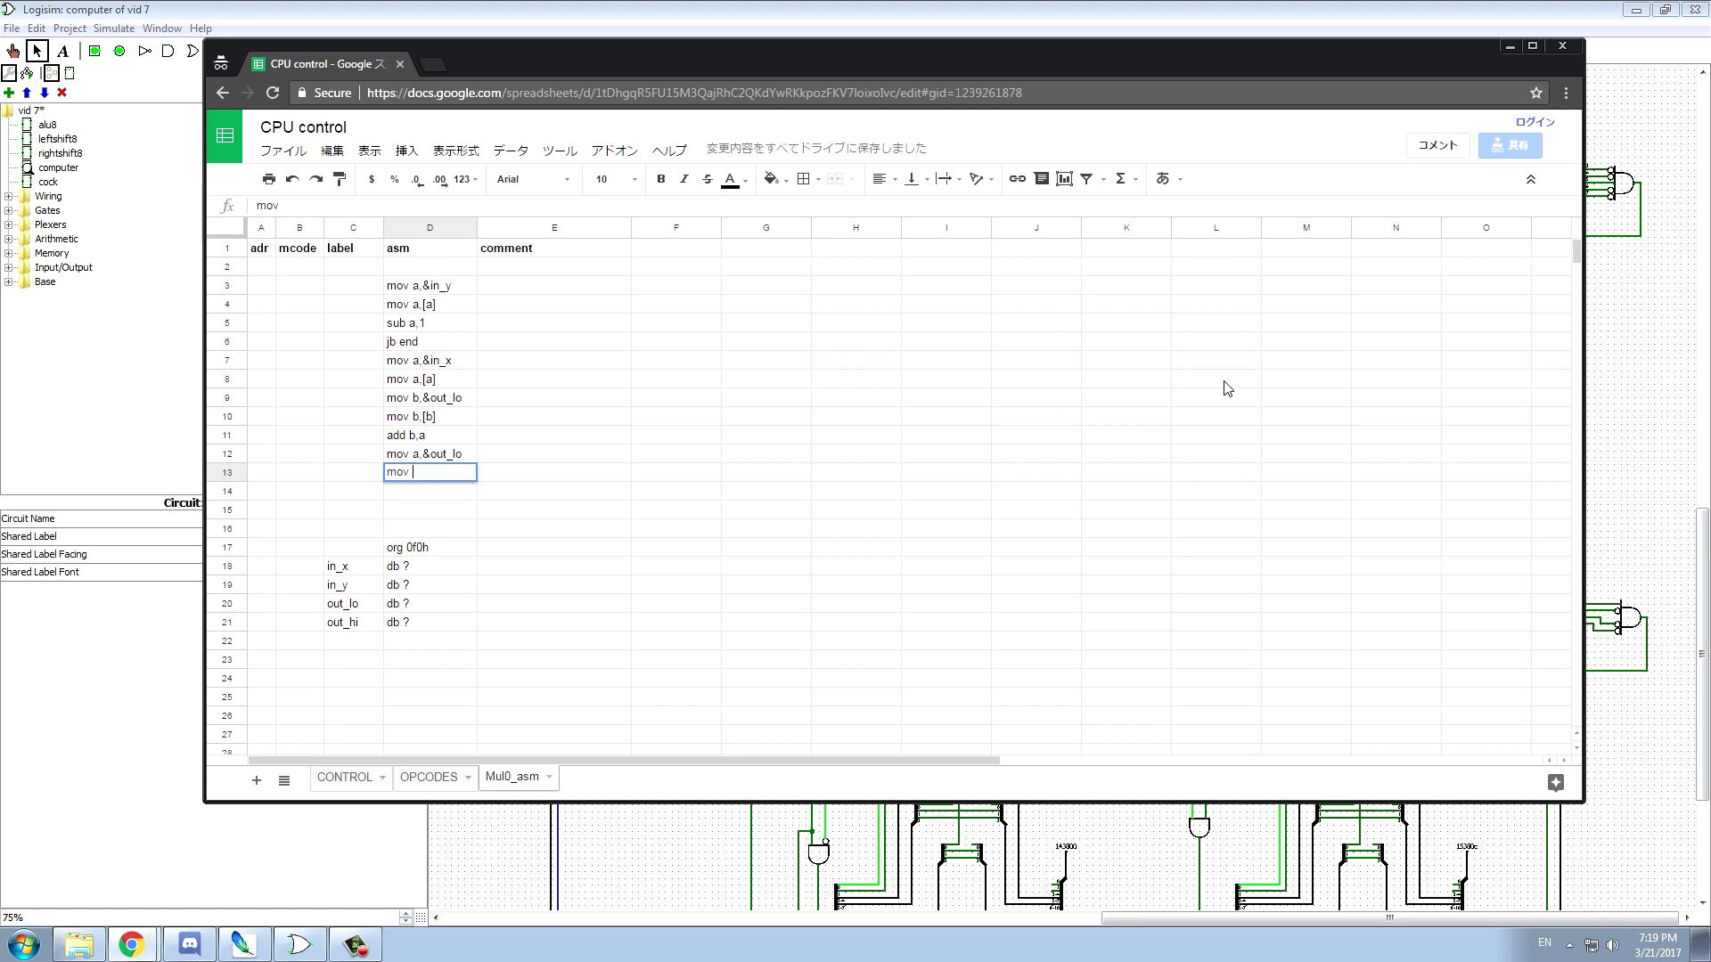
{"action": "type", "text": "[a],b"}
- Move the org 0f0h data block with its four labels from C17:D21 down to start at cell C25
{"action": "left_click", "coordinate": [352, 571]}
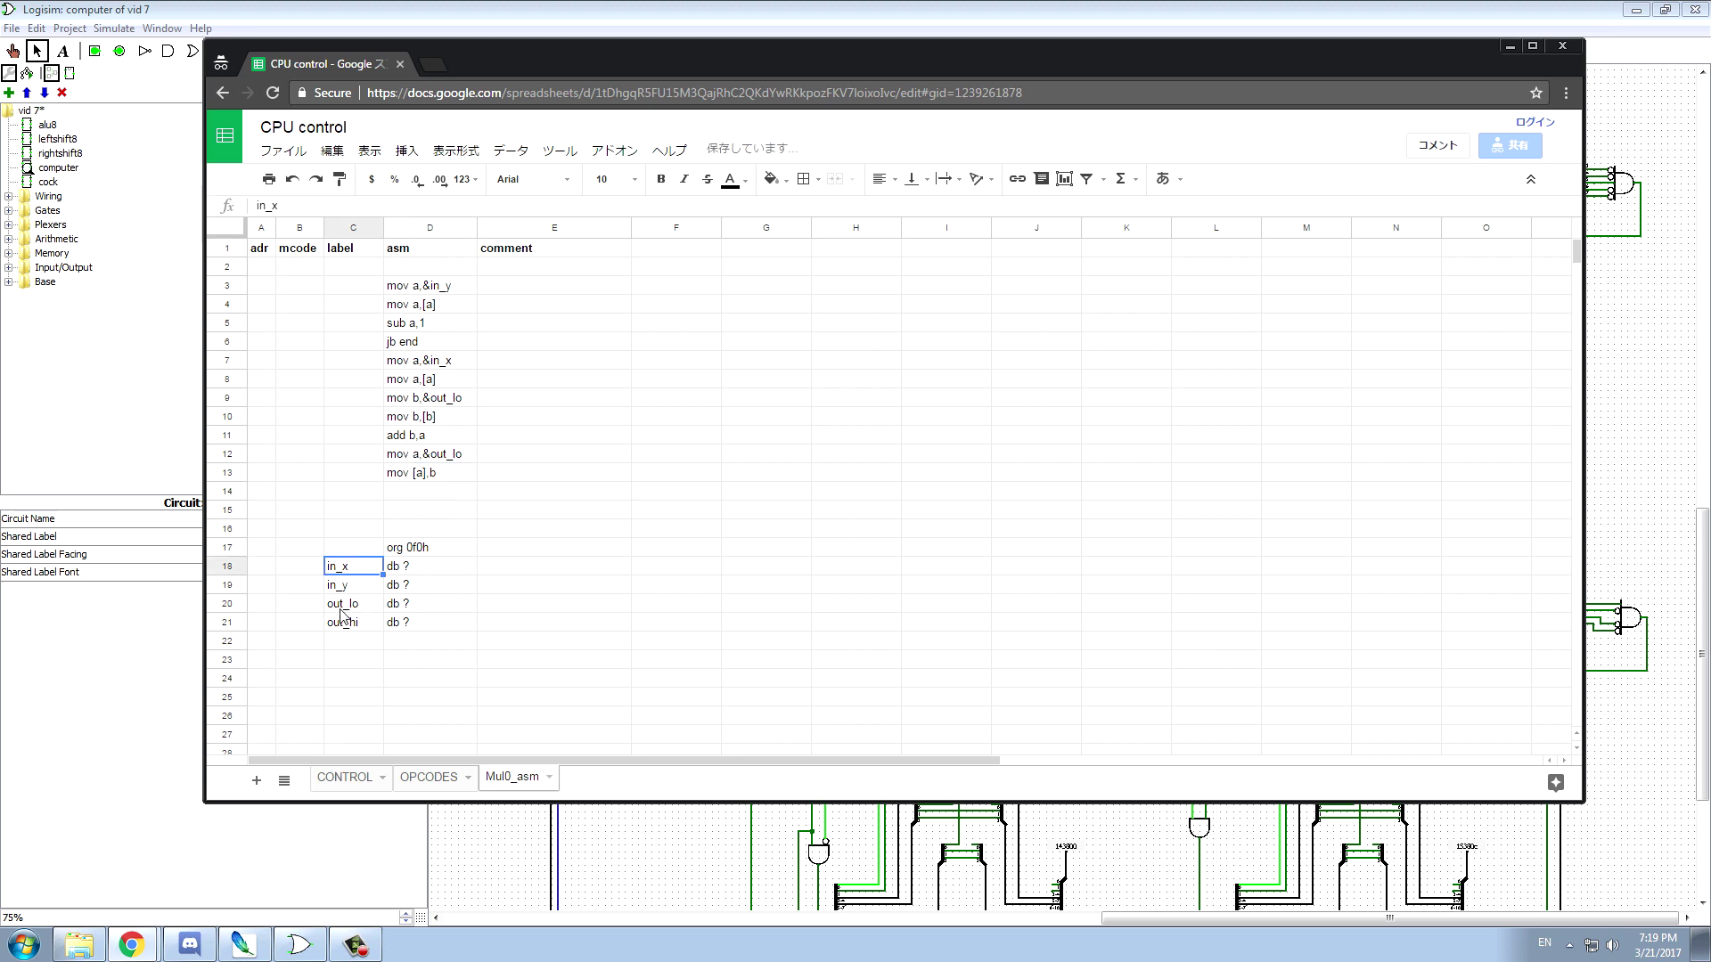
{"action": "left_click", "coordinate": [342, 606]}
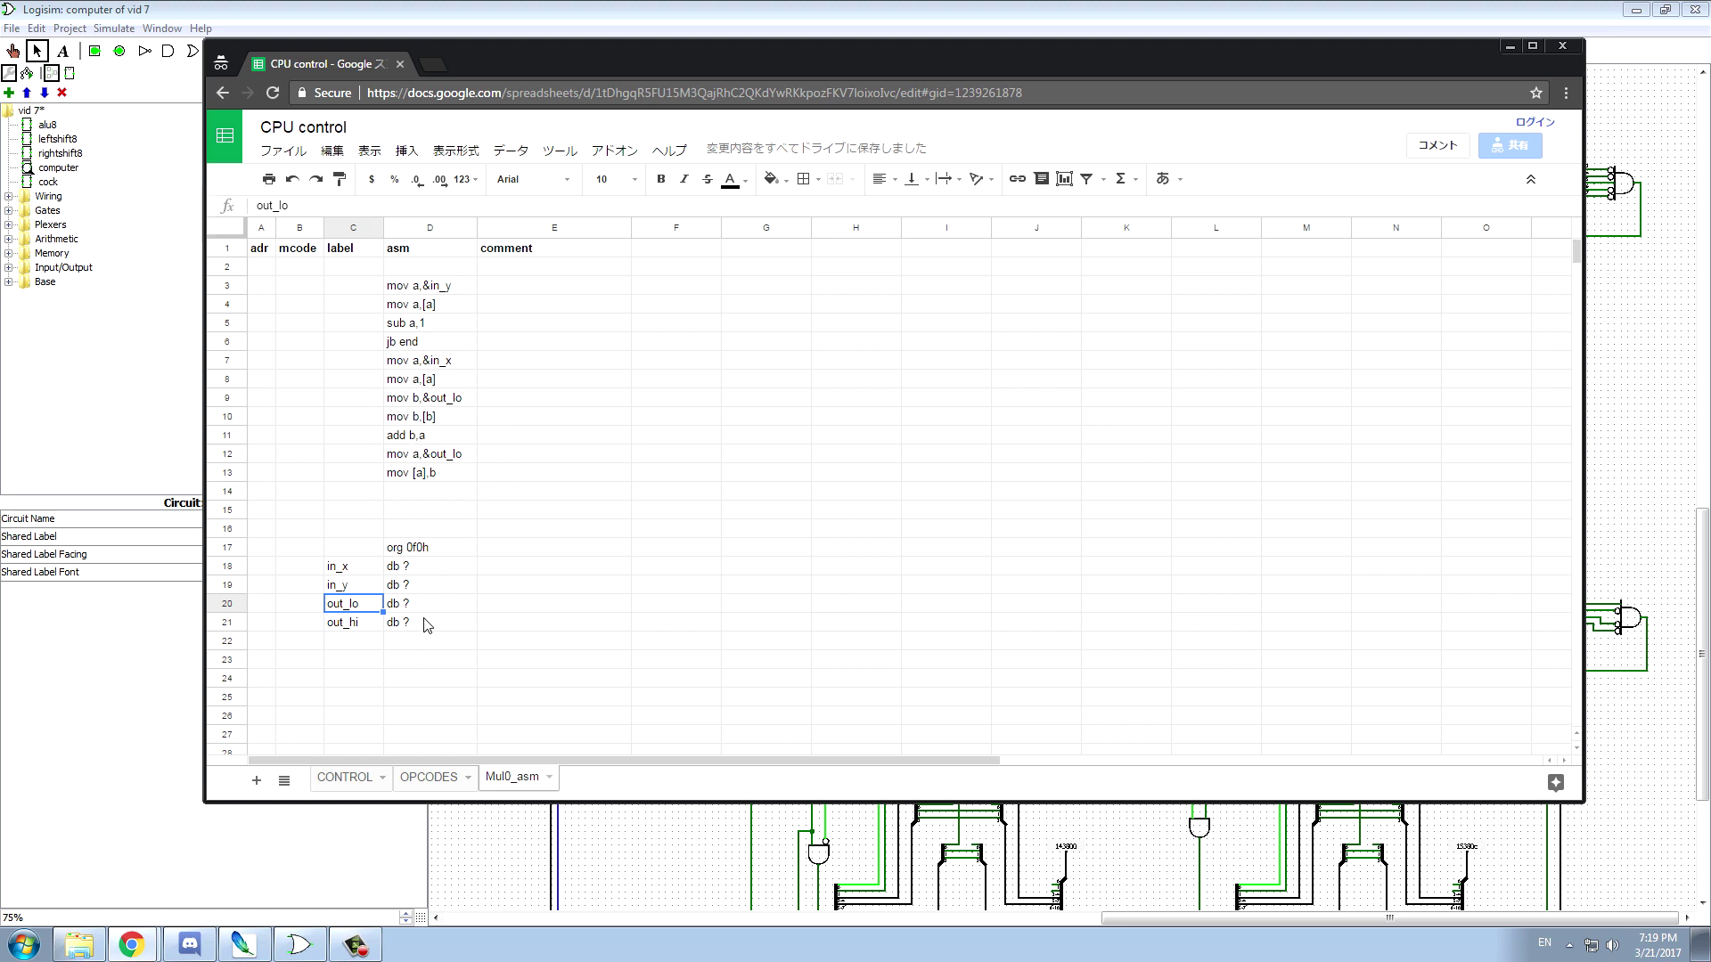
{"action": "left_click_drag", "start_coordinate": [428, 623], "coordinate": [356, 554]}
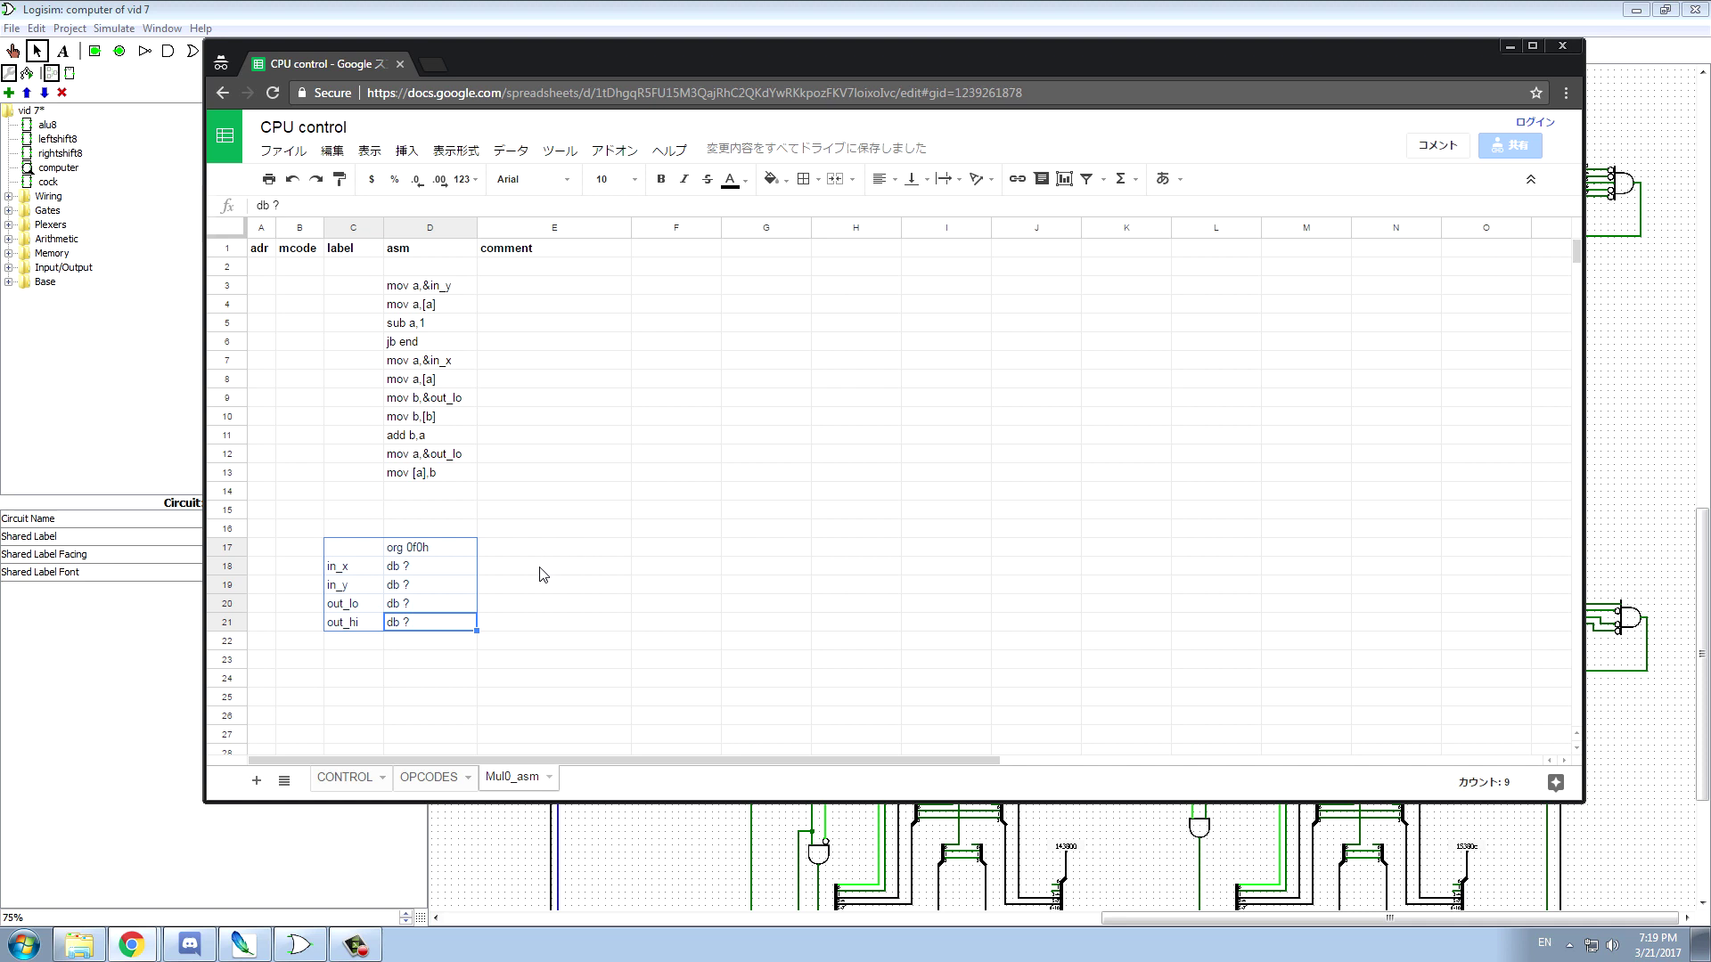
{"action": "key", "text": "ctrl+c"}
{"action": "left_click", "coordinate": [356, 704]}
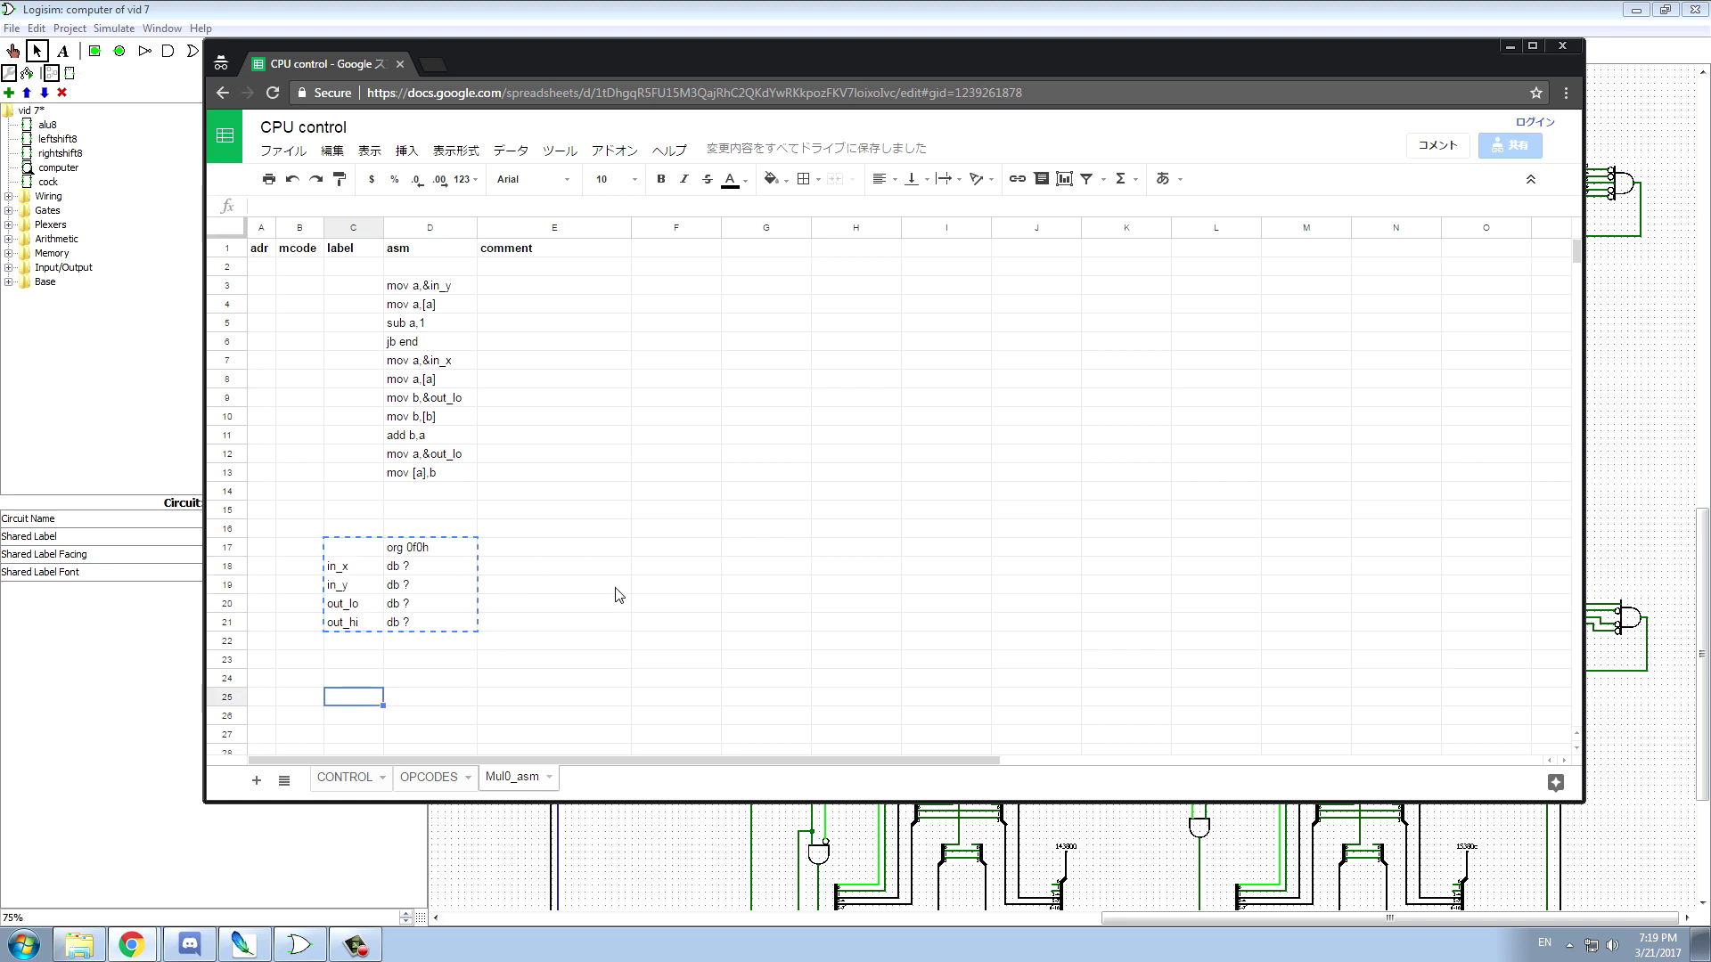
{"action": "key", "text": "ctrl+v"}
- Enter the conditional jump jnc loop in cell D14
{"action": "left_click", "coordinate": [409, 495]}
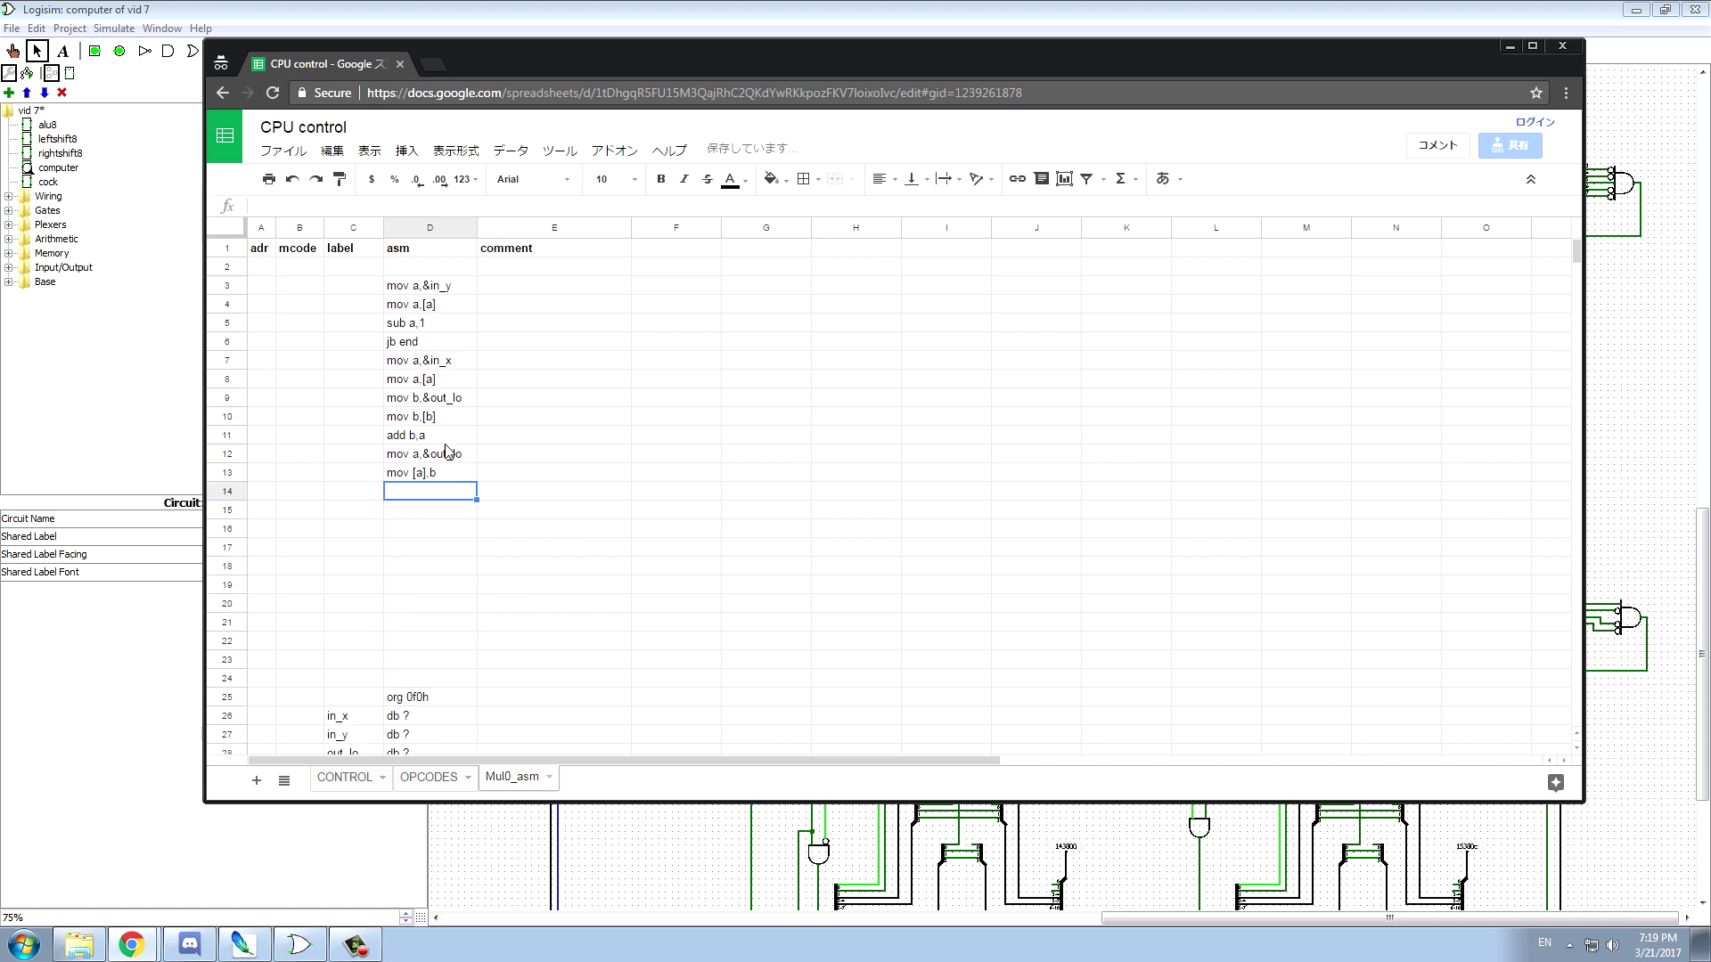
{"action": "scroll", "coordinate": [445, 504], "scroll_direction": "down", "scroll_amount": 1}
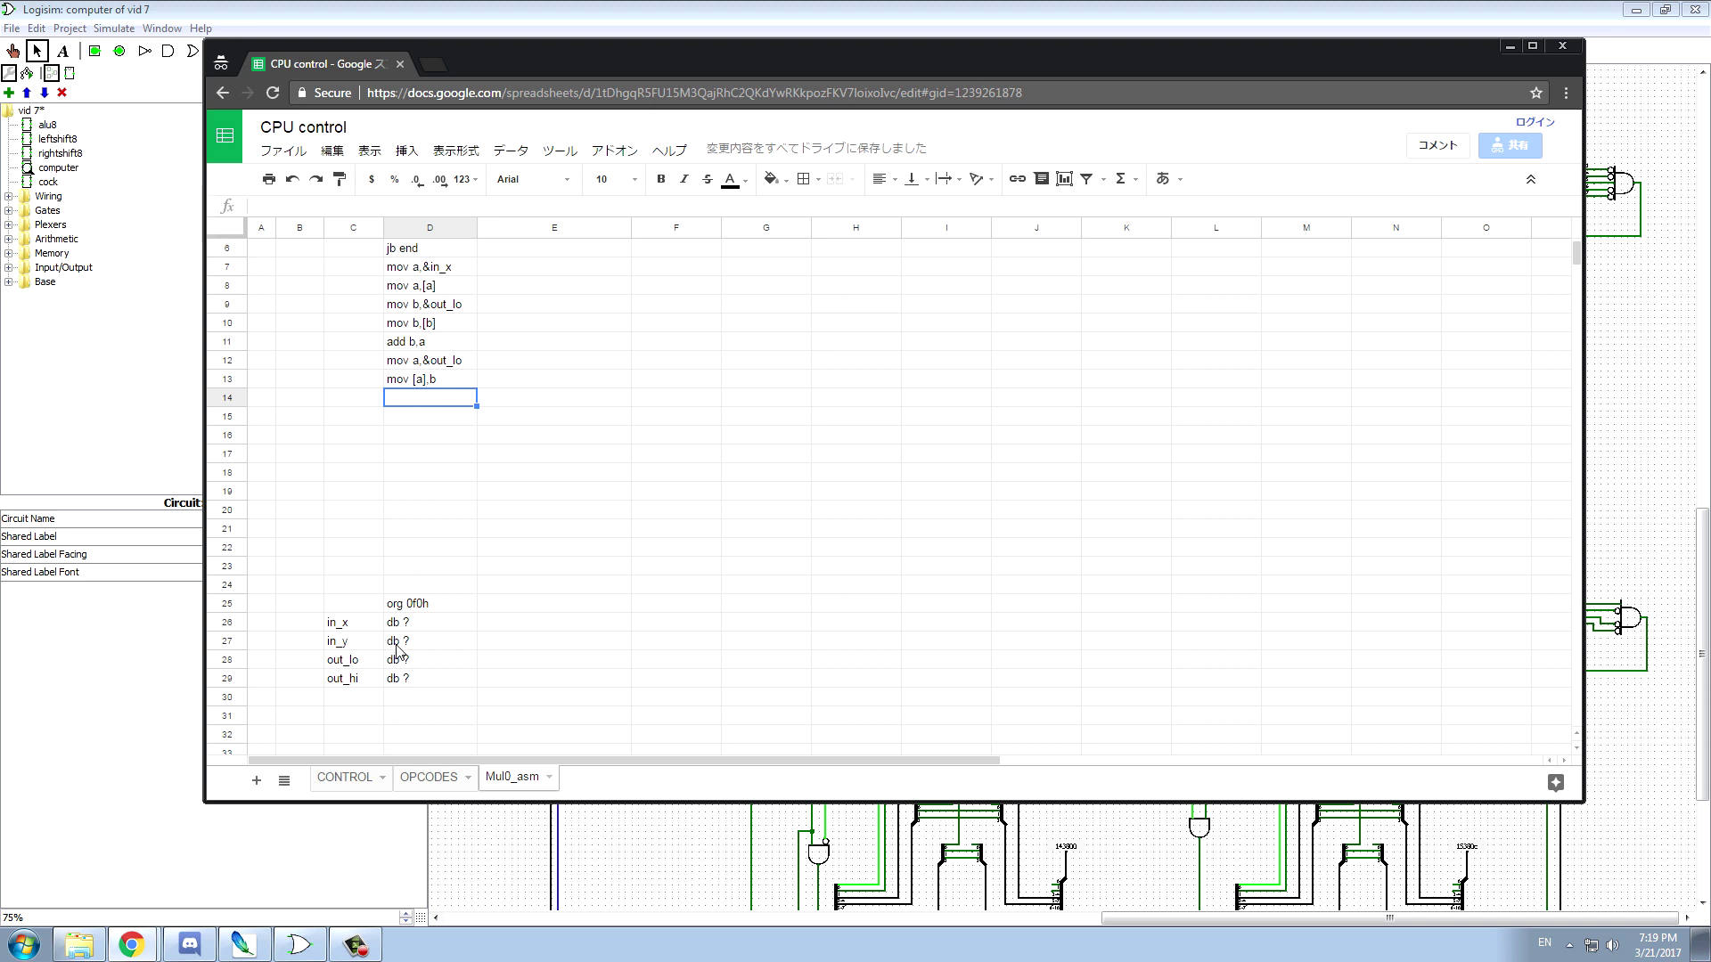
{"action": "left_click", "coordinate": [340, 623]}
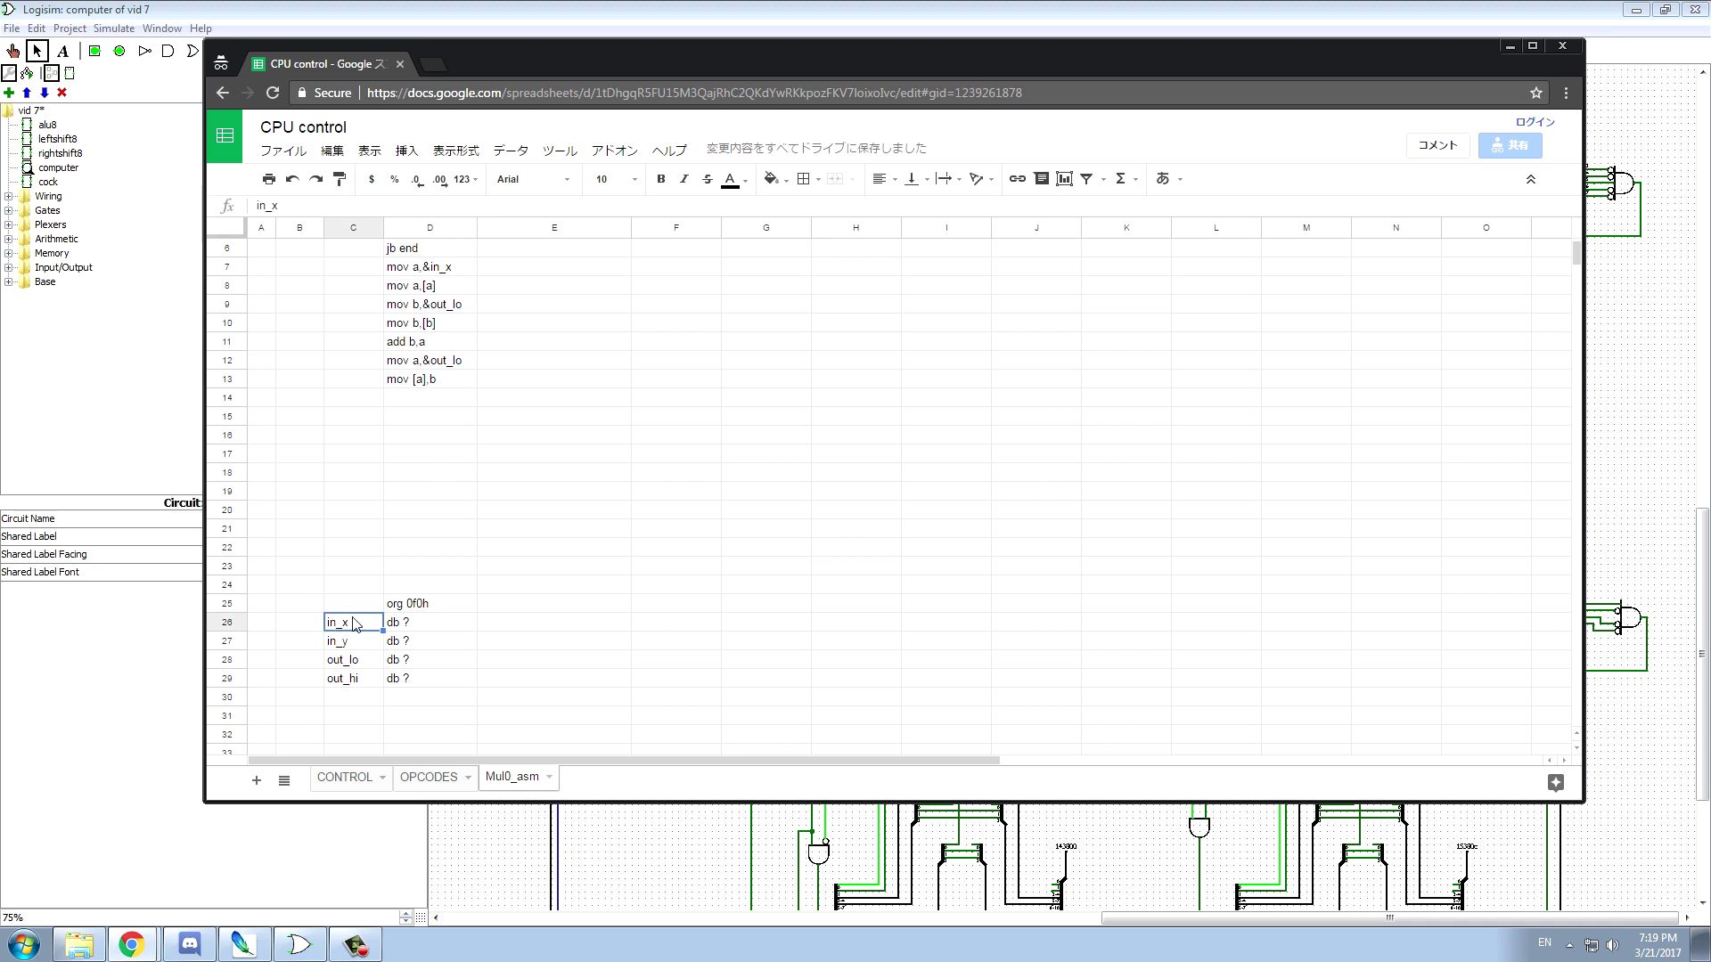
{"action": "left_click", "coordinate": [340, 664]}
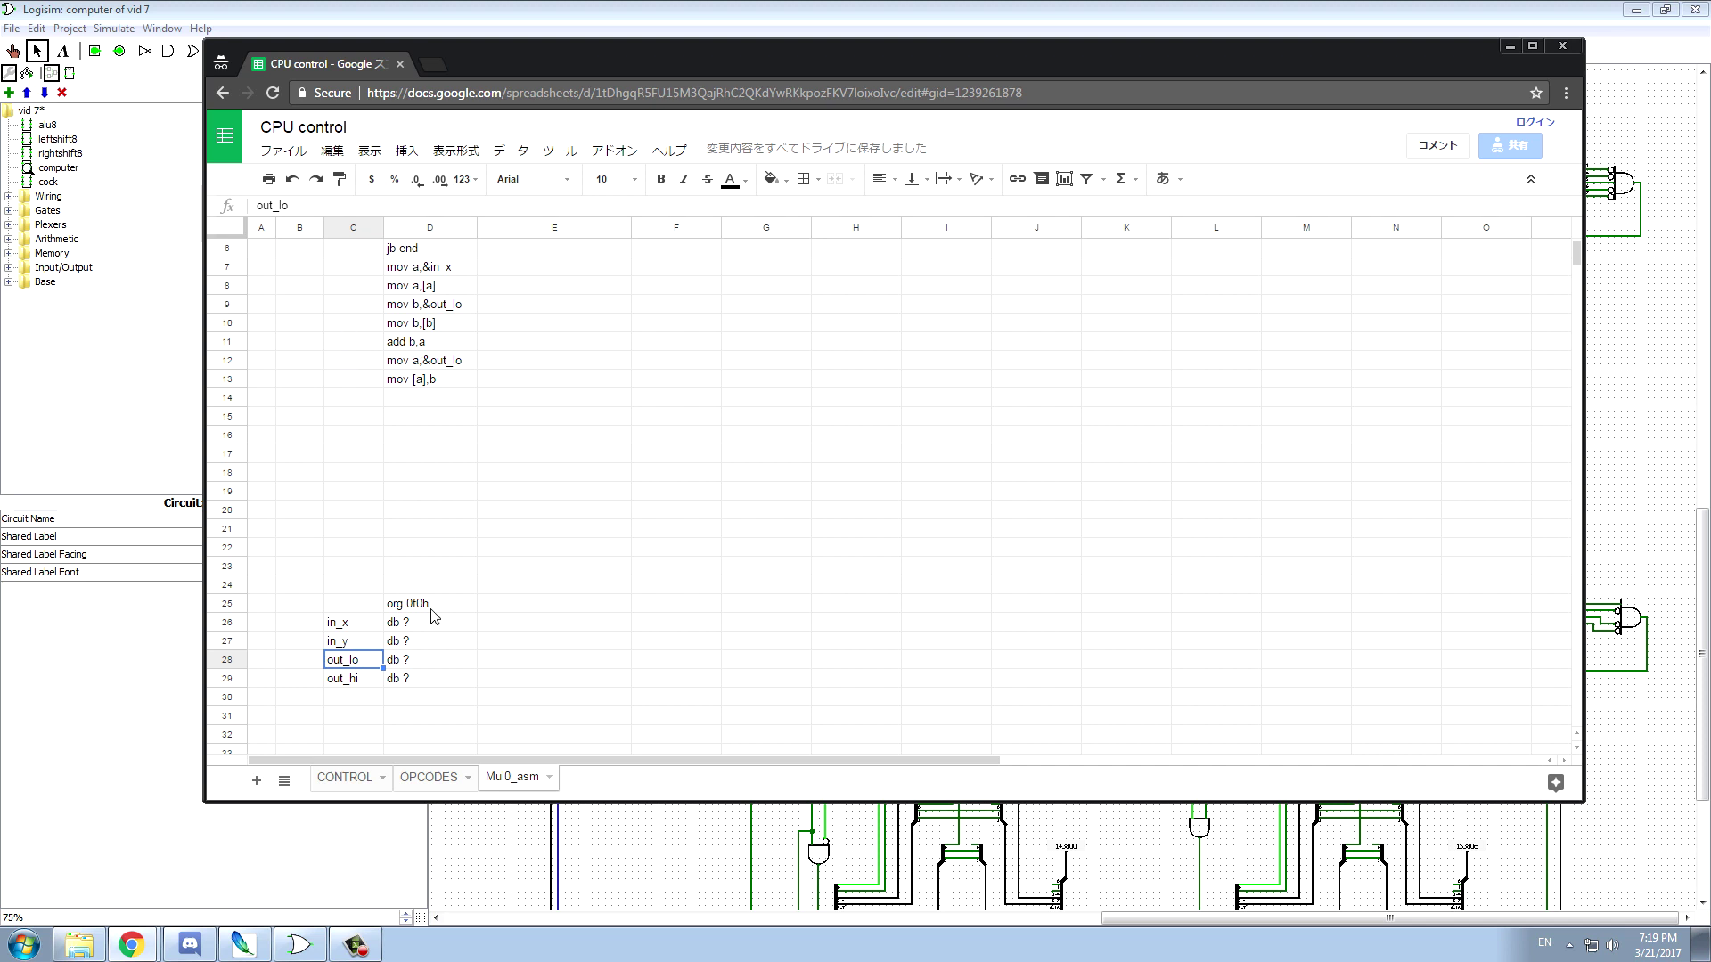
{"action": "left_click", "coordinate": [356, 681]}
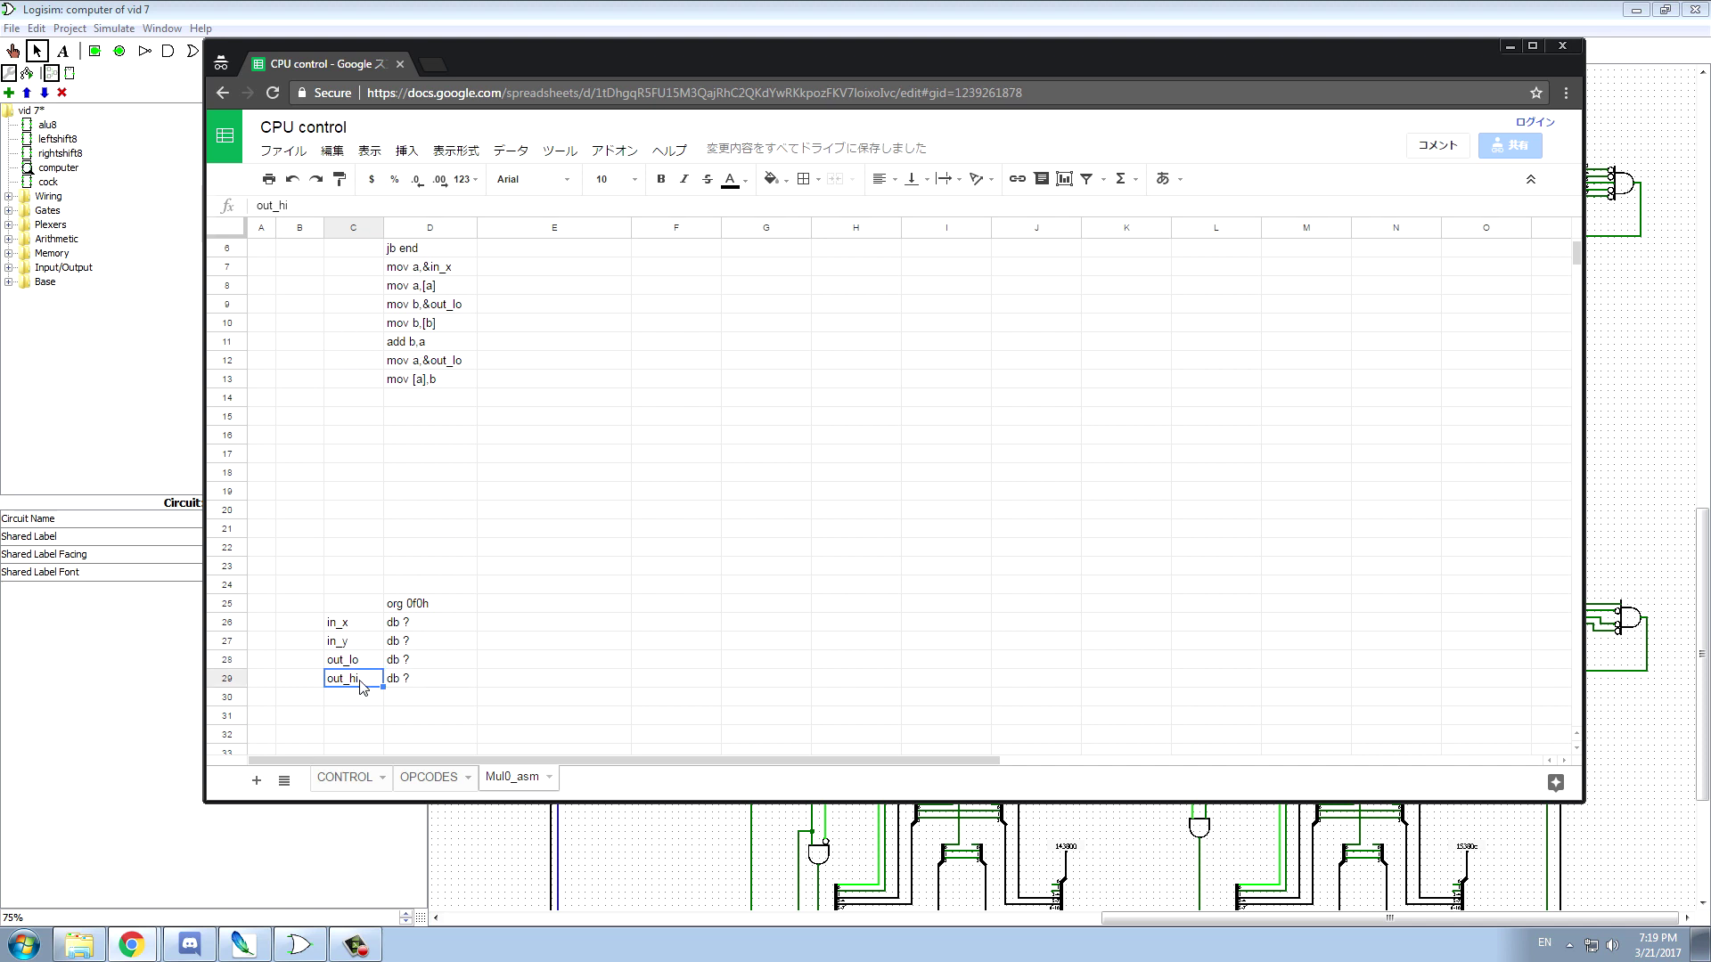
{"action": "left_click", "coordinate": [412, 401]}
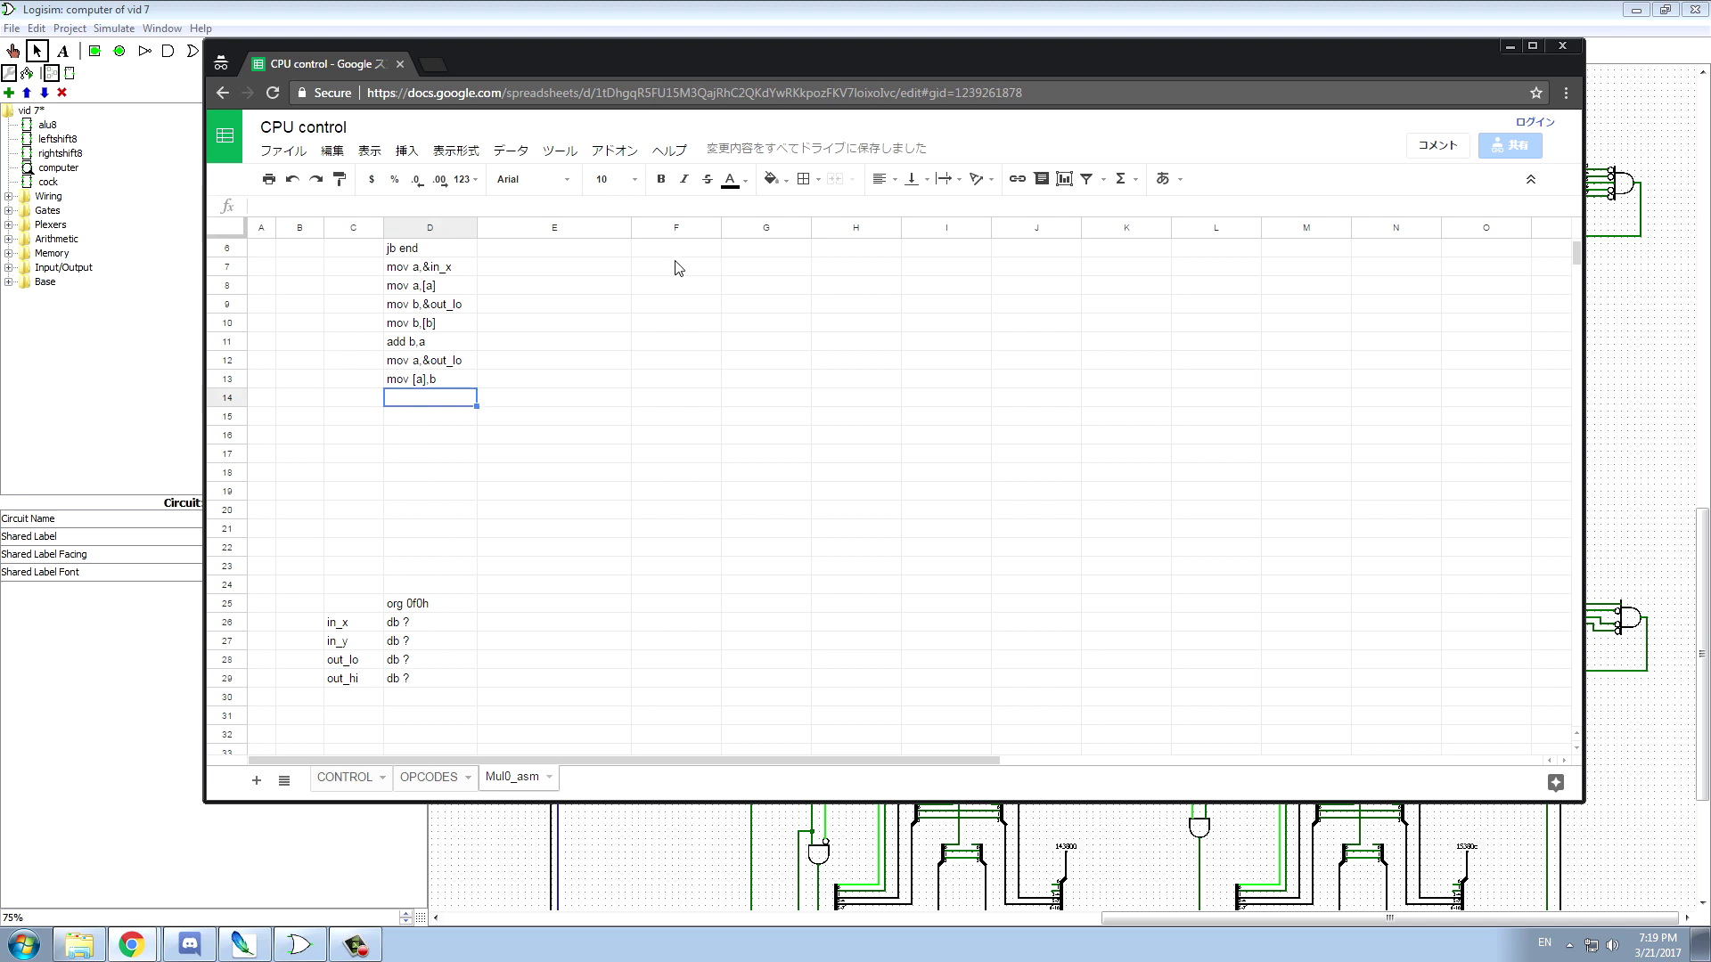
{"action": "type", "text": "jnc loop"}
{"action": "scroll", "coordinate": [463, 485], "scroll_direction": "up", "scroll_amount": 2}
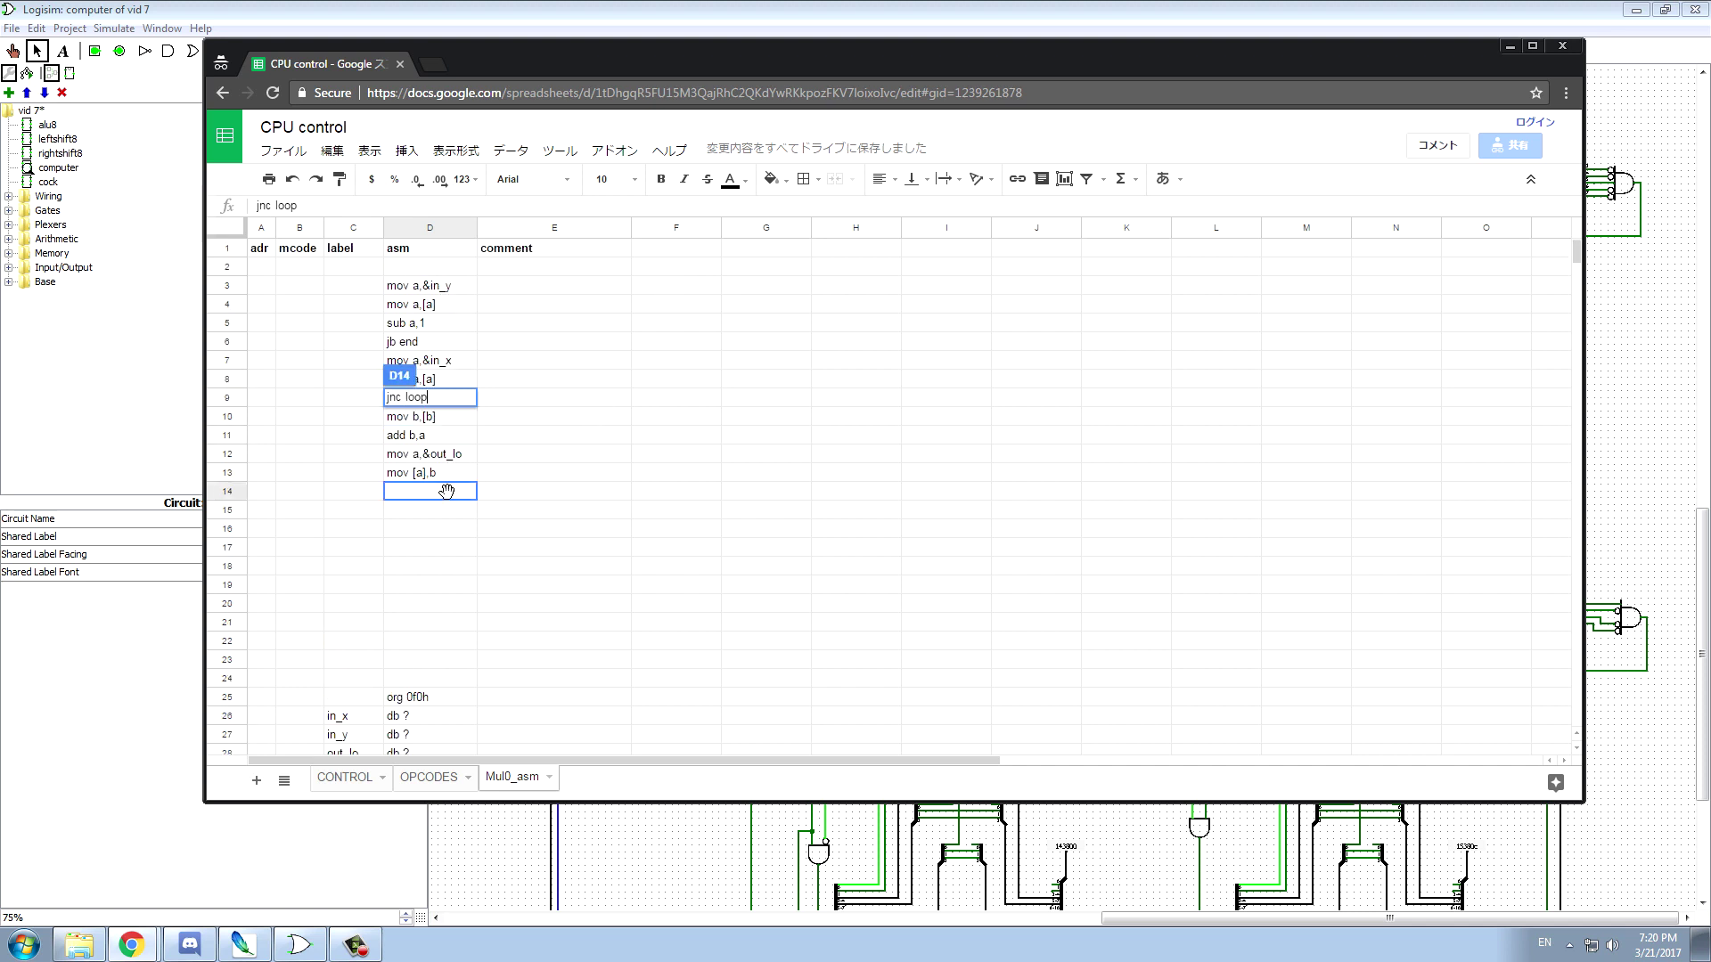
{"action": "left_click", "coordinate": [427, 499]}
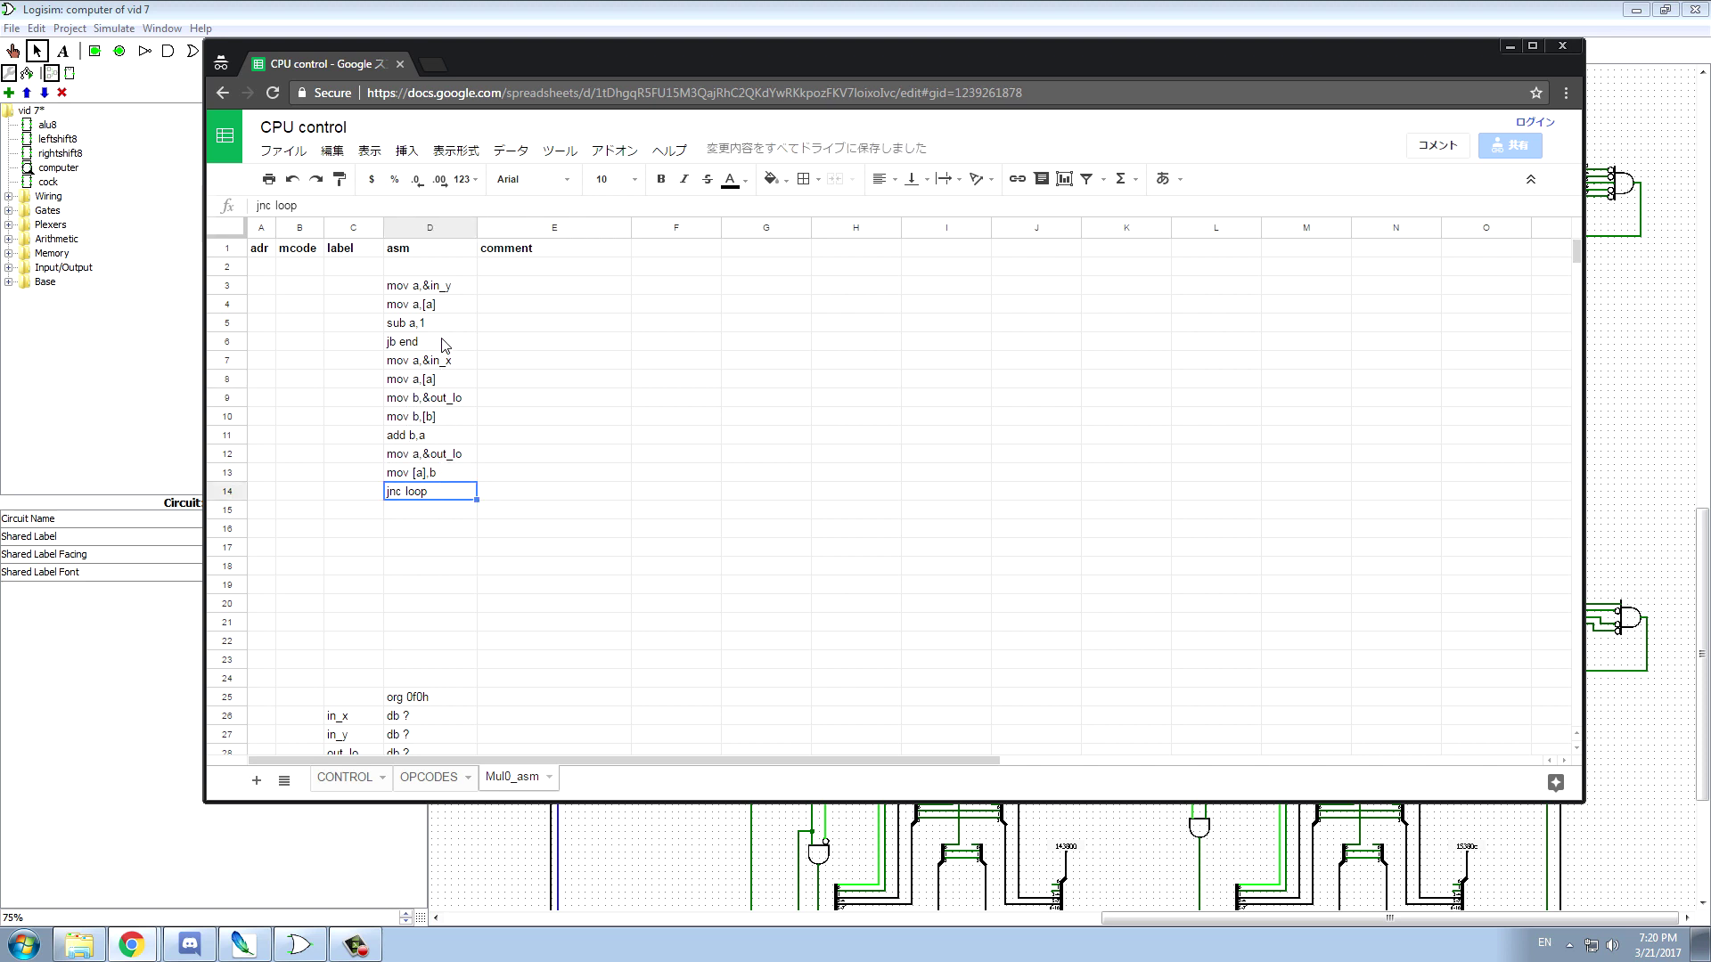
- Add the label loop: in cell C3 beside the first instruction
{"action": "left_click", "coordinate": [340, 285]}
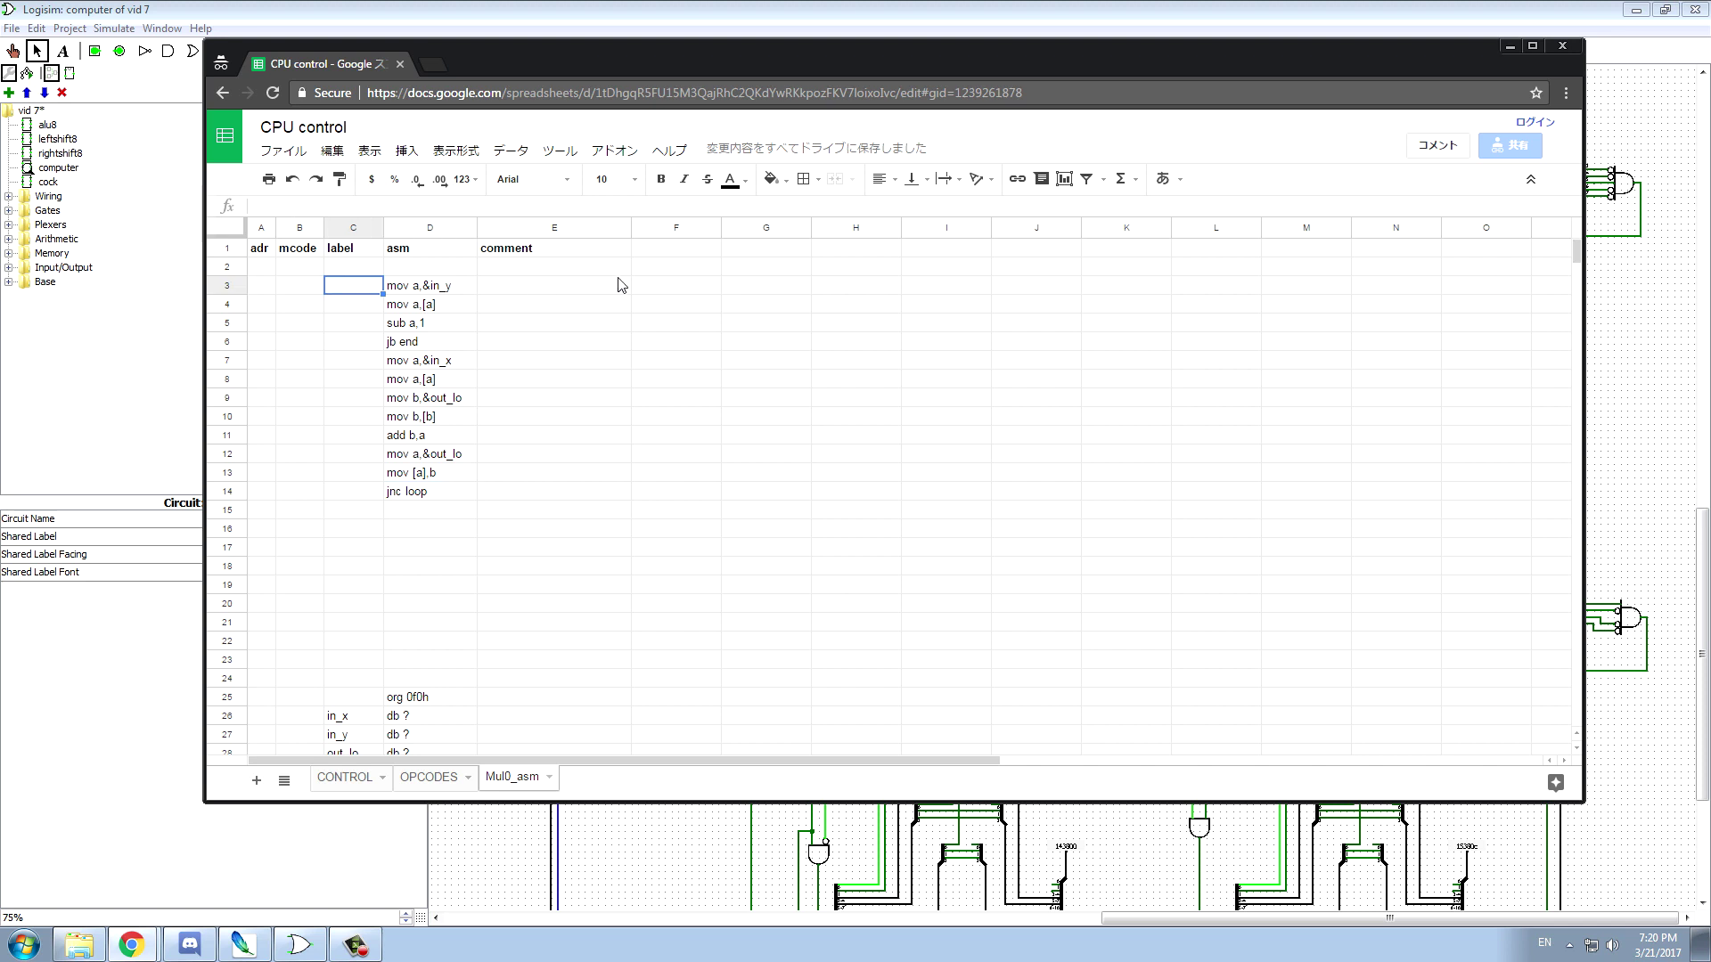
{"action": "type", "text": "loop:"}
{"action": "left_click", "coordinate": [357, 346]}
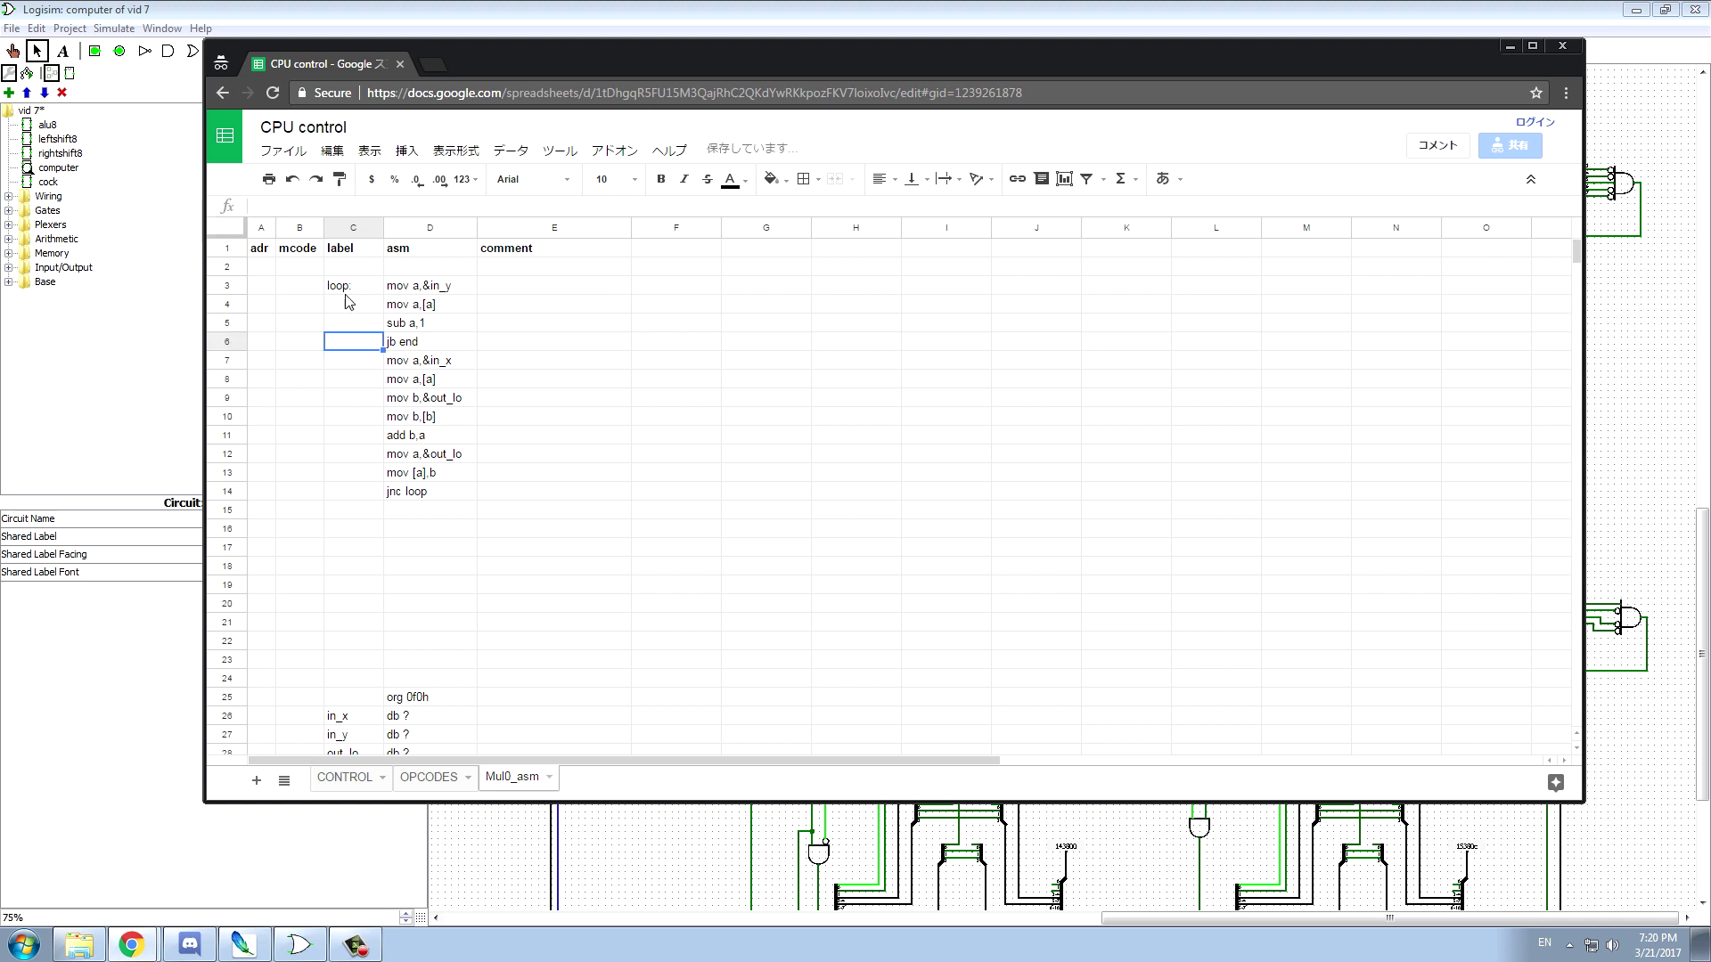
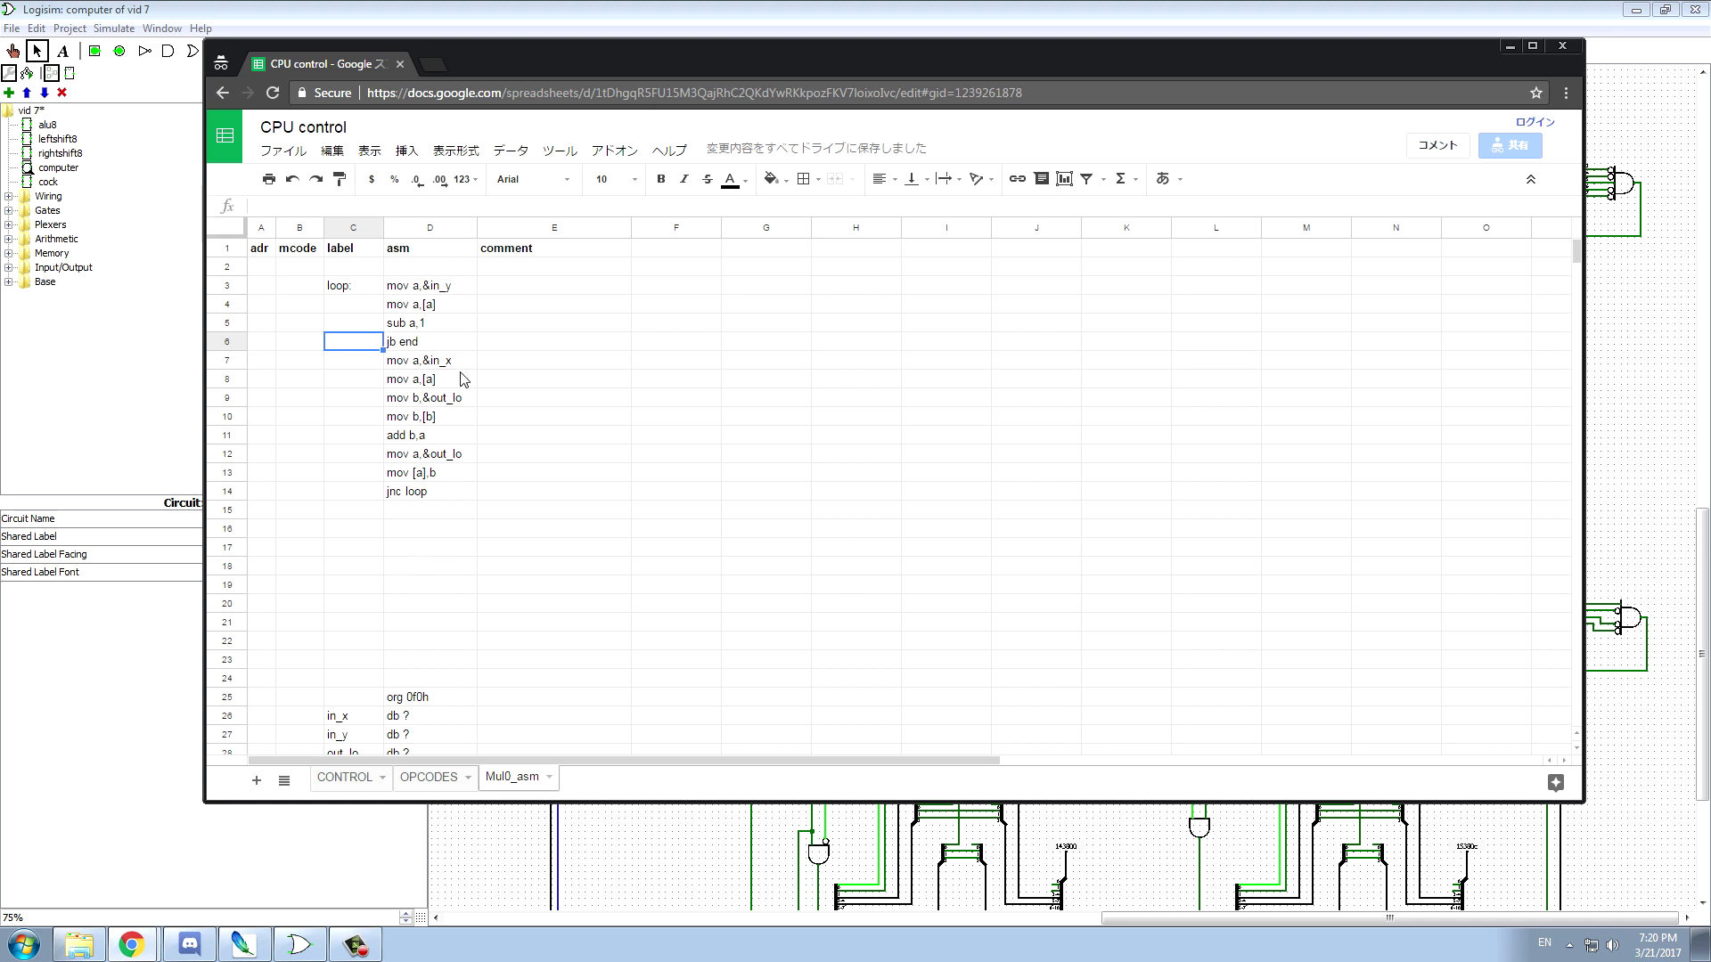
- Enter mov a,&out_hi, mov a,[a] and add a,1 in cells D15 to D17 to increment the high output
{"action": "left_click", "coordinate": [425, 512]}
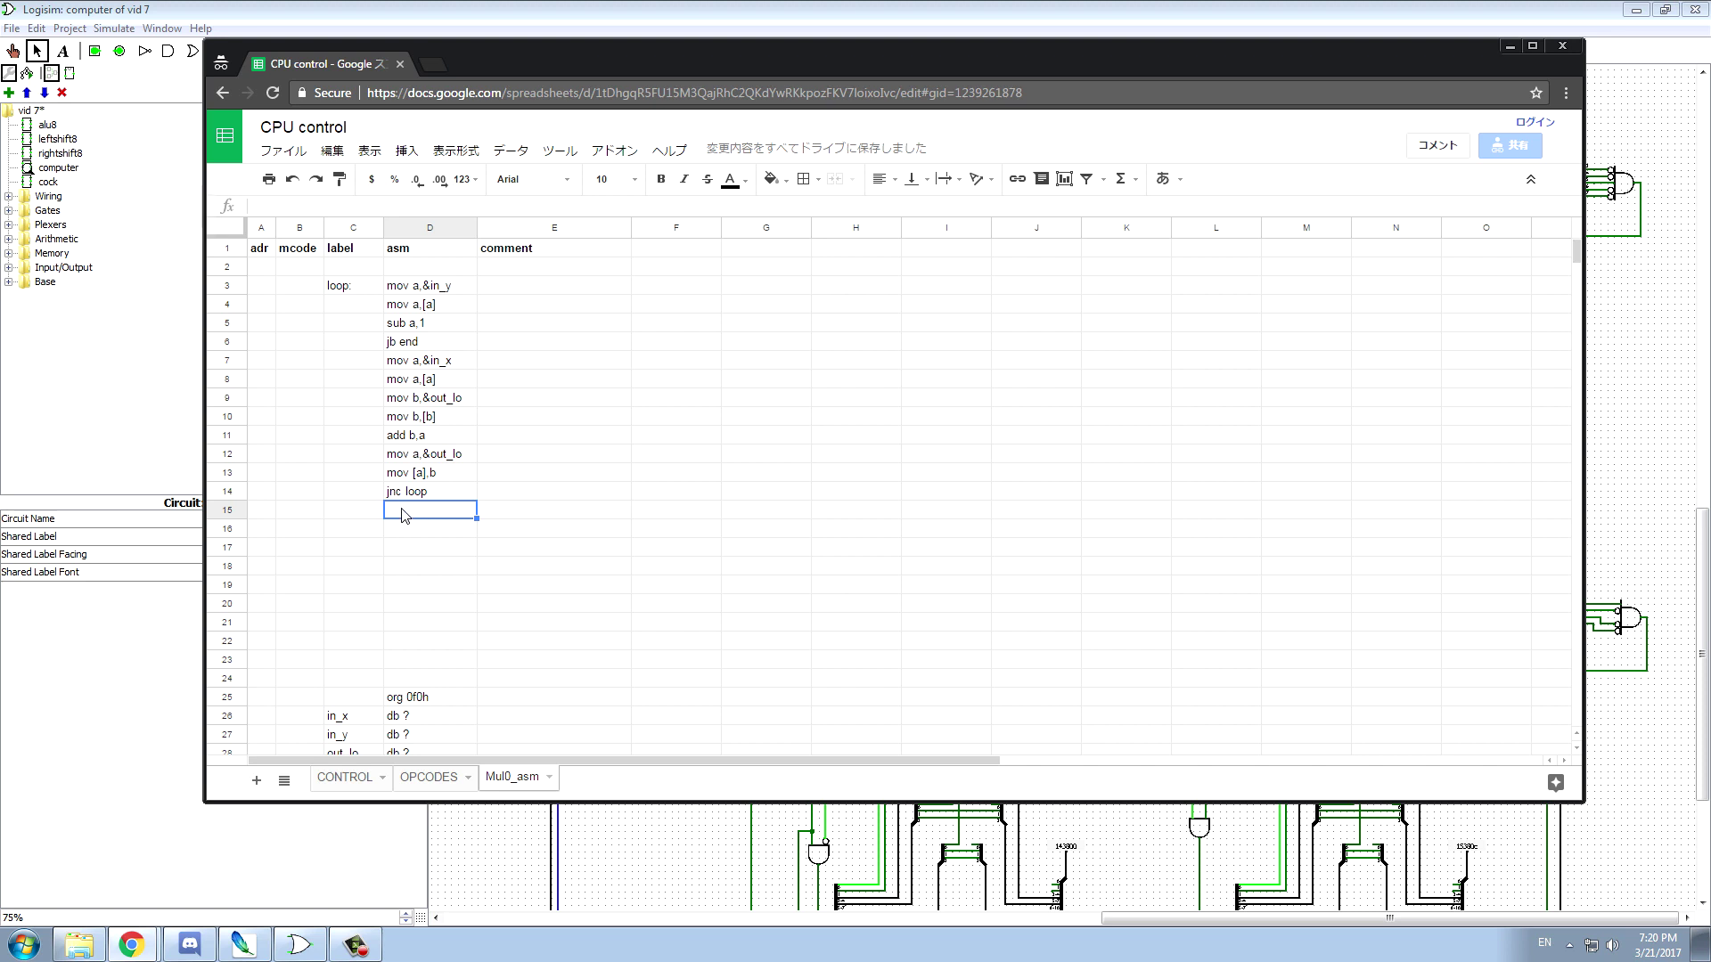
{"action": "scroll", "coordinate": [407, 499], "scroll_direction": "down", "scroll_amount": 1}
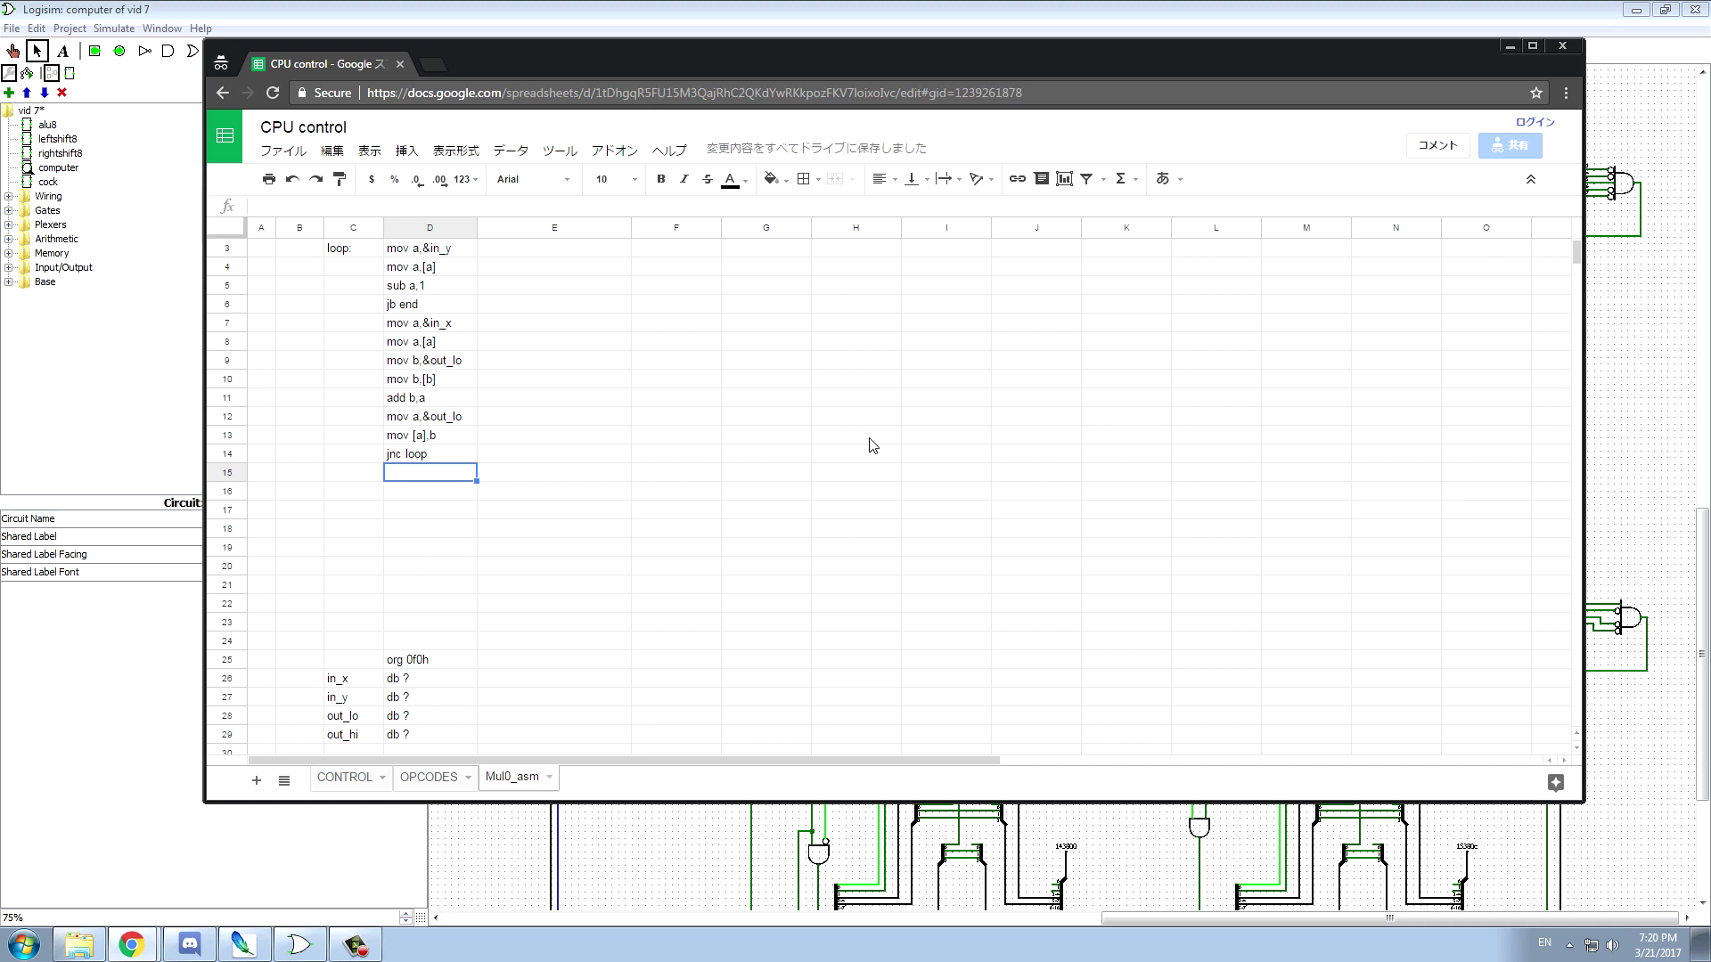
{"action": "type", "text": "mov a,&out_hi"}
{"action": "key", "text": "Return"}
{"action": "type", "text": "mov a"}
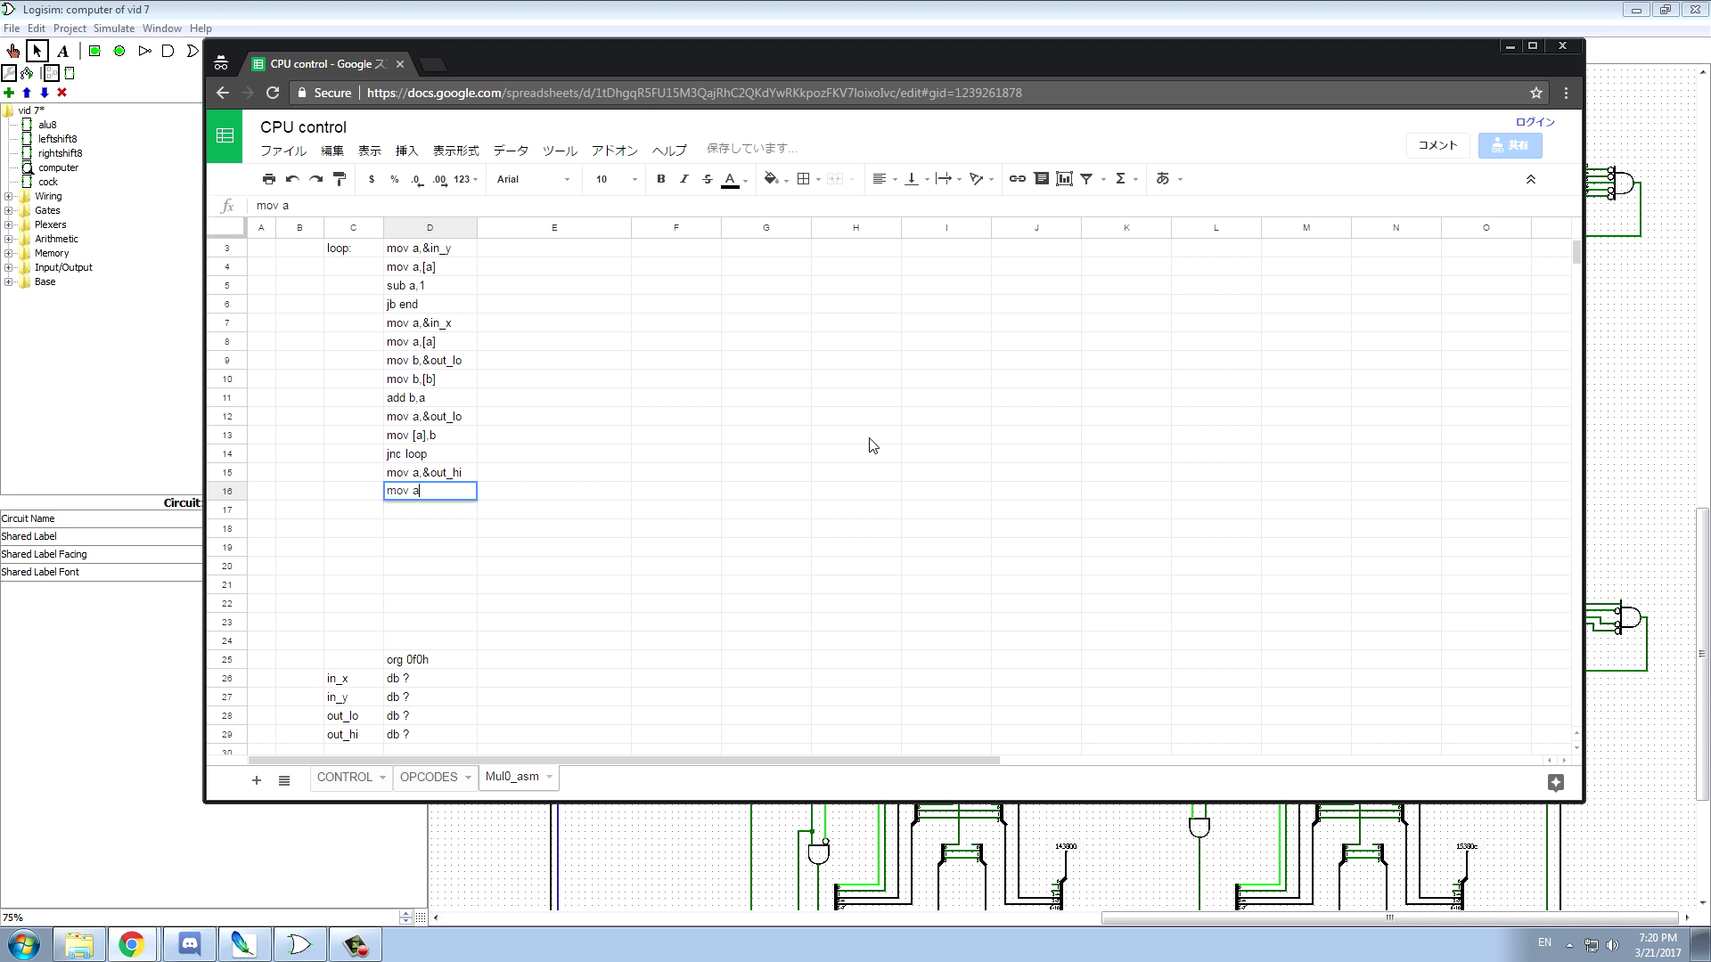
{"action": "type", "text": ",["}
{"action": "key", "text": "Tab"}
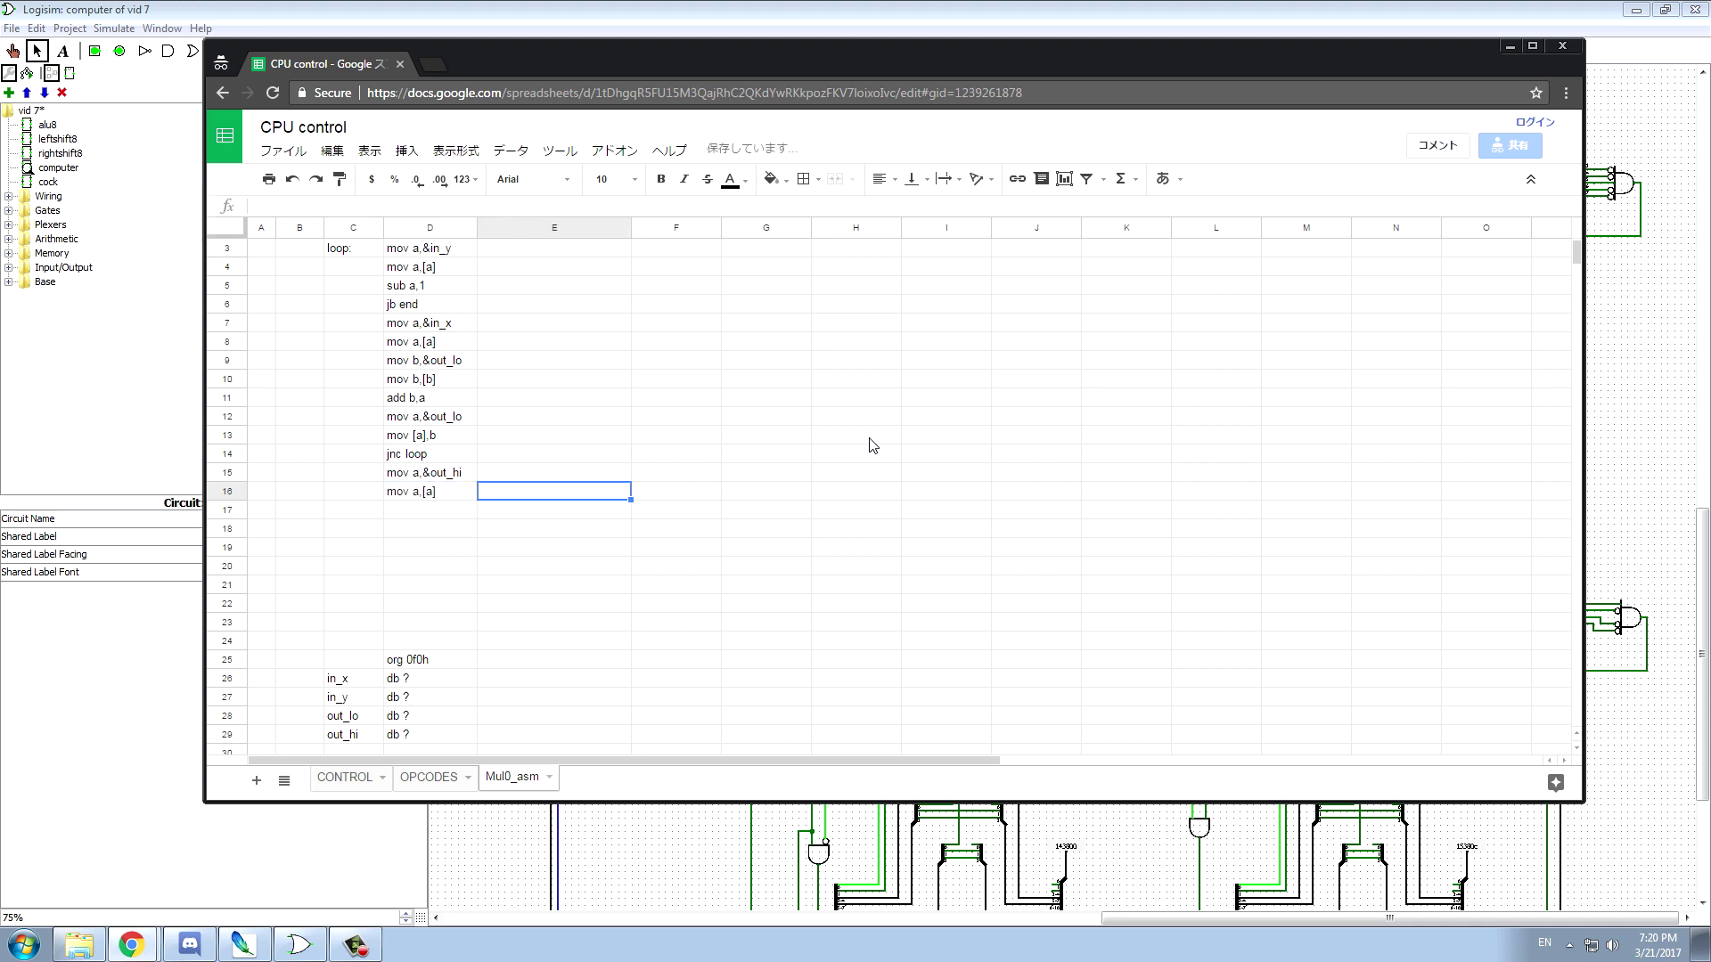
{"action": "key", "text": "Return"}
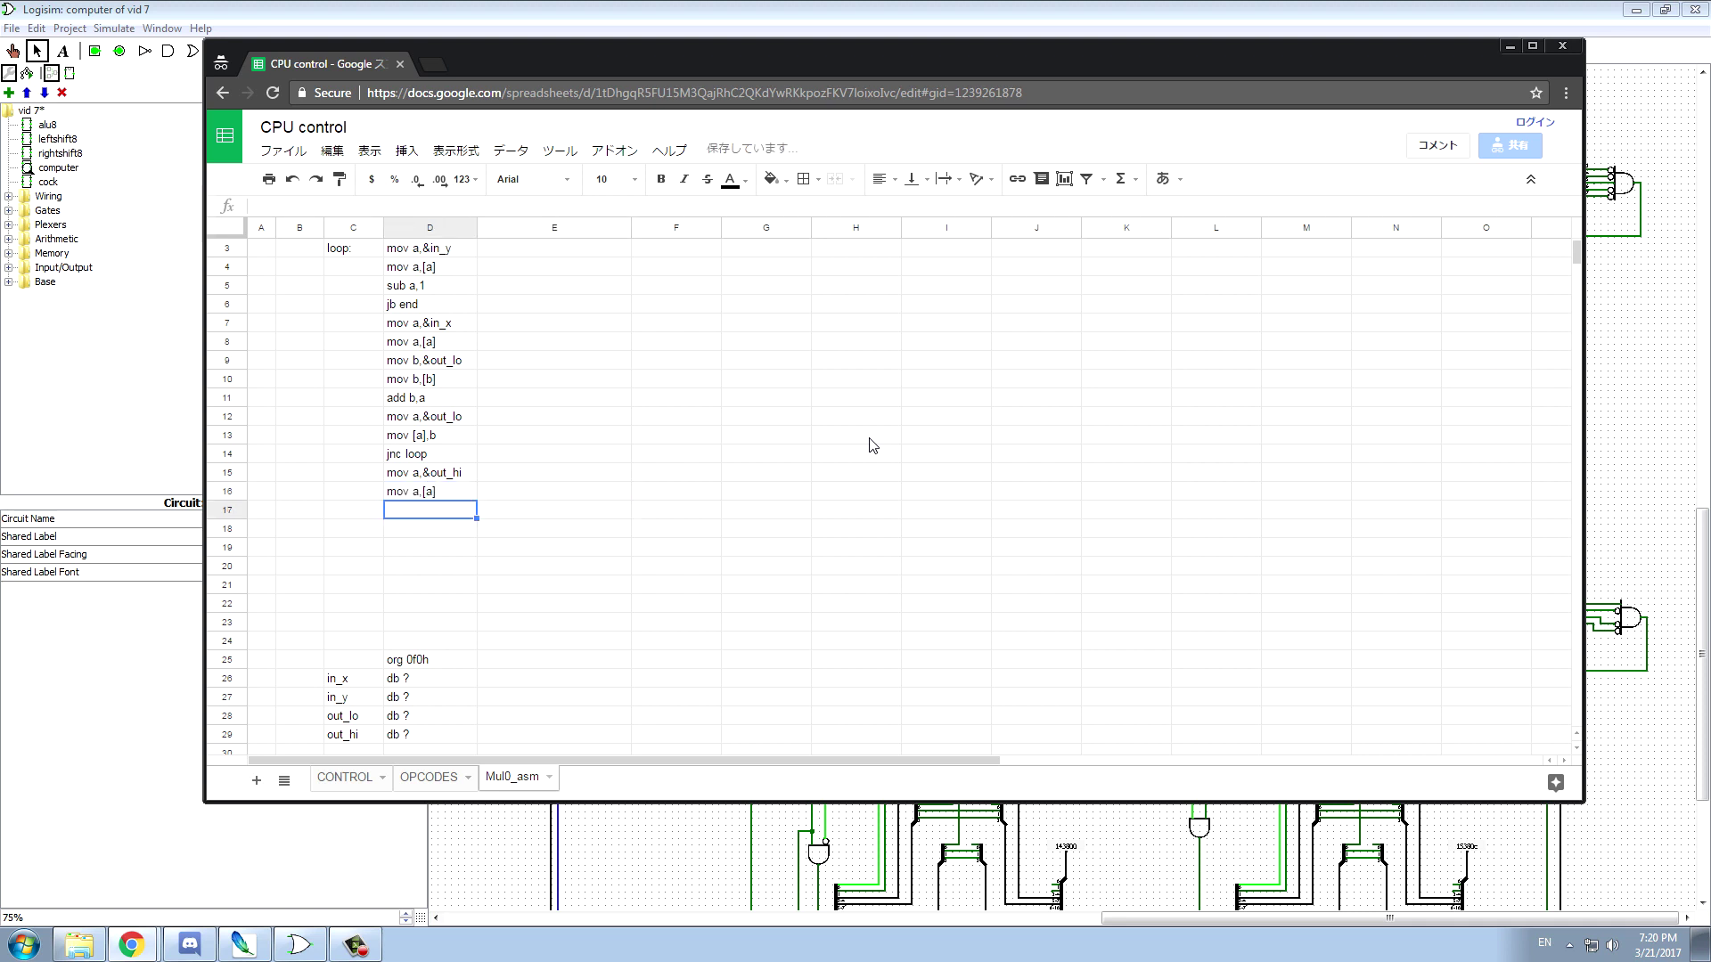
{"action": "type", "text": "add a,1"}
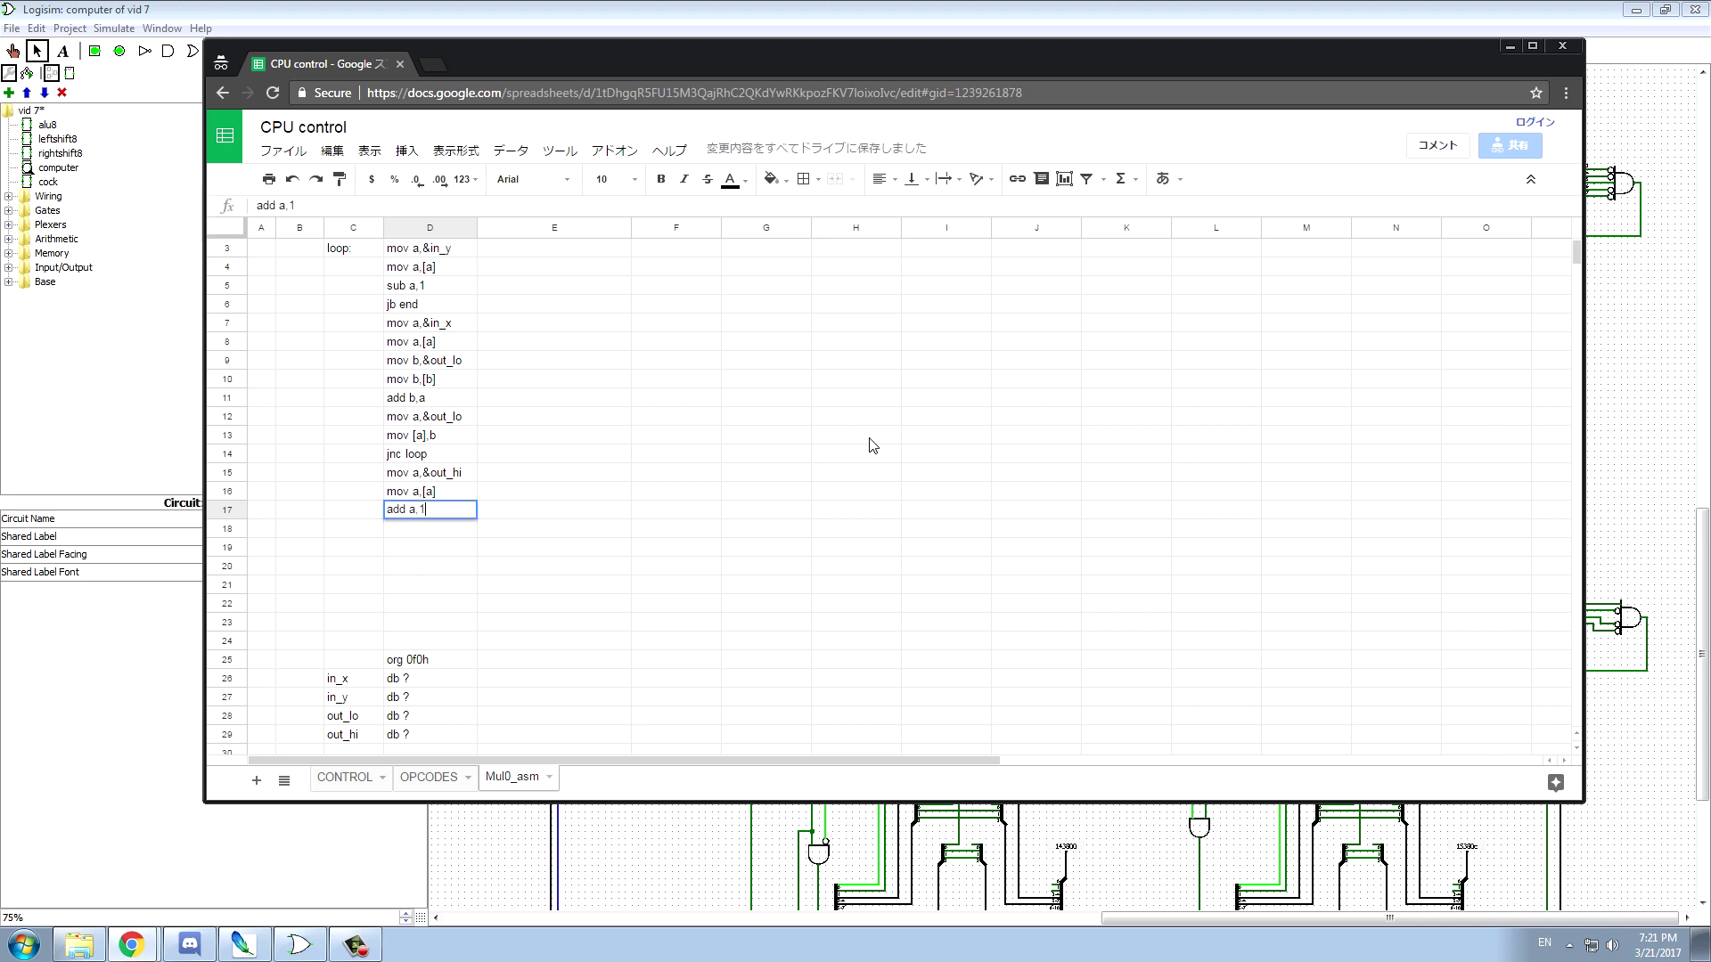
{"action": "key", "text": "Return"}
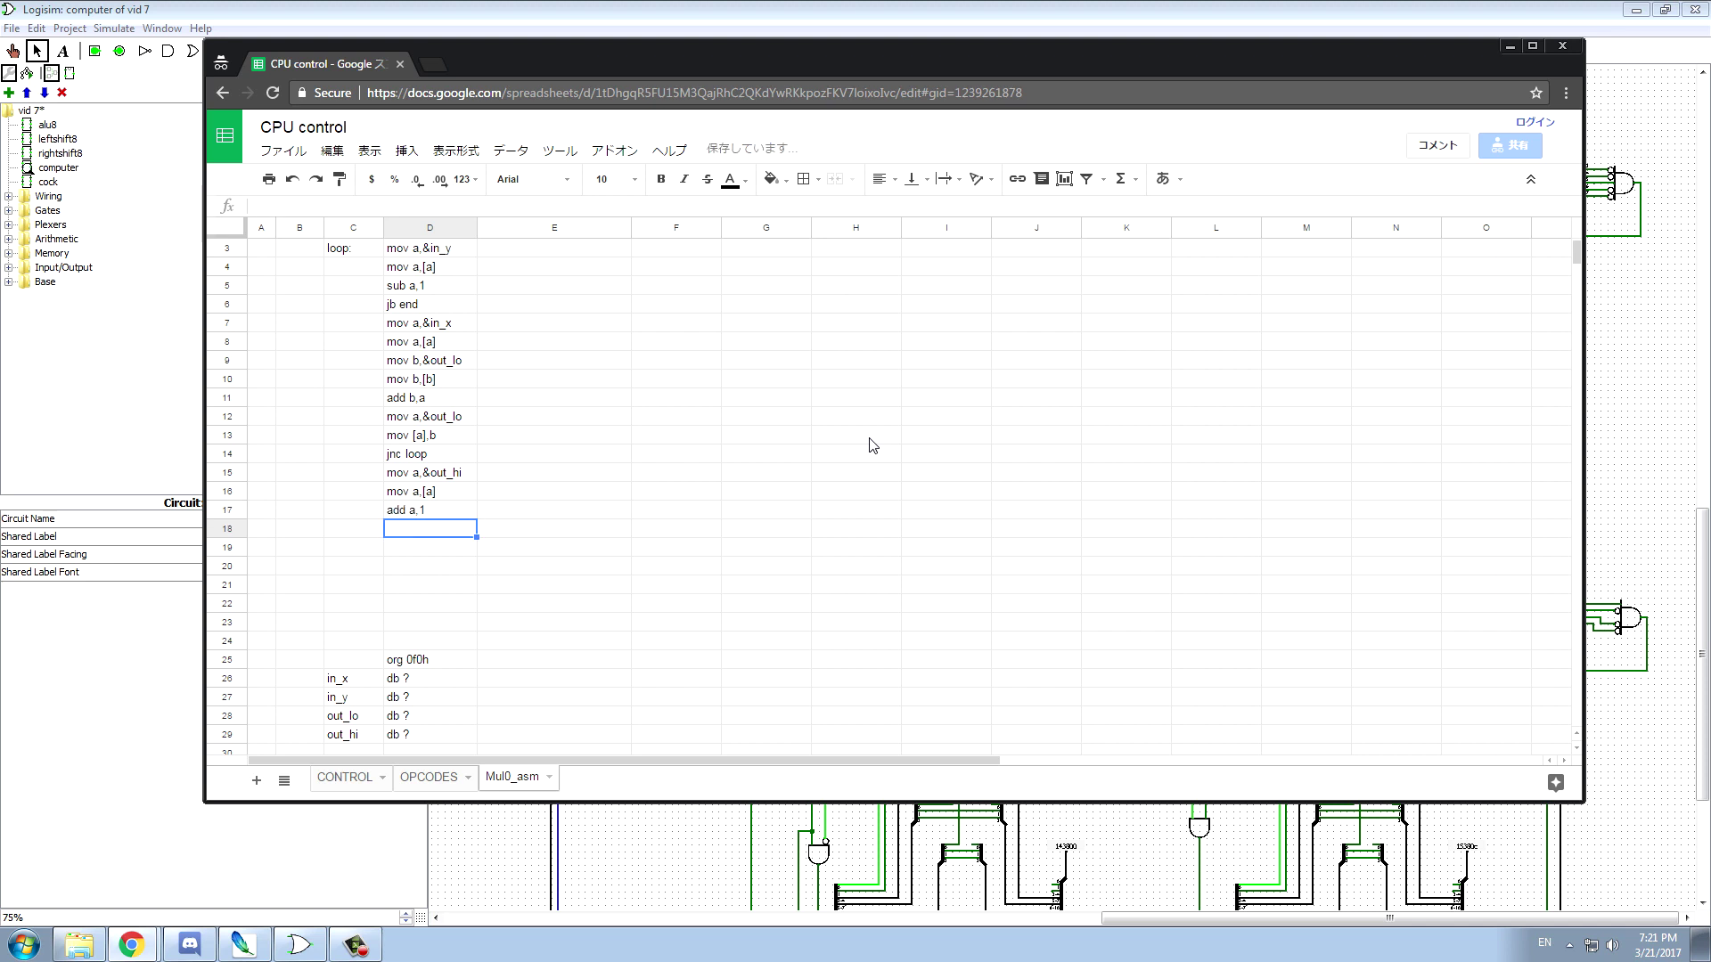
- Enter mov b,&out_hi in cell D18 and mov [b],a in cell D19 to store the incremented high output
{"action": "type", "text": "mov b,"}
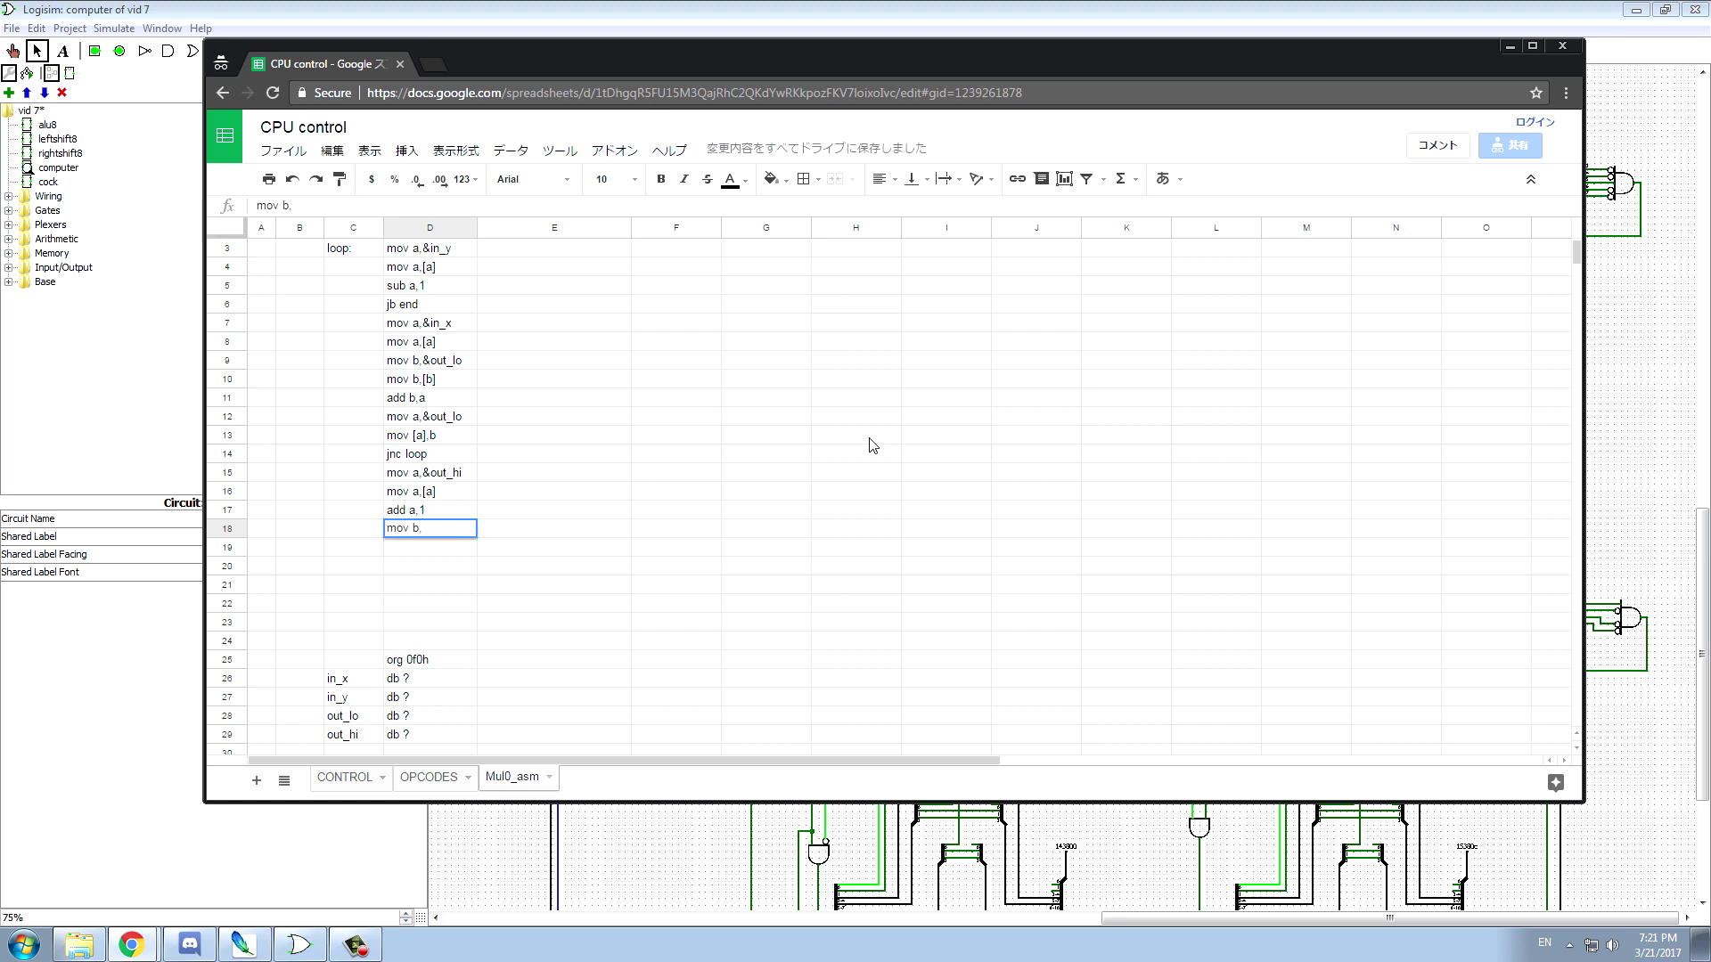
{"action": "type", "text": "&out_hi"}
{"action": "key", "text": "Return"}
{"action": "type", "text": "mo"}
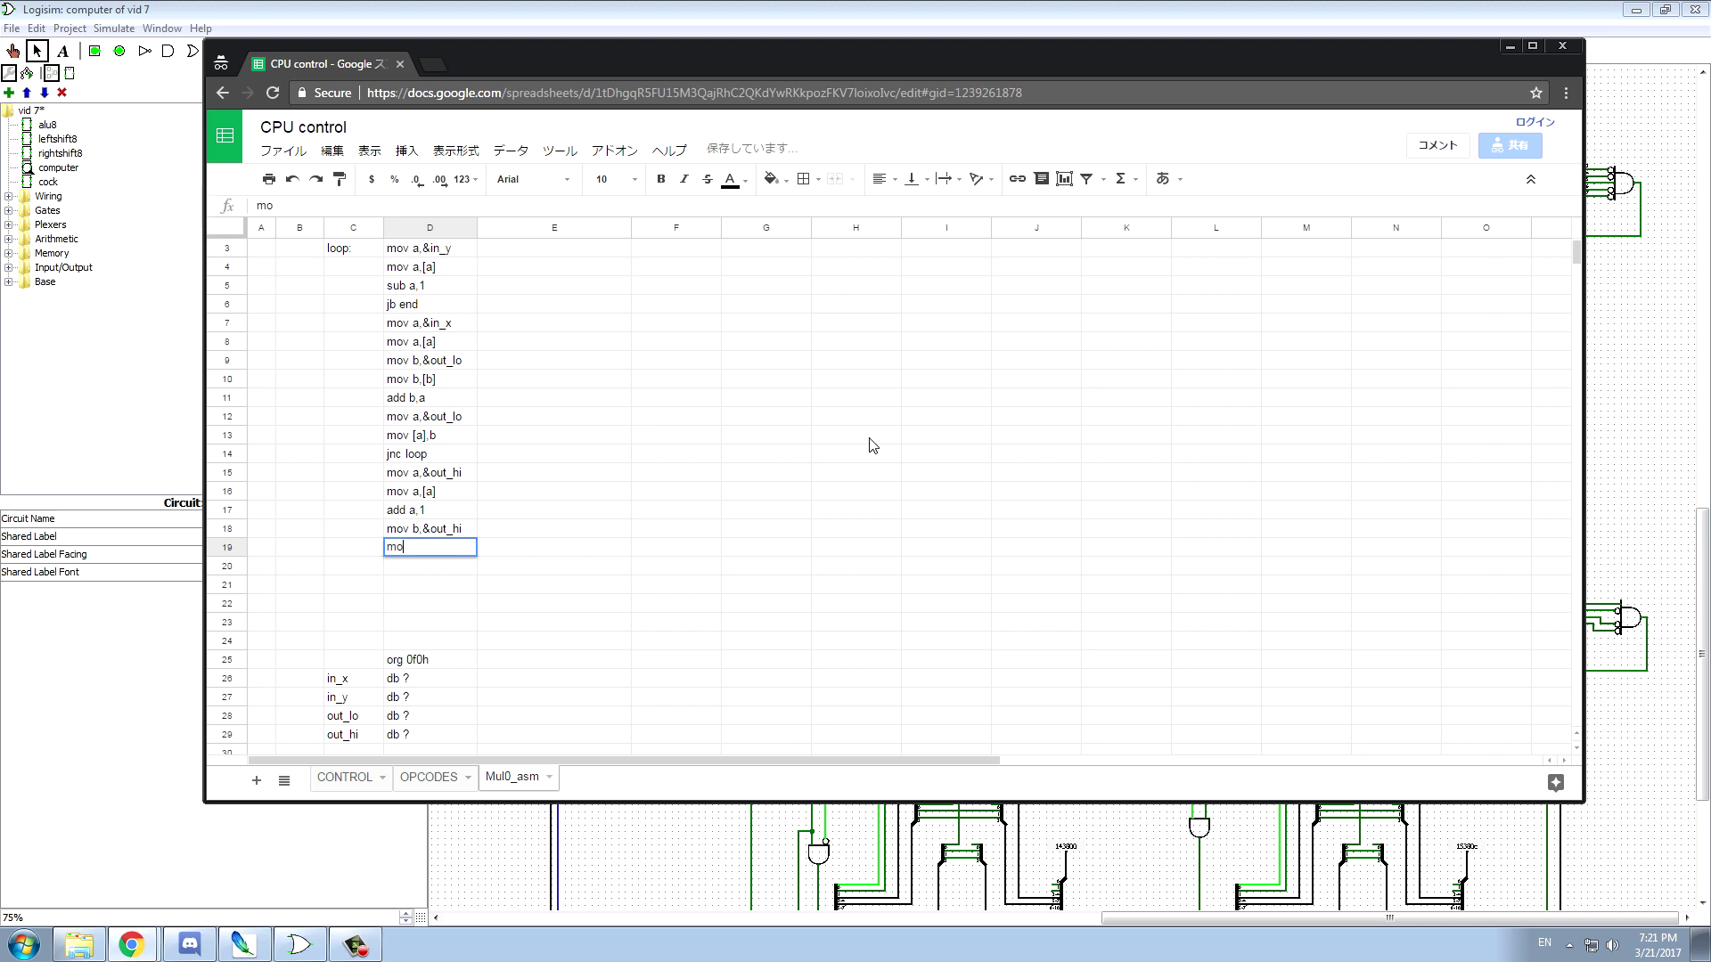
{"action": "type", "text": "v [b],a"}
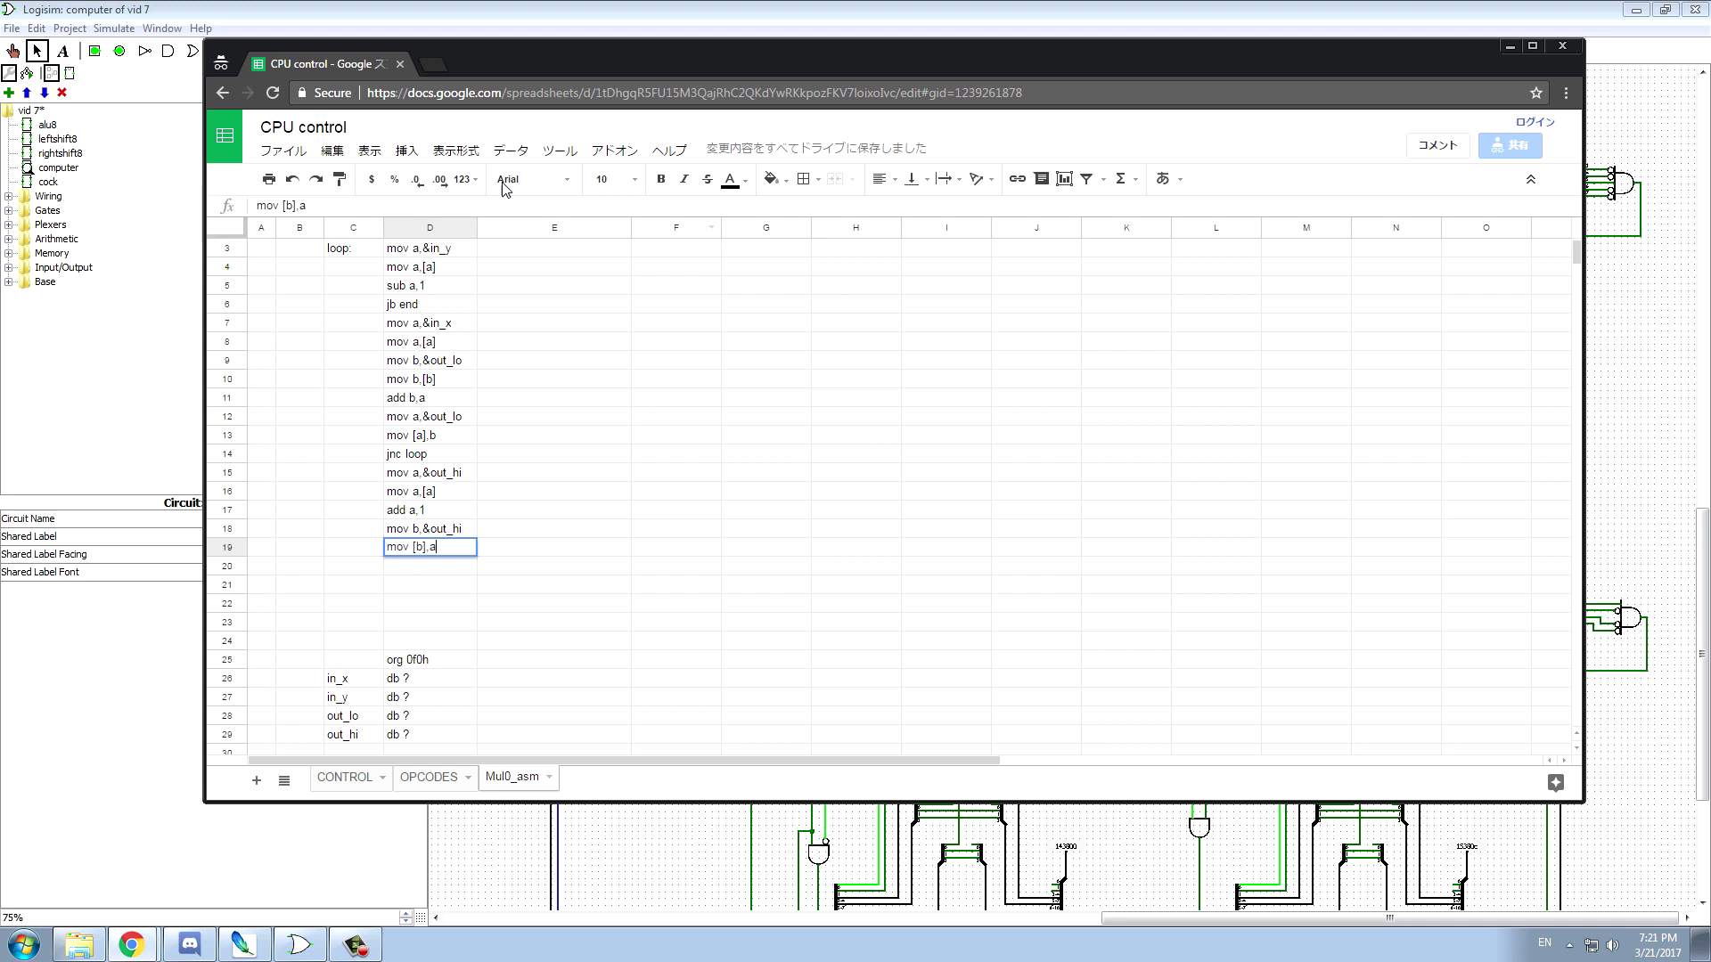
{"action": "left_click", "coordinate": [345, 740]}
- Enter jmp loop in cell D20, and add the label end: in C21 with jmp end in D21
{"action": "left_click", "coordinate": [454, 566]}
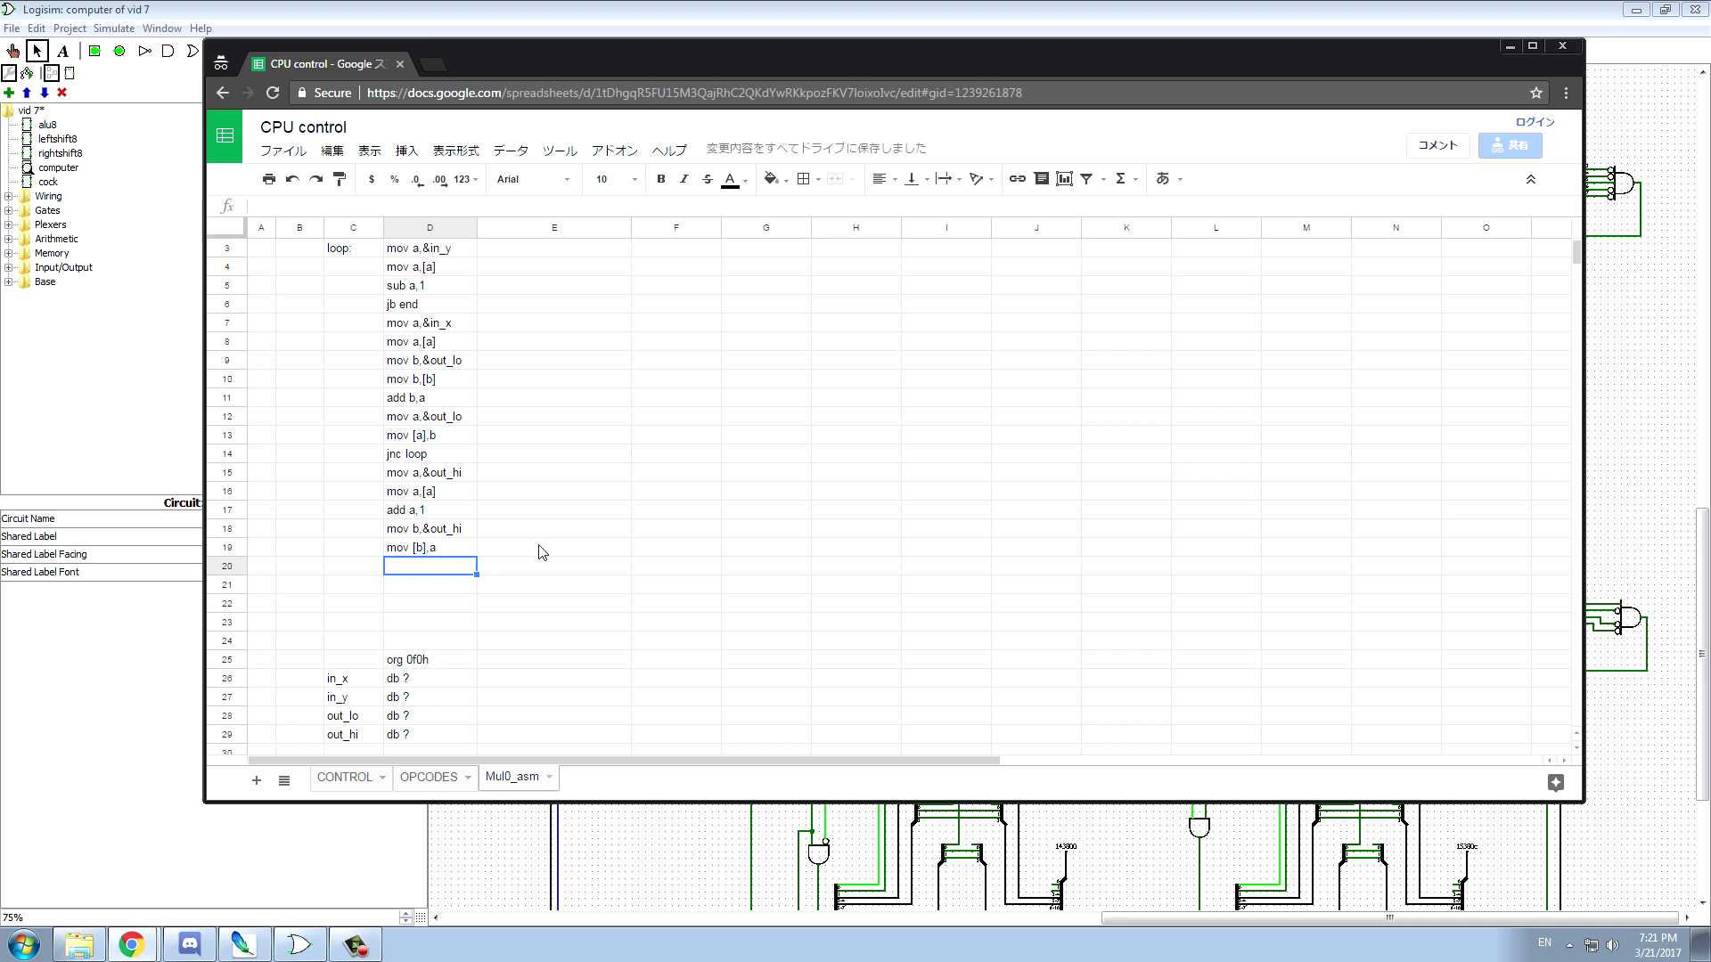
{"action": "type", "text": "mp loop"}
{"action": "left_click", "coordinate": [348, 587]}
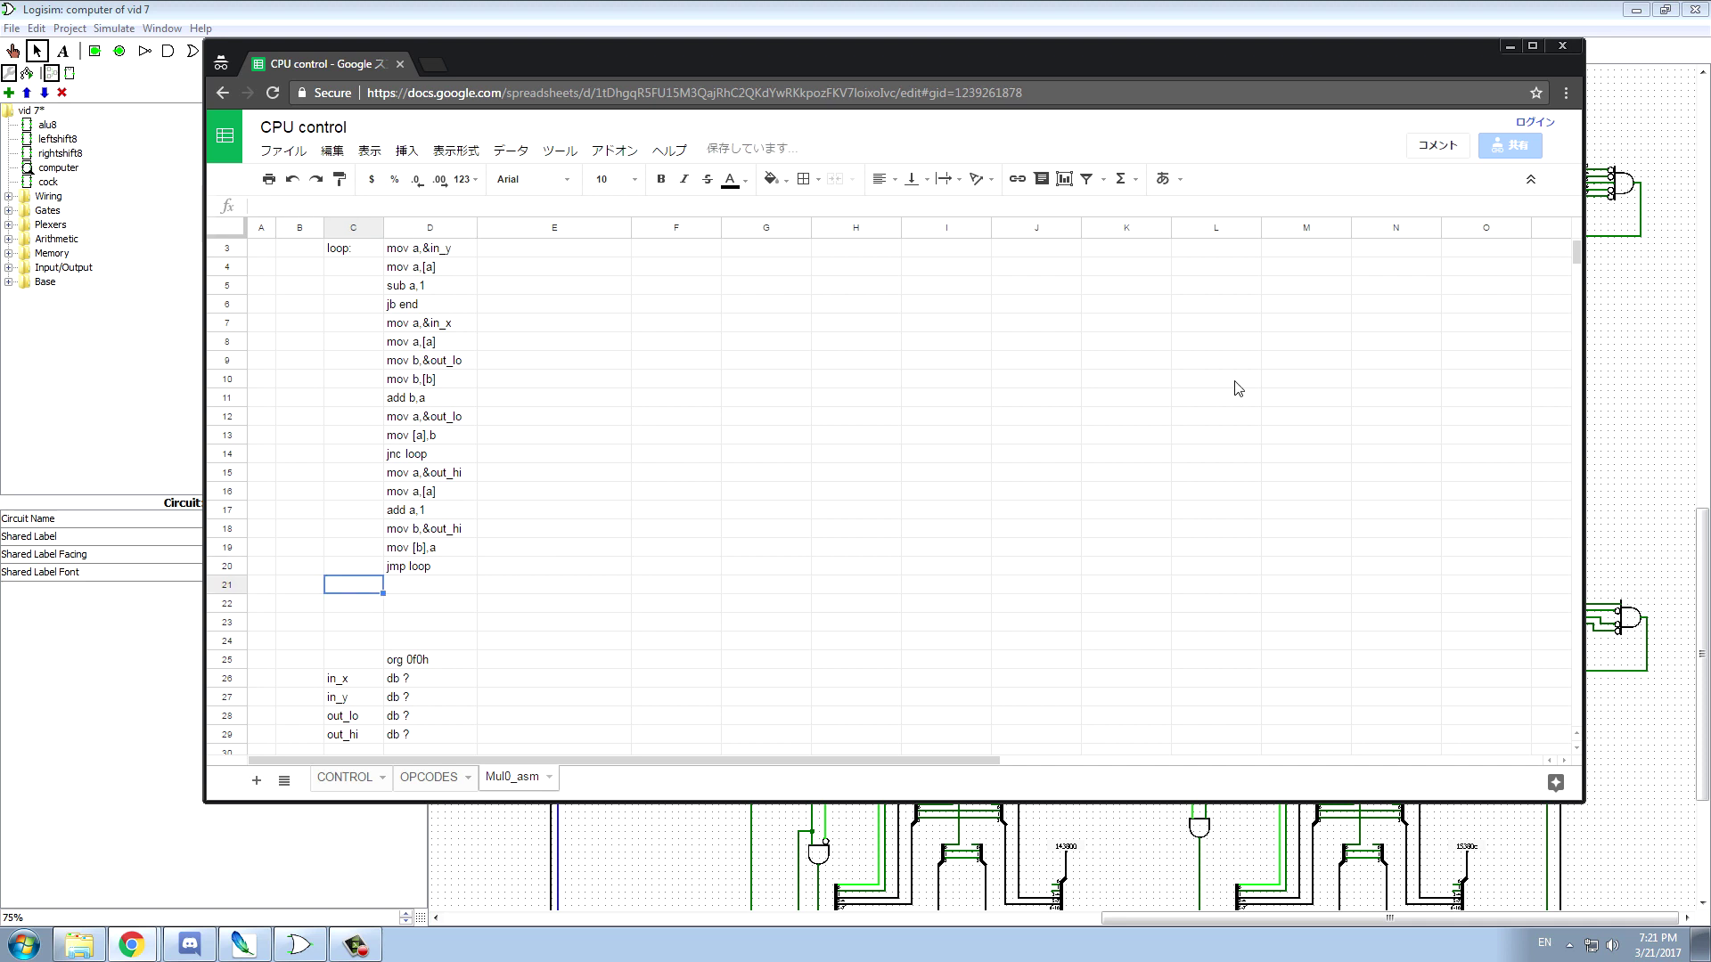
{"action": "type", "text": "end:"}
{"action": "key", "text": "Tab"}
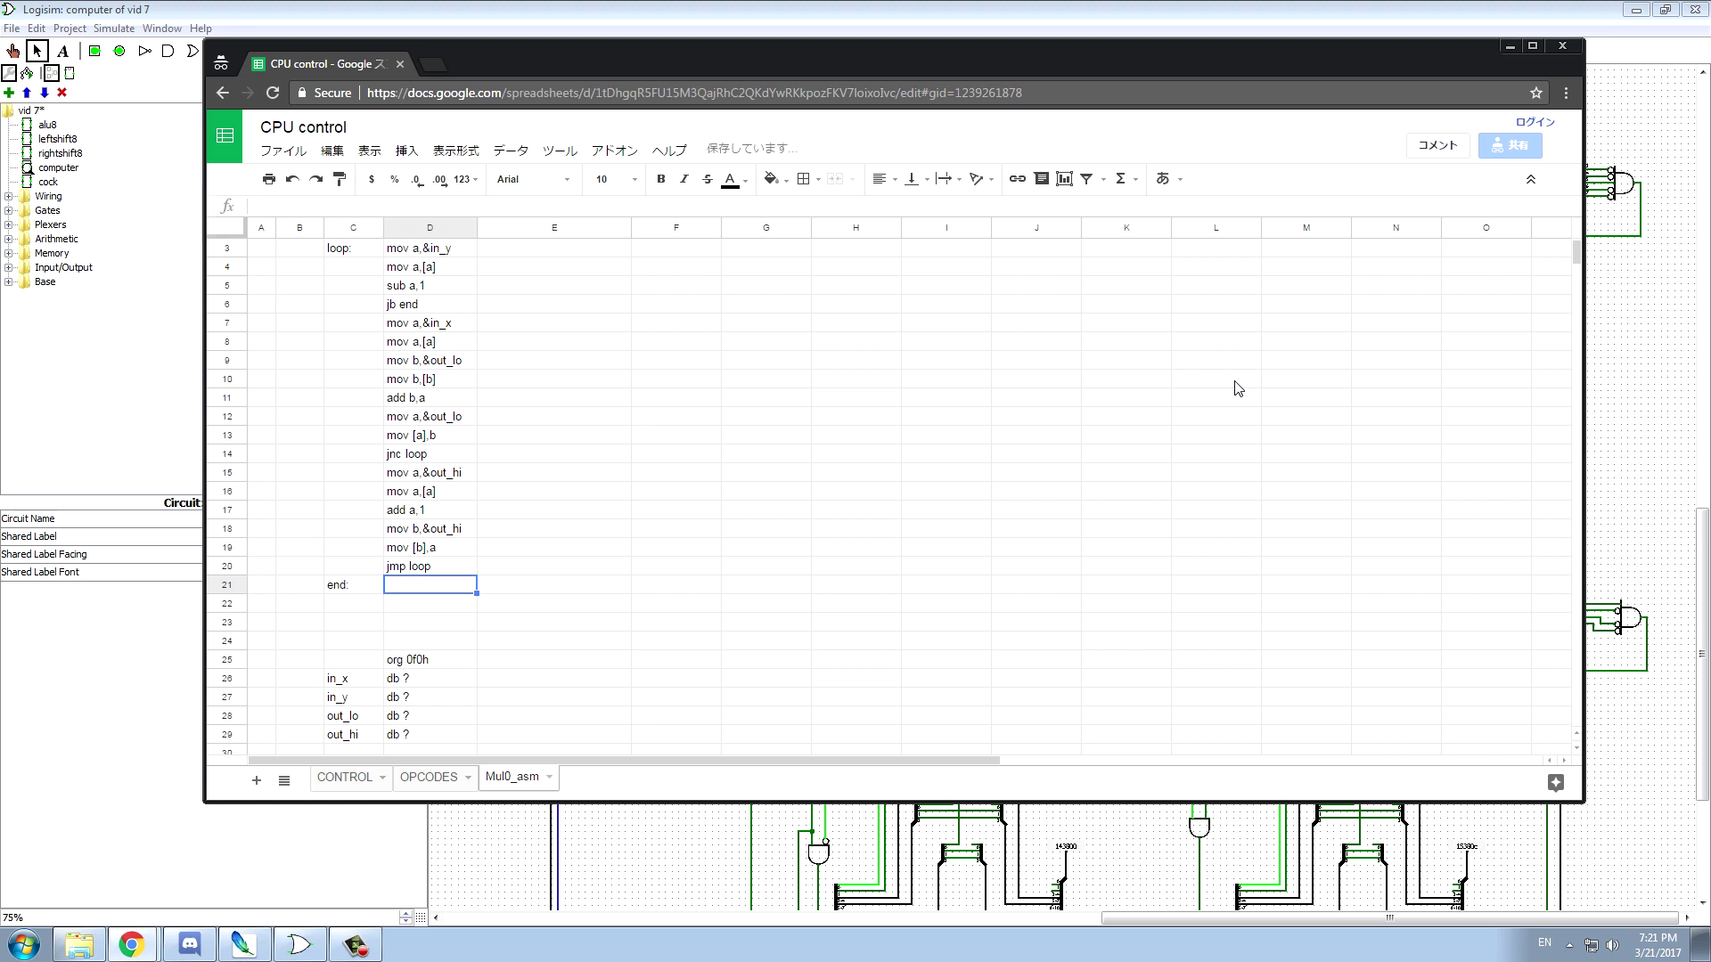
{"action": "type", "text": "jmp "}
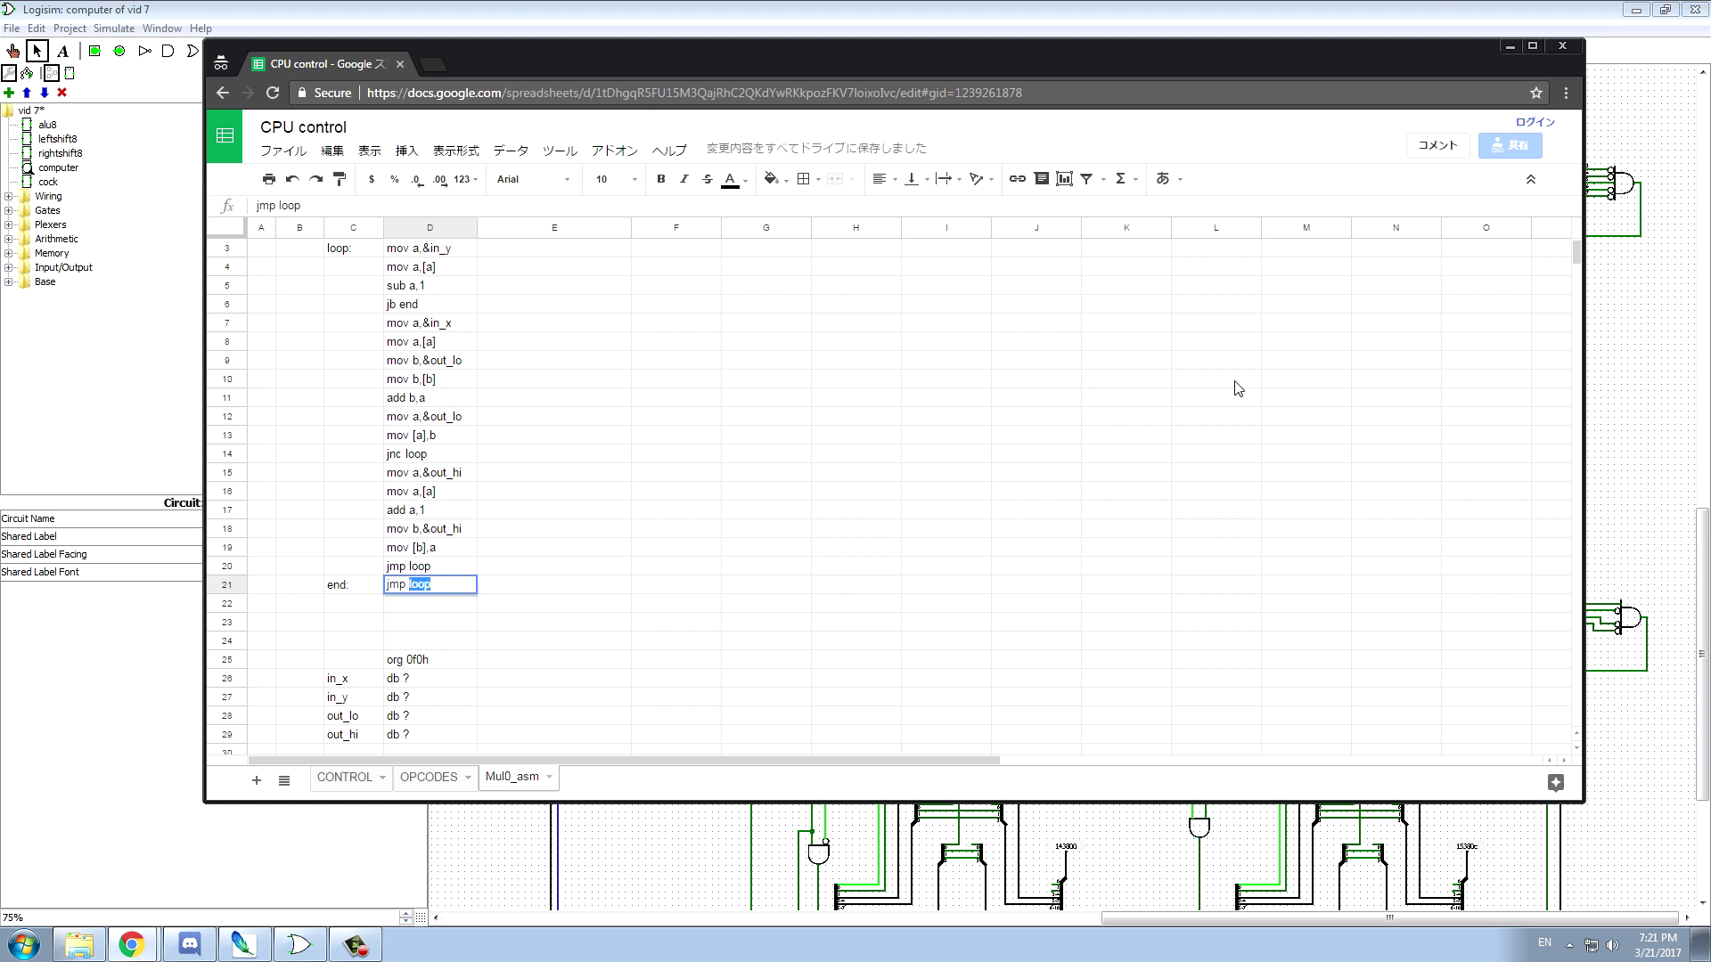
{"action": "type", "text": "end"}
{"action": "left_click", "coordinate": [423, 308]}
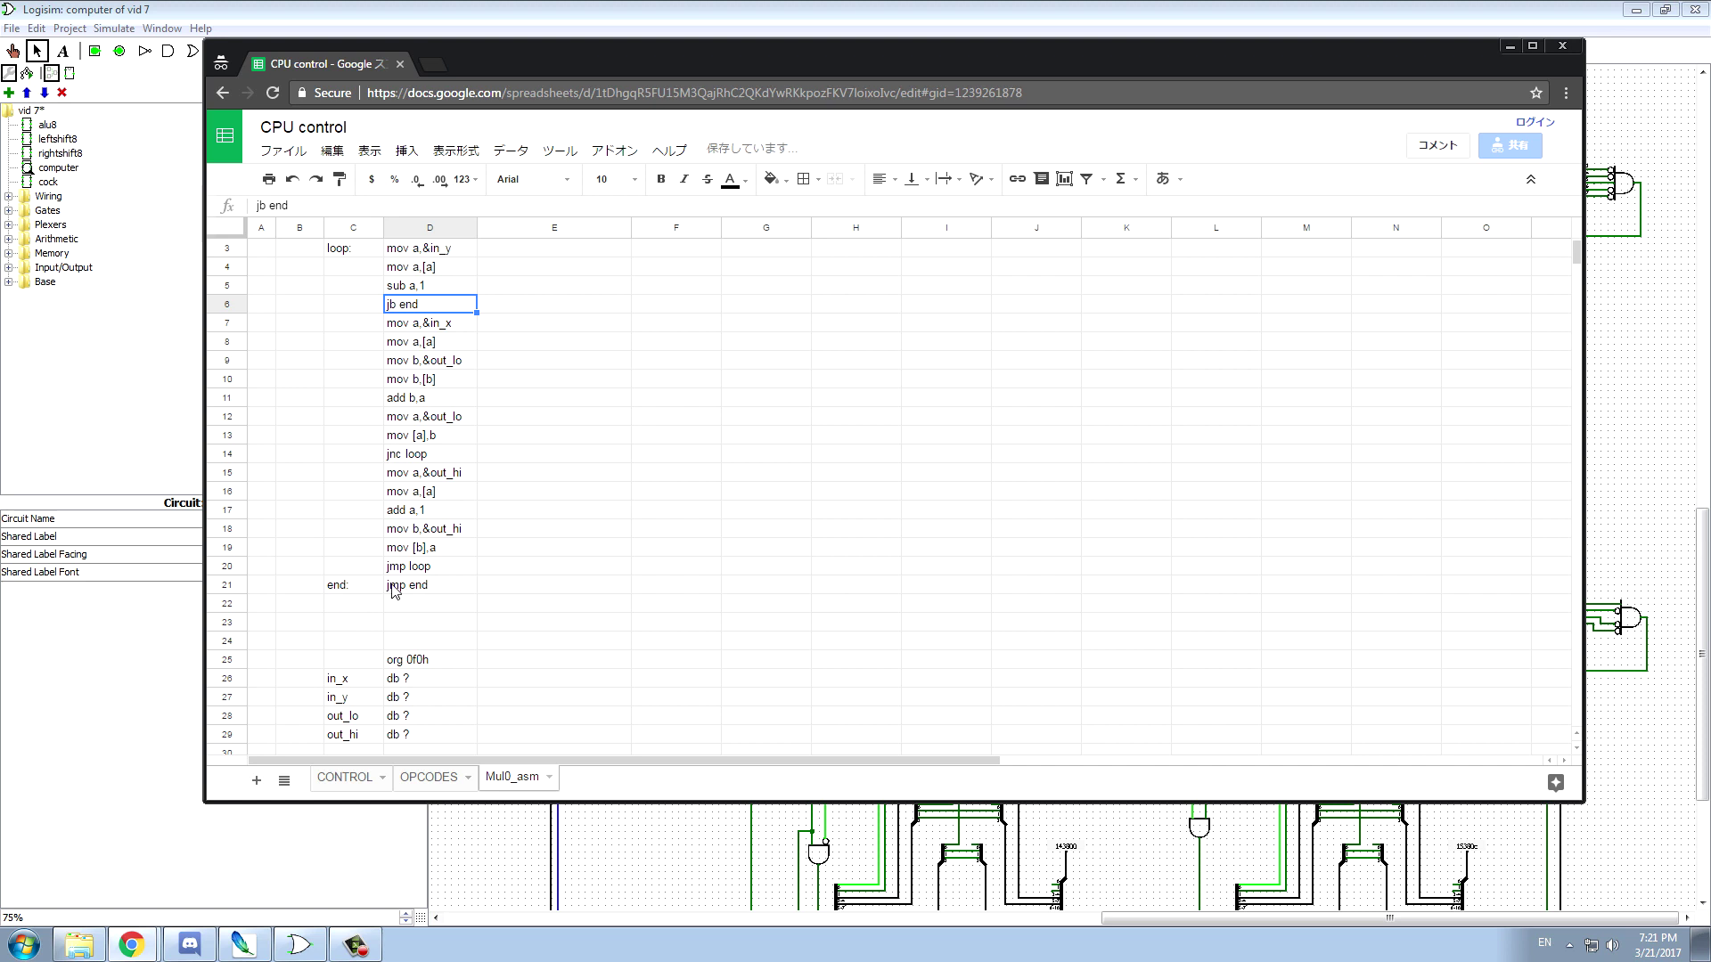
- Move the org 0f0h data block with its four labels from C25:D29 up to start at cell C23
{"action": "left_click", "coordinate": [412, 734]}
{"action": "left_click_drag", "start_coordinate": [412, 734], "coordinate": [352, 664]}
{"action": "key", "text": "ctrl+c"}
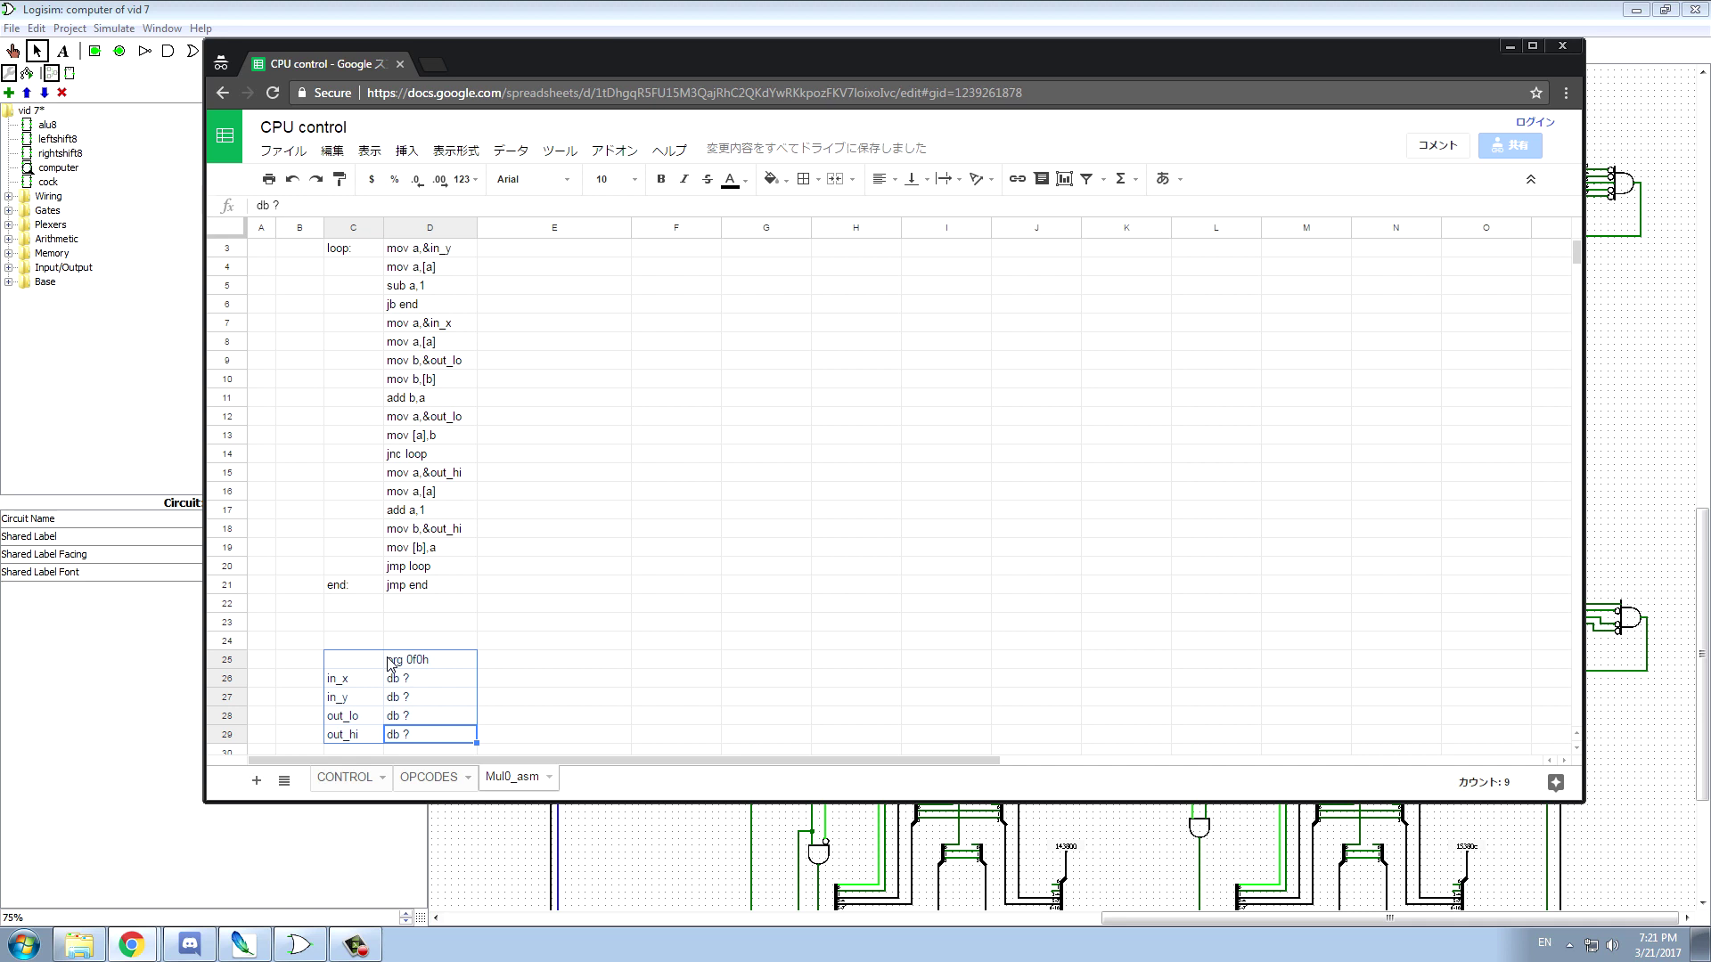
{"action": "left_click", "coordinate": [367, 624]}
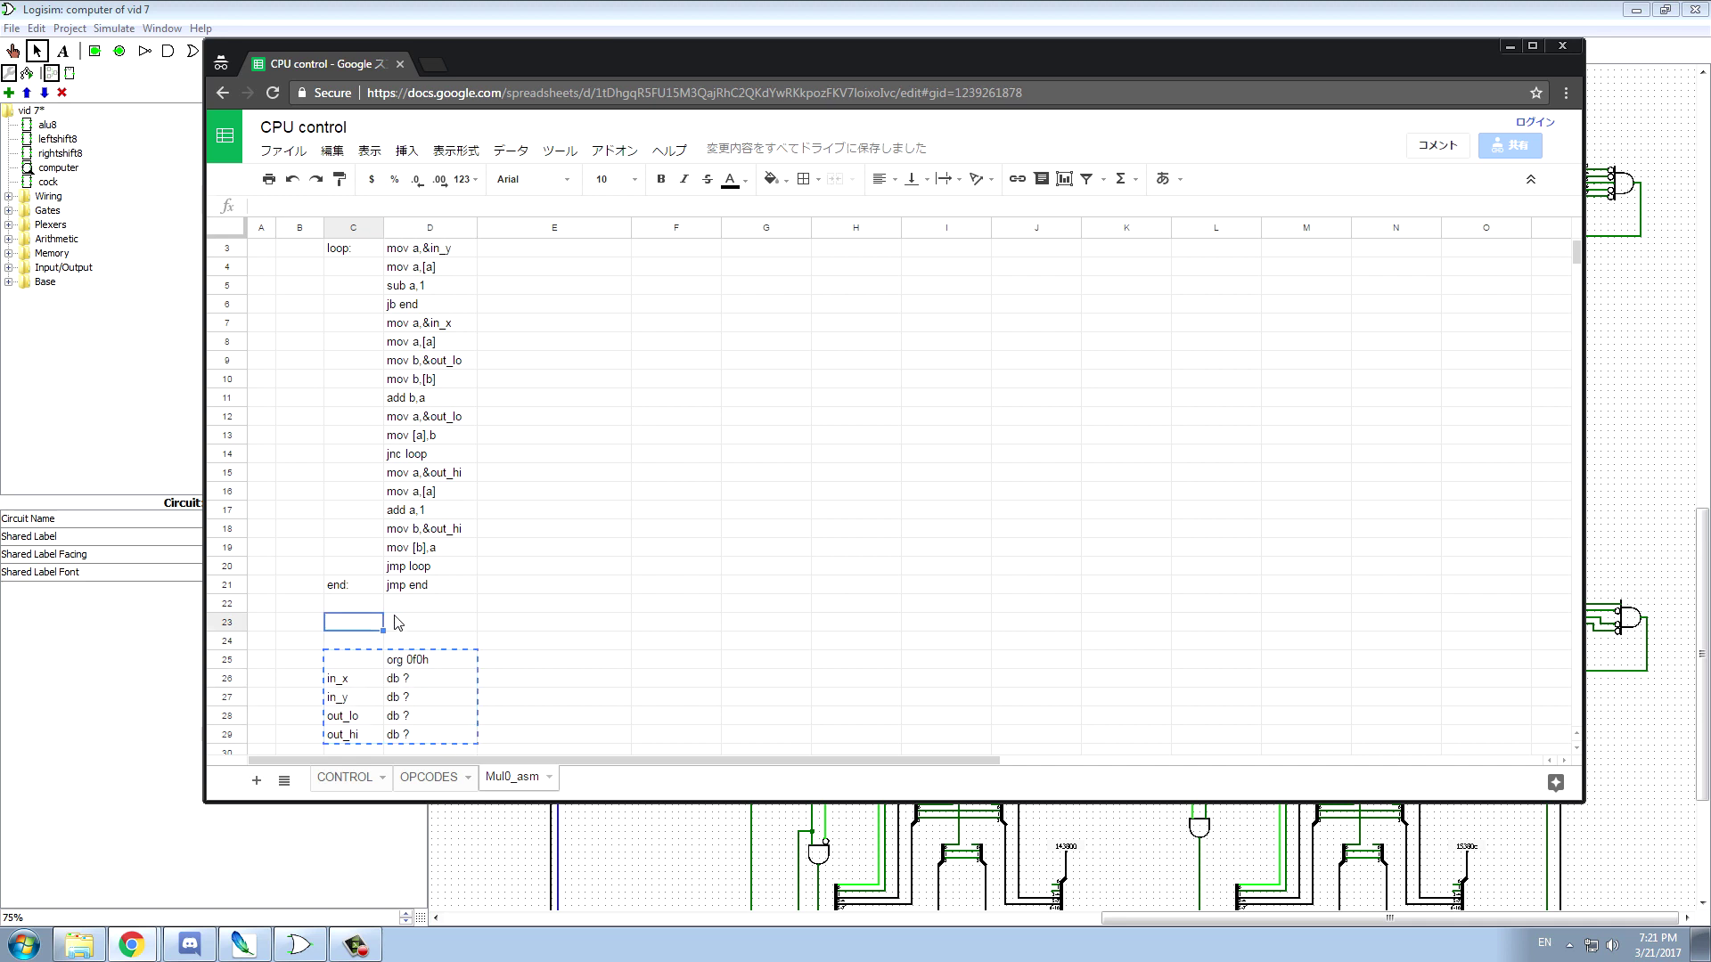
{"action": "key", "text": "ctrl+v"}
{"action": "left_click", "coordinate": [532, 626]}
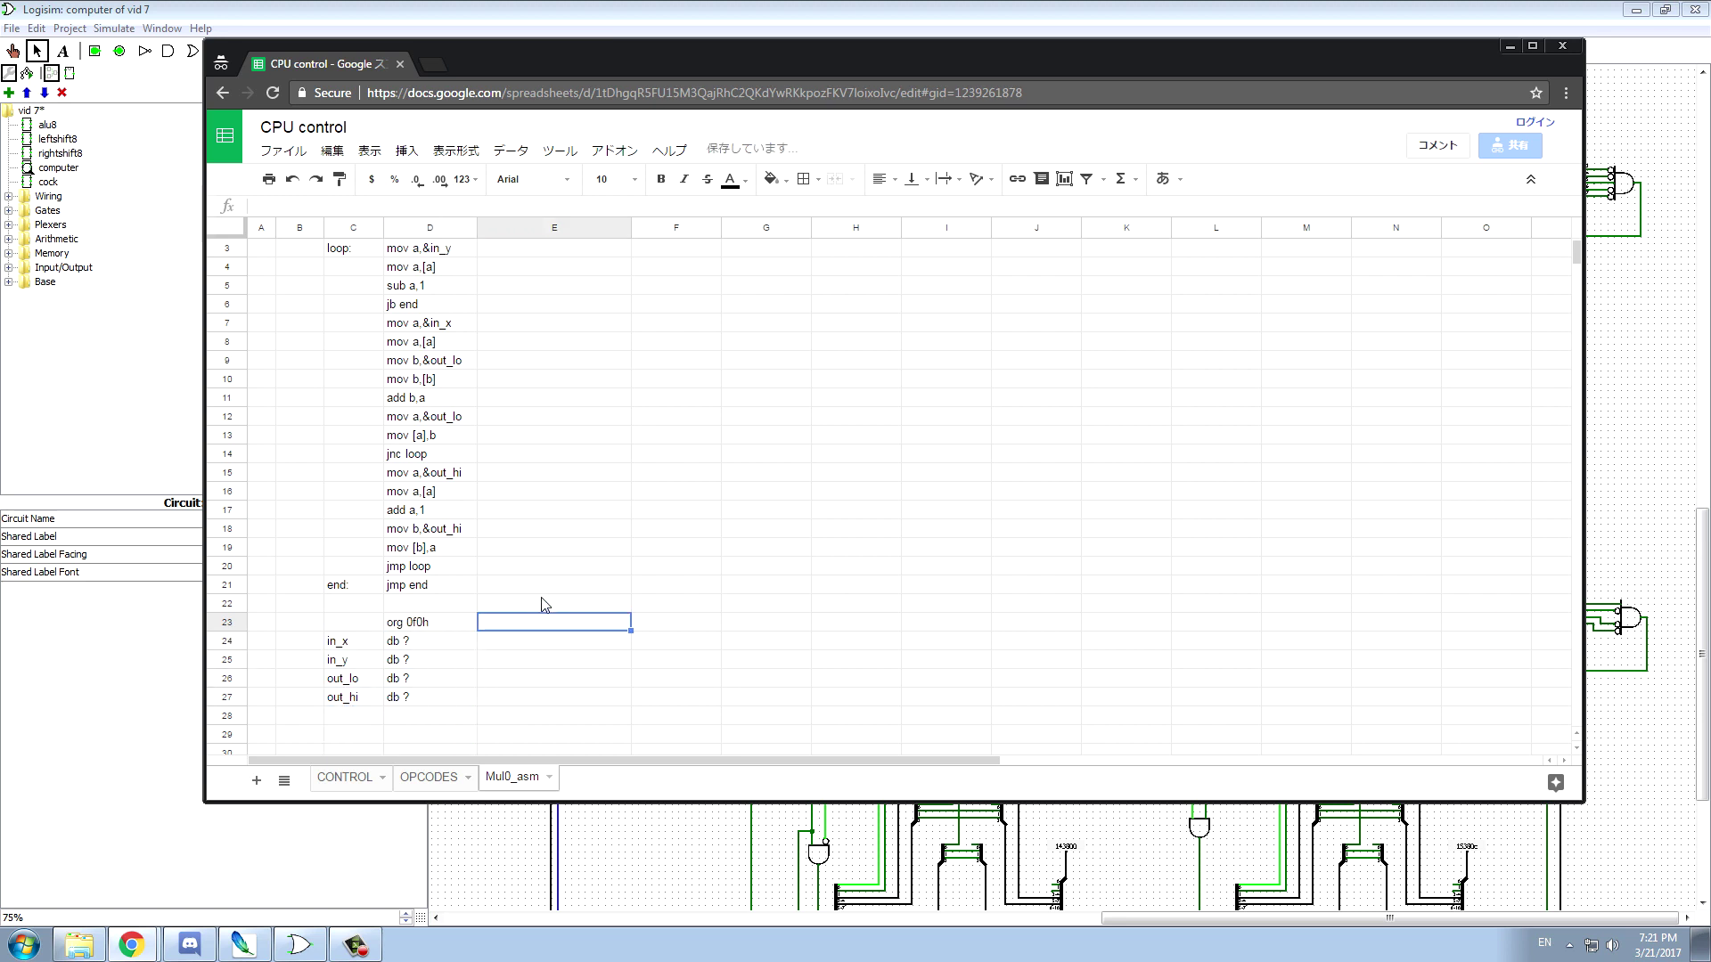
- Enter the origin directive org 0h in cell D2 above the loop's first instruction
{"action": "scroll", "coordinate": [548, 688], "scroll_direction": "up", "scroll_amount": 1}
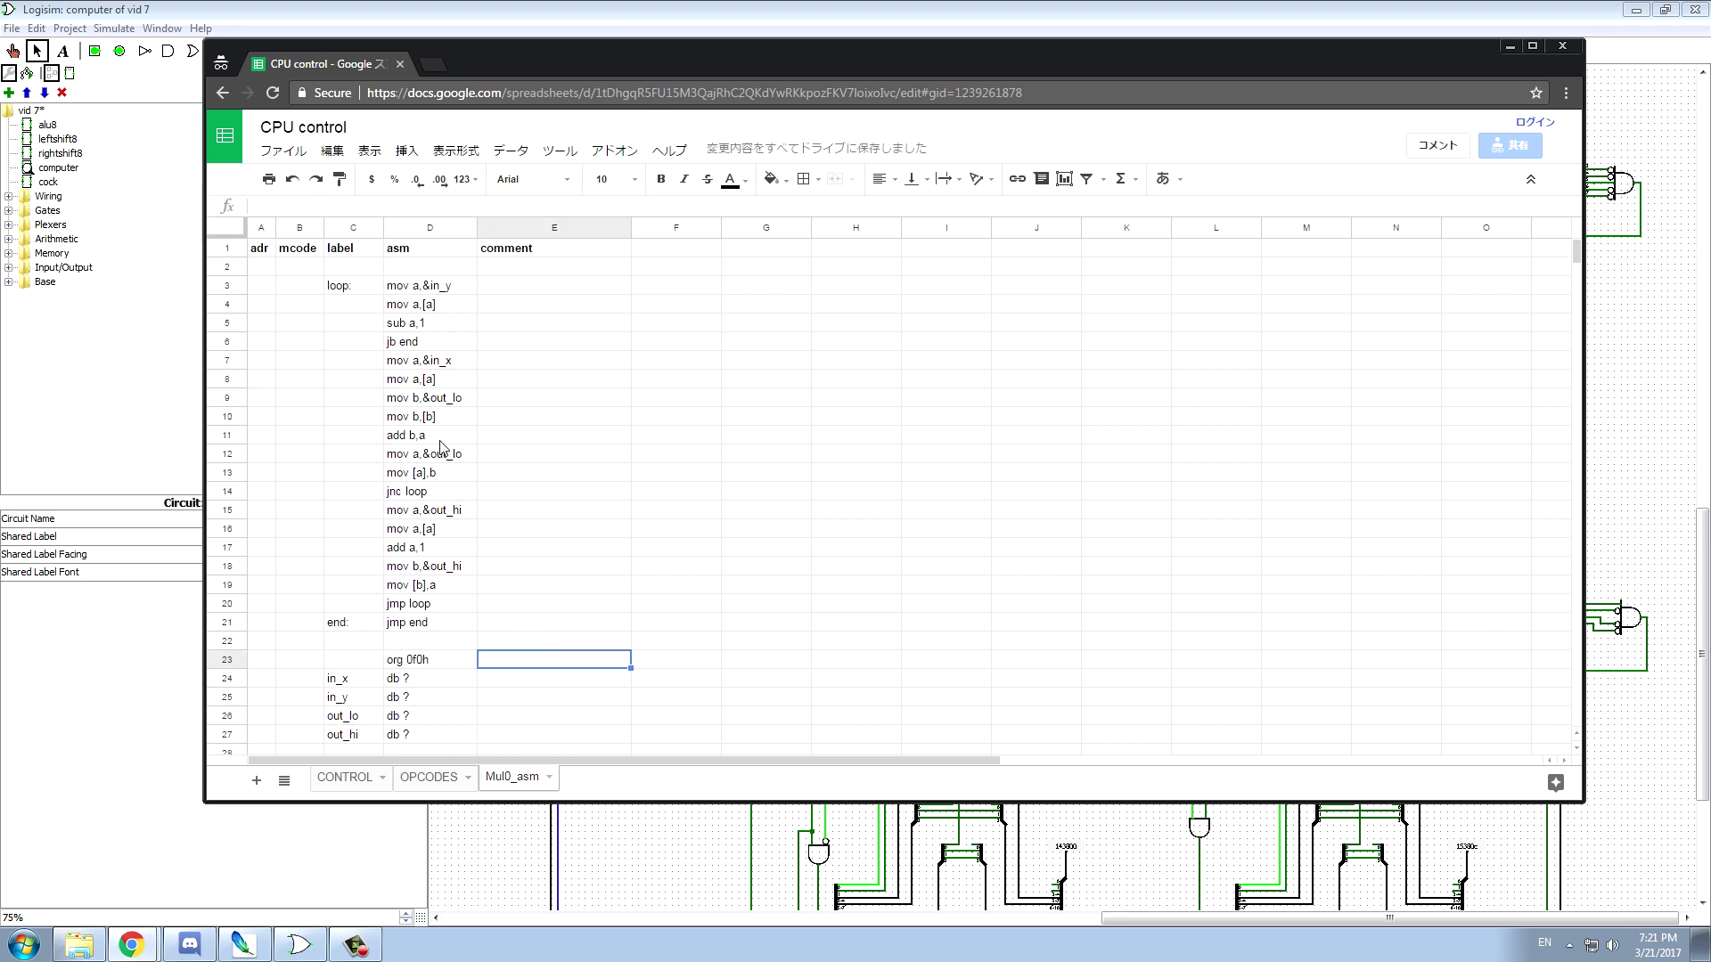
{"action": "left_click", "coordinate": [395, 267]}
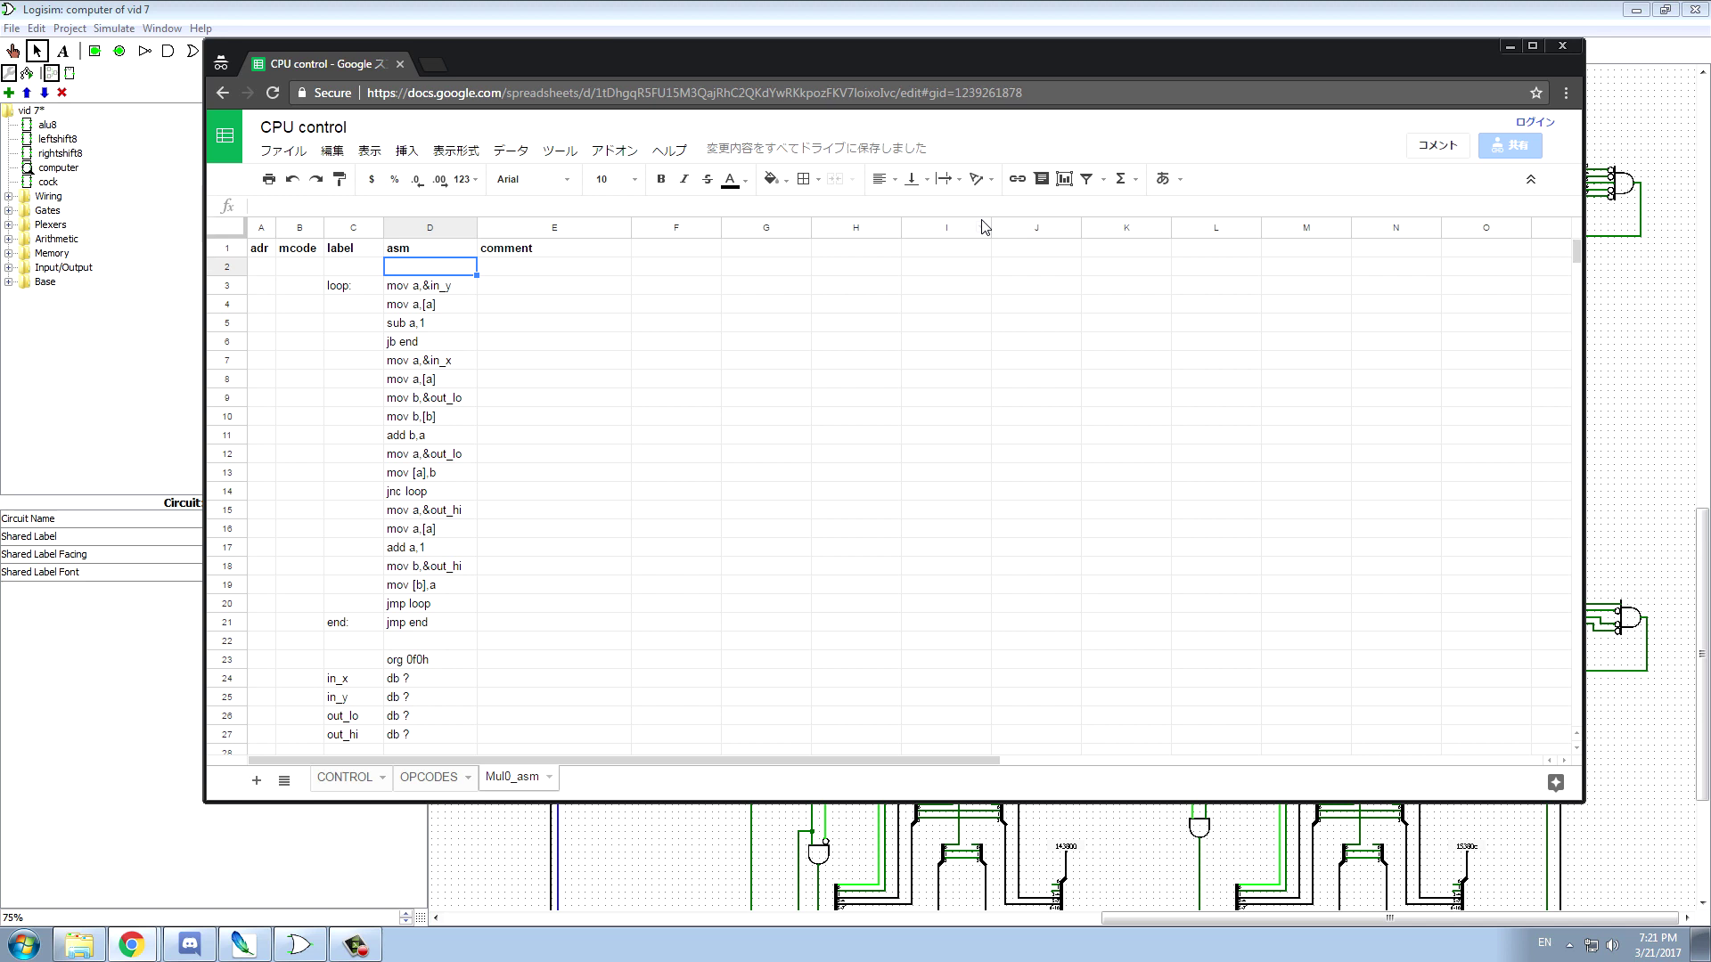
{"action": "type", "text": "org 0h"}
{"action": "scroll", "coordinate": [419, 606], "scroll_direction": "down", "scroll_amount": 2}
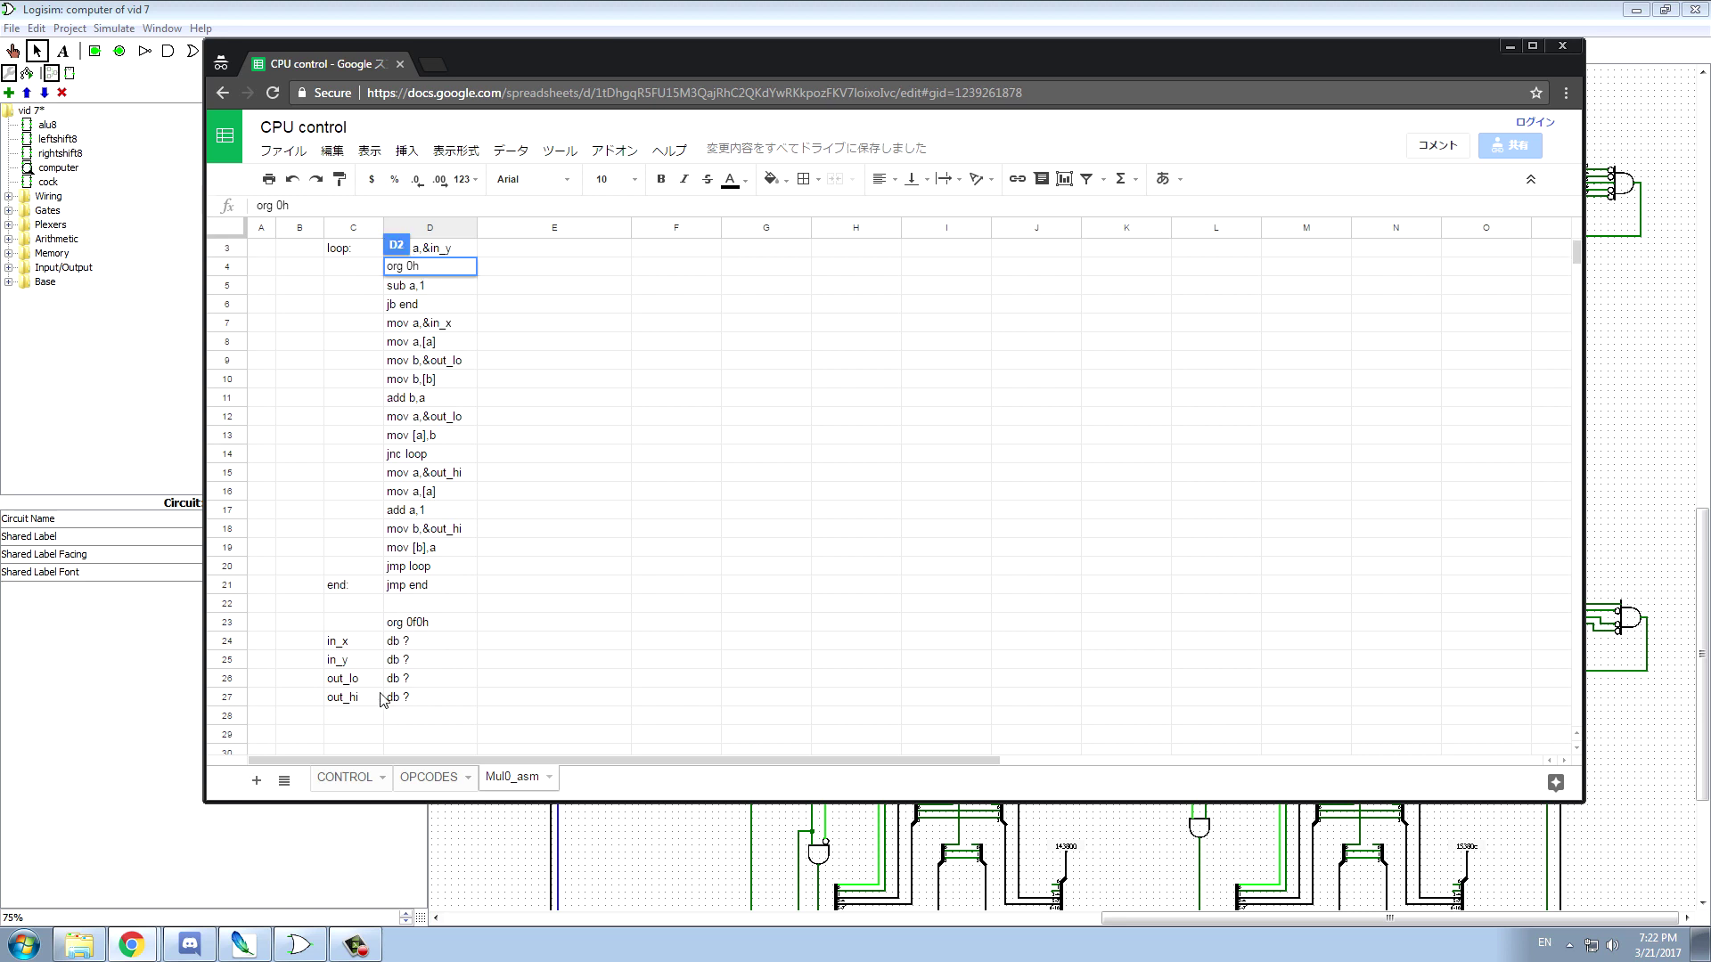
{"action": "scroll", "coordinate": [424, 607], "scroll_direction": "up", "scroll_amount": 2}
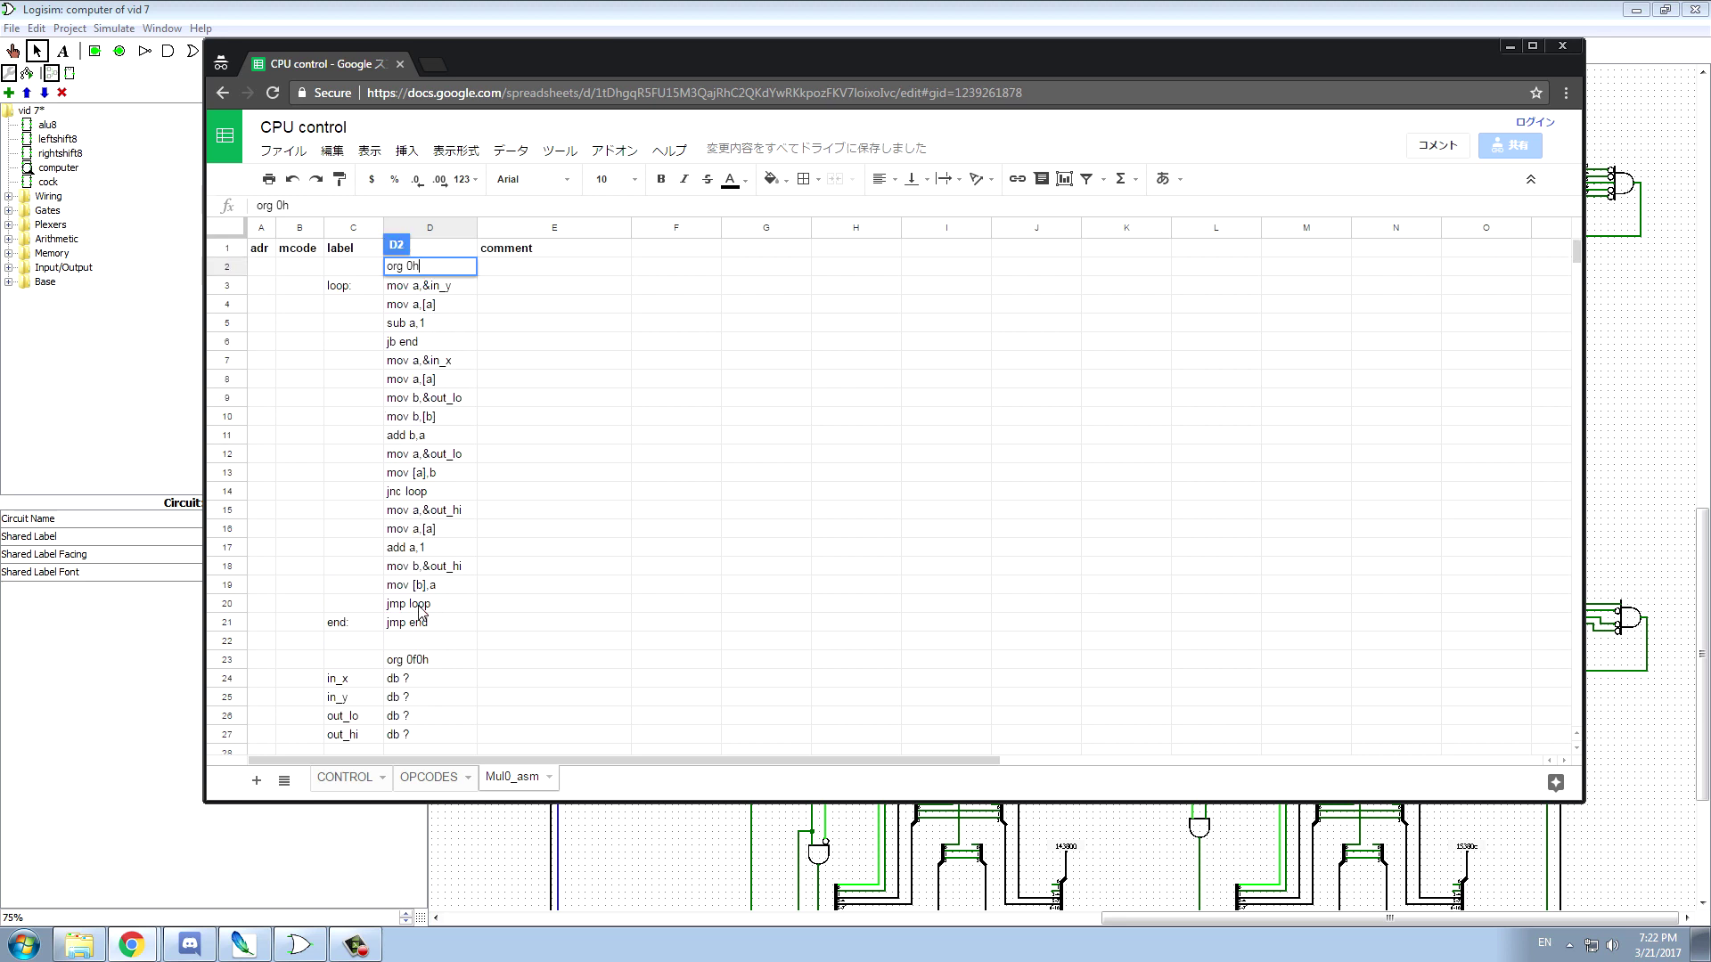
{"action": "scroll", "coordinate": [426, 606], "scroll_direction": "down", "scroll_amount": 3}
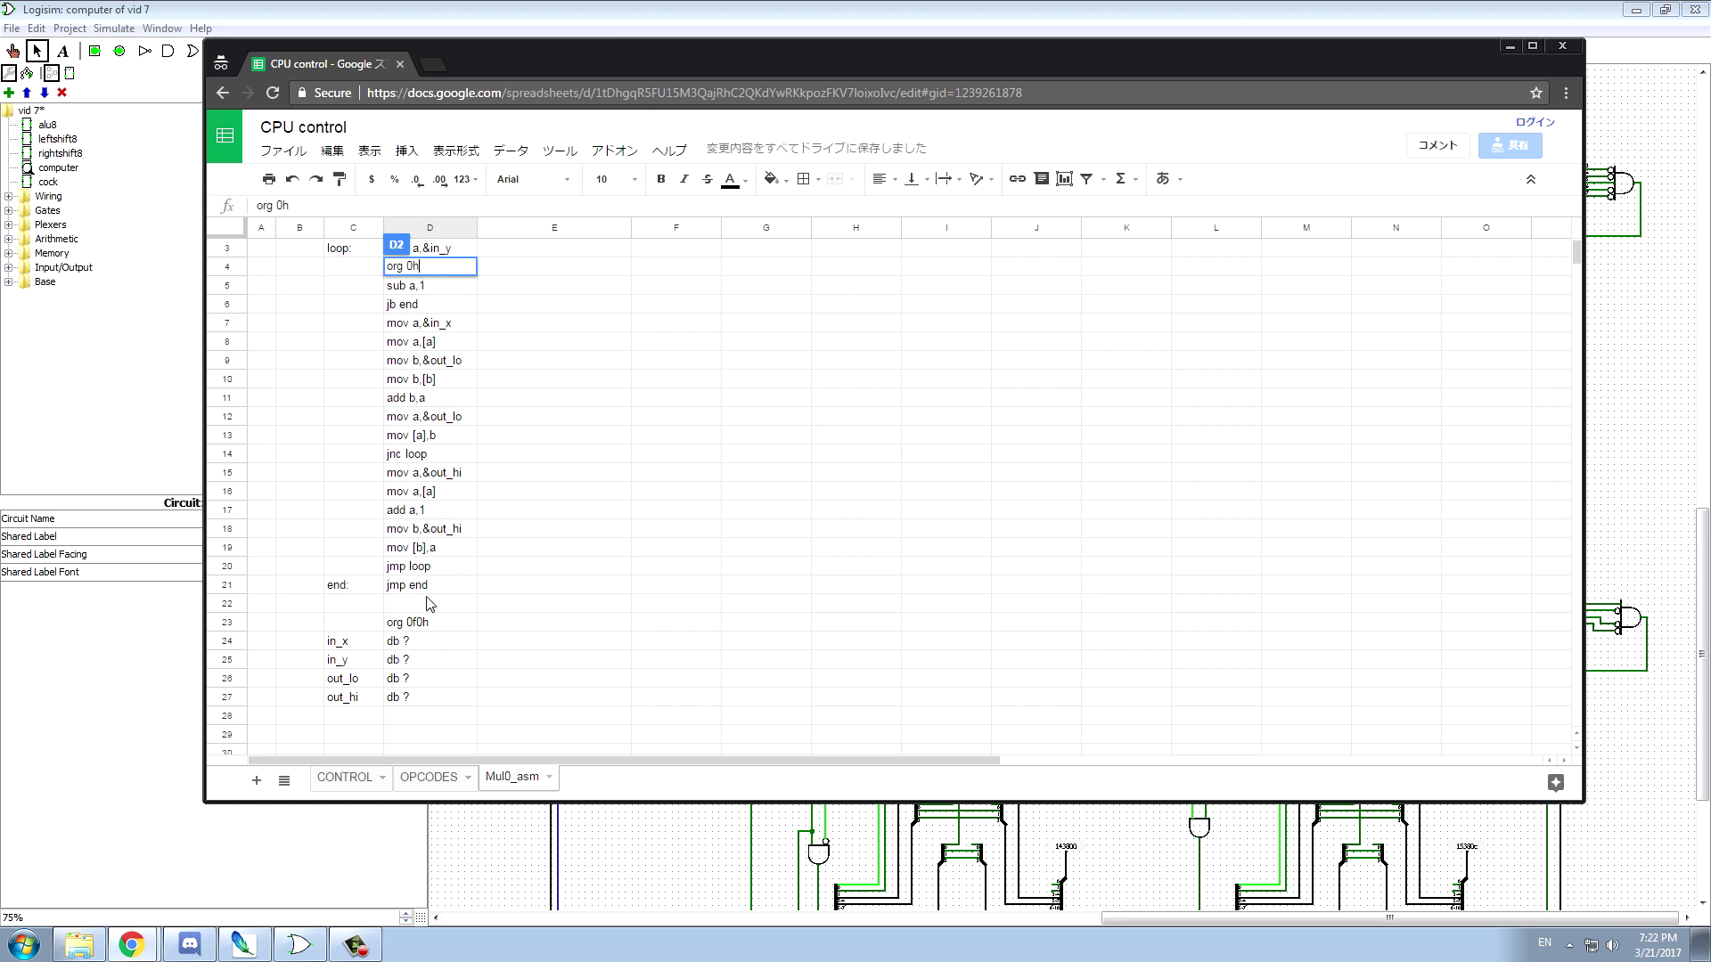
{"action": "scroll", "coordinate": [436, 561], "scroll_direction": "up", "scroll_amount": 3}
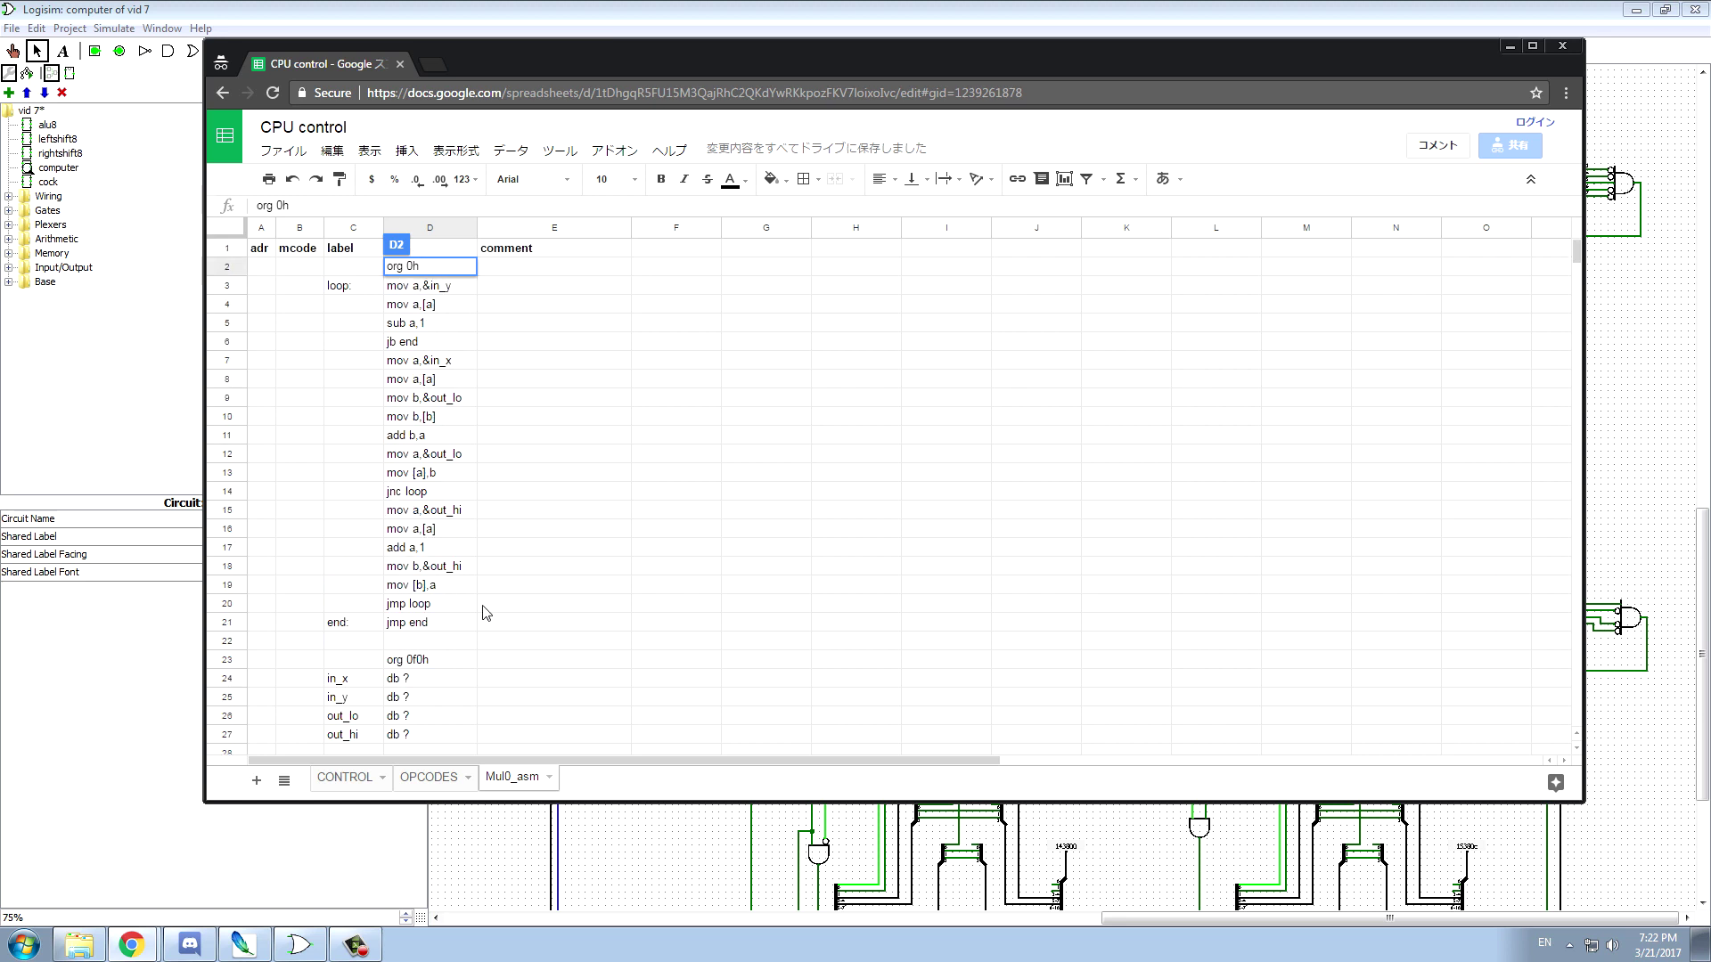
{"action": "left_click", "coordinate": [346, 323]}
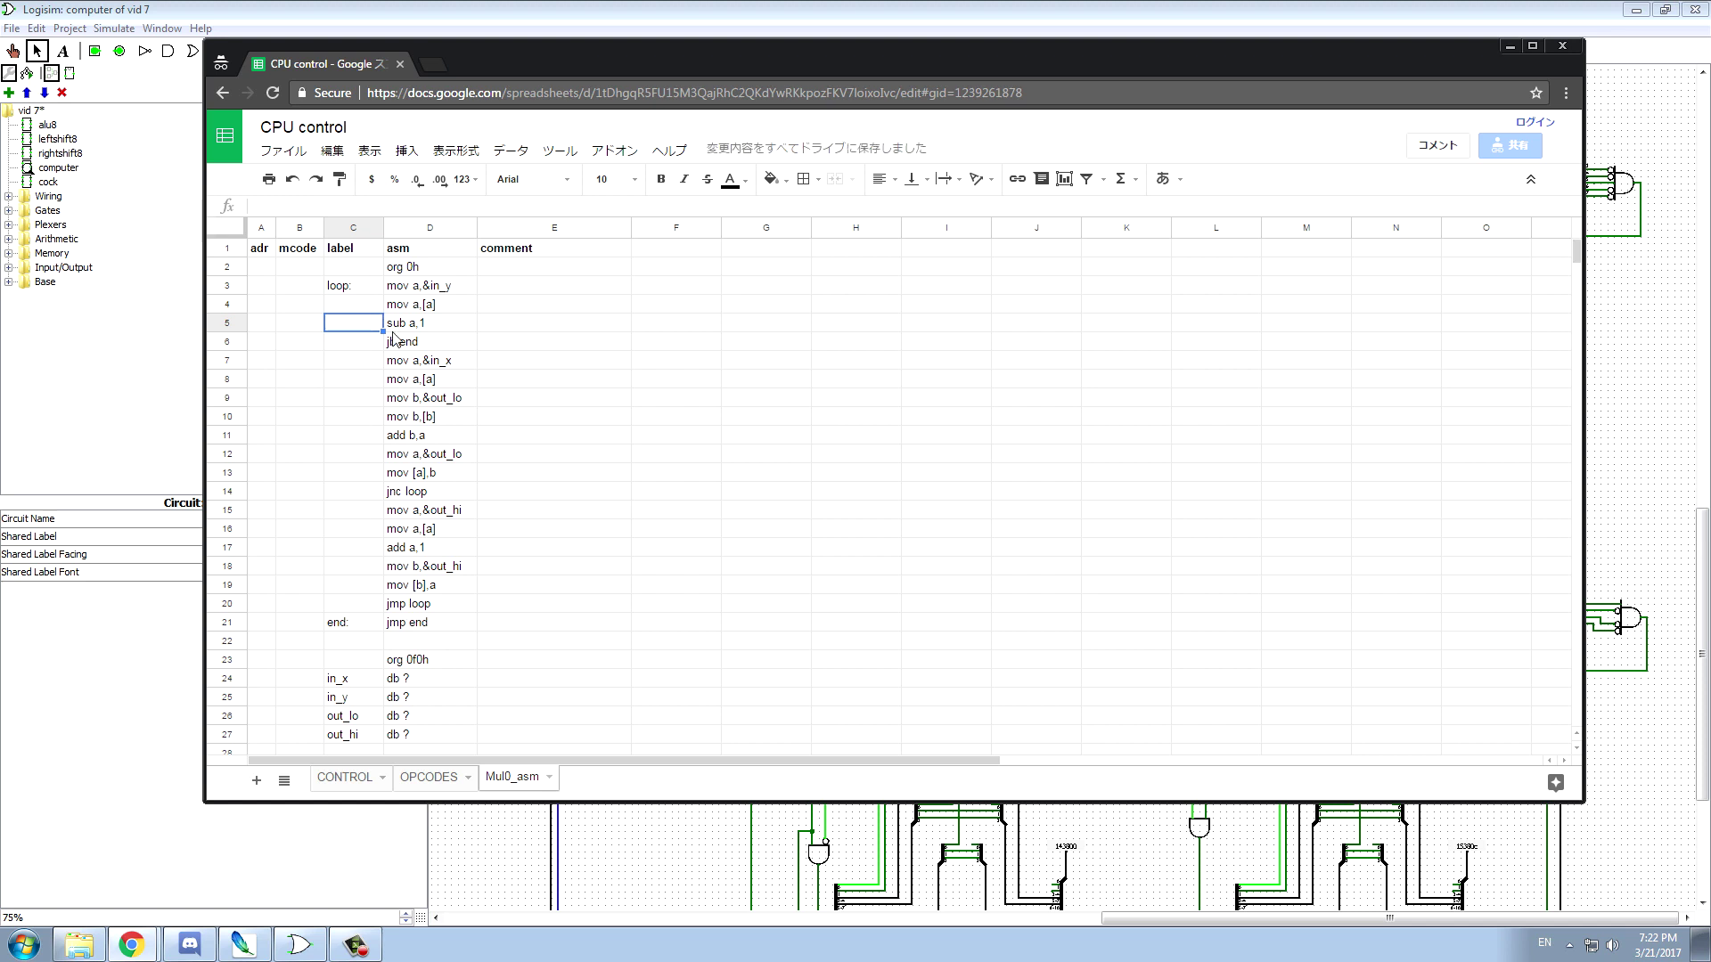
- Check the jxx imm opcode entry on the OPCODES sheet and return to the Mul0_asm sheet
{"action": "left_click", "coordinate": [432, 777]}
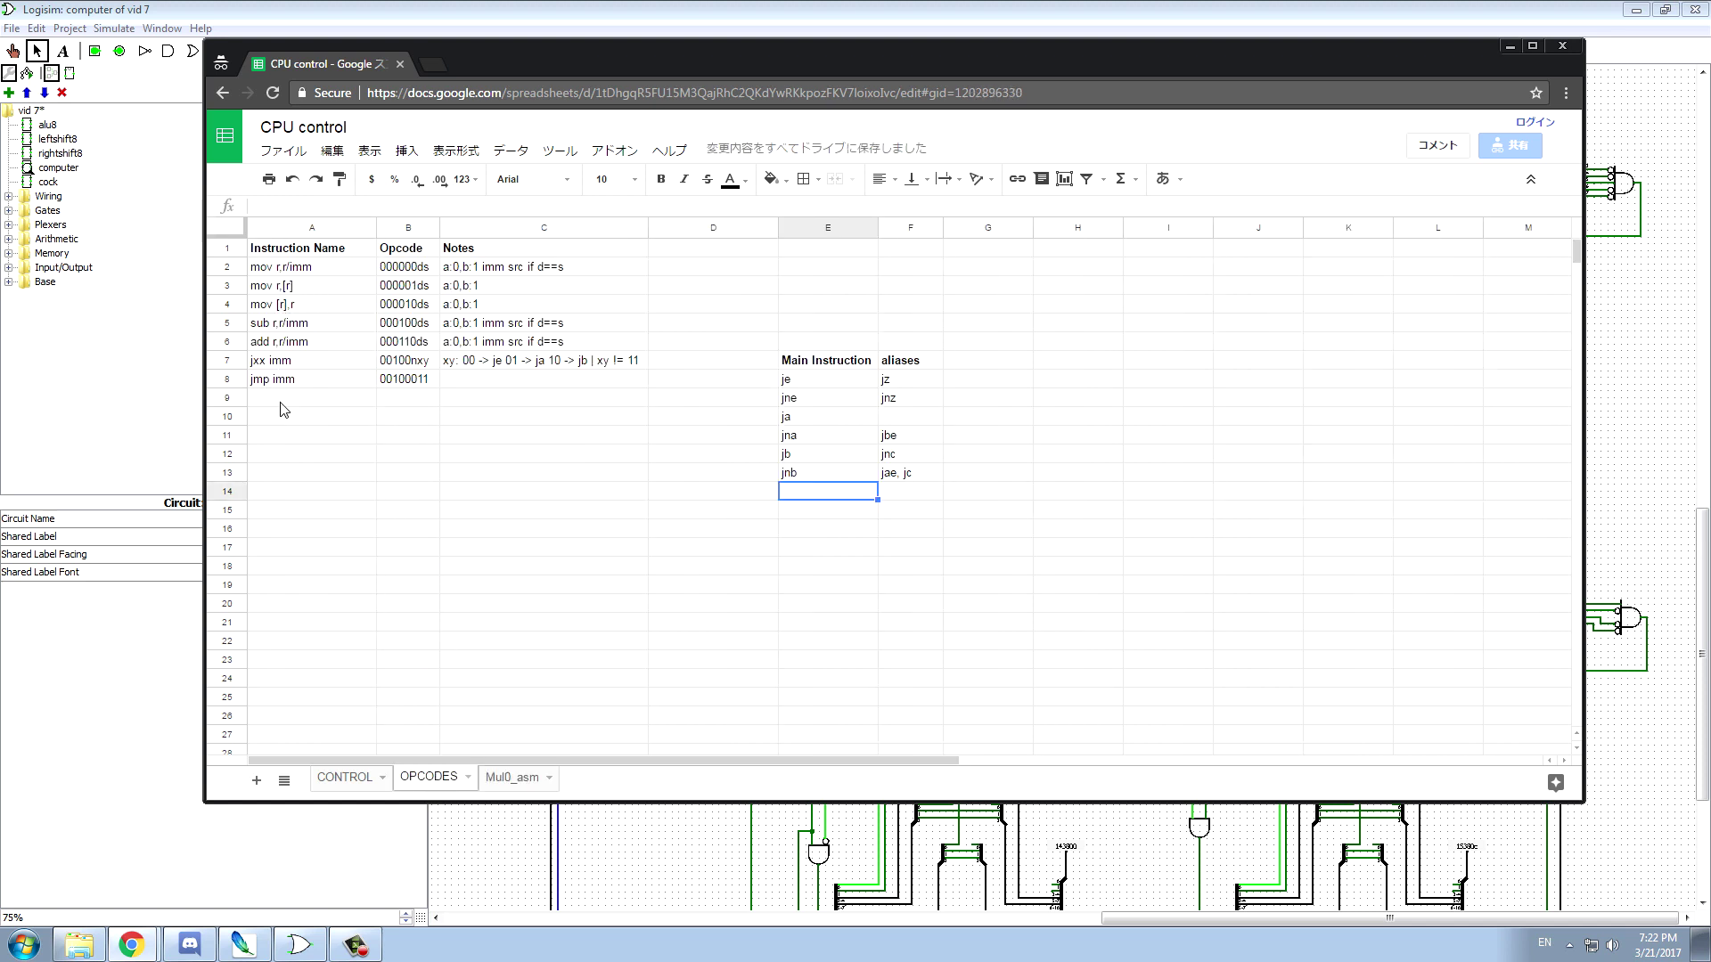
{"action": "left_click", "coordinate": [263, 367]}
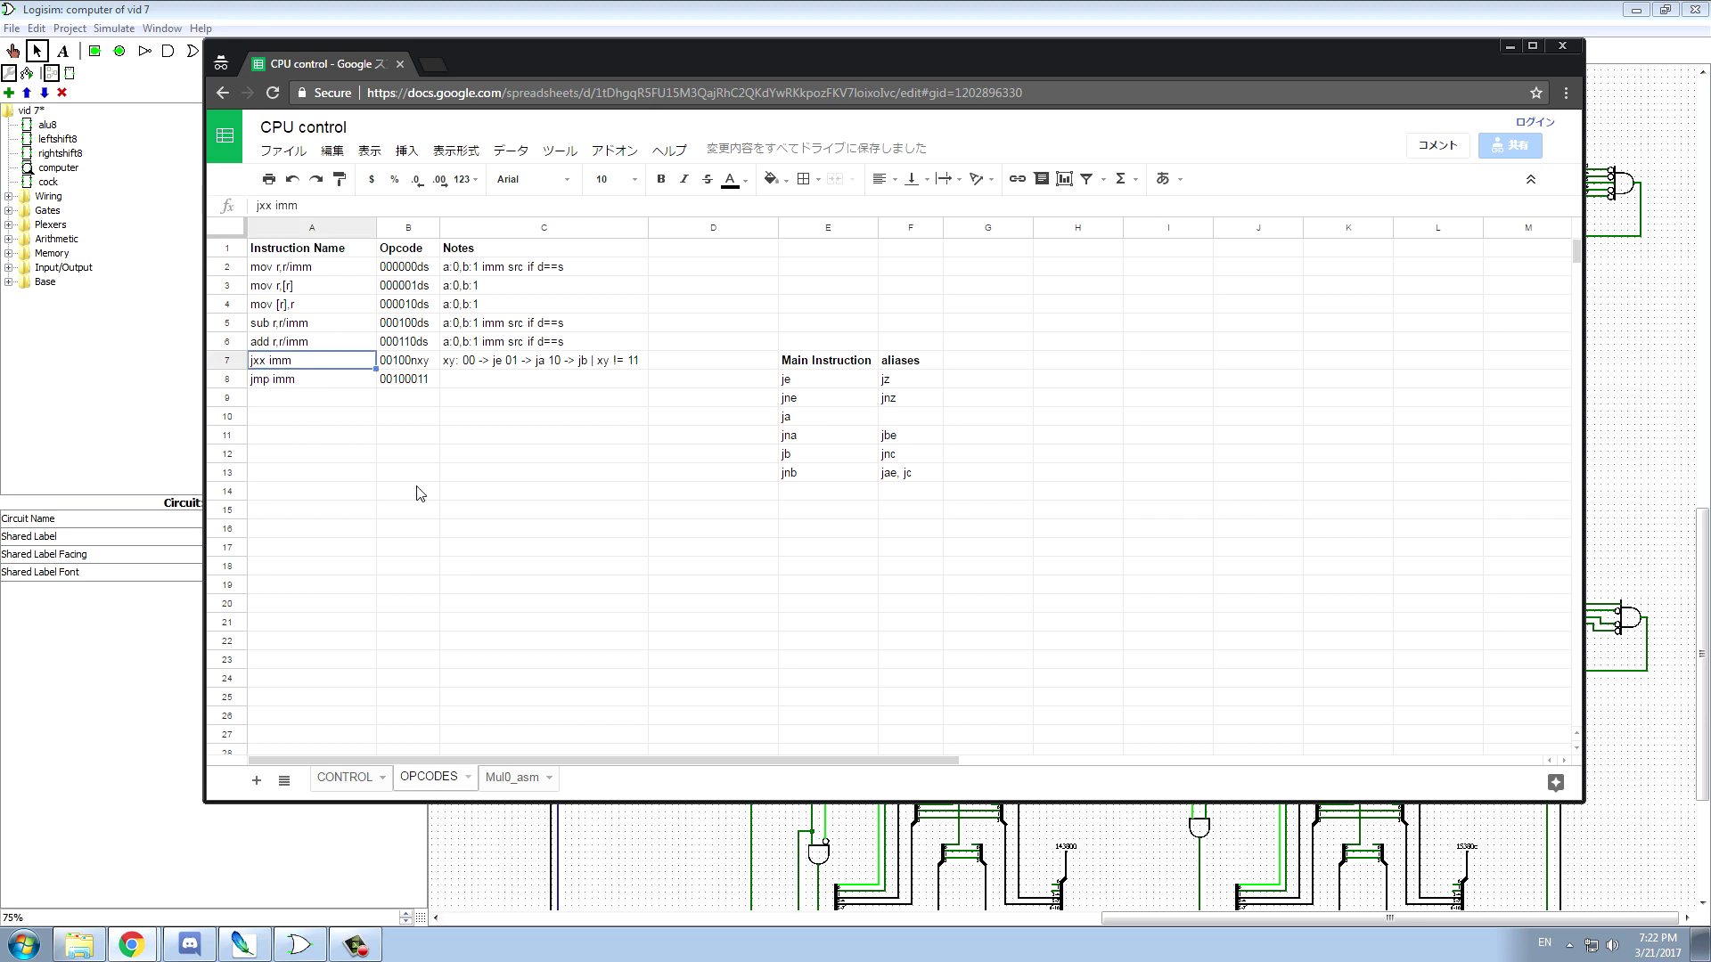
{"action": "left_click", "coordinate": [513, 777]}
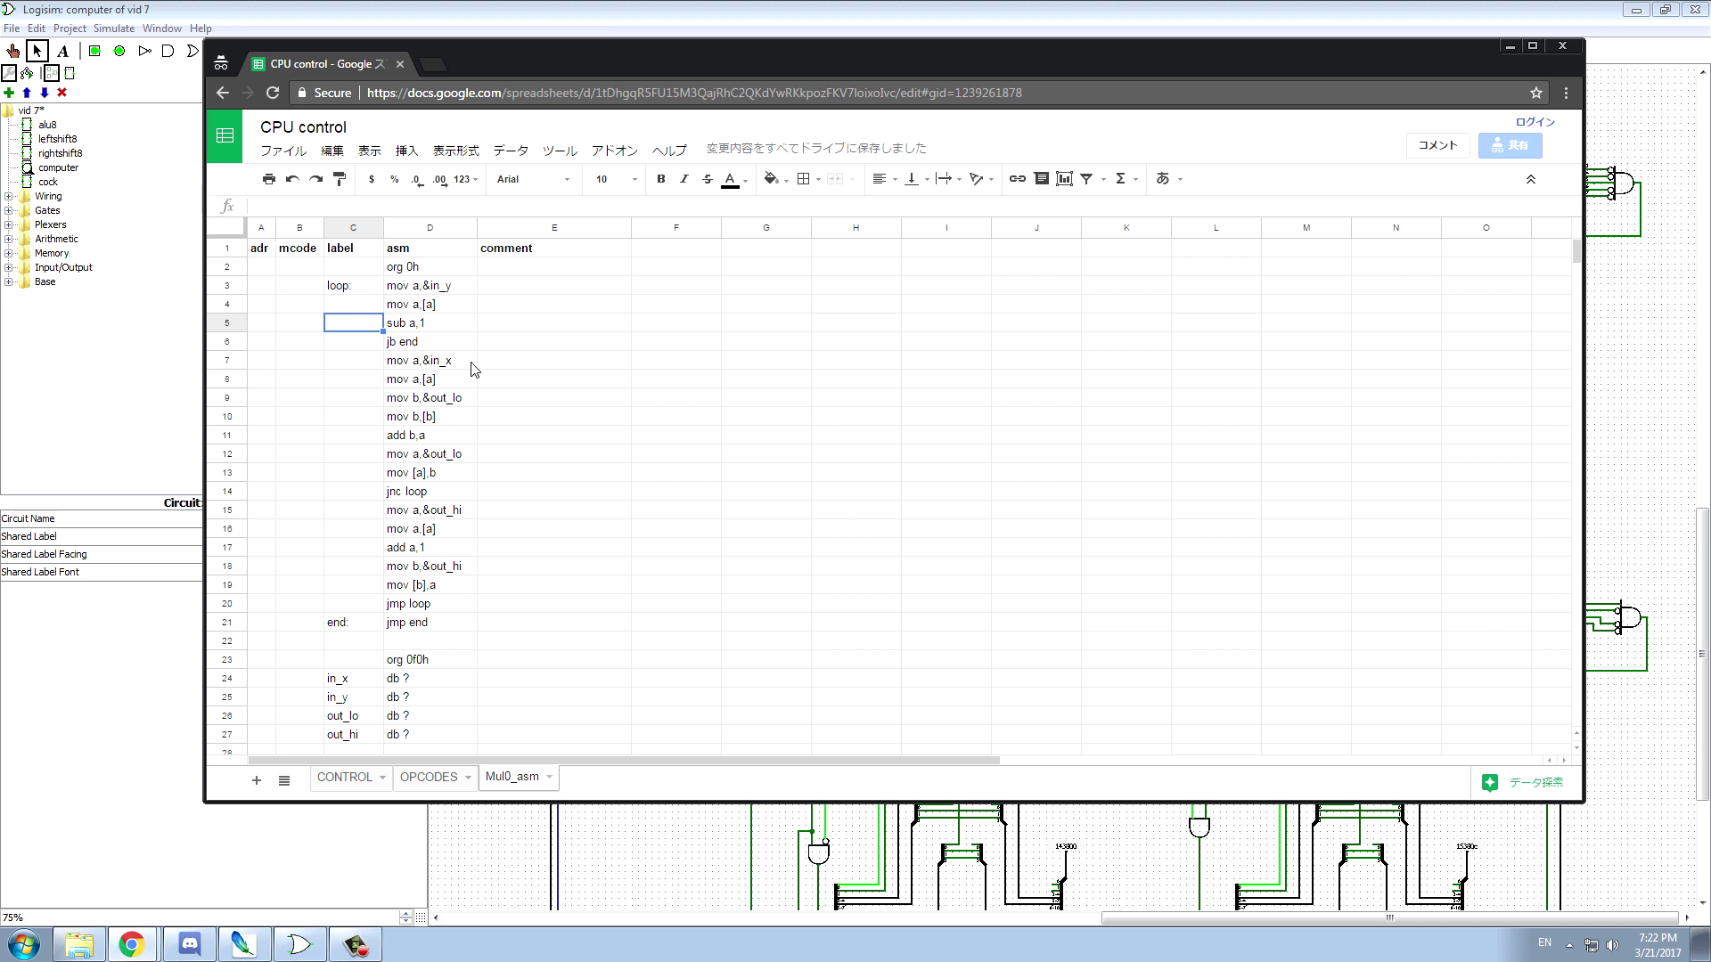
- Enter the address 00 in cell A3 of the adr column for the first instruction
{"action": "left_click", "coordinate": [269, 270]}
{"action": "left_click", "coordinate": [292, 269]}
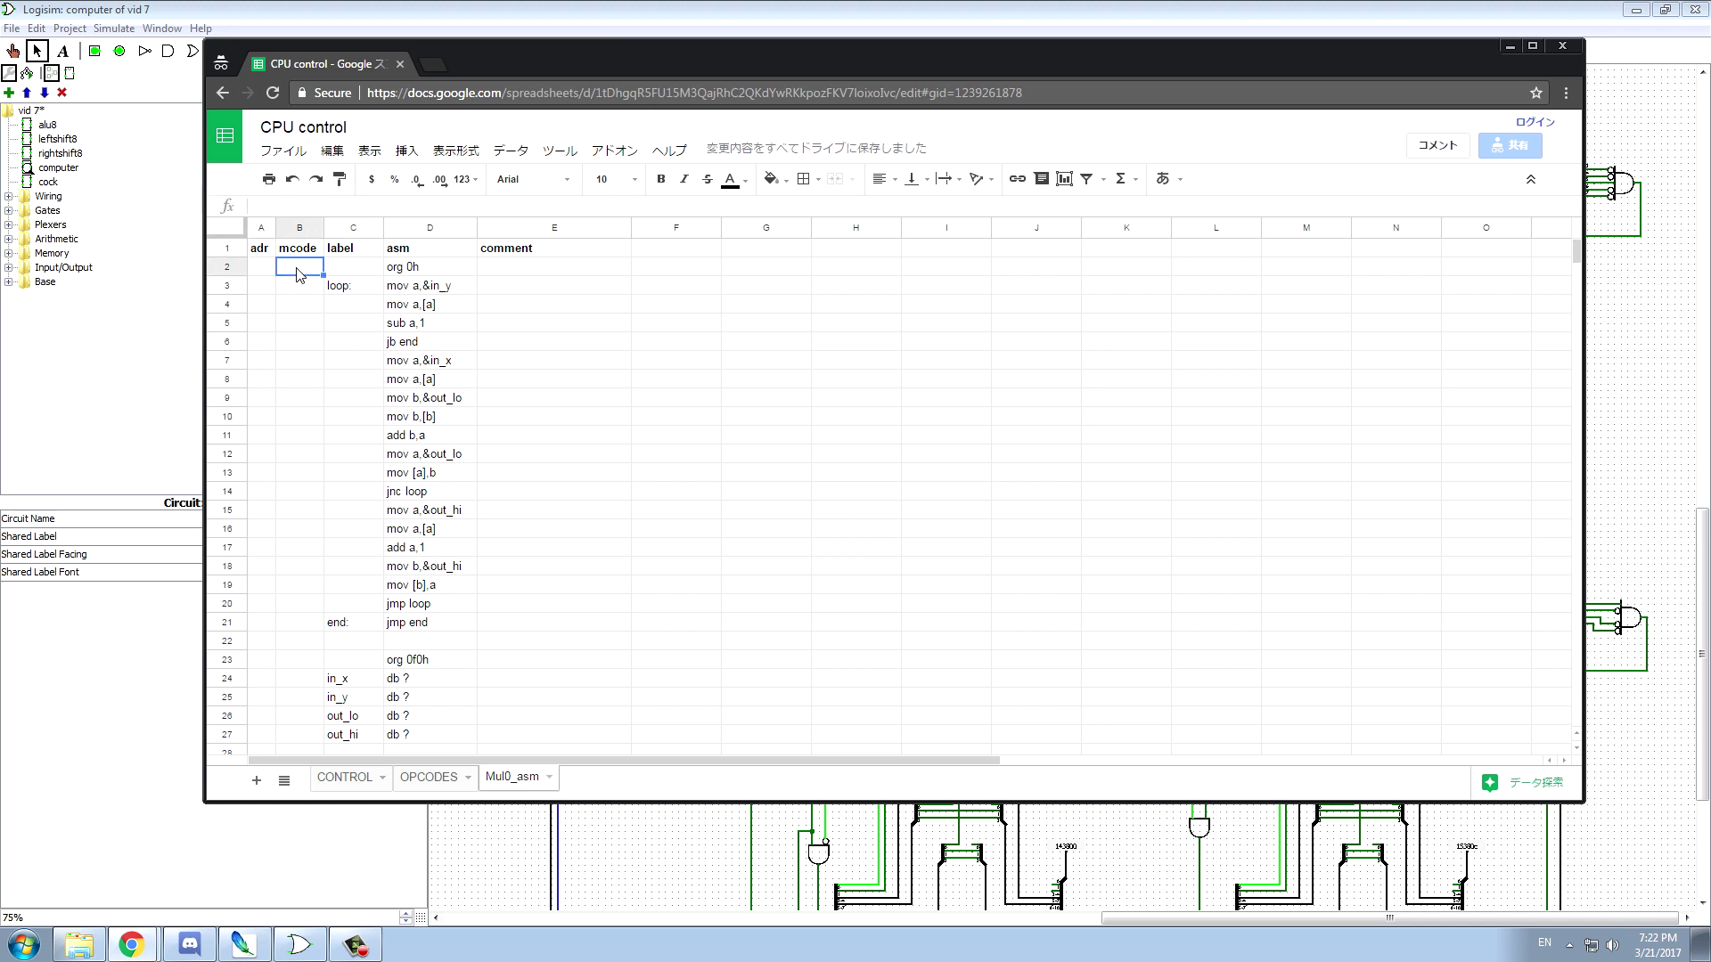
{"action": "left_click", "coordinate": [260, 272]}
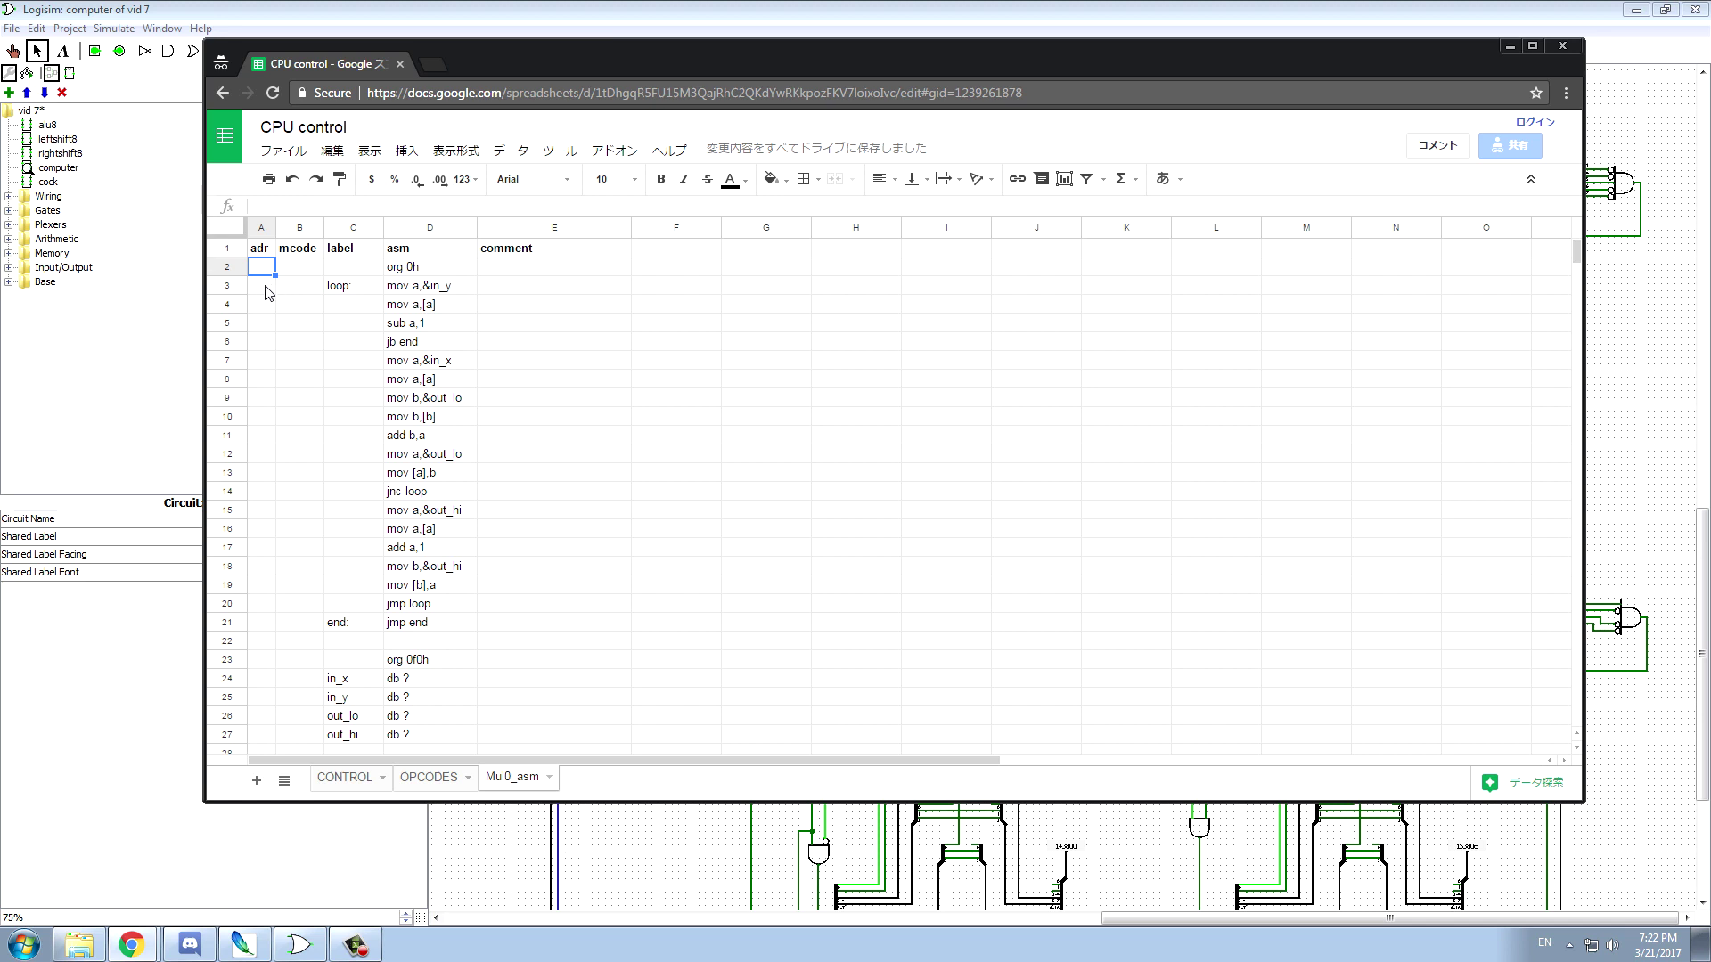
{"action": "left_click", "coordinate": [267, 288]}
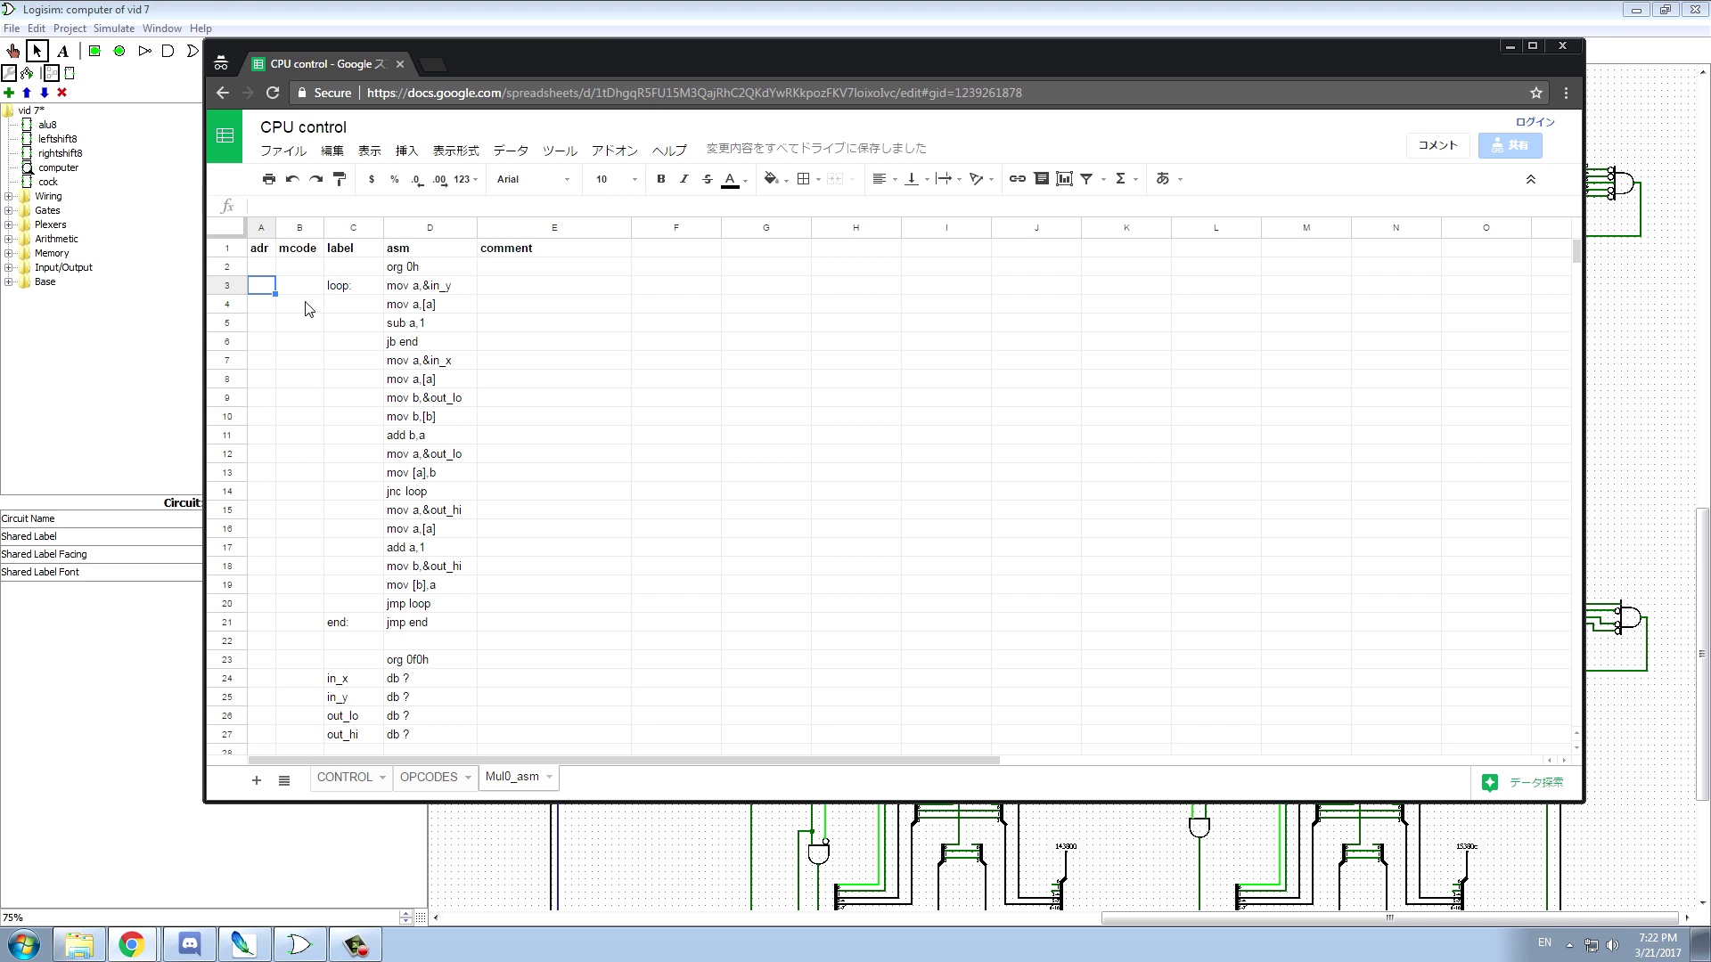
{"action": "type", "text": "00"}
{"action": "key", "text": "Tab"}
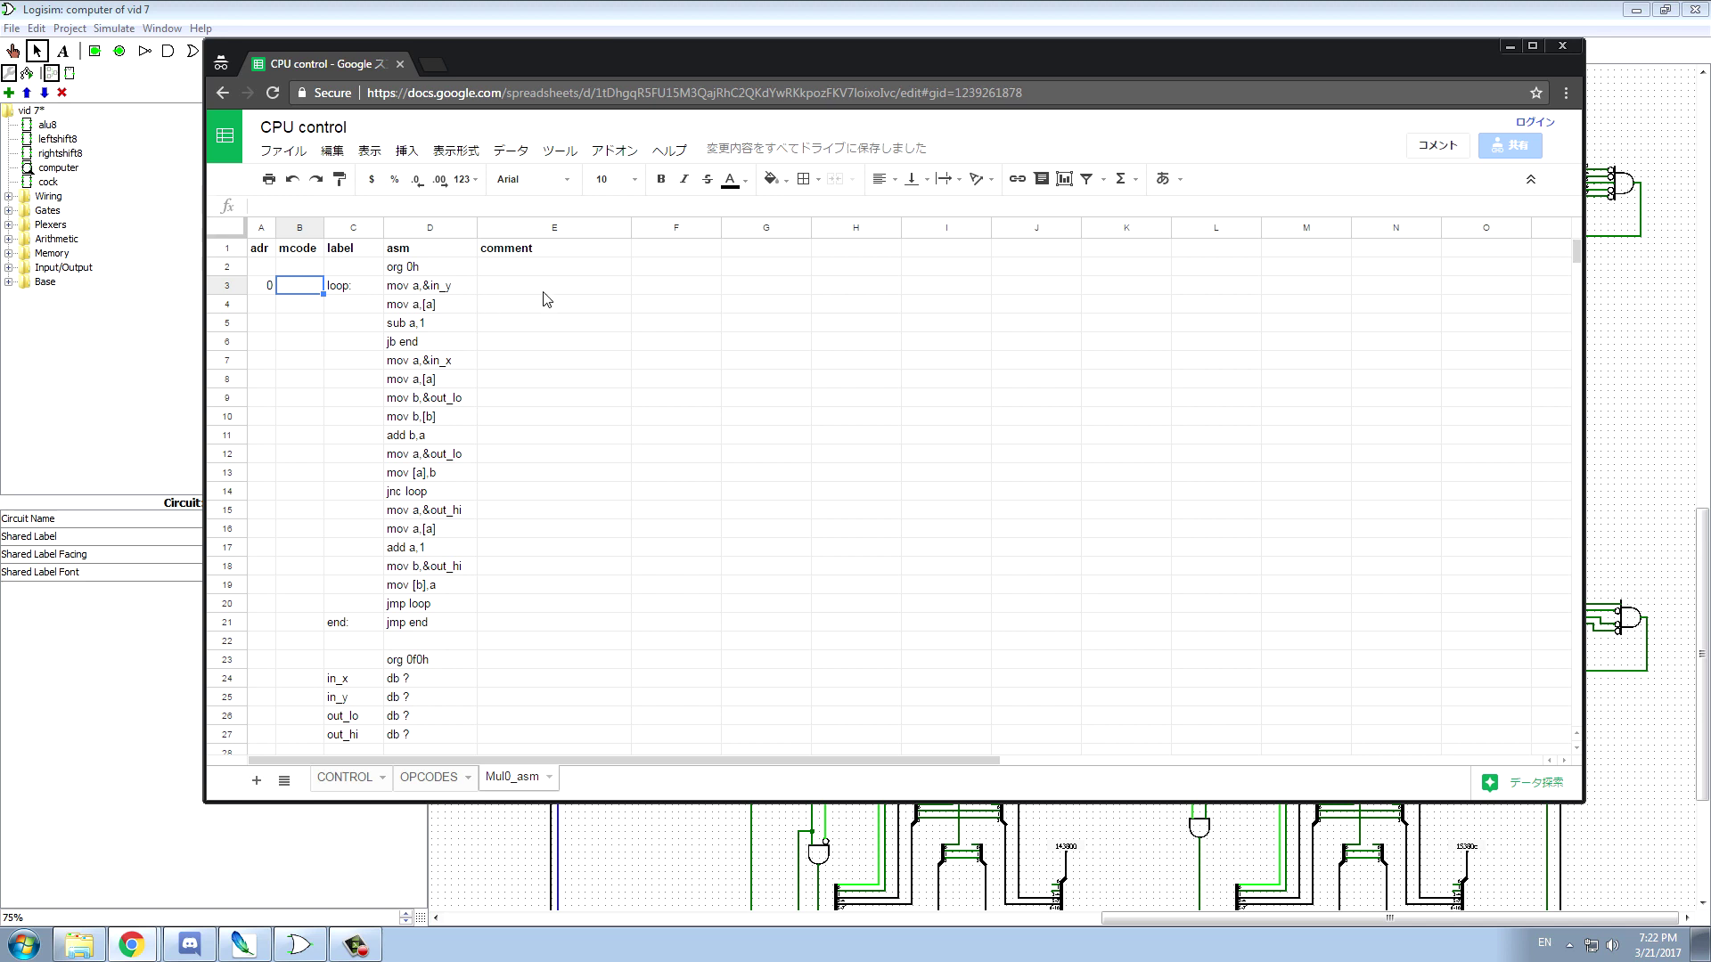
- Narrow the browser window on the OPCODES sheet, duplicate its tab and place the copy beside it as a separate window
{"action": "left_click", "coordinate": [431, 779]}
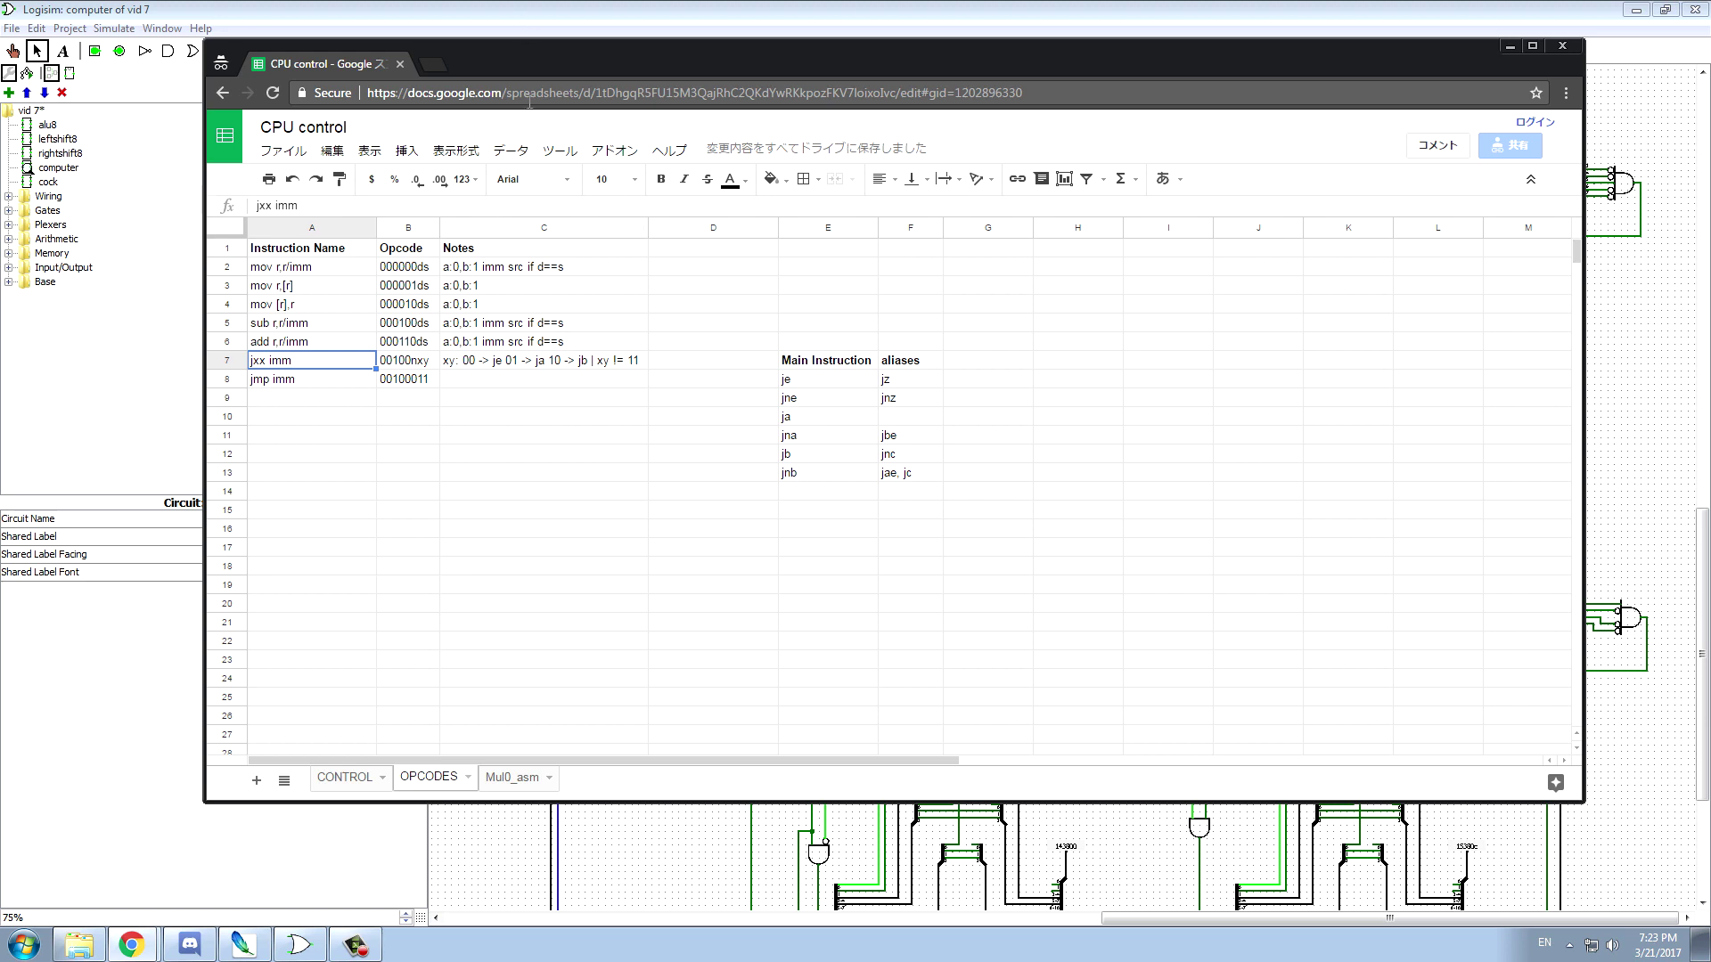
{"action": "left_click_drag", "start_coordinate": [677, 64], "coordinate": [530, 69]}
{"action": "left_click_drag", "start_coordinate": [1445, 436], "coordinate": [896, 464]}
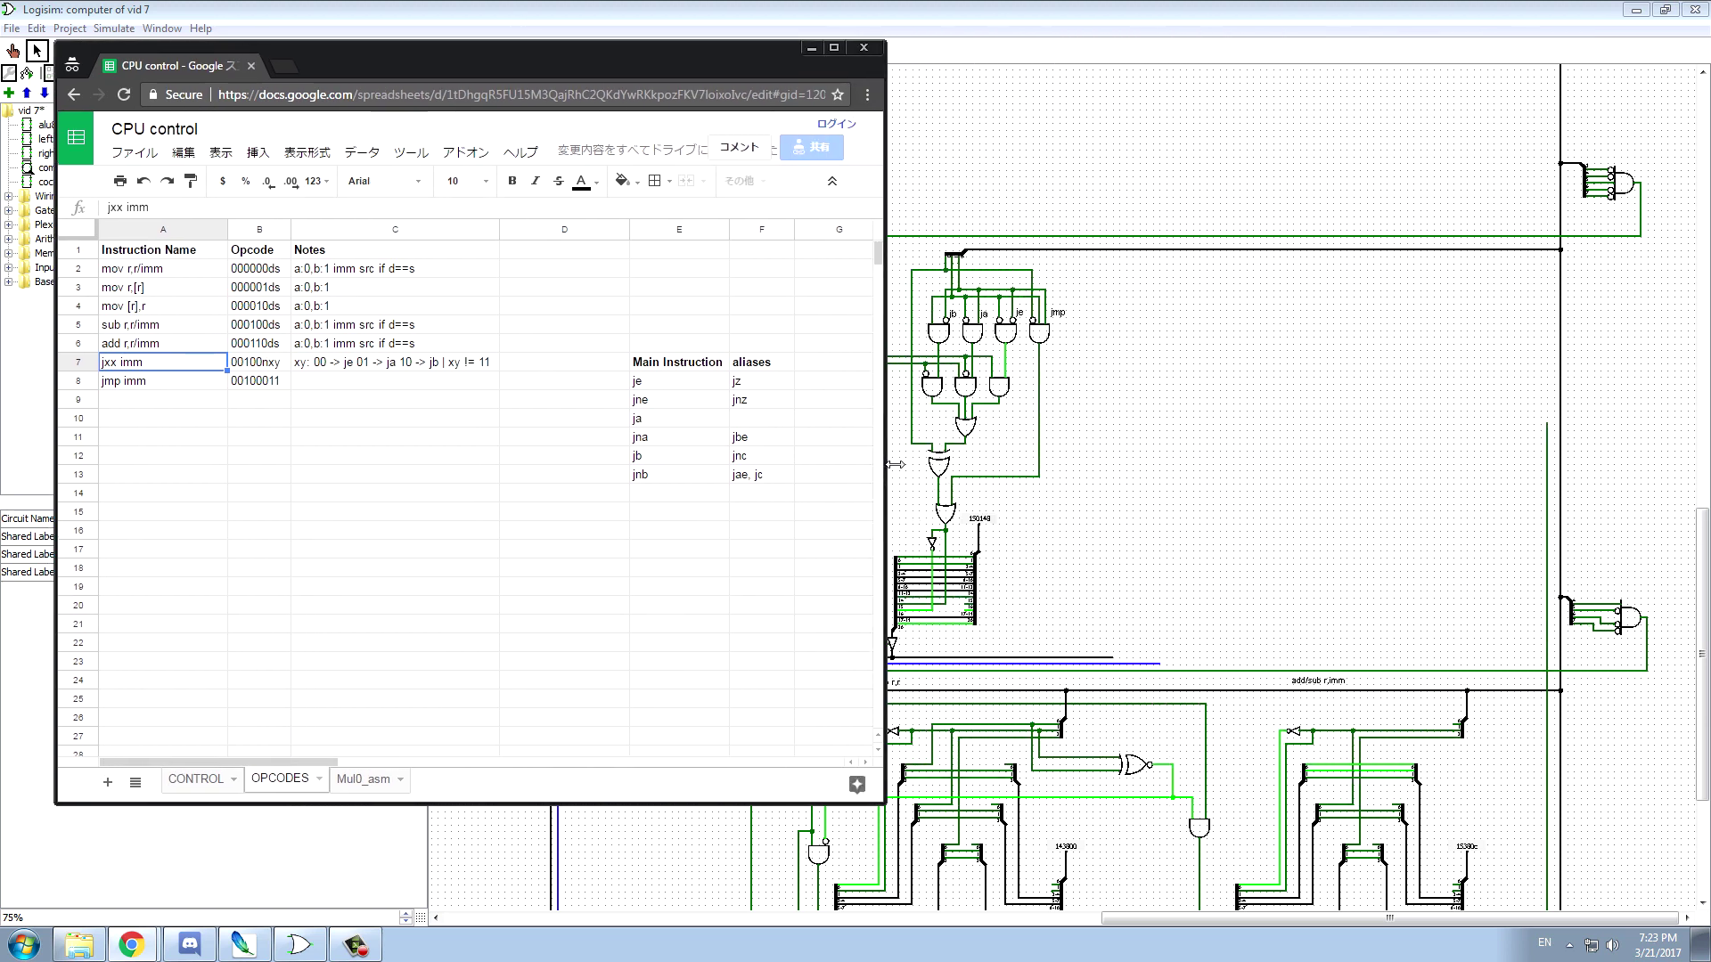
{"action": "right_click", "coordinate": [165, 68]}
{"action": "left_click", "coordinate": [206, 130]}
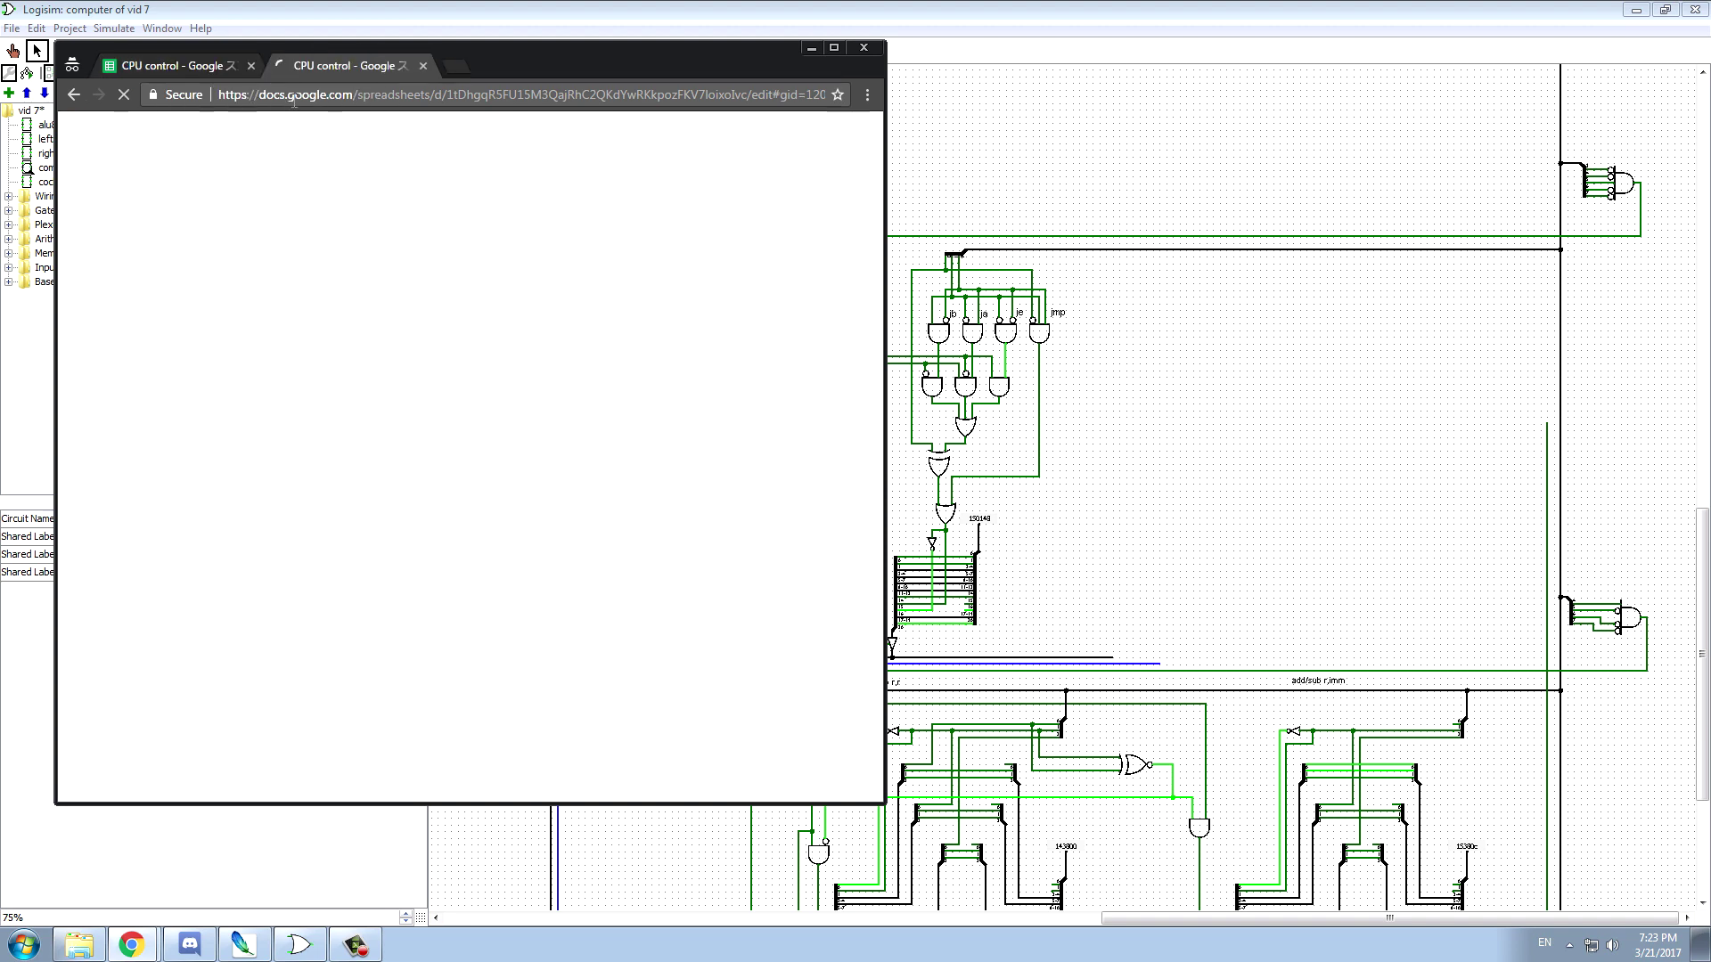
{"action": "left_click_drag", "start_coordinate": [476, 73], "coordinate": [1007, 82]}
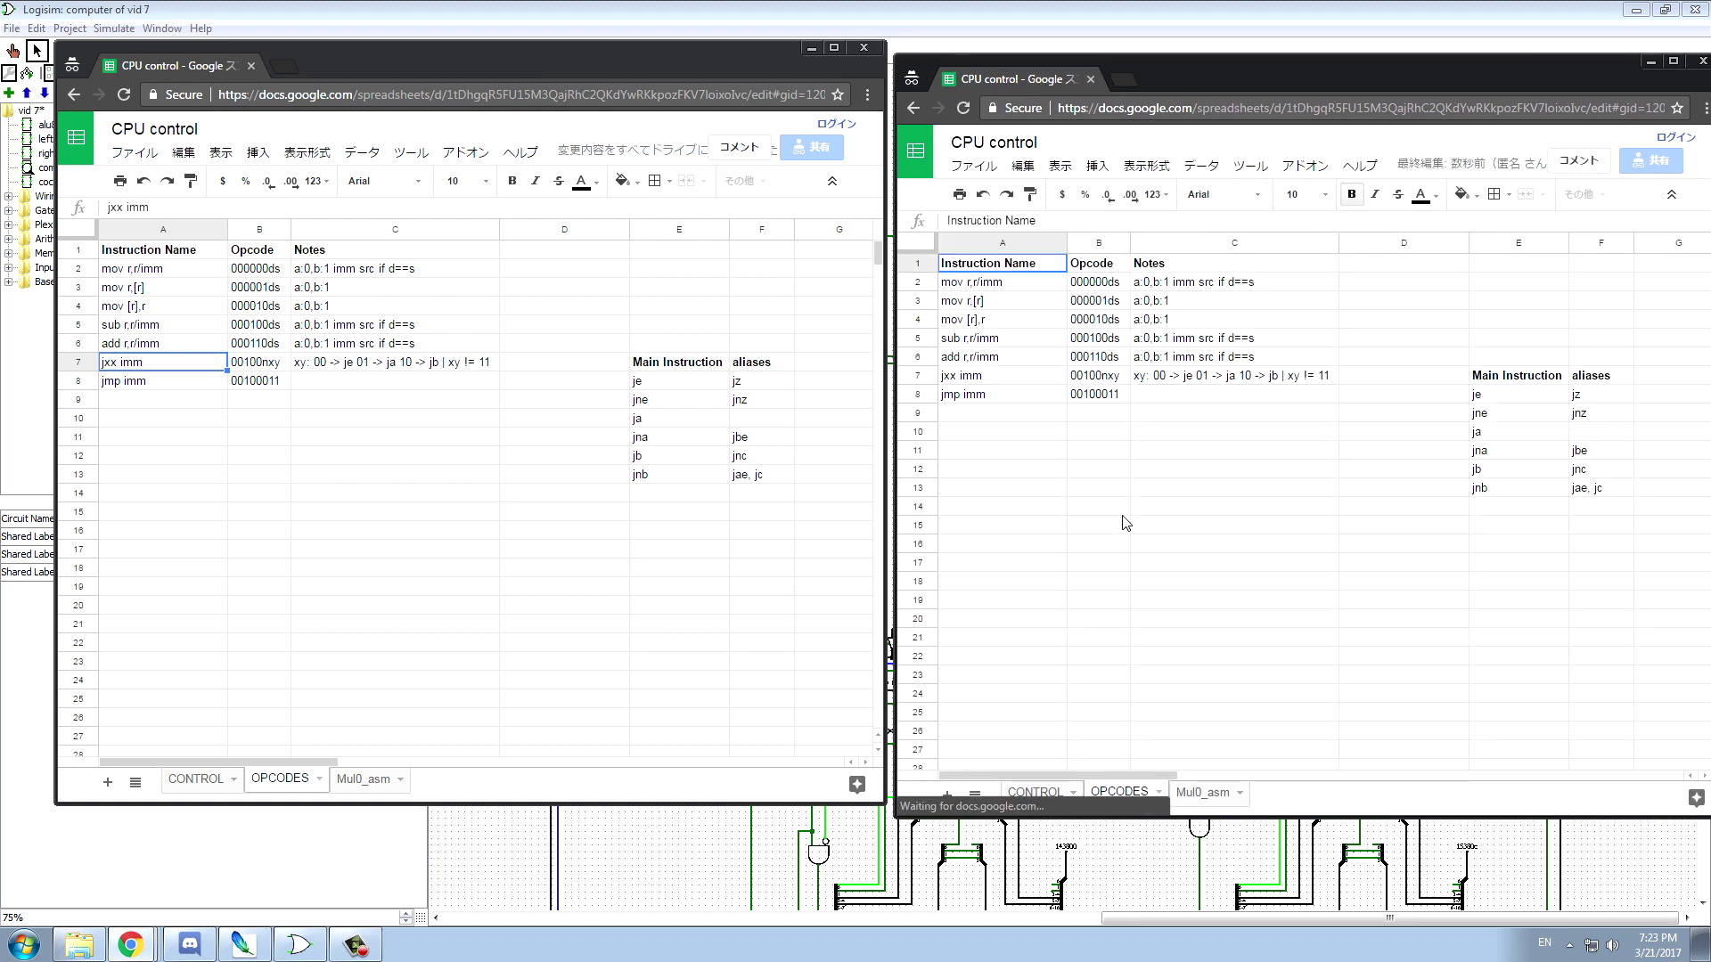
- In the original window's Mul0_asm sheet, enter the machine code 00 ?? in cell B3 for mov a,&in_y
{"action": "left_click", "coordinate": [361, 781]}
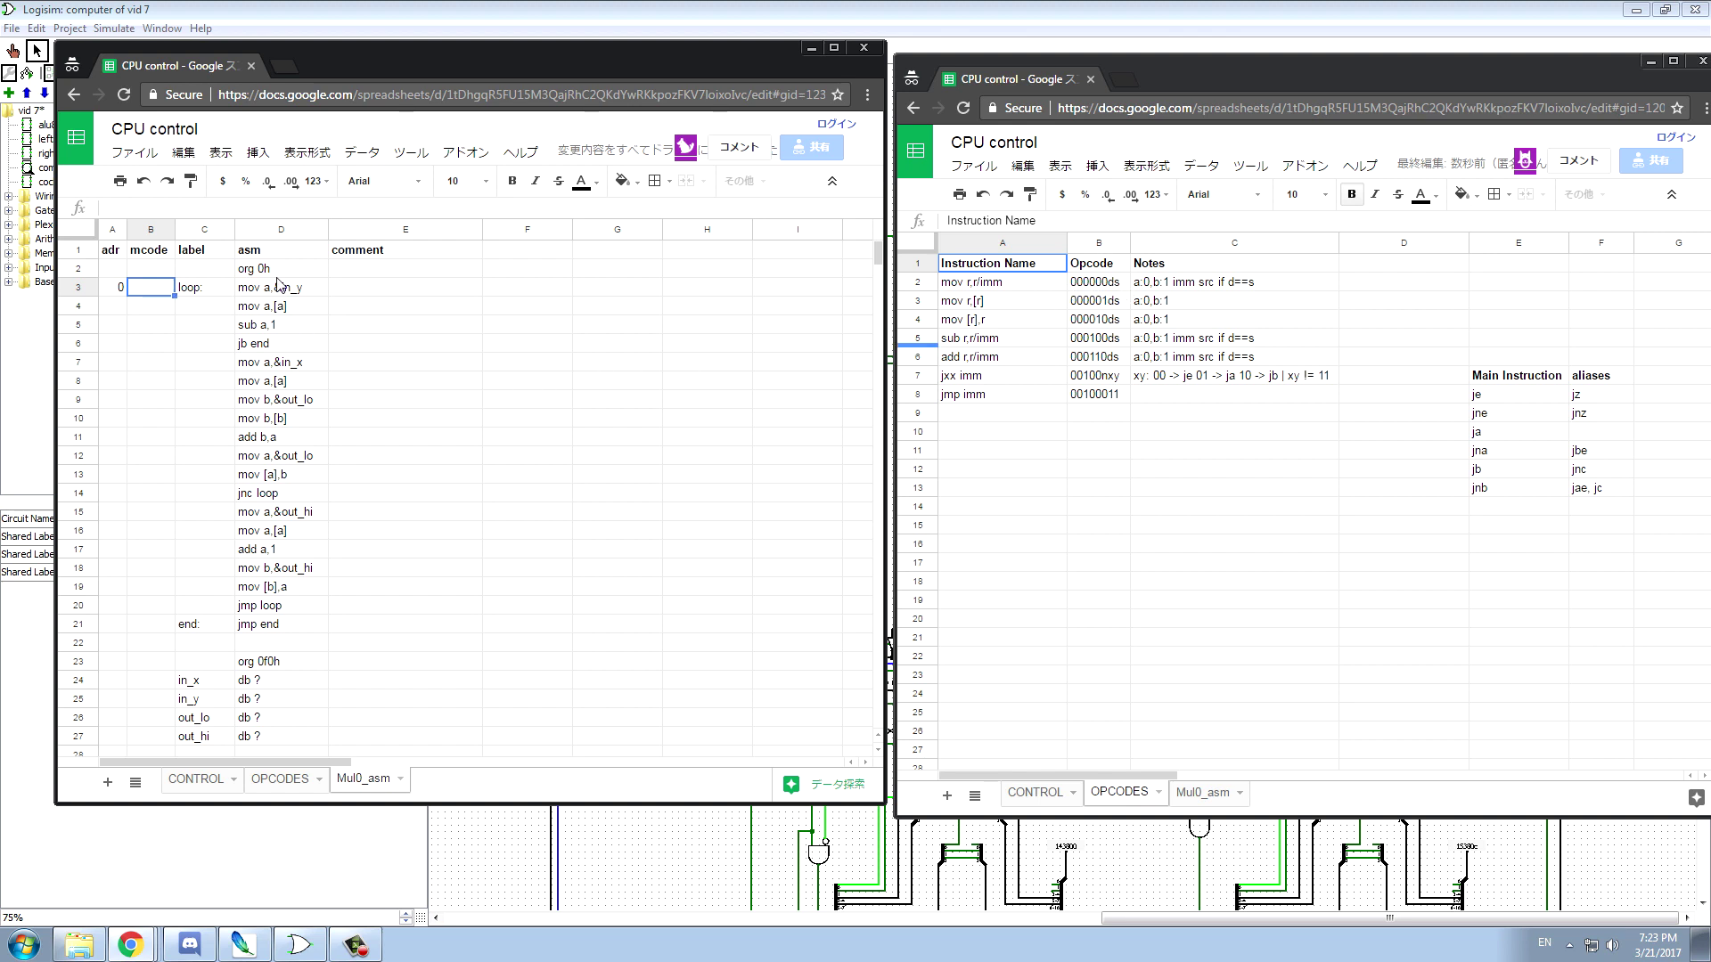
{"action": "type", "text": "00 ??"}
{"action": "left_click", "coordinate": [153, 312]}
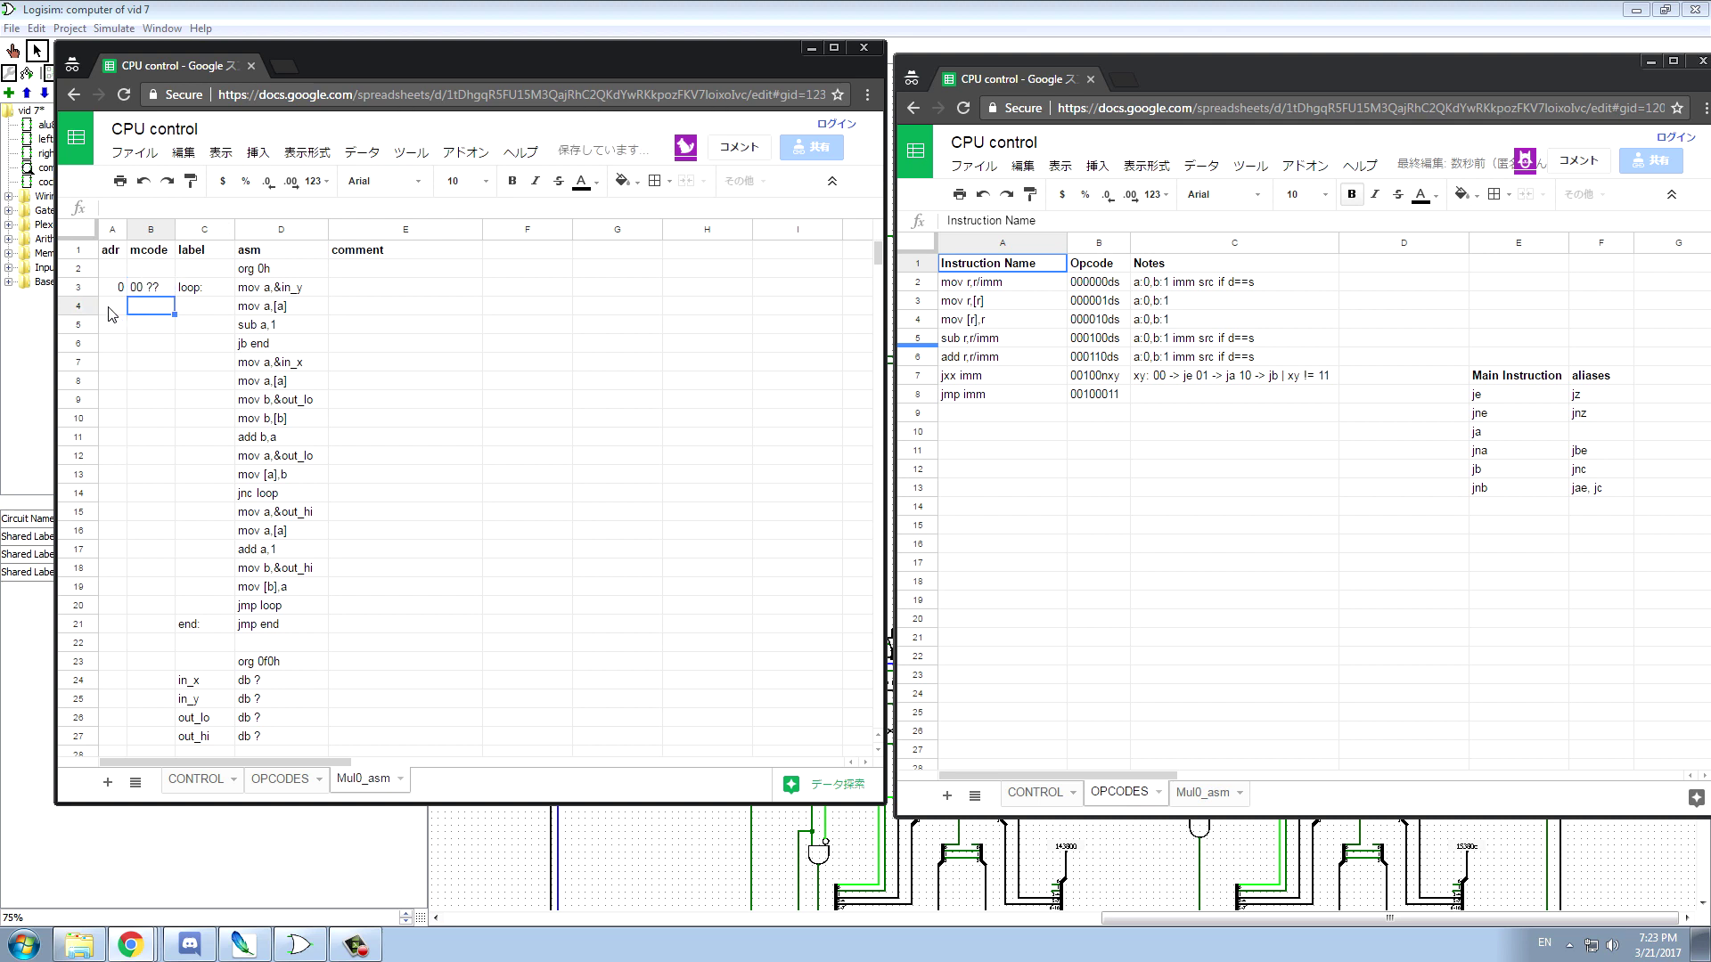
{"action": "left_click", "coordinate": [111, 312]}
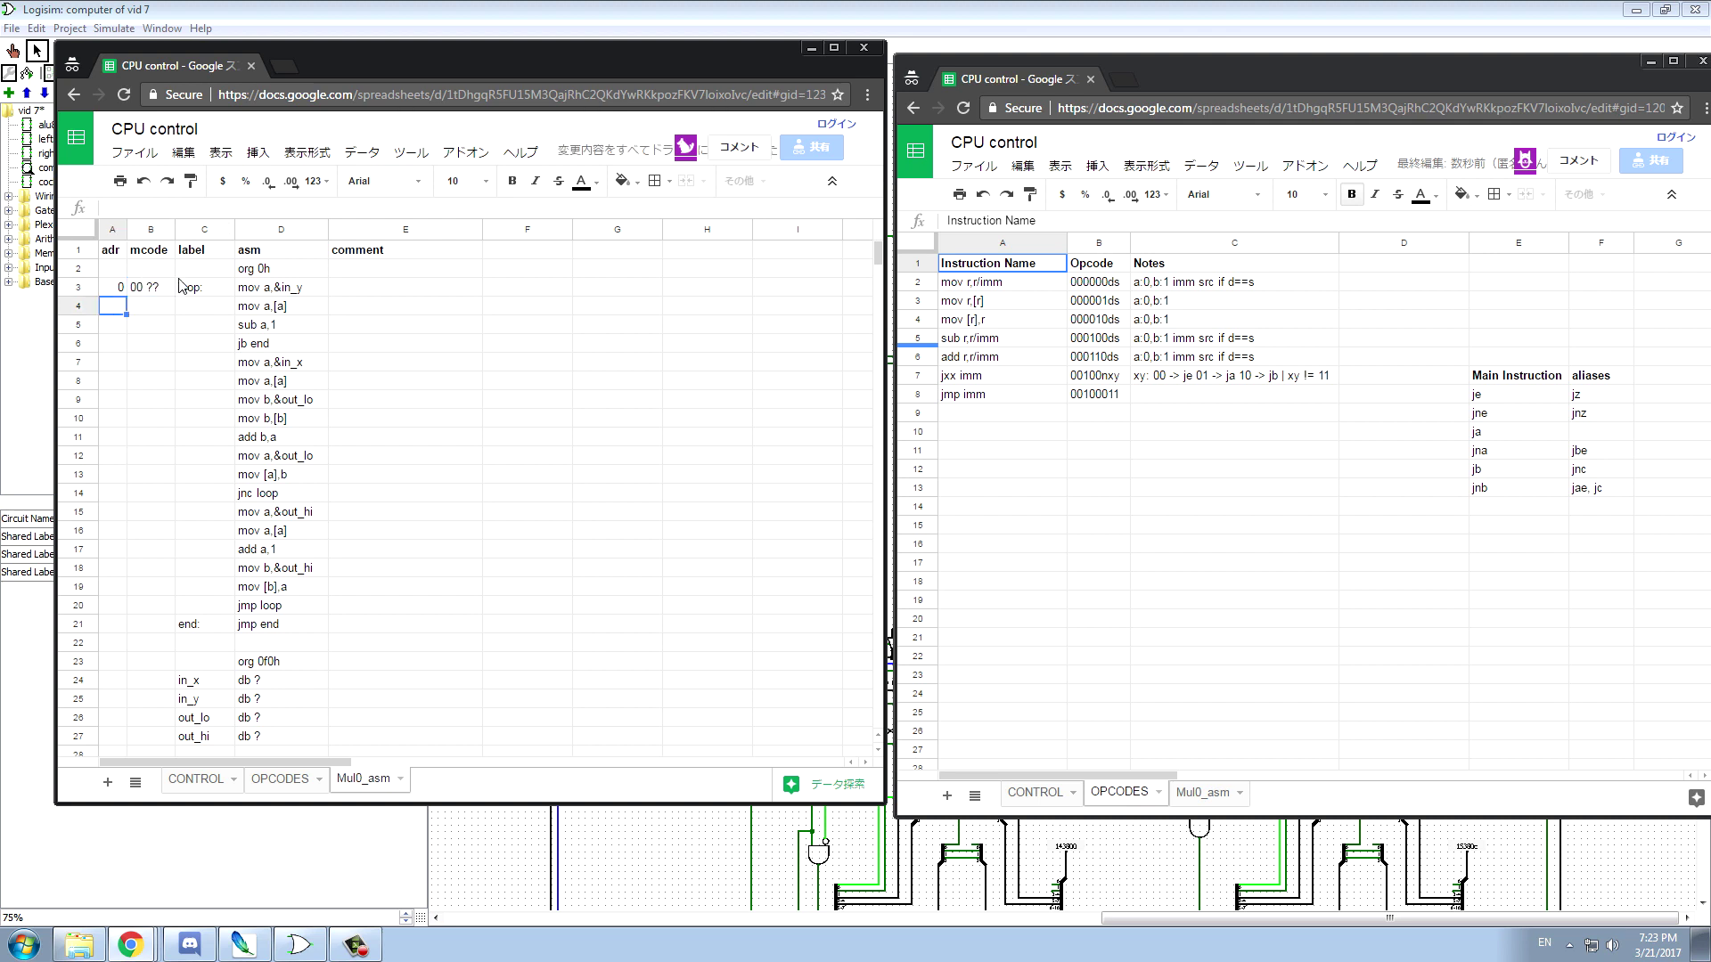
- Try to write the address of the first loop instruction as 00 in cell A3
{"action": "key", "text": "Up"}
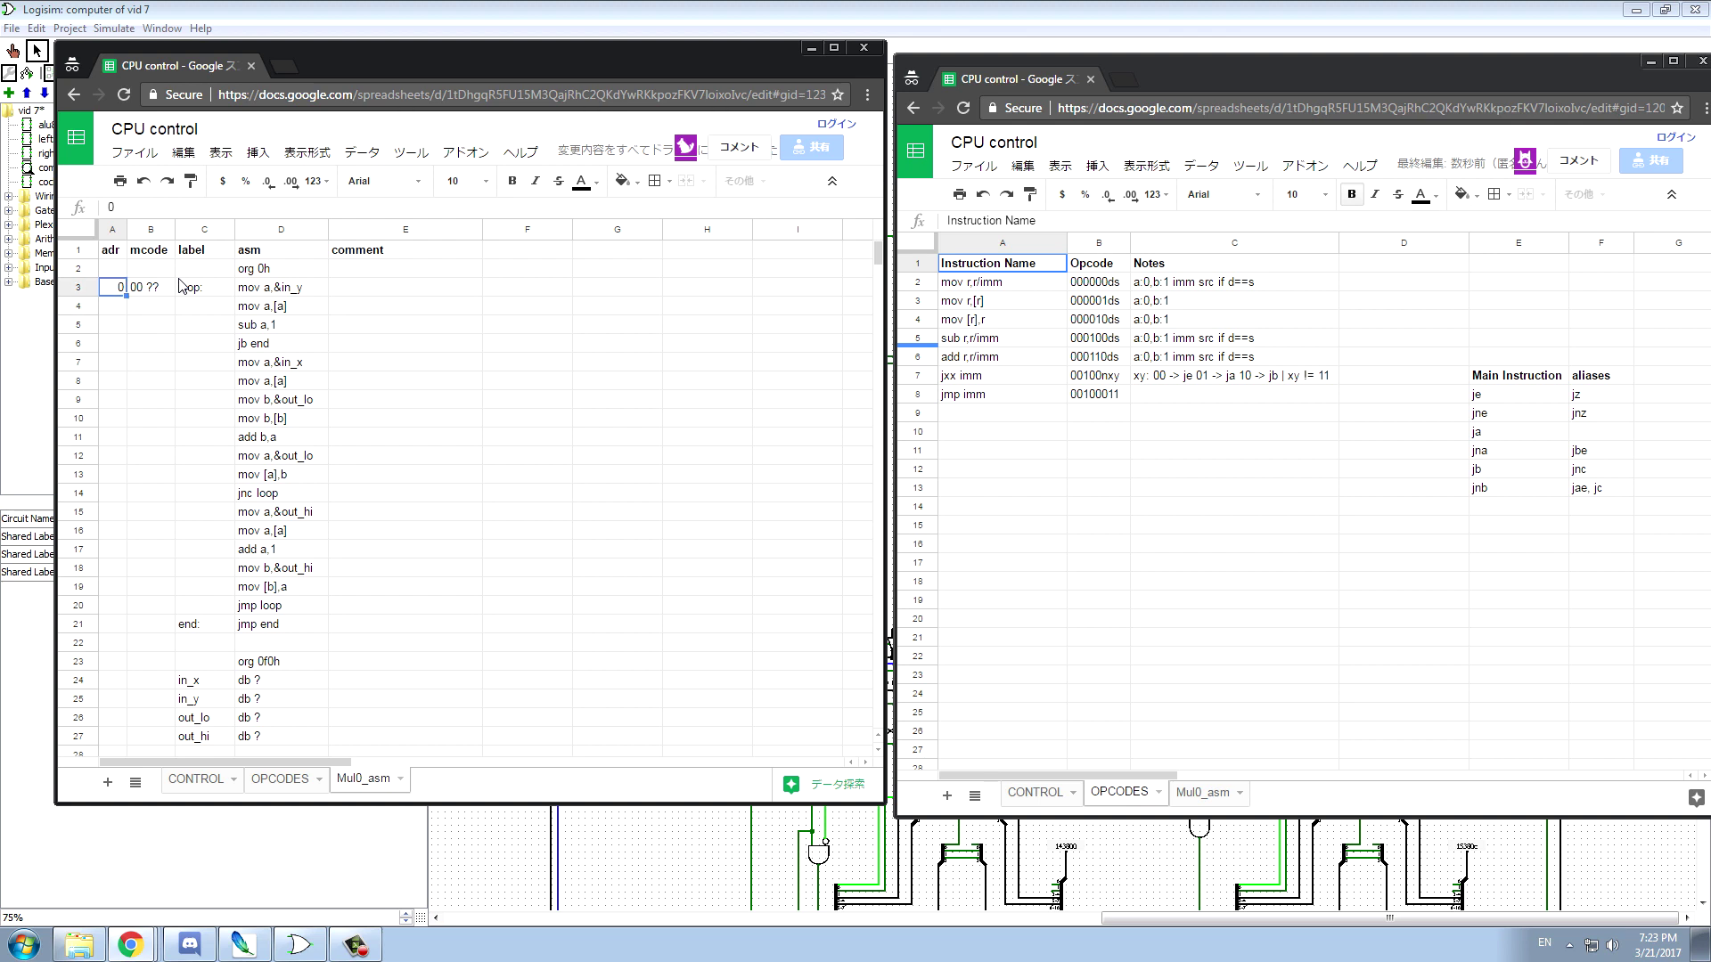
{"action": "key", "text": "Return"}
{"action": "type", "text": "0"}
{"action": "key", "text": "Return"}
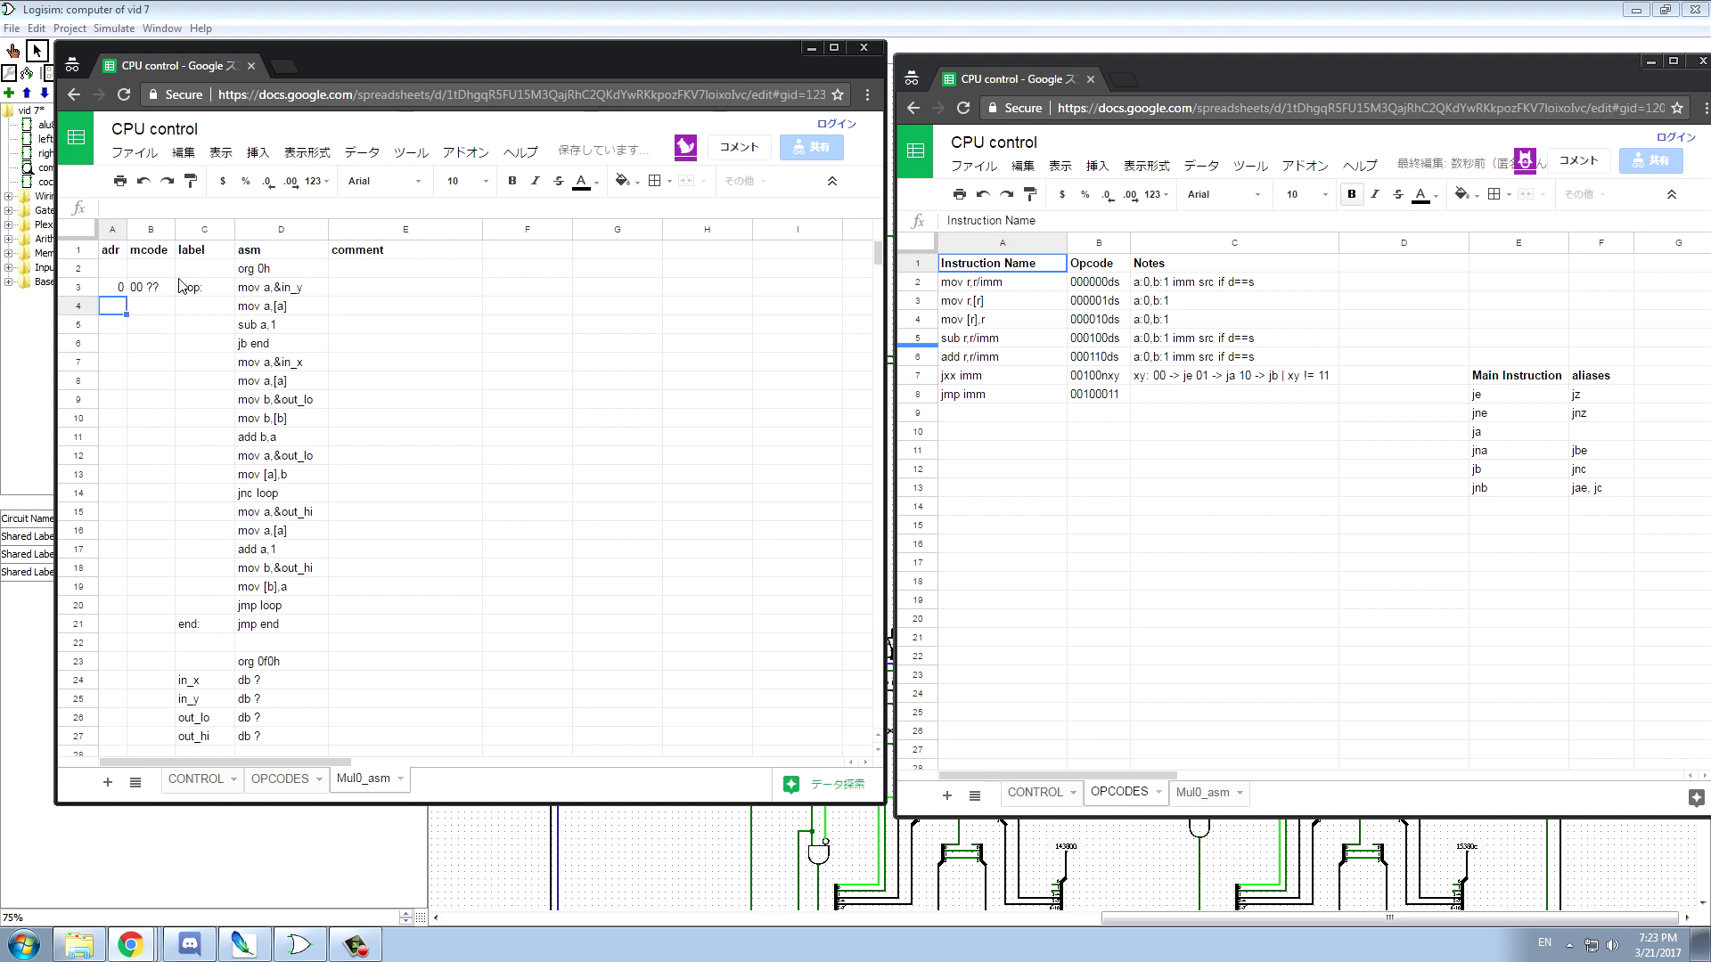
{"action": "key", "text": "Up"}
{"action": "key", "text": "Return"}
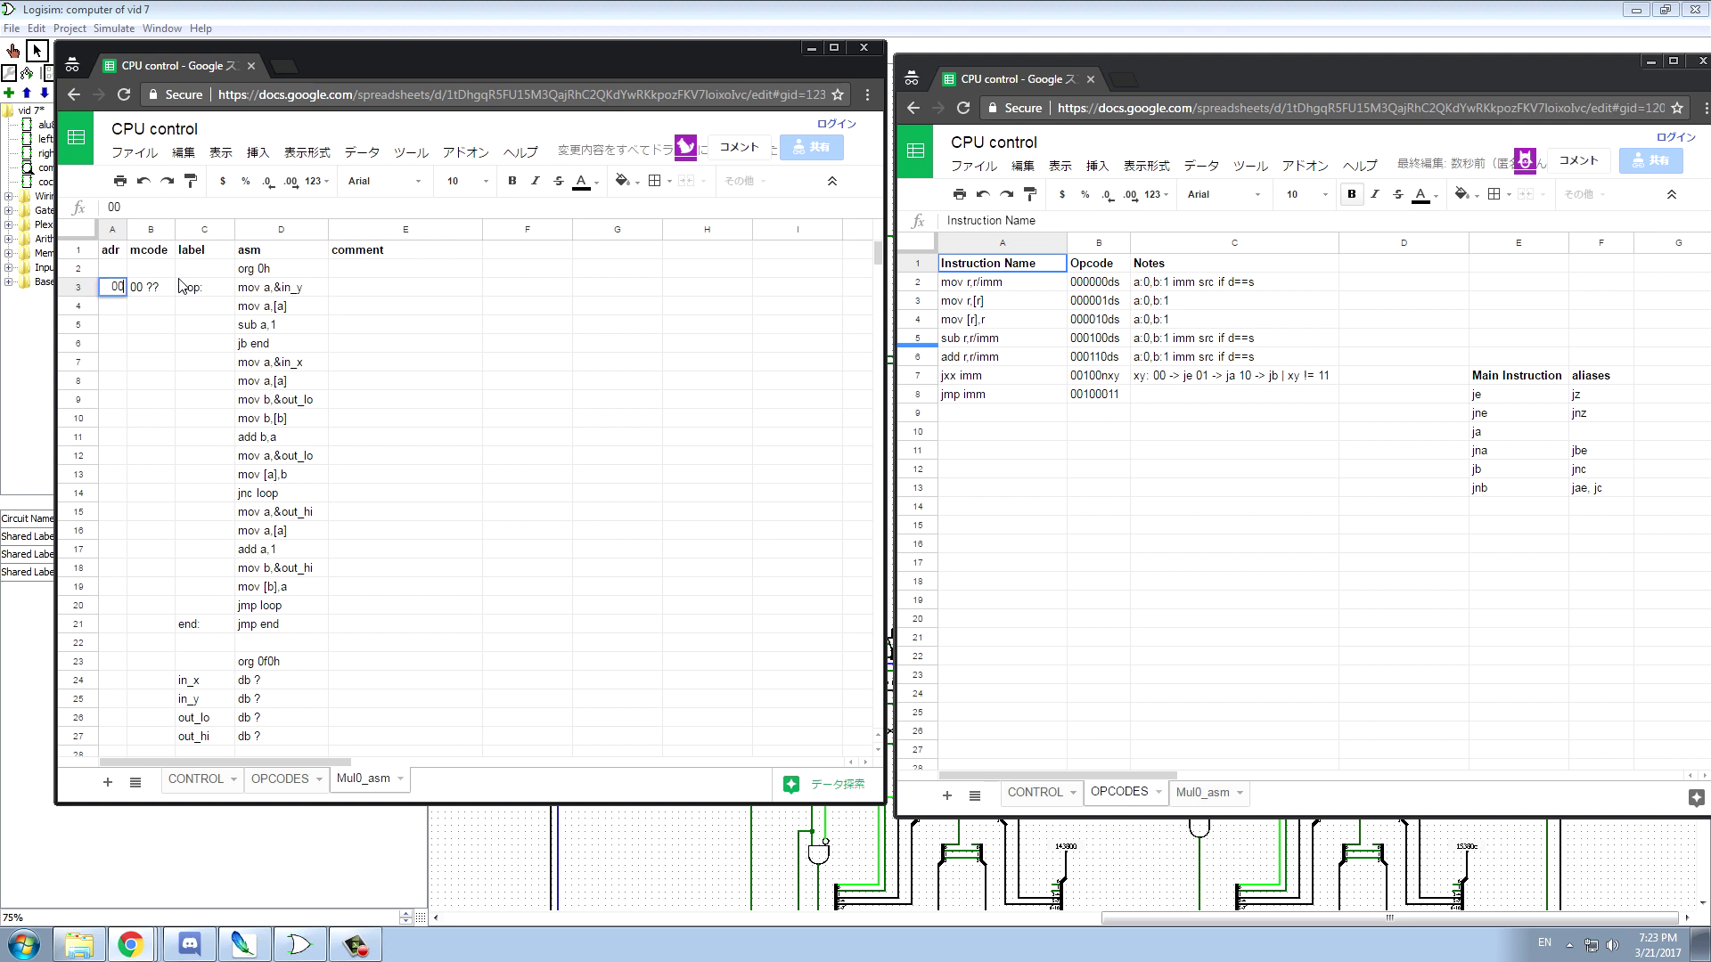
{"action": "type", "text": "0"}
{"action": "key", "text": "Return"}
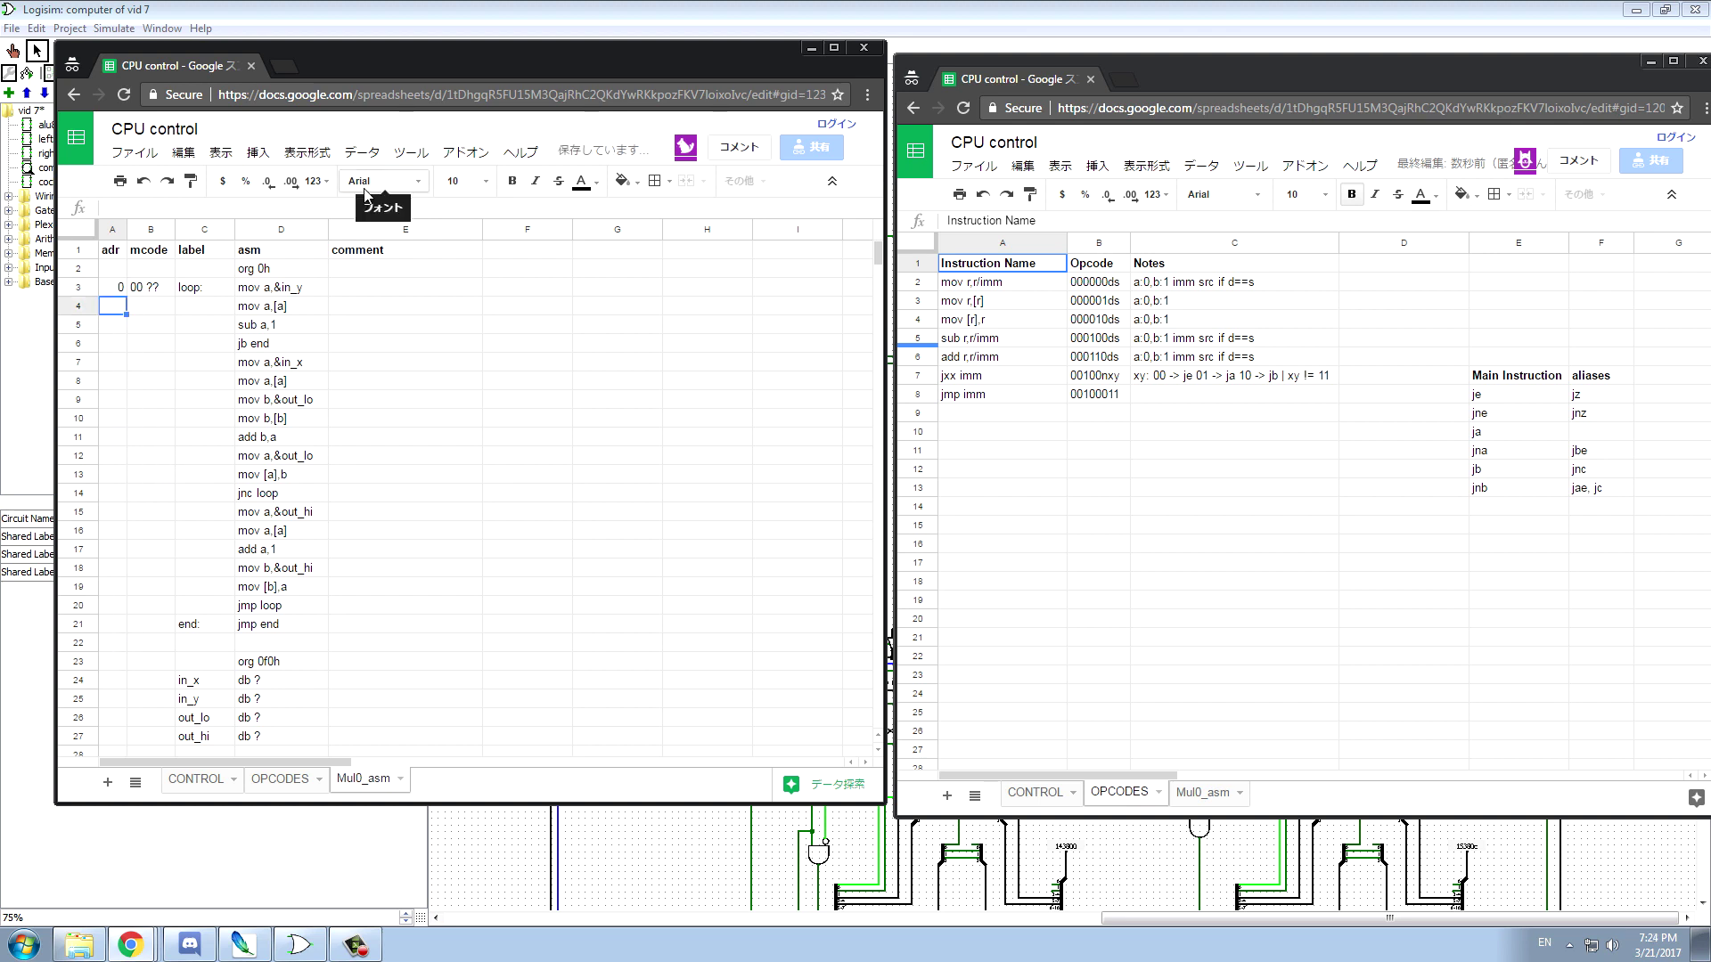
- Enter address 2 and machine code 04 for the mov a,[a] instruction in row 4, and address 3 for sub a,1
{"action": "type", "text": "2"}
{"action": "key", "text": "Tab"}
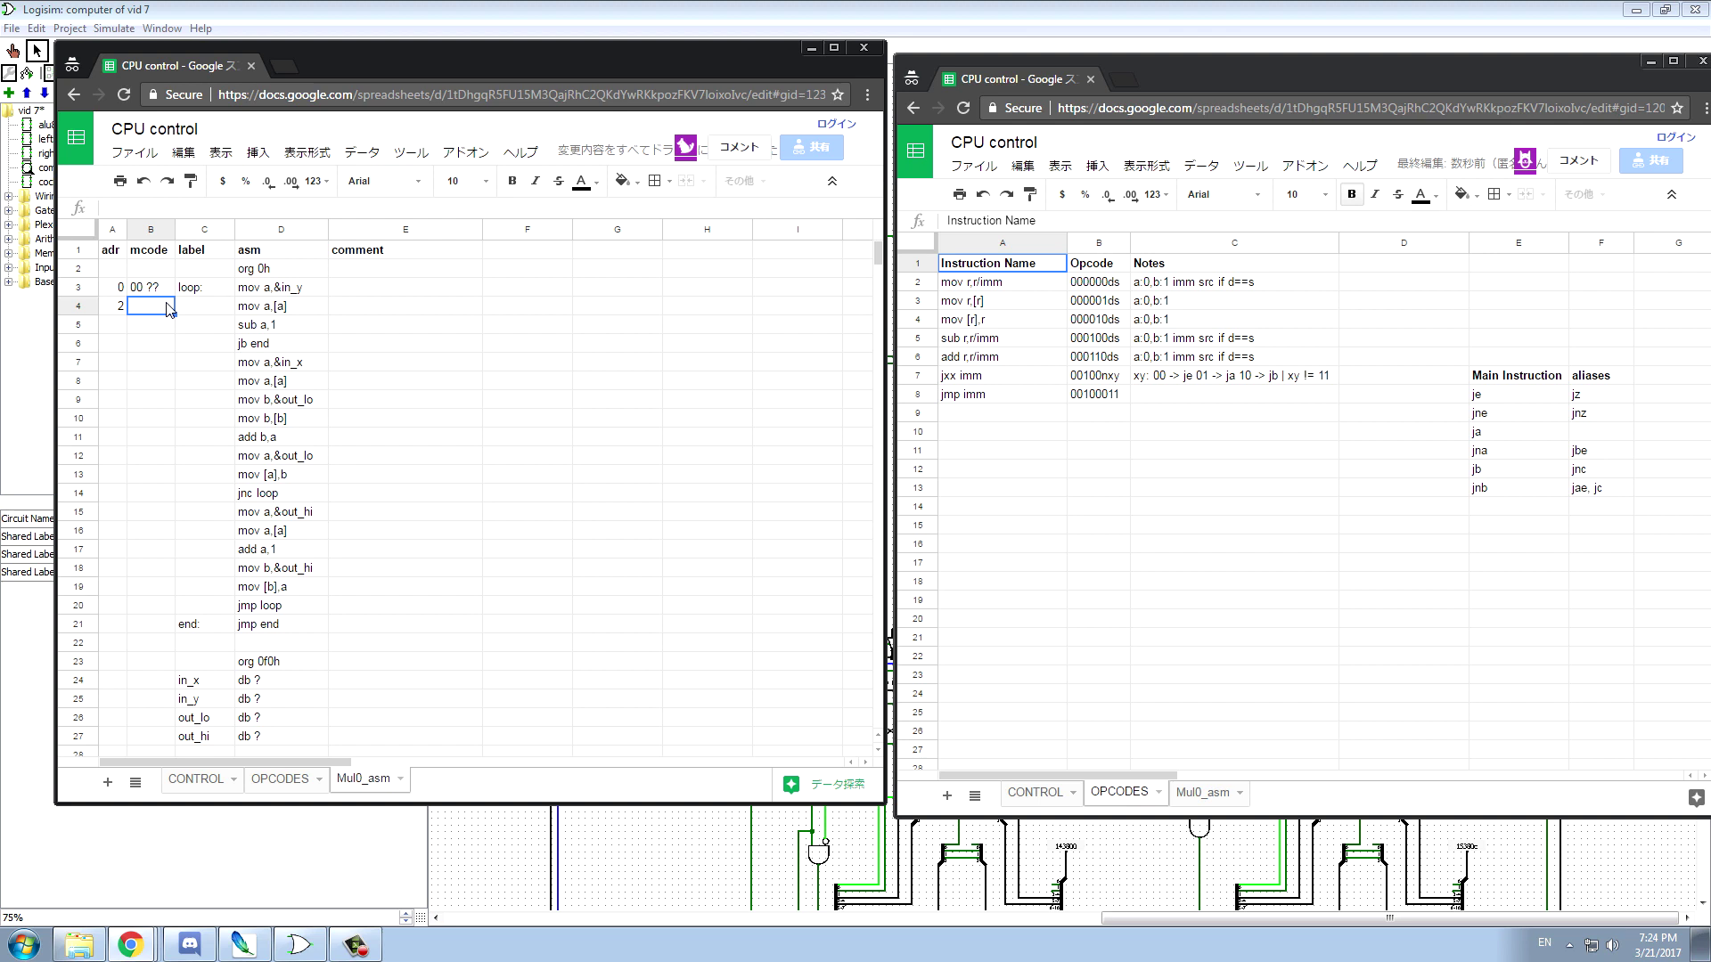
{"action": "type", "text": "04"}
{"action": "left_click", "coordinate": [124, 328]}
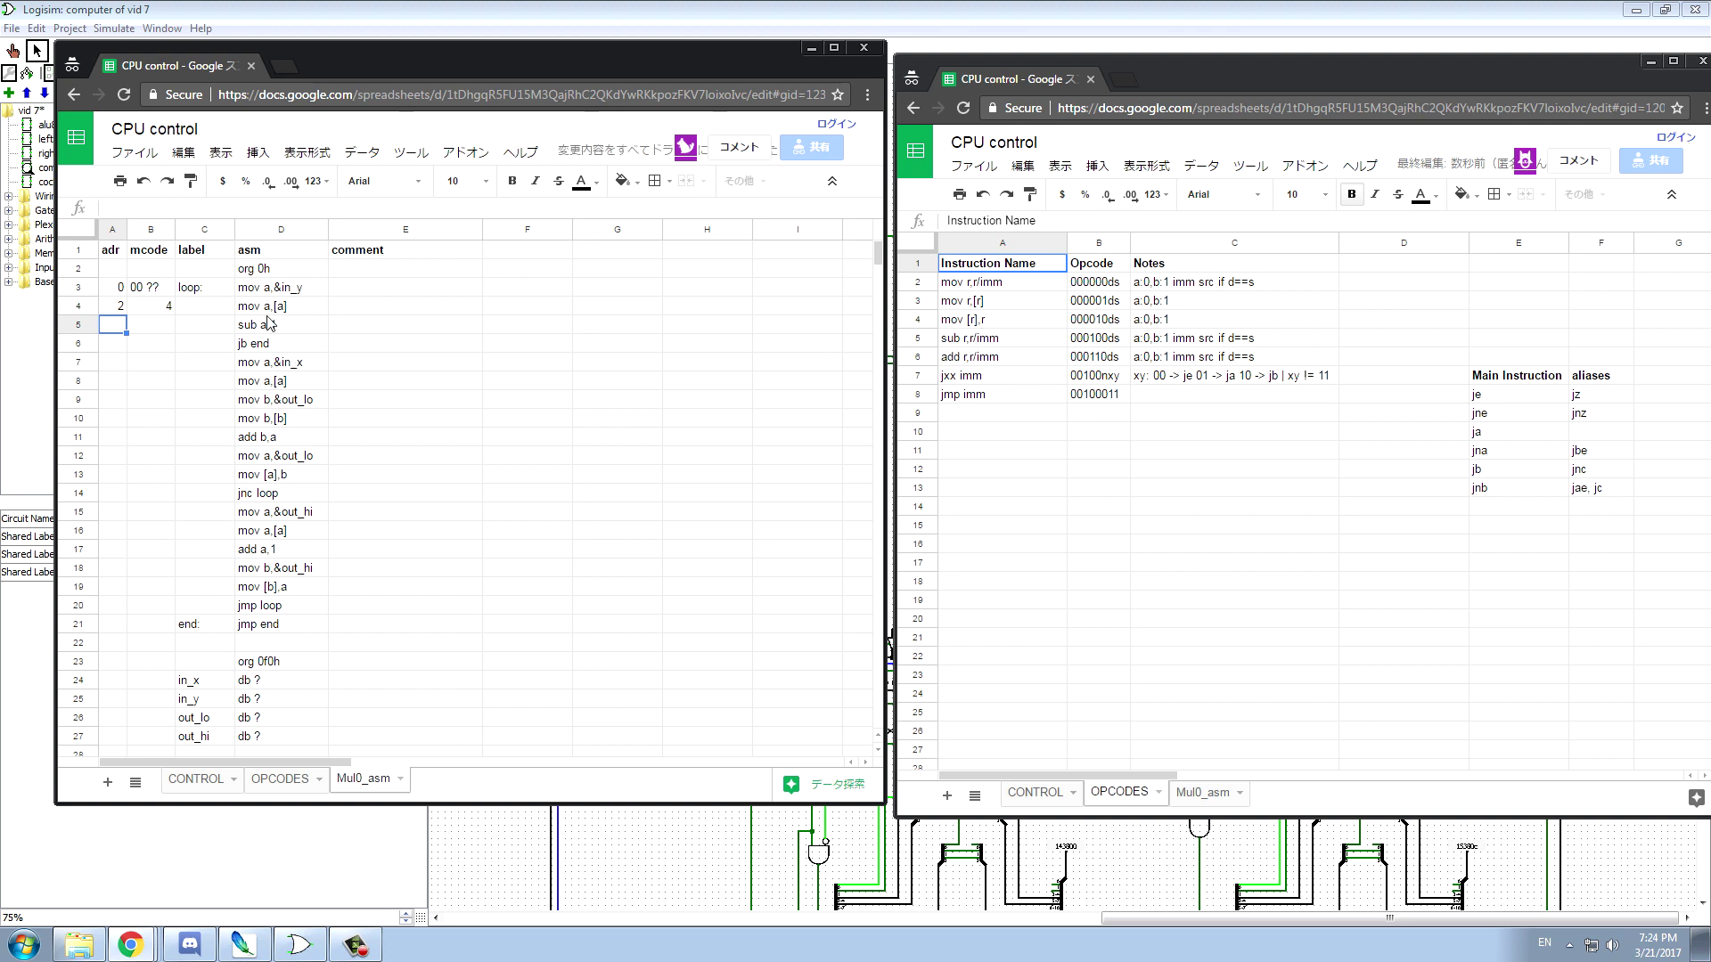
{"action": "type", "text": "3"}
{"action": "left_click", "coordinate": [161, 335]}
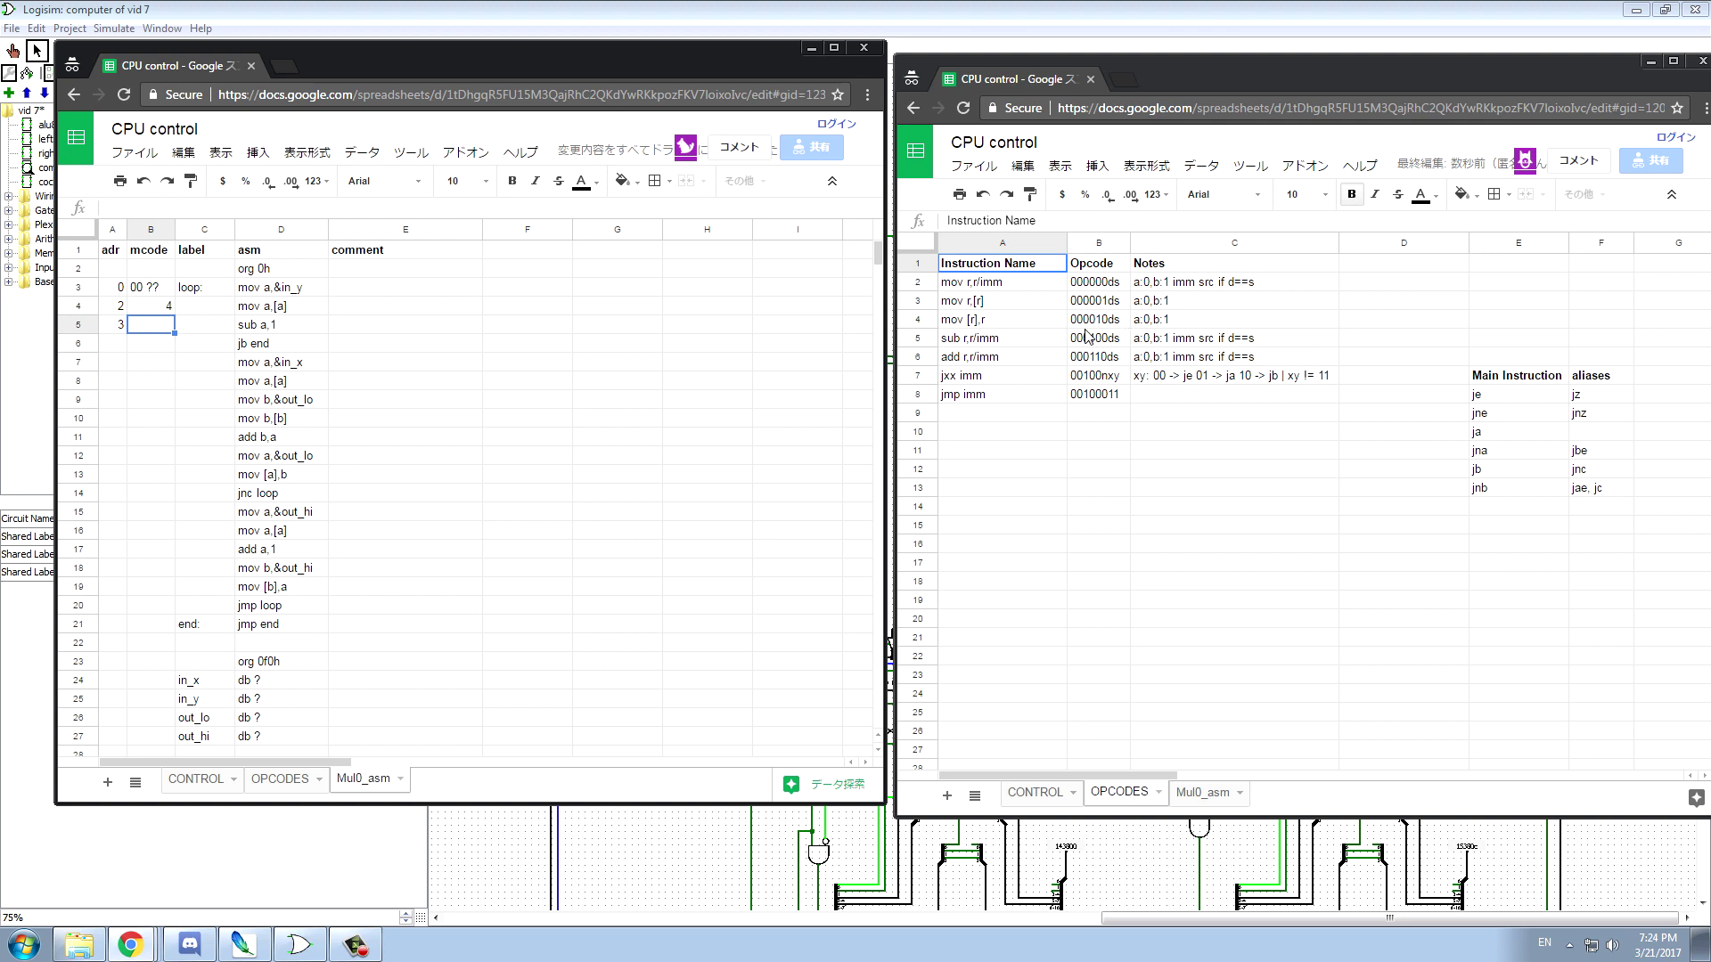
{"action": "left_click", "coordinate": [950, 342]}
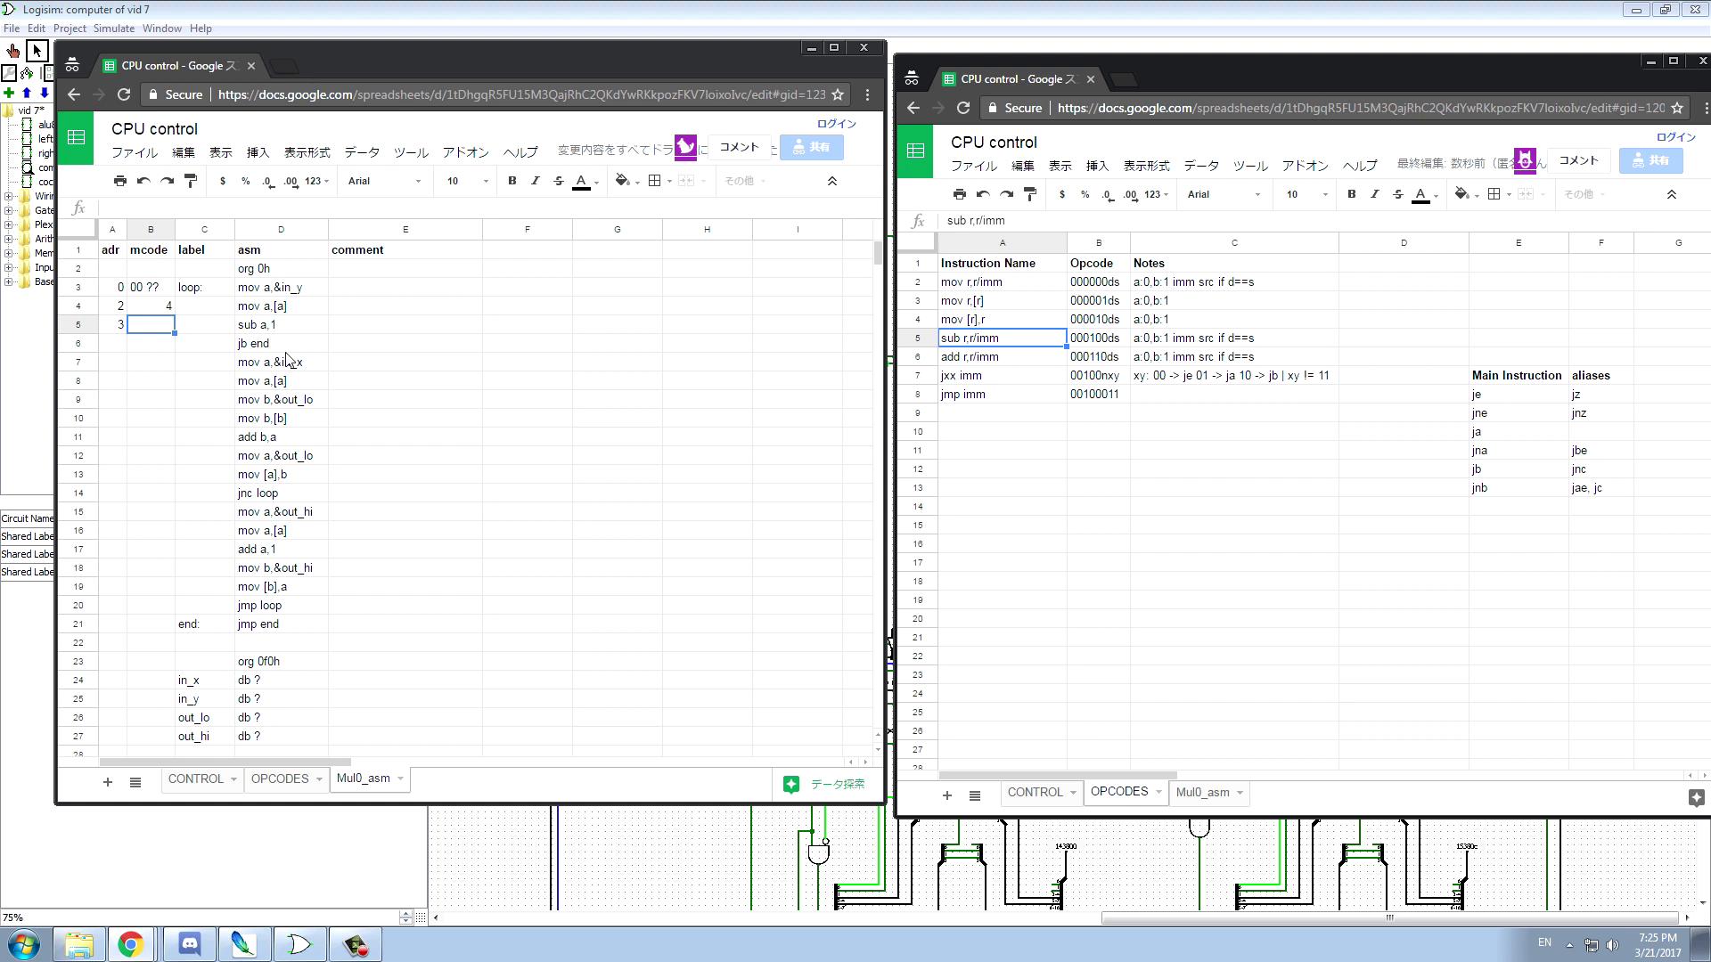
{"action": "type", "text": "1"}
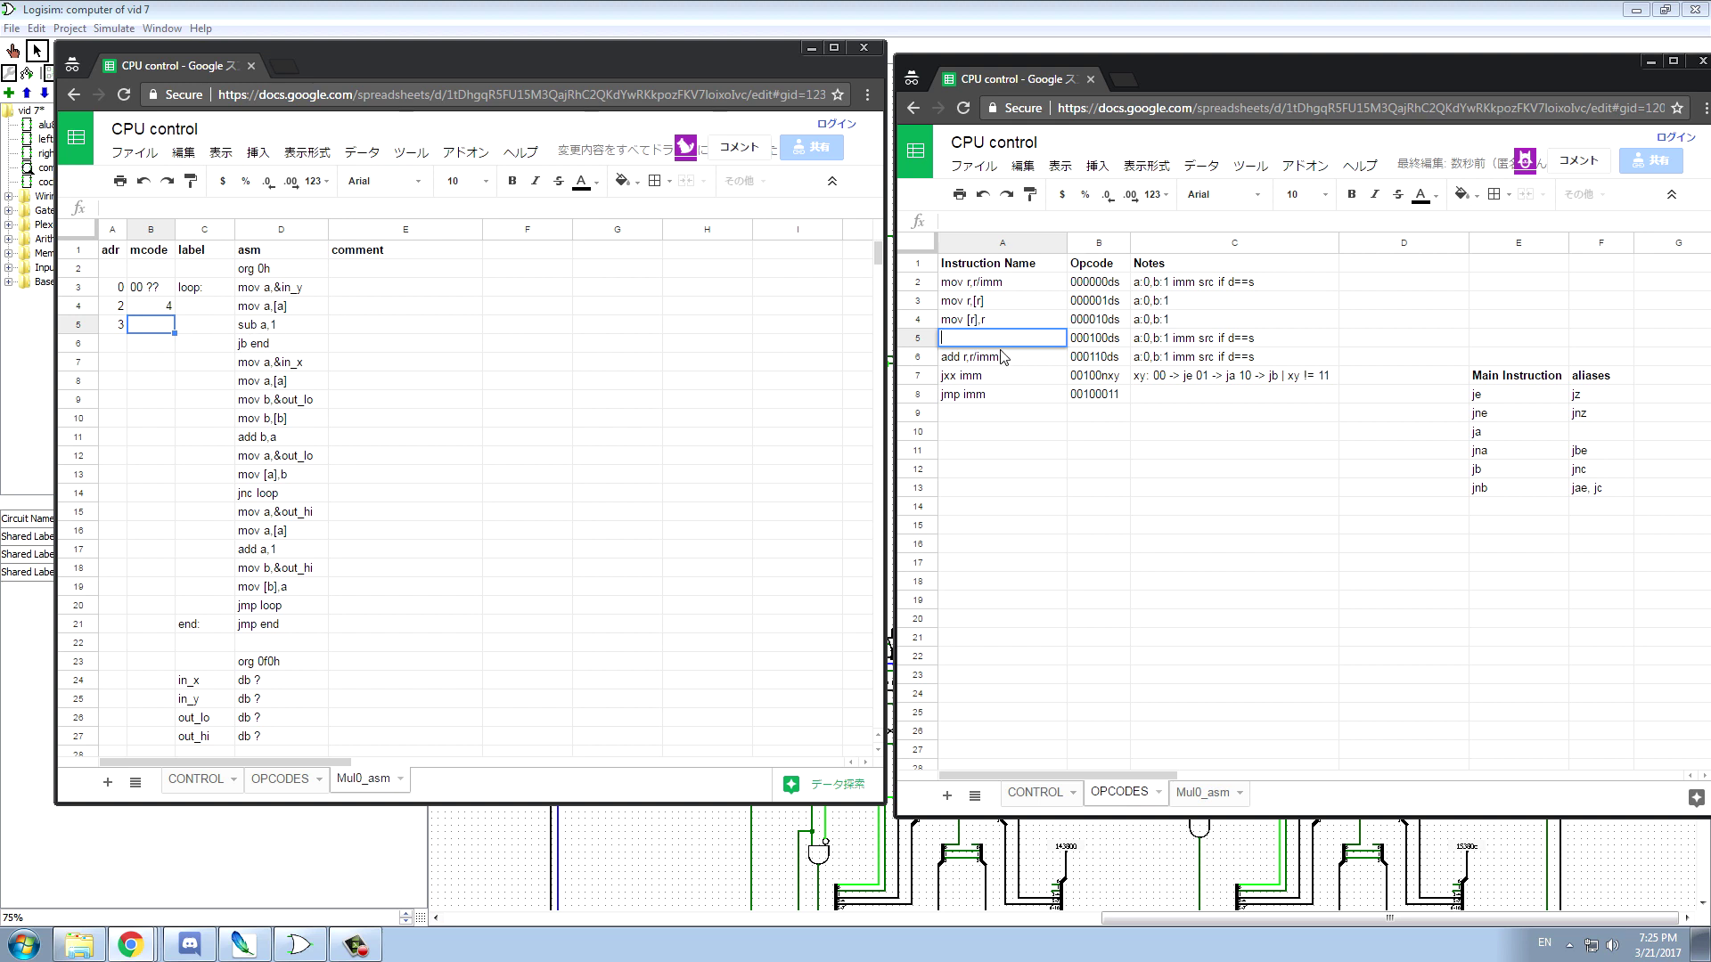
{"action": "key", "text": "Escape"}
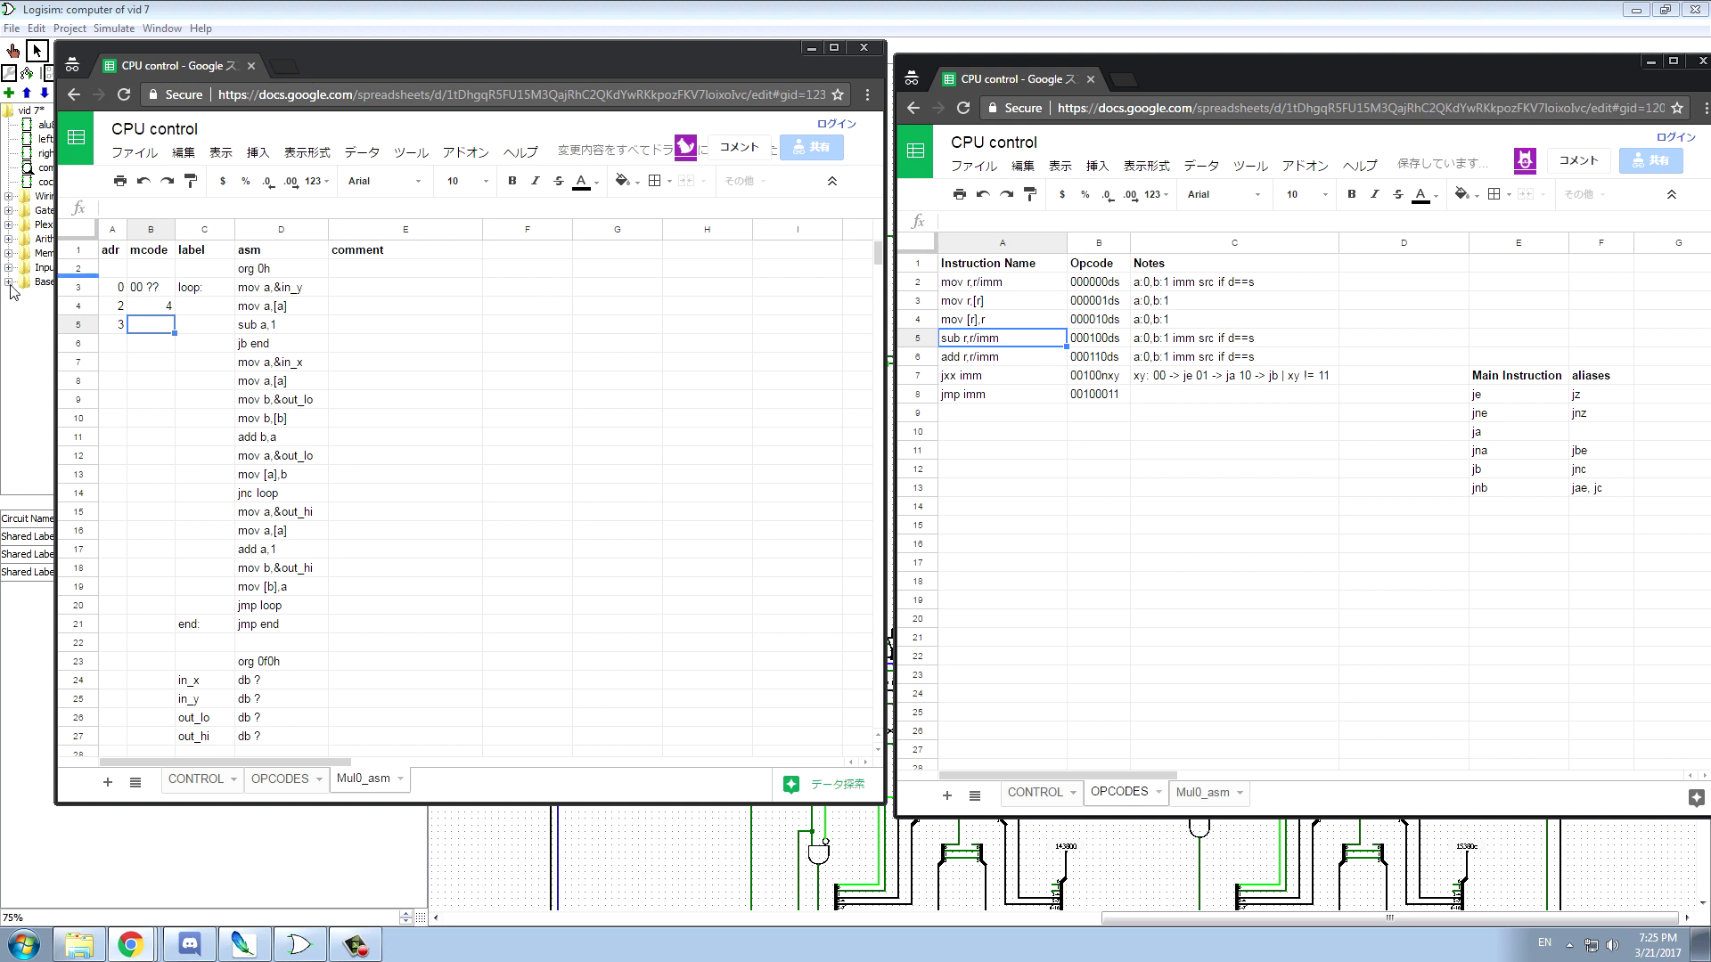
{"action": "left_click", "coordinate": [166, 328]}
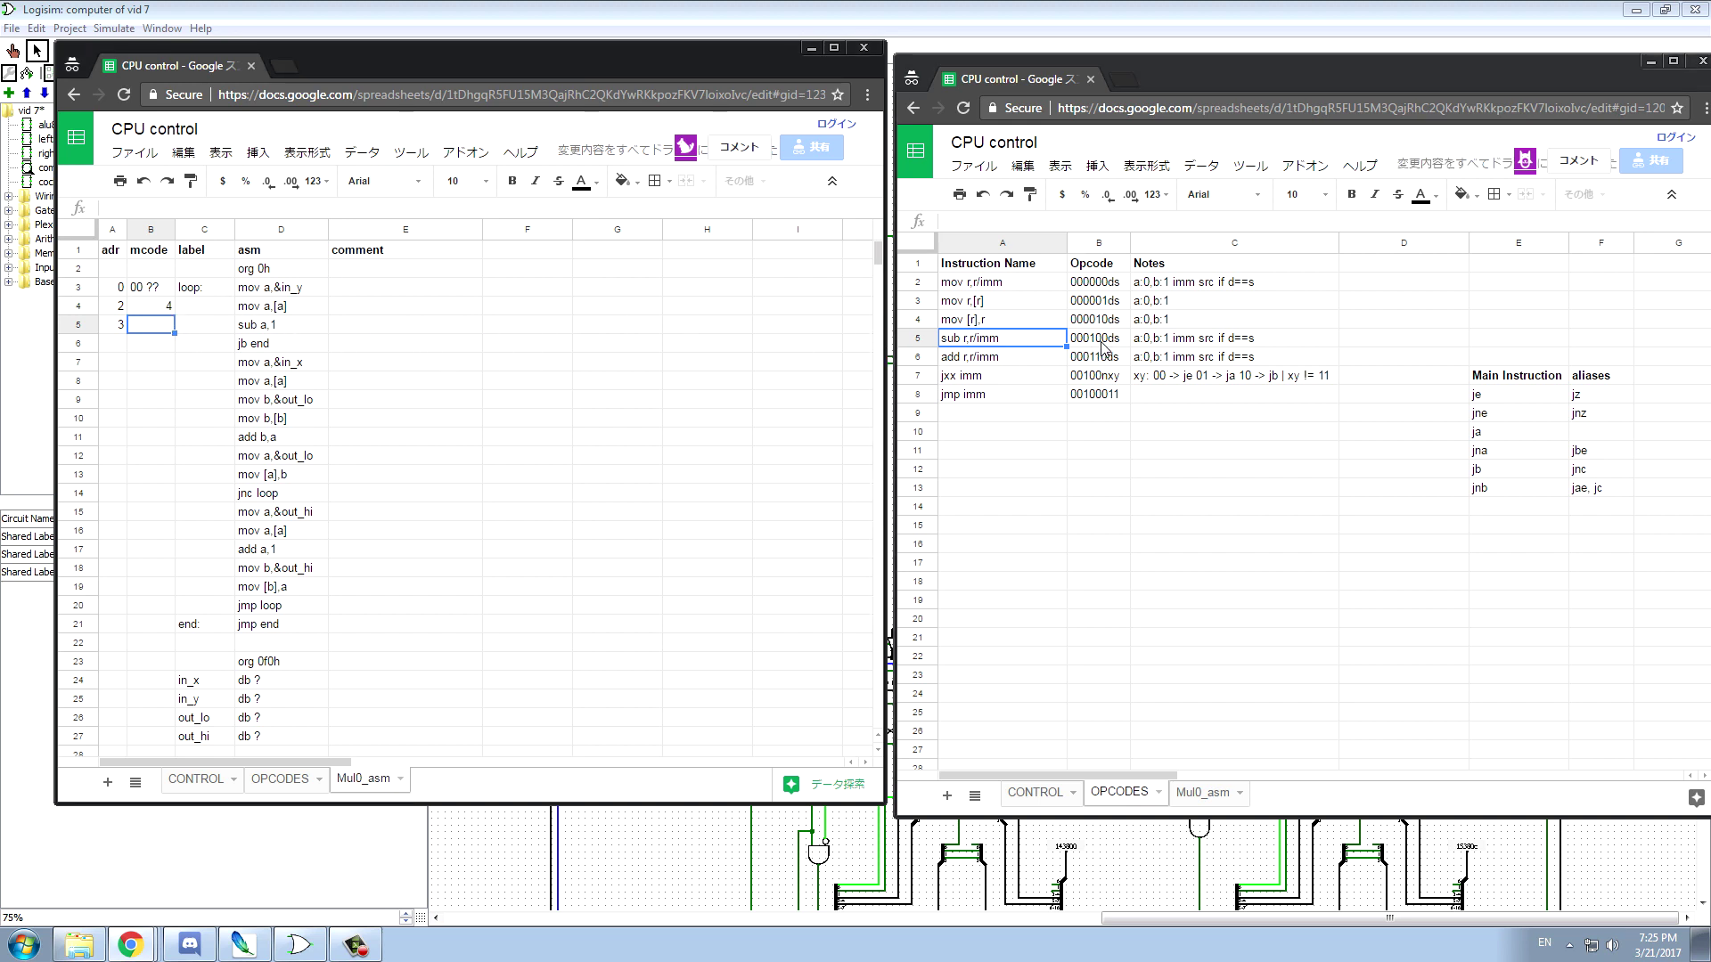
- Format the adr and mcode cells from row 3 down through row 27 as plain text
{"action": "left_click", "coordinate": [169, 310]}
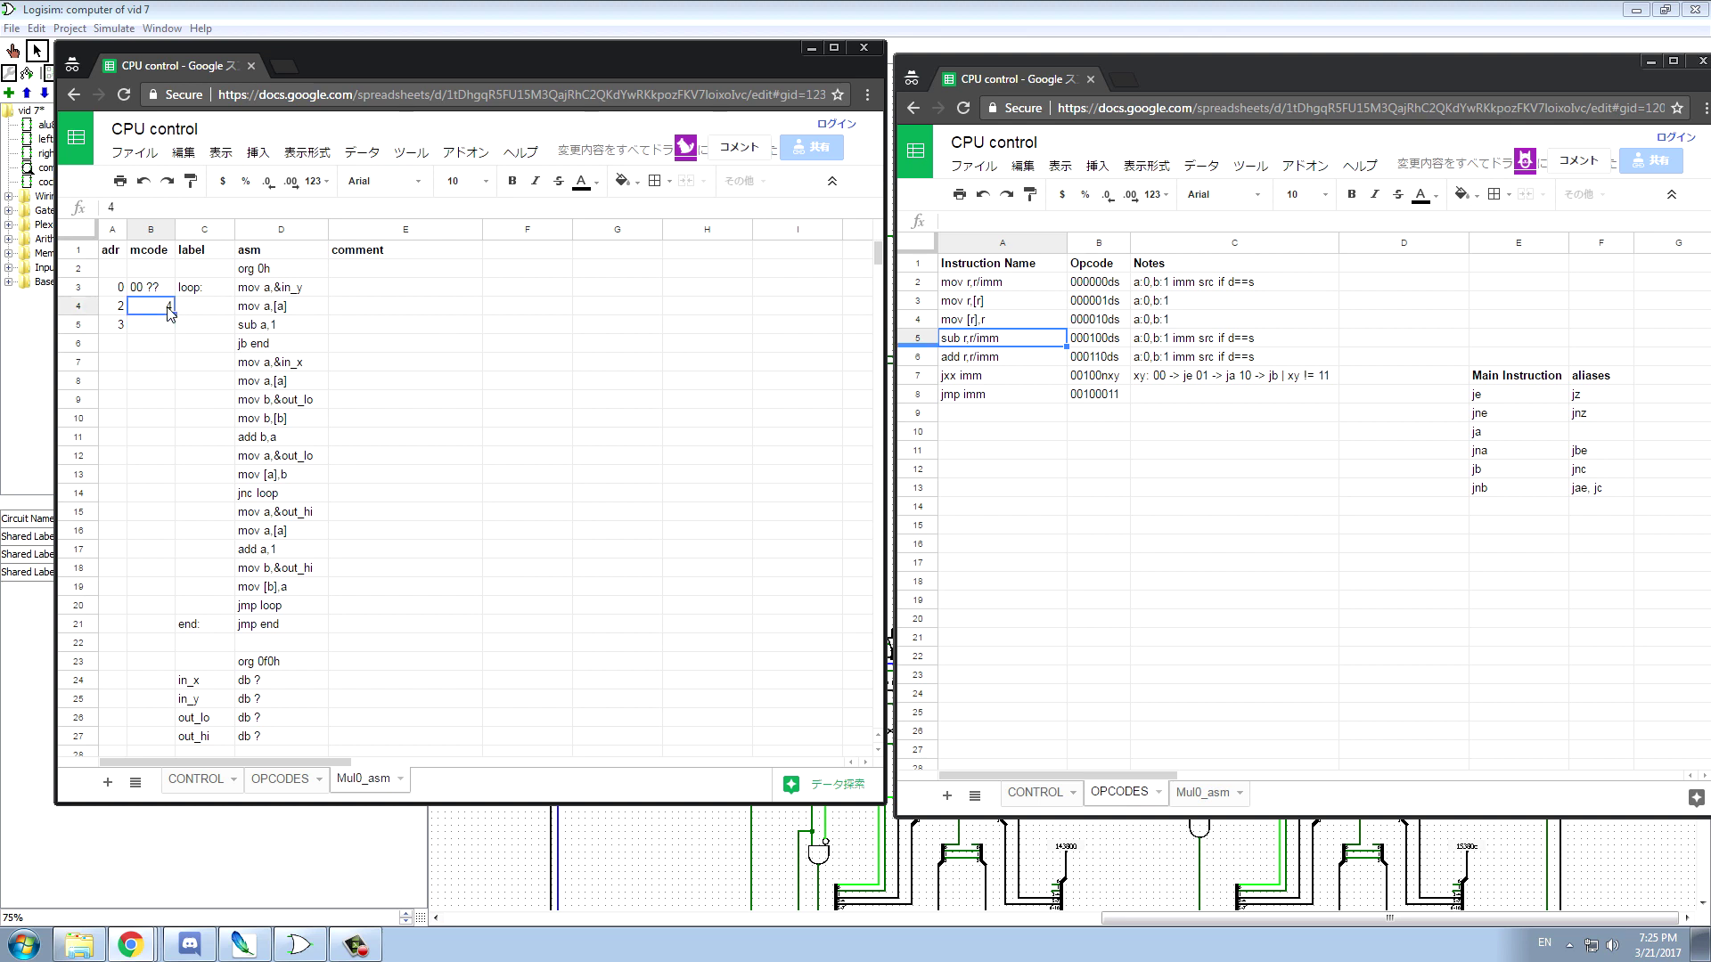
{"action": "left_click", "coordinate": [171, 326]}
{"action": "left_click", "coordinate": [169, 310]}
{"action": "left_click", "coordinate": [121, 292]}
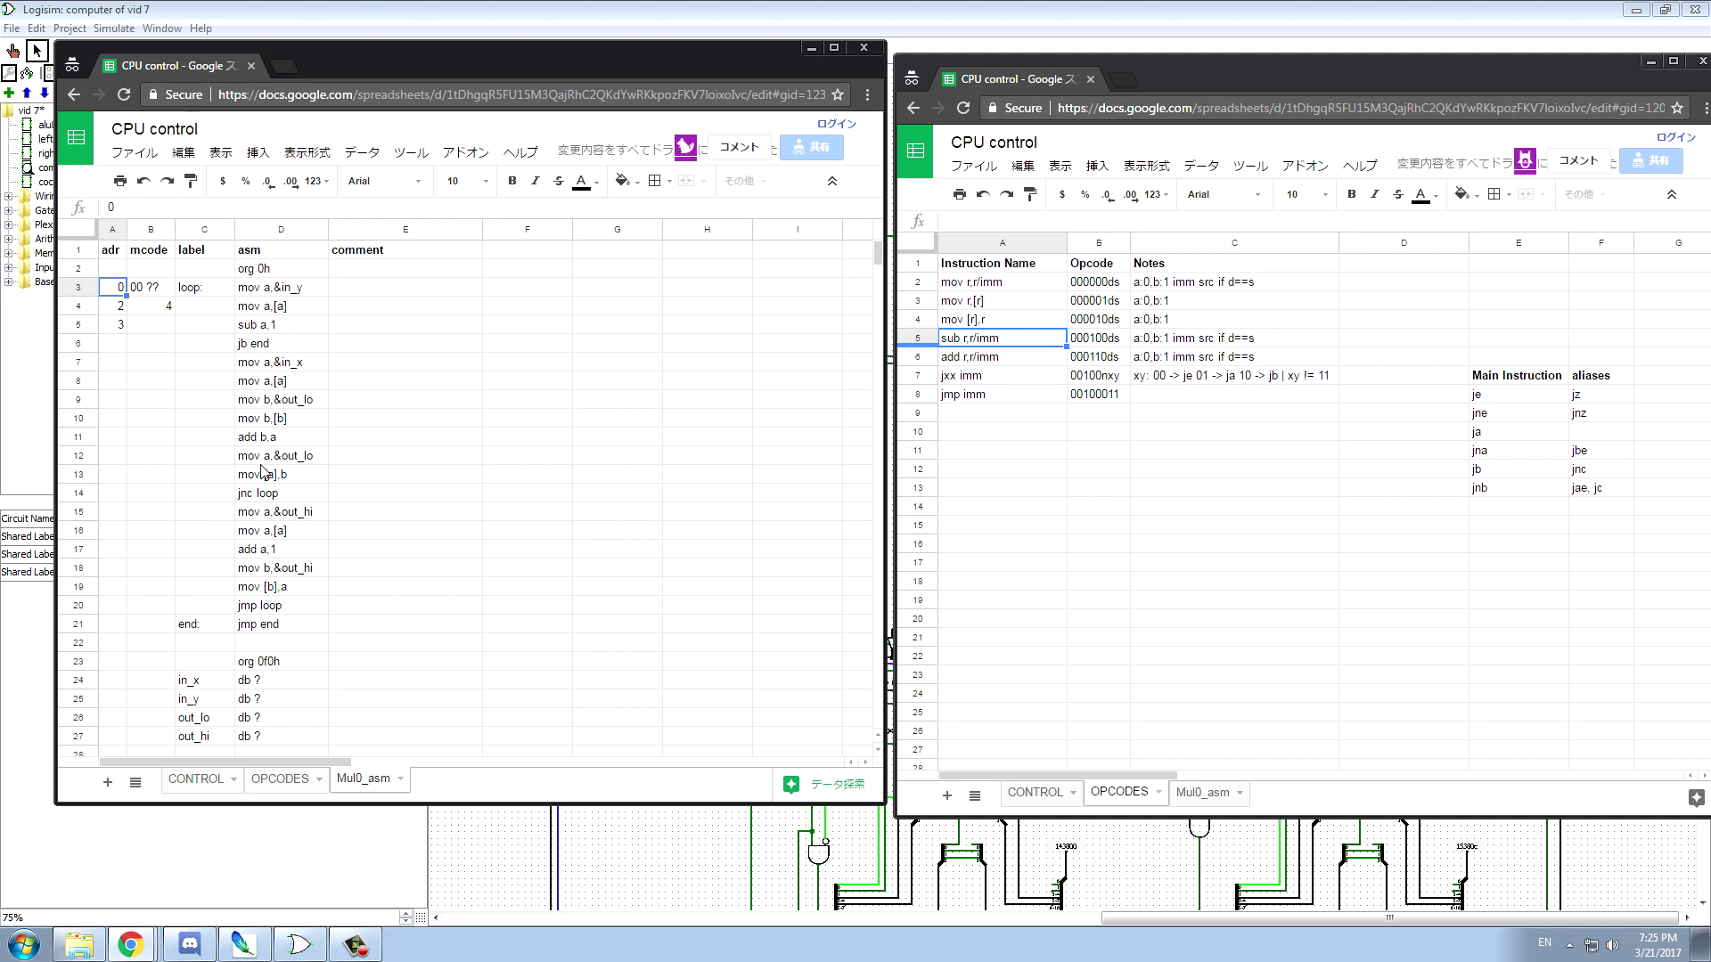
{"action": "left_click", "coordinate": [308, 152]}
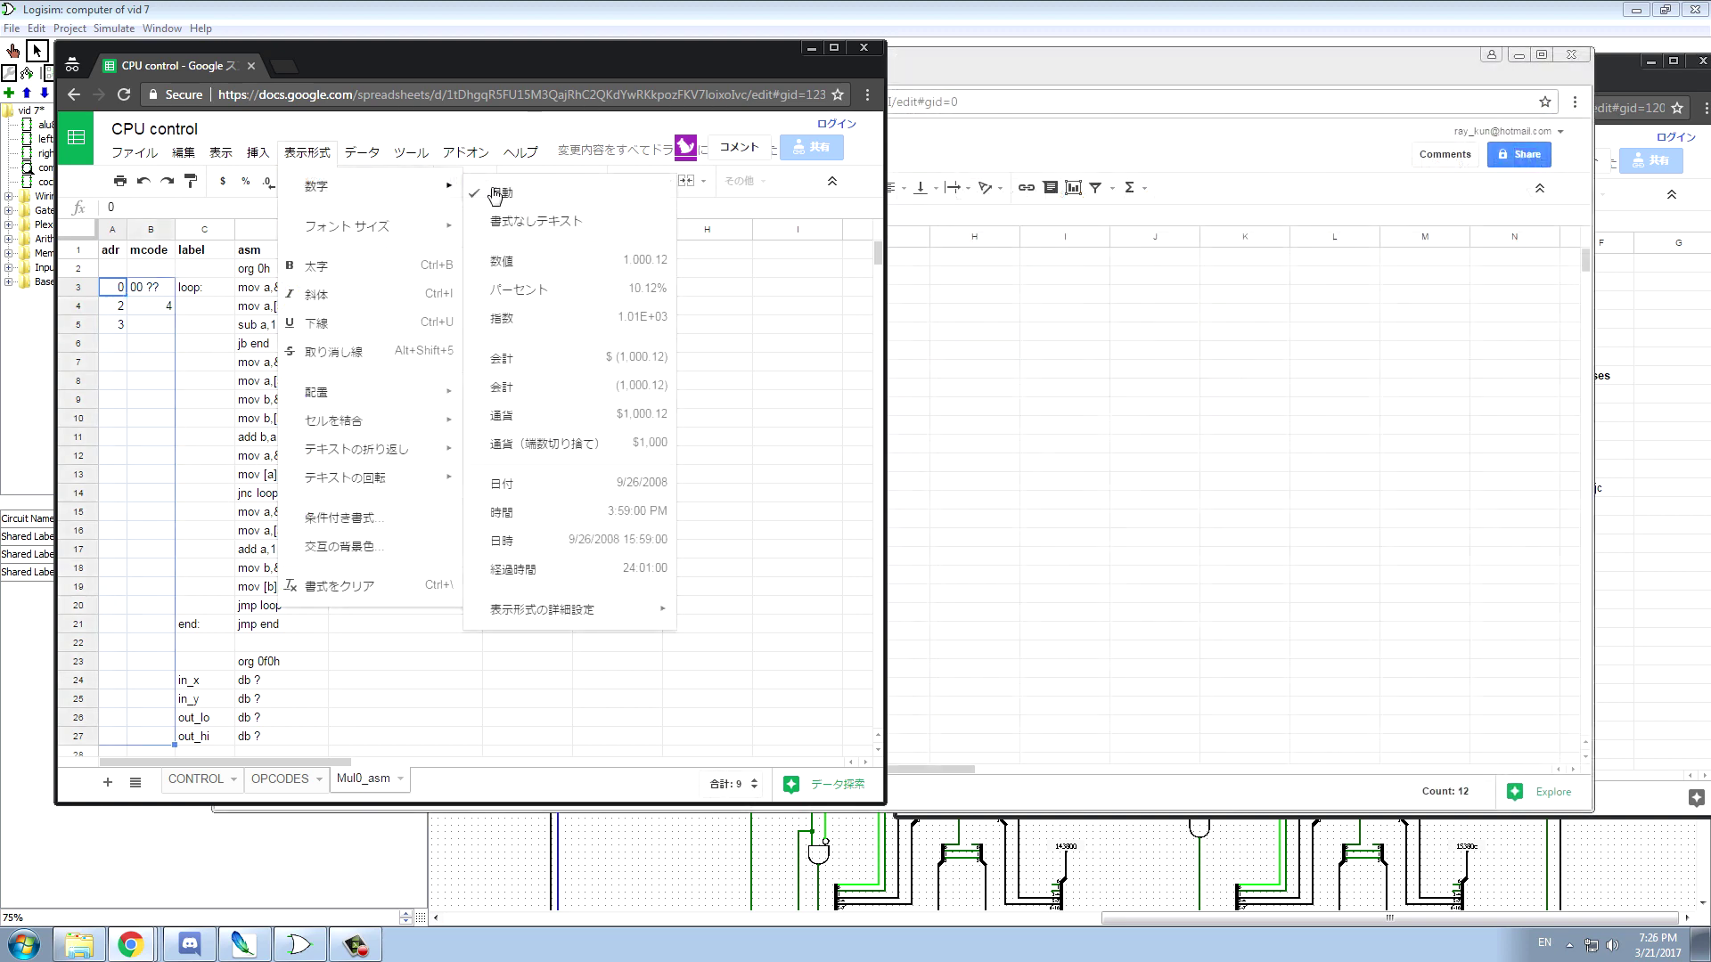
{"action": "mouse_move", "coordinate": [343, 189]}
{"action": "left_click", "coordinate": [545, 223]}
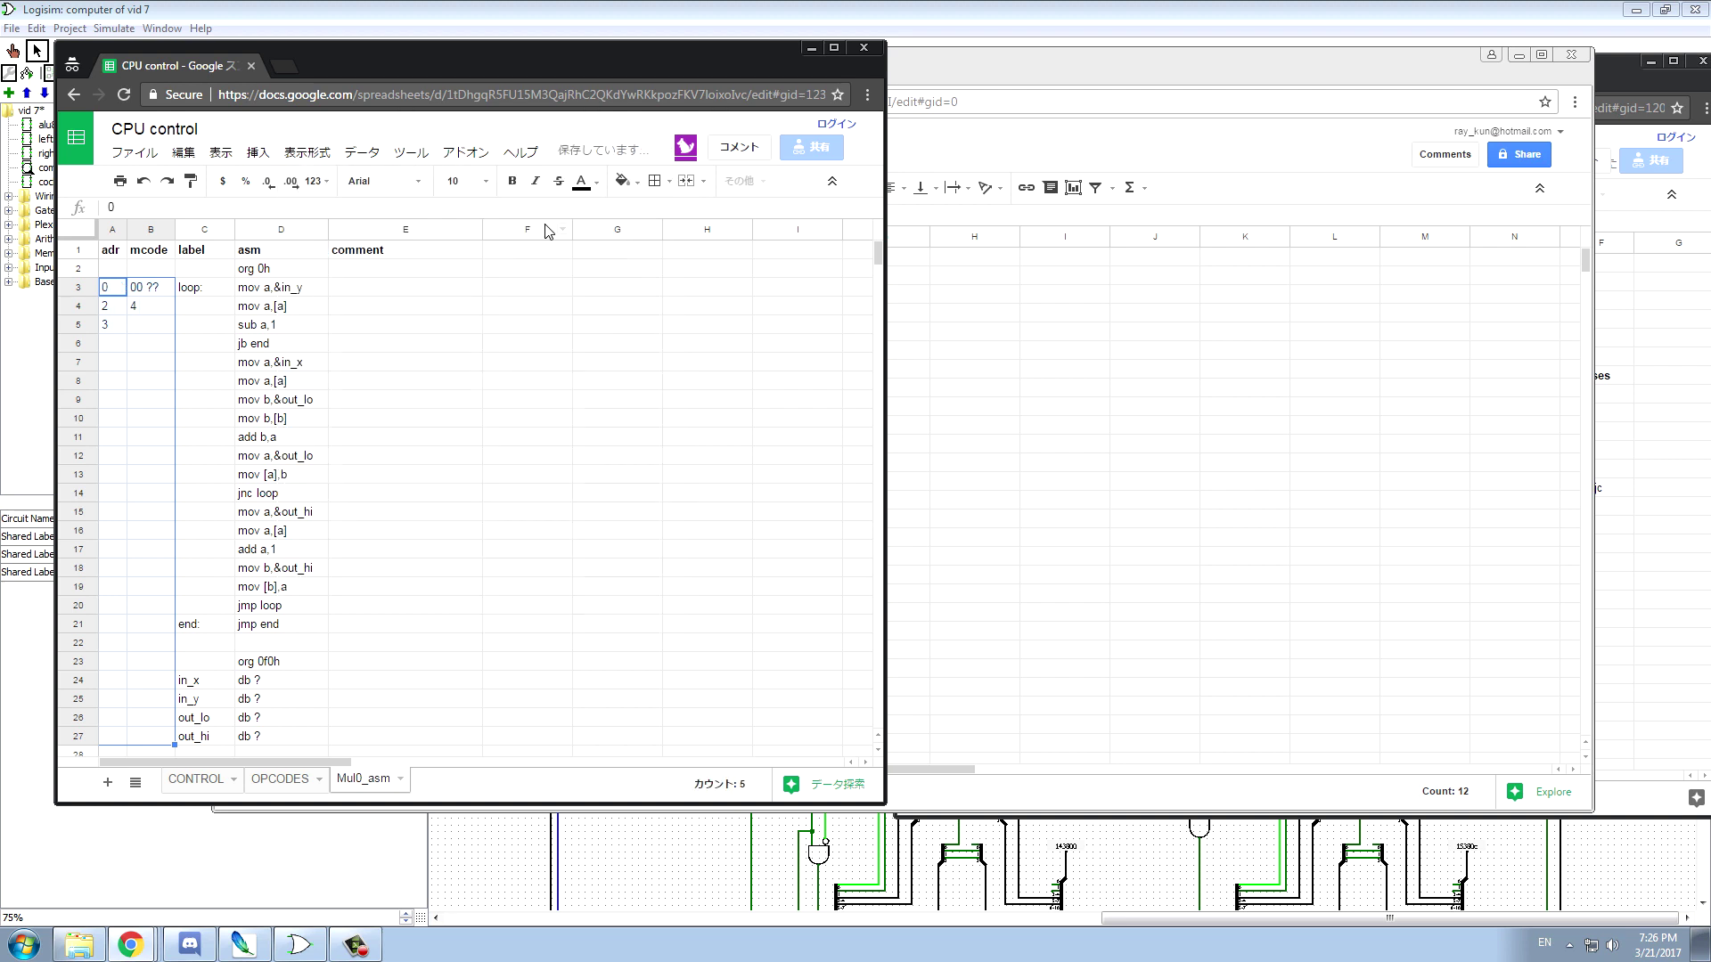
- Rewrite the addresses in rows 3 to 5 as 00, 02 and 03, and the machine code in row 4 as 04
{"action": "left_click", "coordinate": [111, 289]}
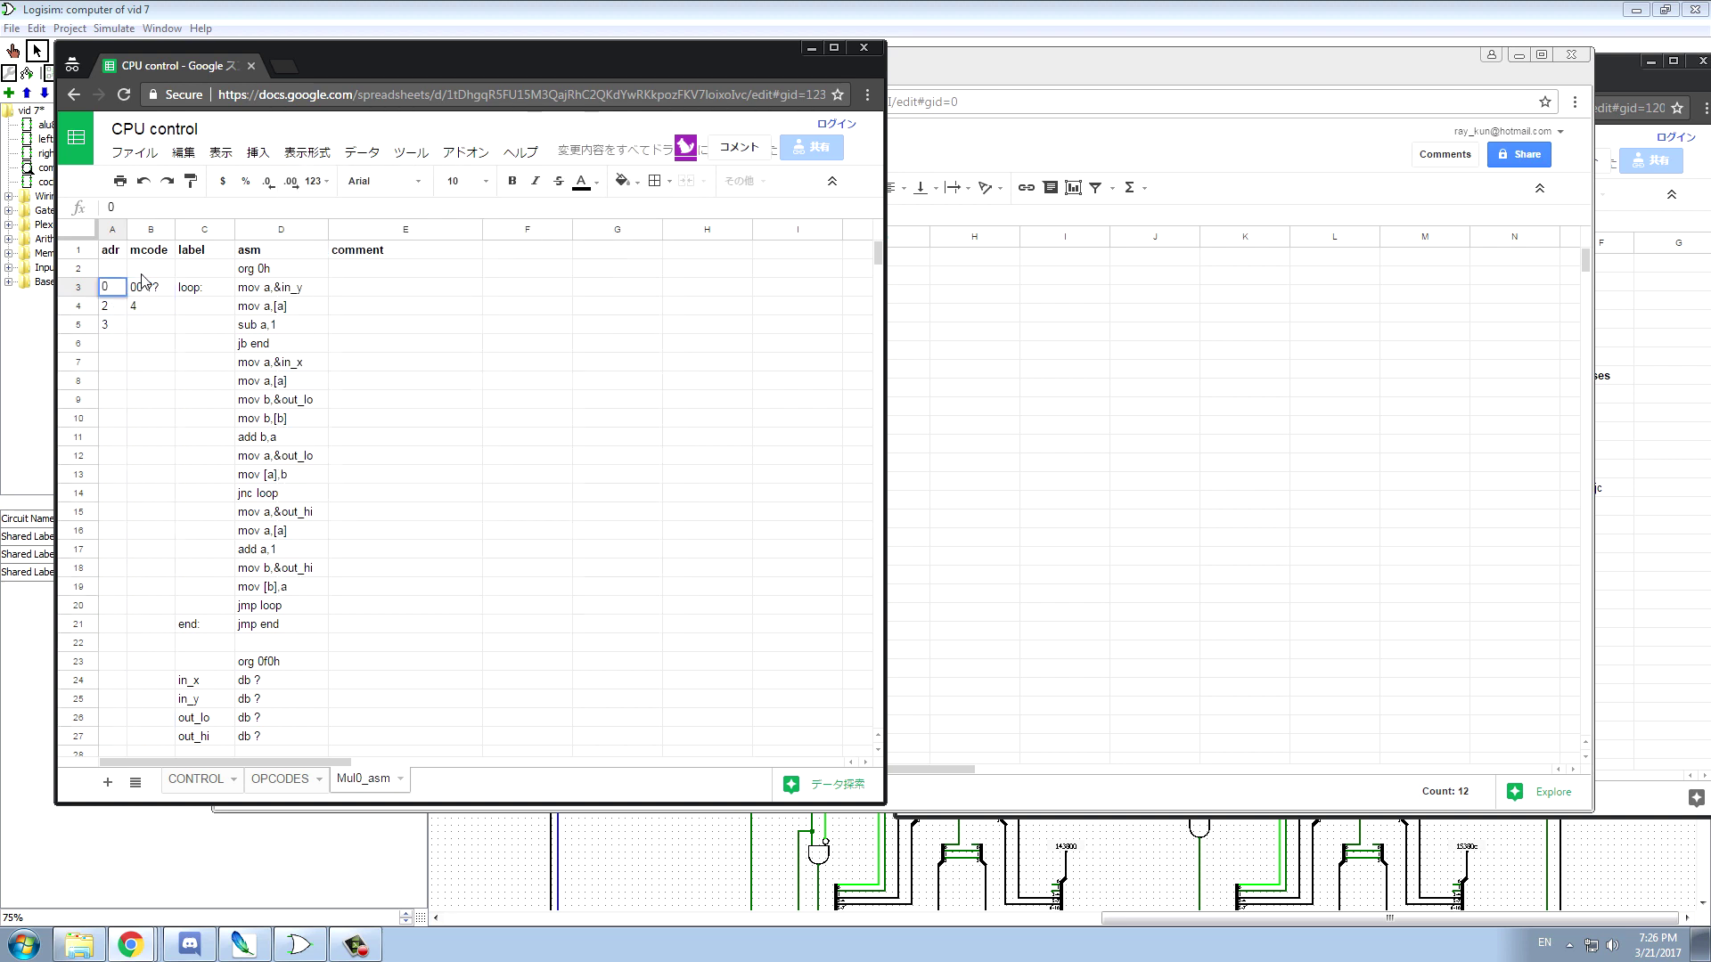
{"action": "type", "text": "00"}
{"action": "left_click", "coordinate": [105, 307]}
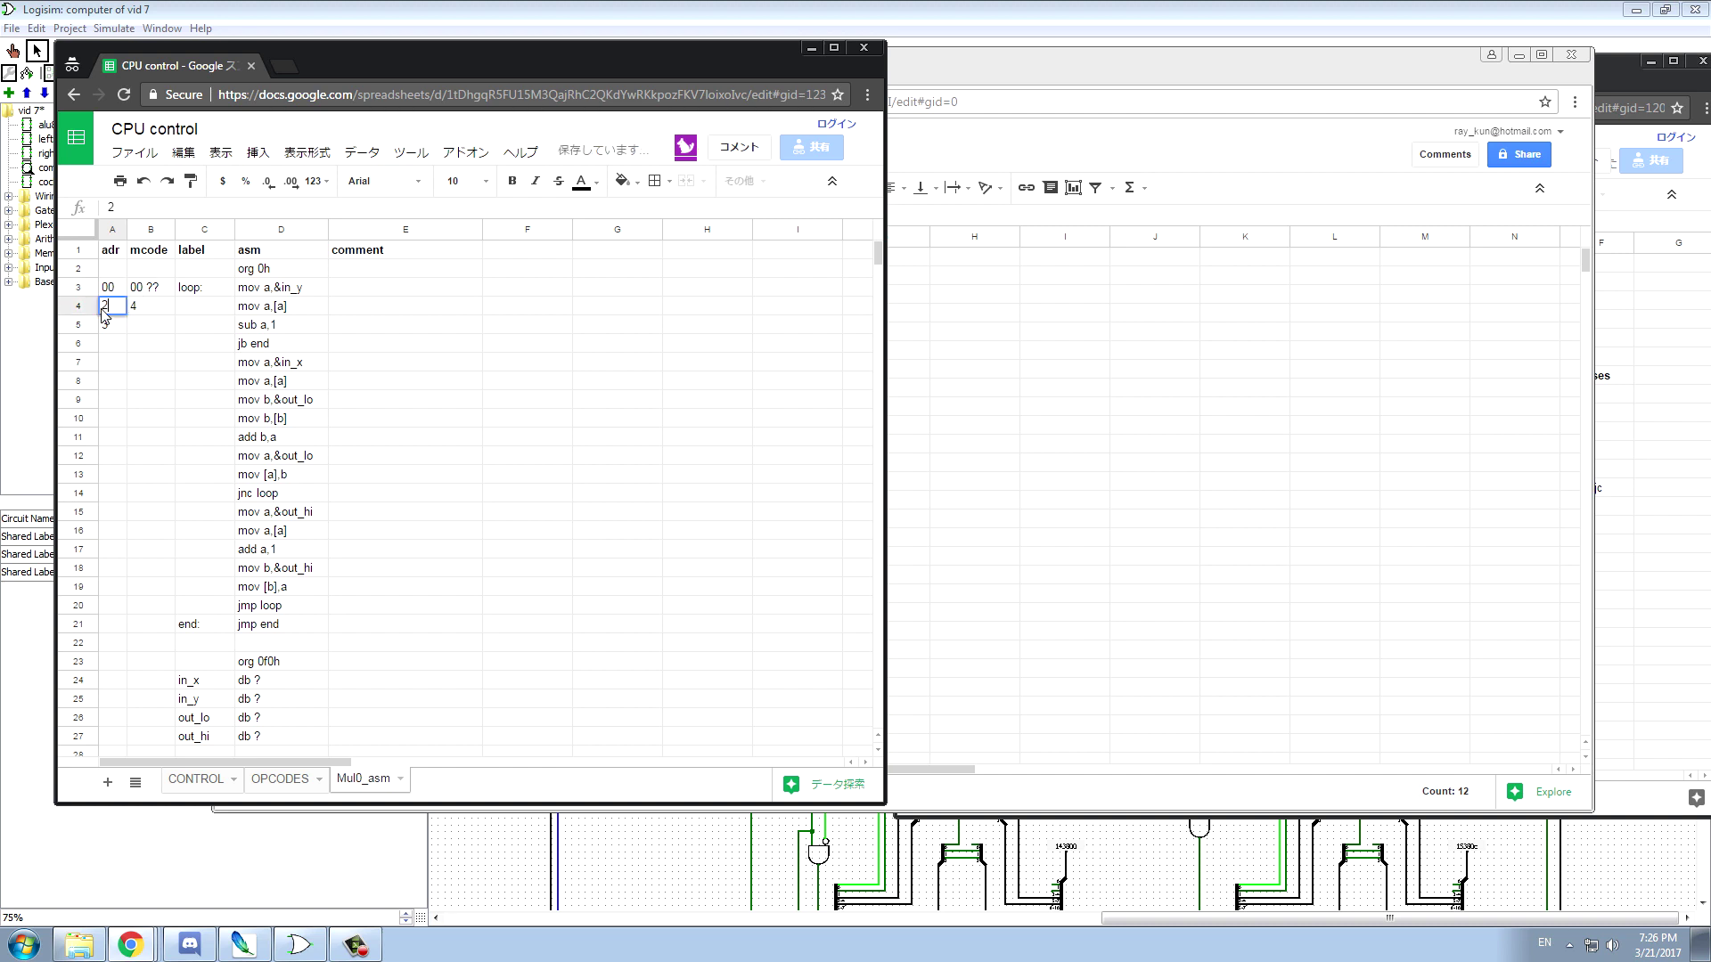
{"action": "double_click", "coordinate": [108, 308]}
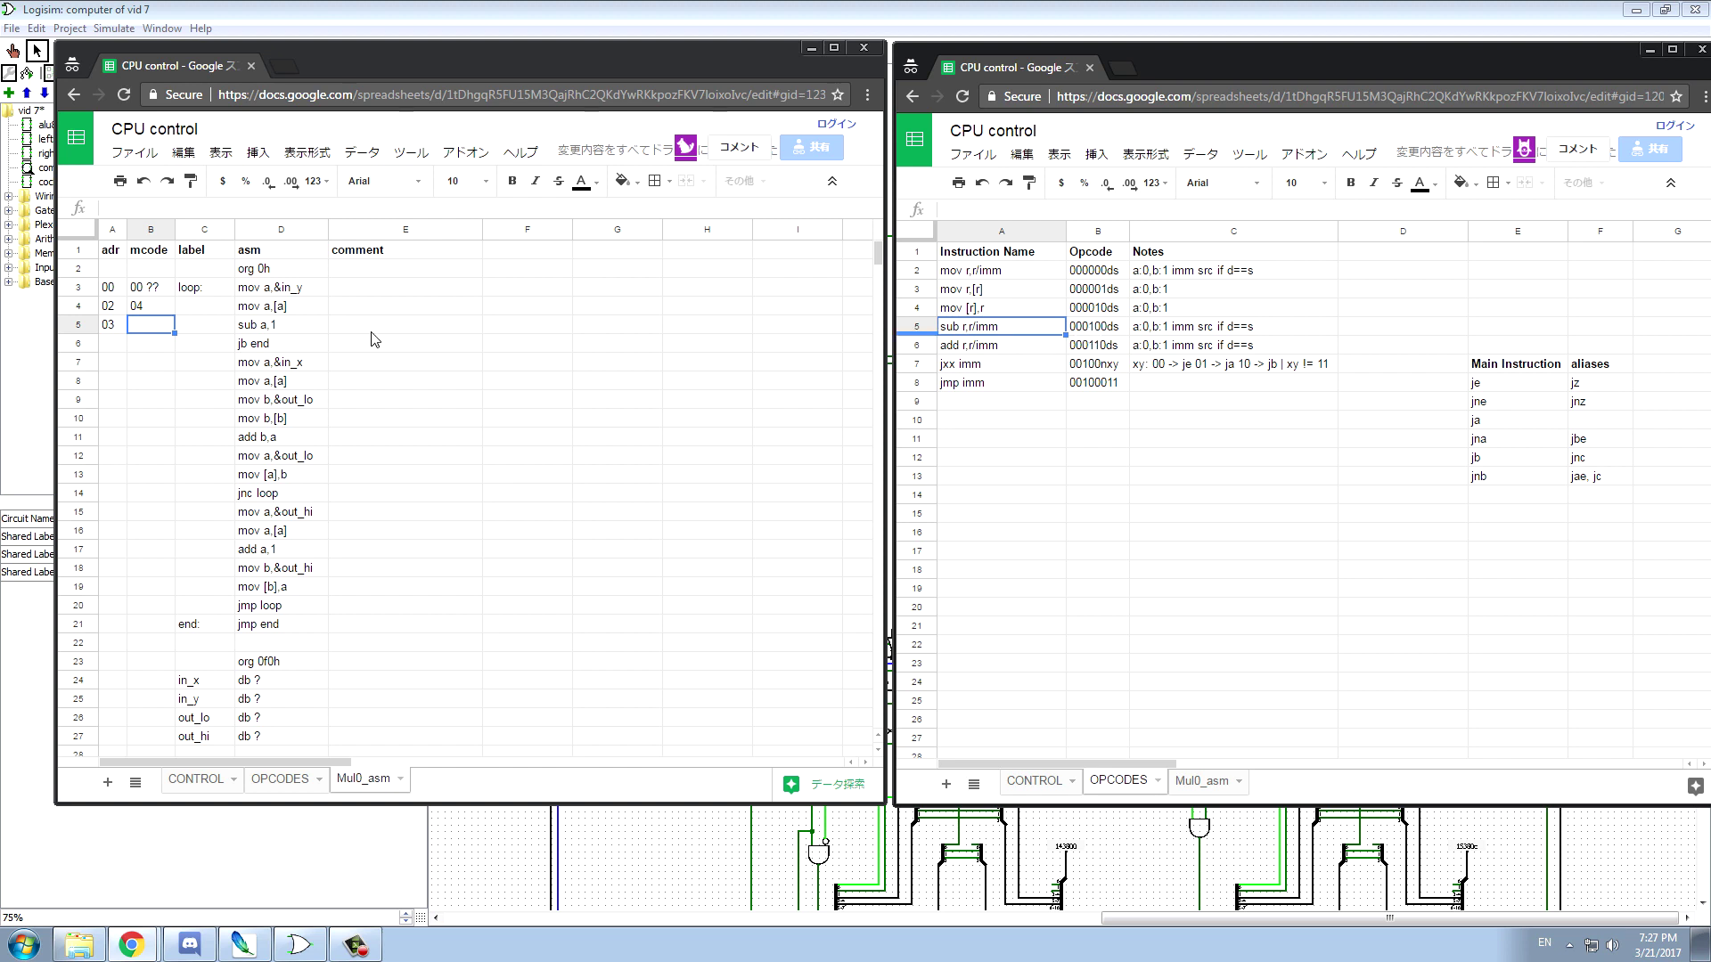
- Enter machine code 10 01 for the sub a,1 instruction in row 5
{"action": "left_click", "coordinate": [171, 328]}
{"action": "type", "text": "1"}
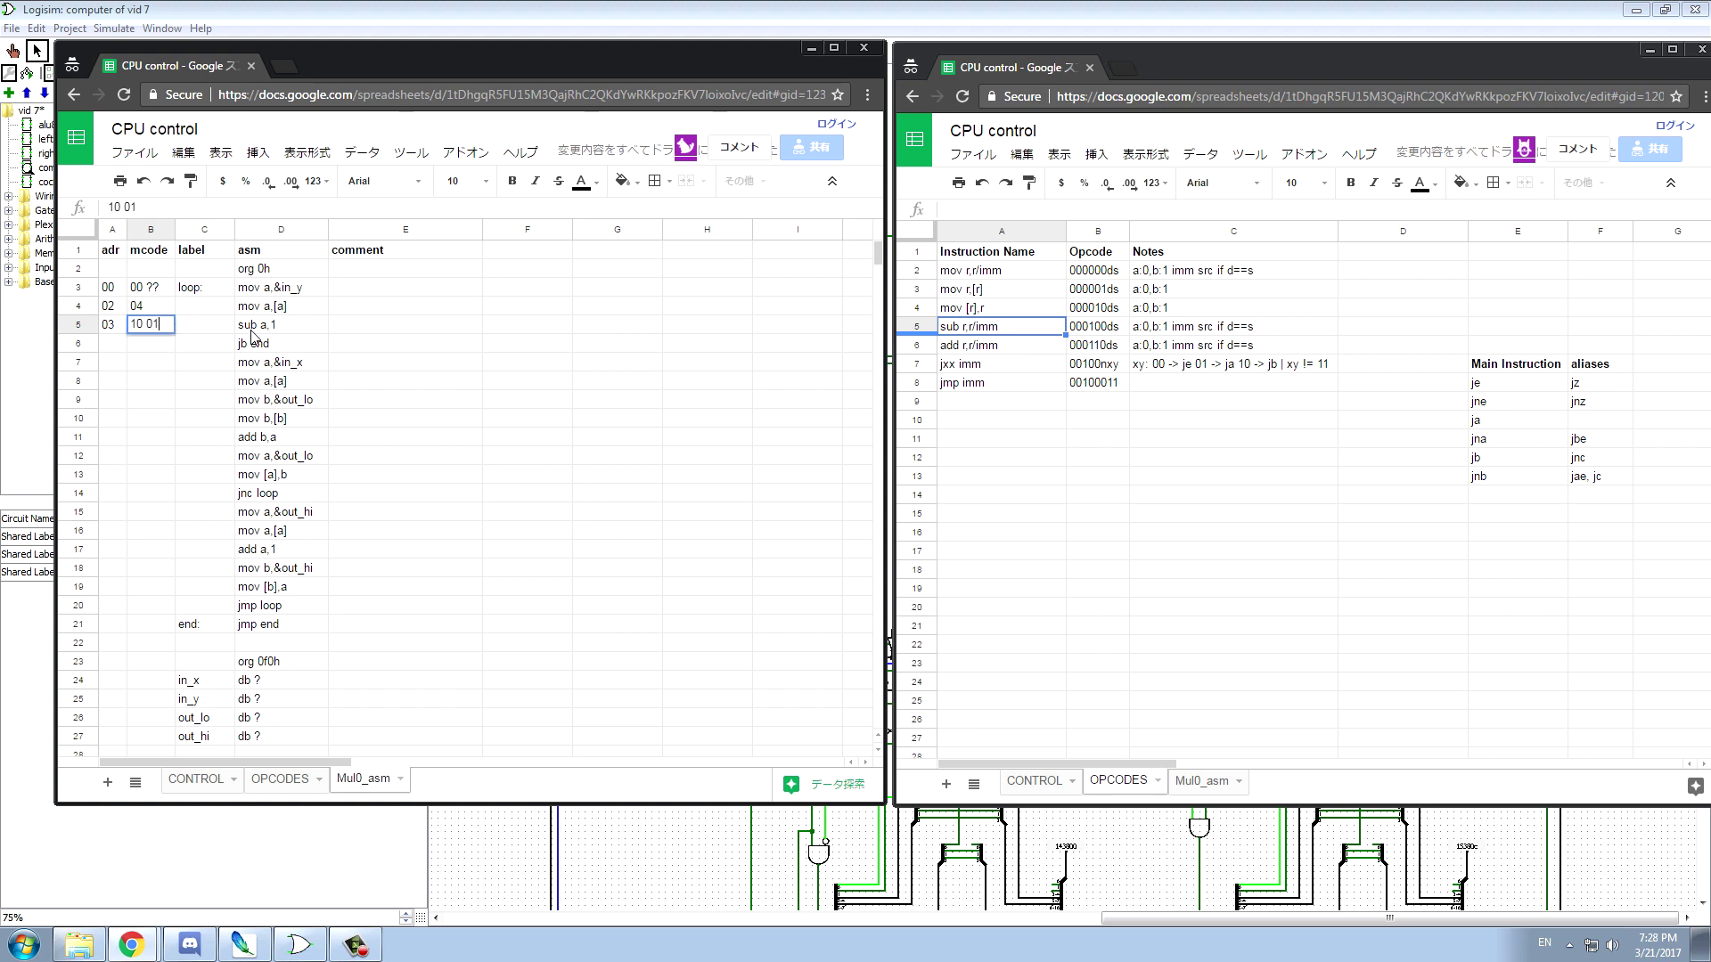
{"action": "type", "text": "0 01"}
- Enter address 05 and machine code 22 ?? for the jb end instruction in row 6, consulting the jxx opcode entry
{"action": "left_click", "coordinate": [113, 345]}
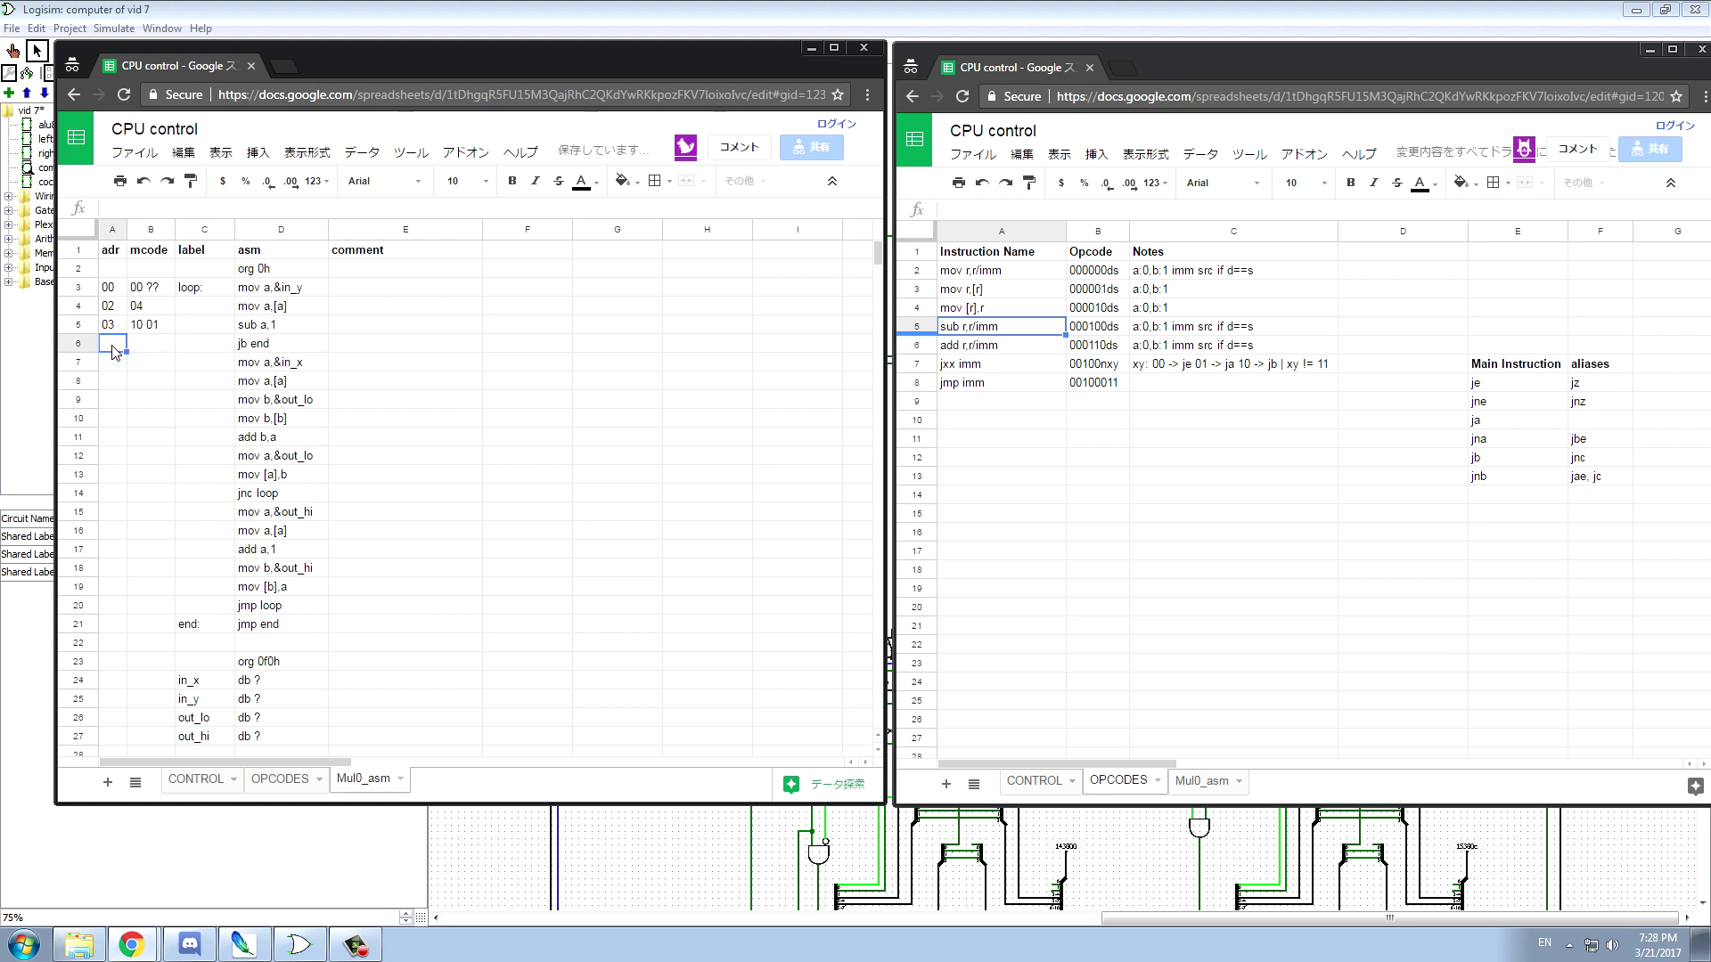
{"action": "type", "text": "05"}
{"action": "key", "text": "Tab"}
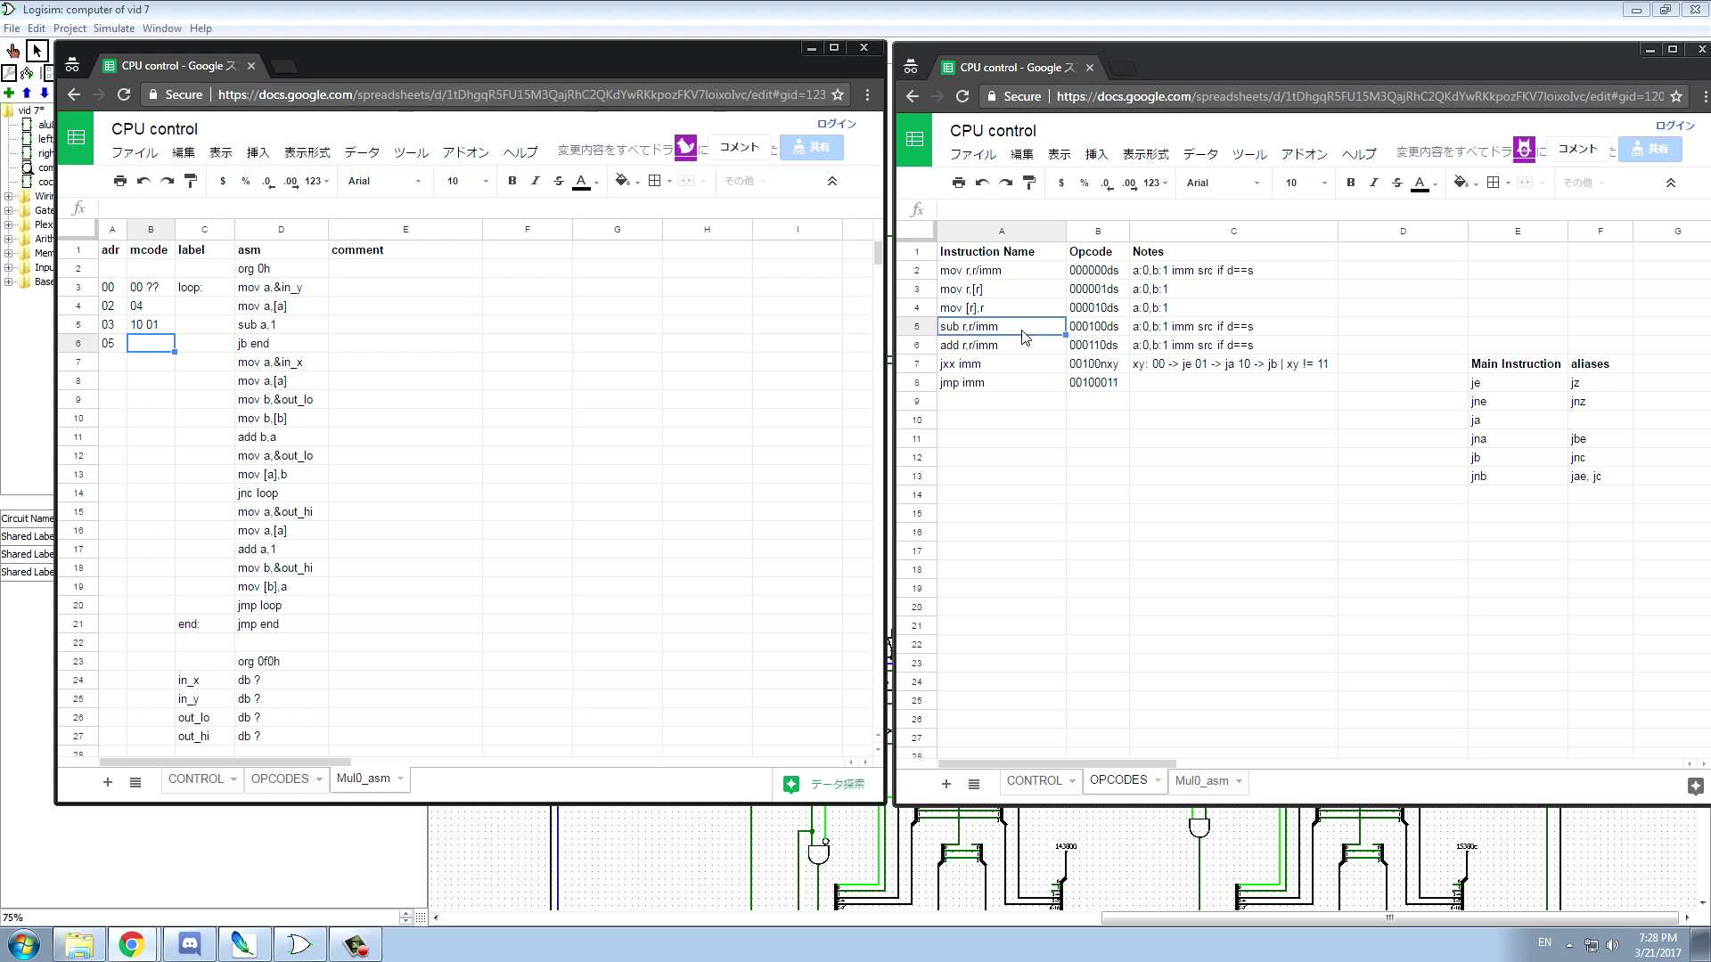
{"action": "left_click", "coordinate": [994, 366]}
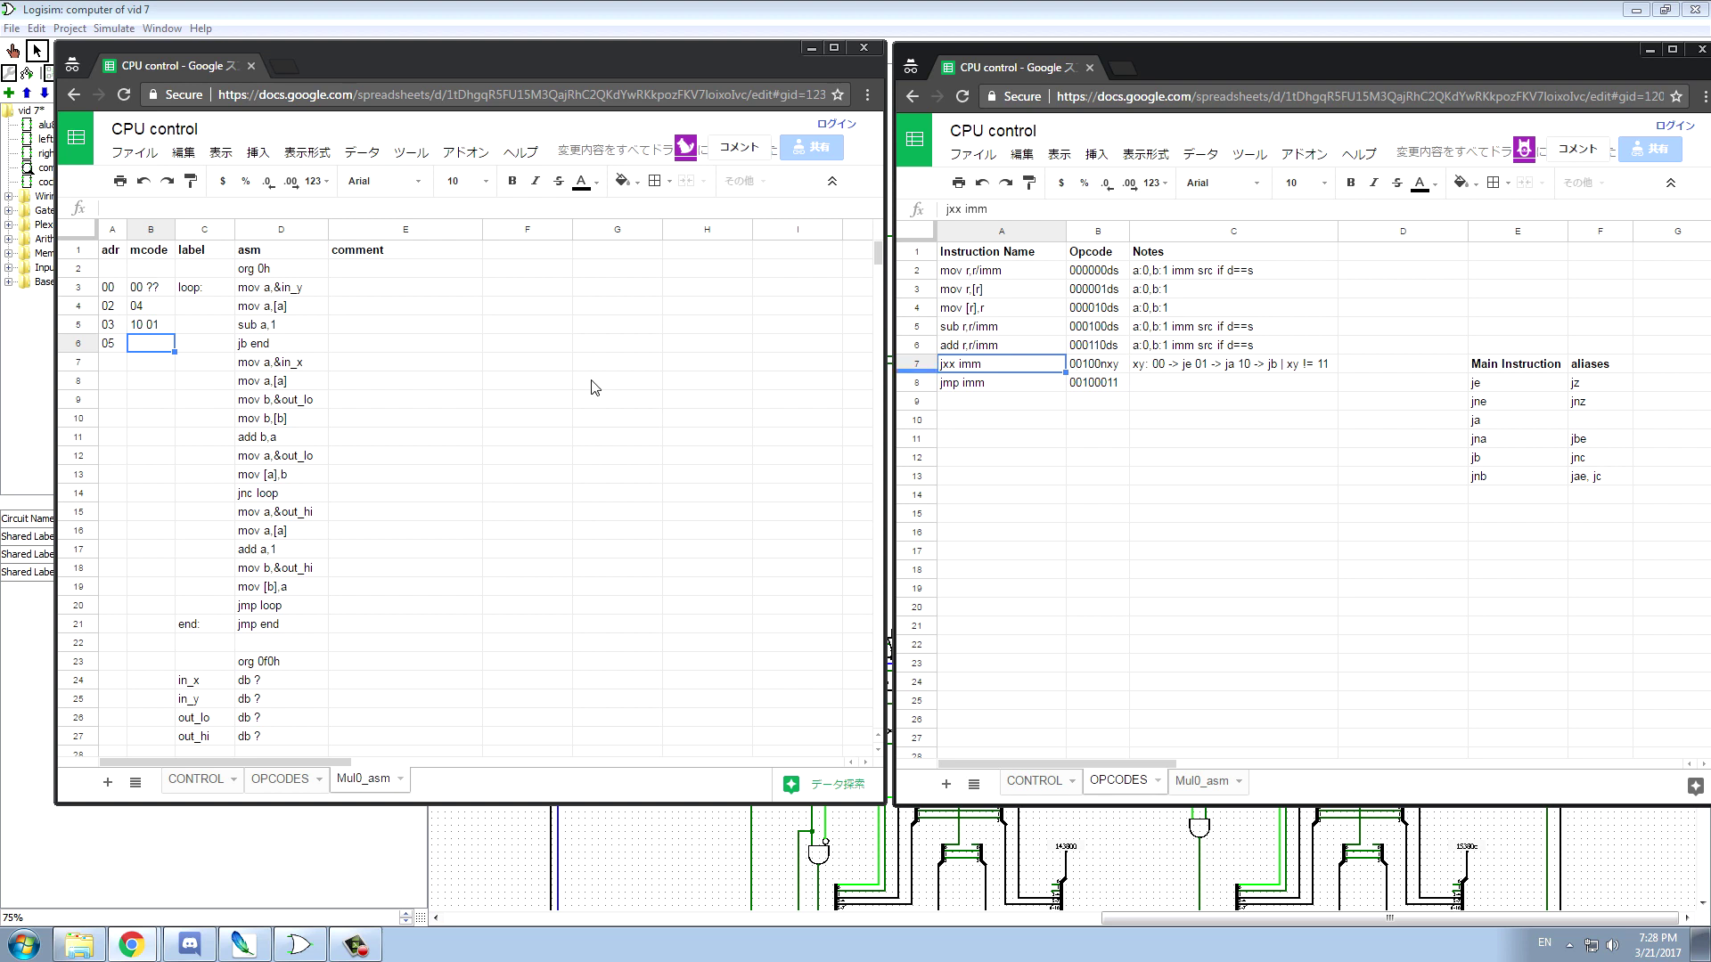
{"action": "left_click", "coordinate": [144, 348]}
{"action": "type", "text": "2"}
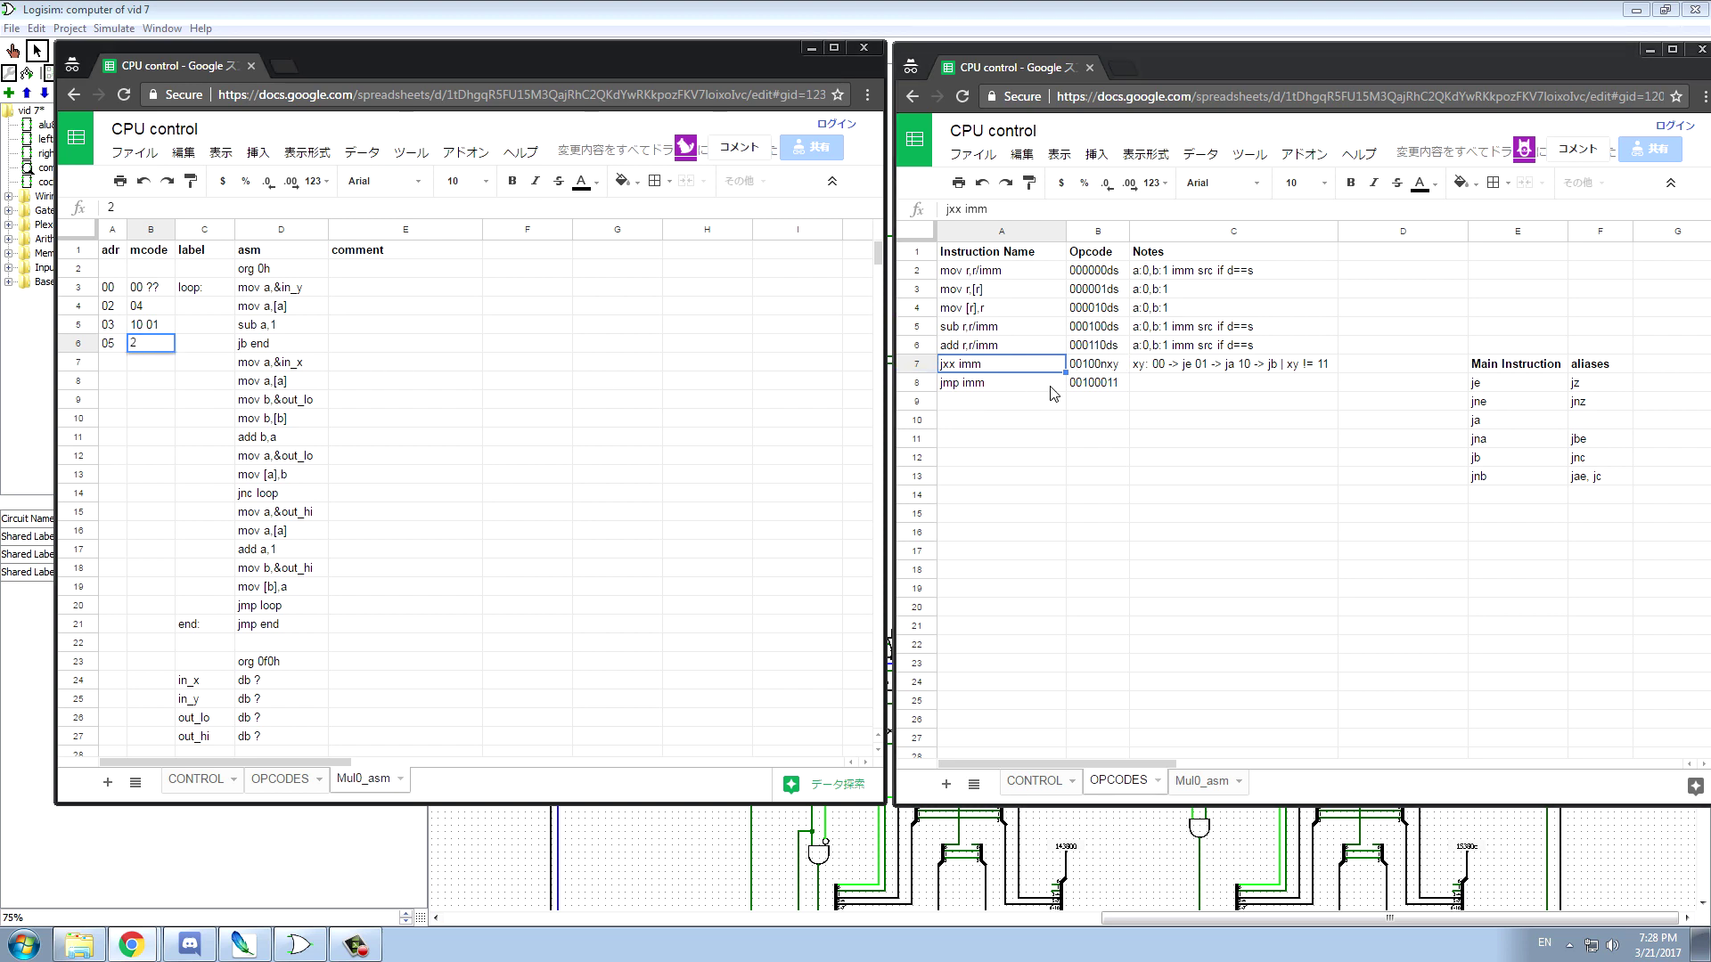
{"action": "type", "text": "2"}
{"action": "type", "text": "??"}
- Enter address 07 and machine code 00 ?? for the mov a,&in_x instruction in row 7
{"action": "left_click", "coordinate": [113, 364]}
{"action": "type", "text": "087"}
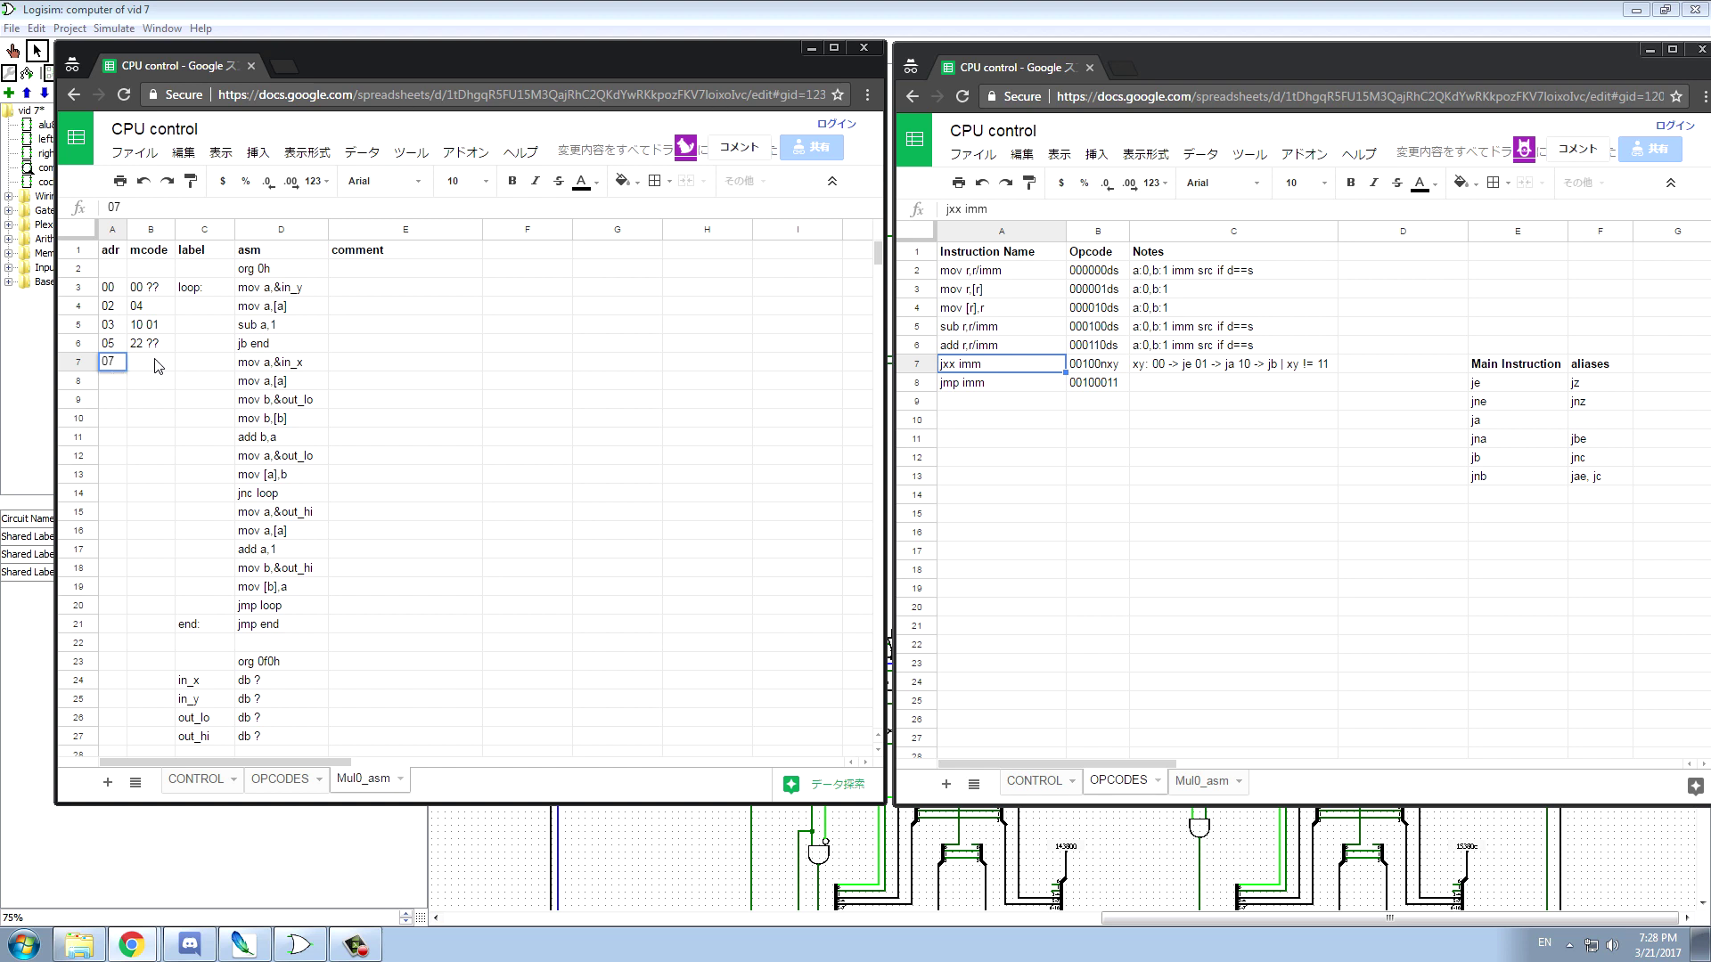
{"action": "key", "text": "Tab"}
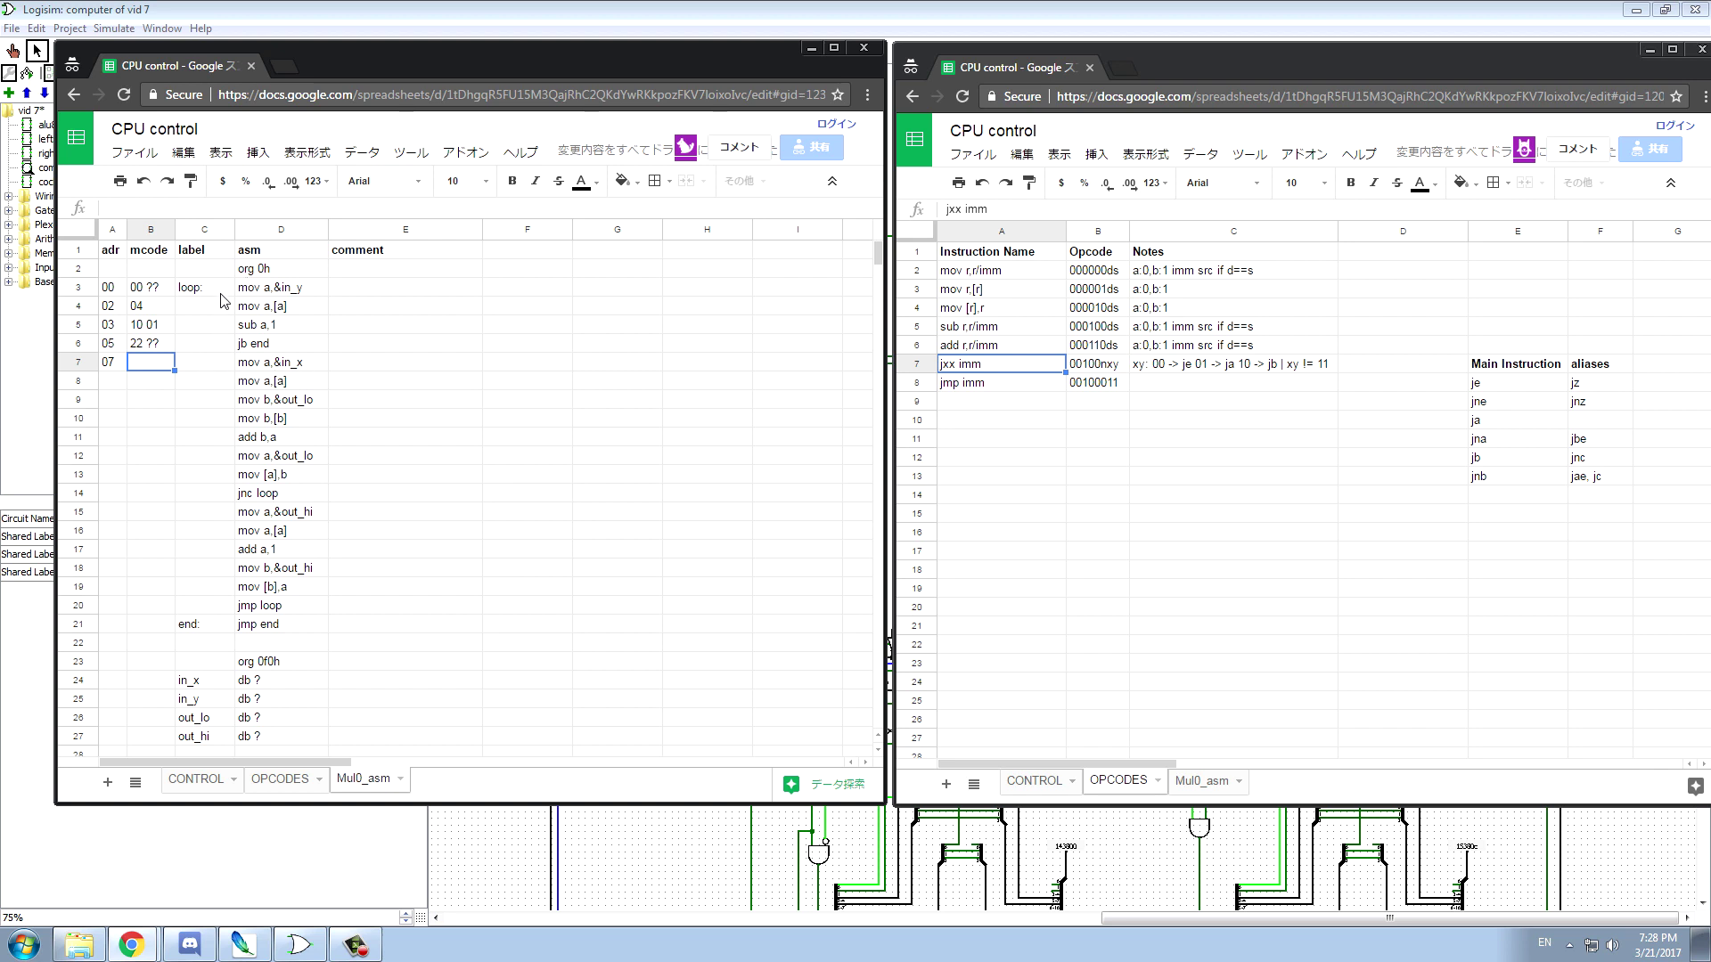
{"action": "type", "text": "00 ??"}
- Enter address 09 and machine code 04 for the mov a,[a] instruction in row 8
{"action": "left_click", "coordinate": [113, 382]}
{"action": "type", "text": "09"}
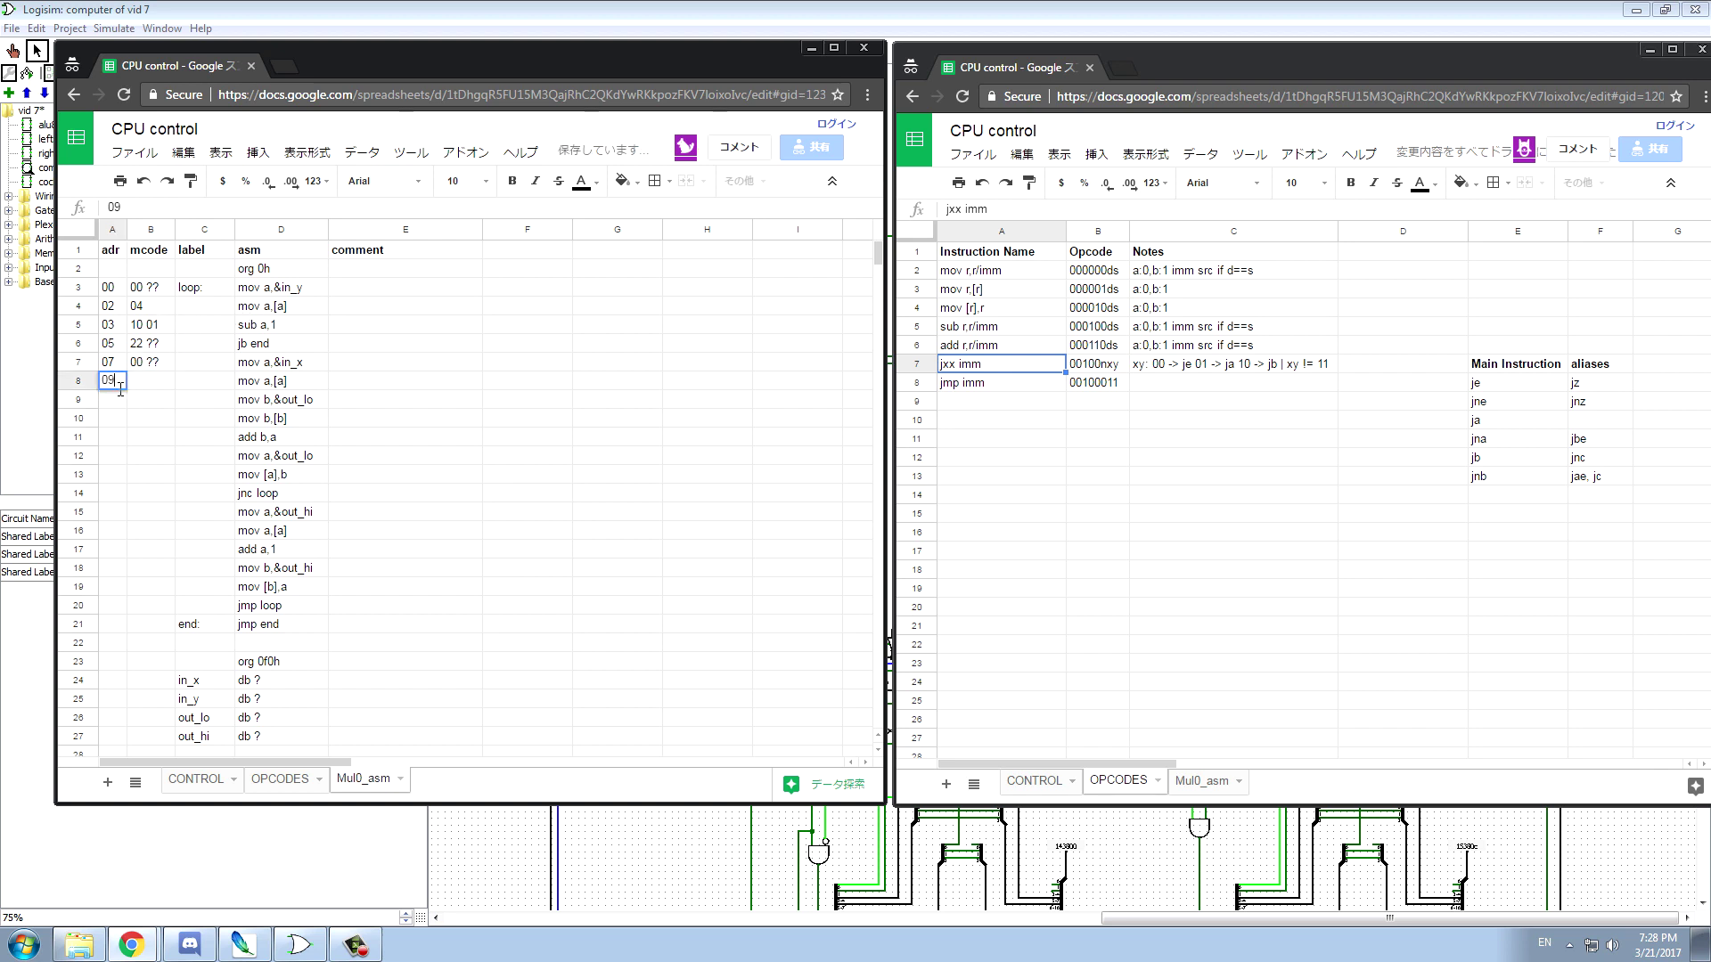
{"action": "key", "text": "Tab"}
{"action": "type", "text": "0"}
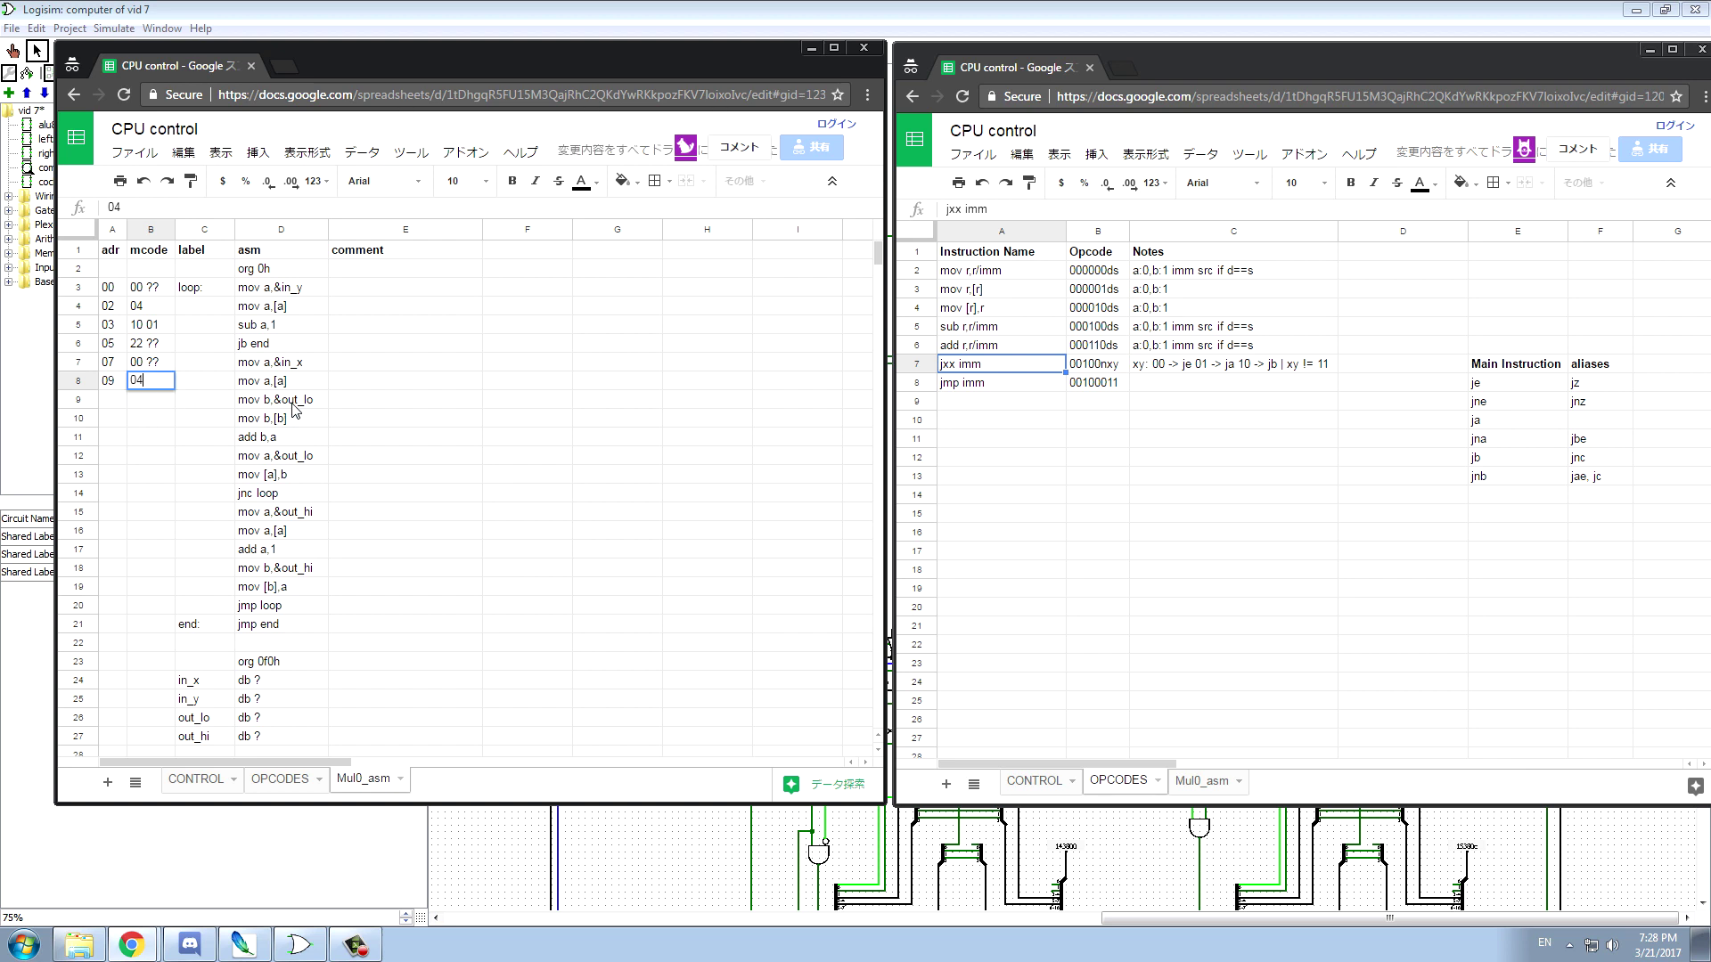
- Enter address 0A and machine code 03 ?? for mov b,&out_lo in row 9, and address 0C for mov b,[b] in row 10
{"action": "left_click", "coordinate": [118, 400]}
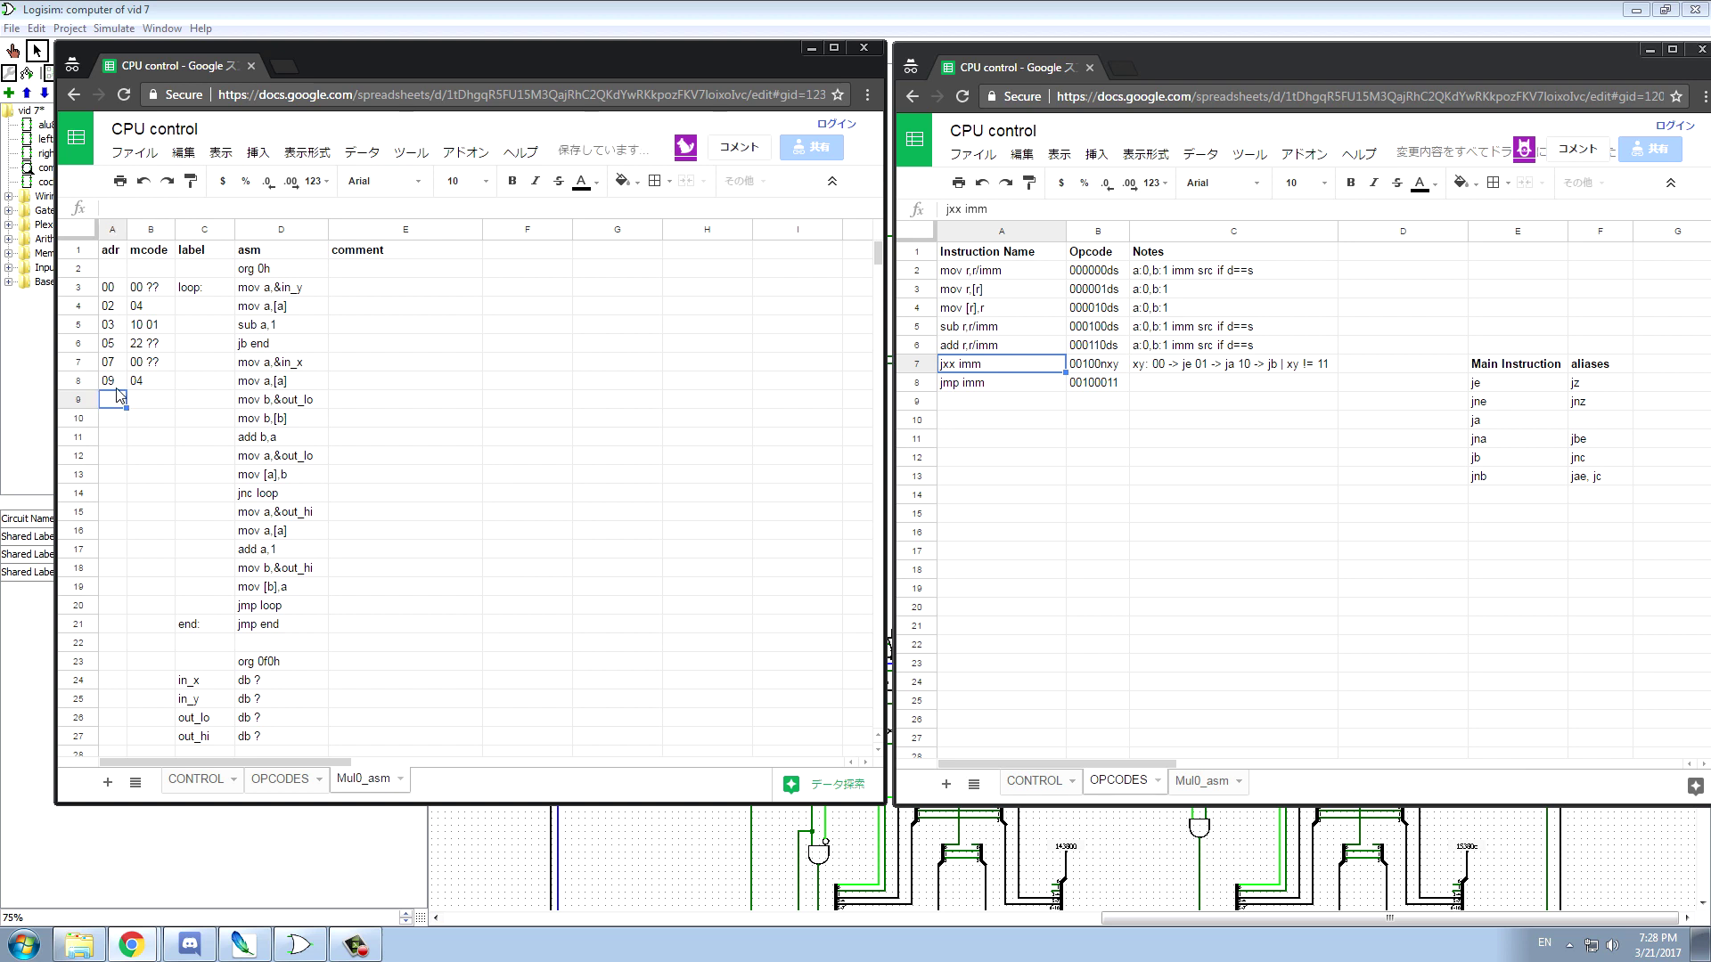
{"action": "type", "text": "0A"}
{"action": "key", "text": "Tab"}
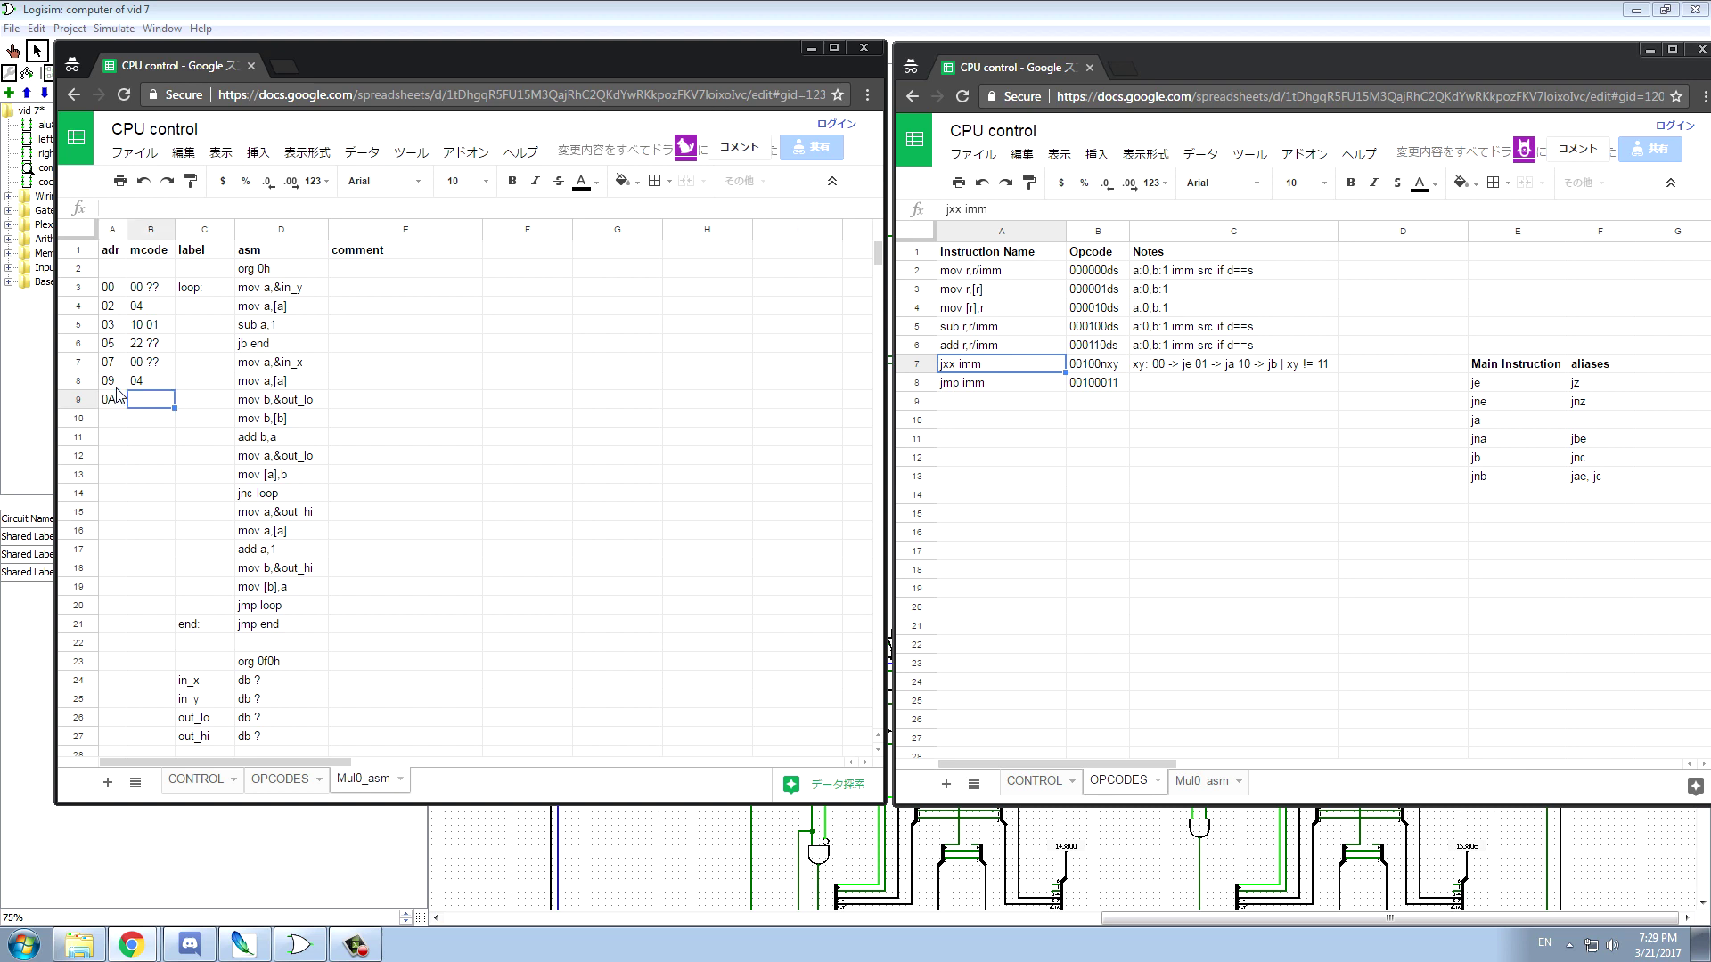
{"action": "type", "text": "03 ??"}
{"action": "key", "text": "Return"}
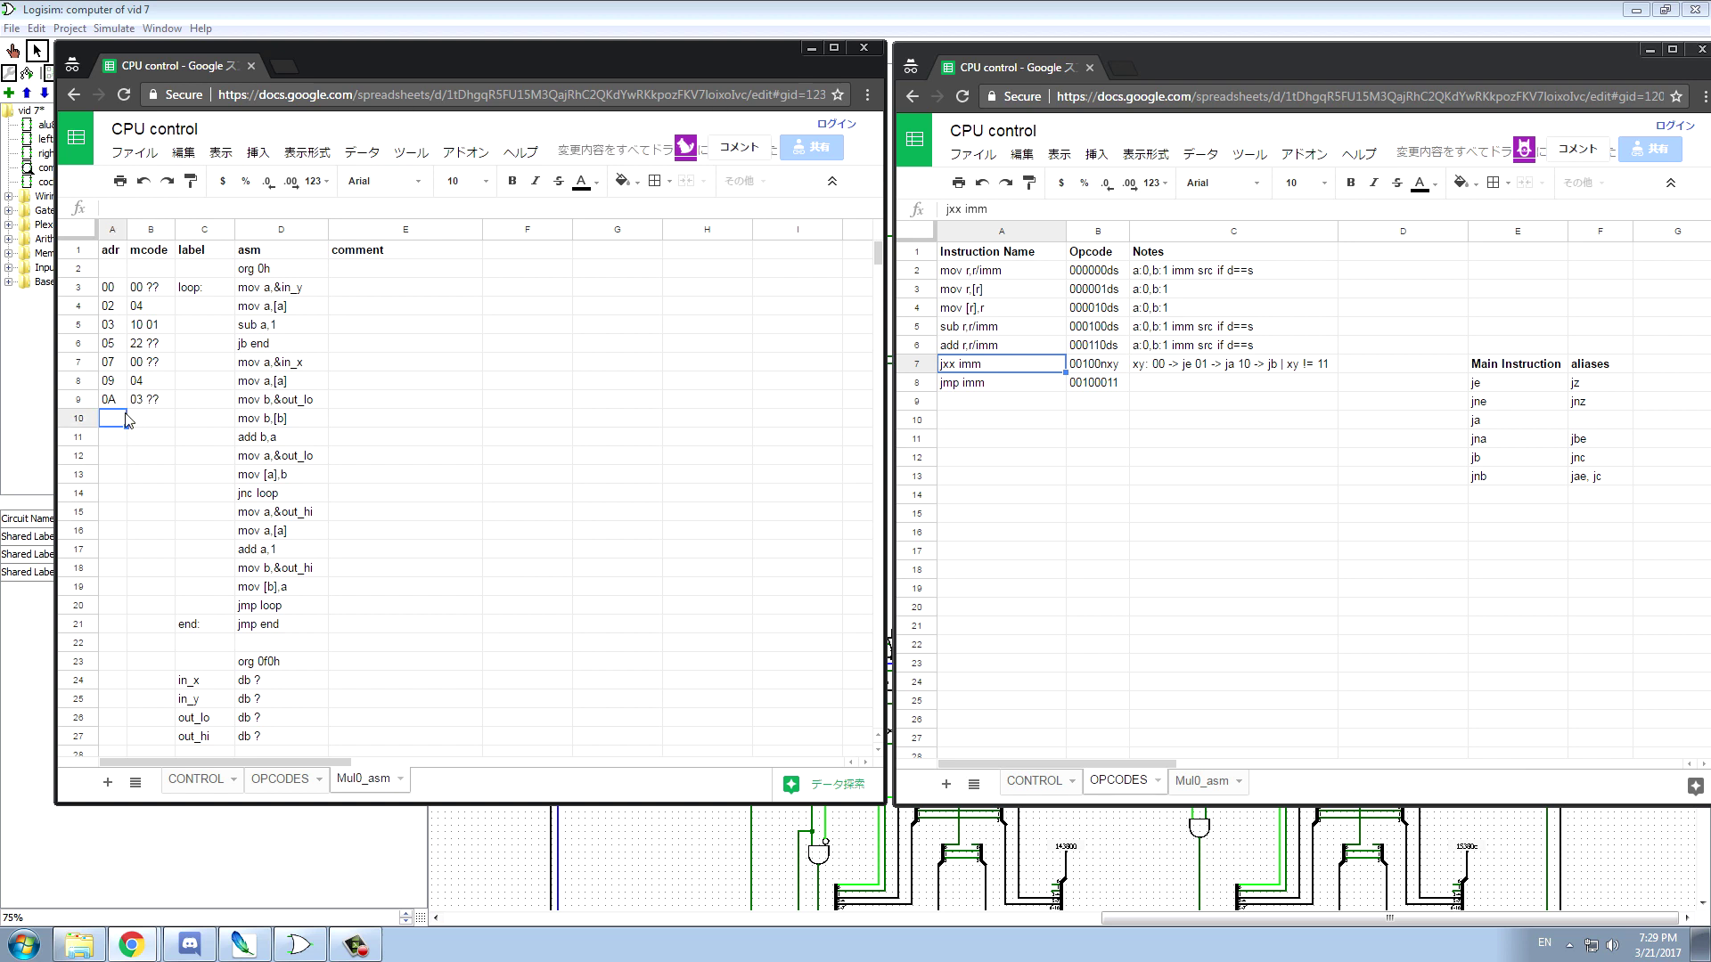
{"action": "type", "text": "0C"}
{"action": "key", "text": "Tab"}
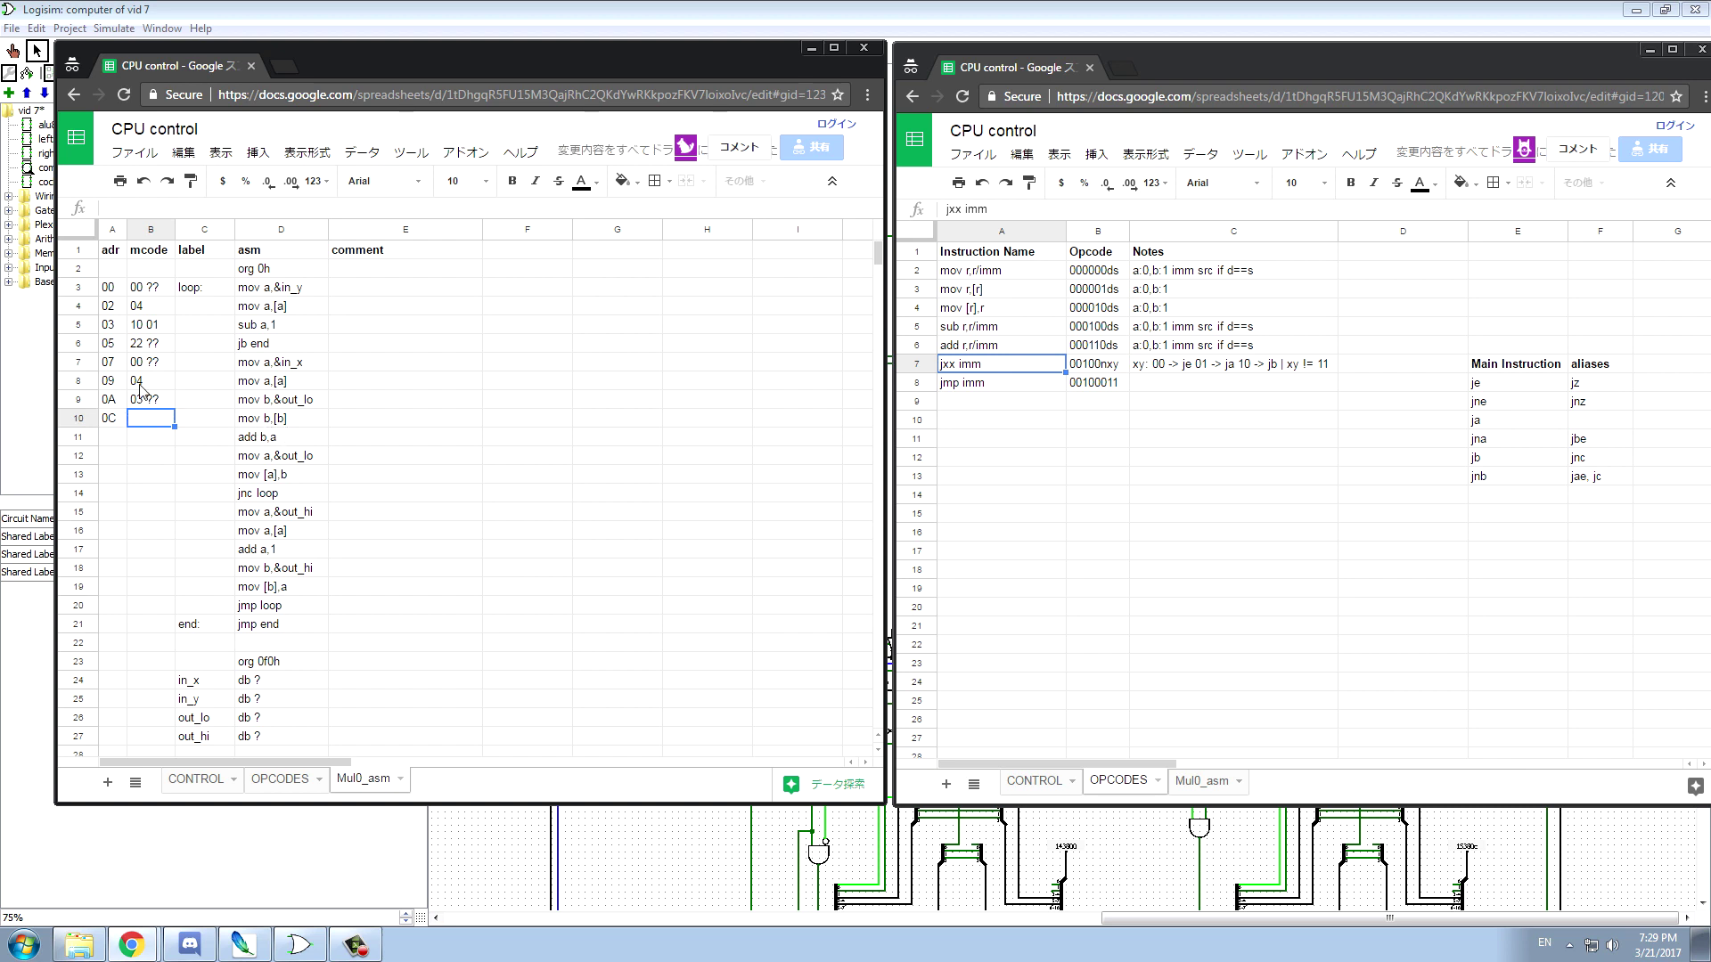
{"action": "left_click", "coordinate": [981, 295]}
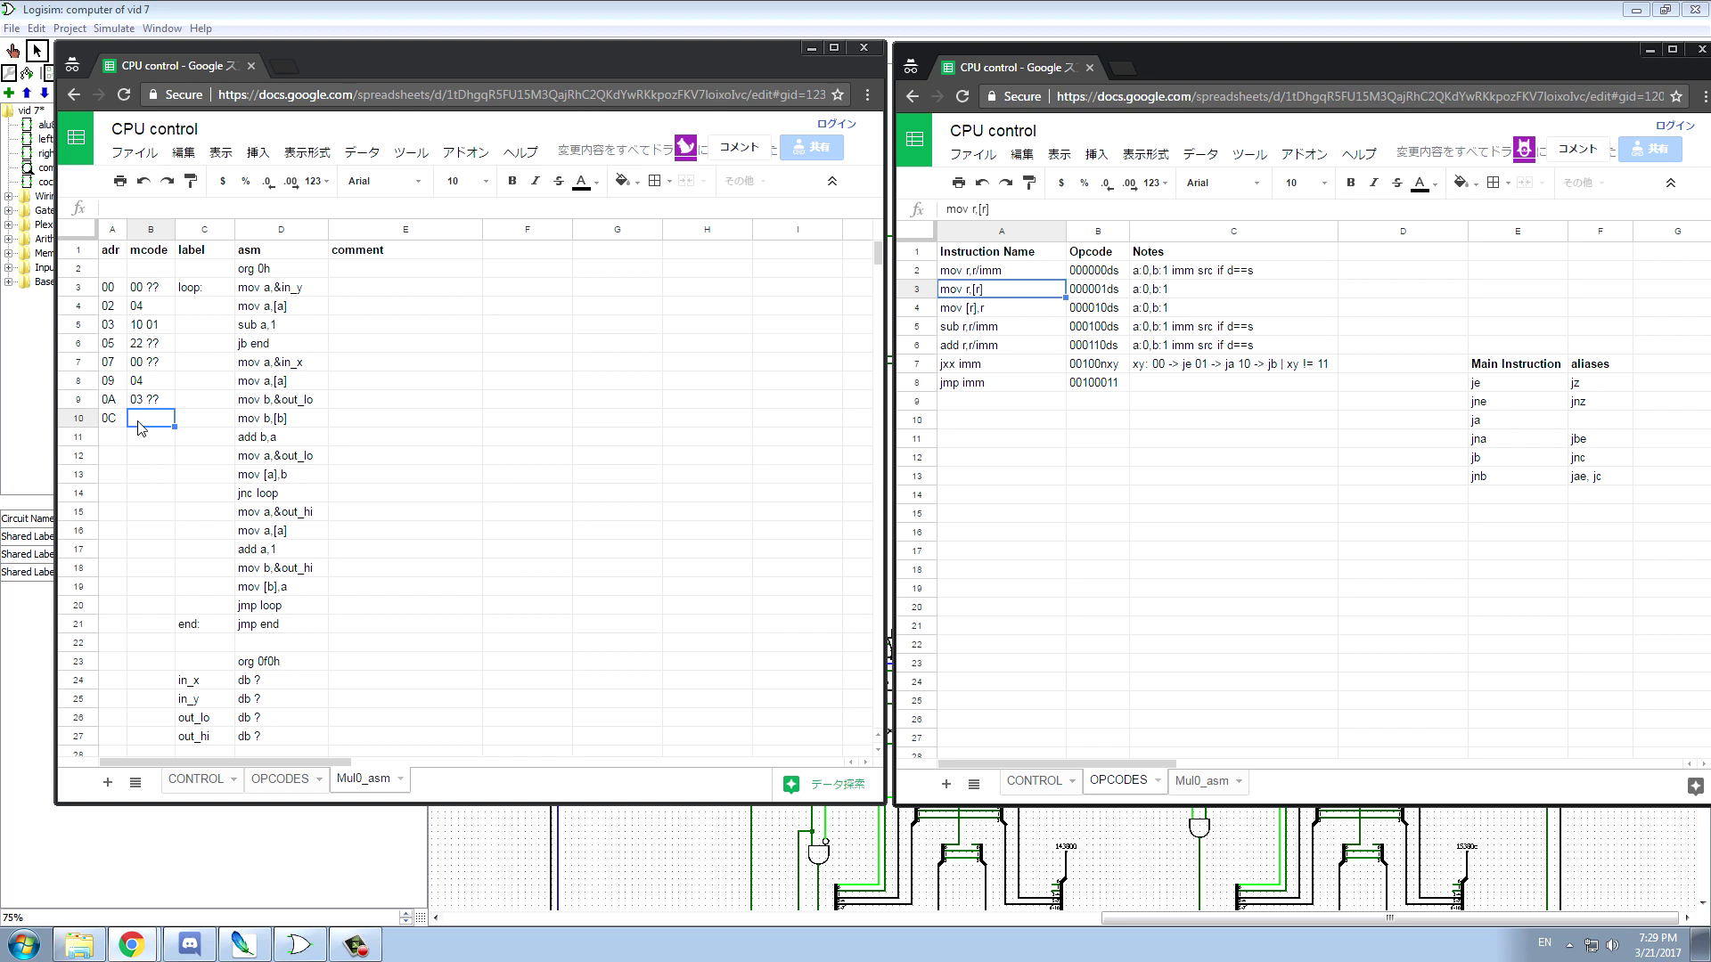
{"action": "type", "text": "0"}
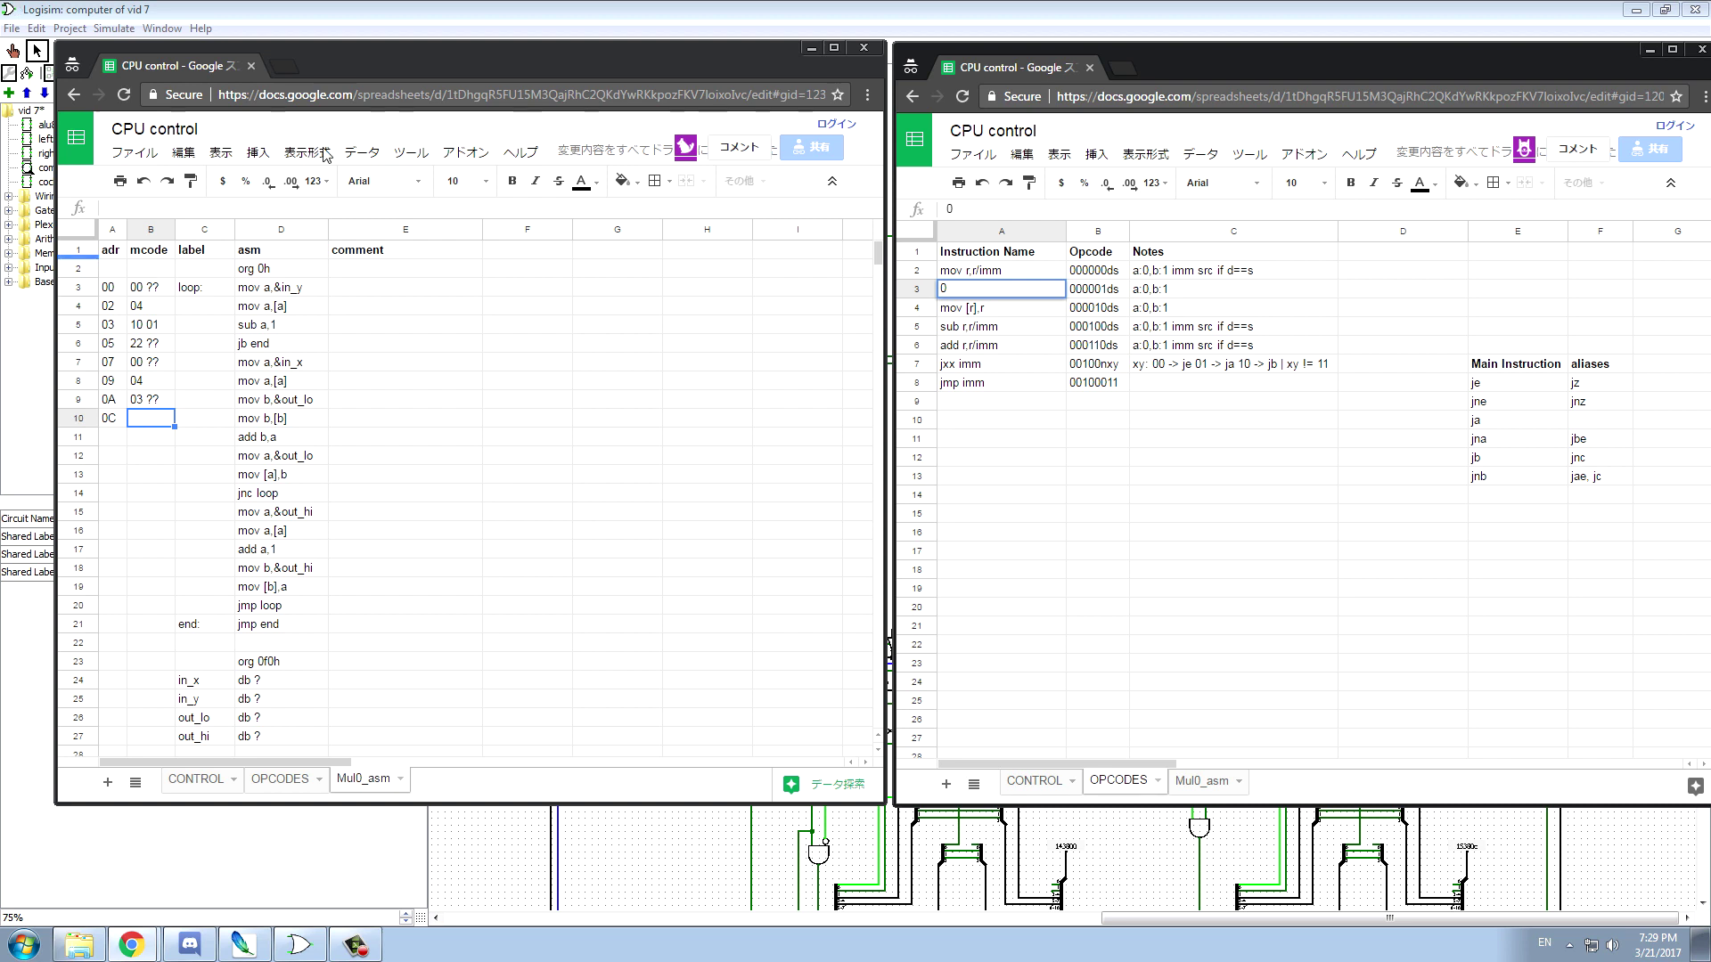
{"action": "left_click", "coordinate": [985, 349]}
{"action": "key", "text": "ctrl+z"}
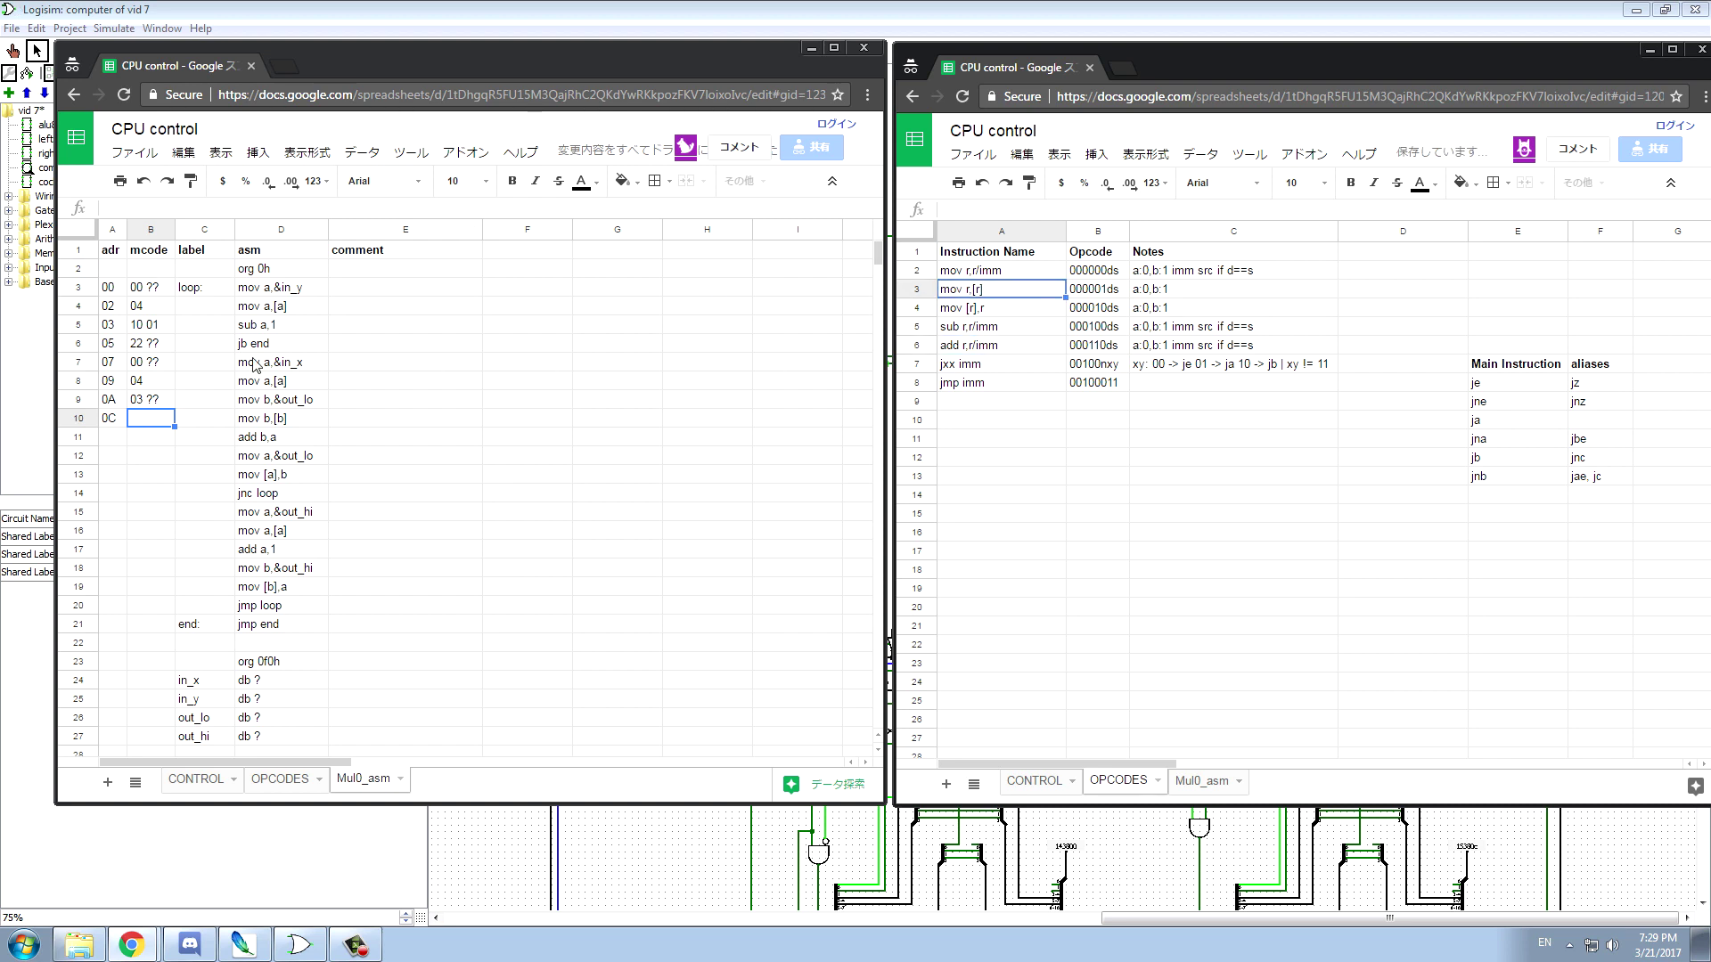
{"action": "left_click", "coordinate": [157, 426]}
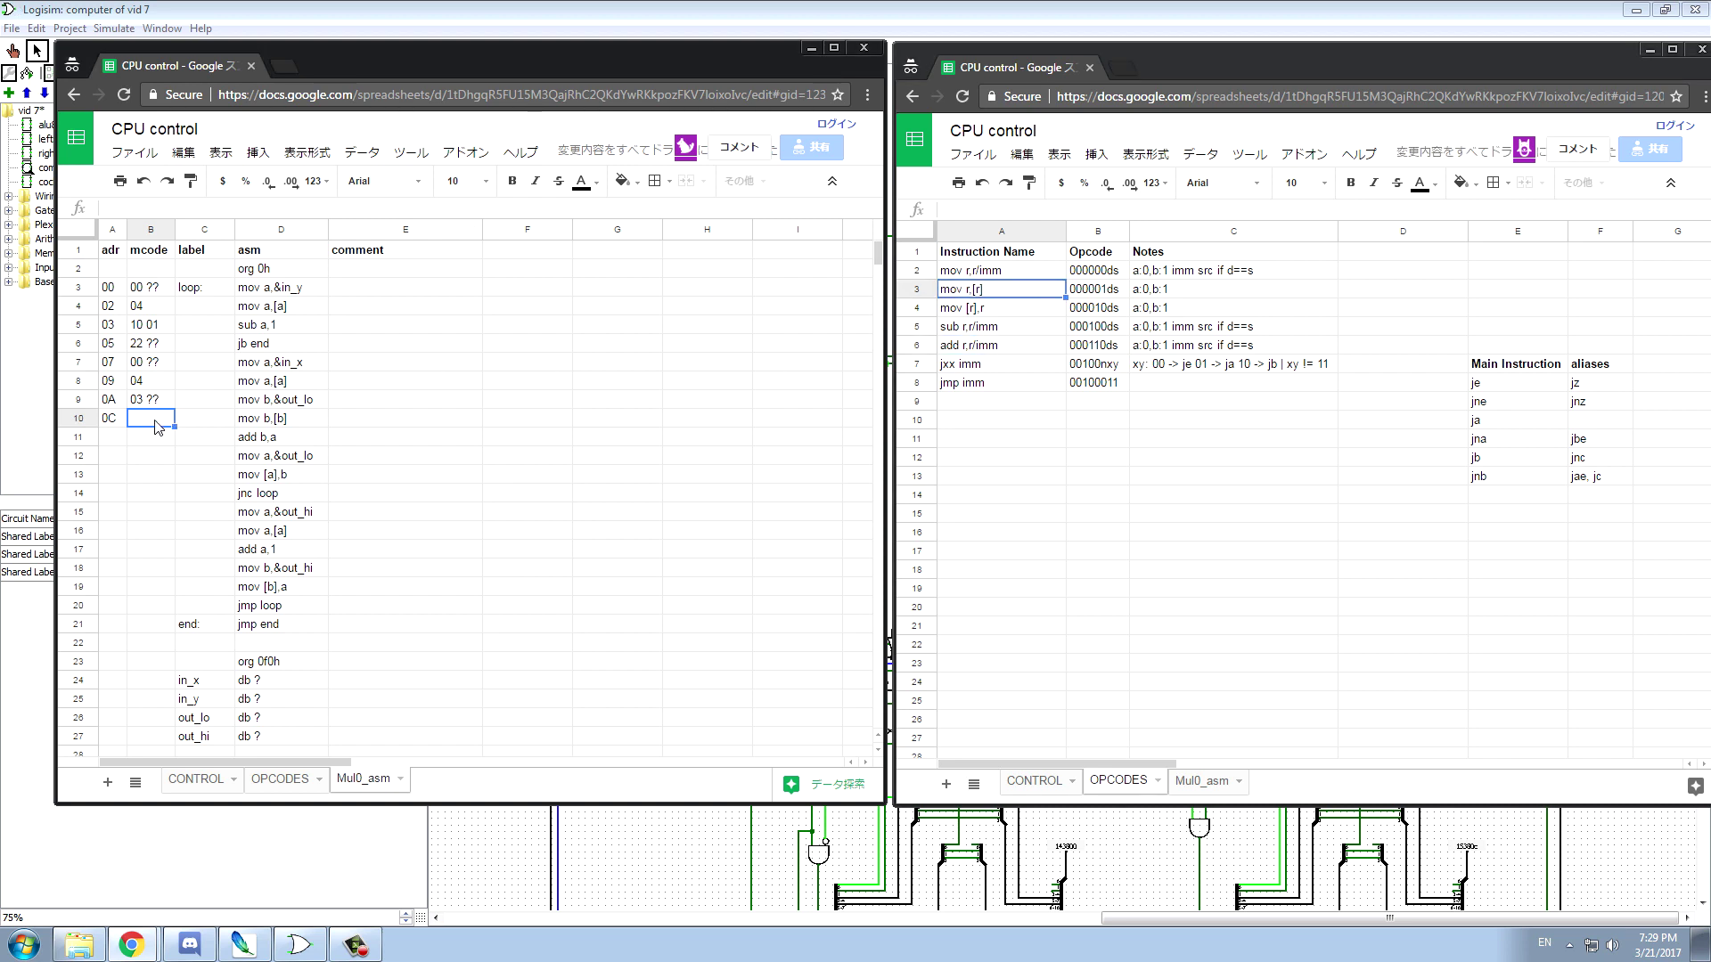
- Enter machine code 07 for mov b,[b] in row 10 and address 0D for add b,a in row 11
{"action": "type", "text": "07"}
{"action": "left_click", "coordinate": [119, 437]}
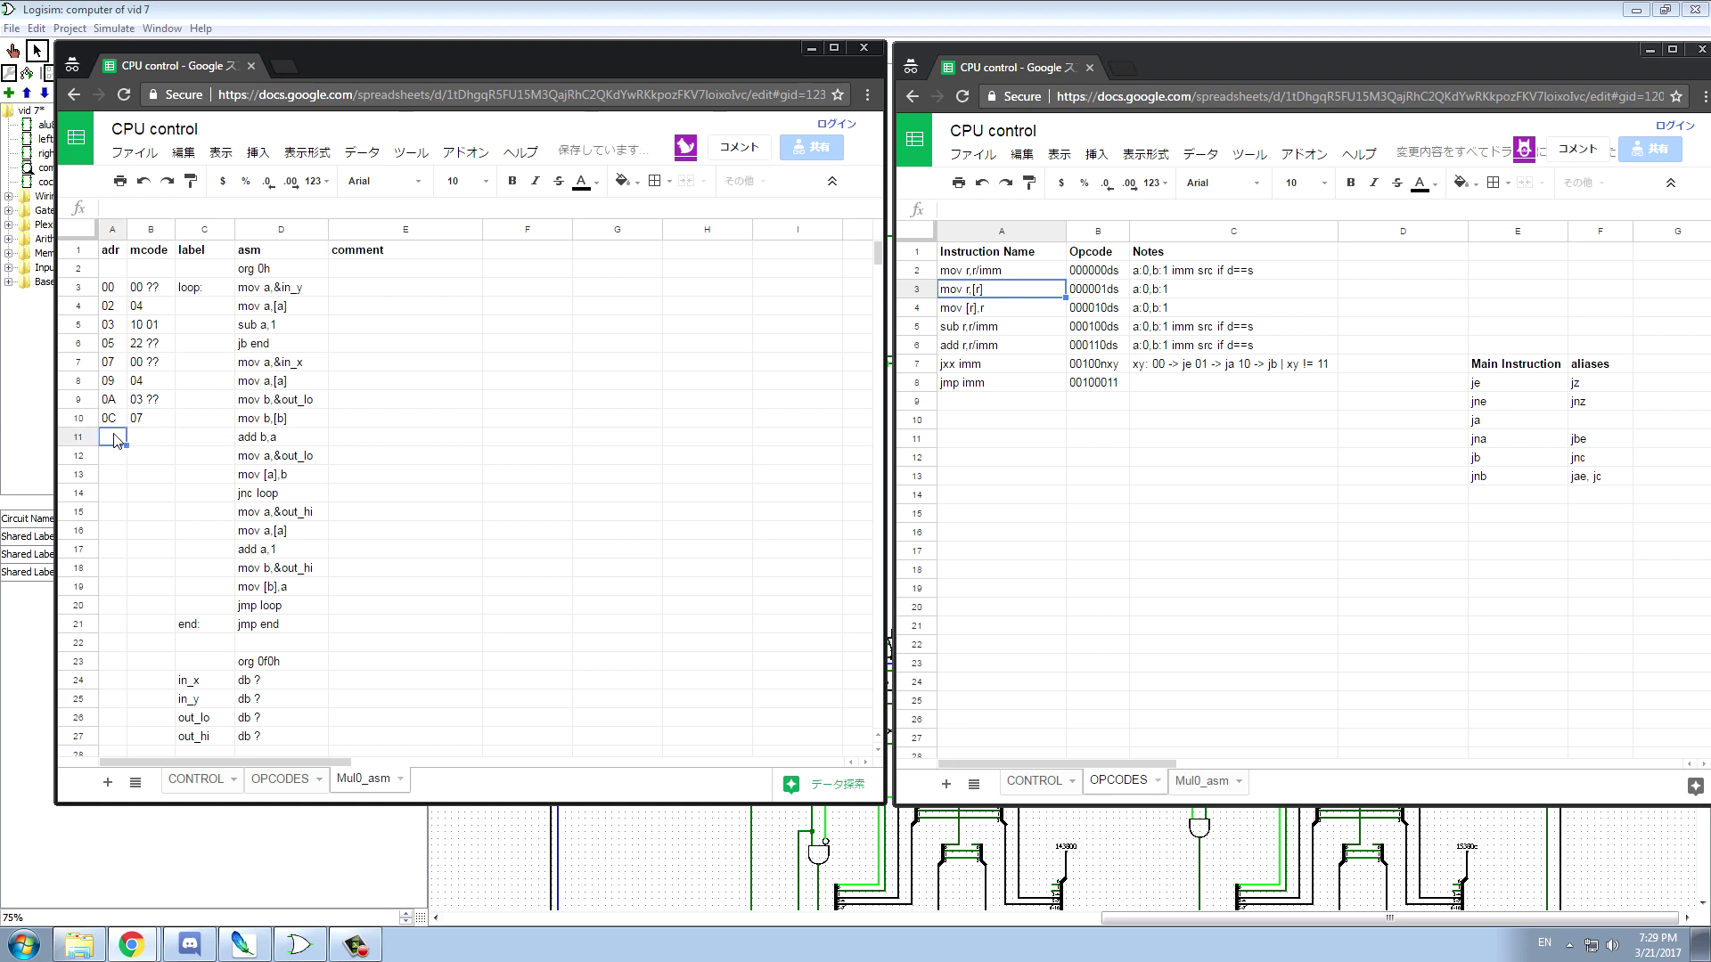
{"action": "type", "text": "0D"}
{"action": "key", "text": "Tab"}
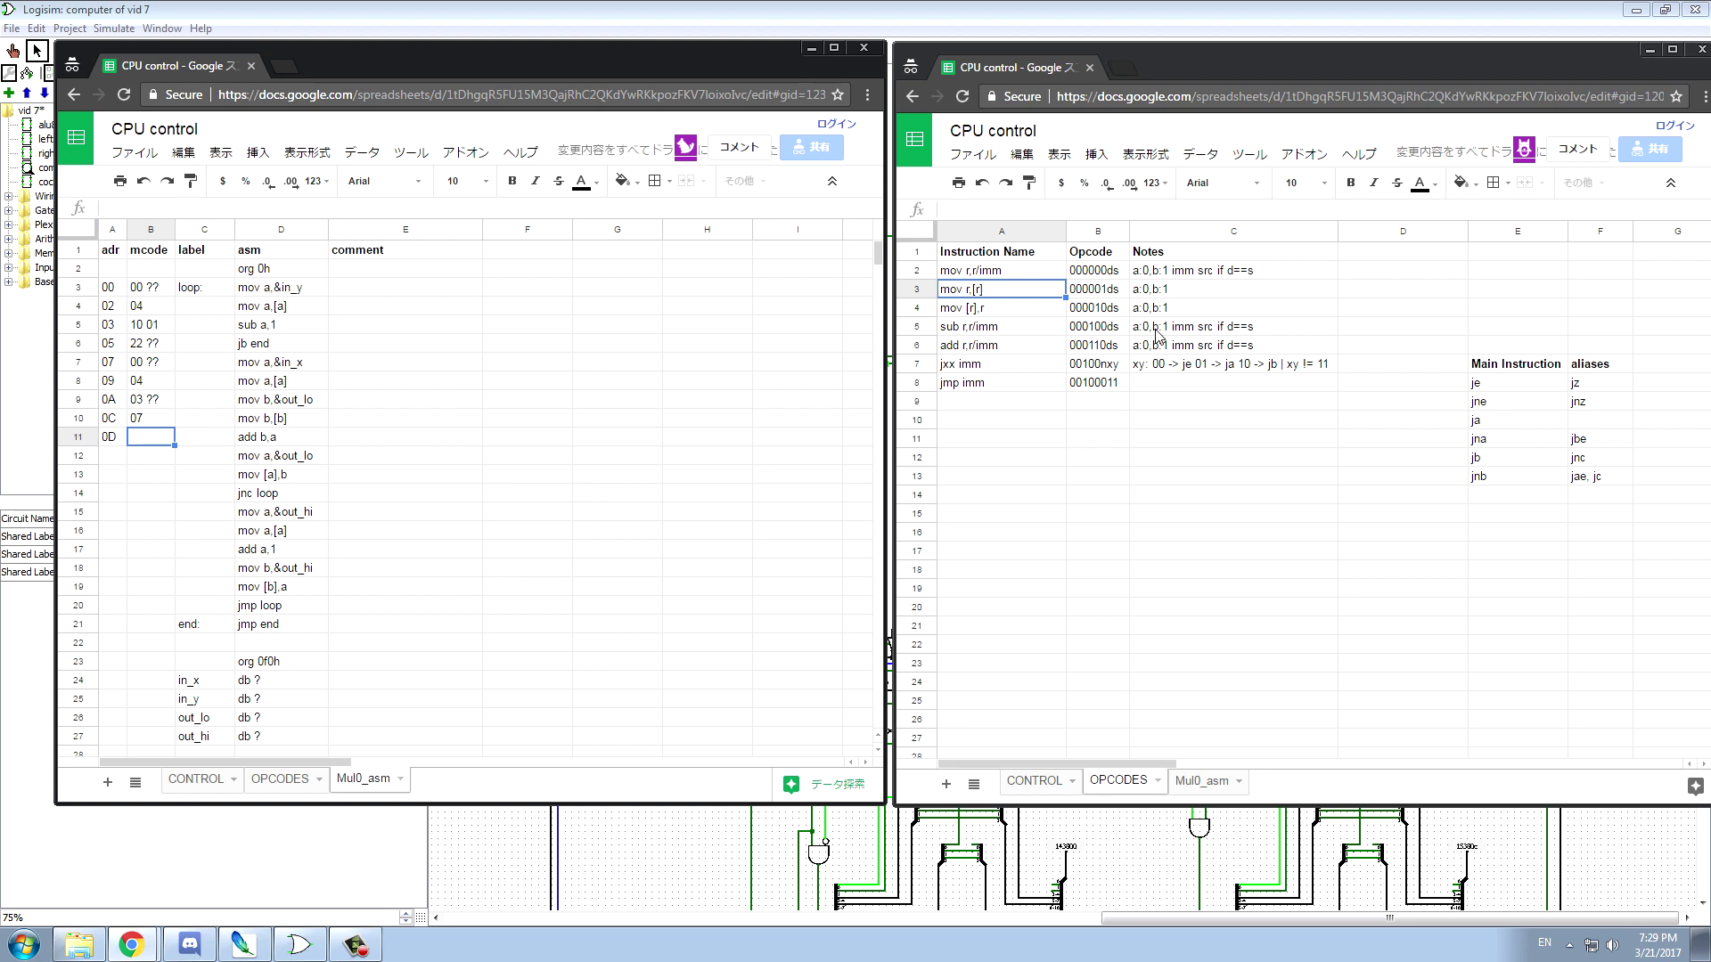
{"action": "left_click", "coordinate": [991, 349]}
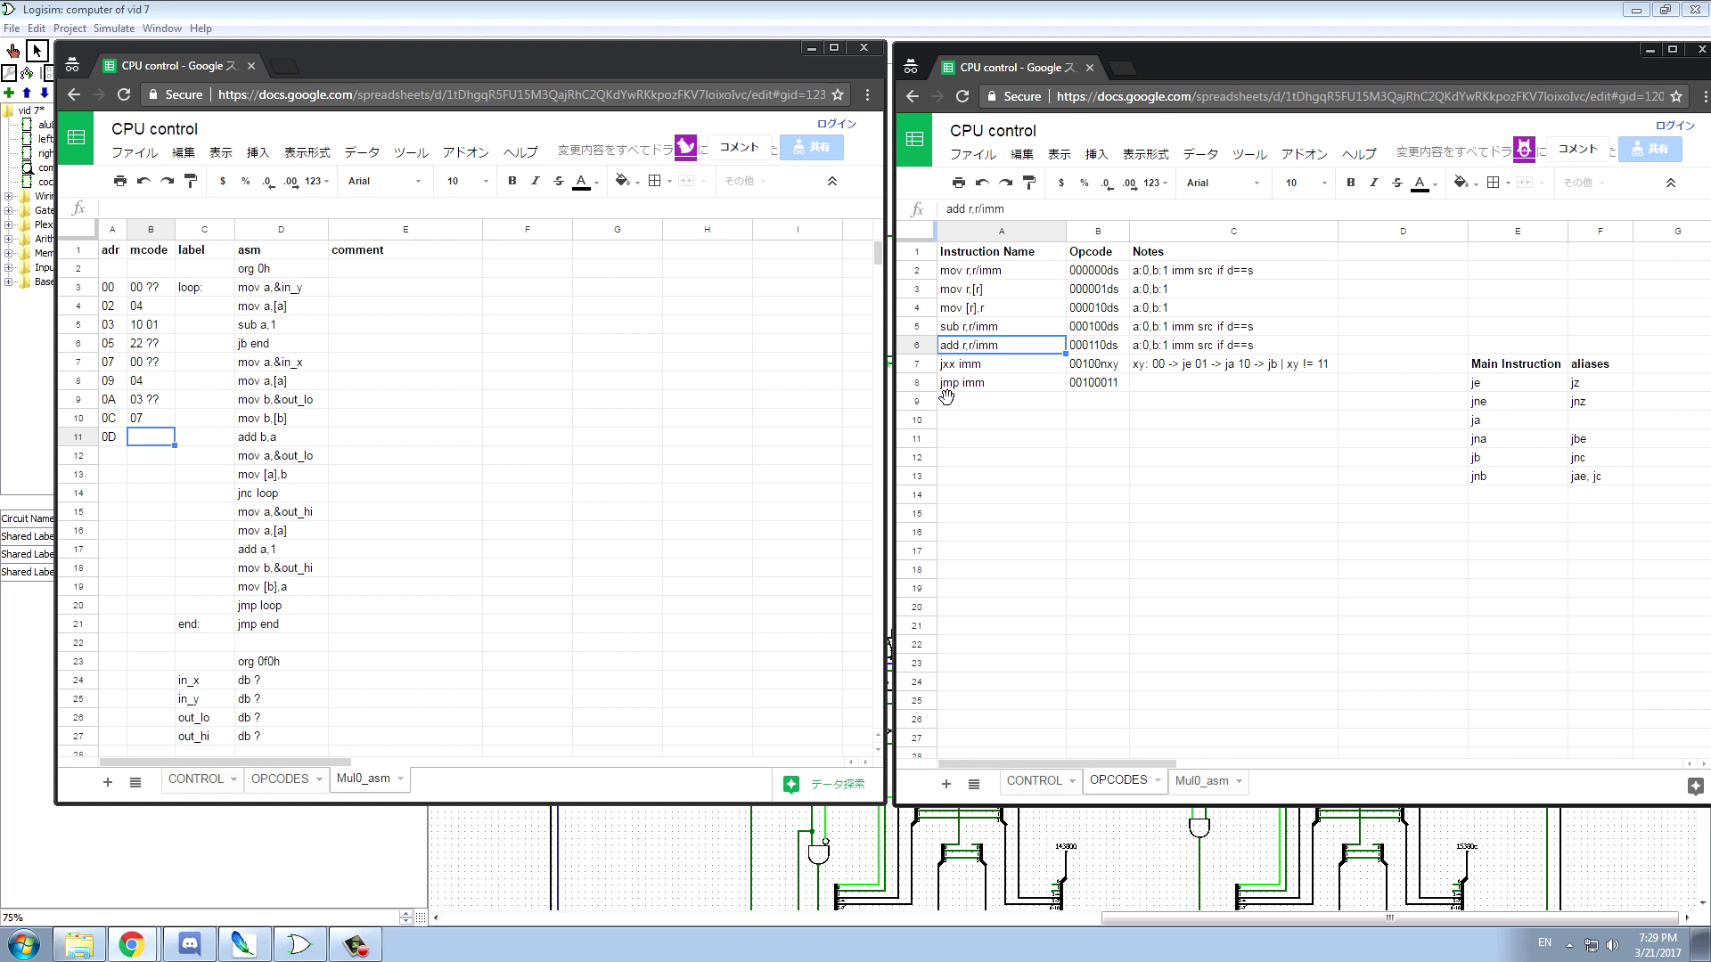
{"action": "type", "text": "1"}
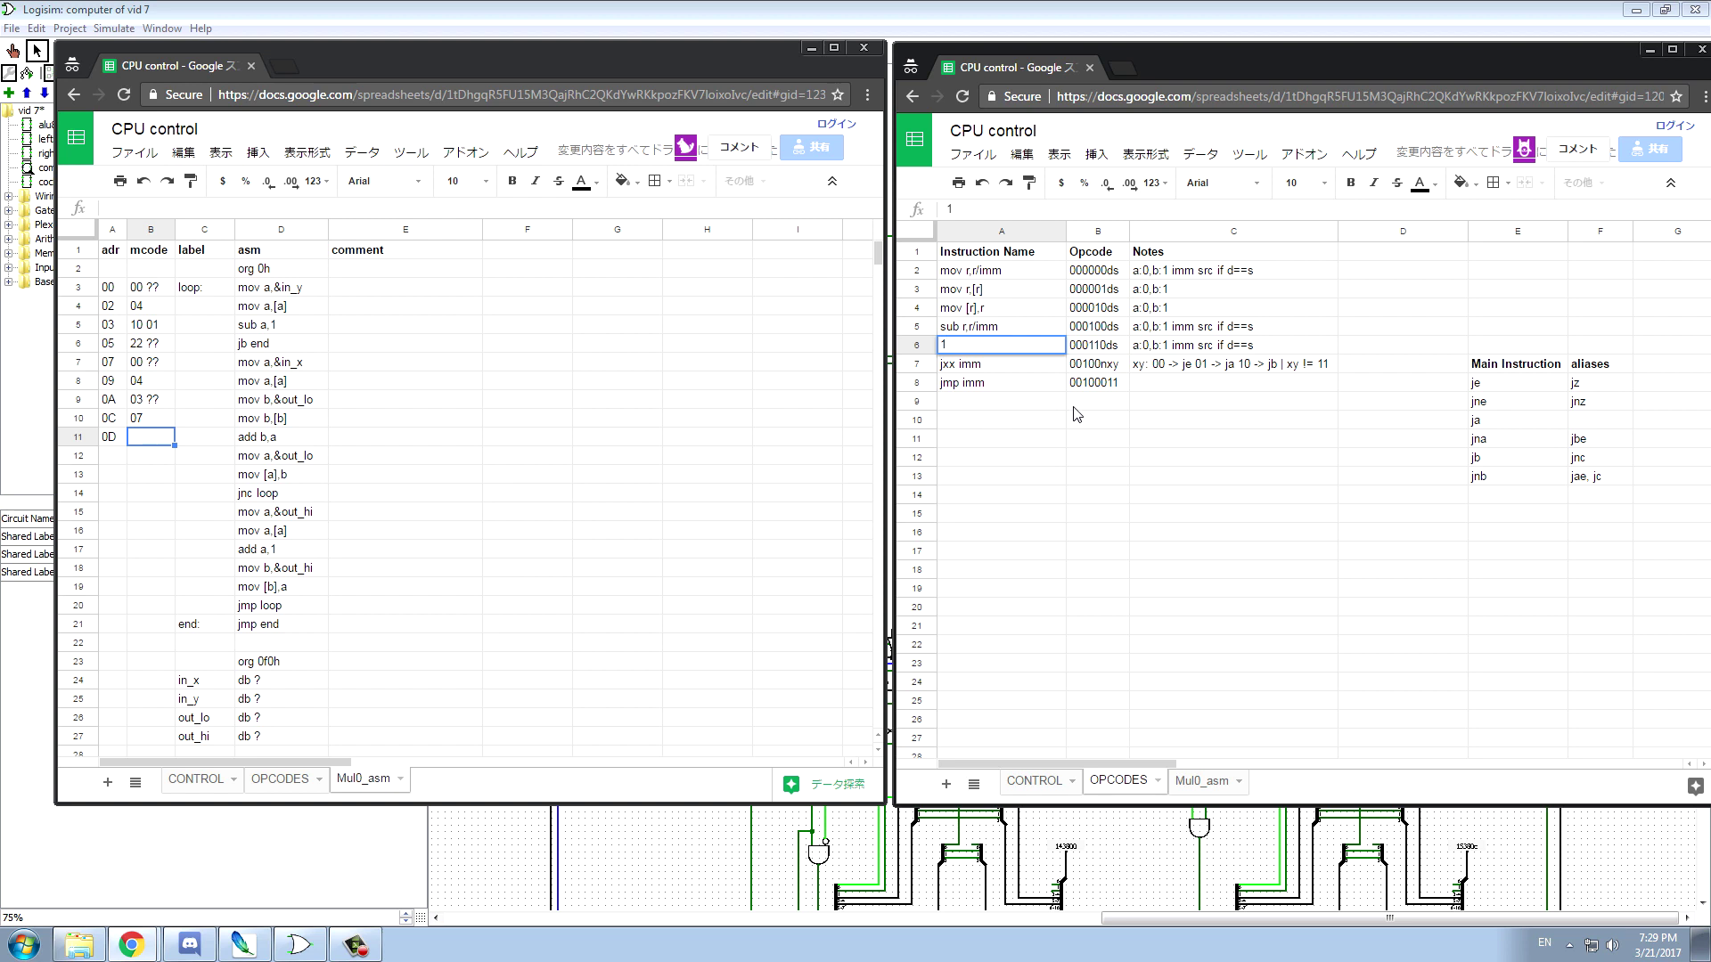
{"action": "key", "text": "Return"}
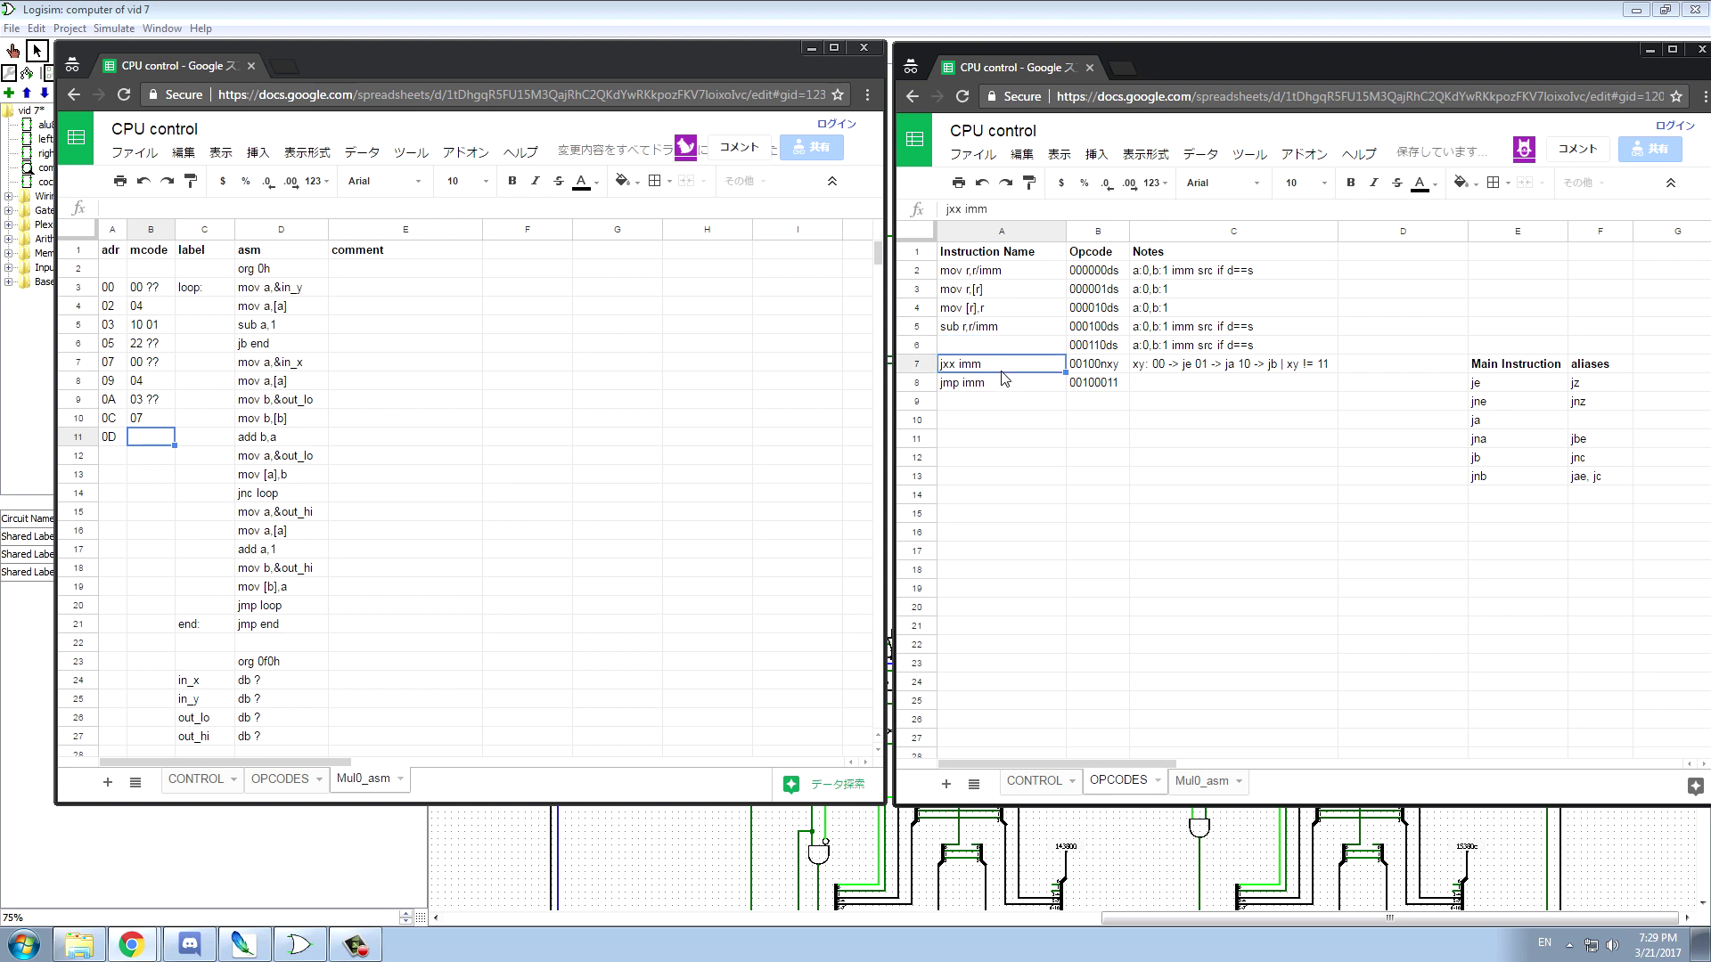
{"action": "key", "text": "ctrl+z"}
- Enter machine code 1A for add b,a in row 11, and address 0E with machine code 00 ?? for mov a,&out_lo in row 12
{"action": "left_click", "coordinate": [145, 443]}
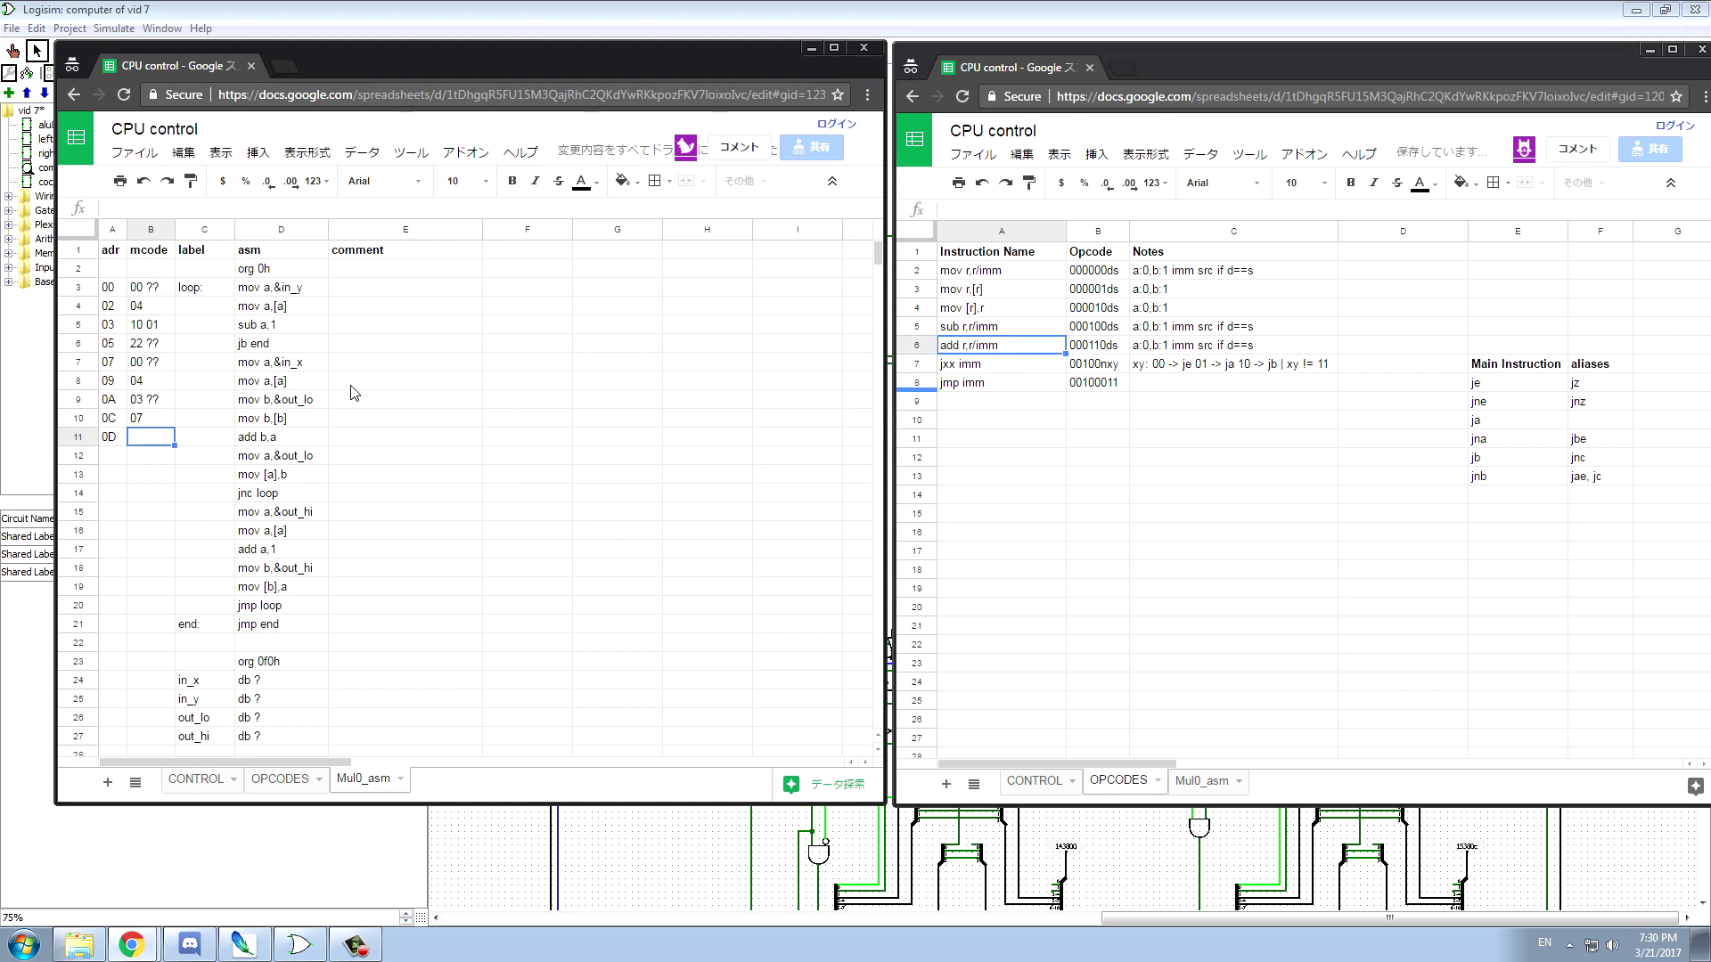
{"action": "type", "text": "1A"}
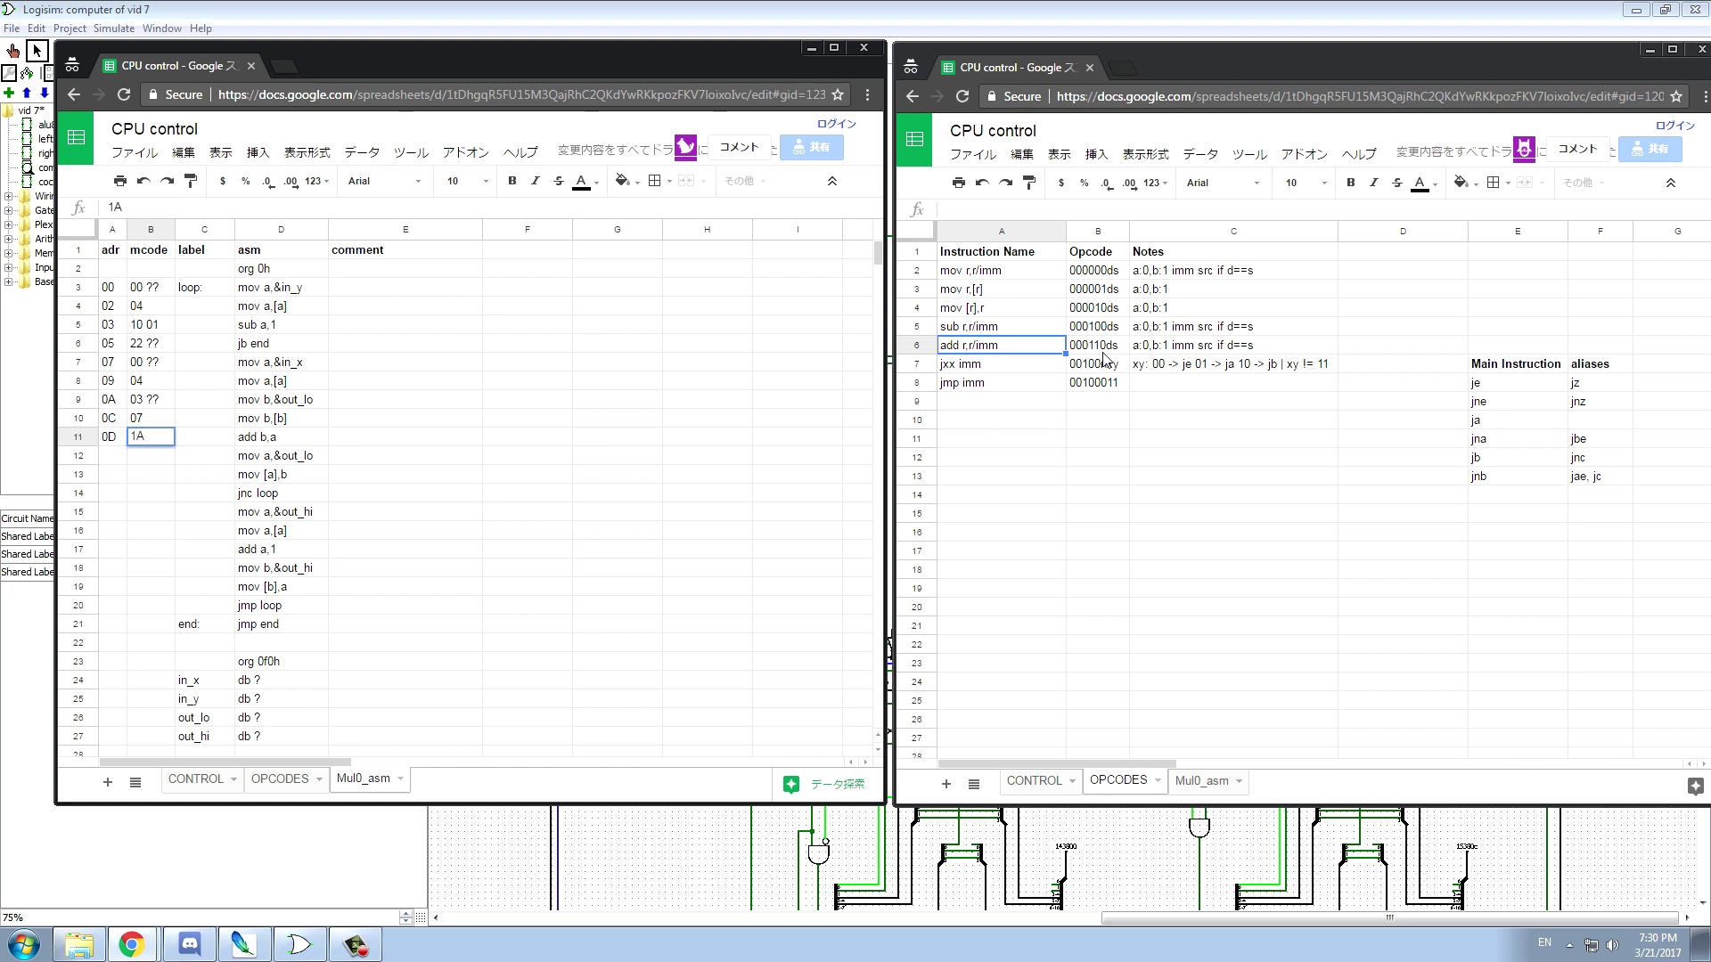
{"action": "left_click", "coordinate": [113, 455]}
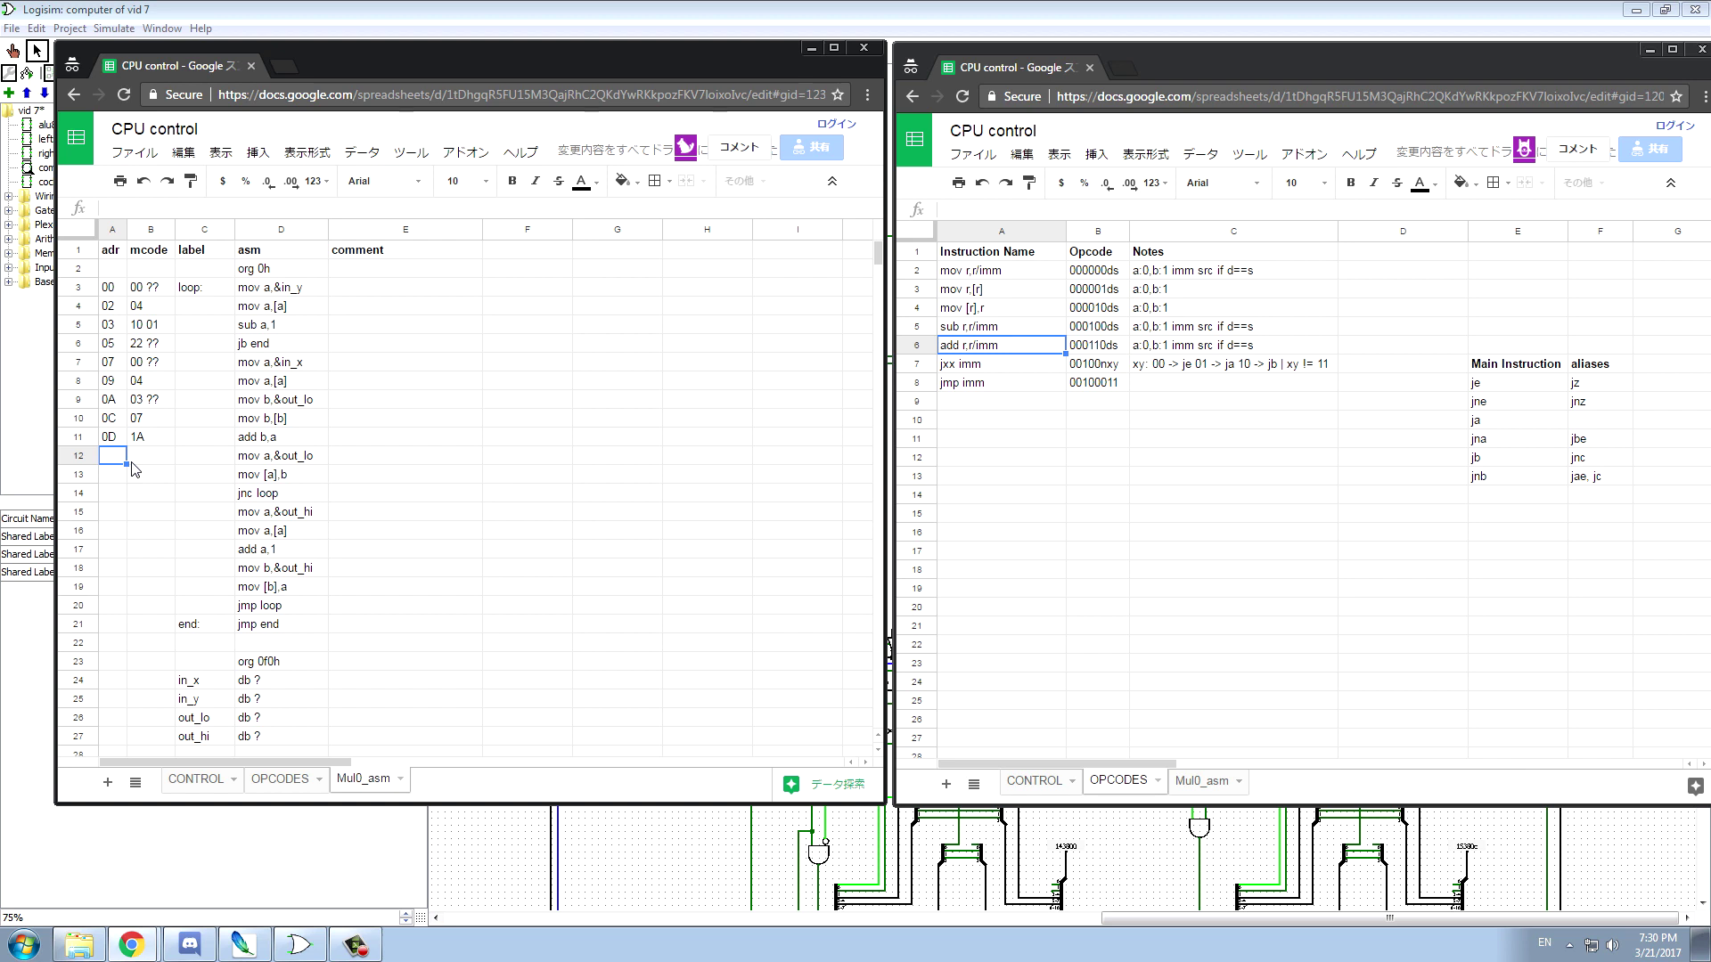
{"action": "type", "text": ")E"}
{"action": "key", "text": "Tab"}
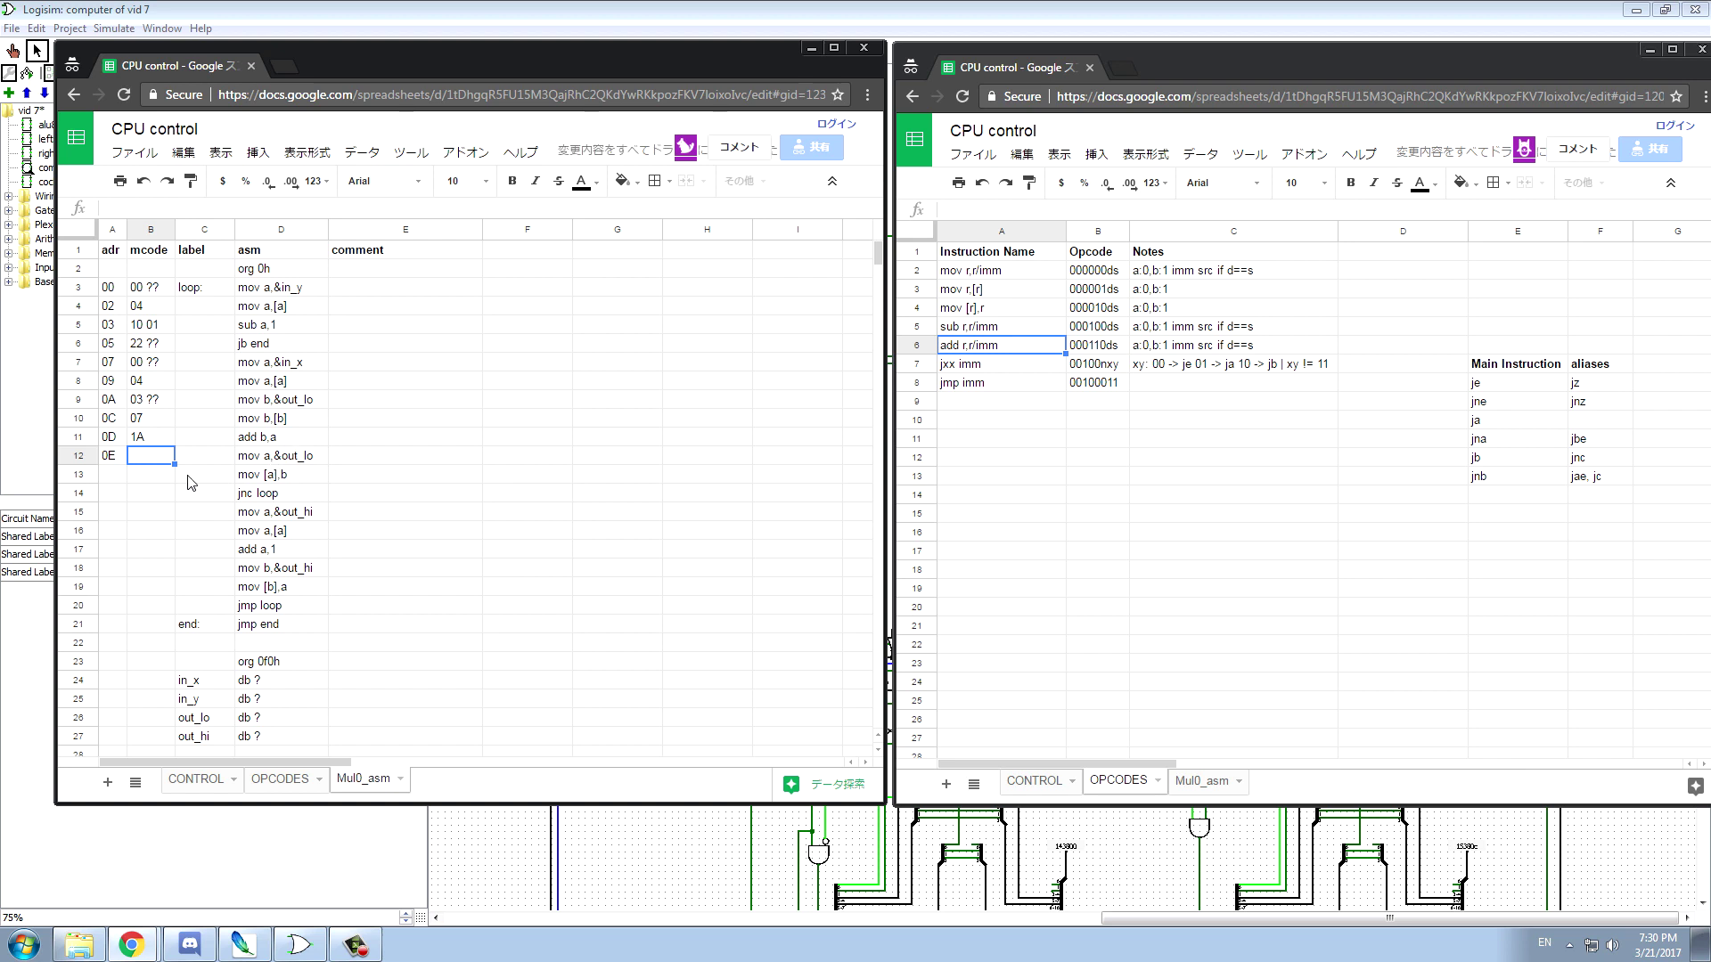
{"action": "type", "text": "00 ??"}
- Enter address 10 and machine code 09 for the mov [a],b instruction in row 13
{"action": "left_click", "coordinate": [113, 477]}
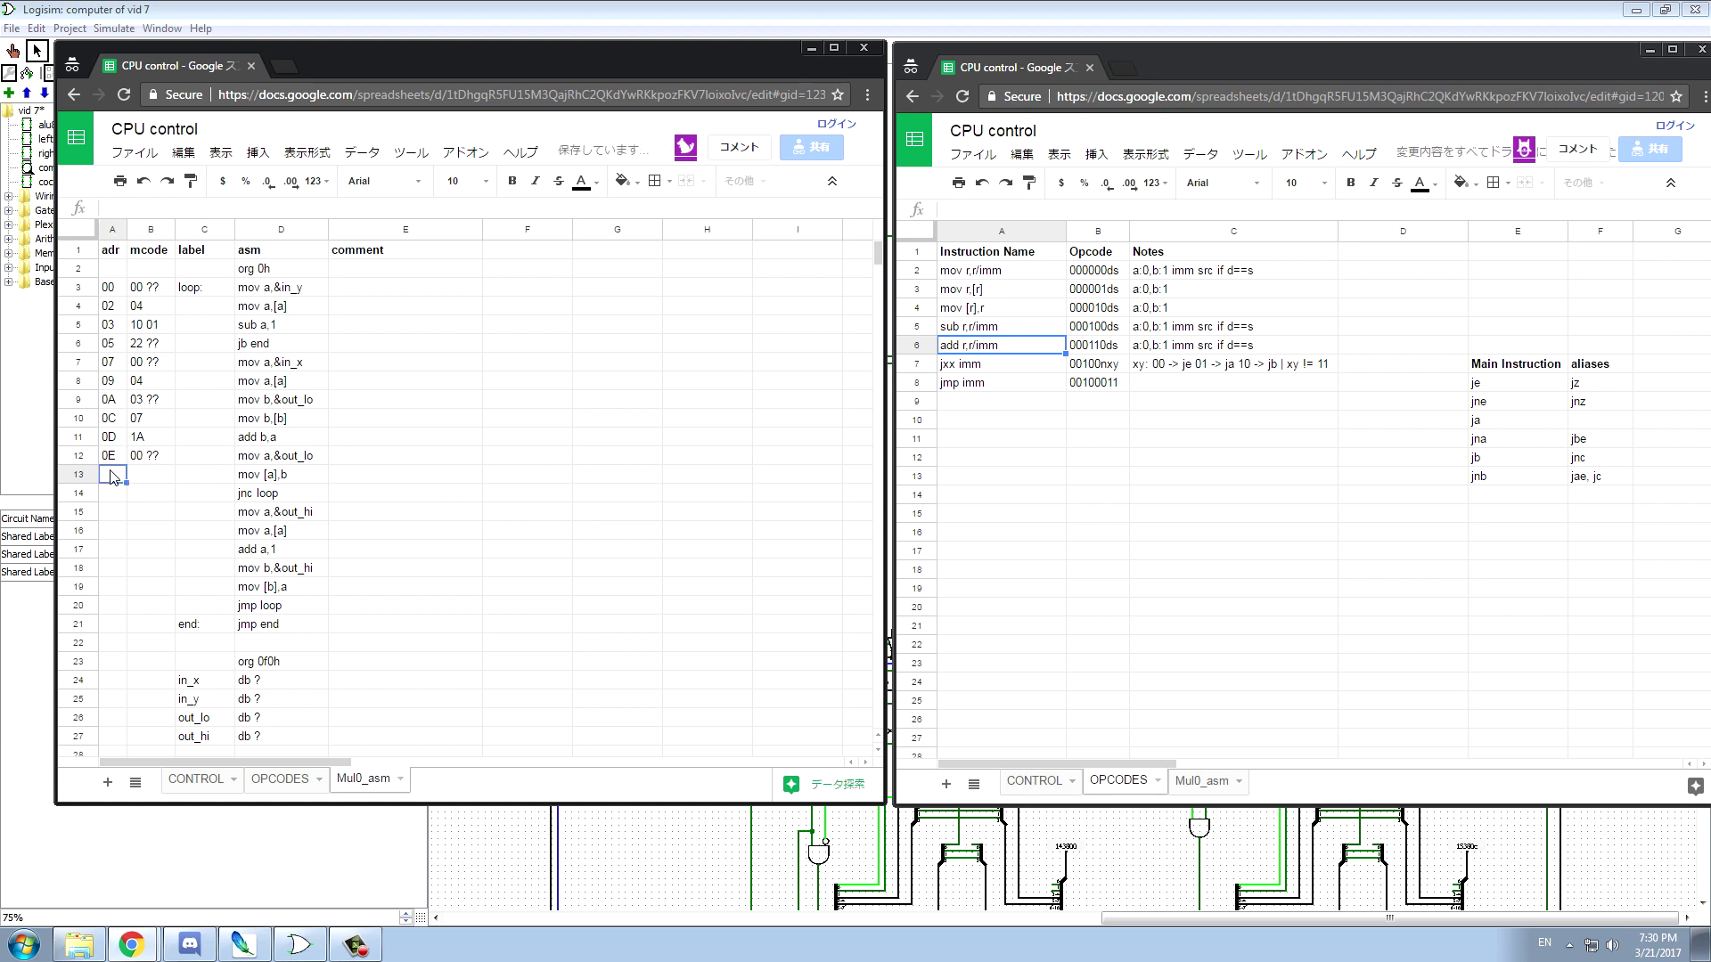
{"action": "type", "text": "10"}
{"action": "key", "text": "Tab"}
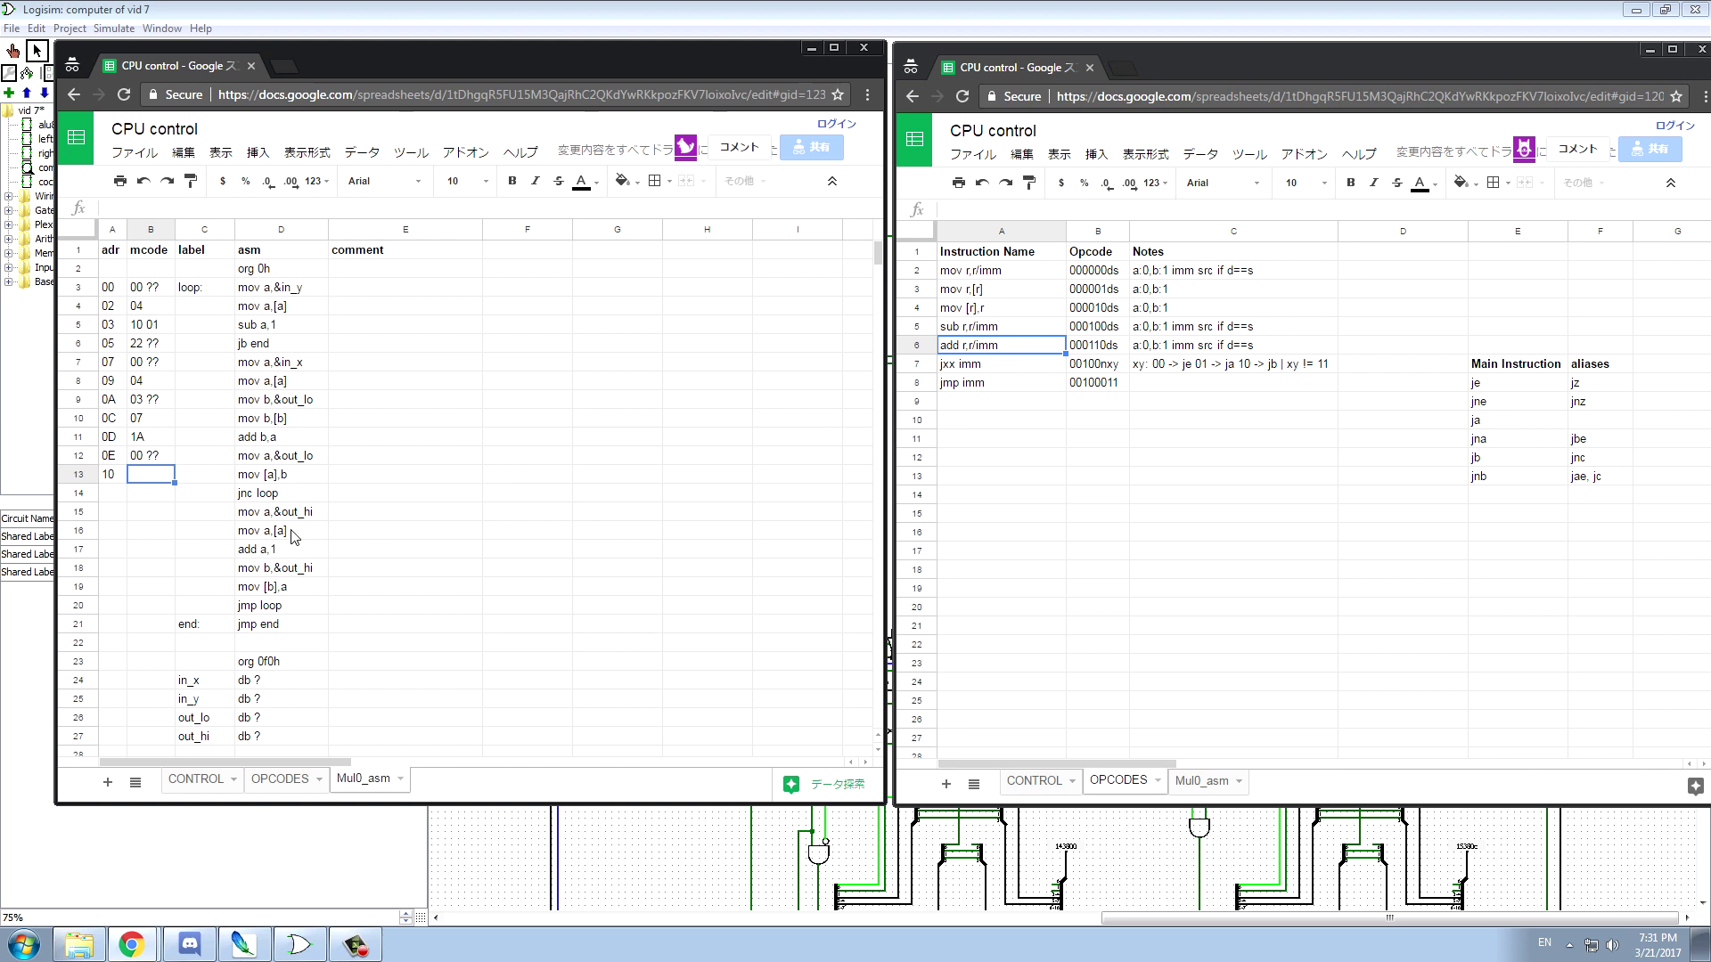
{"action": "type", "text": "09"}
- Enter address 11 and machine code 22 00 for the jnc loop instruction in row 14
{"action": "left_click", "coordinate": [116, 495]}
{"action": "type", "text": "11"}
{"action": "left_click", "coordinate": [150, 483]}
{"action": "left_click", "coordinate": [144, 501]}
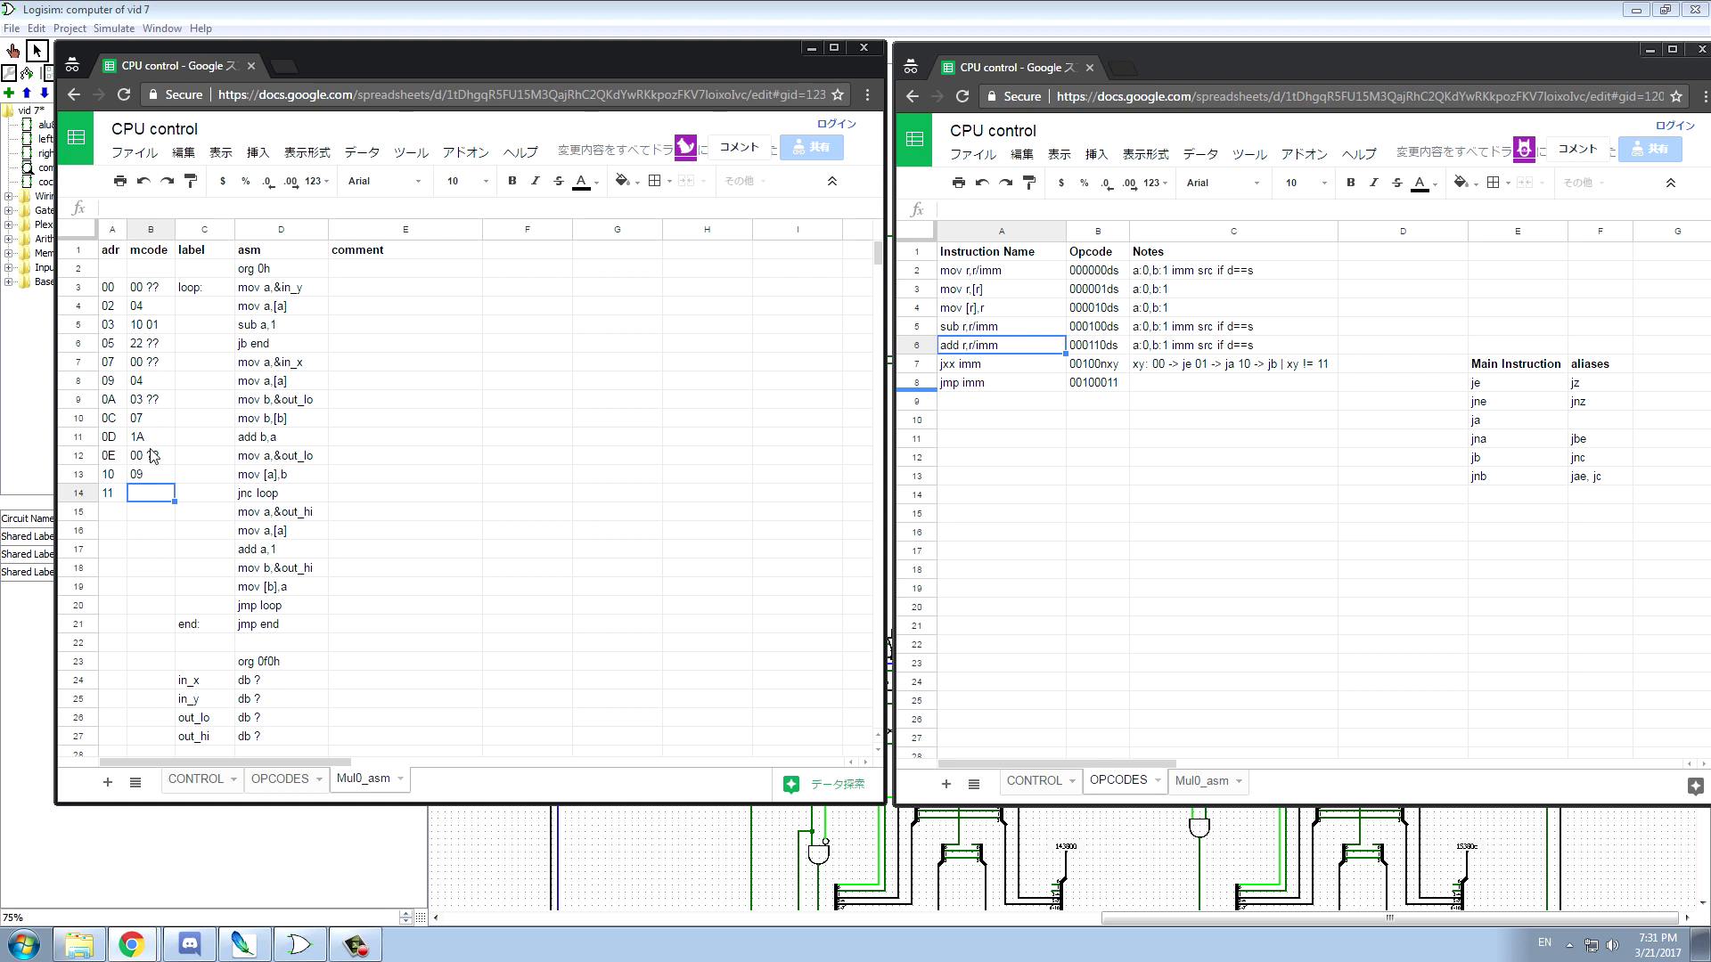
{"action": "type", "text": "22 00"}
- Enter address 13 and machine code 00 ?? for the mov a,&out_hi instruction in row 15
{"action": "left_click", "coordinate": [122, 516]}
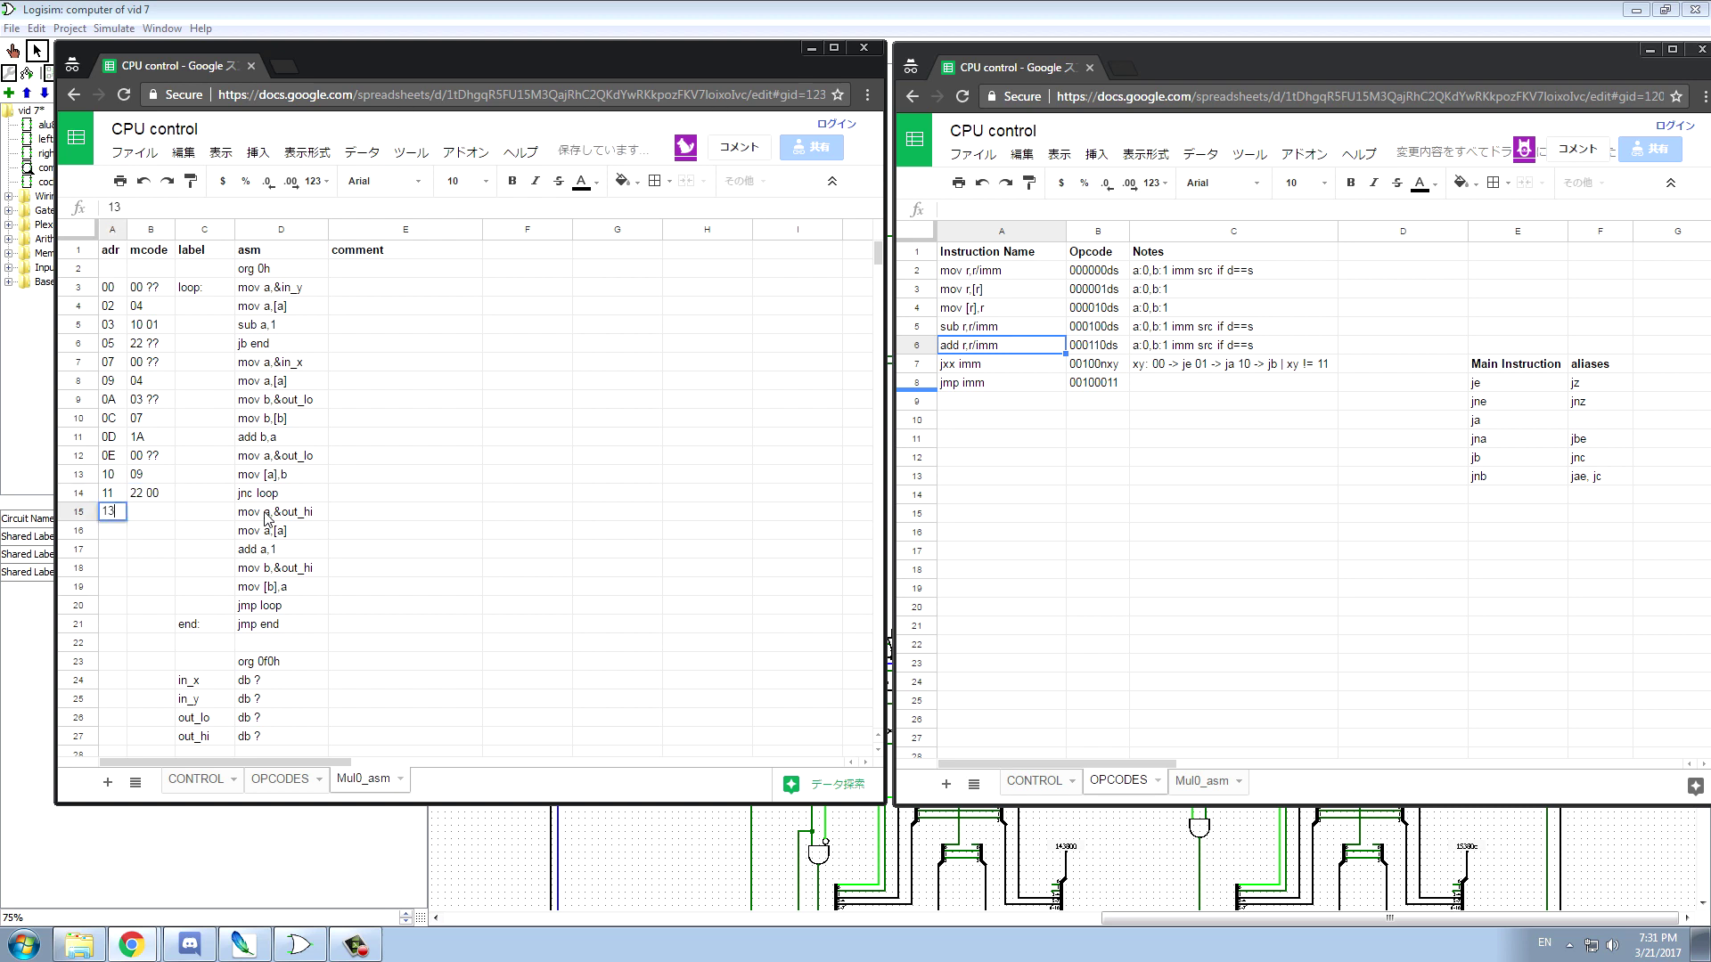
{"action": "type", "text": "13"}
{"action": "key", "text": "Tab"}
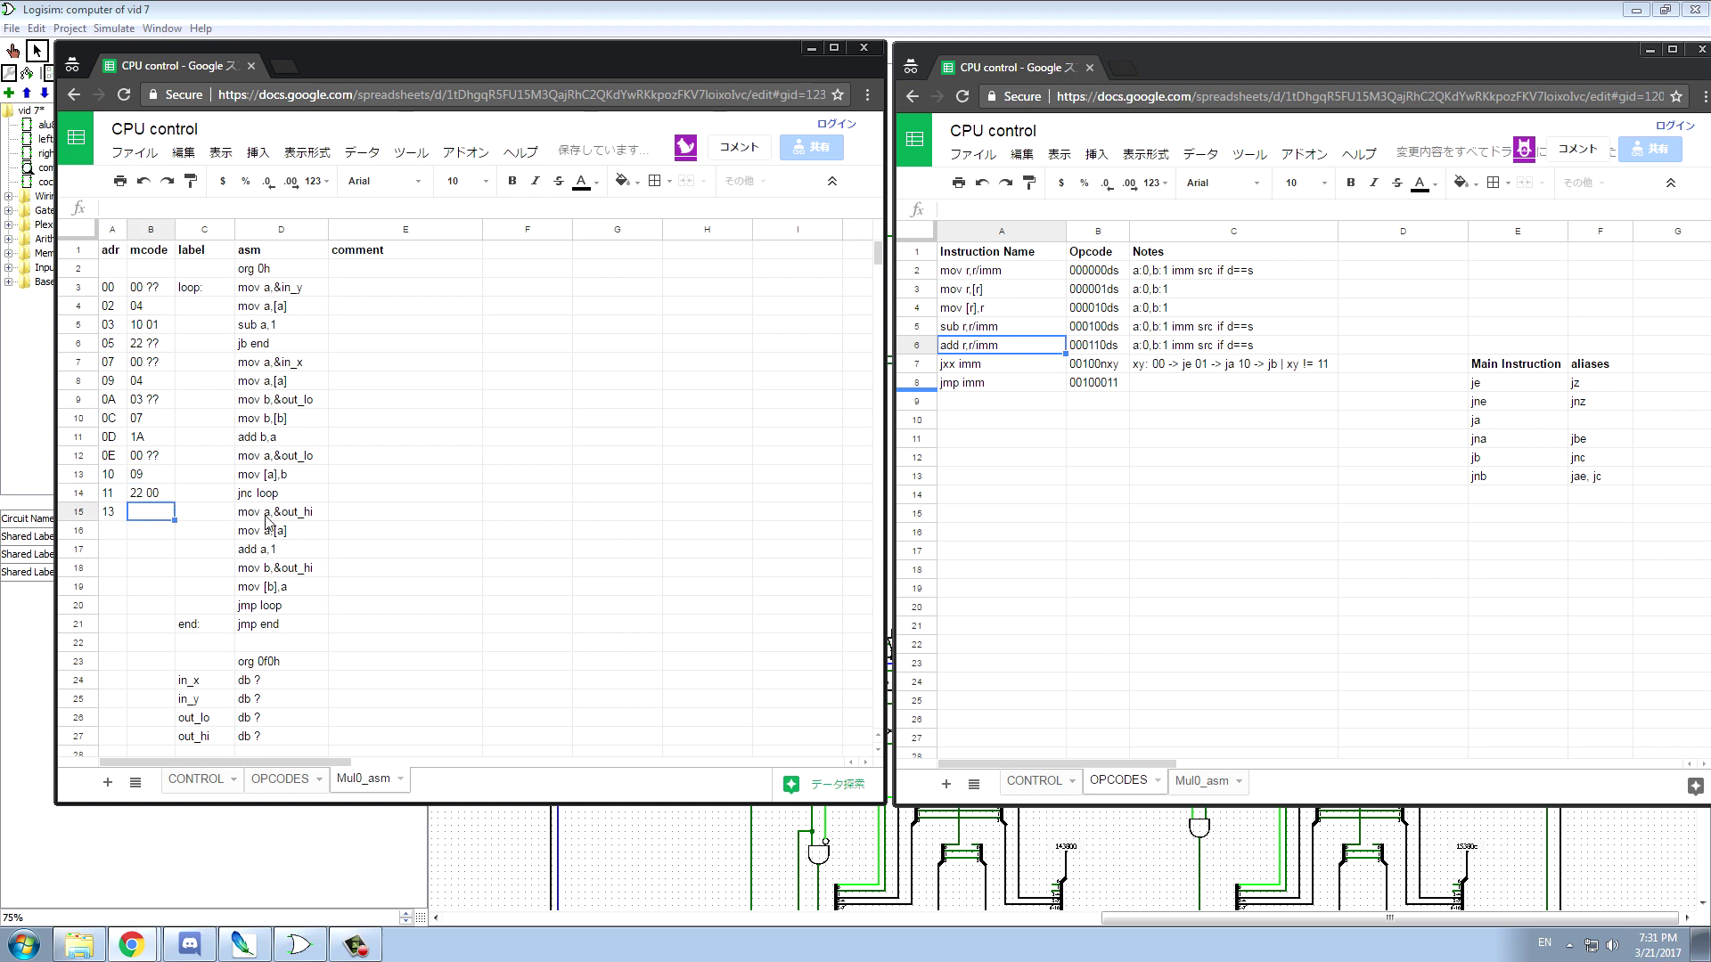
{"action": "type", "text": "00 ??"}
{"action": "key", "text": "Return"}
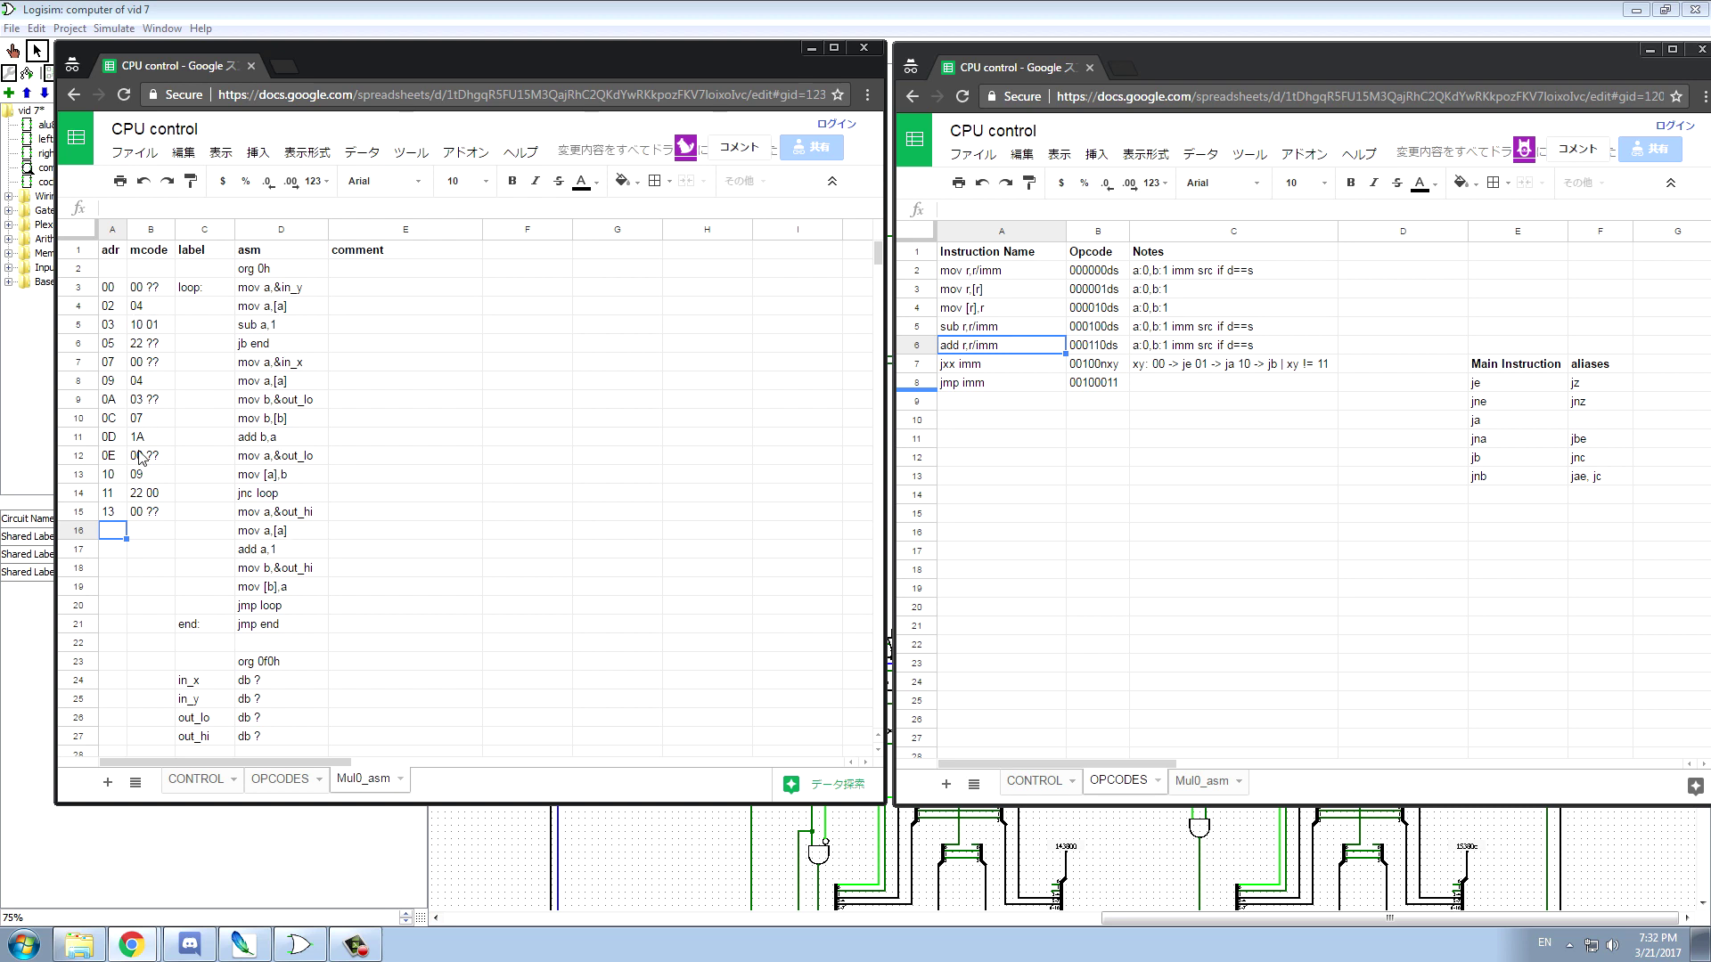
- Enter address 15 and machine code 04 for the mov a,[a] instruction in row 16
{"action": "type", "text": "15"}
{"action": "key", "text": "Tab"}
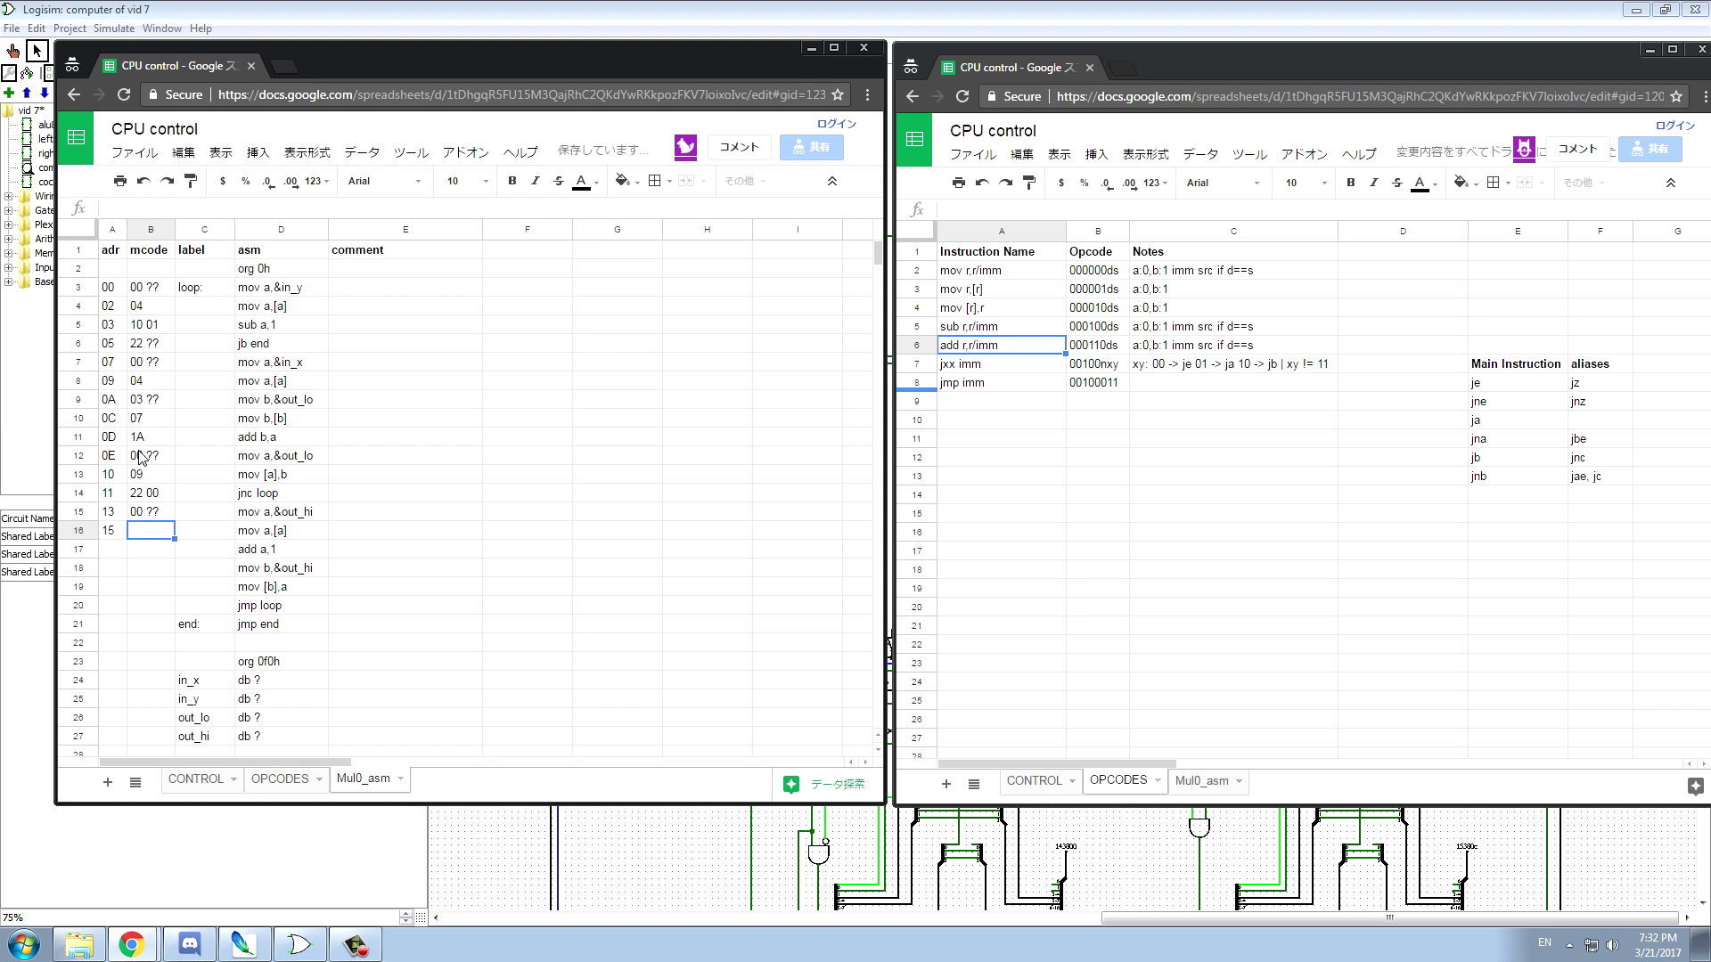
{"action": "type", "text": "04"}
- Enter address 16 and machine code 18 01 for the add a,1 instruction in row 17
{"action": "left_click", "coordinate": [112, 553]}
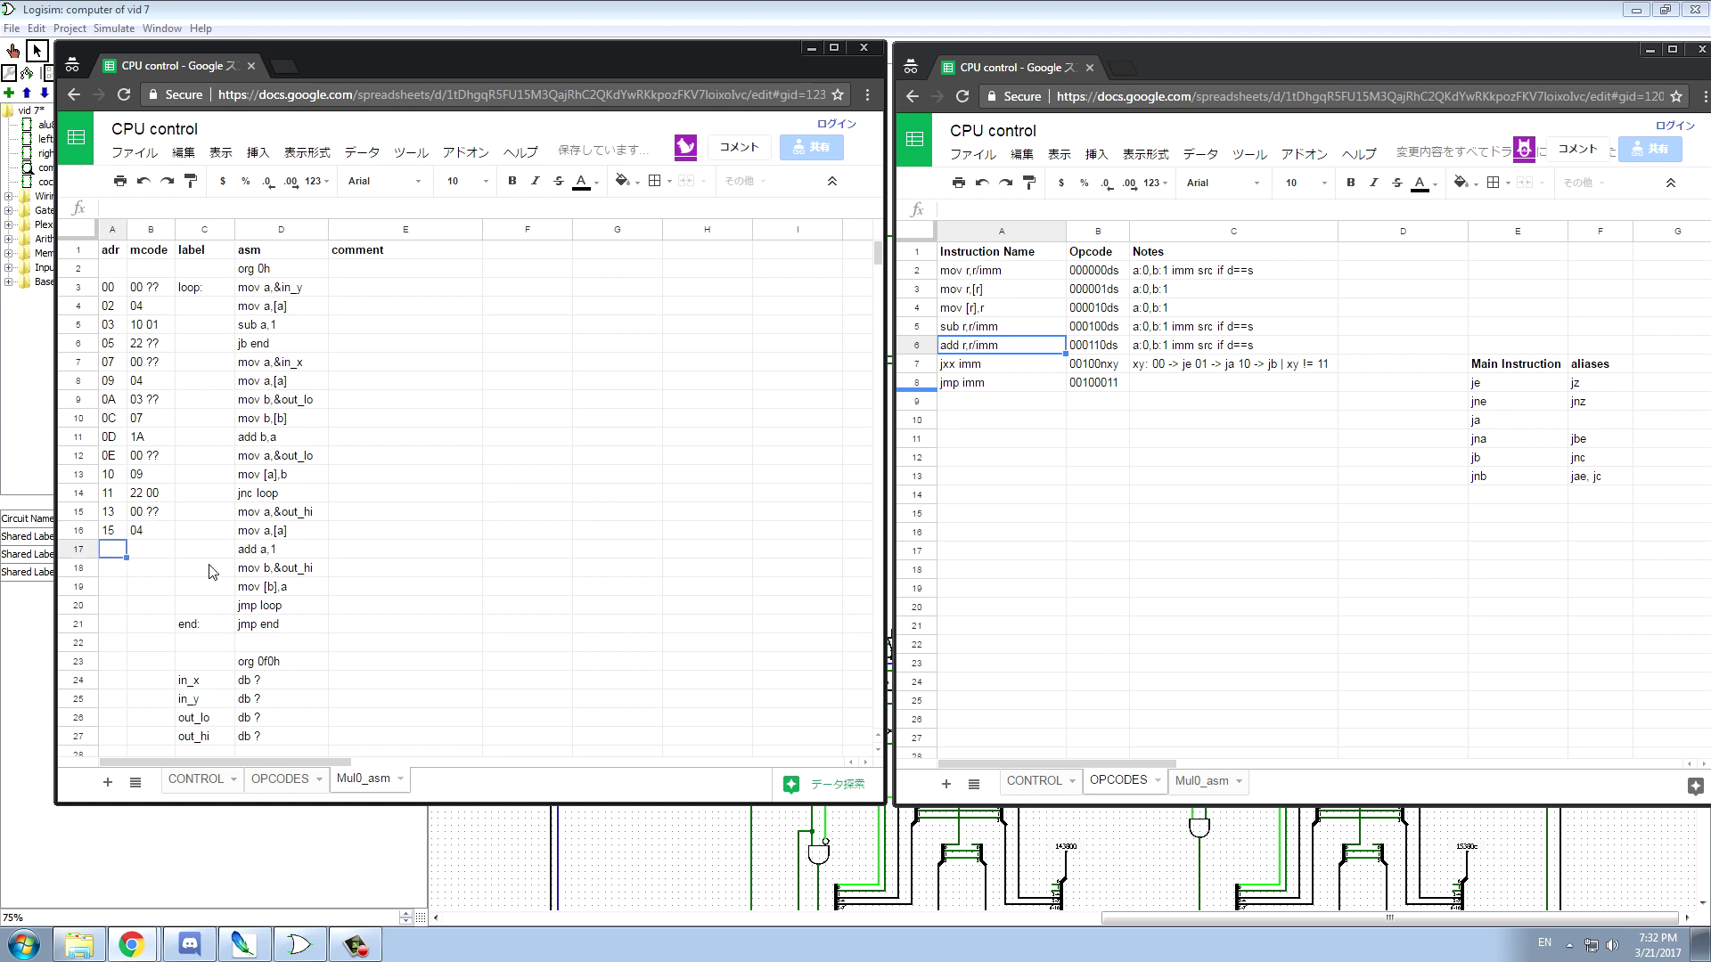
{"action": "type", "text": "16"}
{"action": "key", "text": "Tab"}
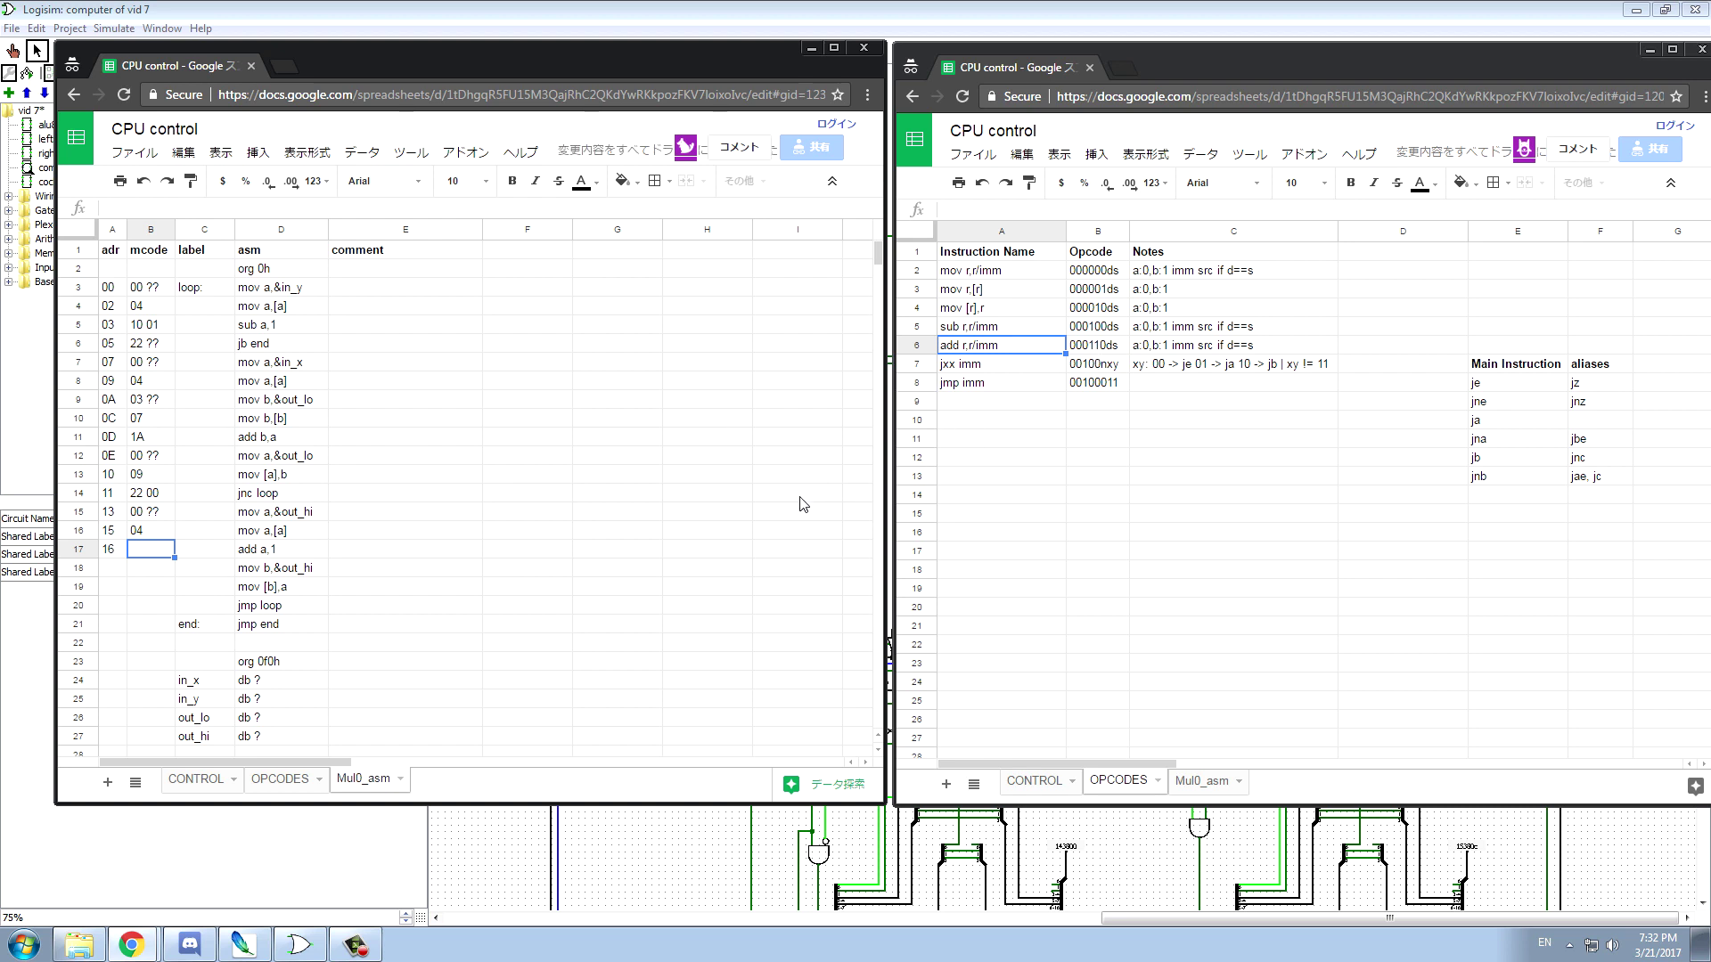
{"action": "type", "text": "18"}
{"action": "type", "text": "01"}
- Enter address 18 and machine code 03 ?? for the mov b,&out_hi instruction in row 18
{"action": "left_click", "coordinate": [113, 569]}
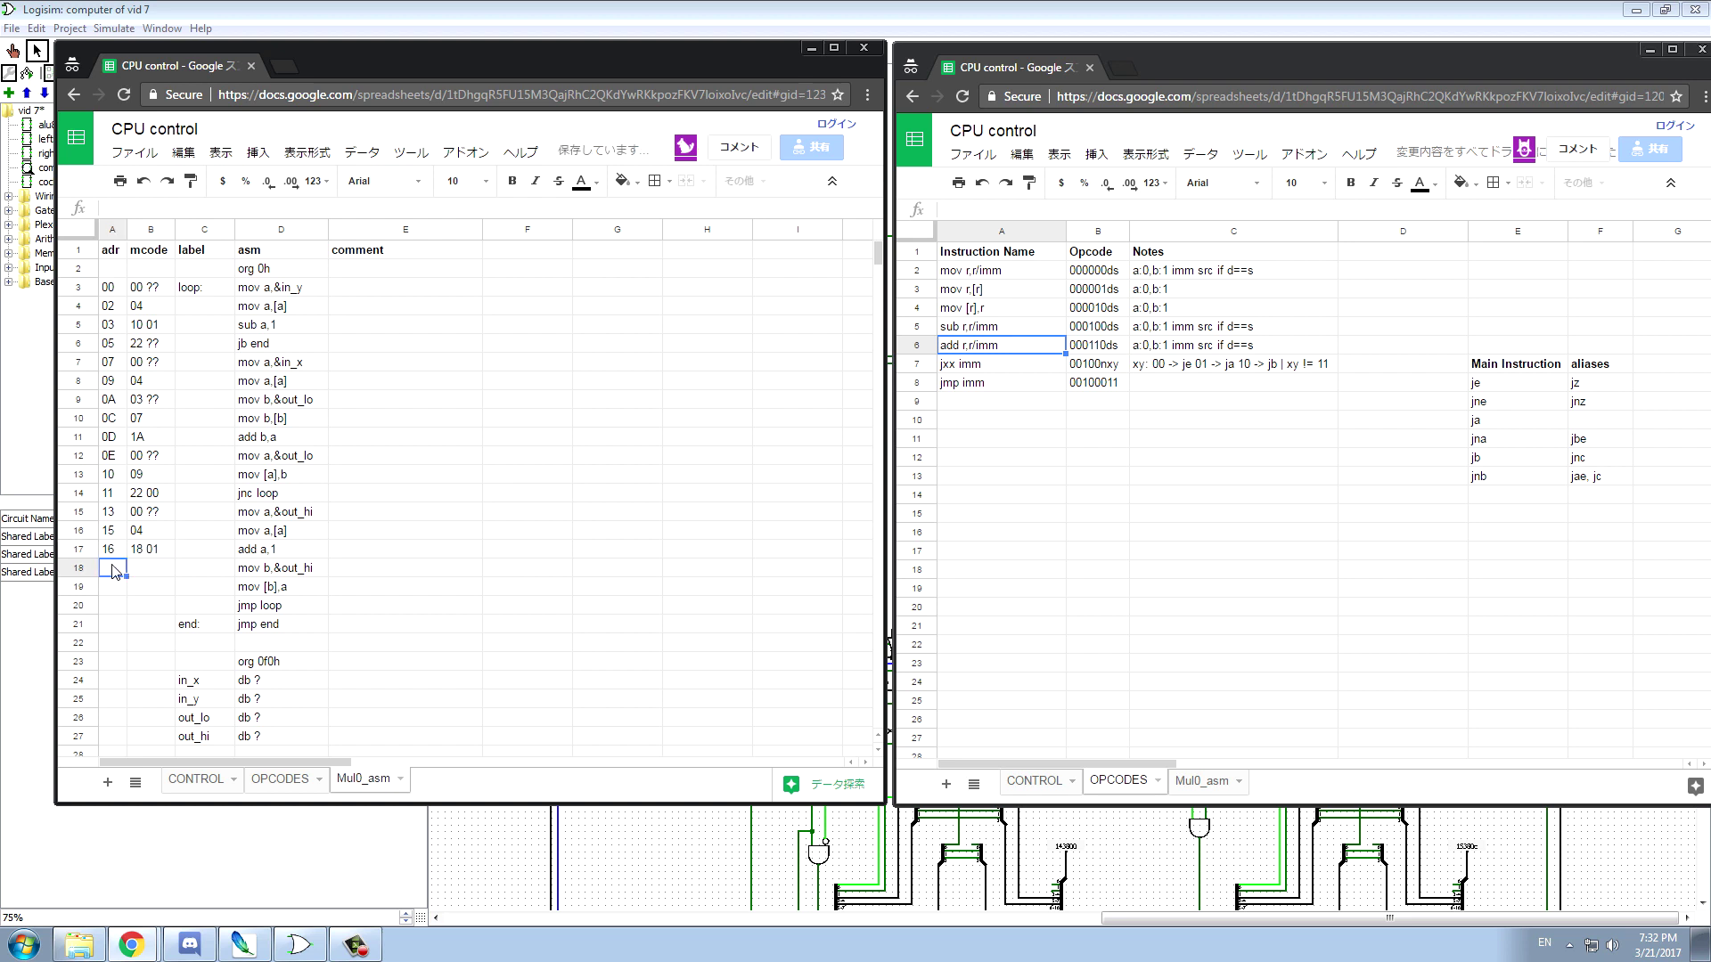
{"action": "type", "text": "18"}
{"action": "key", "text": "Tab"}
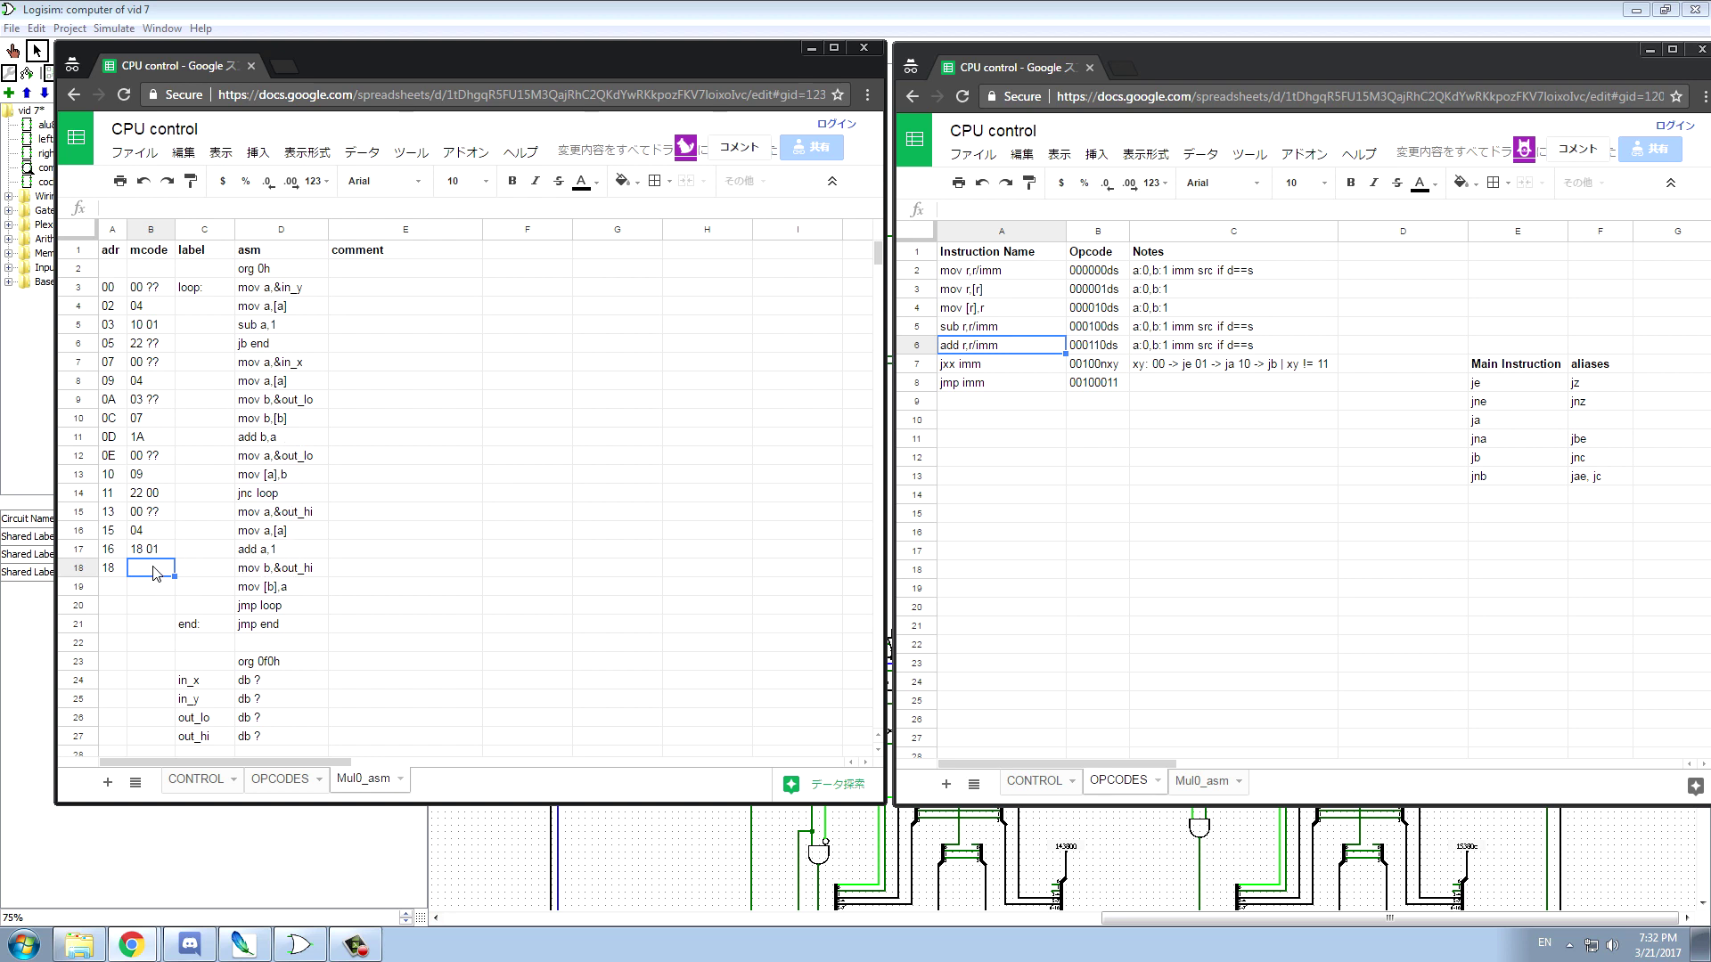
{"action": "type", "text": "03 ??"}
- Enter address 1A and machine code 0A for mov [b],a in row 19, consulting the mov [r],r opcode entry
{"action": "left_click", "coordinate": [109, 589]}
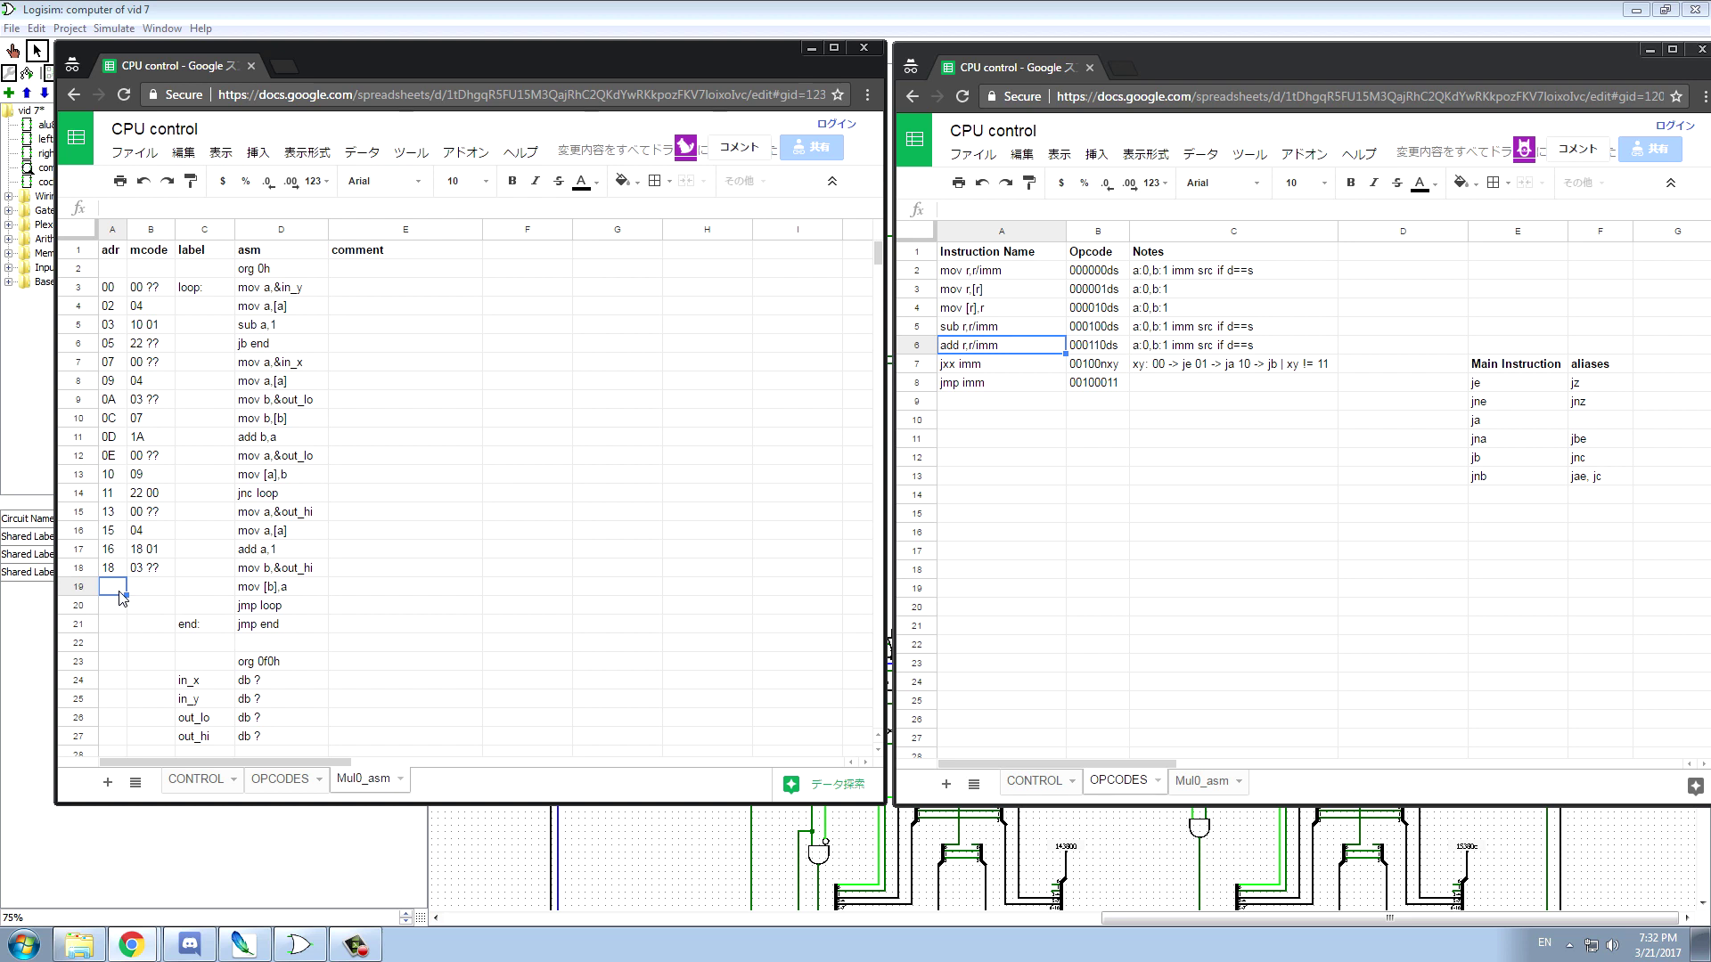
{"action": "type", "text": "1A"}
{"action": "key", "text": "Tab"}
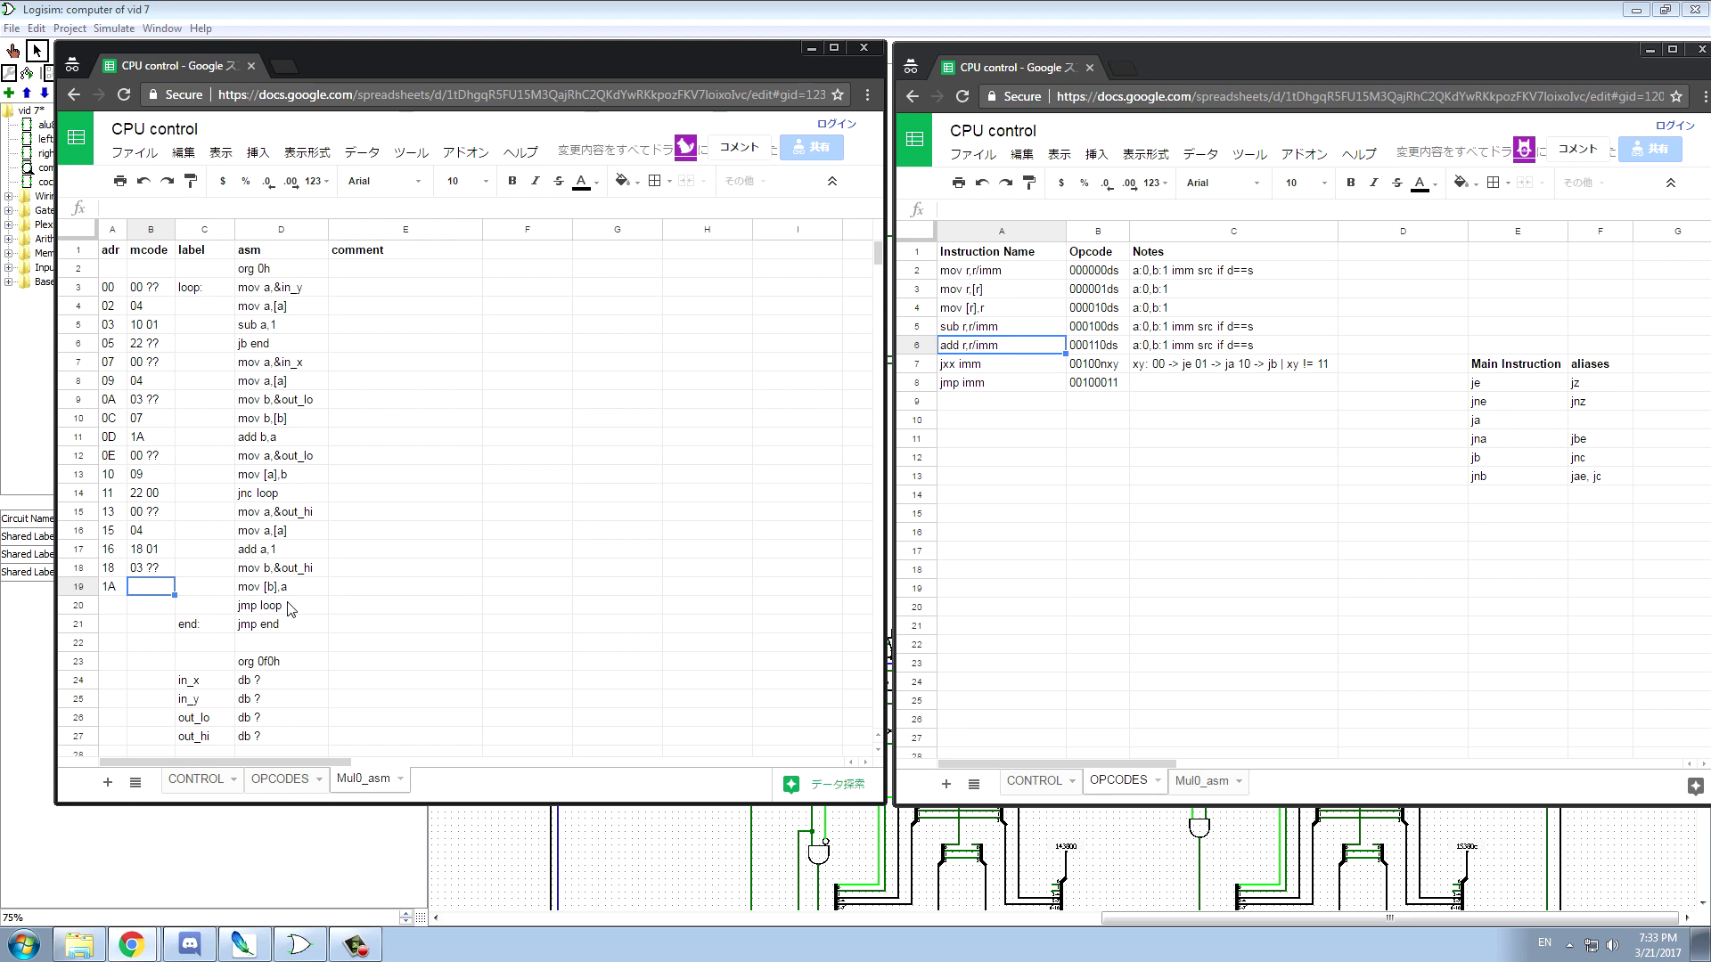
{"action": "left_click", "coordinate": [1107, 312]}
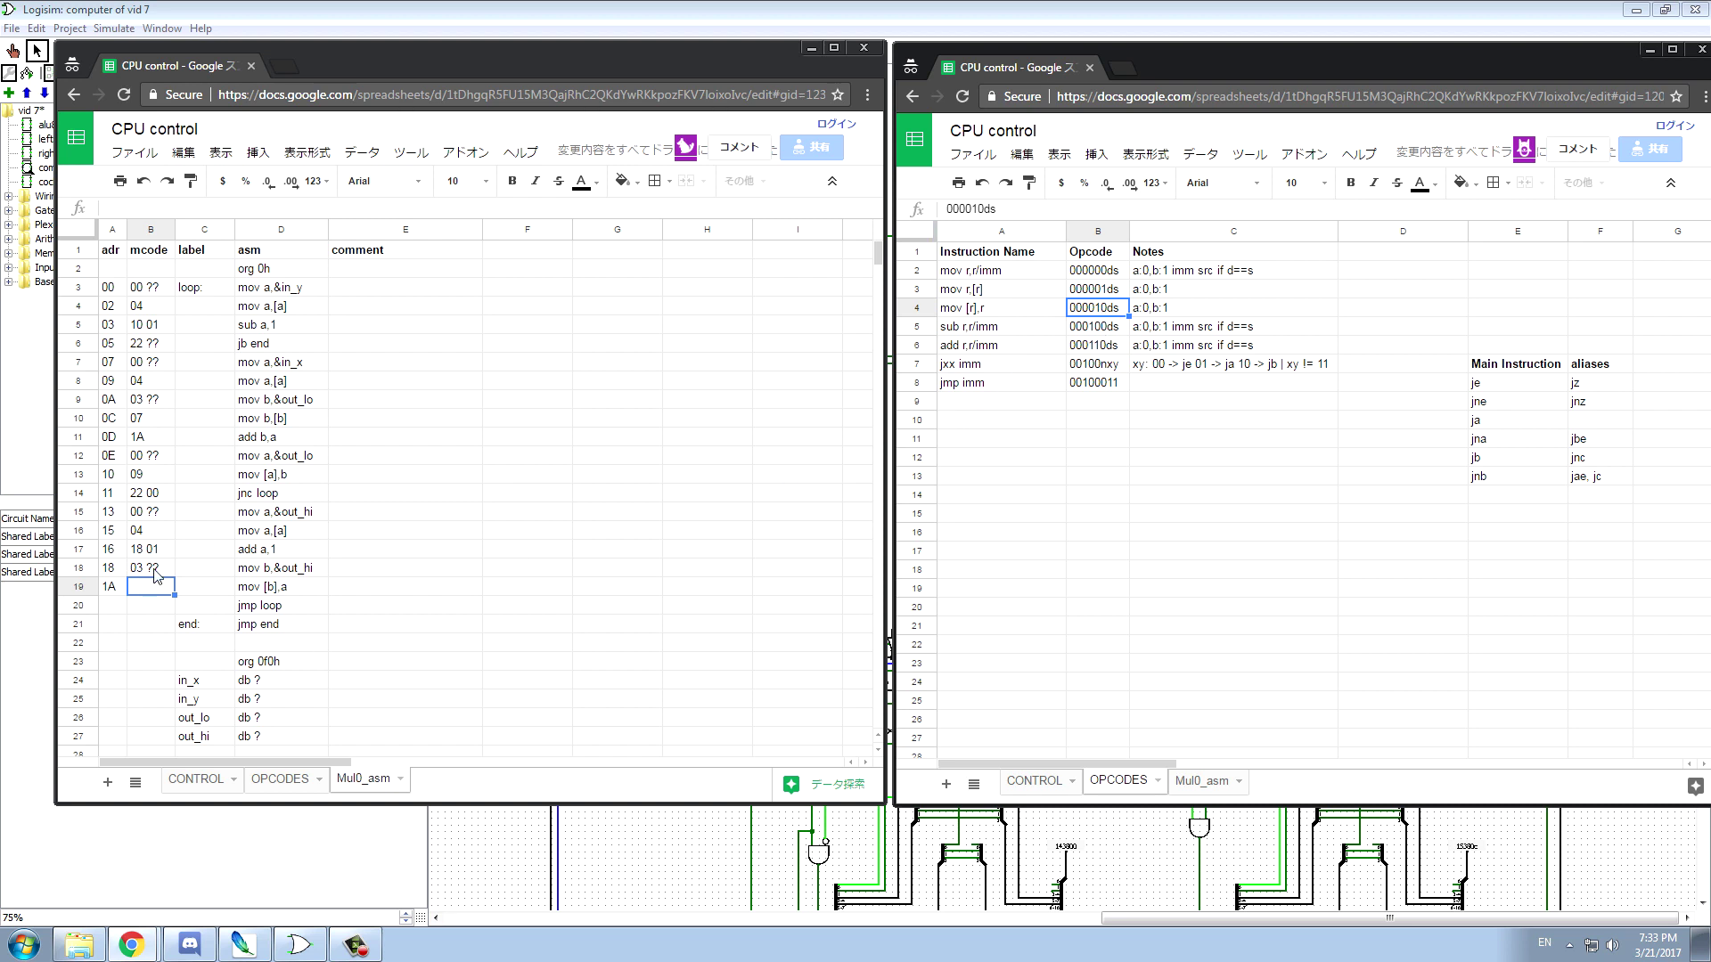
{"action": "type", "text": "0"}
{"action": "key", "text": "Escape"}
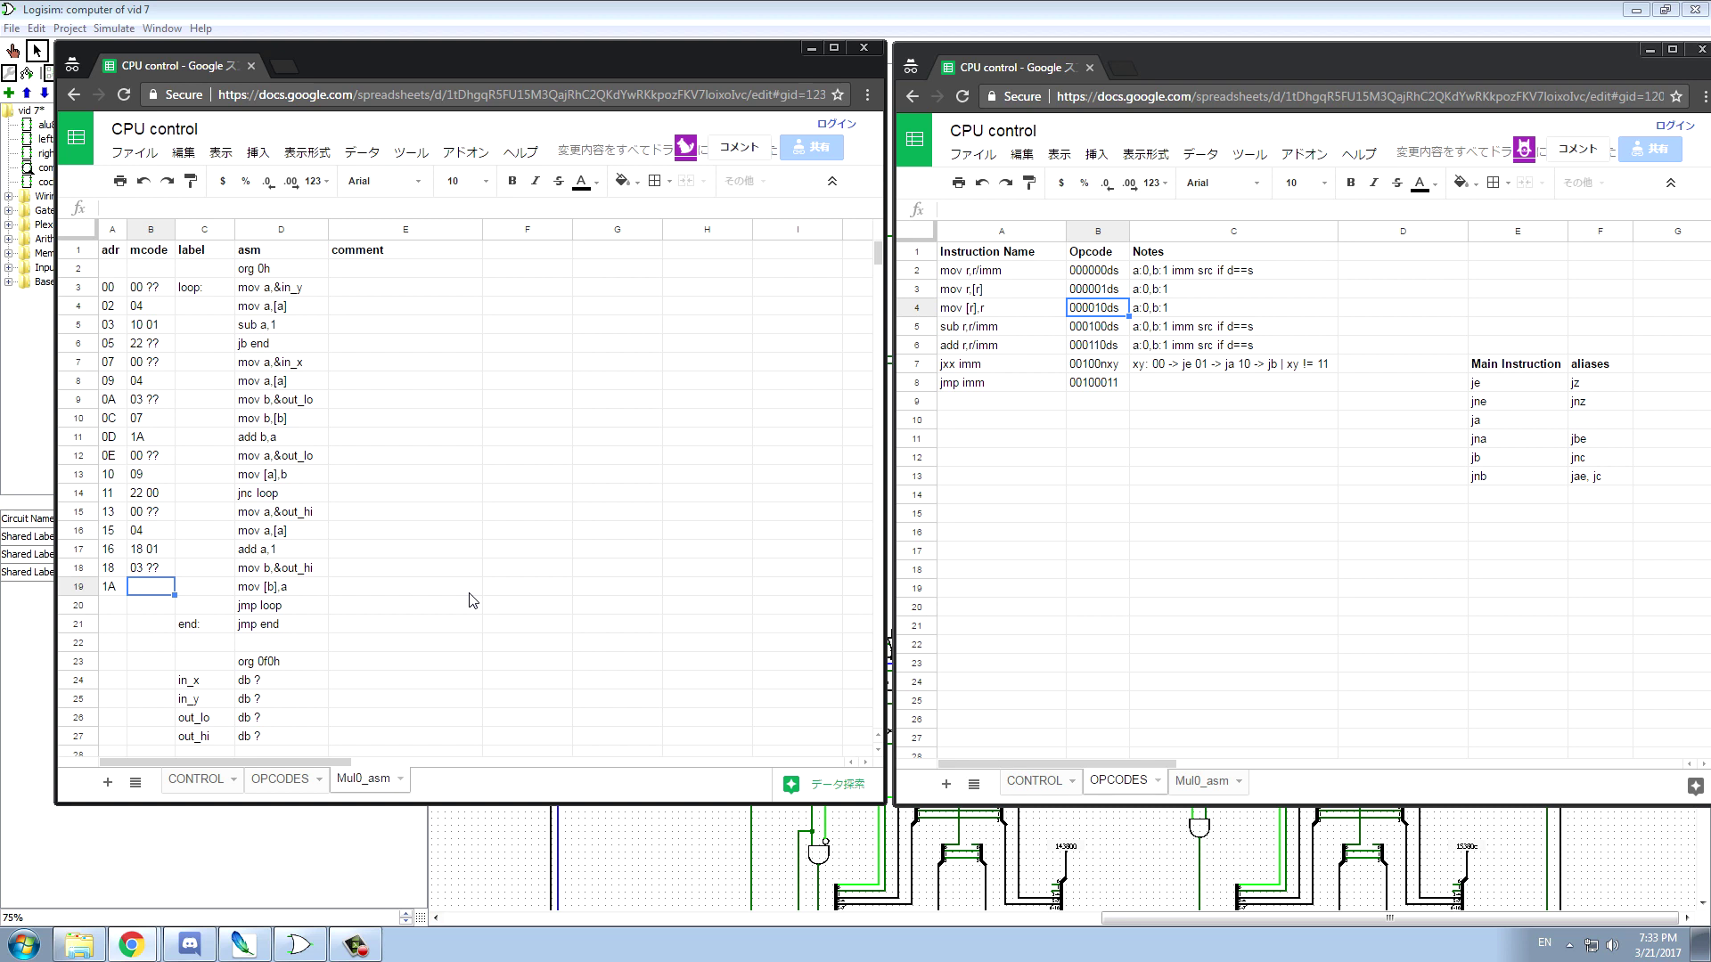
{"action": "type", "text": "0A"}
{"action": "key", "text": "Return"}
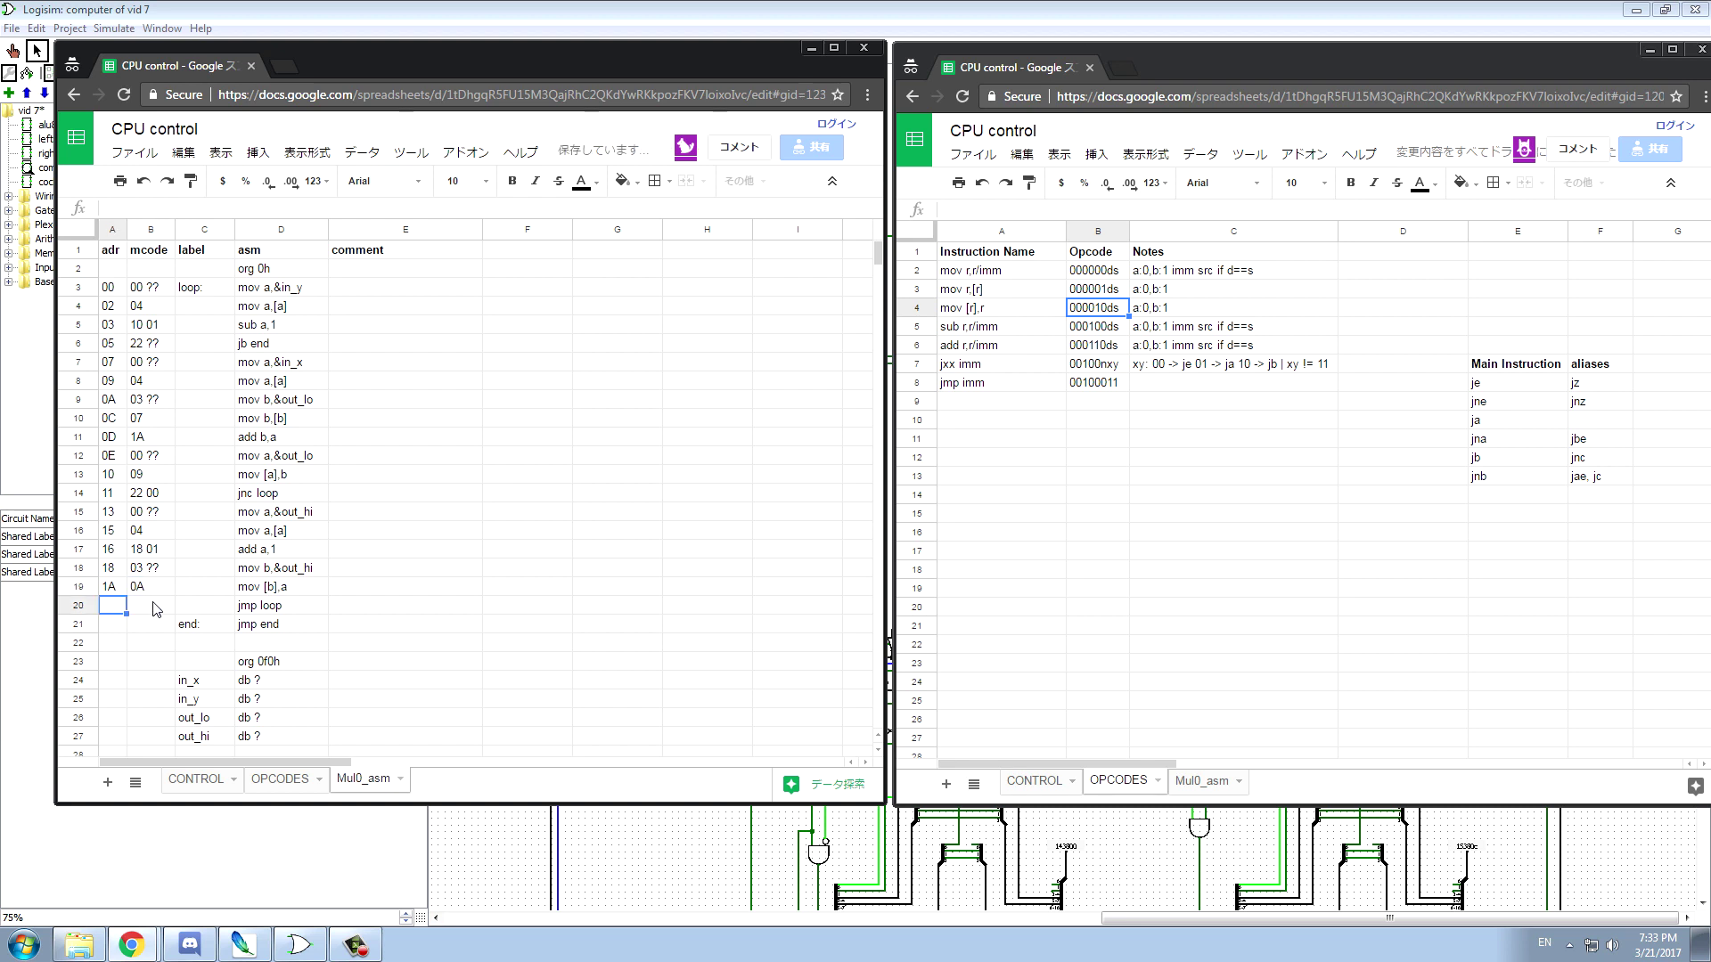
- Enter address 1B and machine code 23 00 for the jmp loop instruction in row 20
{"action": "left_click", "coordinate": [155, 608]}
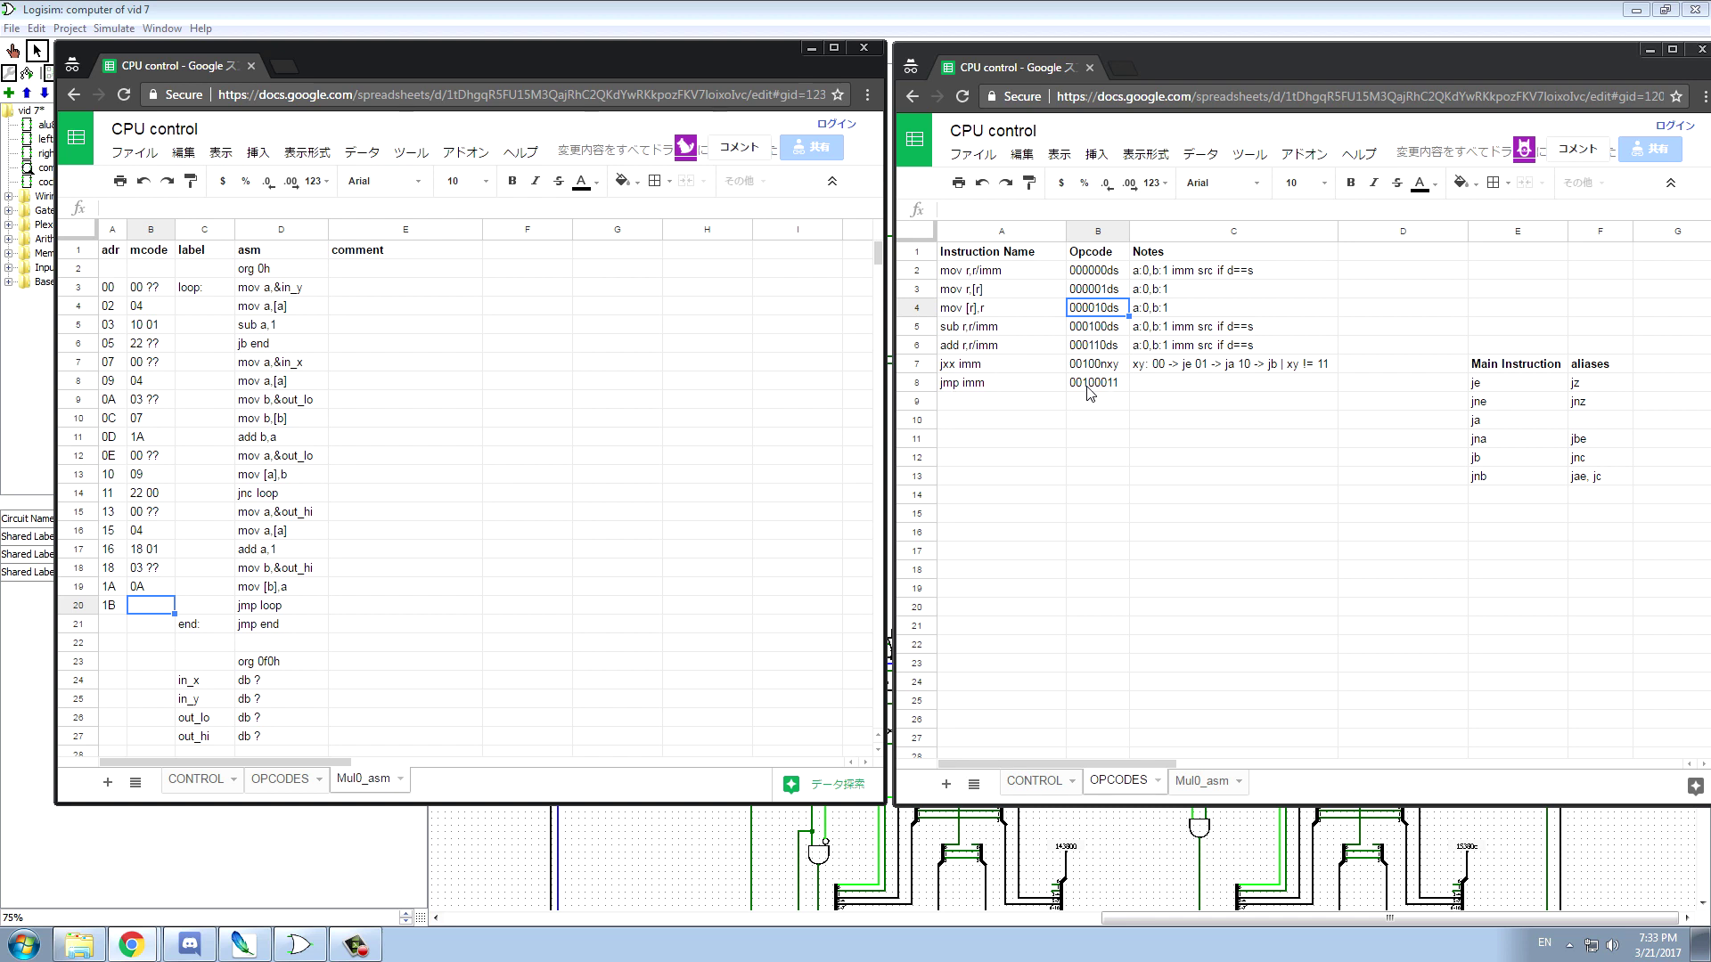
{"action": "left_click", "coordinate": [147, 608]}
{"action": "type", "text": "23 00"}
- Enter address 1D and machine code 23 1D for the jmp end instruction in row 21
{"action": "left_click", "coordinate": [116, 629]}
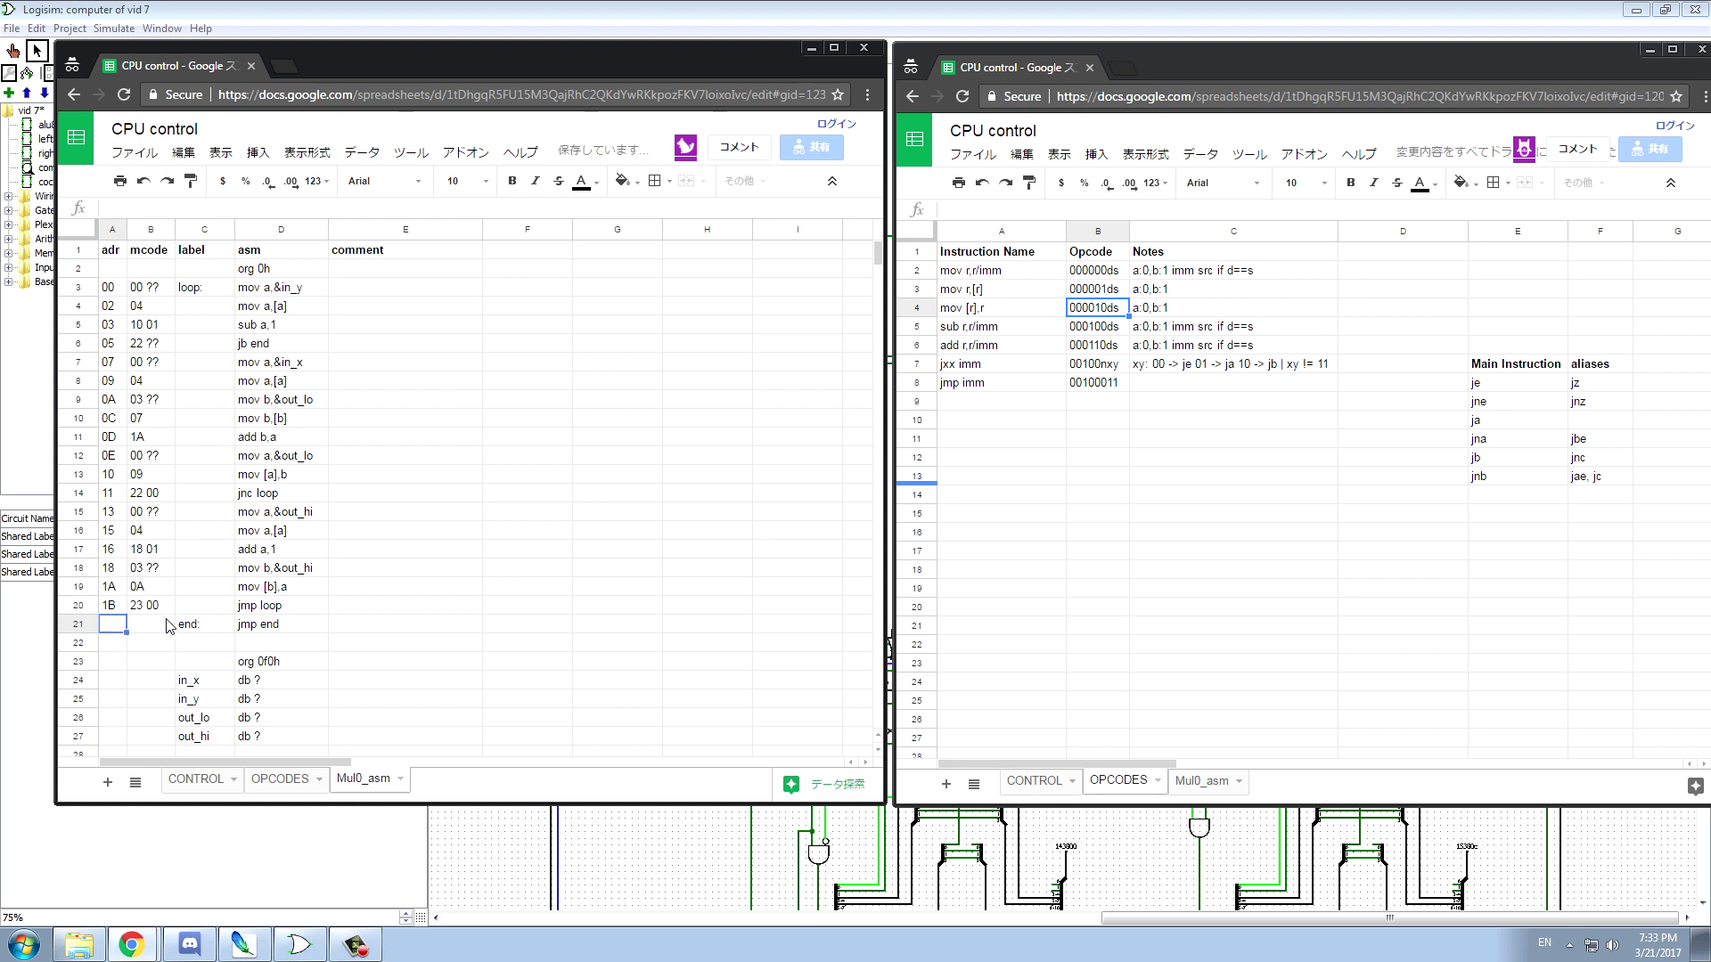
{"action": "type", "text": "1D"}
{"action": "left_click", "coordinate": [169, 626]}
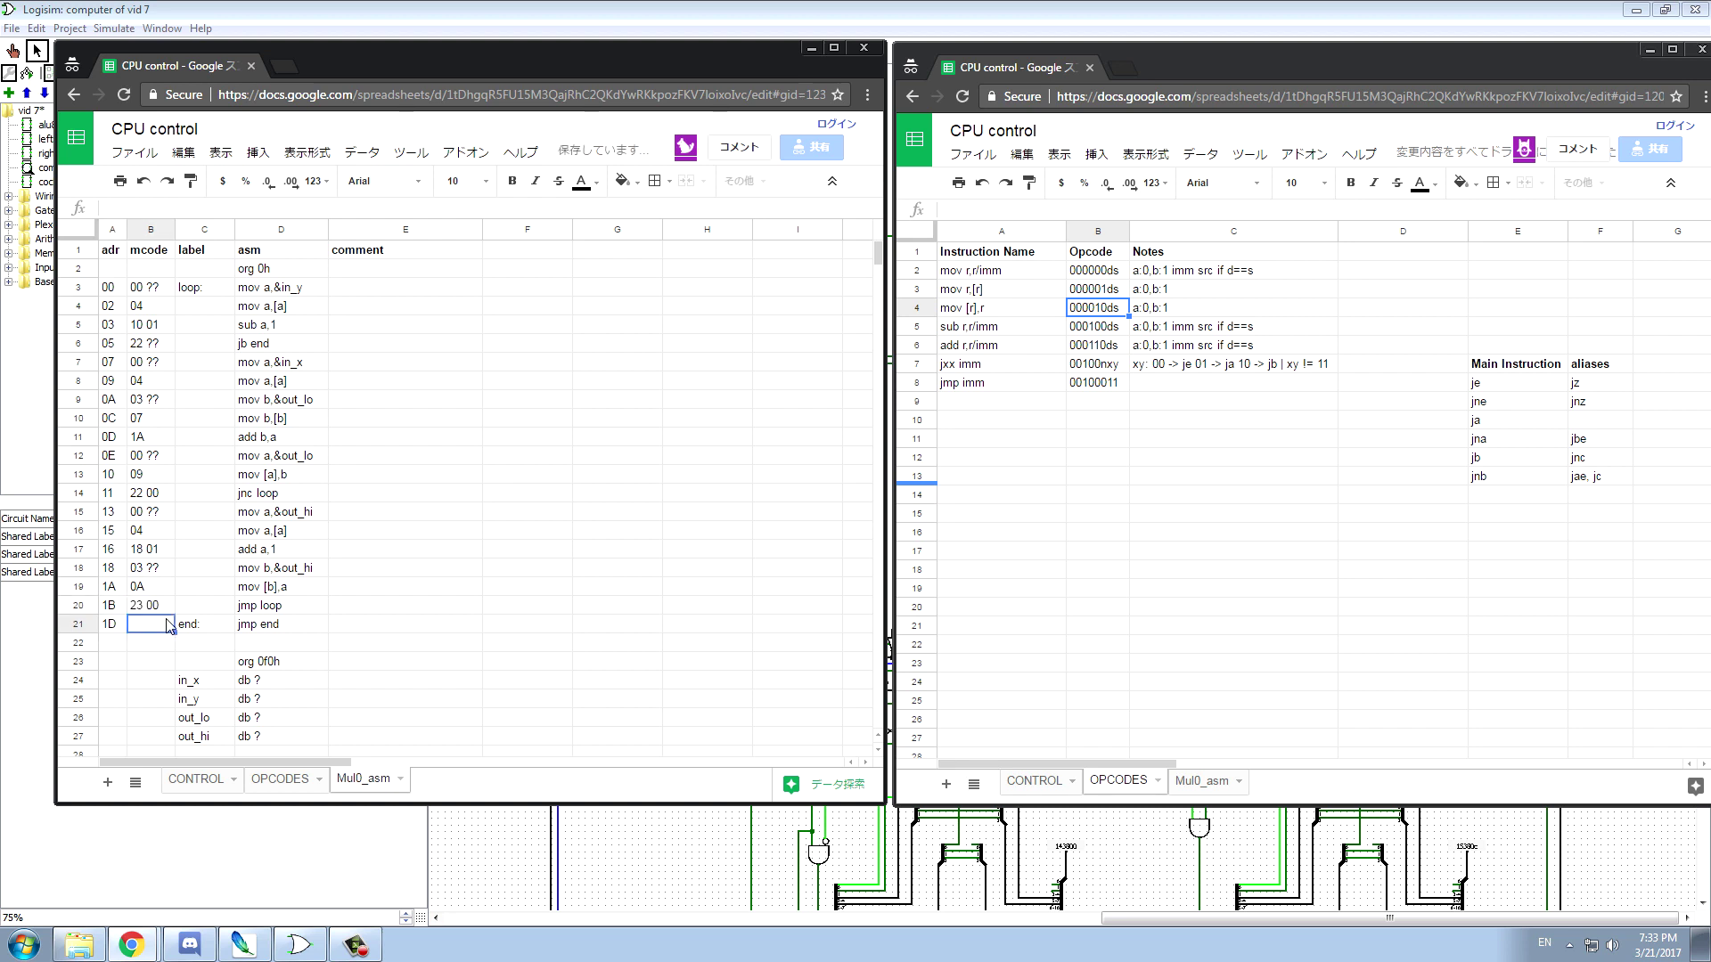
{"action": "type", "text": "23"}
{"action": "scroll", "coordinate": [185, 628], "scroll_direction": "down", "scroll_amount": 1}
{"action": "mouse_move", "coordinate": [175, 626]}
{"action": "left_mouse_down"}
{"action": "mouse_move", "coordinate": [170, 496]}
{"action": "mouse_move", "coordinate": [226, 645]}
{"action": "mouse_move", "coordinate": [218, 597]}
{"action": "mouse_move", "coordinate": [199, 608]}
{"action": "left_mouse_up"}
- Enter f0, f1, f2 and f3 in the mcode column beside in_x, in_y, out_lo and out_hi, rows 24 to 27
{"action": "left_click", "coordinate": [152, 643]}
{"action": "scroll", "coordinate": [218, 615], "scroll_direction": "down", "scroll_amount": 1}
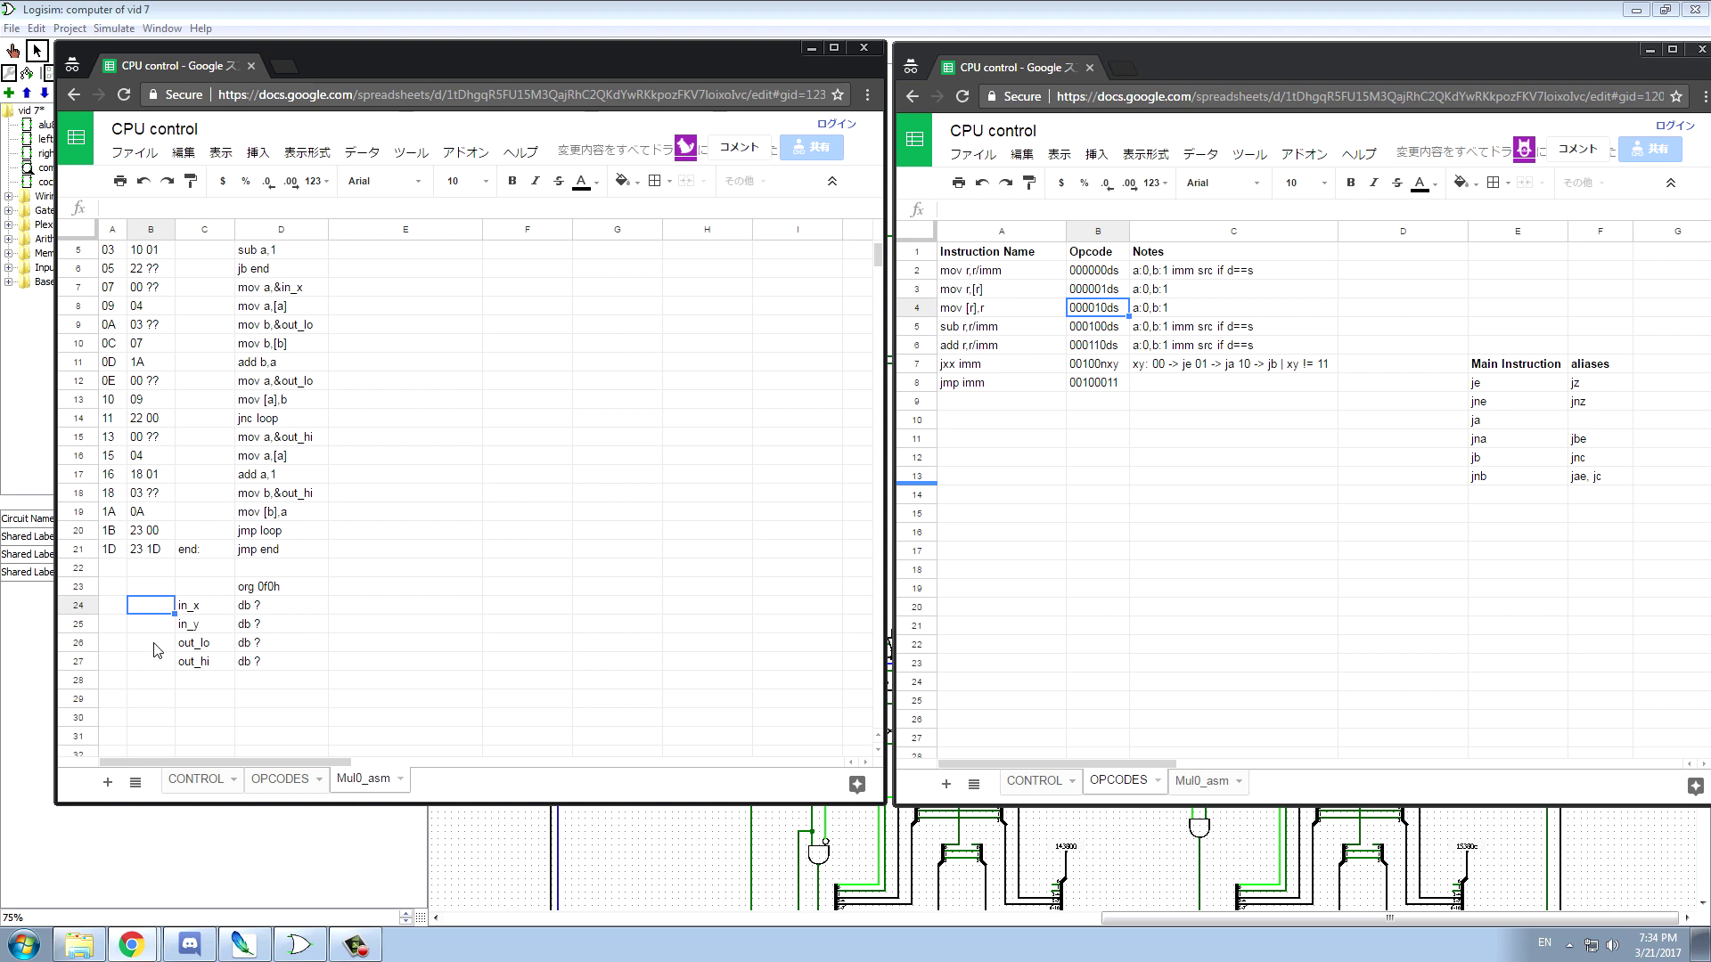
{"action": "type", "text": "f0"}
{"action": "key", "text": "Return"}
{"action": "type", "text": "f1"}
{"action": "key", "text": "Return"}
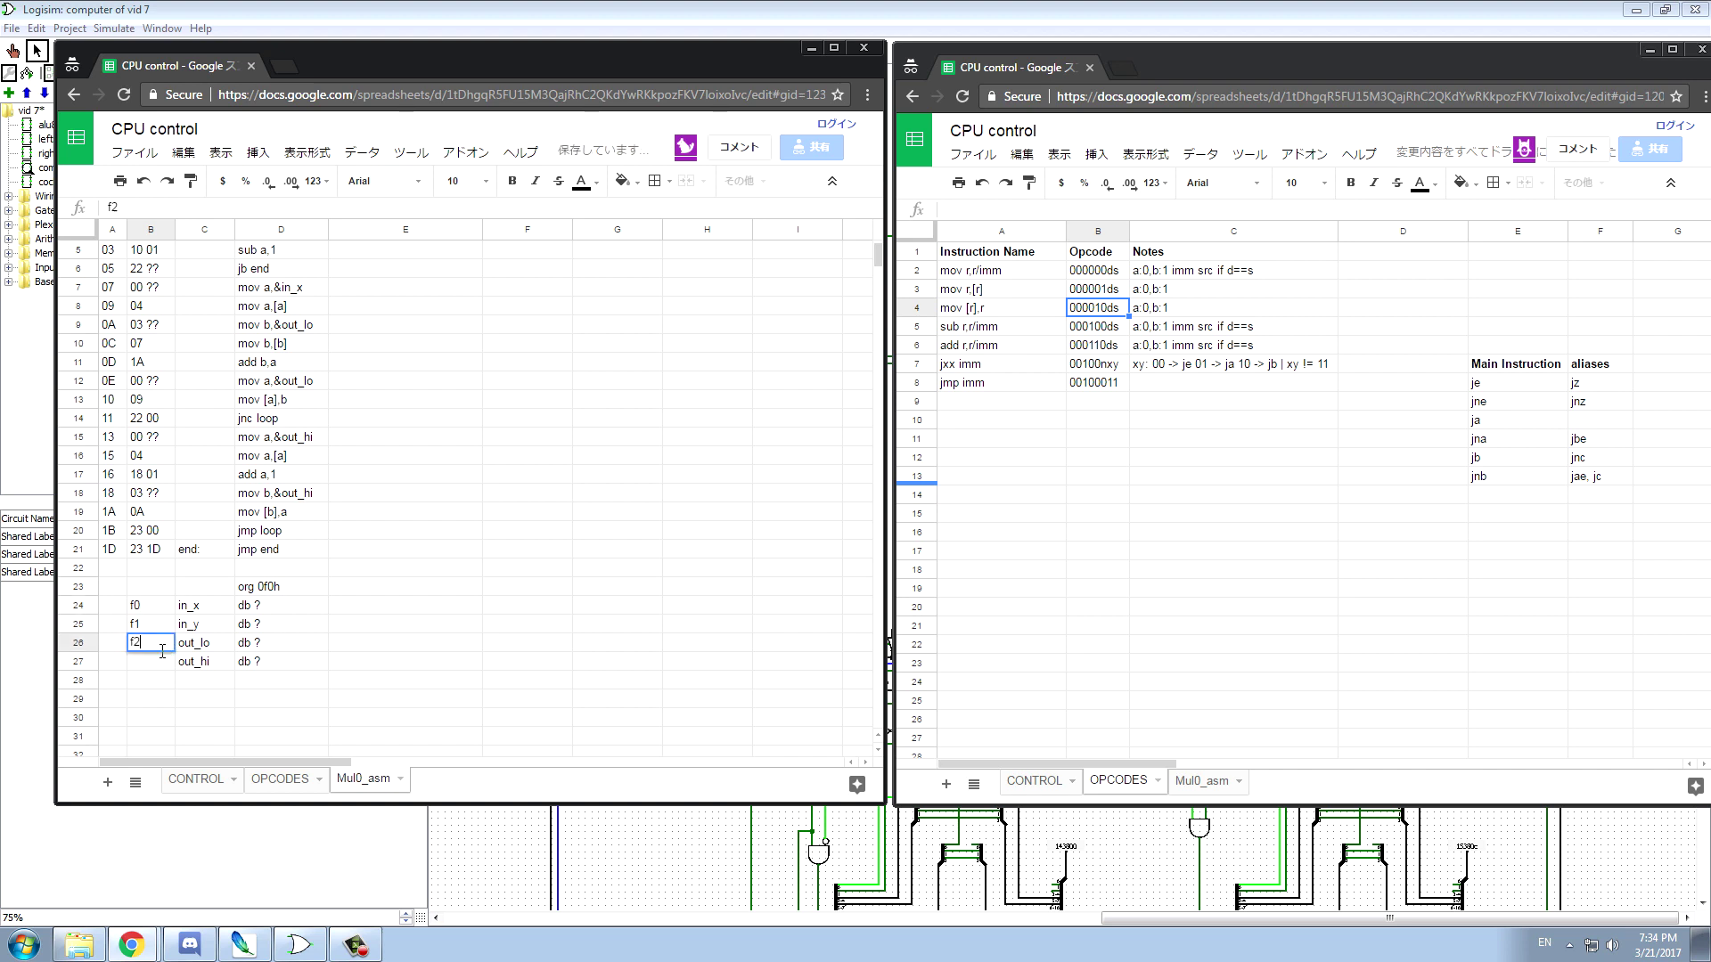
{"action": "type", "text": "f2"}
{"action": "key", "text": "Return"}
{"action": "type", "text": "f"}
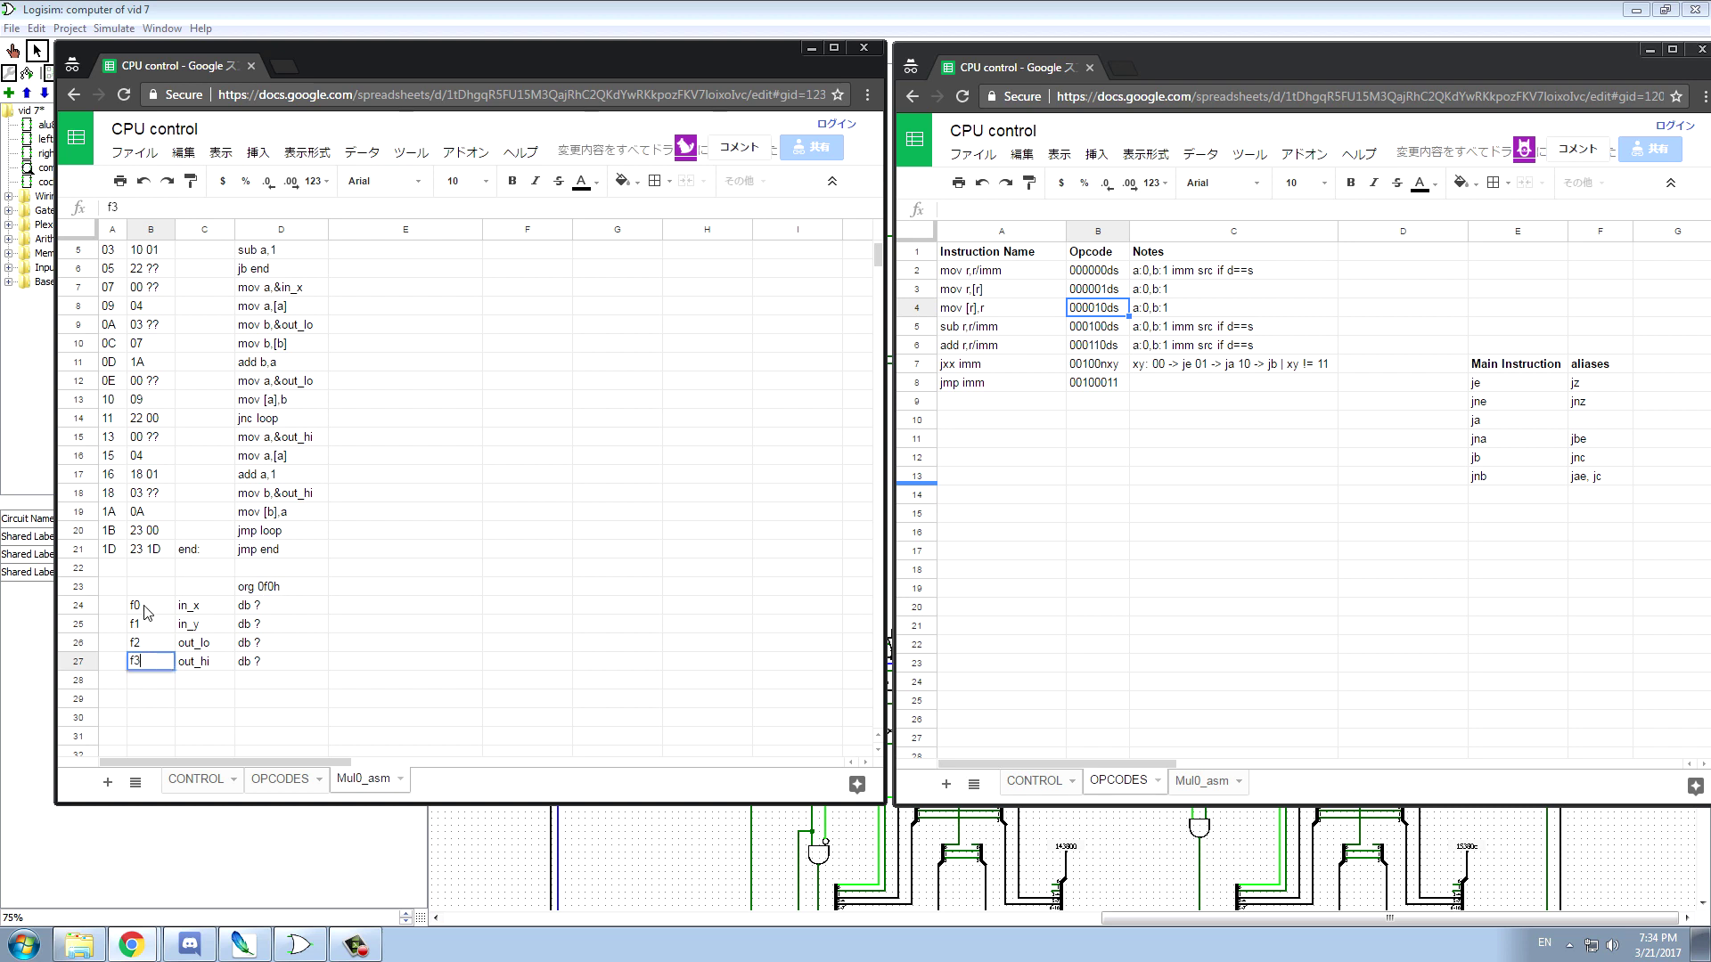
{"action": "type", "text": "3"}
{"action": "scroll", "coordinate": [267, 348], "scroll_direction": "up", "scroll_amount": 2}
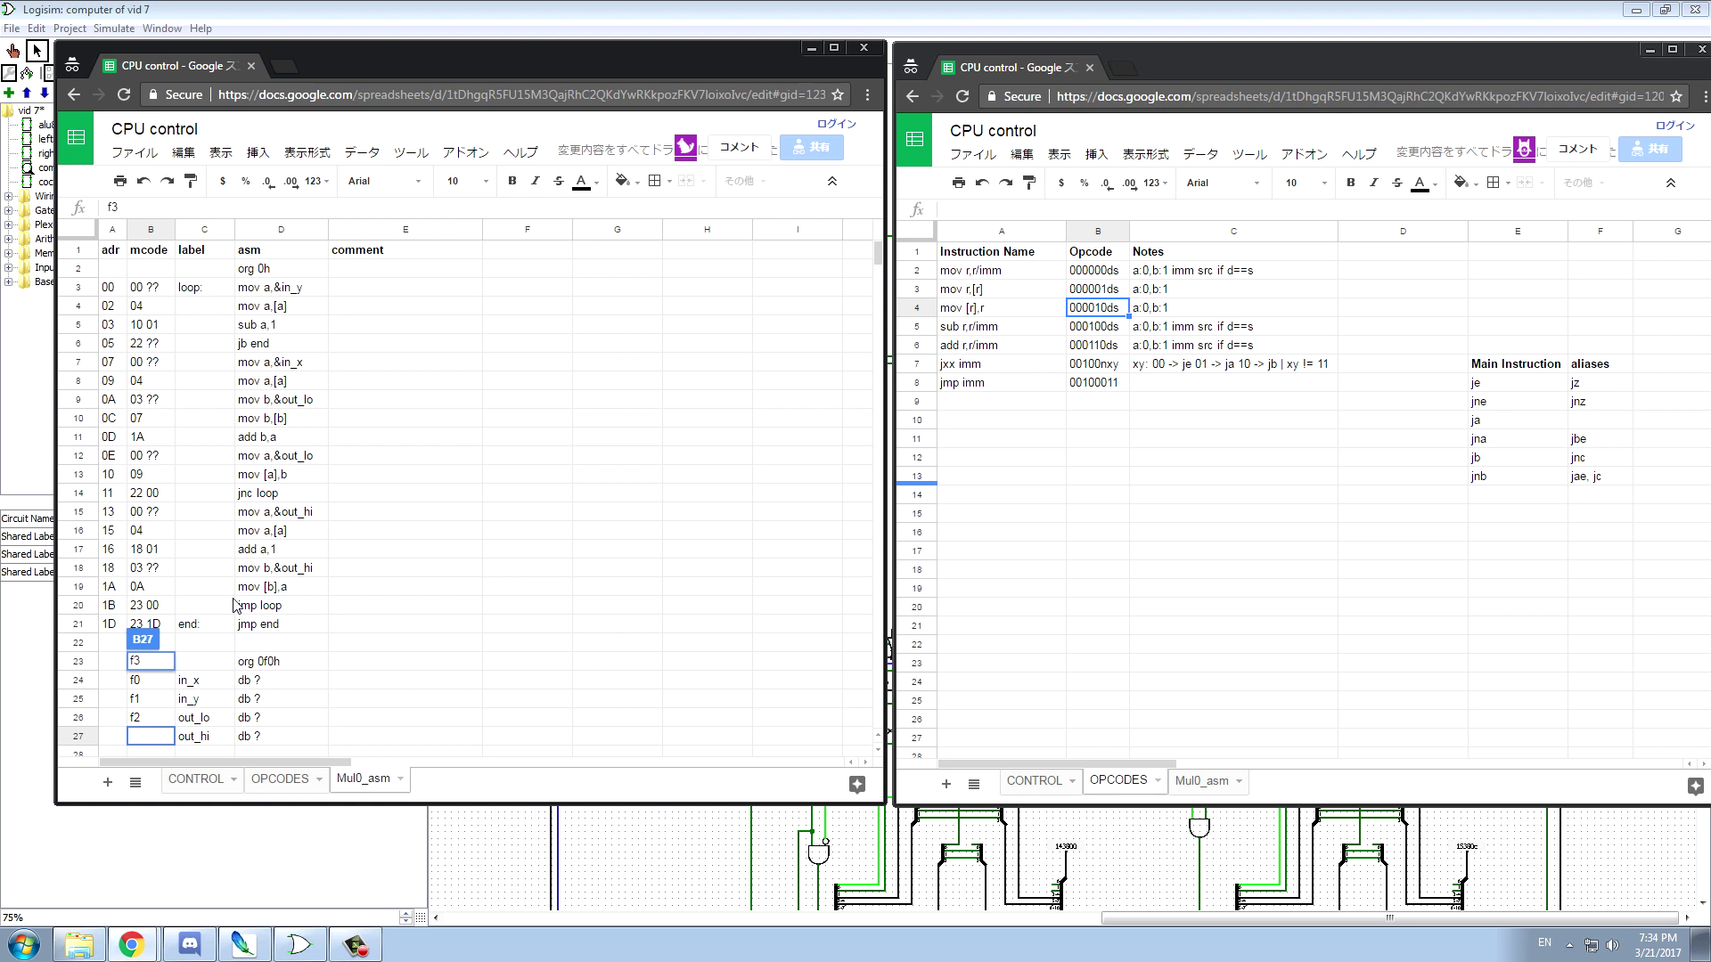
- Change the mcode entries beside in_x and in_y in rows 24 and 25 to uppercase F0 and F1
{"action": "scroll", "coordinate": [240, 589], "scroll_direction": "down", "scroll_amount": 2}
{"action": "double_click", "coordinate": [146, 590]}
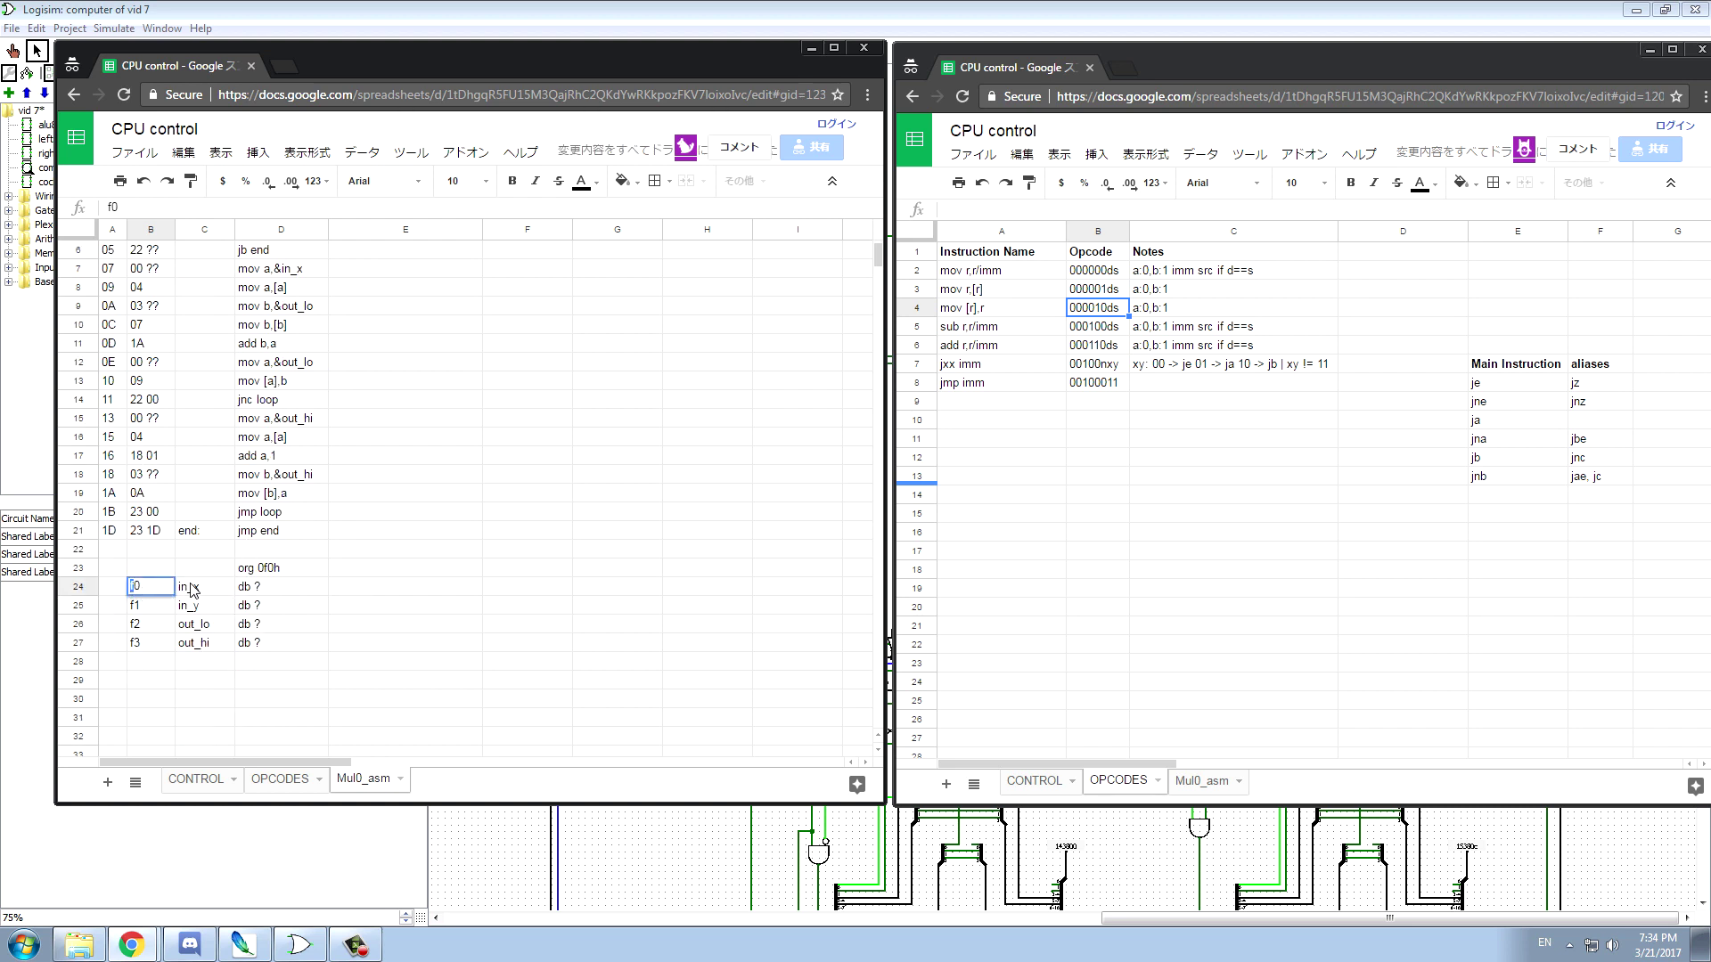
{"action": "type", "text": "F"}
{"action": "key", "text": "Return"}
{"action": "double_click", "coordinate": [135, 611]}
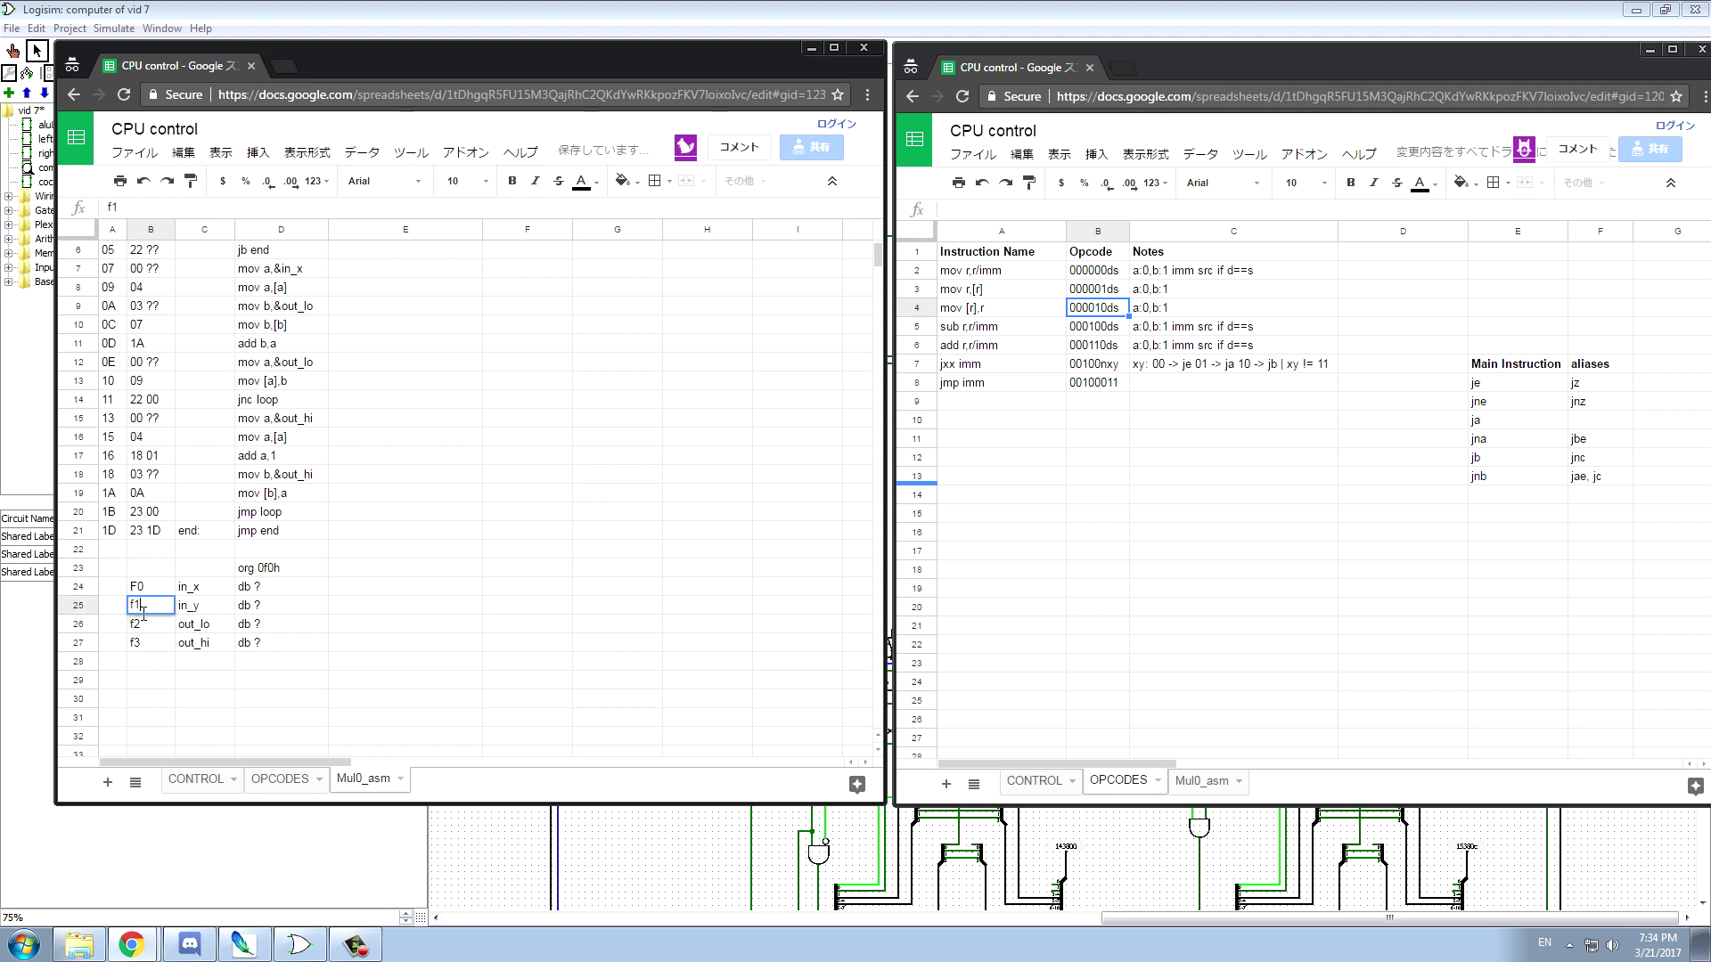
{"action": "key", "text": "BackSpace"}
{"action": "type", "text": "F"}
{"action": "key", "text": "Return"}
- Change the mcode entries beside out_lo and out_hi in rows 26 and 27 to uppercase F2 and F3
{"action": "double_click", "coordinate": [144, 631]}
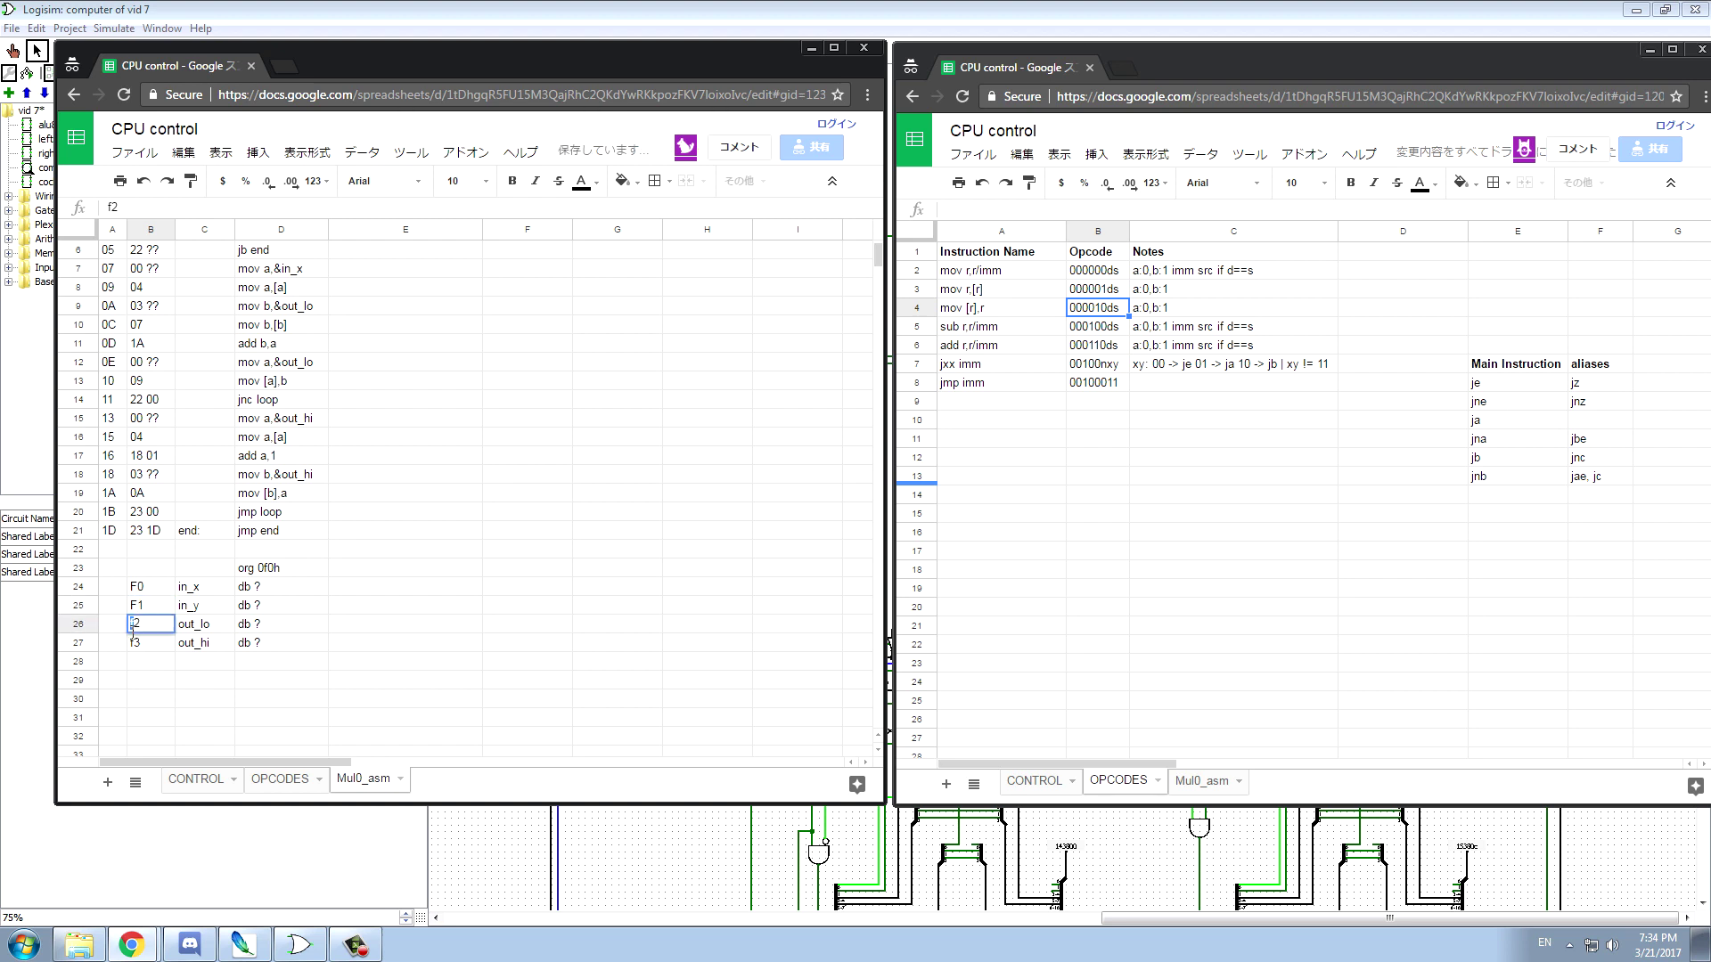
{"action": "key", "text": "BackSpace"}
{"action": "type", "text": "F"}
{"action": "key", "text": "Return"}
{"action": "double_click", "coordinate": [136, 643]}
{"action": "key", "text": "BackSpace"}
{"action": "type", "text": "F"}
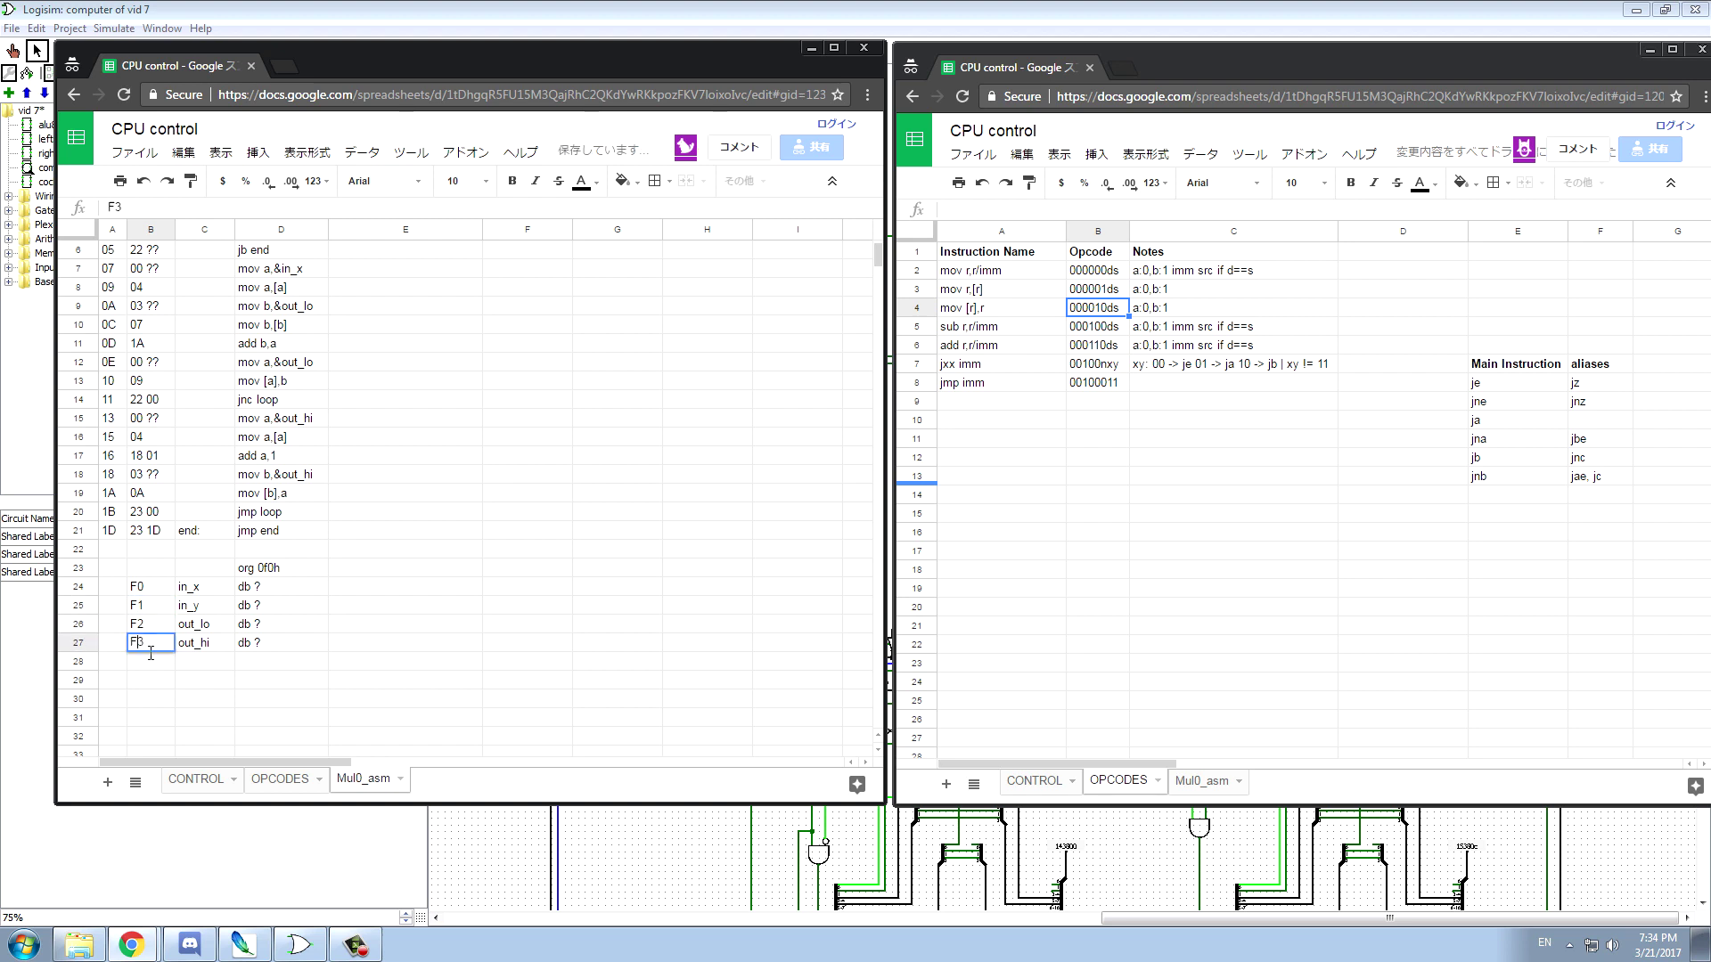
{"action": "key", "text": "Return"}
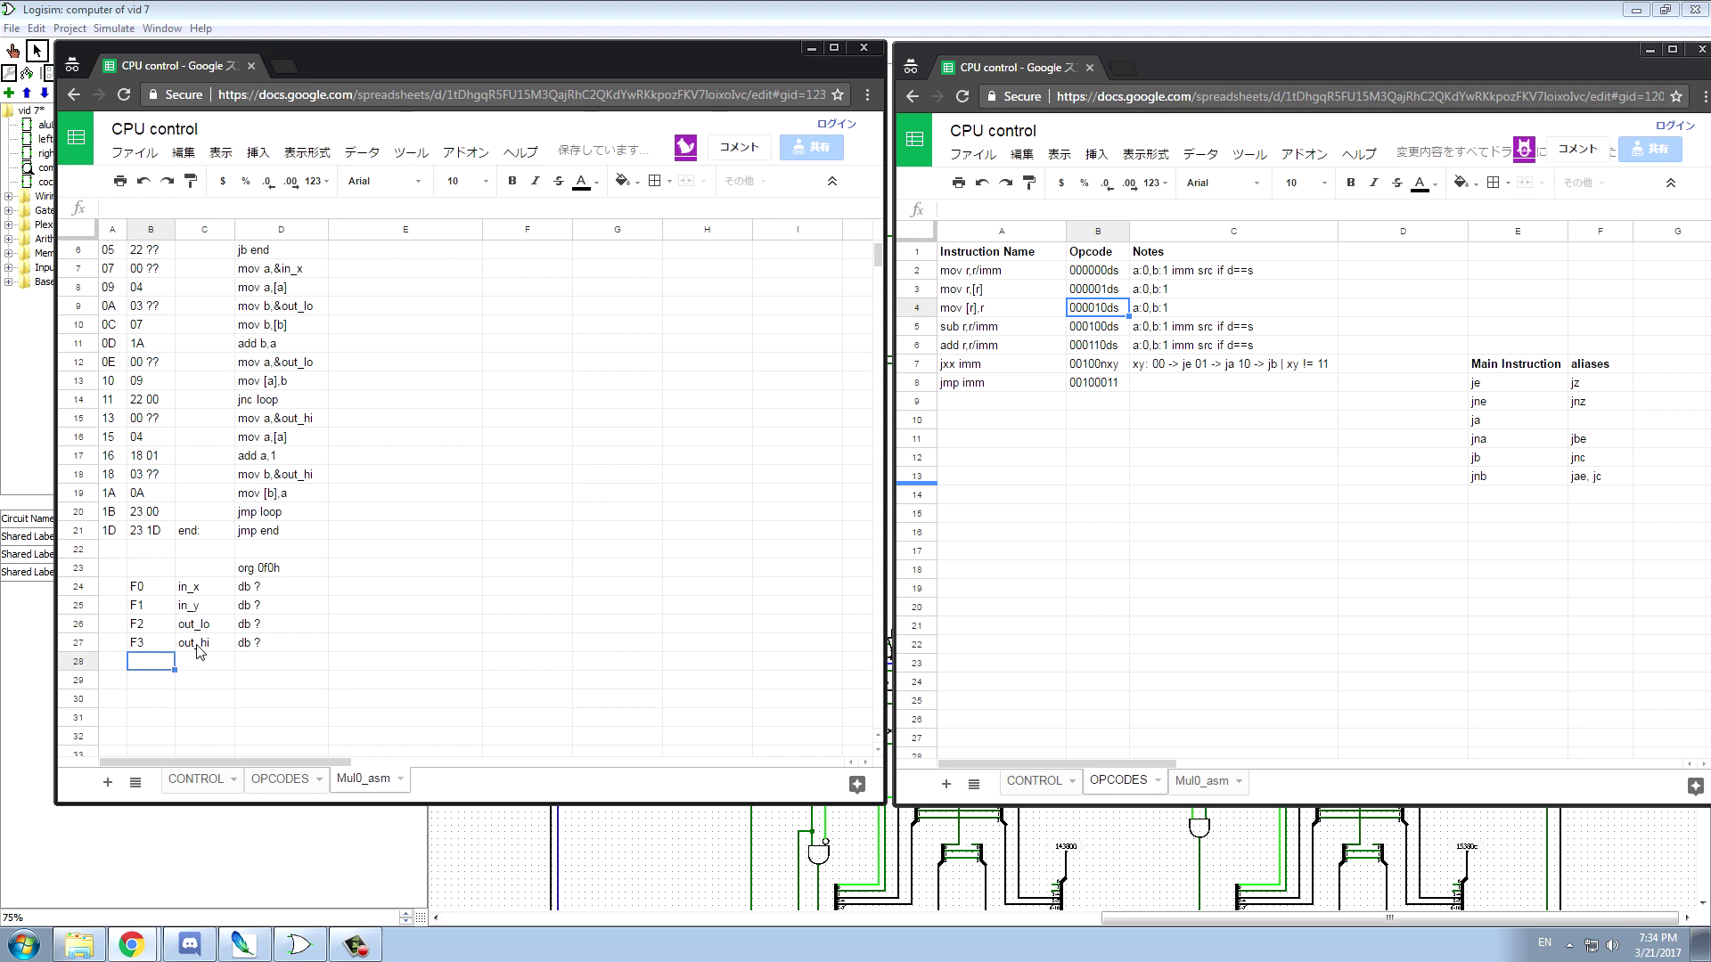
- Replace the ?? placeholder in the machine code of jb end in row 6, making it 22 1D
{"action": "scroll", "coordinate": [214, 624], "scroll_direction": "up", "scroll_amount": 3}
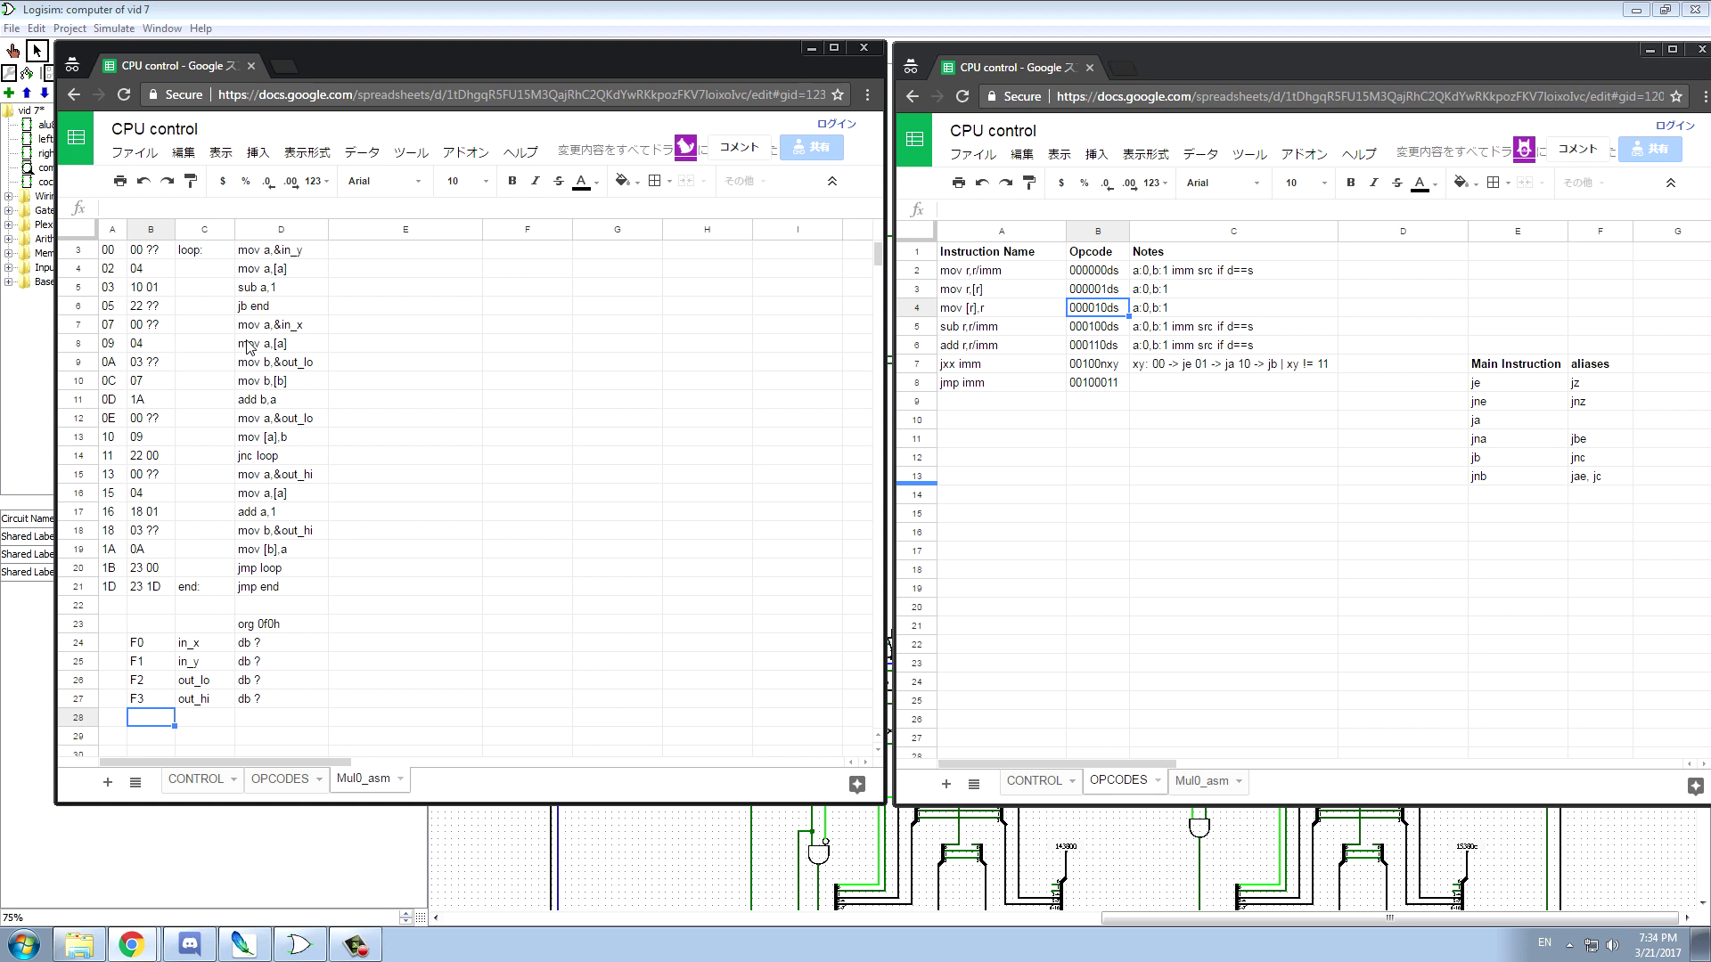
{"action": "left_click", "coordinate": [261, 312]}
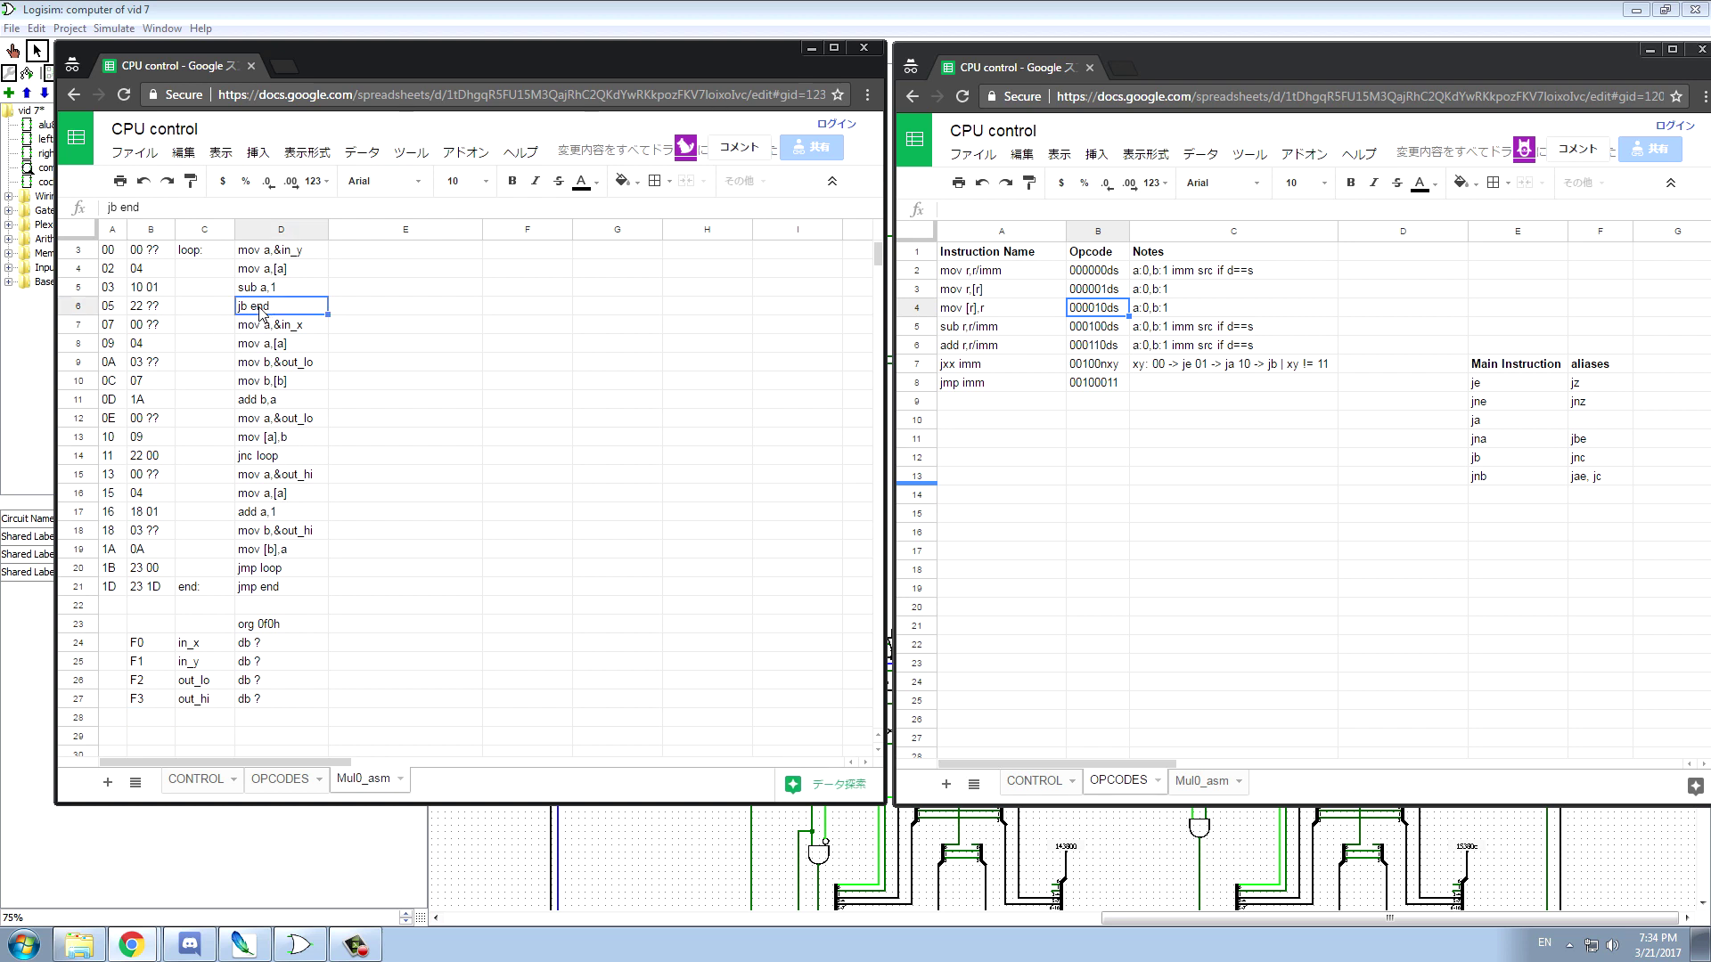
{"action": "left_click", "coordinate": [163, 312]}
{"action": "key", "text": "BackSpace"}
{"action": "key", "text": "BackSpace"}
{"action": "type", "text": "1D"}
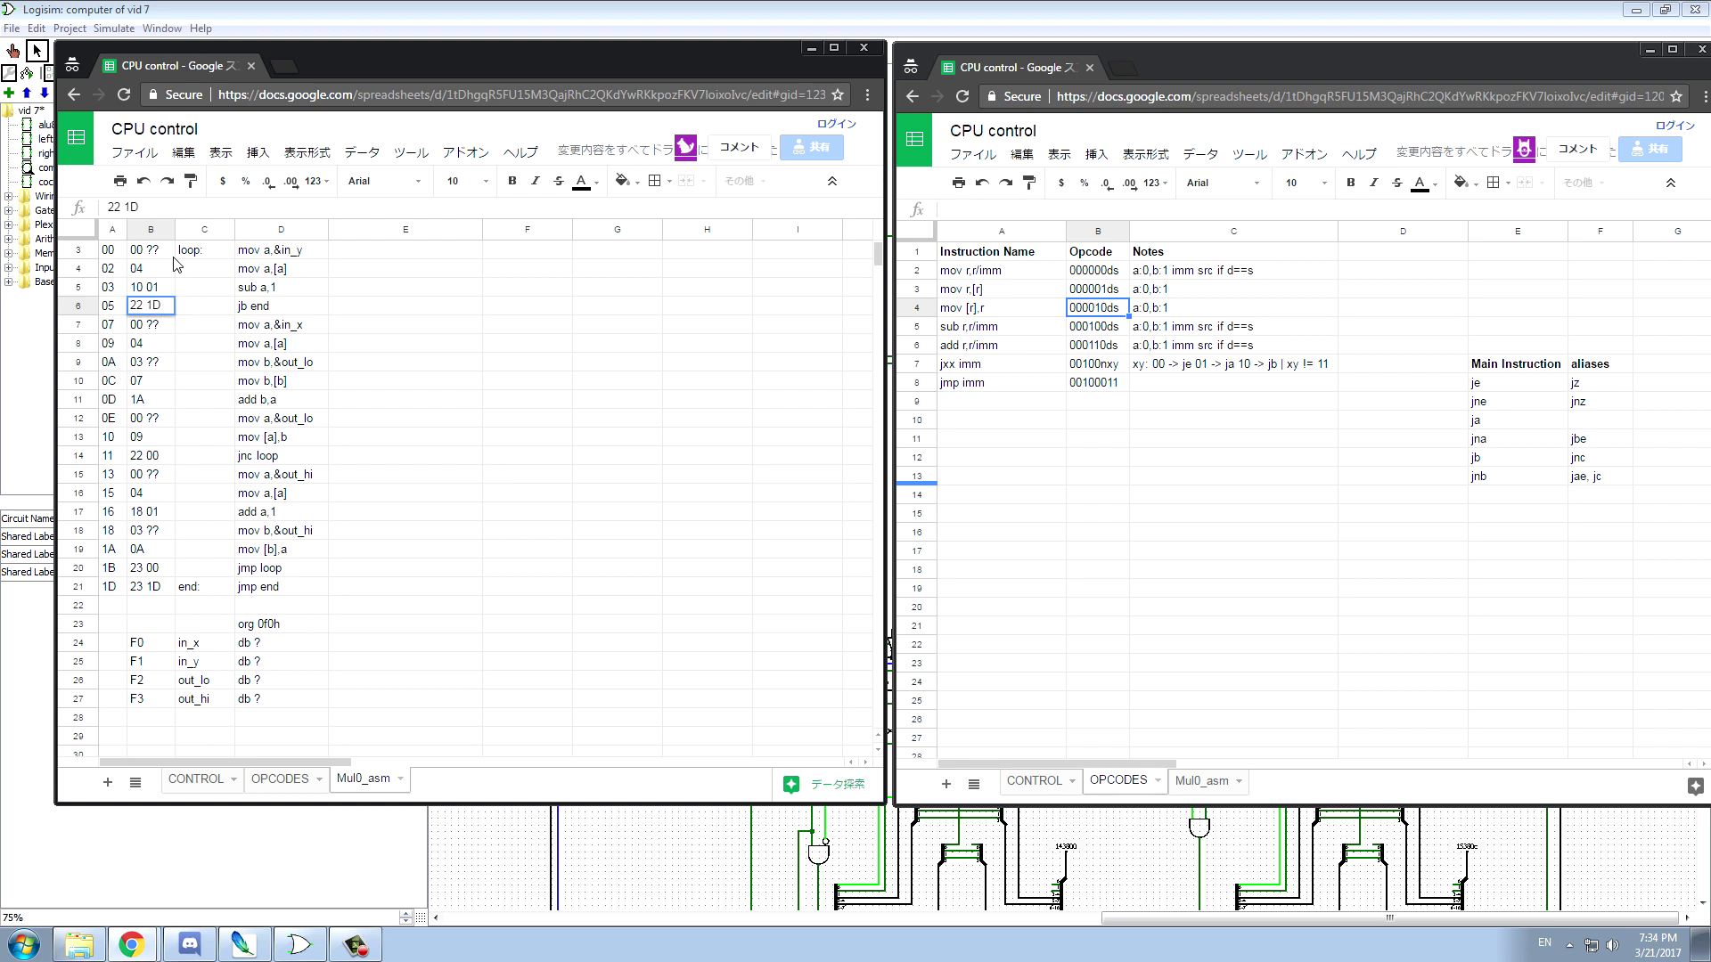
- Complete the machine code of mov a,&in_y in row 3 as 00 F1
{"action": "scroll", "coordinate": [222, 302], "scroll_direction": "up", "scroll_amount": 1}
{"action": "left_click", "coordinate": [163, 289]}
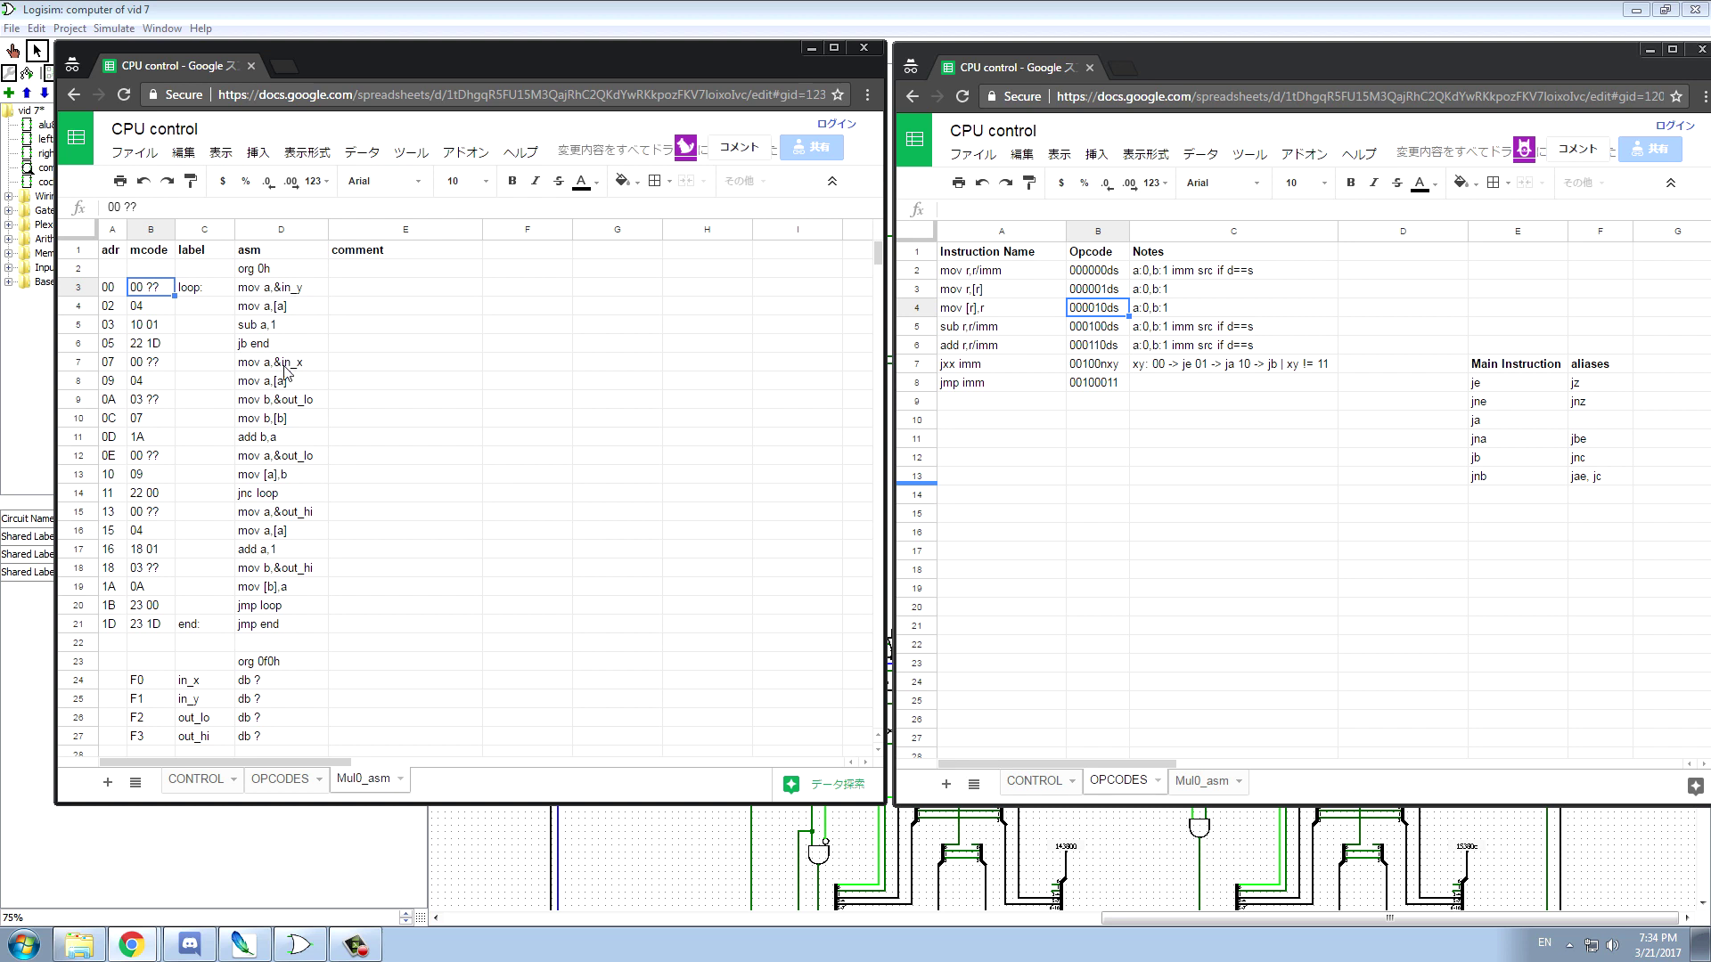
{"action": "scroll", "coordinate": [219, 401], "scroll_direction": "down", "scroll_amount": 1}
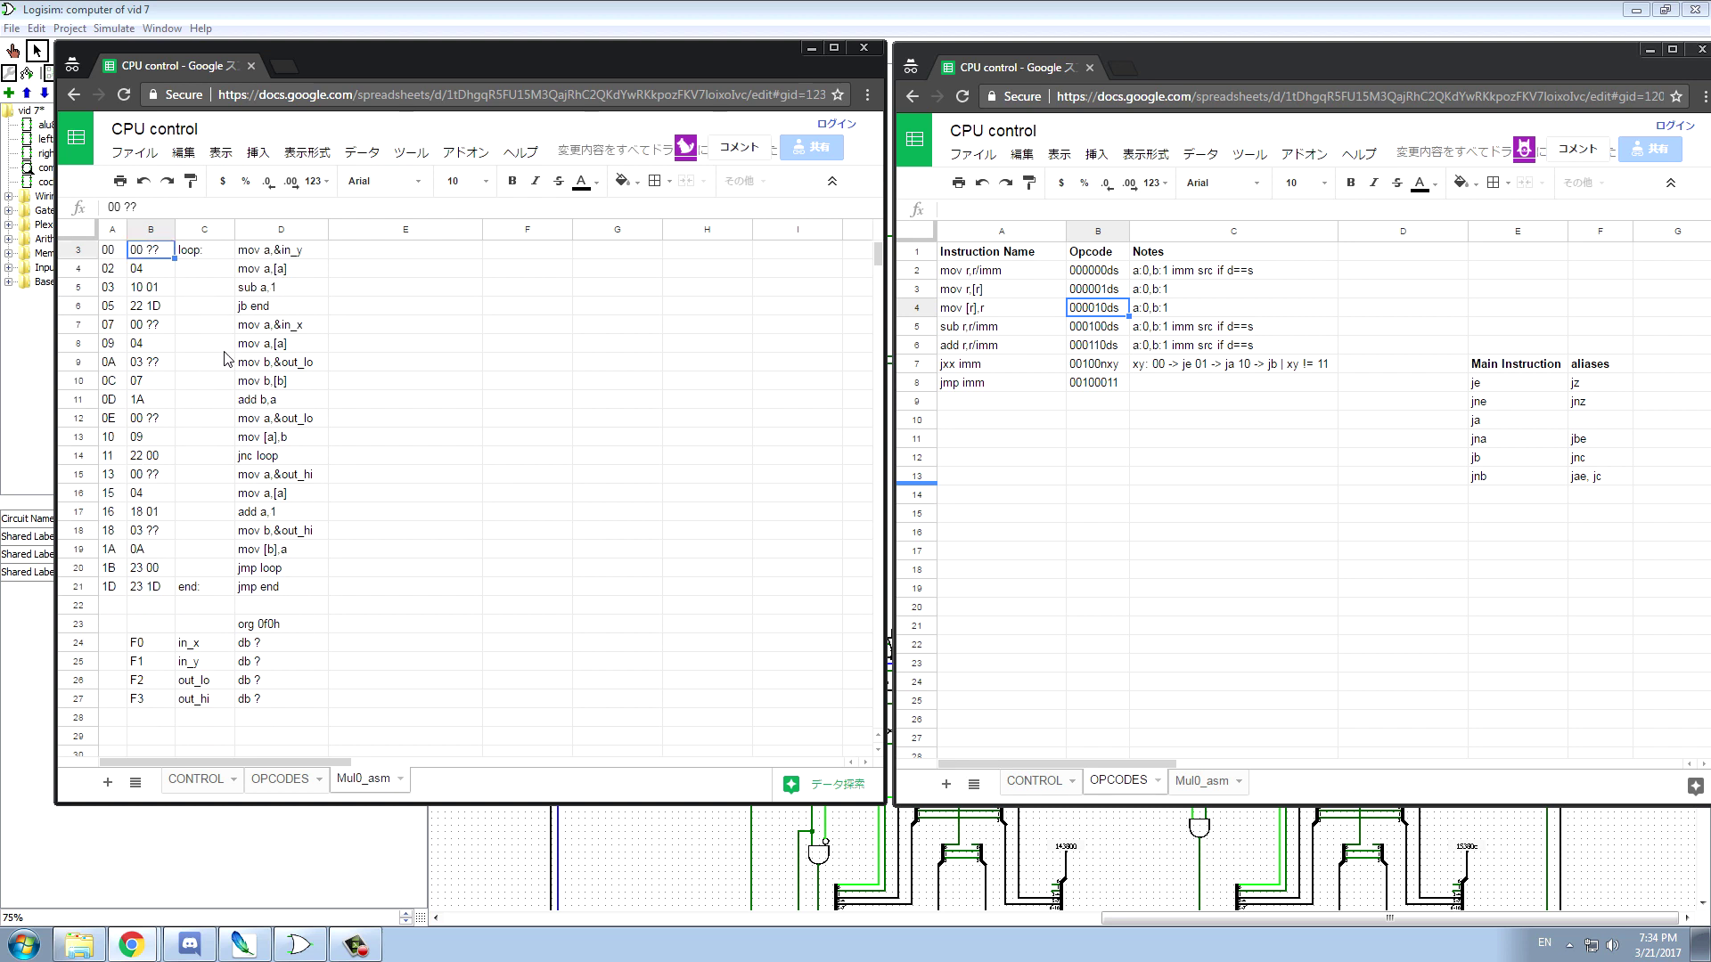
{"action": "scroll", "coordinate": [303, 330], "scroll_direction": "up", "scroll_amount": 1}
{"action": "scroll", "coordinate": [294, 291], "scroll_direction": "down", "scroll_amount": 1}
{"action": "scroll", "coordinate": [169, 299], "scroll_direction": "up", "scroll_amount": 1}
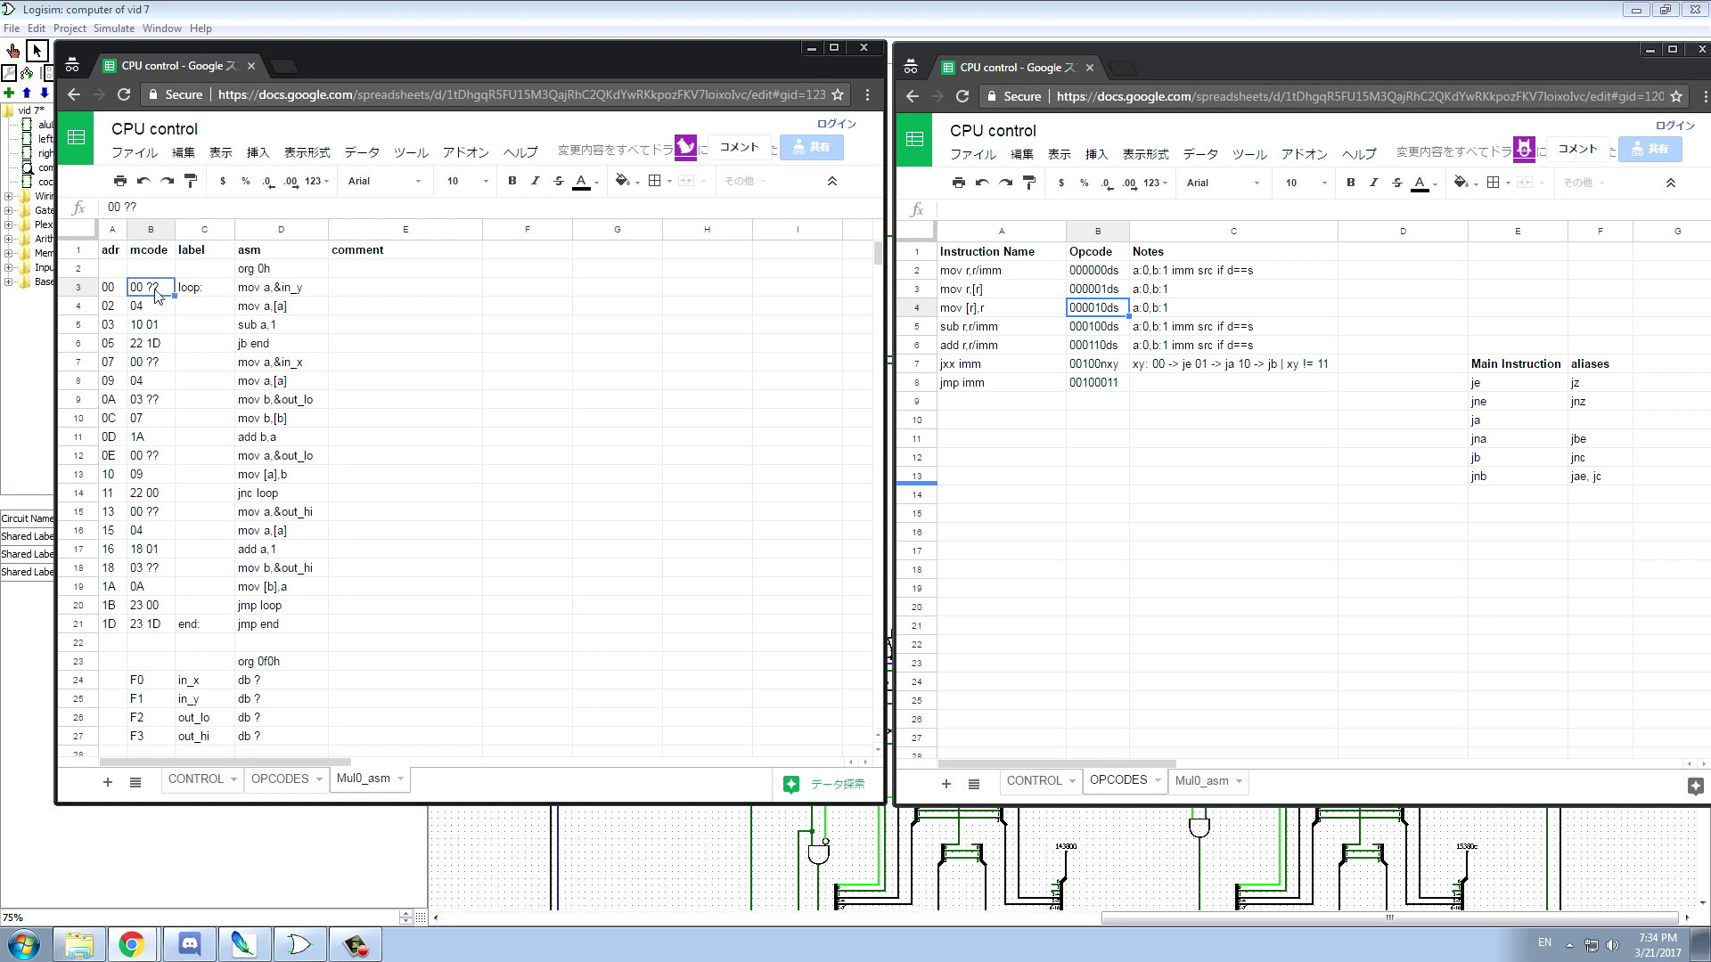
{"action": "double_click", "coordinate": [156, 294]}
{"action": "key", "text": "BackSpace"}
{"action": "key", "text": "BackSpace"}
{"action": "type", "text": "F1"}
- Complete the machine code of mov a,&in_x in row 7 as 00 F0
{"action": "double_click", "coordinate": [154, 363]}
{"action": "key", "text": "BackSpace"}
{"action": "key", "text": "BackSpace"}
{"action": "type", "text": "F0"}
{"action": "key", "text": "Return"}
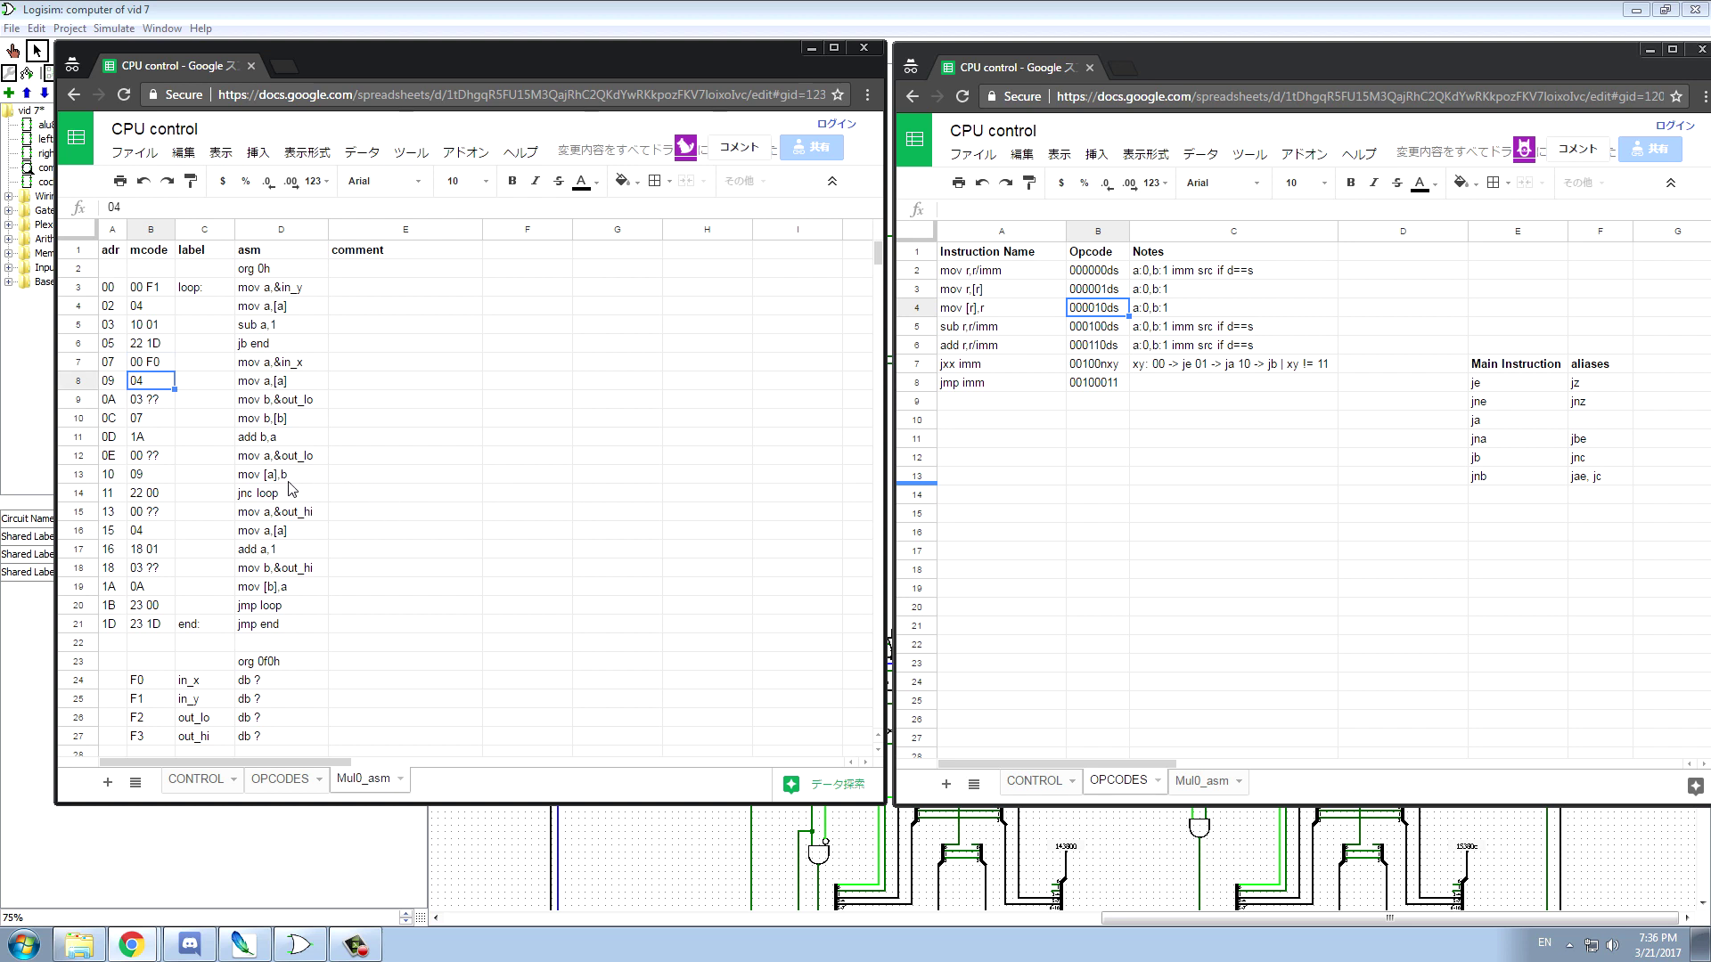
- Trace the loop's opening instructions in rows 3 to 7 to check whether the decremented in_y is stored back
{"action": "left_click", "coordinate": [289, 361]}
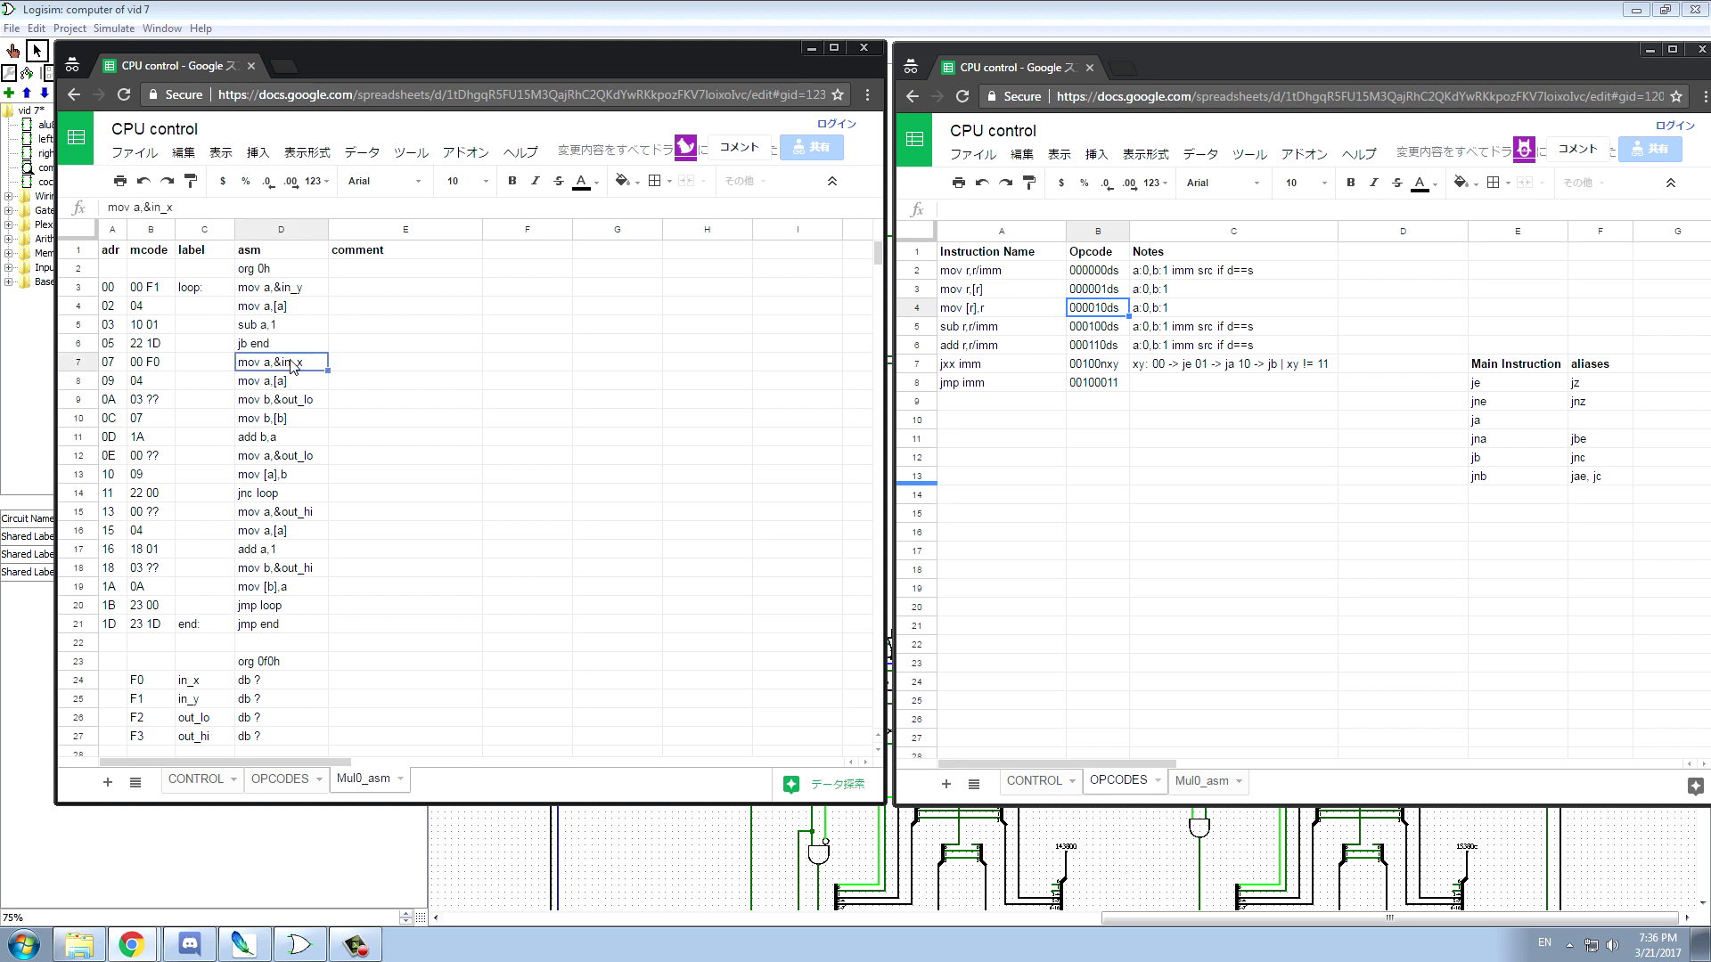
{"action": "left_click", "coordinate": [281, 312]}
{"action": "left_click", "coordinate": [269, 331]}
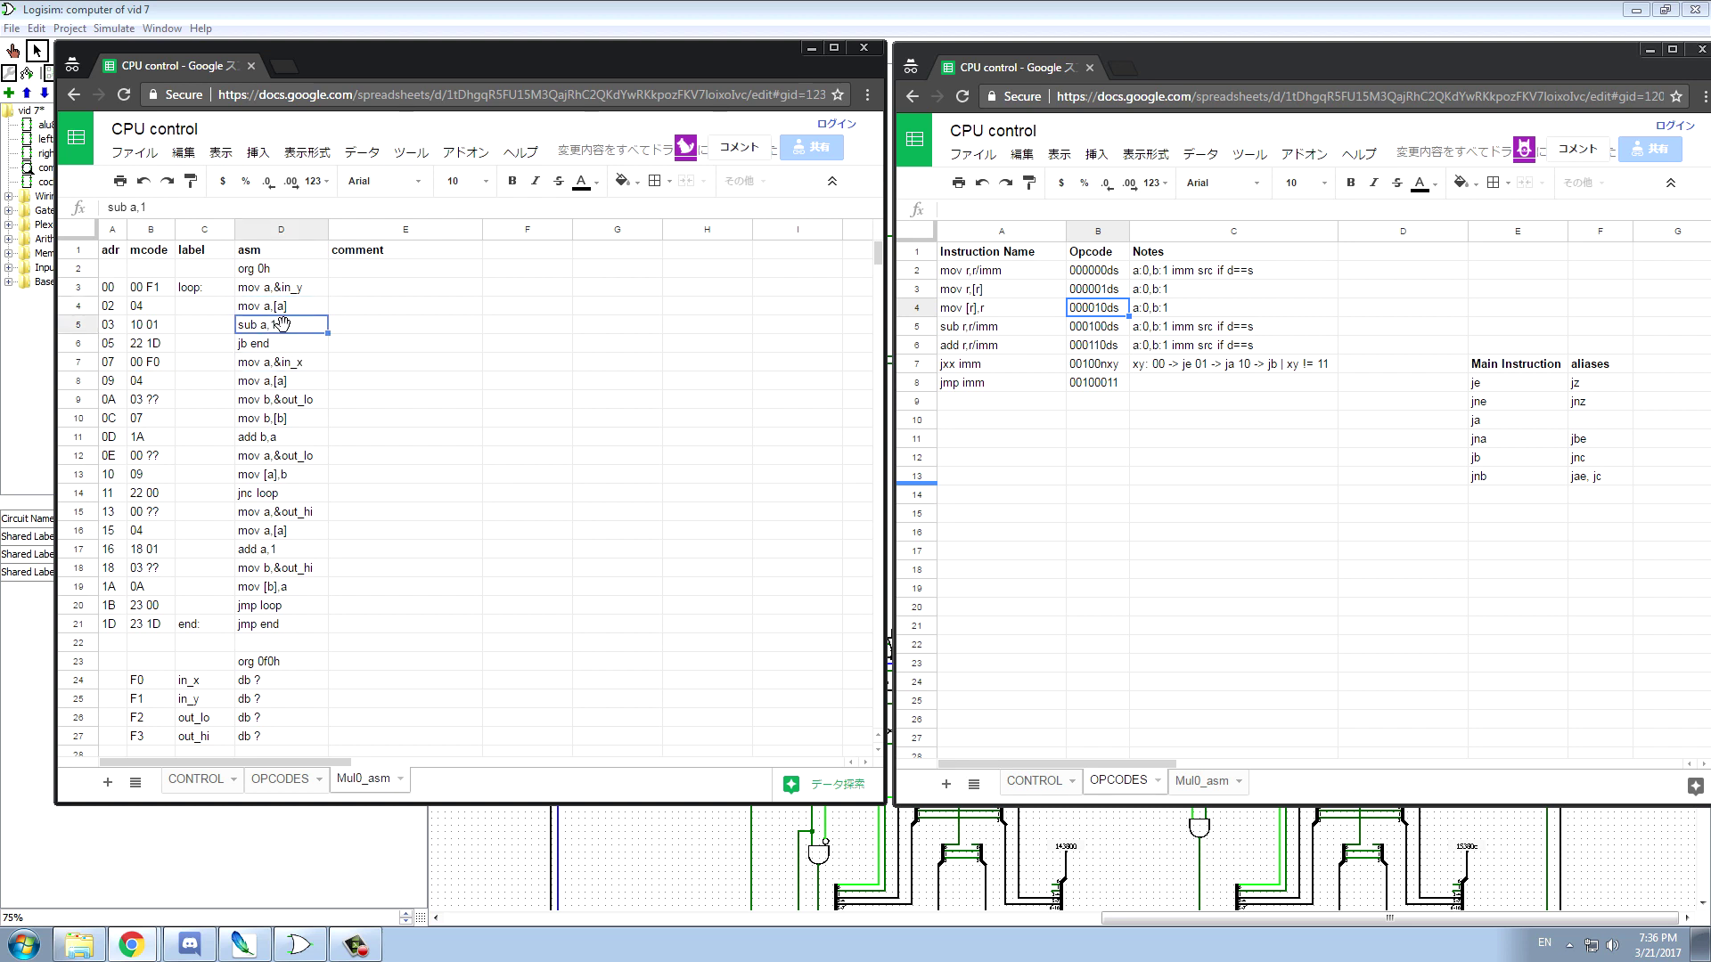
{"action": "left_click", "coordinate": [289, 296]}
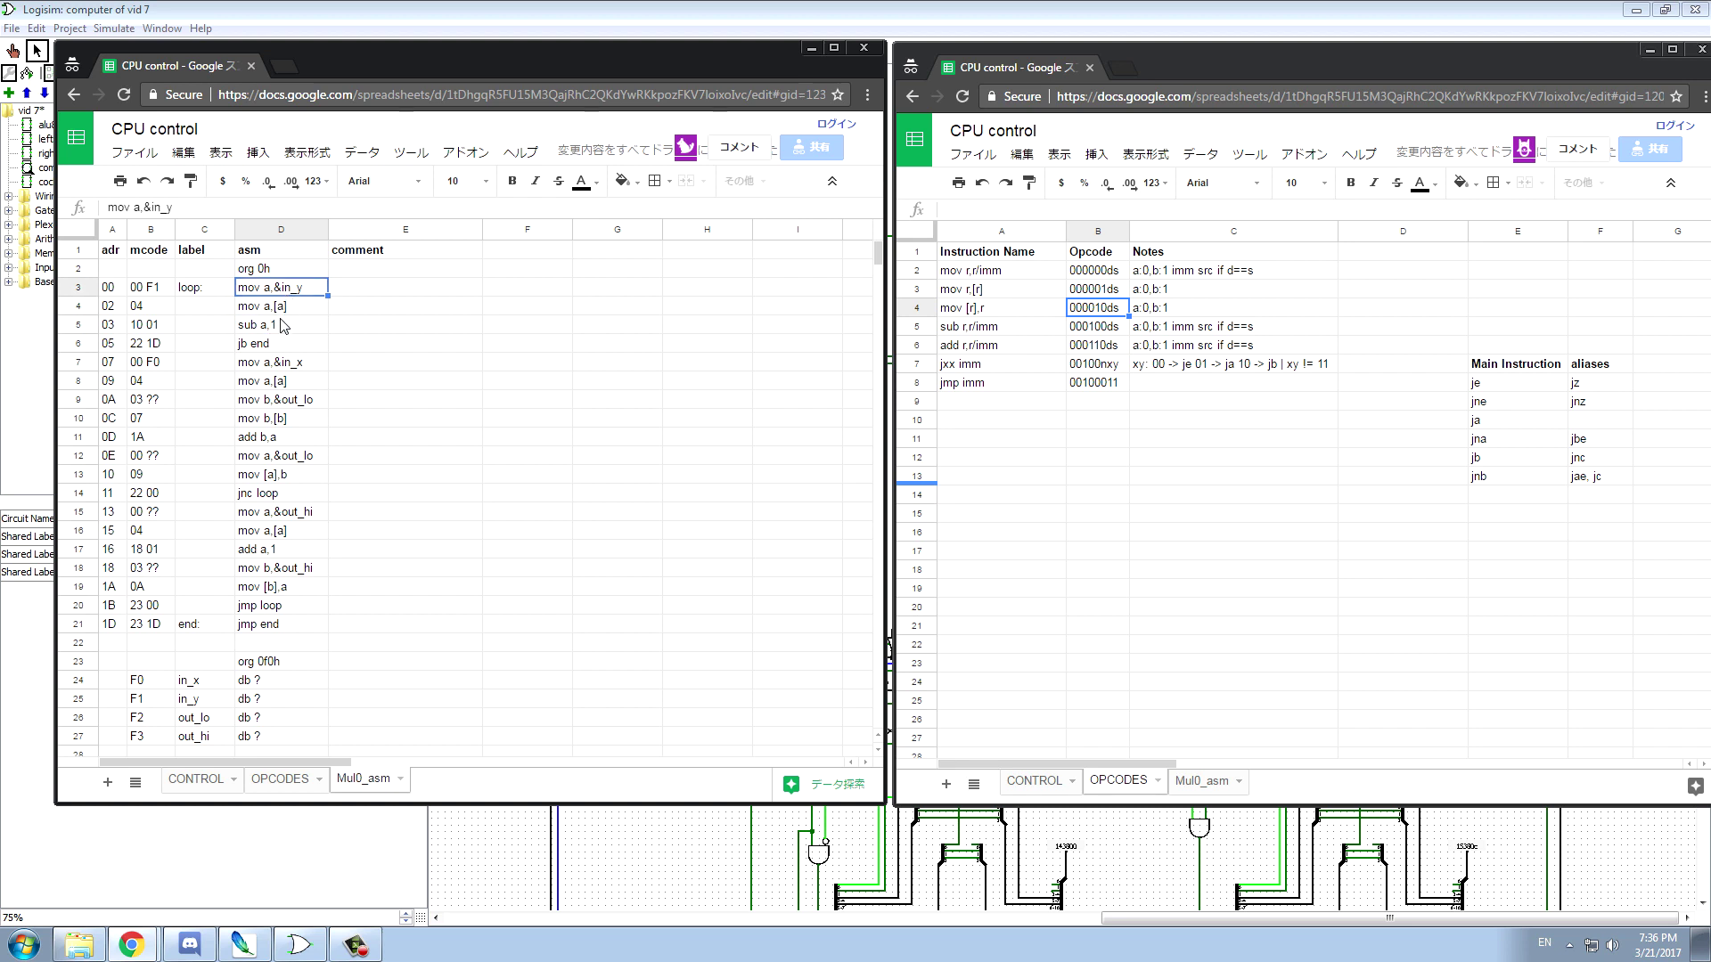
{"action": "left_click", "coordinate": [283, 326]}
{"action": "left_click", "coordinate": [245, 349]}
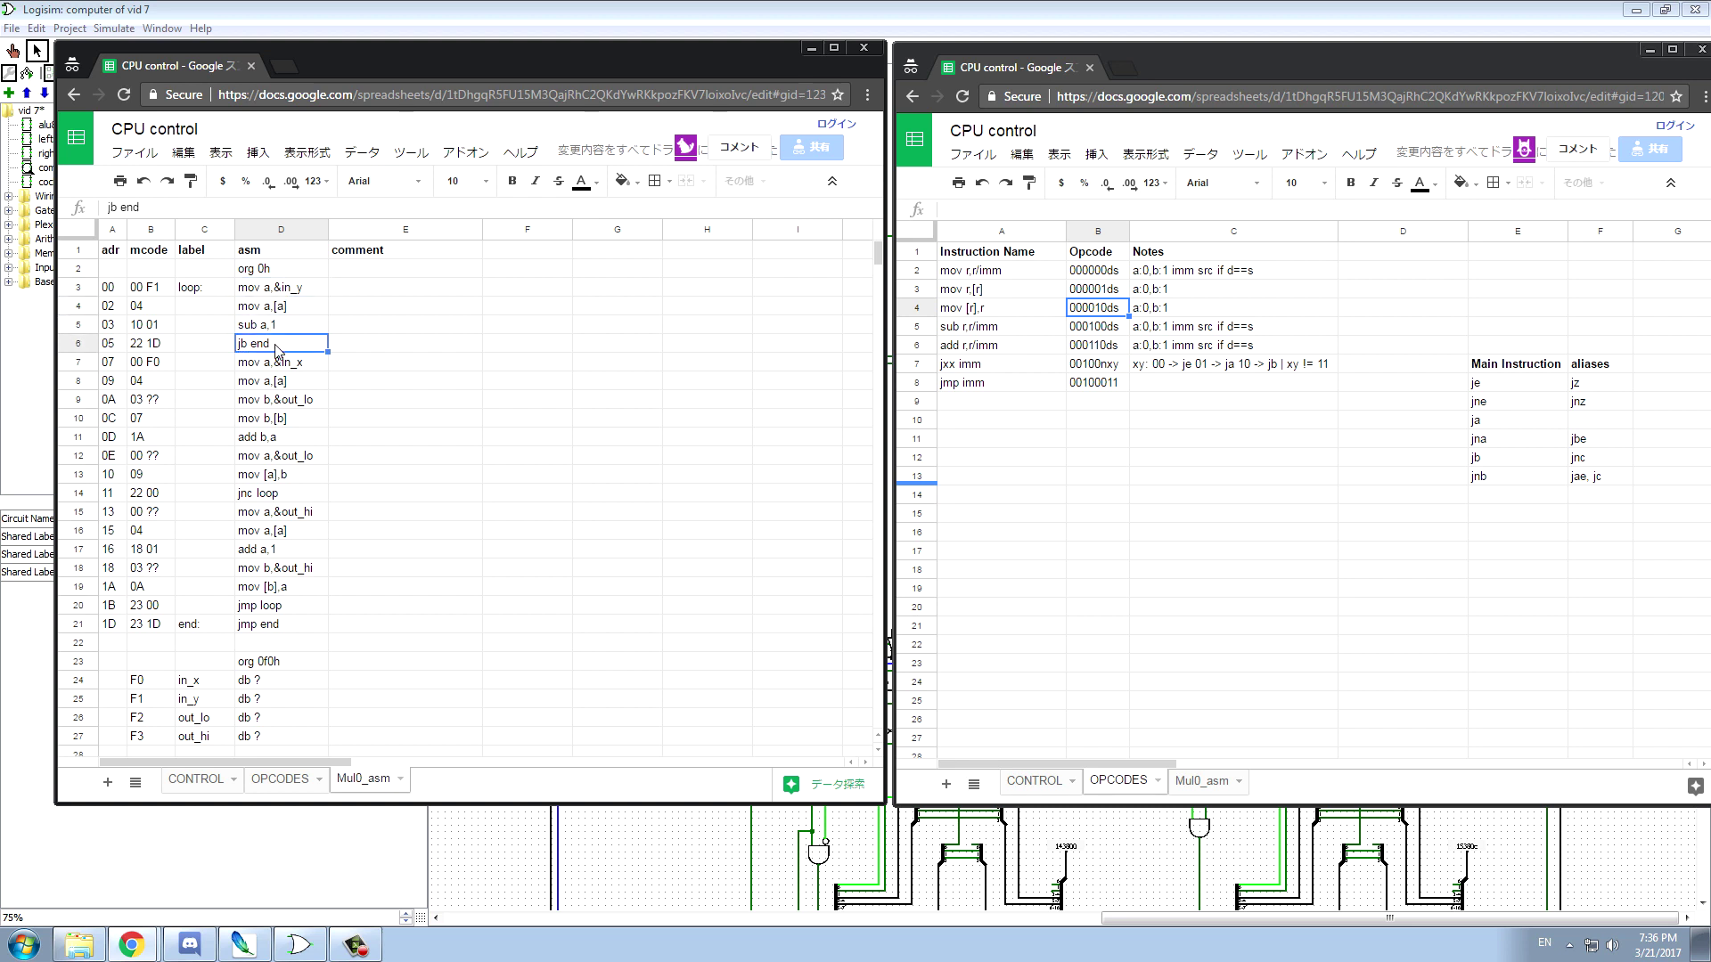
{"action": "left_click", "coordinate": [285, 364]}
{"action": "left_click", "coordinate": [278, 349]}
{"action": "left_click", "coordinate": [282, 369]}
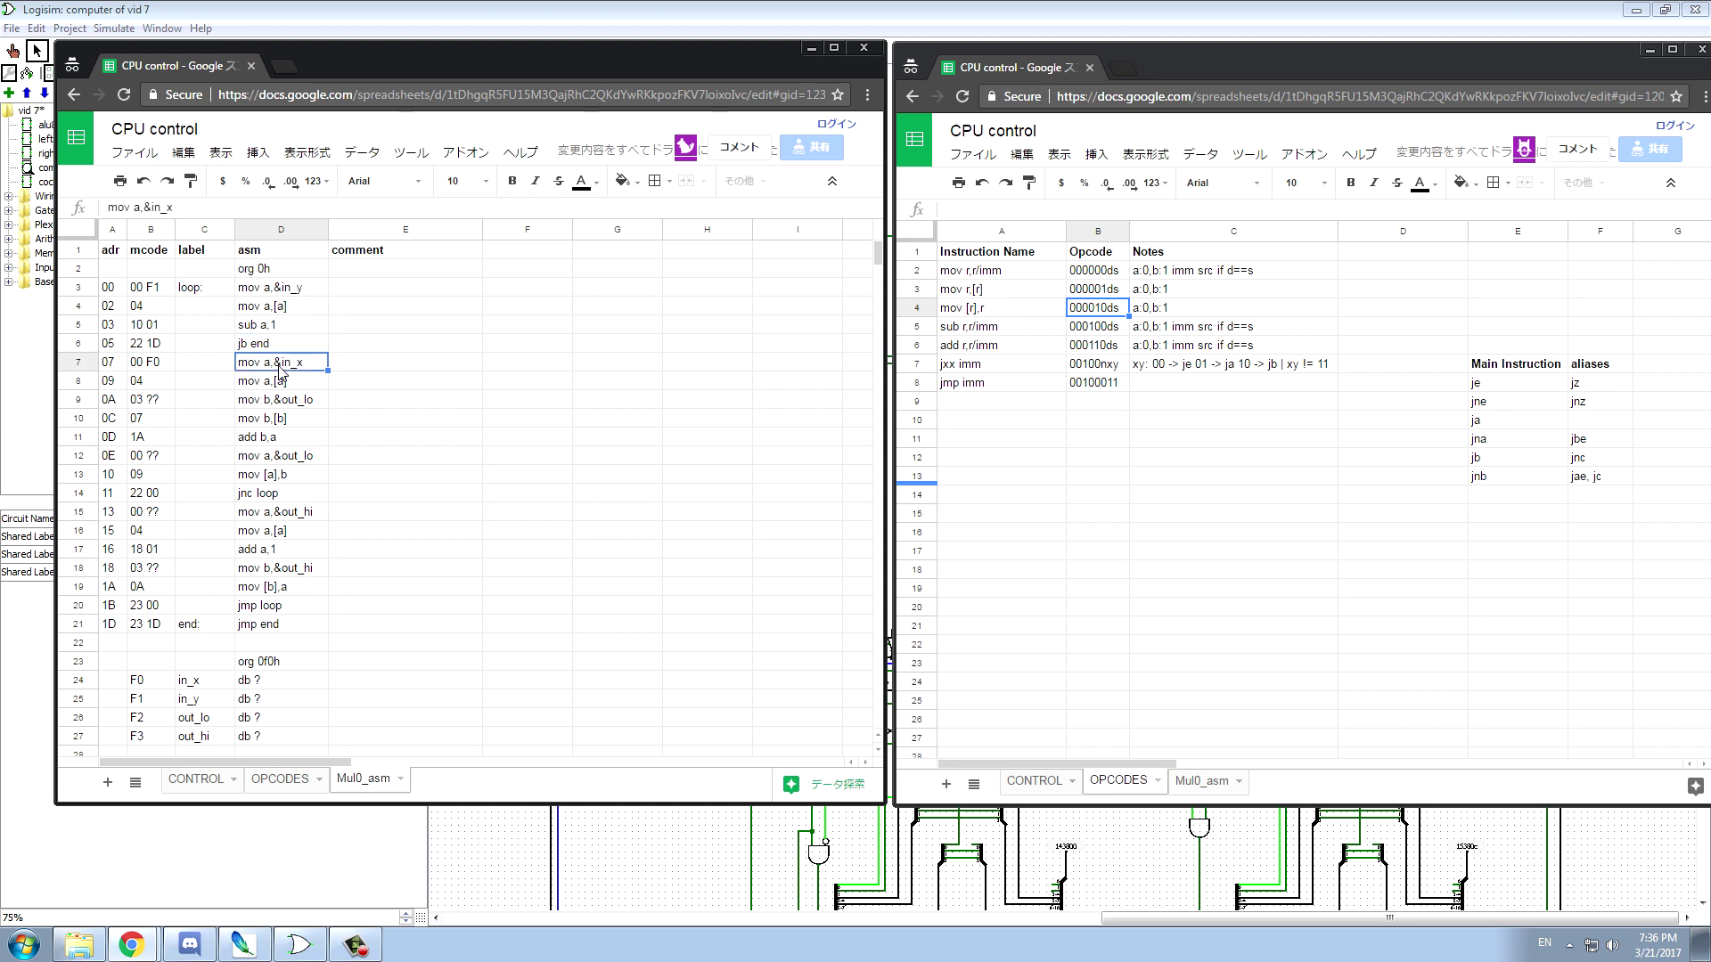
- Move the block A7:D27 down to start at row 13, making room after the jb end instruction
{"action": "left_click_drag", "start_coordinate": [125, 412], "coordinate": [267, 736]}
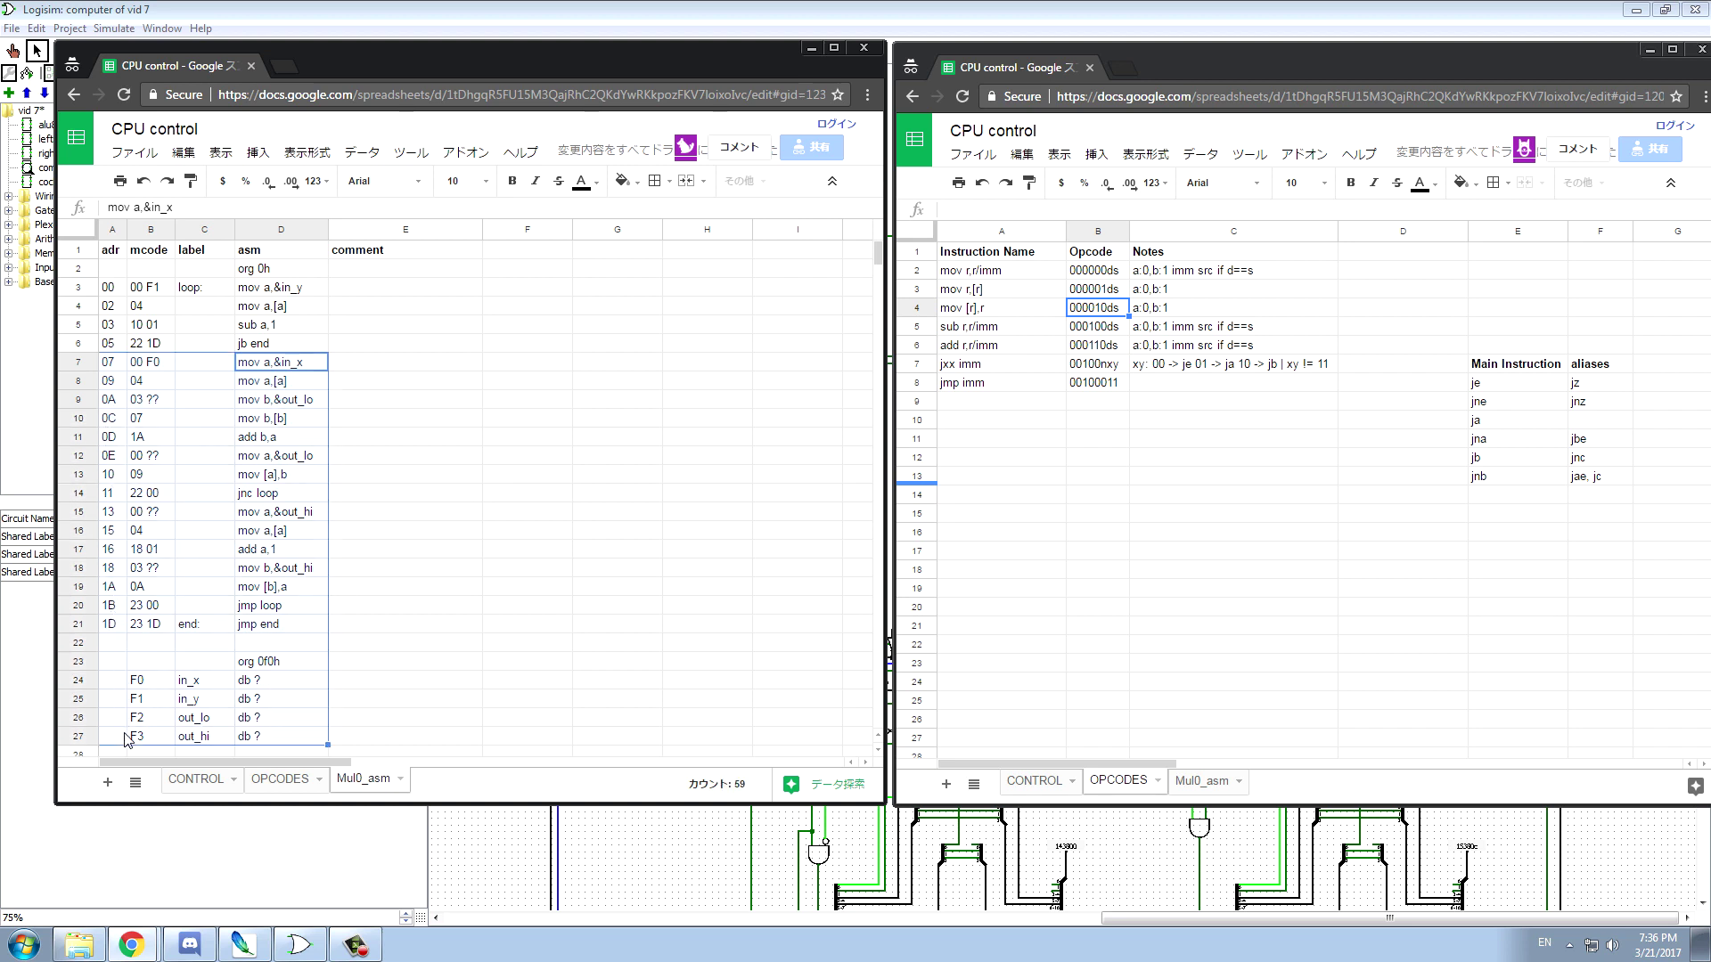
{"action": "key", "text": "ctrl+c"}
{"action": "scroll", "coordinate": [285, 482], "scroll_direction": "down", "scroll_amount": 2}
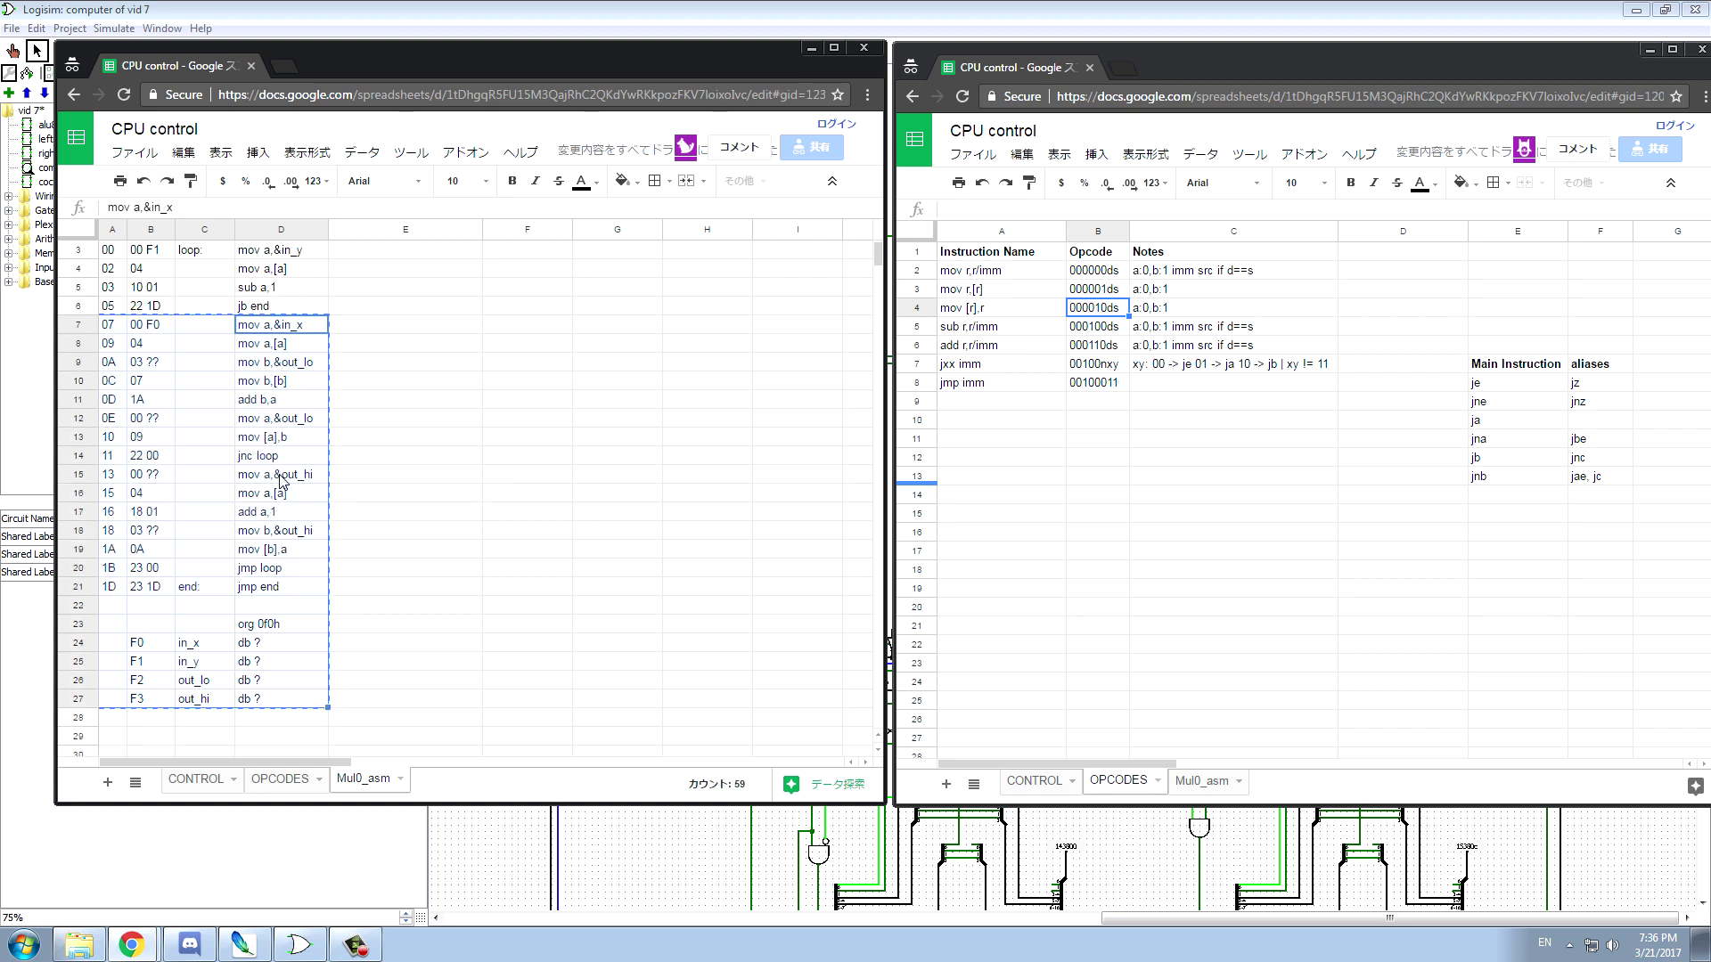
{"action": "left_click", "coordinate": [111, 350]}
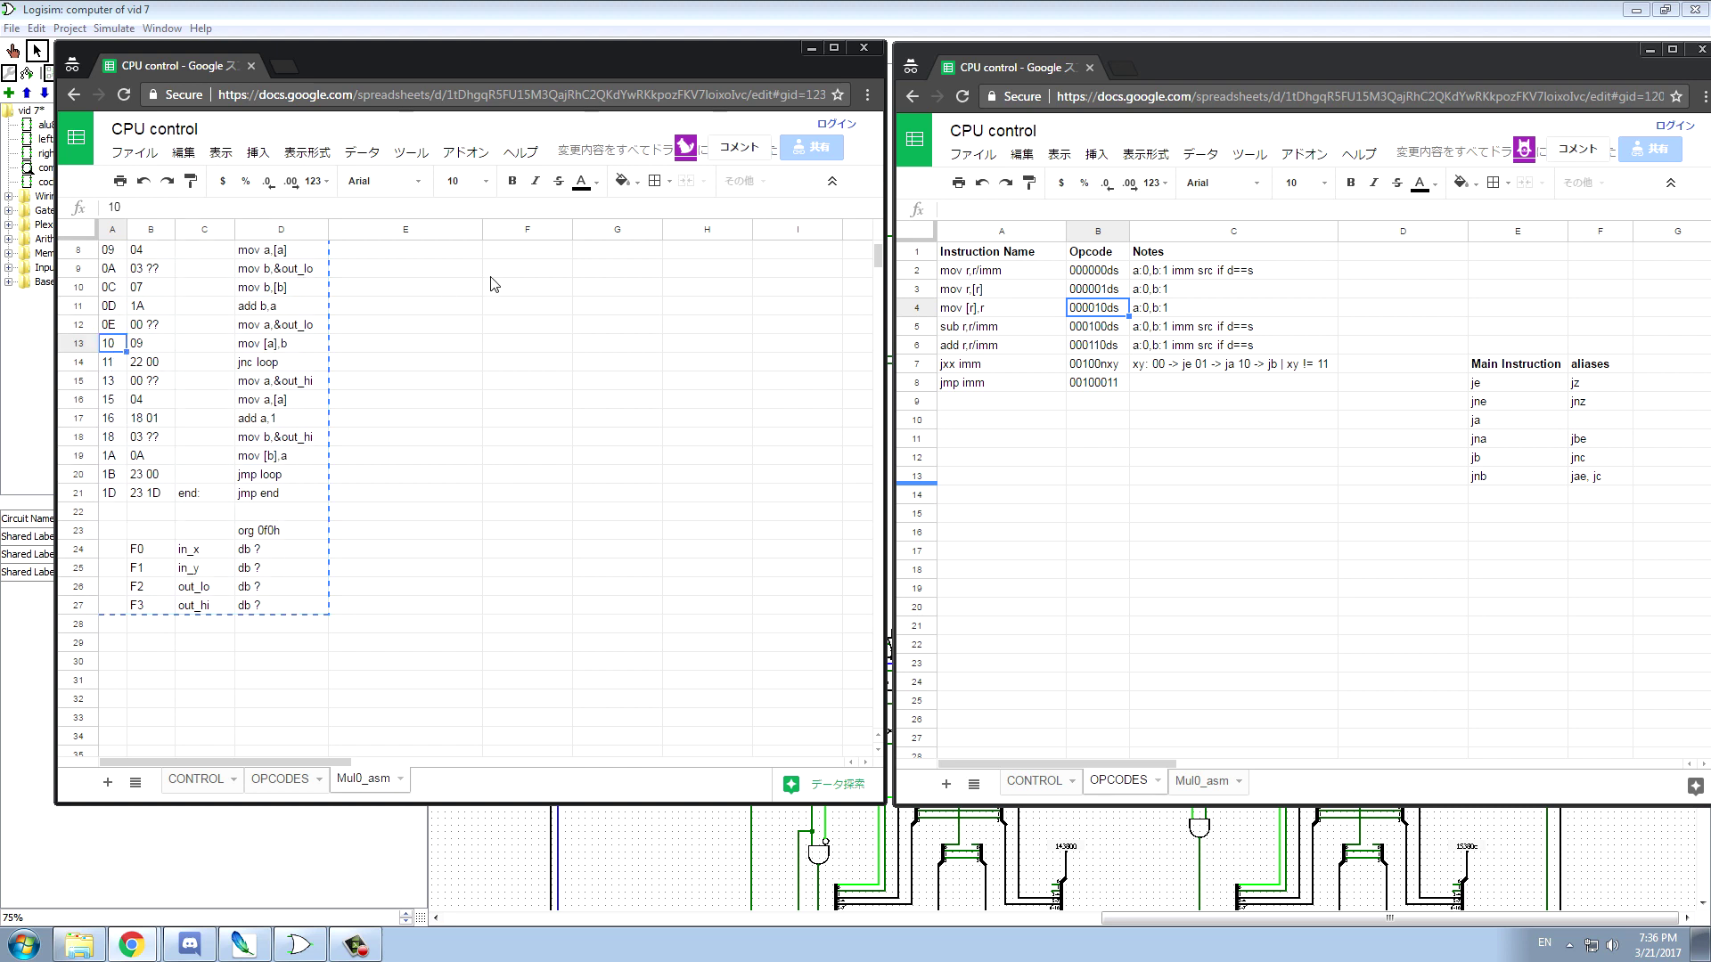
{"action": "key", "text": "ctrl+v"}
{"action": "scroll", "coordinate": [337, 406], "scroll_direction": "up", "scroll_amount": 2}
{"action": "scroll", "coordinate": [338, 407], "scroll_direction": "up", "scroll_amount": 1}
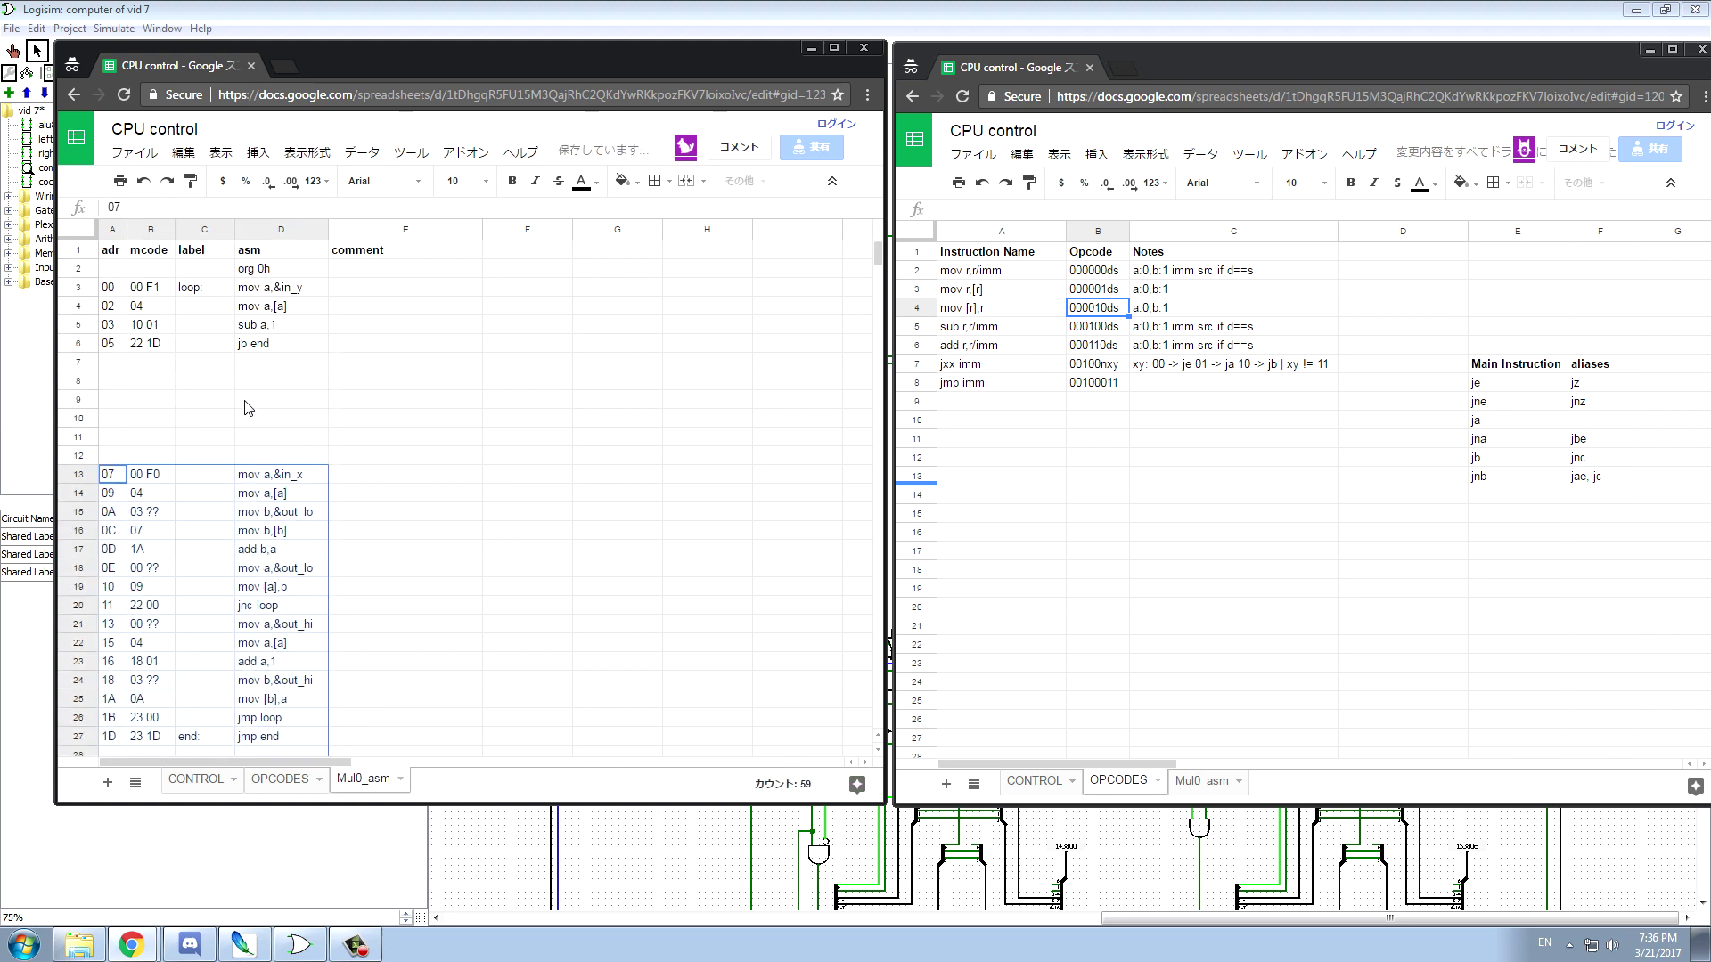
- Add the instructions mov b,&in_y and mov [b],a to the asm column in rows 7 and 8
{"action": "left_click", "coordinate": [252, 363]}
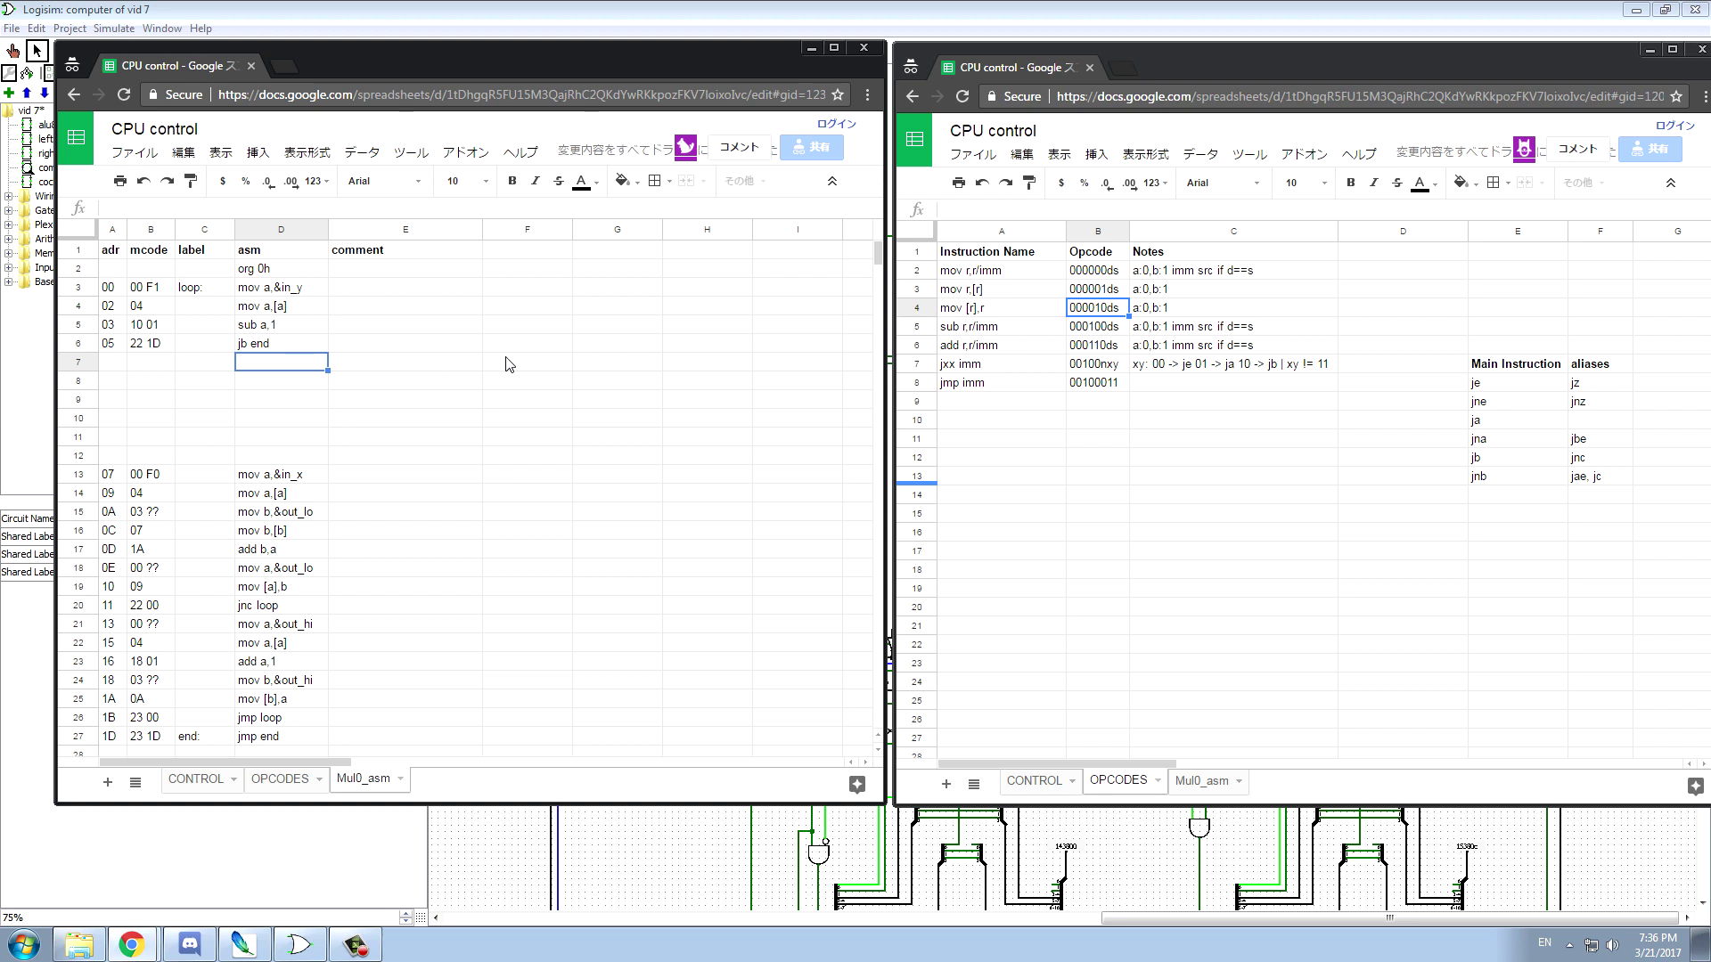
{"action": "type", "text": "M"}
{"action": "type", "text": "mov "}
{"action": "type", "text": "b,&in_y"}
{"action": "key", "text": "Return"}
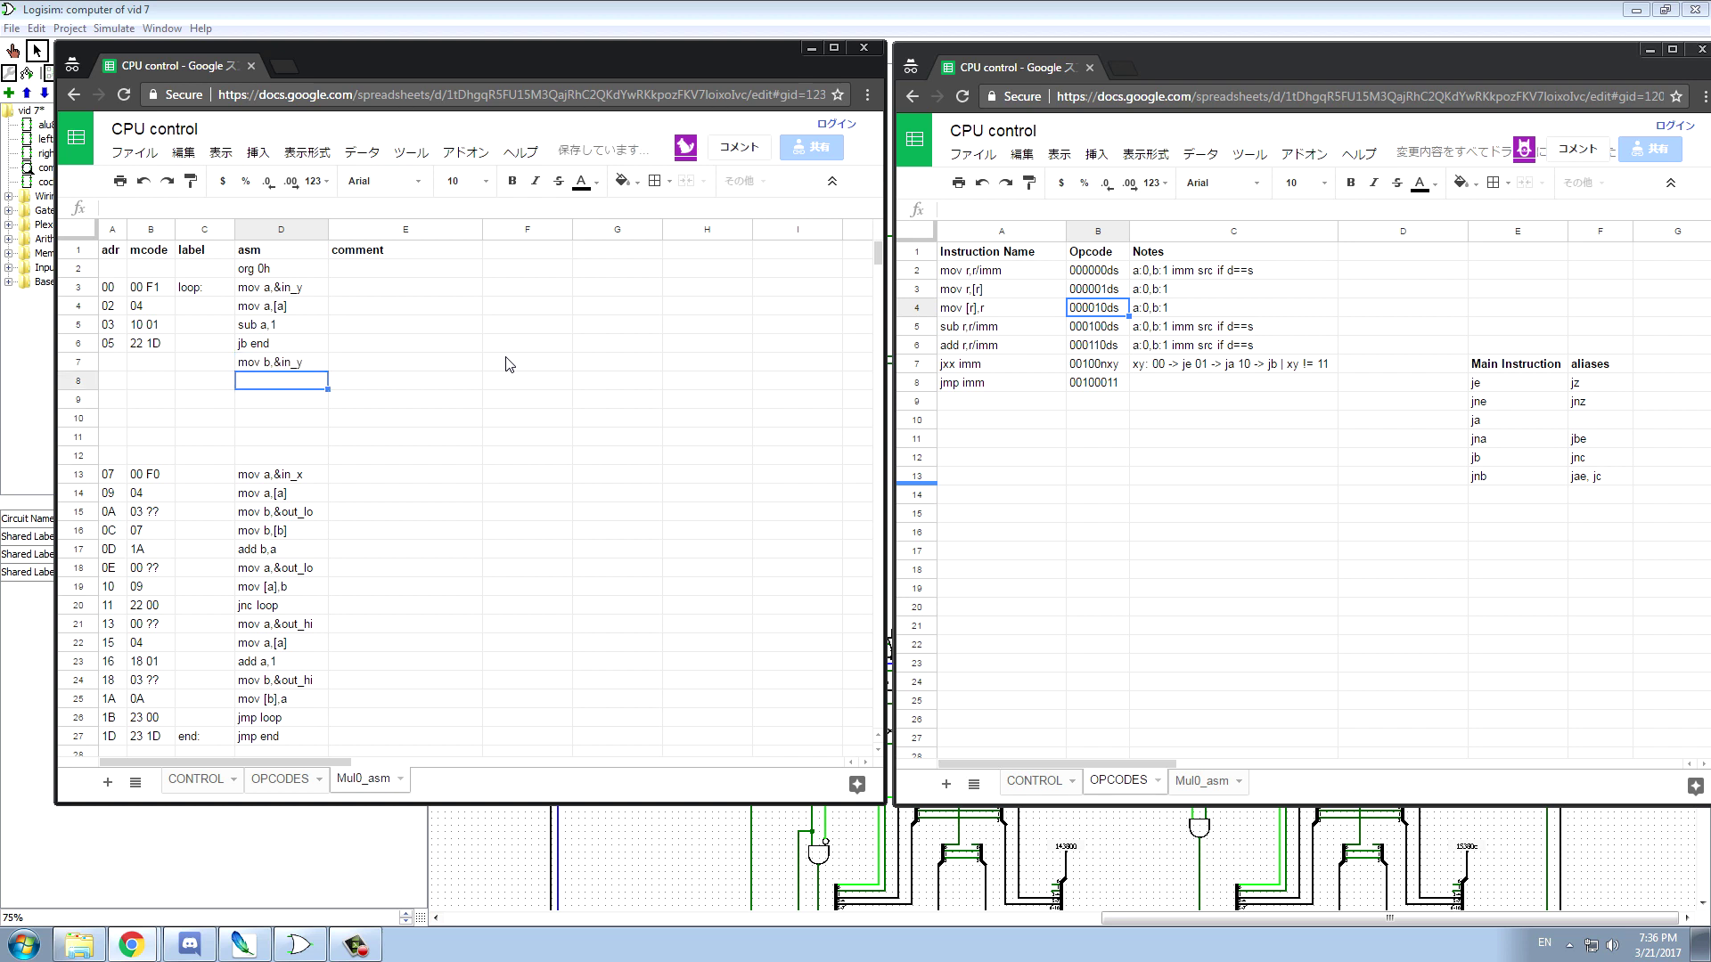
{"action": "type", "text": "mov [b],a"}
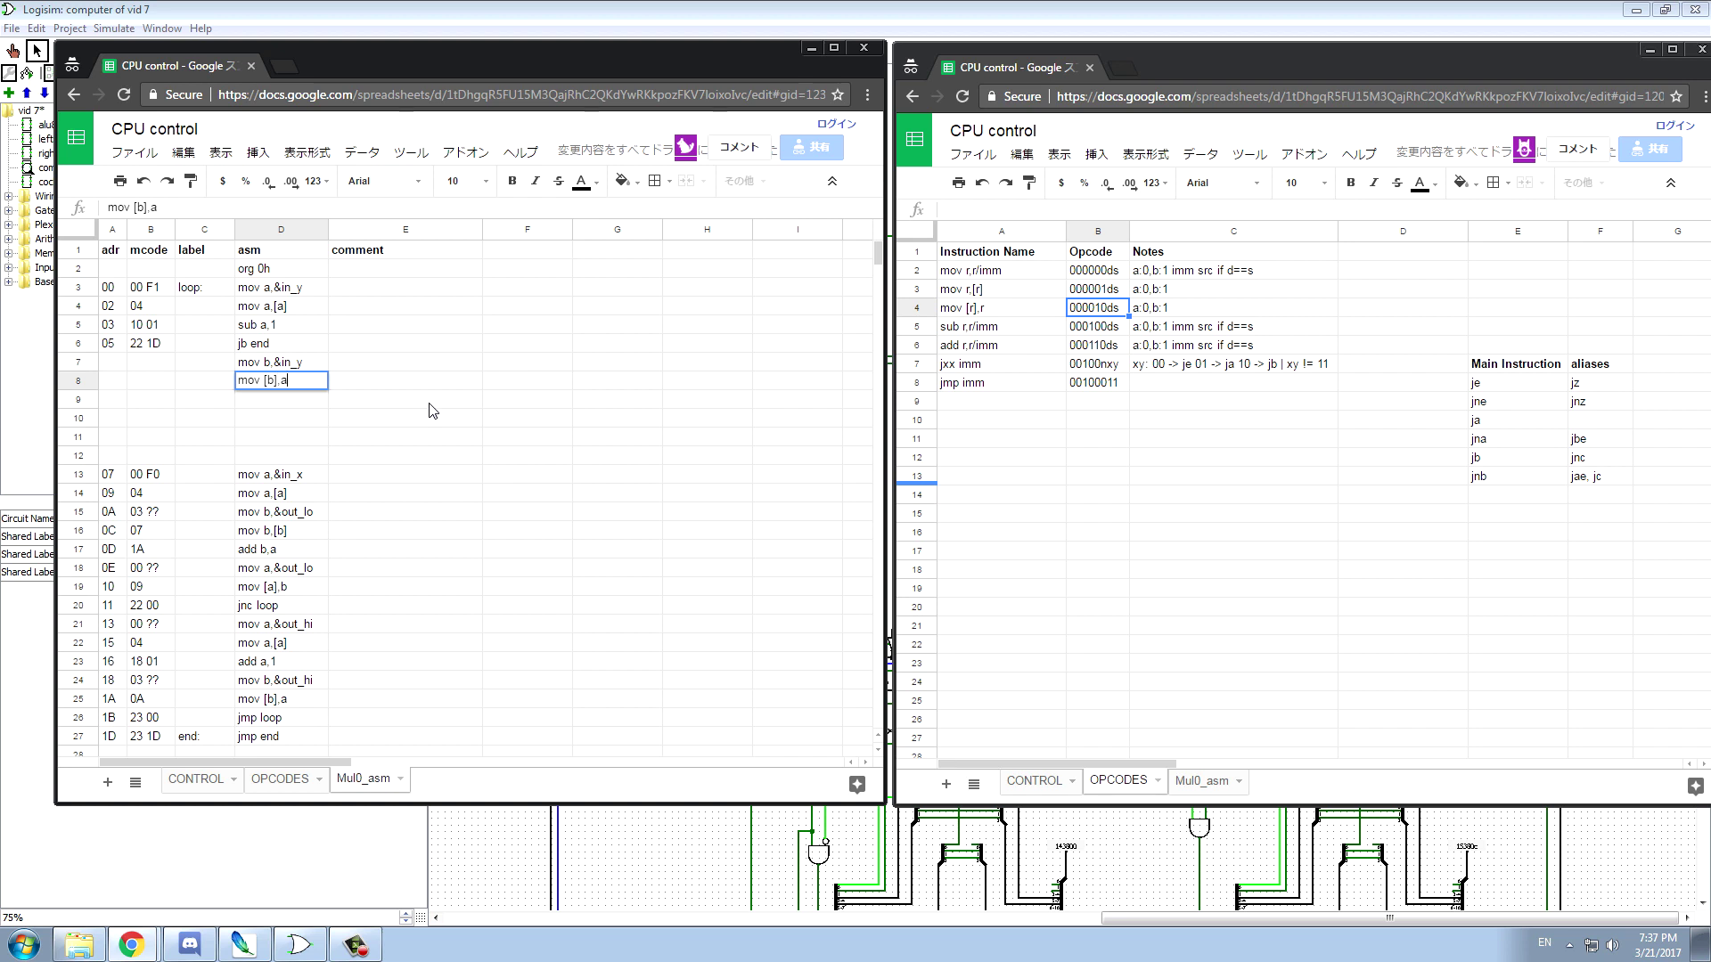
{"action": "double_click", "coordinate": [288, 388]}
{"action": "scroll", "coordinate": [256, 499], "scroll_direction": "down", "scroll_amount": 1}
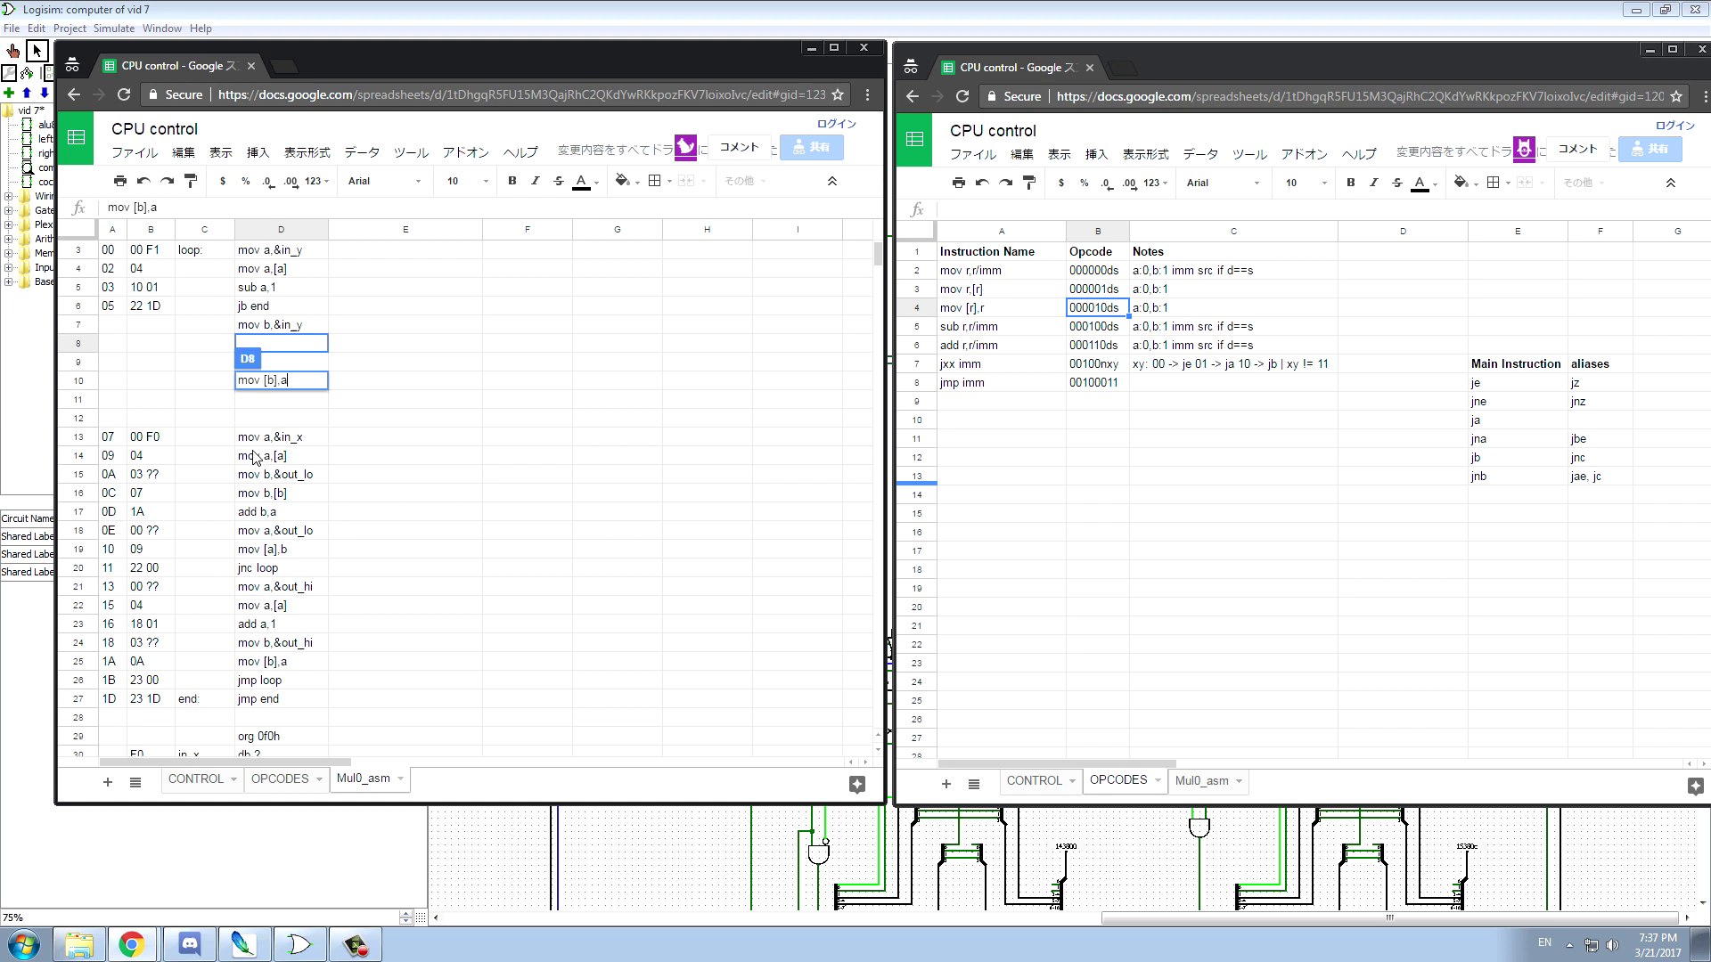
{"action": "left_click", "coordinate": [435, 404]}
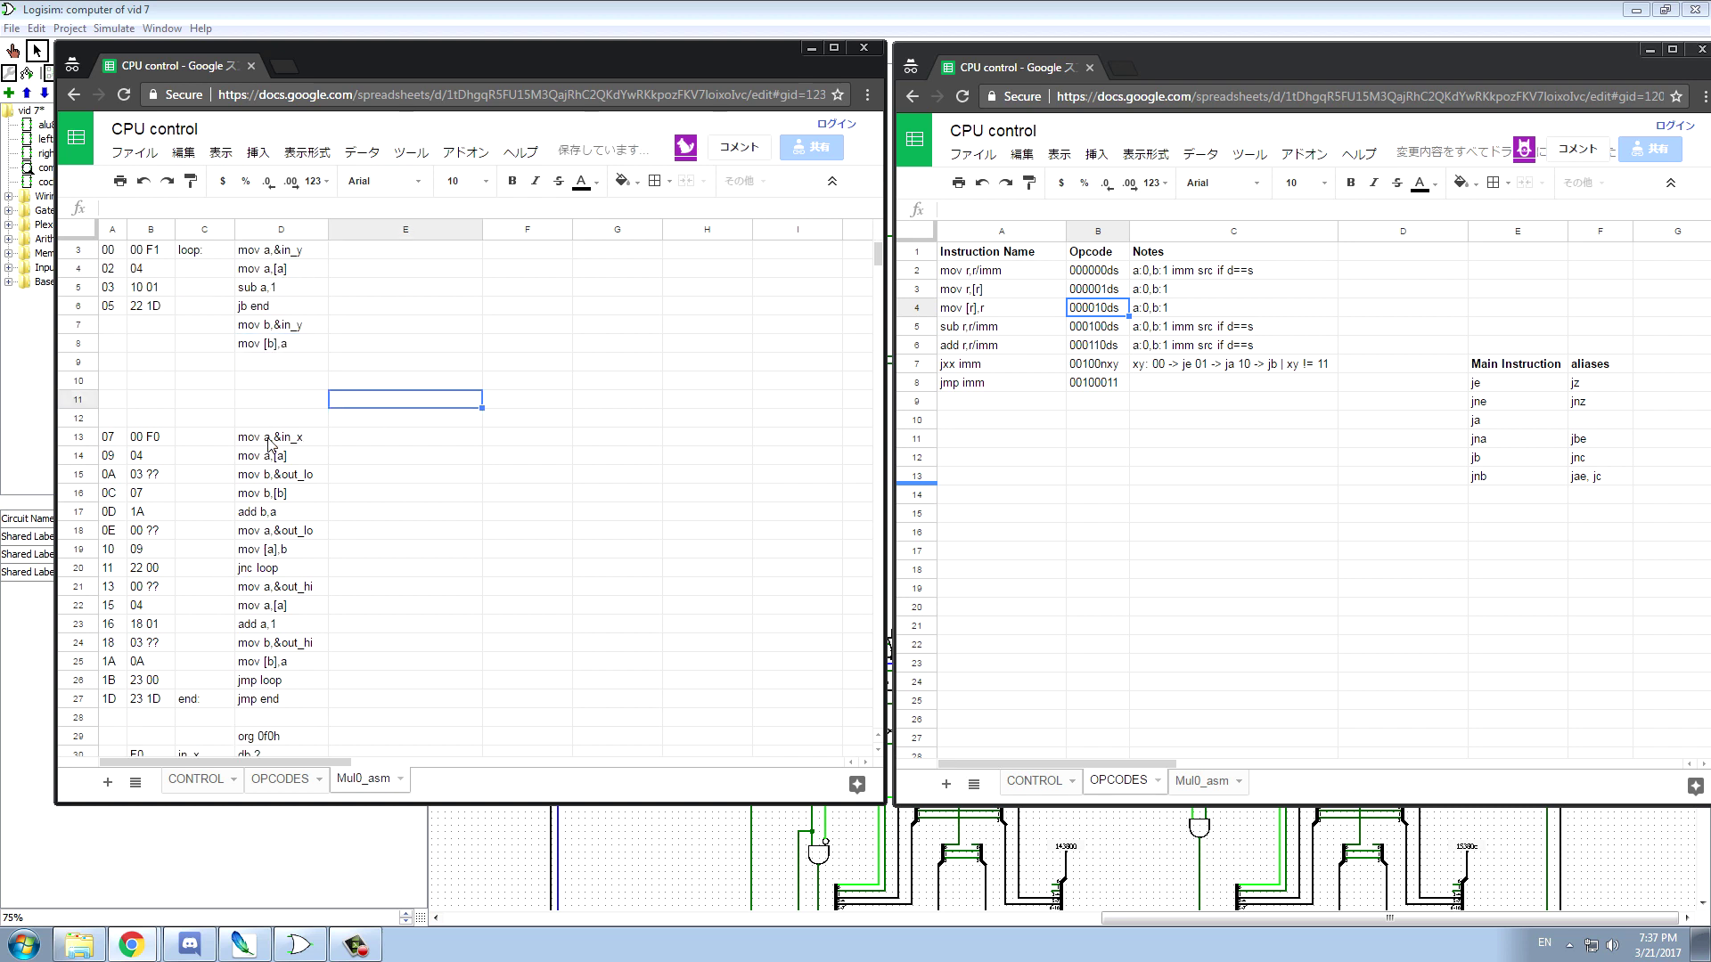
- Move the block A13:D33 up to start at row 9, directly below mov [b],a
{"action": "scroll", "coordinate": [289, 439], "scroll_direction": "down", "scroll_amount": 1}
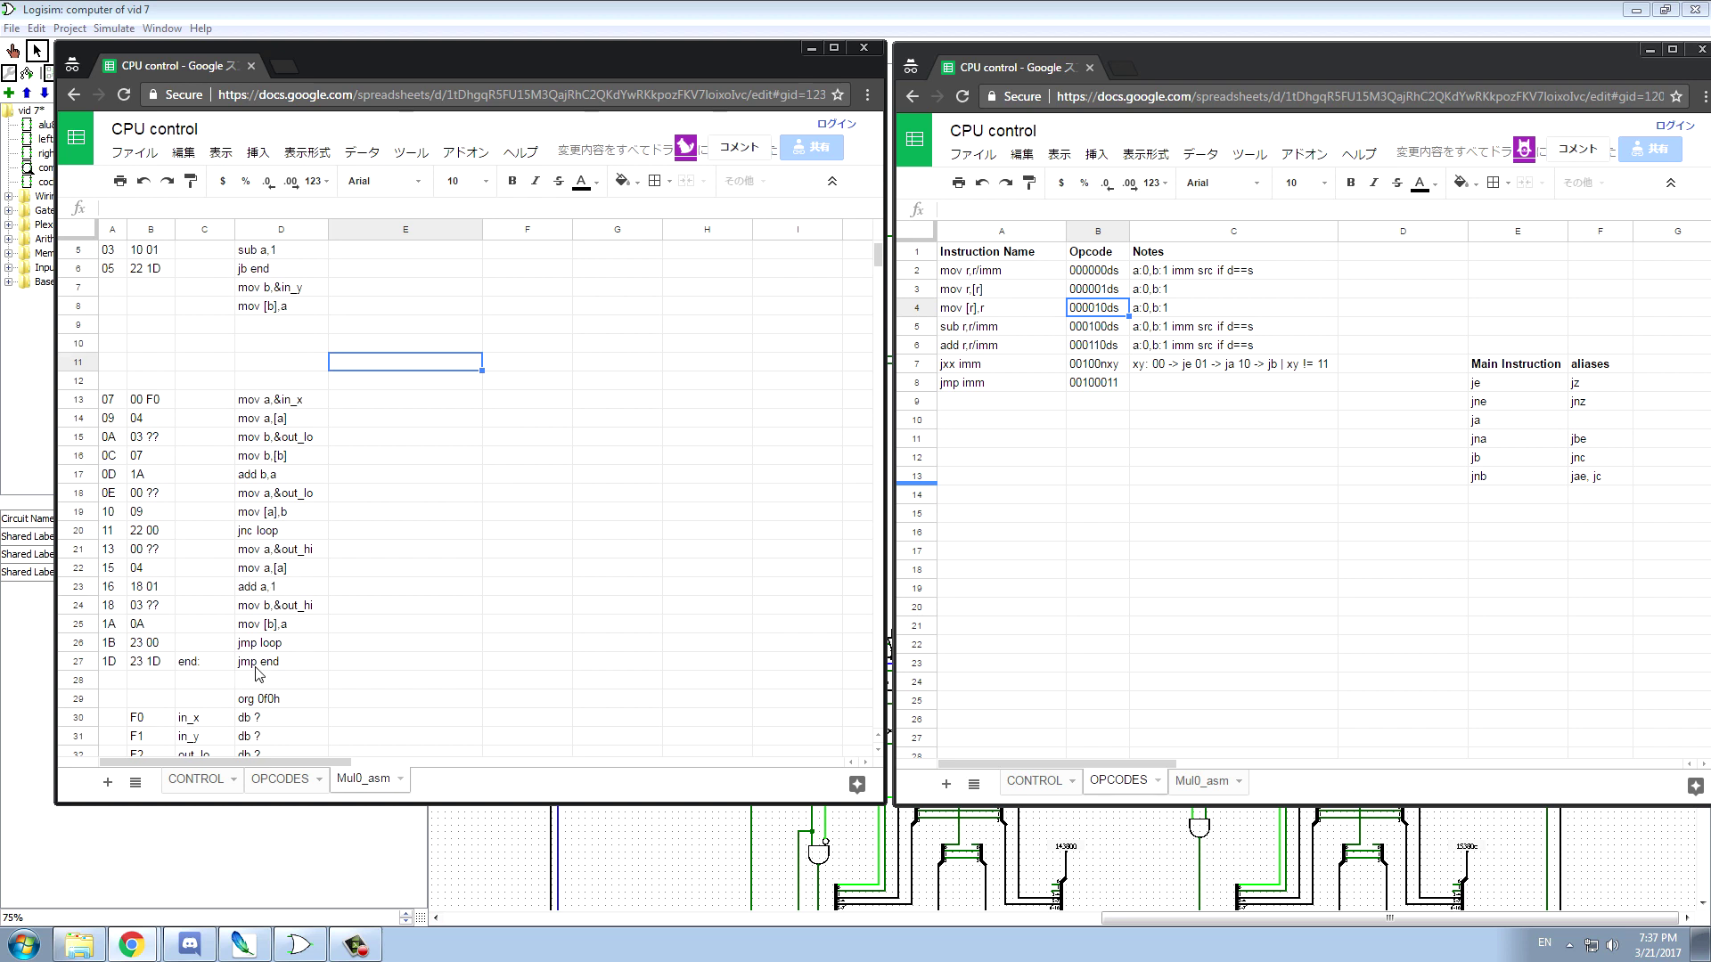
{"action": "scroll", "coordinate": [276, 687], "scroll_direction": "down", "scroll_amount": 2}
{"action": "left_click", "coordinate": [287, 680]}
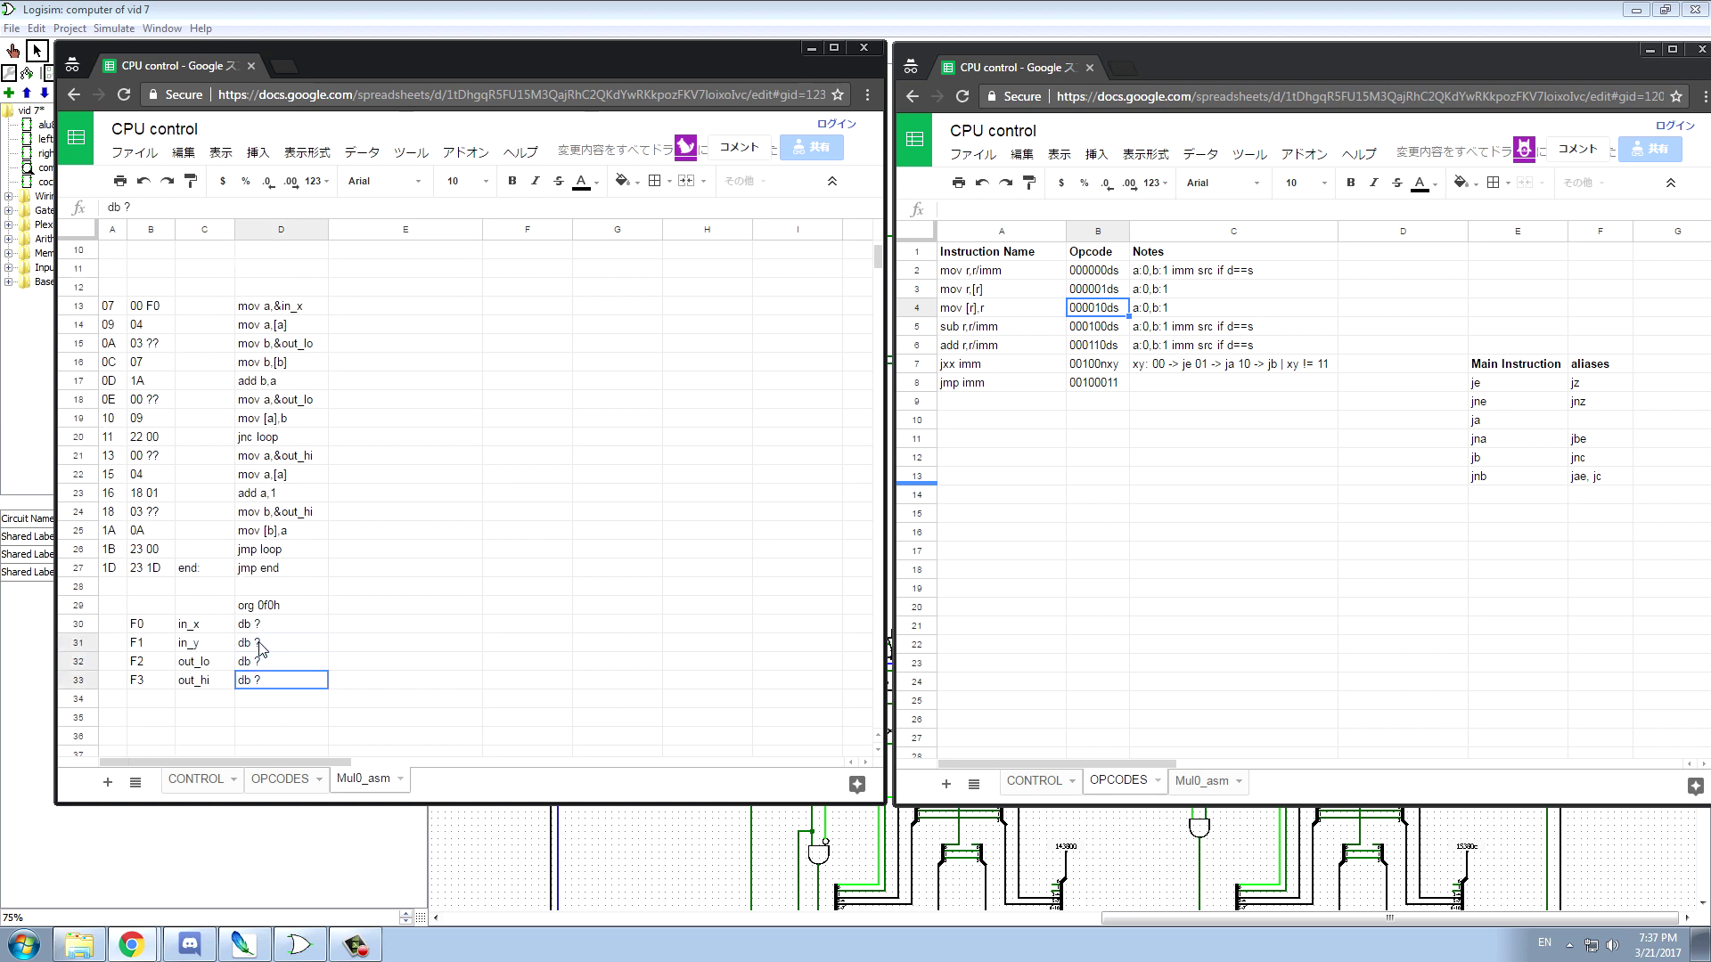
{"action": "left_click", "coordinate": [110, 307], "text": "shift"}
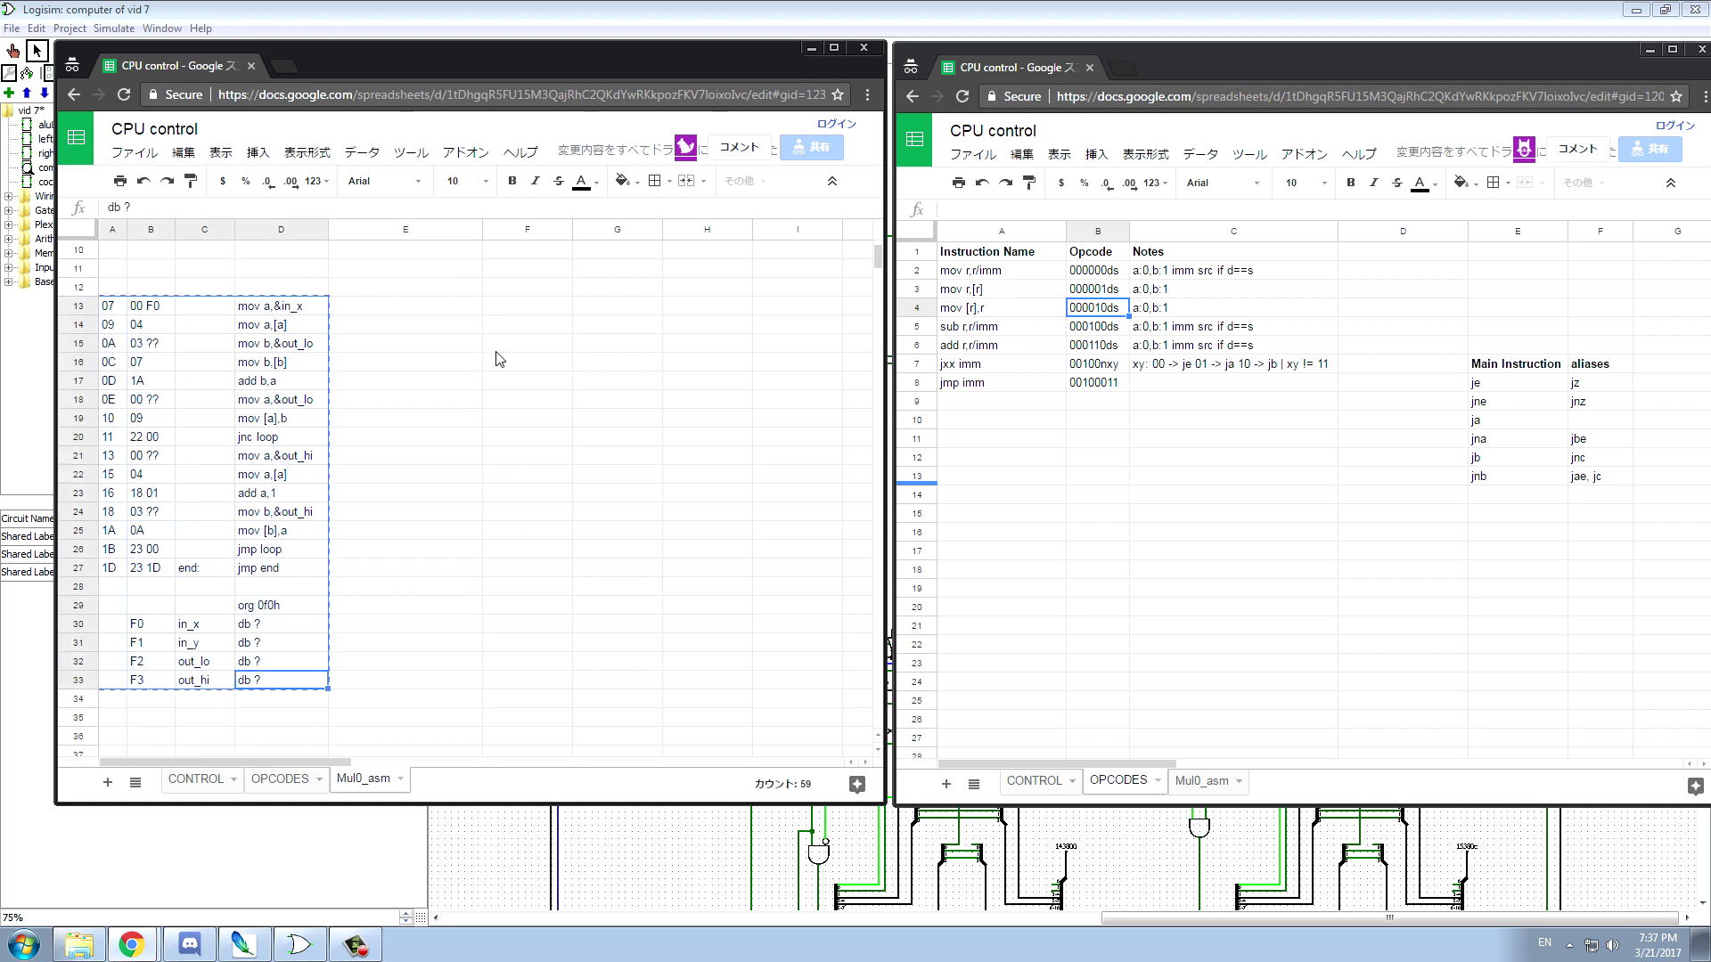
{"action": "scroll", "coordinate": [441, 401], "scroll_direction": "up", "scroll_amount": 4}
{"action": "left_click", "coordinate": [113, 402]}
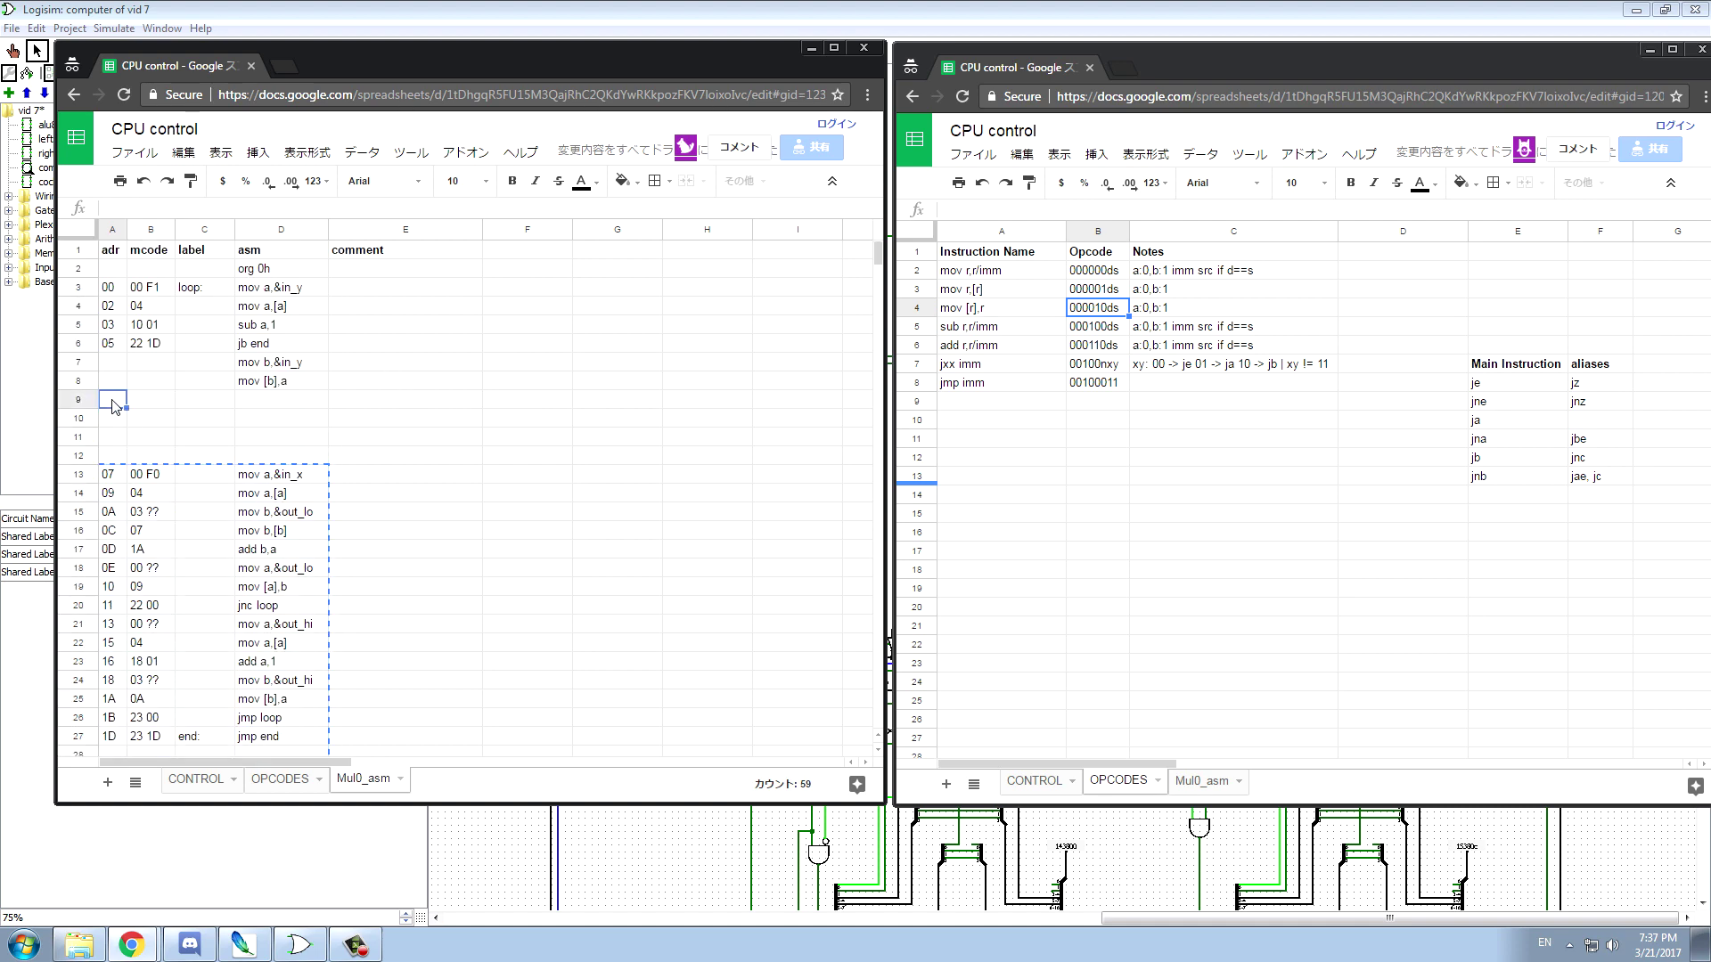
{"action": "key", "text": "ctrl+v"}
{"action": "scroll", "coordinate": [303, 432], "scroll_direction": "down", "scroll_amount": 1}
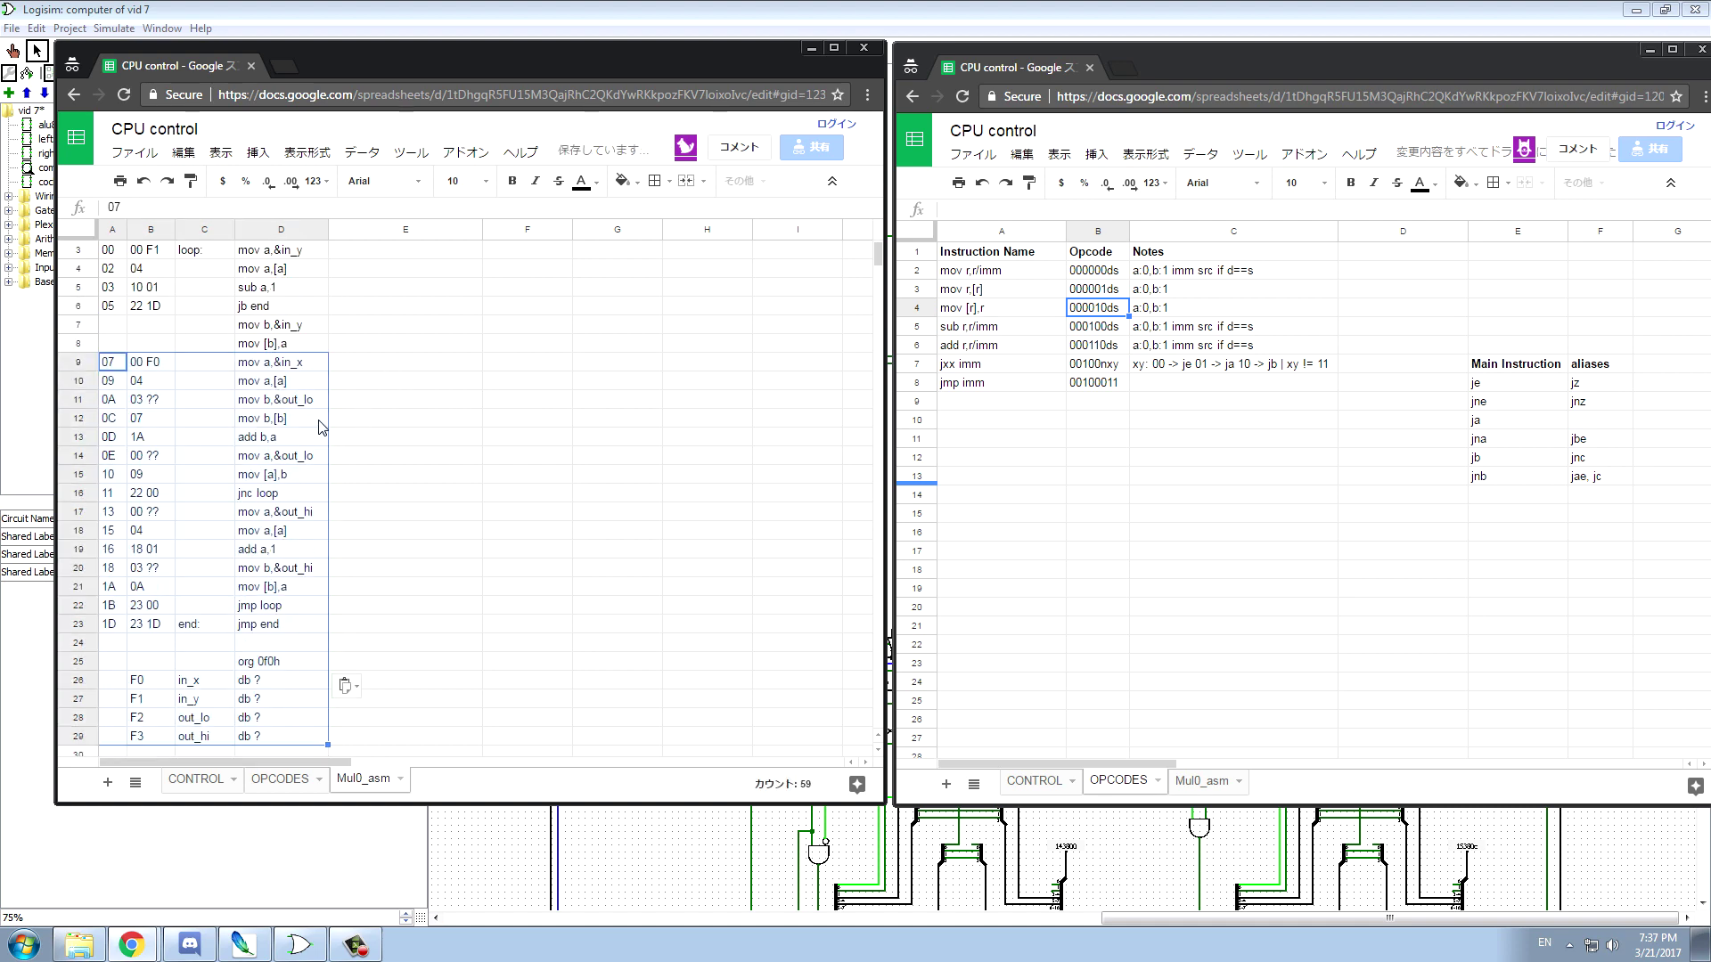
{"action": "scroll", "coordinate": [323, 428], "scroll_direction": "up", "scroll_amount": 1}
{"action": "left_click", "coordinate": [218, 417]}
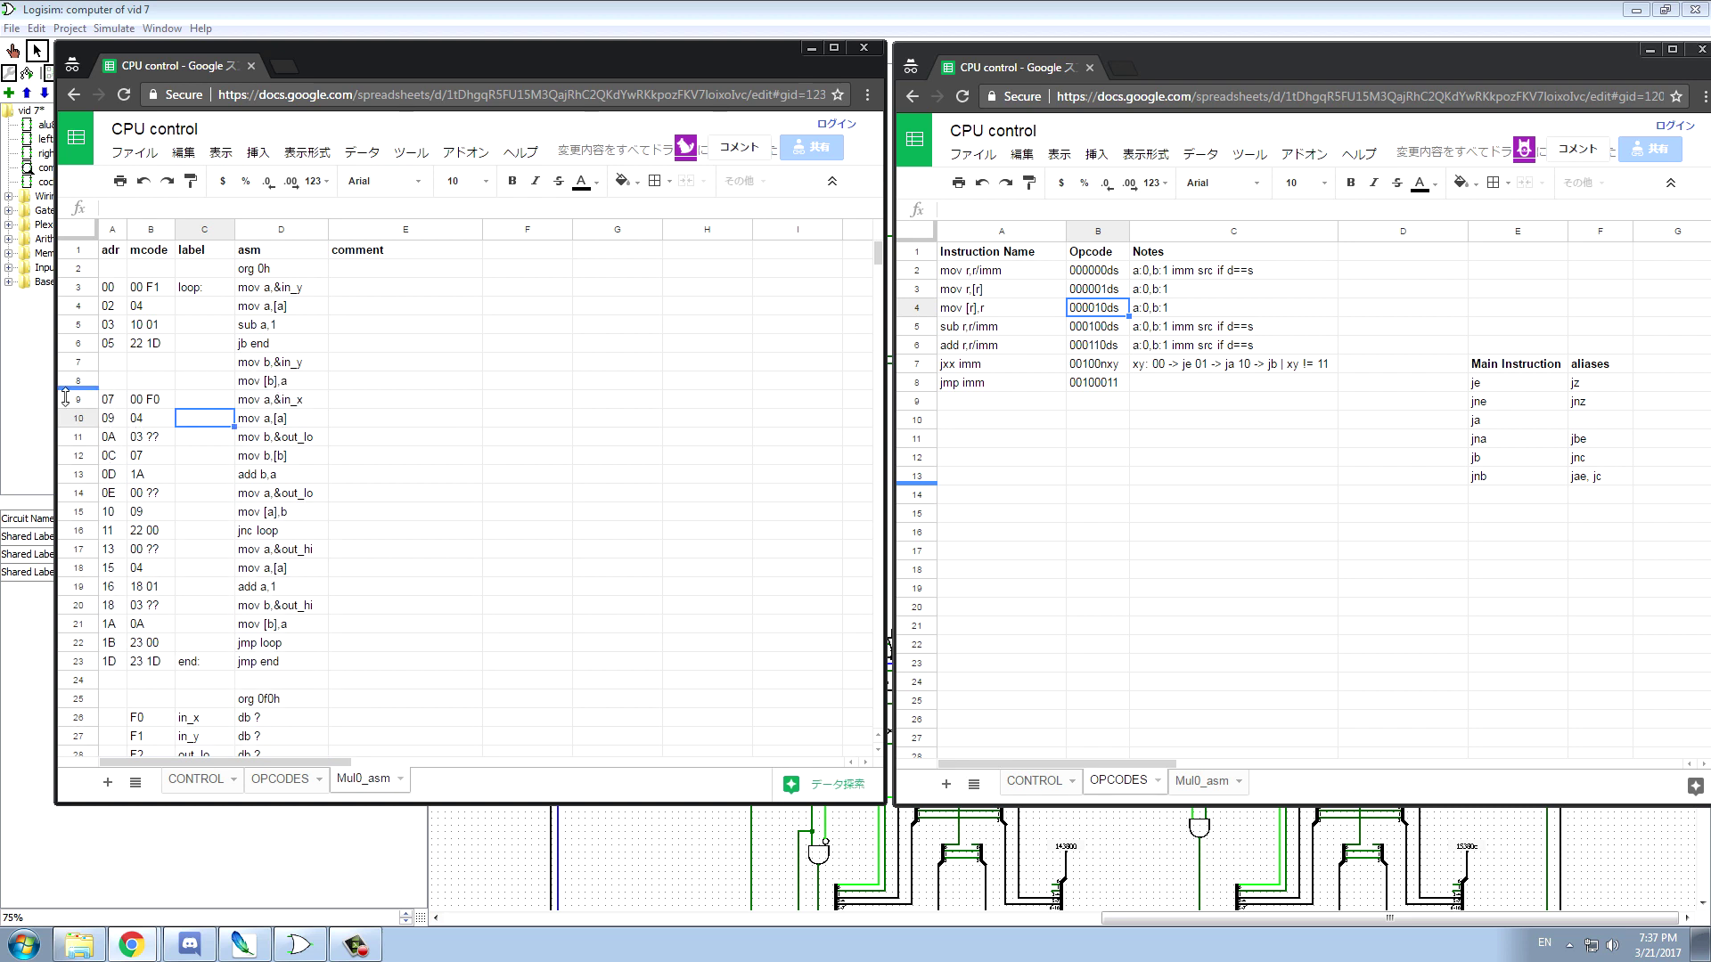
- Enter address 07 with code 03 F1 and address 09 with code 0A for the inserted instructions, renumbering the following addresses from 0A to 21
{"action": "left_click", "coordinate": [113, 361]}
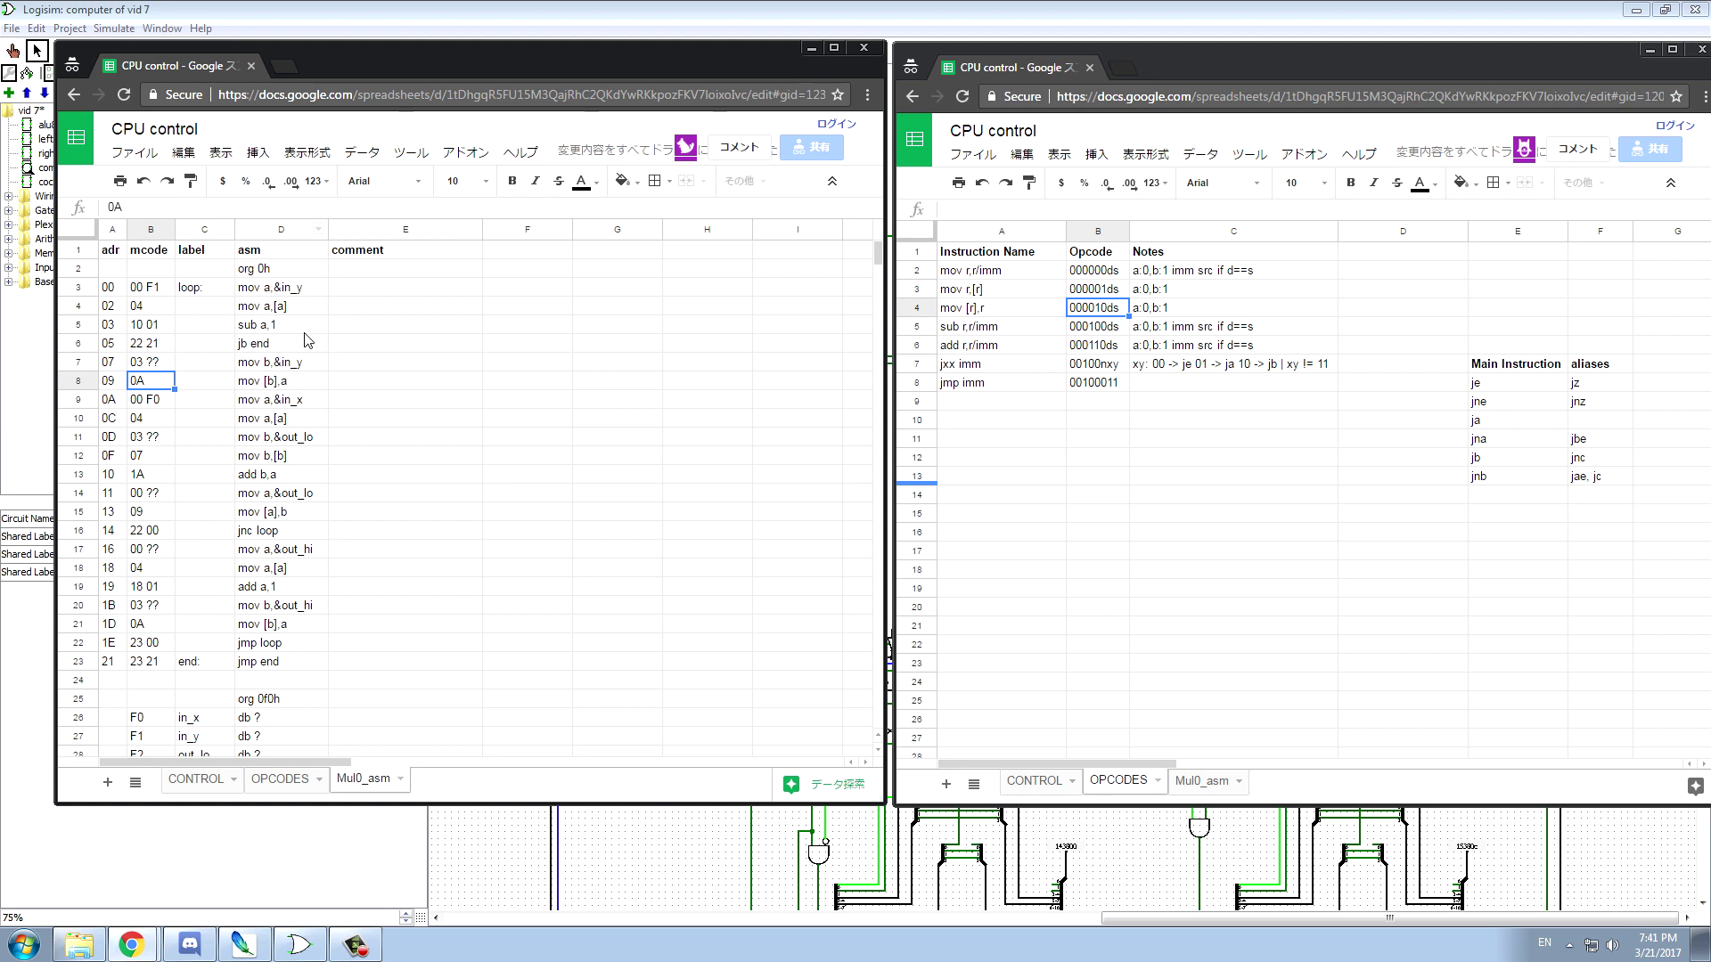
{"action": "left_click", "coordinate": [261, 364]}
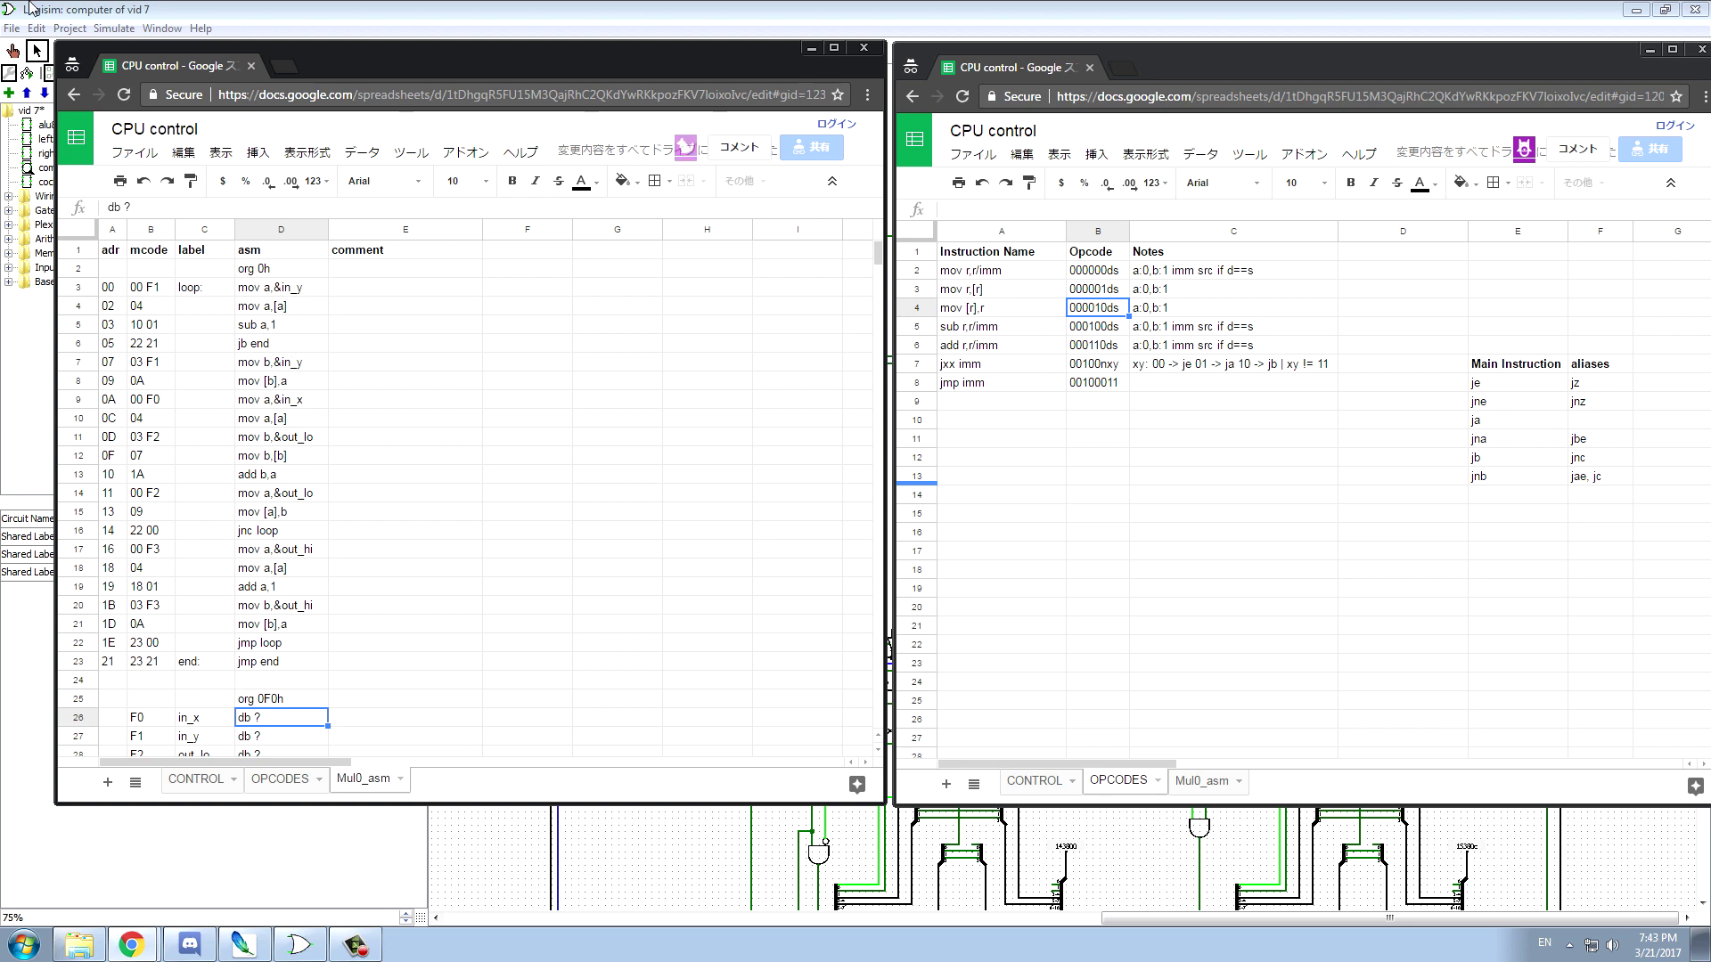
{"action": "left_click", "coordinate": [267, 440]}
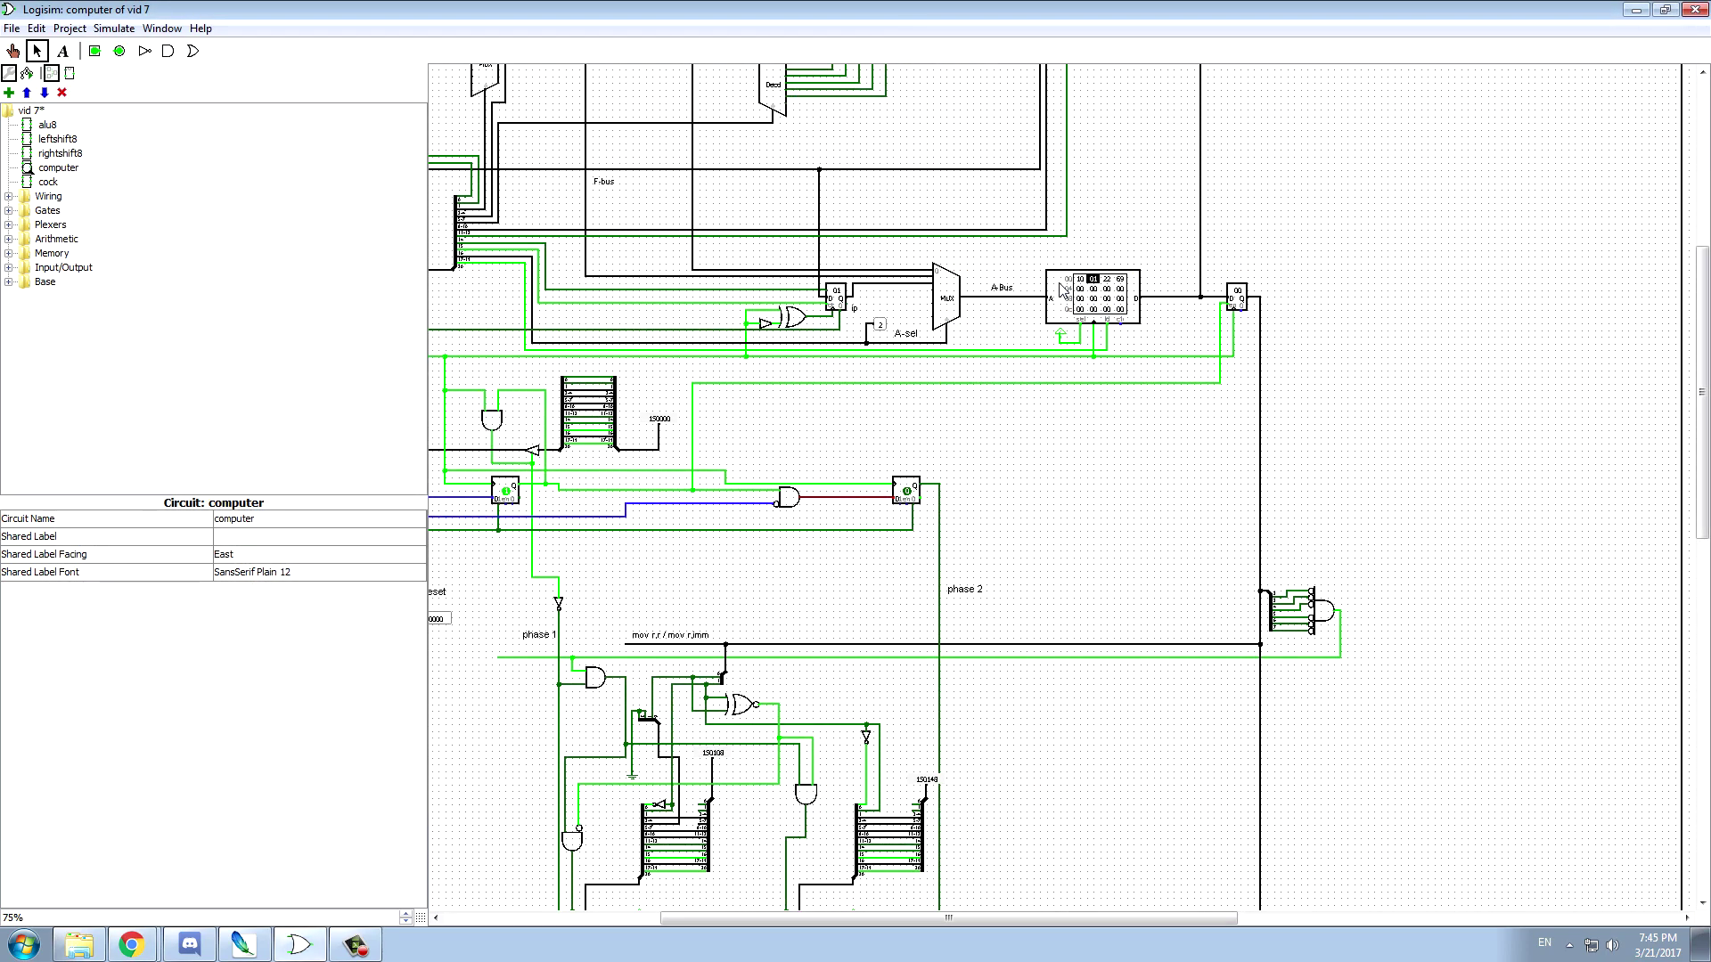
- Save the RAM's contents as an image file named testimg.txt in the 8-bit CPU folder
{"action": "scroll", "coordinate": [1073, 301], "scroll_direction": "up", "scroll_amount": 3}
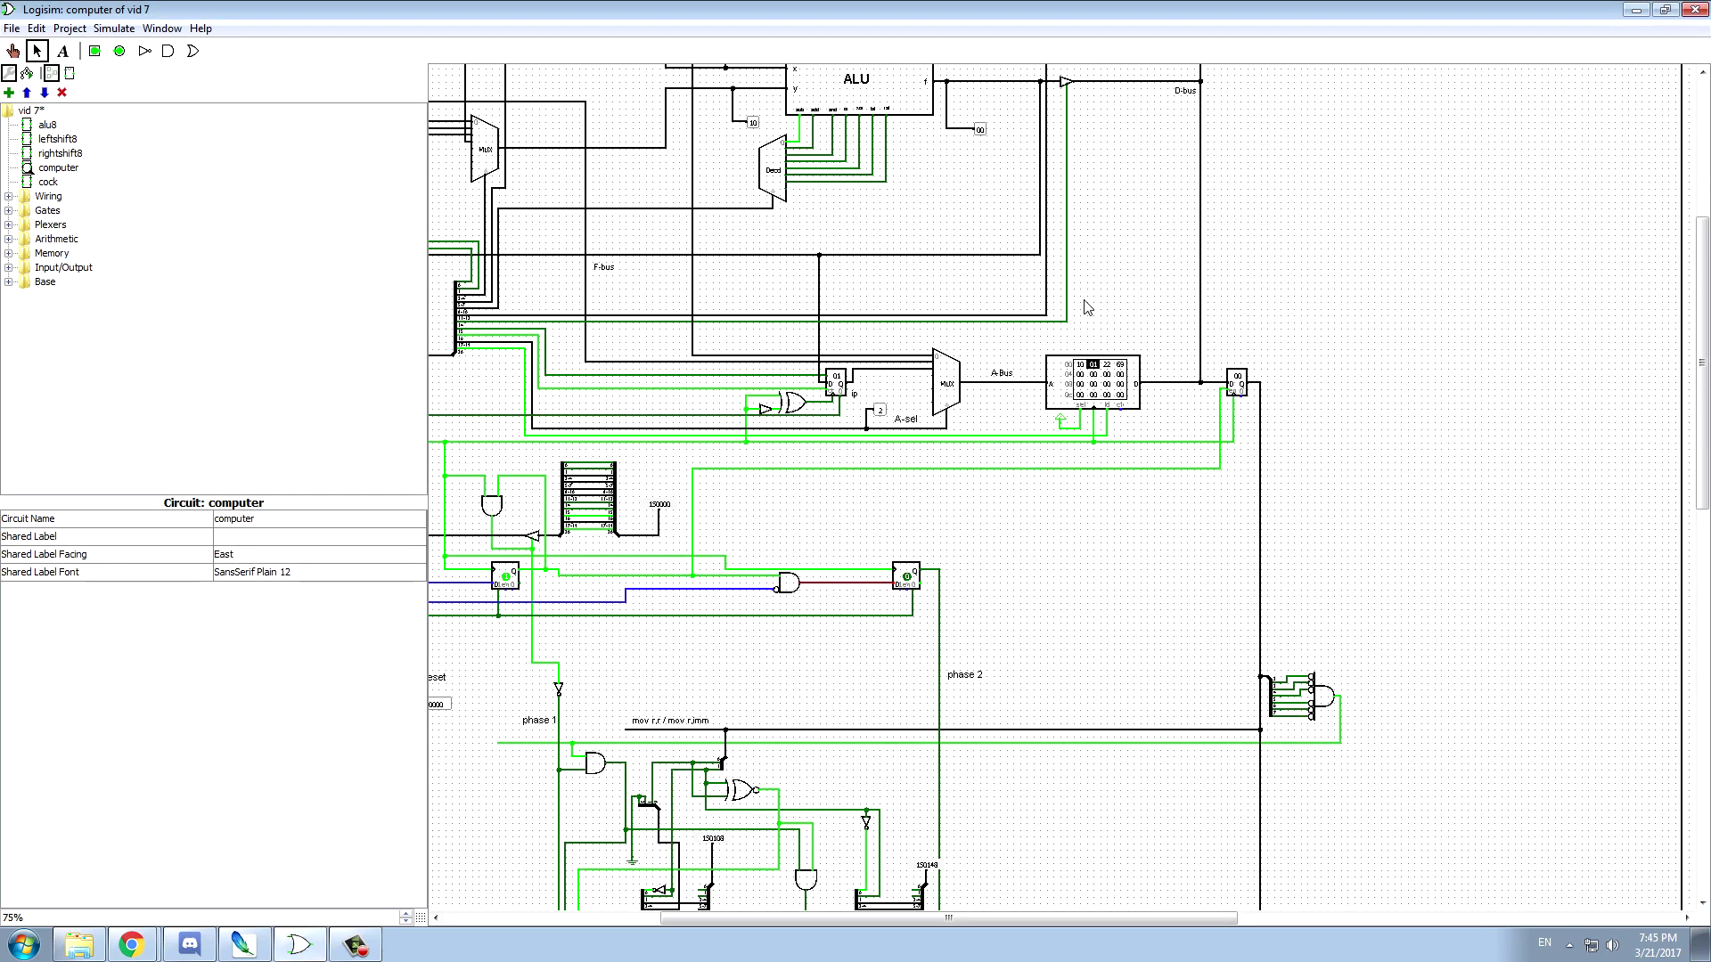
{"action": "right_click", "coordinate": [1065, 398]}
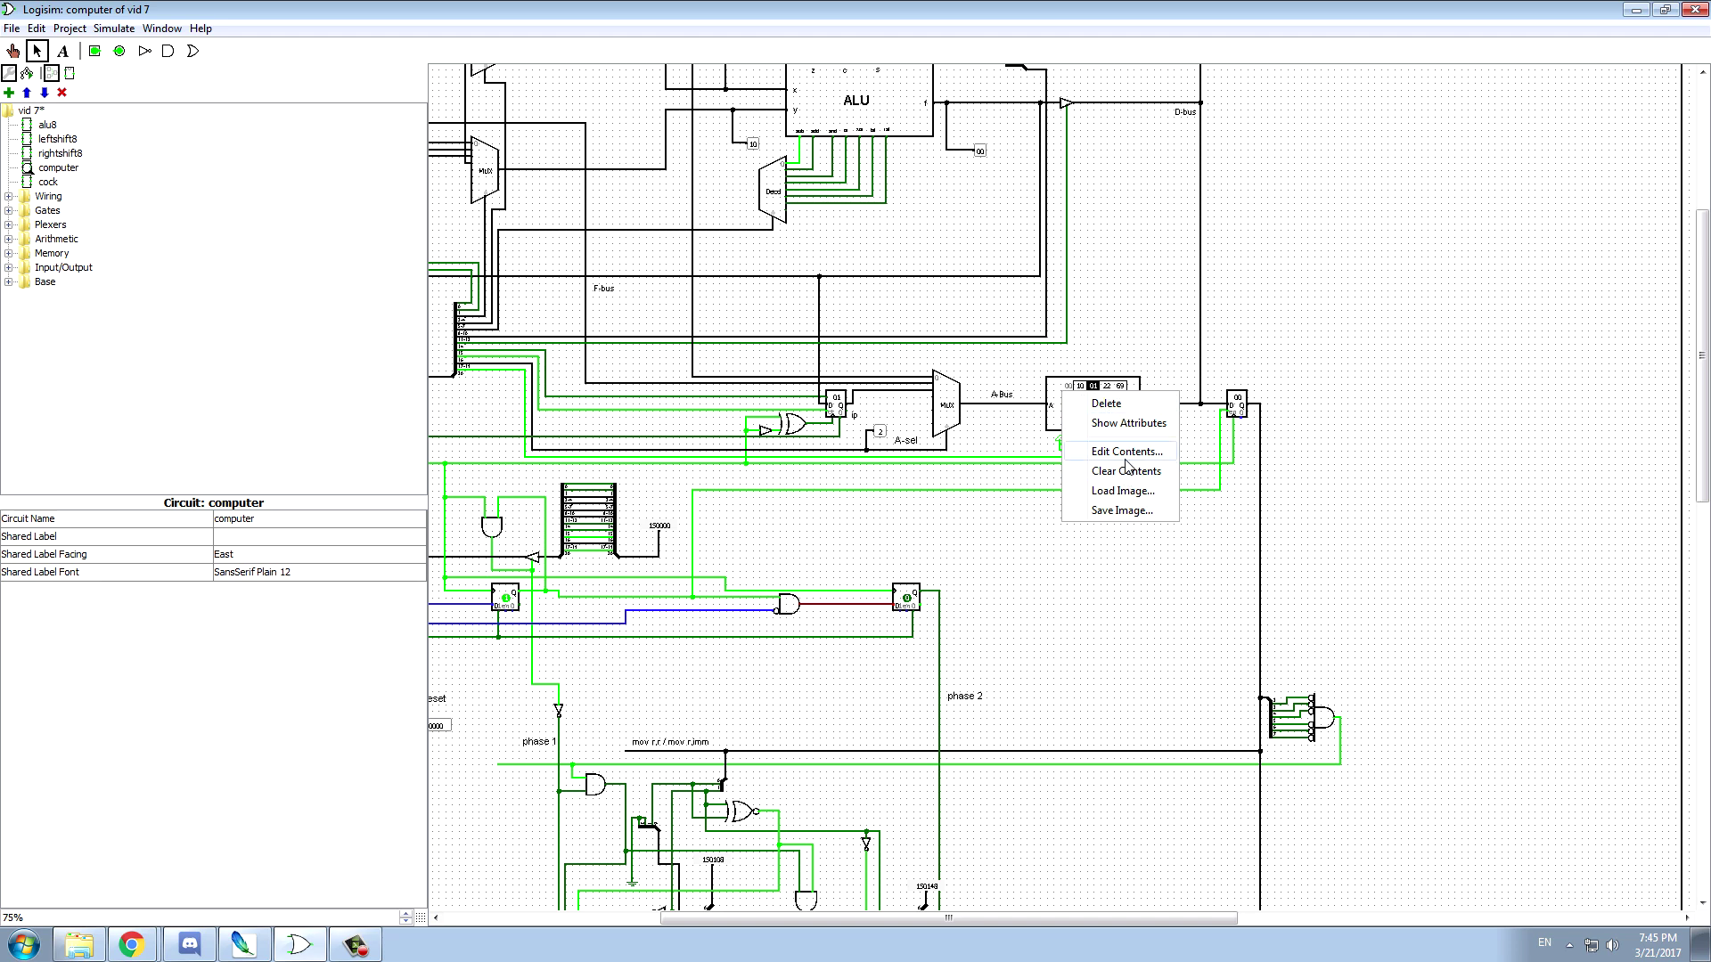
{"action": "left_click", "coordinate": [1121, 510]}
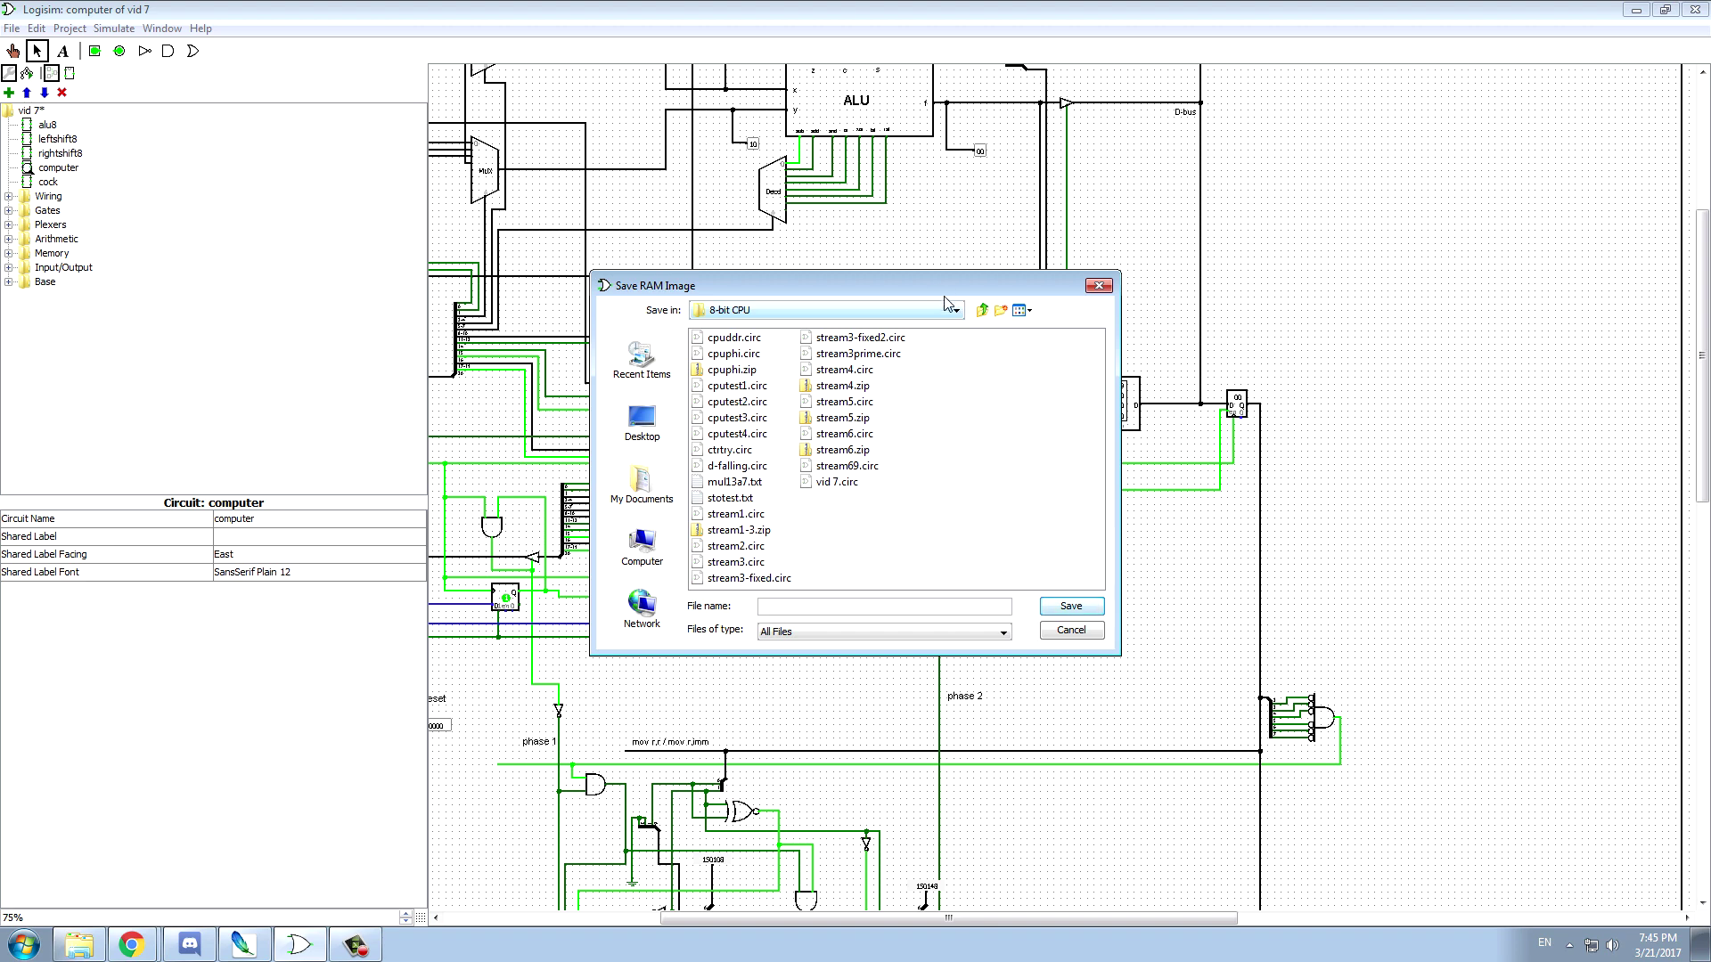
{"action": "left_click_drag", "start_coordinate": [944, 297], "coordinate": [772, 270]}
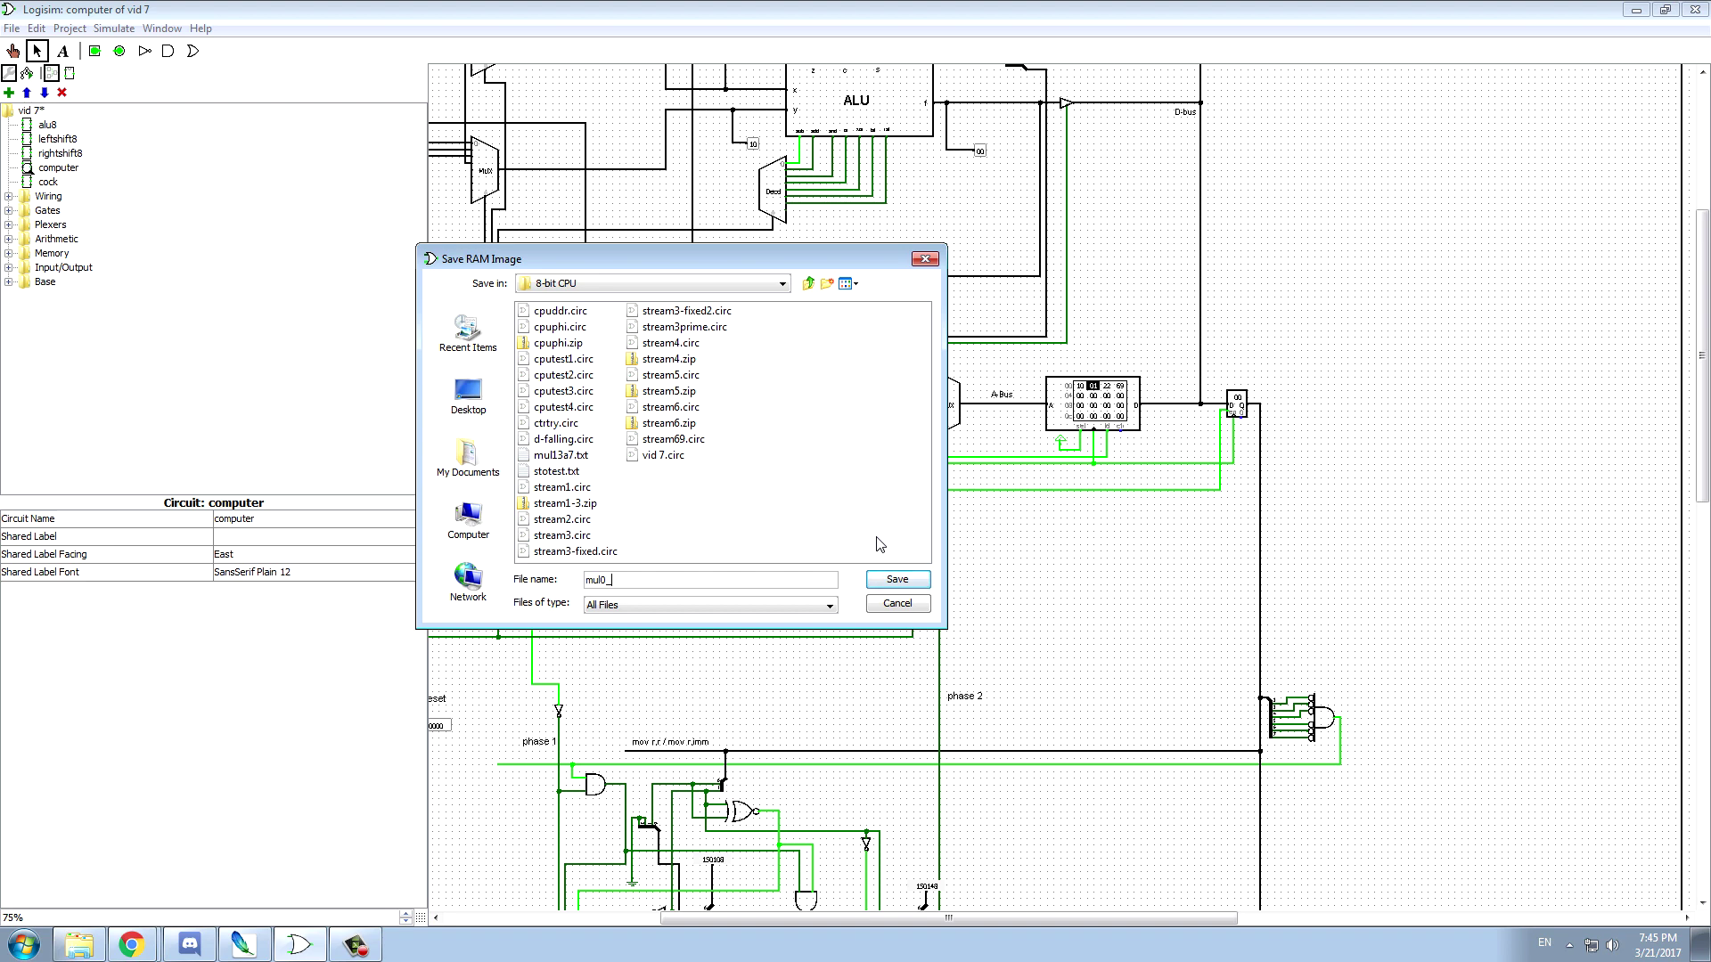
{"action": "type", "text": "testimg.txt"}
{"action": "left_click", "coordinate": [897, 584]}
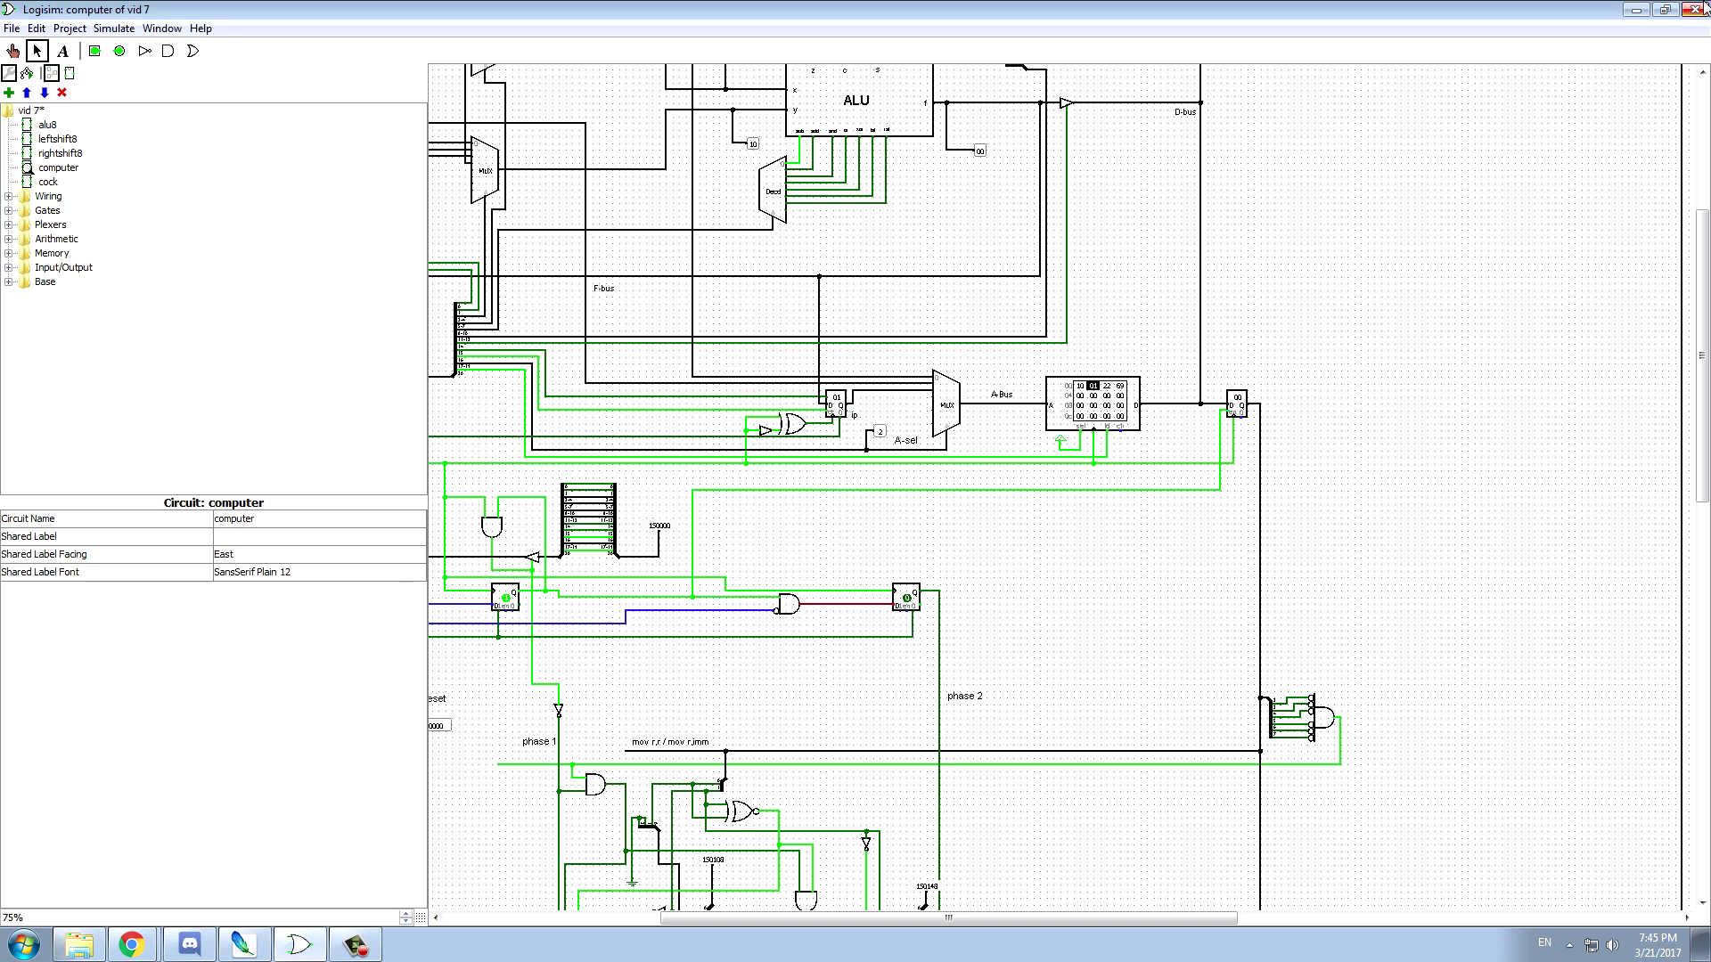
- Open testimg.txt from the desktop's Projects > 8-bit CPU folder in Notepad++ and look at the image format
{"action": "left_click", "coordinate": [1640, 11]}
{"action": "double_click", "coordinate": [33, 123]}
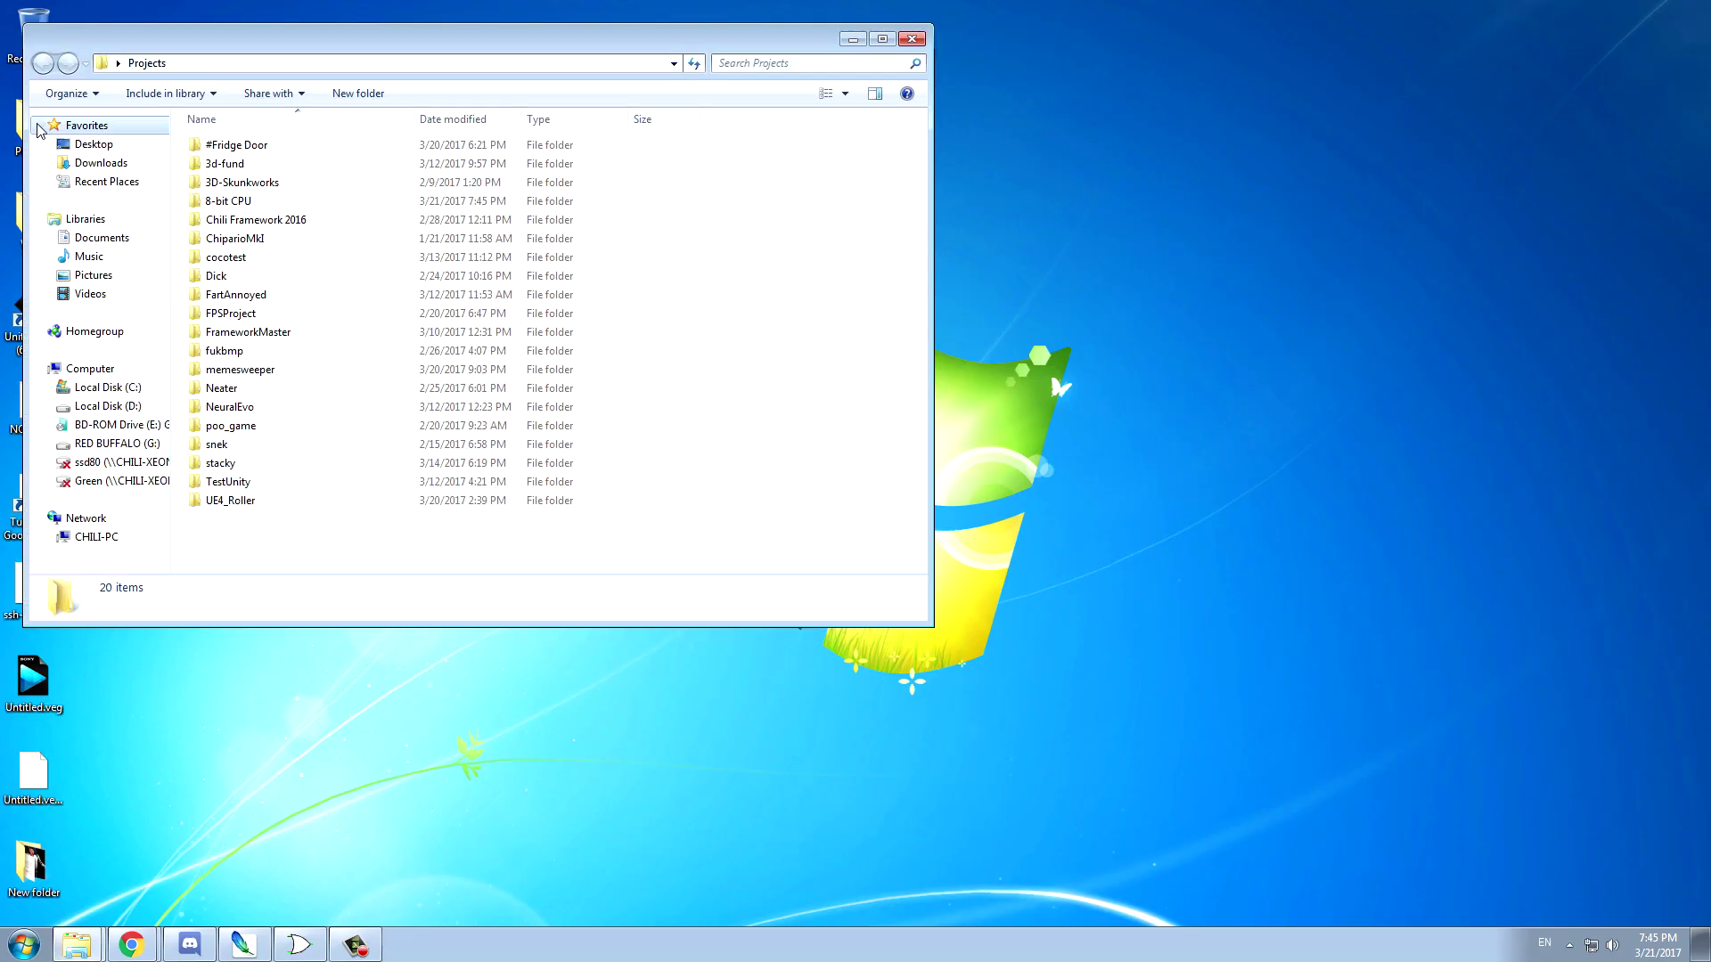
{"action": "double_click", "coordinate": [228, 201]}
{"action": "scroll", "coordinate": [330, 339], "scroll_direction": "down", "scroll_amount": 2}
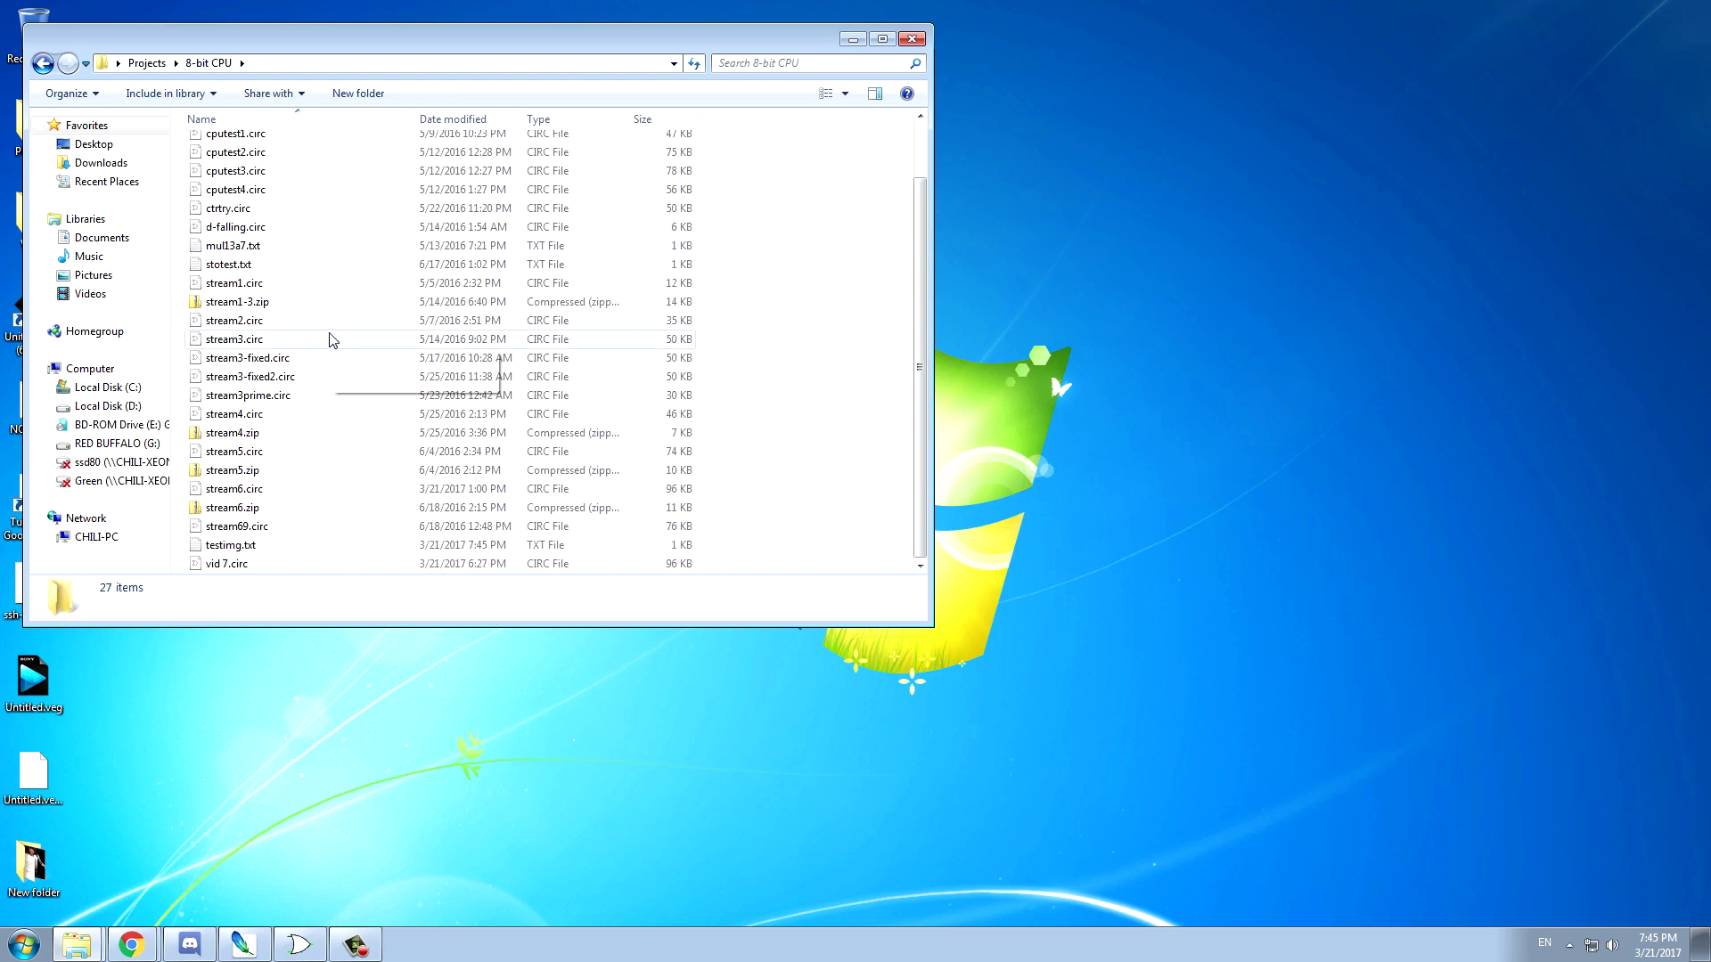
{"action": "double_click", "coordinate": [230, 544]}
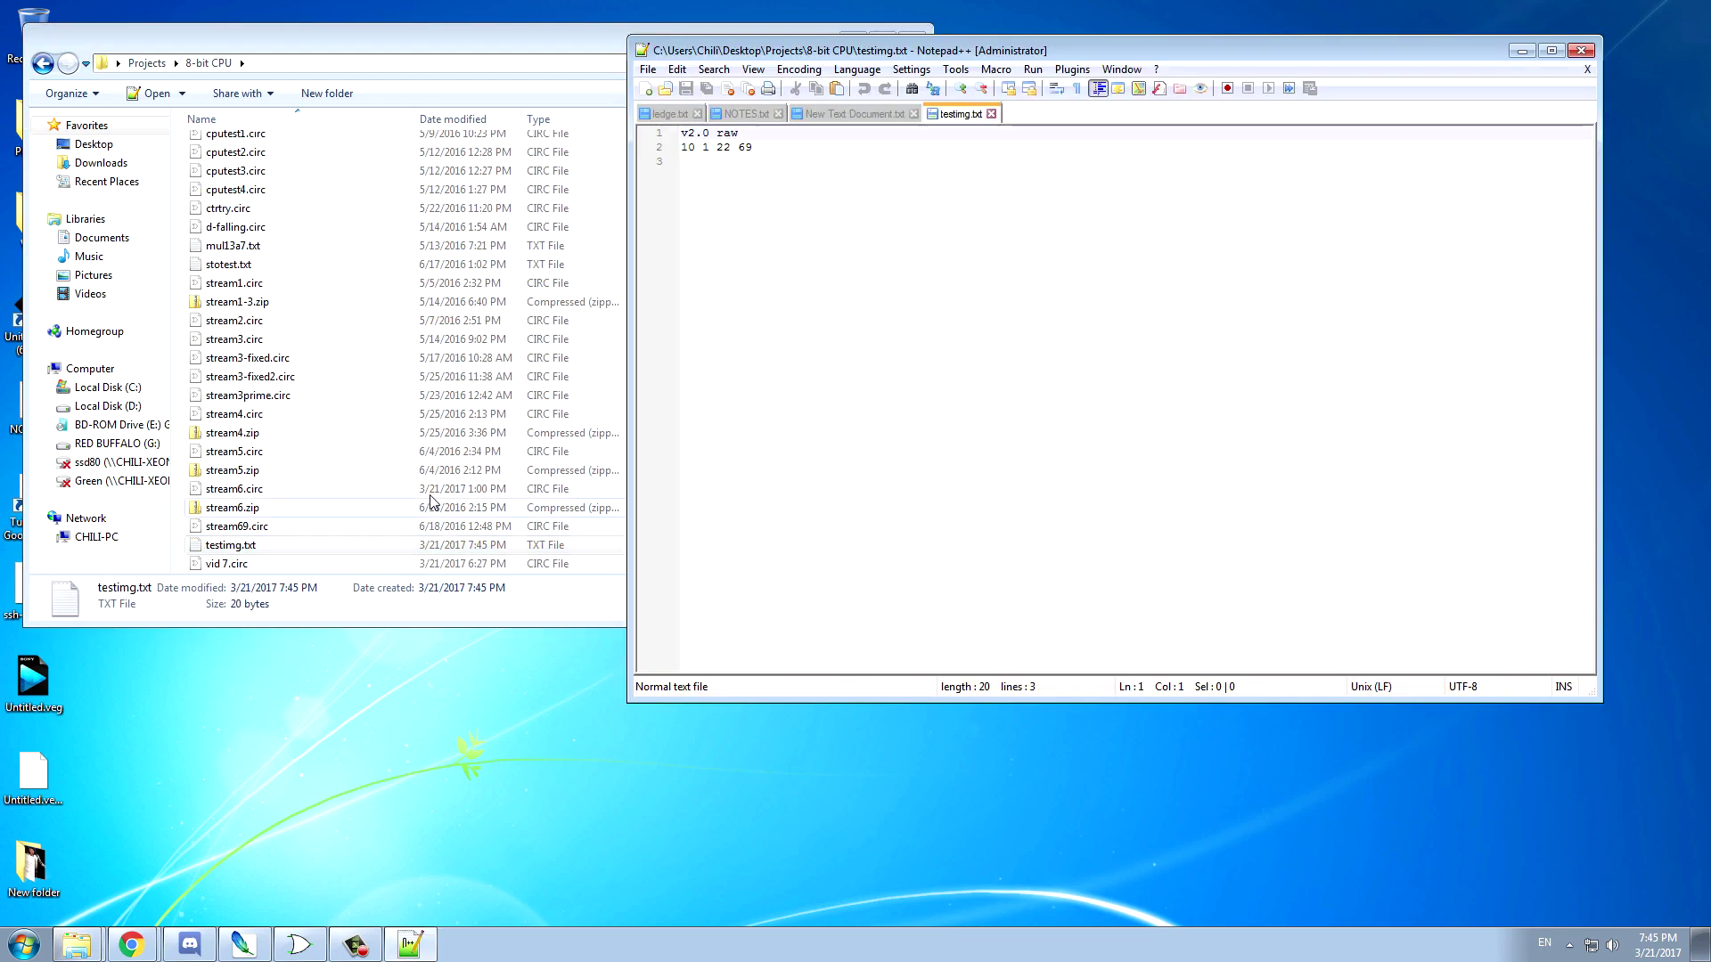
{"action": "left_click", "coordinate": [765, 152]}
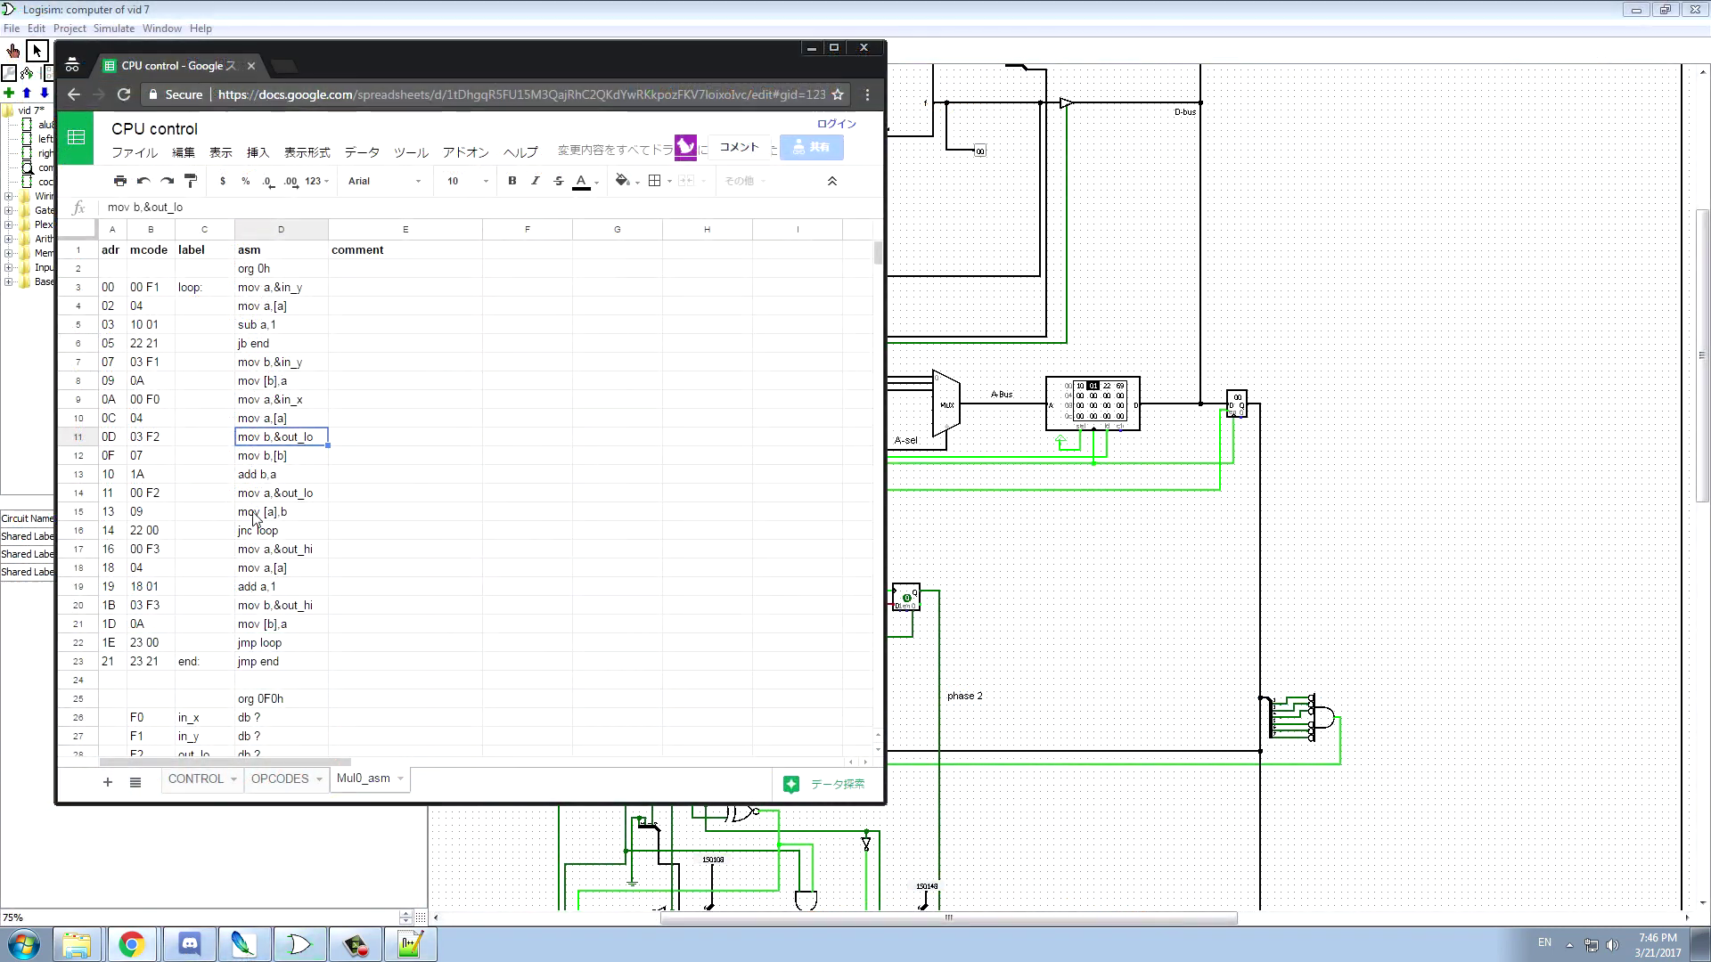
- Copy the machine code in B3:B23 of the Mul0_asm sheet
{"action": "left_click_drag", "start_coordinate": [143, 290], "coordinate": [151, 663]}
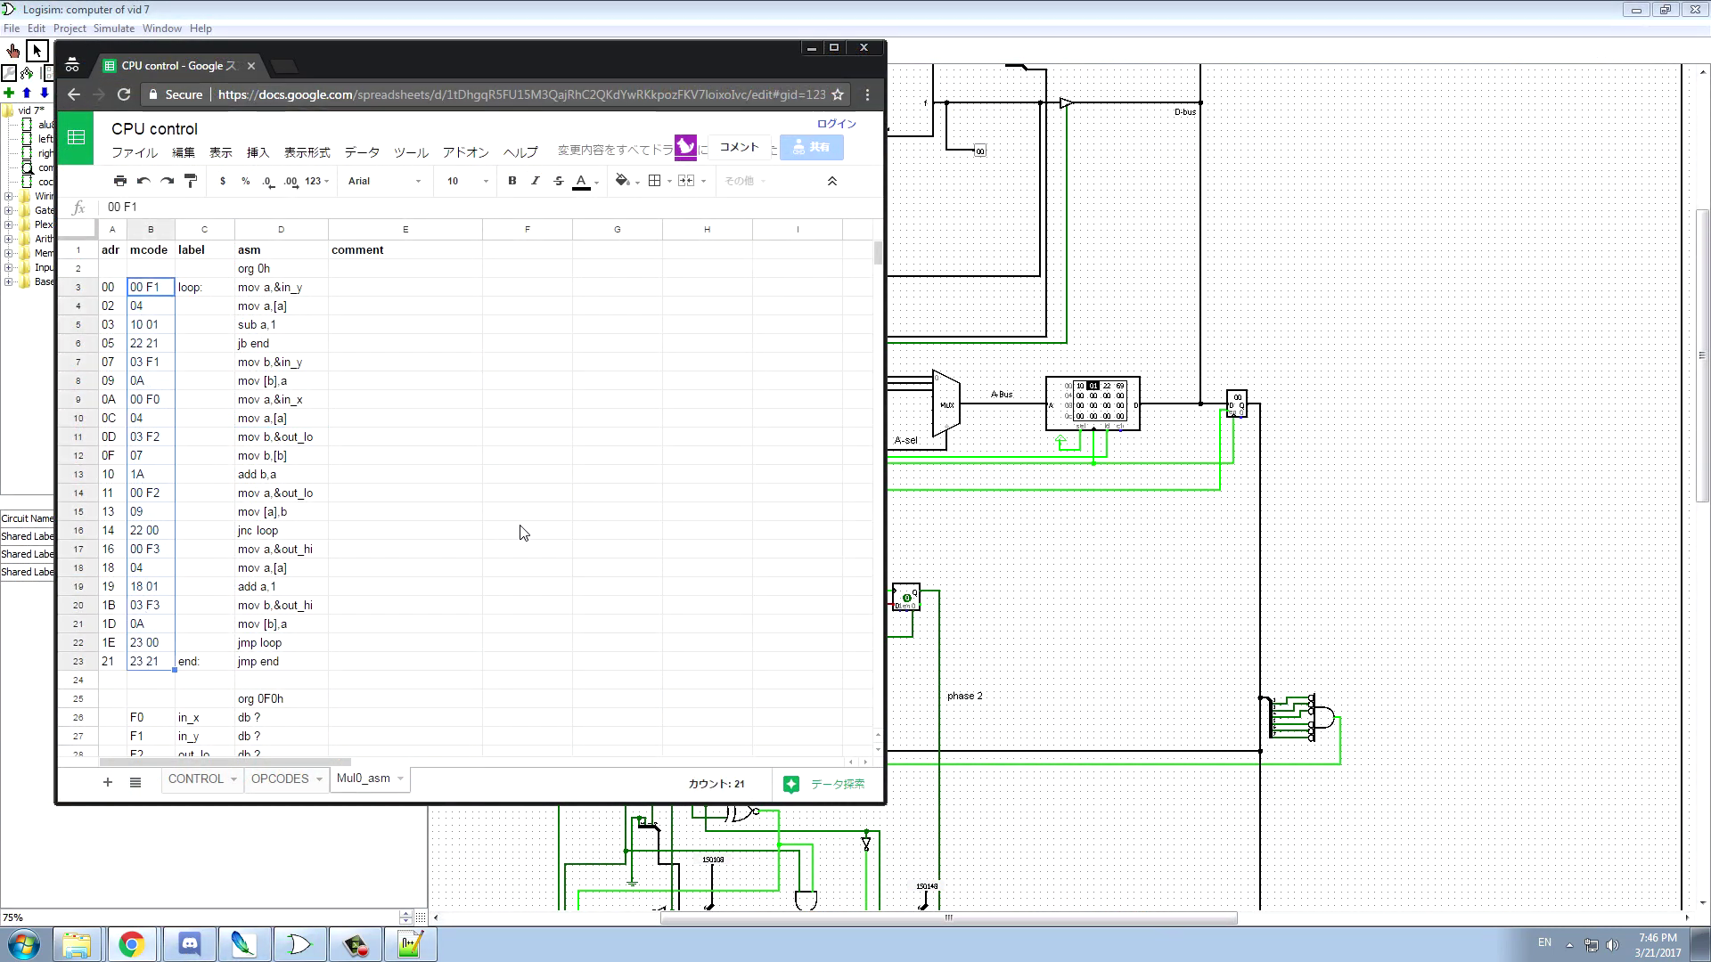
{"action": "key", "text": "ctrl+c"}
{"action": "left_click", "coordinate": [808, 50]}
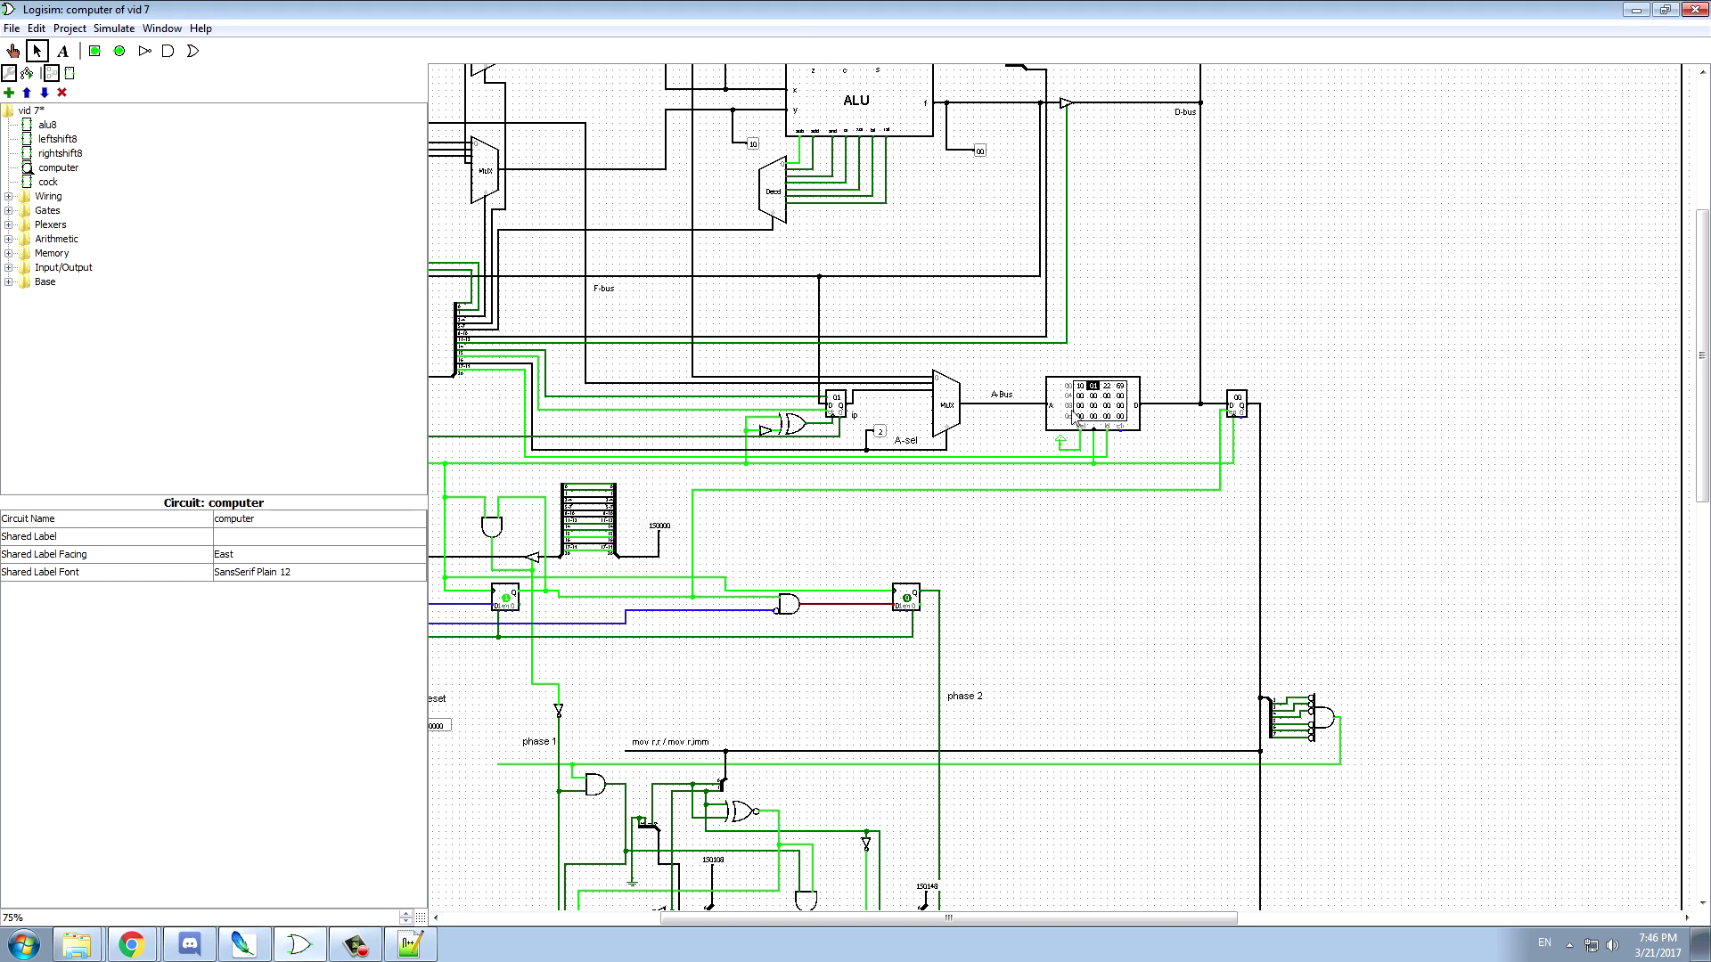
- In Notepad++, replace the data line 10 1 22 69 in testimg.txt with the copied machine code
{"action": "left_click", "coordinate": [410, 944]}
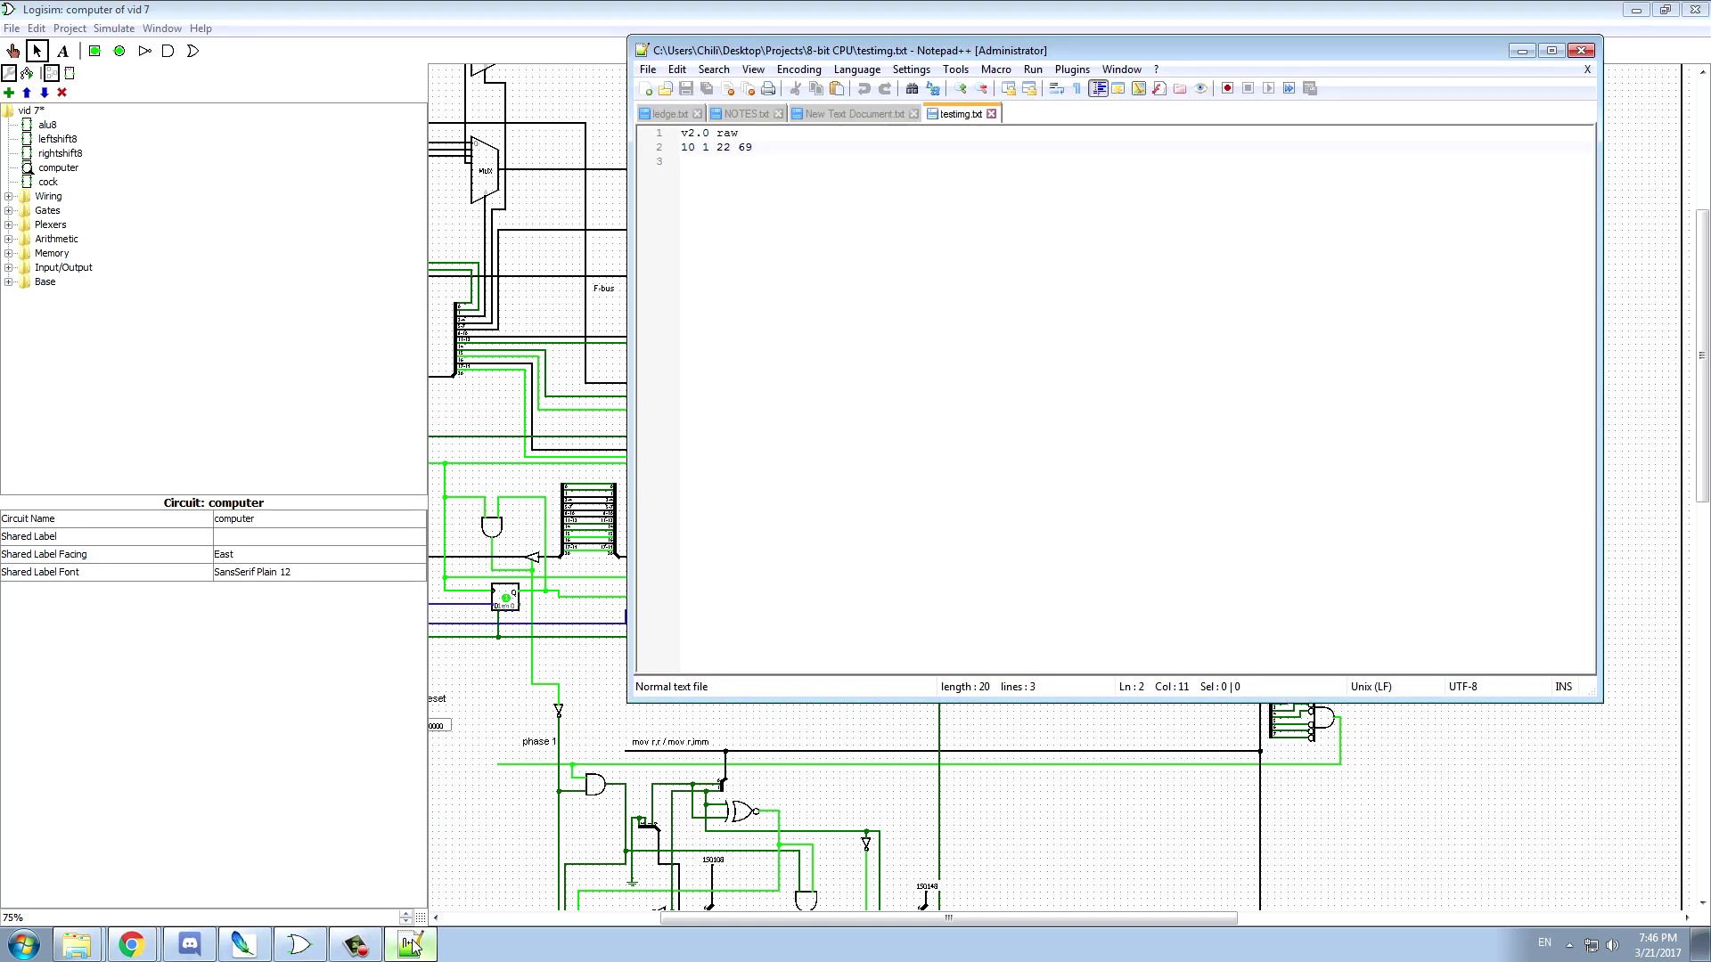
{"action": "left_click_drag", "start_coordinate": [806, 51], "coordinate": [682, 128]}
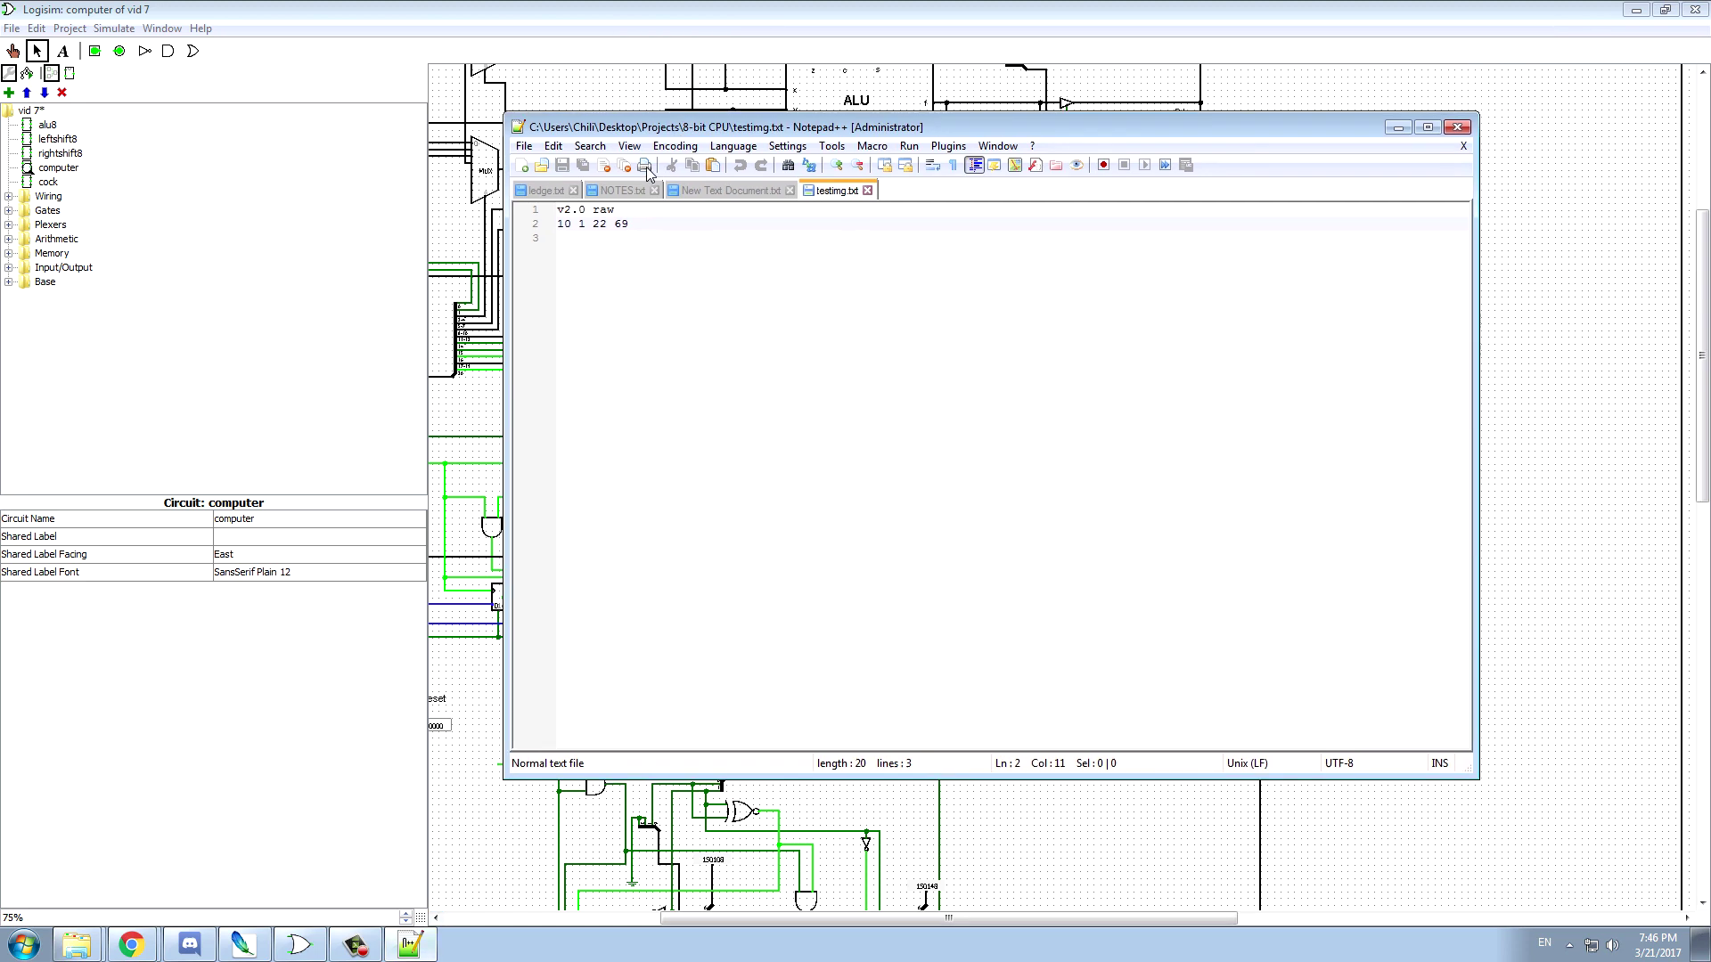
{"action": "left_click_drag", "start_coordinate": [650, 227], "coordinate": [572, 241]}
{"action": "left_click", "coordinate": [500, 248]}
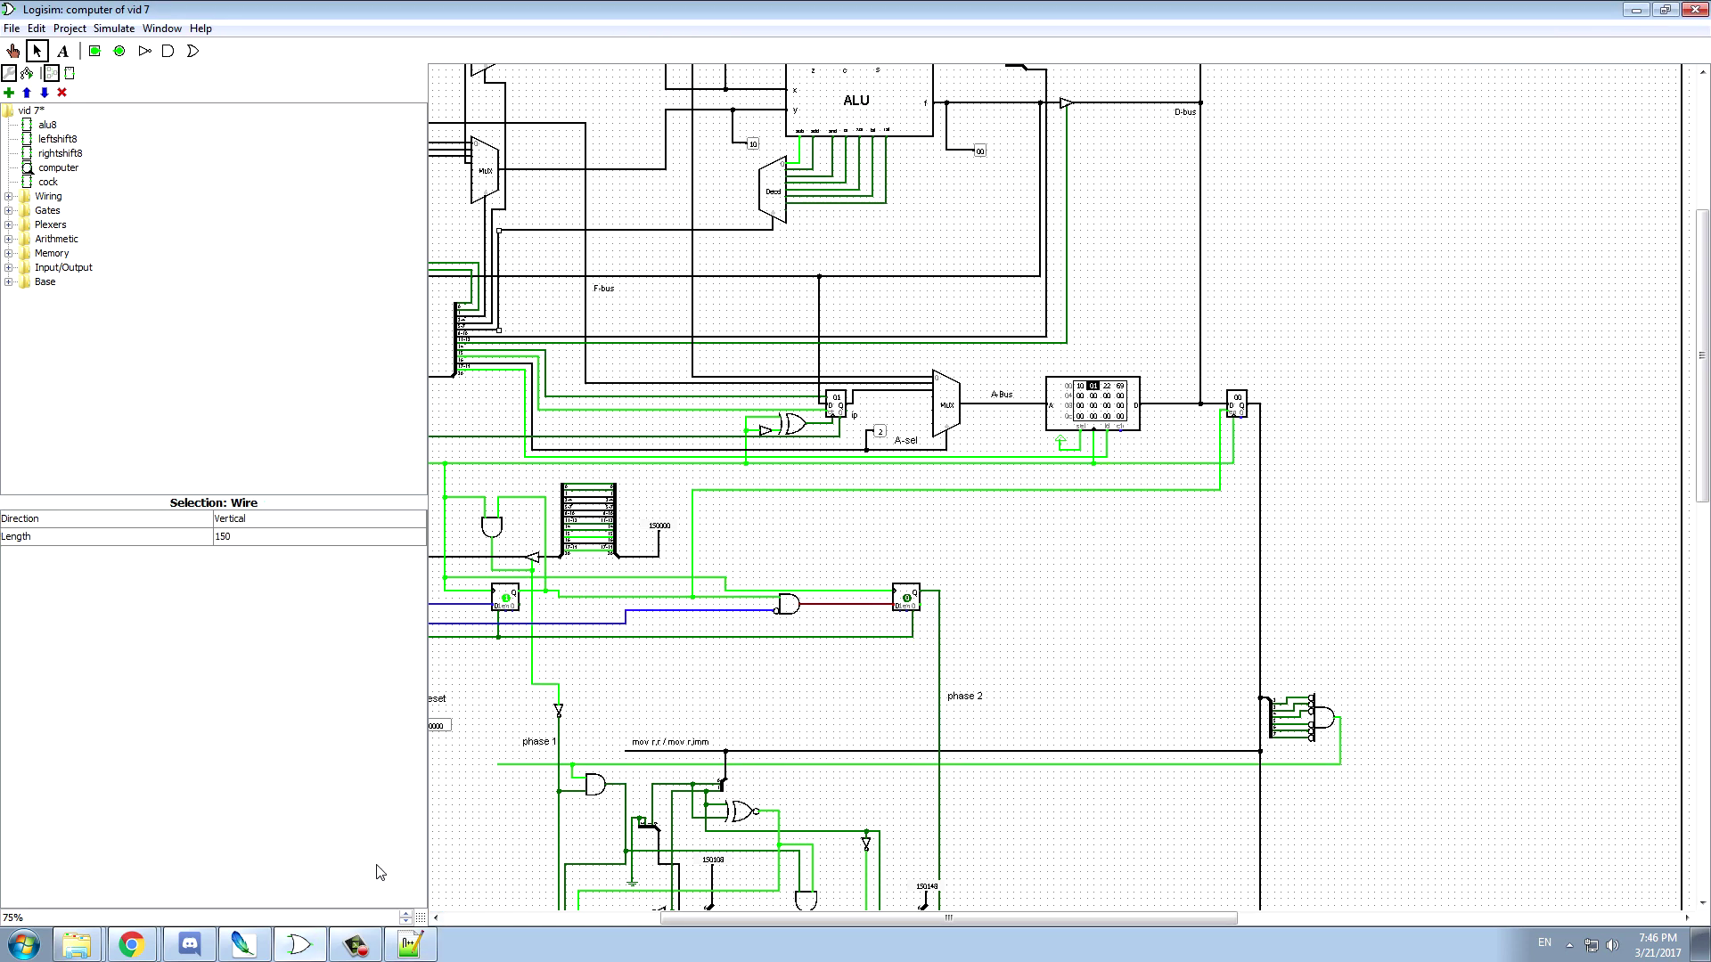
{"action": "left_click", "coordinate": [410, 945]}
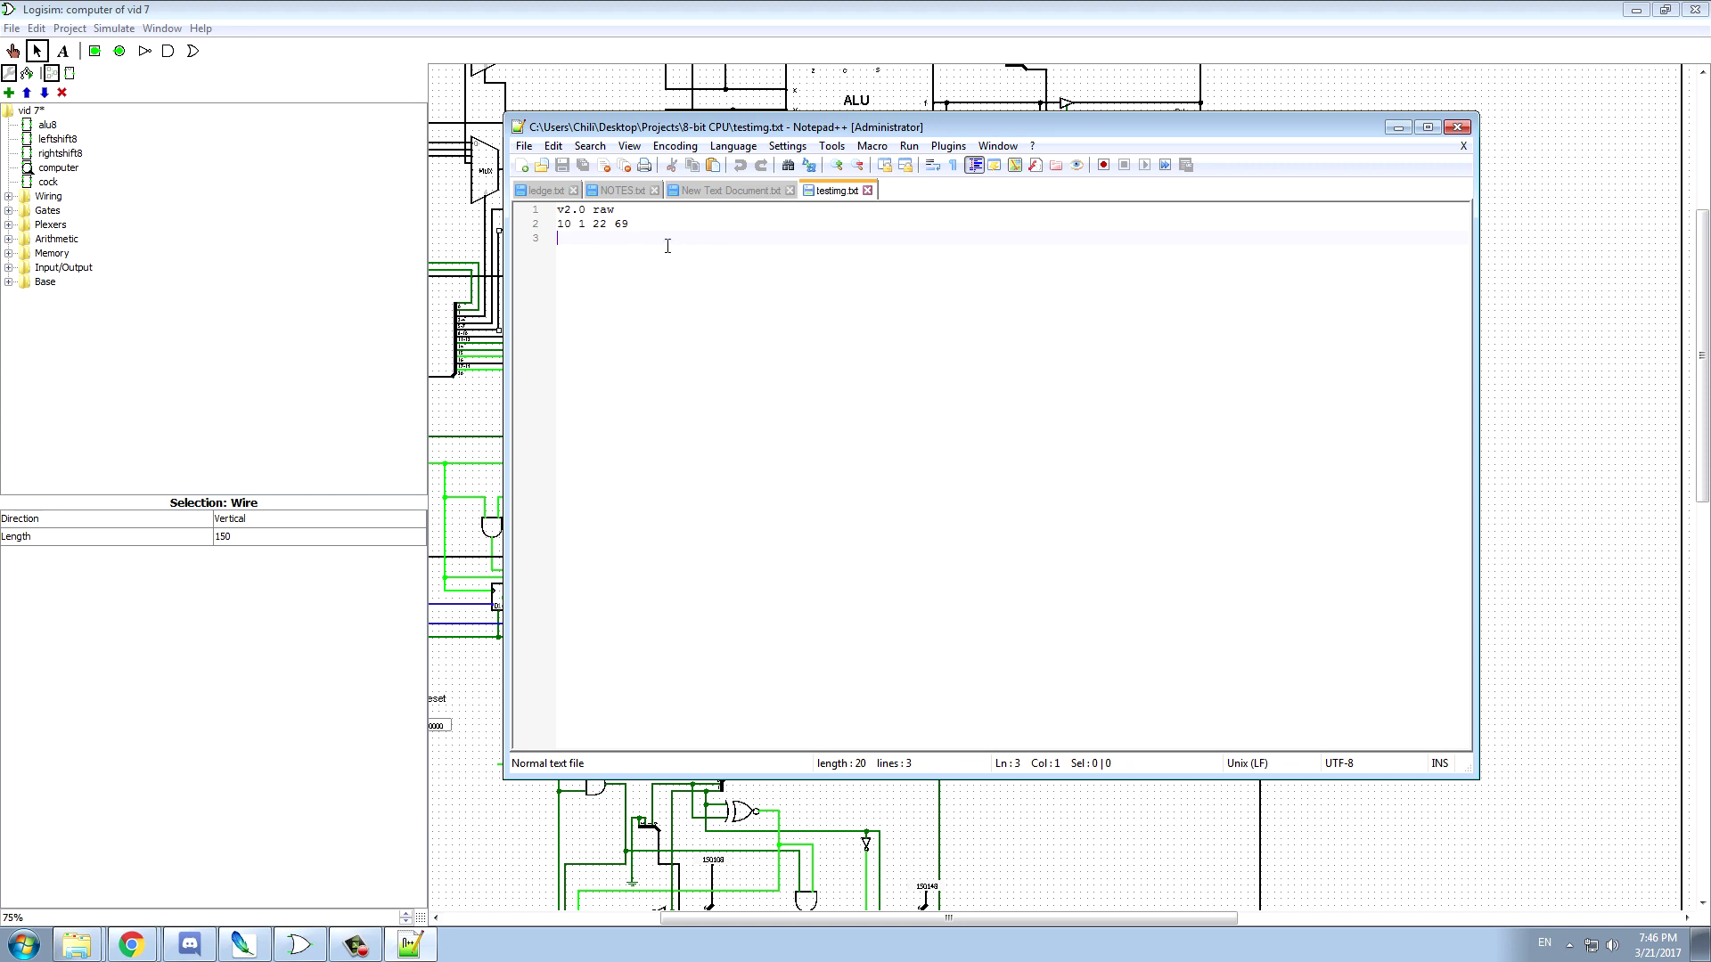
{"action": "left_click_drag", "start_coordinate": [633, 228], "coordinate": [559, 236]}
{"action": "key", "text": "ctrl+v"}
{"action": "left_click", "coordinate": [614, 235]}
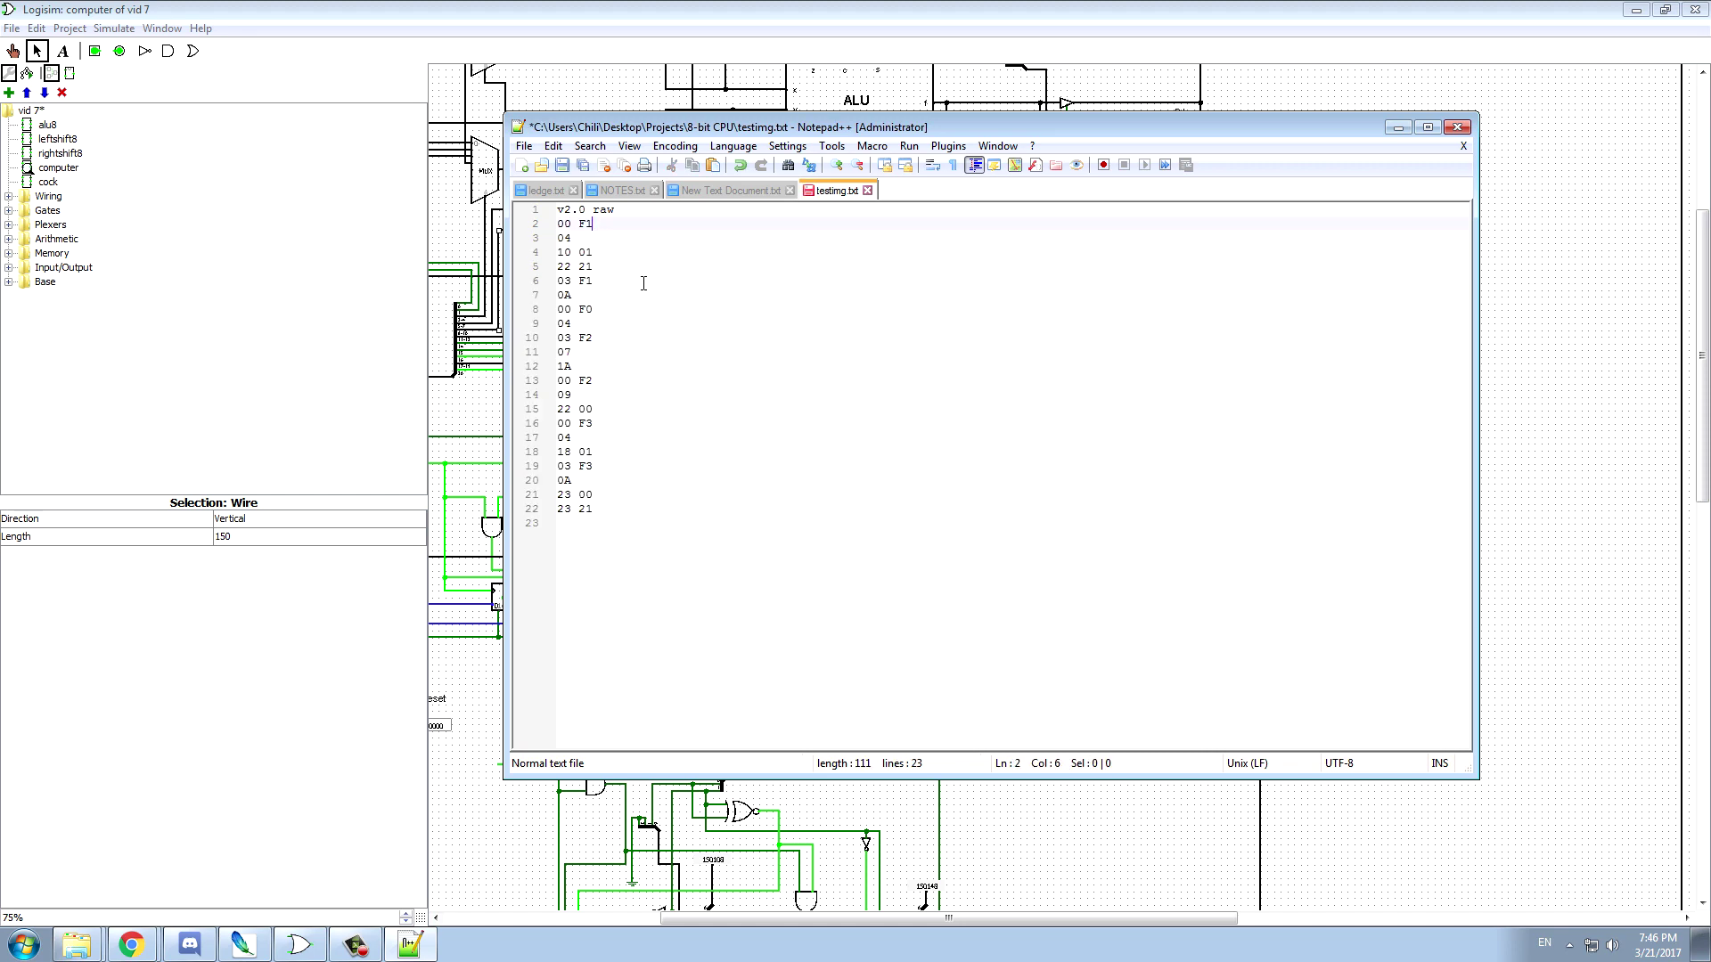
- Remove the empty last line after 23 21 and save testimg.txt
{"action": "left_click", "coordinate": [691, 367]}
{"action": "left_click", "coordinate": [721, 241]}
{"action": "key", "text": "Down"}
{"action": "key", "text": "Down"}
{"action": "key", "text": "Down"}
{"action": "key", "text": "Down"}
{"action": "key", "text": "Down"}
{"action": "key", "text": "Down"}
{"action": "key", "text": "Down"}
{"action": "key", "text": "Down"}
{"action": "key", "text": "ctrl+s"}
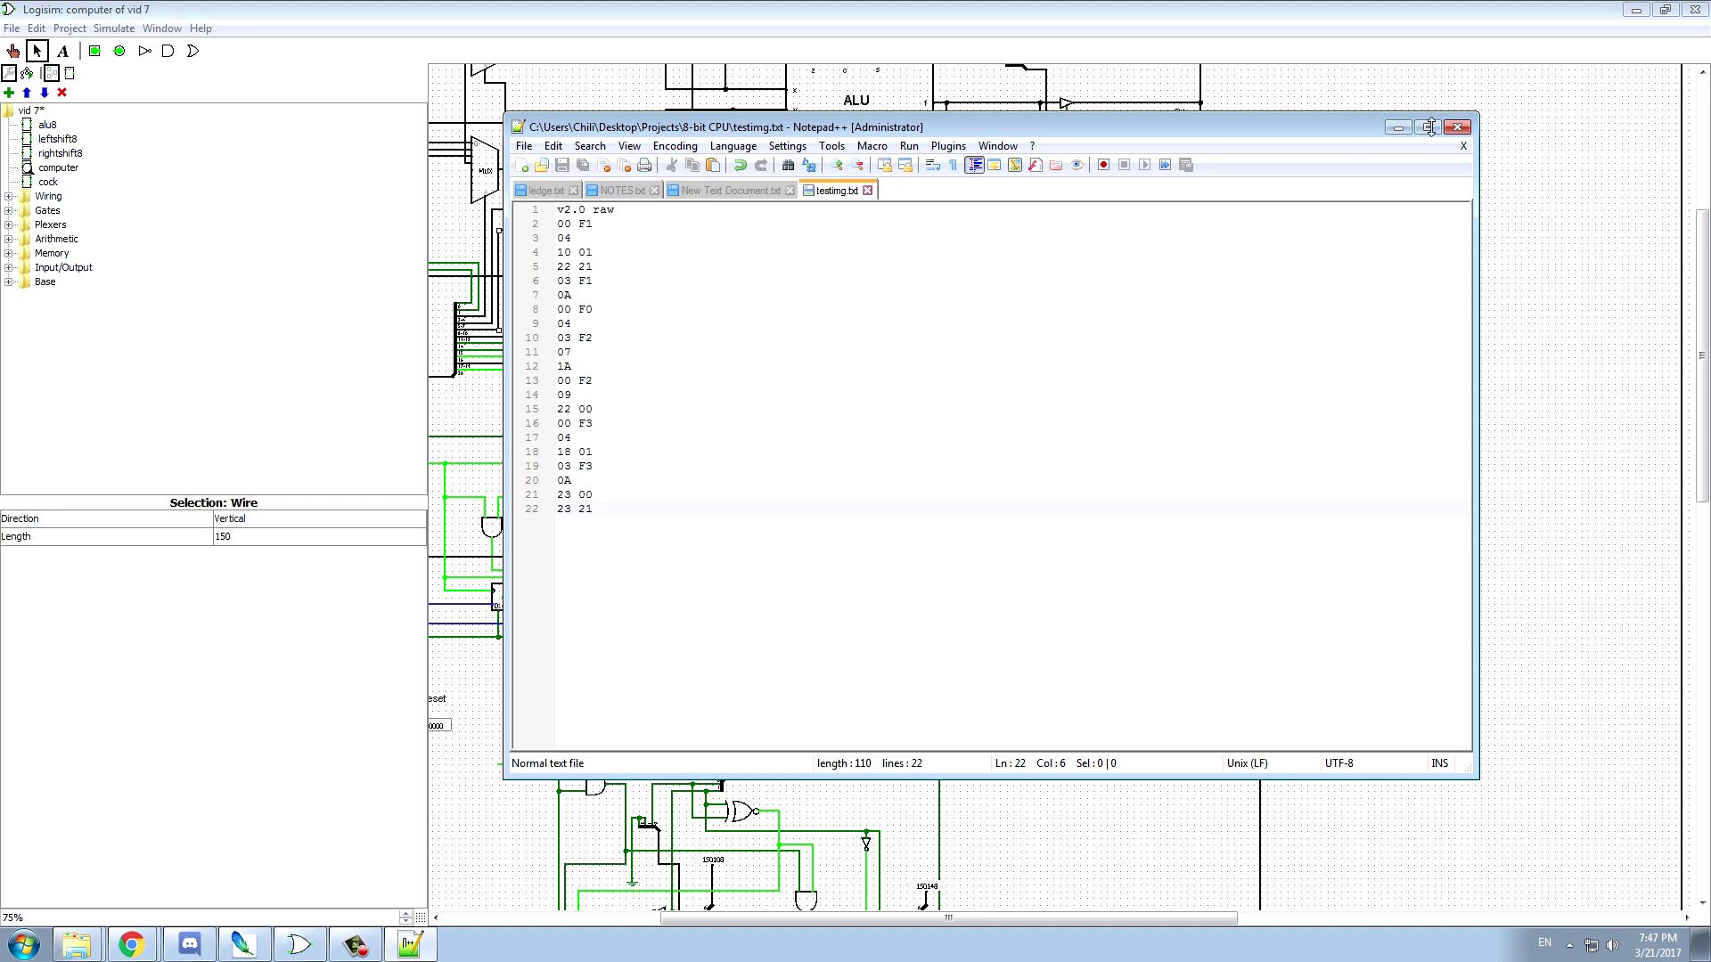
- Return to Logisim and load the testimg.txt image into the RAM
{"action": "left_click", "coordinate": [1398, 126]}
{"action": "right_click", "coordinate": [1063, 409]}
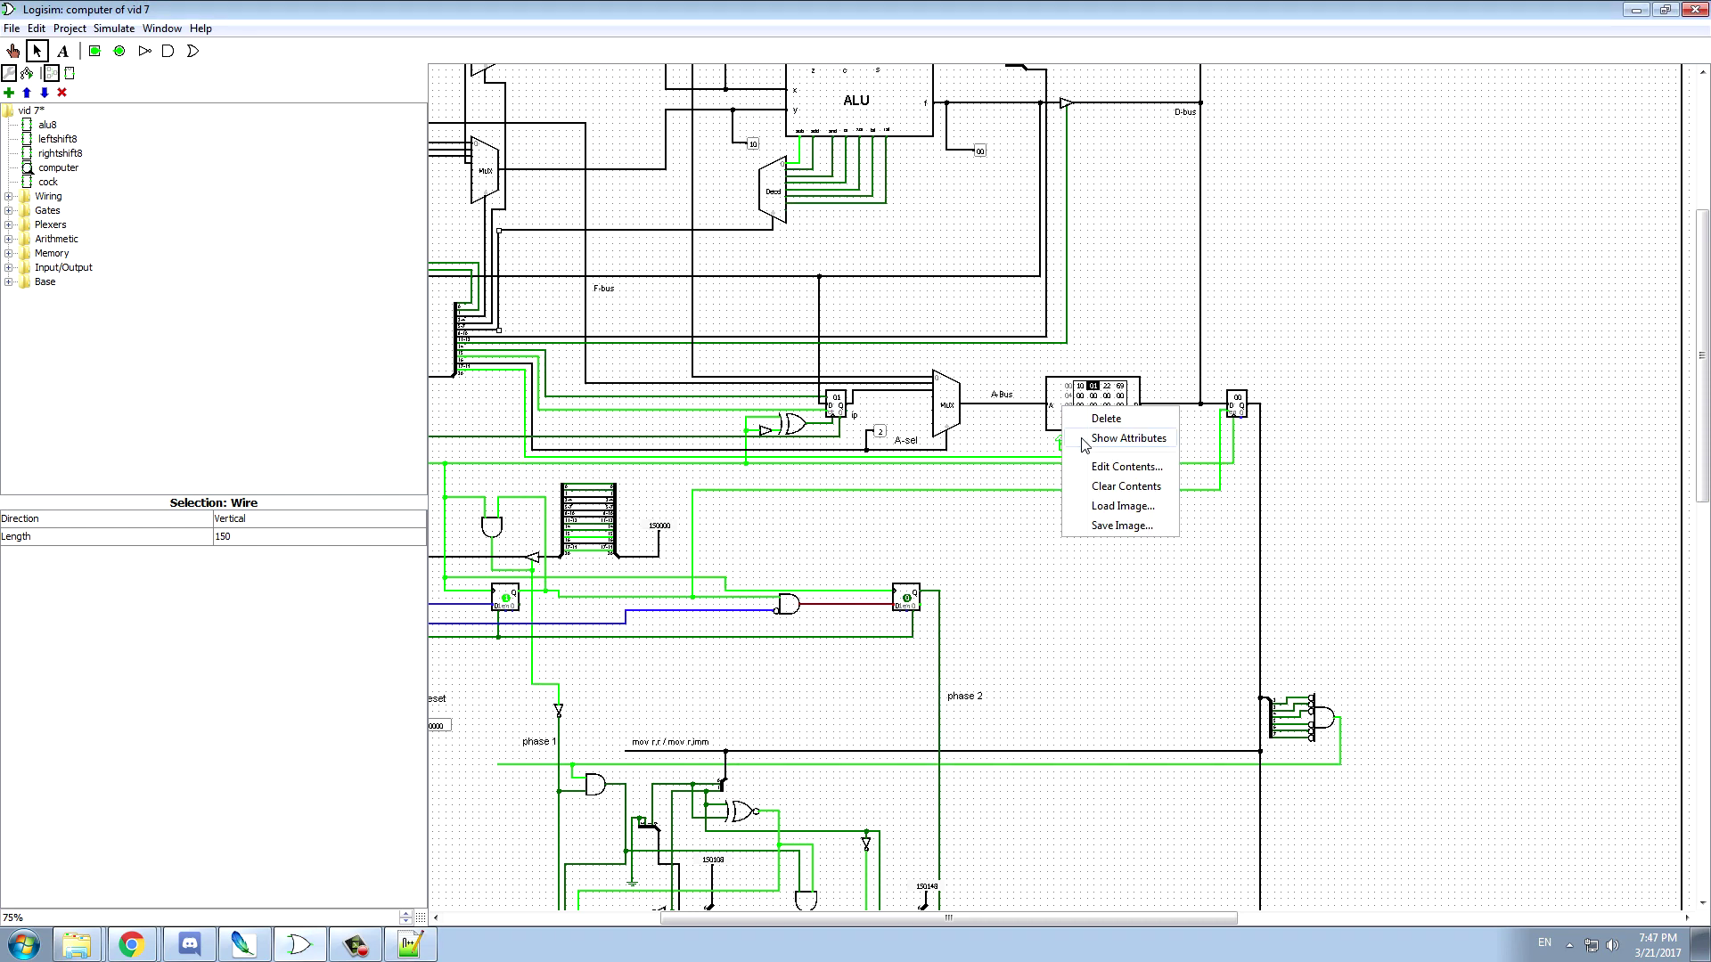
{"action": "left_click", "coordinate": [1121, 505]}
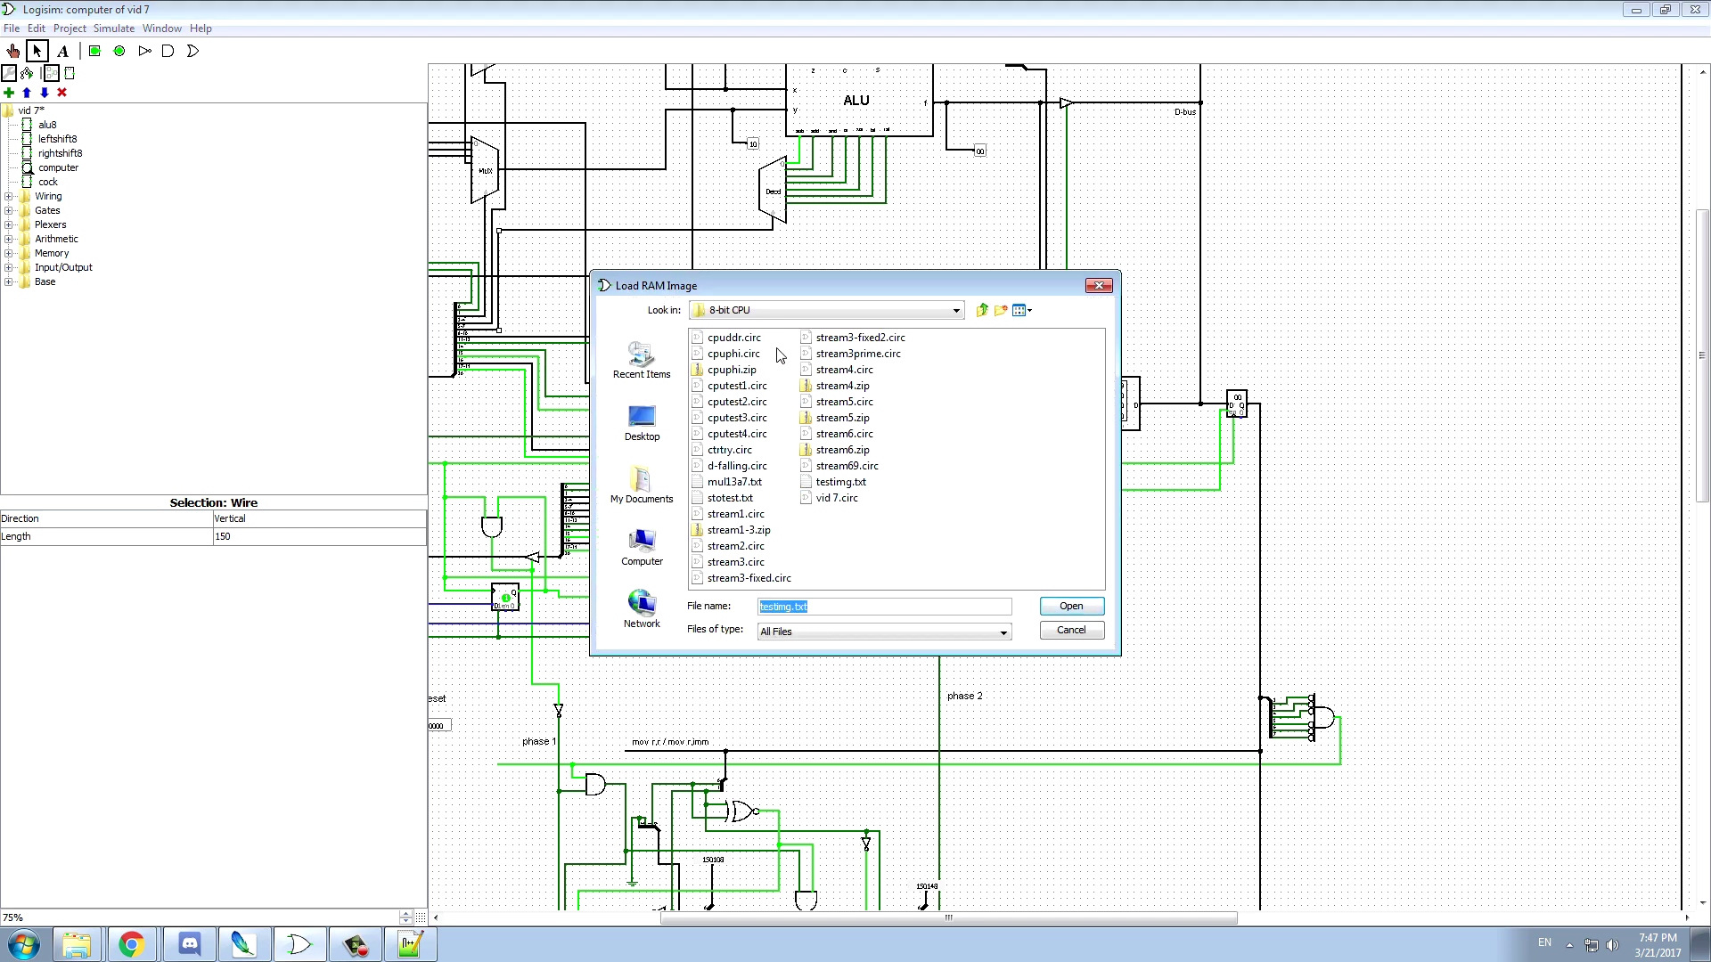
{"action": "left_click", "coordinate": [838, 482]}
{"action": "left_click", "coordinate": [1070, 610]}
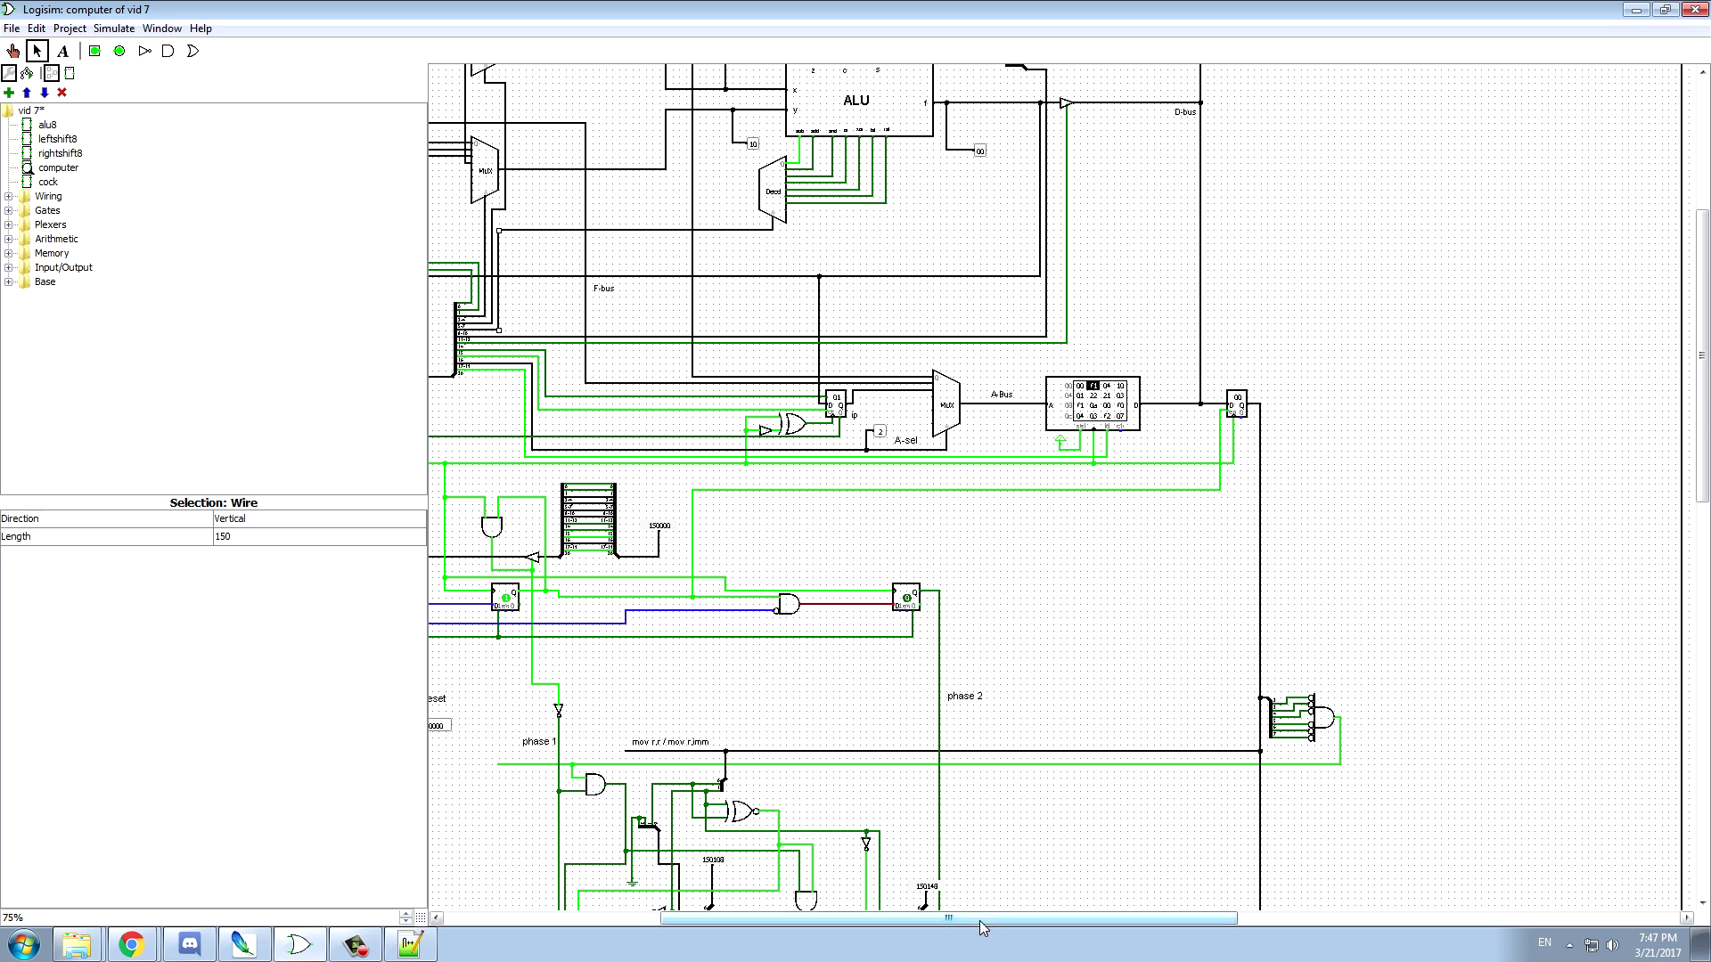
- Edit the RAM contents, entering 03 for in_x at address F0 and a multiplier for in_y at F1
{"action": "right_click", "coordinate": [1061, 409]}
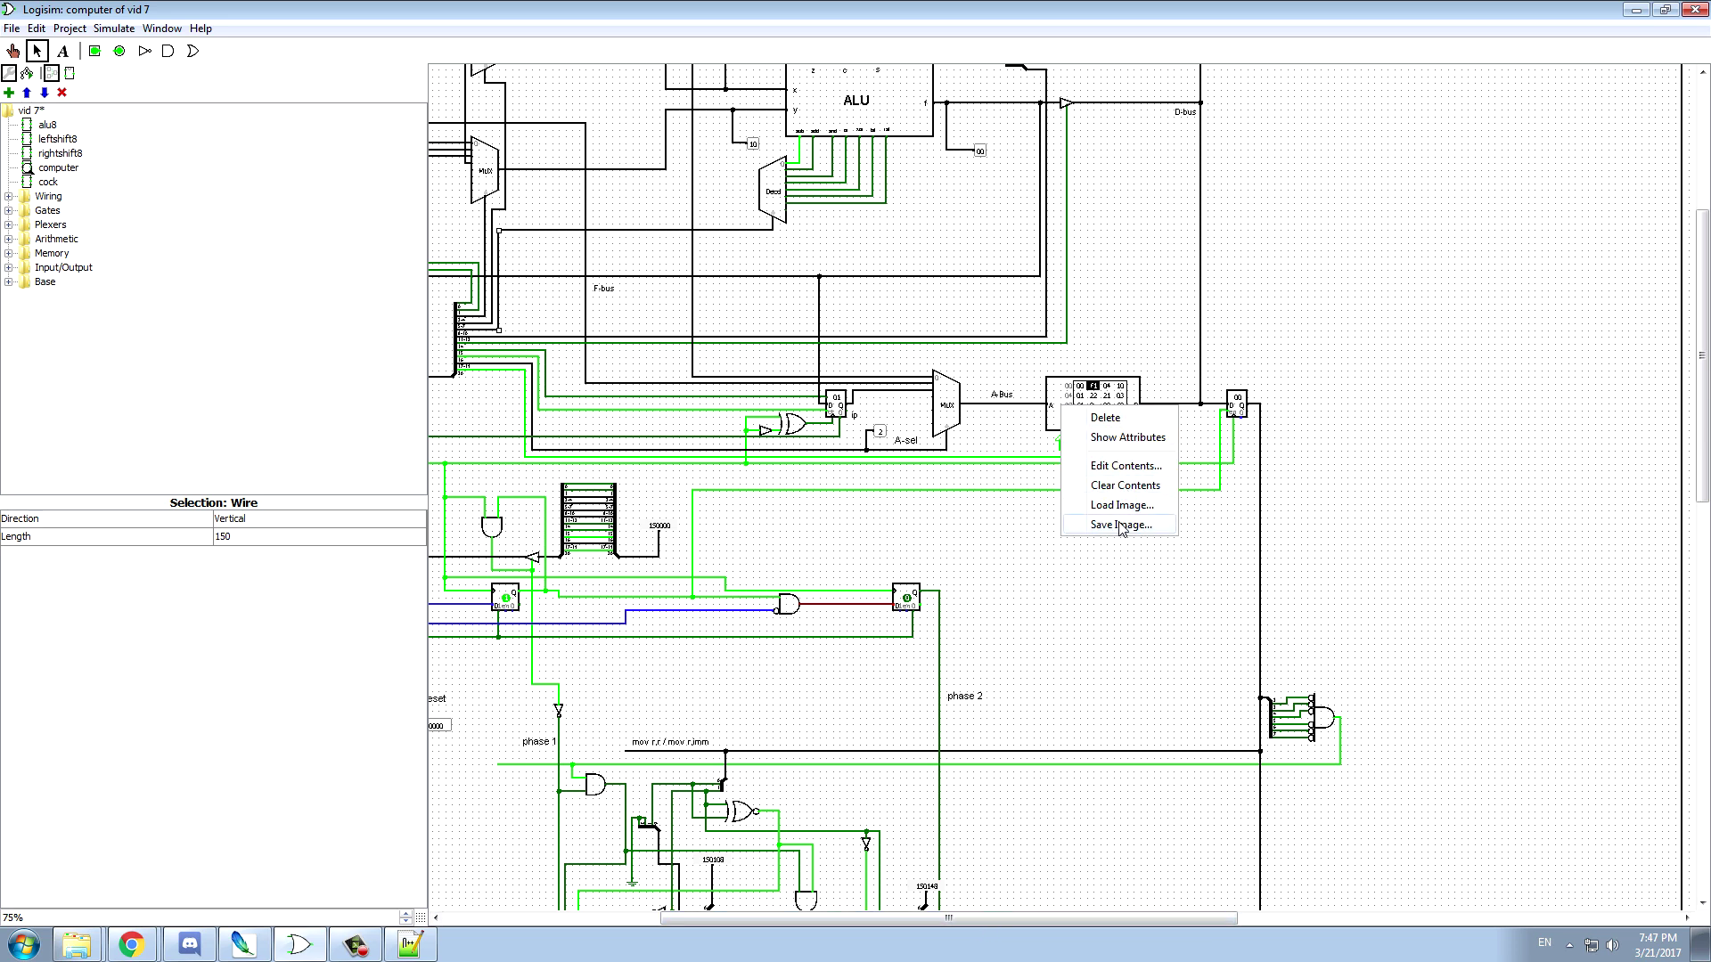
{"action": "left_click", "coordinate": [1125, 465]}
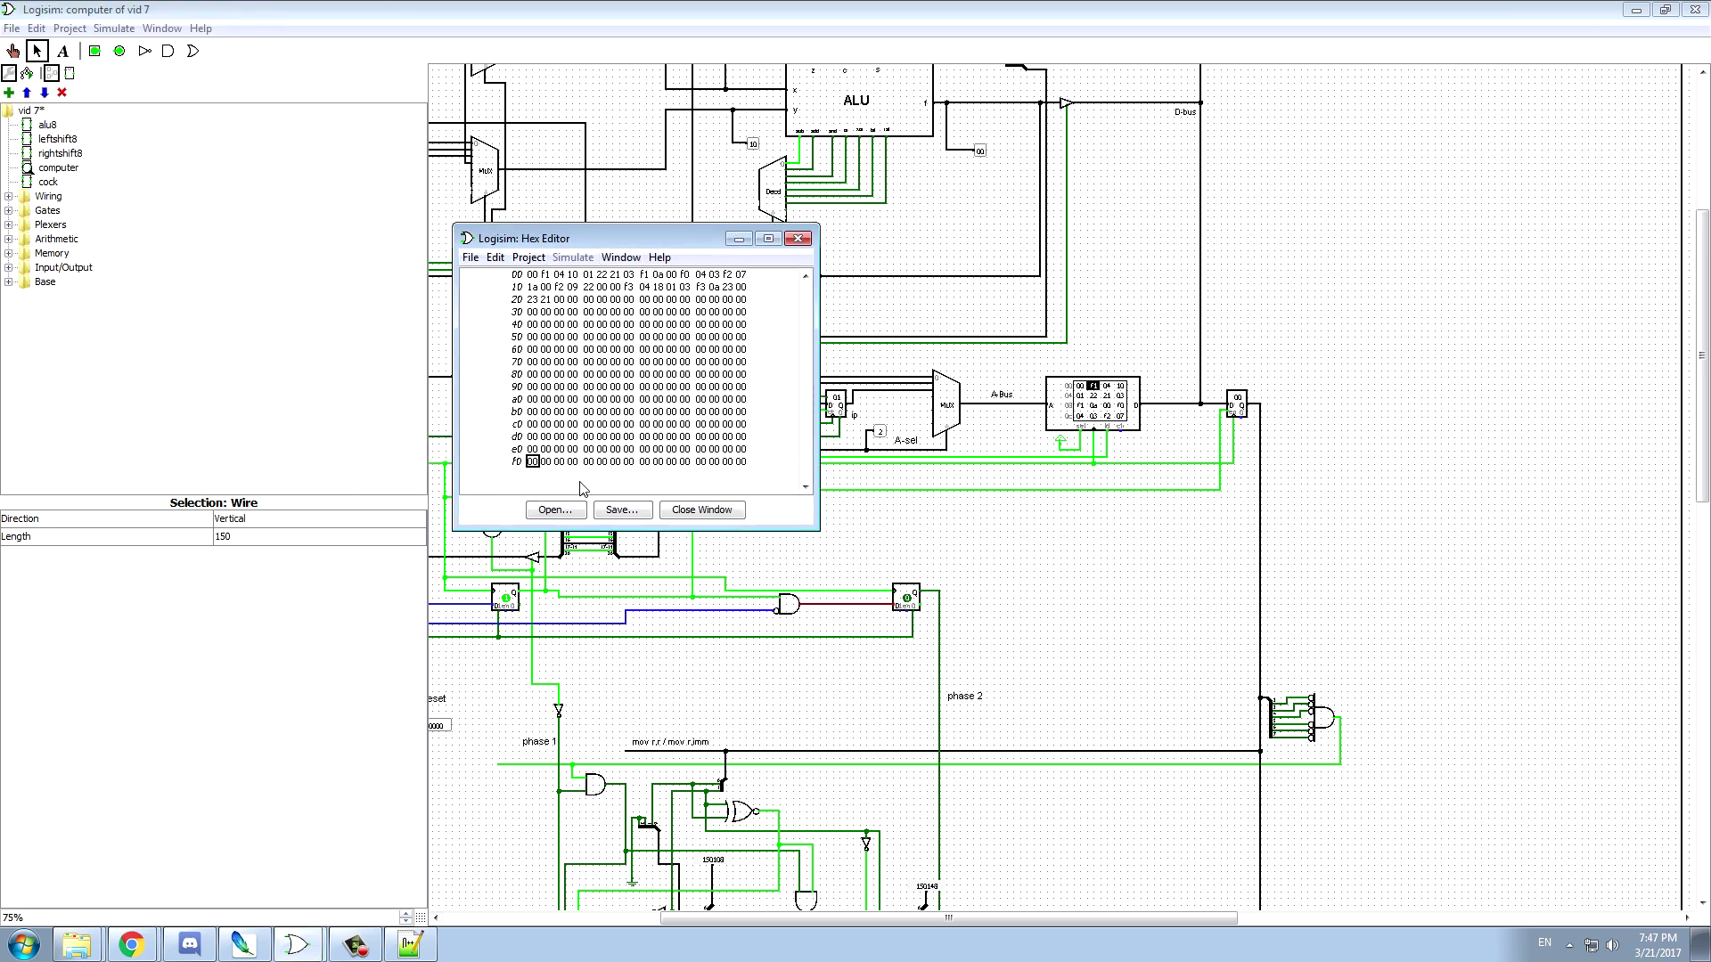
{"action": "key", "text": "Tab"}
{"action": "left_click", "coordinate": [550, 463]}
{"action": "left_click", "coordinate": [698, 515]}
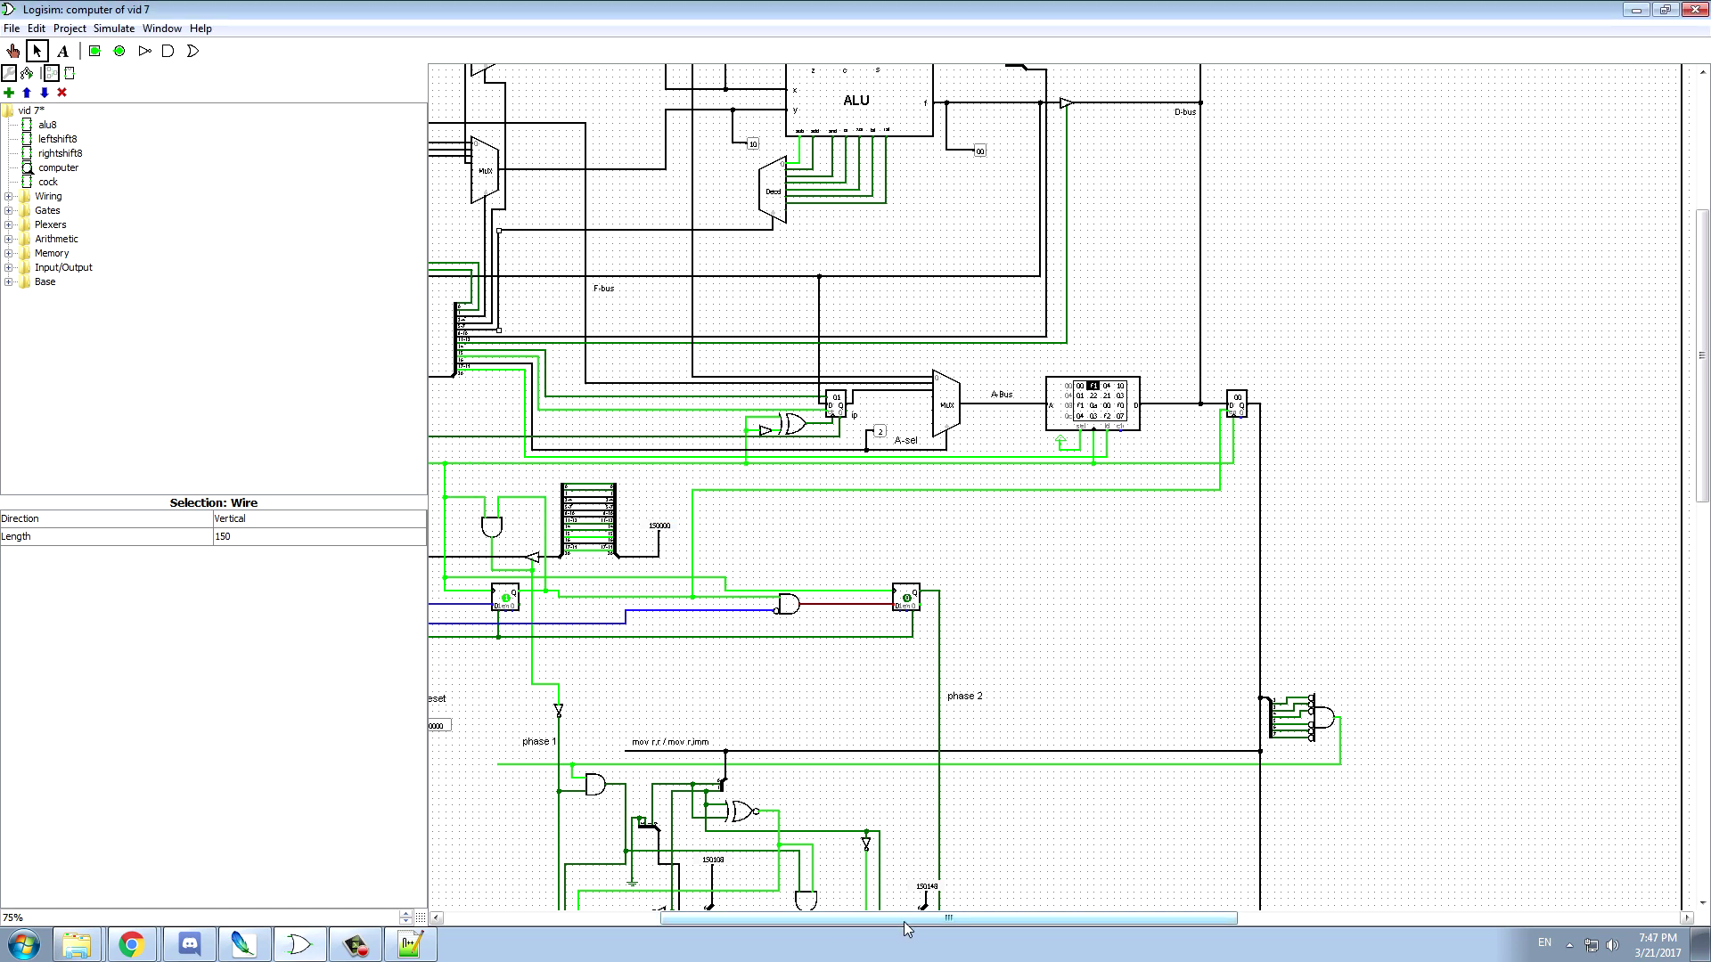
- Reset the computer circuit by poking its clr button
{"action": "left_click_drag", "start_coordinate": [905, 921], "coordinate": [707, 935]}
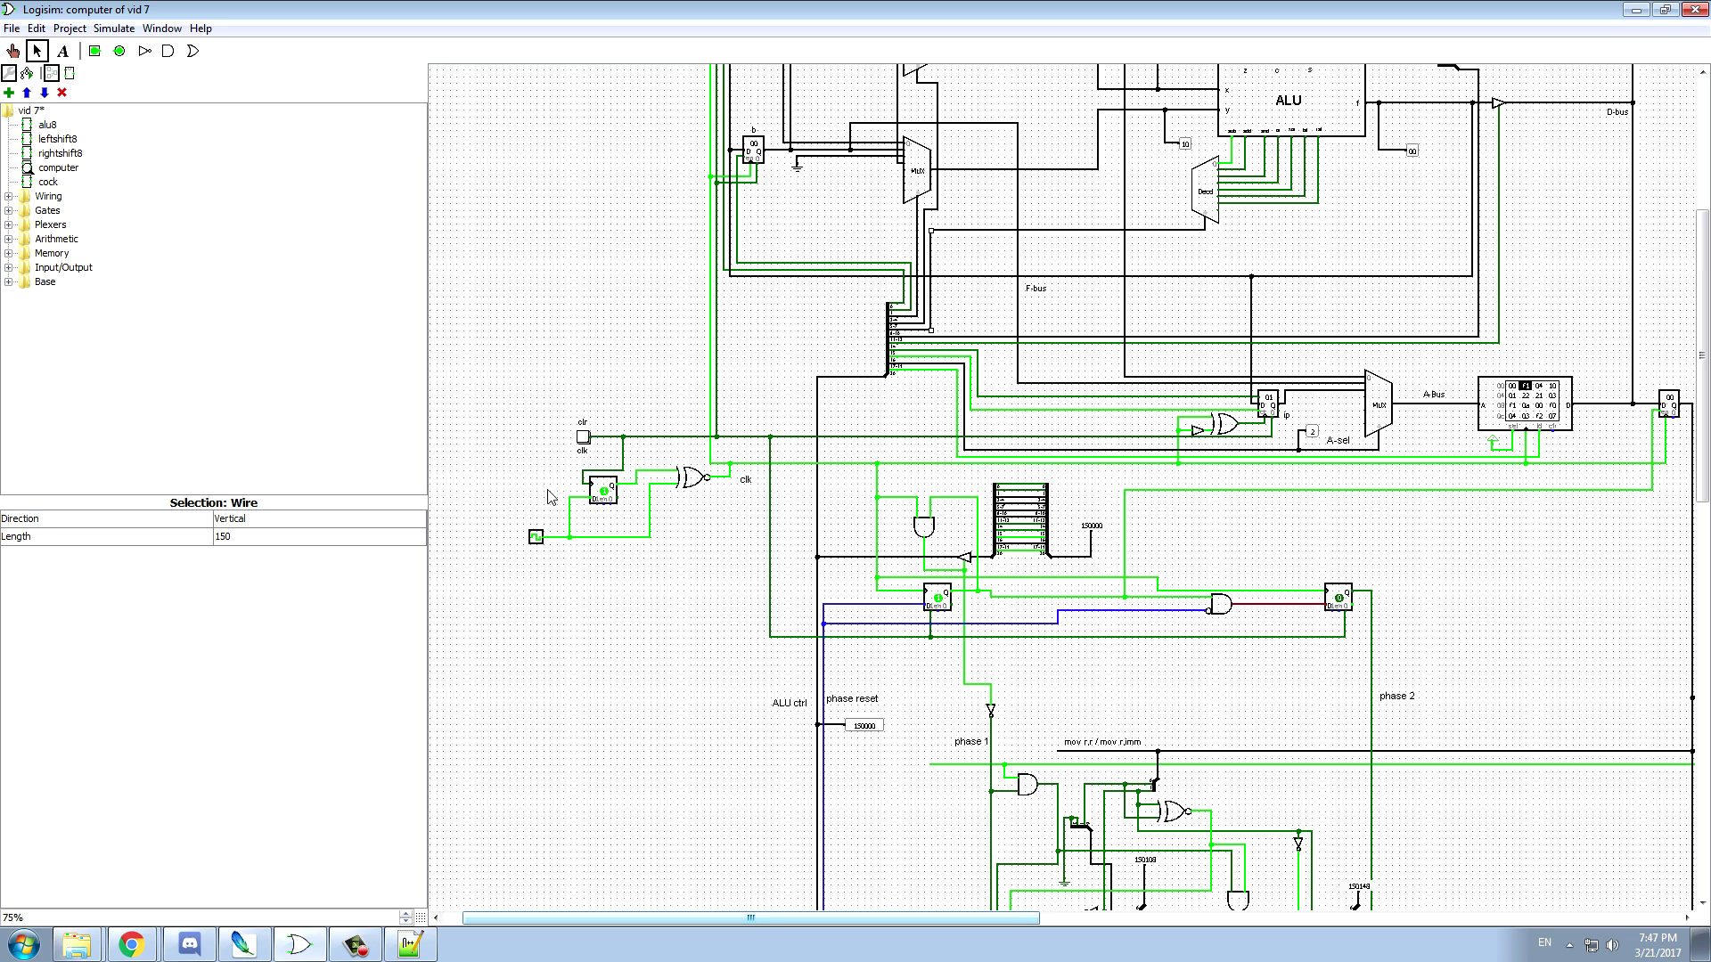
{"action": "left_click", "coordinate": [584, 438]}
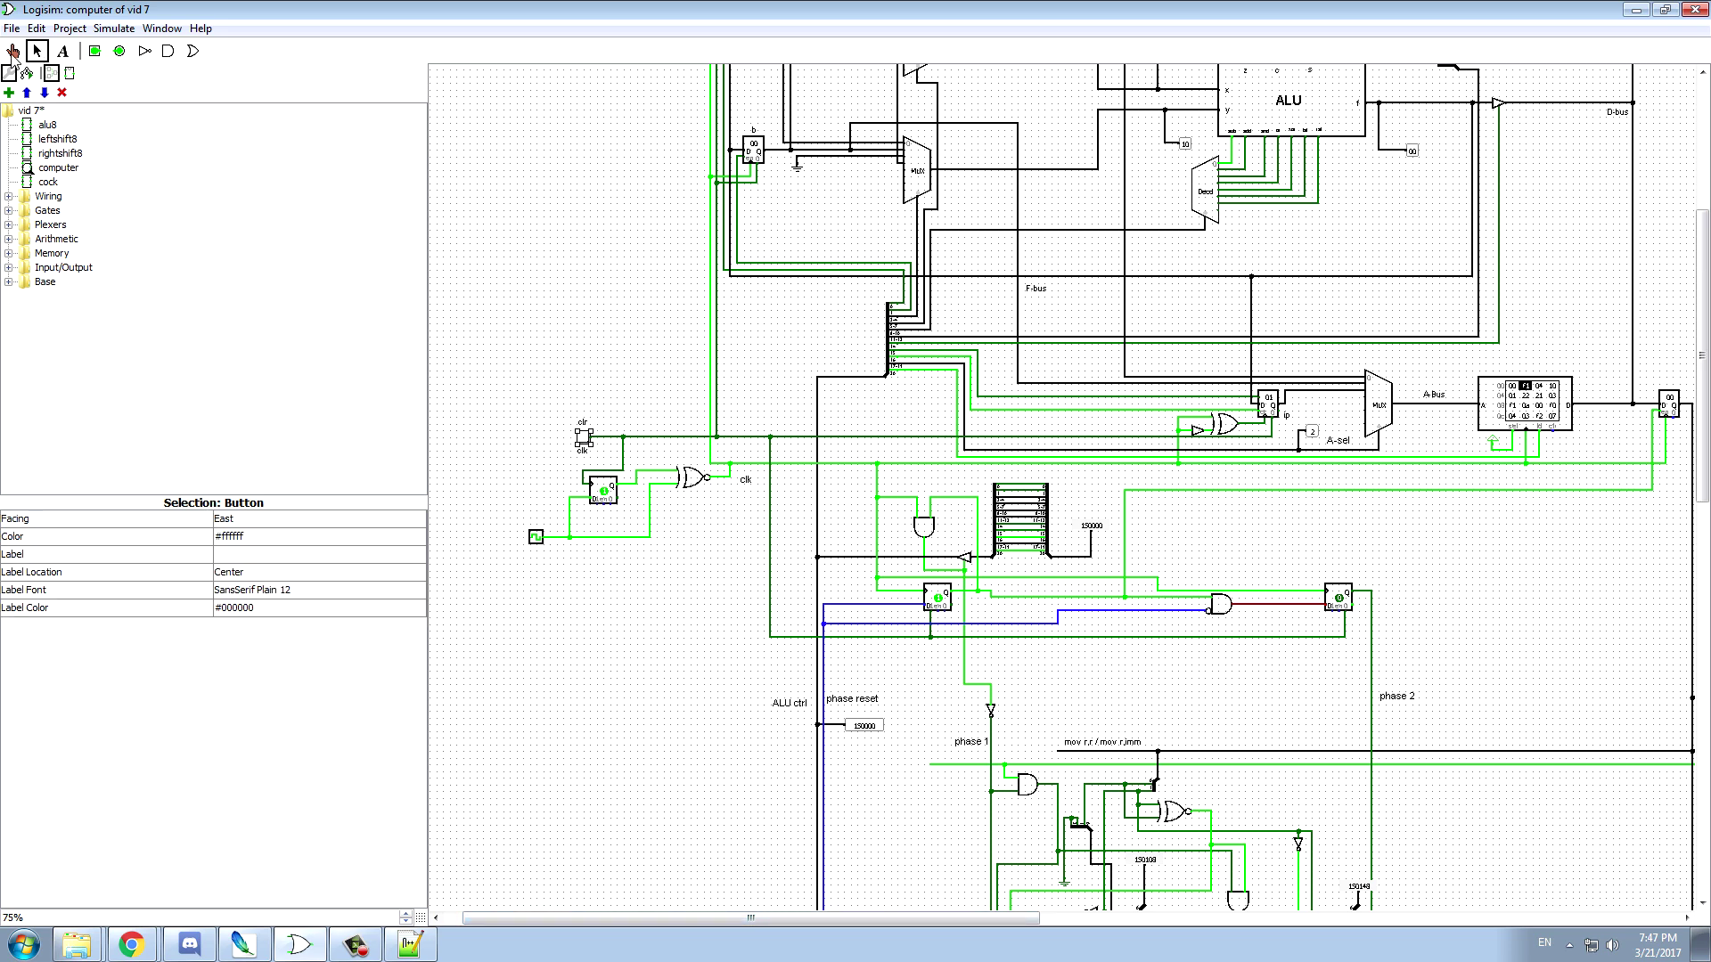
{"action": "left_click", "coordinate": [13, 53]}
{"action": "left_click", "coordinate": [585, 438]}
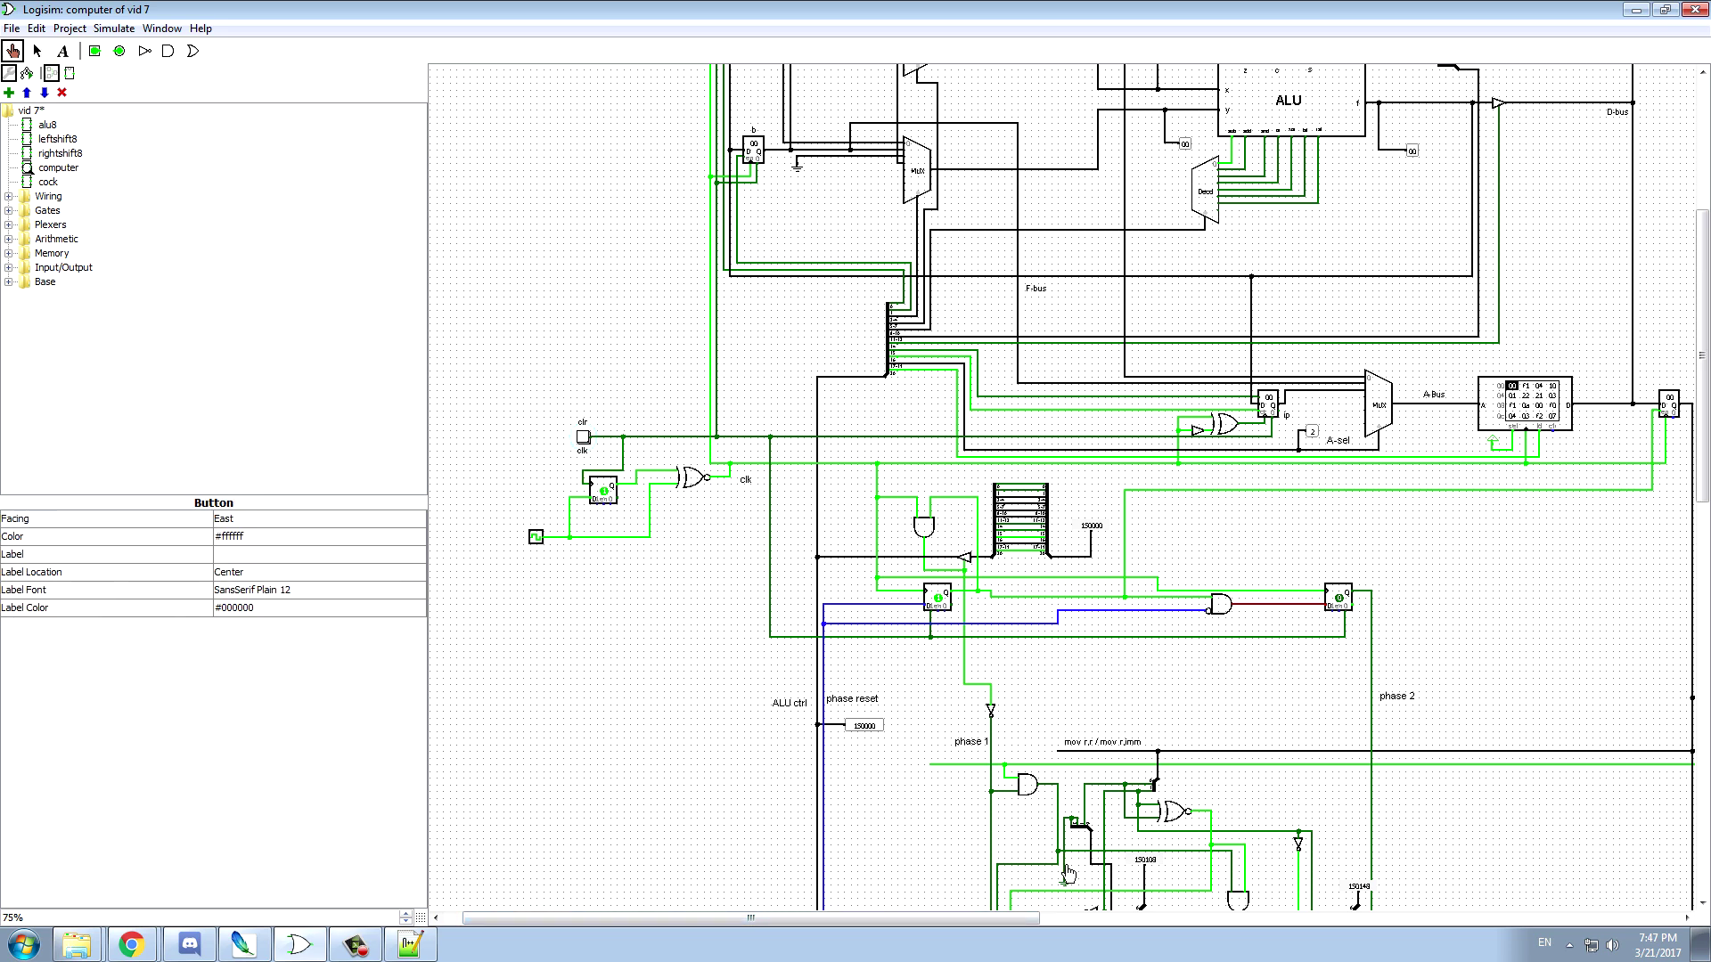
- Examine the in_x and in_y values at F0 and F1 in the RAM contents while the program runs
{"action": "mouse_move", "coordinate": [989, 922]}
{"action": "left_mouse_down"}
{"action": "mouse_move", "coordinate": [966, 922]}
{"action": "mouse_move", "coordinate": [1132, 923]}
{"action": "mouse_move", "coordinate": [972, 930]}
{"action": "left_mouse_up"}
{"action": "scroll", "coordinate": [1034, 884], "scroll_direction": "up", "scroll_amount": 3}
{"action": "scroll", "coordinate": [1033, 884], "scroll_direction": "up", "scroll_amount": 1}
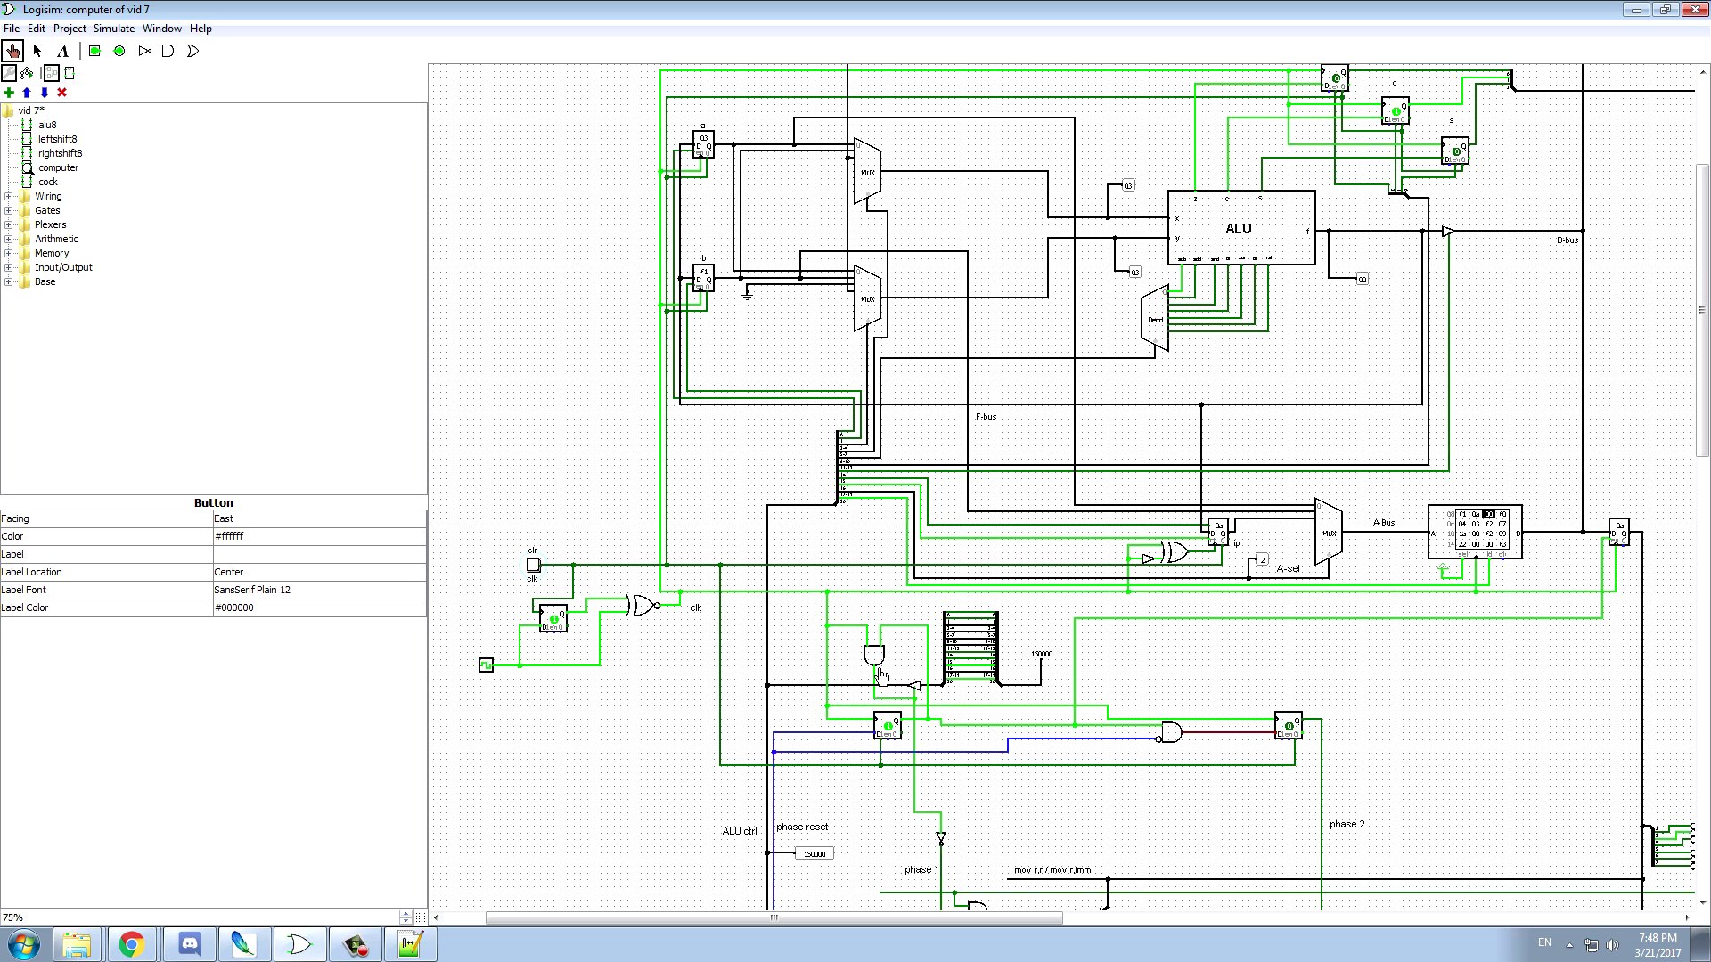
{"action": "right_click", "coordinate": [1437, 518]}
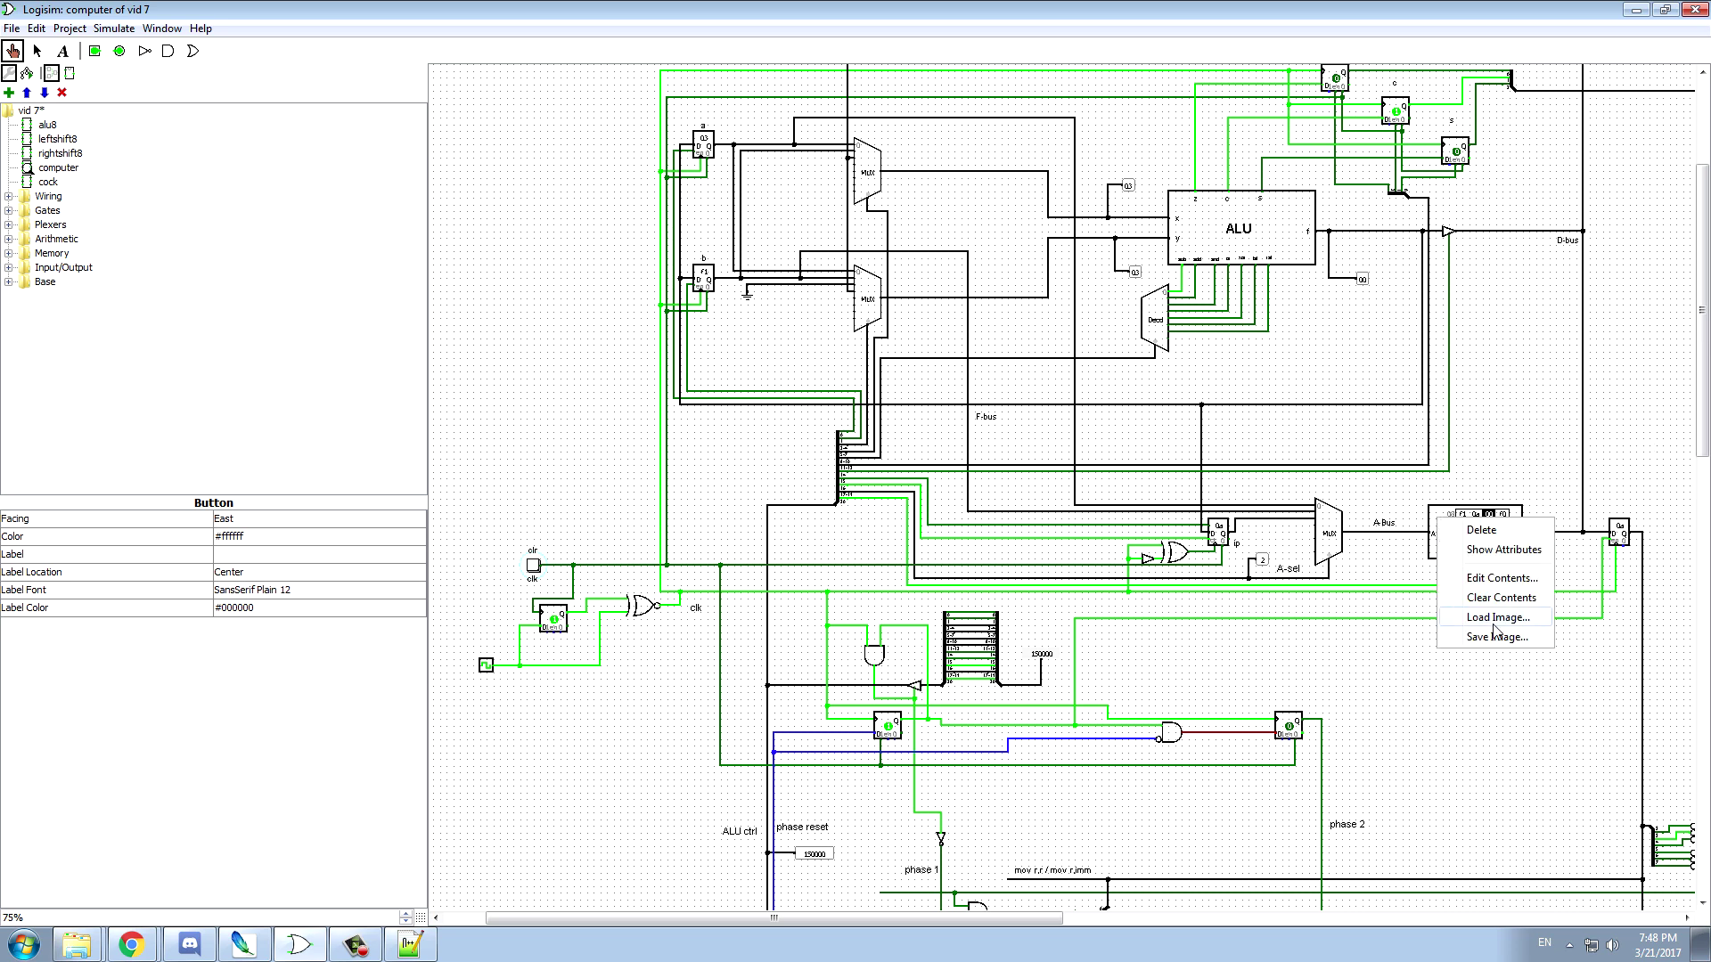
{"action": "left_click", "coordinate": [1502, 578]}
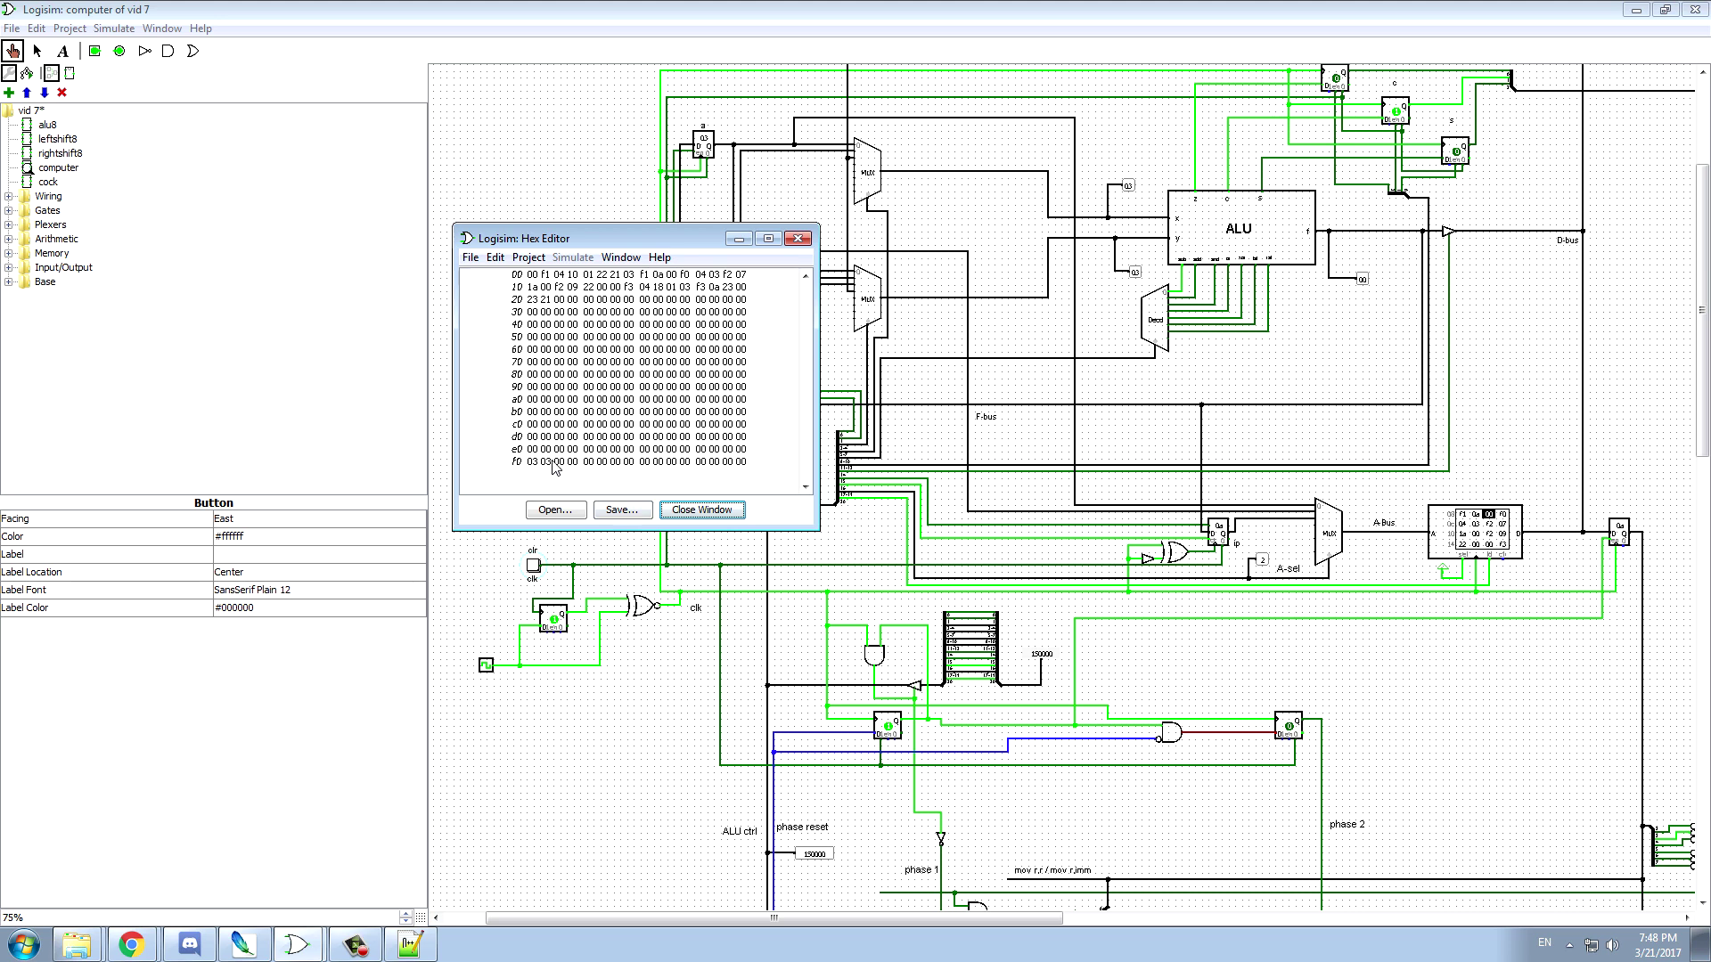
{"action": "left_click", "coordinate": [798, 238]}
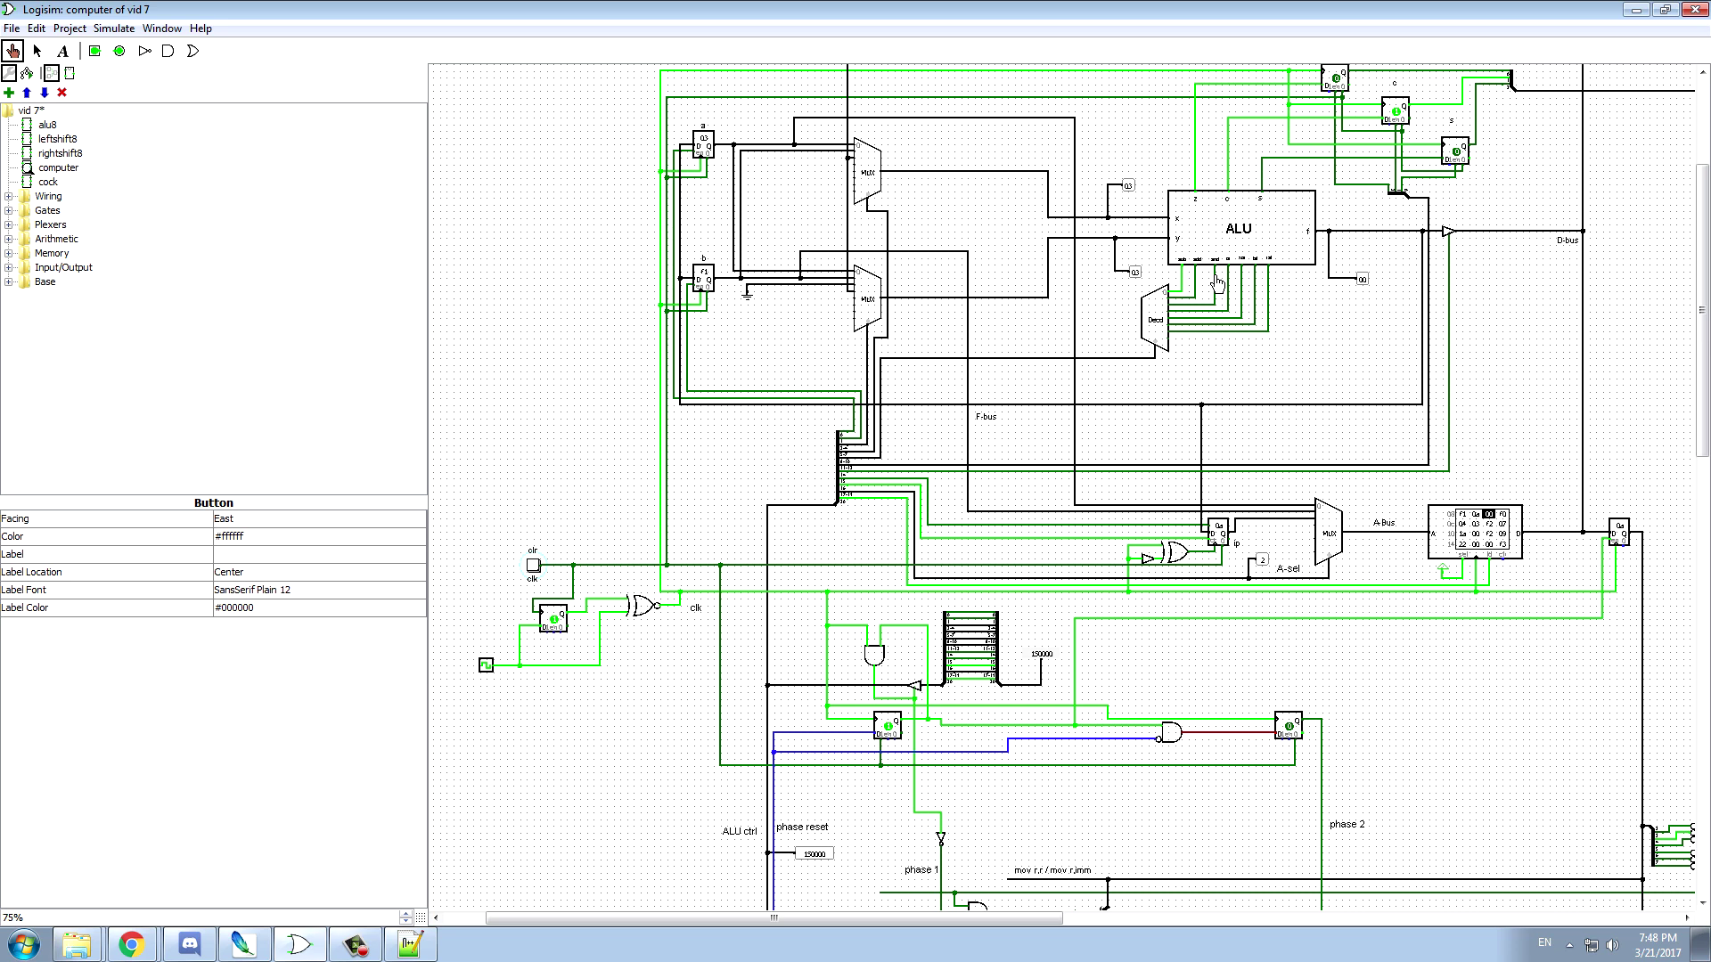
- Run the clock ticks and check the mov b,[b] instruction at address 0F against the Mul0_asm sheet
{"action": "key", "text": "ctrl+k"}
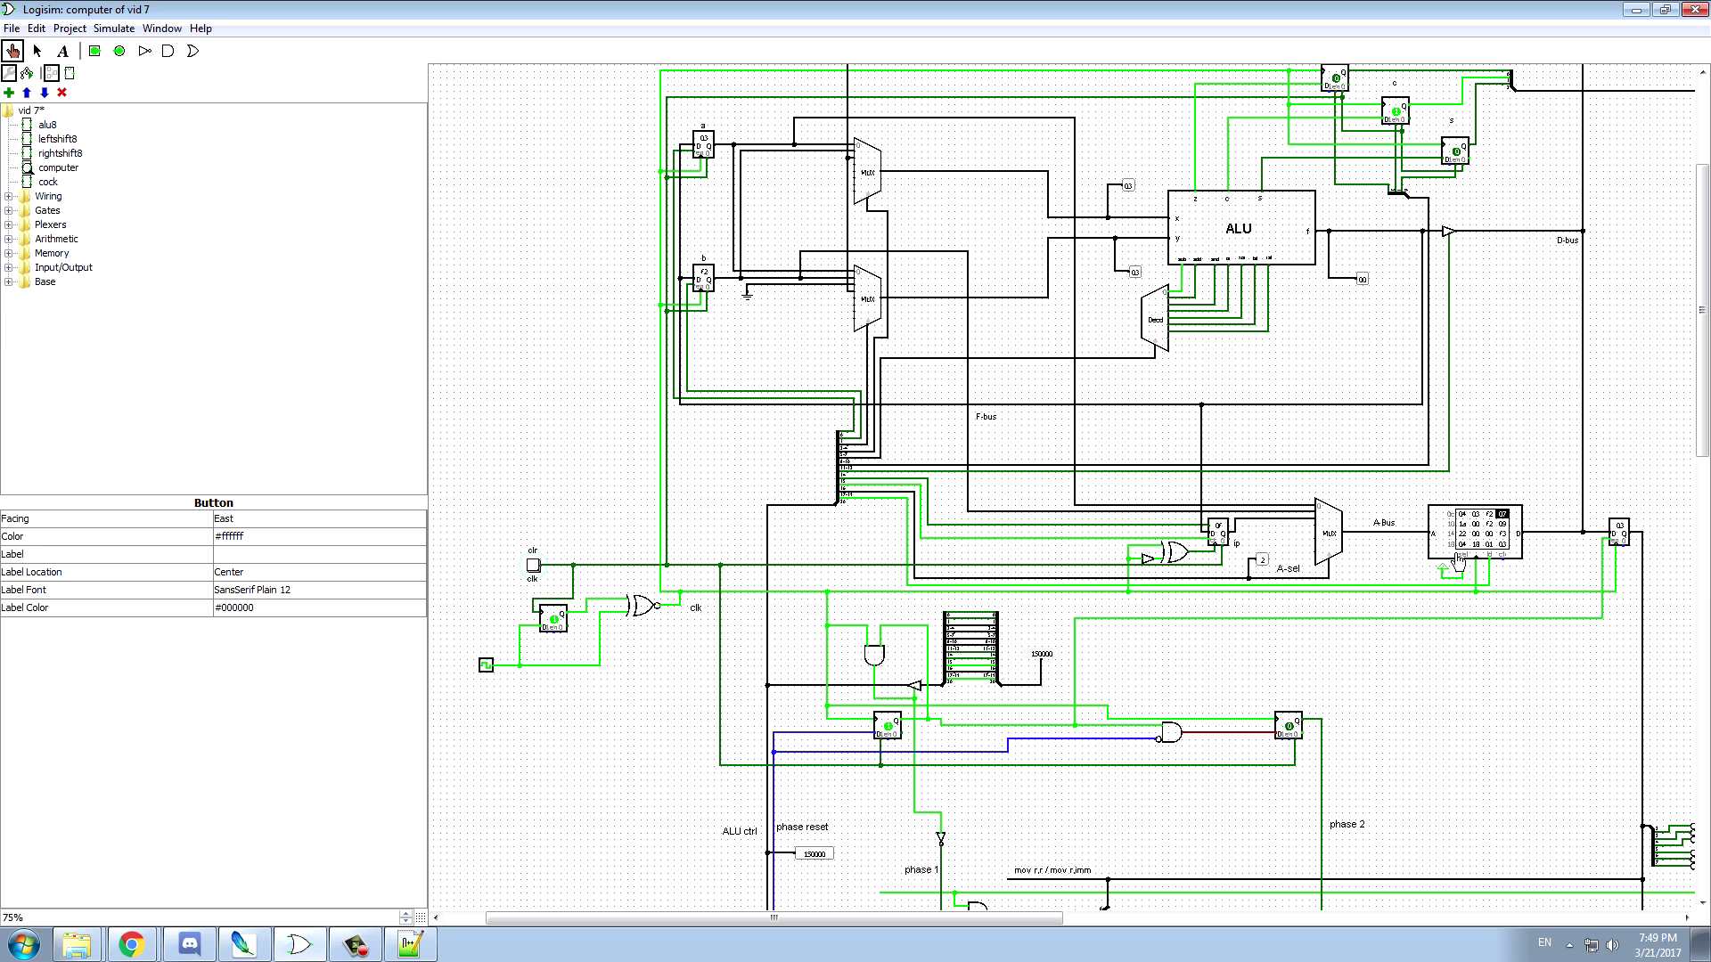
{"action": "mouse_move", "coordinate": [144, 956]}
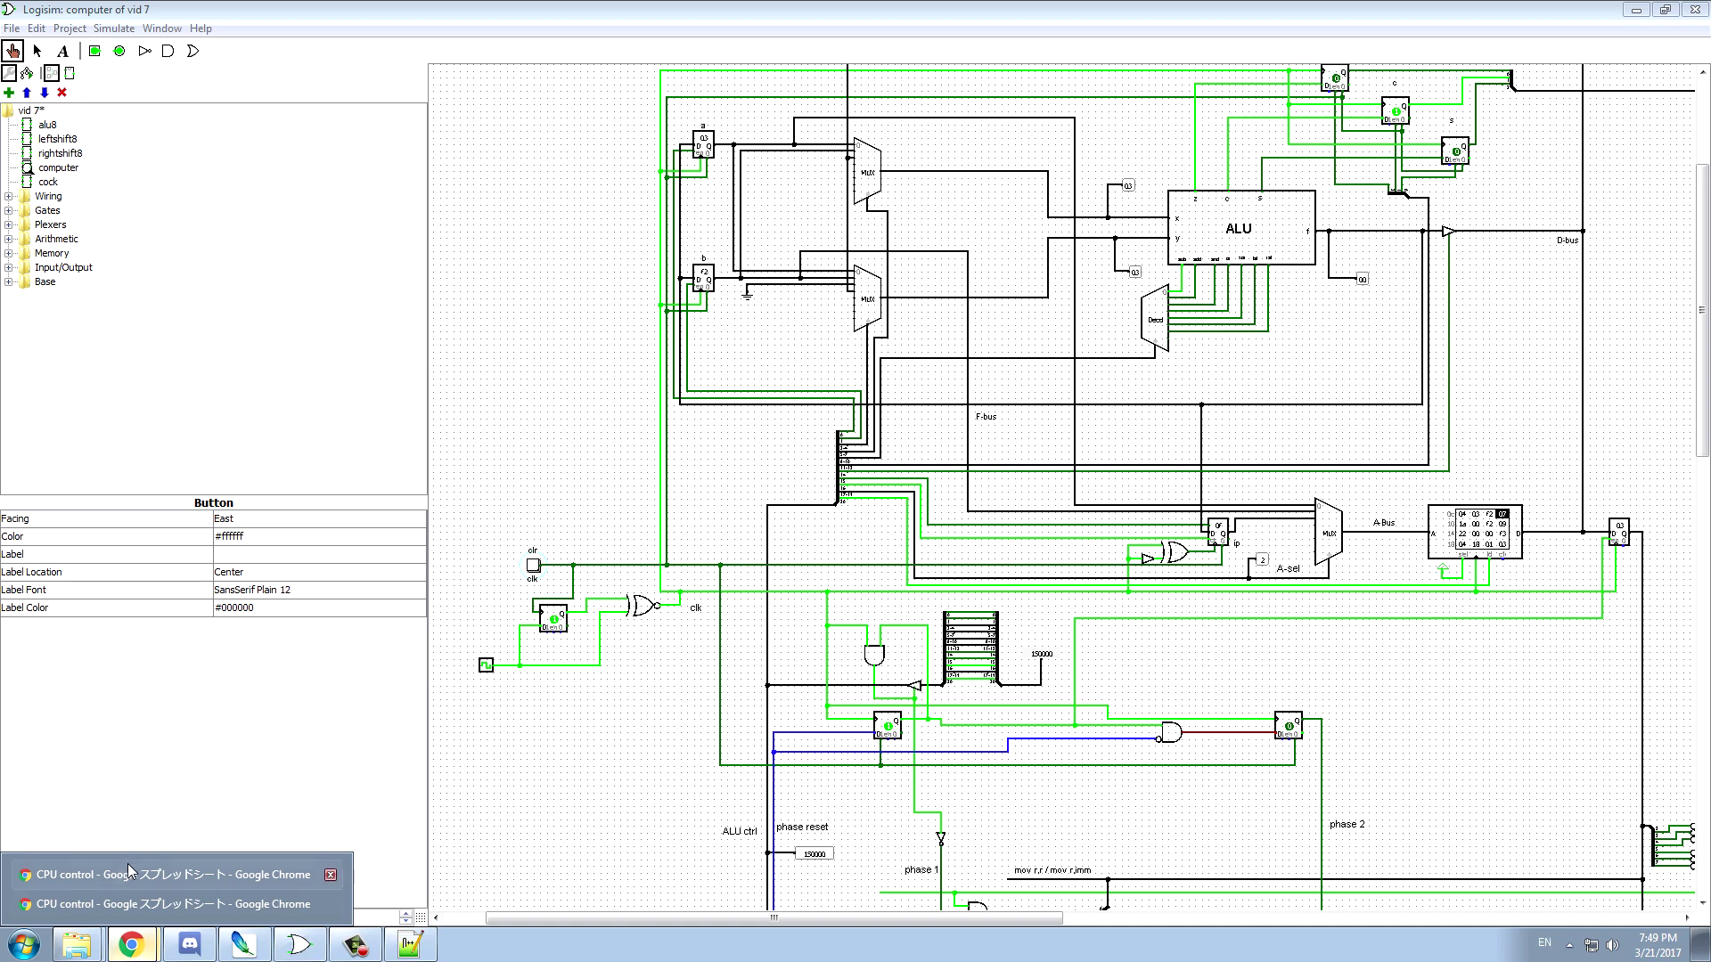
{"action": "left_click", "coordinate": [206, 442]}
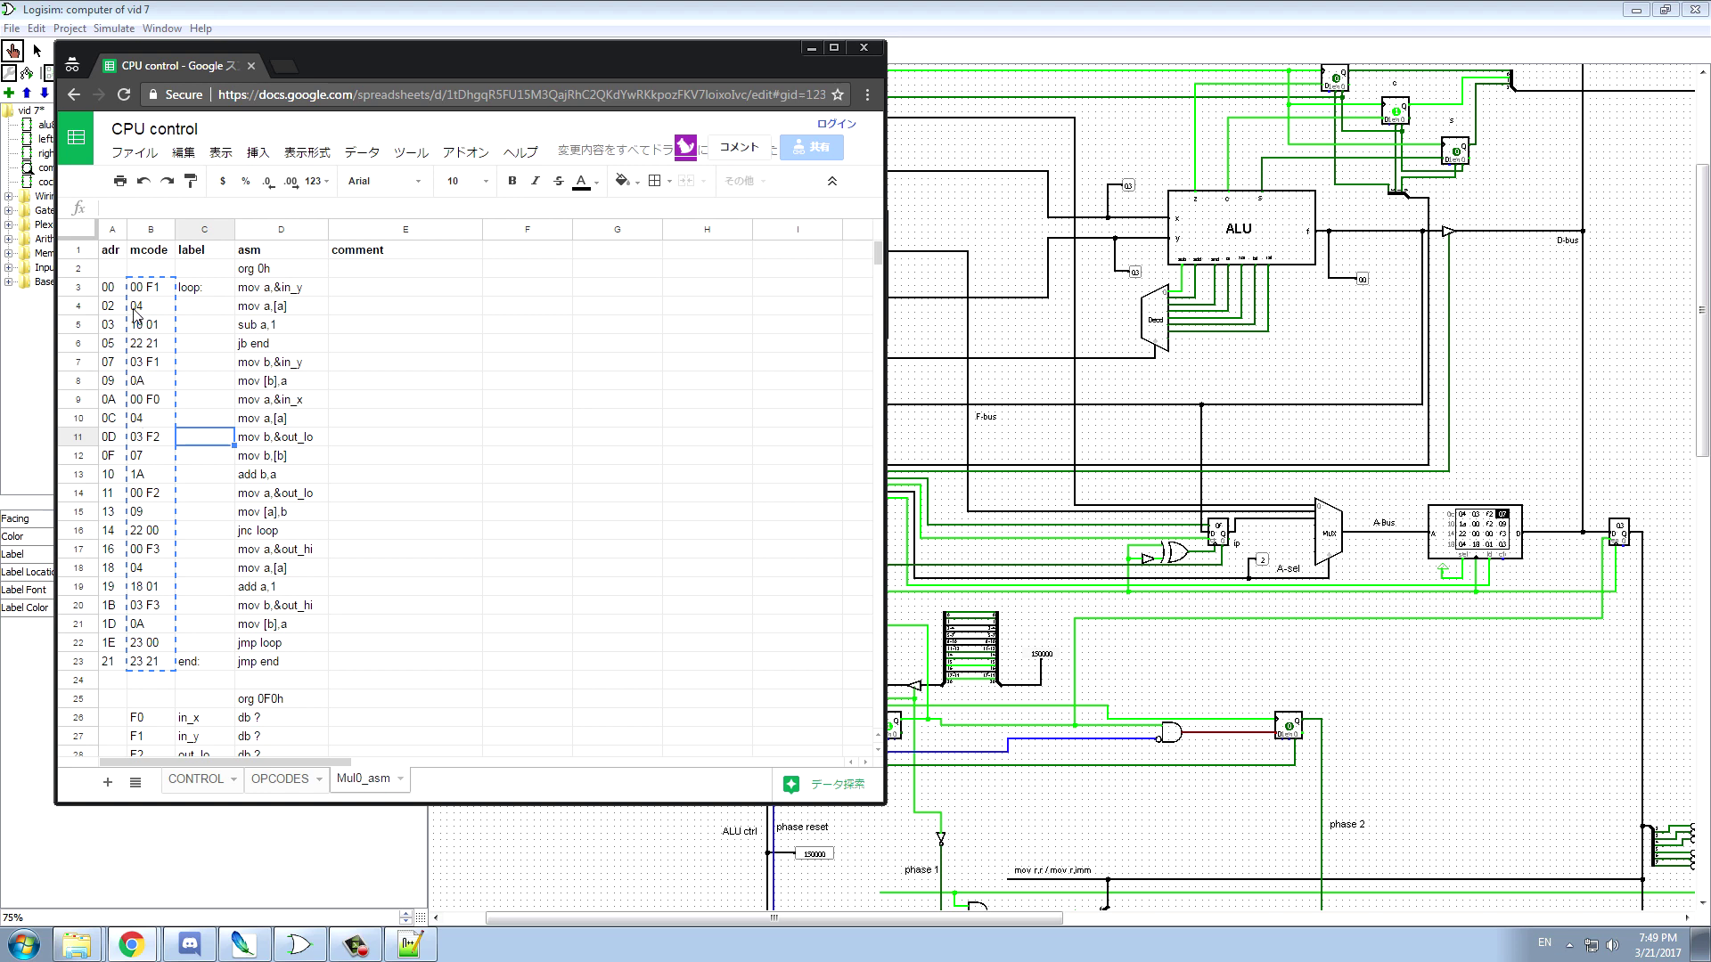
{"action": "left_click", "coordinate": [153, 461]}
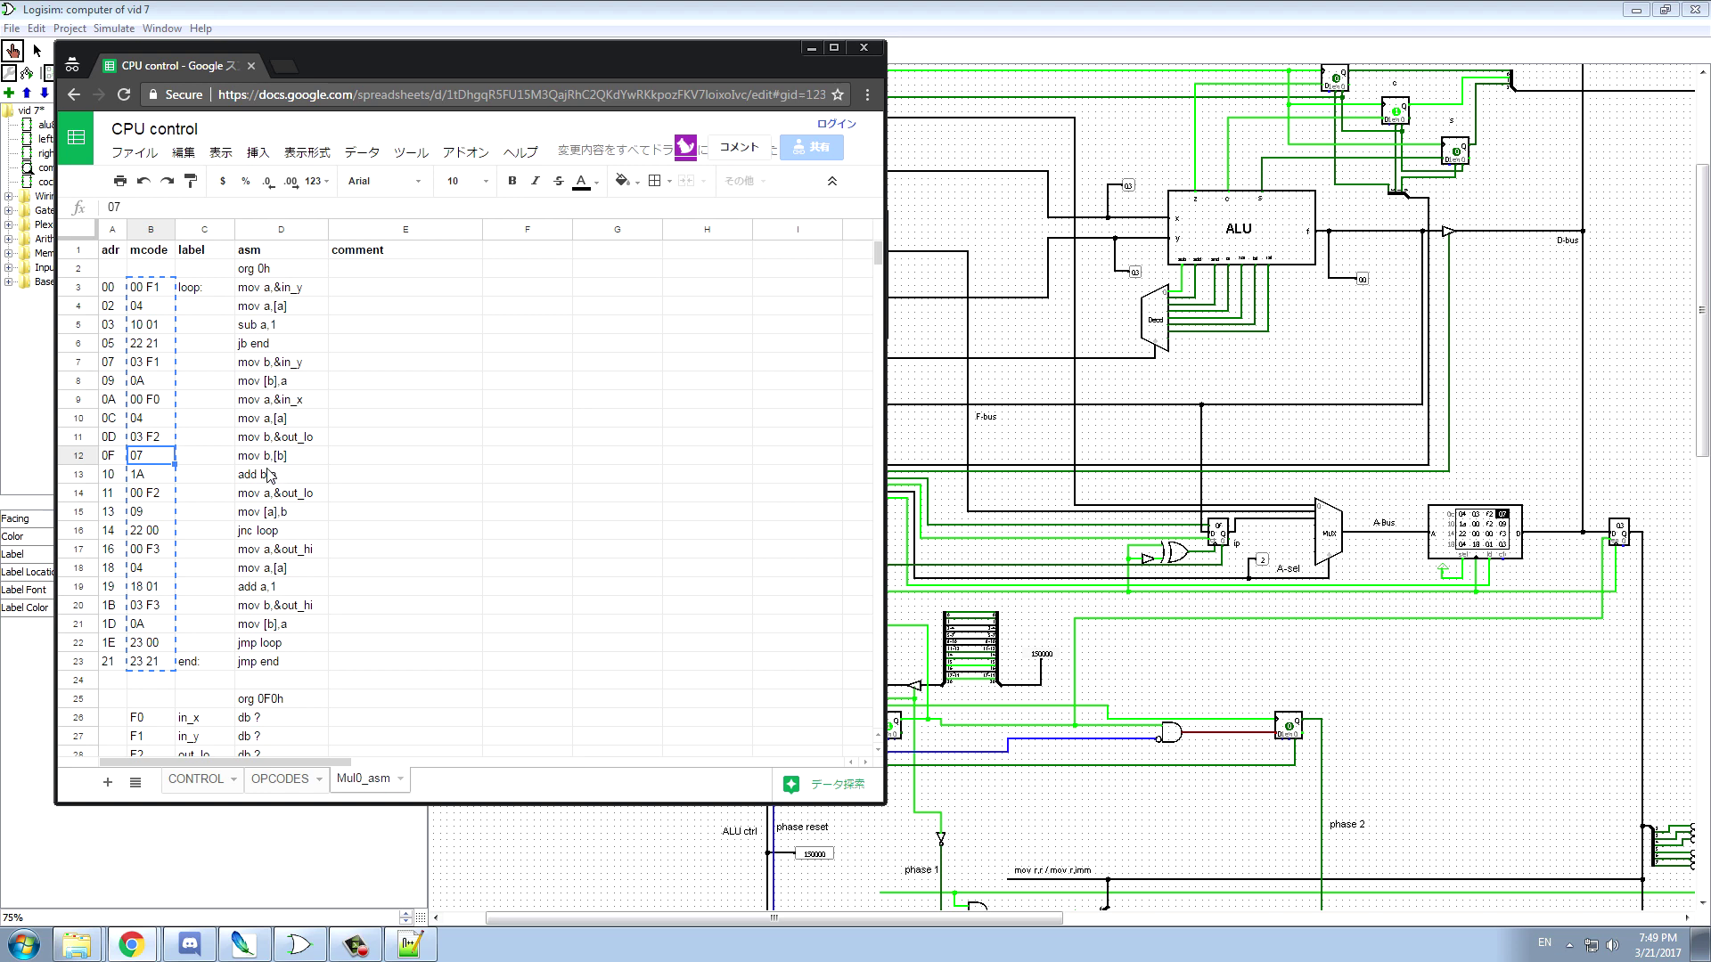
{"action": "left_click", "coordinate": [813, 50]}
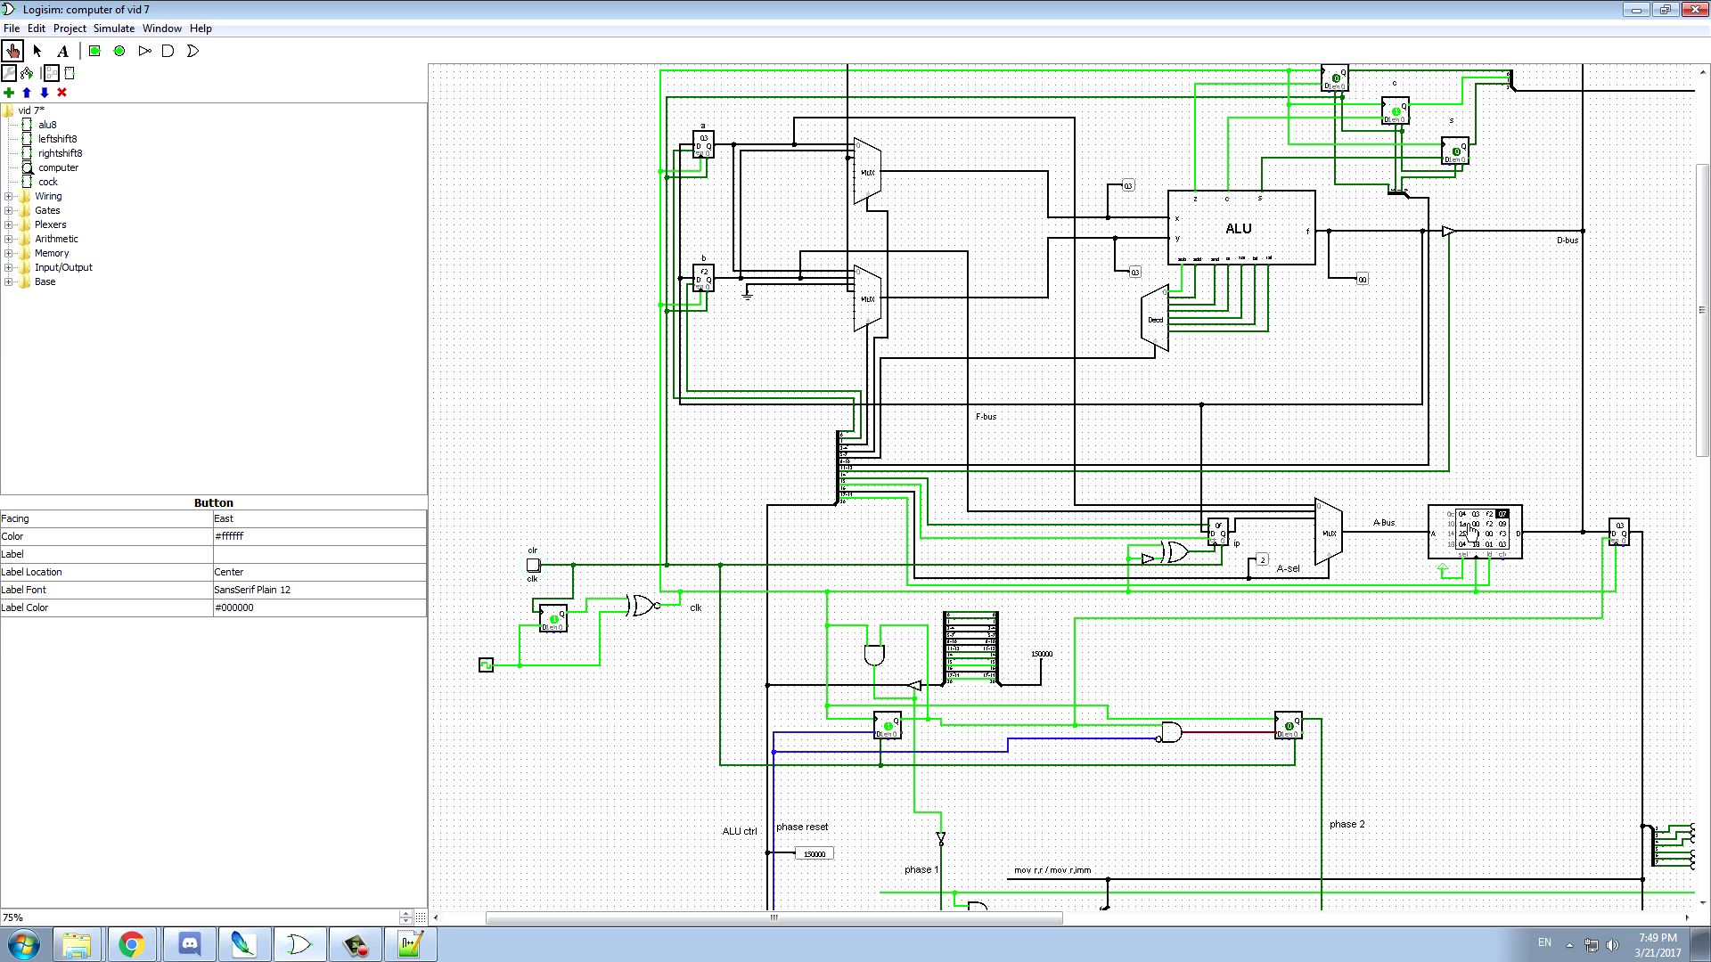
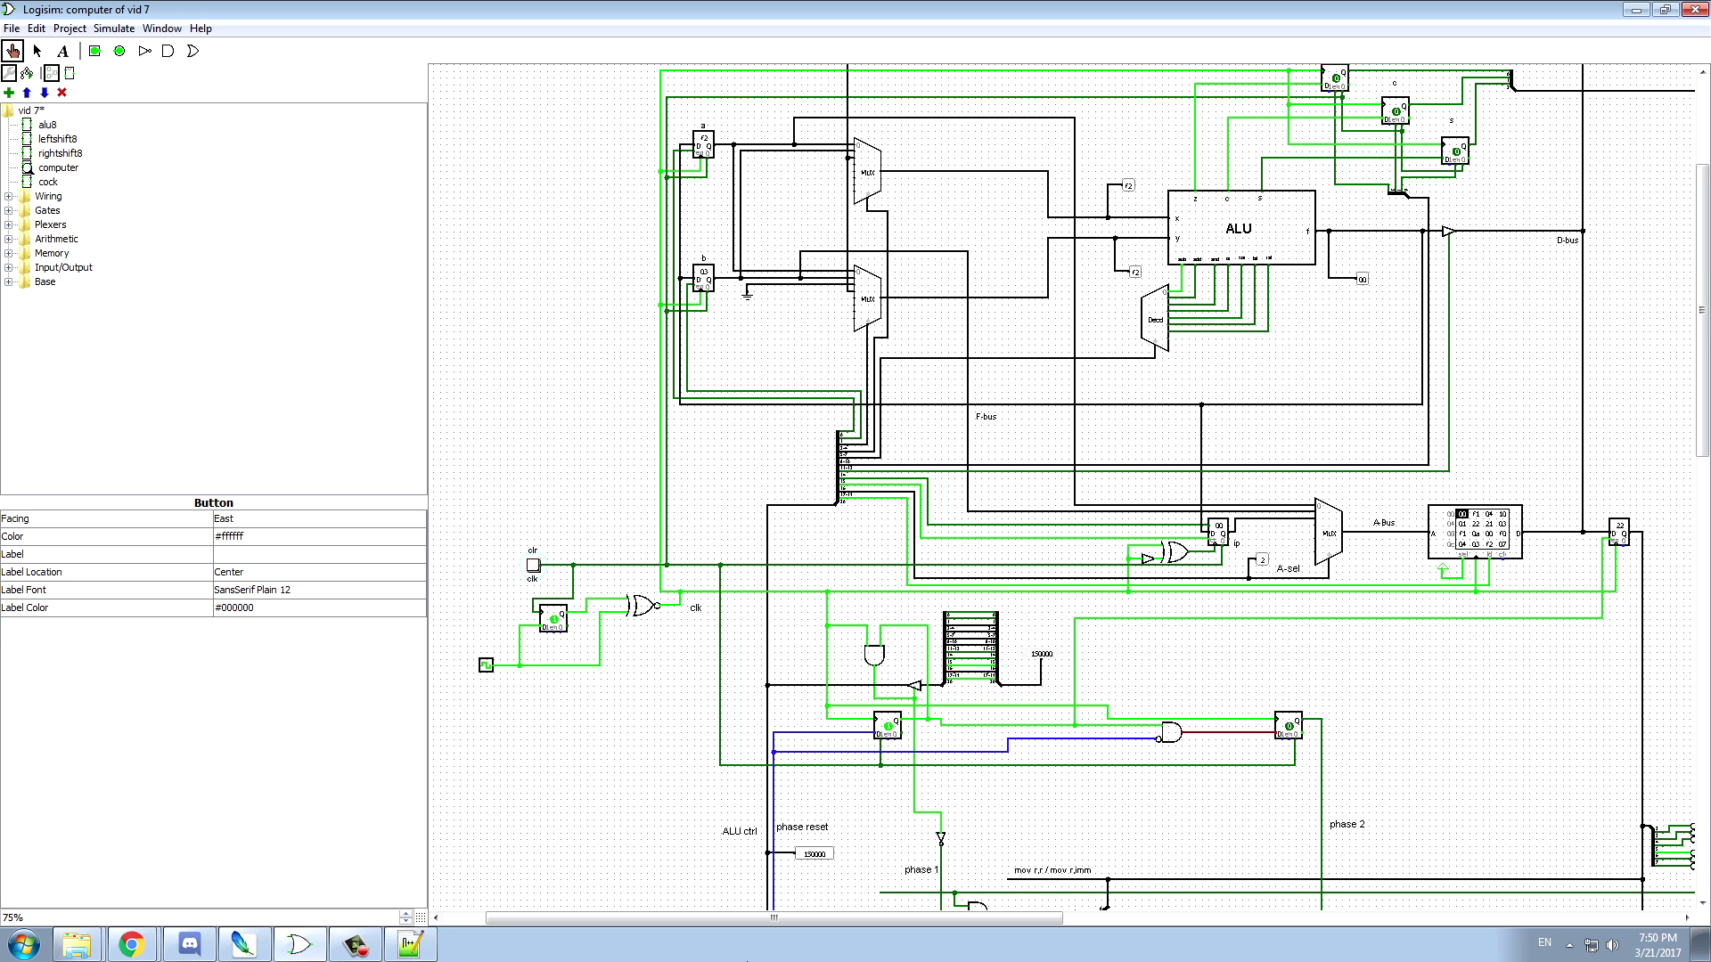
- Check the running program against the Mul0_asm listing in the CPU control spreadsheet in Chrome
{"action": "mouse_move", "coordinate": [131, 944]}
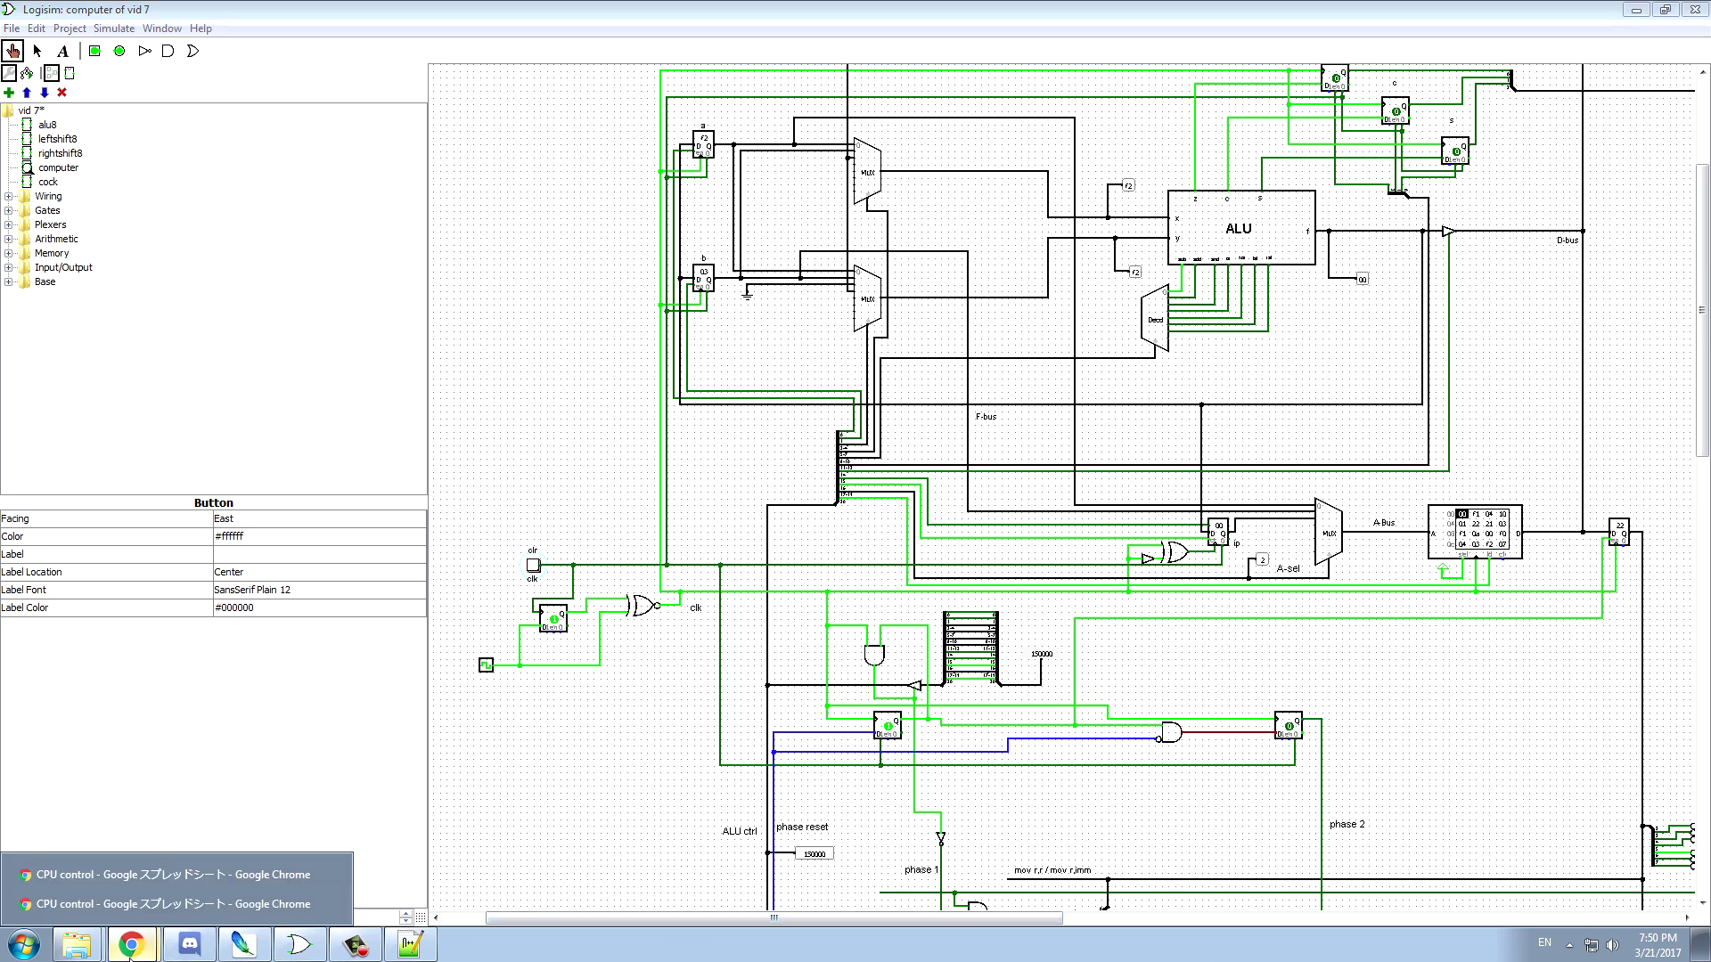
{"action": "left_click", "coordinate": [187, 887]}
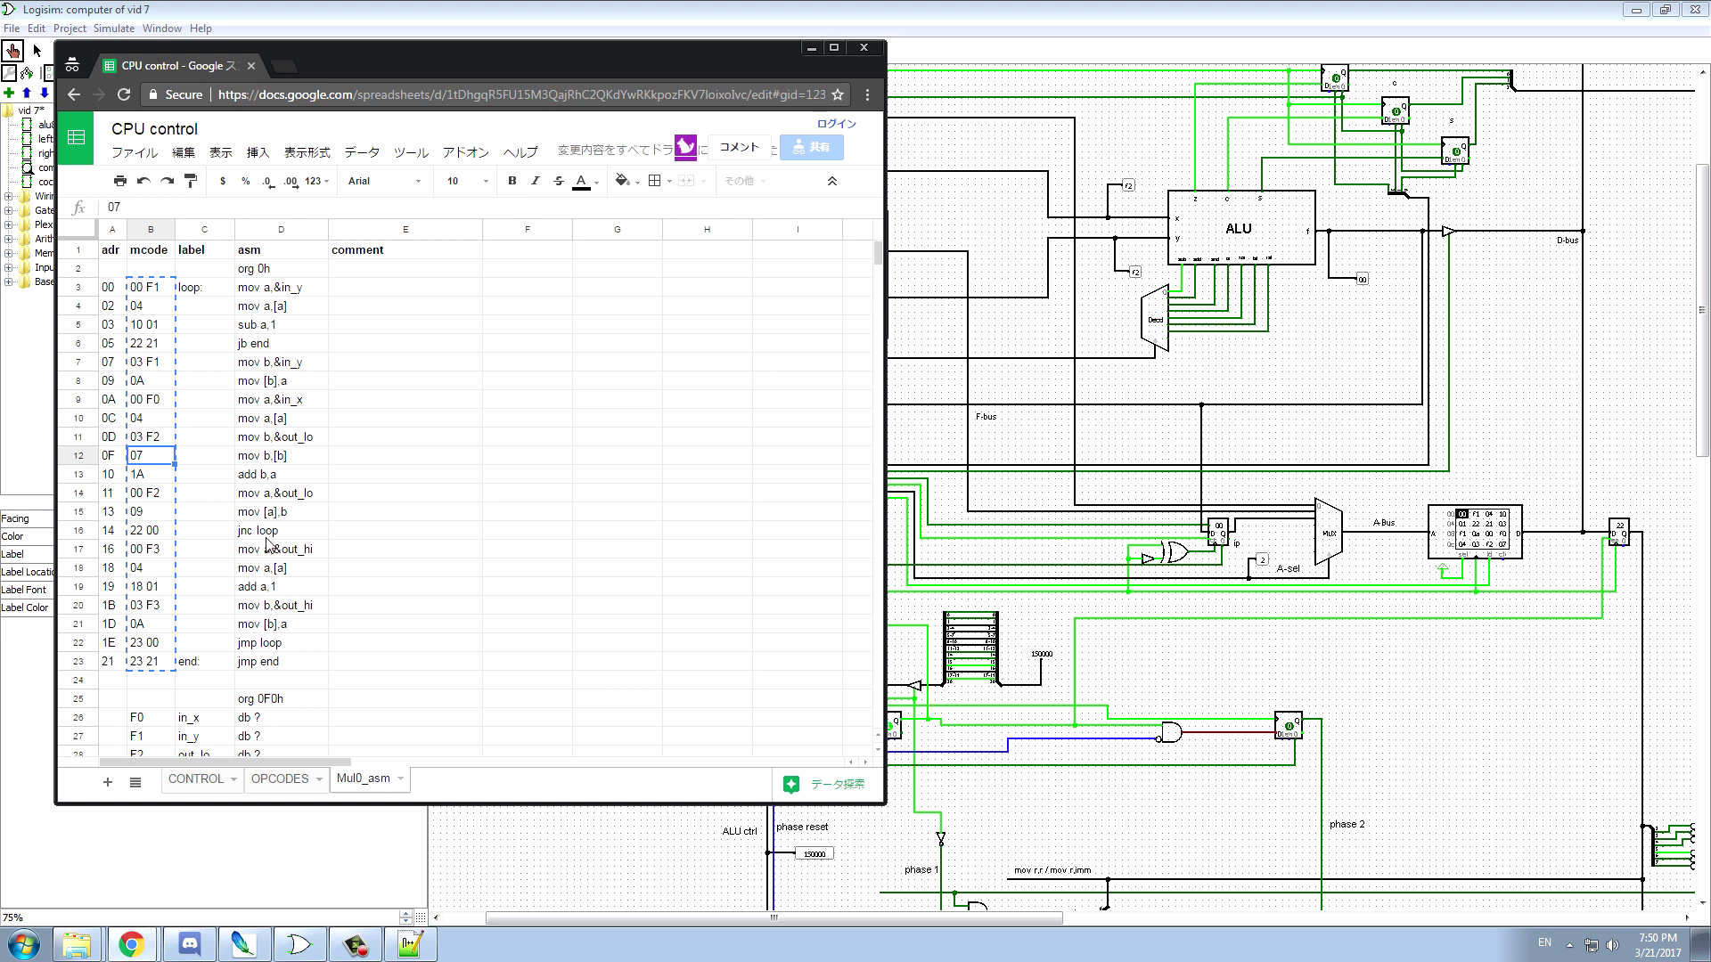
{"action": "left_click", "coordinate": [810, 49]}
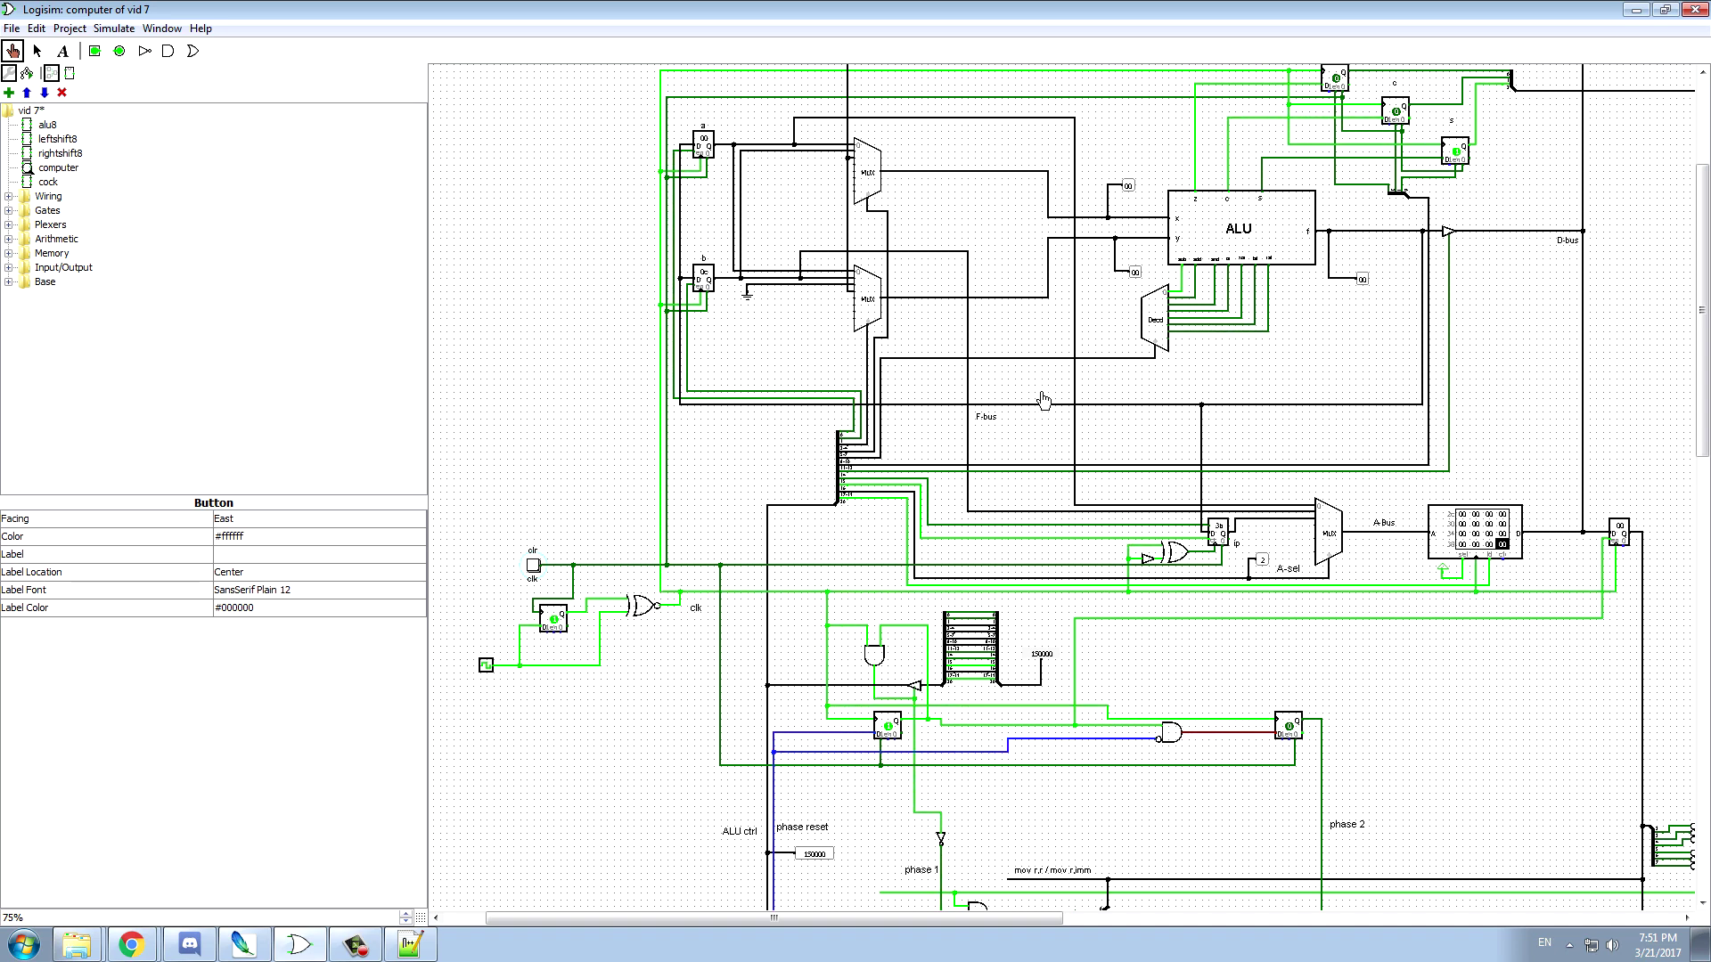
- Inspect the operands and result bytes from address F0 onward in the RAM contents
{"action": "right_click", "coordinate": [1450, 532]}
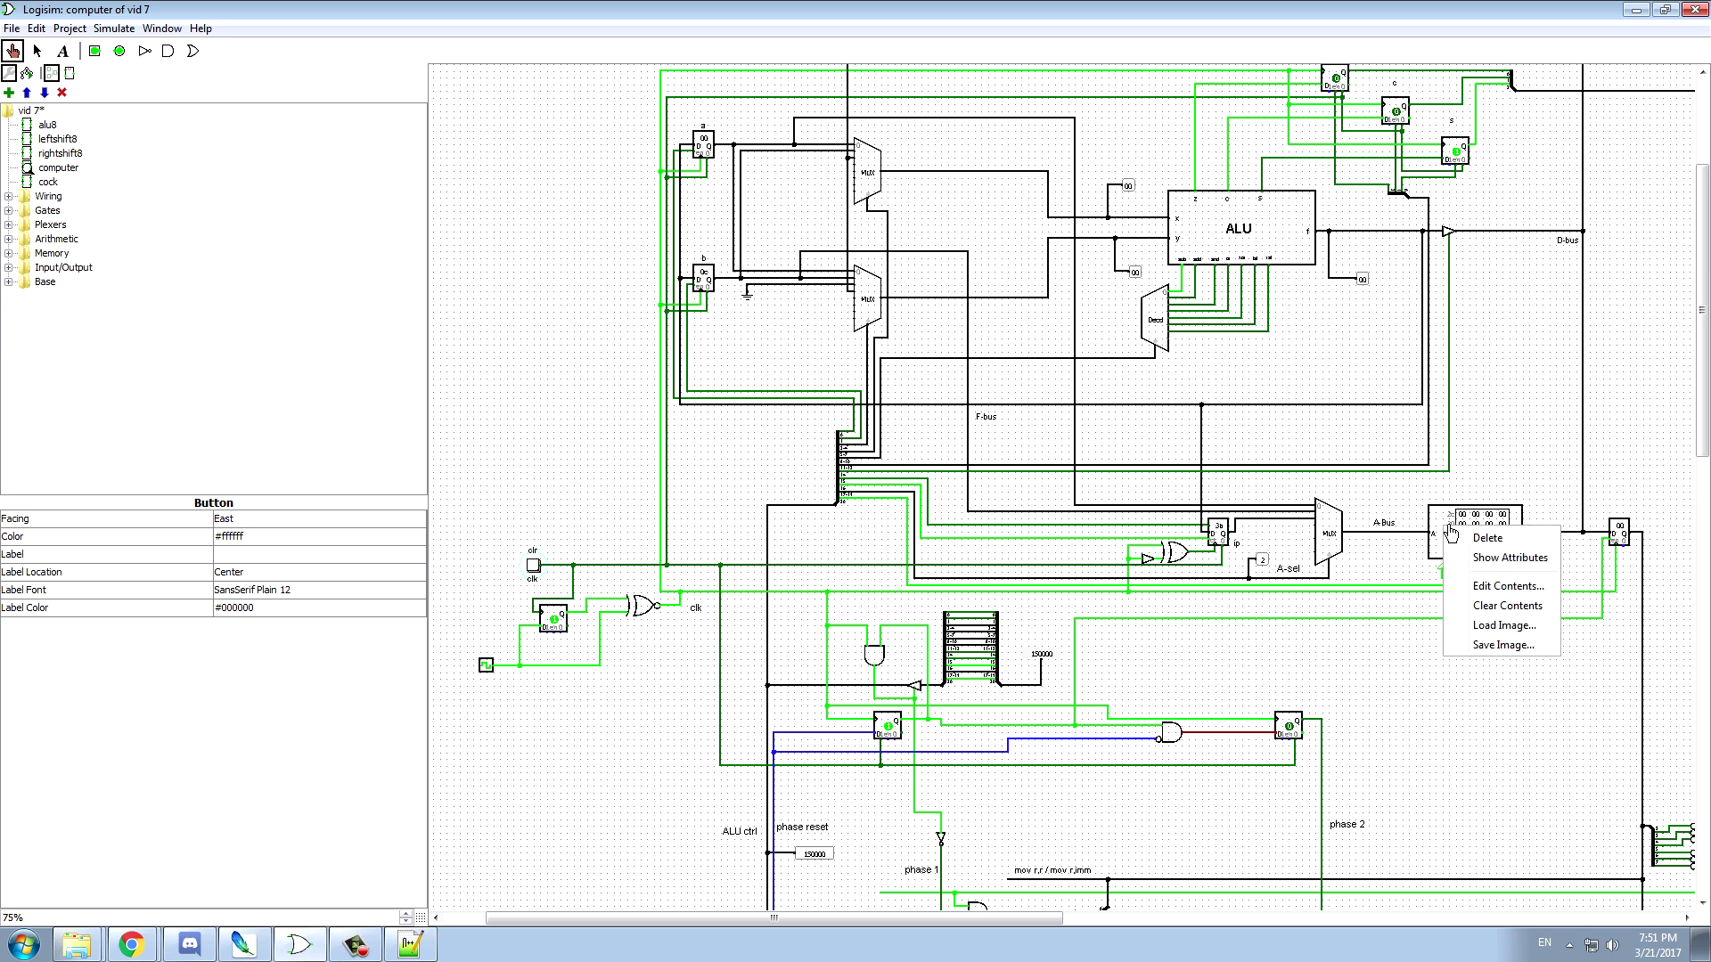
{"action": "left_click", "coordinate": [1494, 588]}
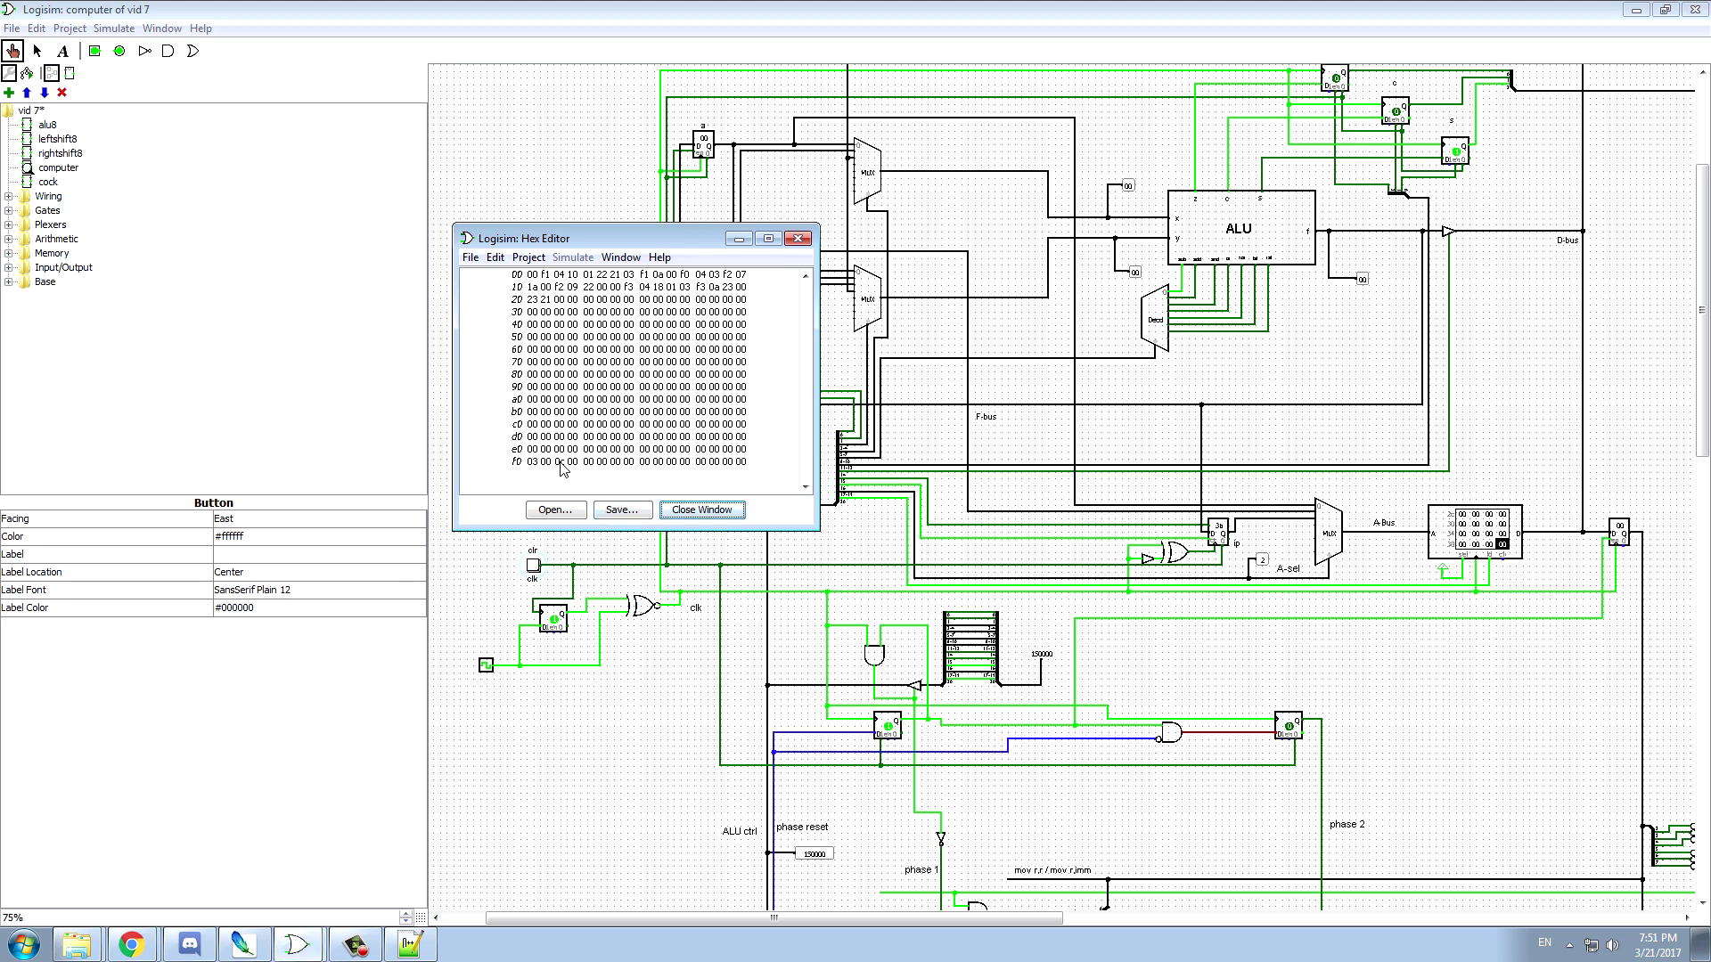
{"action": "type", "text": "c"}
{"action": "left_click", "coordinate": [798, 239]}
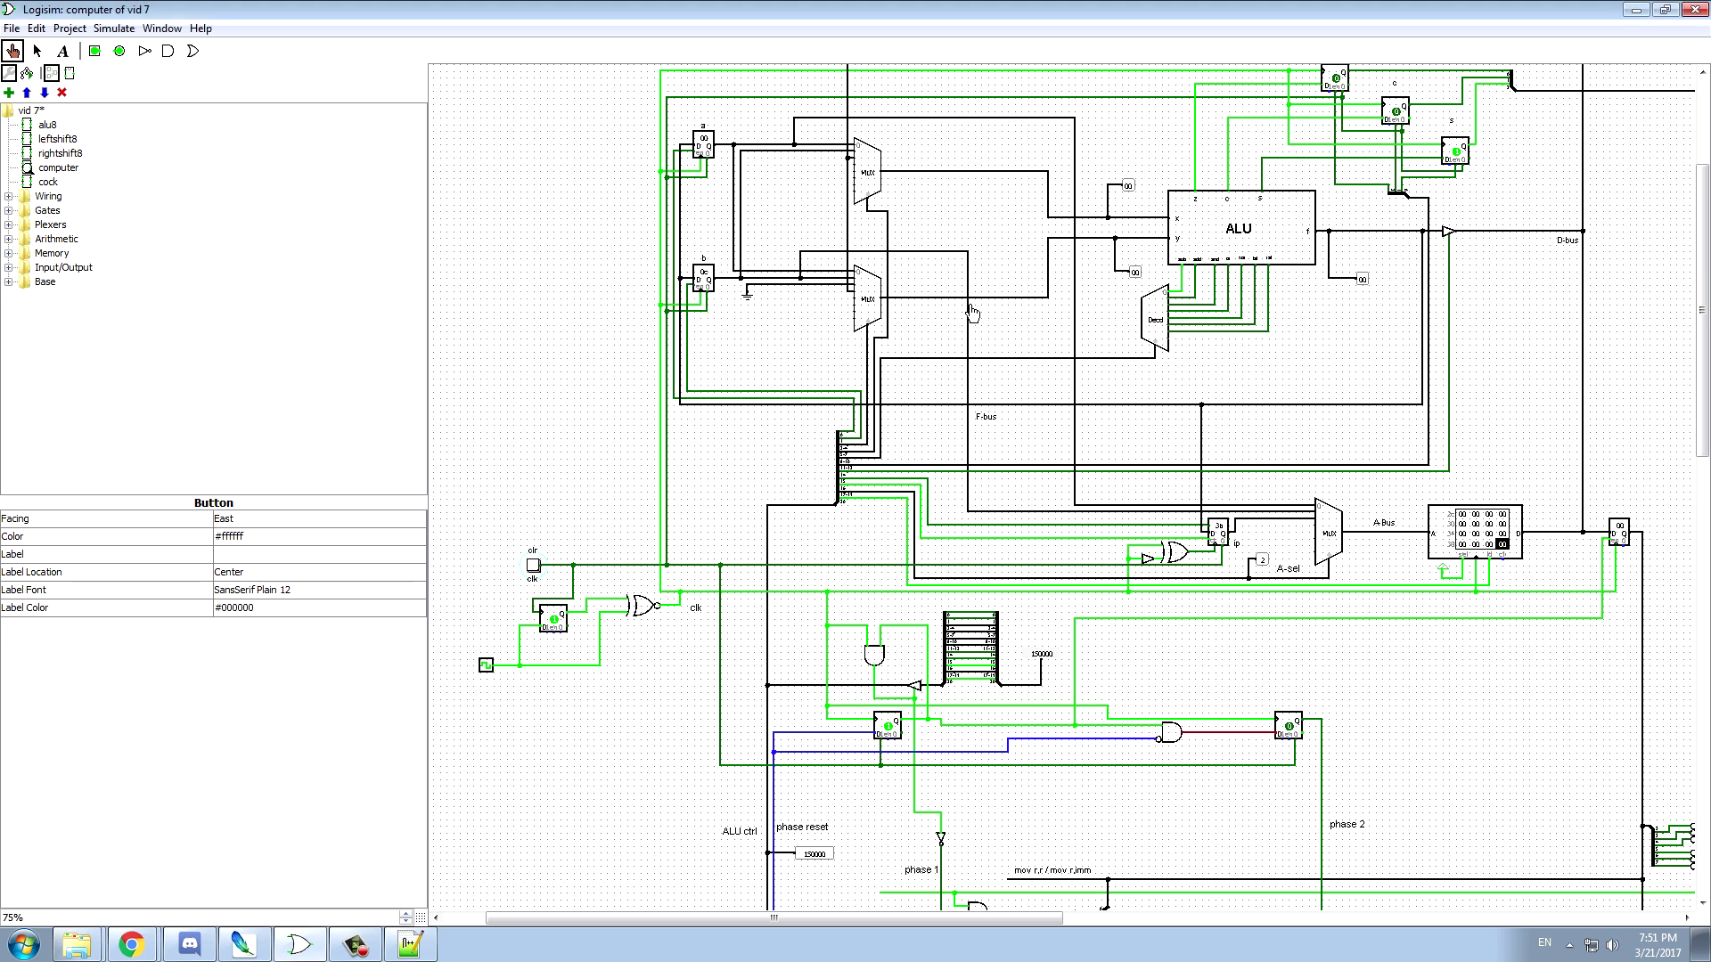
- In the Mul0_asm sheet, set the jmp end address to 20 and its machine code to 23 20, and the jb end code to 22 20
{"action": "left_click", "coordinate": [133, 949]}
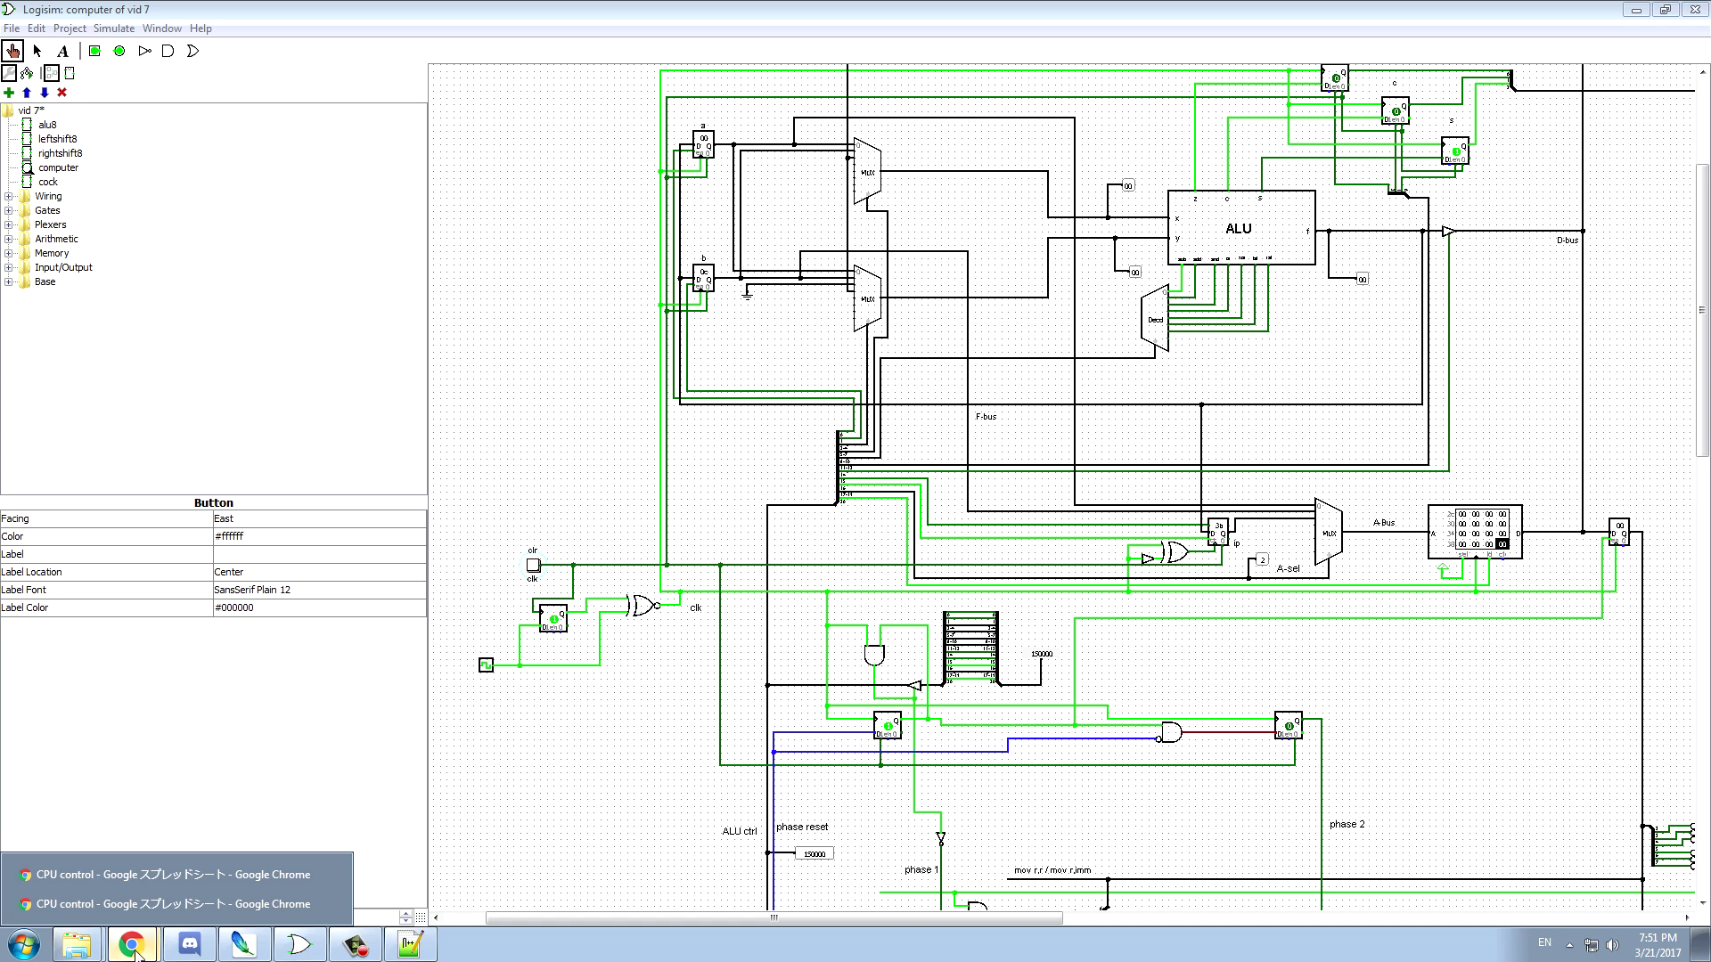
{"action": "left_click", "coordinate": [169, 875]}
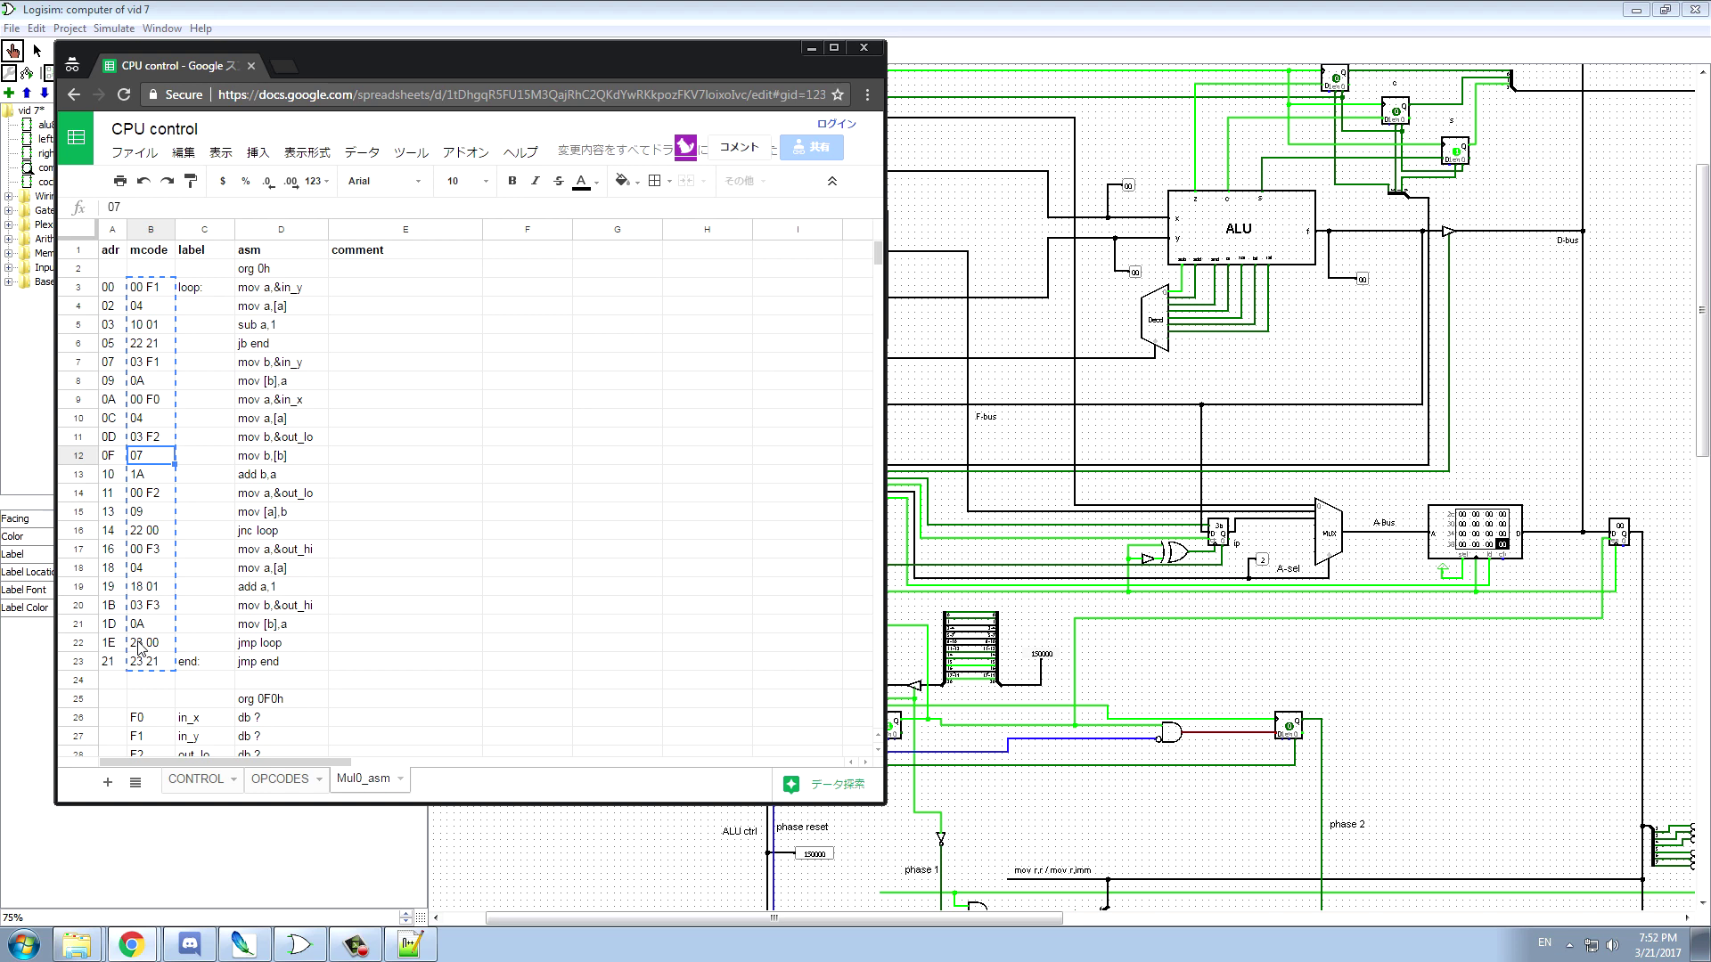
{"action": "double_click", "coordinate": [121, 670]}
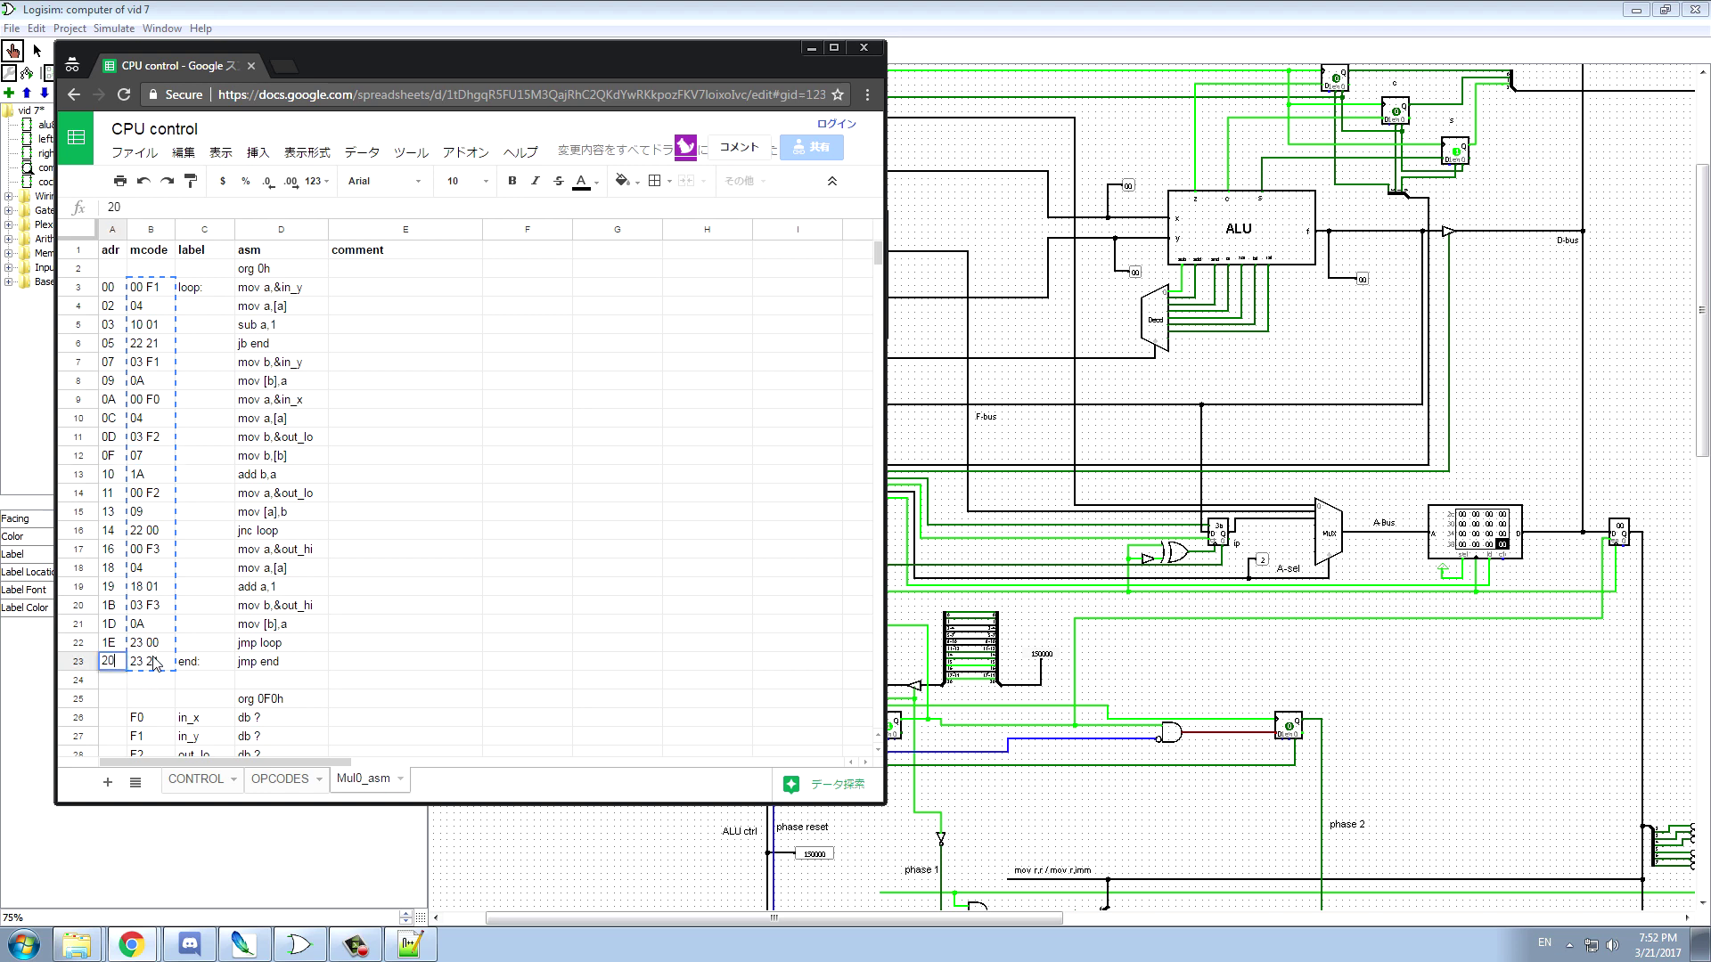
{"action": "left_click", "coordinate": [109, 645]}
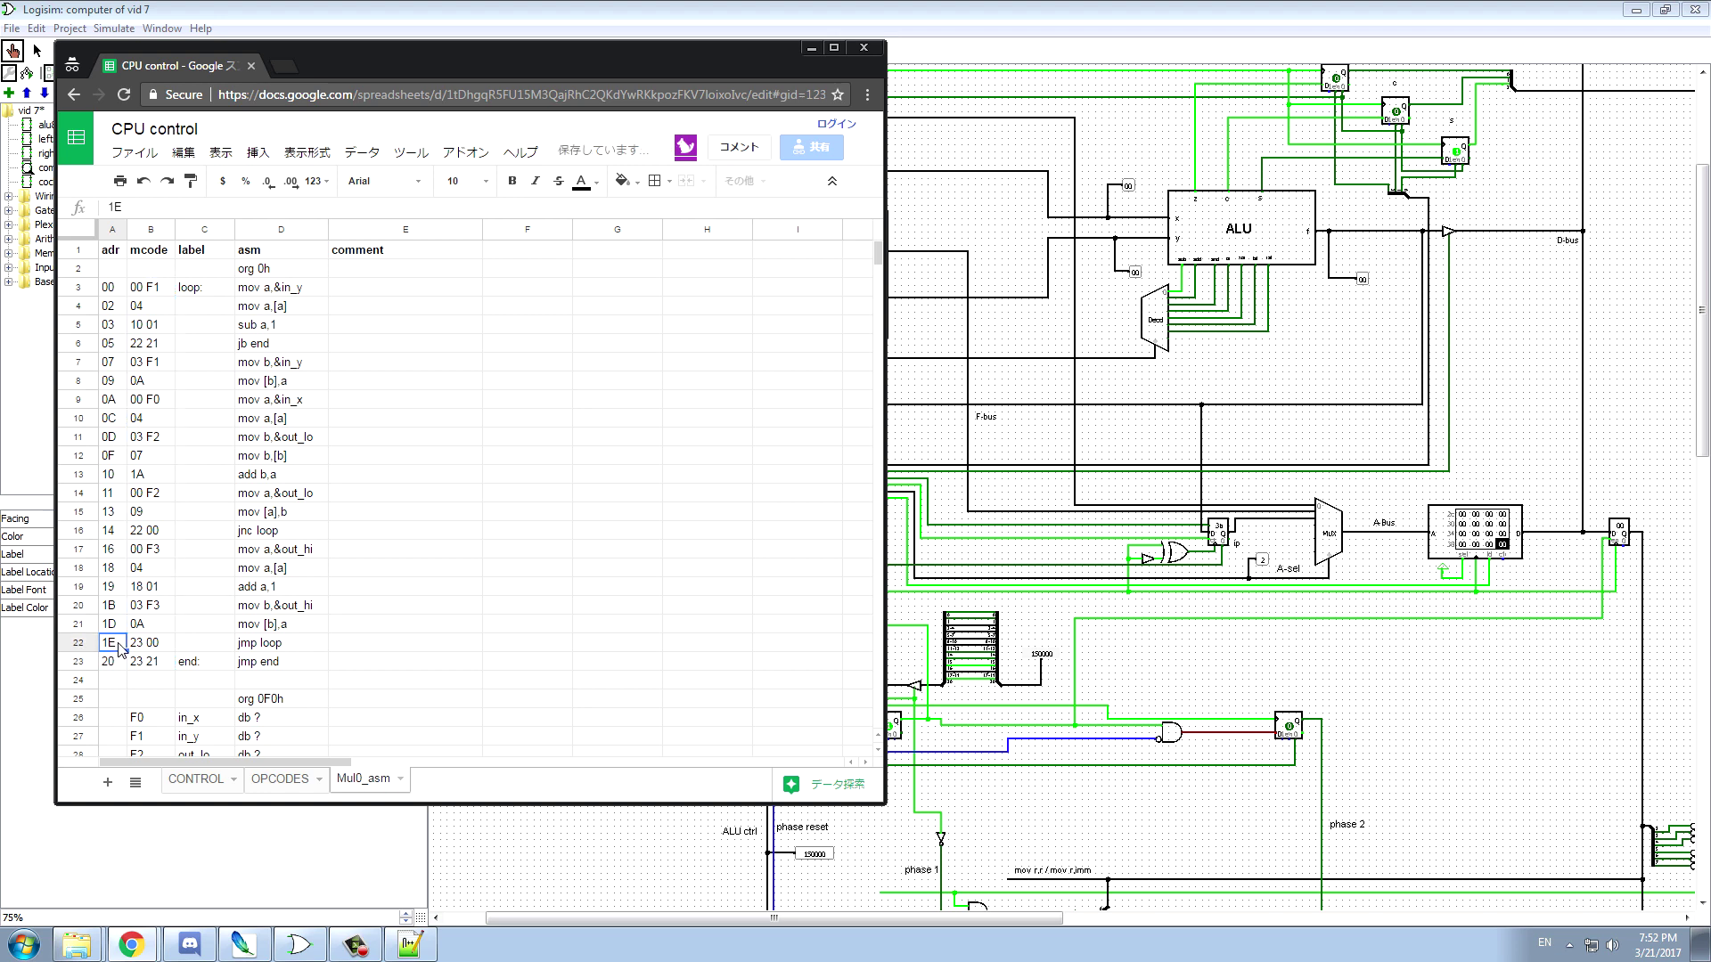
{"action": "double_click", "coordinate": [157, 670]}
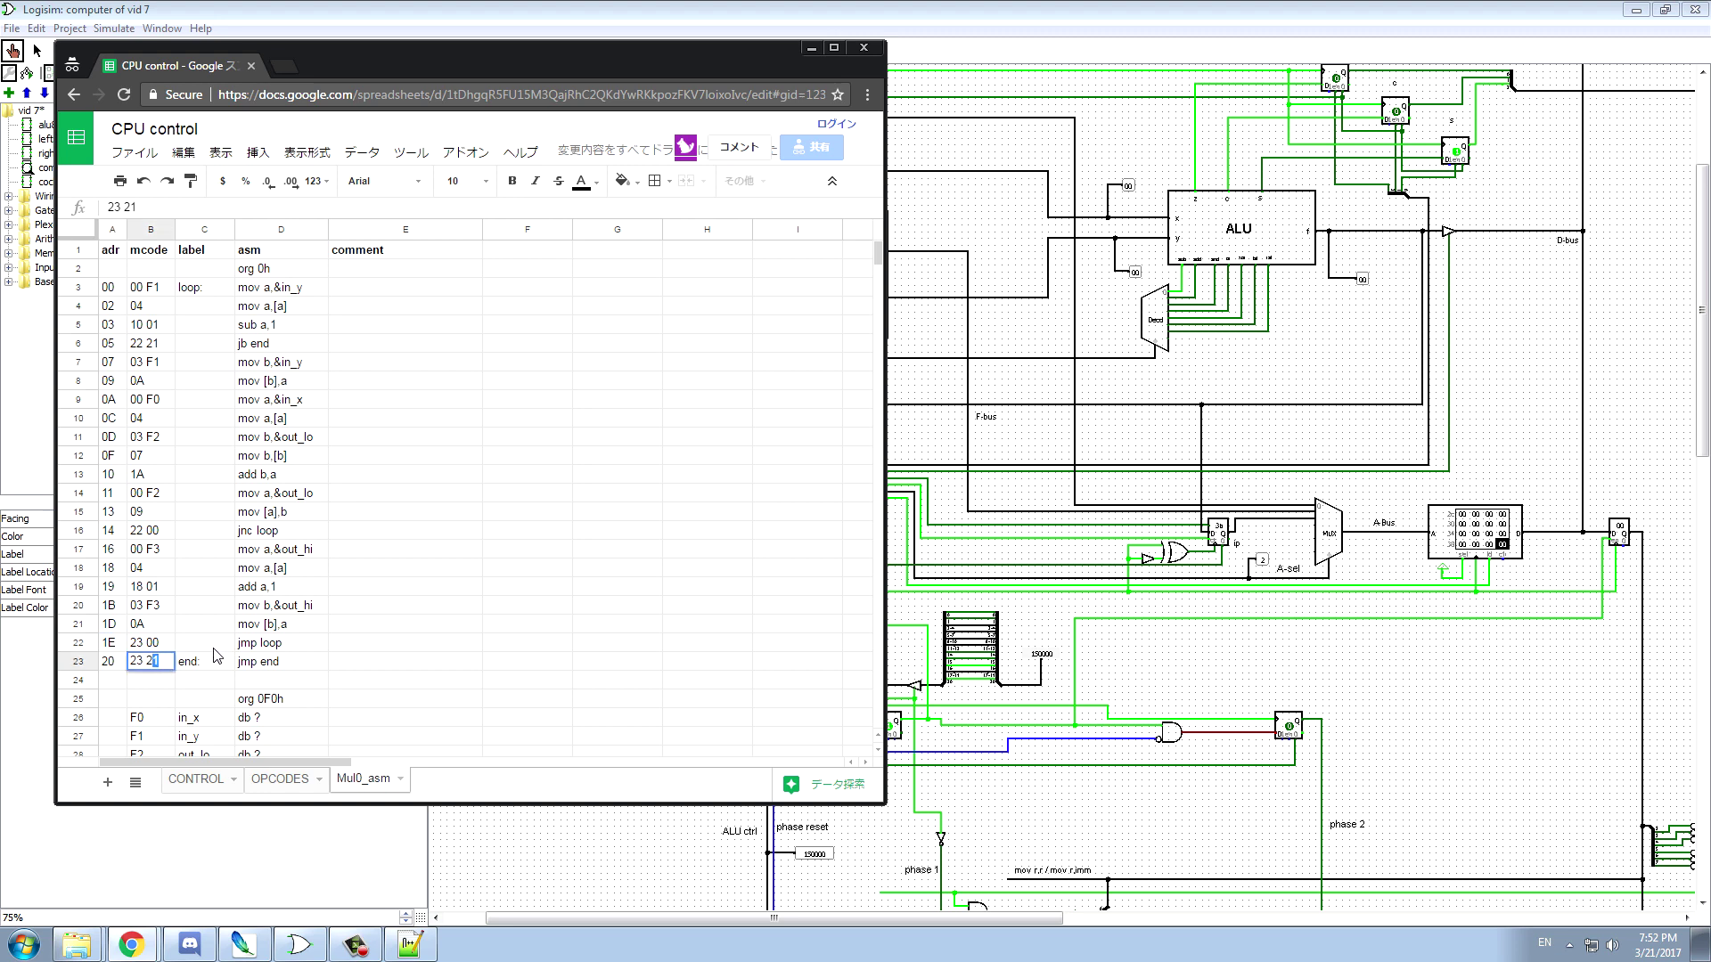
{"action": "double_click", "coordinate": [166, 351]}
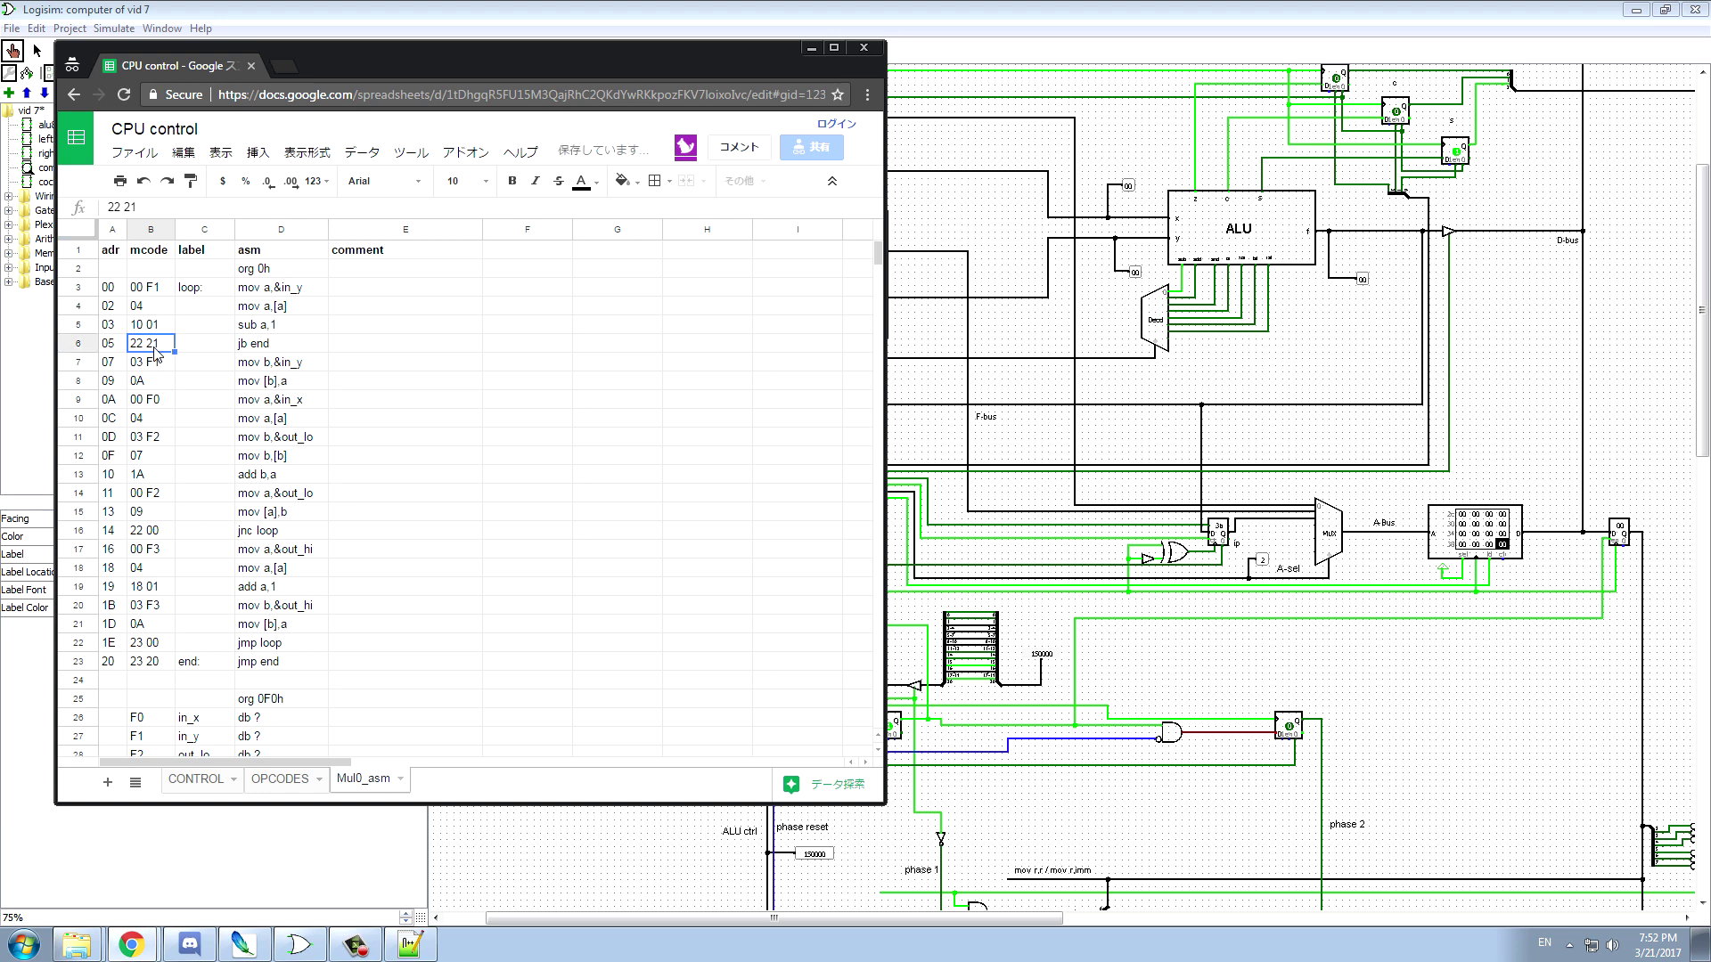
{"action": "type", "text": "0"}
- Copy the machine code of the whole program, cells B3 to B23 of the Mul0_asm sheet
{"action": "left_click", "coordinate": [153, 666]}
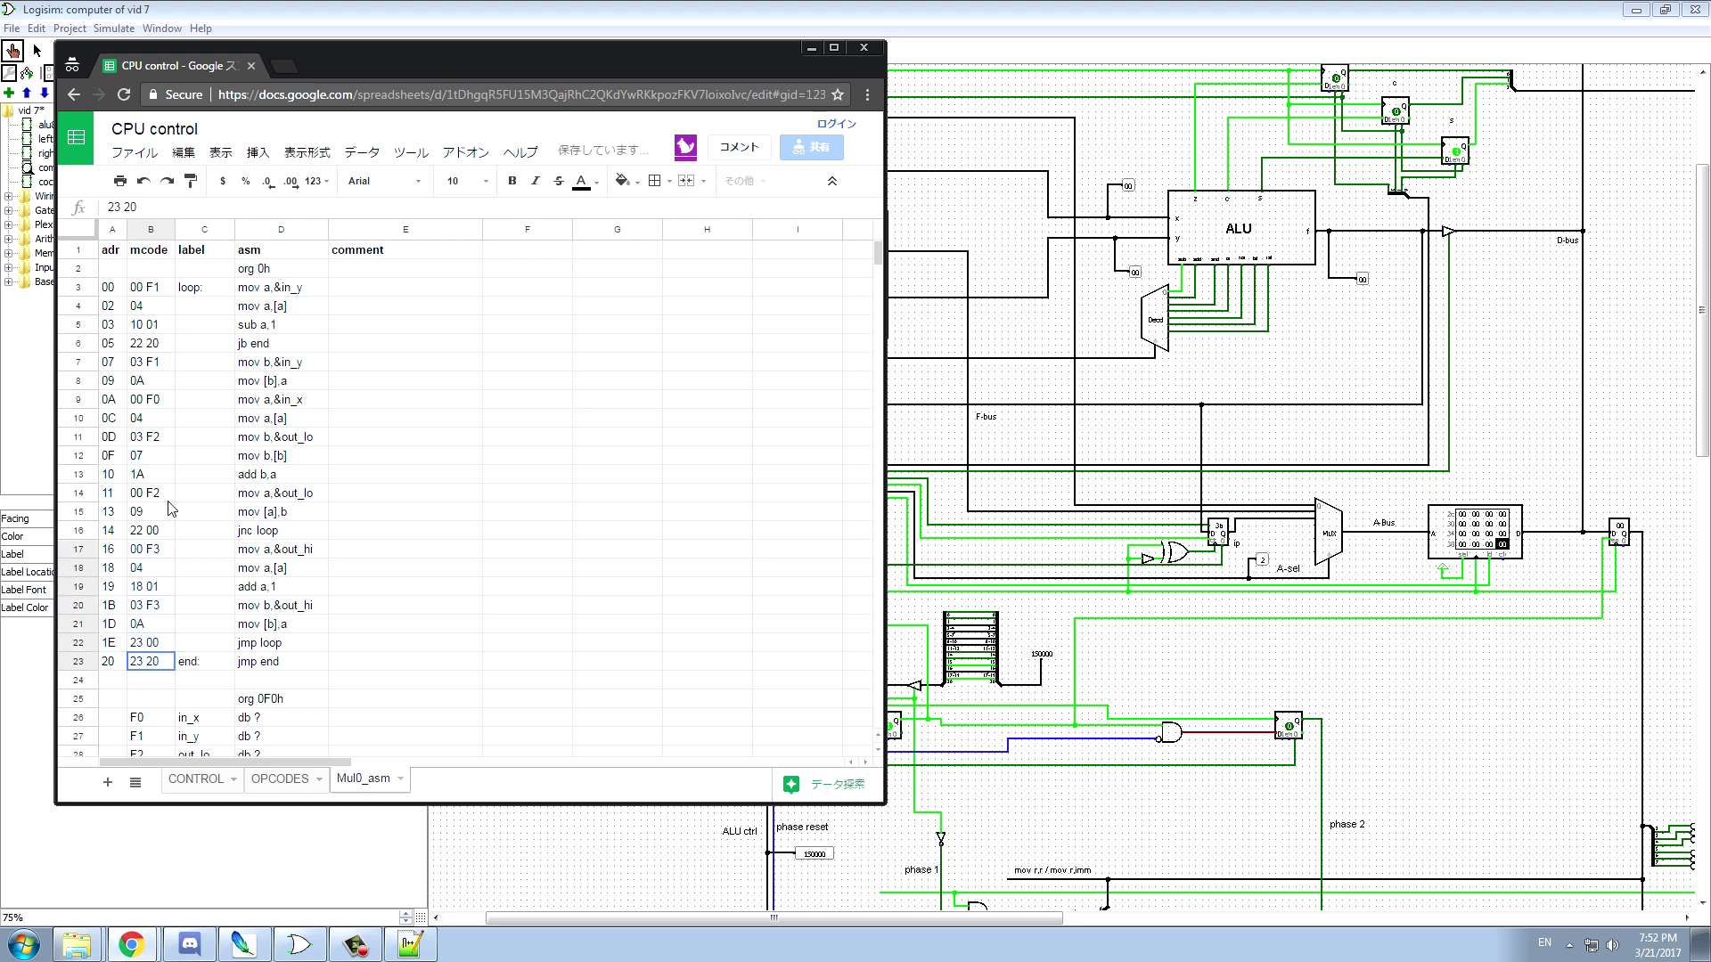
{"action": "left_click", "coordinate": [161, 290], "text": "shift"}
{"action": "key", "text": "ctrl+c"}
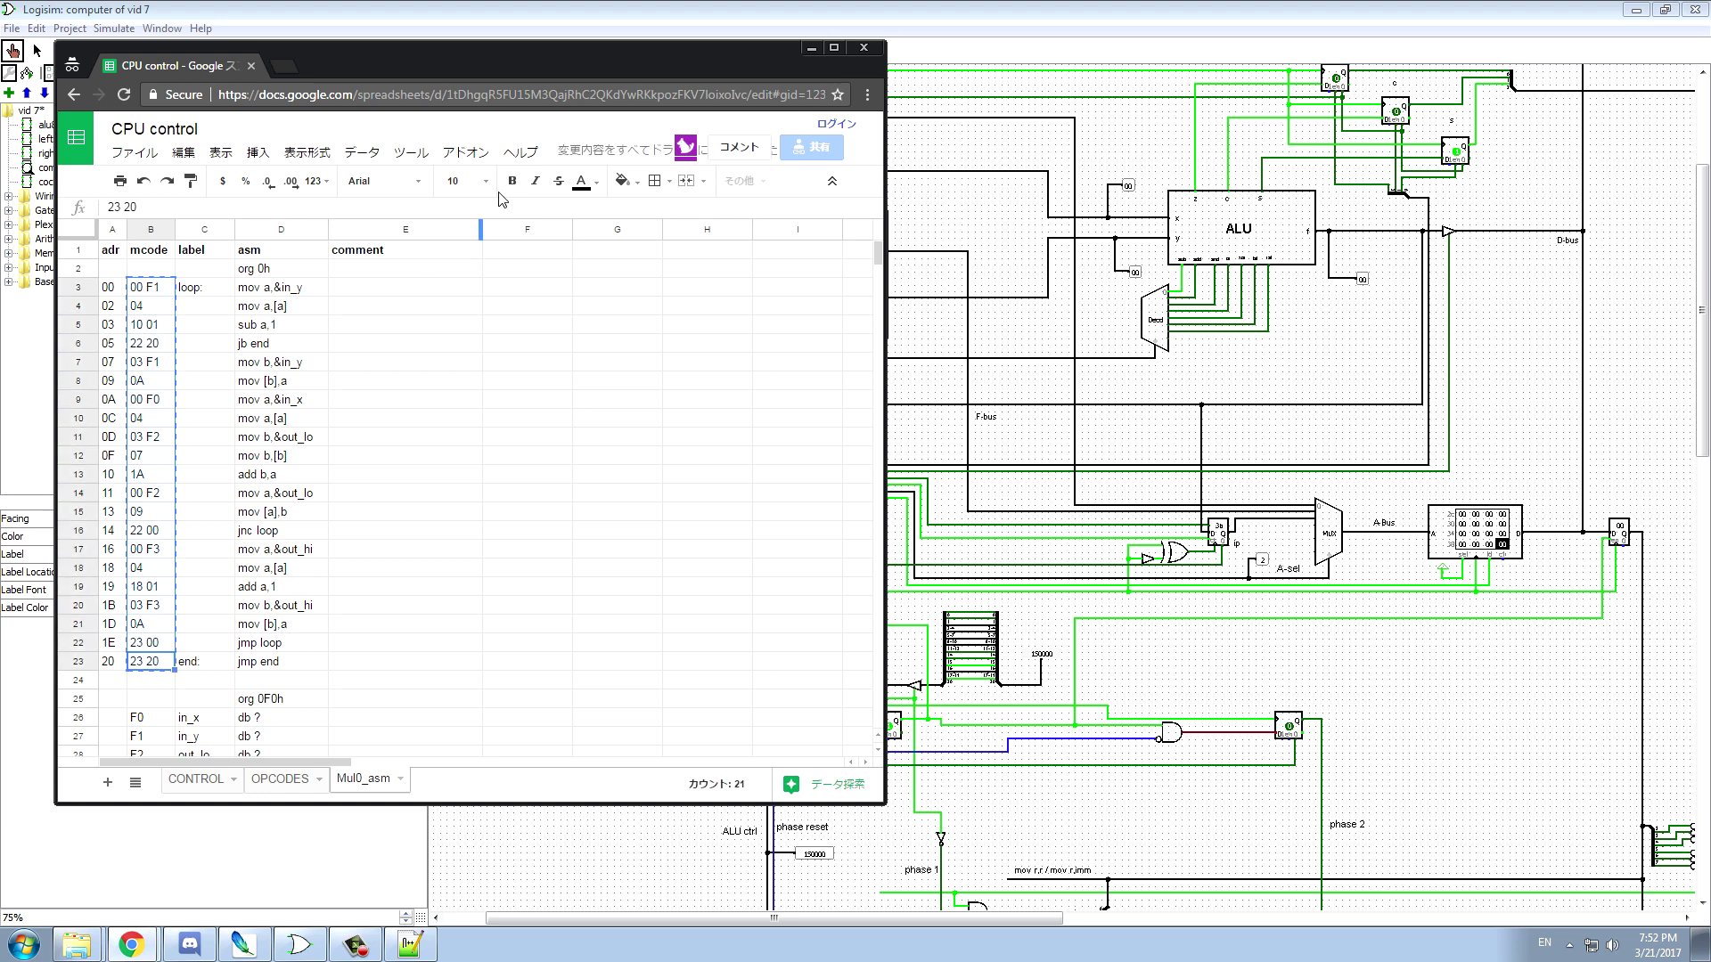
{"action": "left_click", "coordinate": [811, 49]}
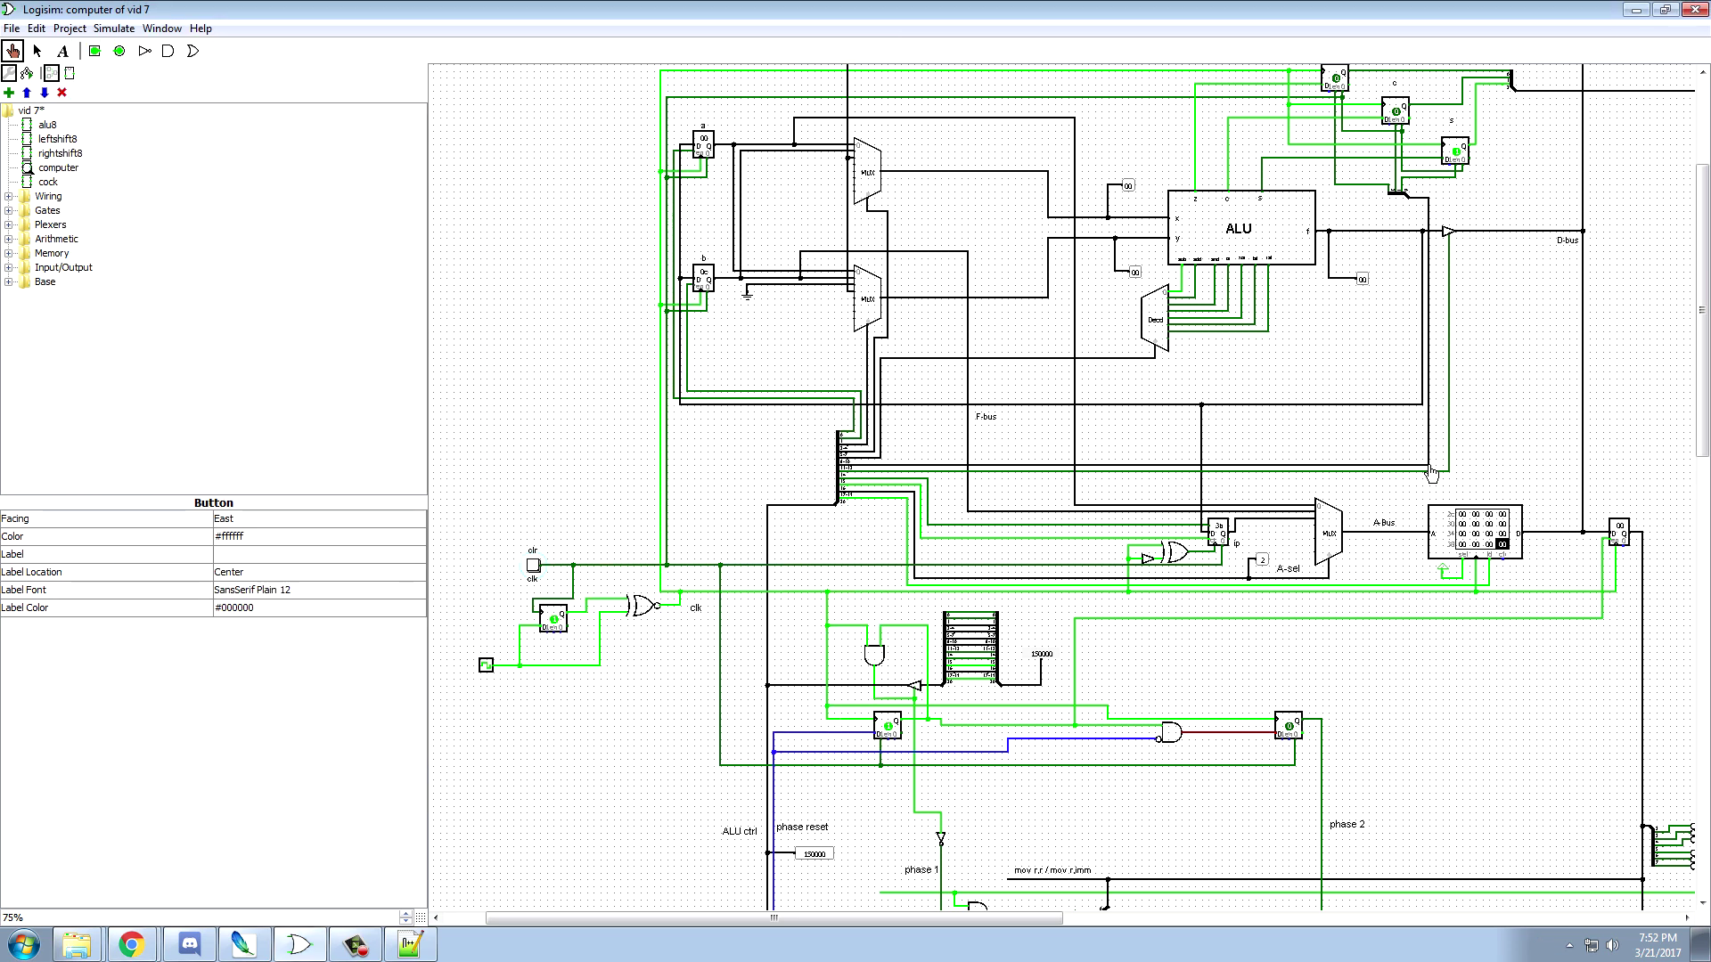
- In Notepad++, replace the code below the v2.0 raw header in testimg.txt with the copied machine code and save the file
{"action": "left_click", "coordinate": [412, 945]}
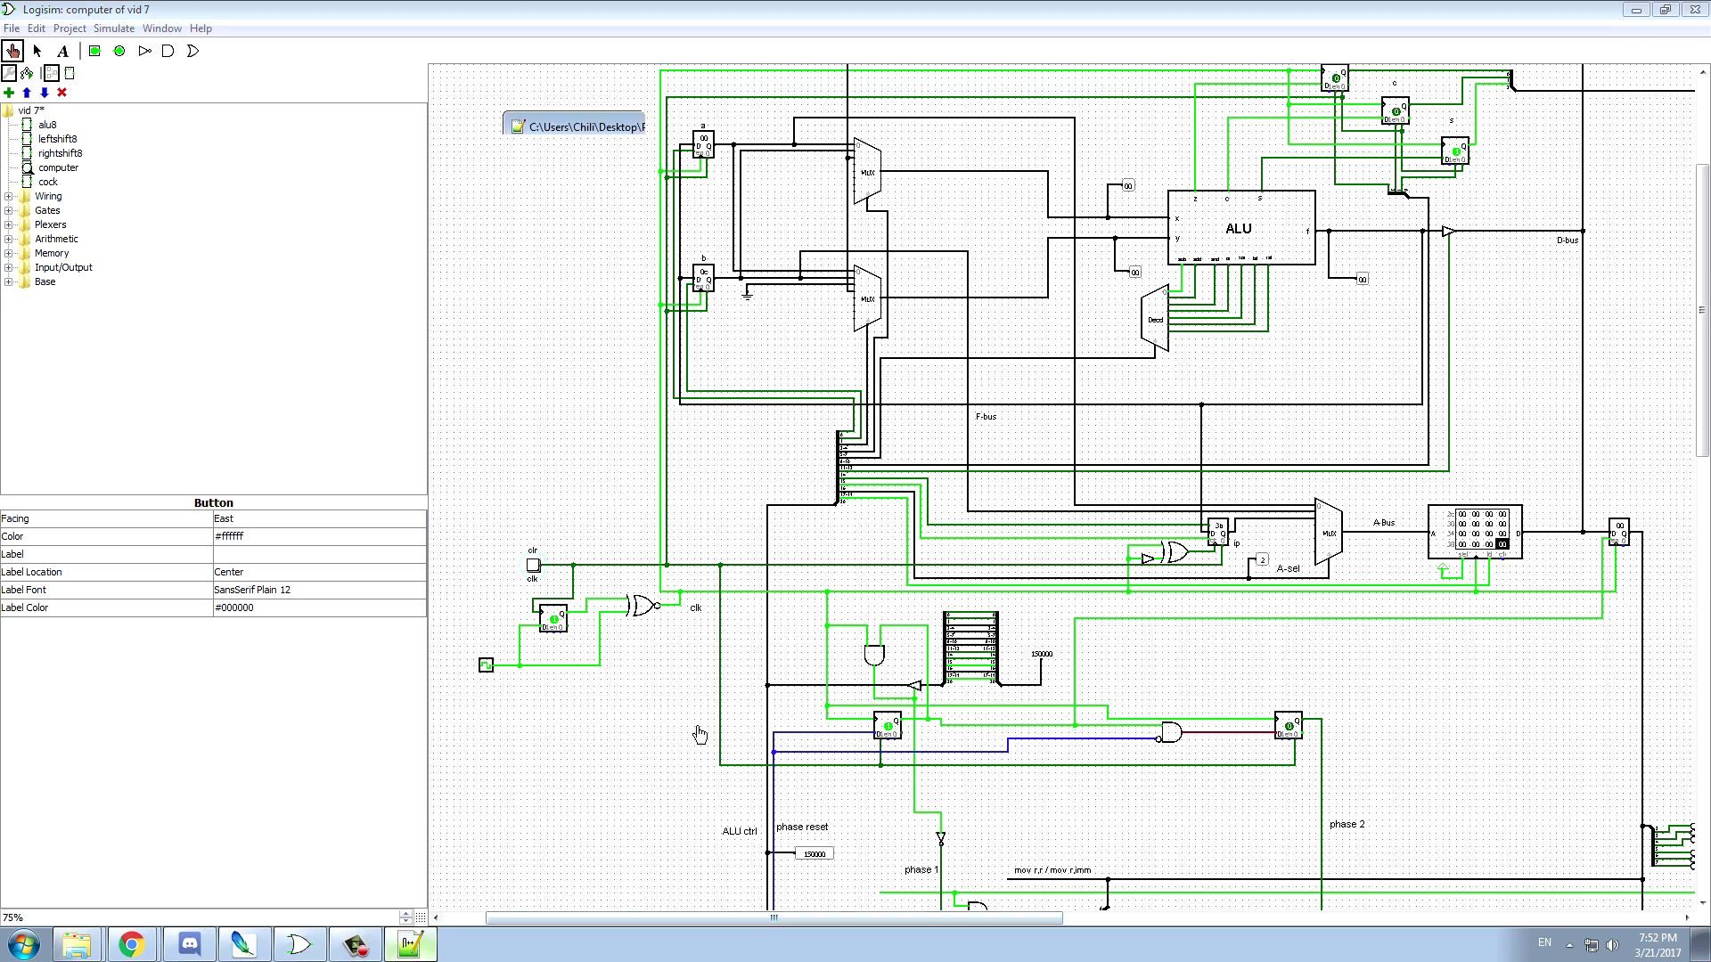
{"action": "left_click_drag", "start_coordinate": [642, 509], "coordinate": [516, 236]}
{"action": "key", "text": "ctrl+v"}
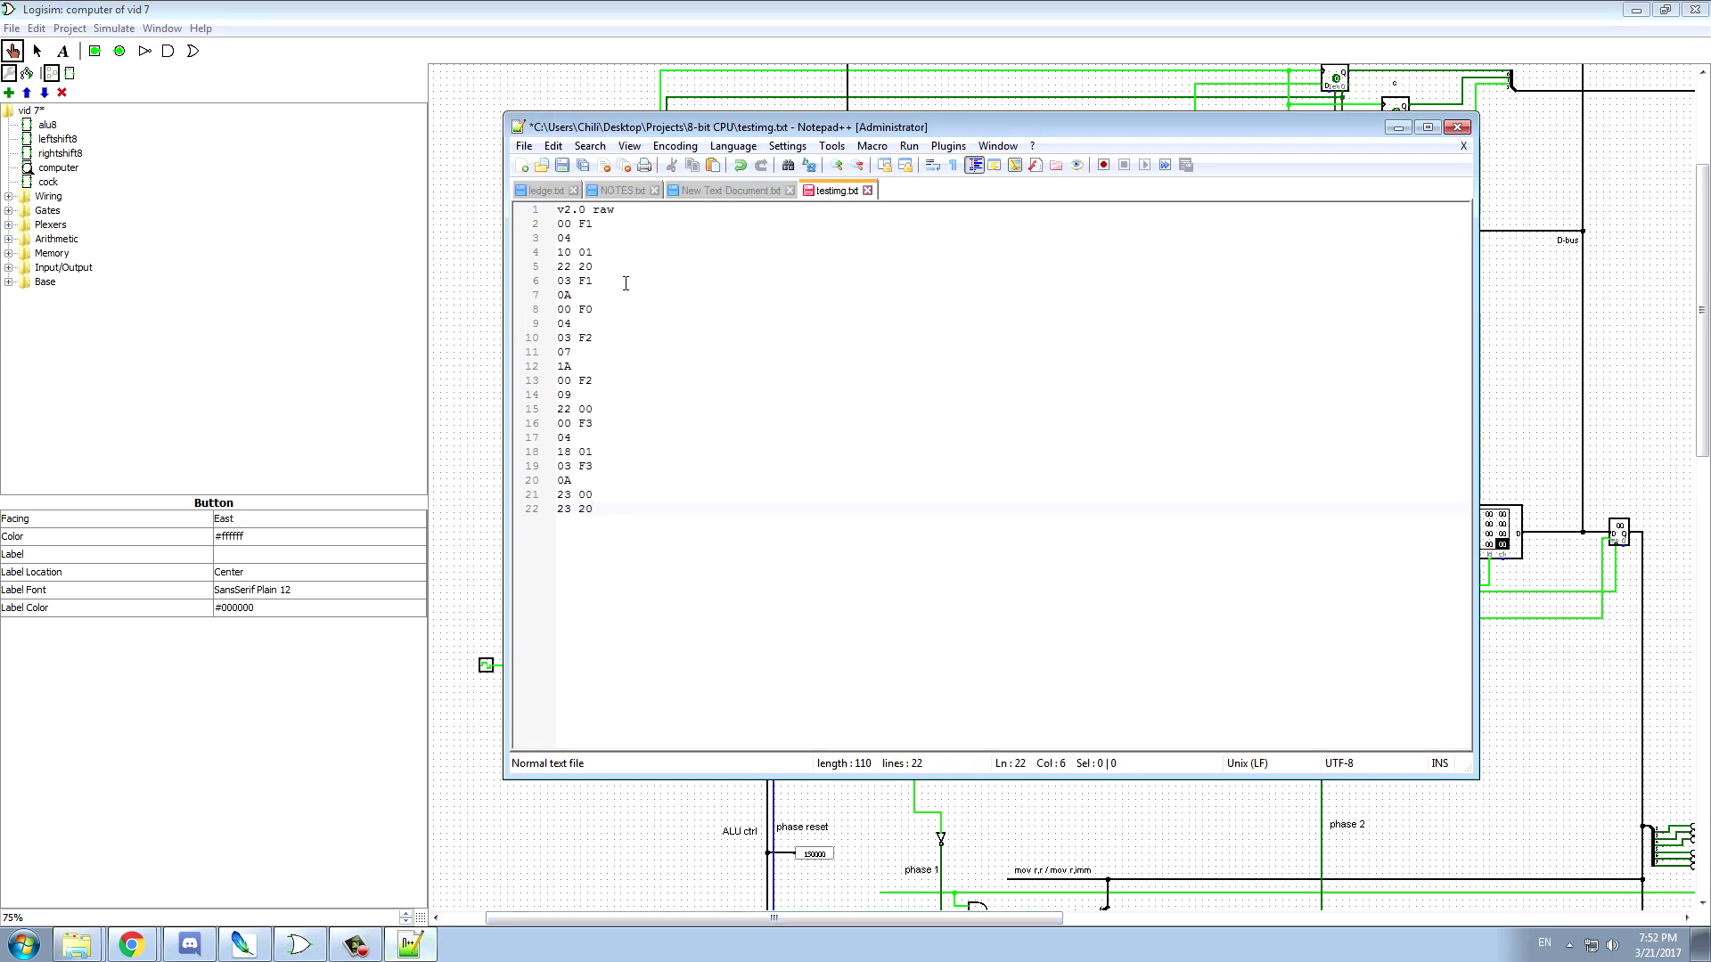
{"action": "key", "text": "ctrl+s"}
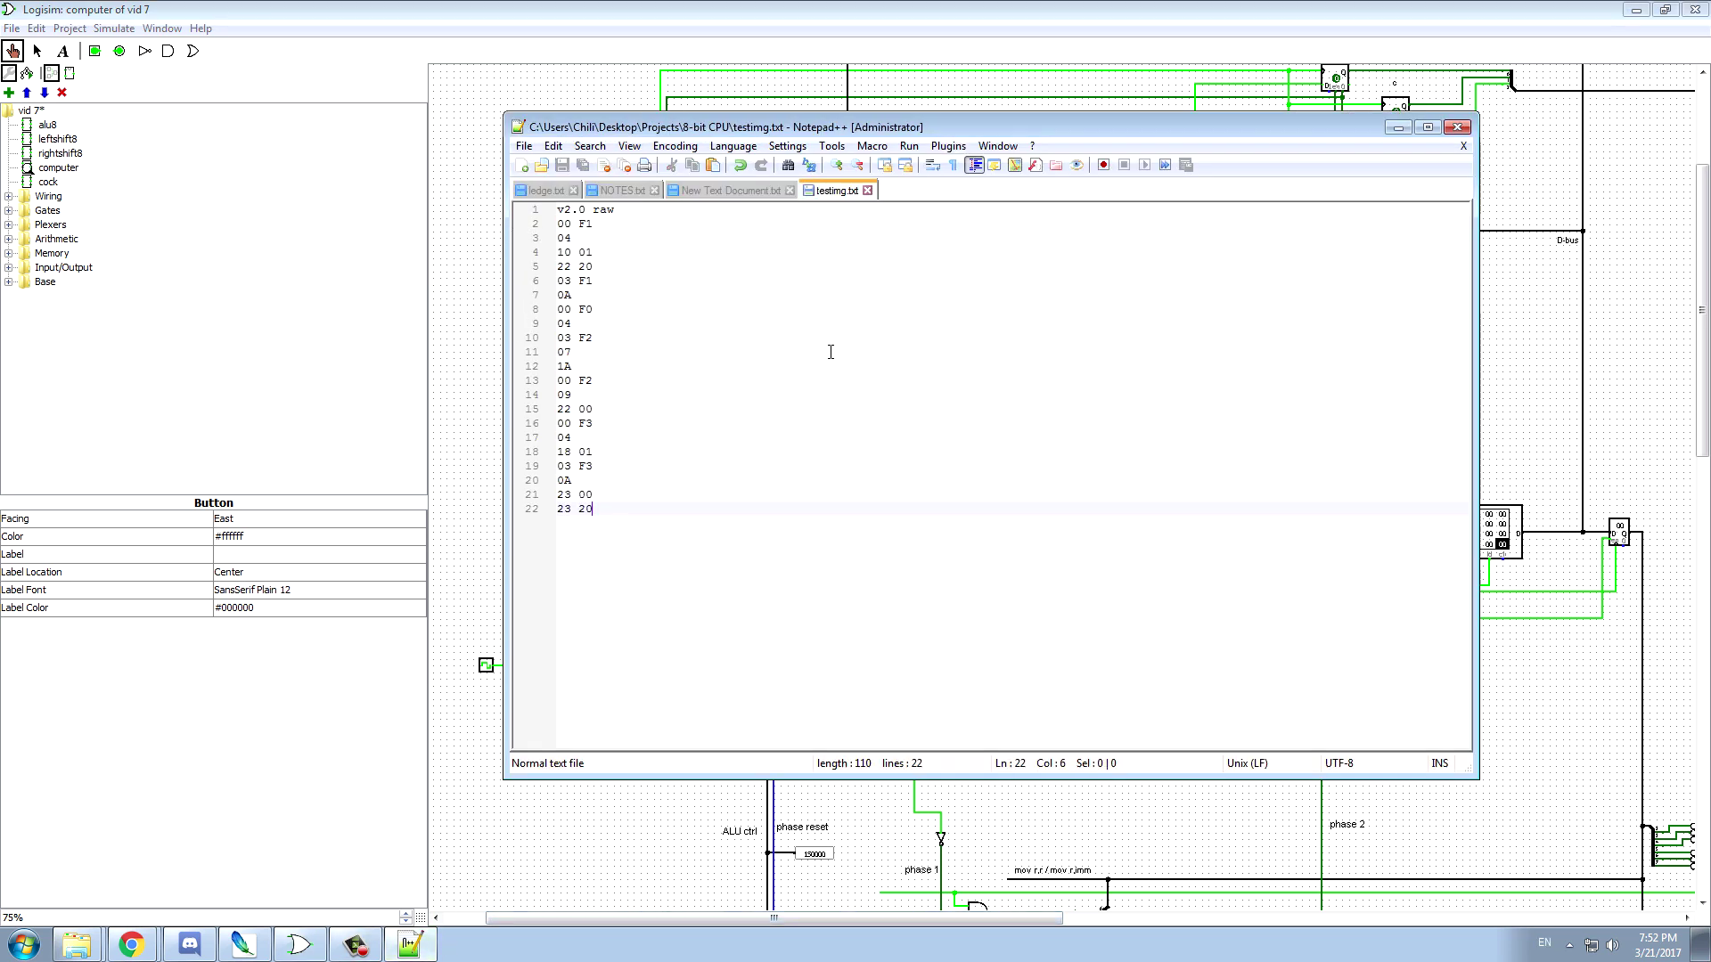
{"action": "left_click", "coordinate": [1405, 131]}
- Load the testimg.txt image into the computer circuit's RAM in Logisim
{"action": "right_click", "coordinate": [1442, 531]}
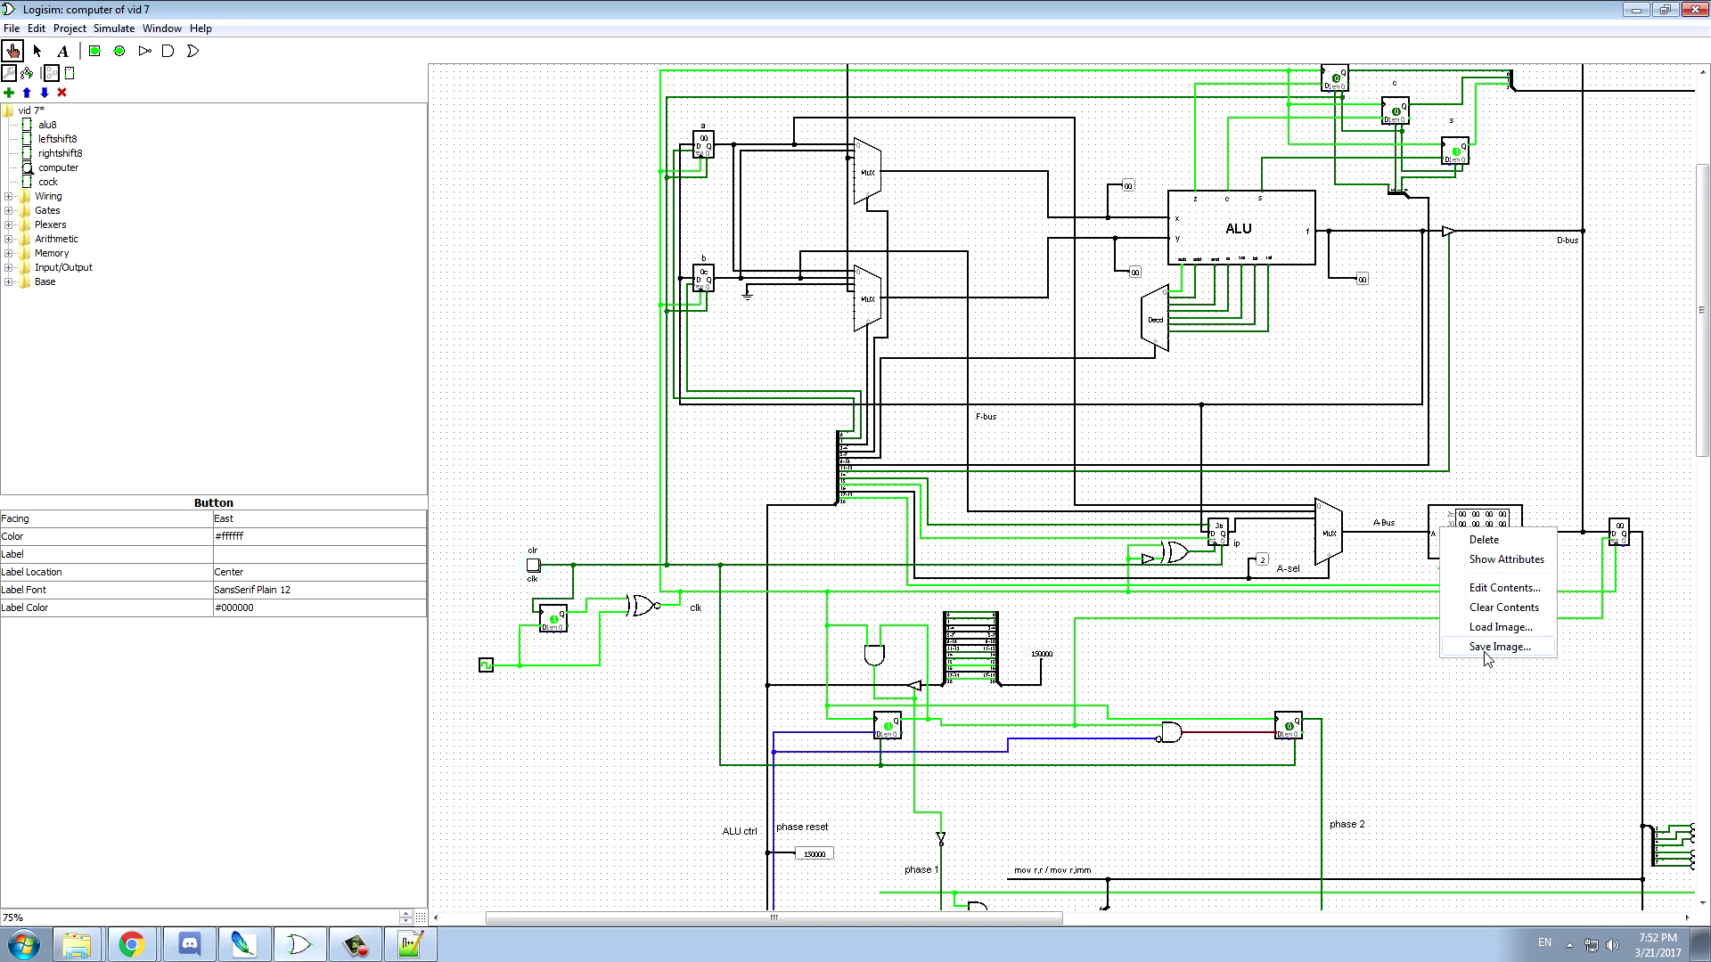
{"action": "left_click", "coordinate": [1501, 628]}
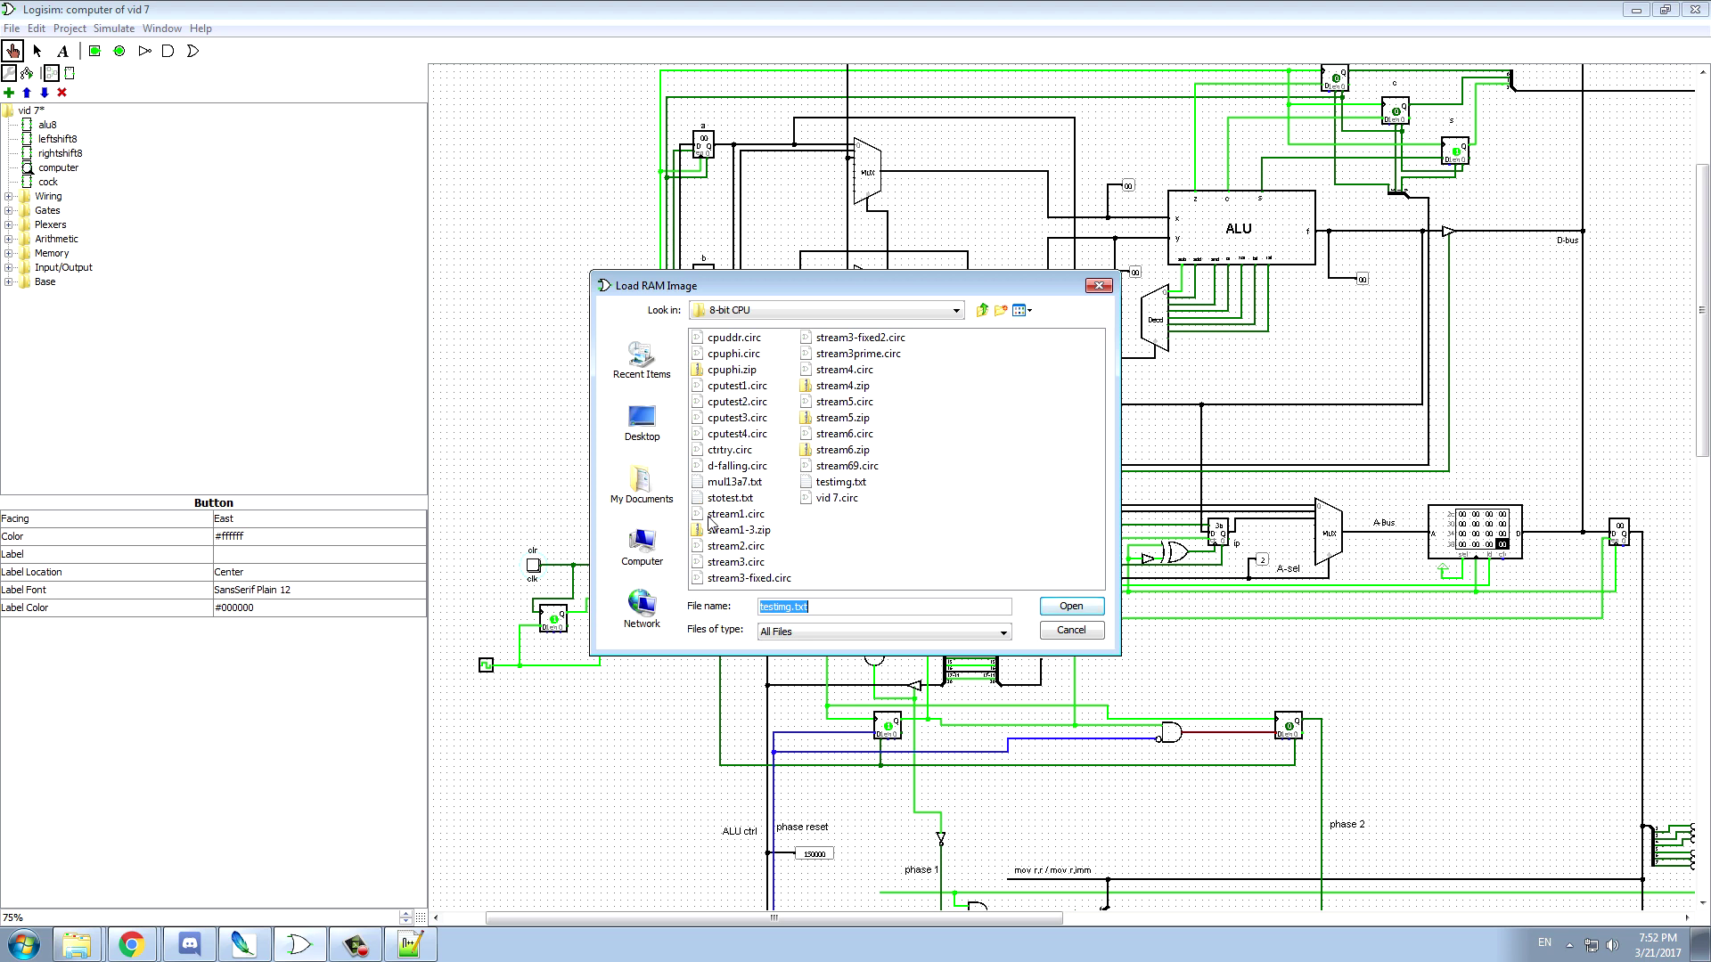
{"action": "left_click", "coordinate": [837, 483]}
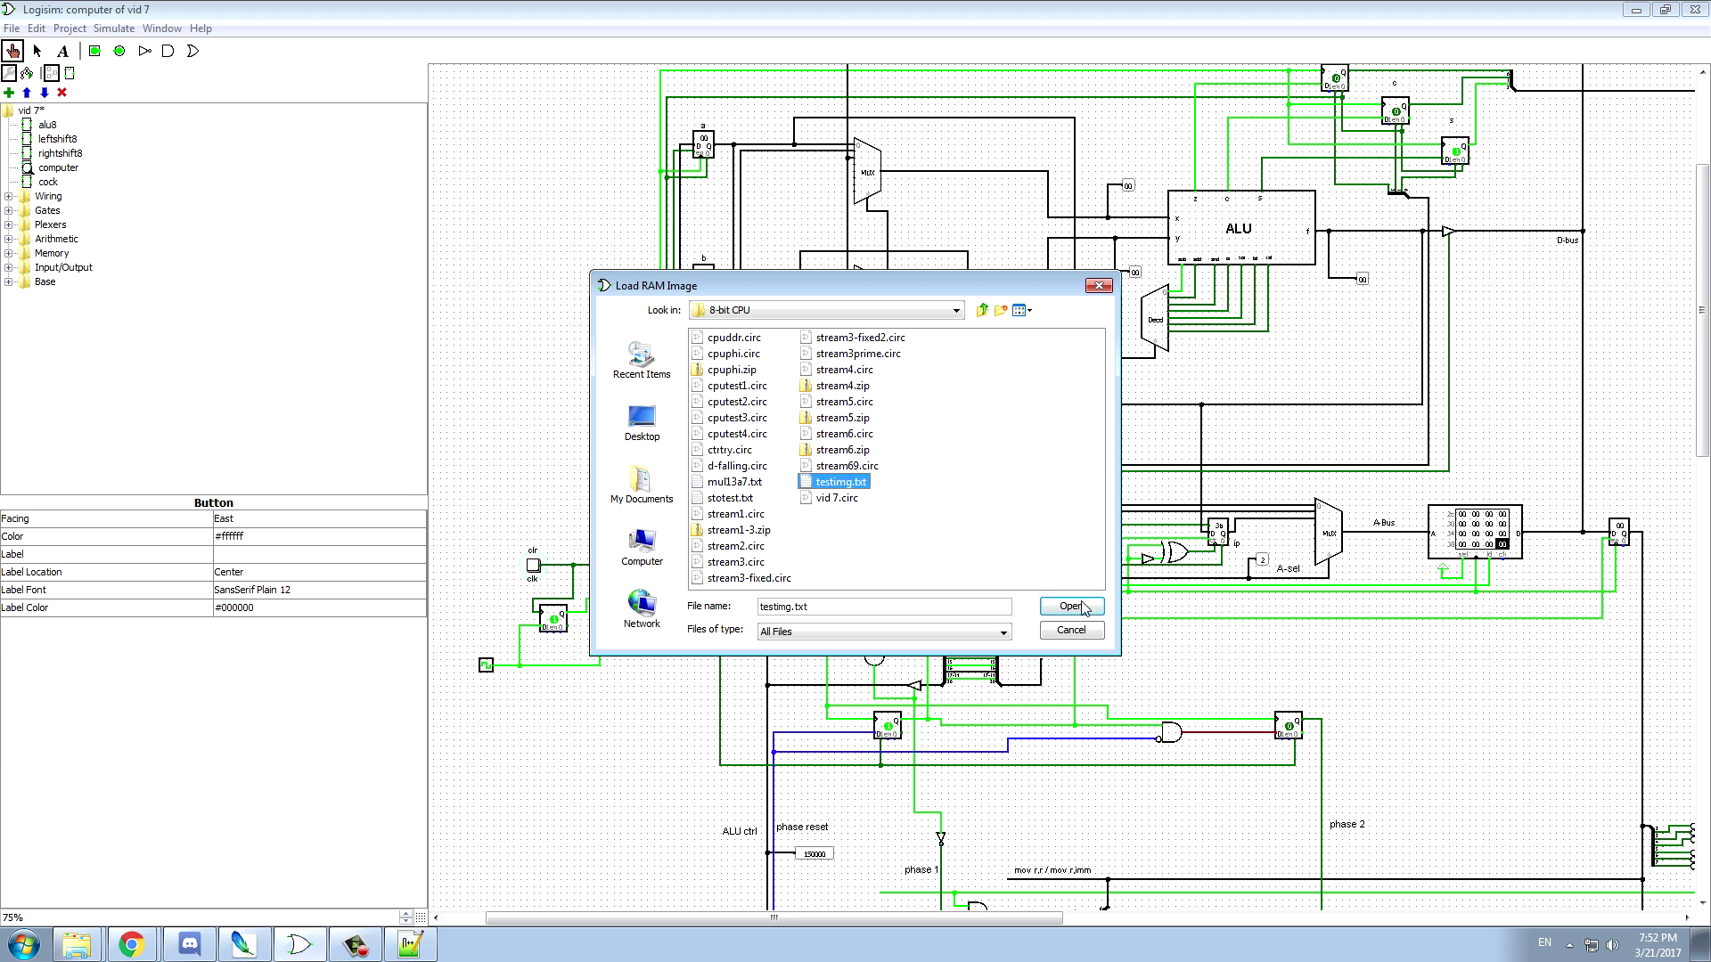
{"action": "left_click", "coordinate": [1071, 606]}
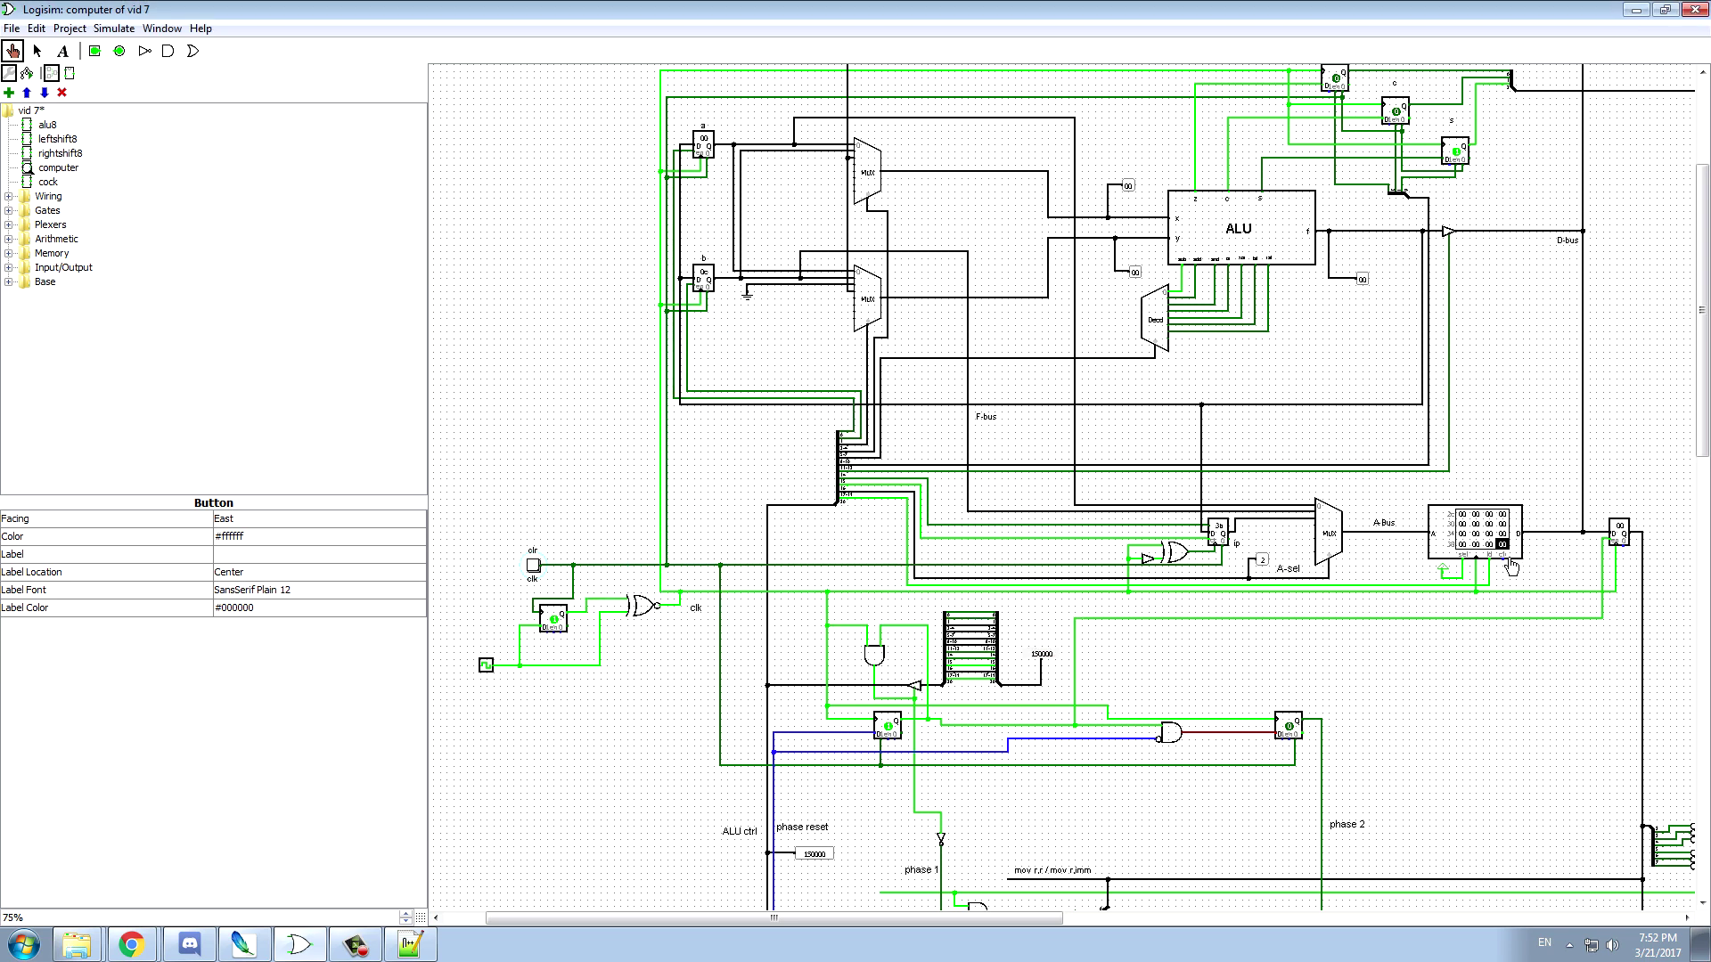
- Edit the RAM contents, entering 03 for in_x at address F0 and 04 for in_y at F1
{"action": "right_click", "coordinate": [1448, 519]}
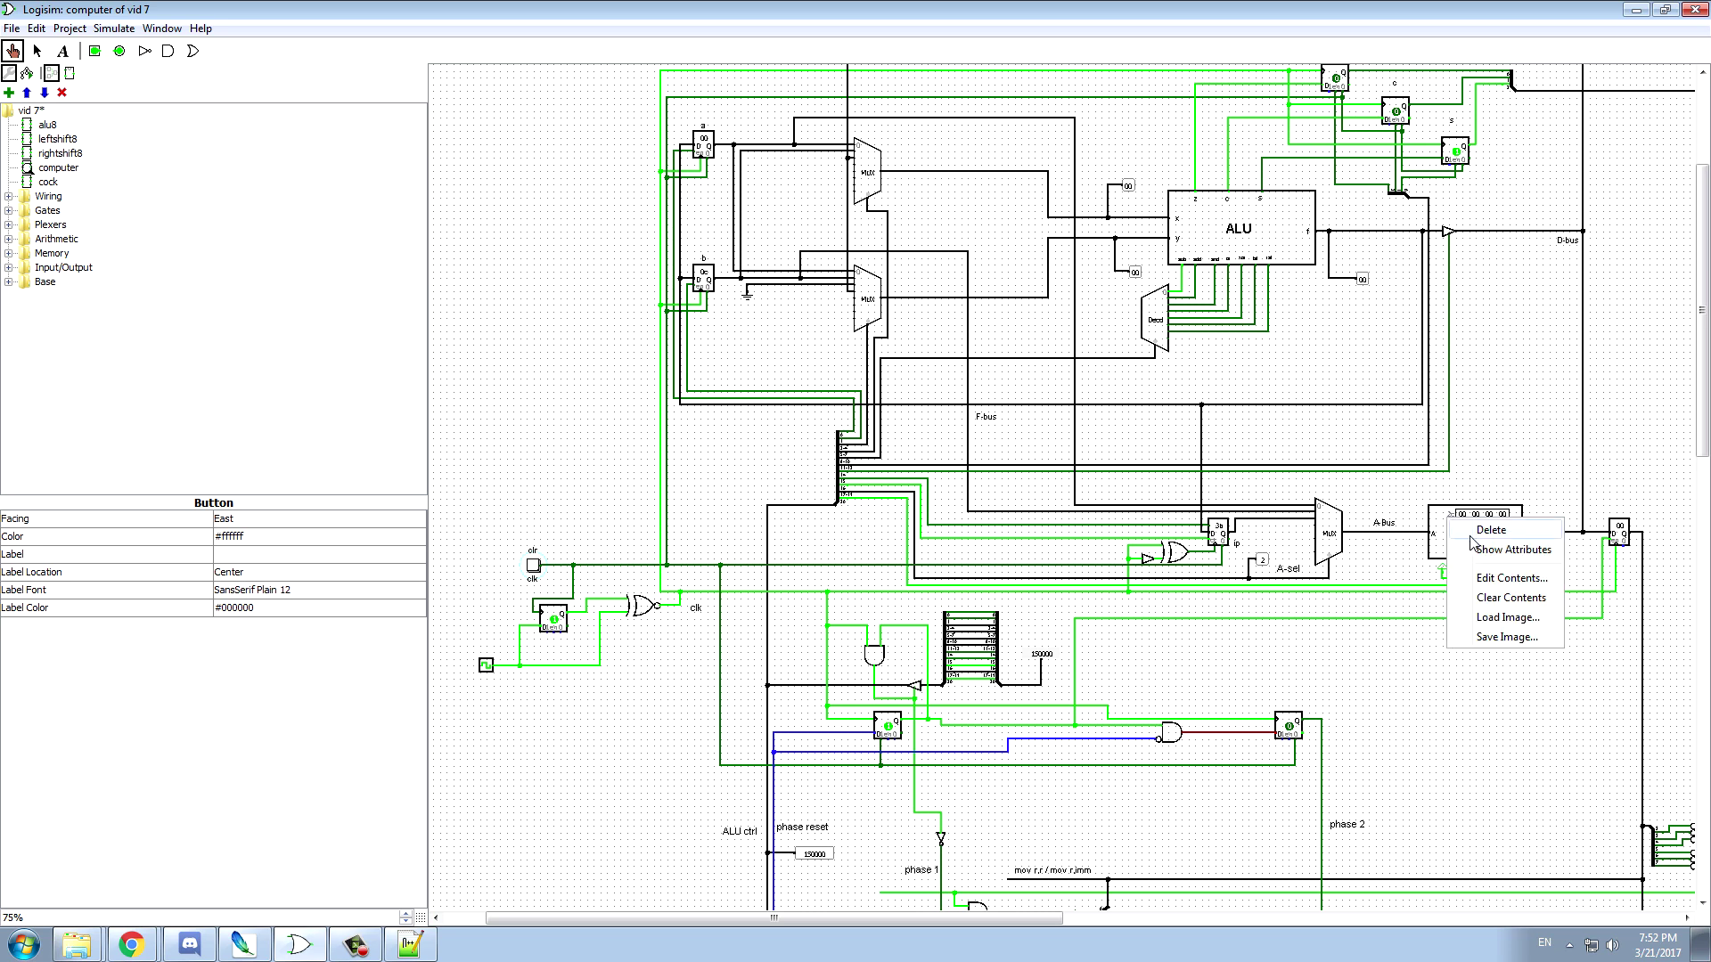
{"action": "left_click", "coordinate": [1511, 579]}
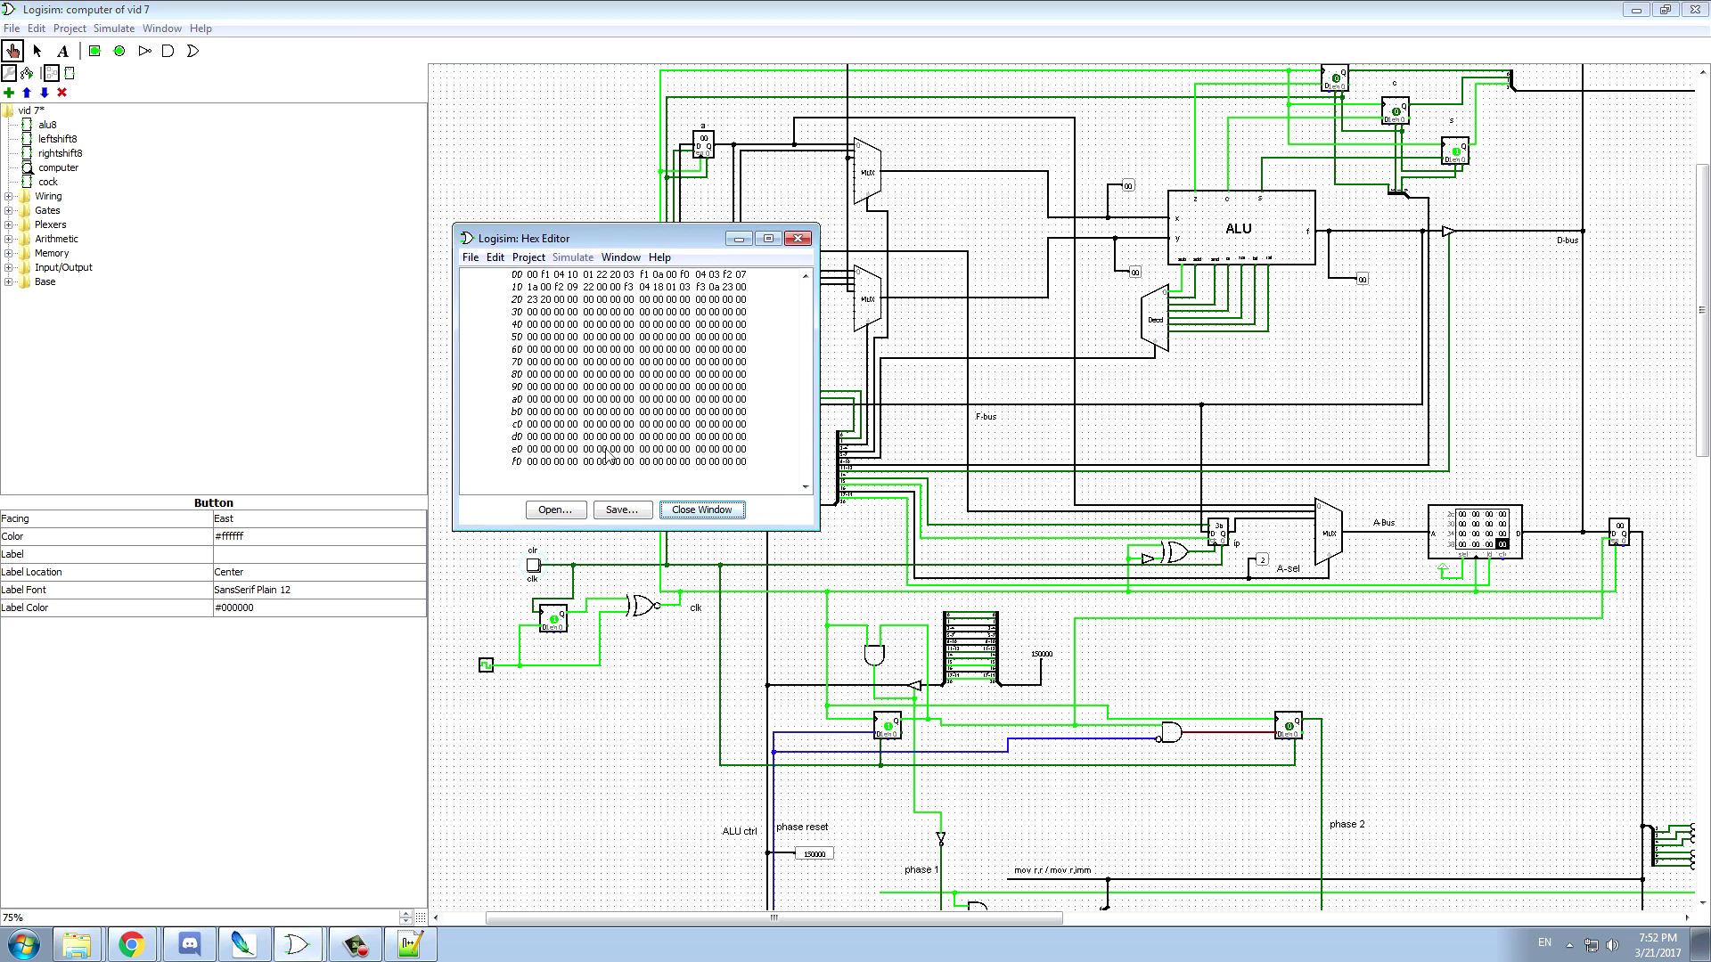
{"action": "left_click", "coordinate": [532, 462]}
{"action": "type", "text": "04"}
{"action": "left_click", "coordinate": [601, 440]}
{"action": "left_click", "coordinate": [546, 462]}
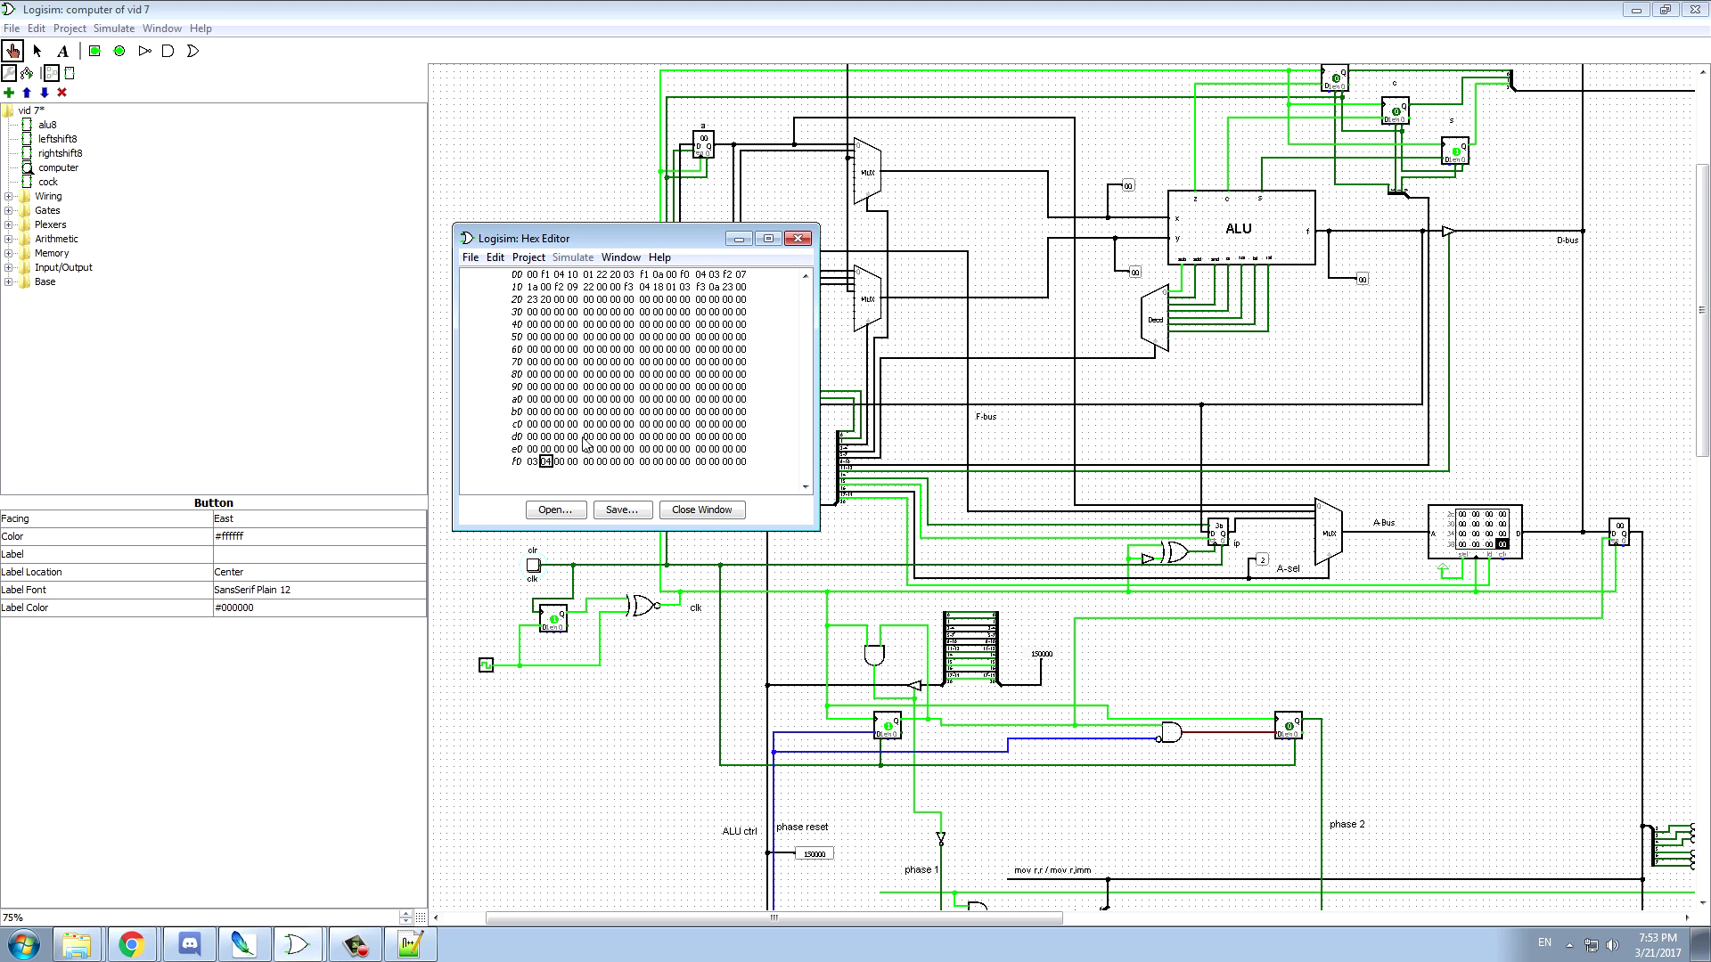
{"action": "left_click", "coordinate": [797, 239]}
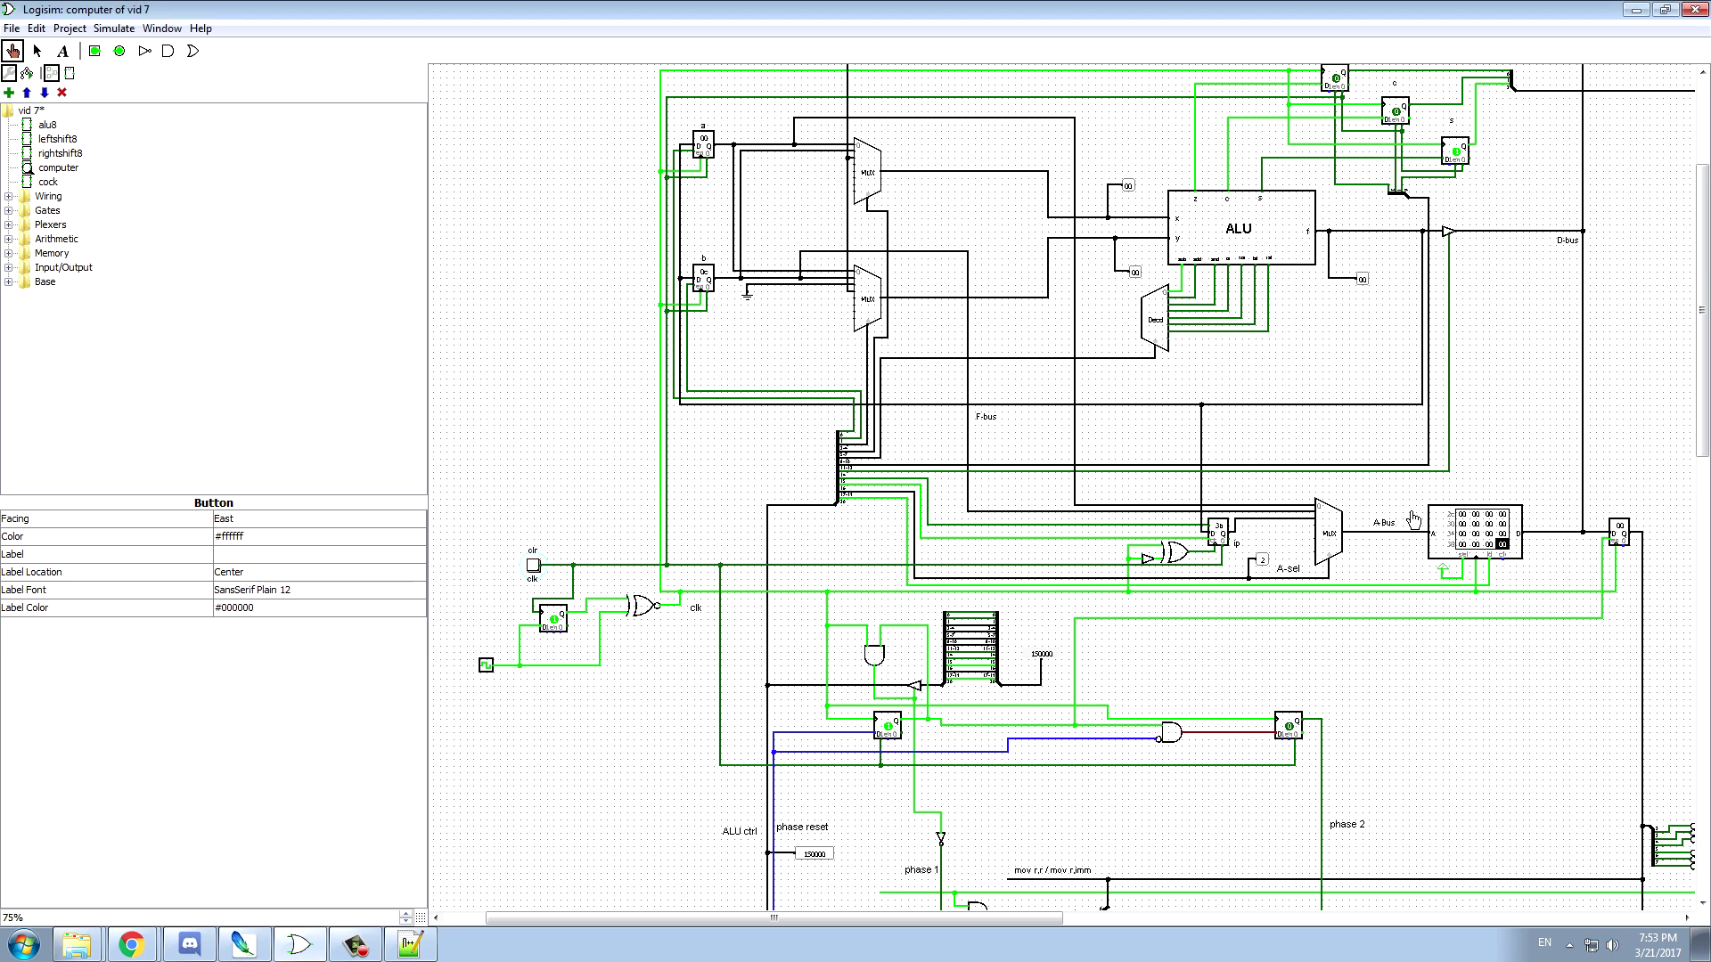
- Set the tick frequency to 8 Hz and run the program from the start, resetting the computer with its clr button
{"action": "left_click", "coordinate": [114, 28]}
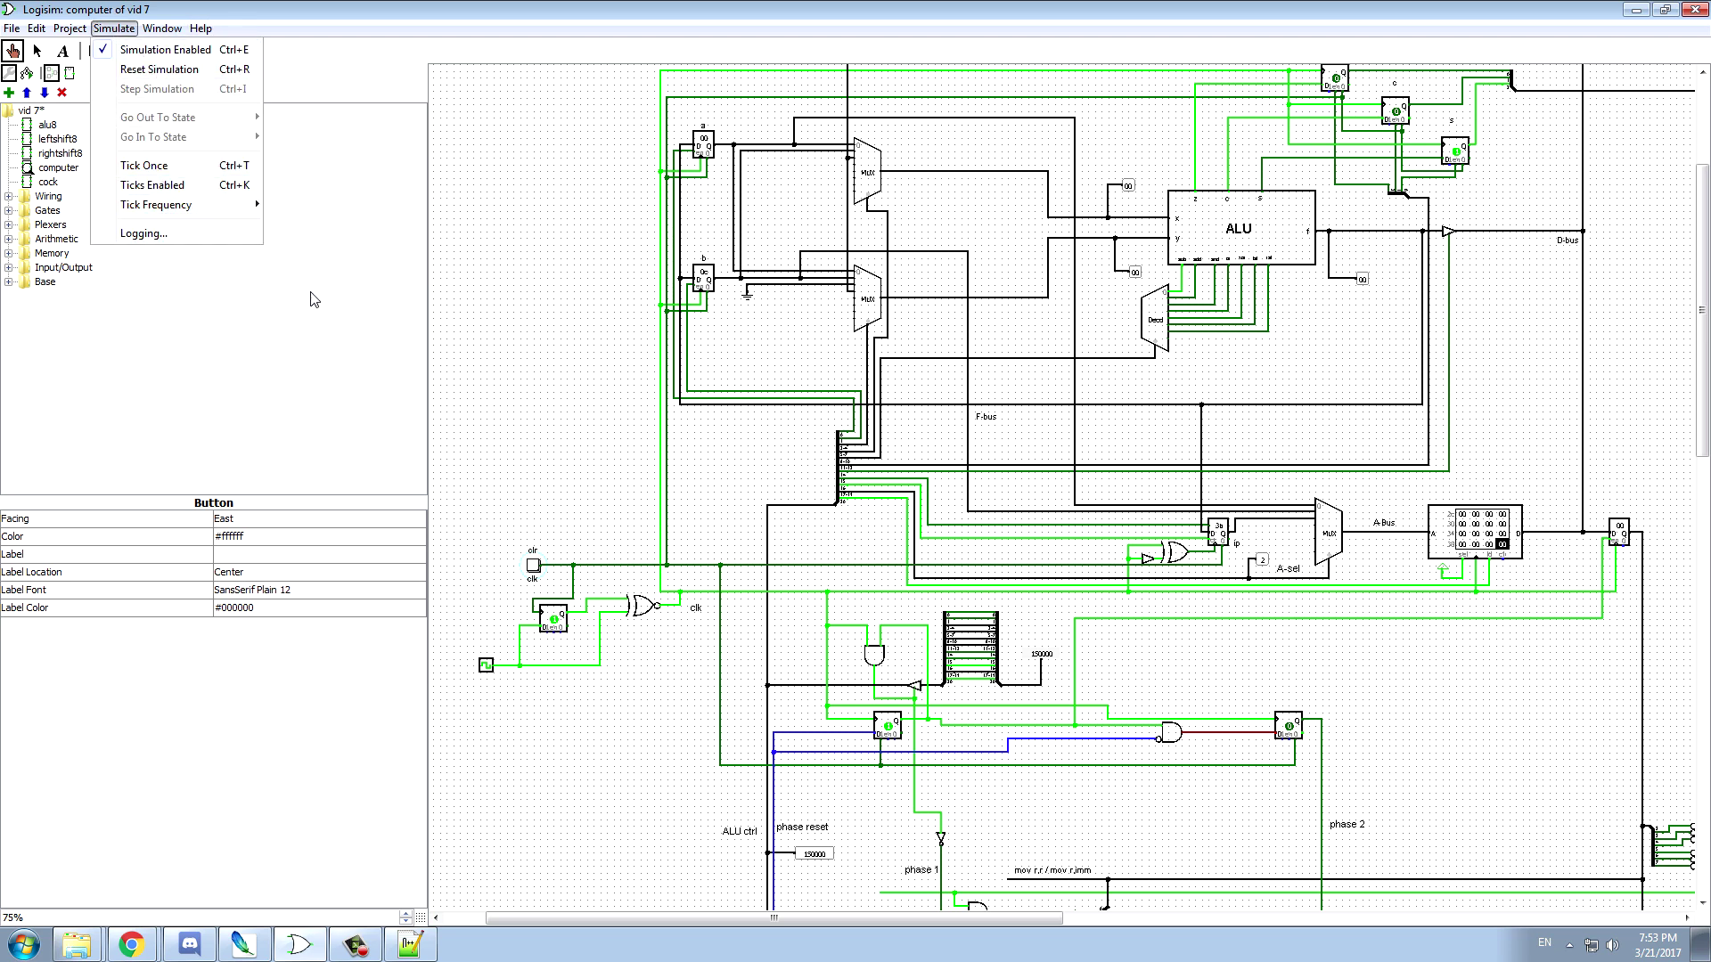
{"action": "mouse_move", "coordinate": [230, 209]}
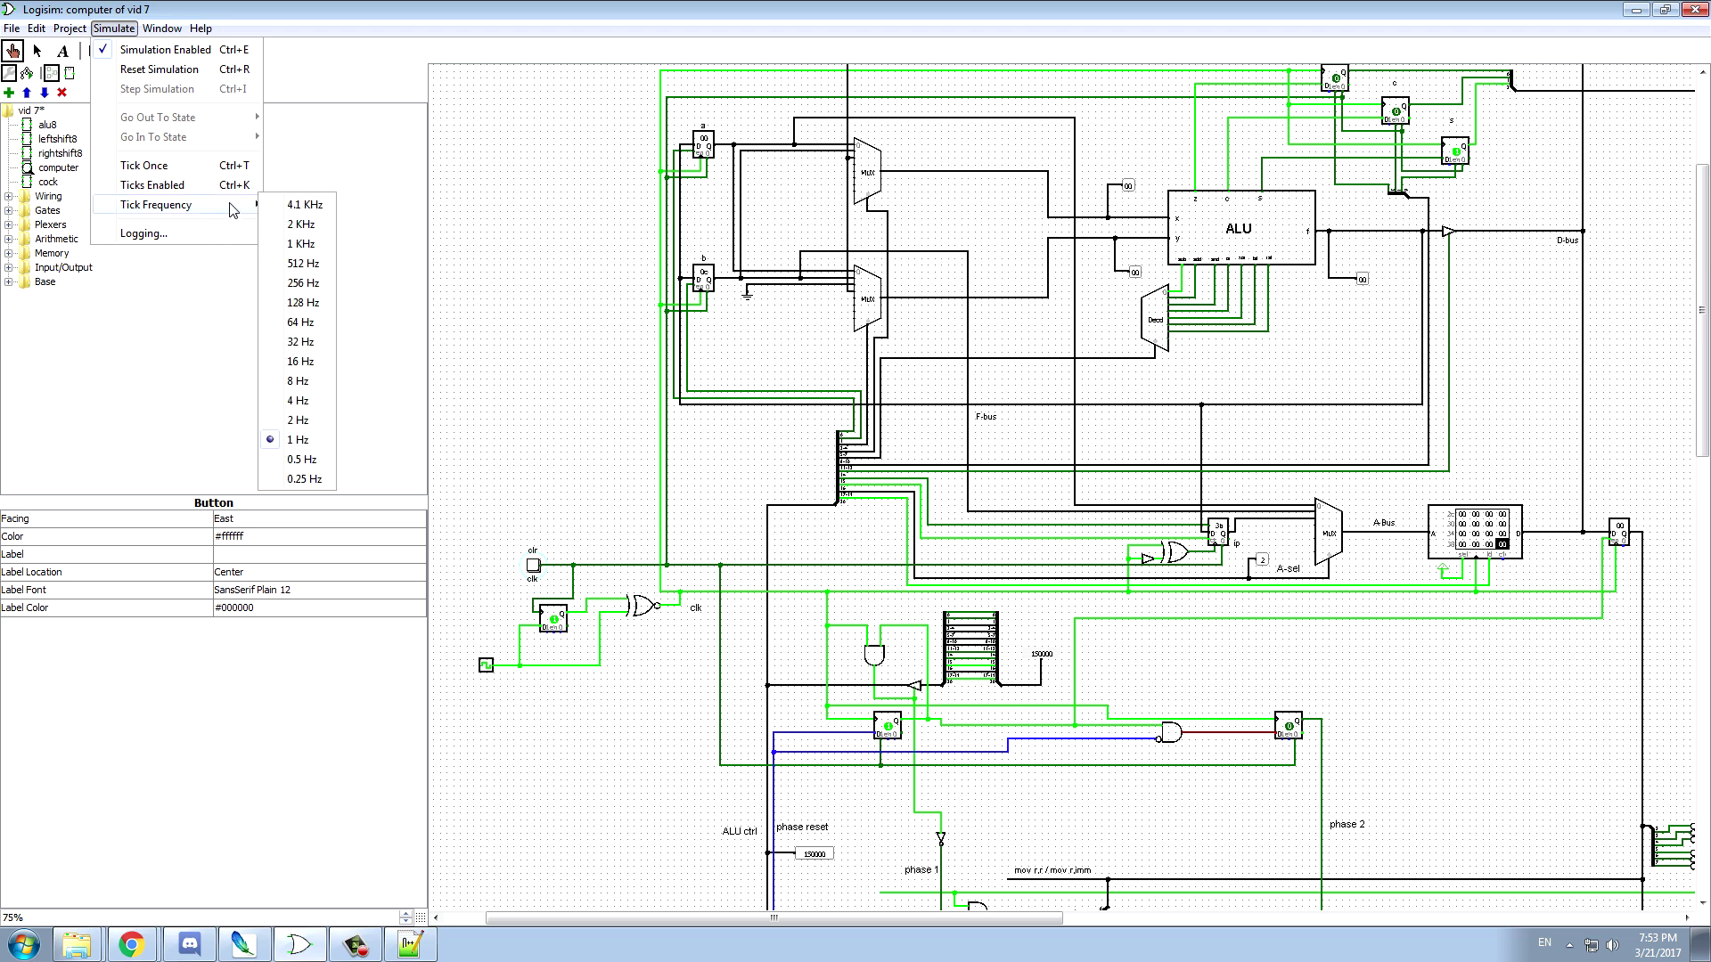
{"action": "left_click", "coordinate": [297, 380]}
{"action": "left_click", "coordinate": [114, 27]}
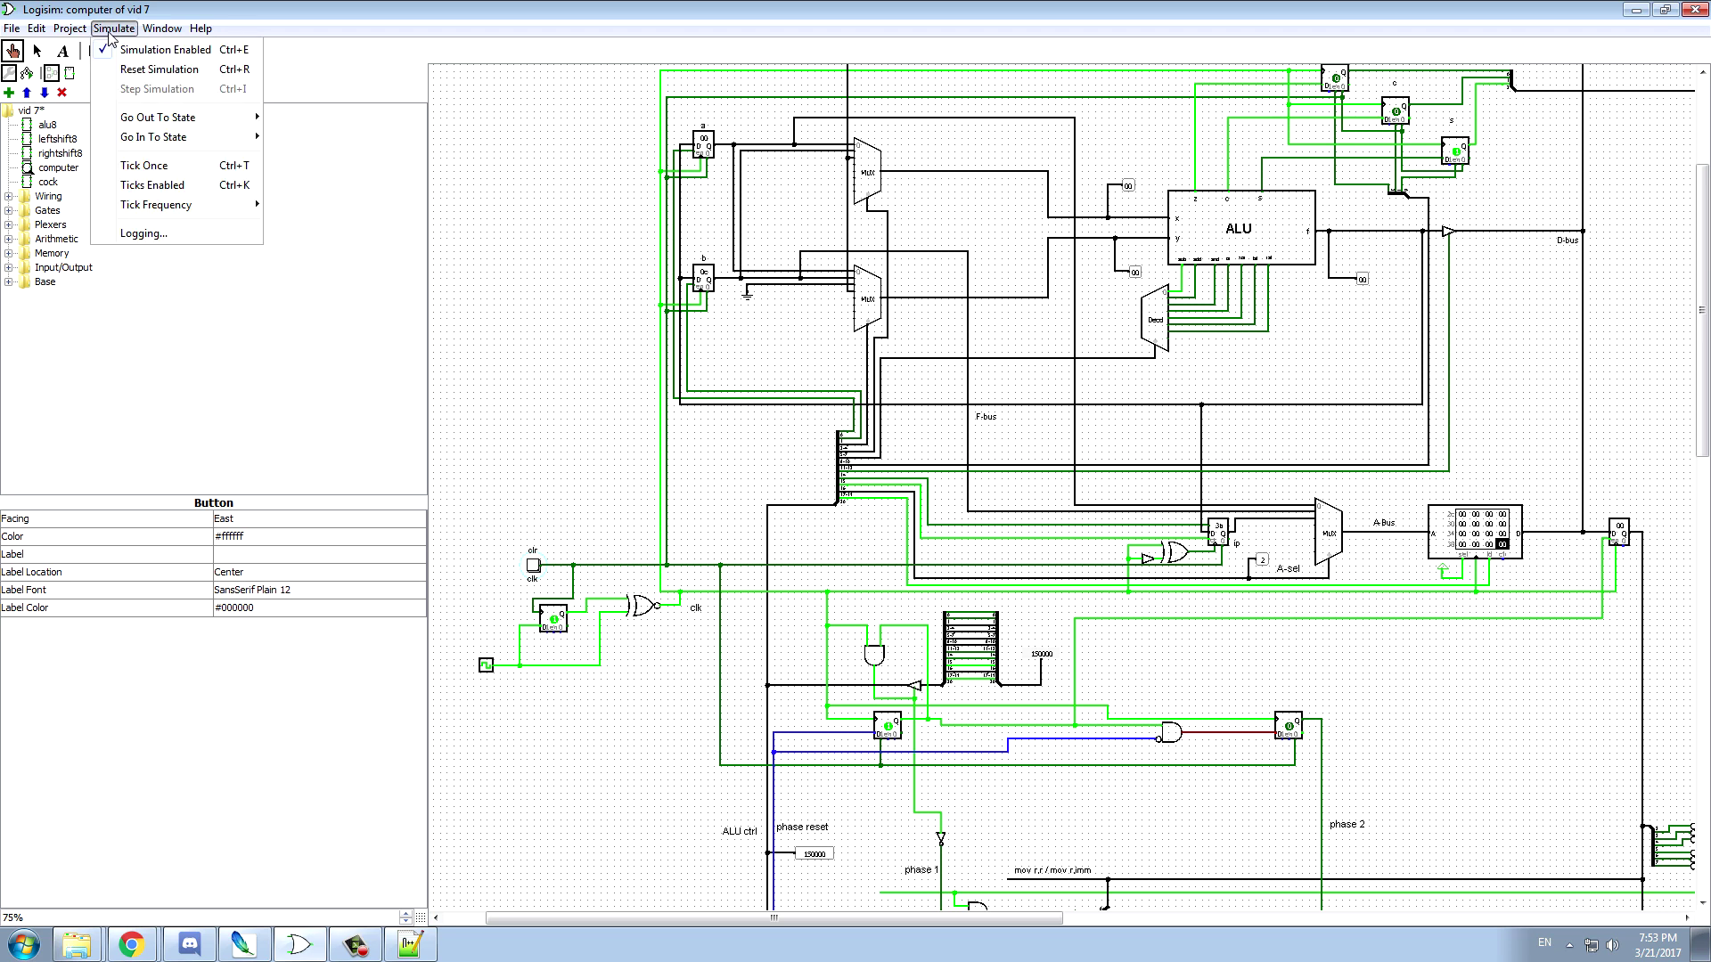
{"action": "left_click", "coordinate": [143, 49]}
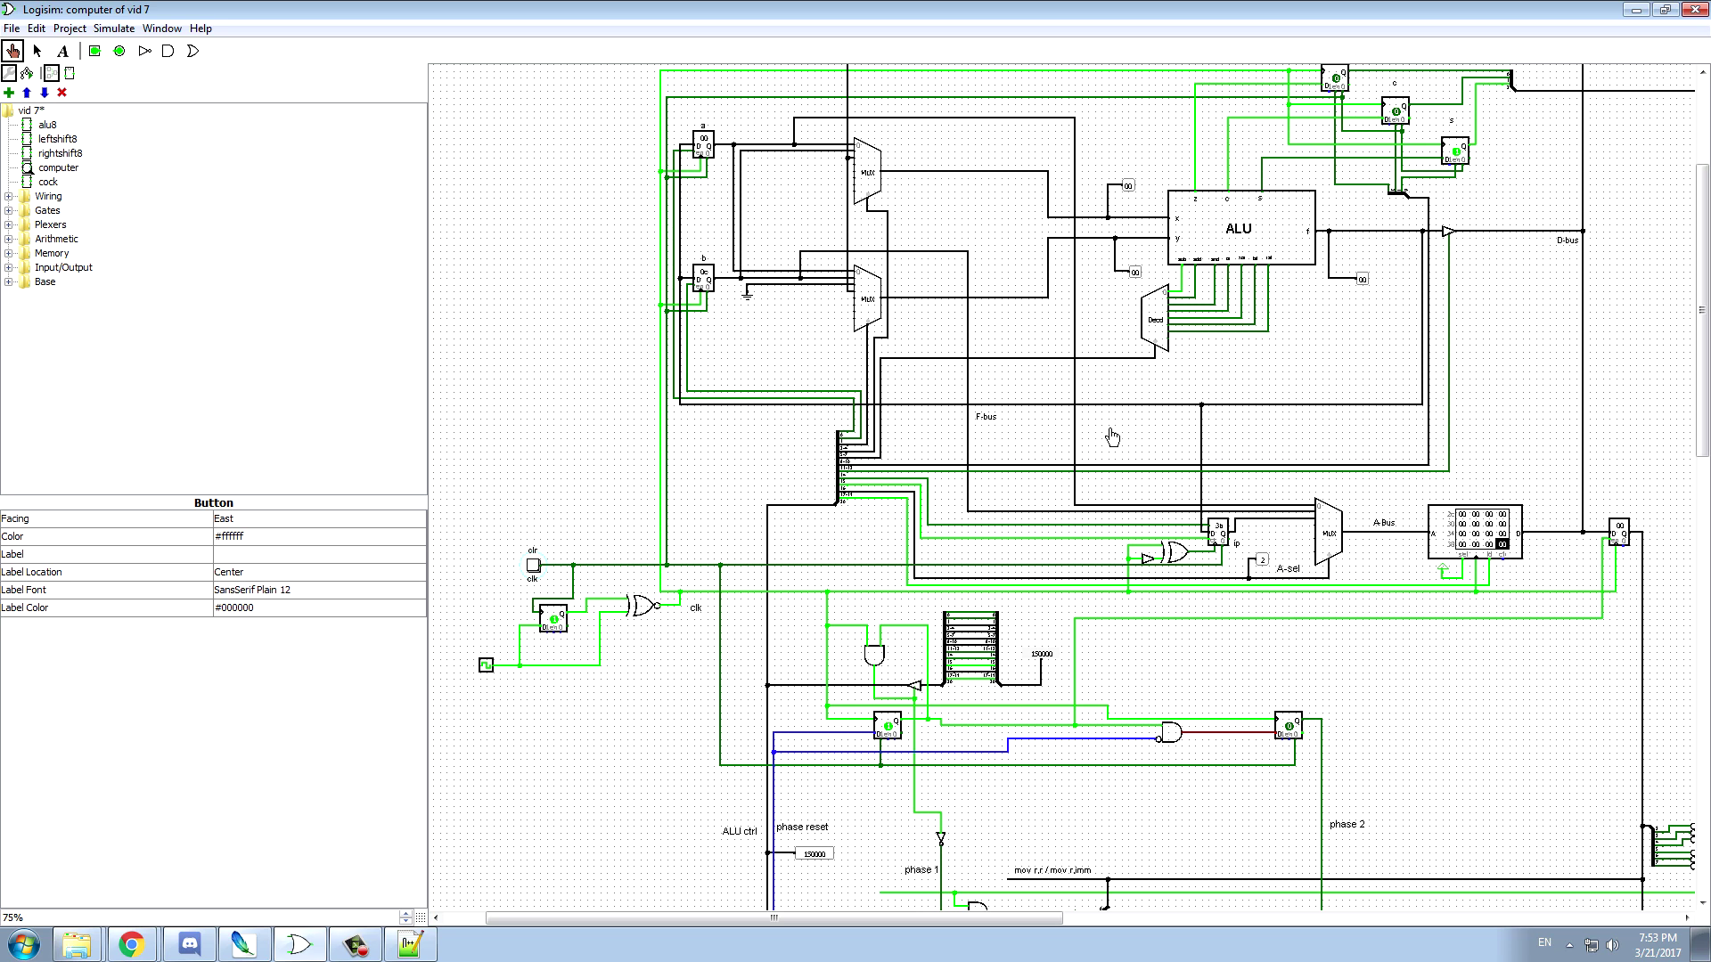
{"action": "left_click", "coordinate": [534, 564]}
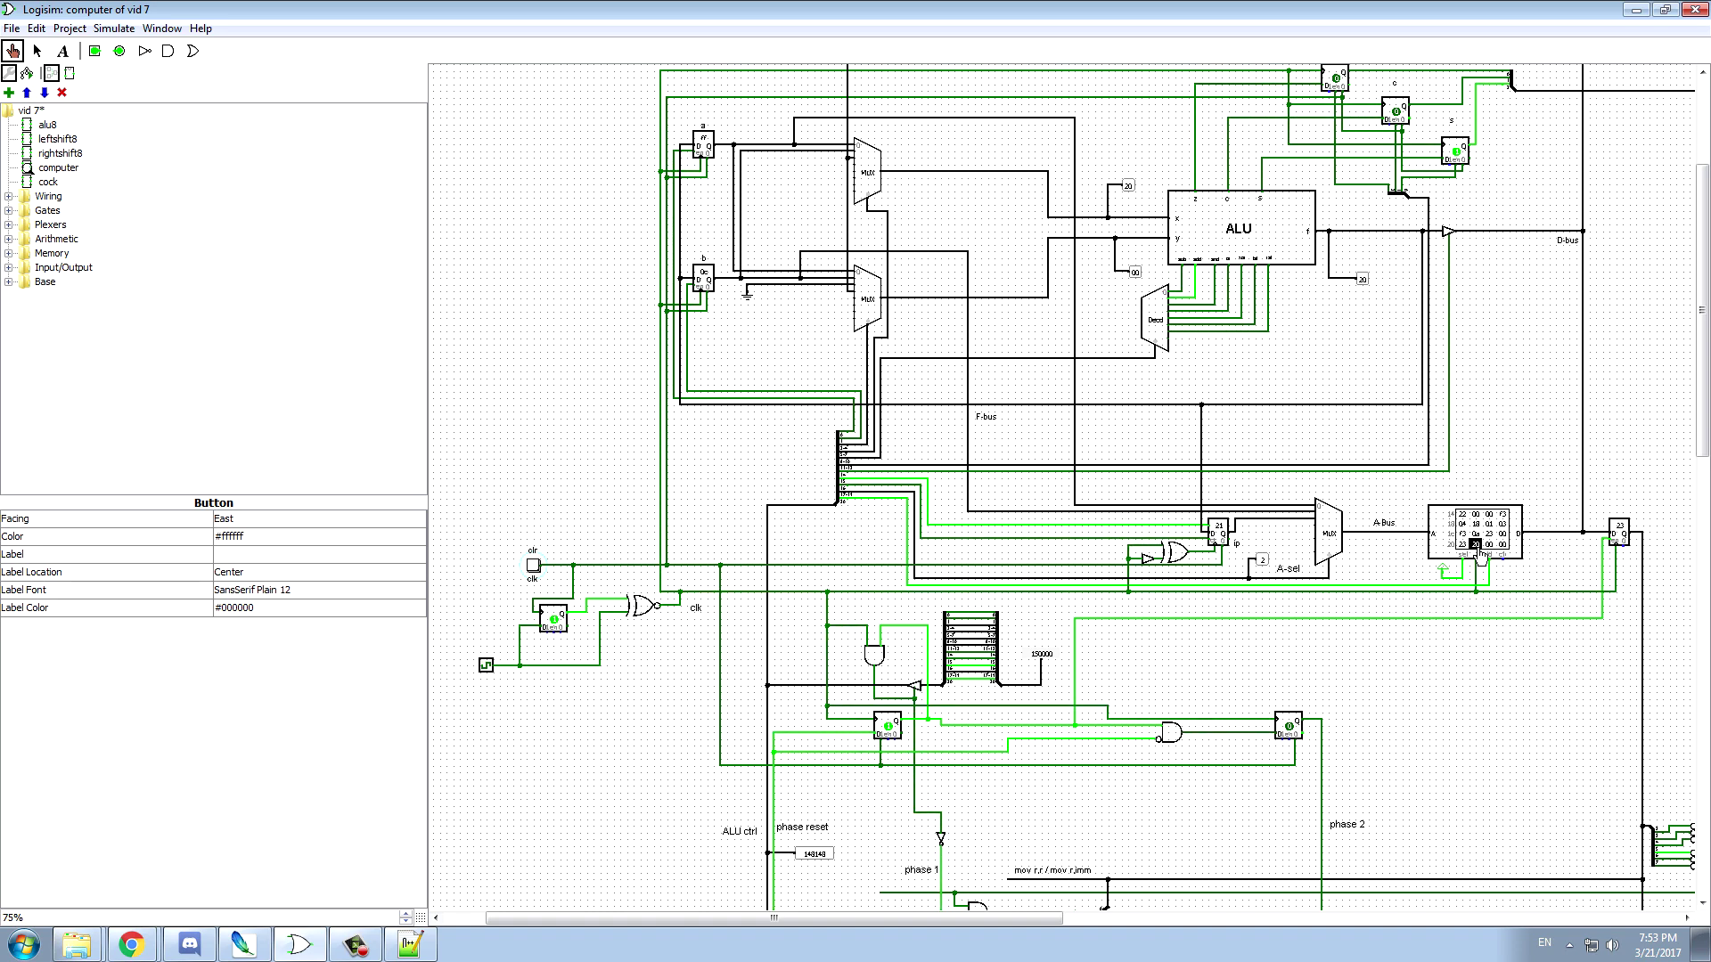
- Examine the multiplication result out_lo at address F2 in the RAM contents
{"action": "right_click", "coordinate": [1444, 522]}
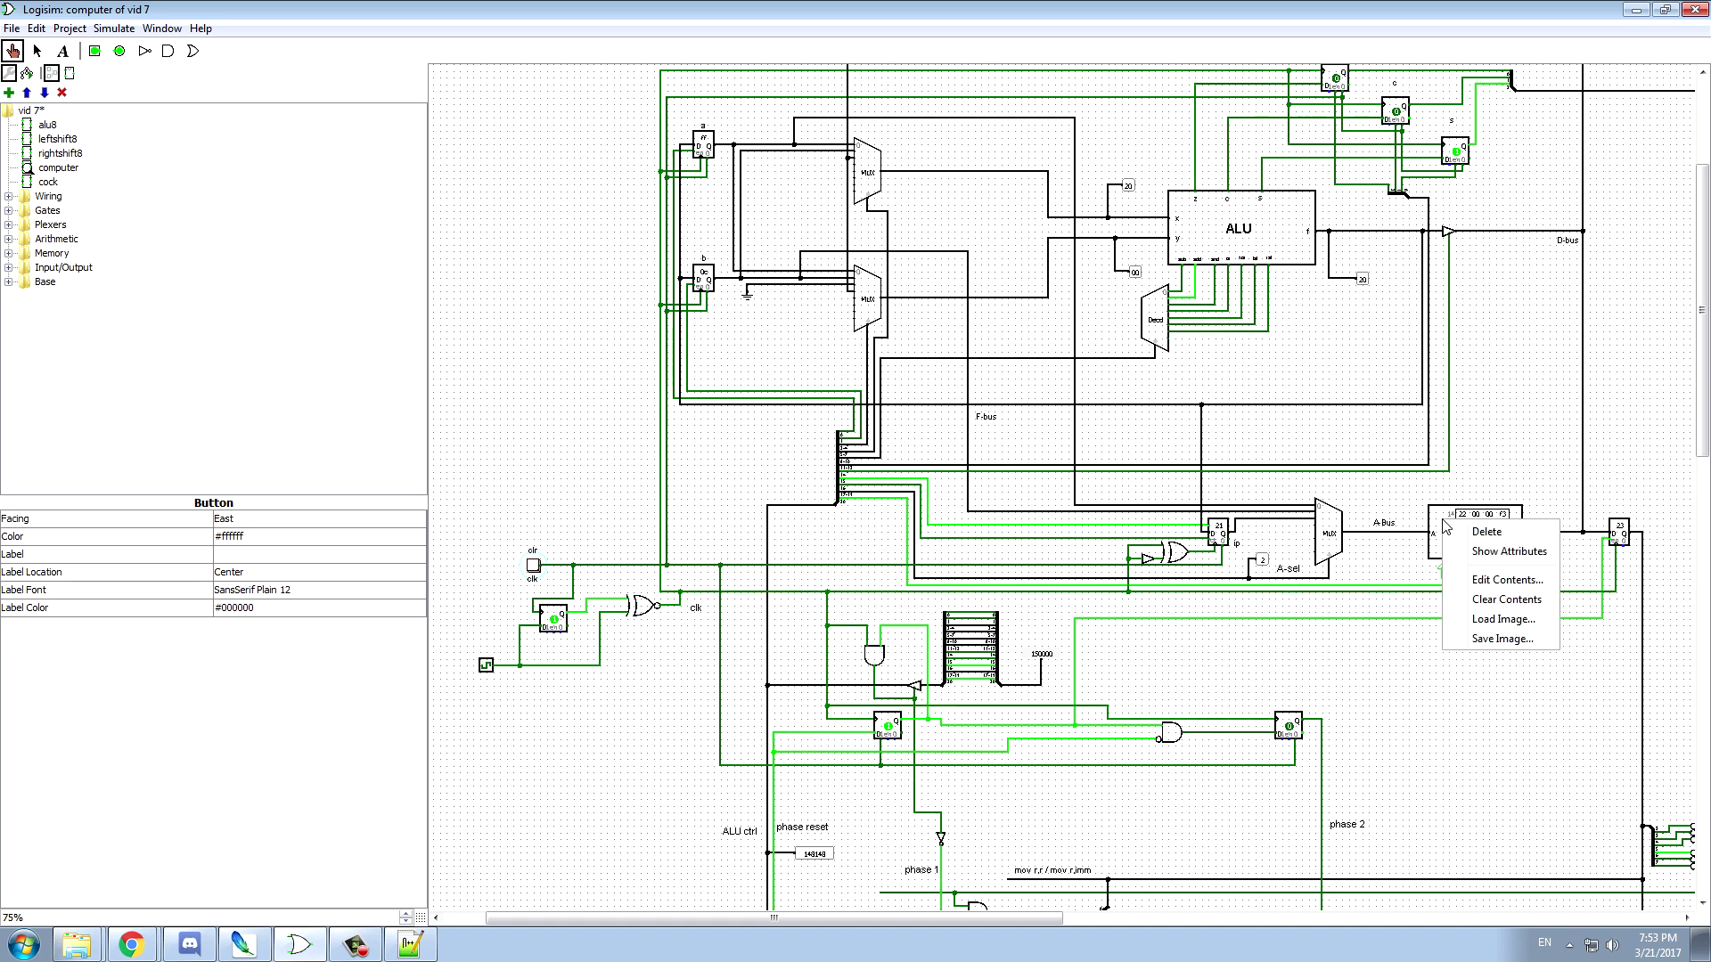
{"action": "left_click", "coordinate": [1505, 580]}
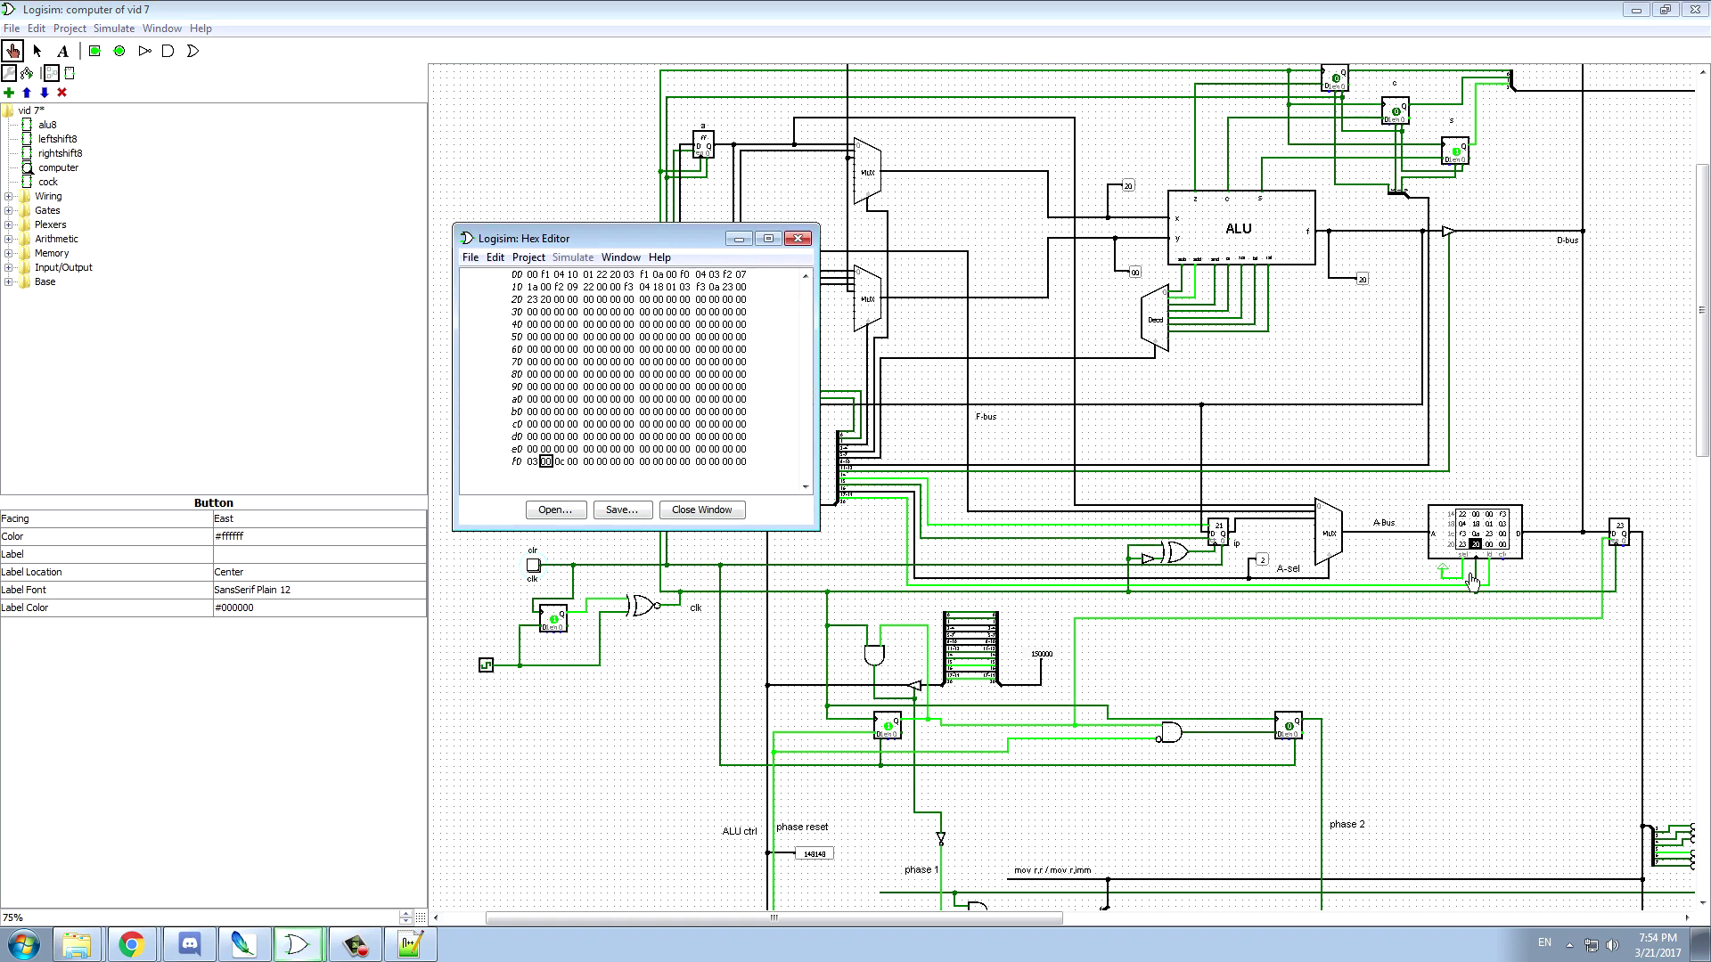
{"action": "left_click", "coordinate": [797, 238]}
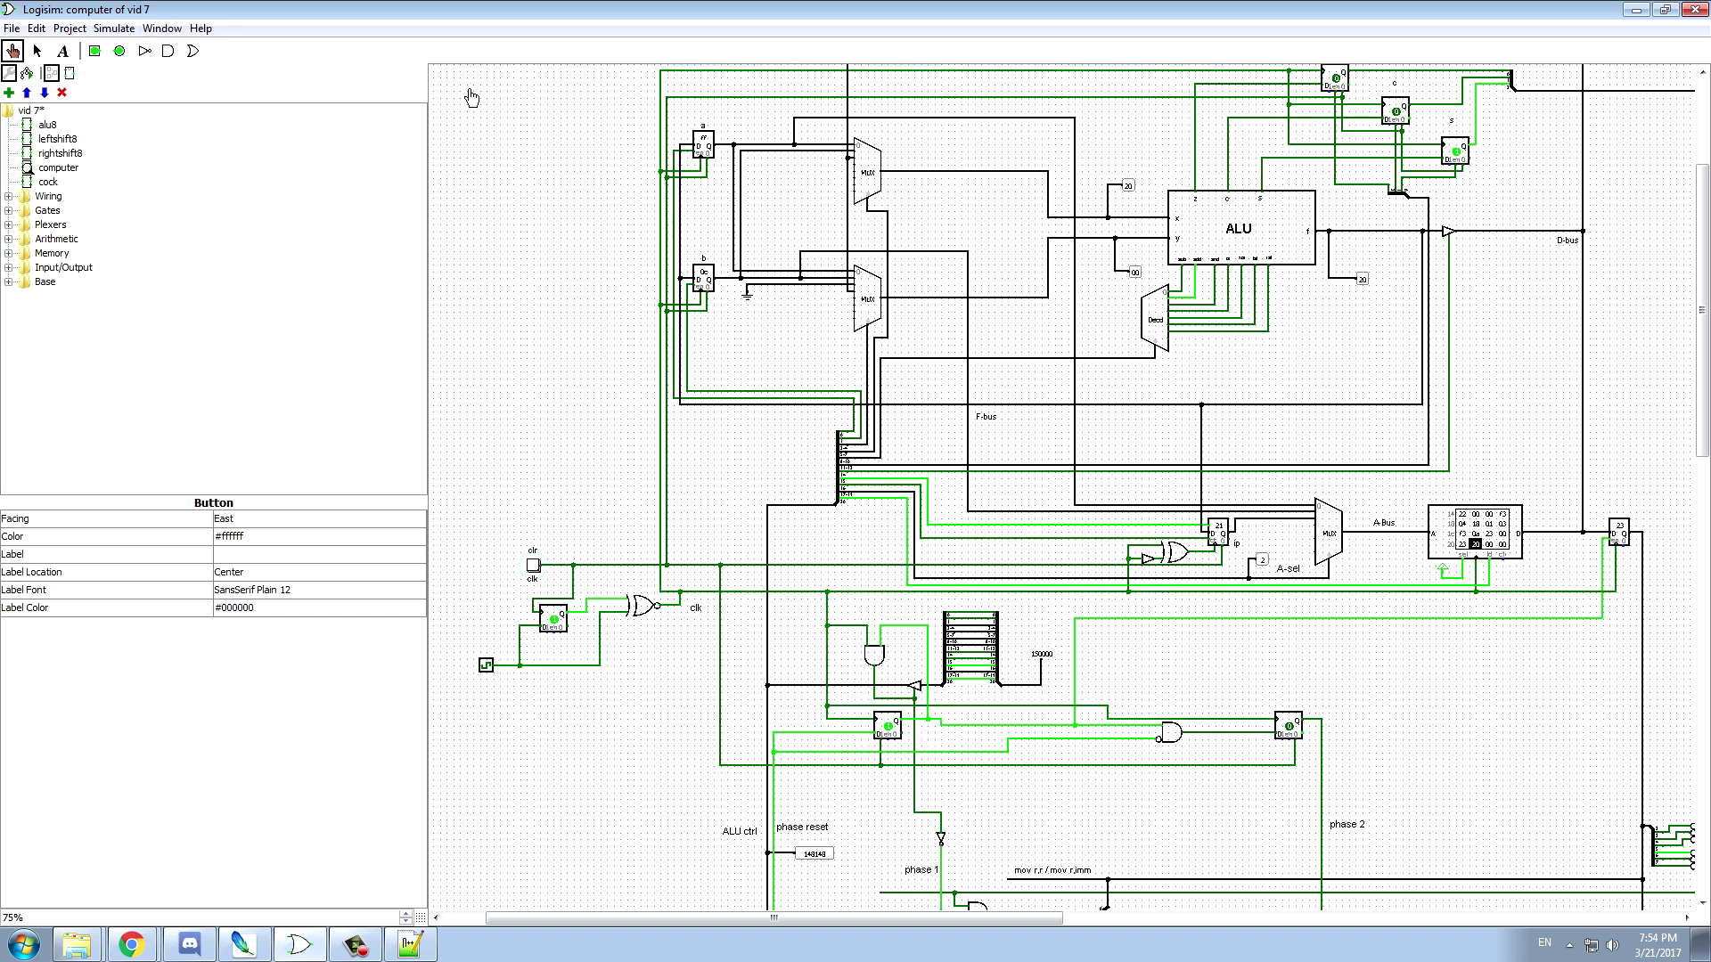
- Reset the computer with its clr button and edit the RAM contents, entering e6 for in_x at F0 and 03 for in_y at F1
{"action": "key", "text": "ctrl+t"}
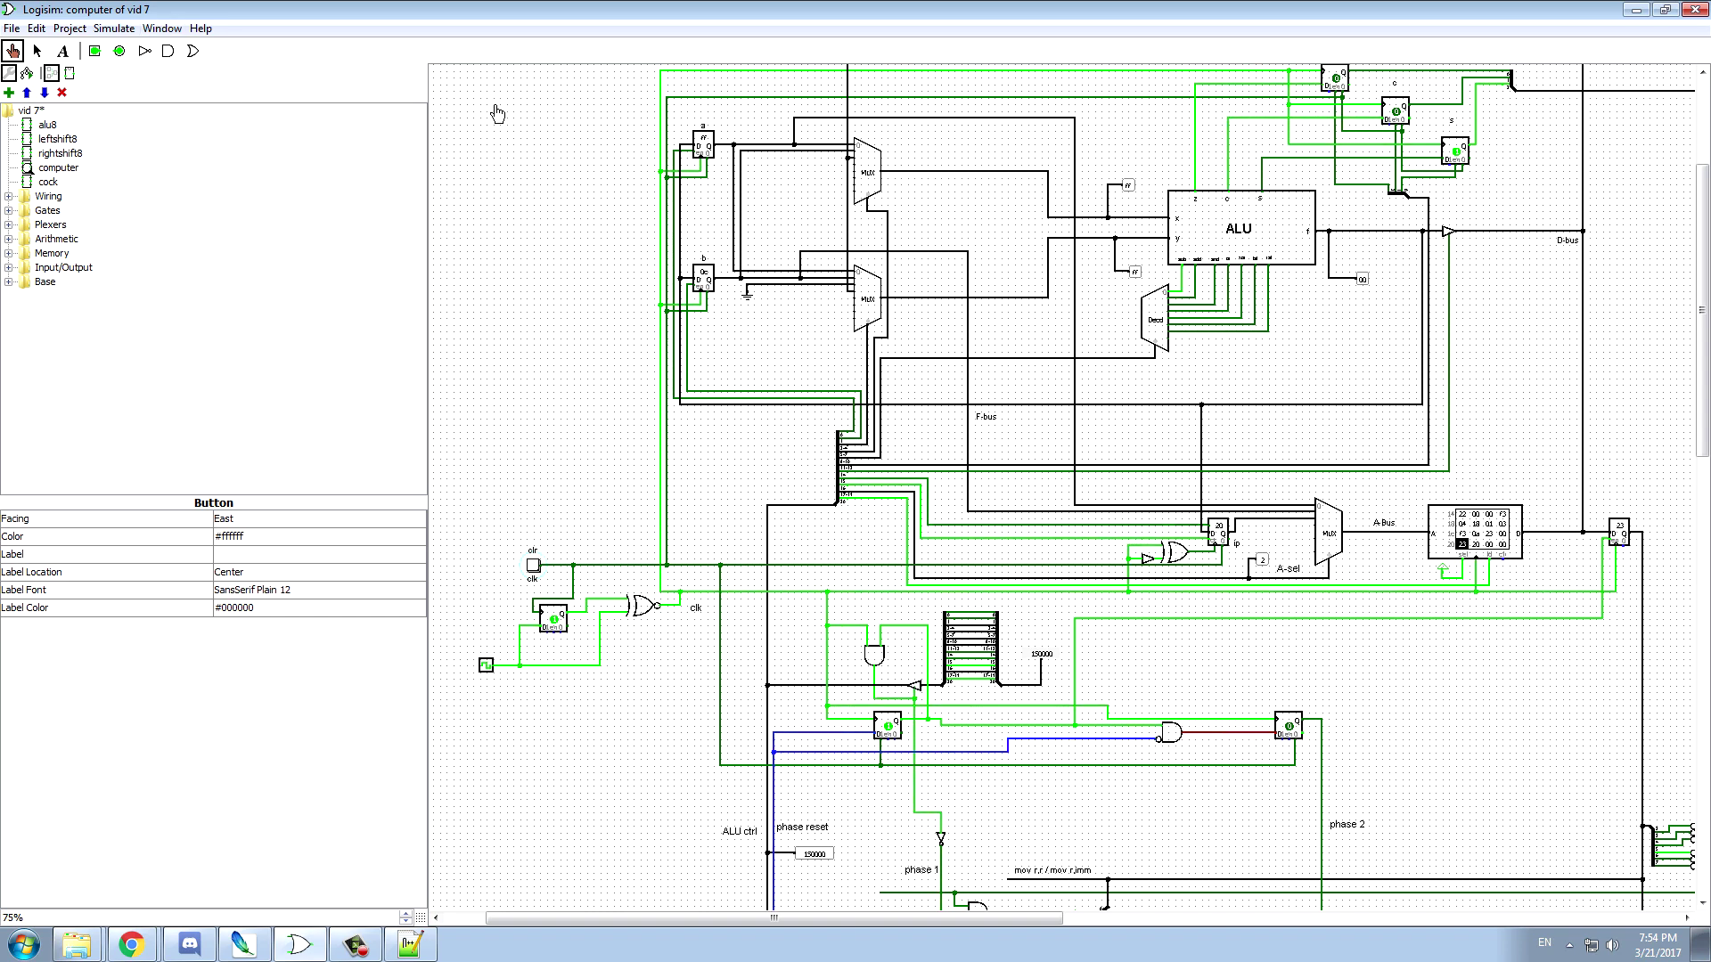
{"action": "left_click", "coordinate": [534, 565]}
{"action": "right_click", "coordinate": [1452, 525]}
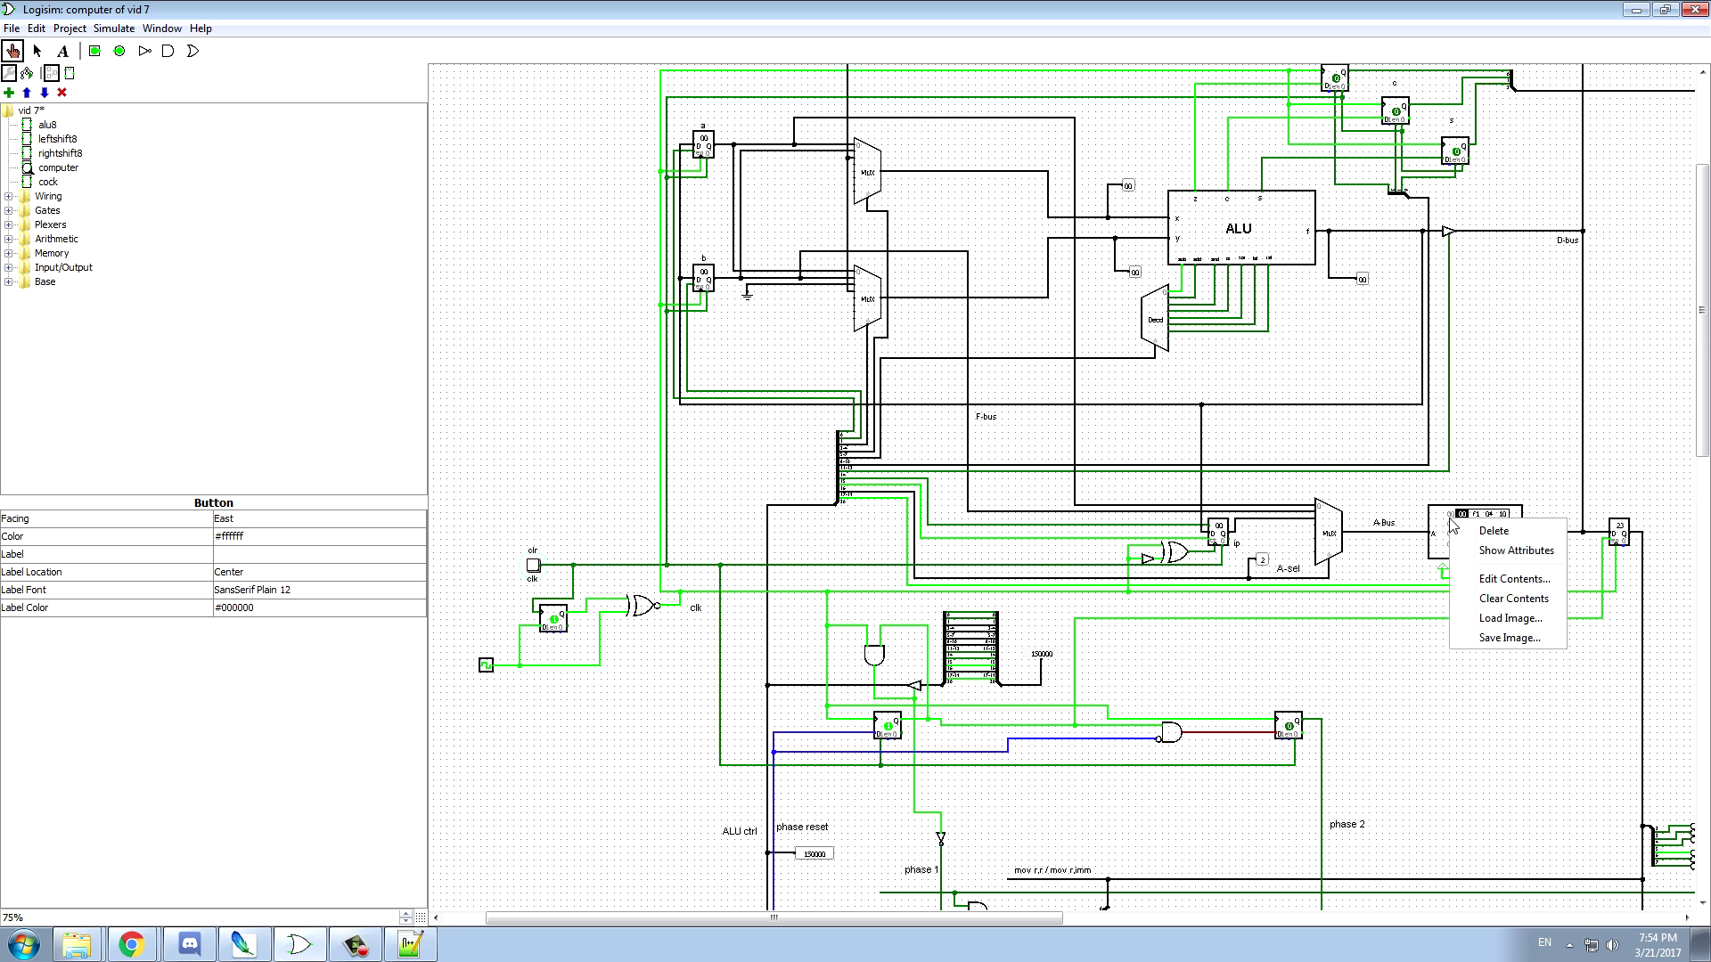
{"action": "left_click", "coordinate": [1512, 579]}
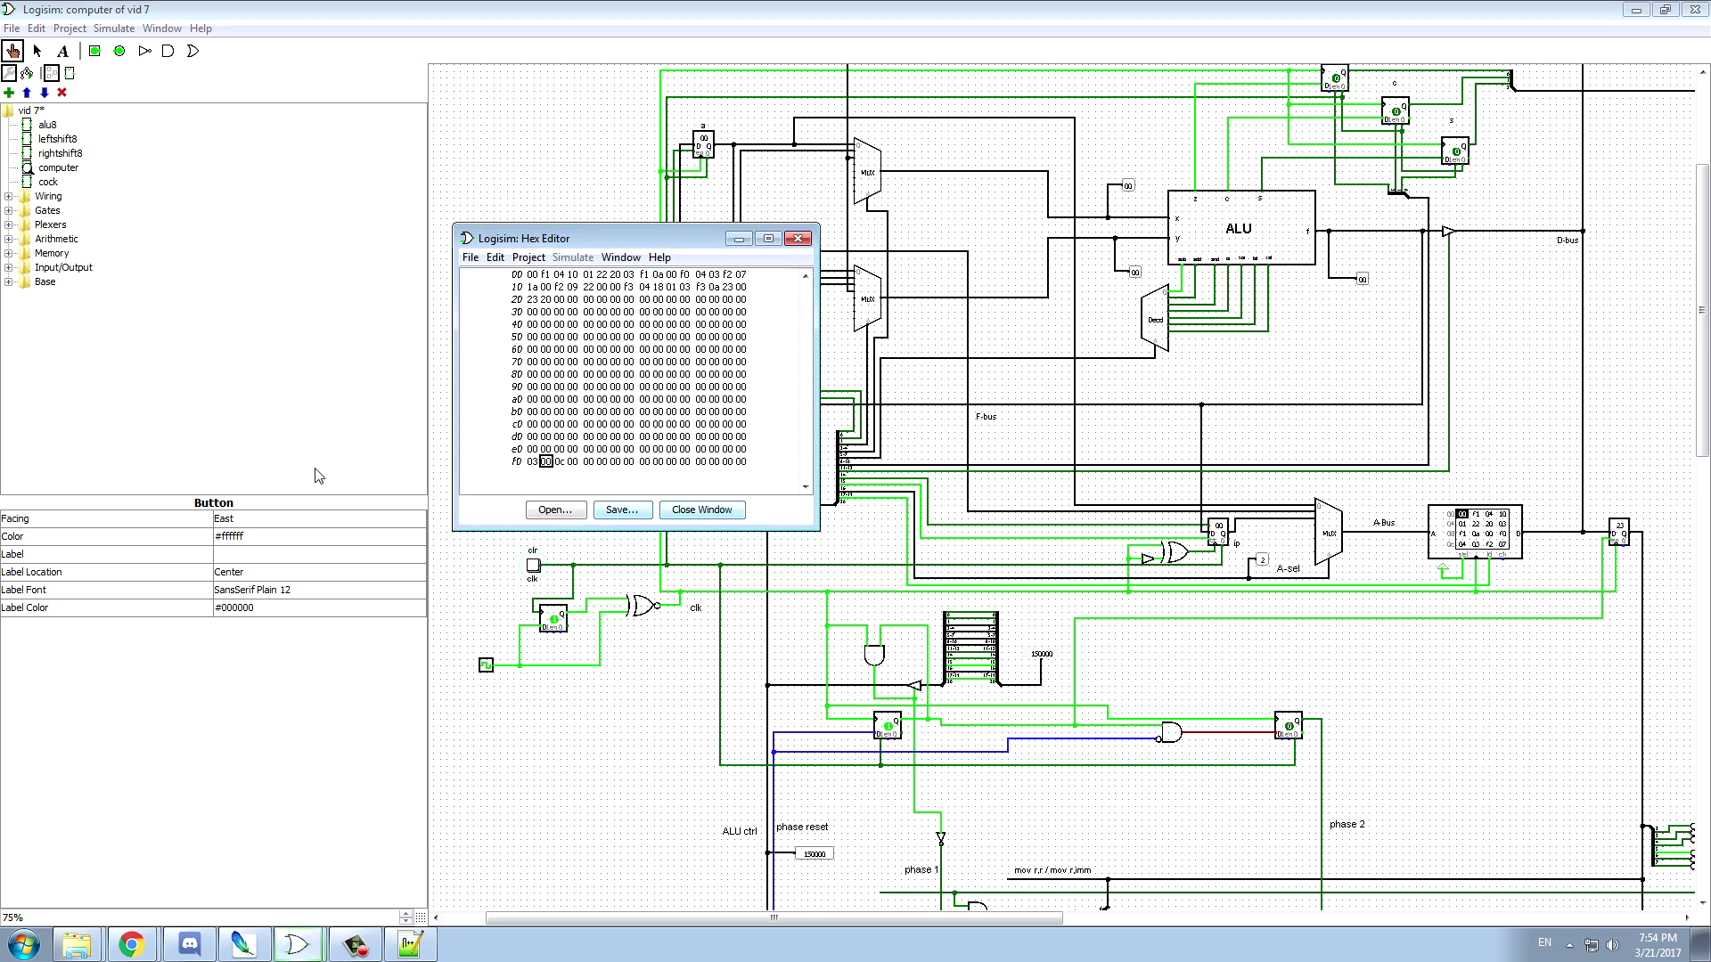
{"action": "left_click", "coordinate": [537, 462]}
{"action": "left_click", "coordinate": [535, 463]}
{"action": "left_click", "coordinate": [548, 463]}
{"action": "left_click", "coordinate": [535, 463]}
{"action": "left_click", "coordinate": [798, 238]}
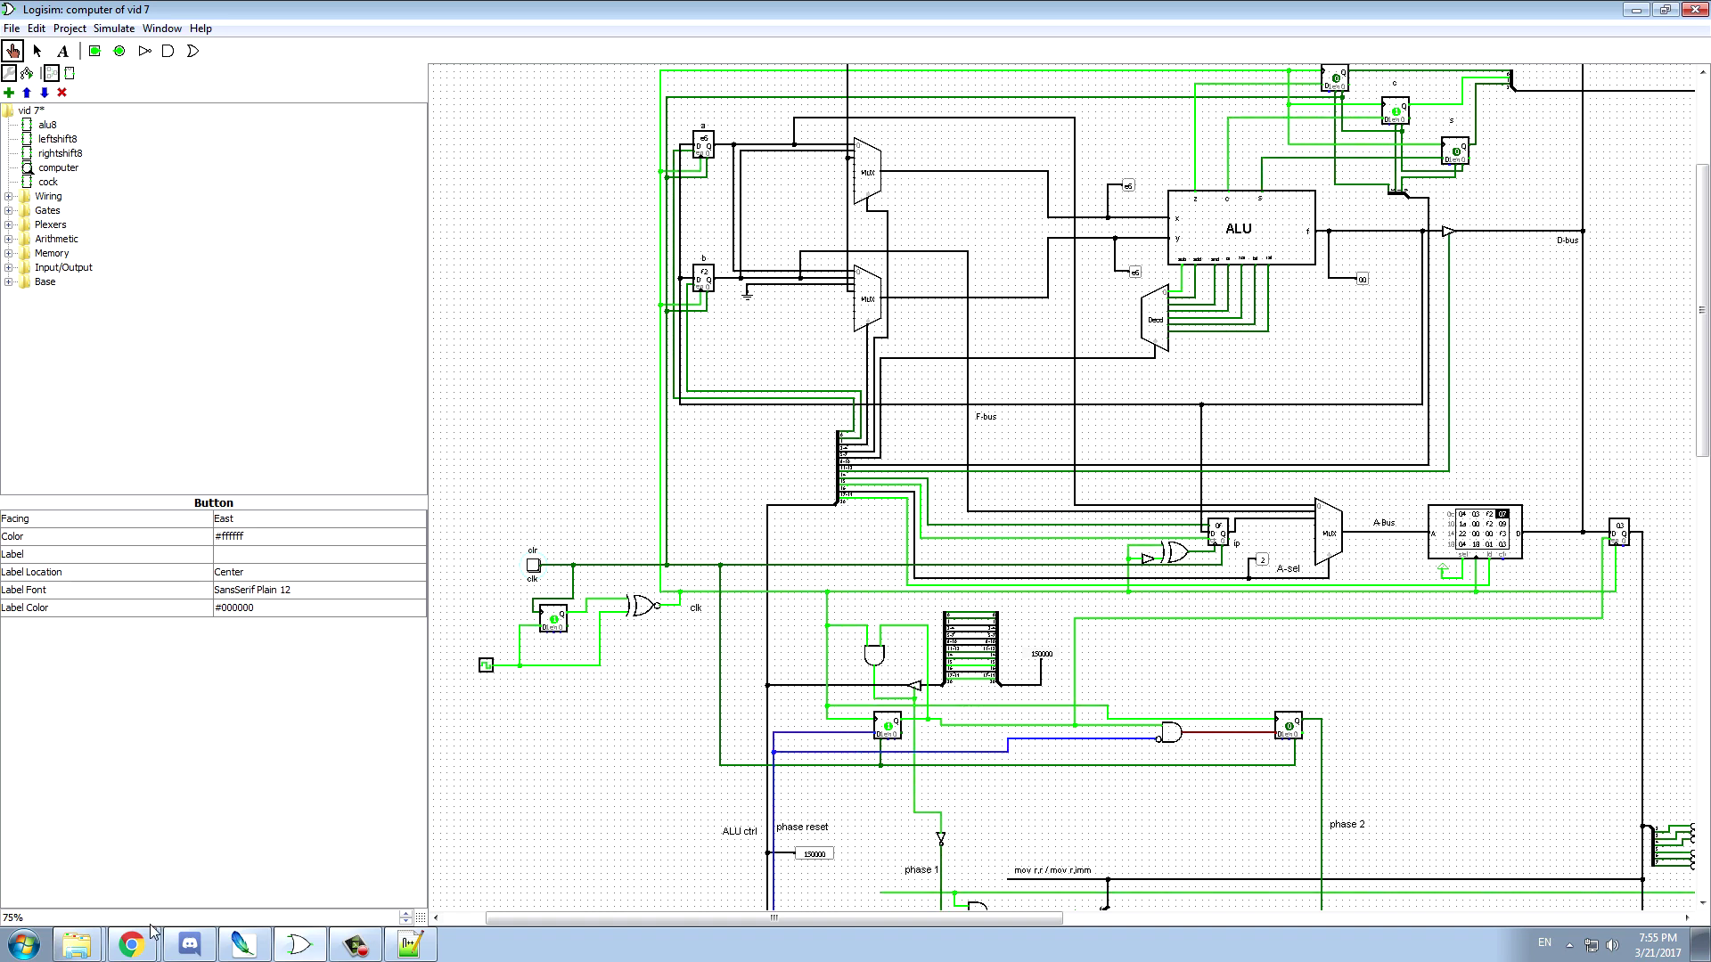
- Switch to Chrome and search Google in a new tab for "hex e6 to decimal"
{"action": "mouse_move", "coordinate": [131, 942]}
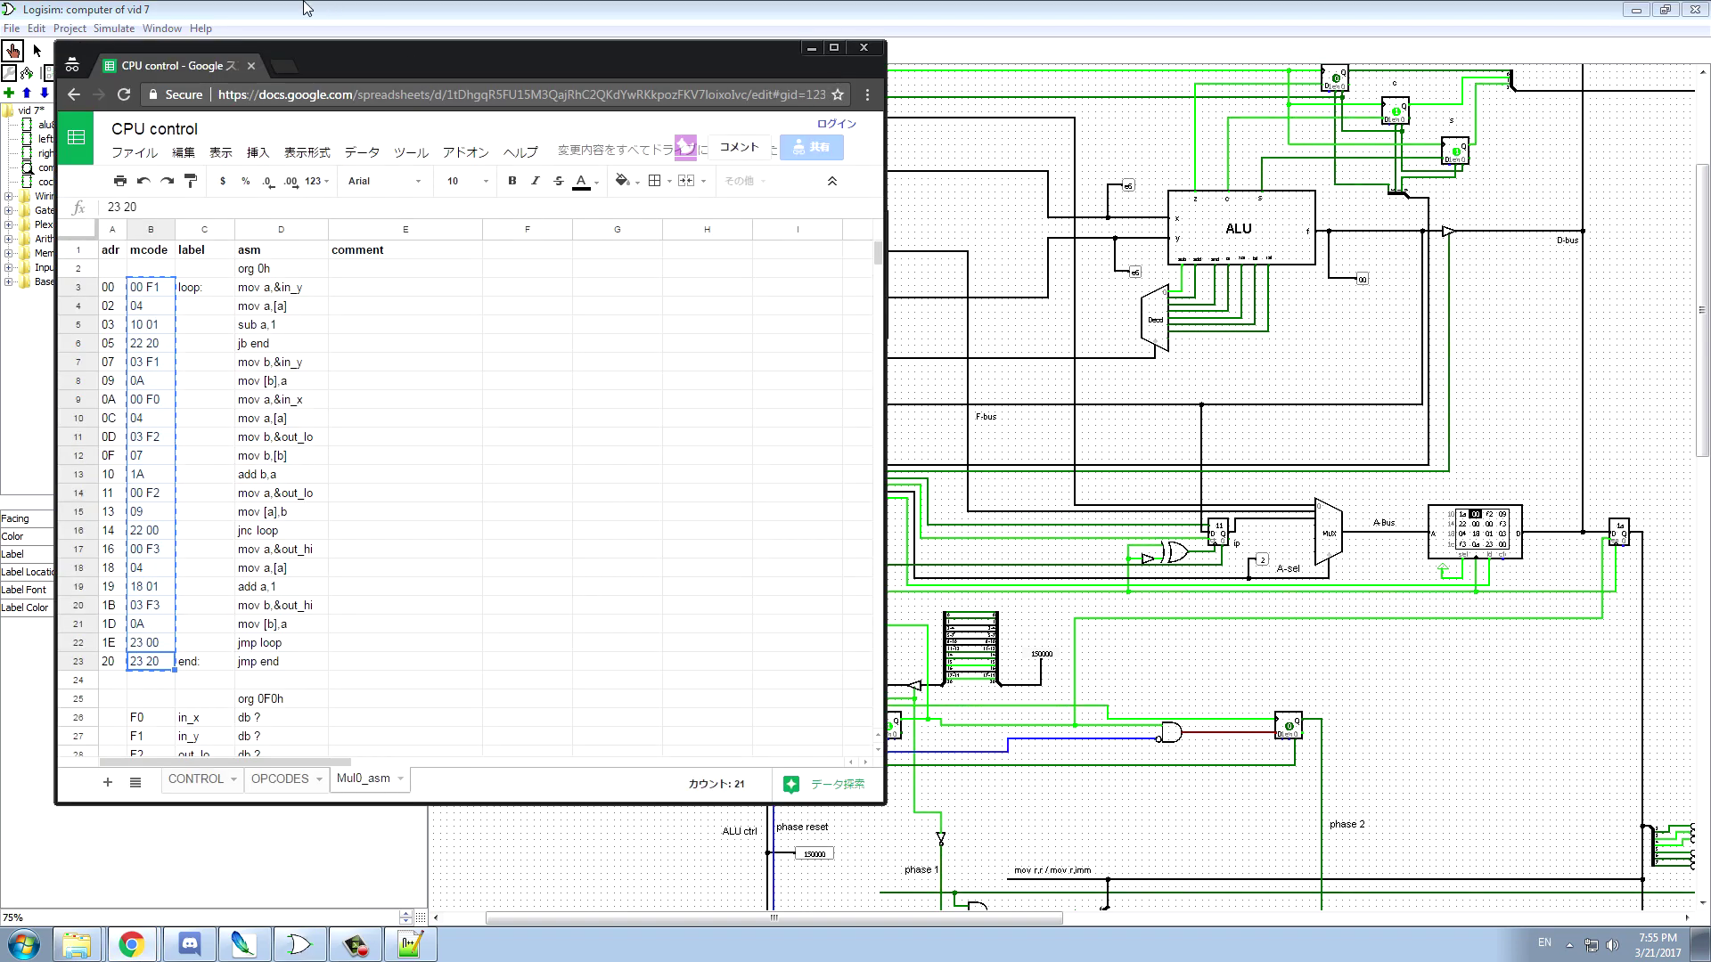
{"action": "left_click", "coordinate": [281, 67]}
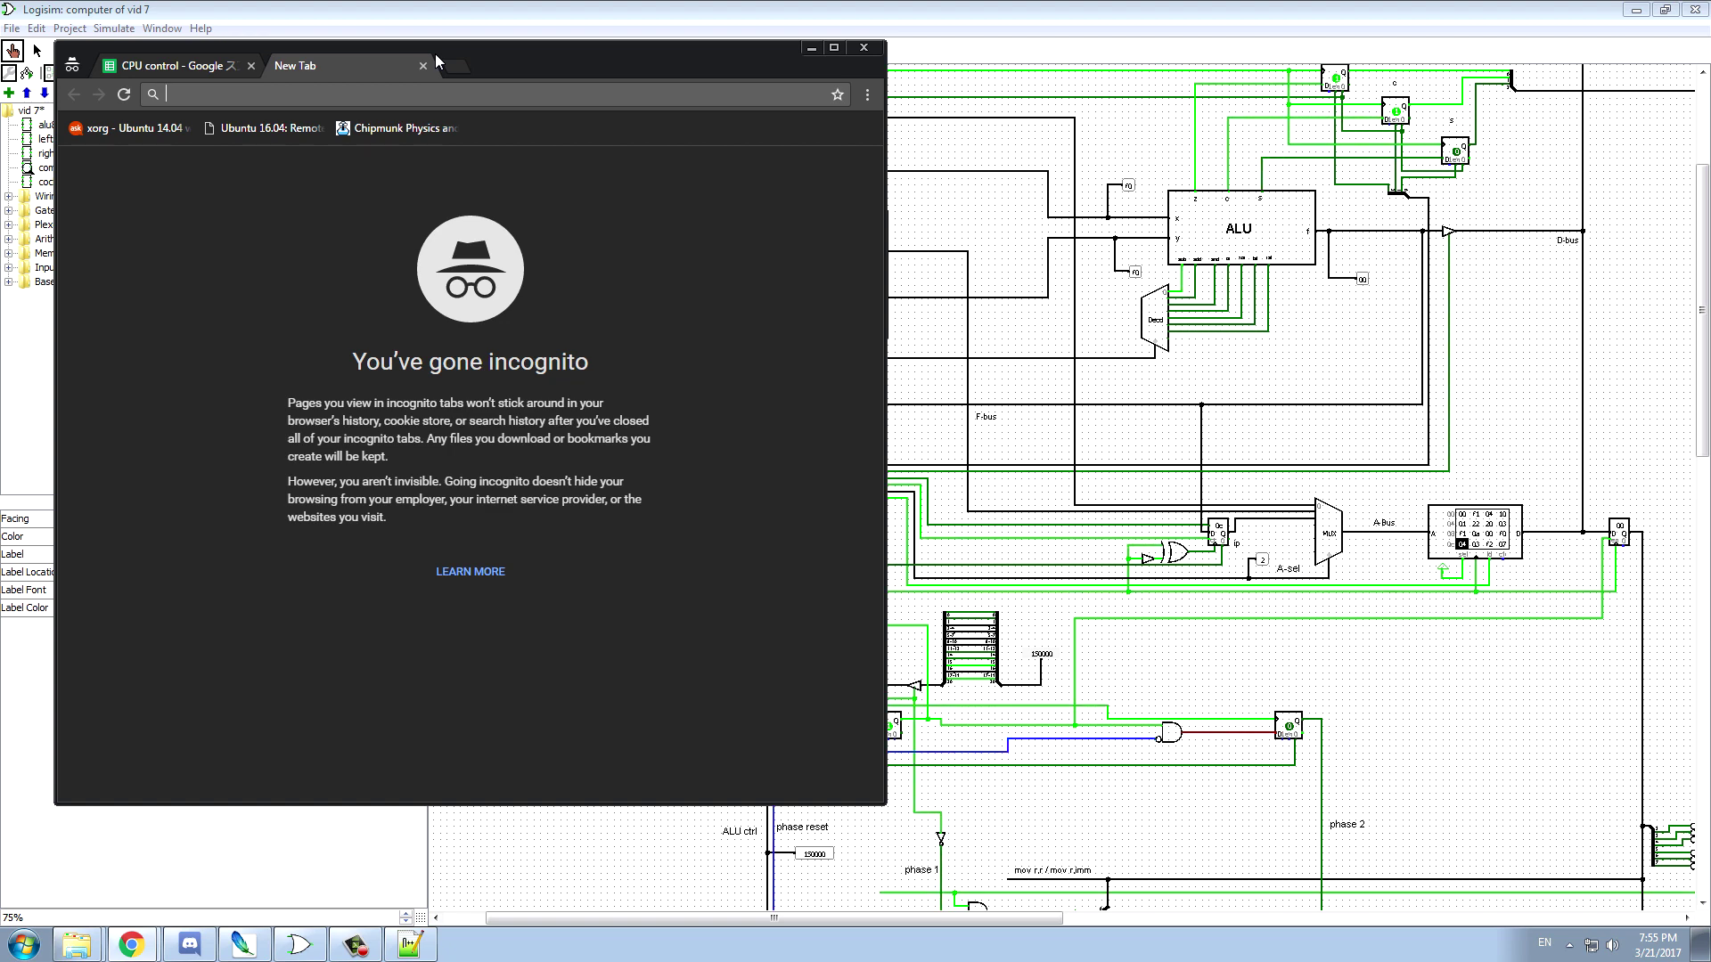
{"action": "type", "text": "hex to decimal"}
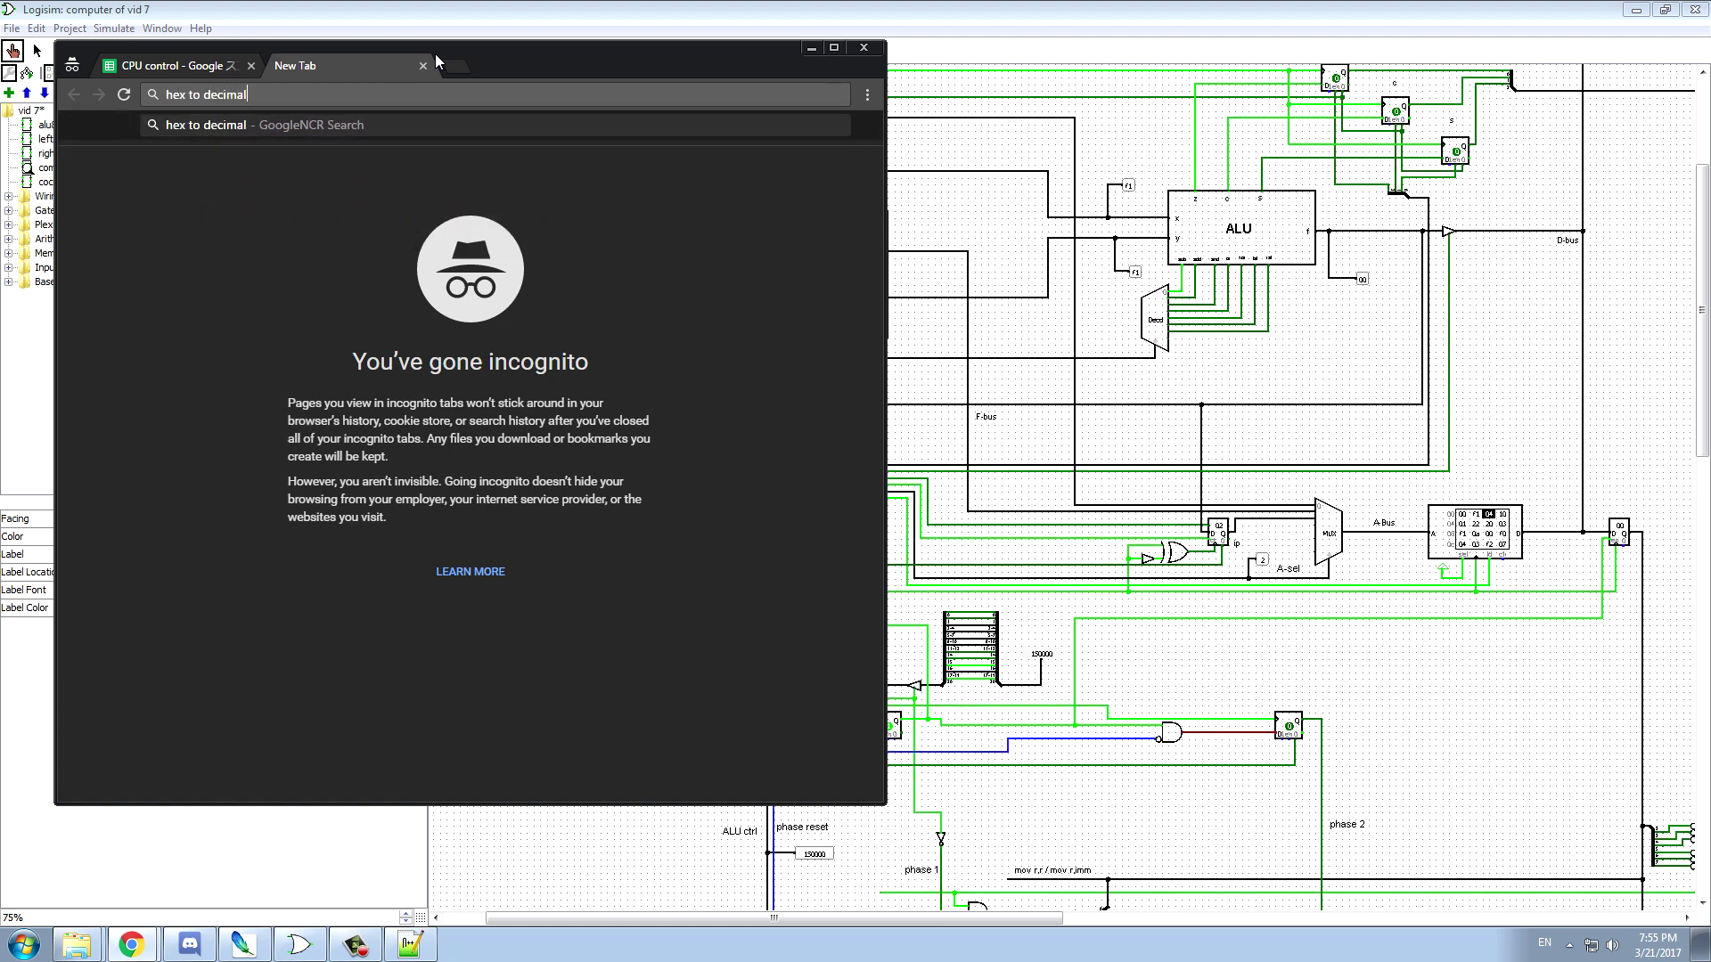
{"action": "key", "text": "Return"}
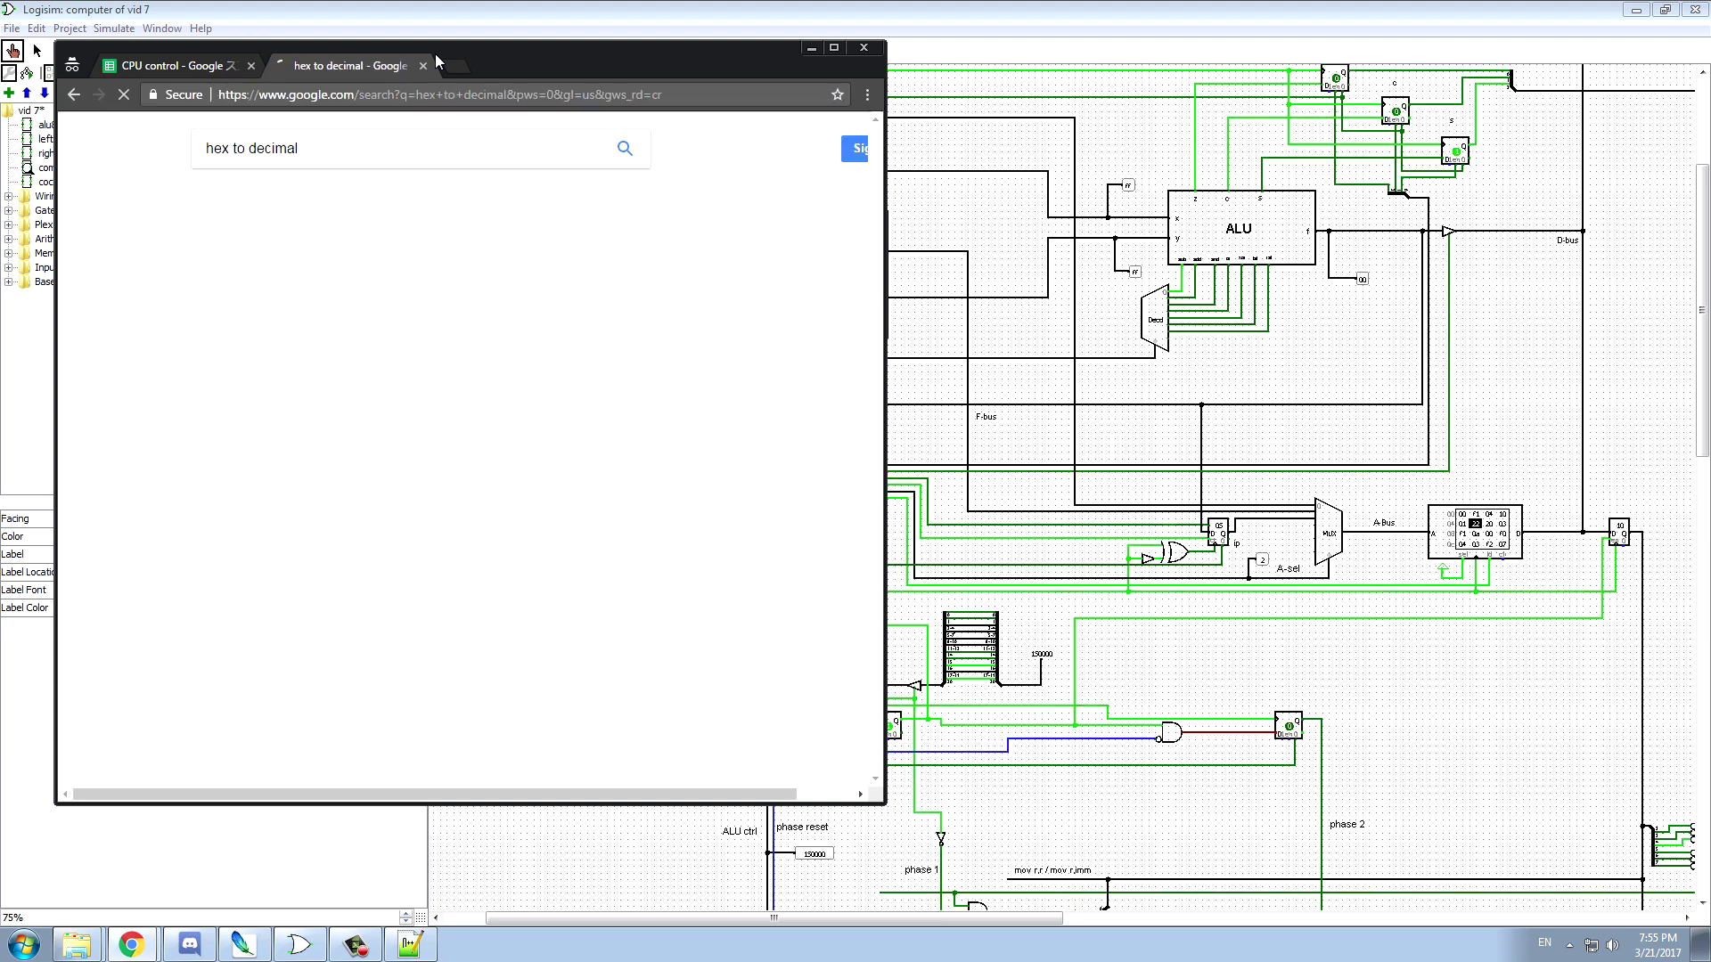
{"action": "left_click", "coordinate": [356, 165]}
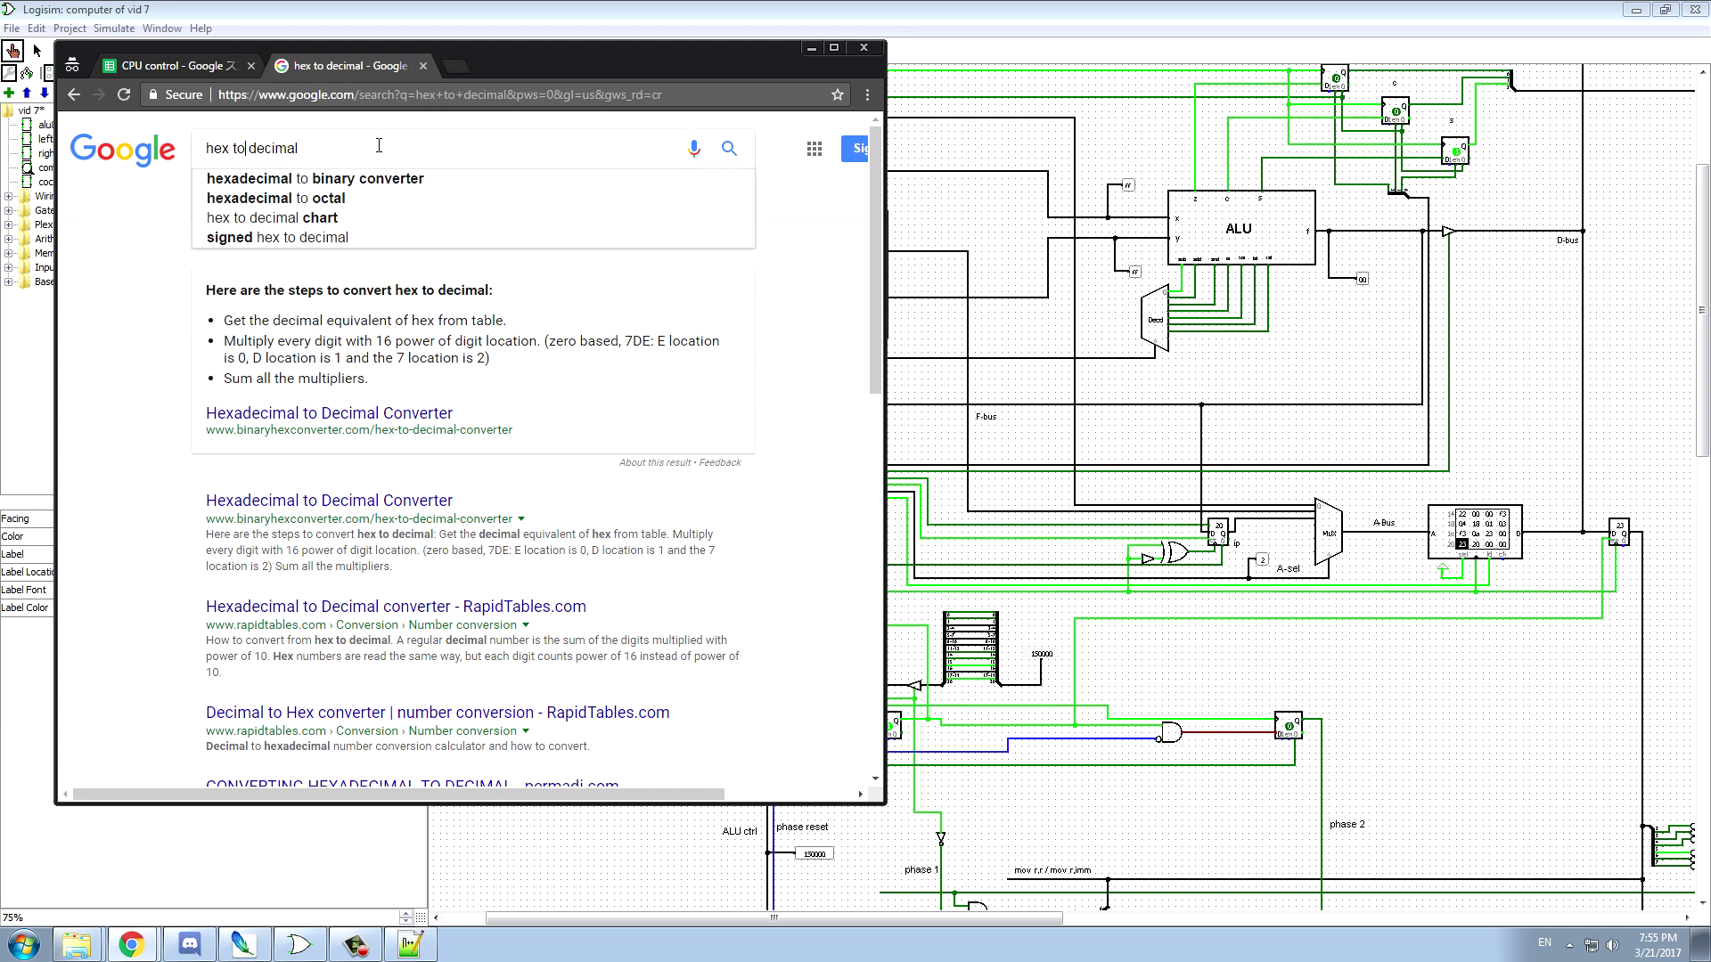
{"action": "type", "text": "e6"}
{"action": "key", "text": "Return"}
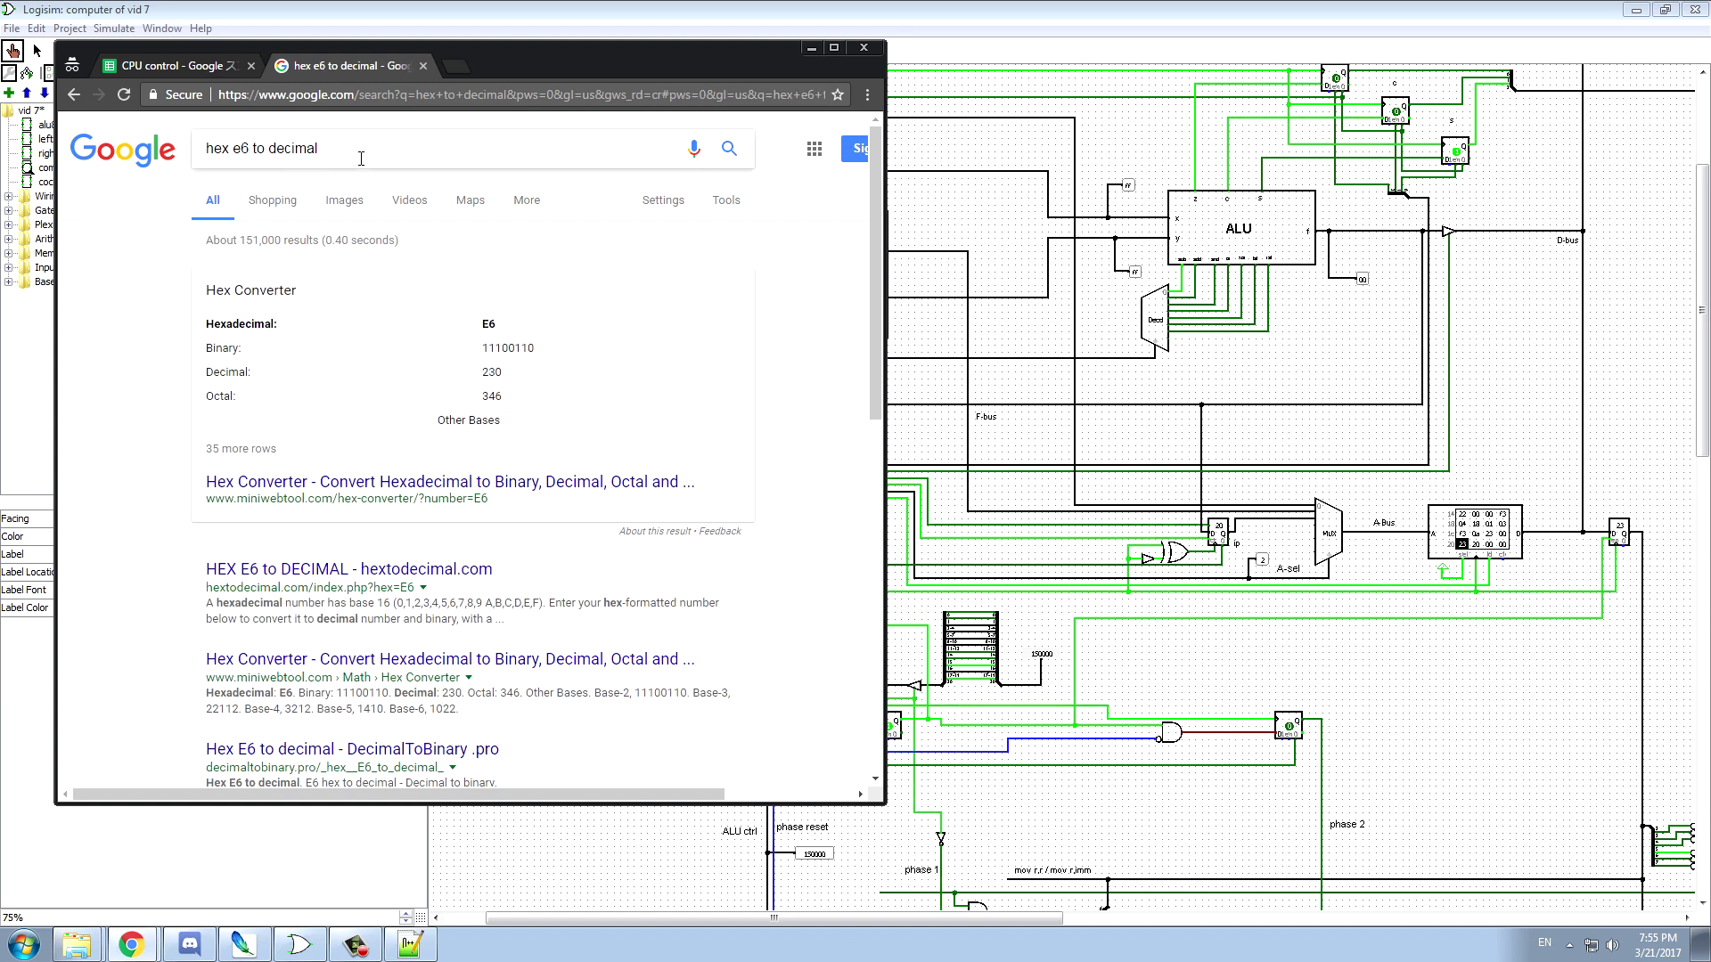
- Copy the decimal equivalent of E6 and use it in a Google calculation of 230 x 3
{"action": "double_click", "coordinate": [493, 380]}
{"action": "key", "text": "ctrl+c"}
{"action": "triple_click", "coordinate": [343, 166]}
{"action": "key", "text": "ctrl+v"}
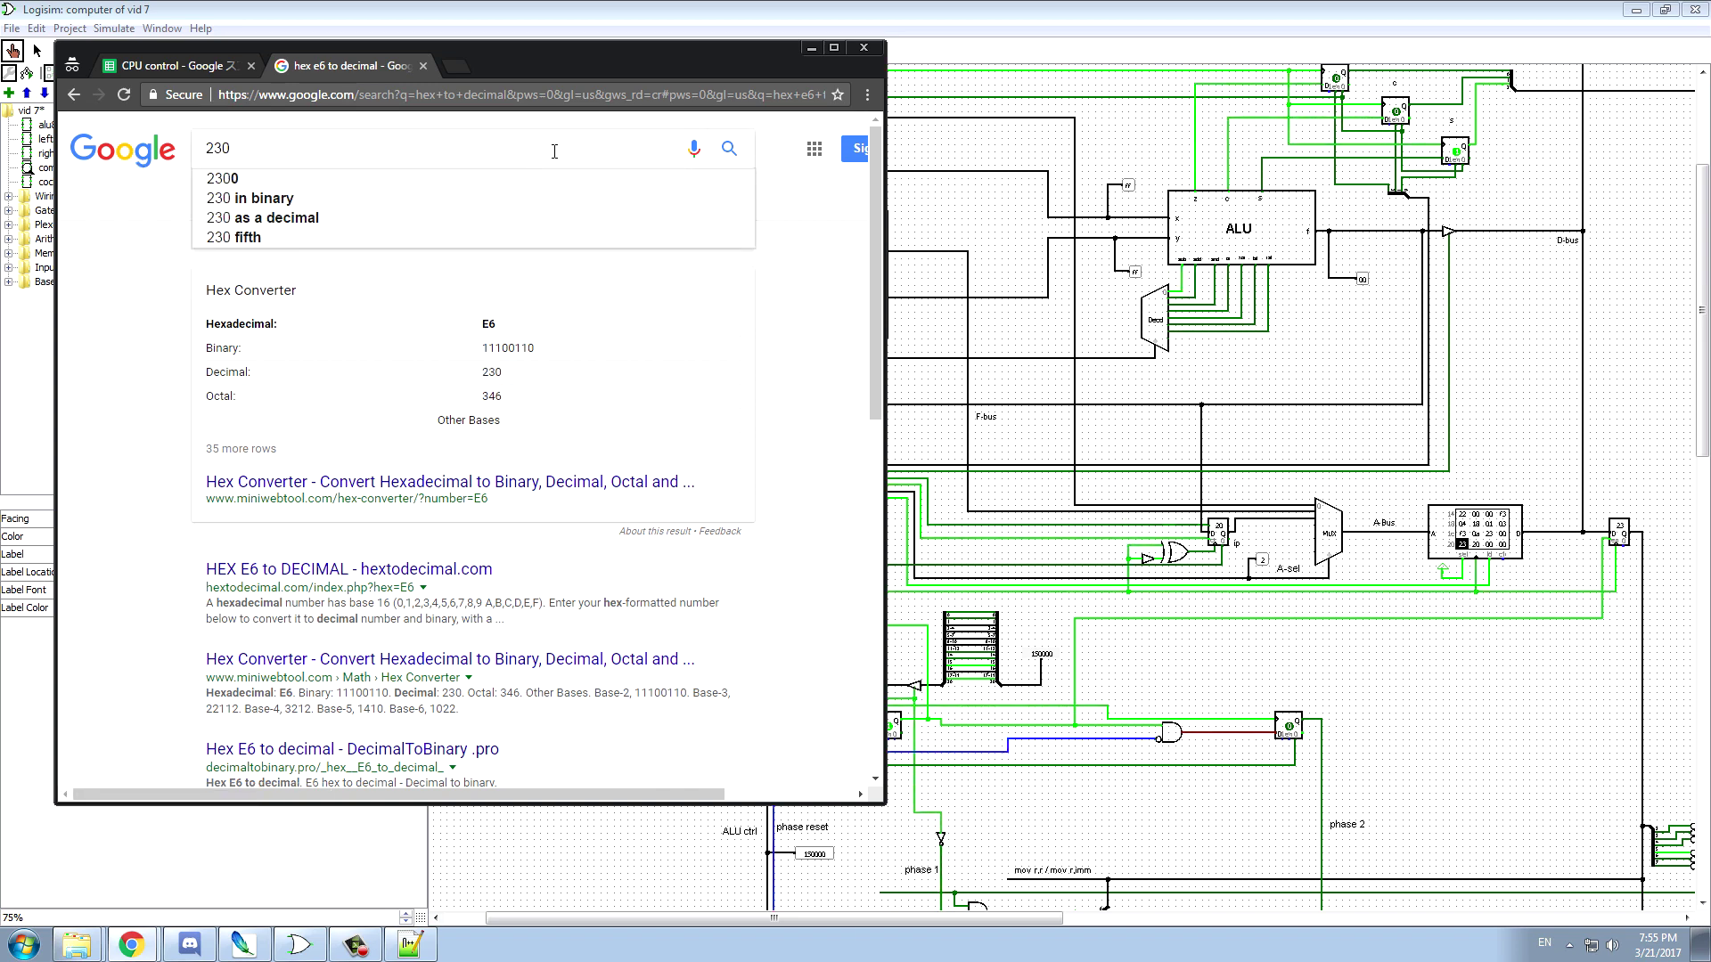
{"action": "type", "text": "x 3"}
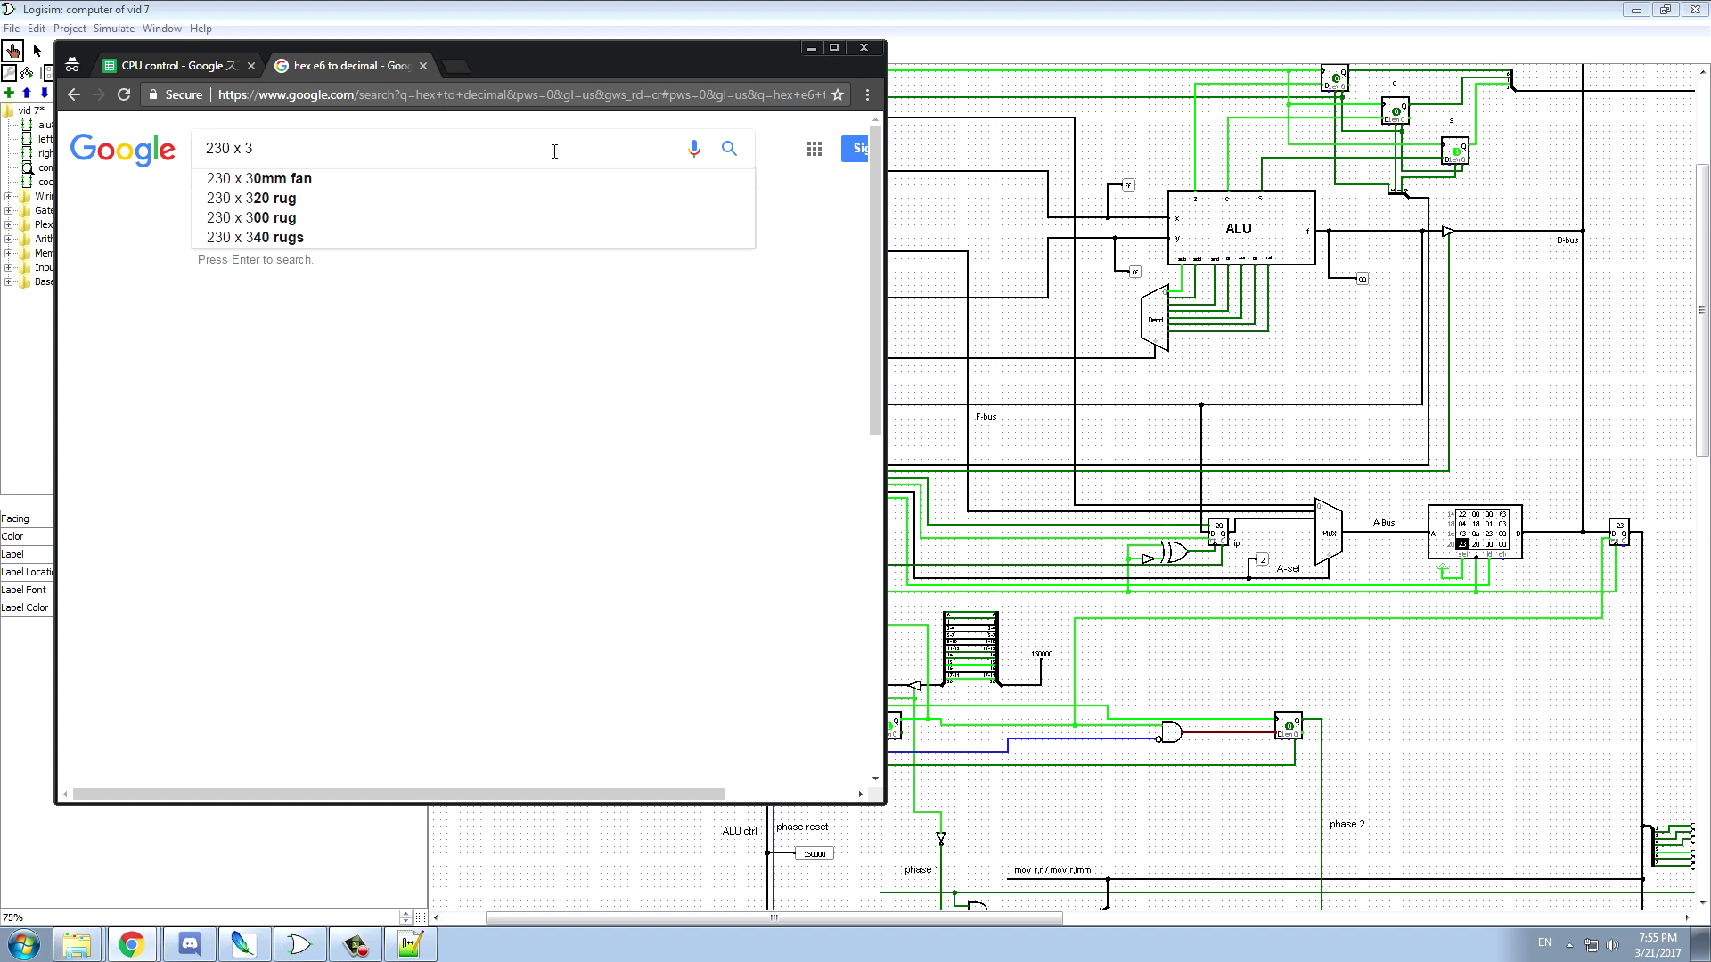
{"action": "key", "text": "Return"}
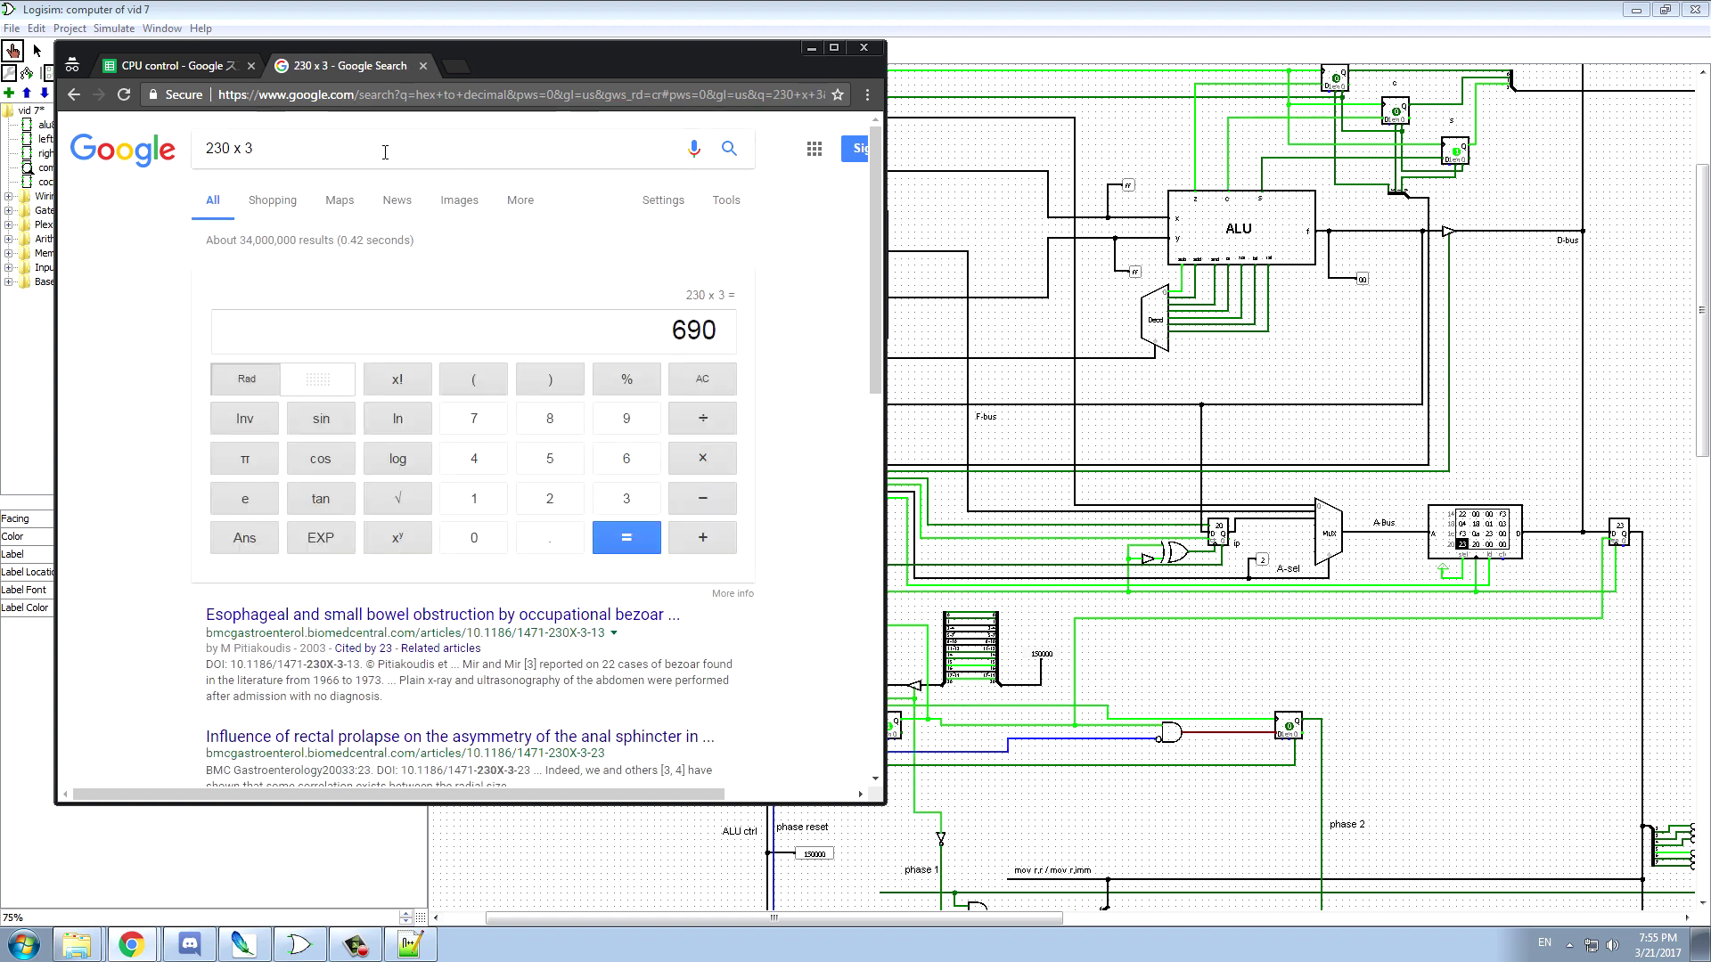
- Convert the calculated product to hexadecimal with the Google query "690 to hex"
{"action": "left_click_drag", "start_coordinate": [268, 149], "coordinate": [71, 144]}
{"action": "type", "text": "690 to hex"}
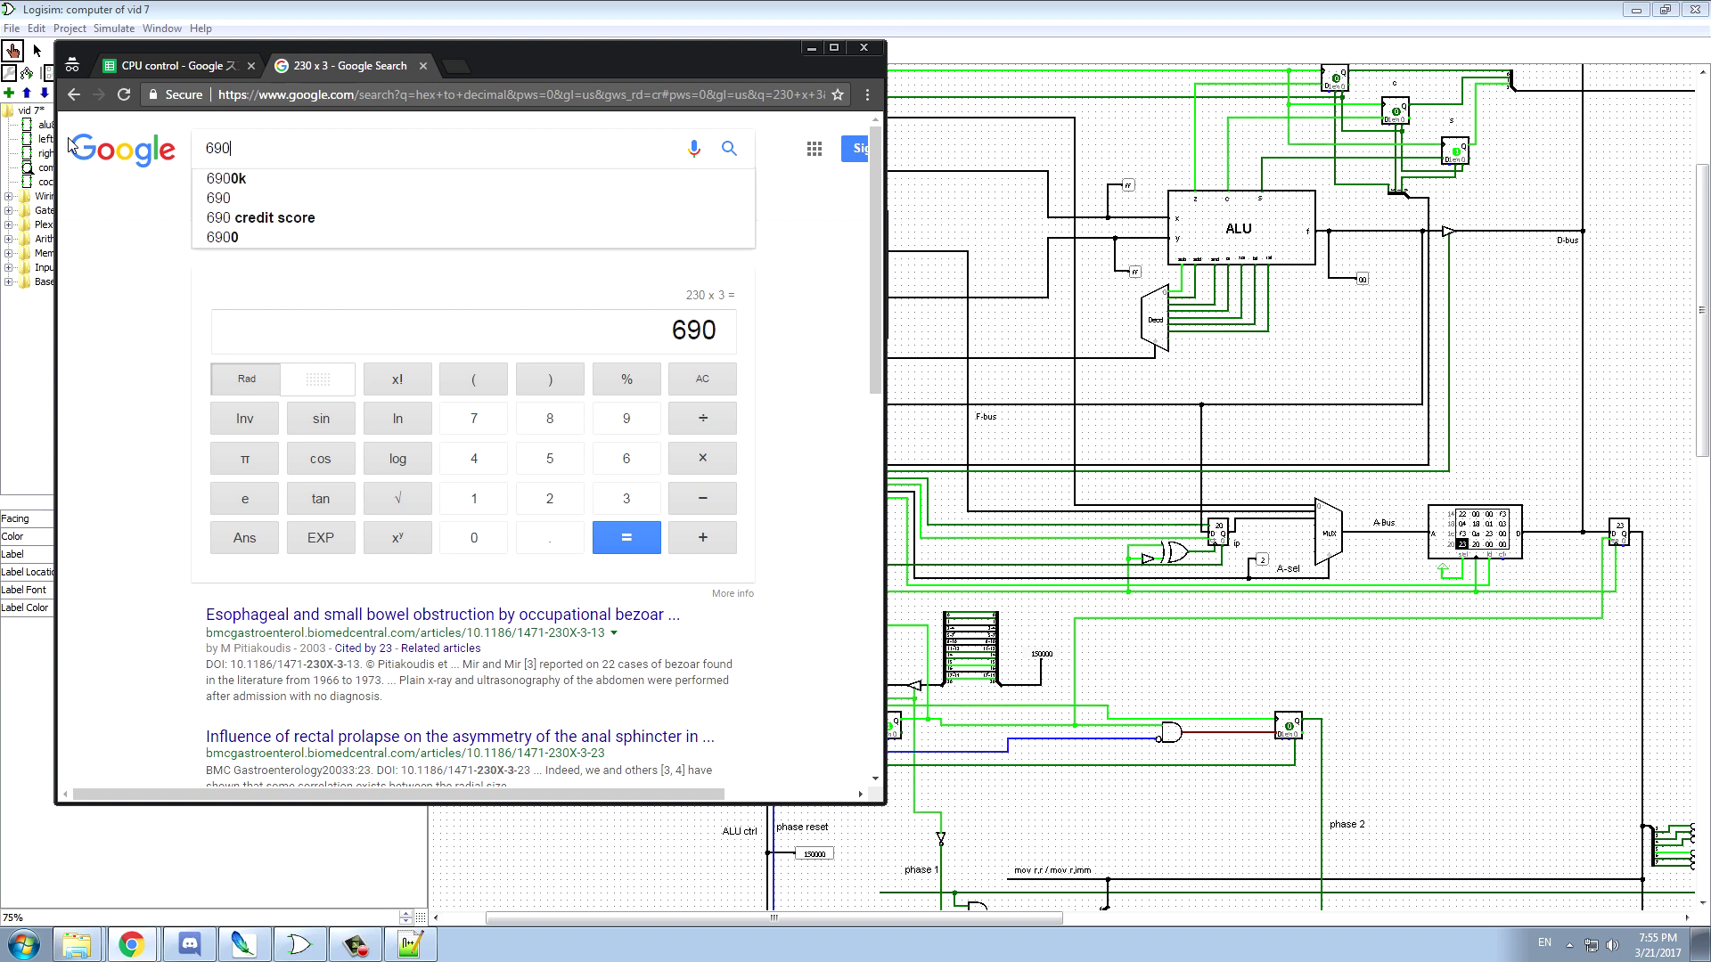
{"action": "key", "text": "Return"}
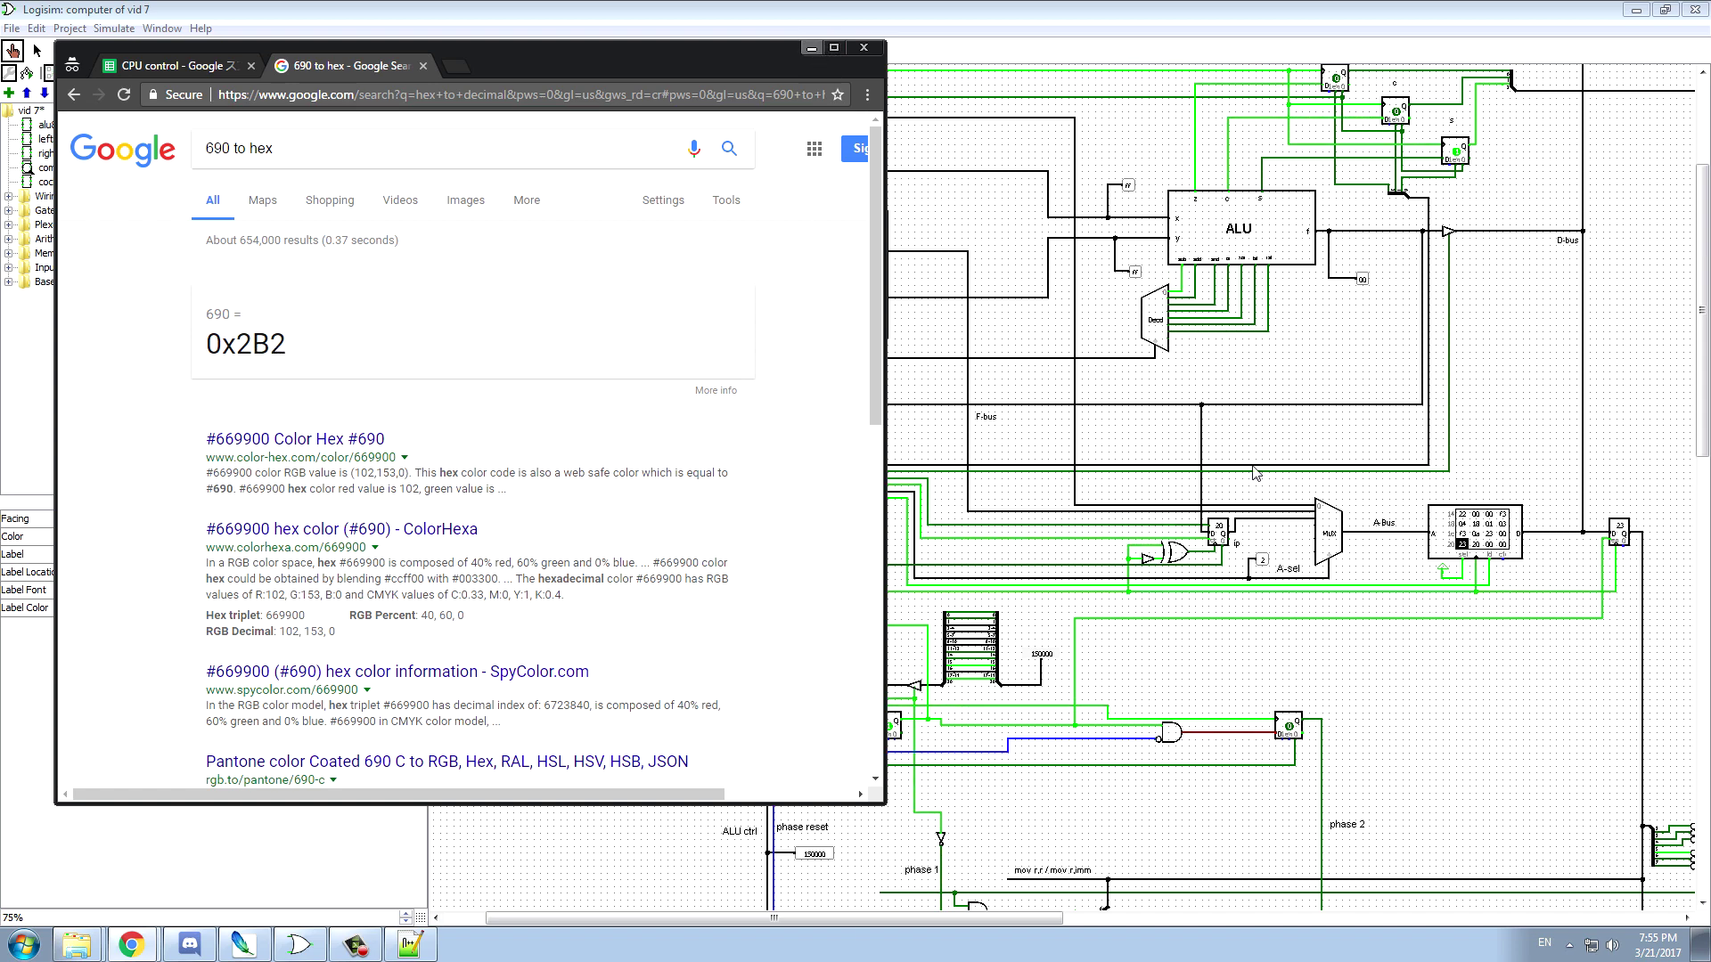
- Return to Logisim and examine out_lo and out_hi at addresses F2 and F3 in the RAM contents
{"action": "left_click", "coordinate": [811, 47]}
{"action": "right_click", "coordinate": [1442, 514]}
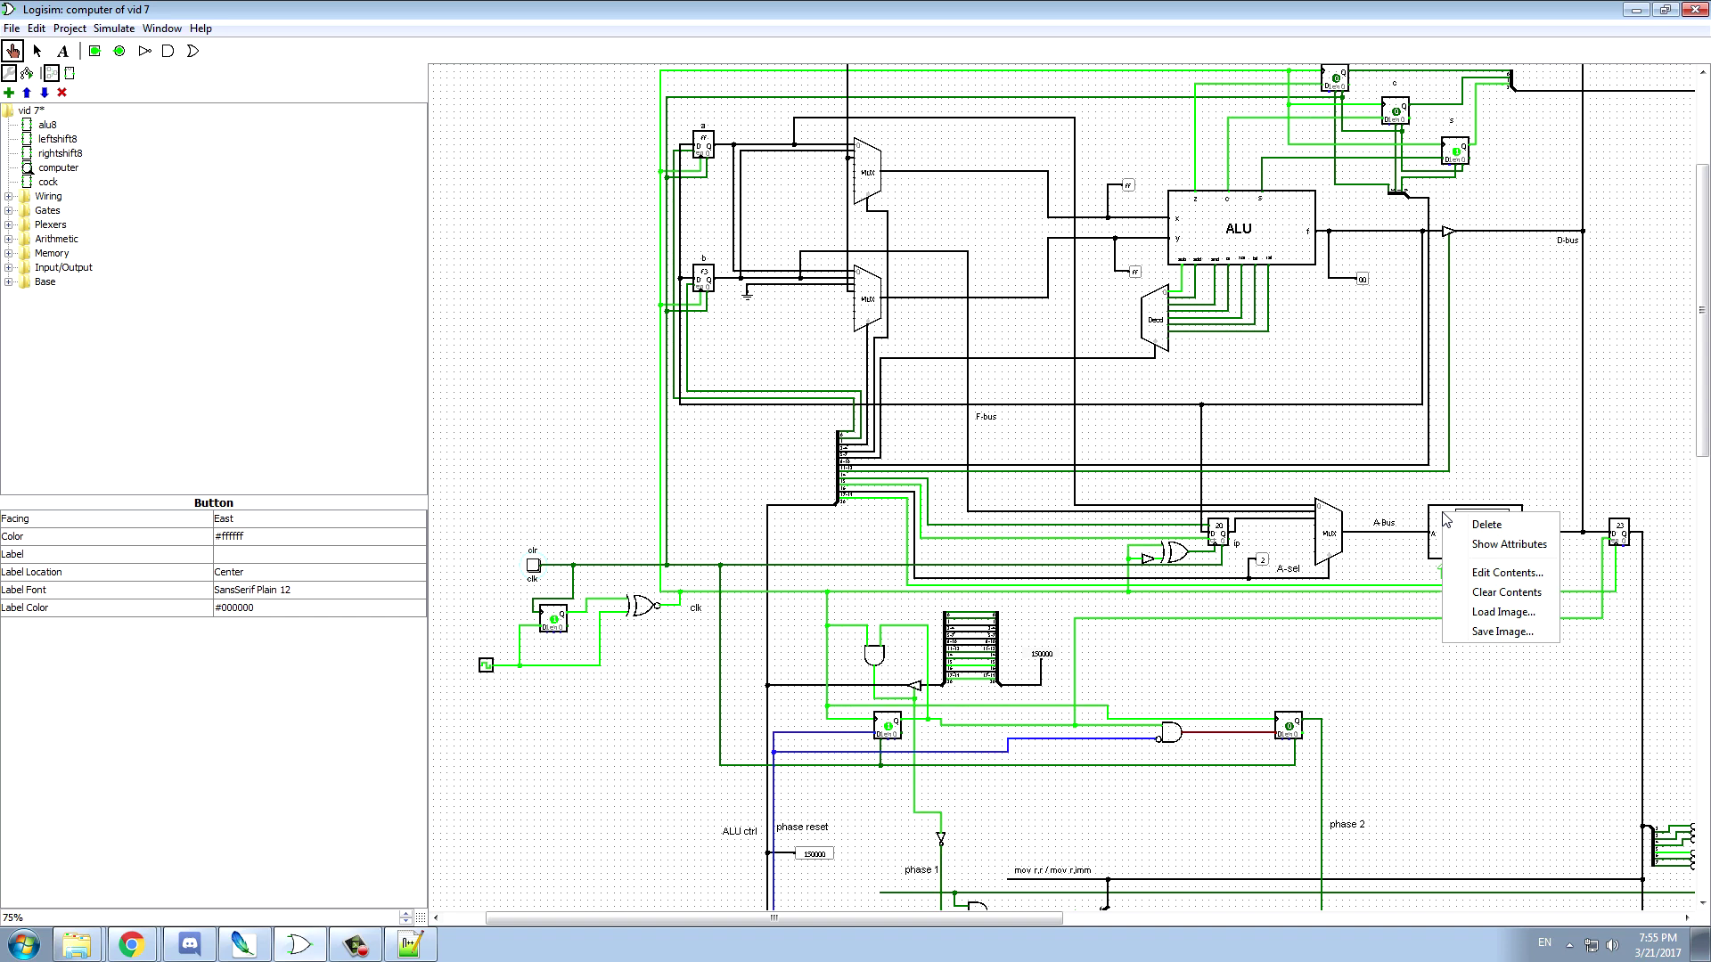
{"action": "left_click", "coordinate": [1504, 573]}
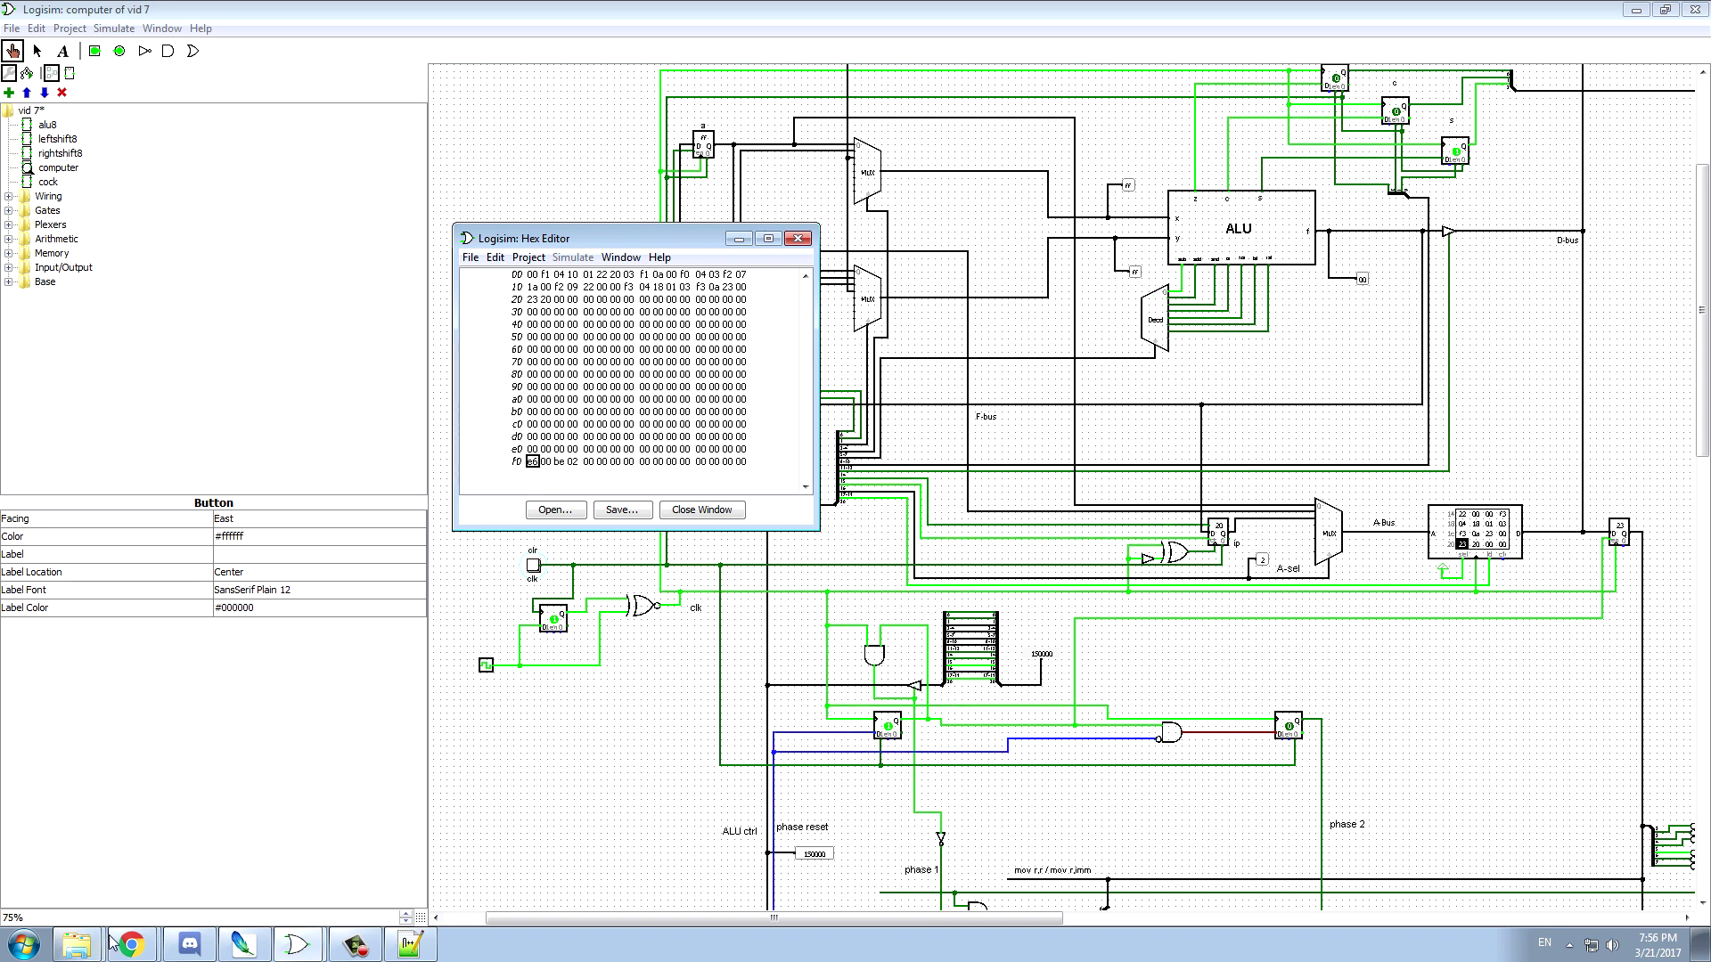
- Switch back to Chrome, move its window beside the hex editor, and search Google for "e6 hex to decimal"
{"action": "left_click", "coordinate": [134, 947]}
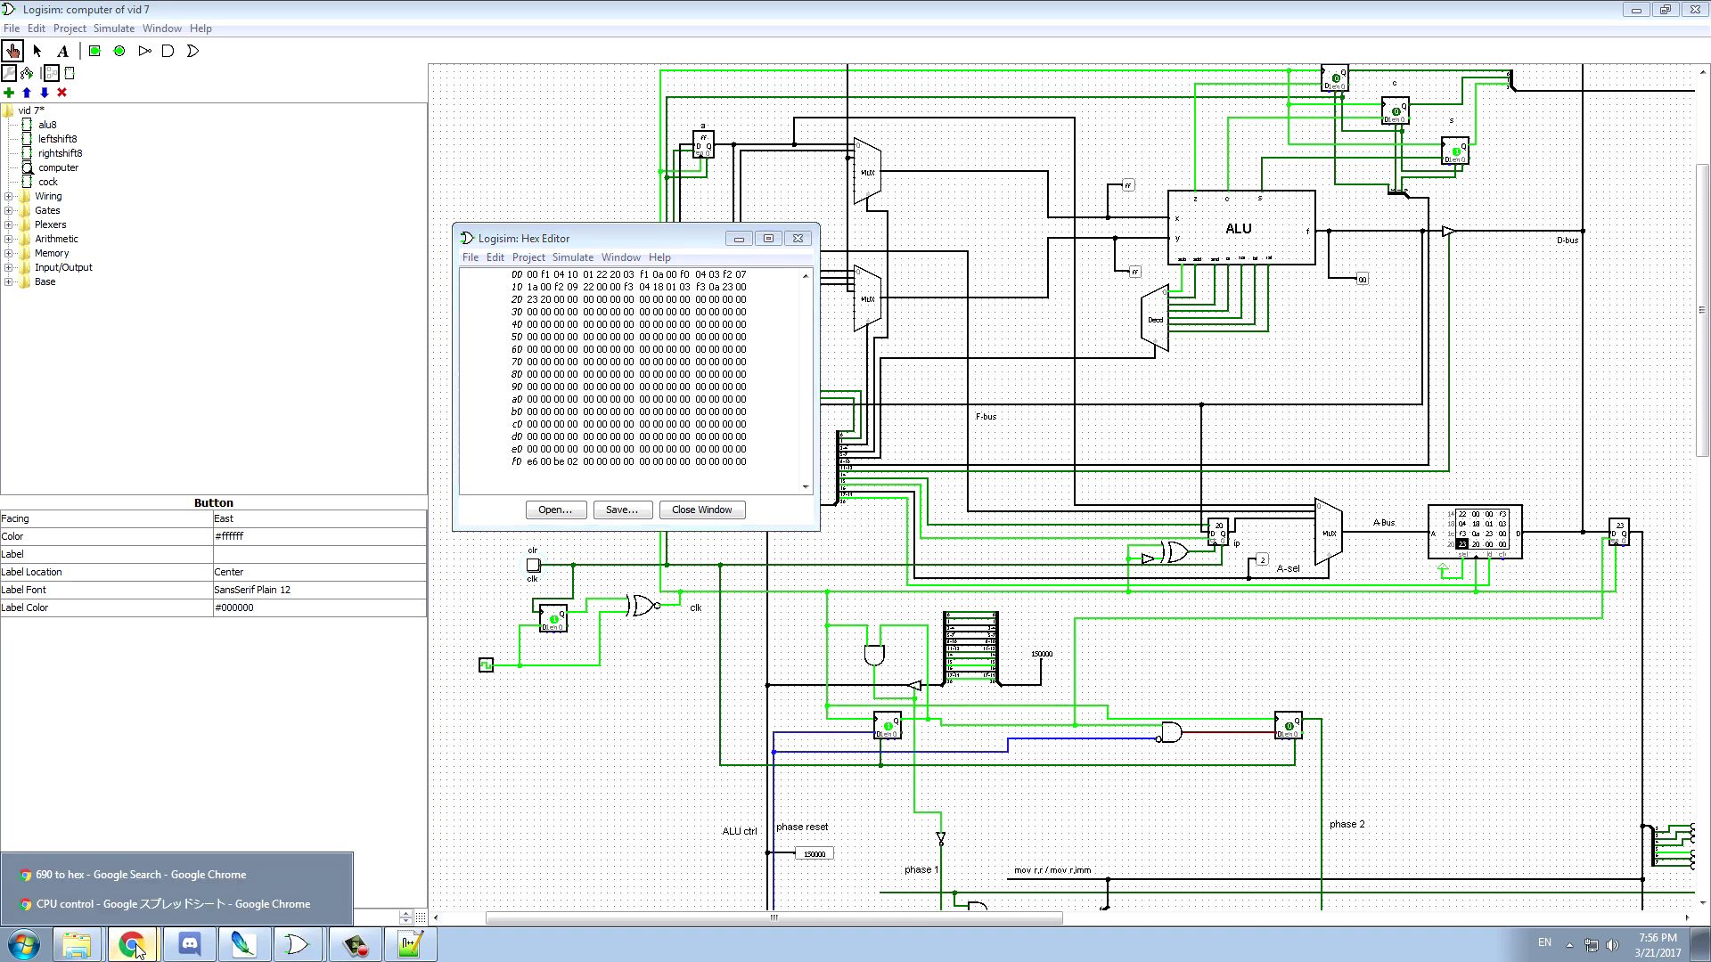
{"action": "left_click", "coordinate": [118, 866]}
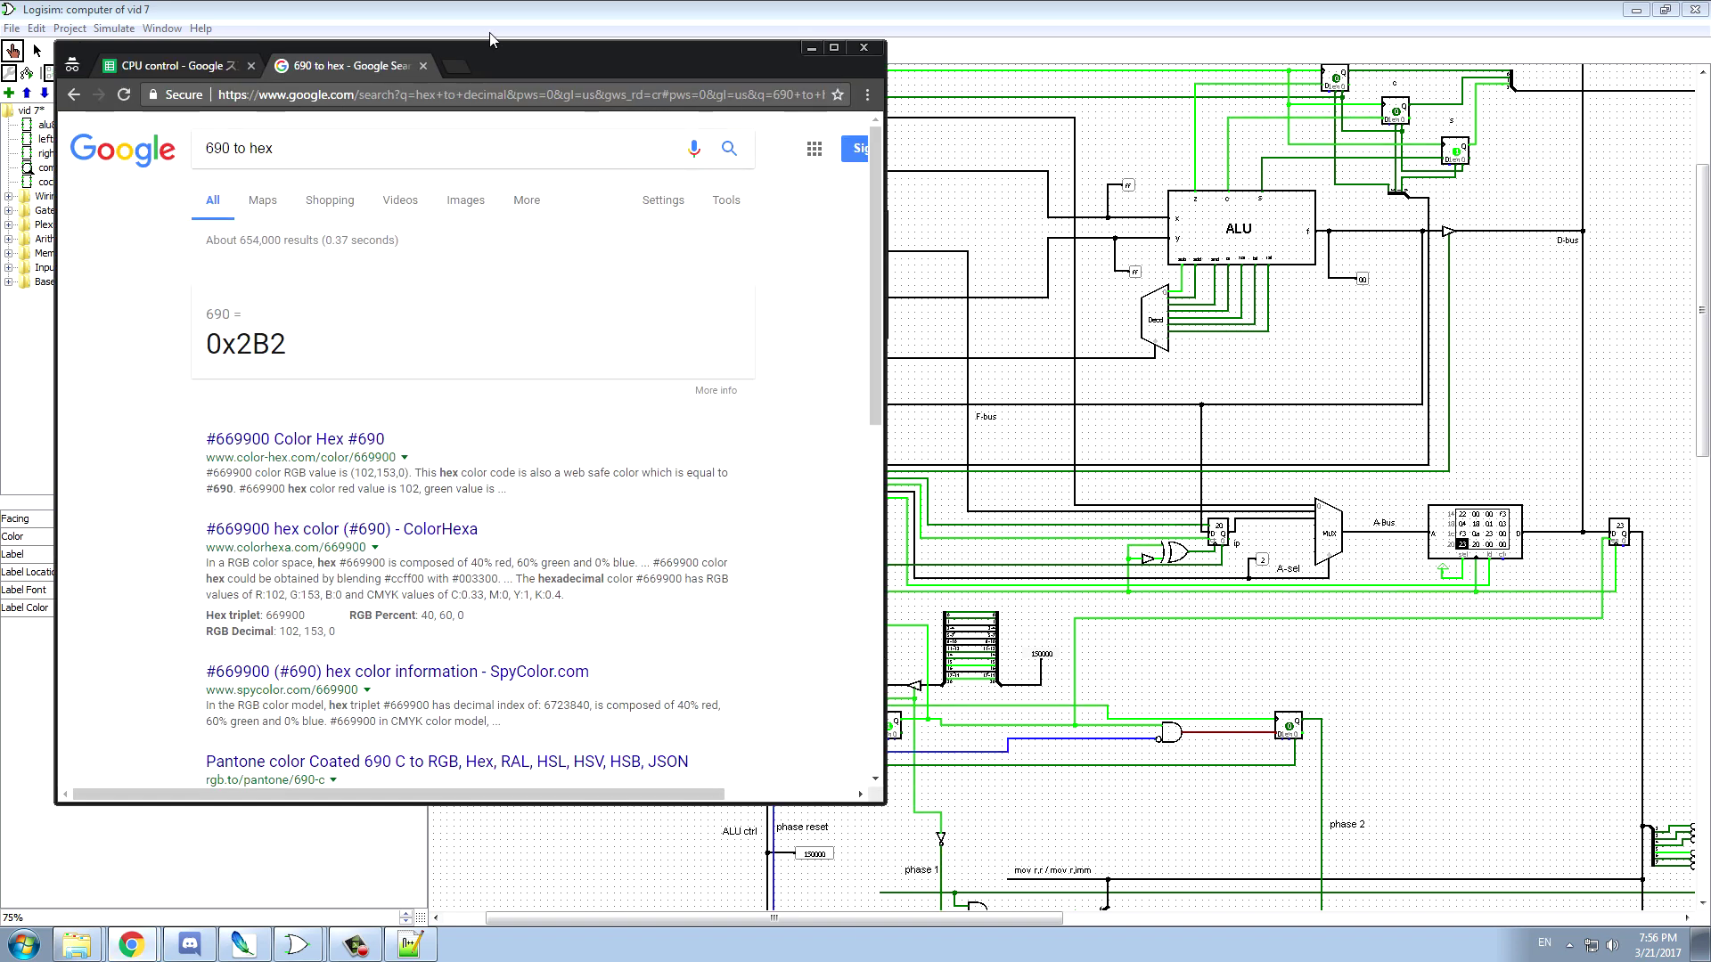
{"action": "left_click_drag", "start_coordinate": [526, 66], "coordinate": [1196, 163]}
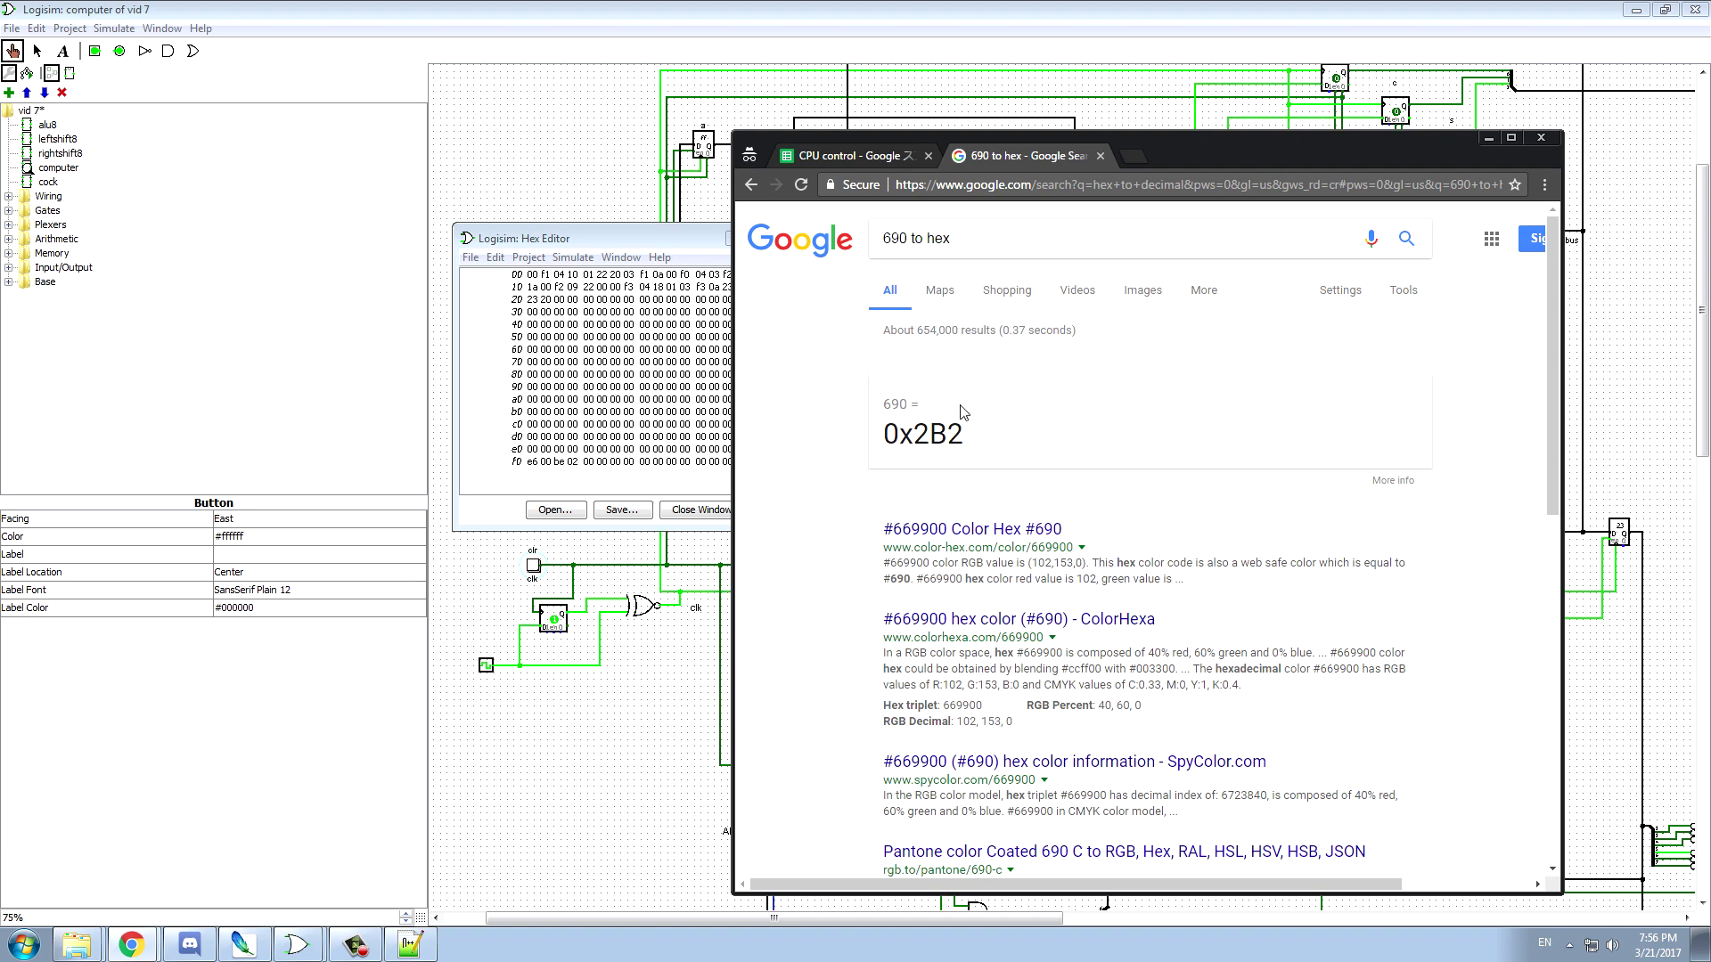
{"action": "triple_click", "coordinate": [945, 238]}
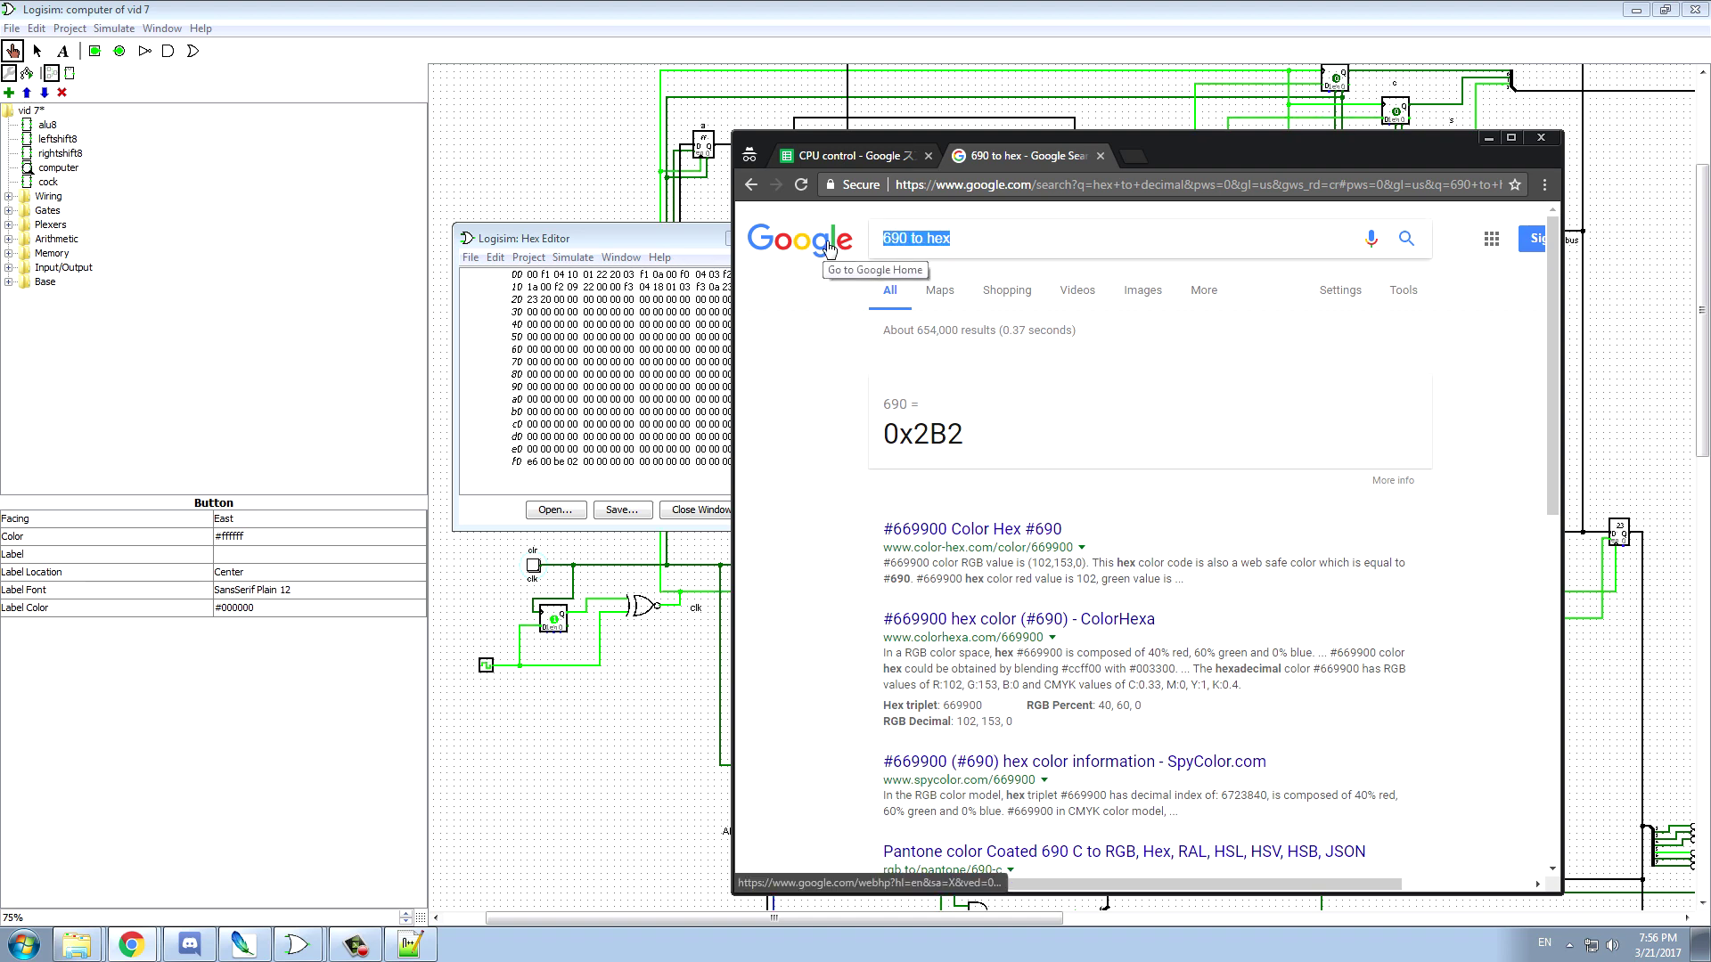
{"action": "left_click", "coordinate": [828, 246]}
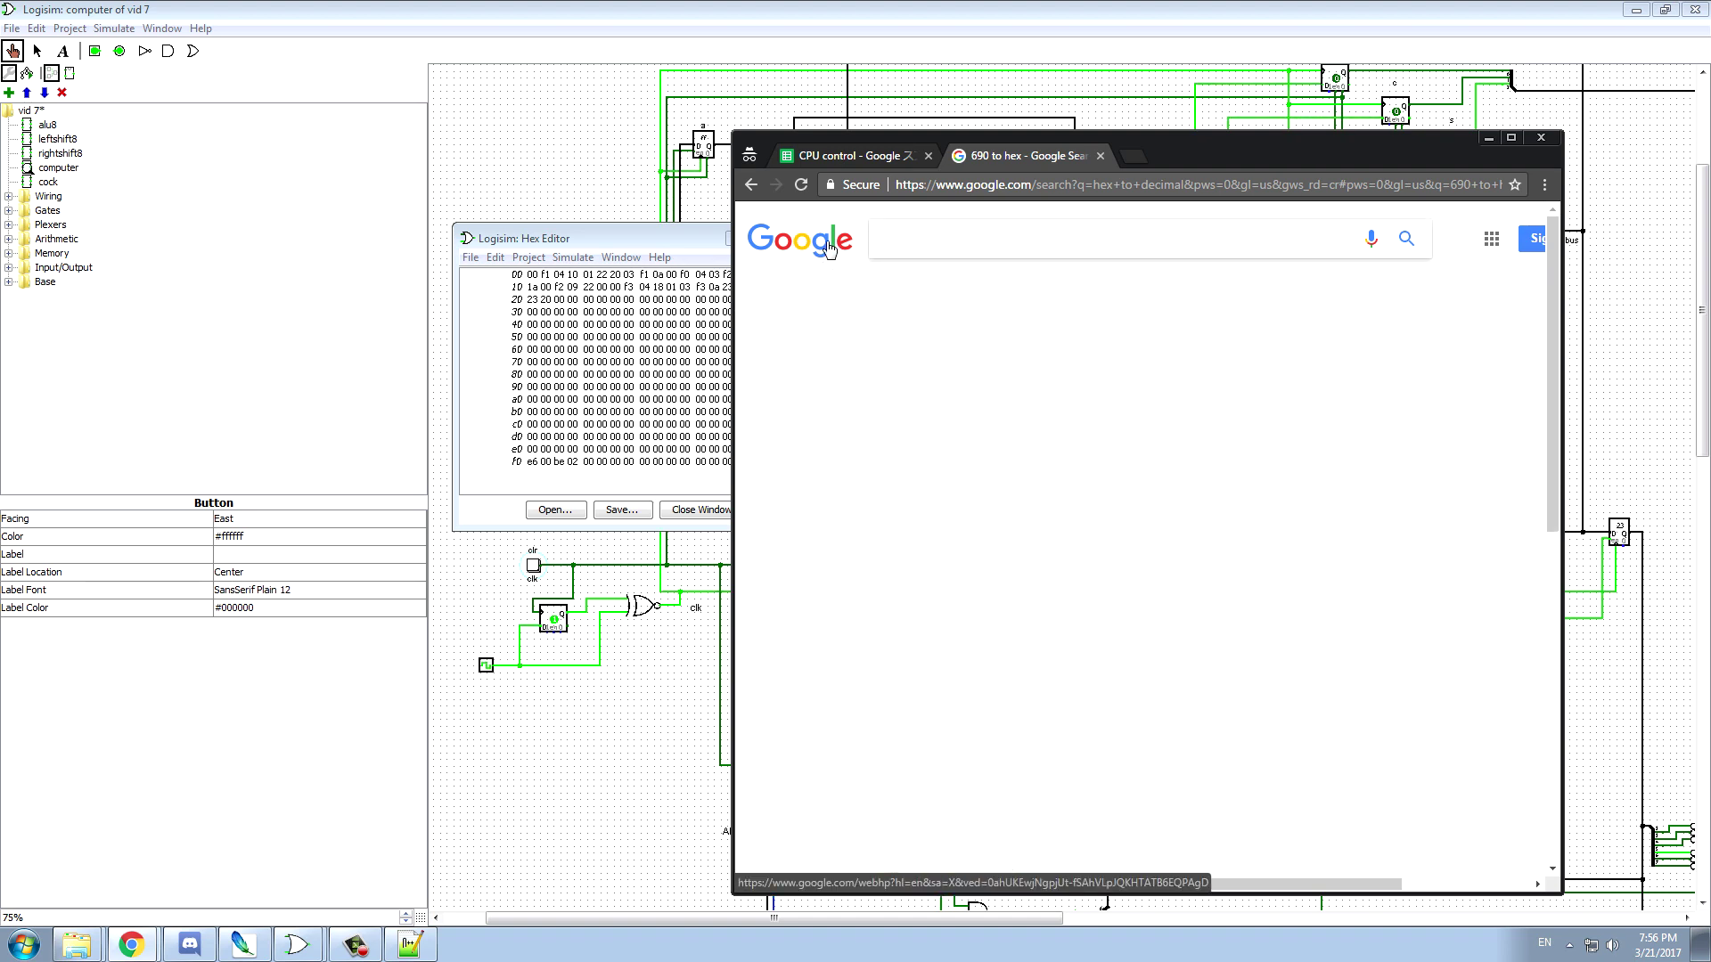
{"action": "type", "text": "e"}
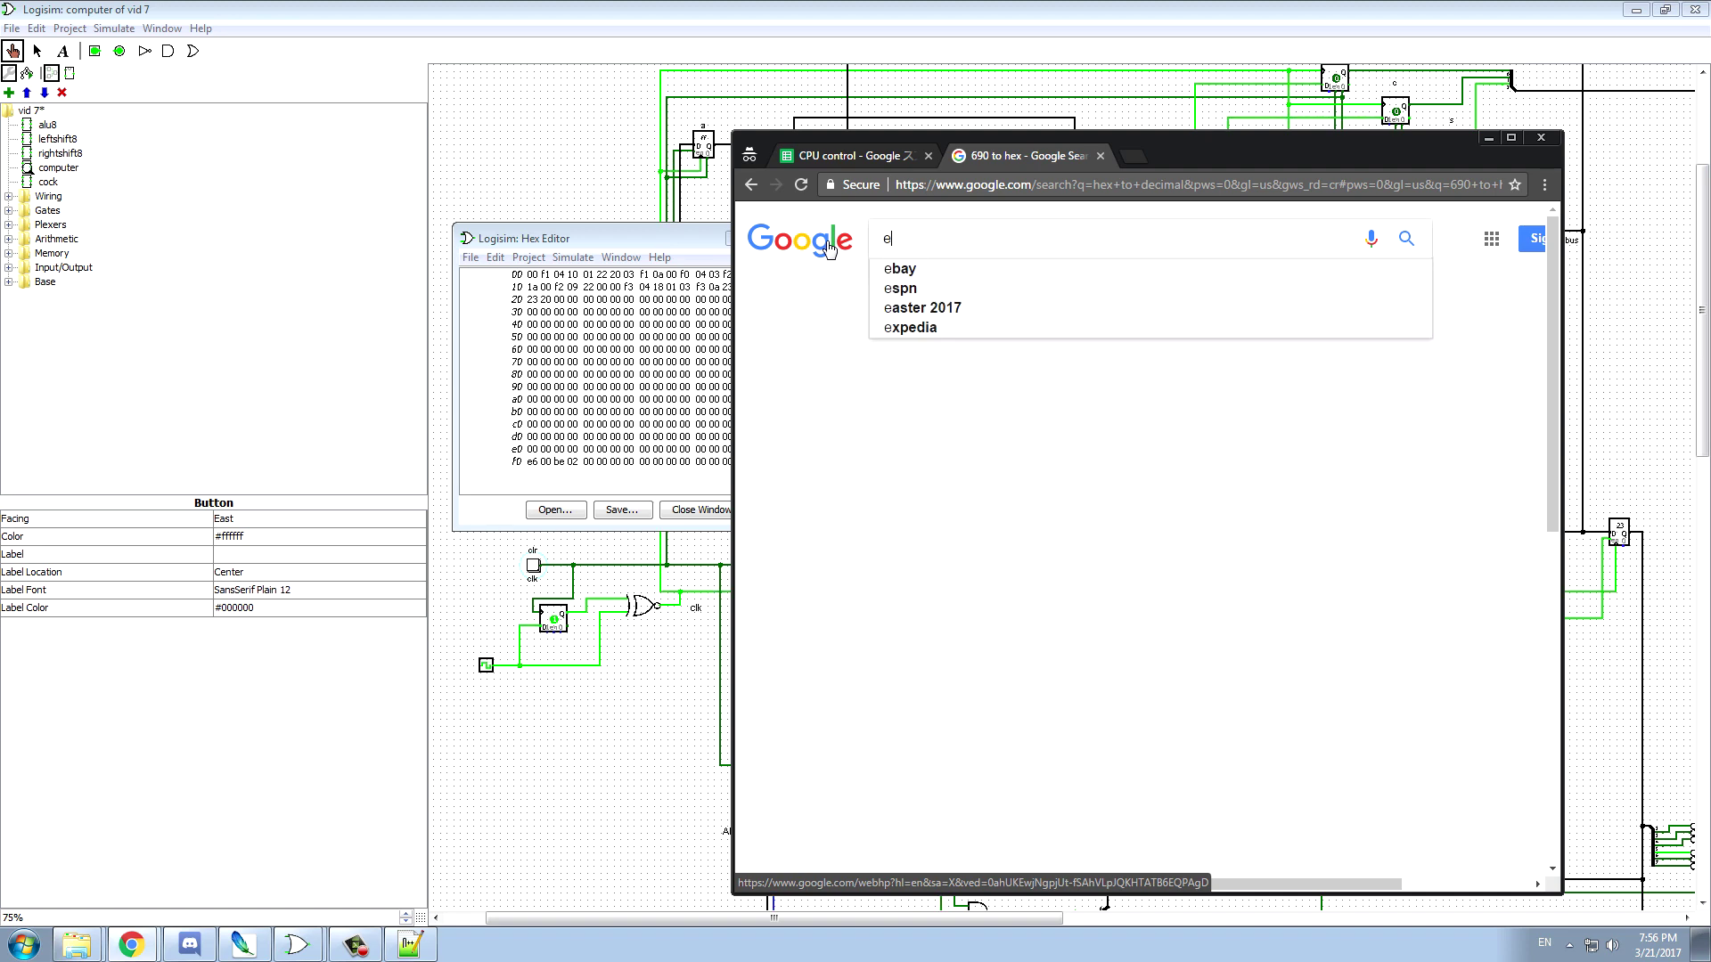
{"action": "type", "text": "6 hex to decimal"}
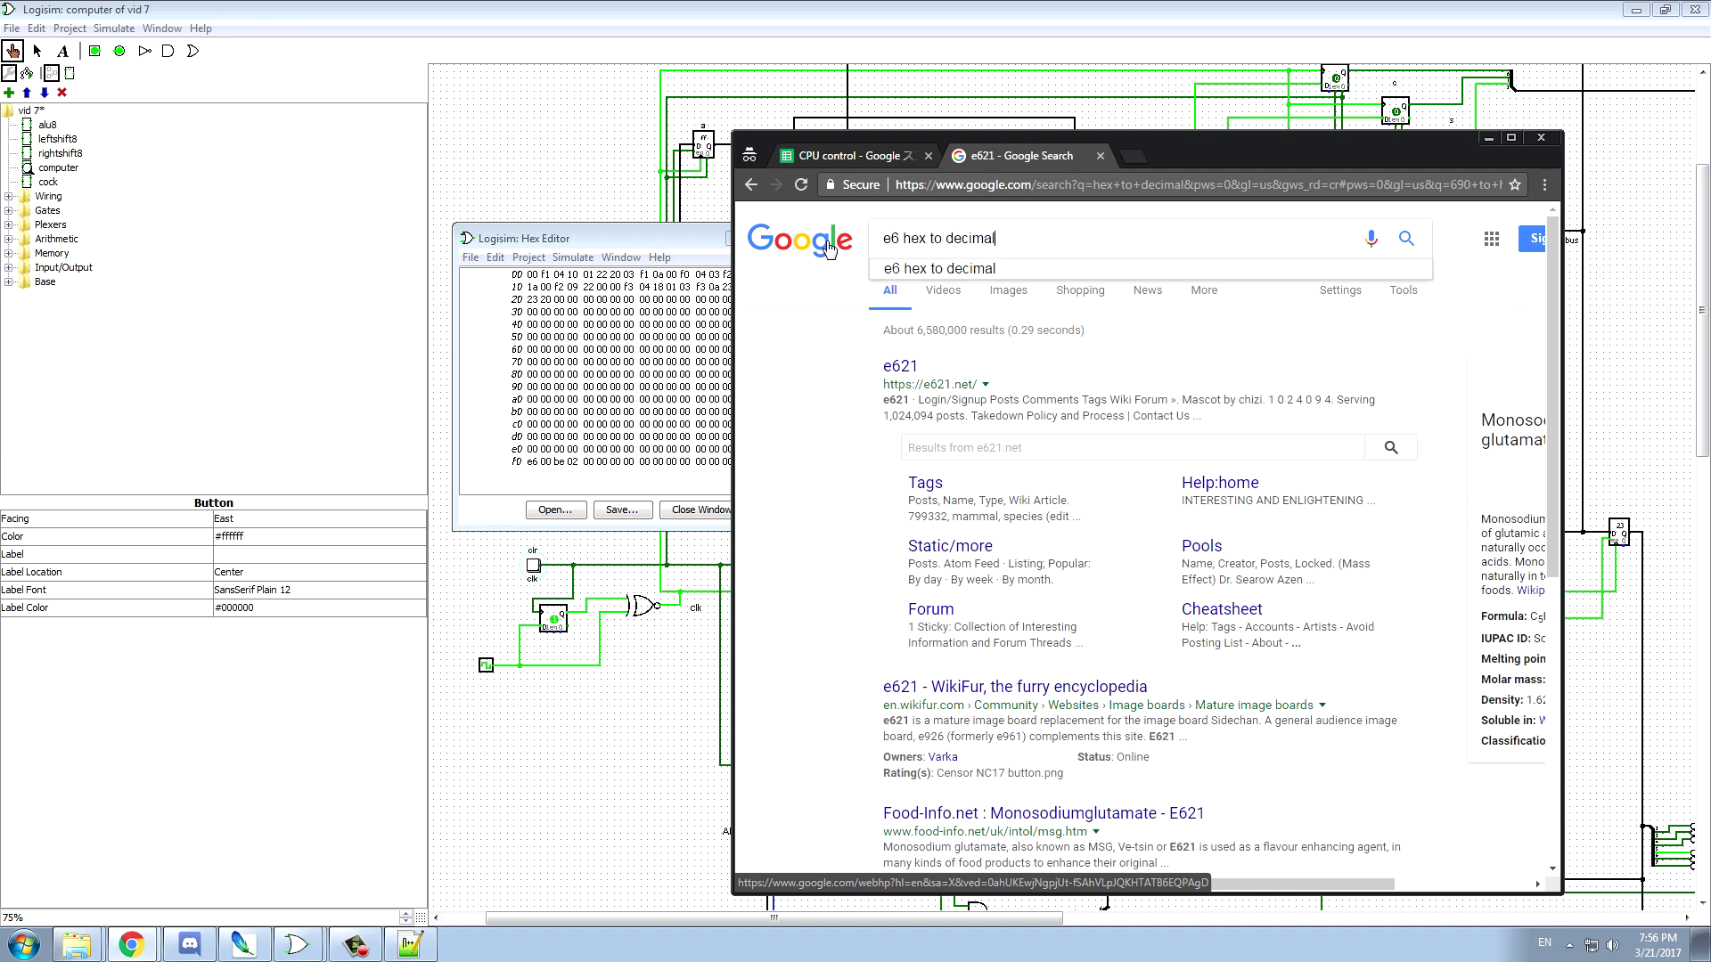
{"action": "key", "text": "Return"}
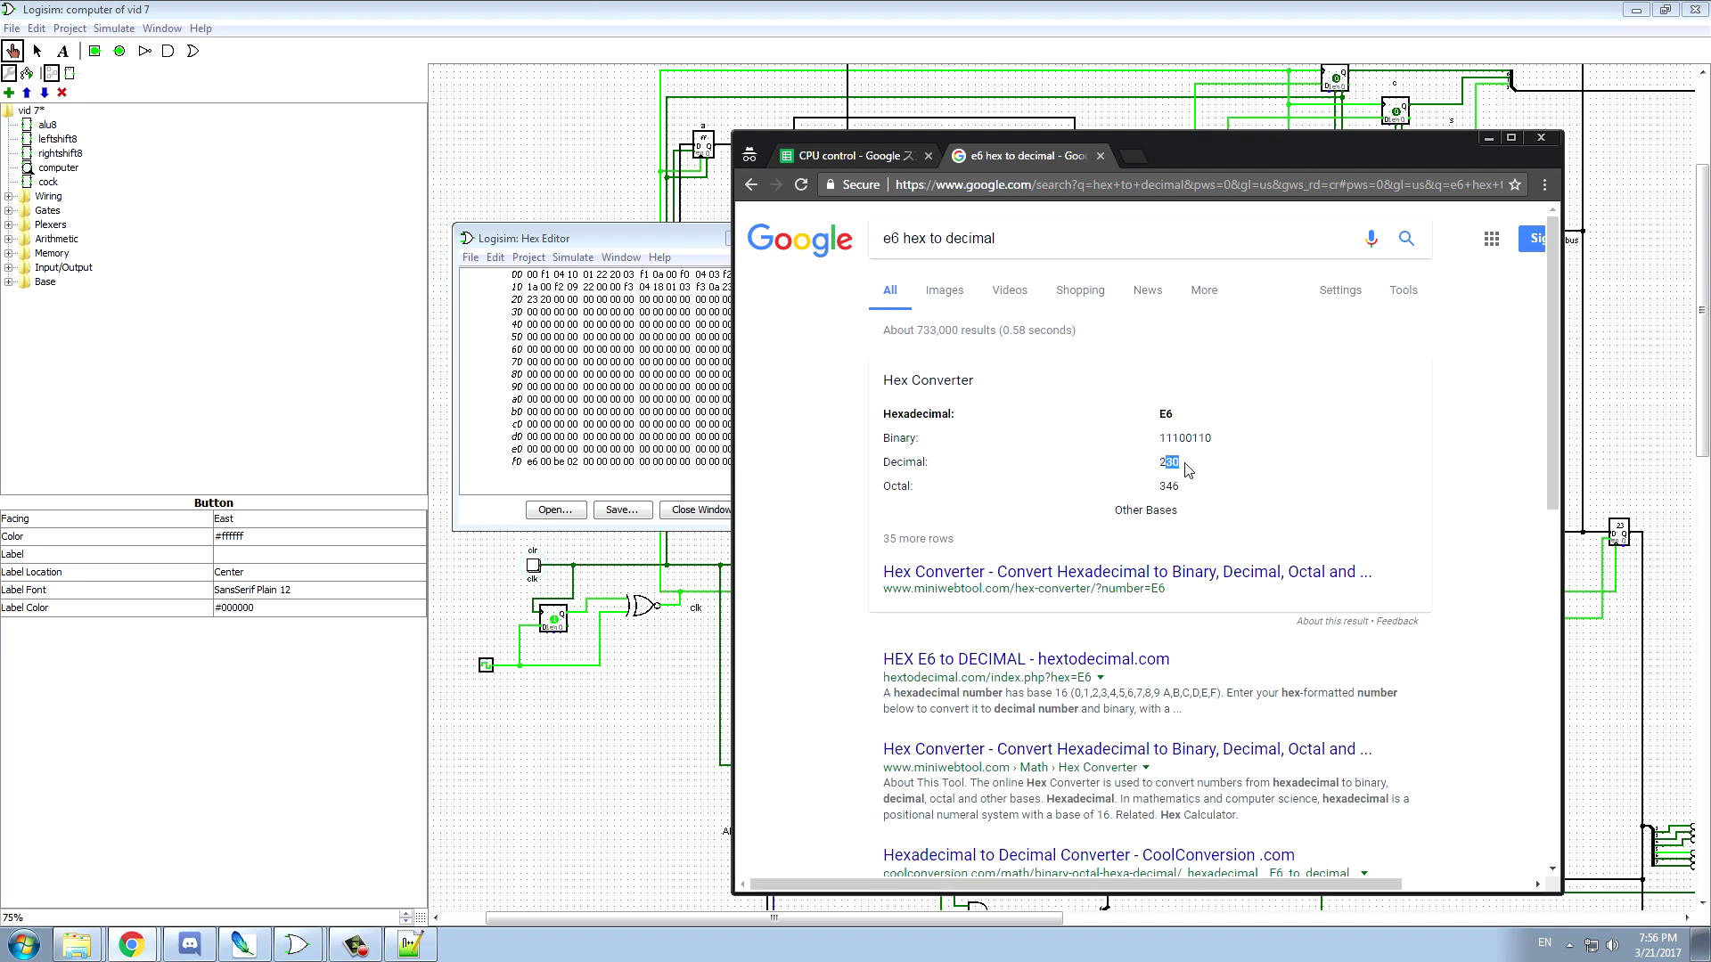
{"action": "double_click", "coordinate": [1171, 468]}
{"action": "triple_click", "coordinate": [1045, 248]}
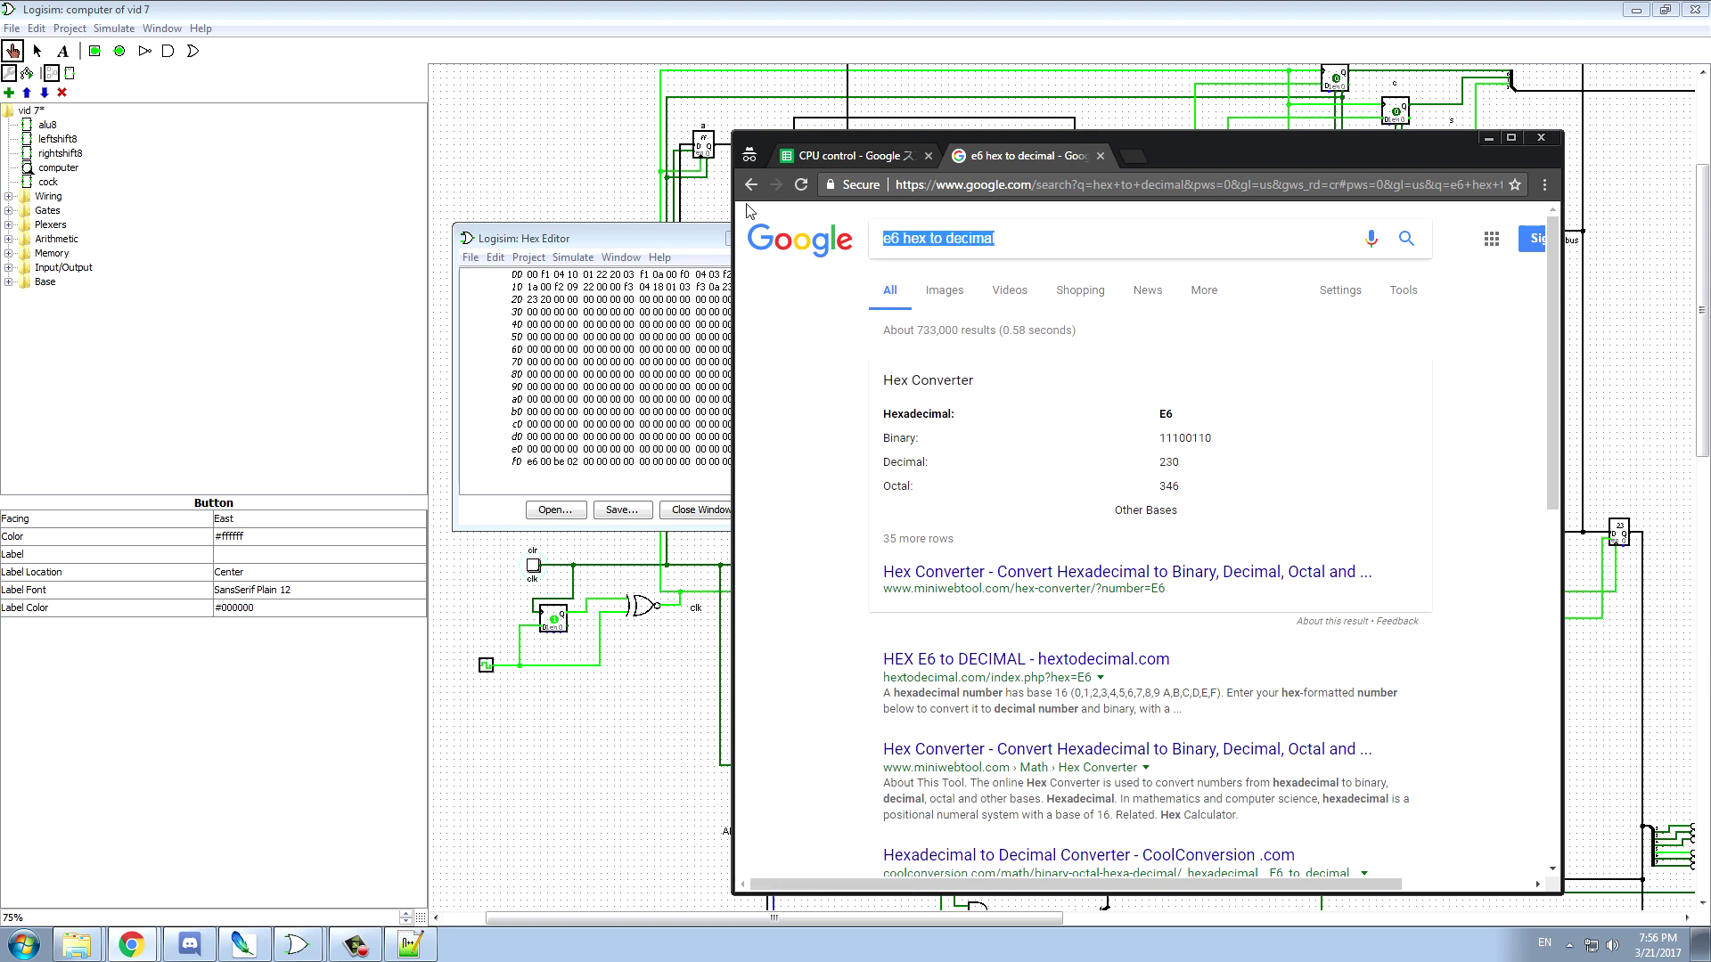
{"action": "type", "text": "2"}
{"action": "type", "text": "30"}
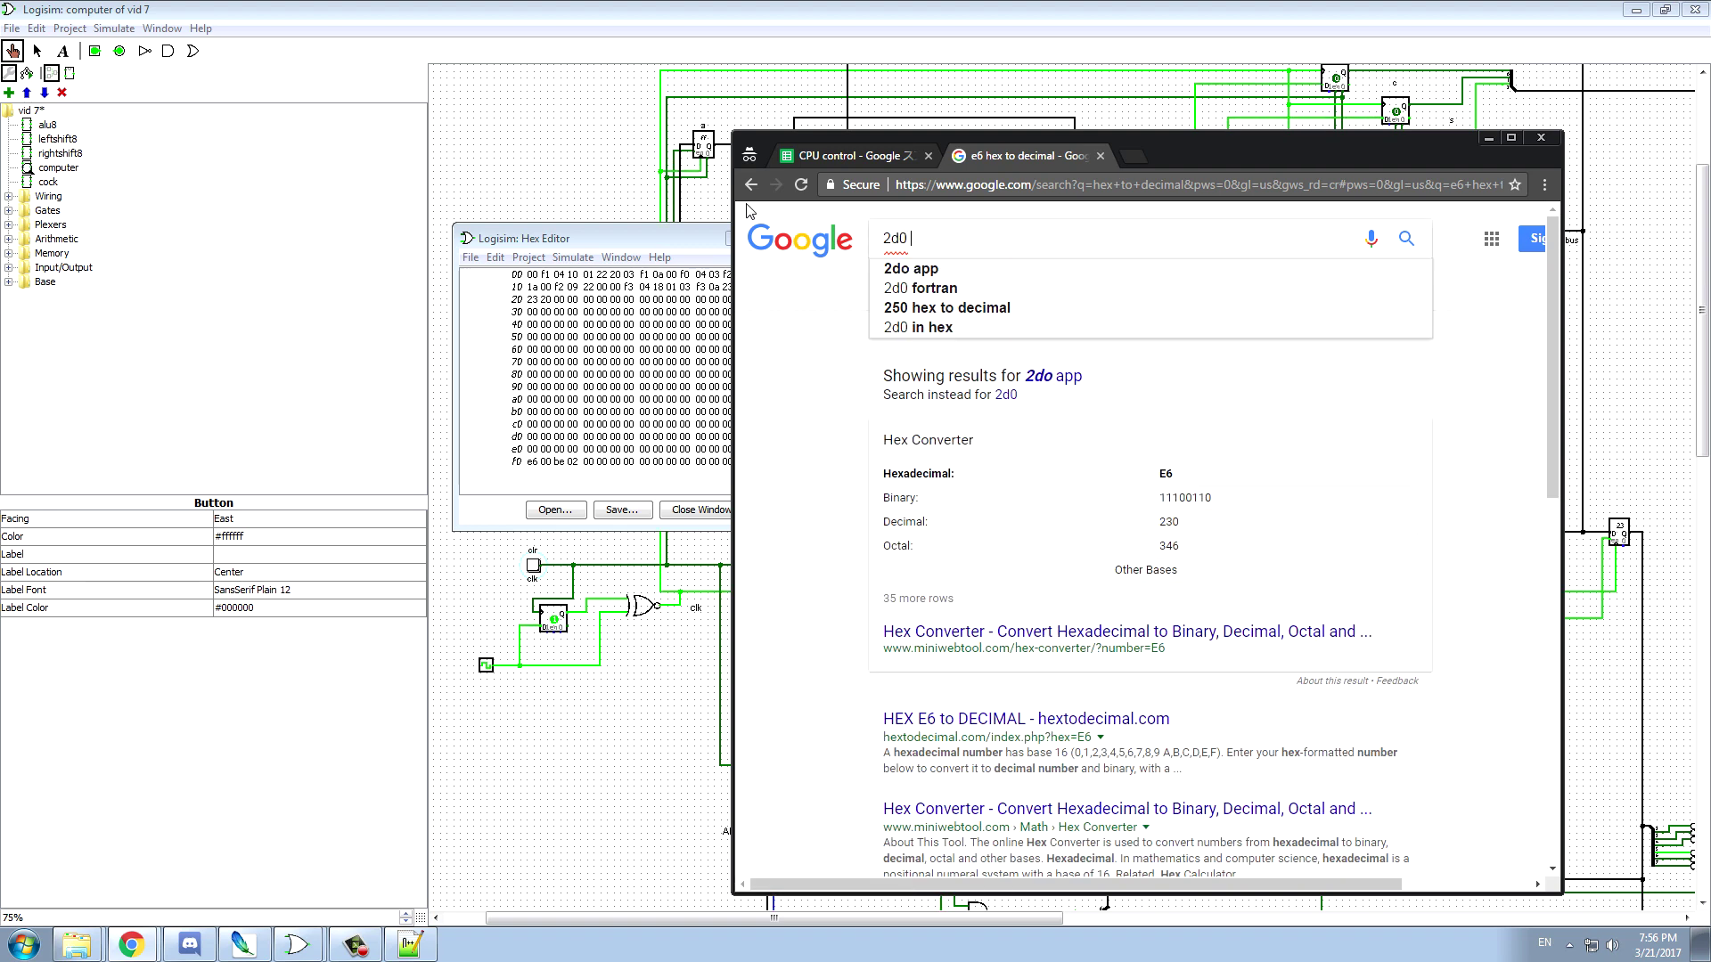
{"action": "key", "text": "BackSpace"}
{"action": "type", "text": "0"}
{"action": "key", "text": "BackSpace"}
{"action": "key", "text": "BackSpace"}
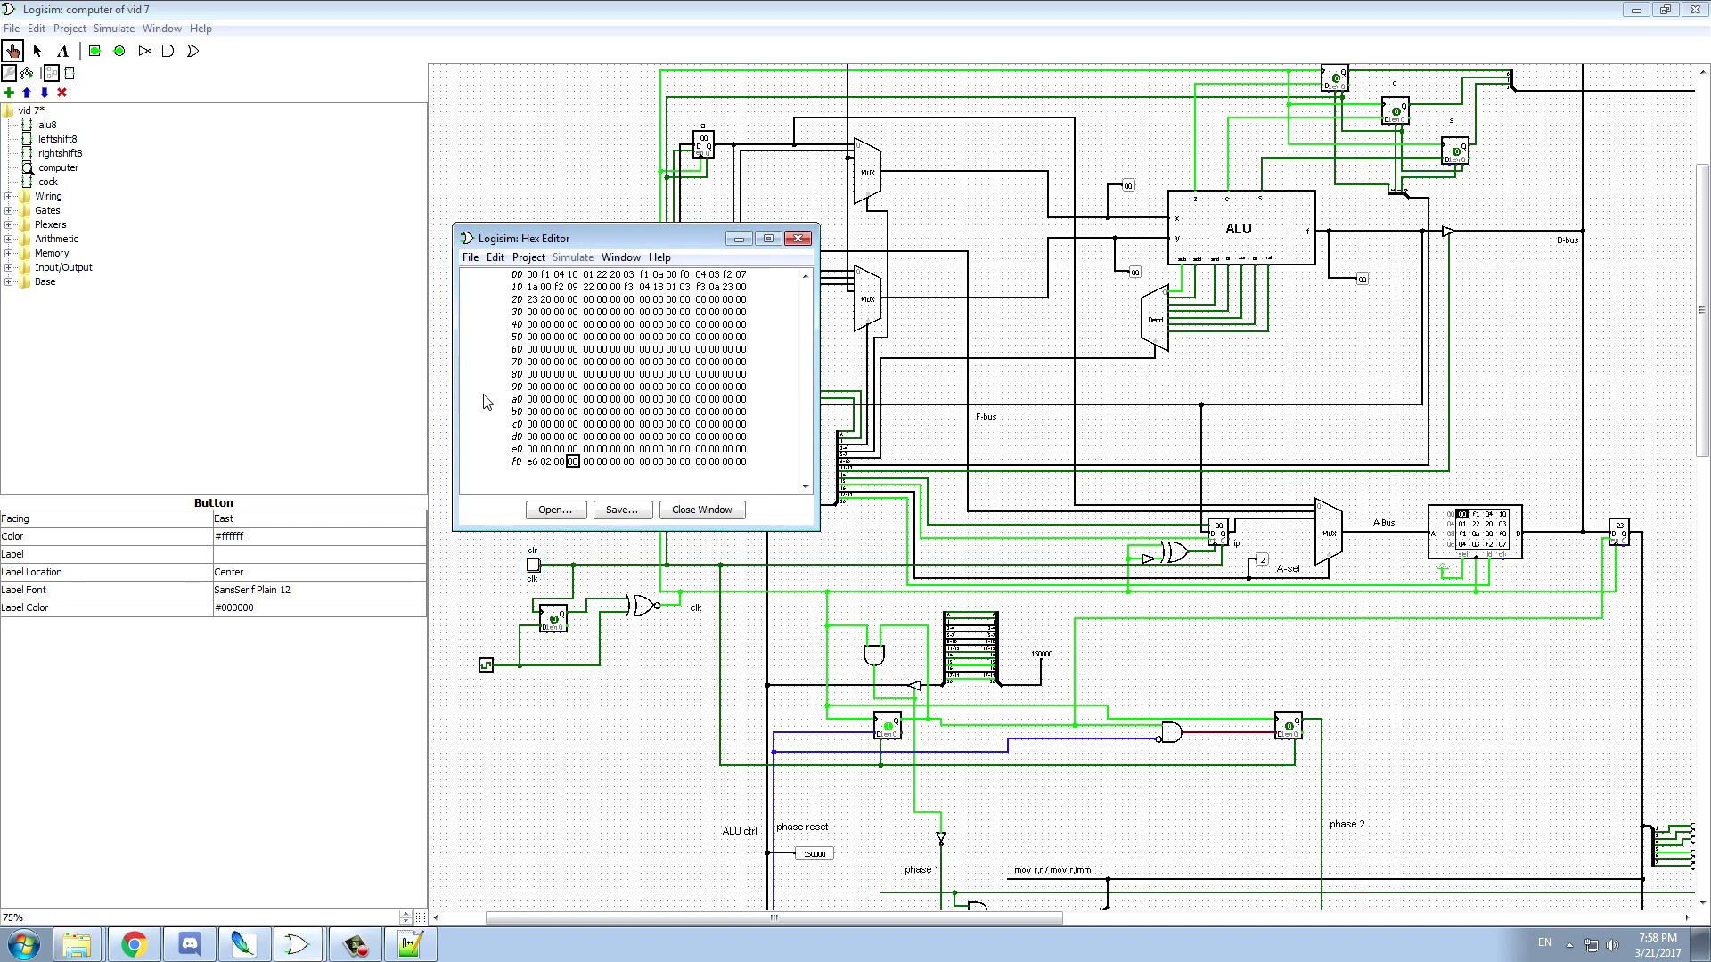
- Set in_y at address F1 to 03 in Logisim's RAM contents and close the hex editor
{"action": "left_click", "coordinate": [559, 462]}
{"action": "left_click", "coordinate": [547, 463]}
{"action": "key", "text": "Right"}
{"action": "left_click_drag", "start_coordinate": [674, 239], "coordinate": [664, 200]}
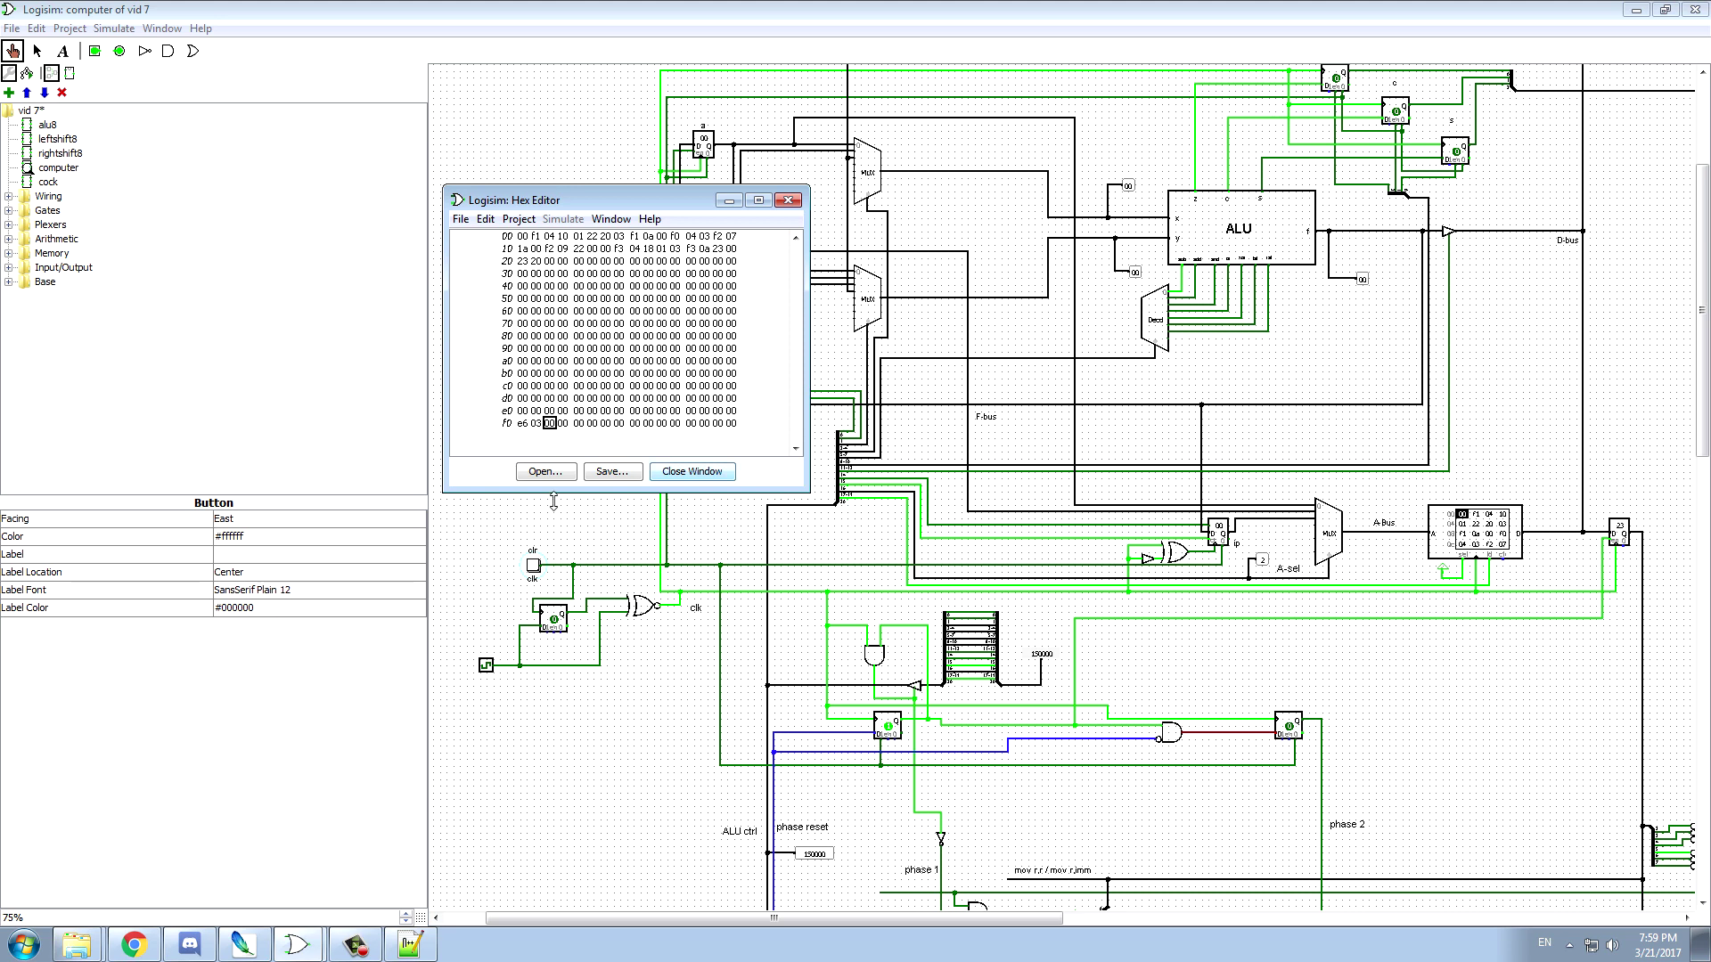
{"action": "left_click", "coordinate": [788, 201]}
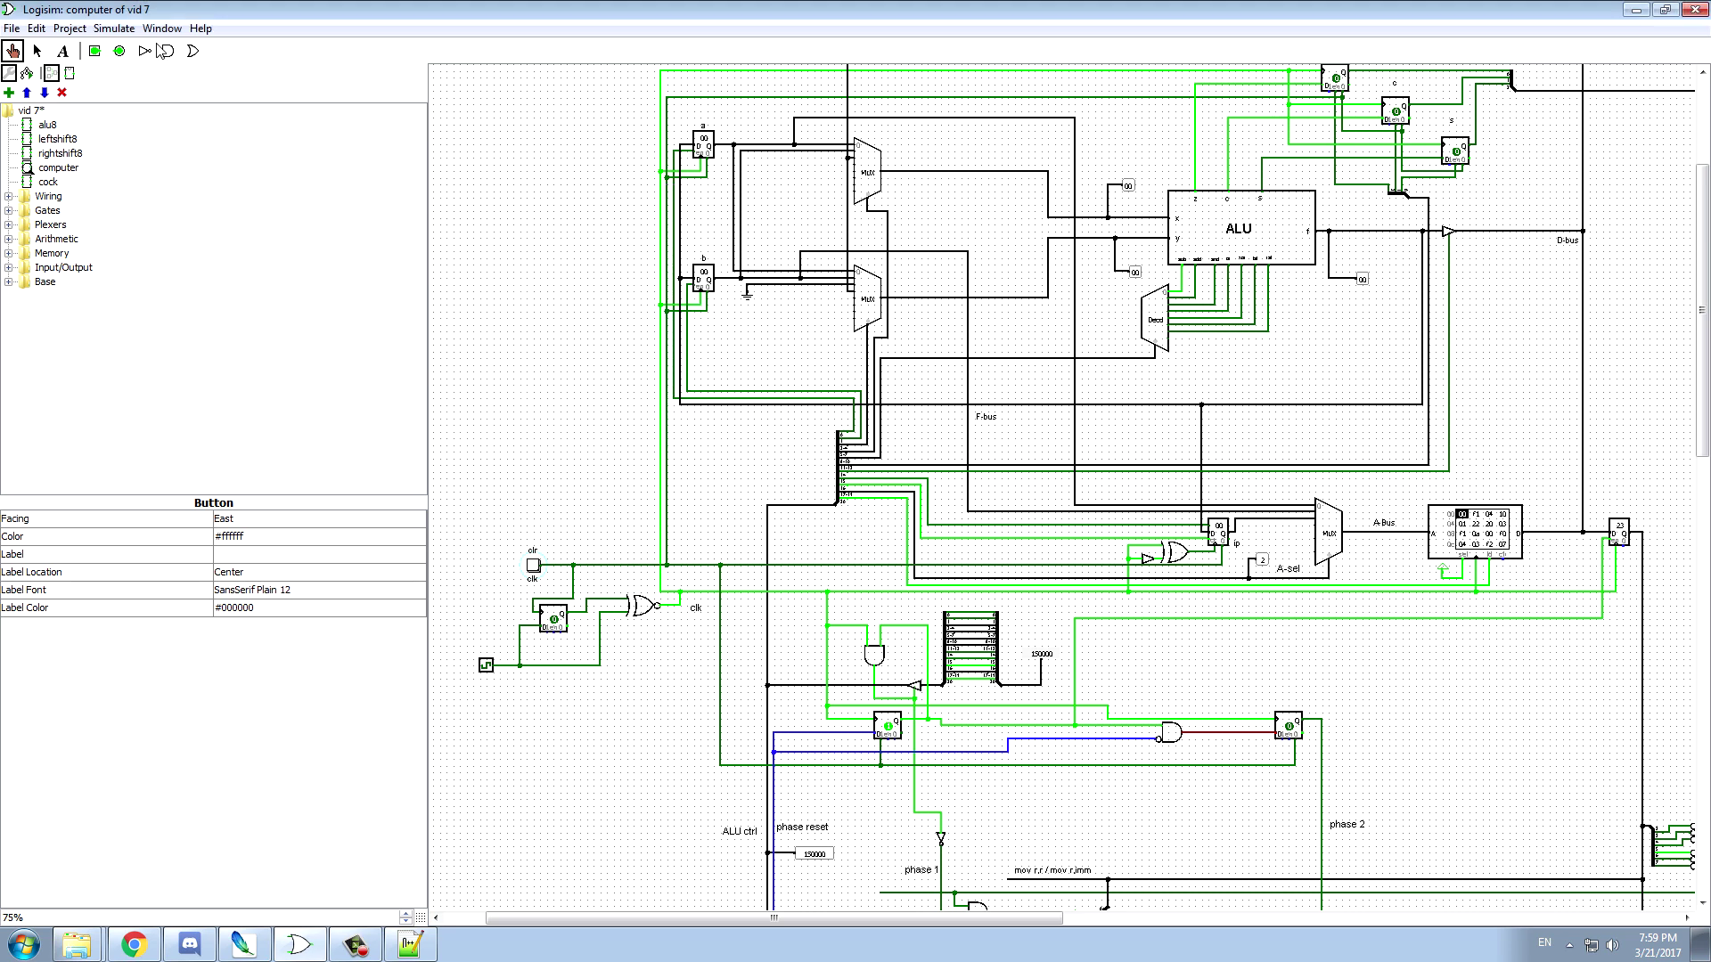
- Set the simulation's tick frequency to 128 Hz and run the multiplication program
{"action": "left_click", "coordinate": [114, 28]}
{"action": "mouse_move", "coordinate": [178, 210]}
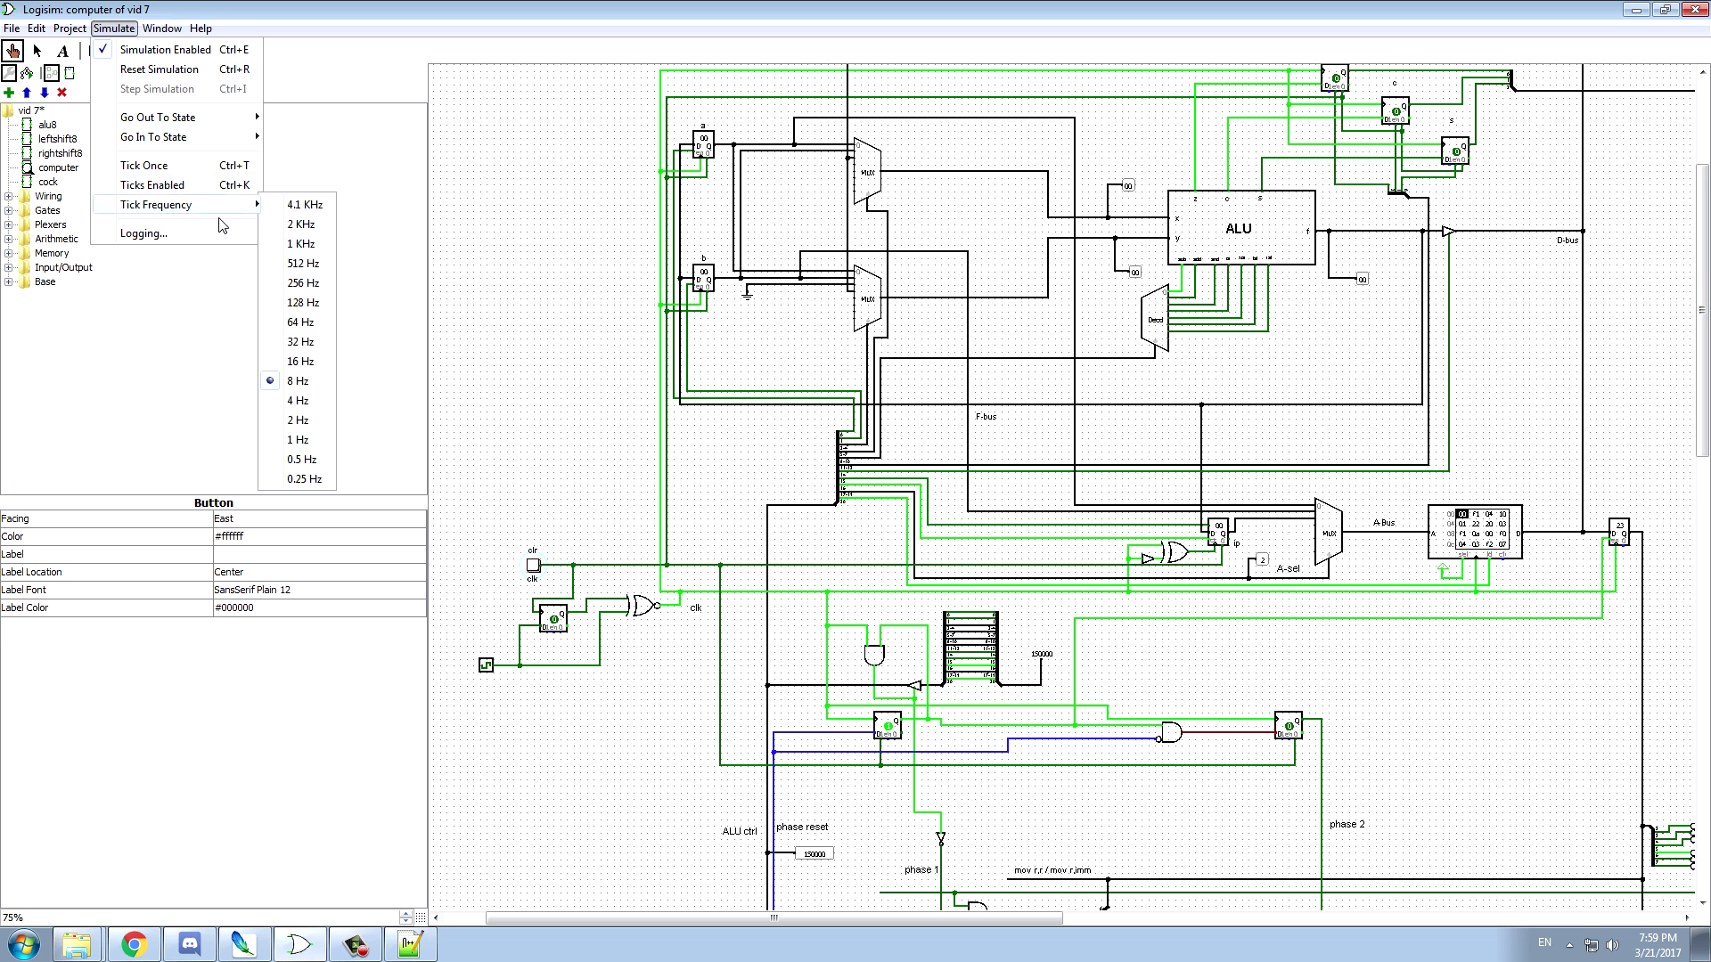
{"action": "left_click", "coordinate": [305, 304]}
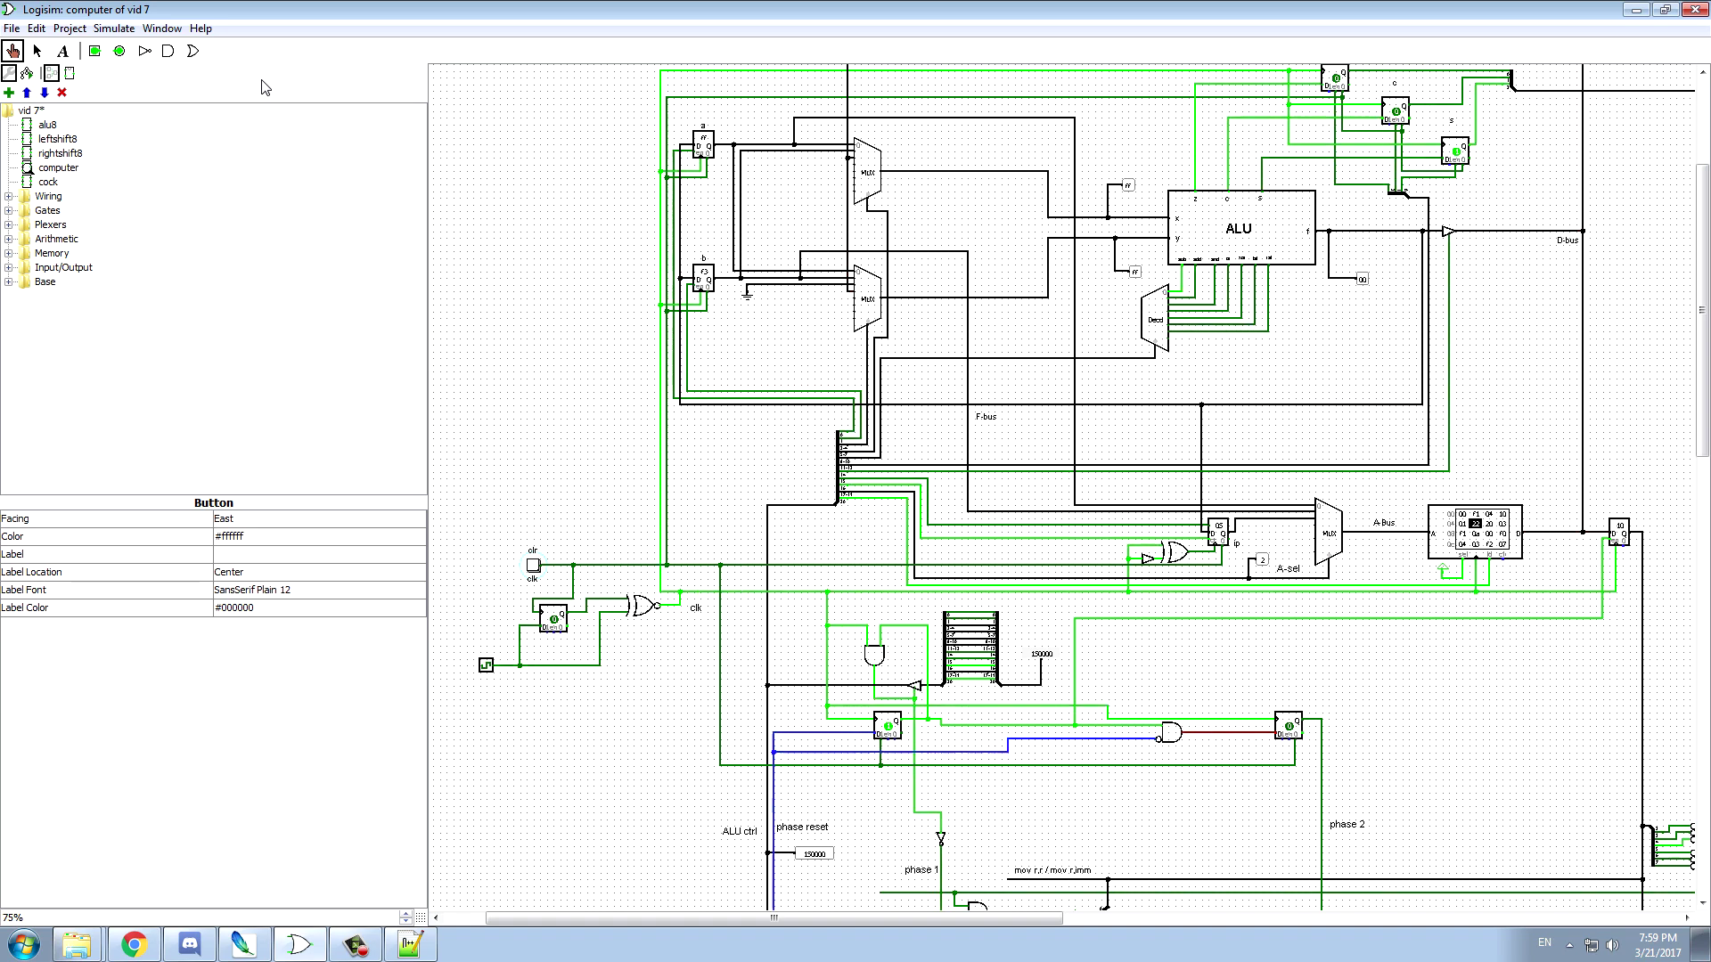
- Examine the product at F2 and F3 in the RAM contents, and switch to the CPU control spreadsheet in Chrome
{"action": "right_click", "coordinate": [1446, 524]}
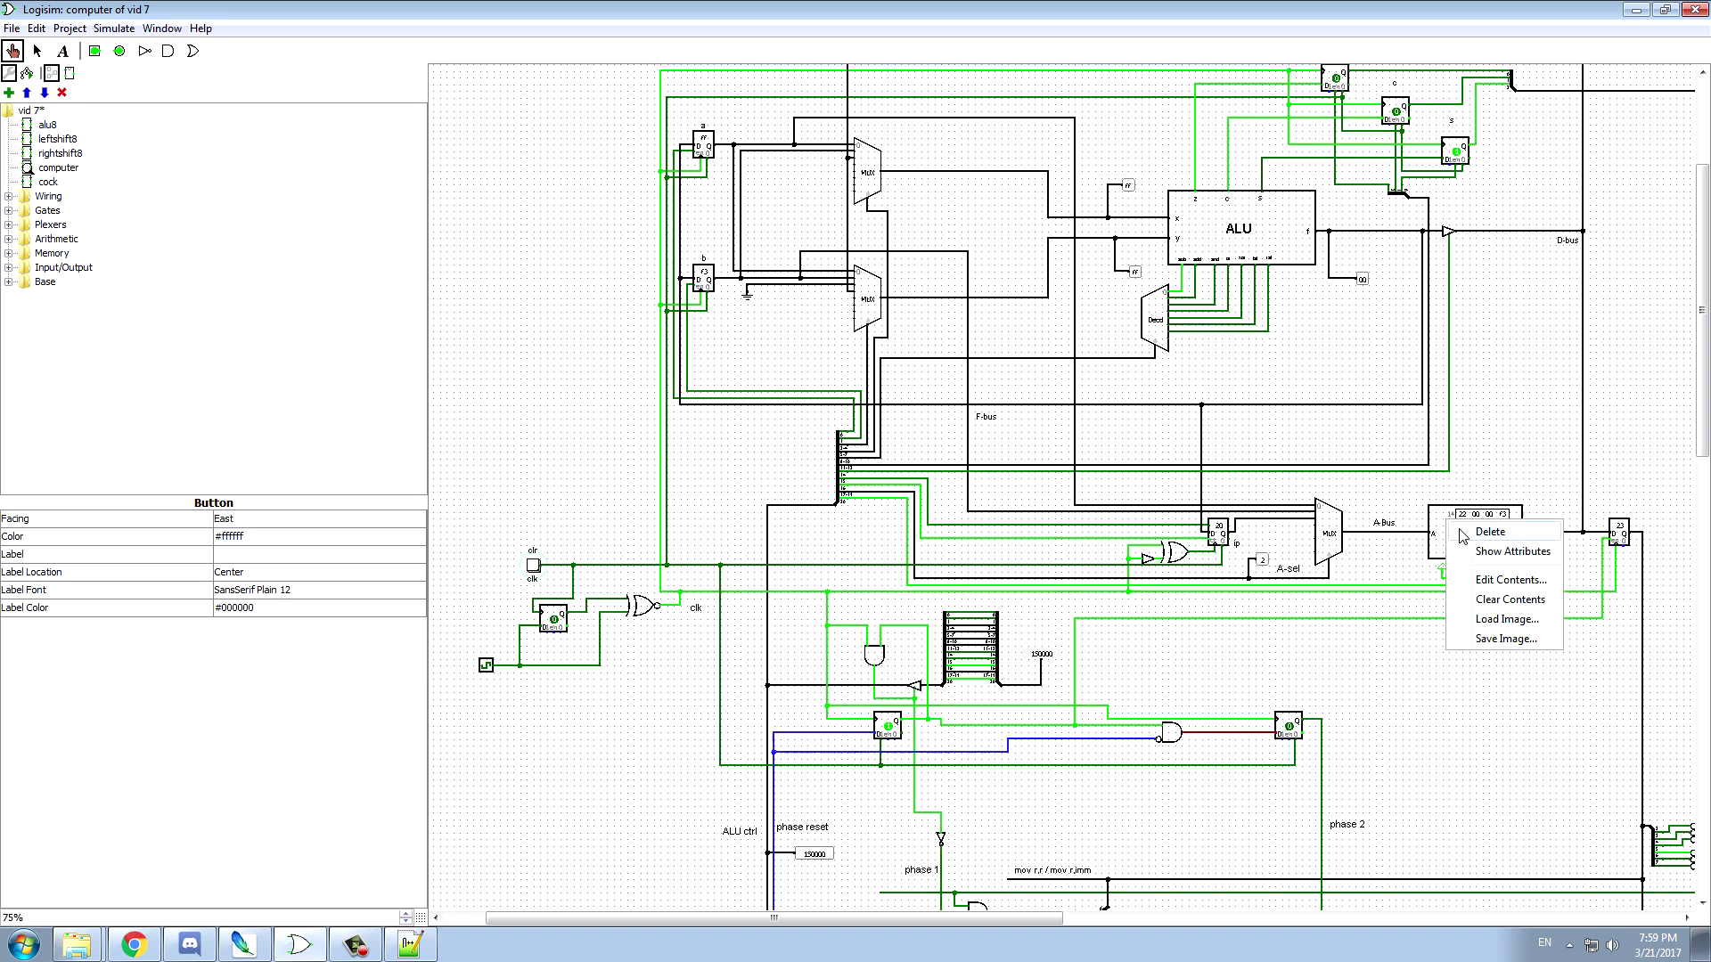
{"action": "left_click", "coordinate": [1511, 580]}
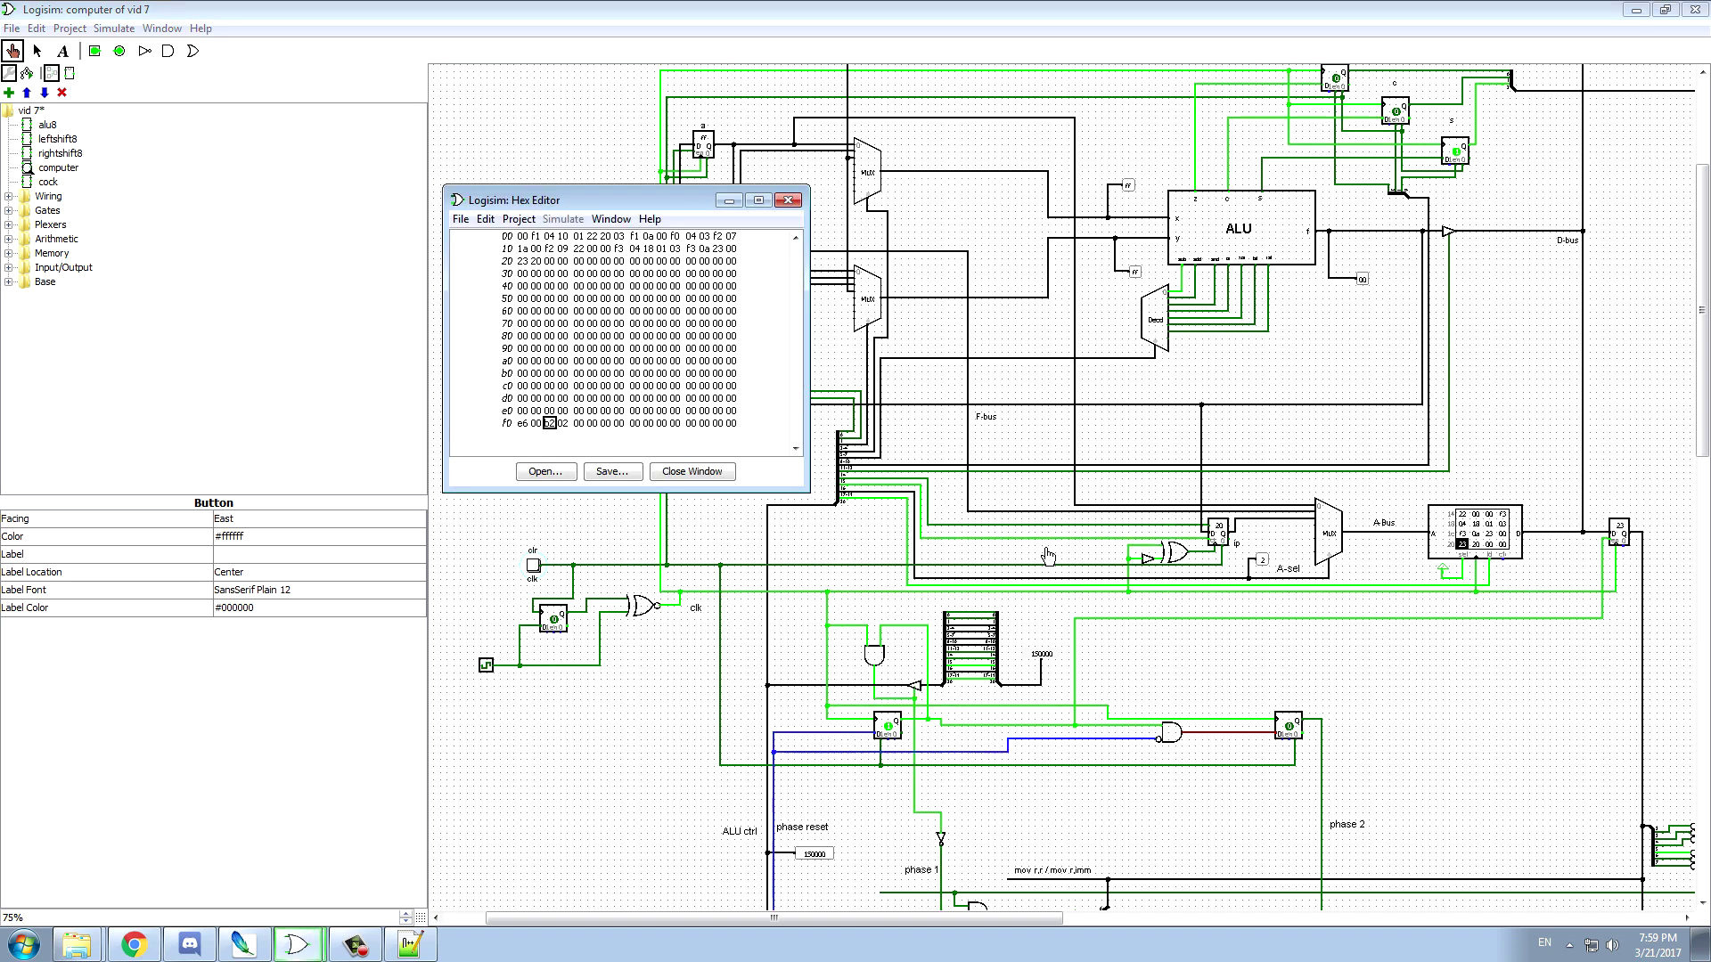
{"action": "left_click", "coordinate": [550, 423]}
{"action": "left_click", "coordinate": [136, 951]}
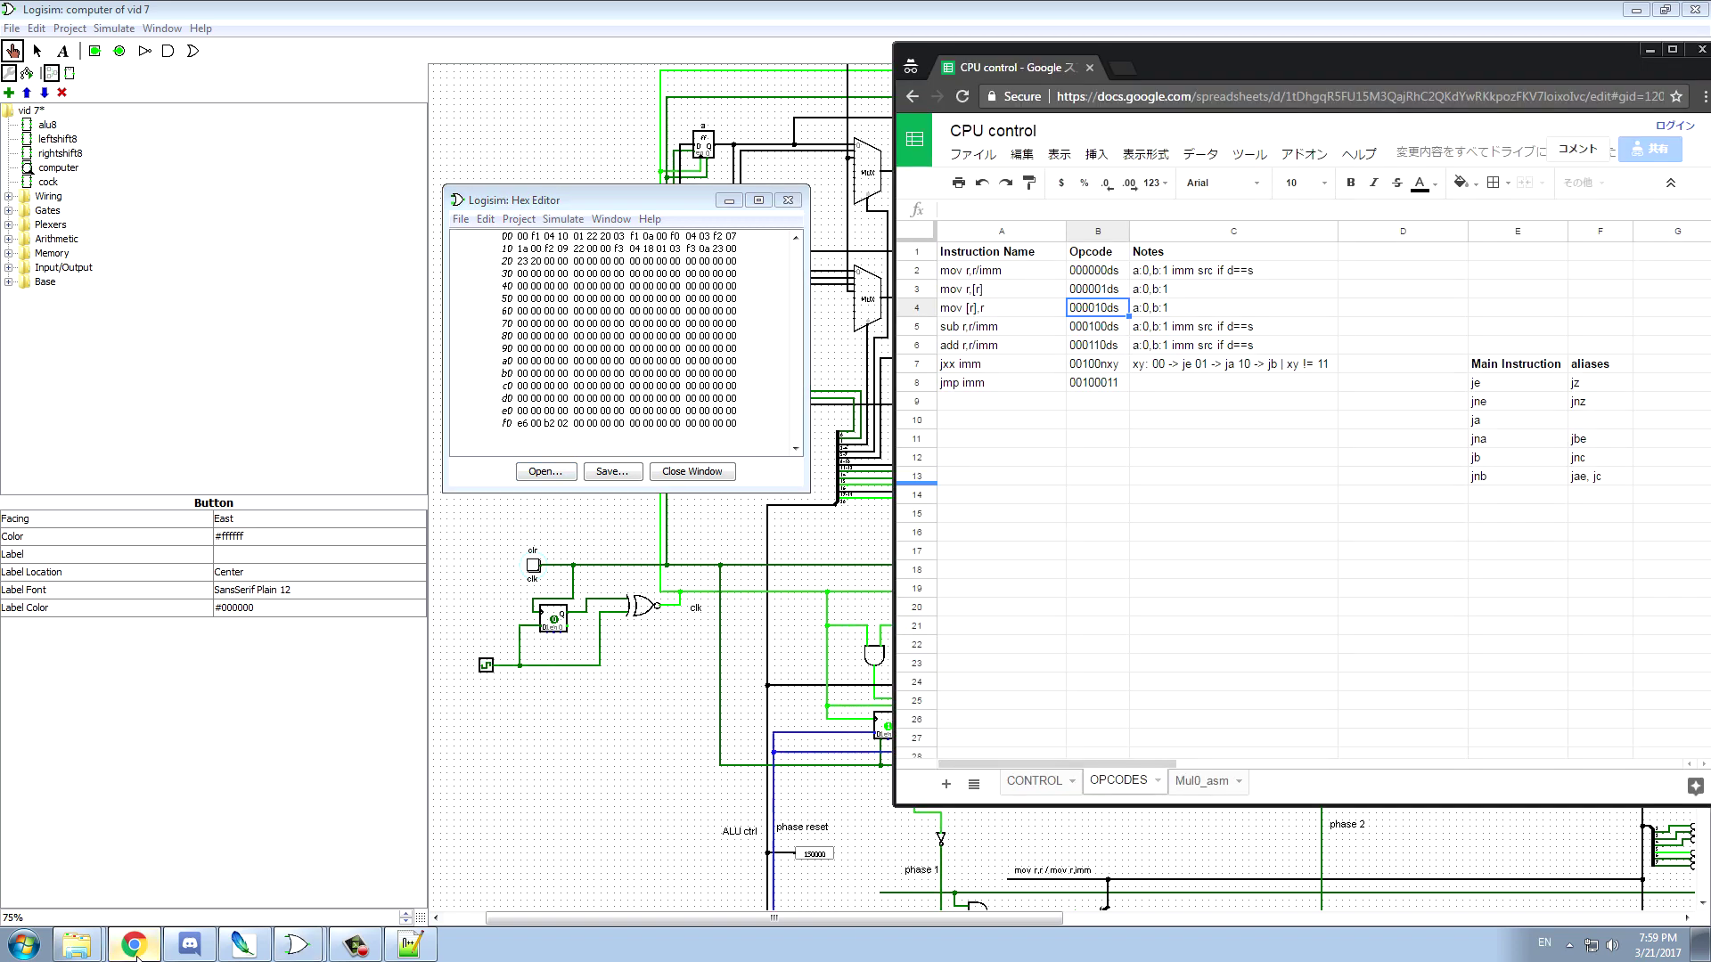
- Open the Mul0_asm sheet, move the Chrome window over the circuit, and review the program listing in A3:D23
{"action": "left_click", "coordinate": [1203, 781]}
{"action": "left_click_drag", "start_coordinate": [1280, 63], "coordinate": [698, 89]}
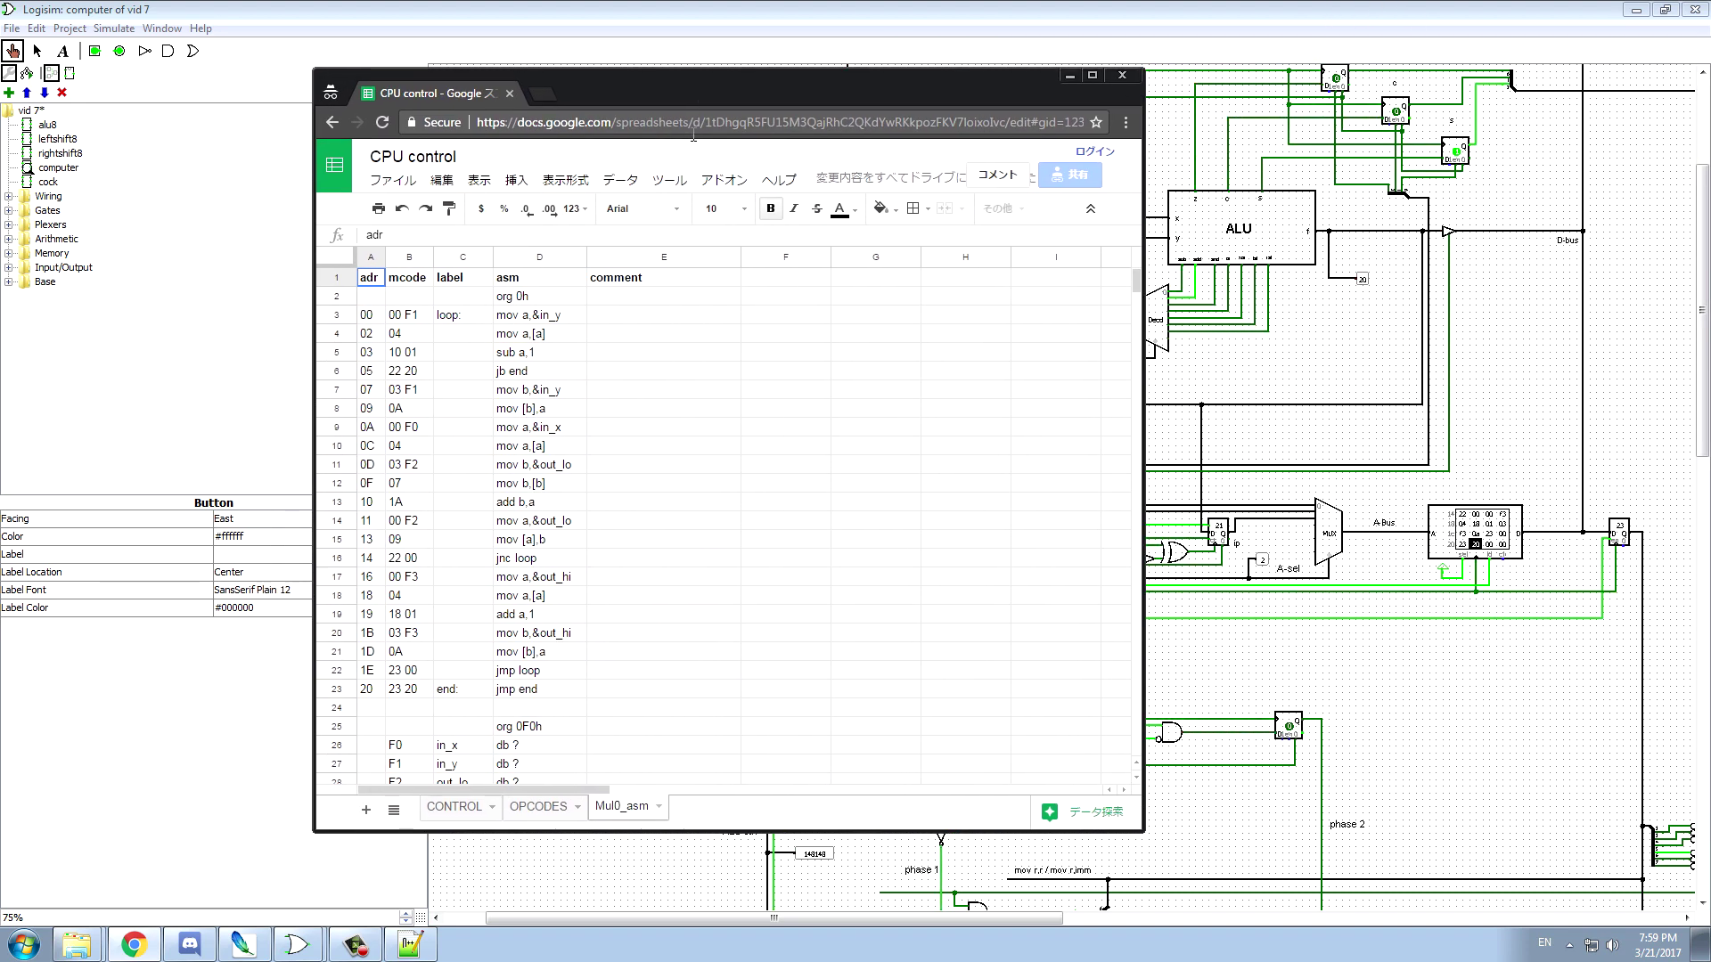
{"action": "scroll", "coordinate": [526, 456], "scroll_direction": "down", "scroll_amount": 5}
{"action": "scroll", "coordinate": [526, 456], "scroll_direction": "up", "scroll_amount": 5}
{"action": "scroll", "coordinate": [526, 455], "scroll_direction": "down", "scroll_amount": 4}
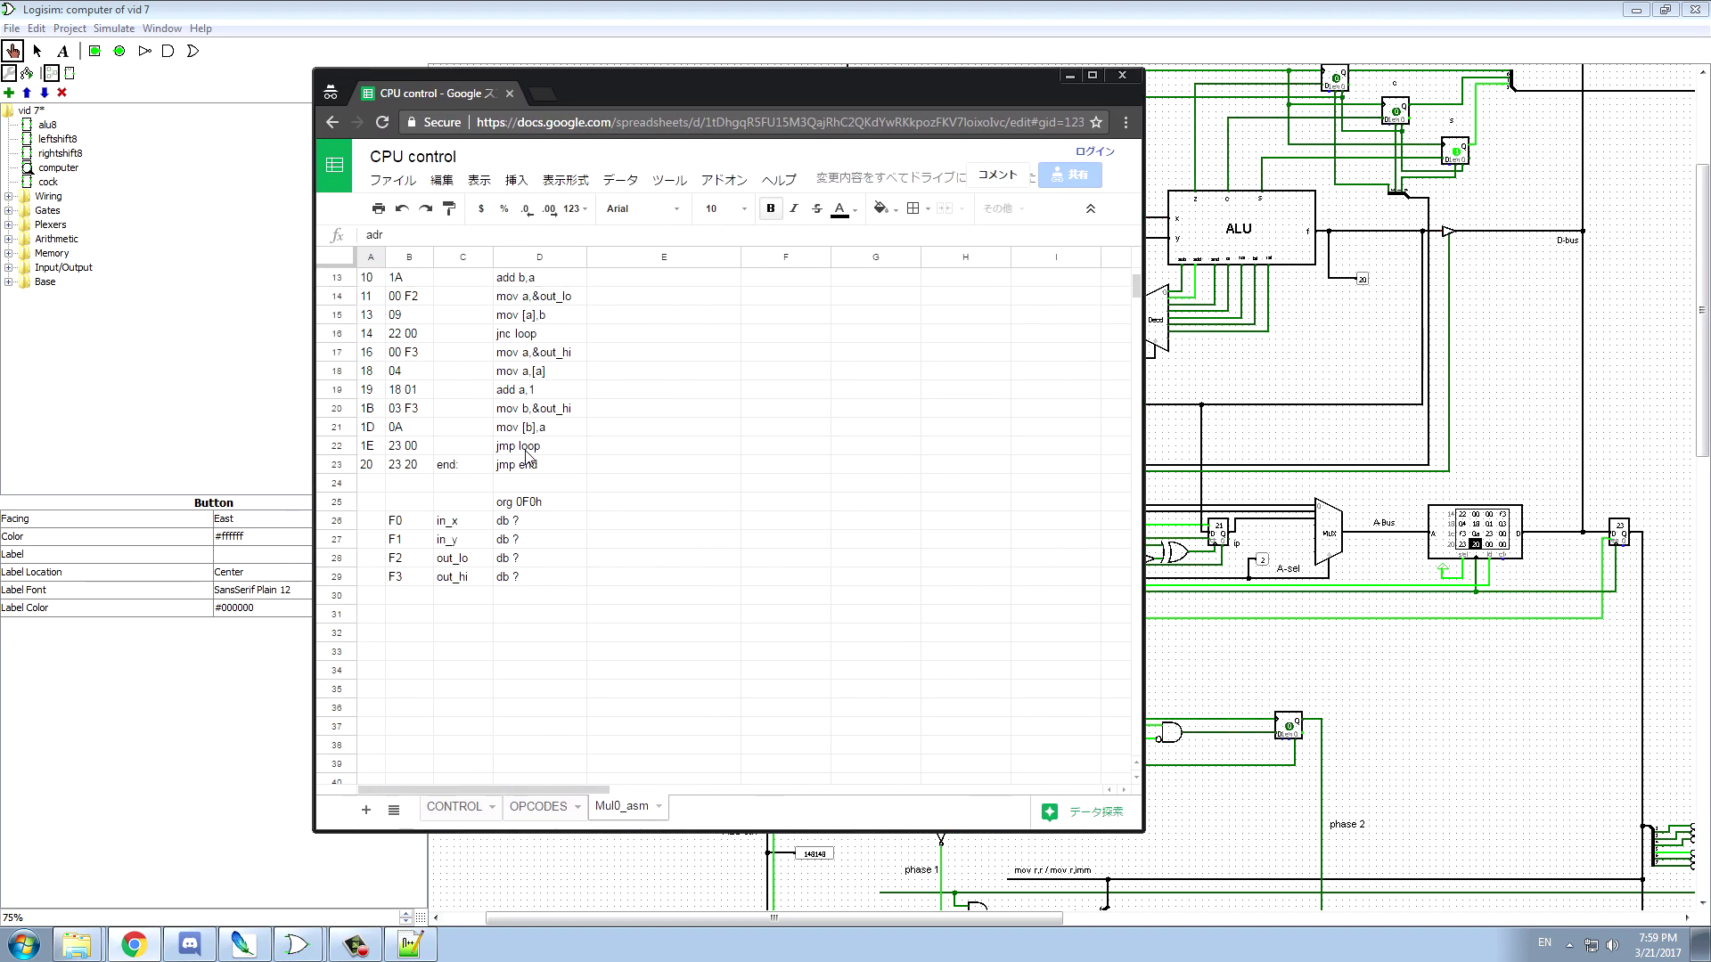
{"action": "scroll", "coordinate": [533, 454], "scroll_direction": "up", "scroll_amount": 4}
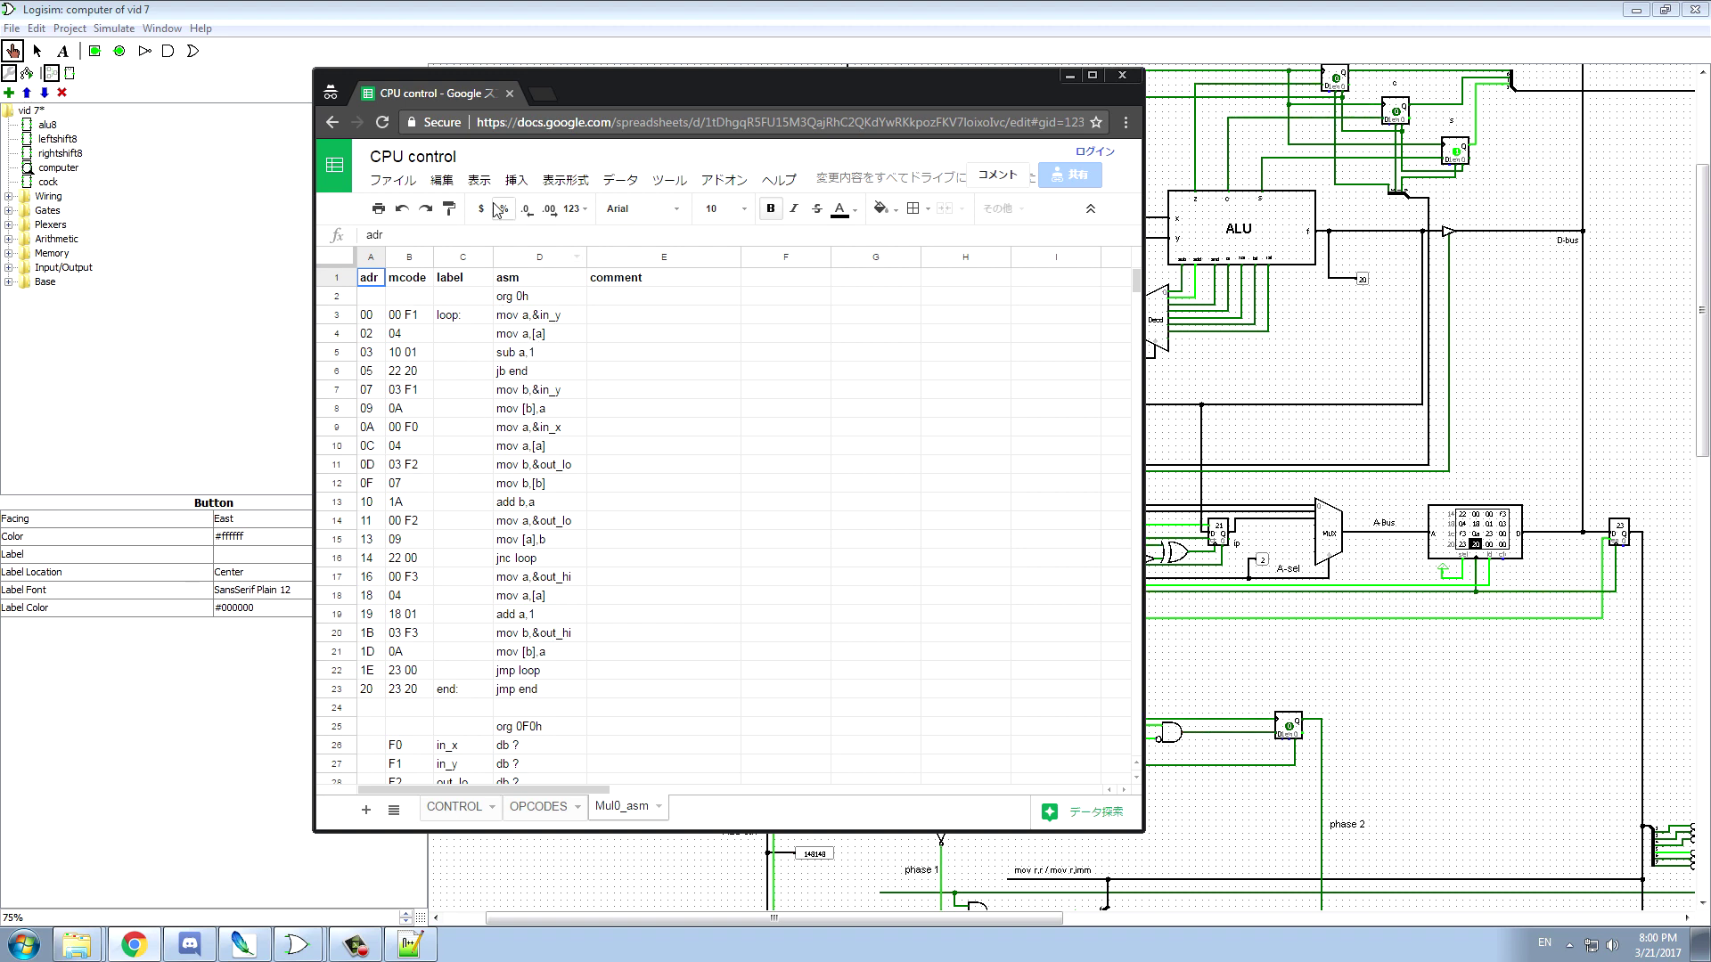
{"action": "left_click_drag", "start_coordinate": [381, 319], "coordinate": [561, 696]}
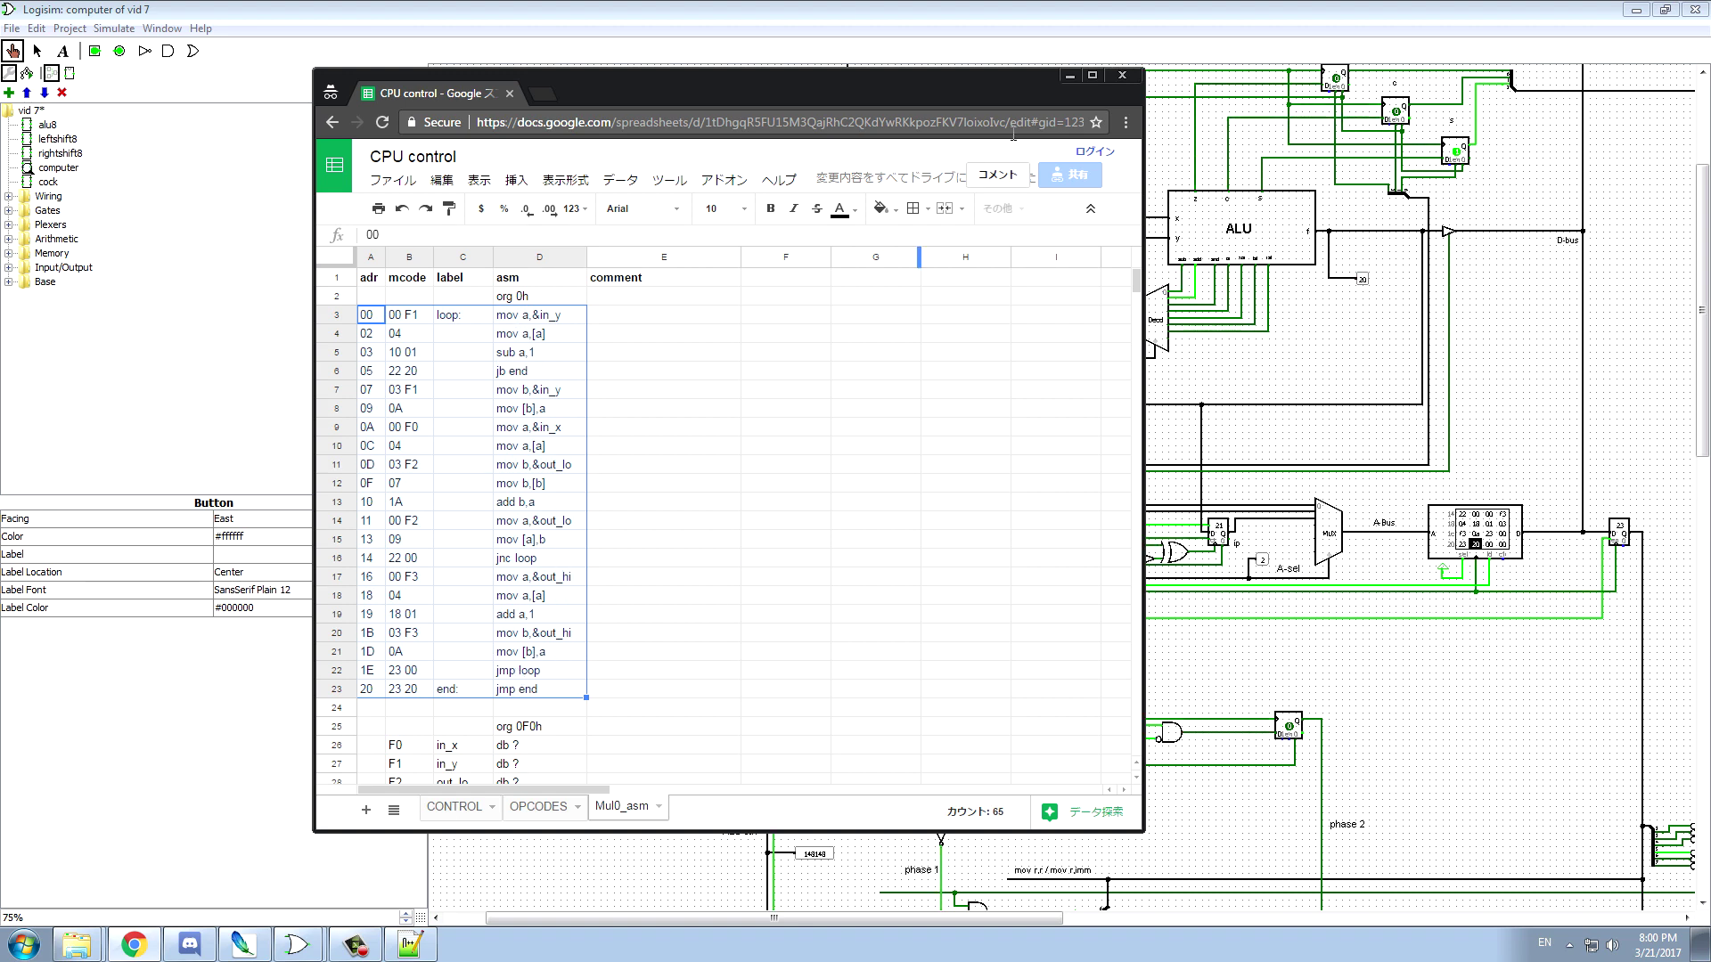
- Switch to Logisim and examine the computer circuit's jump logic, add/sub and mov control blocks, and RAM
{"action": "left_click", "coordinate": [1071, 77]}
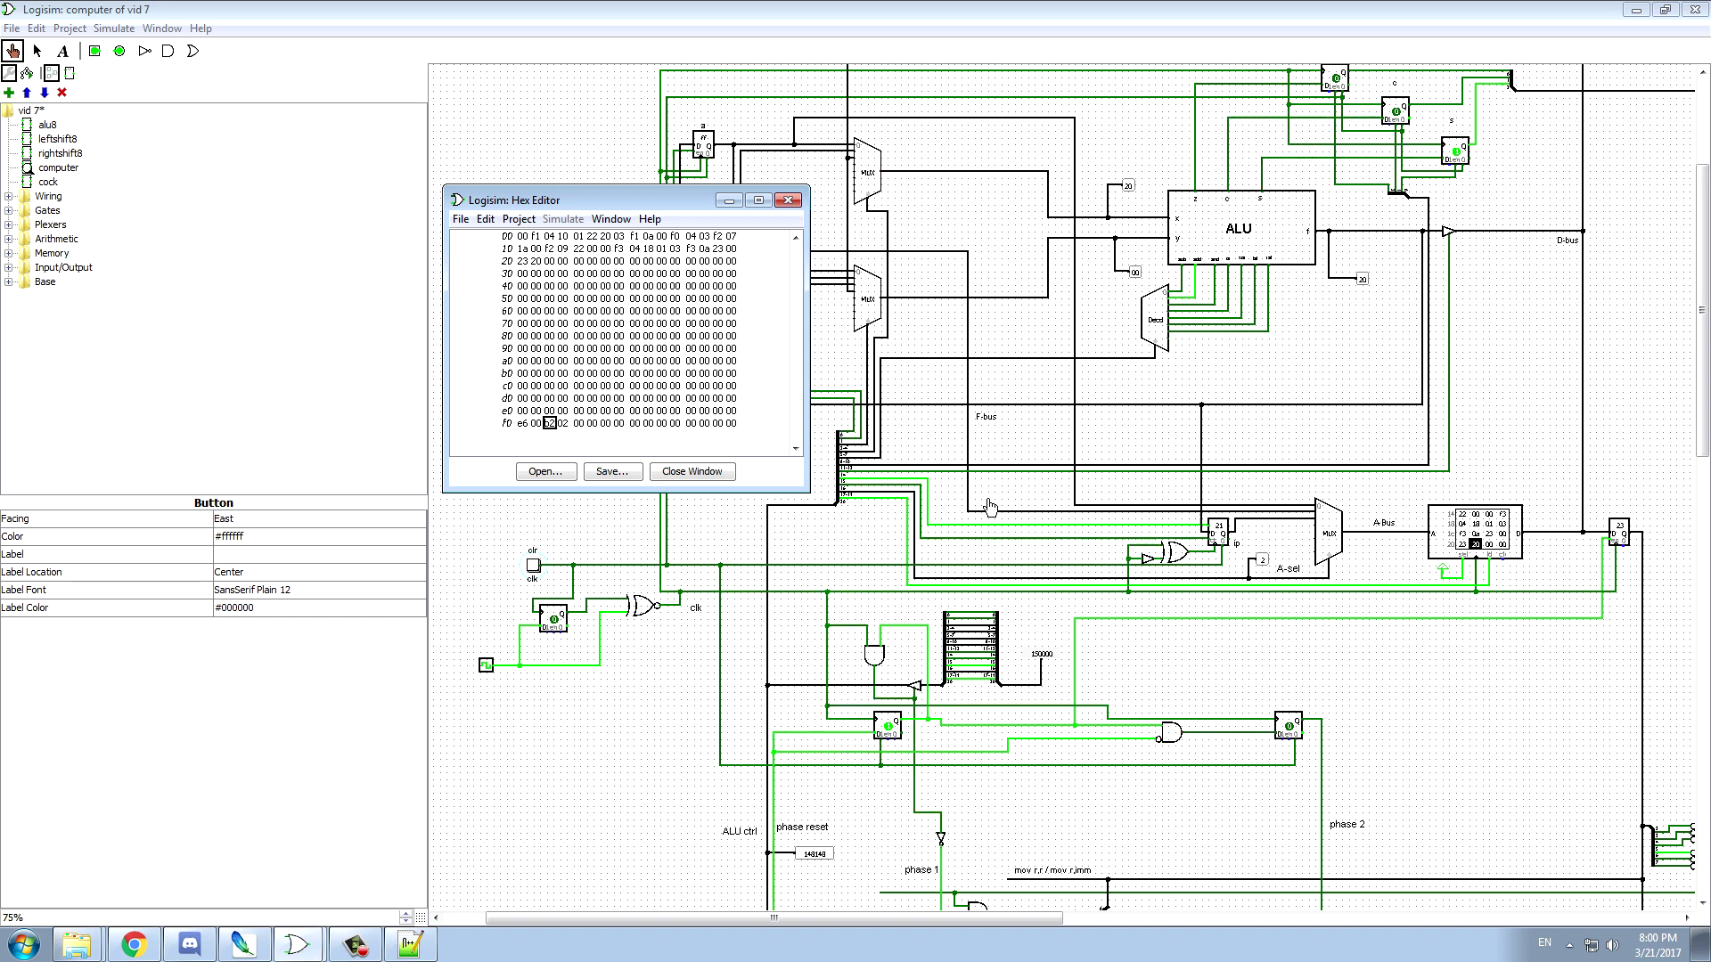
{"action": "left_click_drag", "start_coordinate": [934, 916], "coordinate": [1011, 952]}
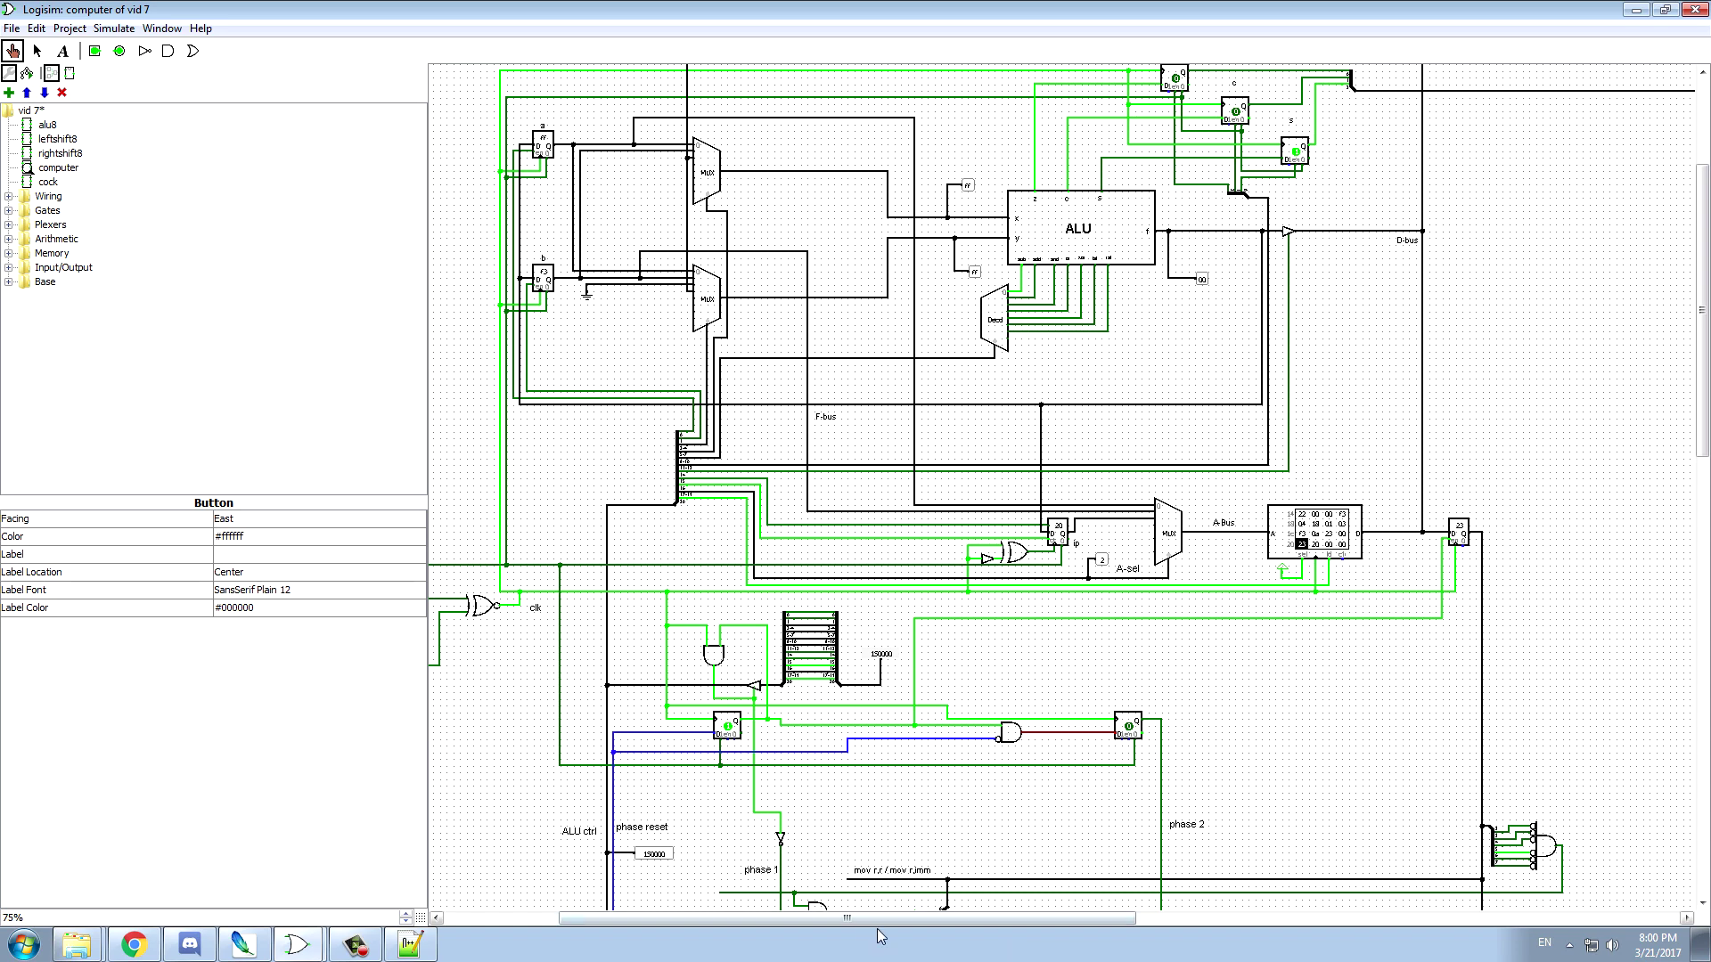
{"action": "left_click_drag", "start_coordinate": [880, 918], "coordinate": [1144, 918]}
{"action": "scroll", "coordinate": [1260, 673], "scroll_direction": "down", "scroll_amount": 3}
{"action": "scroll", "coordinate": [1256, 678], "scroll_direction": "down", "scroll_amount": 5}
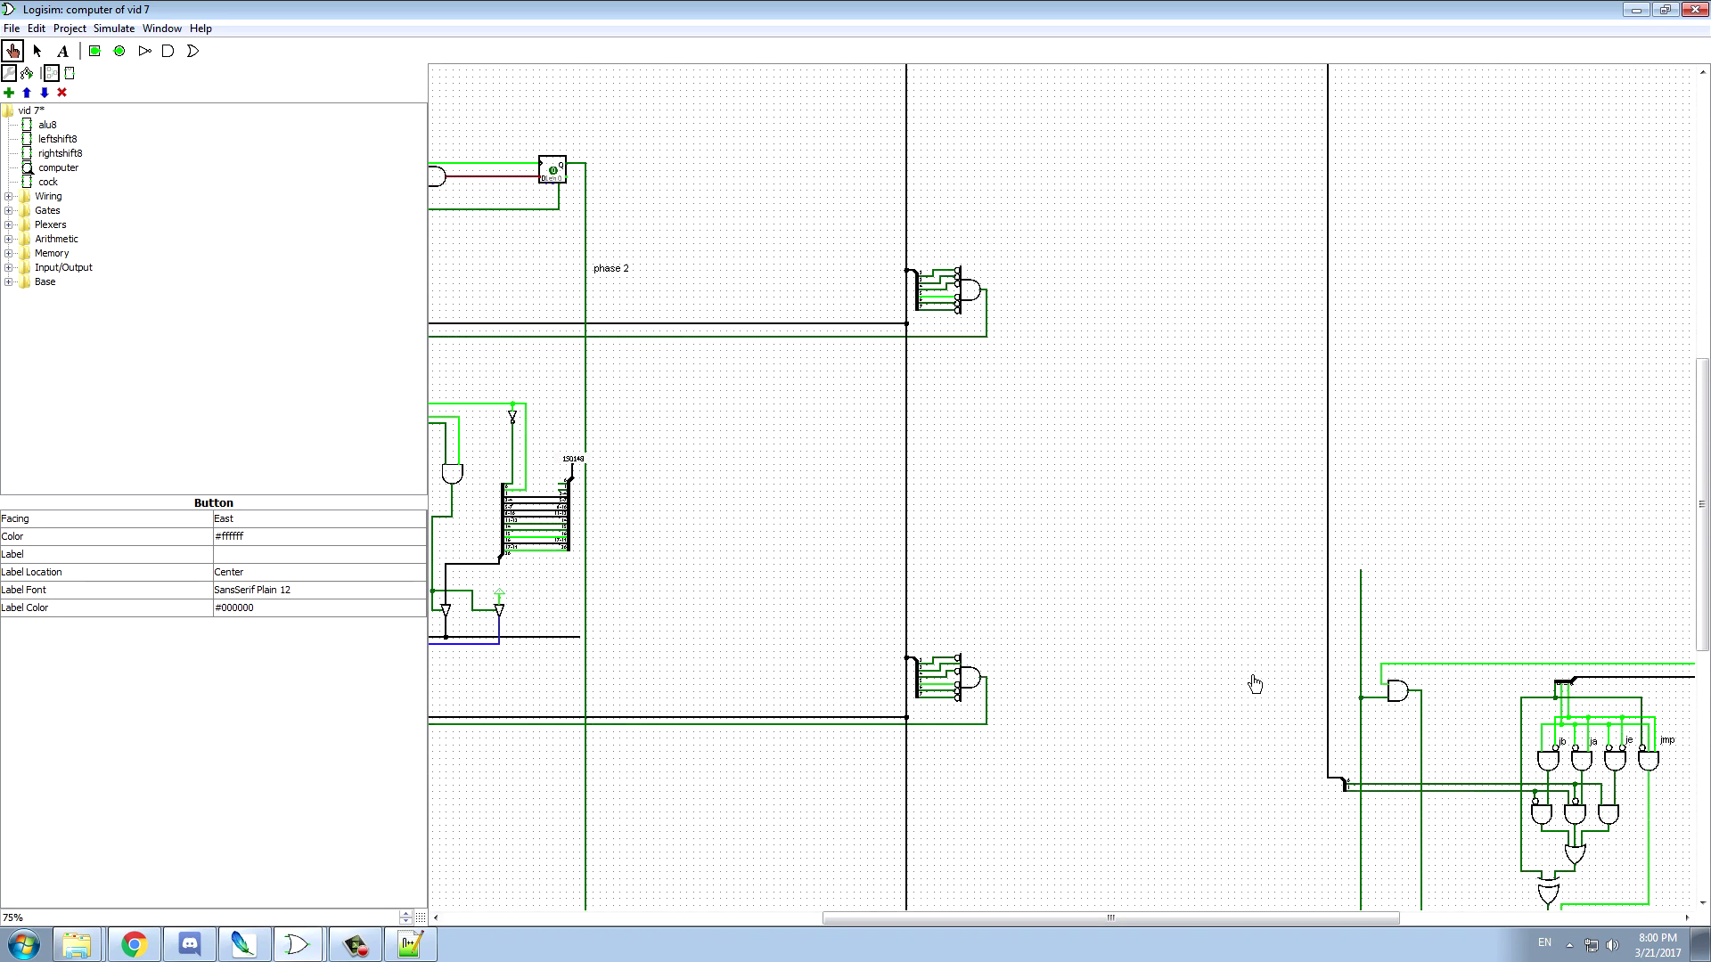
{"action": "left_click_drag", "start_coordinate": [1241, 918], "coordinate": [1521, 917]}
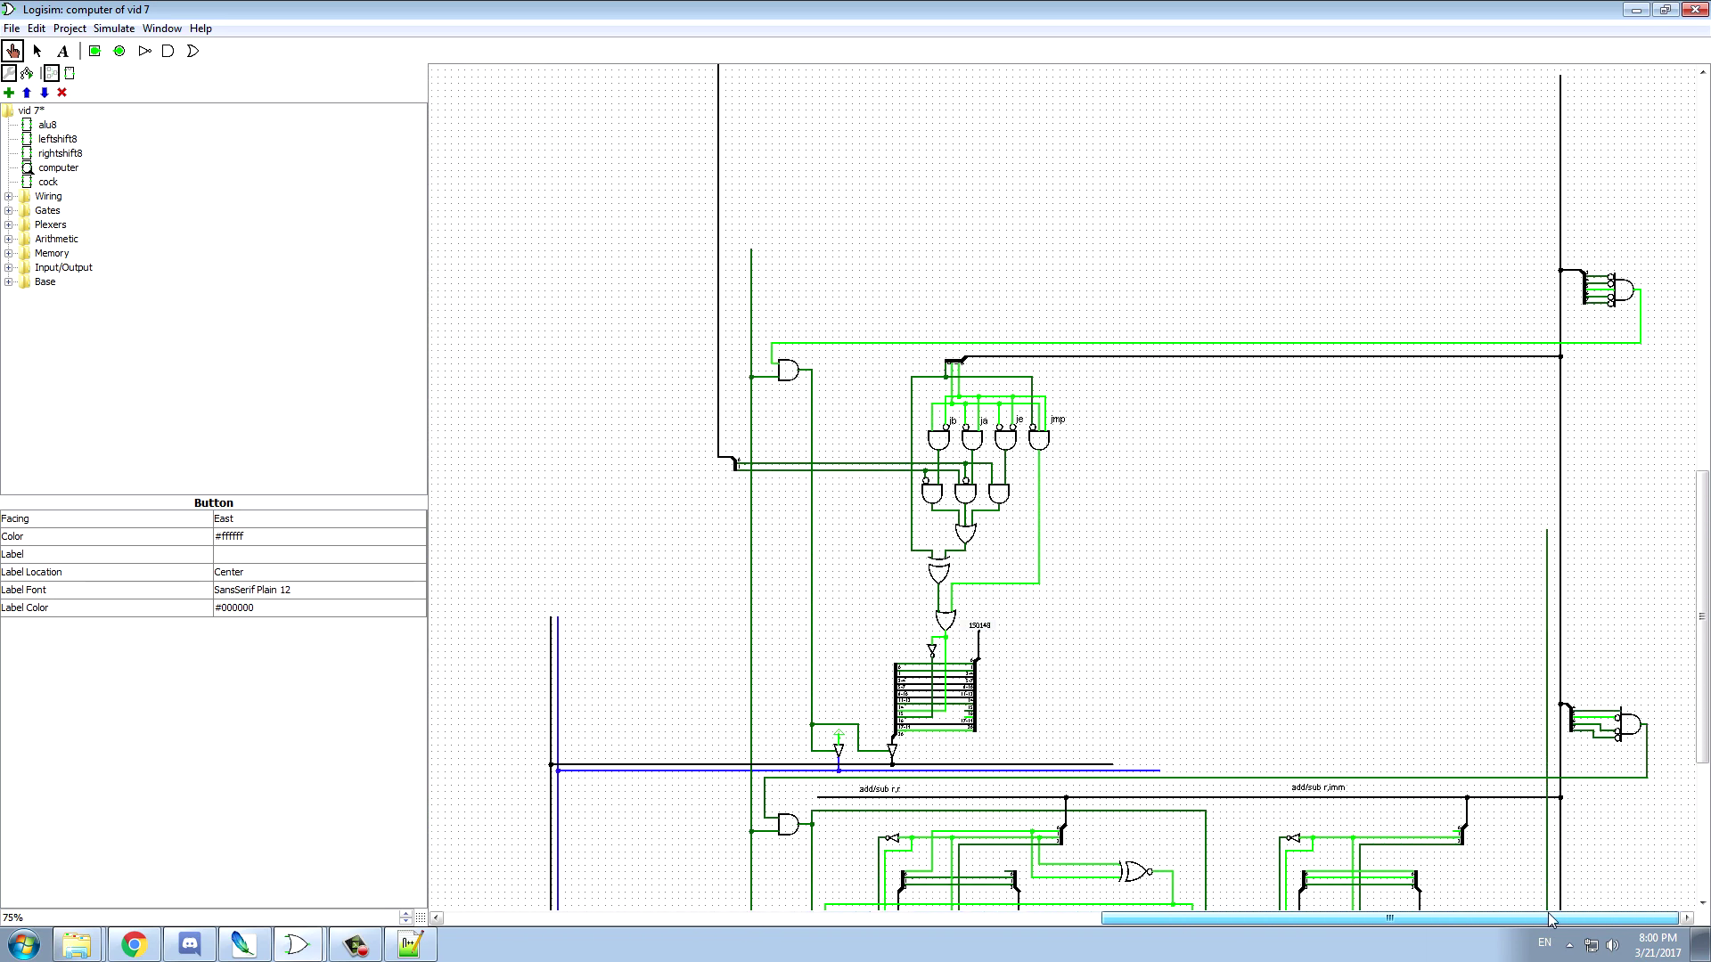
{"action": "scroll", "coordinate": [1239, 375], "scroll_direction": "down", "scroll_amount": 3}
{"action": "scroll", "coordinate": [1248, 347], "scroll_direction": "up", "scroll_amount": 3}
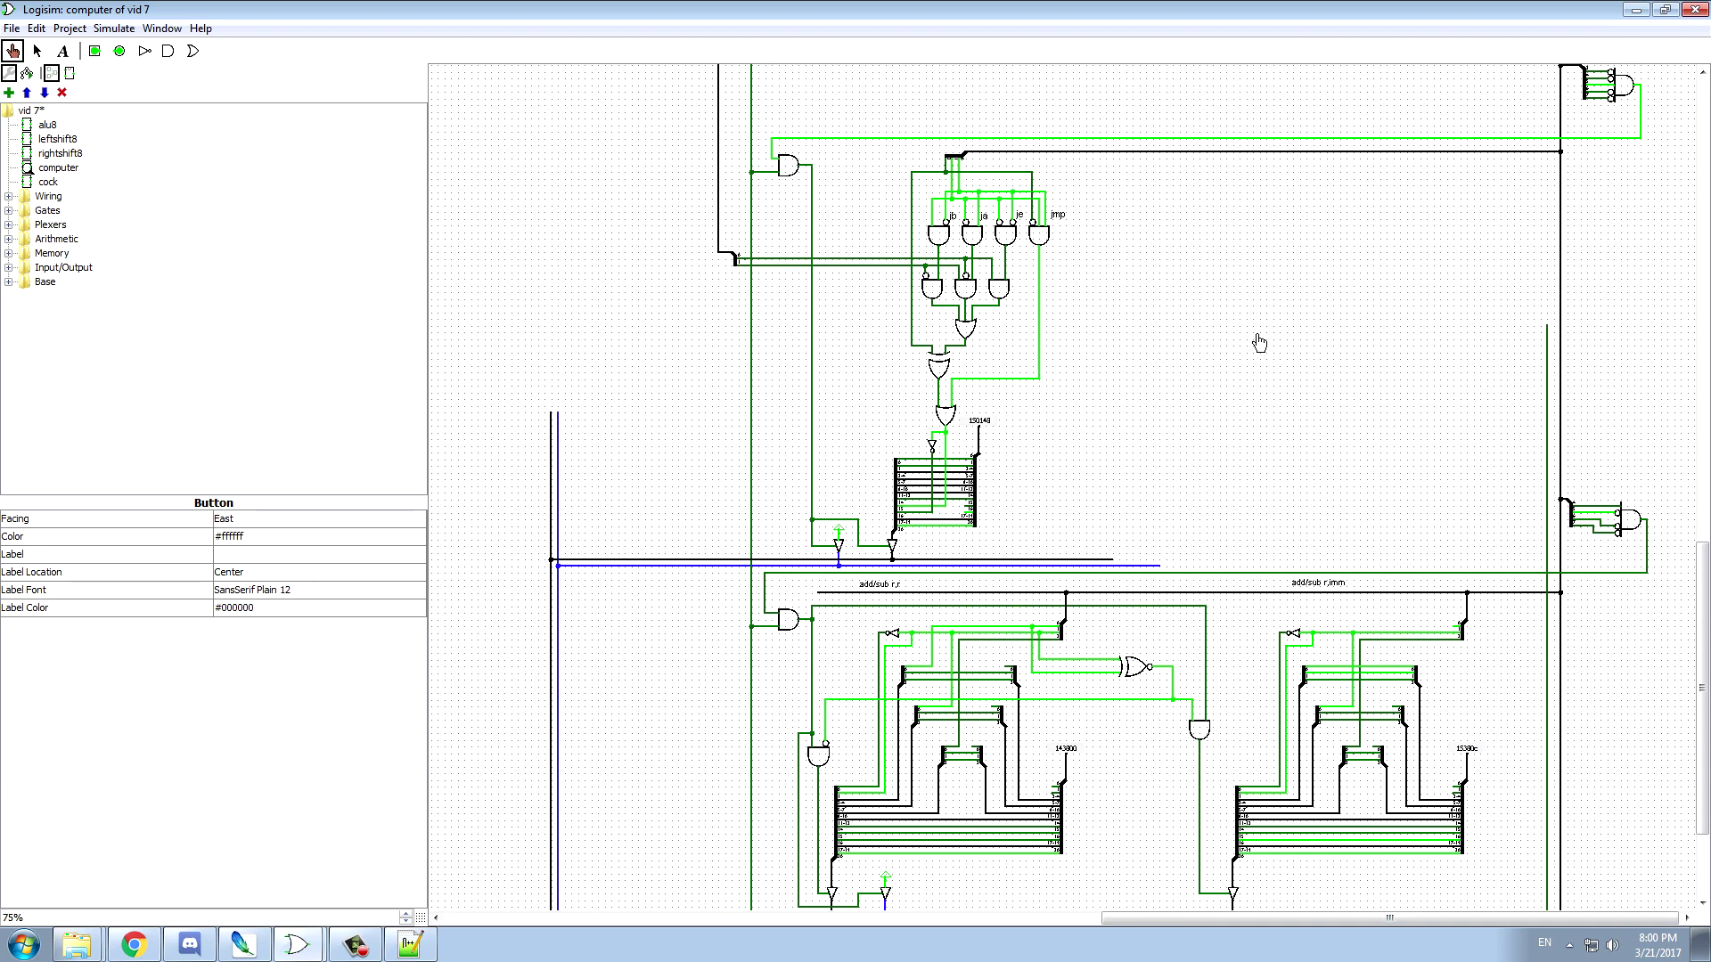
{"action": "scroll", "coordinate": [1080, 424], "scroll_direction": "up", "scroll_amount": 2}
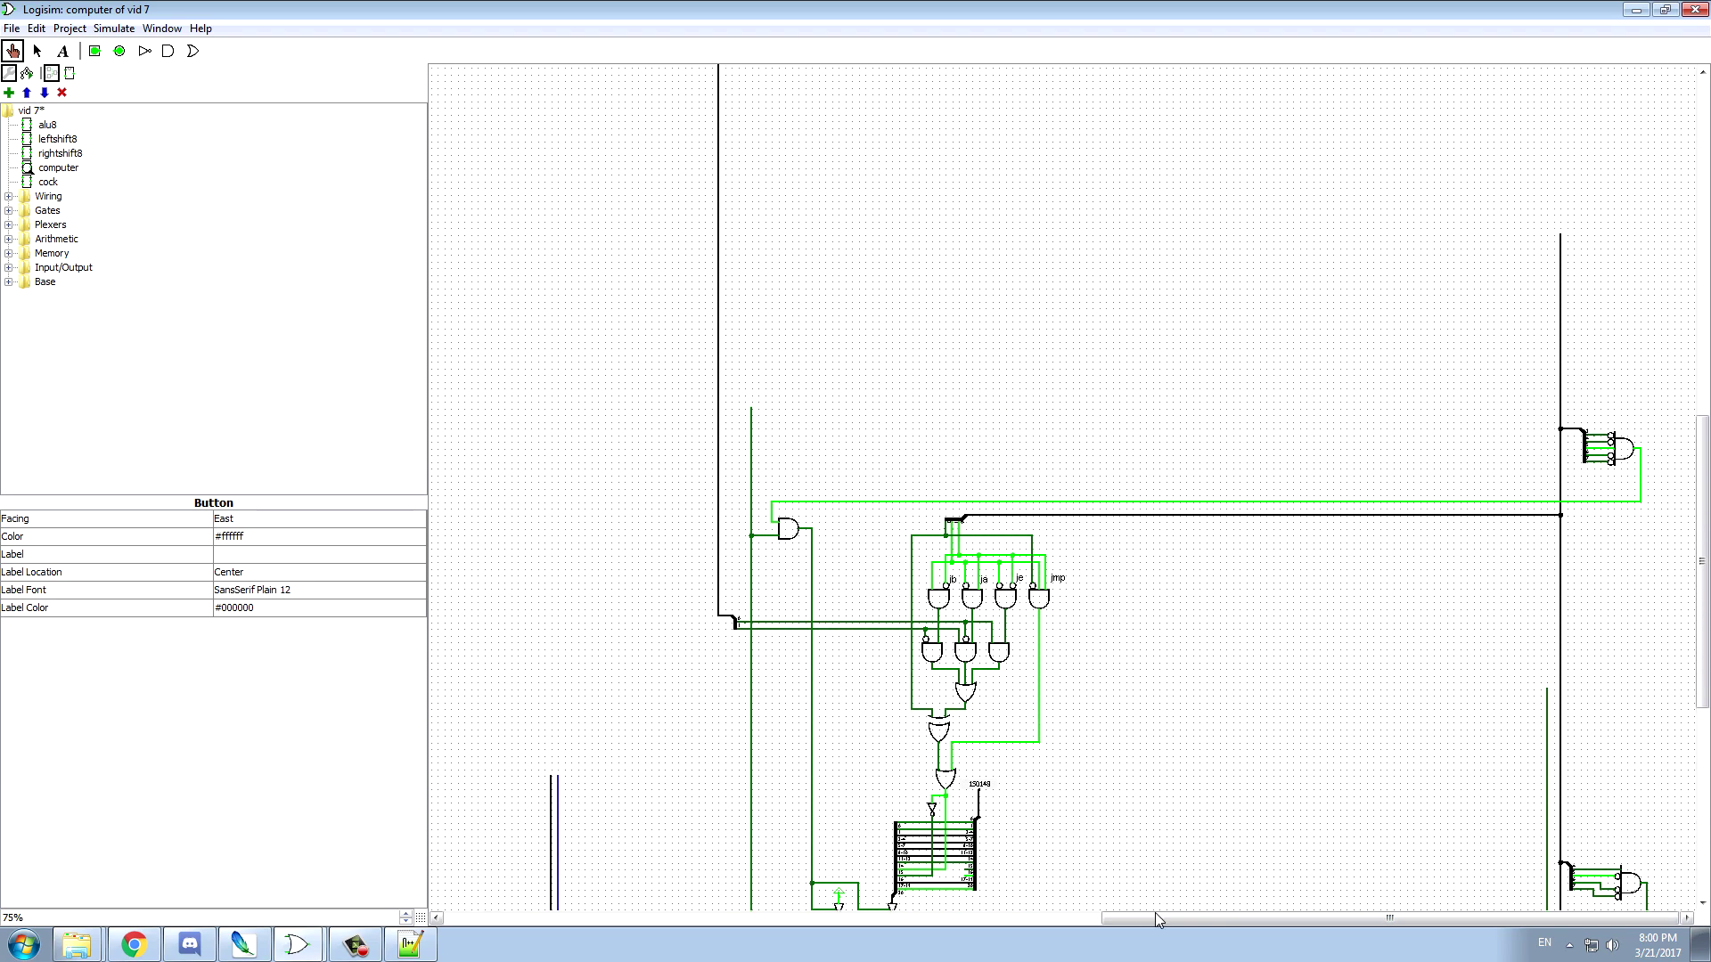
{"action": "left_click_drag", "start_coordinate": [1153, 919], "coordinate": [753, 932]}
{"action": "scroll", "coordinate": [725, 328], "scroll_direction": "up", "scroll_amount": 3}
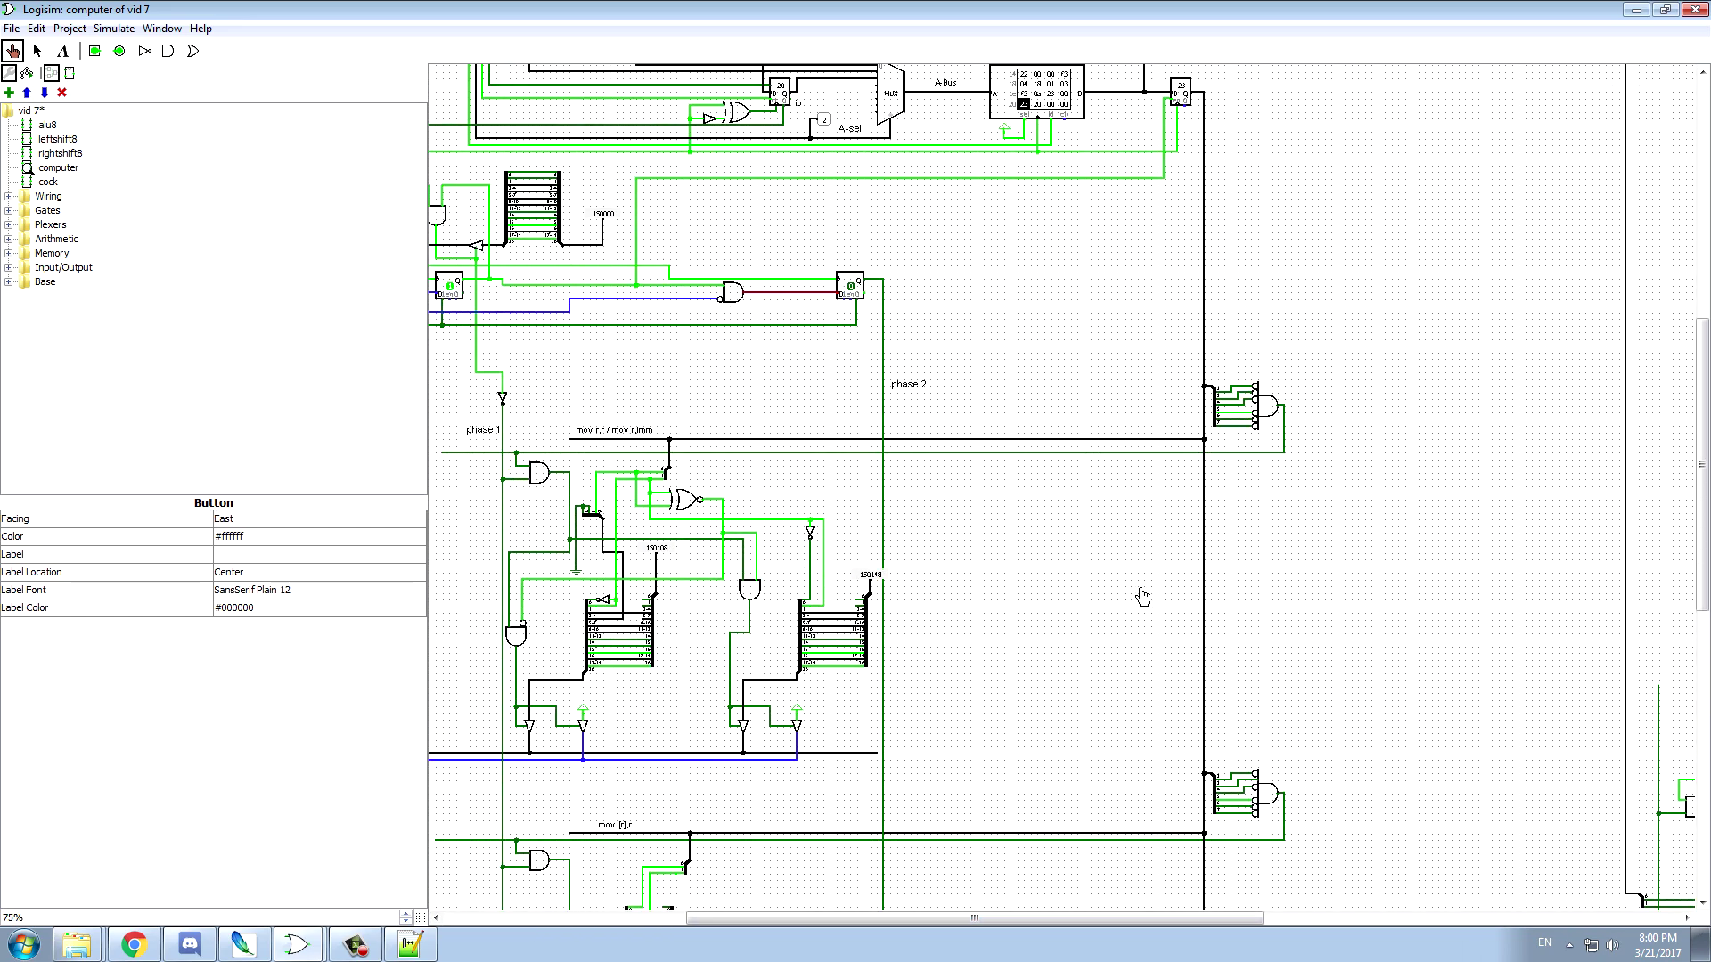
{"action": "scroll", "coordinate": [1195, 600], "scroll_direction": "down", "scroll_amount": 6}
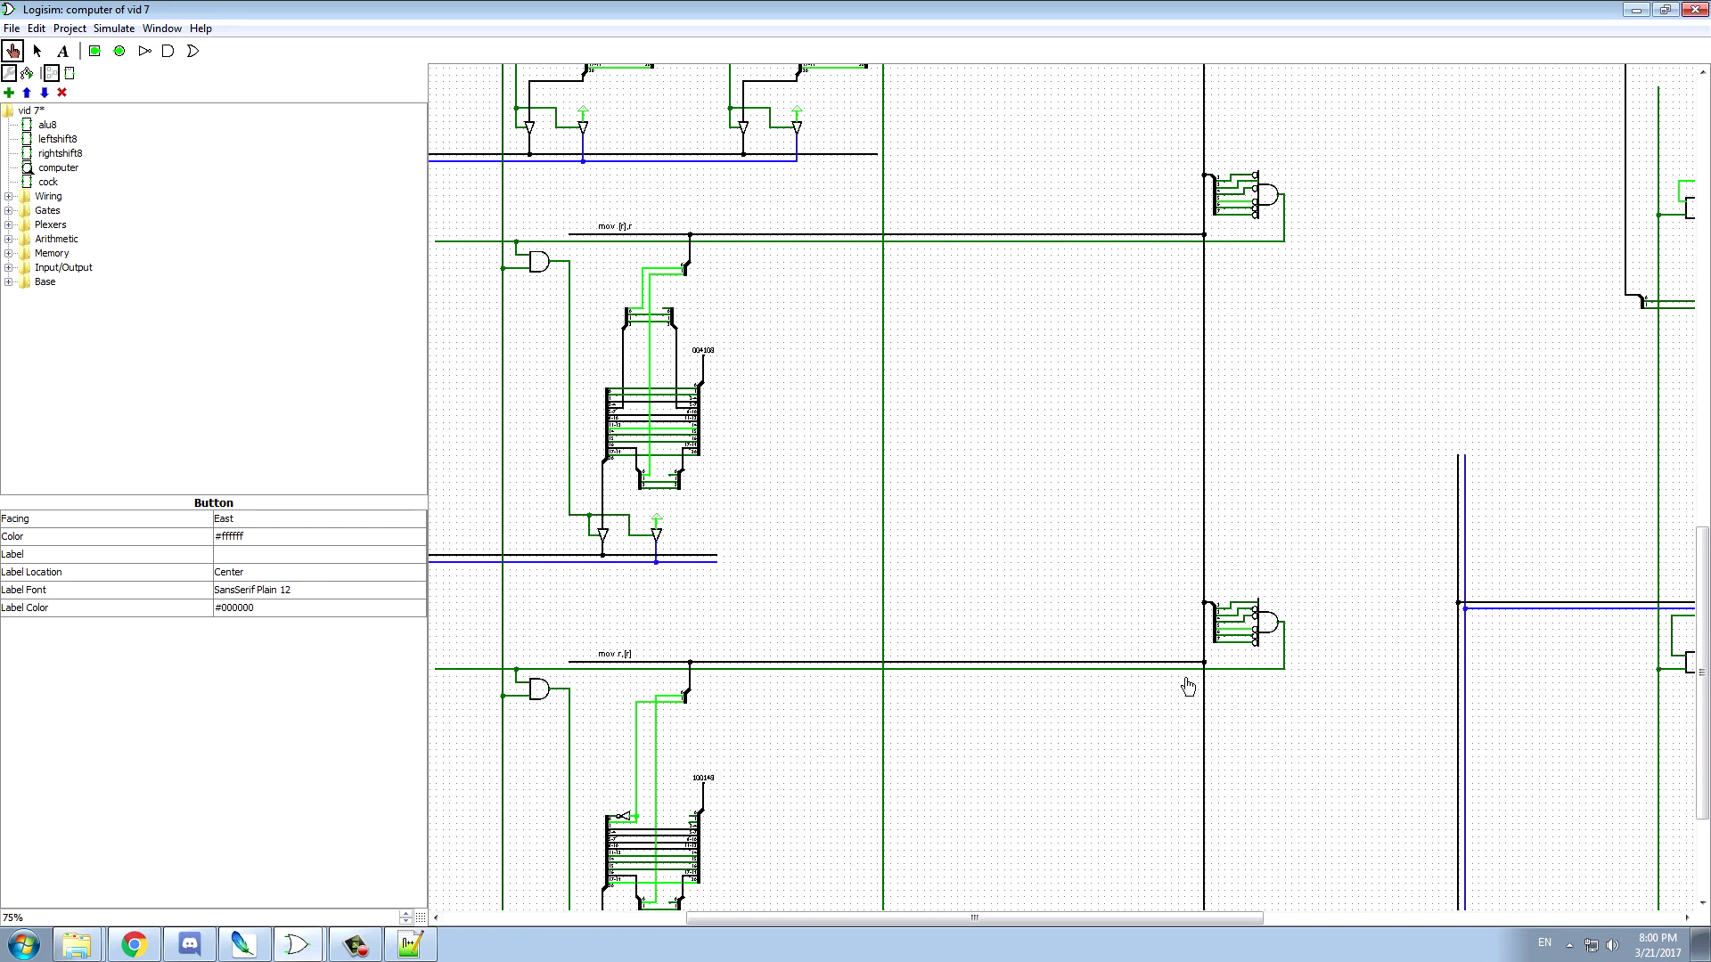
{"action": "scroll", "coordinate": [901, 600], "scroll_direction": "up", "scroll_amount": 8}
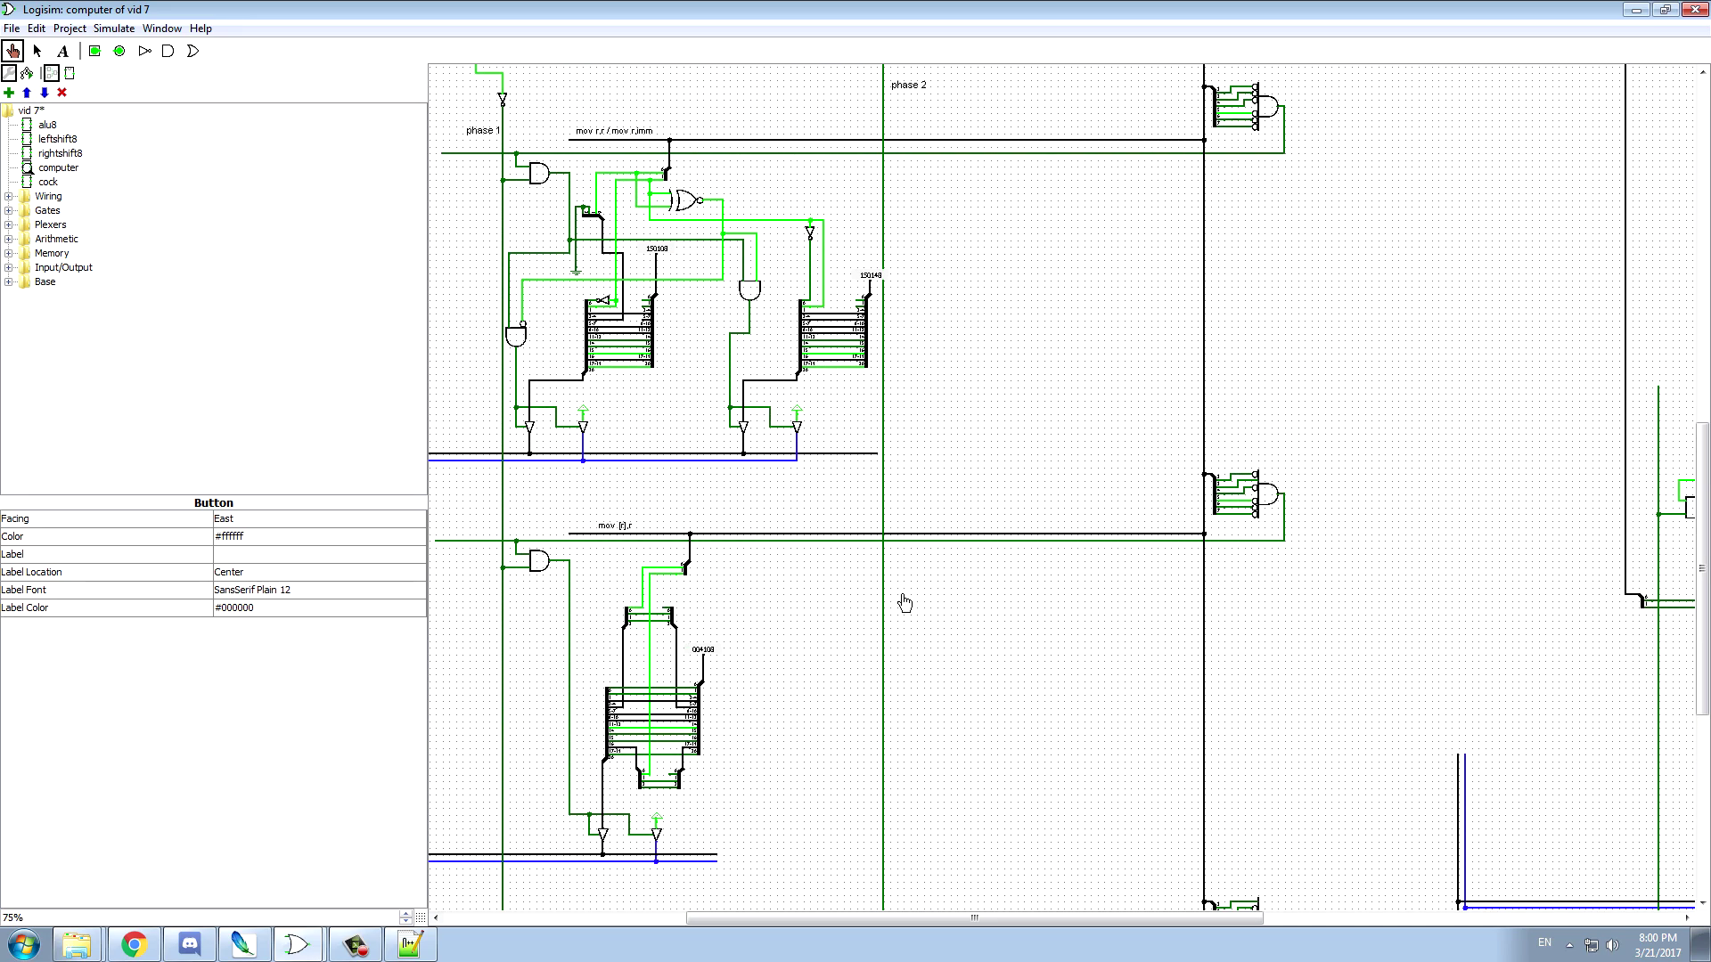
{"action": "scroll", "coordinate": [907, 603], "scroll_direction": "up", "scroll_amount": 1}
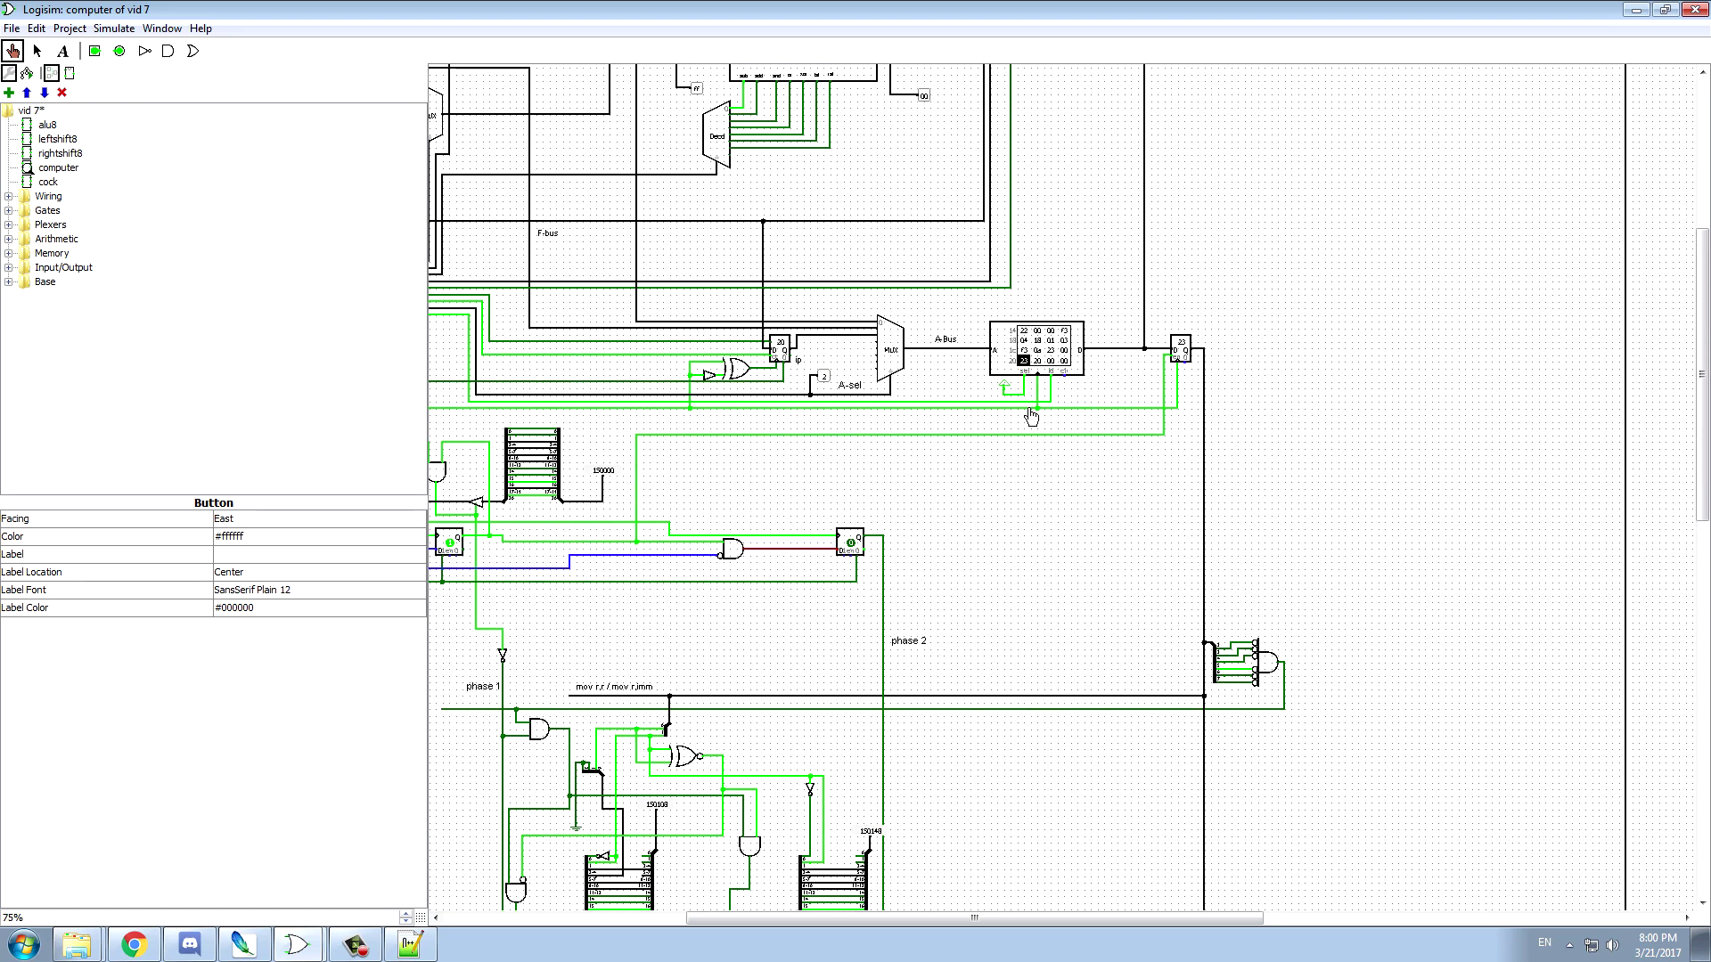
{"action": "right_click", "coordinate": [1008, 334]}
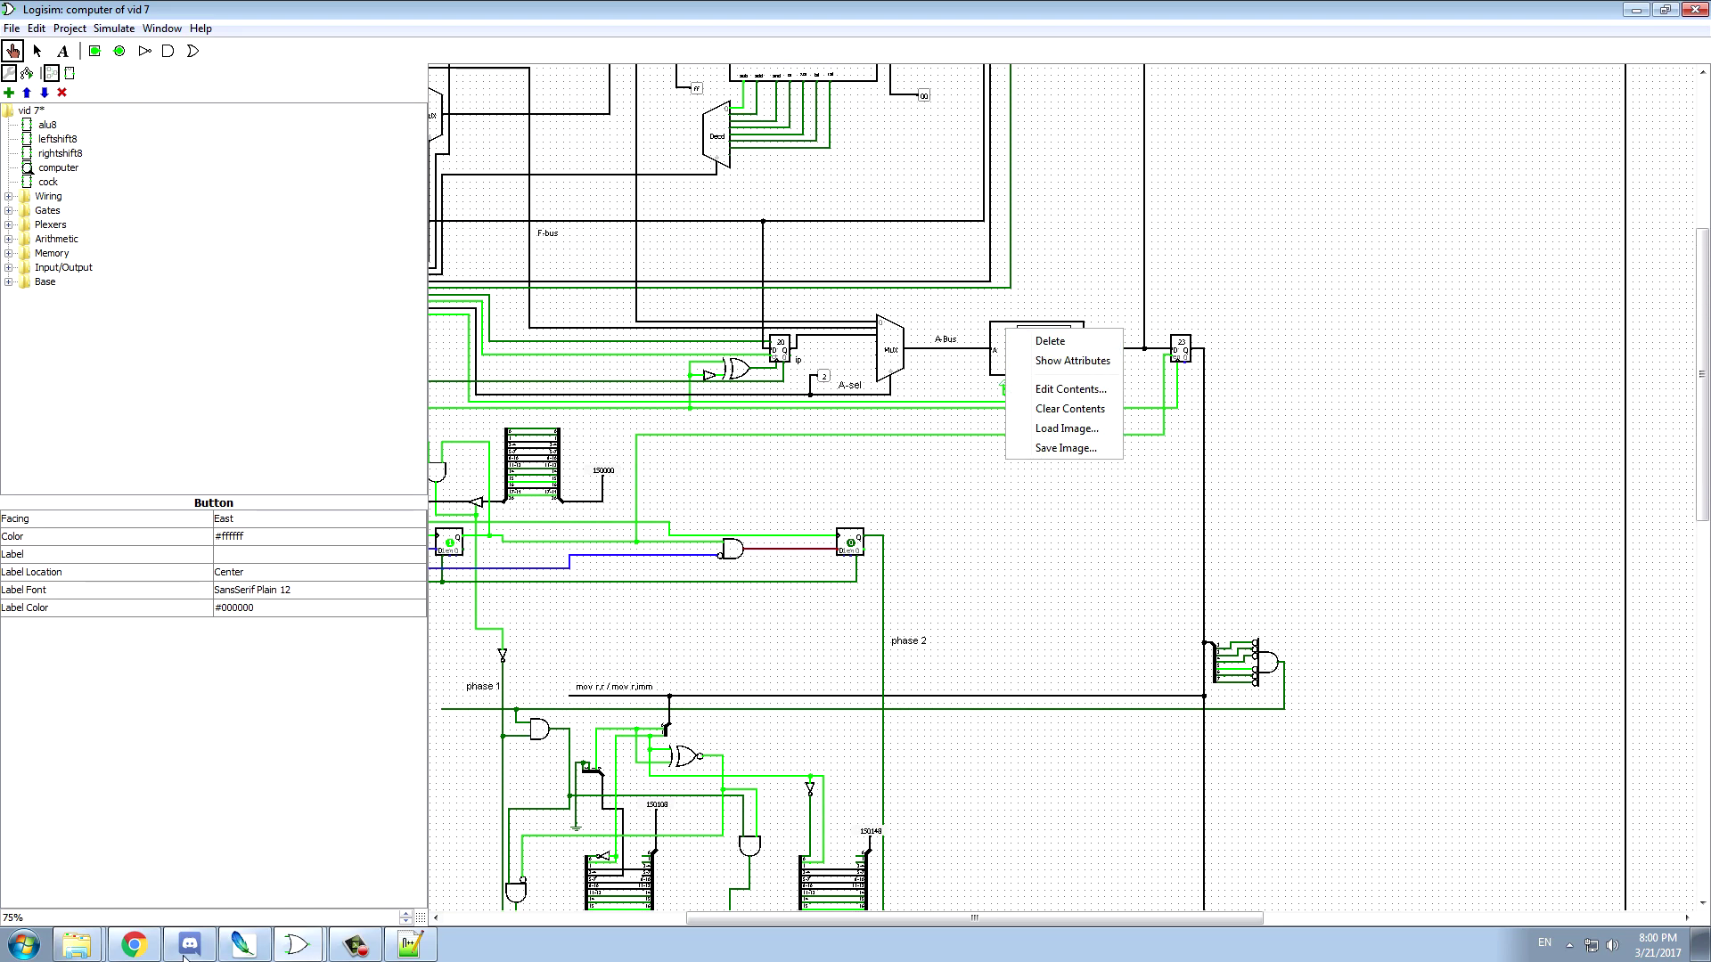
- Switch back to Chrome and review the Mul0_asm listing in A3:D23 together with the variables at F0 to F3
{"action": "left_click", "coordinate": [134, 944]}
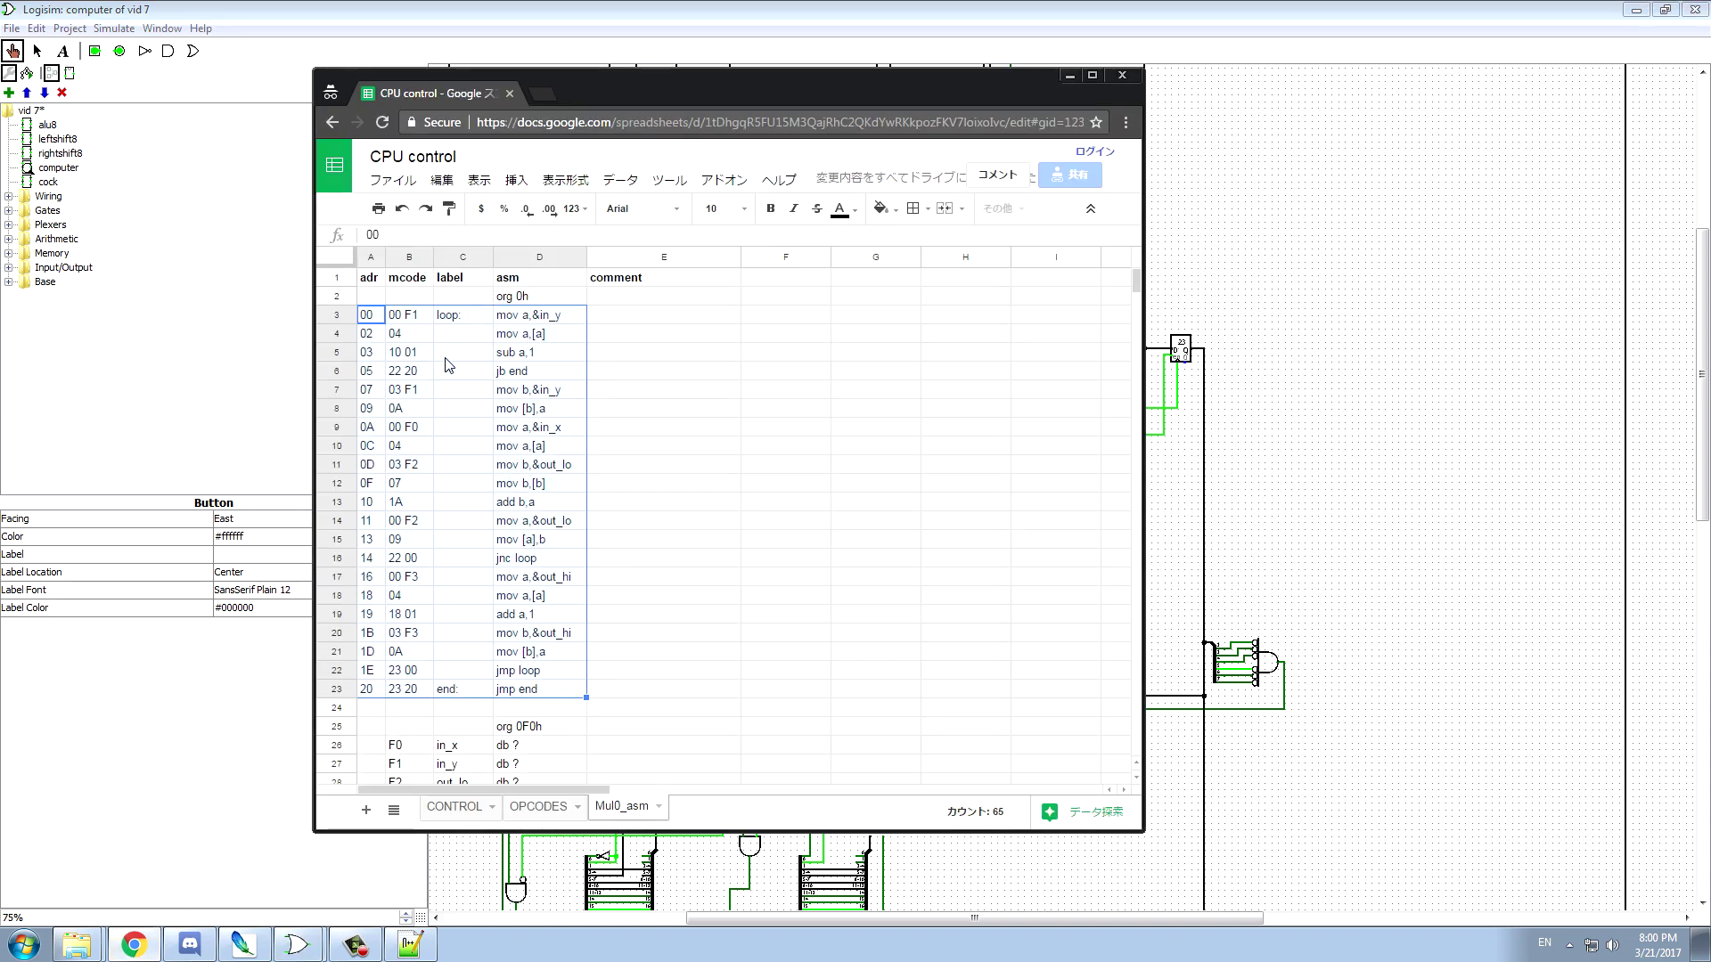
{"action": "left_click", "coordinate": [447, 356]}
{"action": "left_click", "coordinate": [365, 318]}
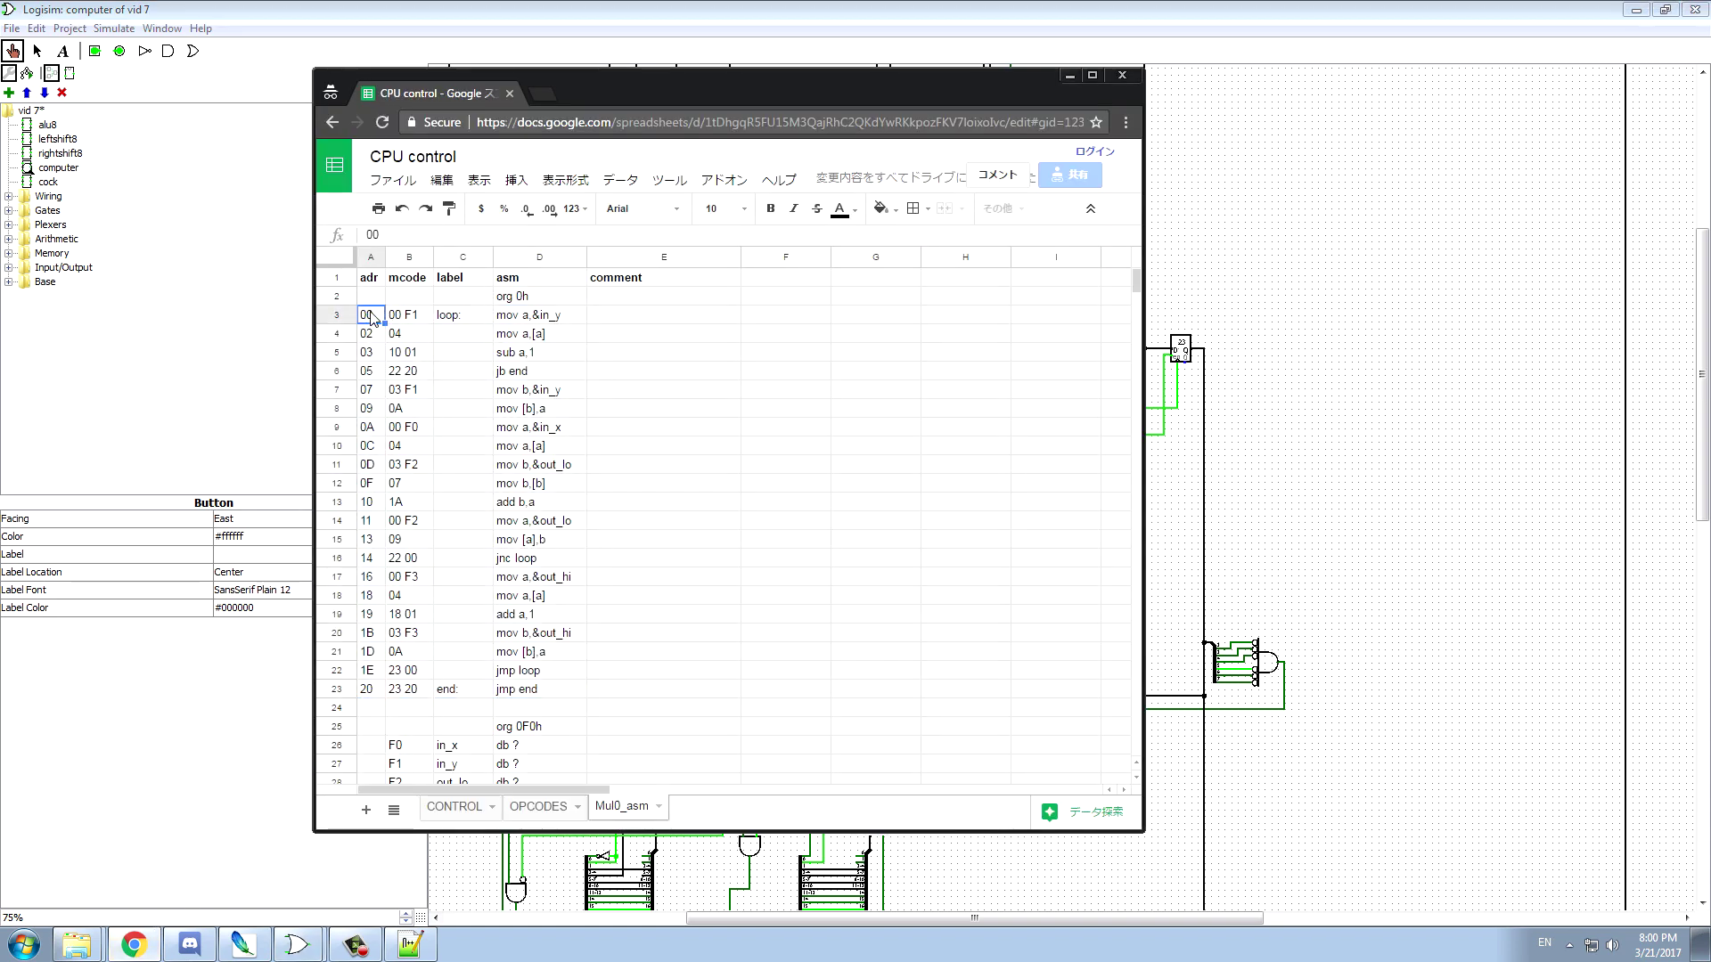
{"action": "left_click_drag", "start_coordinate": [371, 318], "coordinate": [570, 700]}
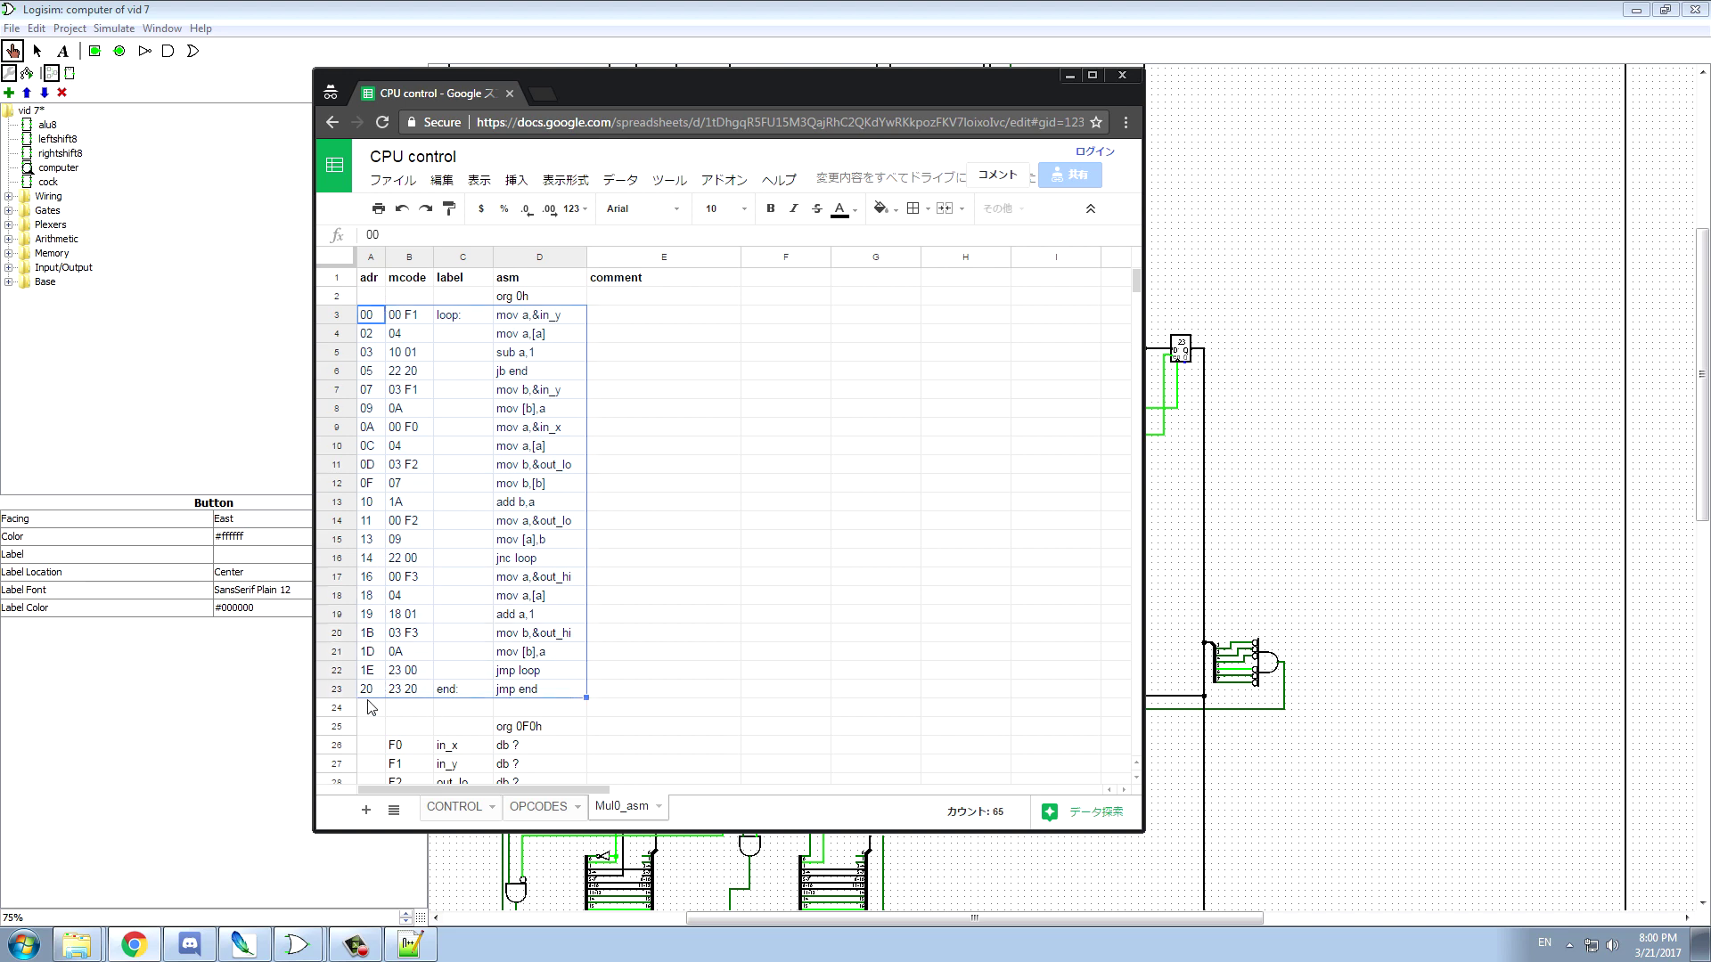
{"action": "scroll", "coordinate": [445, 697], "scroll_direction": "down", "scroll_amount": 2}
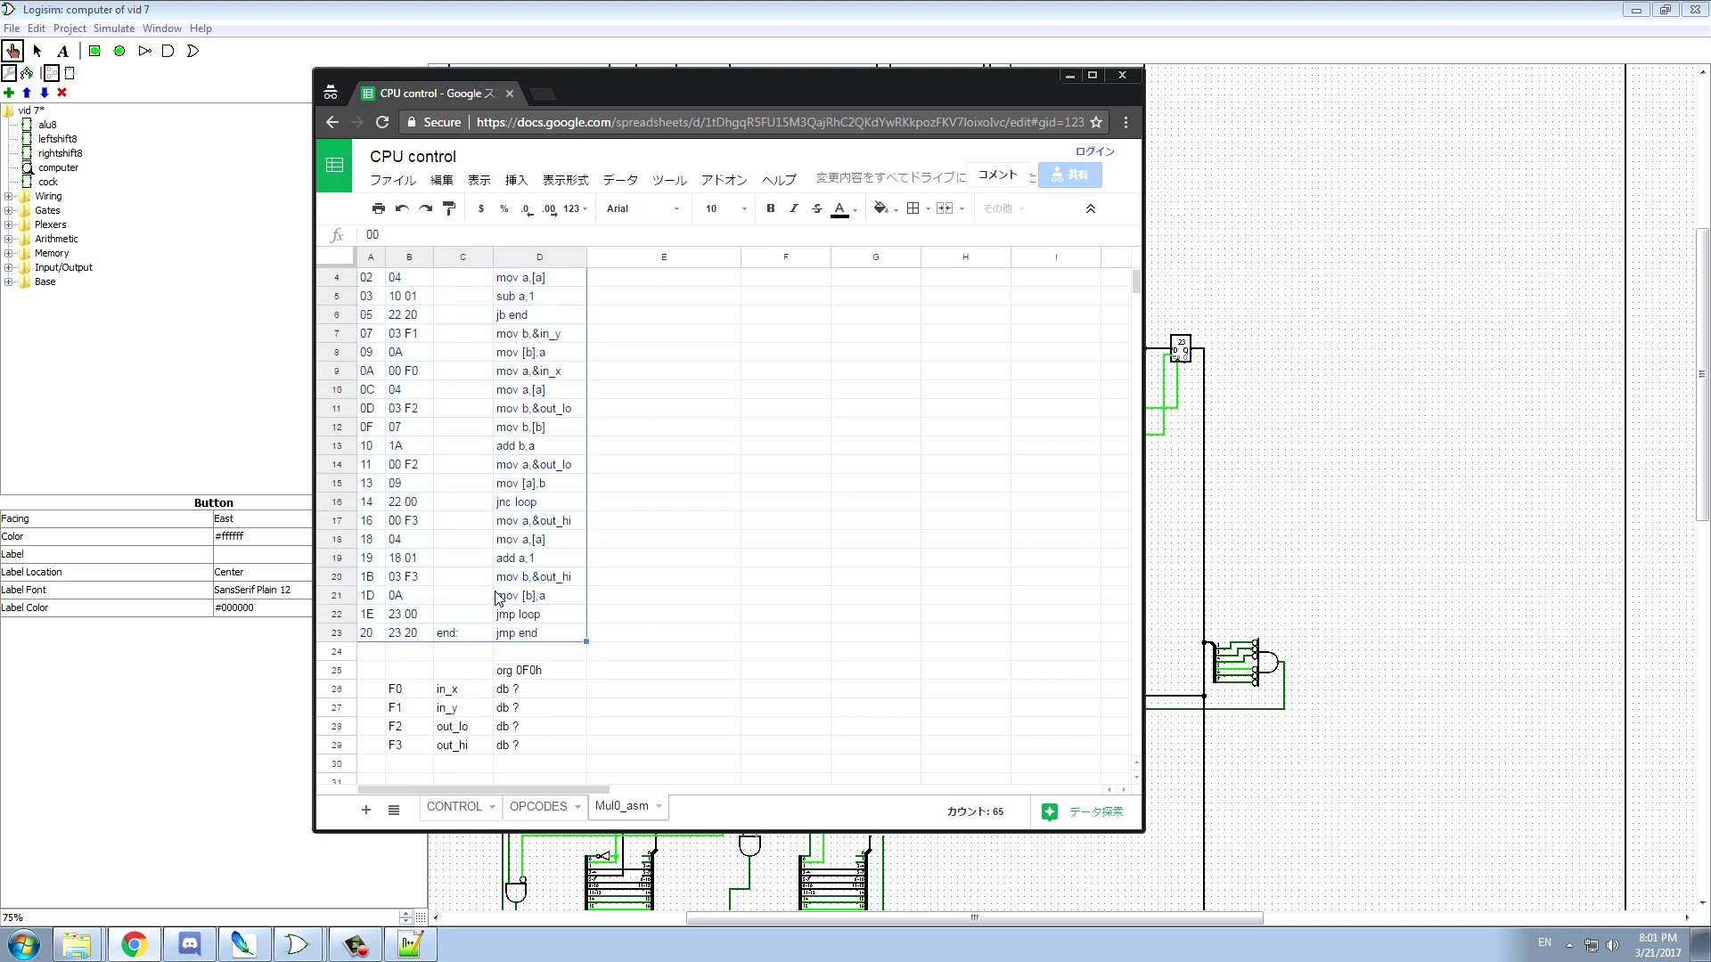
{"action": "scroll", "coordinate": [428, 555], "scroll_direction": "up", "scroll_amount": 1}
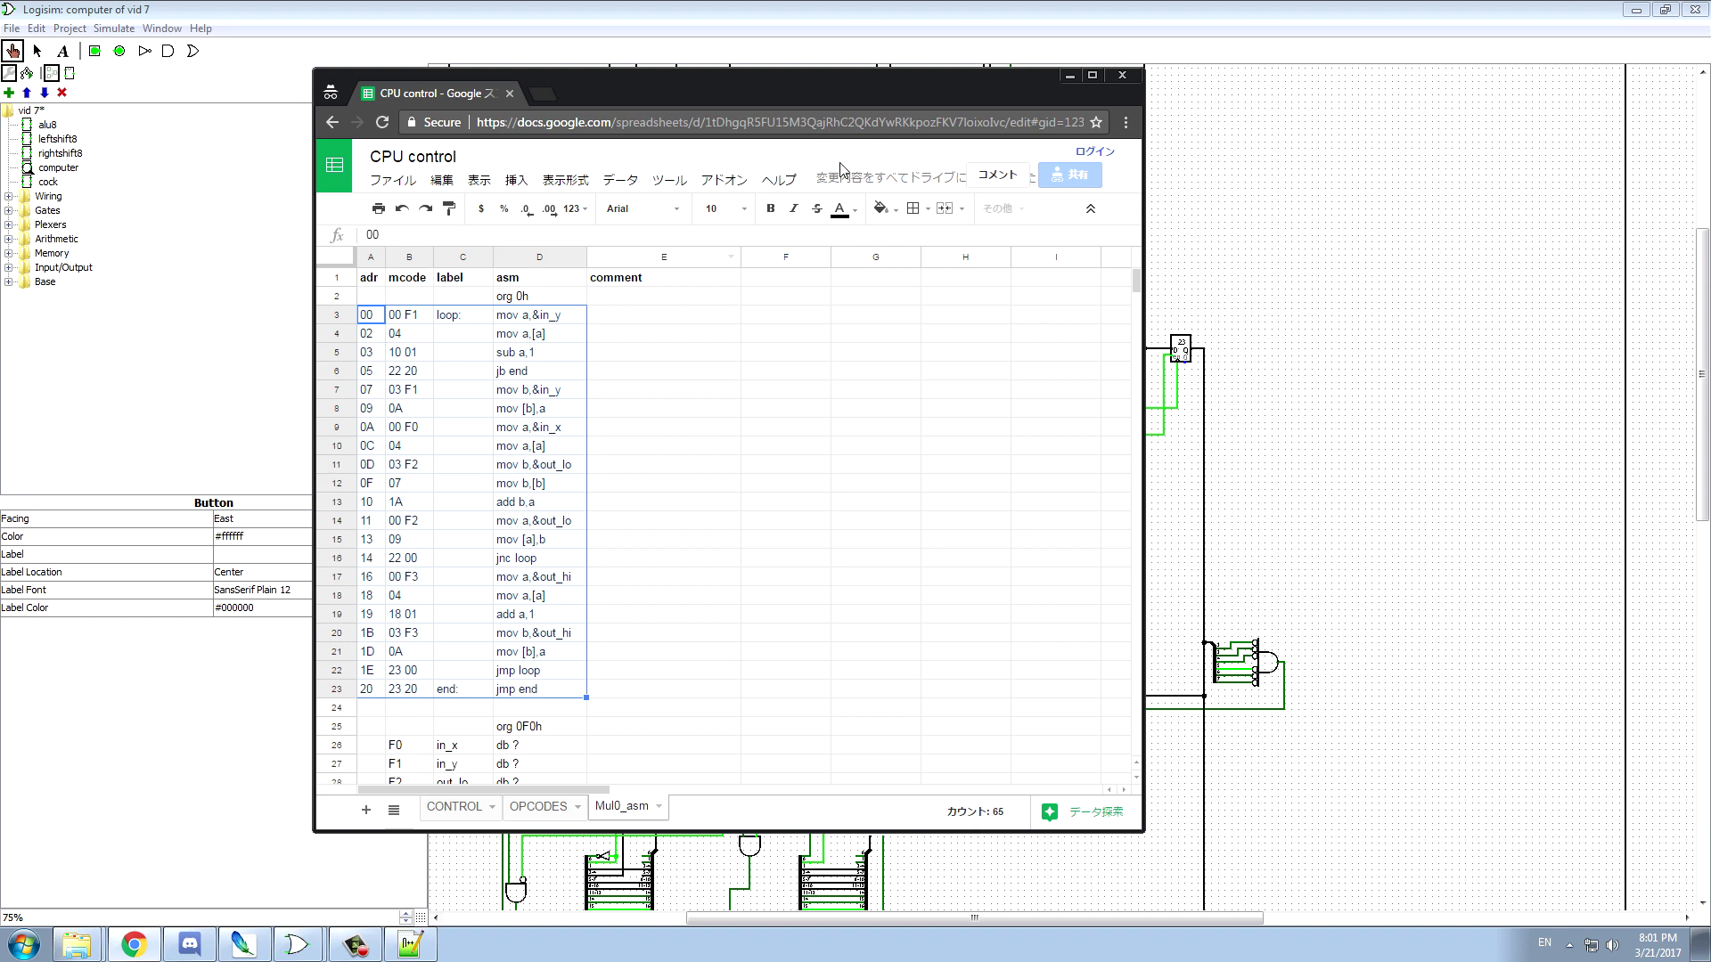
- Switch to Logisim and look over the circuit between the RAM and the mov r,r / mov r,imm control block
{"action": "left_click", "coordinate": [1069, 78]}
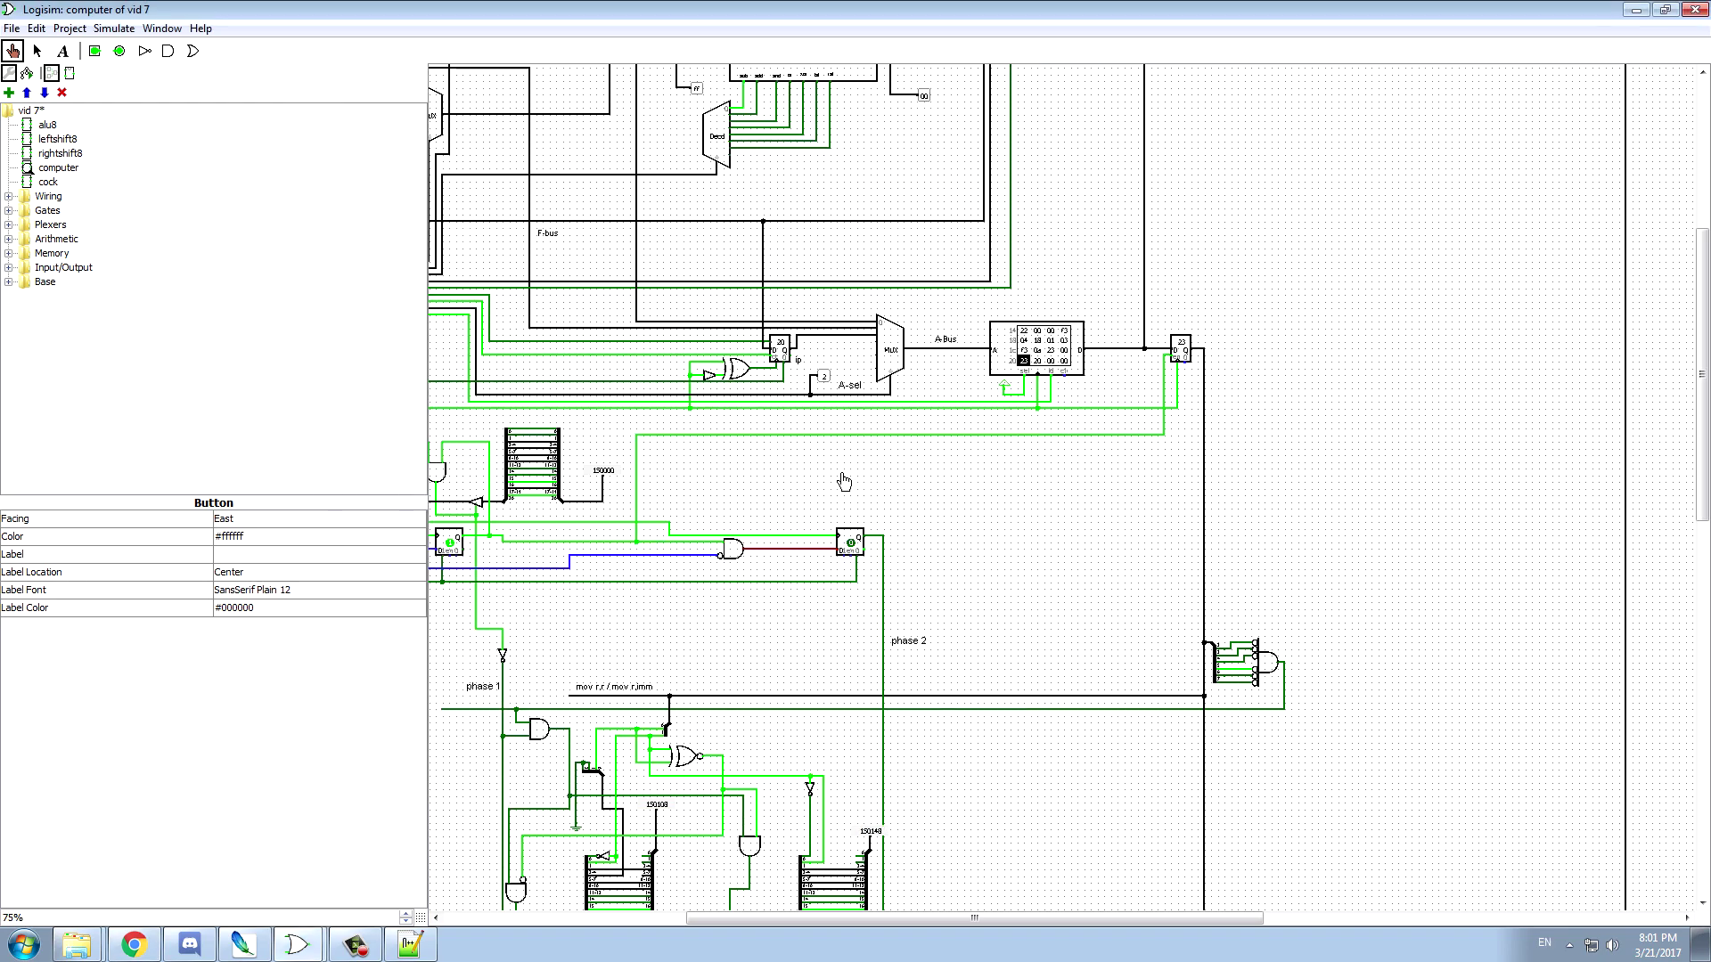
{"action": "scroll", "coordinate": [851, 481], "scroll_direction": "down", "scroll_amount": 5}
{"action": "scroll", "coordinate": [852, 488], "scroll_direction": "up", "scroll_amount": 2}
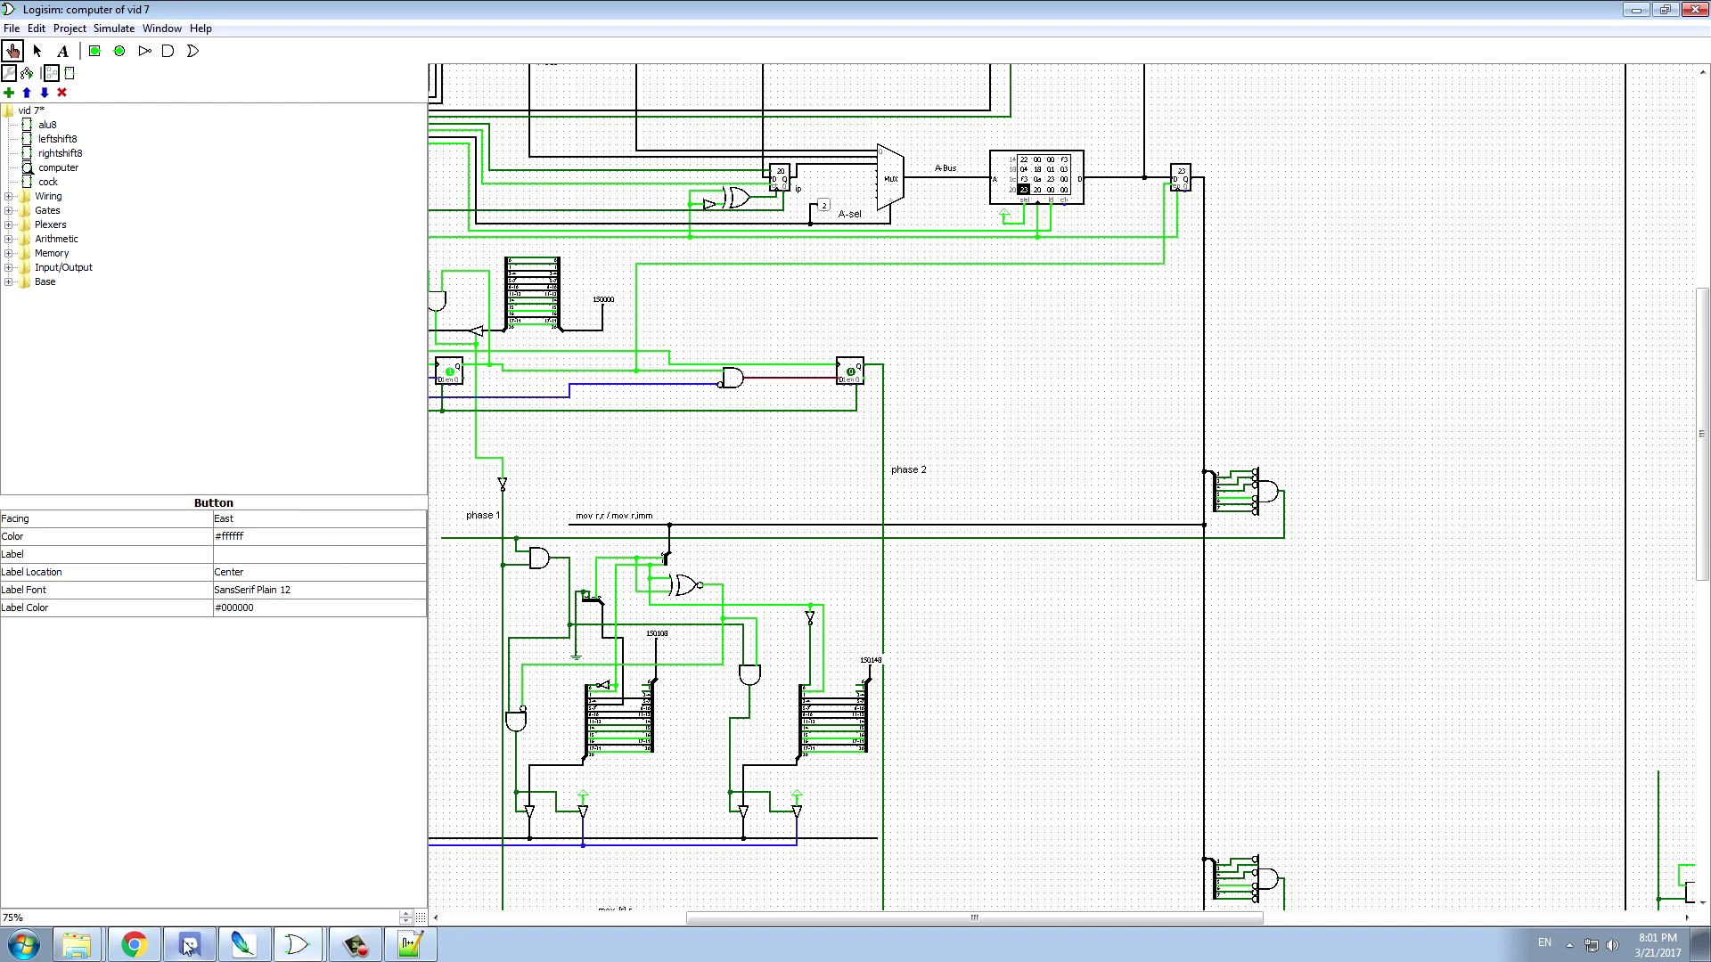
- Switch back to Chrome and compare the program's asm, adr and mcode columns in the Mul0_asm sheet down to row 23
{"action": "left_click", "coordinate": [134, 944]}
{"action": "left_click", "coordinate": [403, 353]}
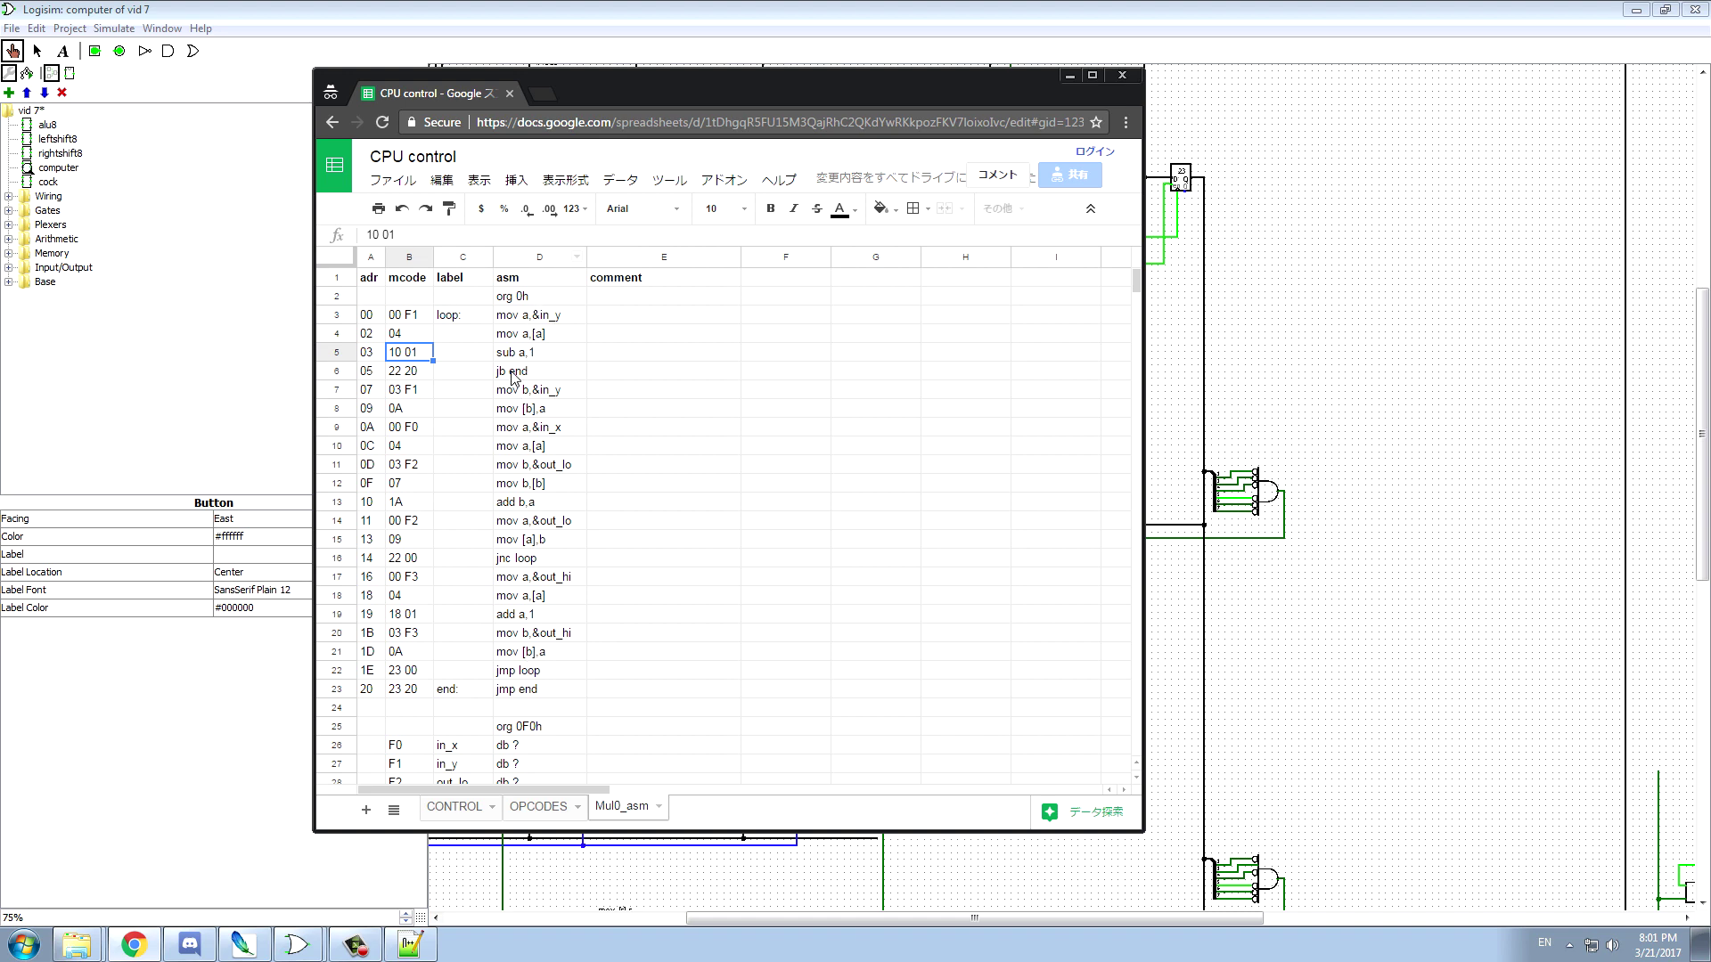
{"action": "left_click_drag", "start_coordinate": [516, 319], "coordinate": [554, 687]}
{"action": "left_click", "coordinate": [540, 448]}
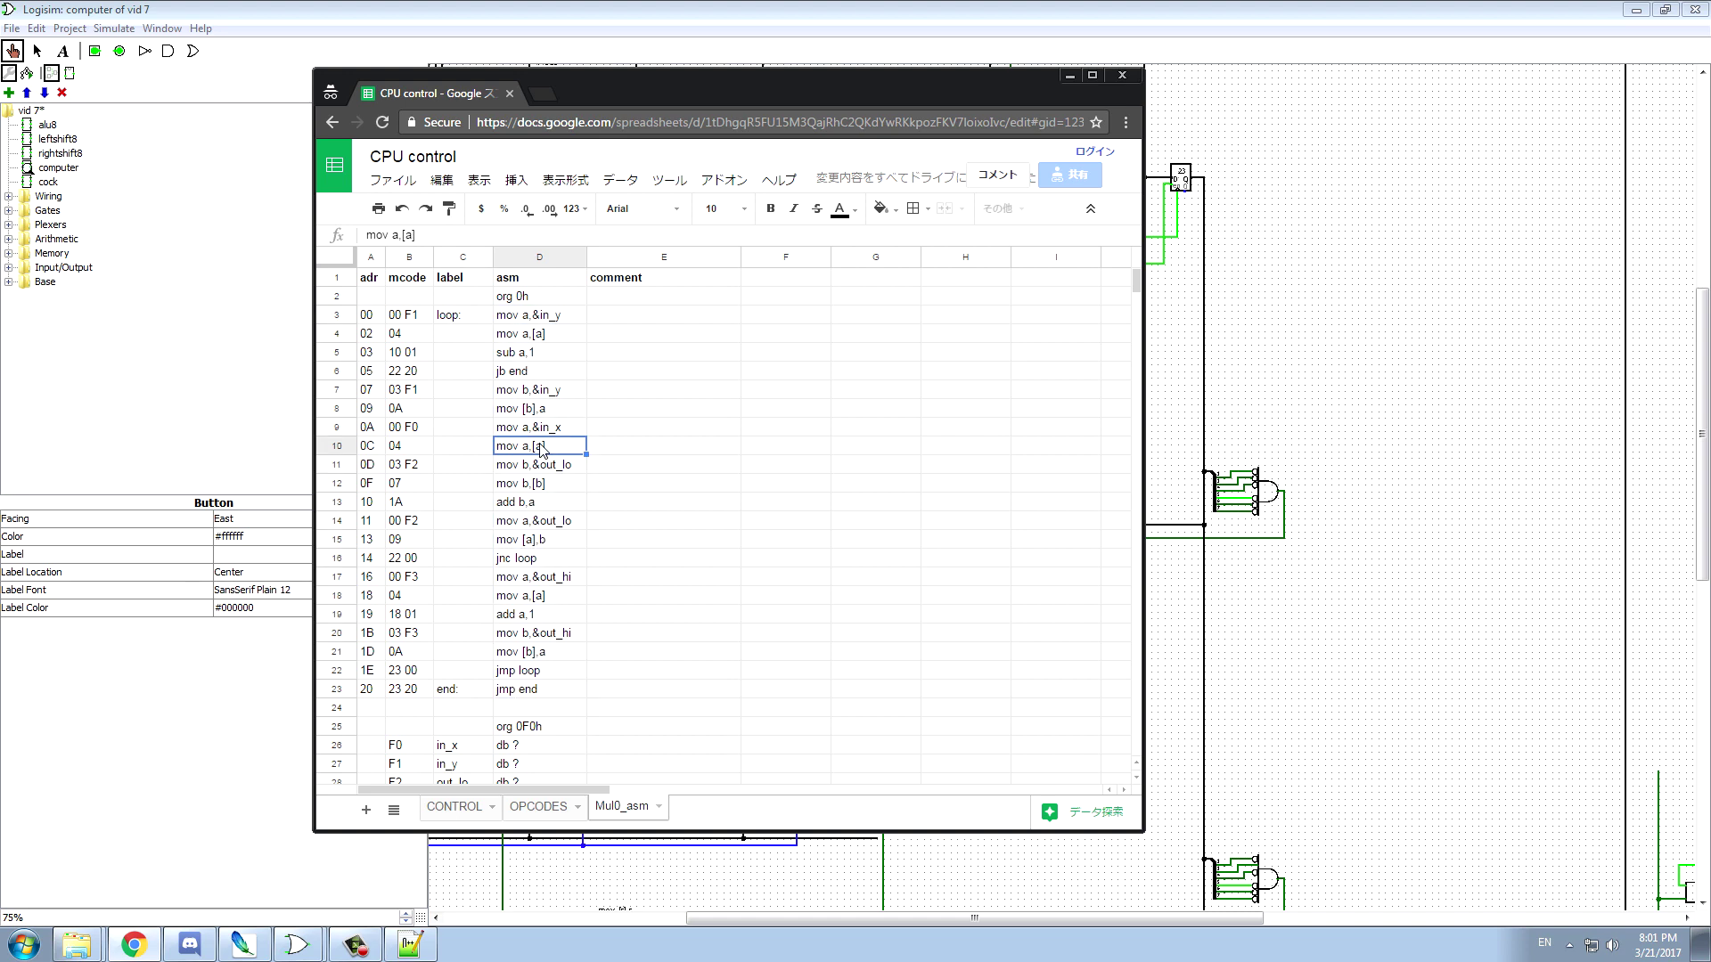
{"action": "left_click_drag", "start_coordinate": [541, 322], "coordinate": [538, 698]}
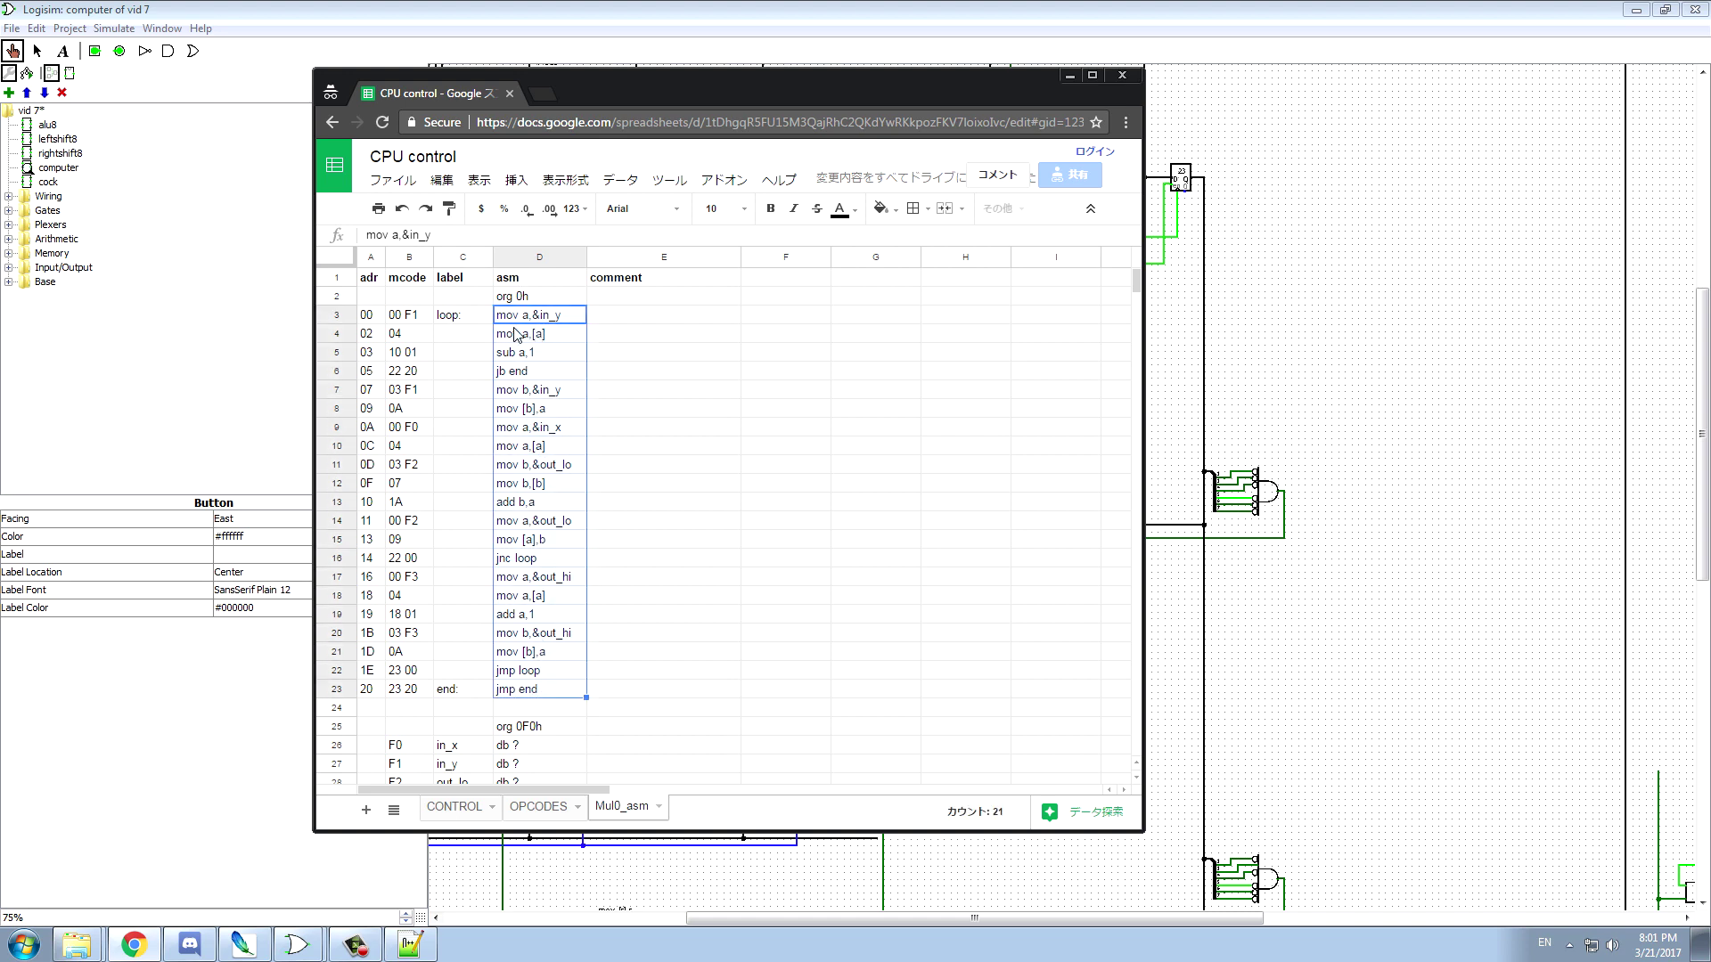
{"action": "left_click_drag", "start_coordinate": [367, 321], "coordinate": [381, 679]}
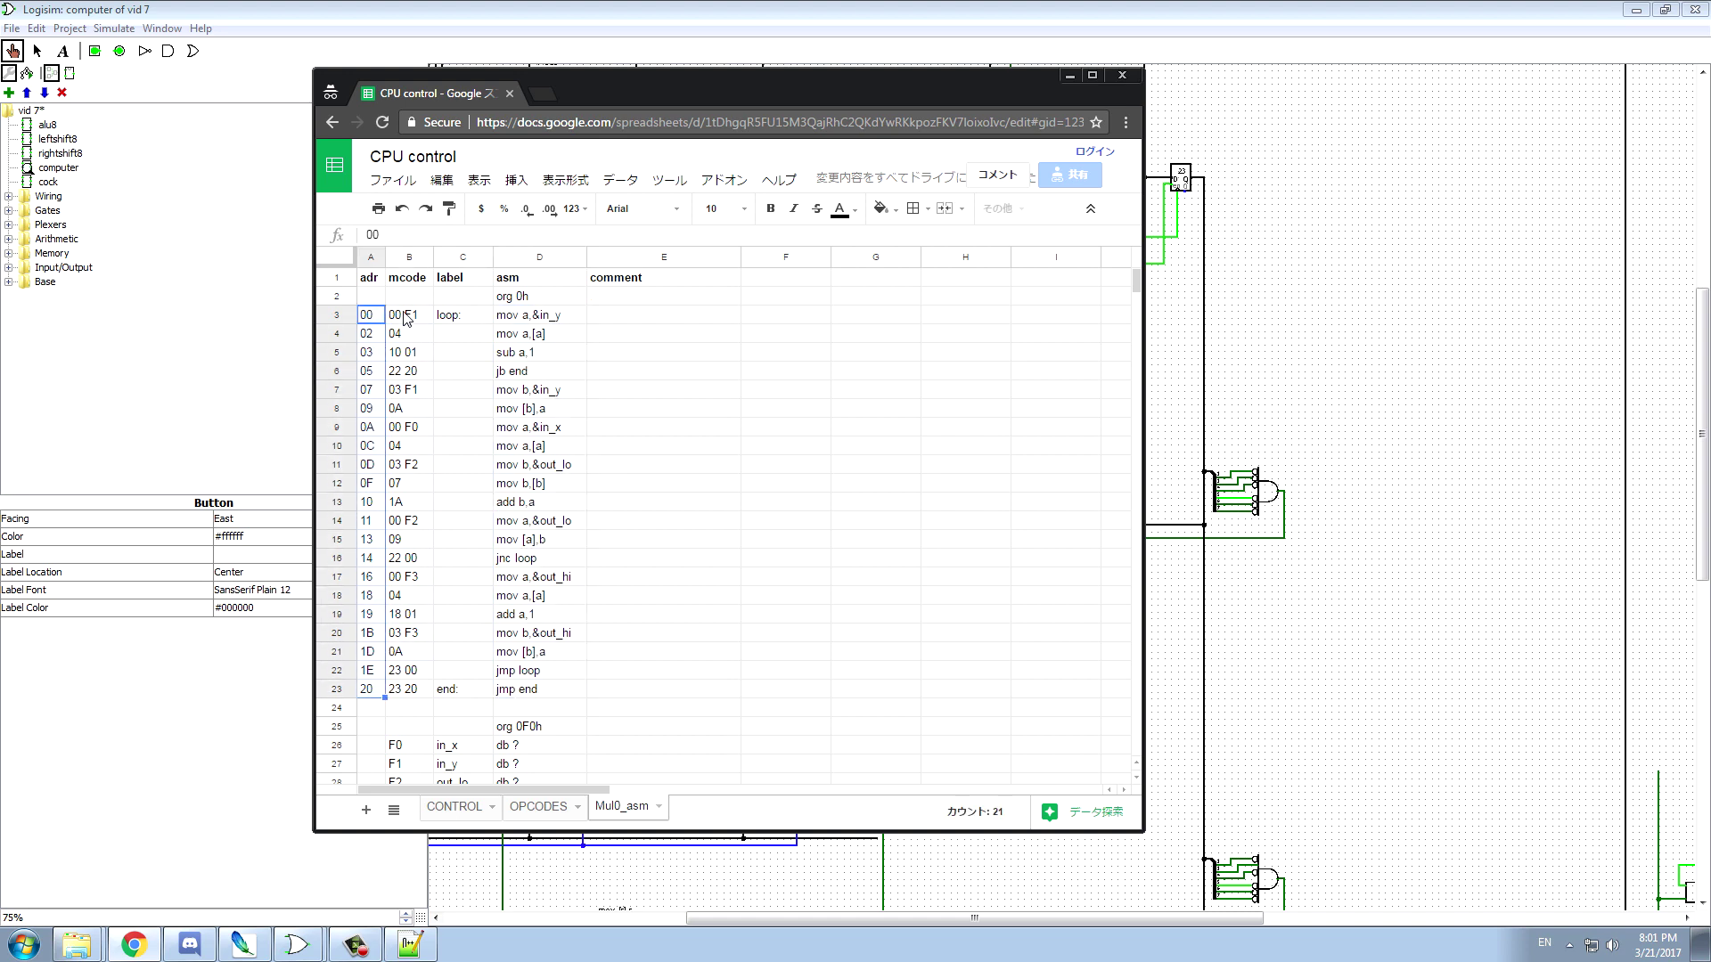
{"action": "left_click_drag", "start_coordinate": [406, 318], "coordinate": [412, 695]}
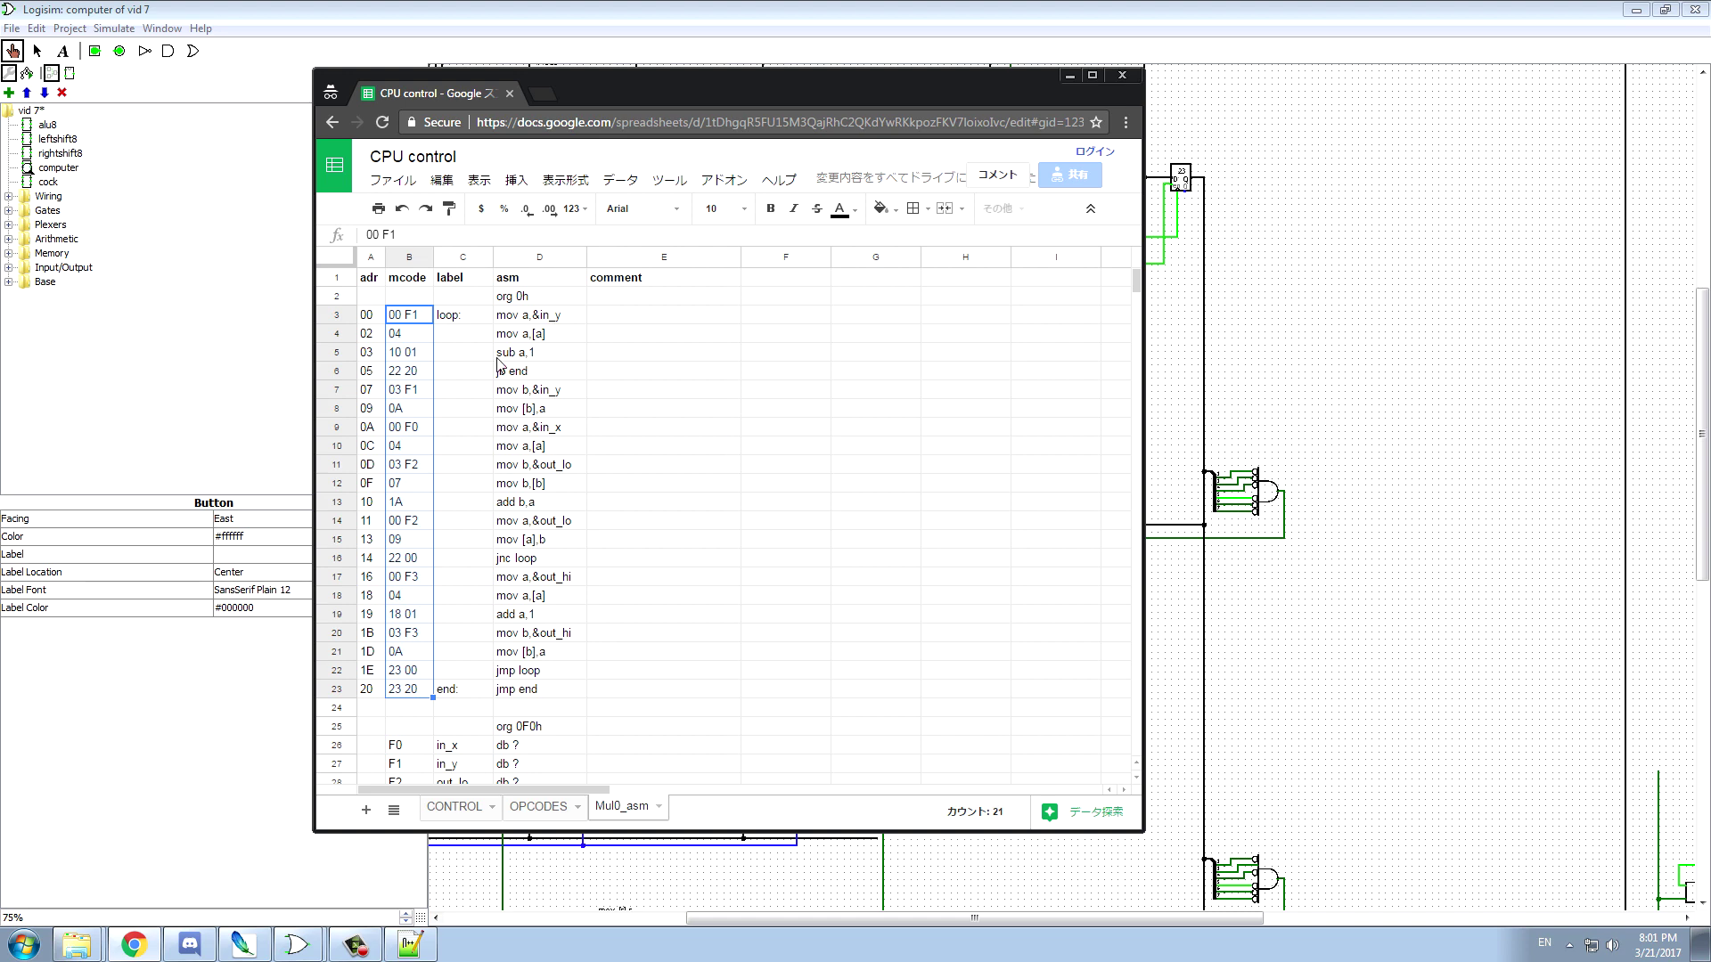
{"action": "left_click_drag", "start_coordinate": [523, 303], "coordinate": [528, 691]}
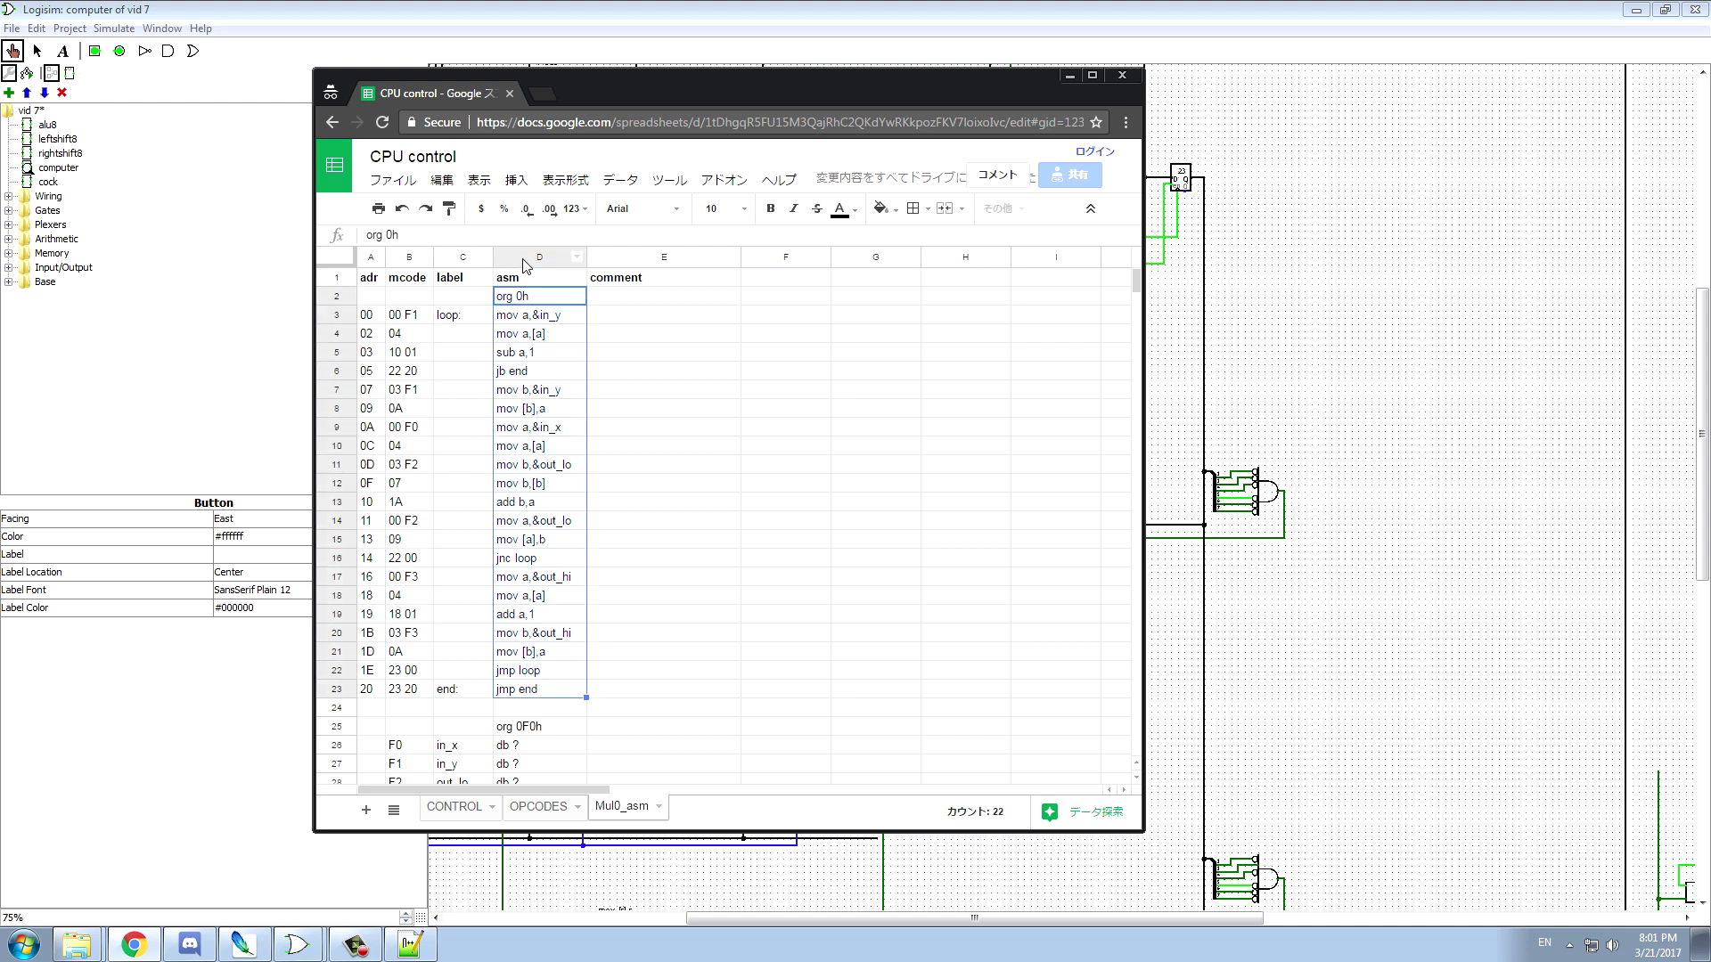
{"action": "left_click_drag", "start_coordinate": [403, 322], "coordinate": [411, 689]}
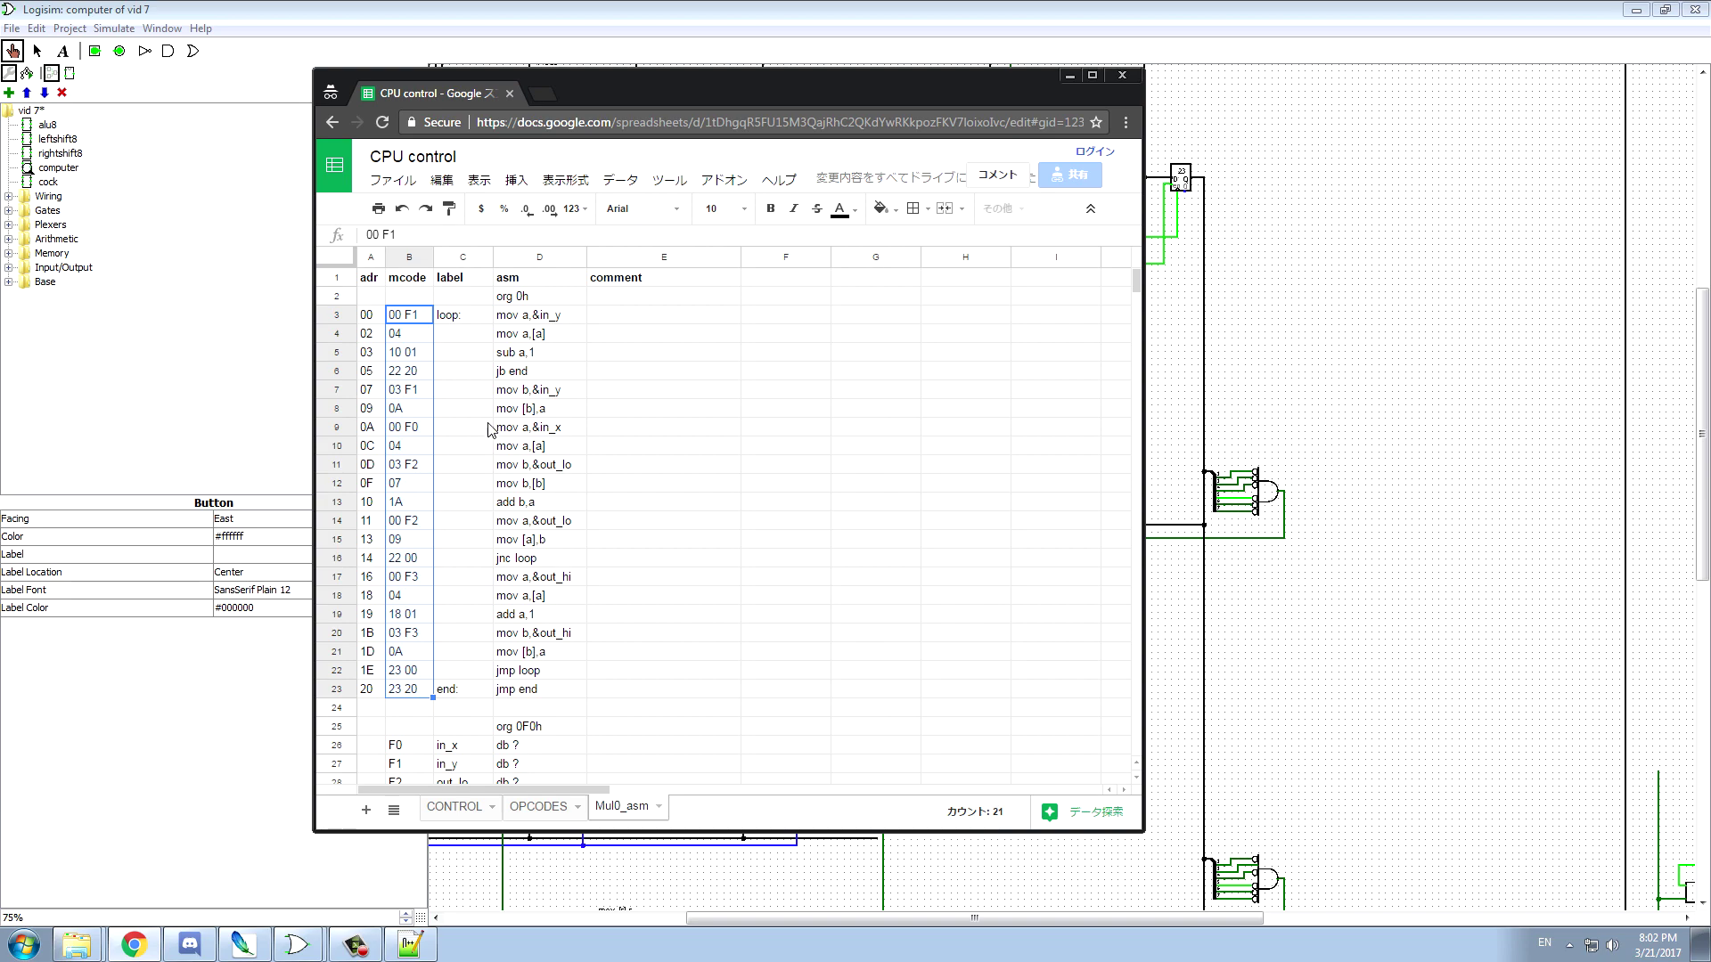
{"action": "left_click_drag", "start_coordinate": [750, 92], "coordinate": [752, 165]}
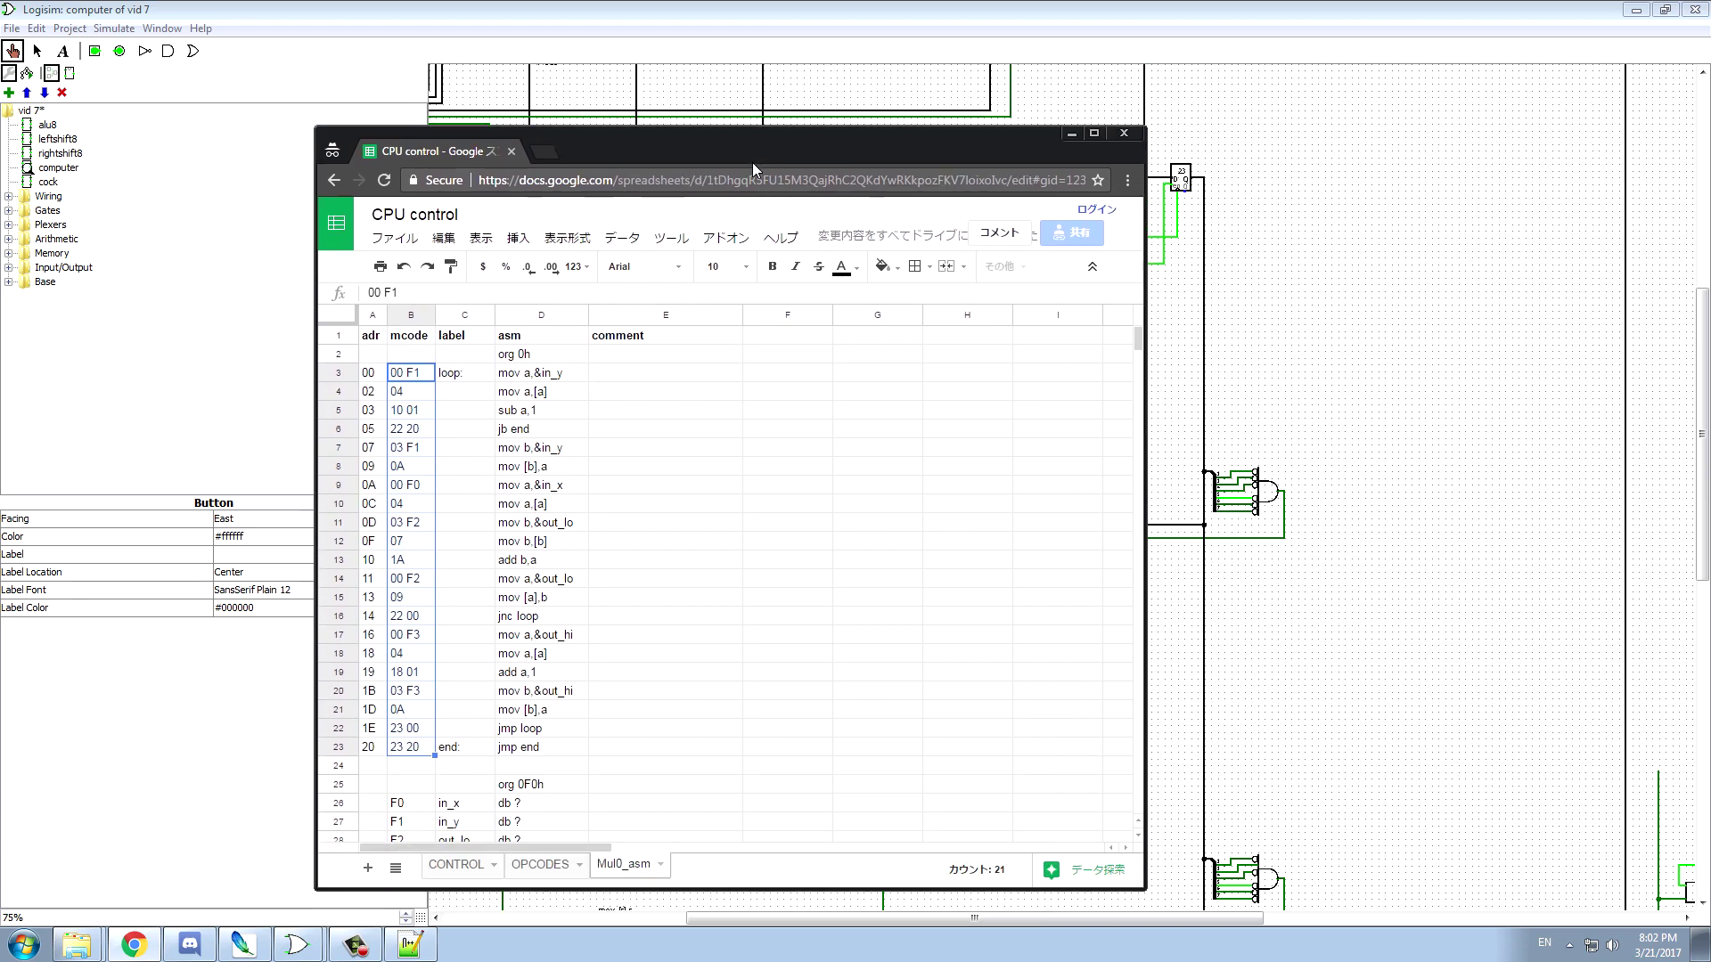